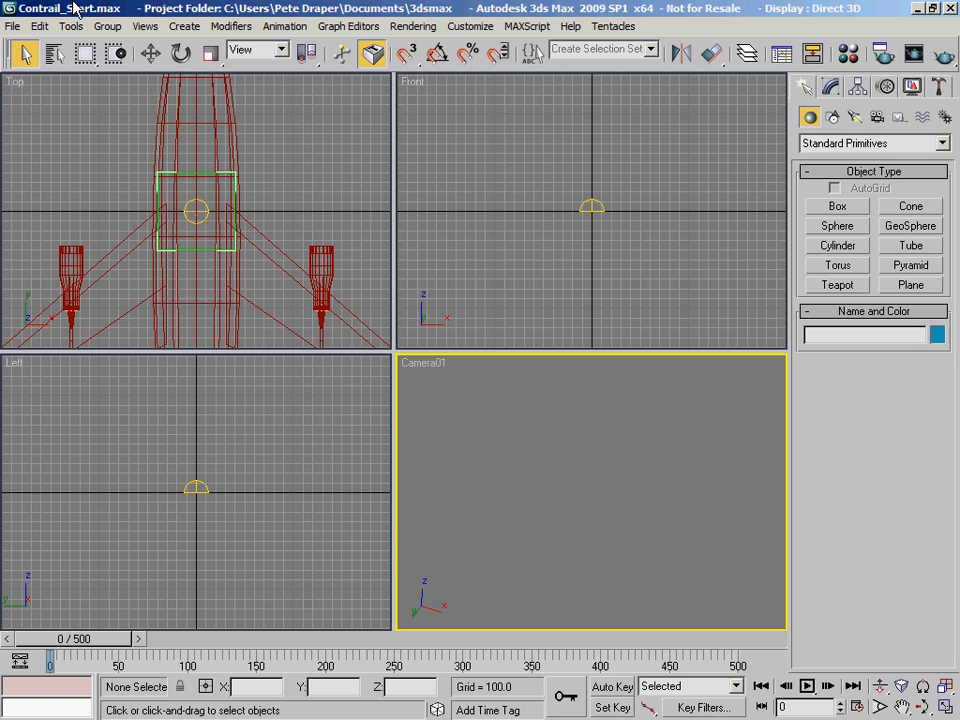
Bring up the Contrail reference Images folder and open Contrail03.JPG in Windows Photo Gallery
{"action": "left_click_drag", "start_coordinate": [0, 290], "coordinate": [411, 76]}
{"action": "left_click_drag", "start_coordinate": [273, 412], "coordinate": [274, 436]}
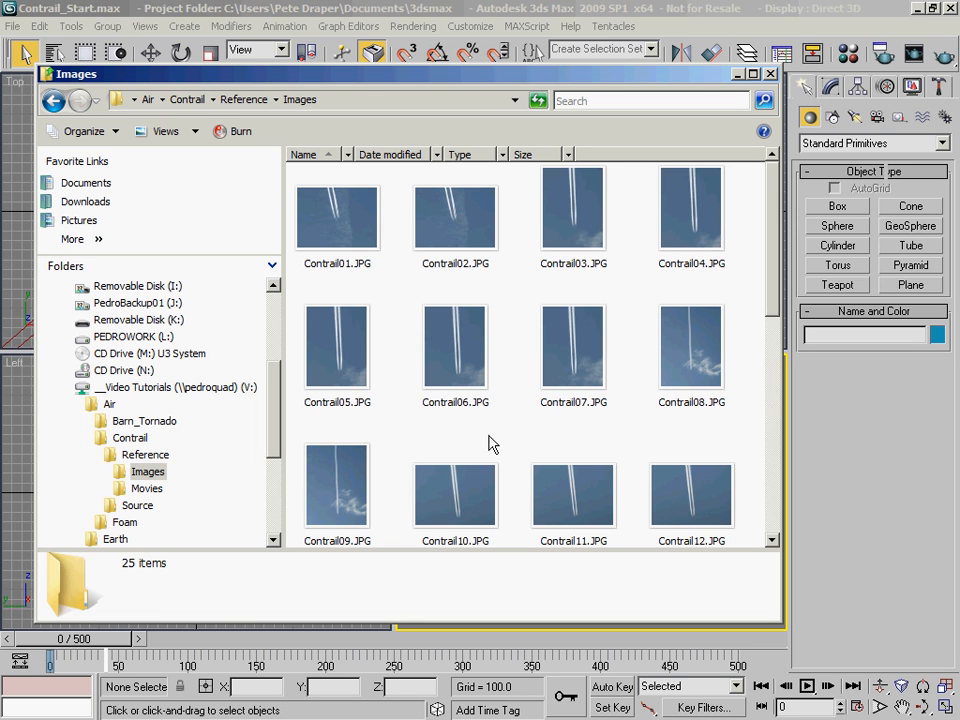
{"action": "left_click", "coordinate": [570, 233]}
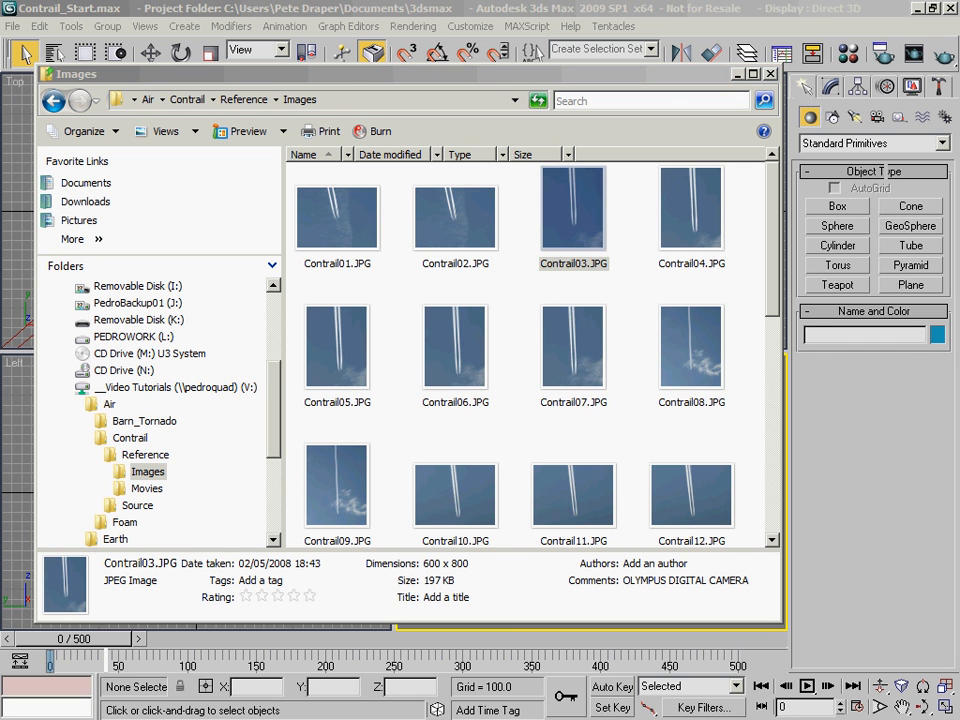
{"action": "left_click_drag", "start_coordinate": [0, 130], "coordinate": [704, 63]}
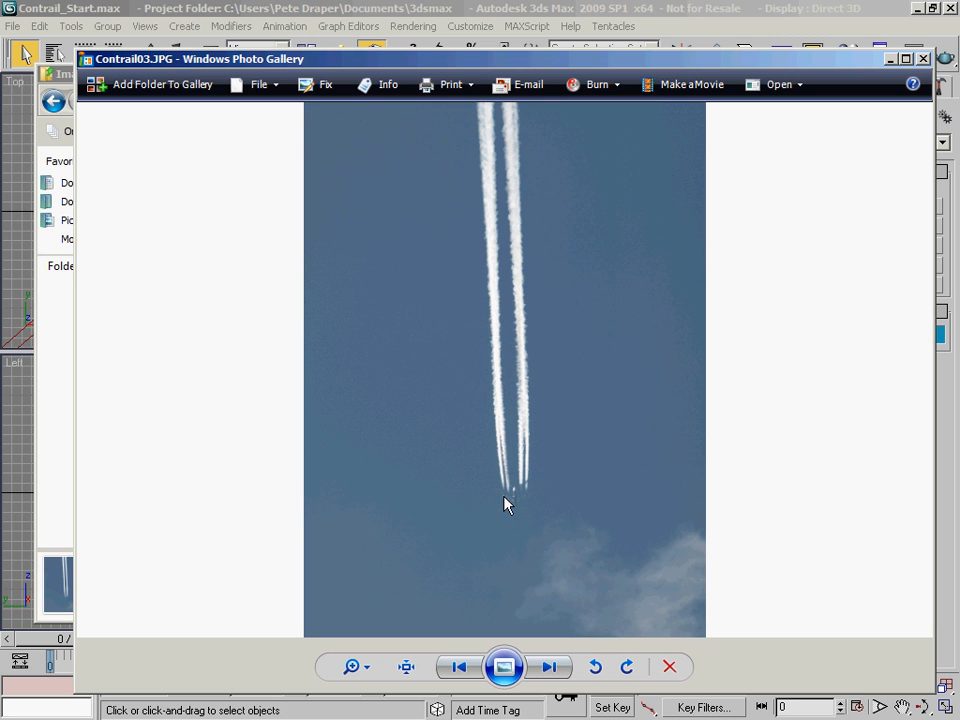
Examine Contrail03.JPG at actual size, following the trails from the aircraft's engines to where they widen and merge
{"action": "left_click", "coordinate": [405, 676]}
{"action": "left_click_drag", "start_coordinate": [430, 530], "coordinate": [401, 422]}
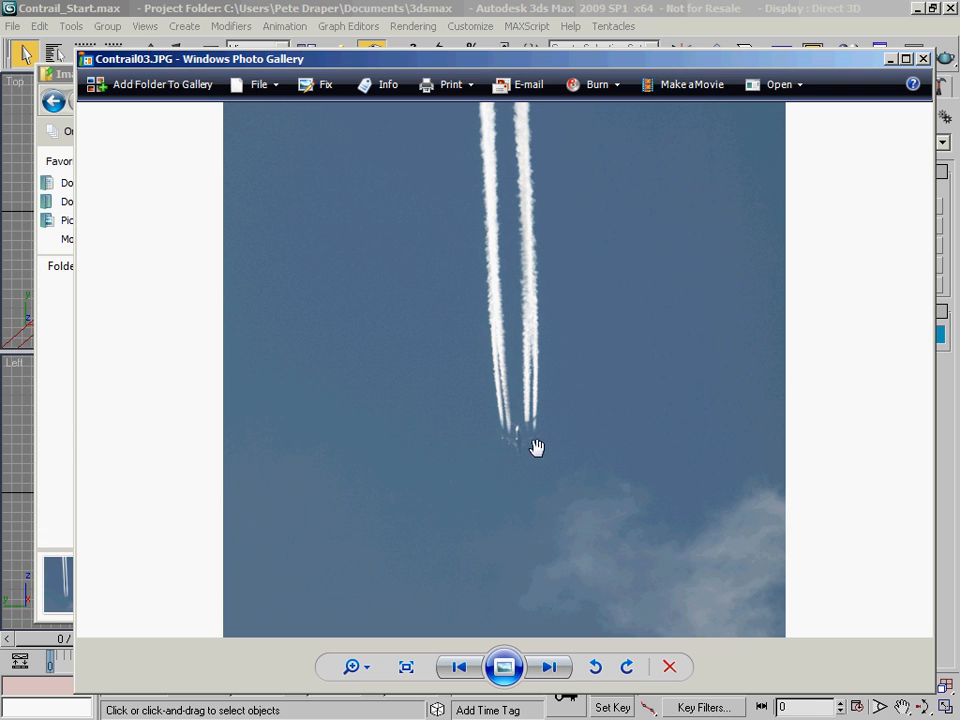
{"action": "left_click_drag", "start_coordinate": [493, 360], "coordinate": [495, 403]}
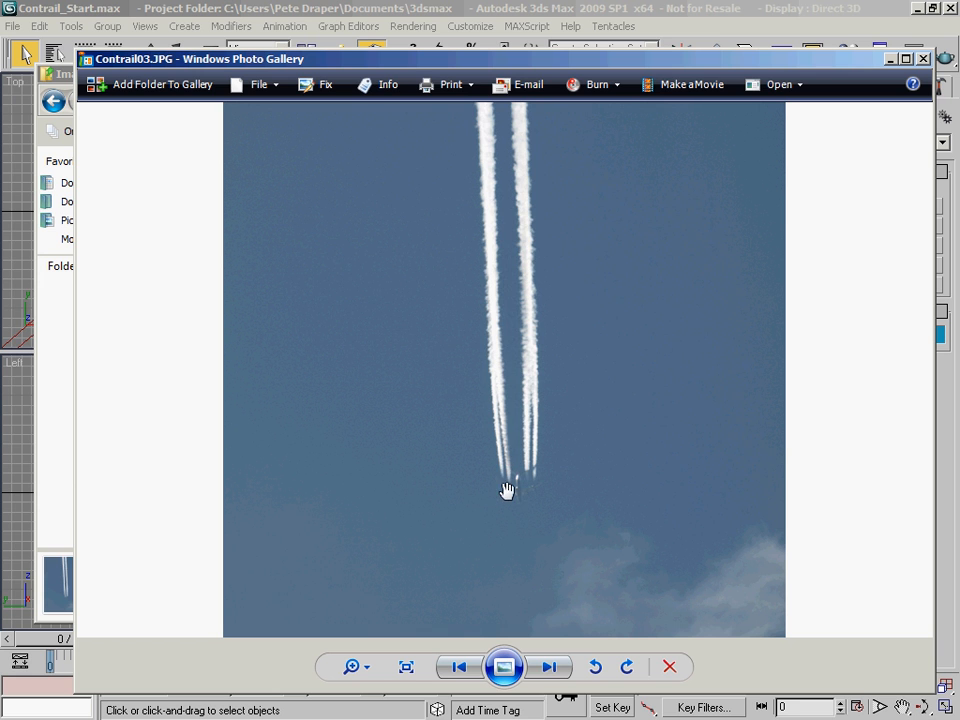
{"action": "left_click_drag", "start_coordinate": [493, 141], "coordinate": [491, 375]}
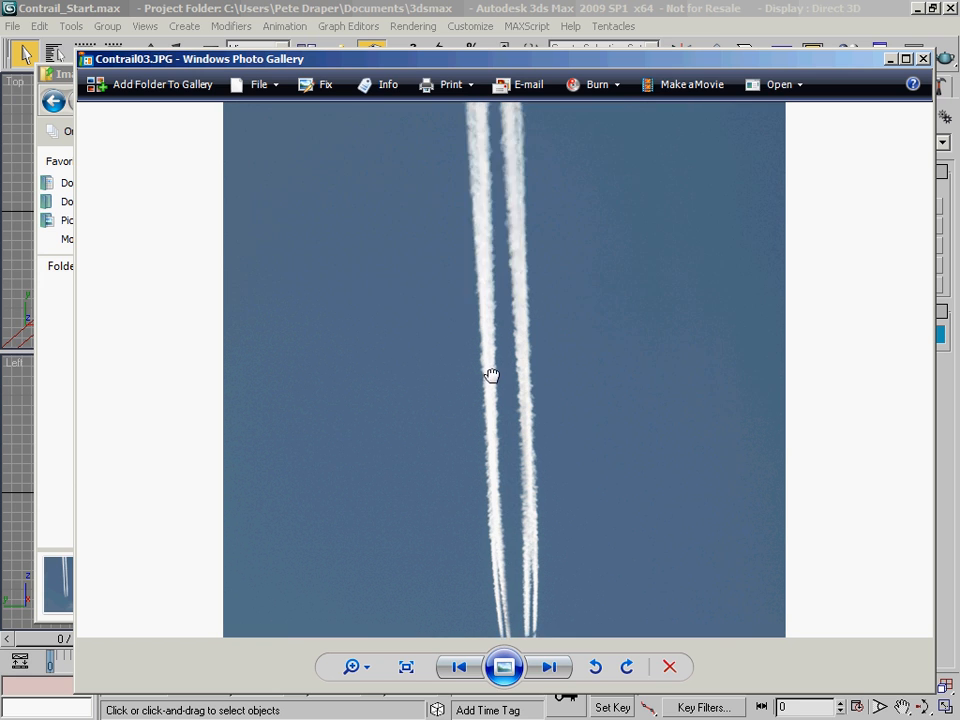
{"action": "left_click_drag", "start_coordinate": [495, 472], "coordinate": [515, 438]}
{"action": "left_click_drag", "start_coordinate": [505, 335], "coordinate": [504, 351]}
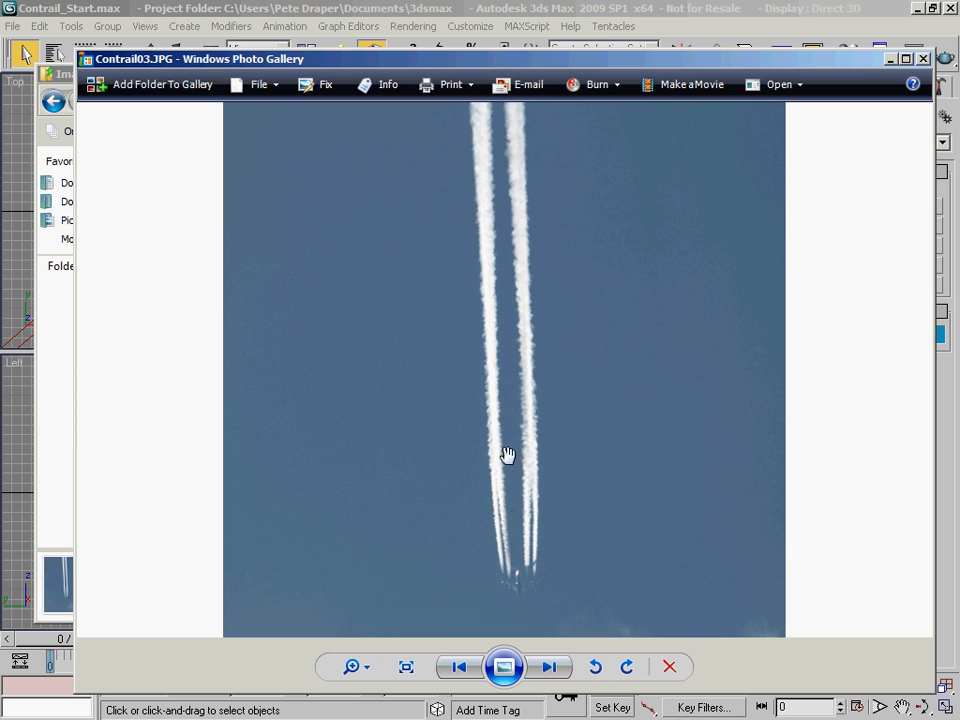
{"action": "left_click_drag", "start_coordinate": [497, 613], "coordinate": [497, 505]}
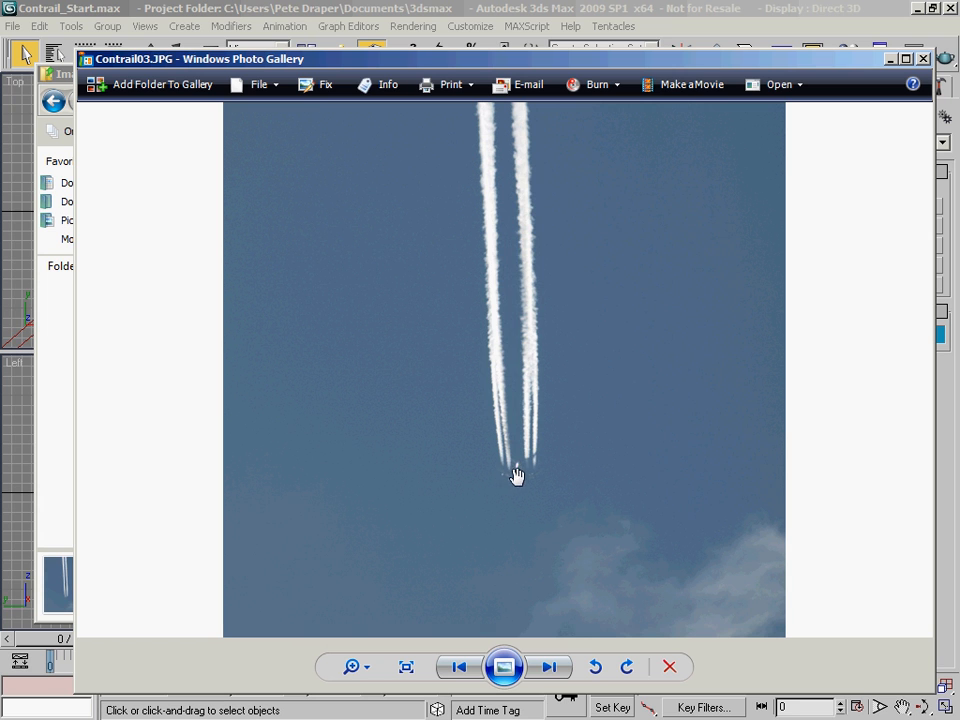
{"action": "left_click_drag", "start_coordinate": [509, 466], "coordinate": [512, 478]}
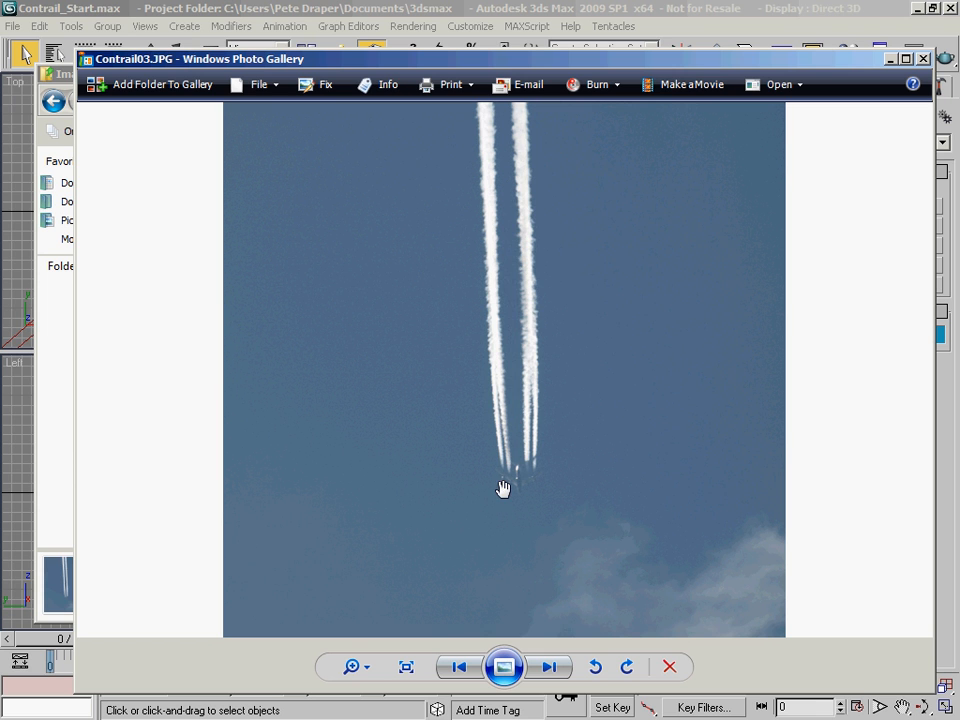
{"action": "left_click_drag", "start_coordinate": [480, 242], "coordinate": [489, 435]}
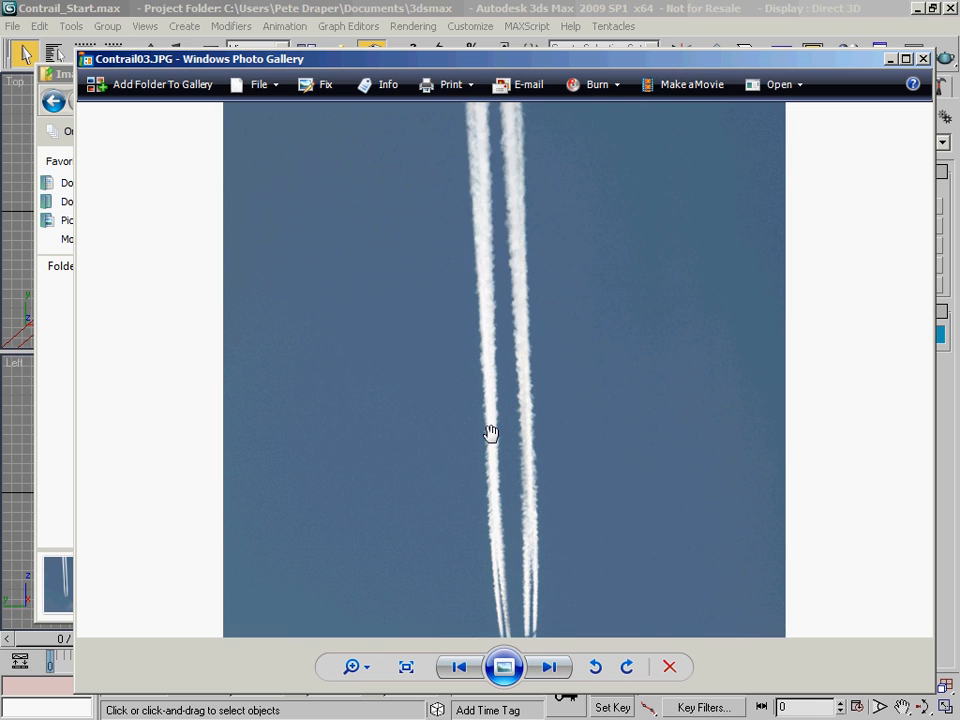
Browse the contrail reference photos from Contrail04.JPG through Contrail09.JPG
{"action": "left_click", "coordinate": [548, 666]}
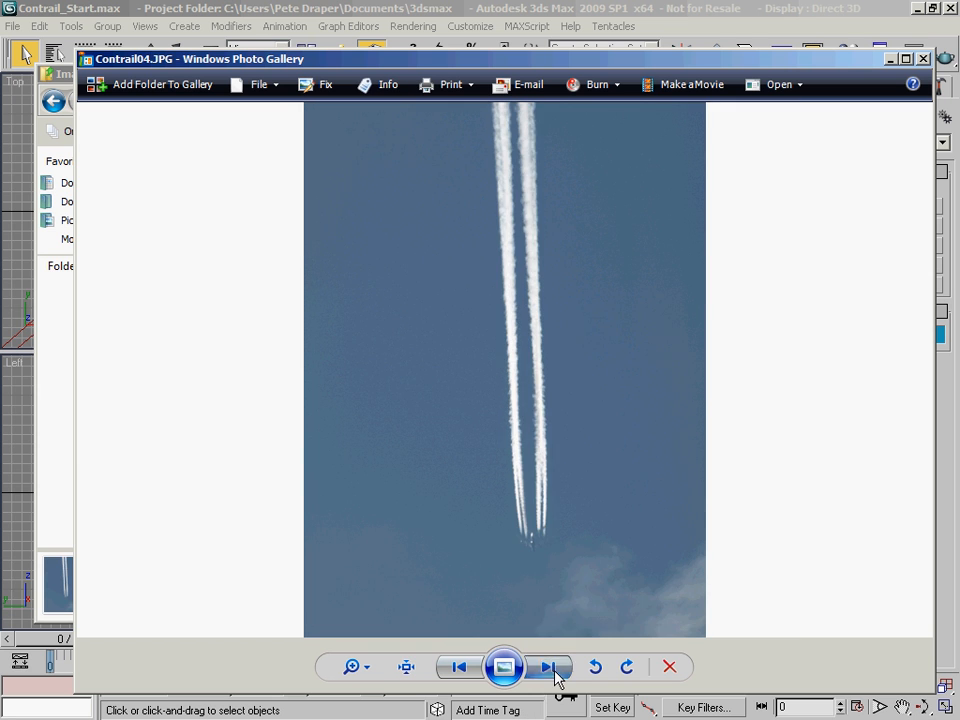
{"action": "left_click", "coordinate": [549, 666]}
{"action": "left_click", "coordinate": [549, 666]}
{"action": "left_click", "coordinate": [550, 667]}
{"action": "left_click", "coordinate": [550, 667]}
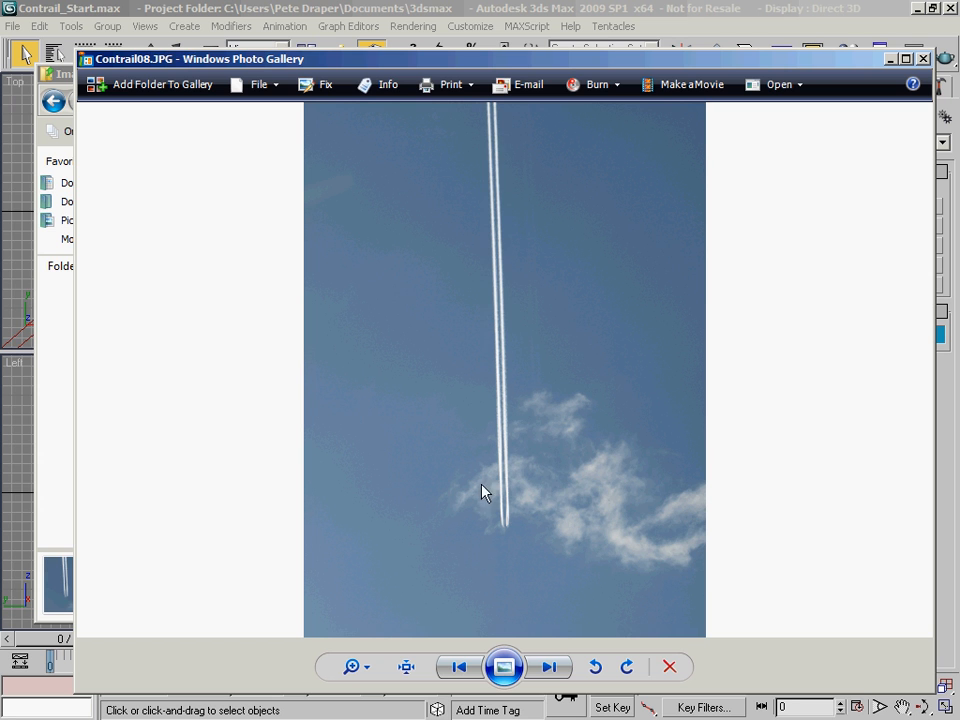
{"action": "left_click", "coordinate": [550, 670]}
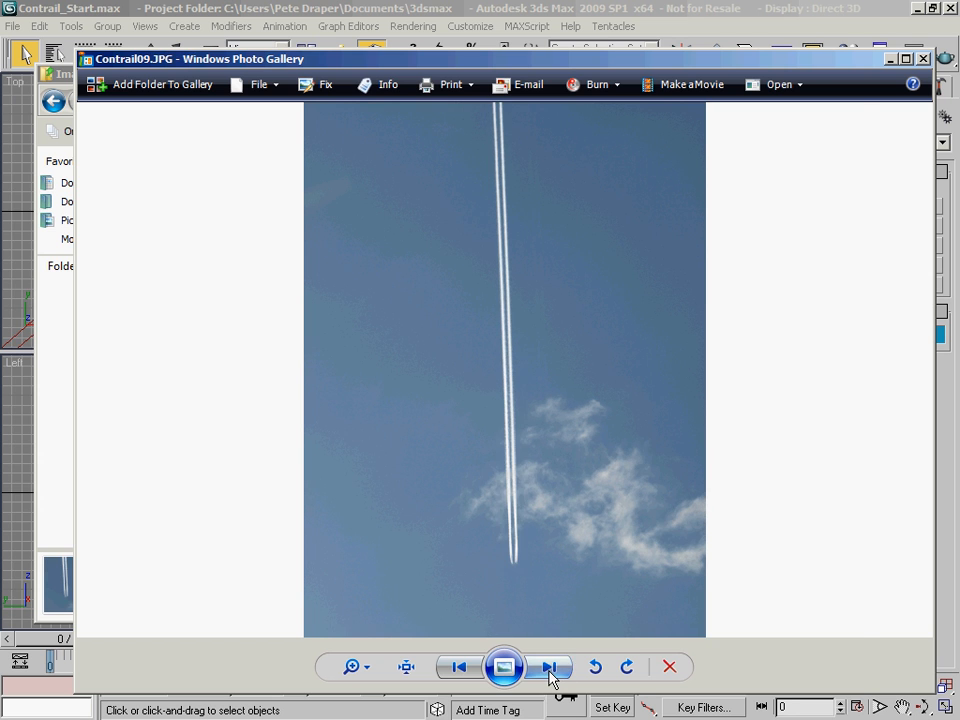
Advance through the photos to Contrail16.JPG and compare its twisting trails with those in Contrail15.JPG
{"action": "left_click", "coordinate": [550, 668]}
{"action": "left_click", "coordinate": [550, 668]}
{"action": "left_click", "coordinate": [550, 668]}
{"action": "left_click", "coordinate": [550, 668]}
{"action": "left_click", "coordinate": [550, 668]}
{"action": "left_click", "coordinate": [550, 668]}
{"action": "left_click", "coordinate": [550, 668]}
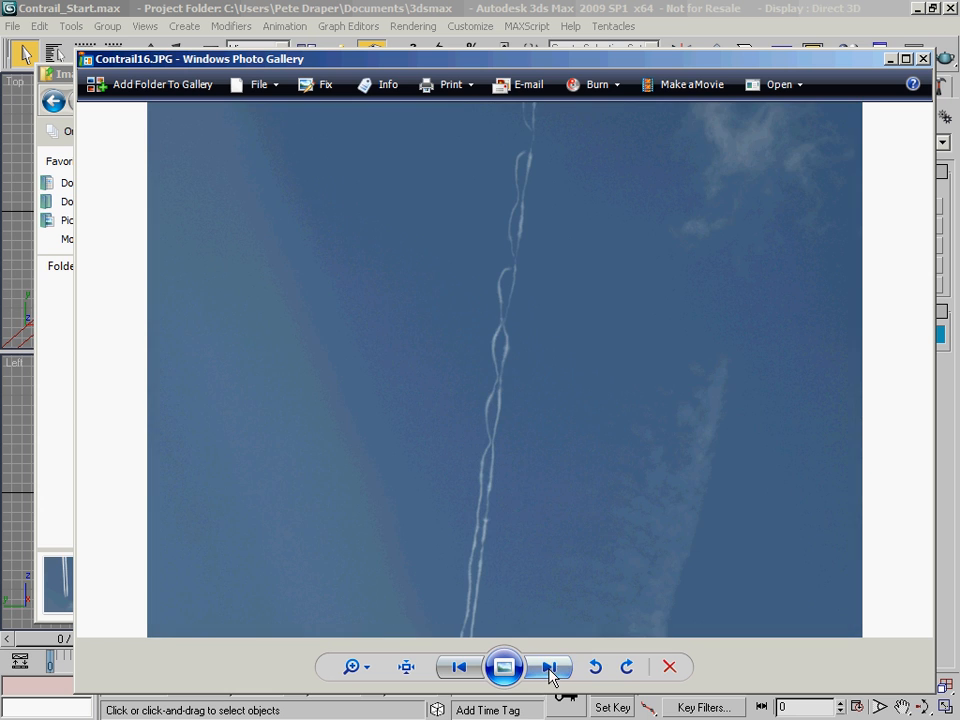
{"action": "left_click", "coordinate": [459, 667]}
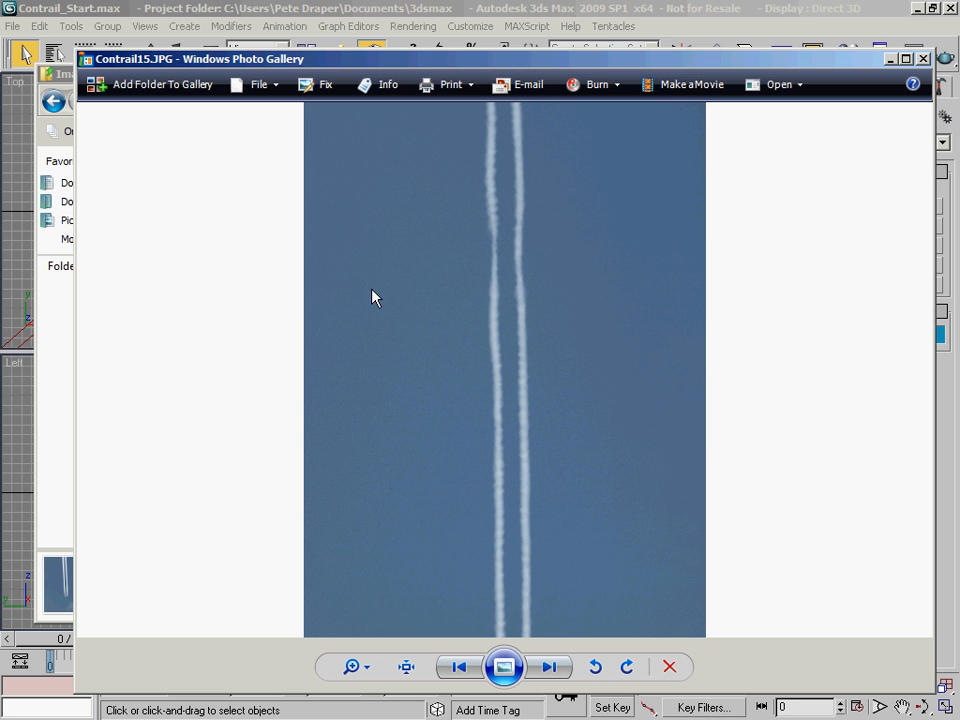
{"action": "key", "text": "Right"}
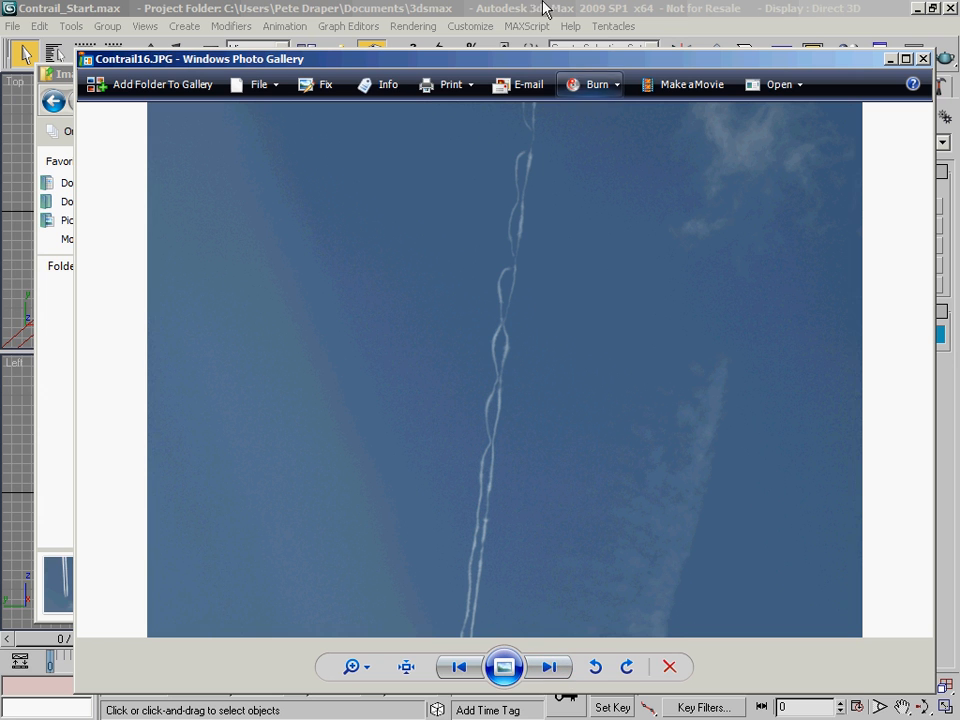
{"action": "left_click_drag", "start_coordinate": [516, 66], "coordinate": [510, 40]}
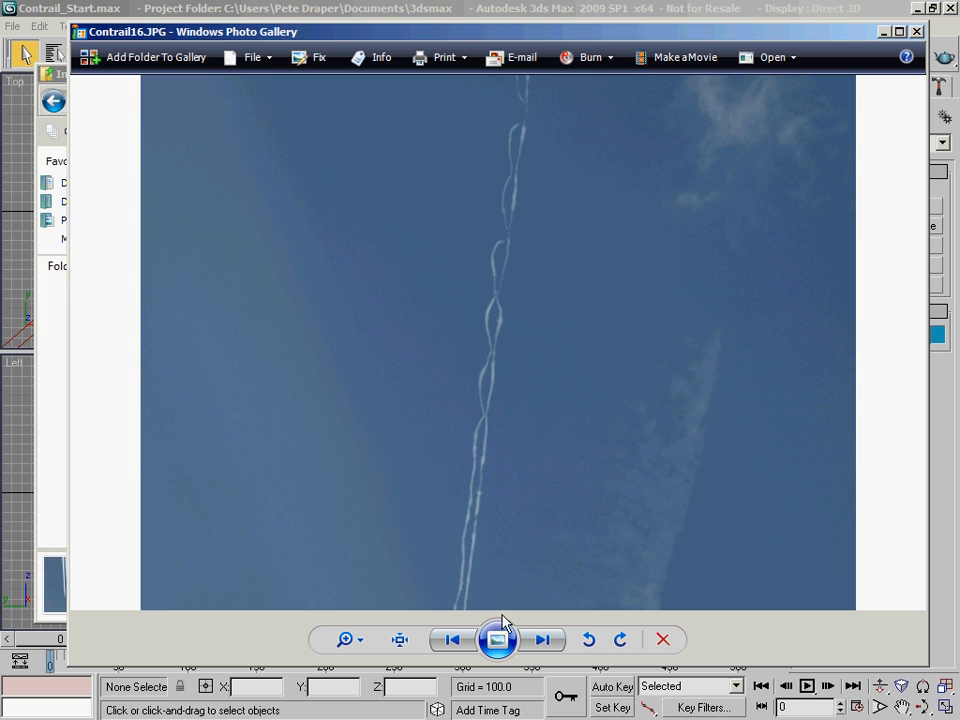
Advance to Contrail20.JPG, return to Contrail19.JPG and inspect its twin trails at actual size
{"action": "left_click", "coordinate": [545, 640]}
{"action": "left_click", "coordinate": [547, 641]}
{"action": "left_click", "coordinate": [546, 641]}
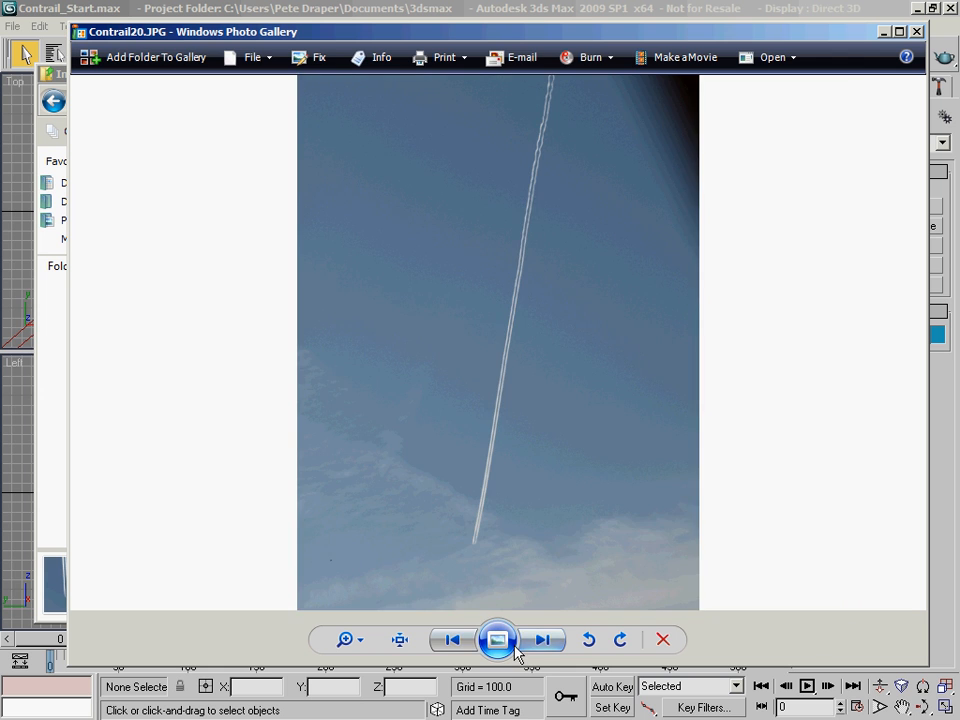
{"action": "left_click", "coordinate": [452, 640]}
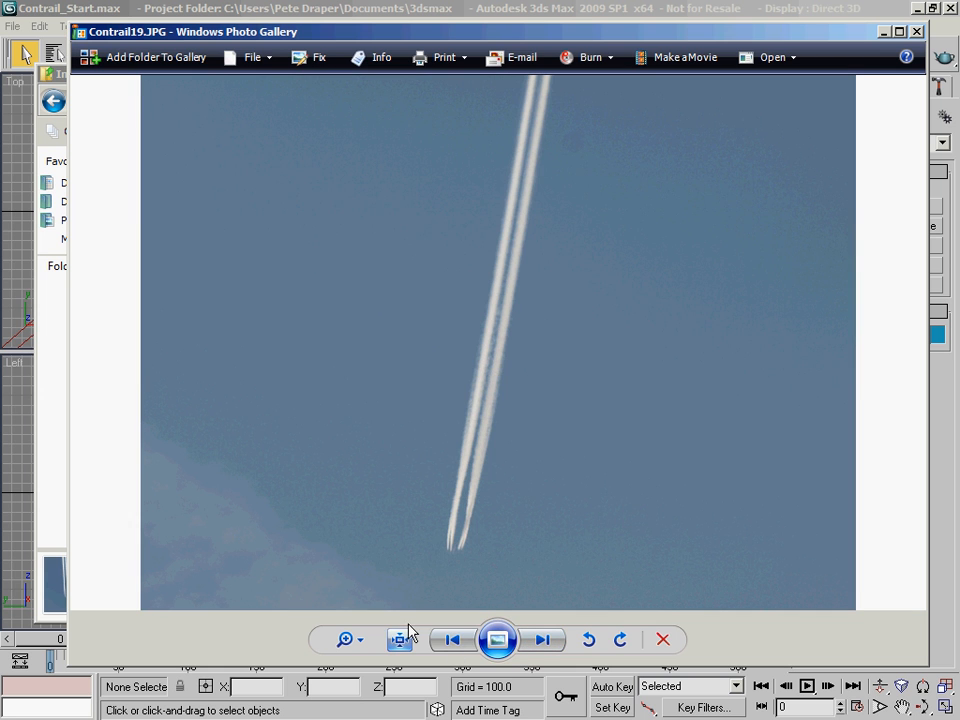
{"action": "left_click", "coordinate": [399, 642]}
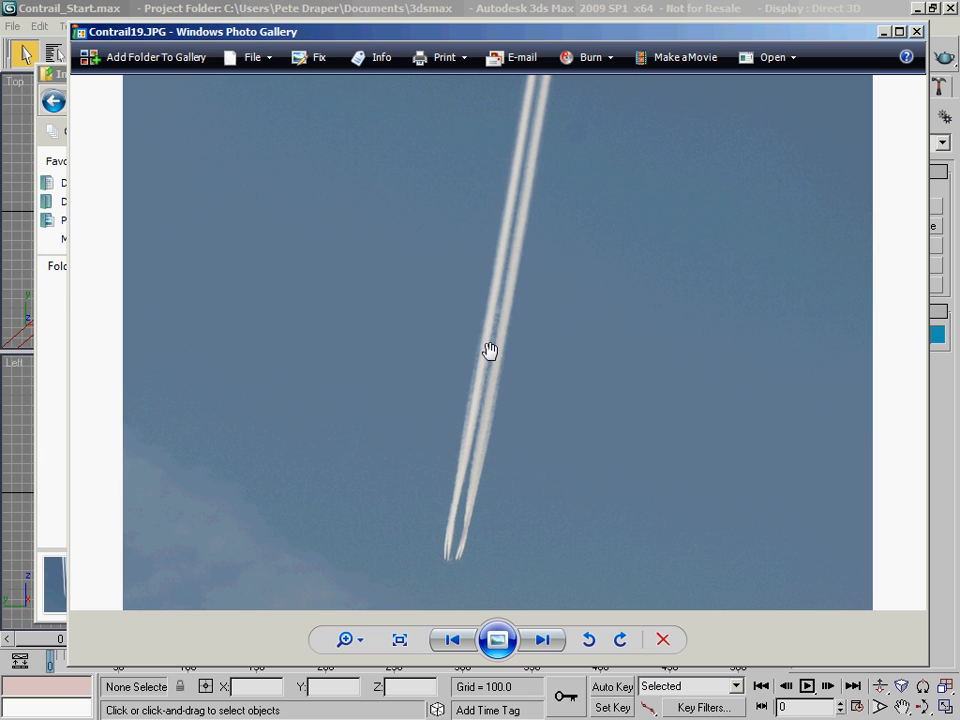
Examine how the trails distort and break up in photos Contrail21.JPG through Contrail24.JPG
{"action": "left_click", "coordinate": [545, 640]}
{"action": "left_click", "coordinate": [541, 641]}
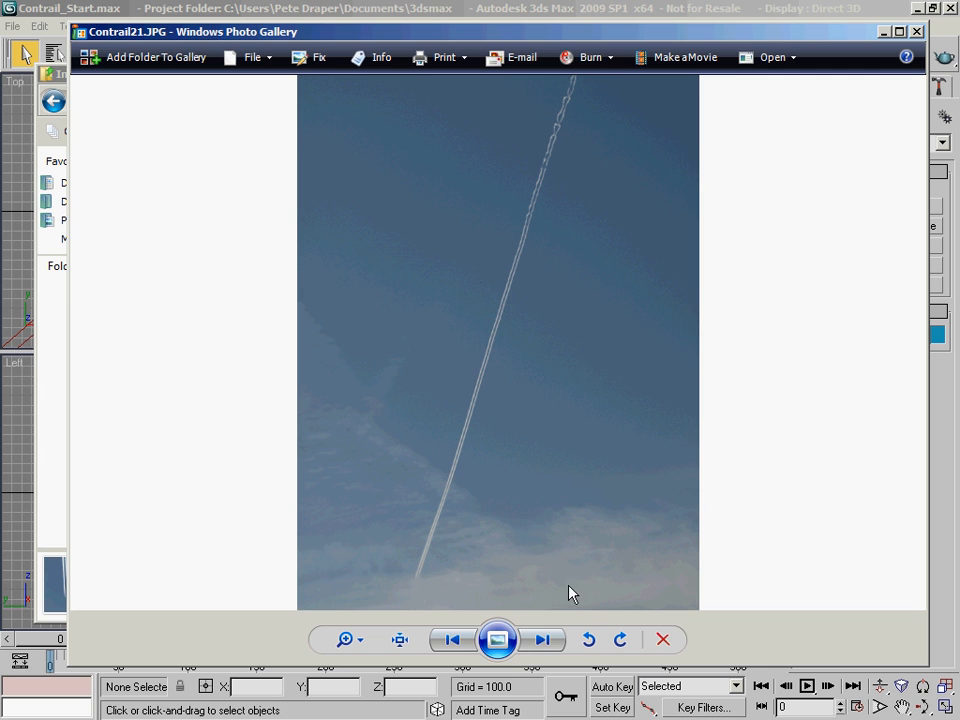
{"action": "left_click", "coordinate": [542, 639]}
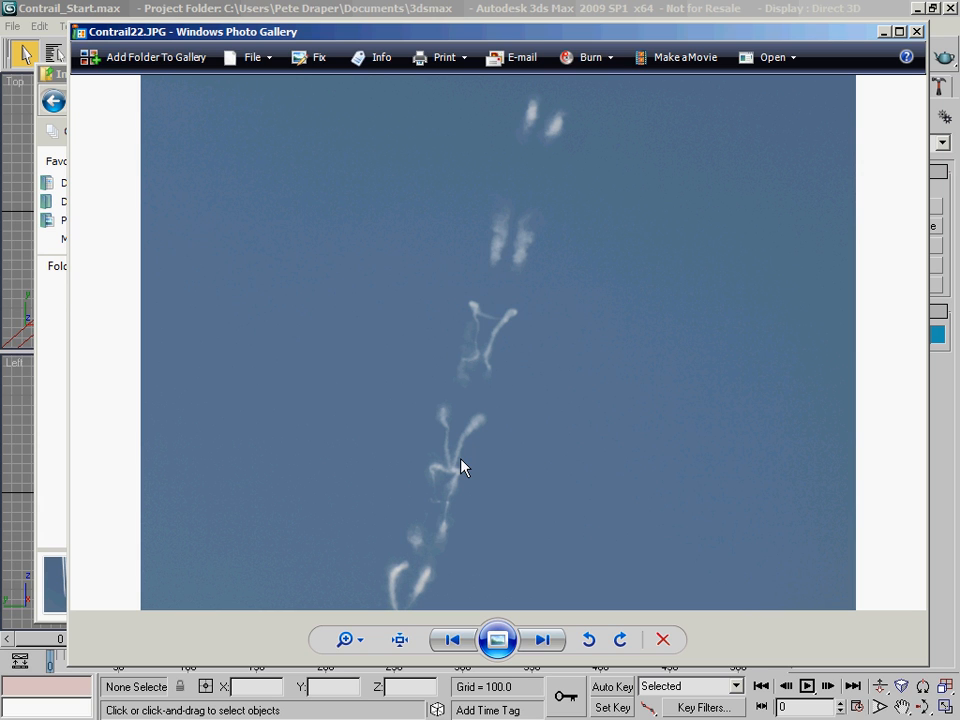
{"action": "left_click", "coordinate": [542, 640]}
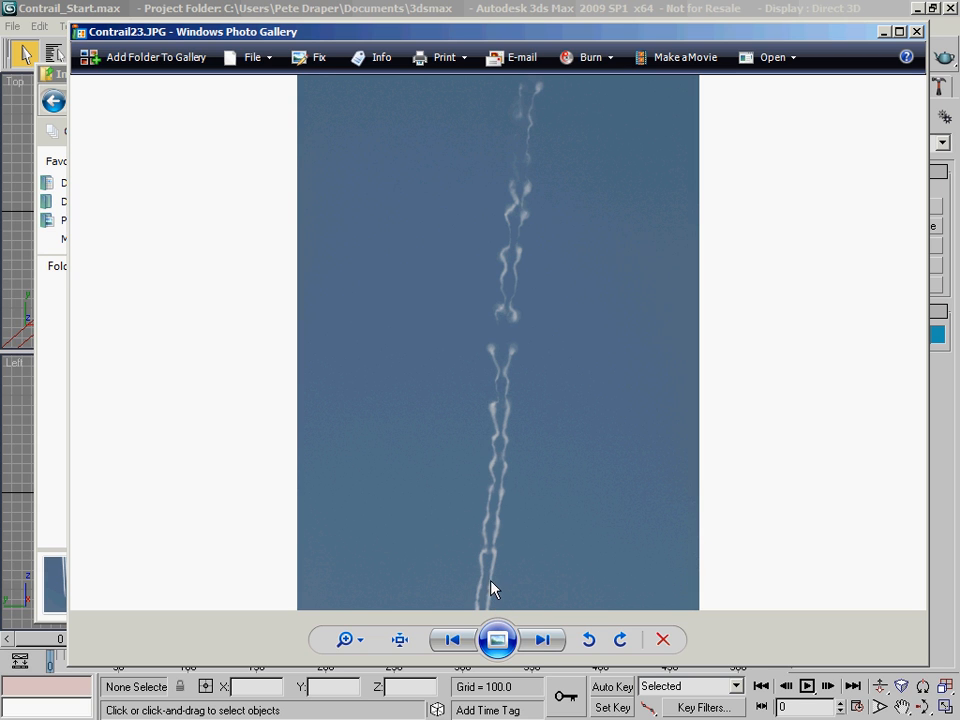
{"action": "left_click", "coordinate": [533, 644]}
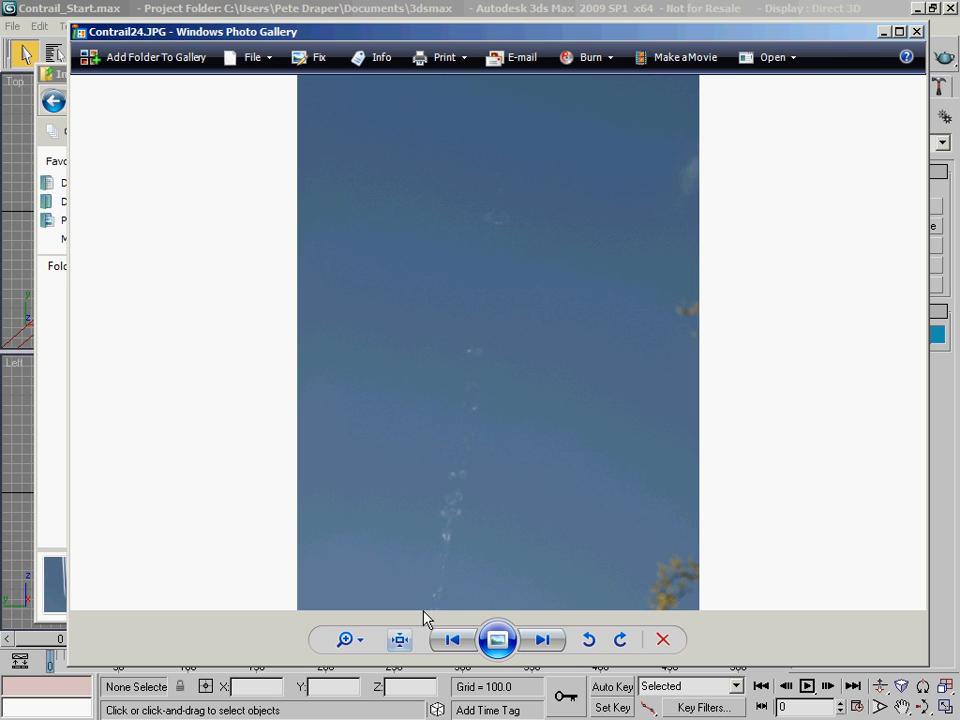
Continue through the remaining photos and around to Contrail03.JPG to review the fresh trails again
{"action": "left_click", "coordinate": [540, 640]}
{"action": "left_click", "coordinate": [541, 641]}
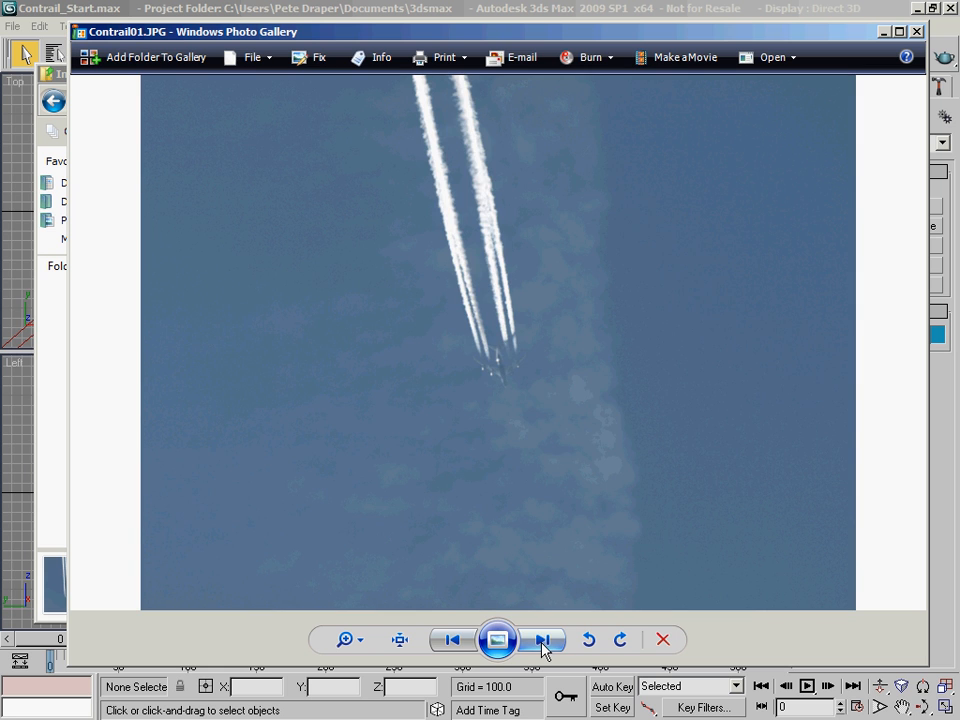
{"action": "left_click", "coordinate": [541, 641]}
{"action": "left_click", "coordinate": [541, 641]}
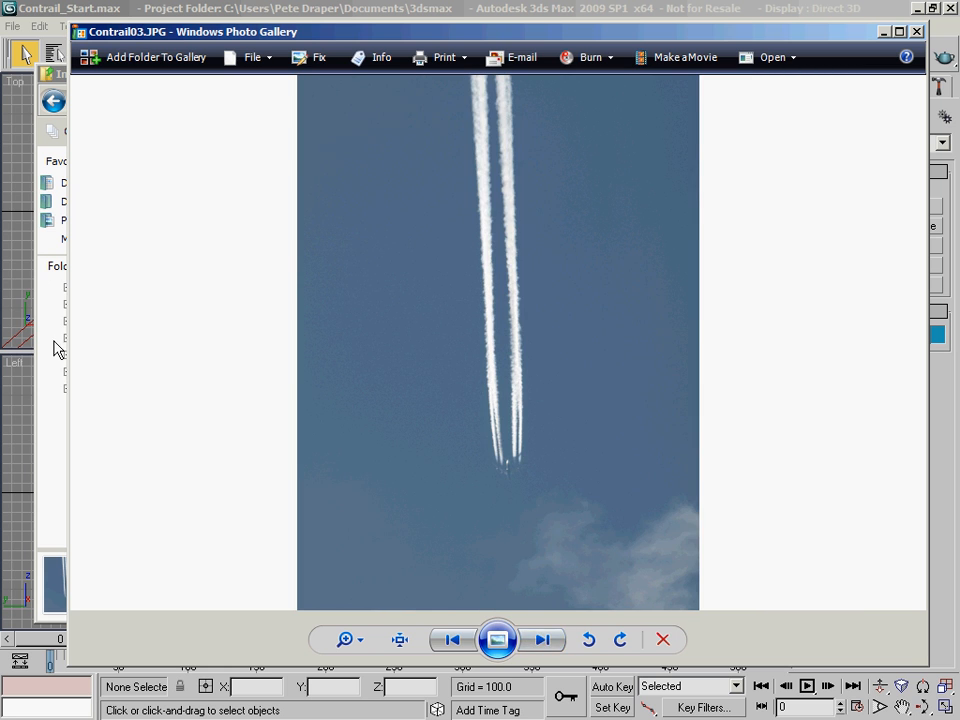
Open Contrail07.wmv from the Contrail reference Movies folder in Windows Media Player
{"action": "left_click", "coordinate": [60, 80]}
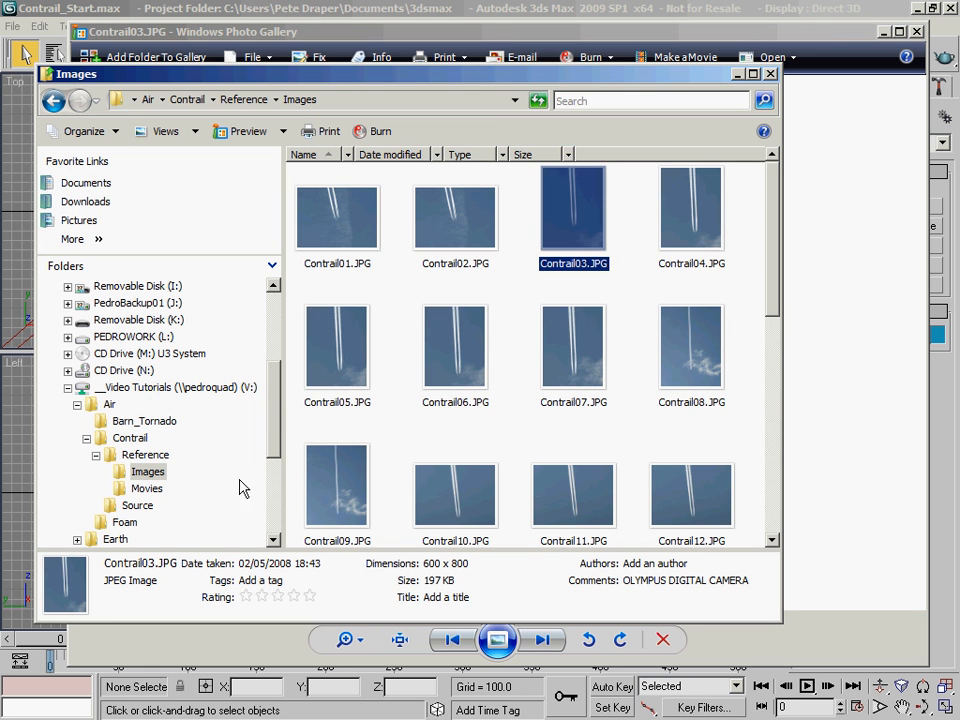
{"action": "left_click", "coordinate": [155, 490]}
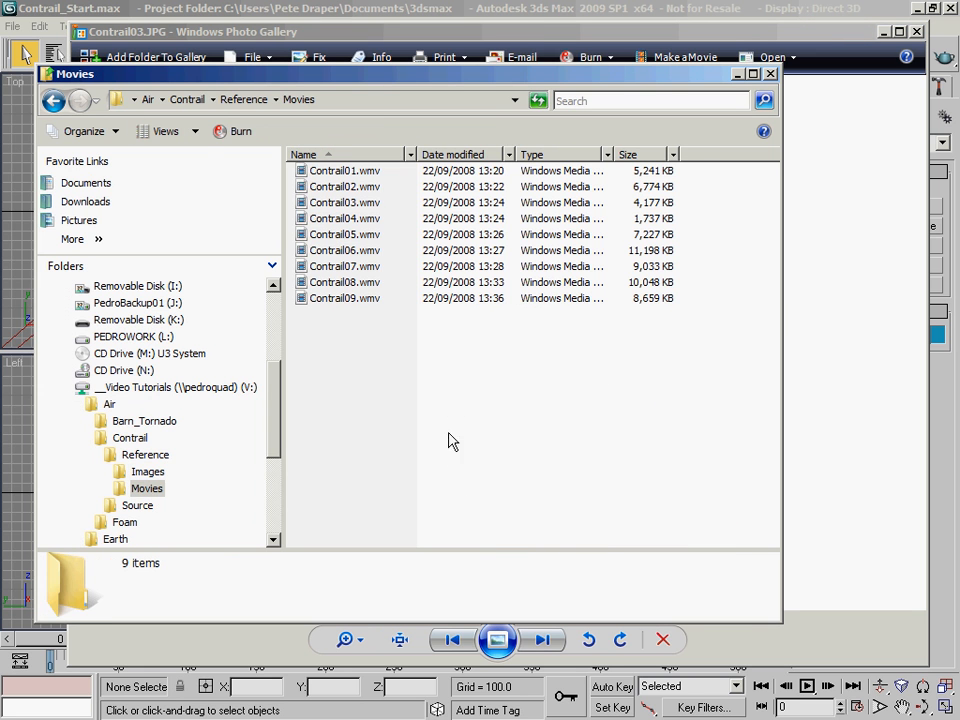
{"action": "left_click", "coordinate": [352, 267]}
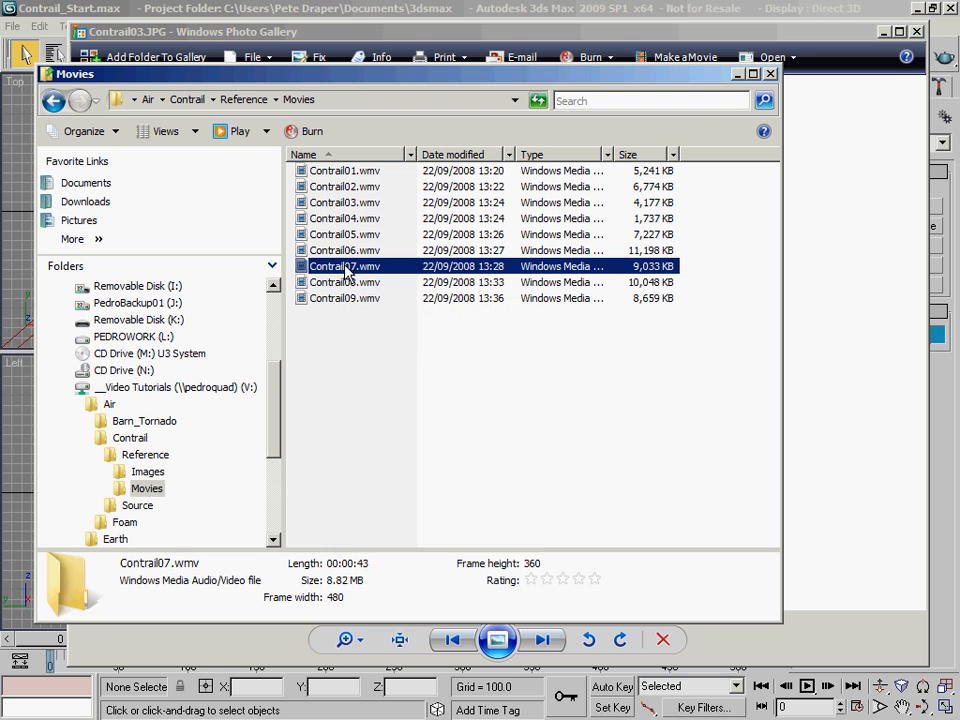
{"action": "left_click_drag", "start_coordinate": [2, 100], "coordinate": [631, 98]}
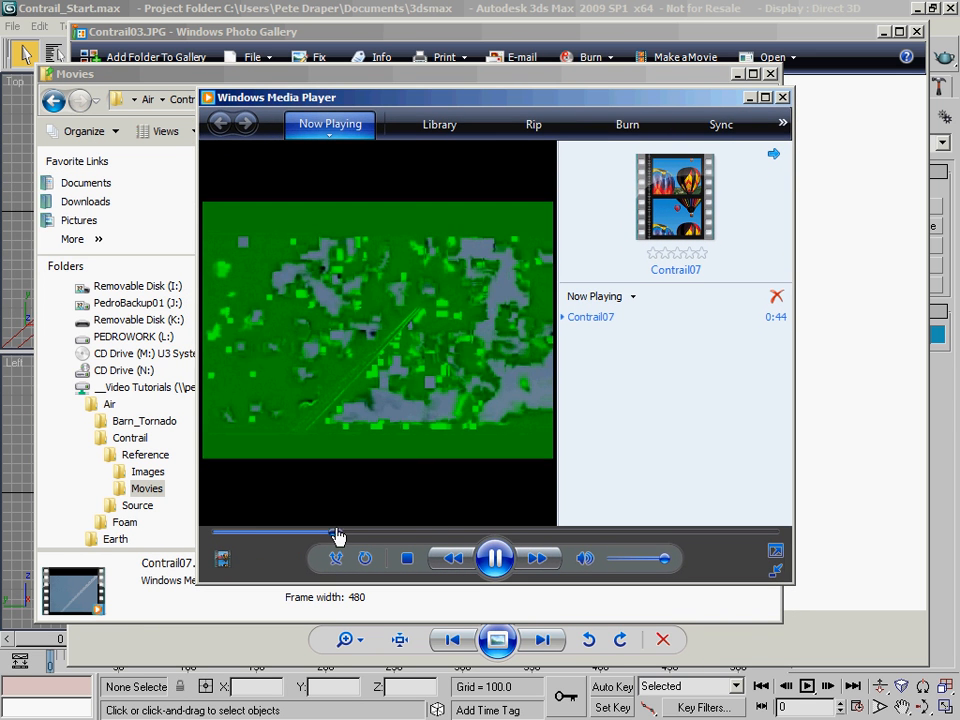
Replay Contrail07 from near its start, skip to the trail's dispersal, and review it in a widened player window
{"action": "left_click", "coordinate": [222, 533]}
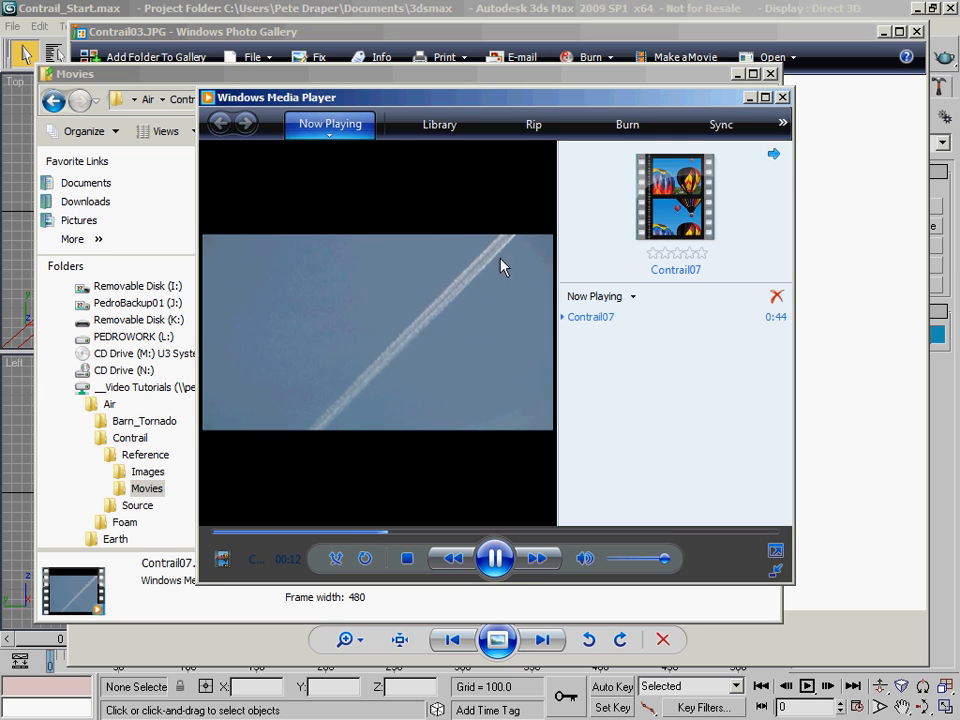
{"action": "left_click", "coordinate": [226, 535]}
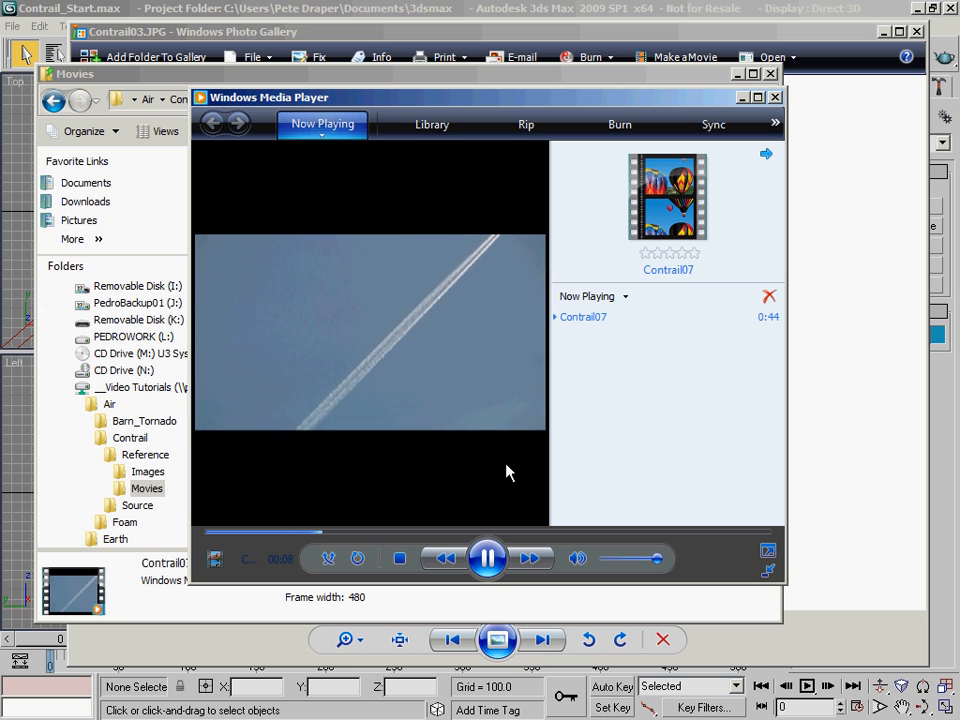
{"action": "left_click", "coordinate": [471, 532]}
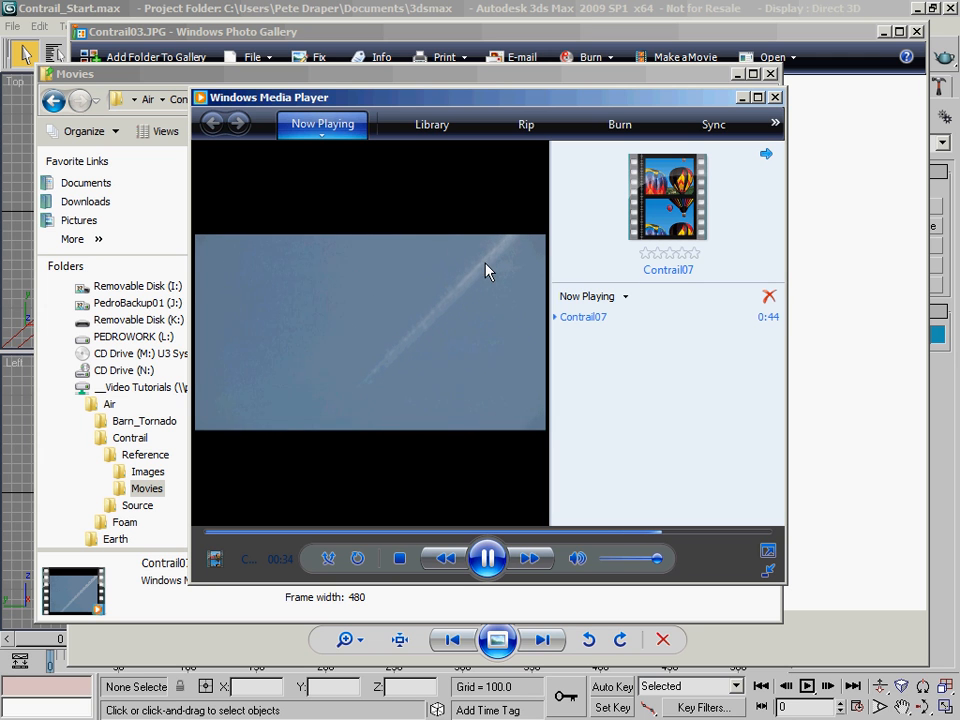
{"action": "left_click_drag", "start_coordinate": [789, 510], "coordinate": [952, 518]}
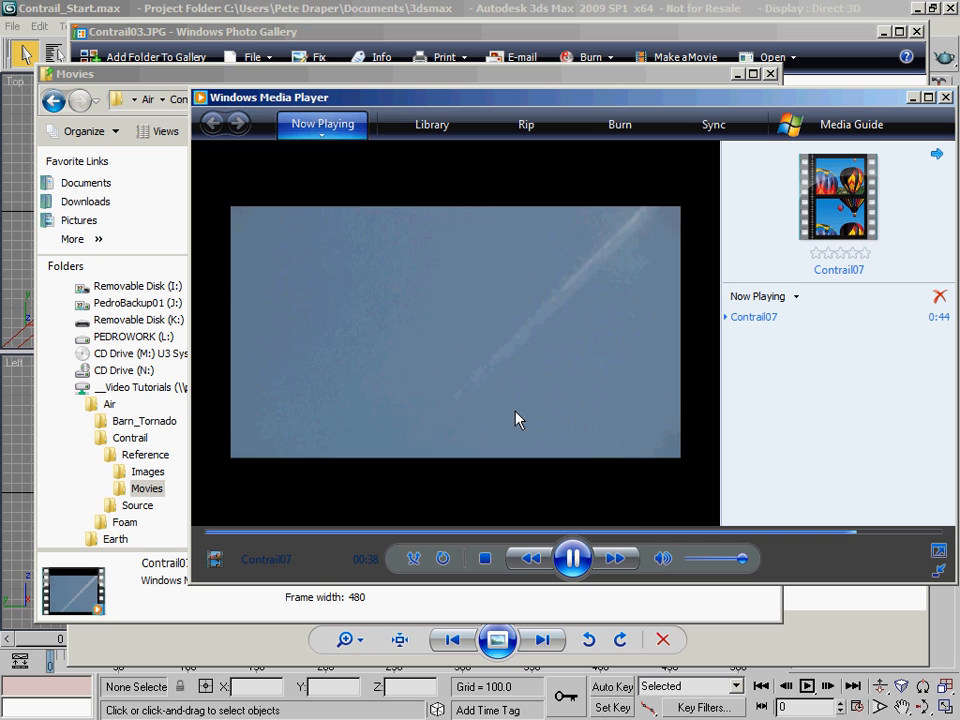
{"action": "left_click", "coordinate": [508, 532]}
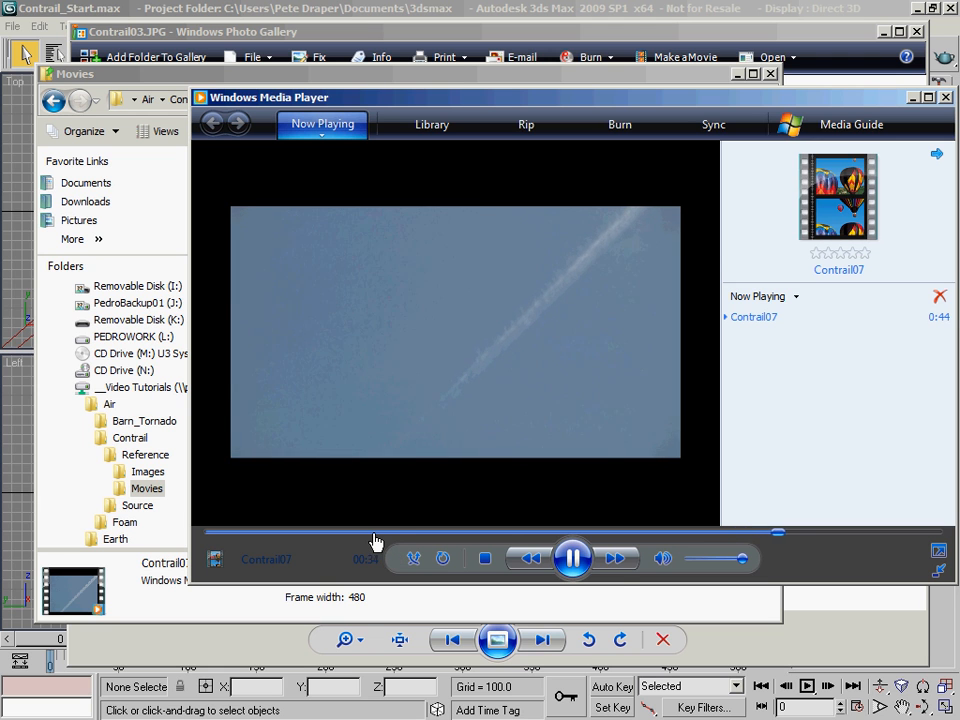
Play Contrail08.wmv from the Movies folder, pause near its start, and replay the opening to examine the fresh trails behind the aircraft
{"action": "left_click", "coordinate": [606, 612]}
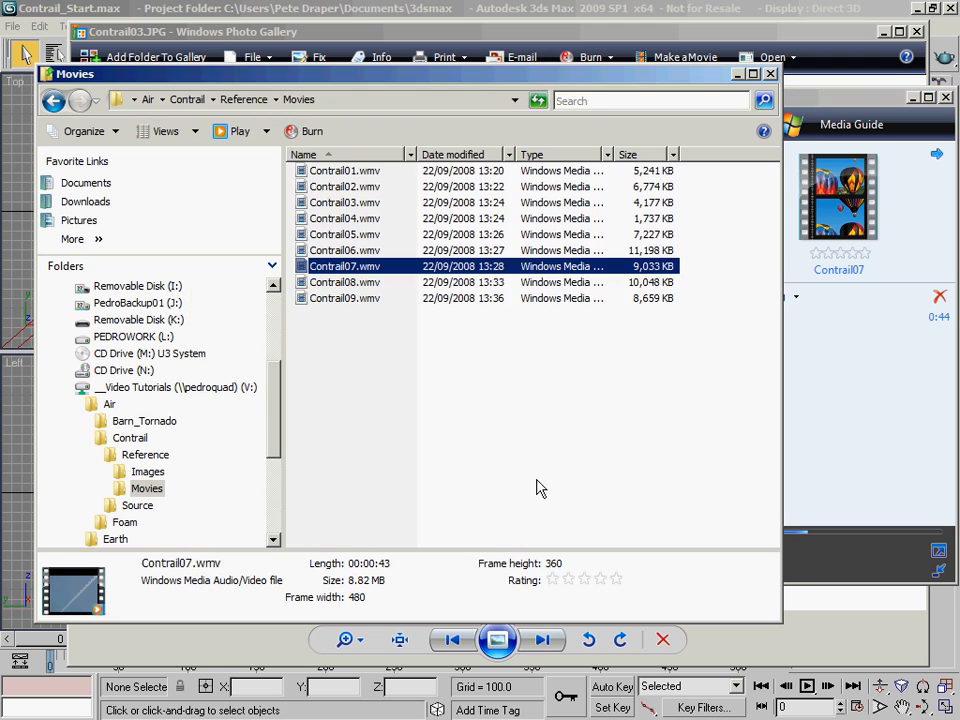
{"action": "double_click", "coordinate": [366, 282]}
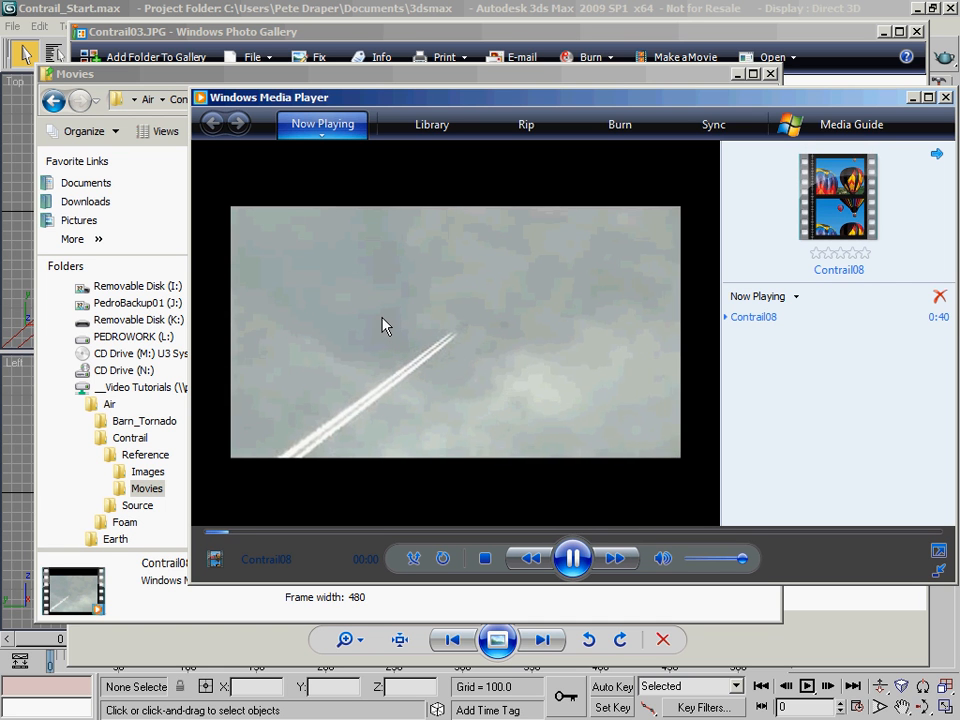
{"action": "left_click", "coordinate": [220, 533]}
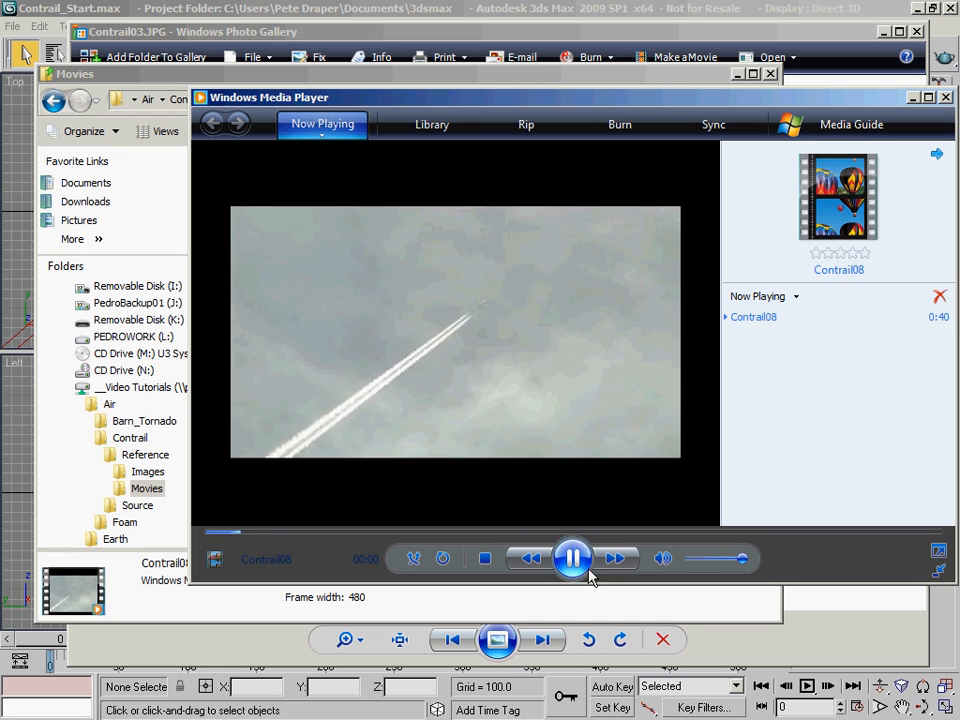
{"action": "left_click", "coordinate": [585, 570]}
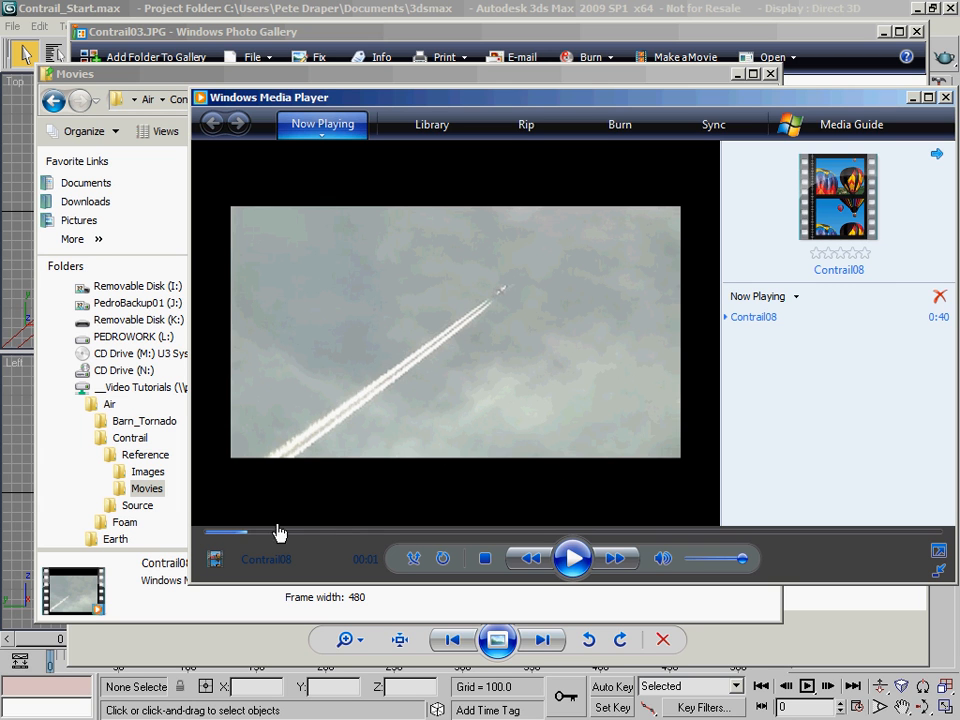
{"action": "left_click", "coordinate": [215, 532]}
{"action": "left_click", "coordinate": [572, 558]}
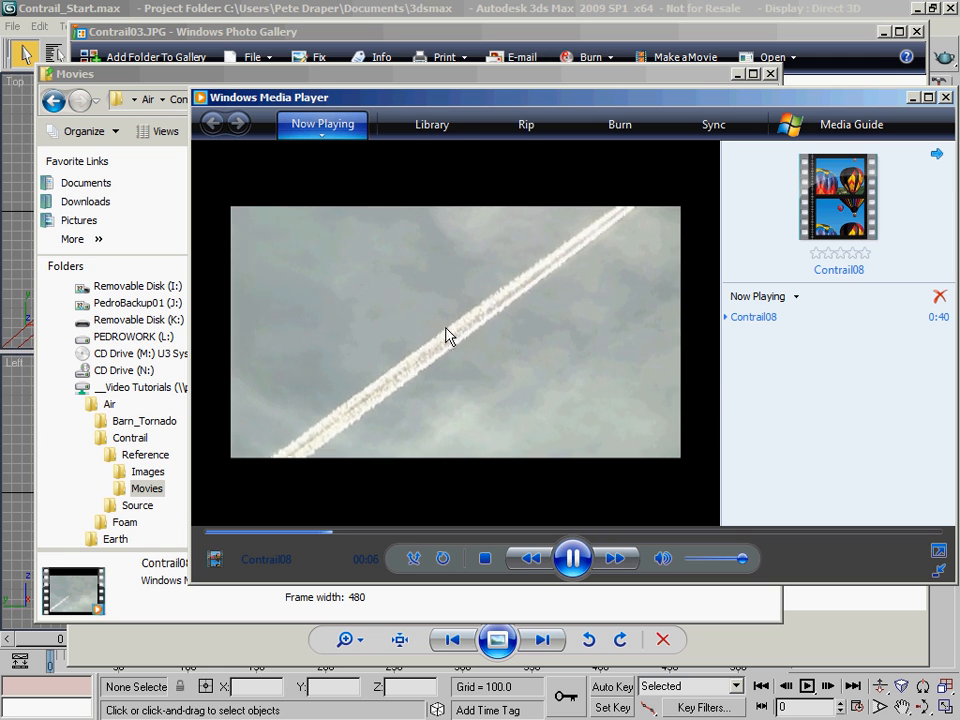
Skip through Contrail08 to its later footage, pausing and resuming playback to examine how the trail breaks up
{"action": "left_click", "coordinate": [212, 534]}
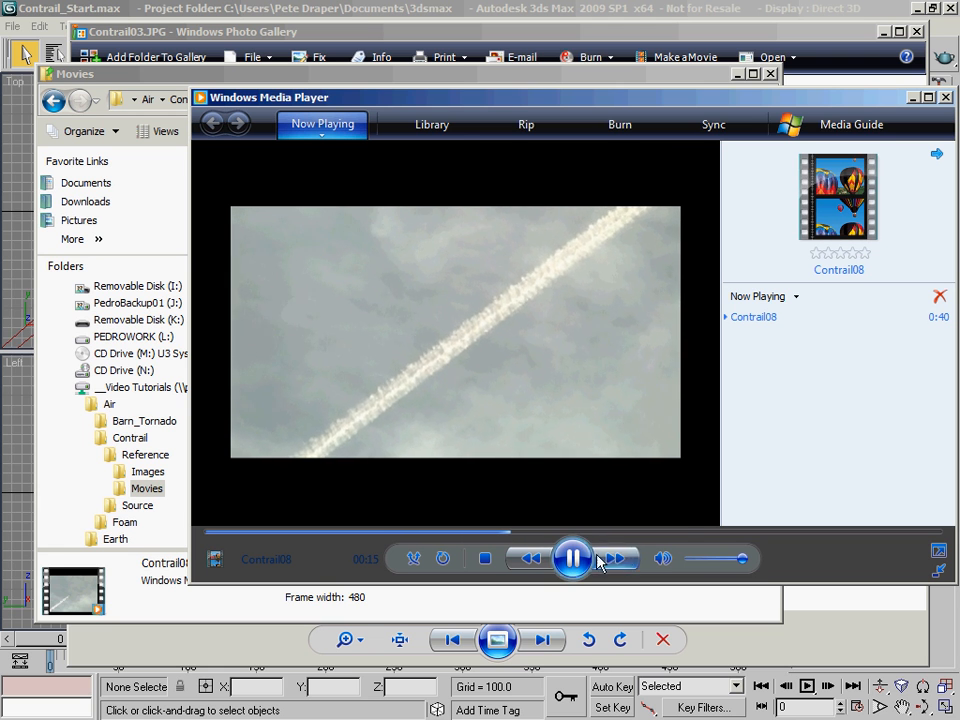
{"action": "left_click", "coordinate": [681, 532]}
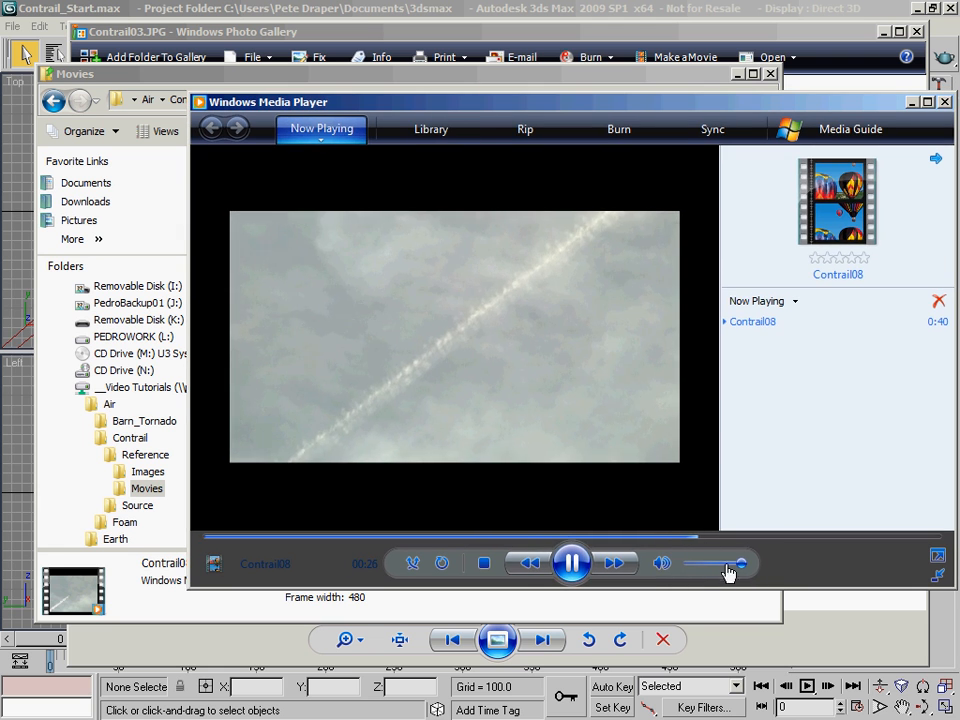
{"action": "left_click", "coordinate": [572, 563]}
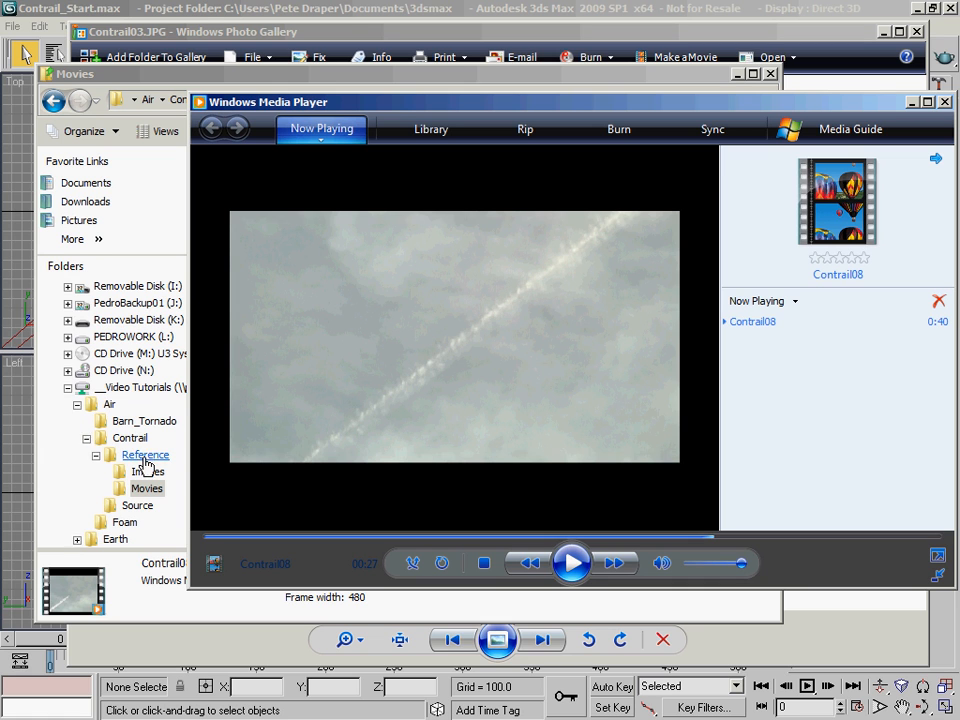
{"action": "left_click", "coordinate": [437, 538]}
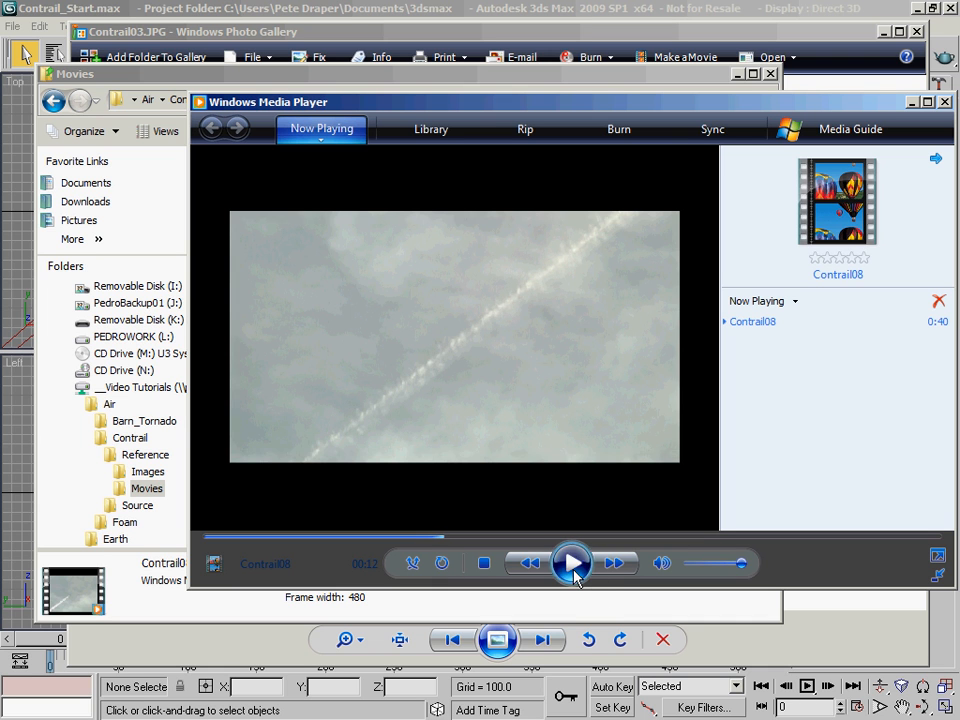
{"action": "left_click", "coordinate": [571, 563]}
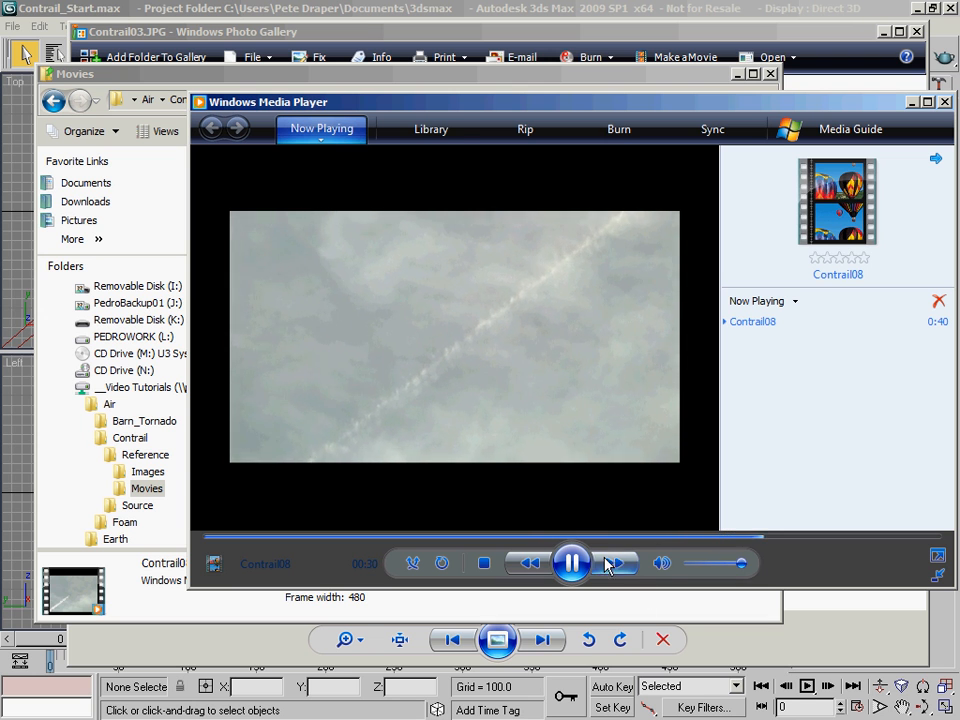
Play Contrail09.wmv and Contrail03.wmv from the Movies folder to compare their trails
{"action": "left_click", "coordinate": [611, 86]}
{"action": "double_click", "coordinate": [355, 300]}
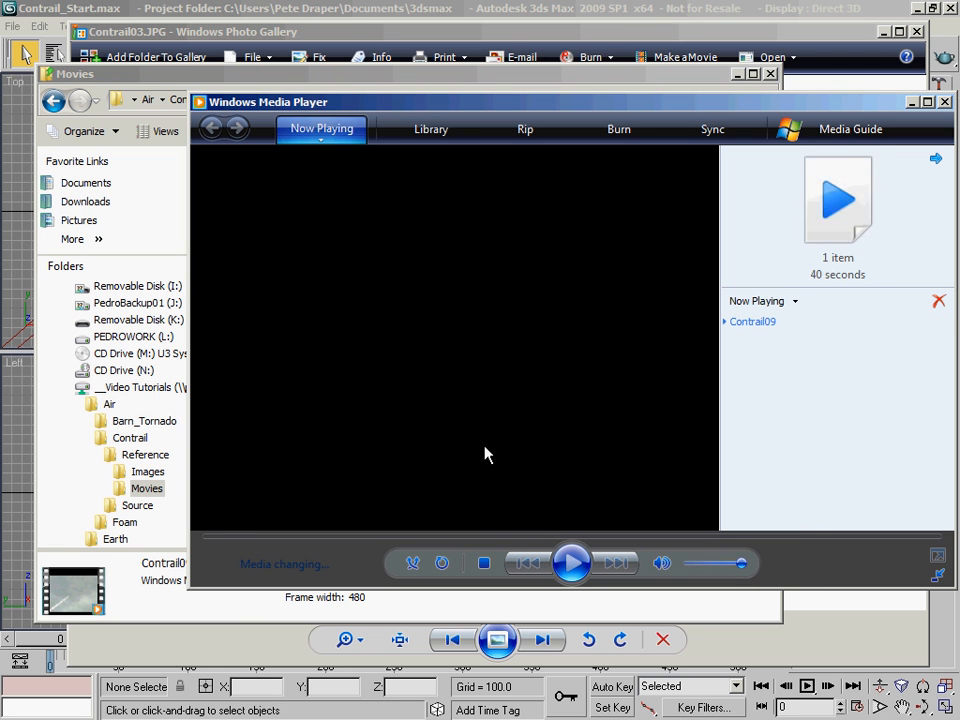
{"action": "left_click", "coordinate": [548, 610]}
{"action": "double_click", "coordinate": [353, 210]}
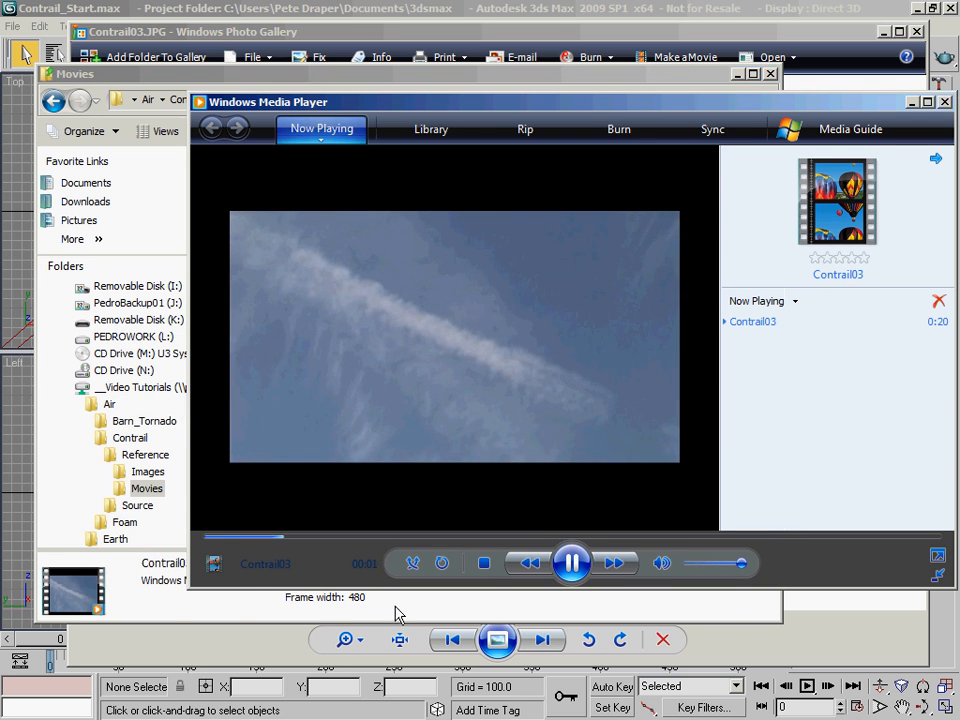
Play Contrail02.wmv, skip to about 14 seconds, and pause to examine the trail before resuming playback
{"action": "left_click", "coordinate": [394, 613]}
{"action": "double_click", "coordinate": [358, 187]}
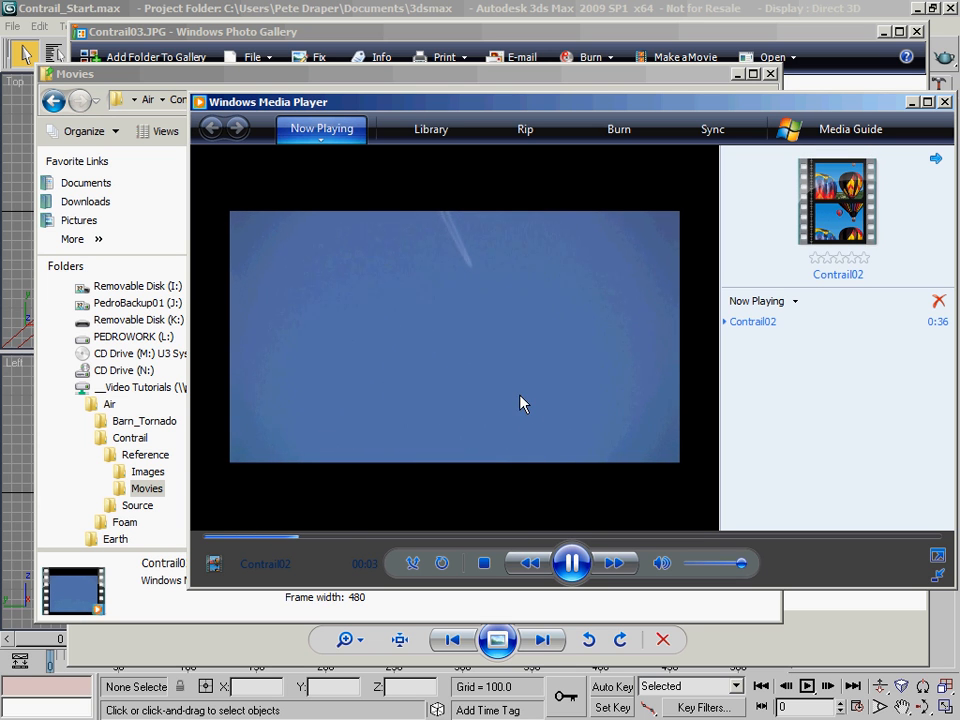
{"action": "left_click", "coordinate": [505, 537]}
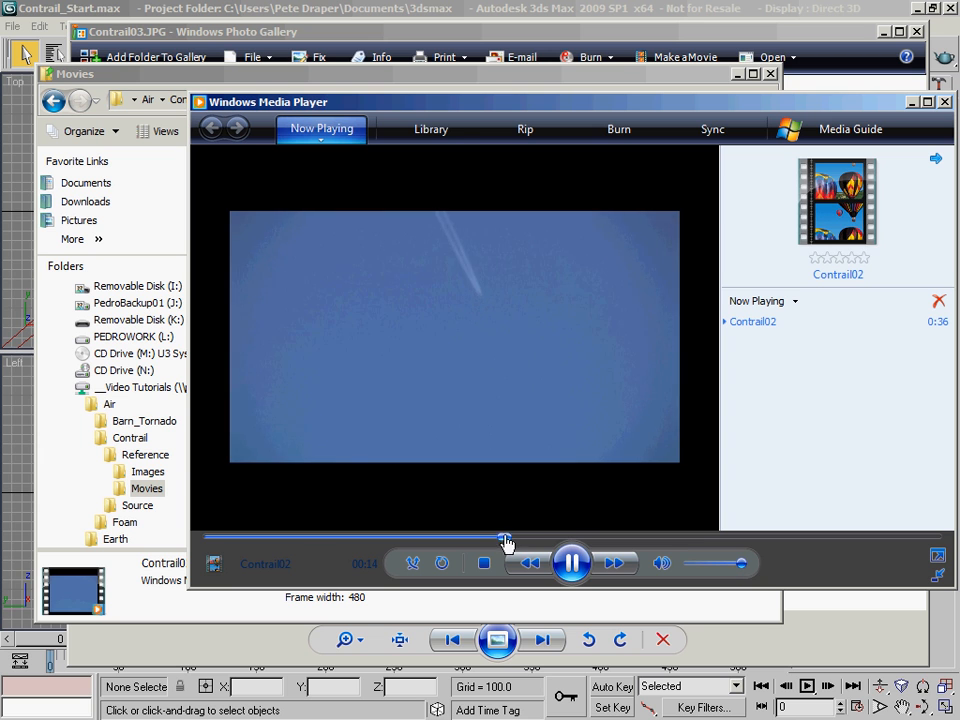
{"action": "left_click", "coordinate": [572, 565]}
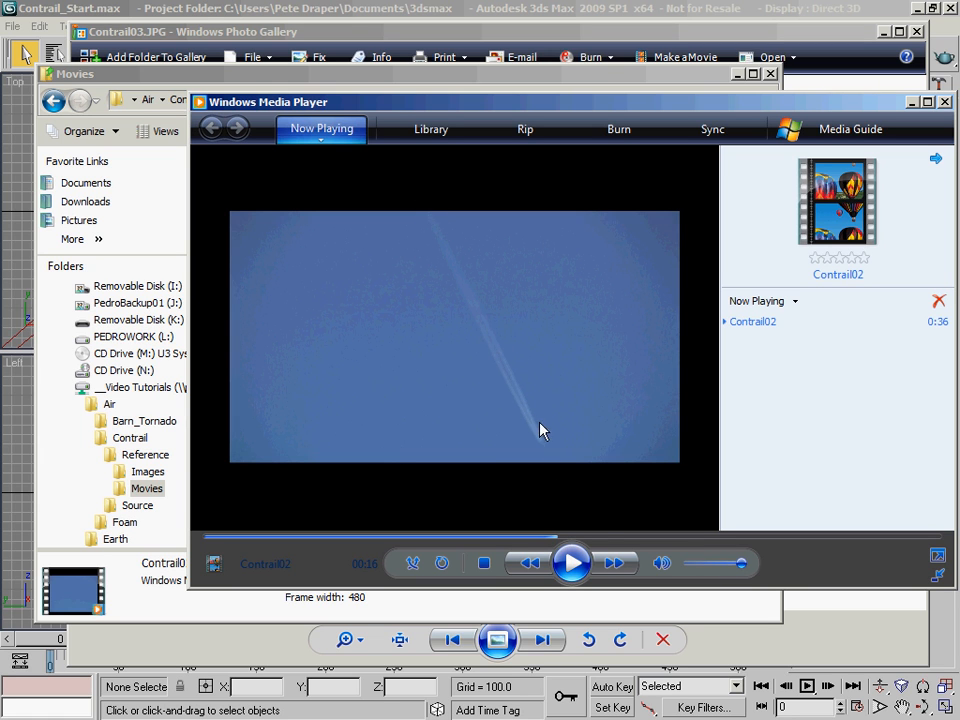
{"action": "left_click", "coordinate": [584, 577]}
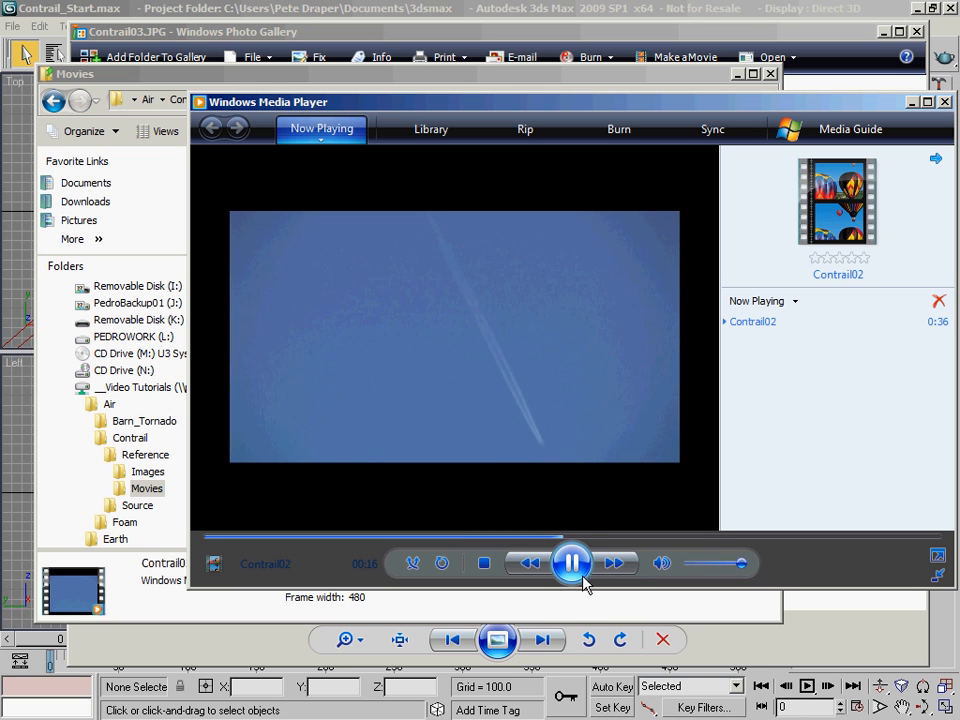
Play Contrail01.wmv from its beginning and skip to the later part to review the trail's dissipation
{"action": "left_click", "coordinate": [537, 74]}
{"action": "double_click", "coordinate": [405, 169]}
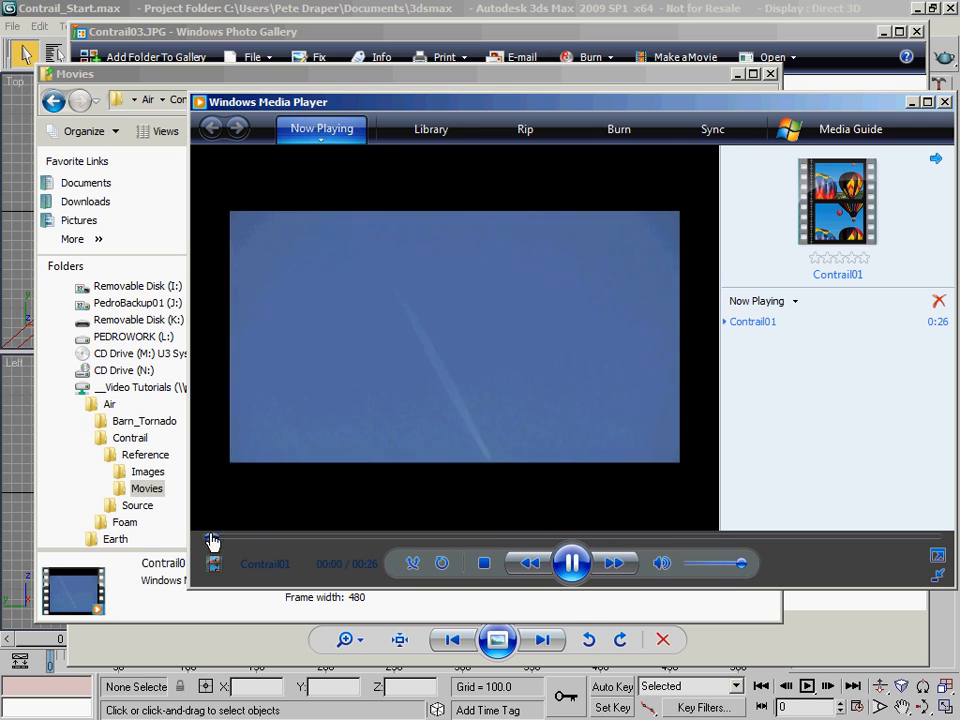
{"action": "left_click", "coordinate": [212, 540]}
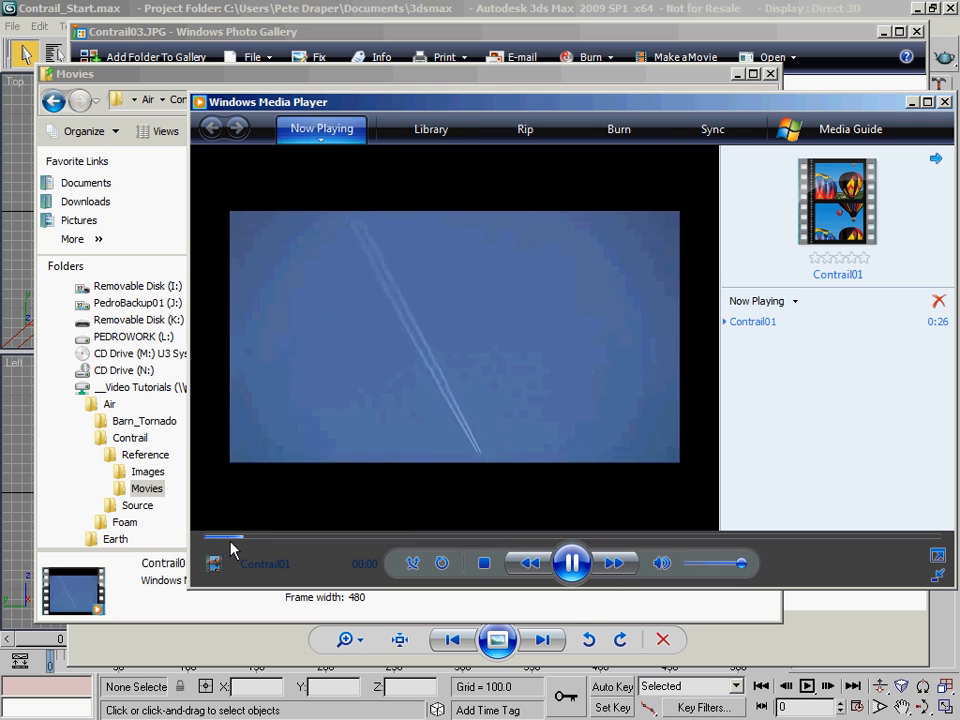
{"action": "left_click", "coordinate": [660, 540]}
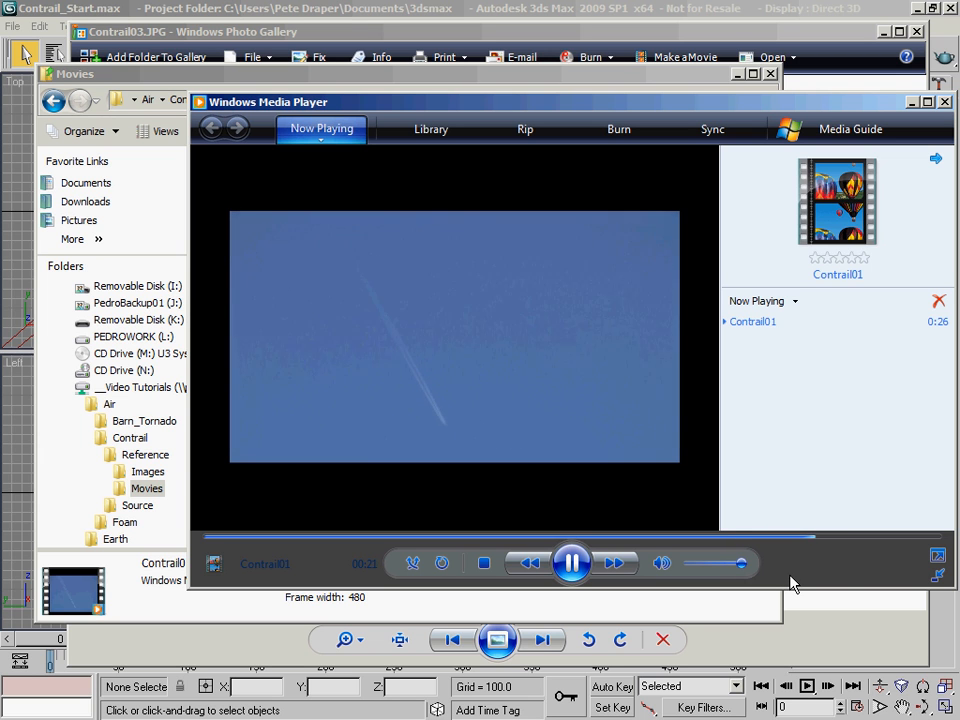
Close the media player, the Movies folder window and the Contrail03.JPG photo viewer to return to the 3ds Max scene
{"action": "left_click", "coordinate": [945, 102]}
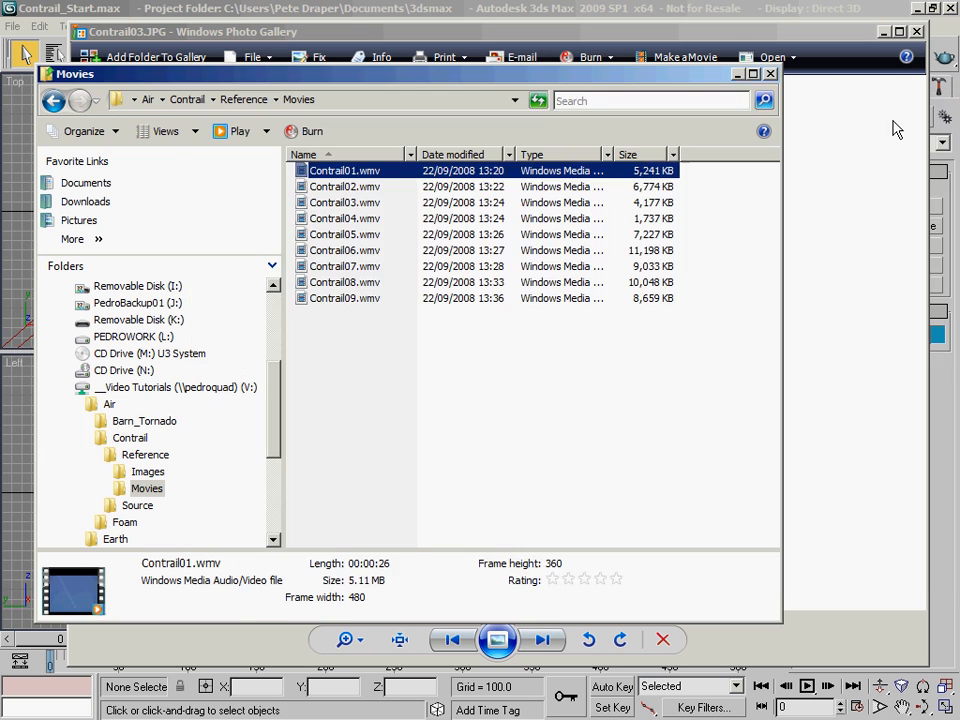
{"action": "left_click", "coordinate": [590, 425]}
{"action": "left_click_drag", "start_coordinate": [422, 81], "coordinate": [505, 101]}
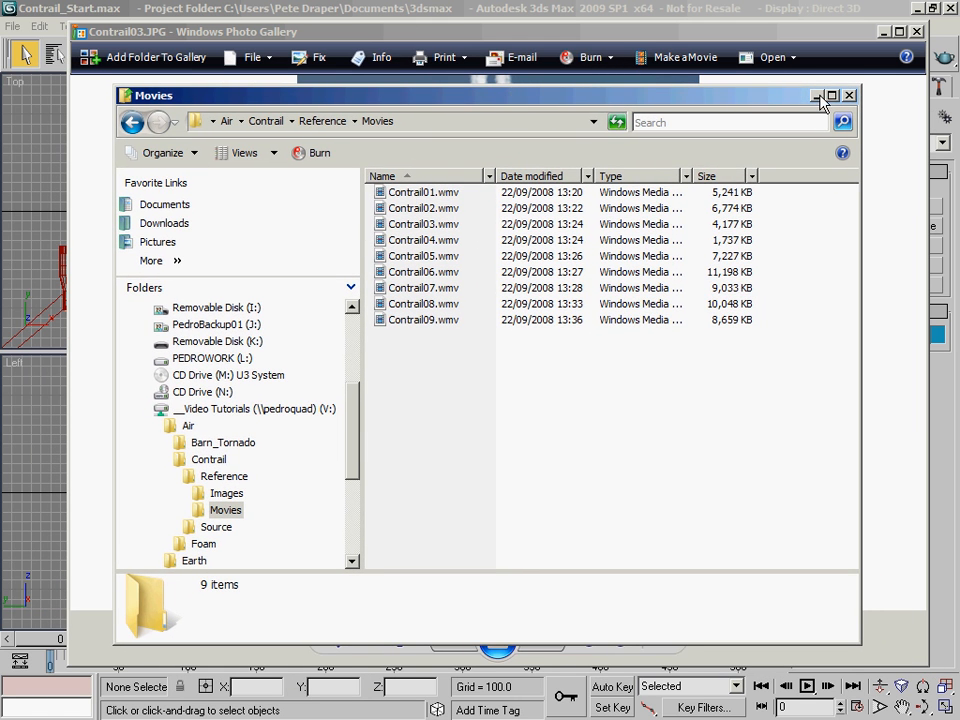
{"action": "left_click", "coordinate": [851, 95]}
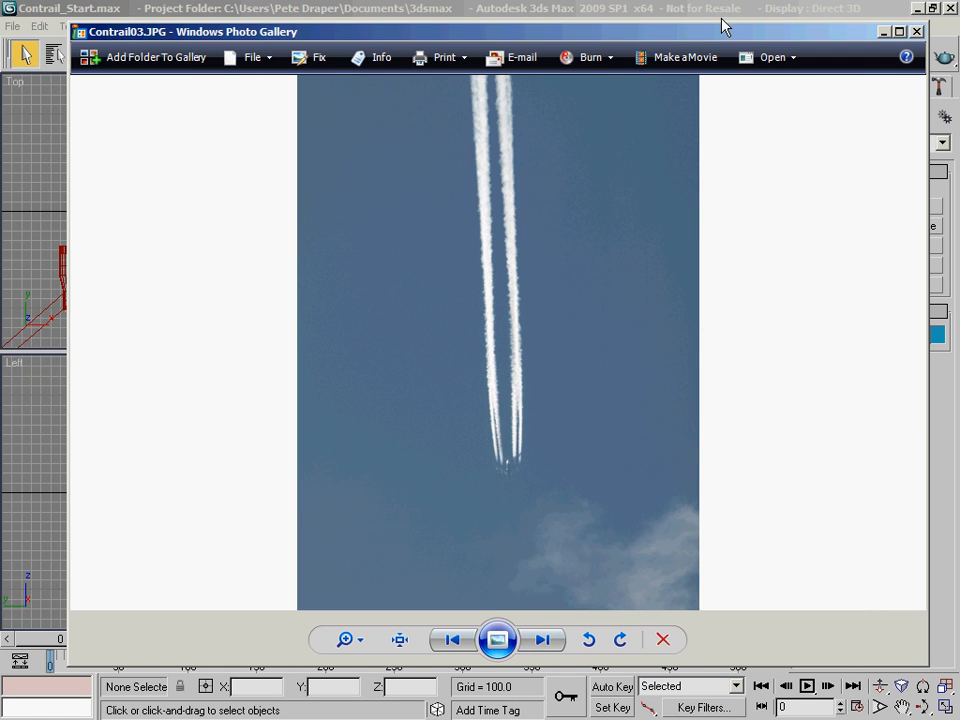
{"action": "left_click_drag", "start_coordinate": [718, 22], "coordinate": [724, 123]}
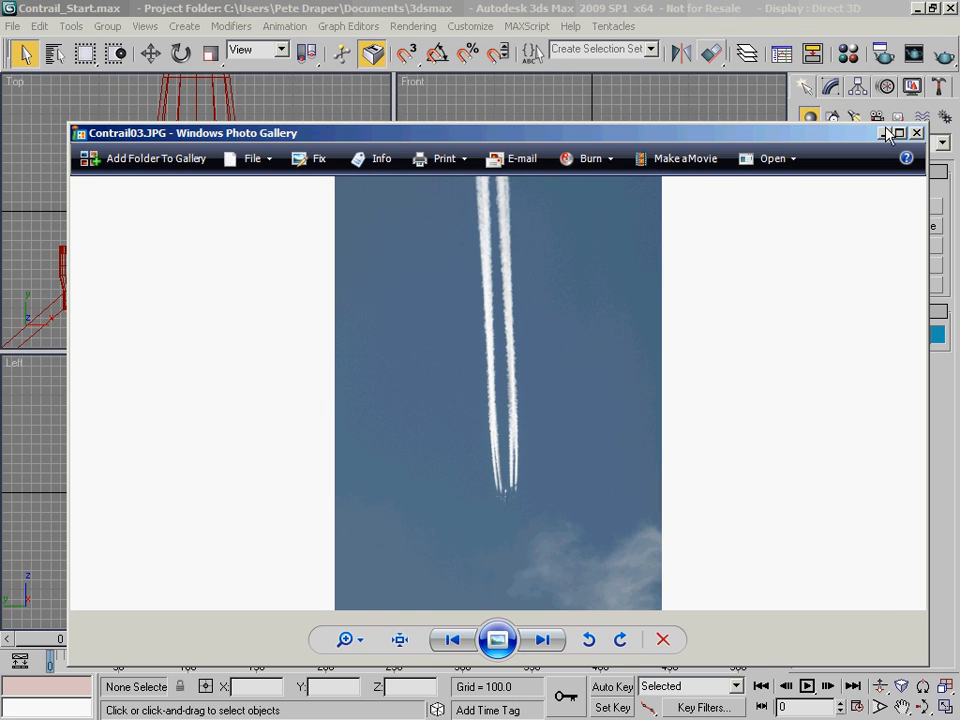
{"action": "left_click", "coordinate": [917, 133]}
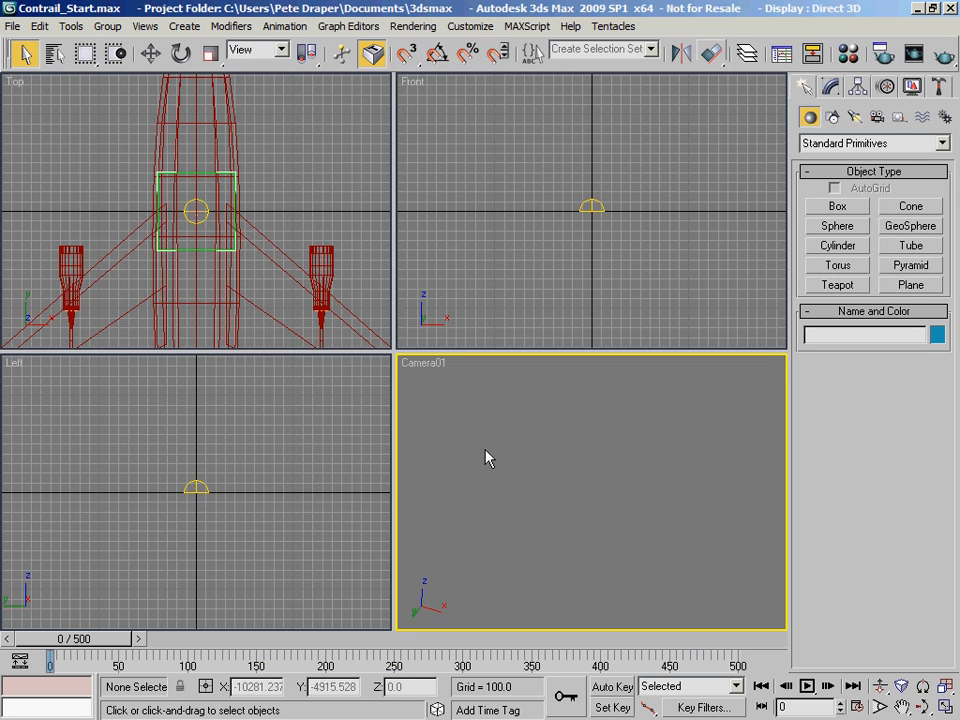
Frame the entire aircraft model in the Top viewport with the timeline at frame 0
{"action": "scroll", "coordinate": [300, 290], "scroll_direction": "down", "scroll_amount": 5}
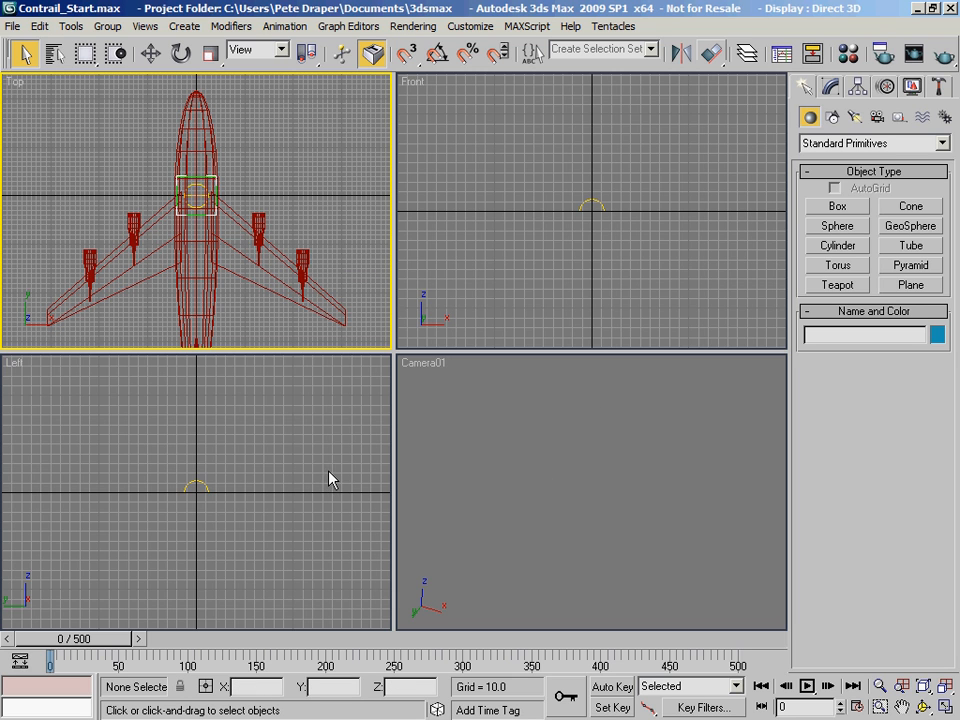
{"action": "middle_click_drag", "start_coordinate": [201, 261], "coordinate": [209, 212]}
{"action": "scroll", "coordinate": [181, 231], "scroll_direction": "down", "scroll_amount": 5}
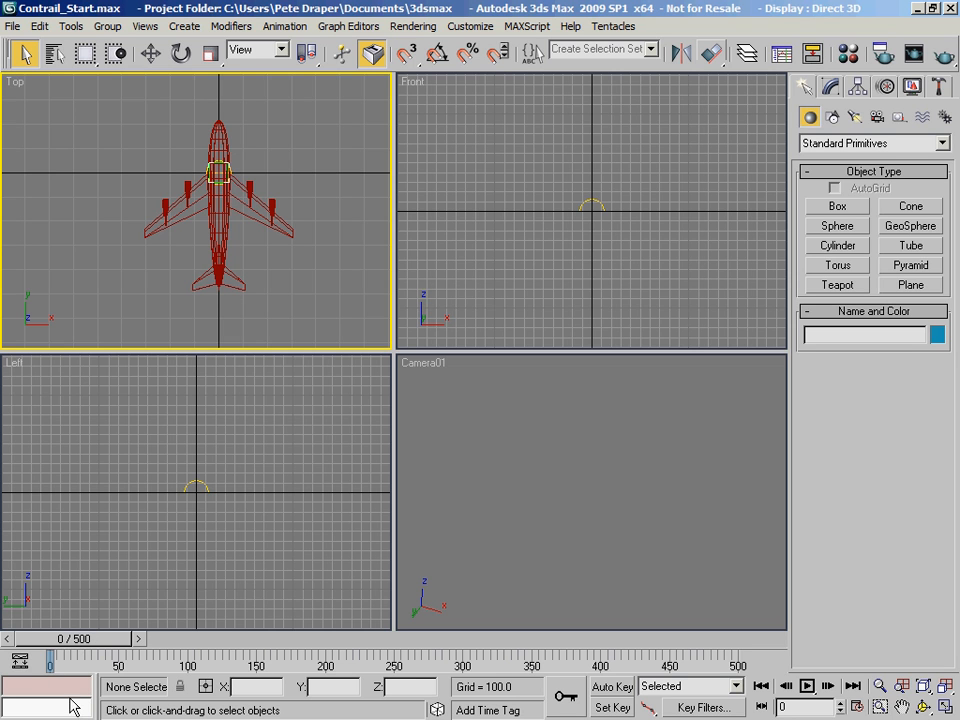
{"action": "left_click_drag", "start_coordinate": [66, 640], "coordinate": [42, 641]}
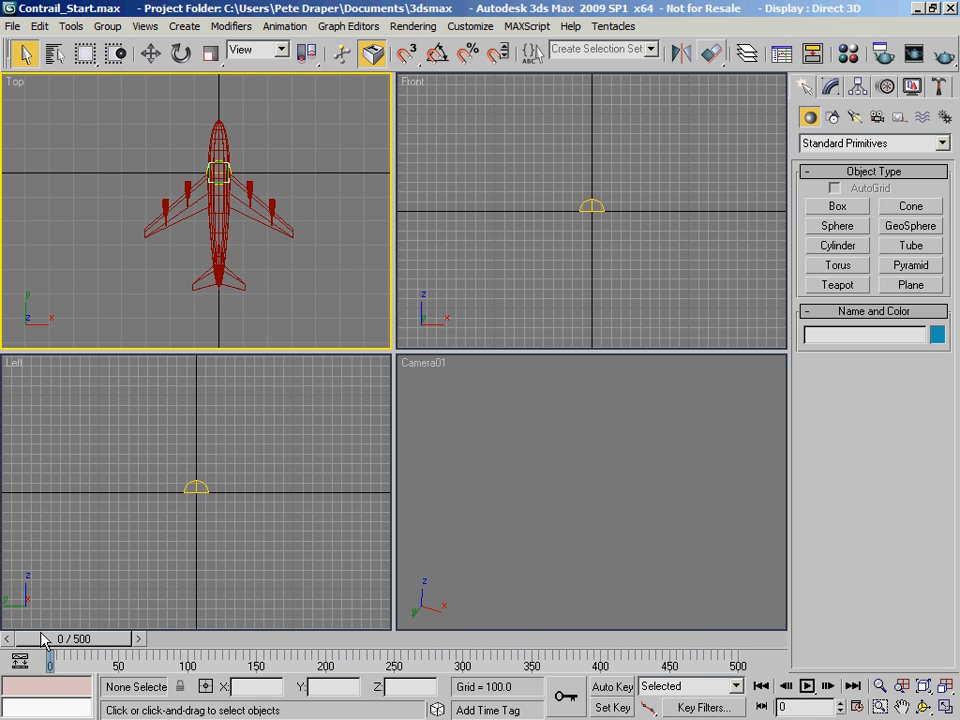
Select Camera01, scrub the scene's animation and return to frame 0, and frame the camera with its view cone in the Front viewport
{"action": "right_click", "coordinate": [424, 362]}
{"action": "left_click", "coordinate": [460, 642]}
{"action": "left_click_drag", "start_coordinate": [68, 657], "coordinate": [256, 664]}
{"action": "left_click_drag", "start_coordinate": [370, 668], "coordinate": [45, 668]}
{"action": "key", "text": "q"}
{"action": "scroll", "coordinate": [574, 291], "scroll_direction": "up", "scroll_amount": 3}
{"action": "scroll", "coordinate": [574, 287], "scroll_direction": "down", "scroll_amount": 10}
{"action": "scroll", "coordinate": [555, 260], "scroll_direction": "up", "scroll_amount": 4}
{"action": "middle_click_drag", "start_coordinate": [546, 246], "coordinate": [643, 281]}
{"action": "mouse_move", "coordinate": [110, 641]}
{"action": "left_mouse_down"}
{"action": "mouse_move", "coordinate": [531, 638]}
{"action": "mouse_move", "coordinate": [369, 621]}
{"action": "mouse_move", "coordinate": [100, 640]}
{"action": "left_mouse_up"}
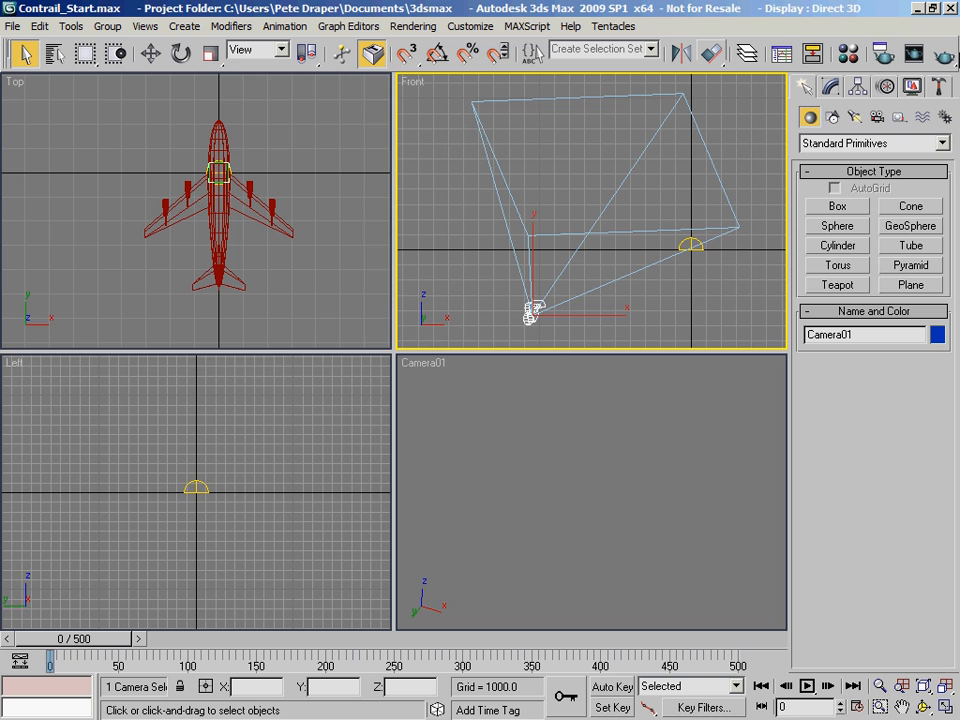
Inspect Camera01's rotation controllers, including the Euler XYZ and Noise Rotation tracks, keeping Rotation List as the assigned controller
{"action": "left_click", "coordinate": [885, 86]}
{"action": "left_click", "coordinate": [815, 211]}
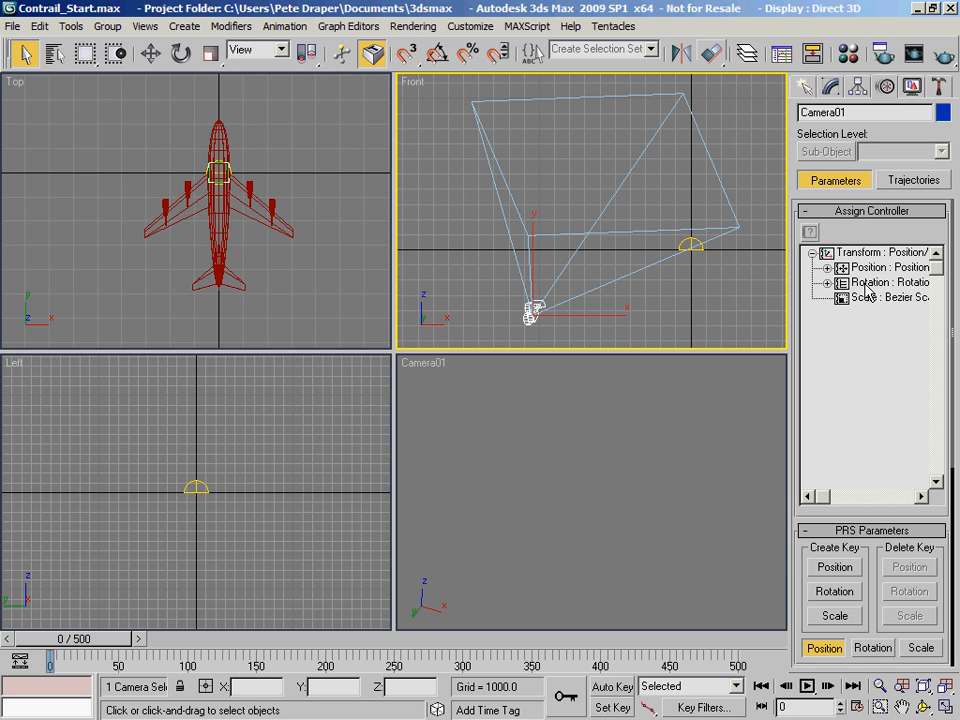
{"action": "left_click", "coordinate": [827, 283]}
{"action": "left_click", "coordinate": [880, 282]}
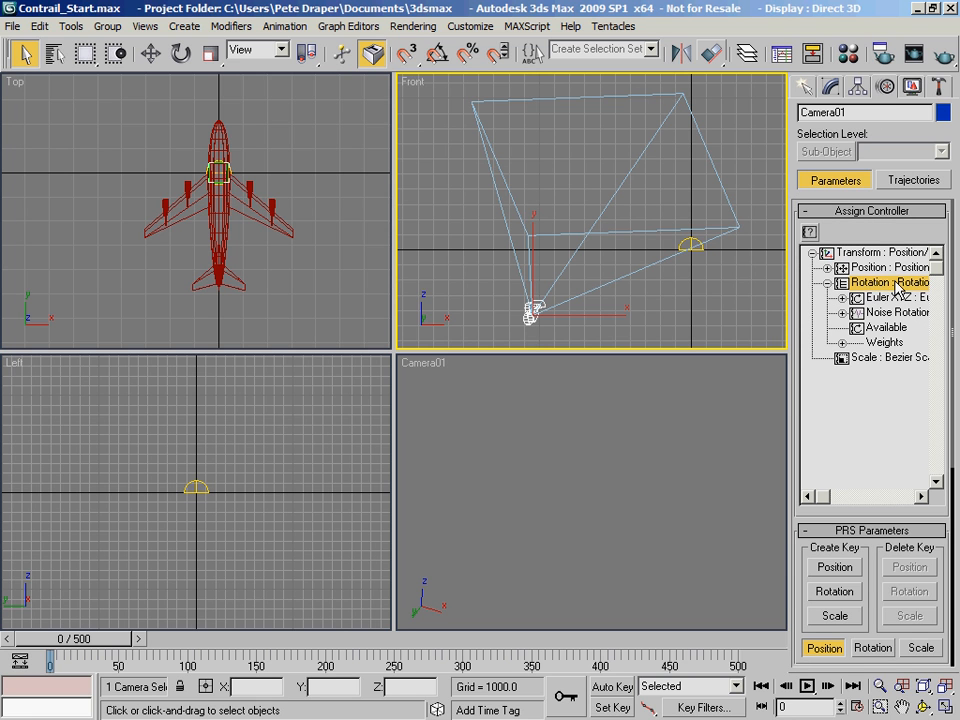
{"action": "left_click", "coordinate": [810, 231]}
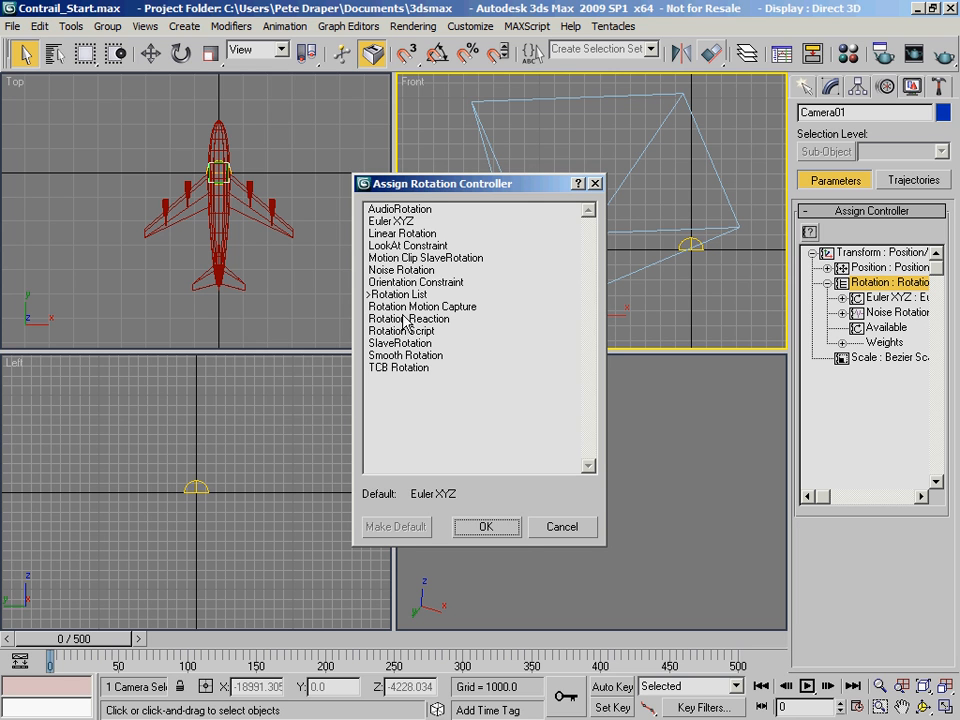
{"action": "left_click", "coordinate": [521, 533]}
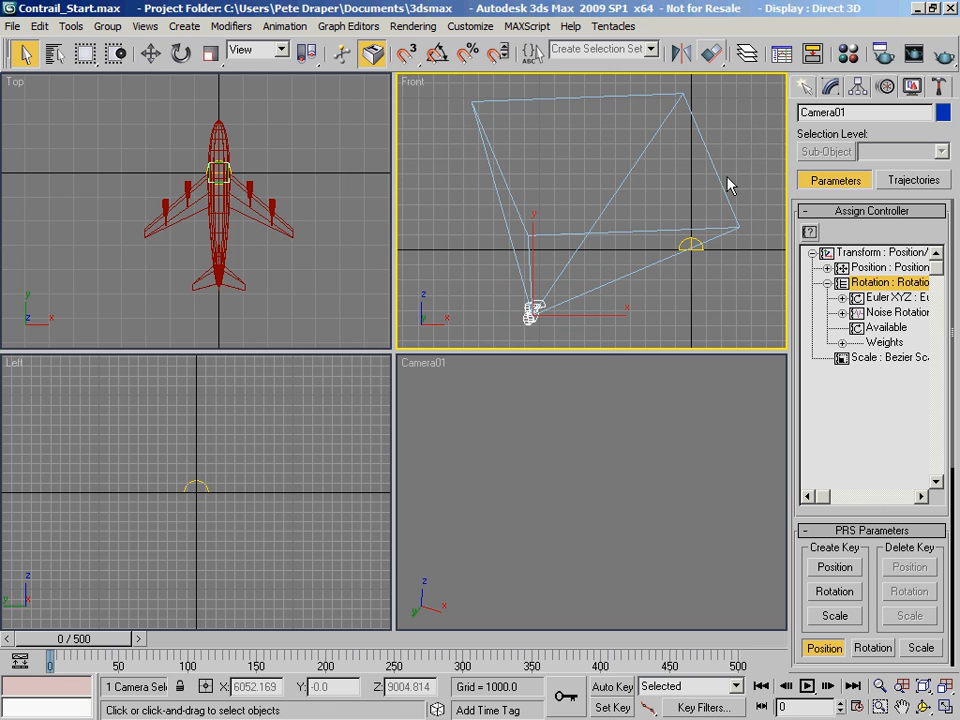
Open the Curve Editor, enlarge its window and locate Camera01's rotation tracks
{"action": "left_click", "coordinate": [781, 53]}
{"action": "left_click_drag", "start_coordinate": [304, 117], "coordinate": [324, 125]}
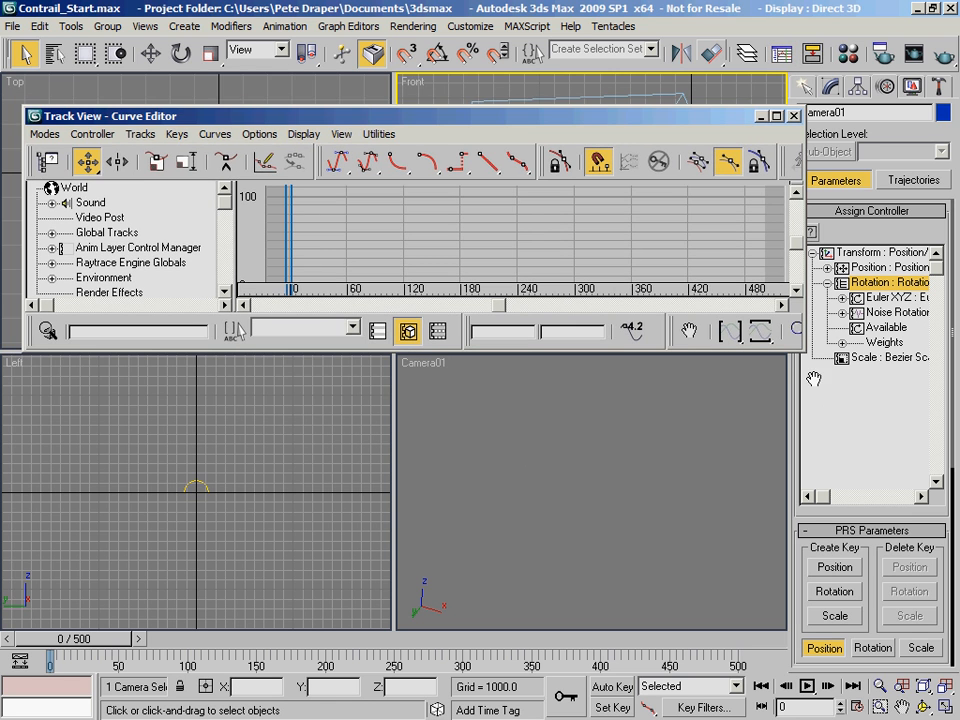
{"action": "left_click_drag", "start_coordinate": [801, 350], "coordinate": [917, 534]}
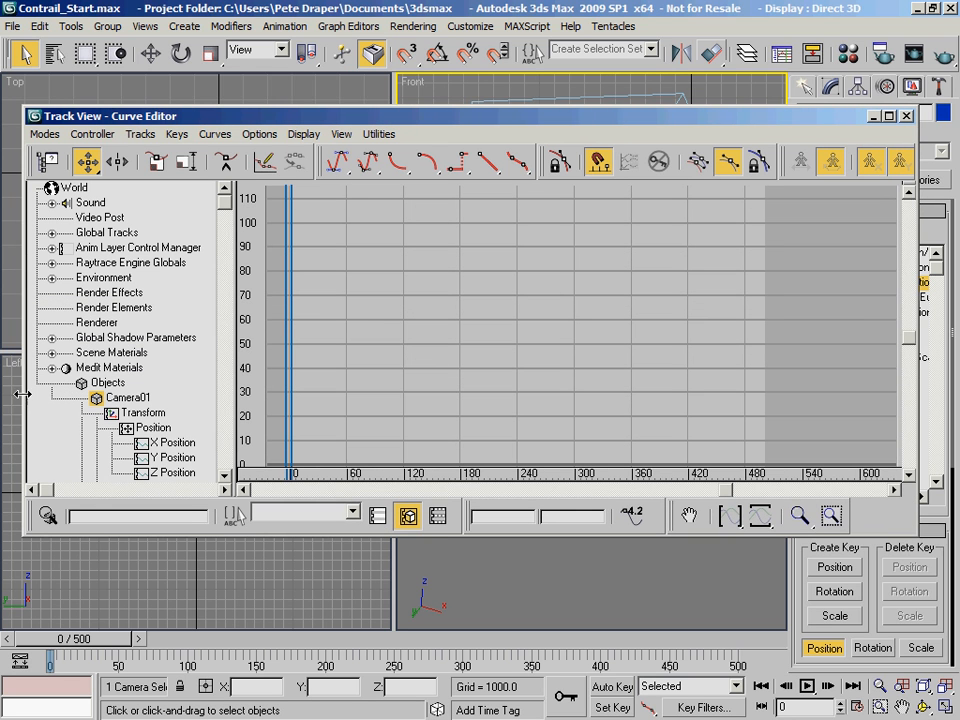
{"action": "scroll", "coordinate": [153, 240], "scroll_direction": "down", "scroll_amount": 4}
{"action": "scroll", "coordinate": [155, 245], "scroll_direction": "down", "scroll_amount": 4}
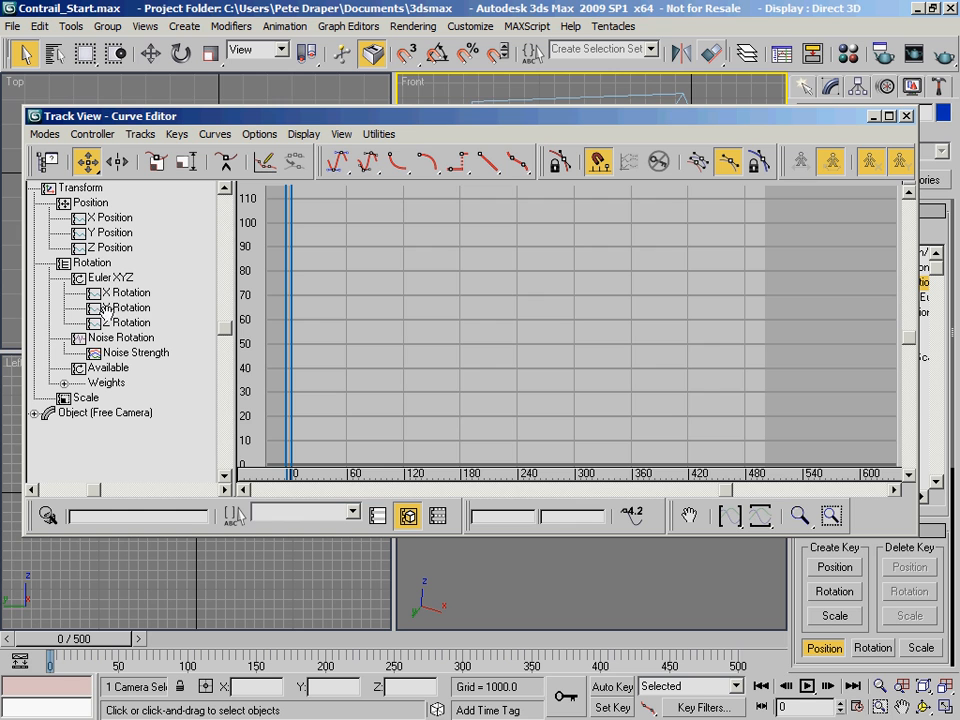
Examine the X, Y and Z strength and frequency properties of Camera01's Noise Rotation controller, and close the dialog
{"action": "left_click", "coordinate": [120, 343]}
{"action": "right_click", "coordinate": [120, 343]}
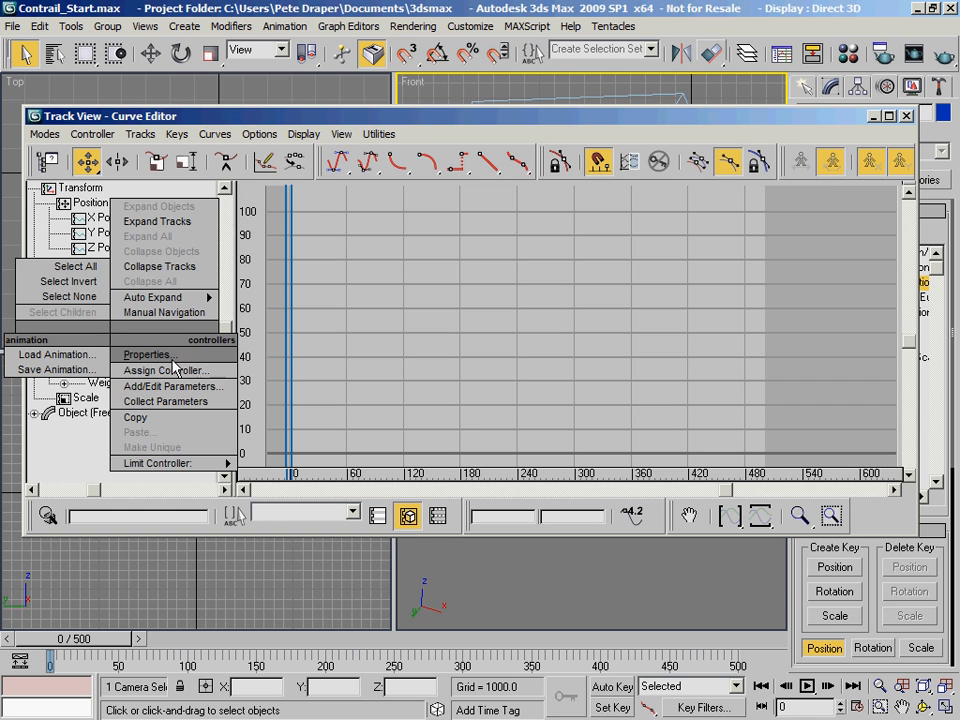
{"action": "left_click", "coordinate": [170, 355]}
{"action": "left_click_drag", "start_coordinate": [140, 191], "coordinate": [380, 268]}
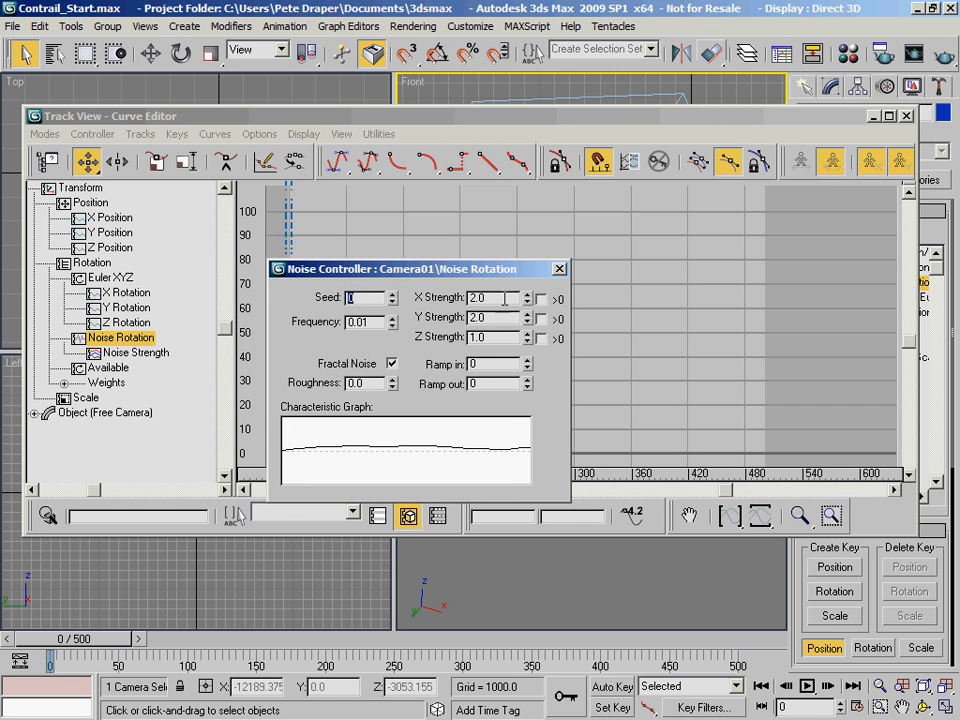
{"action": "left_click", "coordinate": [493, 338]}
{"action": "double_click", "coordinate": [493, 338]}
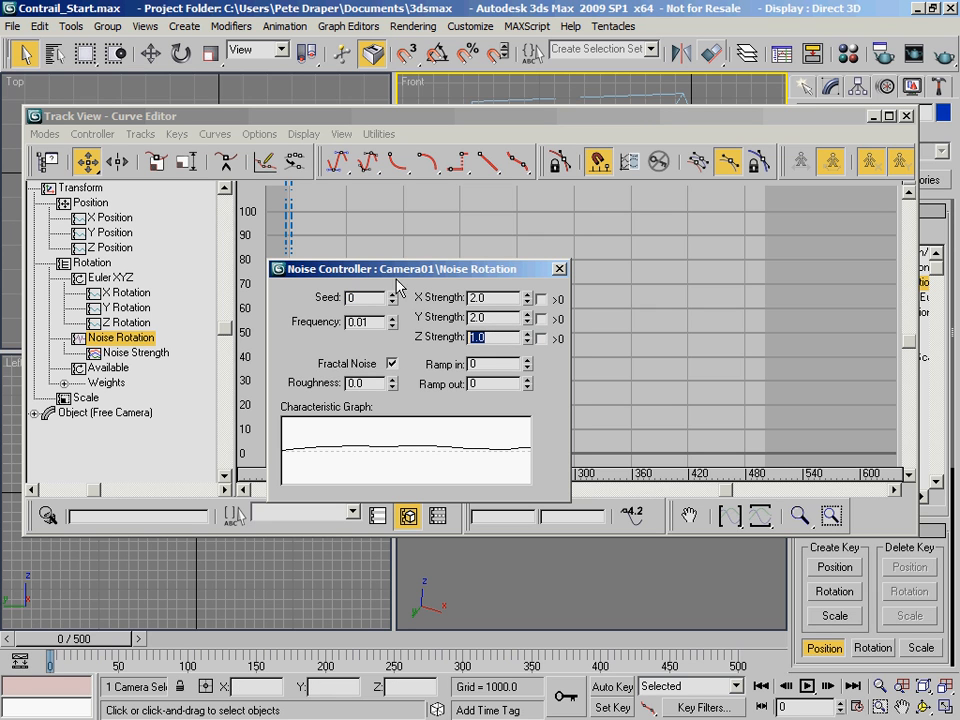
{"action": "double_click", "coordinate": [374, 323]}
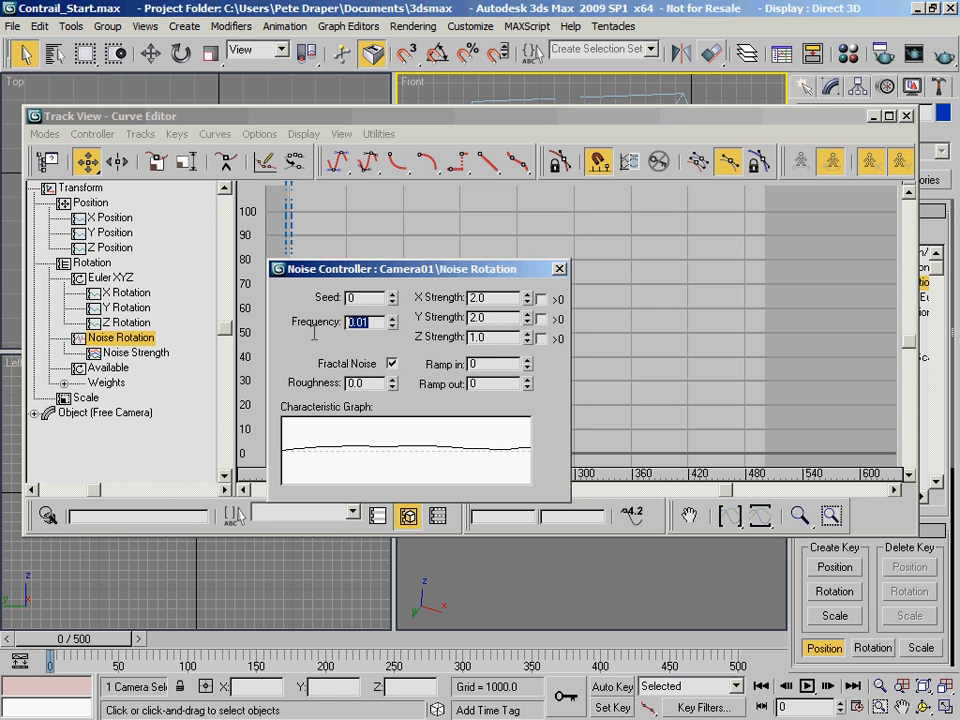
{"action": "left_click", "coordinate": [558, 269]}
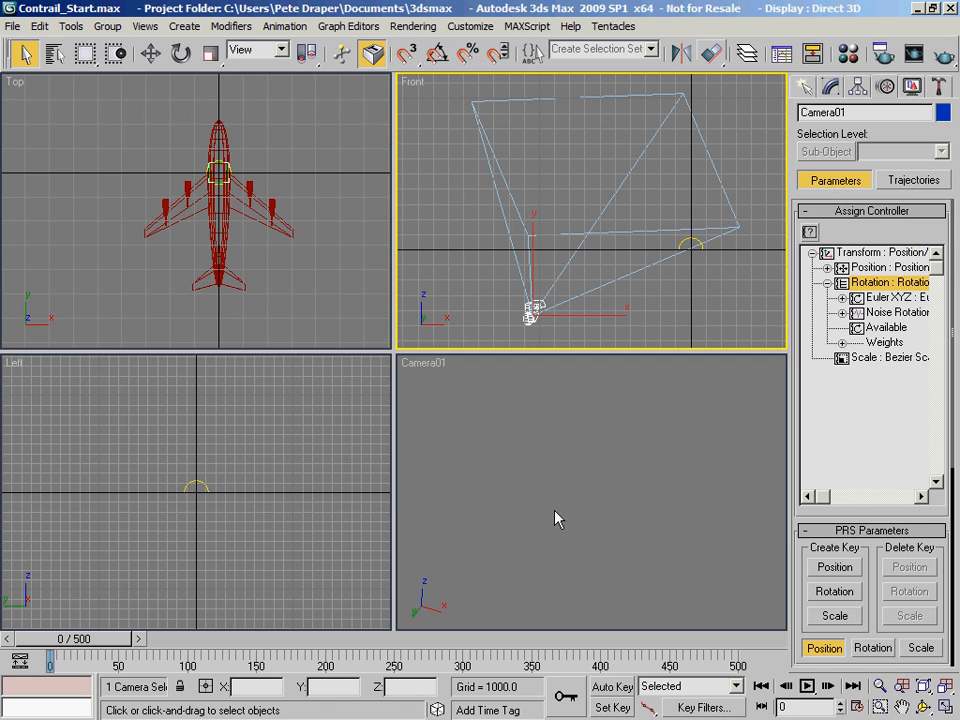
Maximize the Camera01 viewport, play the animation, scrub to frame 188 to find the aircraft, and return to frame 0
{"action": "right_click", "coordinate": [557, 518]}
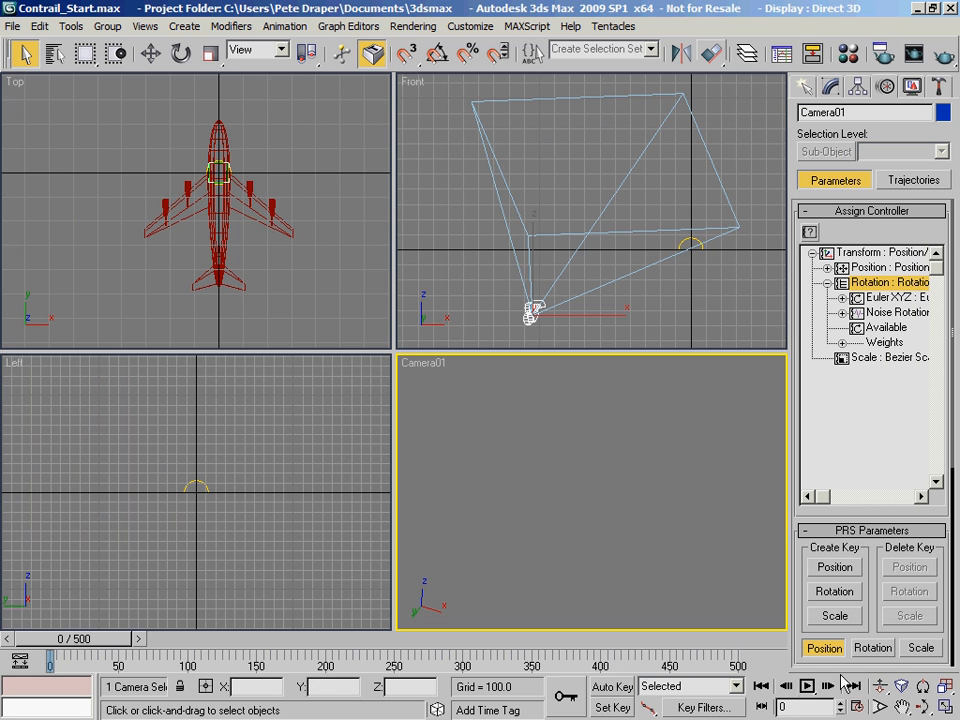
{"action": "key", "text": "alt+w"}
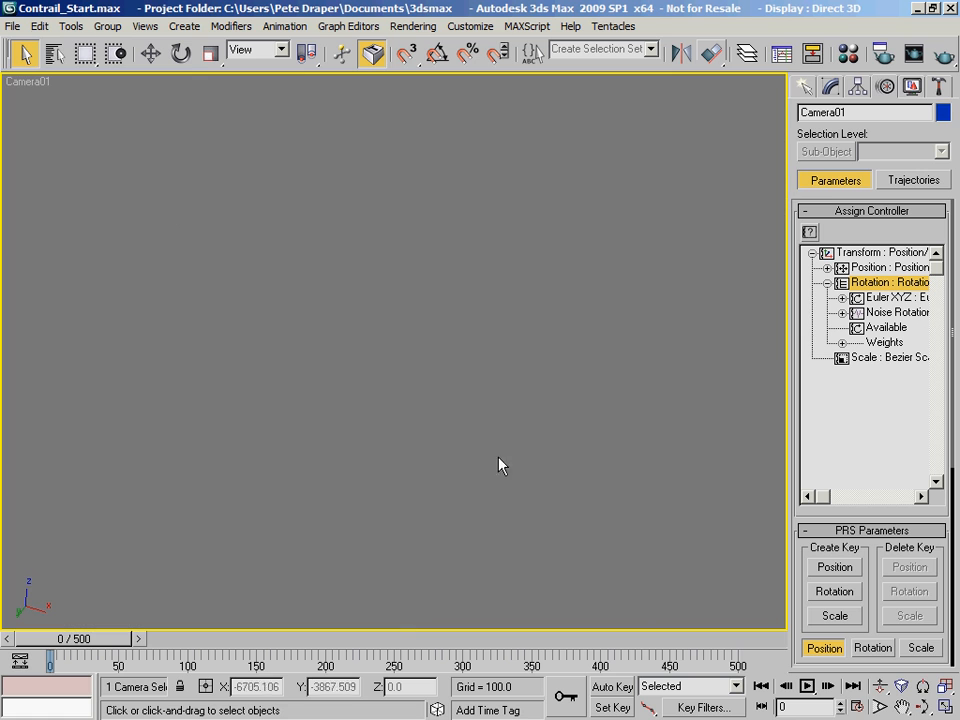
{"action": "left_click", "coordinate": [812, 687]}
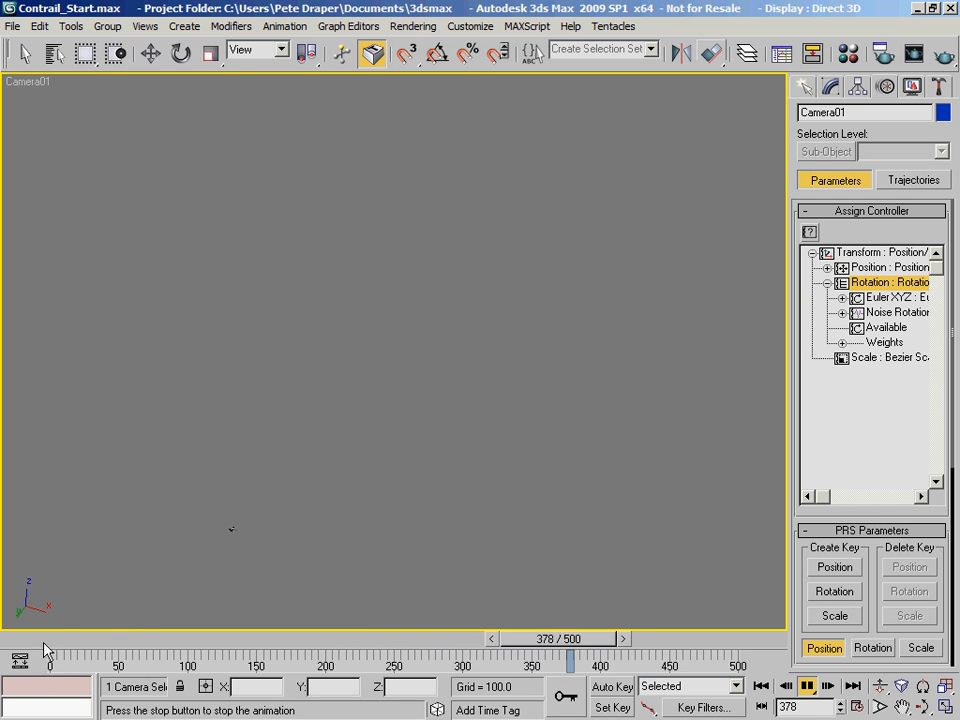
{"action": "key", "text": "Home"}
{"action": "left_click_drag", "start_coordinate": [76, 645], "coordinate": [314, 680]}
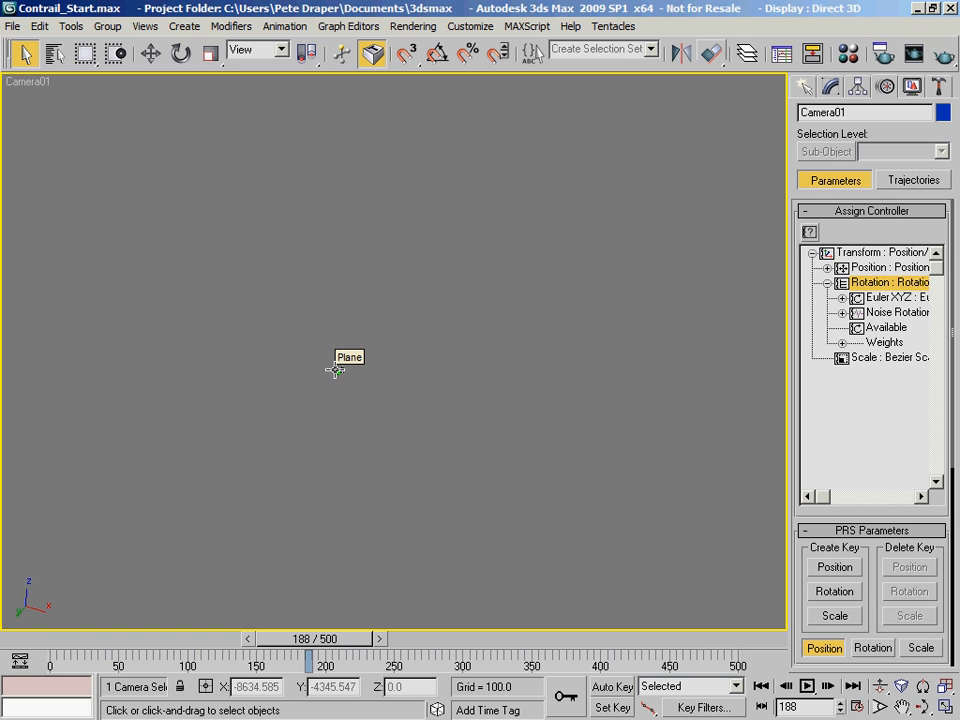
{"action": "key", "text": "Home"}
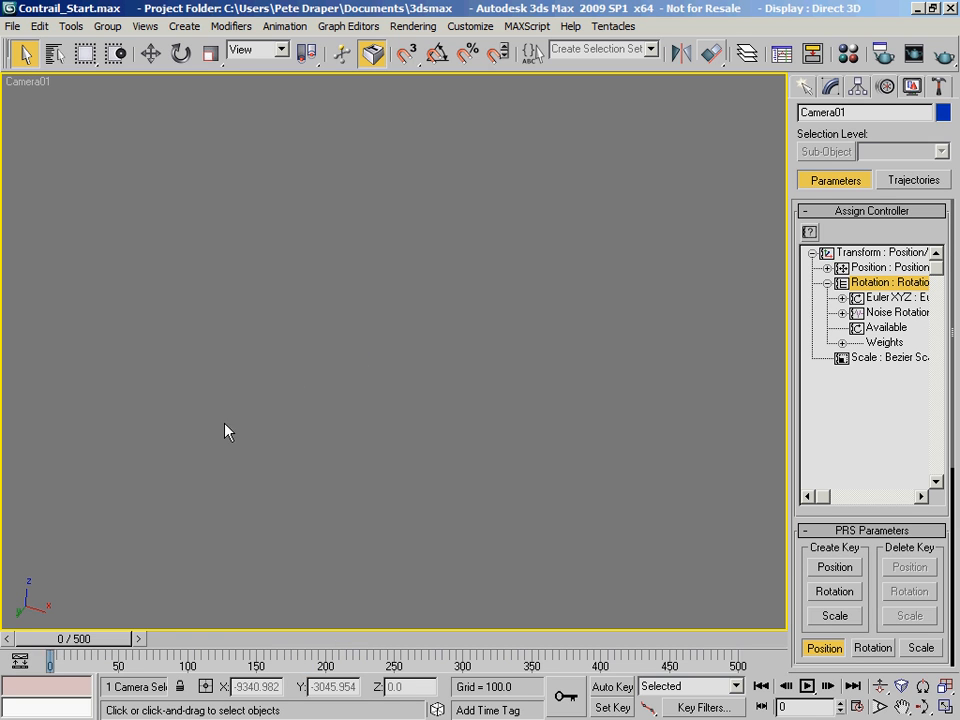
Maximize the Top viewport with the aircraft framed and select the Plane object
{"action": "key", "text": "alt+w"}
{"action": "middle_click_drag", "start_coordinate": [263, 203], "coordinate": [236, 207]}
{"action": "key", "text": "alt+w"}
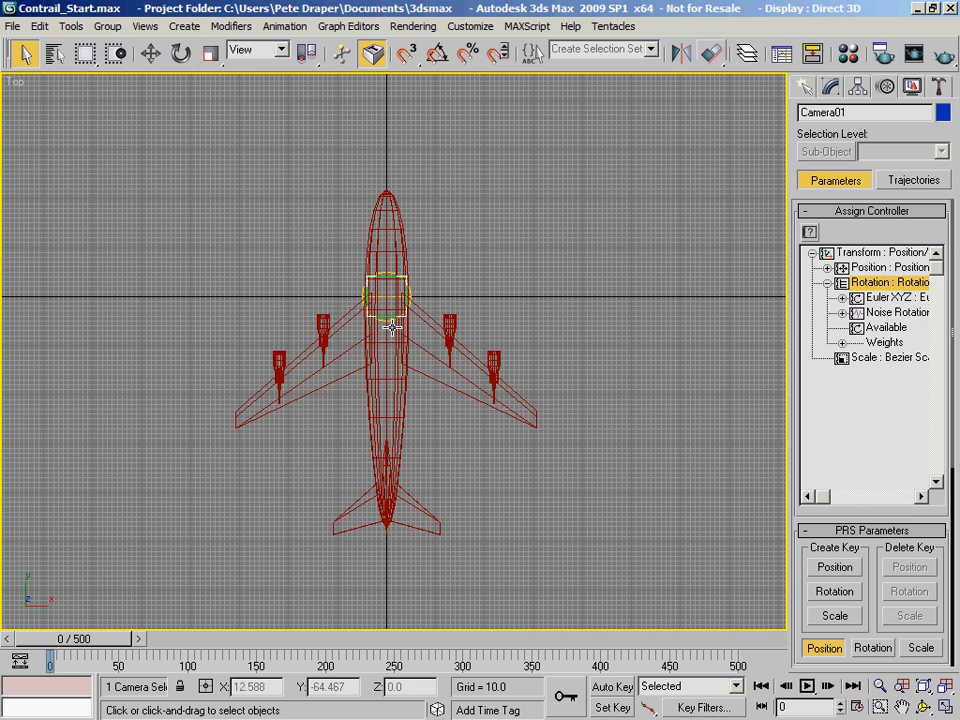
{"action": "middle_click_drag", "start_coordinate": [393, 328], "coordinate": [369, 316]}
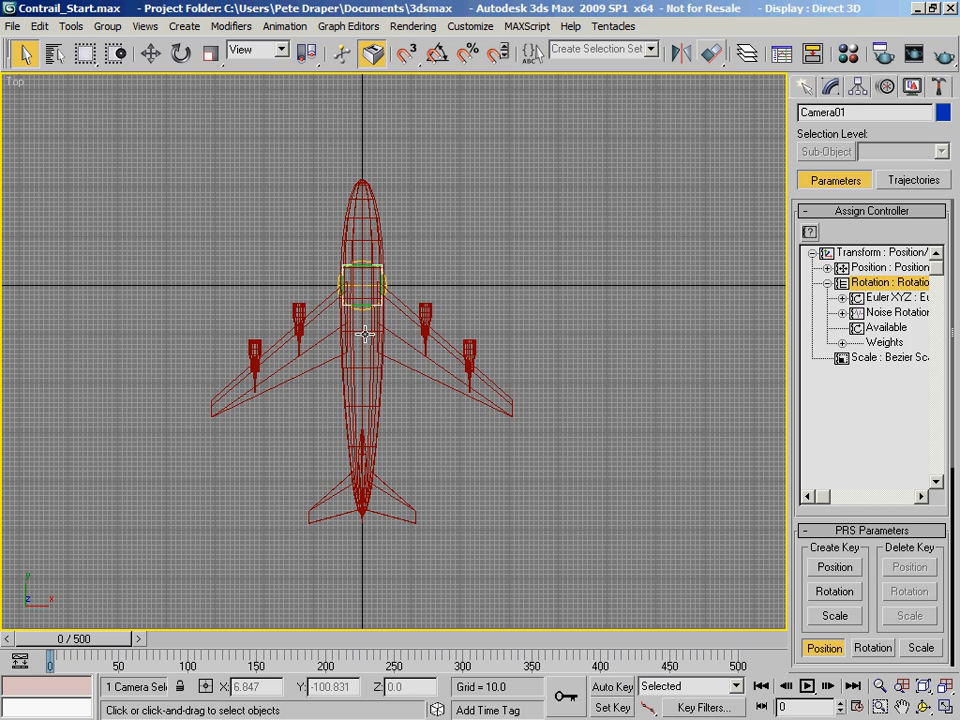
{"action": "left_click", "coordinate": [365, 335]}
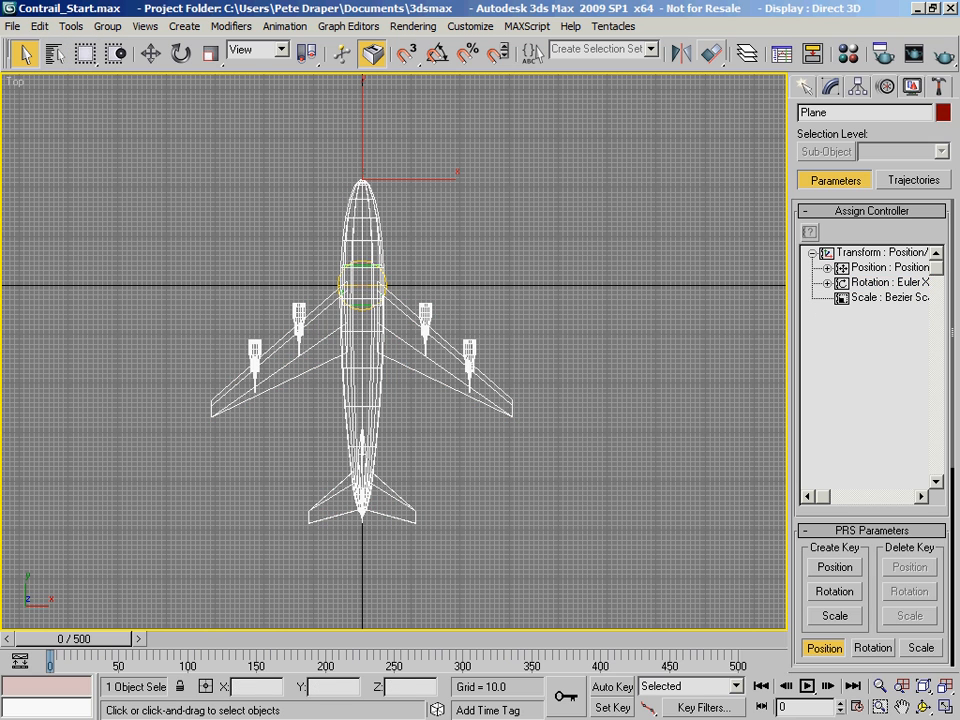
Open the Select From Scene list and review the Dummy_Plane helper and its linked Plane geometry
{"action": "key", "text": "h"}
{"action": "left_click_drag", "start_coordinate": [424, 96], "coordinate": [653, 69]}
{"action": "left_click_drag", "start_coordinate": [585, 70], "coordinate": [515, 66]}
{"action": "left_click", "coordinate": [486, 195]}
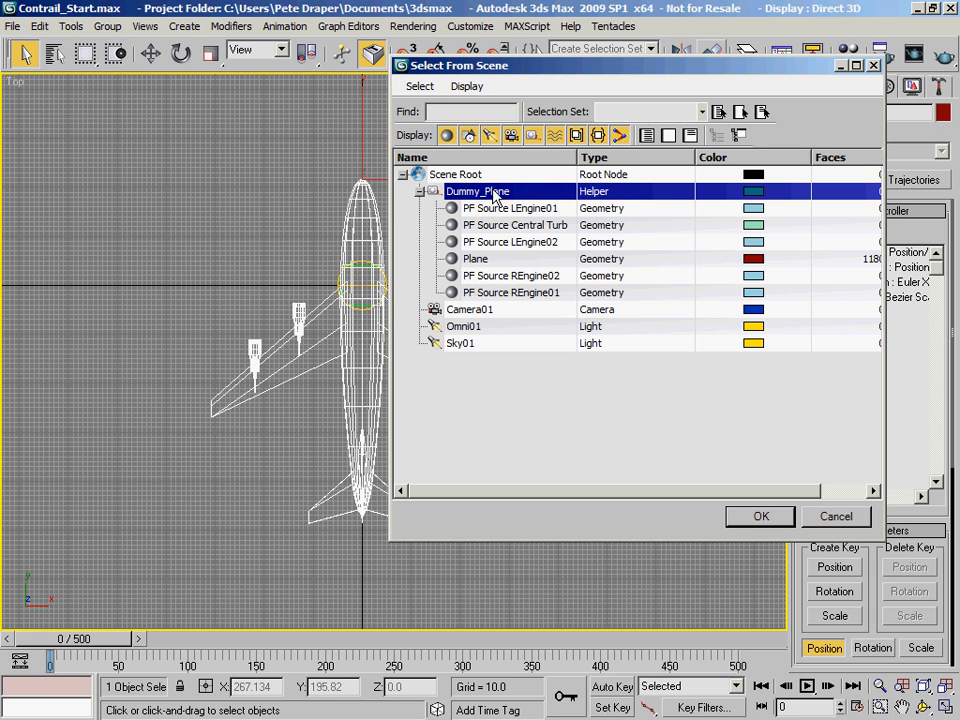
{"action": "left_click", "coordinate": [496, 260]}
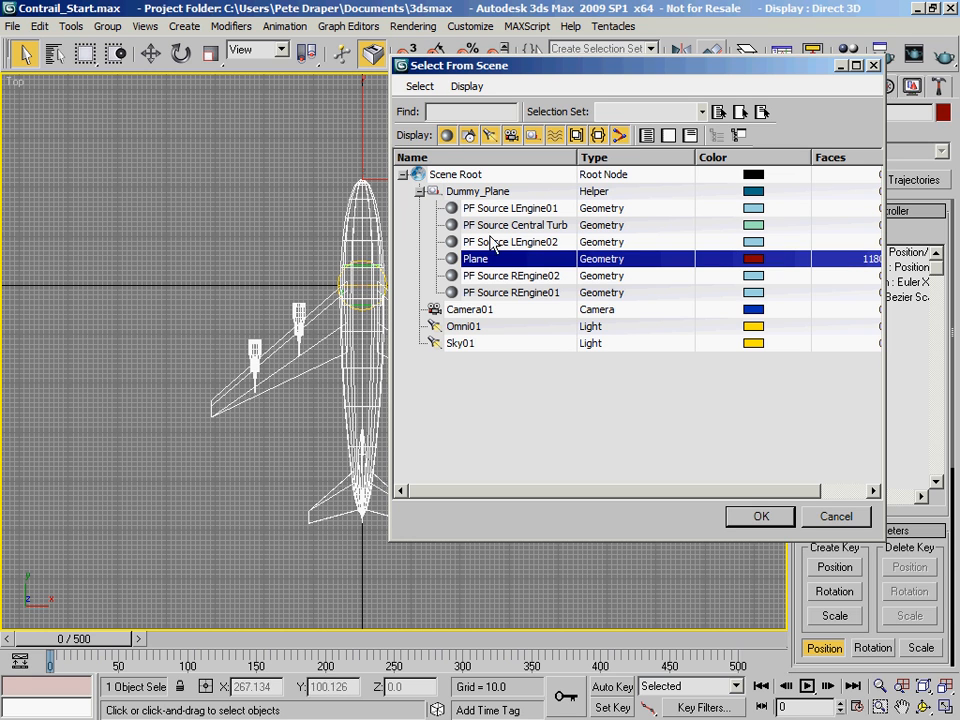
Review the PF Source engine and central turbulence entries linked under Dummy_Plane, and cancel the selection list
{"action": "left_click", "coordinate": [510, 208]}
{"action": "left_click", "coordinate": [516, 225]}
{"action": "left_click", "coordinate": [516, 242]}
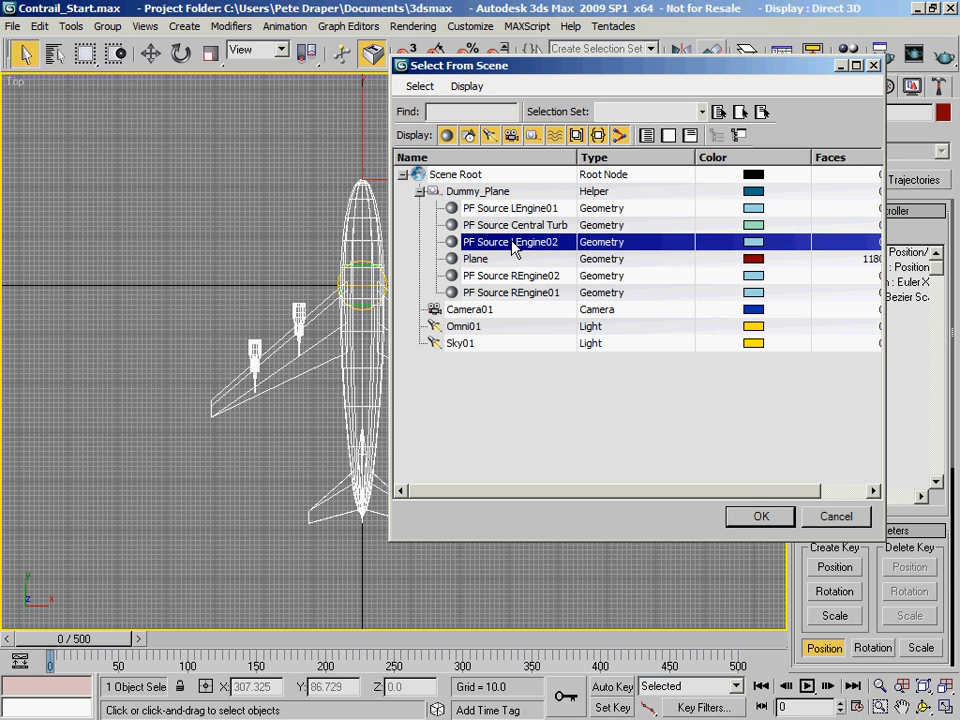
{"action": "left_click", "coordinate": [519, 276]}
{"action": "left_click", "coordinate": [523, 292]}
{"action": "left_click", "coordinate": [521, 275]}
{"action": "left_click", "coordinate": [521, 225]}
{"action": "left_click", "coordinate": [445, 210]}
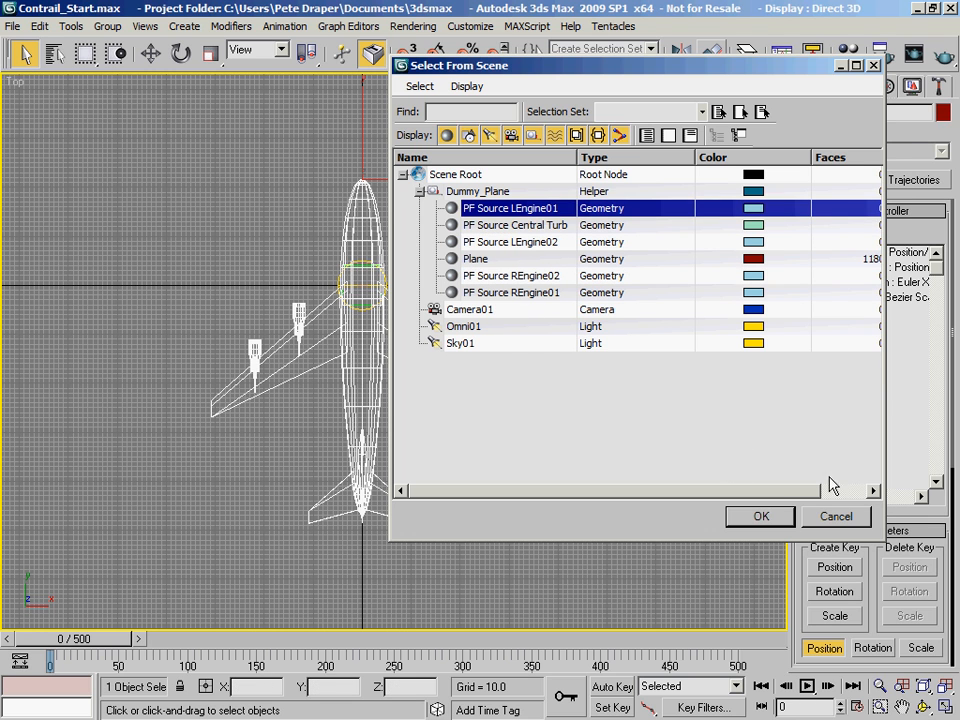
{"action": "left_click", "coordinate": [836, 516]}
Clear the selection and hide the grid in the Top viewport
{"action": "scroll", "coordinate": [450, 355], "scroll_direction": "up", "scroll_amount": 5}
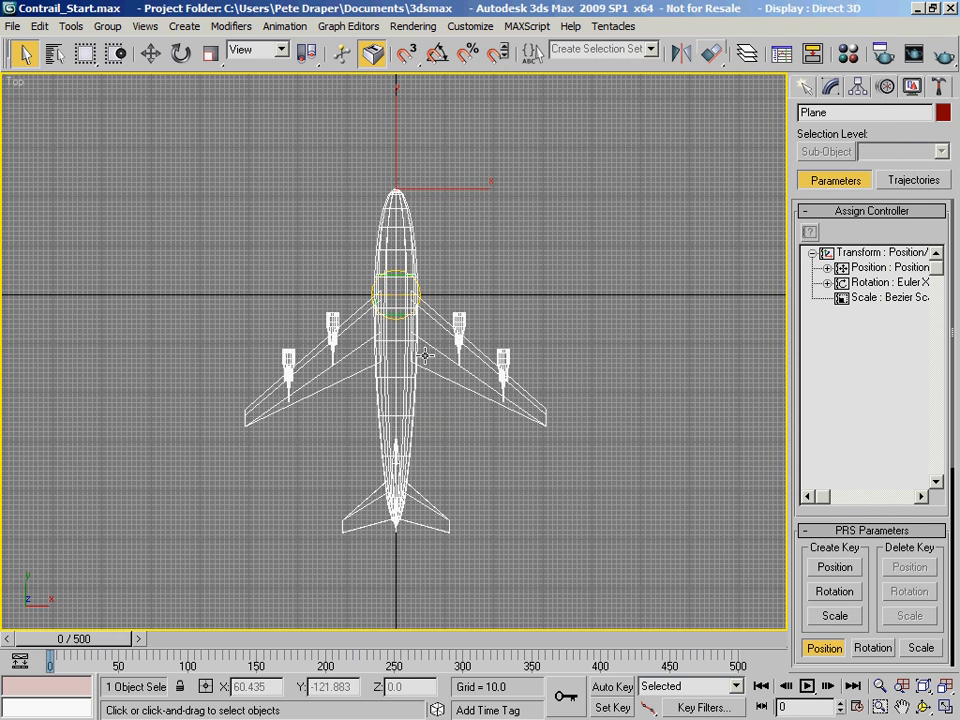
{"action": "scroll", "coordinate": [427, 350], "scroll_direction": "down", "scroll_amount": 5}
{"action": "middle_click_drag", "start_coordinate": [417, 447], "coordinate": [415, 397]}
{"action": "left_click", "coordinate": [365, 418]}
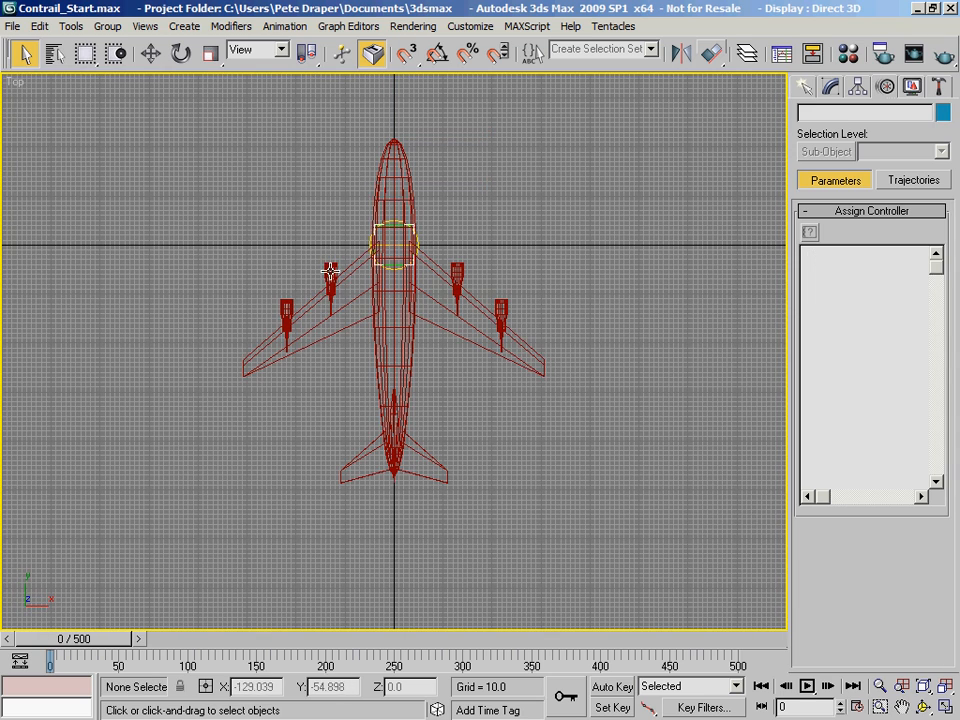
{"action": "middle_click_drag", "start_coordinate": [316, 294], "coordinate": [374, 359]}
{"action": "key", "text": "g"}
{"action": "scroll", "coordinate": [374, 359], "scroll_direction": "up", "scroll_amount": 10}
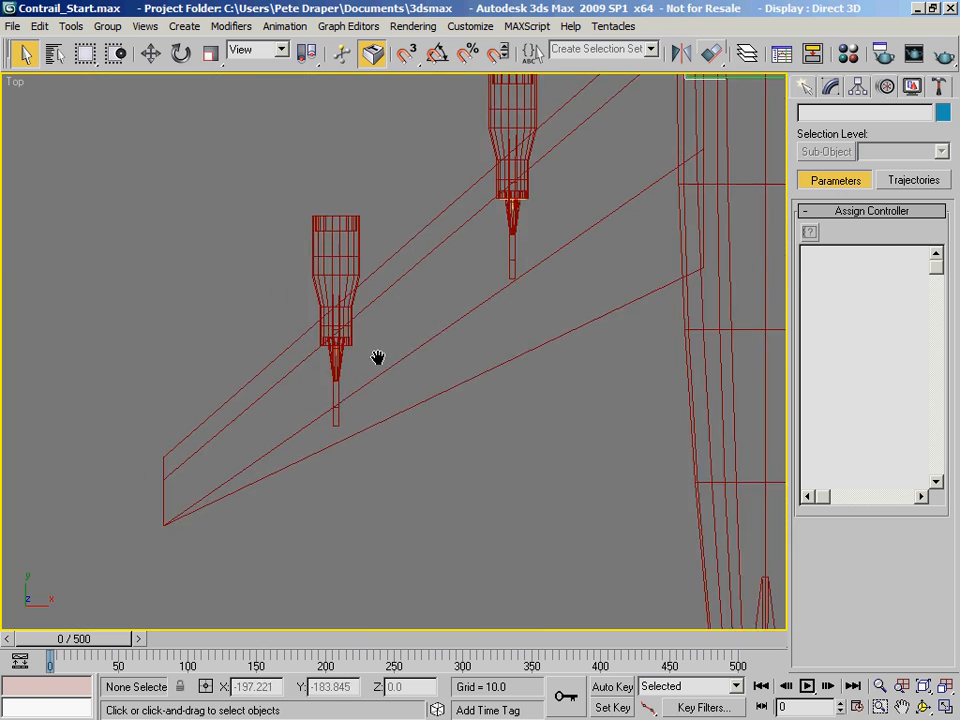
Inspect the particle sources behind the aircraft's engines, selecting PF Source LEngine01 at the inner left engine
{"action": "left_click", "coordinate": [311, 354]}
{"action": "left_click", "coordinate": [312, 354]}
{"action": "middle_click_drag", "start_coordinate": [459, 244], "coordinate": [319, 354]}
{"action": "left_click", "coordinate": [424, 252]}
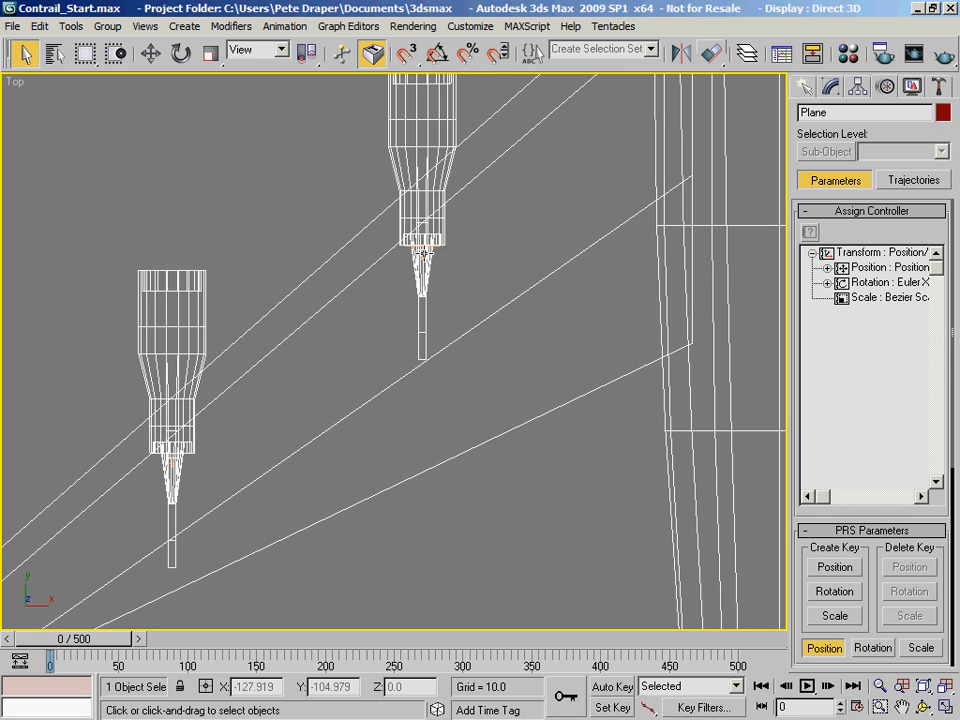
{"action": "left_click", "coordinate": [424, 252]}
{"action": "middle_click_drag", "start_coordinate": [482, 265], "coordinate": [305, 300]}
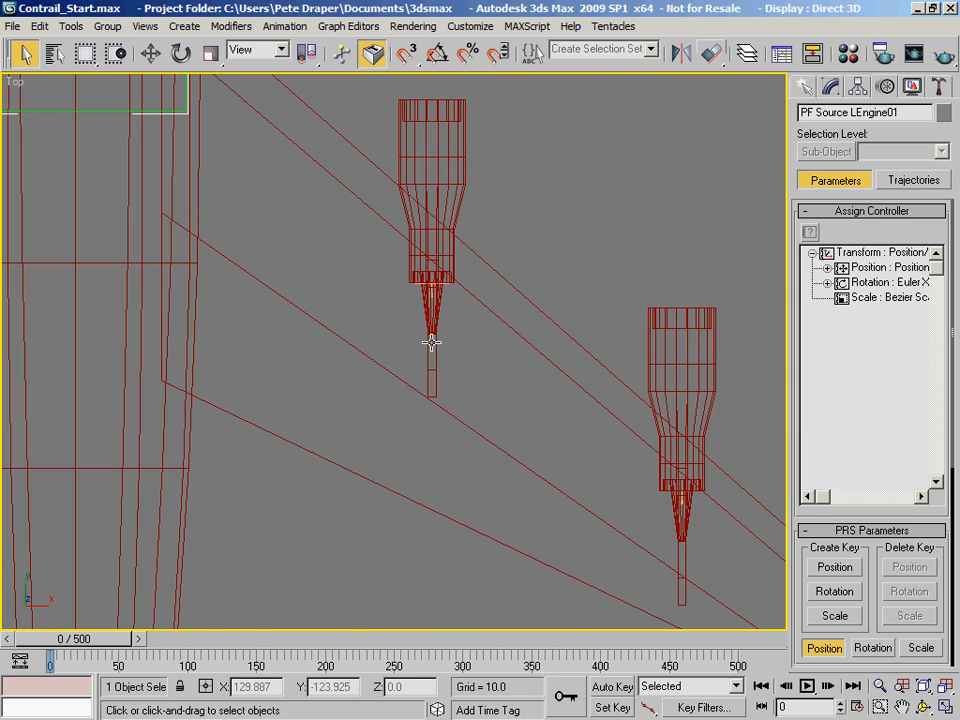
{"action": "scroll", "coordinate": [476, 339], "scroll_direction": "down", "scroll_amount": 5}
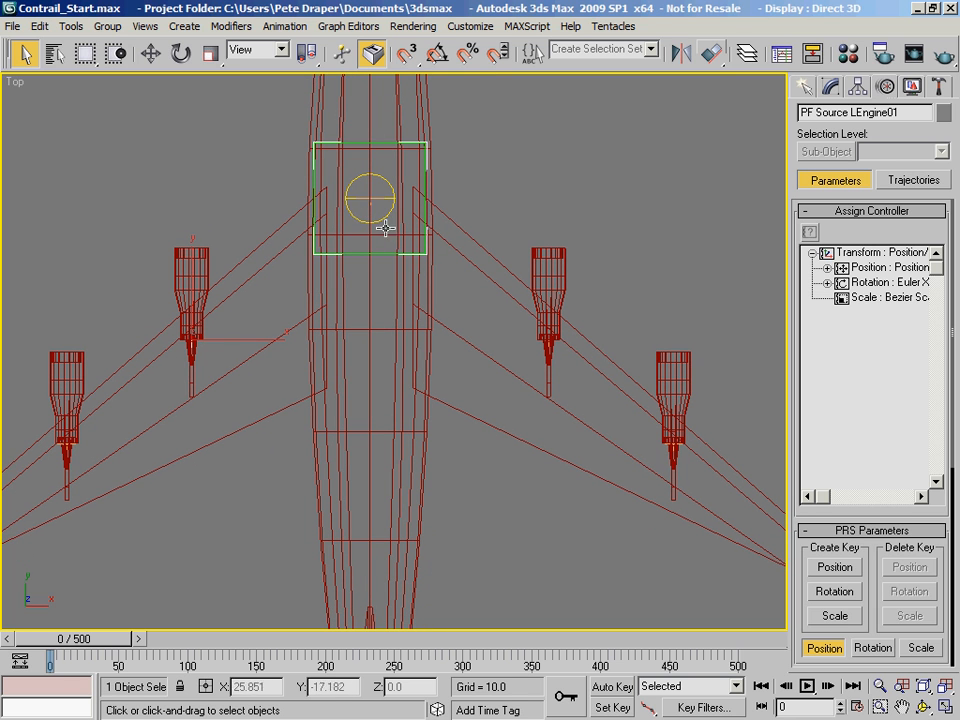
{"action": "scroll", "coordinate": [426, 294], "scroll_direction": "down", "scroll_amount": 5}
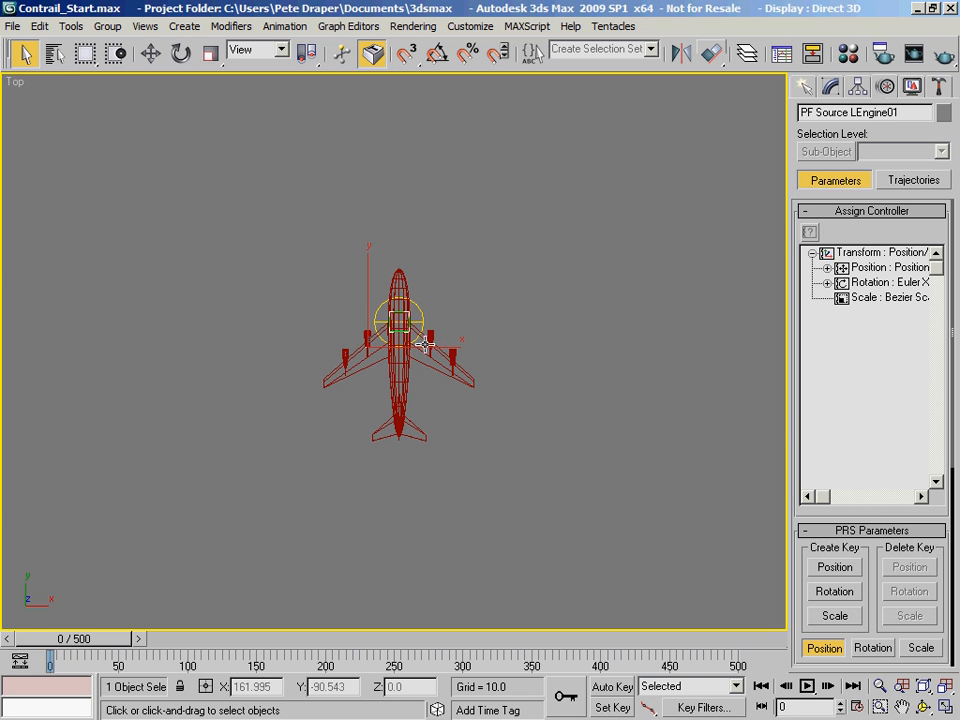
{"action": "middle_click_drag", "start_coordinate": [450, 403], "coordinate": [396, 317]}
{"action": "scroll", "coordinate": [396, 317], "scroll_direction": "down", "scroll_amount": 3}
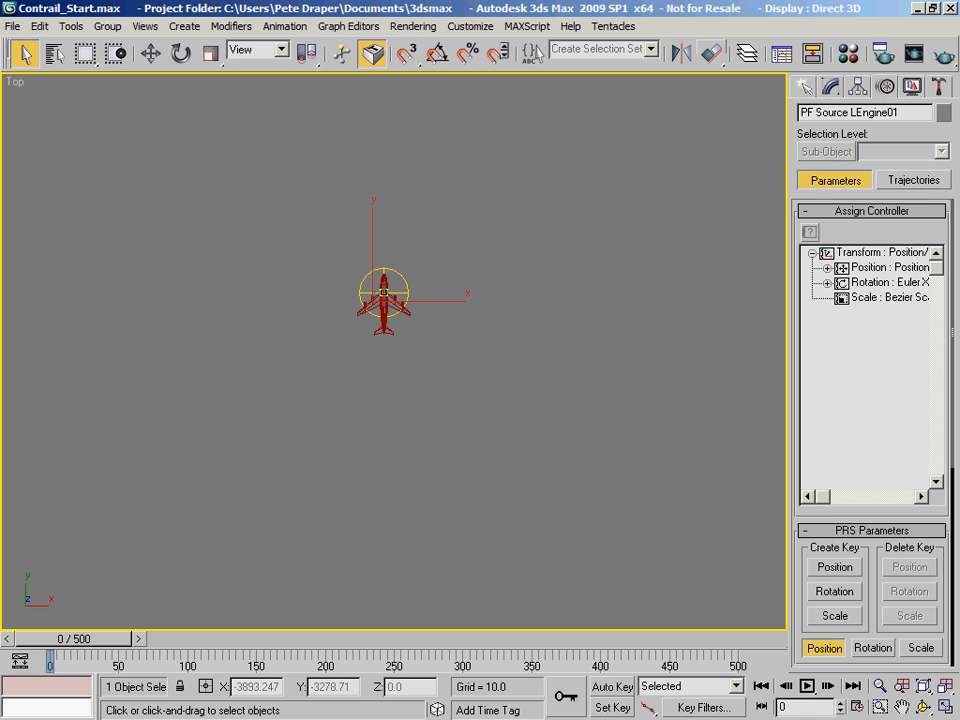
Switch to the contrail reference Images folder, study Contrail22.JPG, and close the photo and folder windows
{"action": "key", "text": "alt+Tab"}
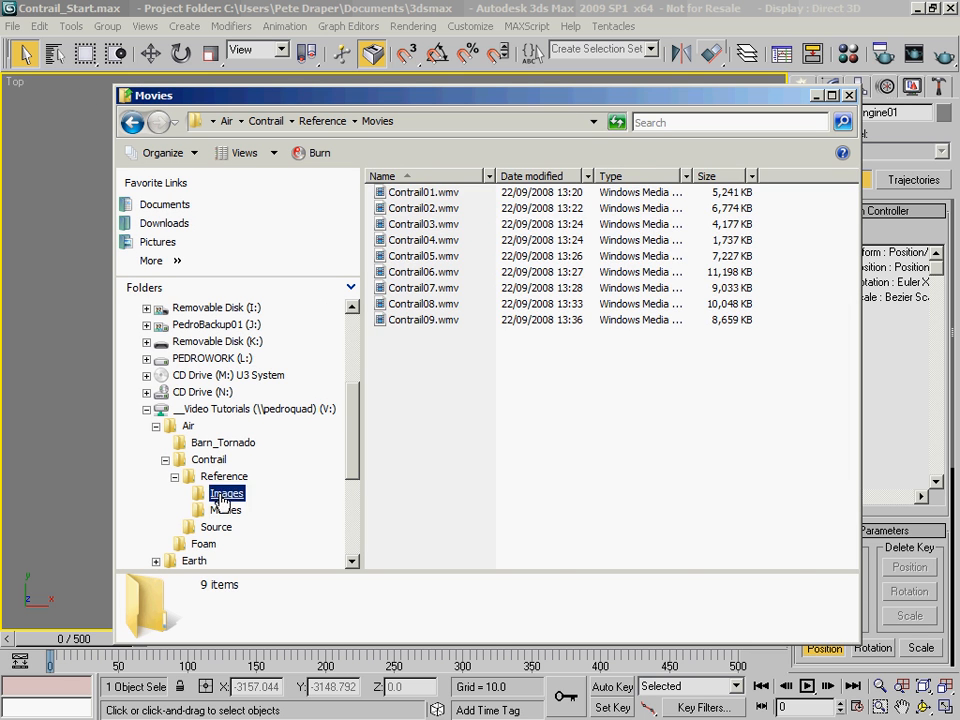
{"action": "left_click", "coordinate": [224, 494]}
{"action": "left_click", "coordinate": [853, 537]}
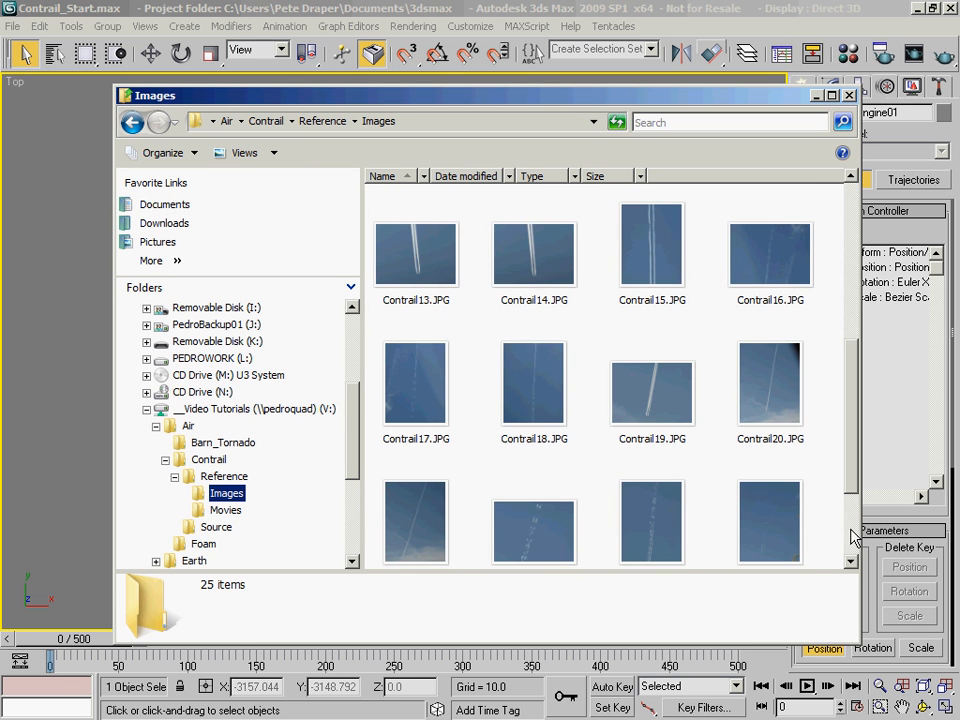
{"action": "double_click", "coordinate": [551, 551]}
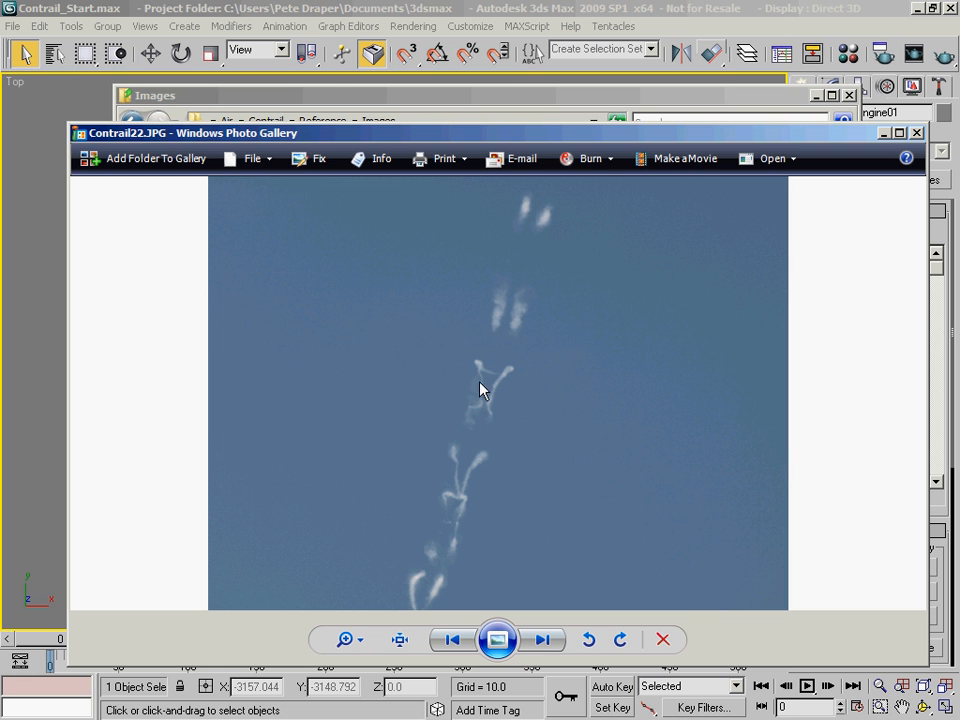
{"action": "left_click", "coordinate": [915, 133]}
{"action": "left_click", "coordinate": [651, 474]}
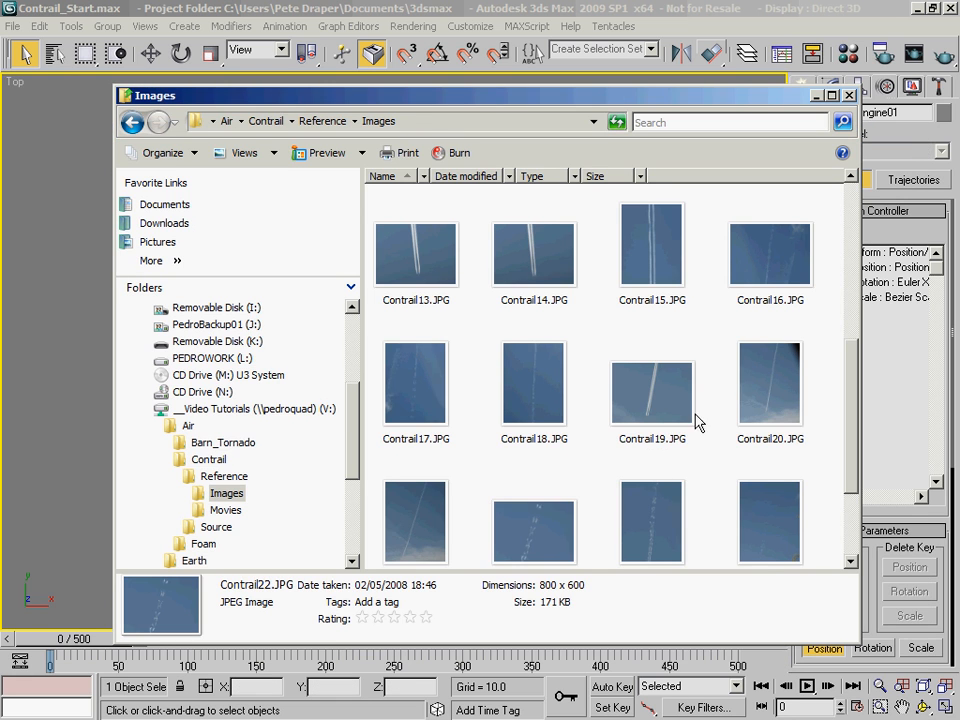
{"action": "left_click", "coordinate": [849, 95]}
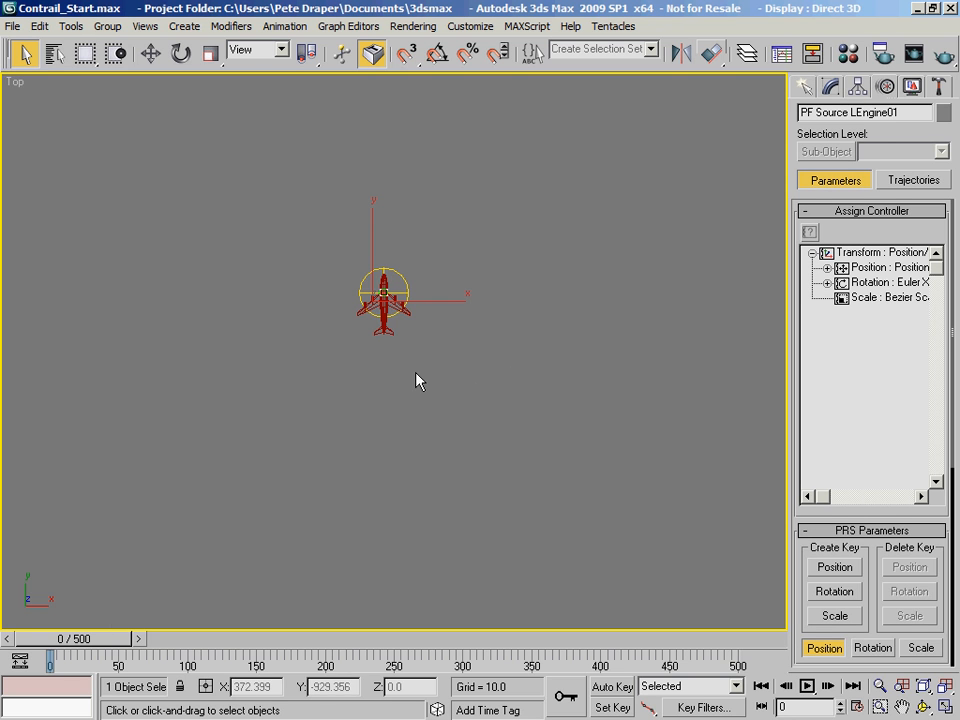
Select the Sky01 light around the aircraft's fuselage in the Top viewport
{"action": "middle_click_drag", "start_coordinate": [354, 357], "coordinate": [534, 409]}
{"action": "scroll", "coordinate": [311, 396], "scroll_direction": "up", "scroll_amount": 4}
{"action": "scroll", "coordinate": [468, 401], "scroll_direction": "up", "scroll_amount": 1}
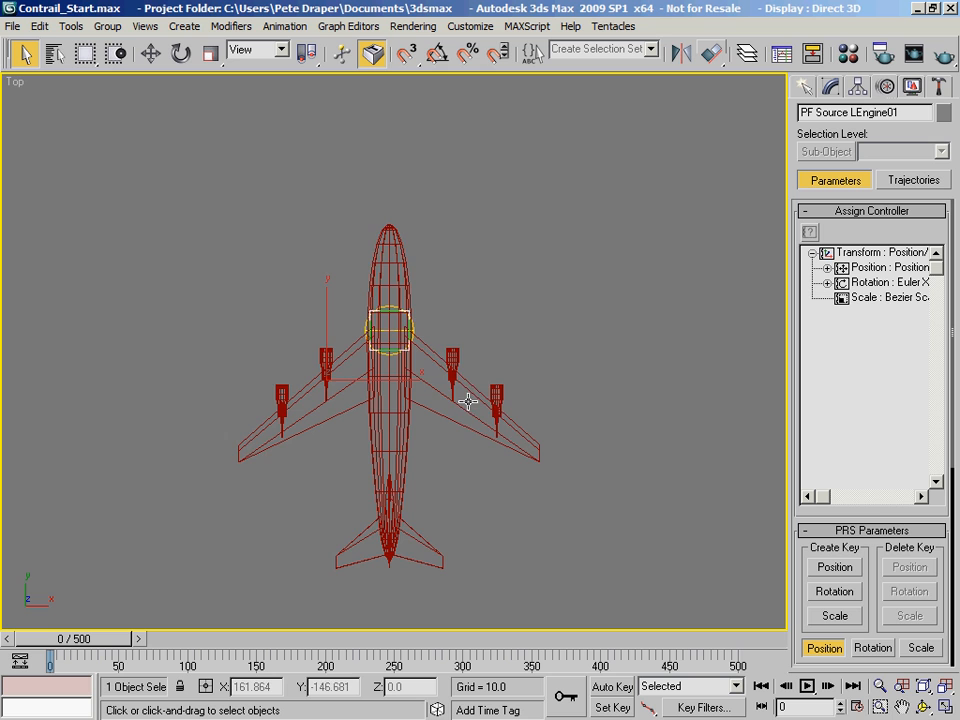
{"action": "scroll", "coordinate": [430, 355], "scroll_direction": "down", "scroll_amount": 2}
{"action": "left_click", "coordinate": [413, 333]}
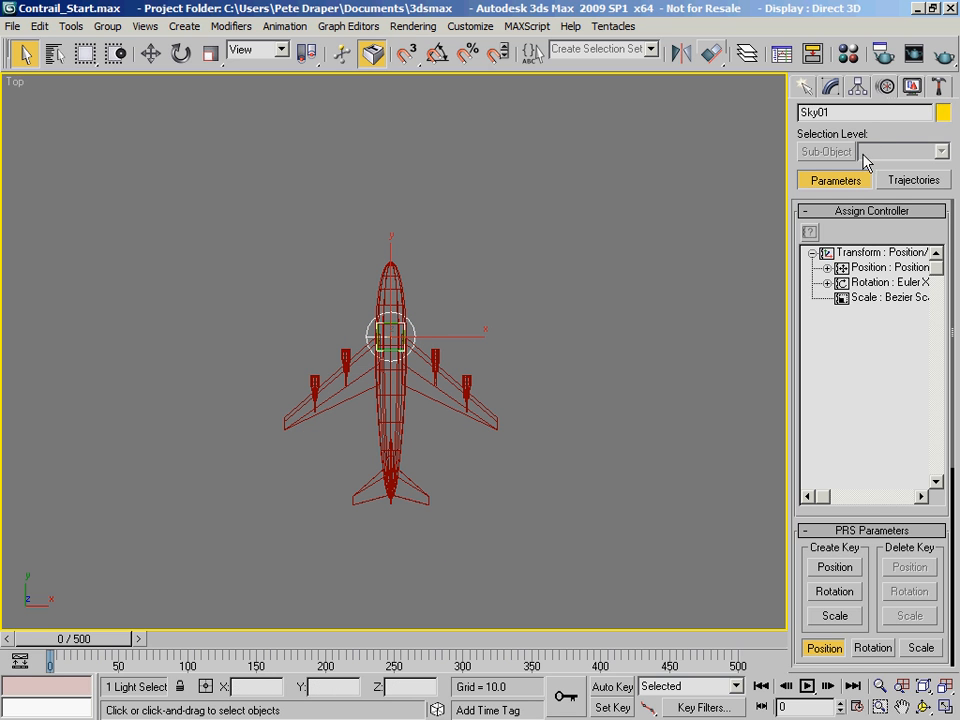
Review the Skylight parameters of Sky01 and select the Omni01 light far ahead of the aircraft in the Top viewport
{"action": "left_click", "coordinate": [830, 86]}
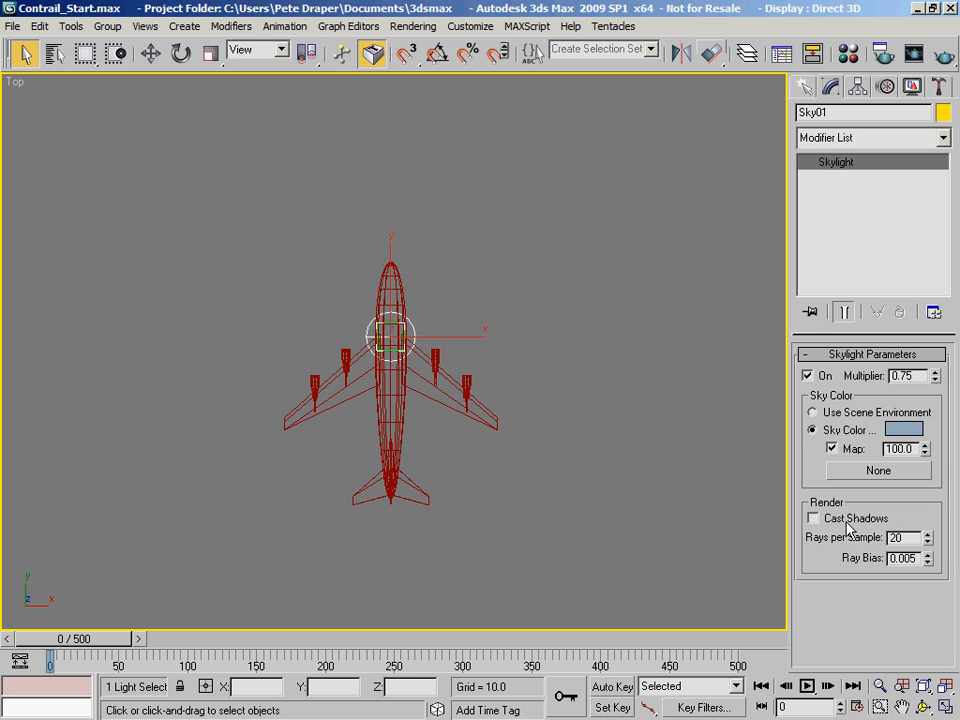
{"action": "scroll", "coordinate": [423, 359], "scroll_direction": "down", "scroll_amount": 2}
{"action": "scroll", "coordinate": [423, 359], "scroll_direction": "down", "scroll_amount": 5}
{"action": "middle_click_drag", "start_coordinate": [476, 345], "coordinate": [497, 327]}
{"action": "scroll", "coordinate": [407, 309], "scroll_direction": "down", "scroll_amount": 3}
{"action": "middle_click_drag", "start_coordinate": [406, 238], "coordinate": [422, 383]}
{"action": "left_click", "coordinate": [303, 298]}
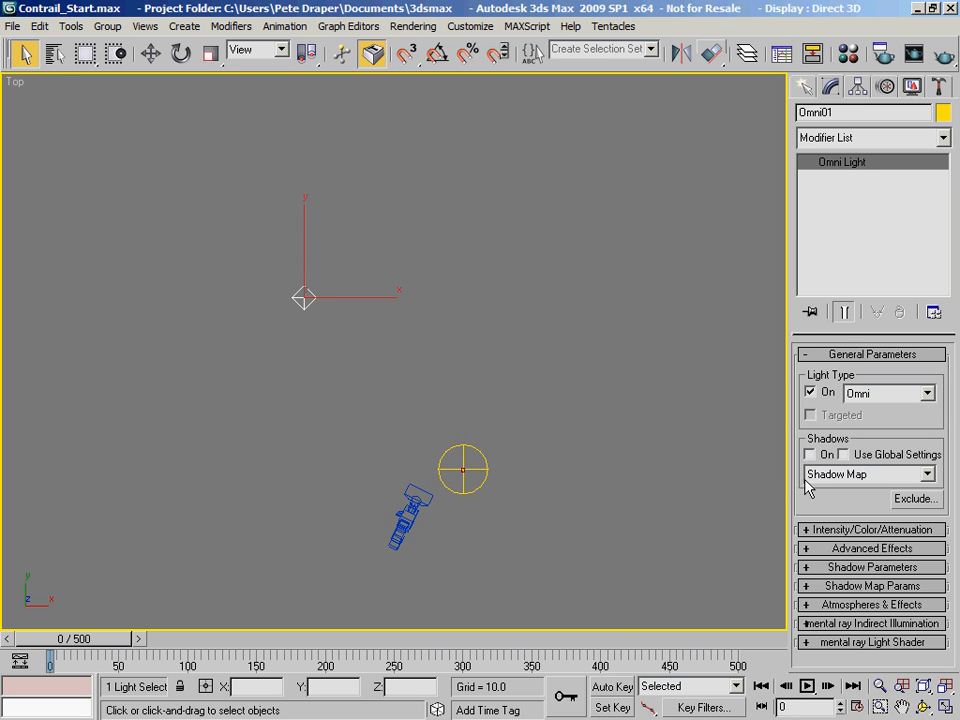
Widen the command panel to two columns and examine Omni01's intensity settings and light color, leaving the color as is
{"action": "left_click_drag", "start_coordinate": [790, 486], "coordinate": [750, 500]}
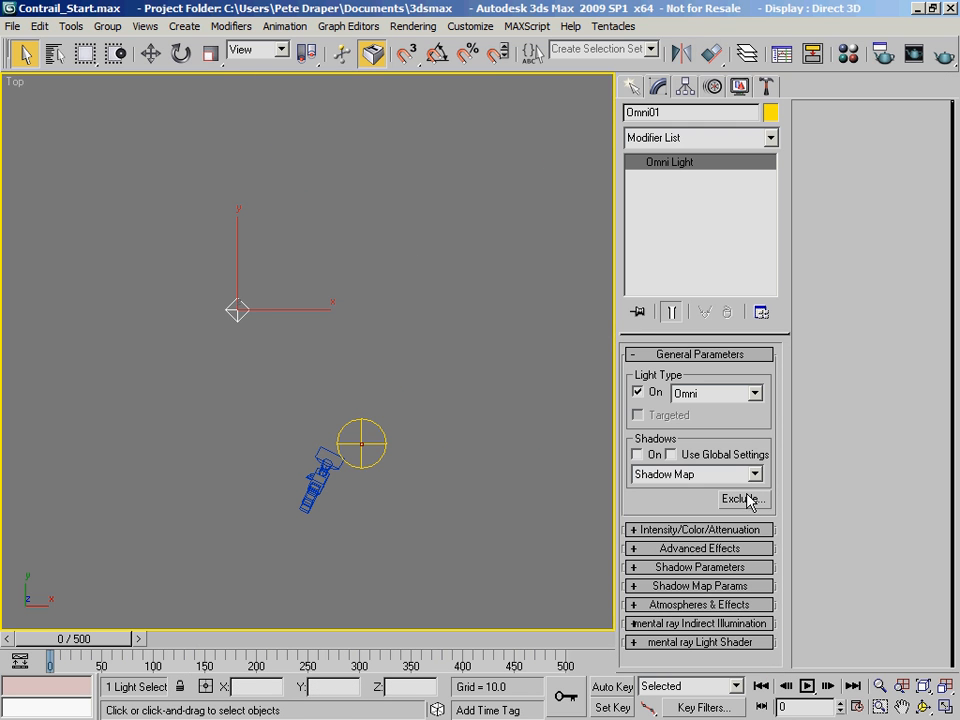
{"action": "left_click", "coordinate": [685, 531]}
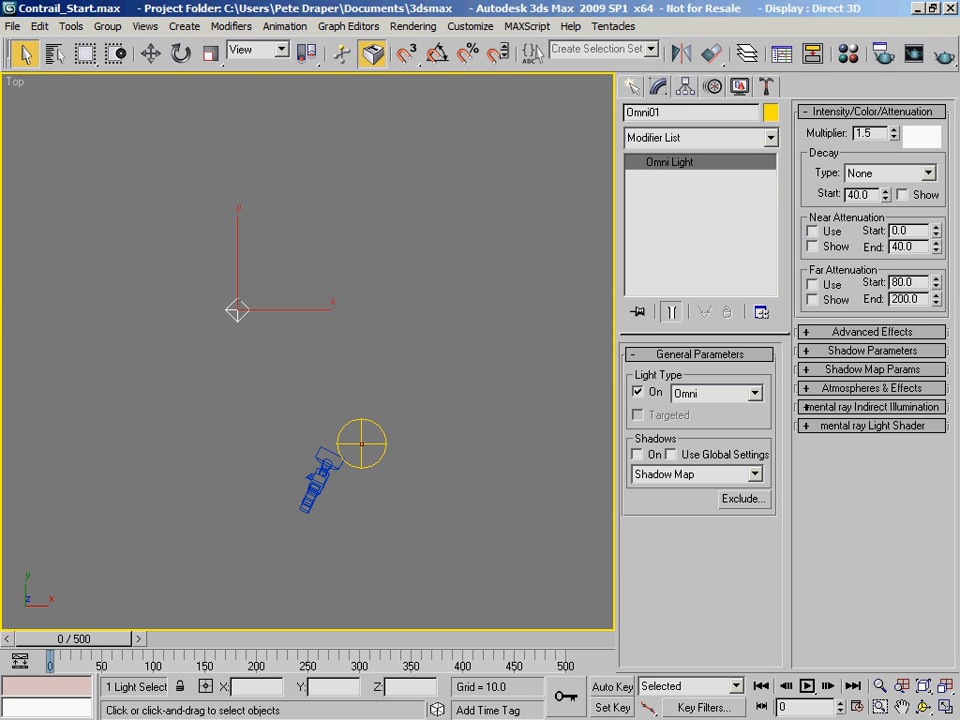
{"action": "left_click", "coordinate": [920, 137]}
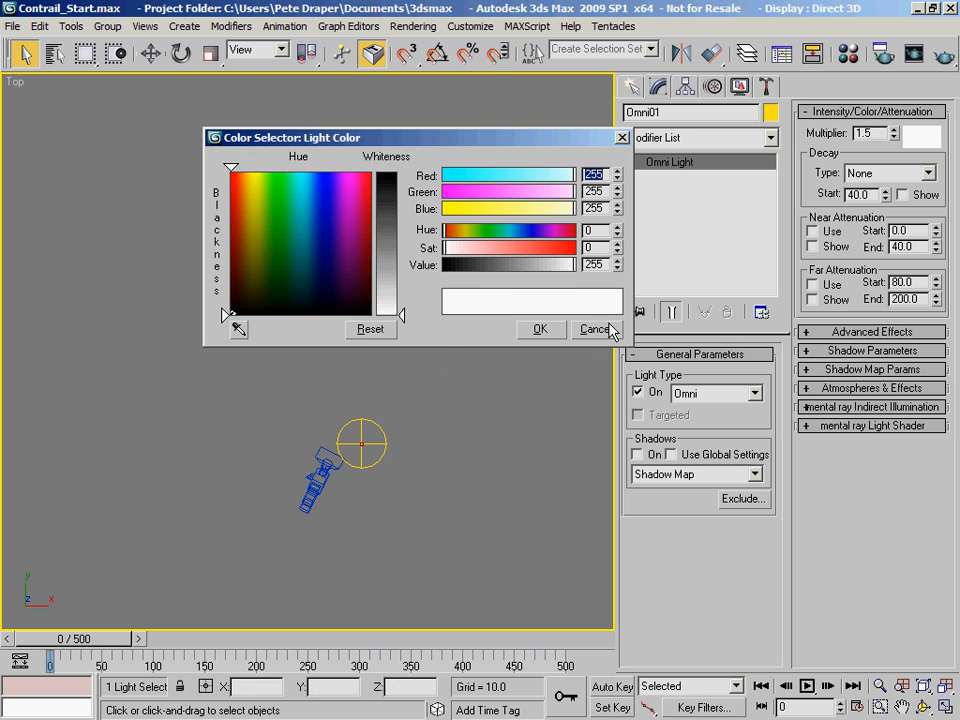
{"action": "left_click", "coordinate": [596, 329]}
Select the Plane aircraft in the Top viewport and open its material in the Material Editor
{"action": "middle_click_drag", "start_coordinate": [369, 447], "coordinate": [362, 321]}
{"action": "scroll", "coordinate": [362, 321], "scroll_direction": "up", "scroll_amount": 3}
{"action": "middle_click_drag", "start_coordinate": [451, 258], "coordinate": [332, 335]}
{"action": "scroll", "coordinate": [330, 328], "scroll_direction": "up", "scroll_amount": 3}
{"action": "scroll", "coordinate": [330, 328], "scroll_direction": "up", "scroll_amount": 5}
{"action": "middle_click_drag", "start_coordinate": [402, 232], "coordinate": [399, 345]}
{"action": "scroll", "coordinate": [220, 432], "scroll_direction": "up", "scroll_amount": 3}
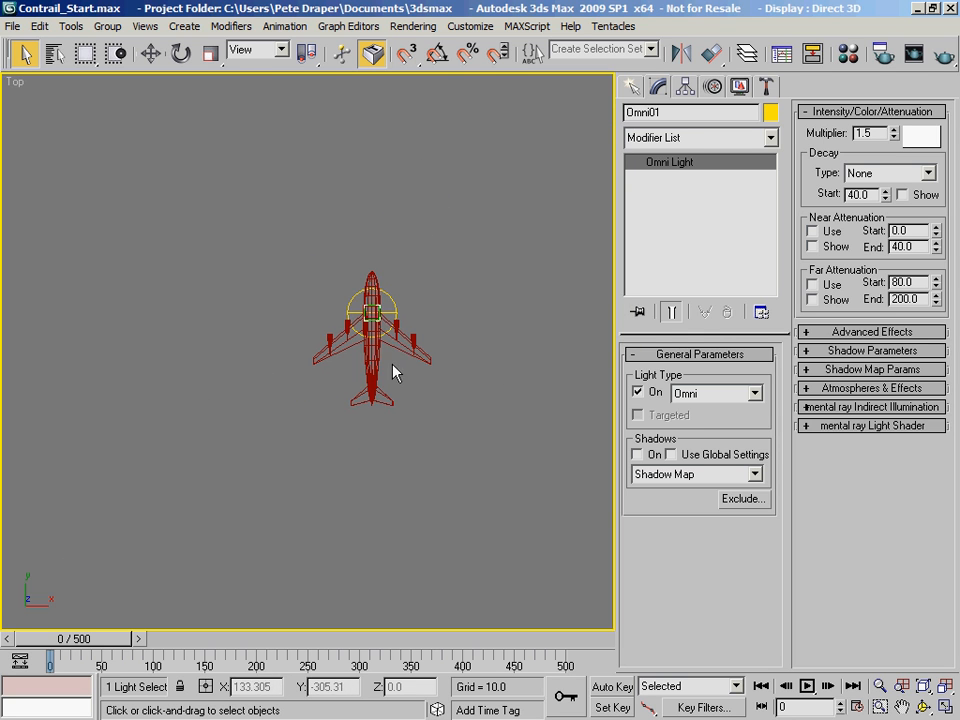
{"action": "left_click", "coordinate": [422, 350]}
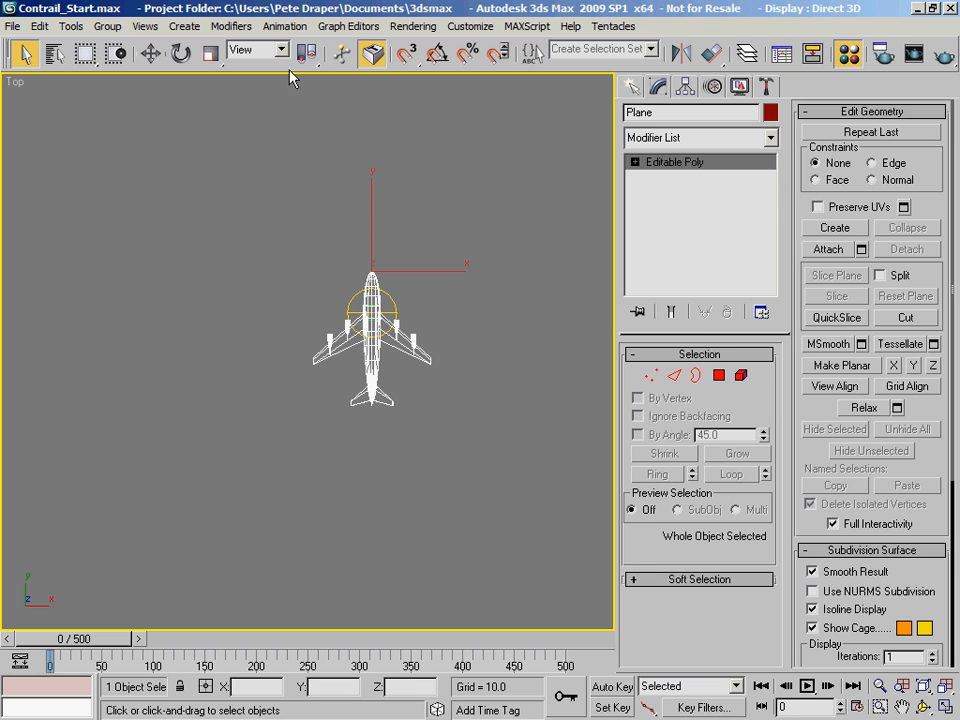
{"action": "left_click_drag", "start_coordinate": [848, 89], "coordinate": [667, 60]}
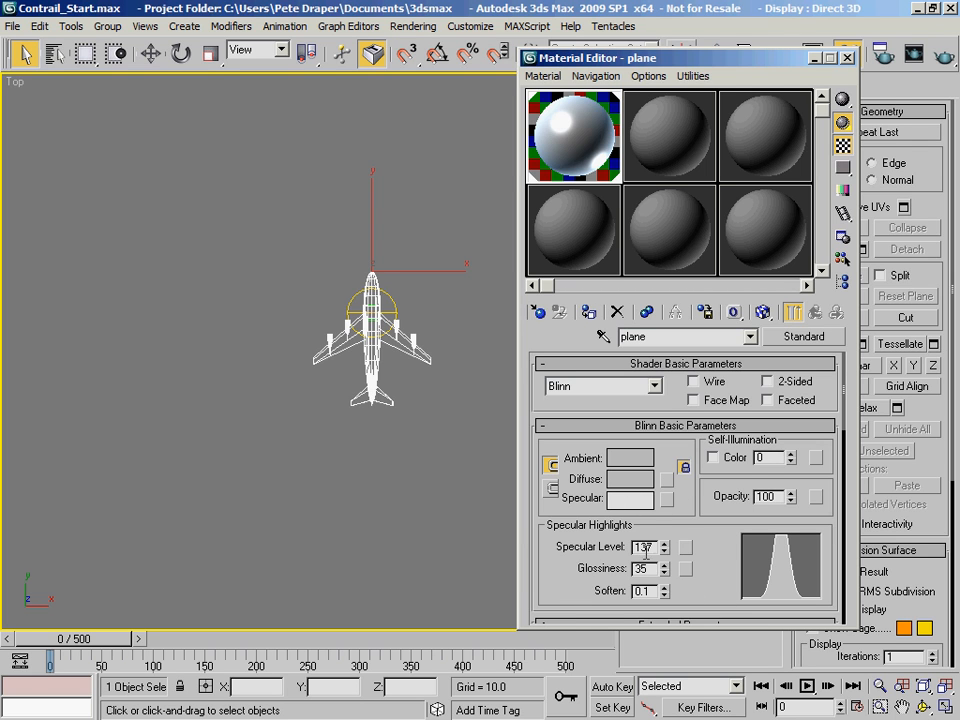
Inspect the plane material's maps, opening the Falloff map in Reflection and the Raytrace map in its side slot
{"action": "left_click_drag", "start_coordinate": [701, 591], "coordinate": [691, 380]}
{"action": "left_click_drag", "start_coordinate": [720, 489], "coordinate": [664, 362]}
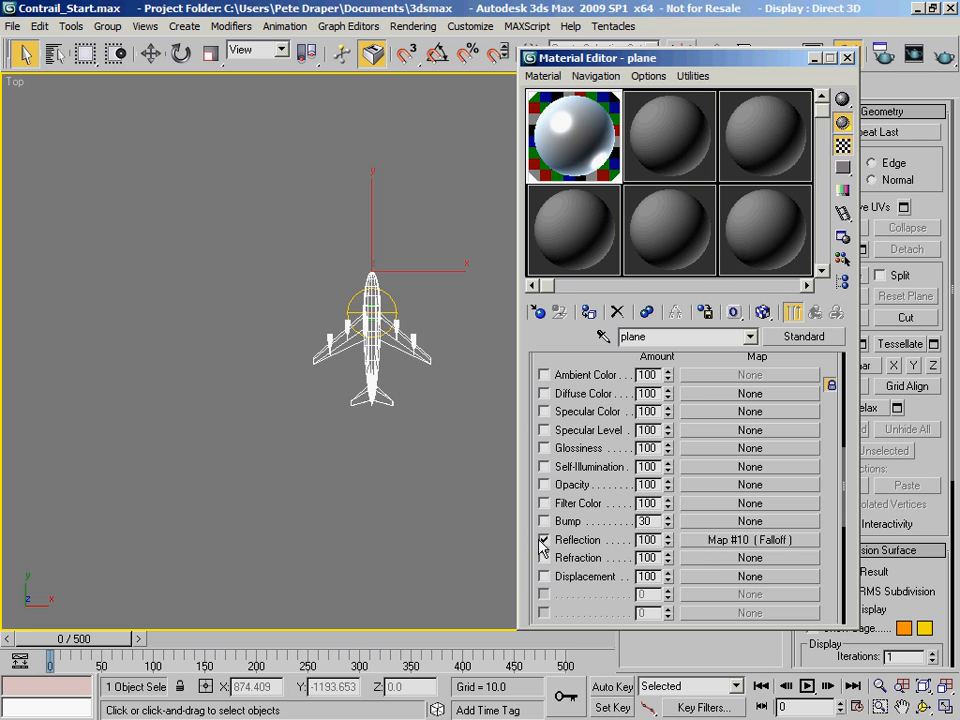
{"action": "left_click", "coordinate": [708, 541]}
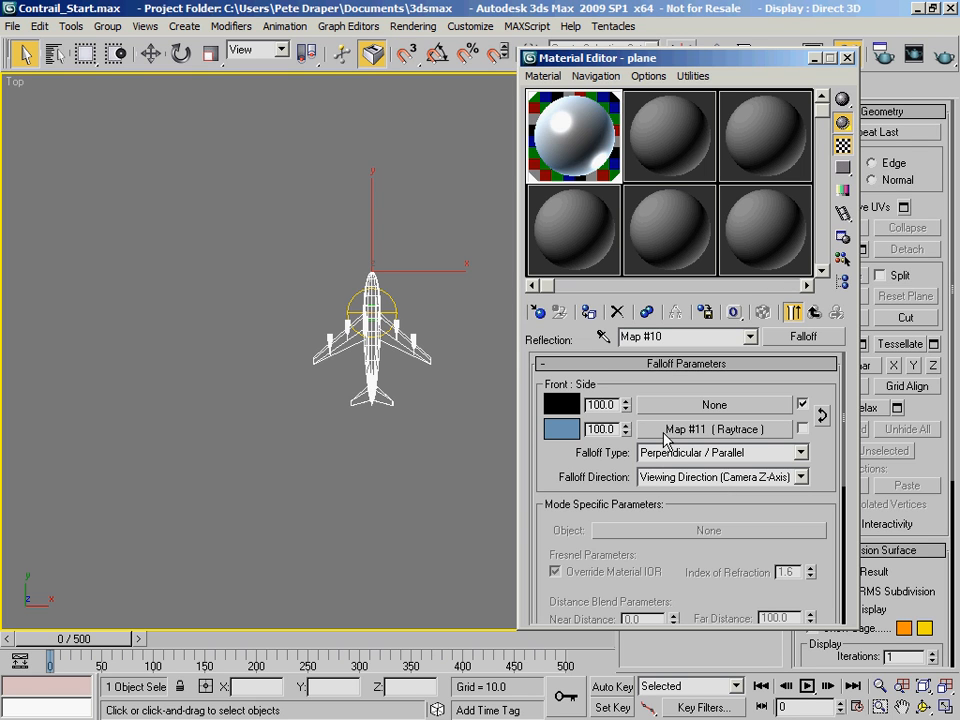
{"action": "left_click", "coordinate": [716, 430]}
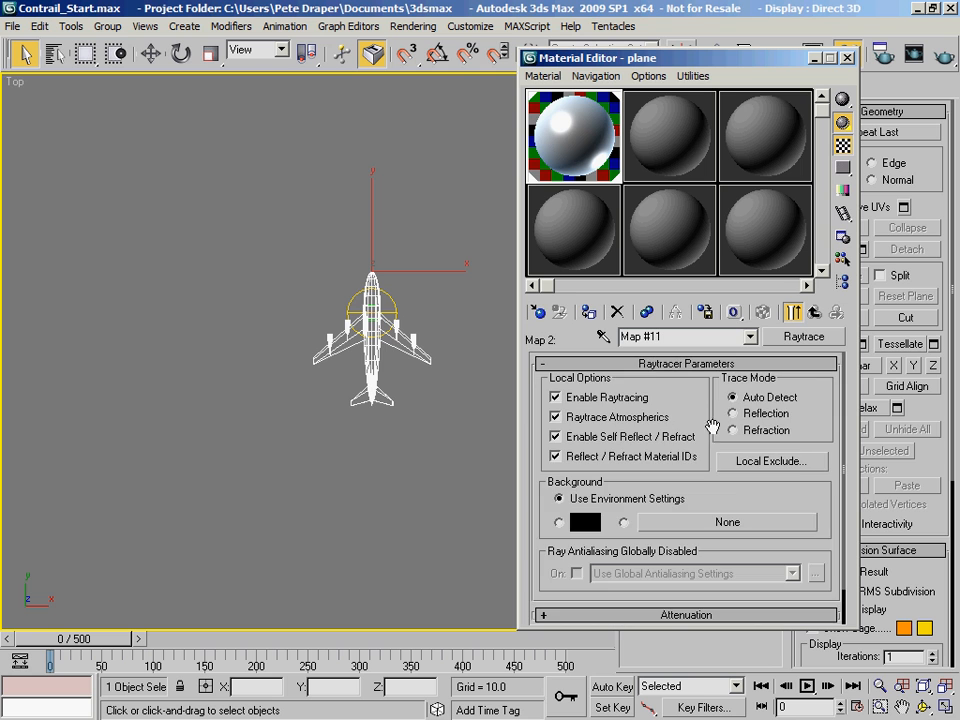
Check the Raytrace map's Local Exclude object list and cancel without changes
{"action": "mouse_move", "coordinate": [731, 497]}
{"action": "left_mouse_down"}
{"action": "mouse_move", "coordinate": [731, 463]}
{"action": "mouse_move", "coordinate": [737, 485]}
{"action": "left_mouse_up"}
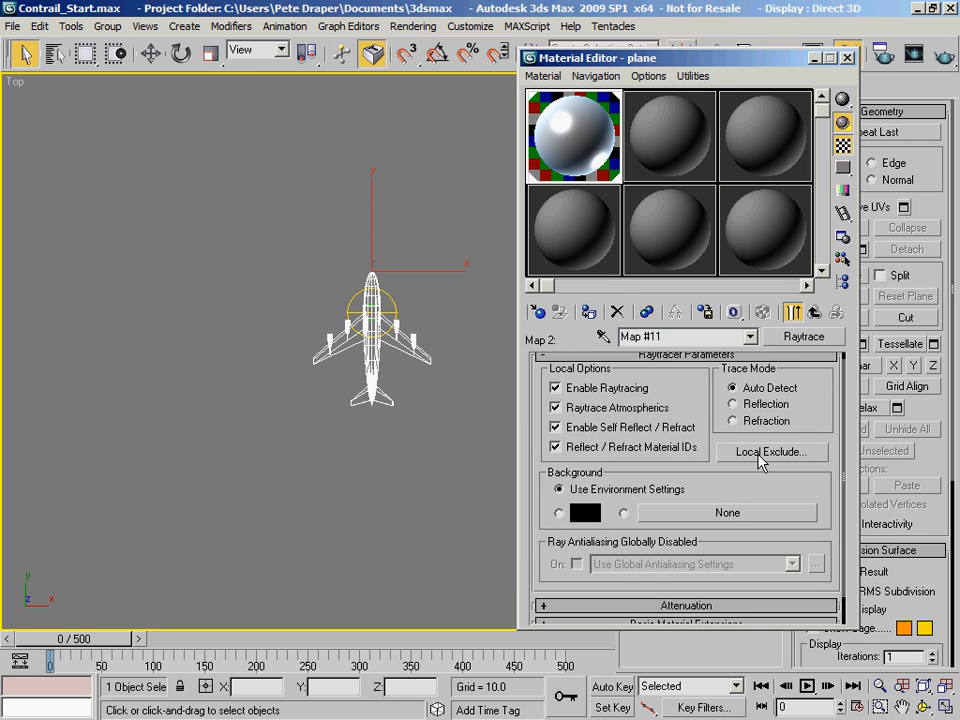
{"action": "left_click", "coordinate": [762, 455]}
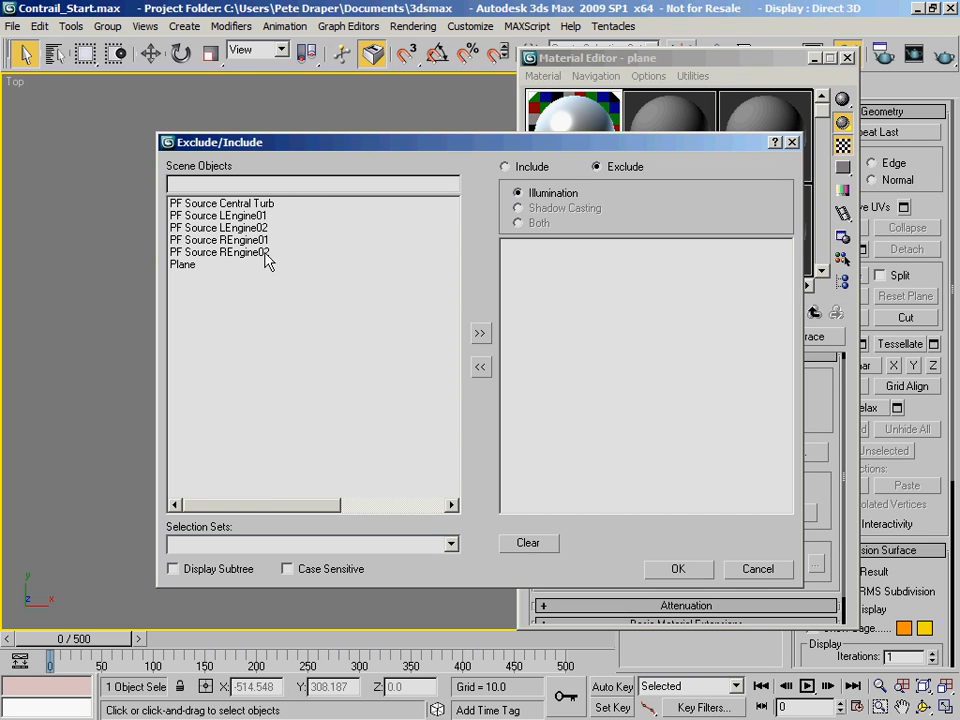
{"action": "left_click", "coordinate": [758, 570]}
{"action": "scroll", "coordinate": [740, 483], "scroll_direction": "up", "scroll_amount": 1}
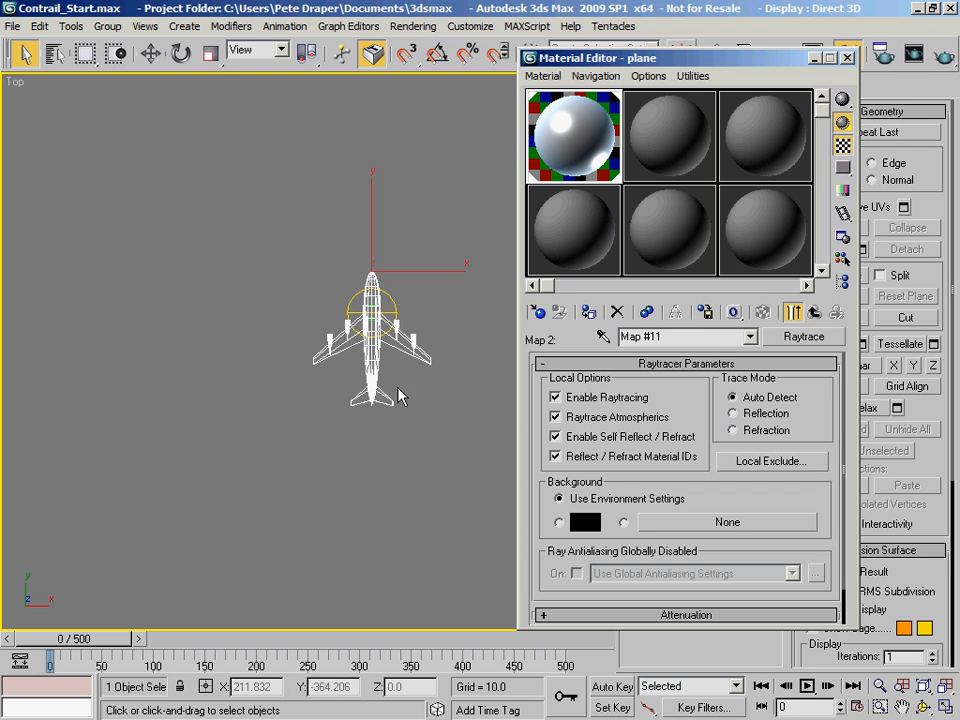
Return to the plane material's basic parameters and close the Material Editor
{"action": "left_click", "coordinate": [815, 313]}
{"action": "left_click", "coordinate": [816, 314]}
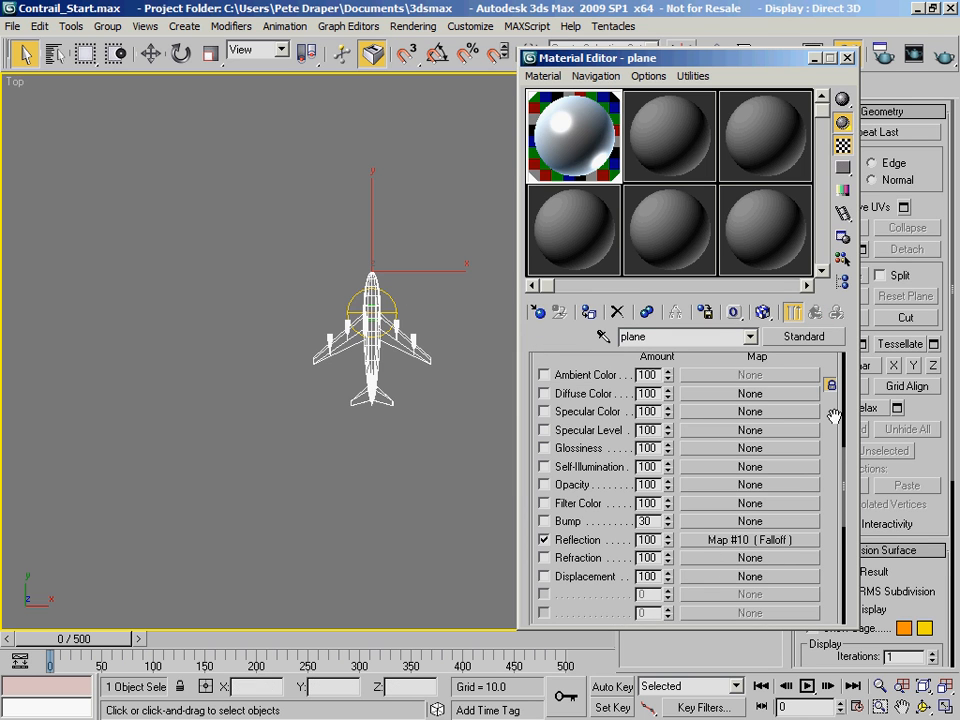
{"action": "left_click_drag", "start_coordinate": [833, 422], "coordinate": [912, 626]}
{"action": "left_click_drag", "start_coordinate": [722, 441], "coordinate": [758, 602]}
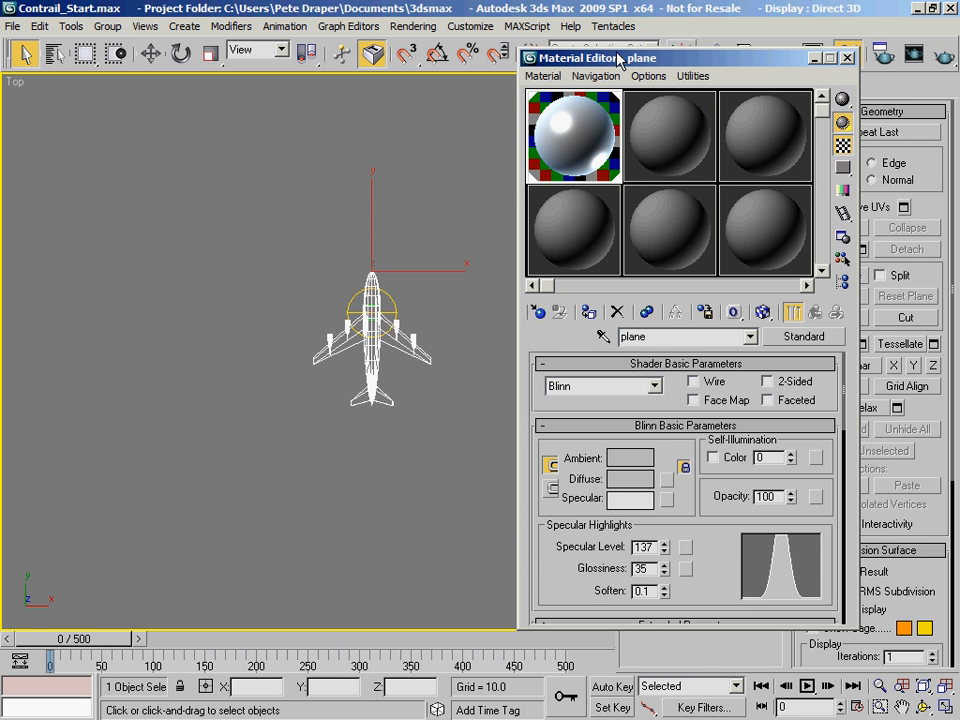
{"action": "left_click_drag", "start_coordinate": [620, 62], "coordinate": [226, 68]}
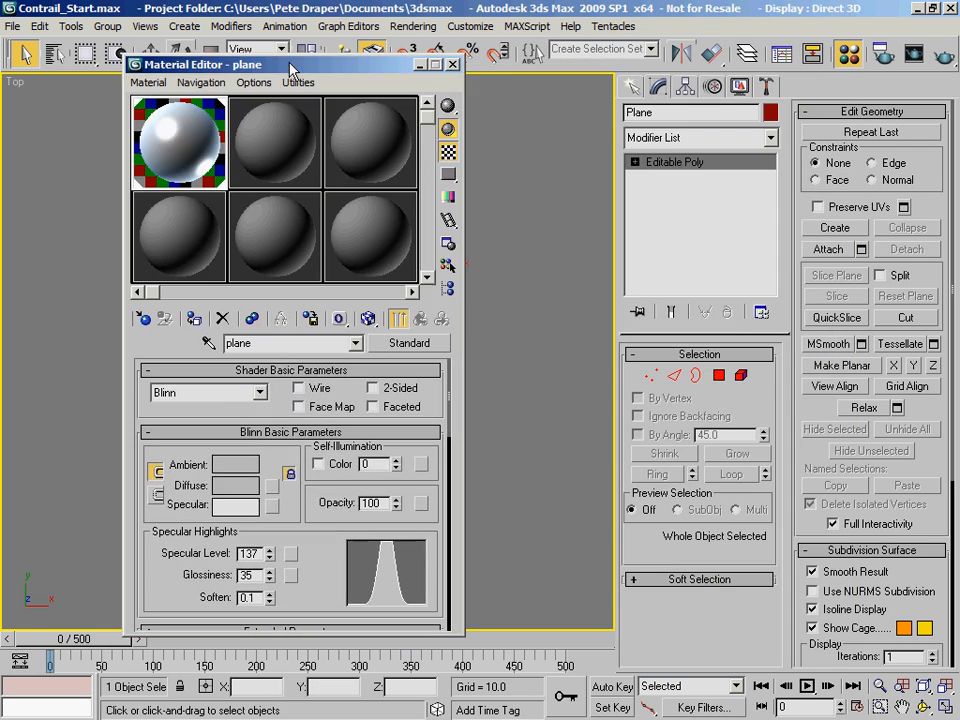
{"action": "left_click", "coordinate": [452, 65]}
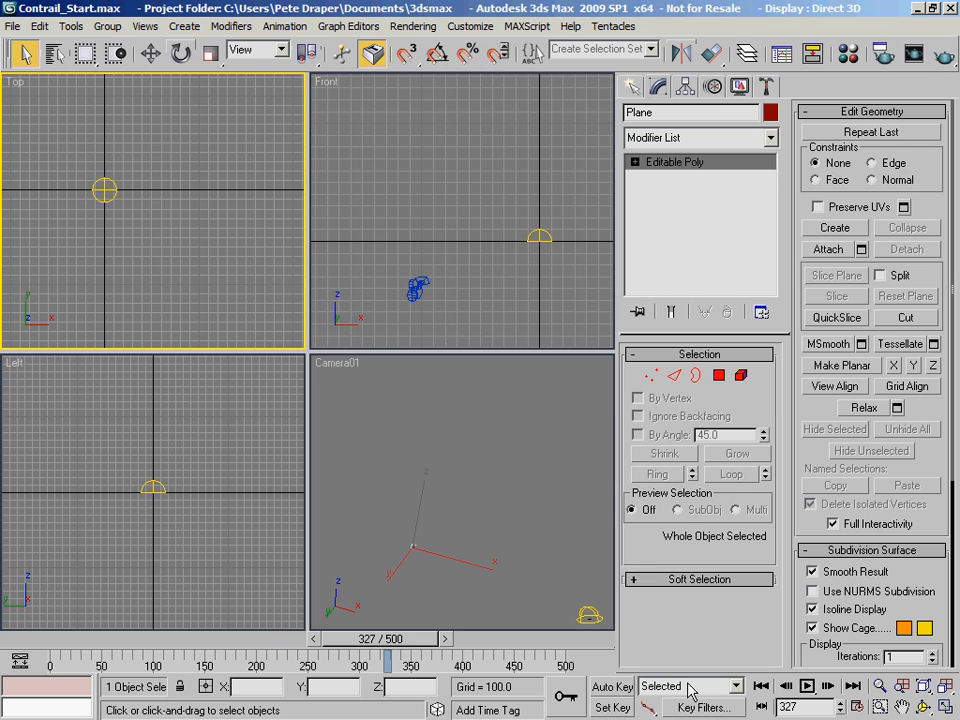
Activate the Wind force space warp and narrow the command panel back to a single column
{"action": "left_click", "coordinate": [632, 86]}
{"action": "left_click", "coordinate": [750, 118]}
{"action": "left_click", "coordinate": [739, 266]}
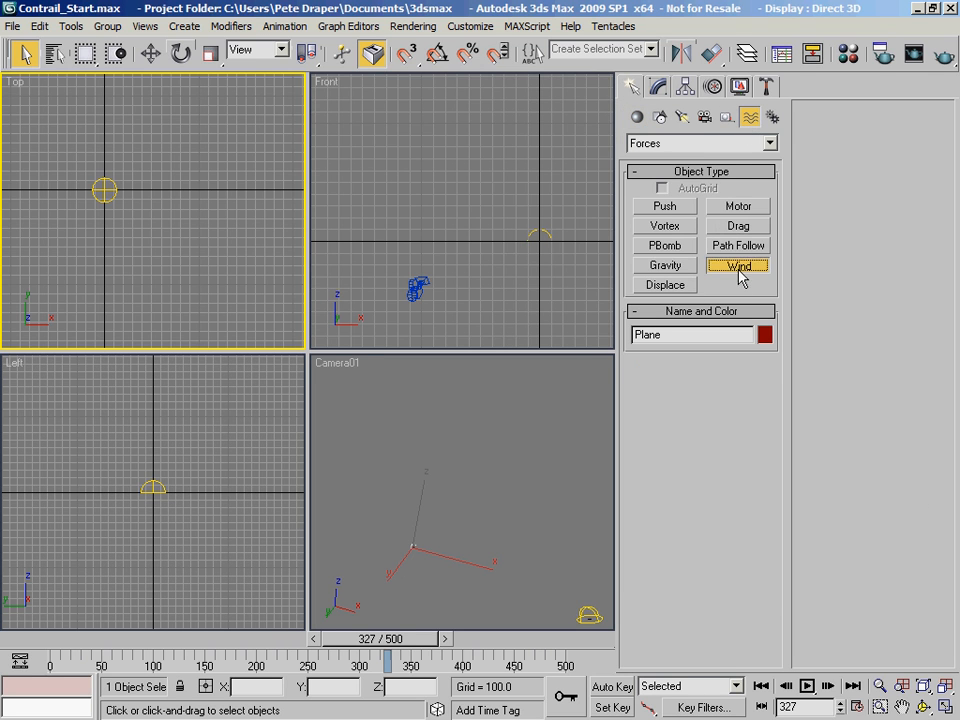
{"action": "scroll", "coordinate": [240, 176], "scroll_direction": "down", "scroll_amount": 5}
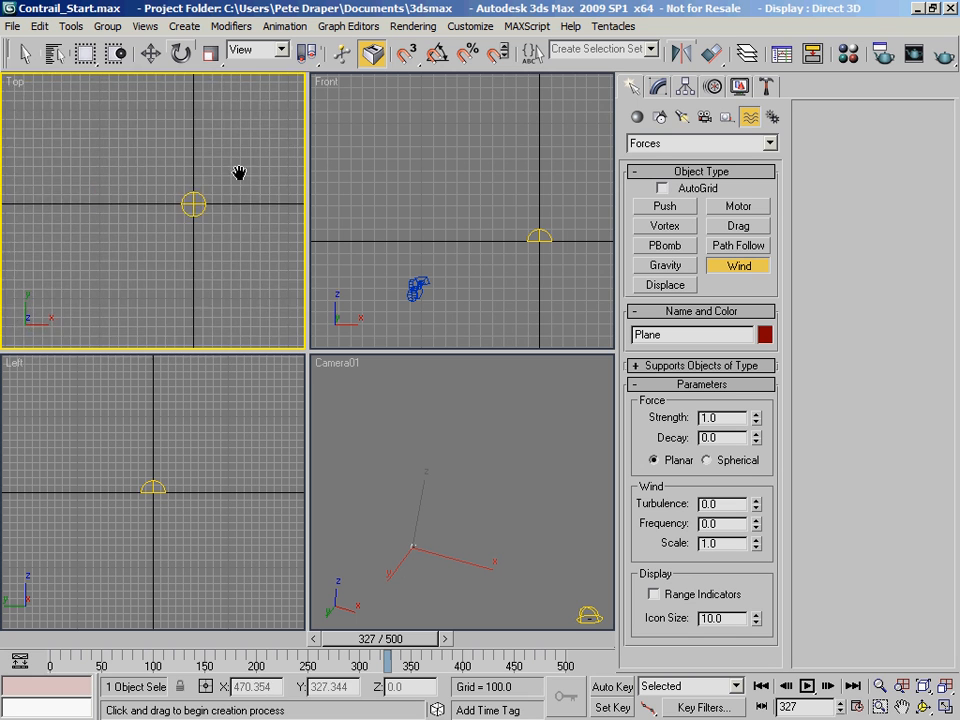
{"action": "middle_click_drag", "start_coordinate": [117, 258], "coordinate": [150, 229]}
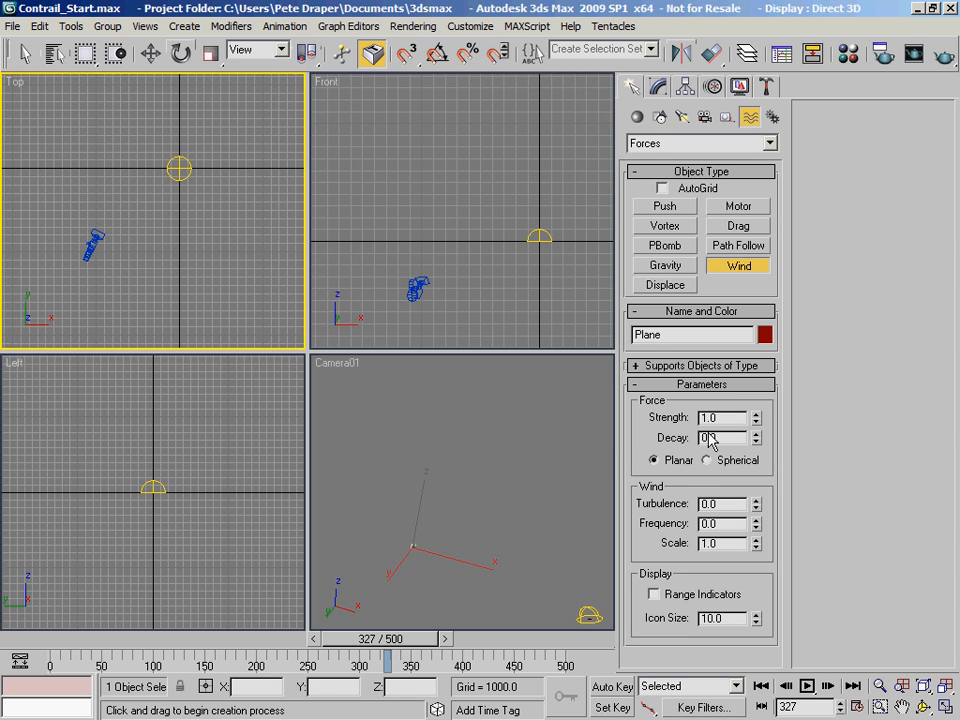
{"action": "left_click_drag", "start_coordinate": [722, 465], "coordinate": [884, 432]}
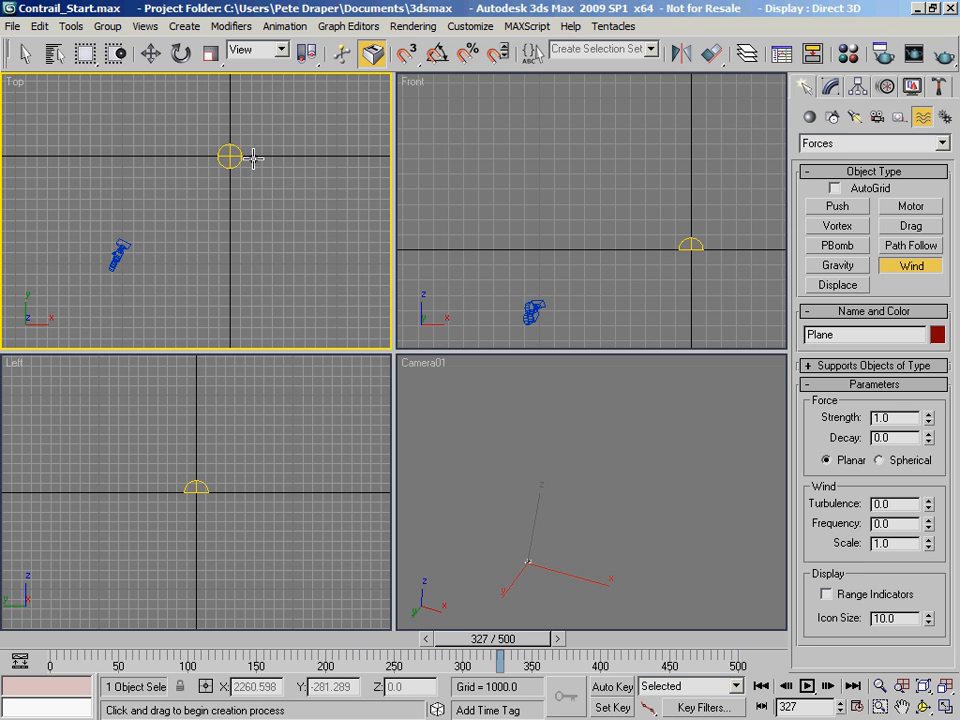
At frame 0, draw a Wind force with an icon size of about 284 beside the aircraft in the Top viewport and name it Wind_Large
{"action": "middle_click_drag", "start_coordinate": [255, 156], "coordinate": [236, 193]}
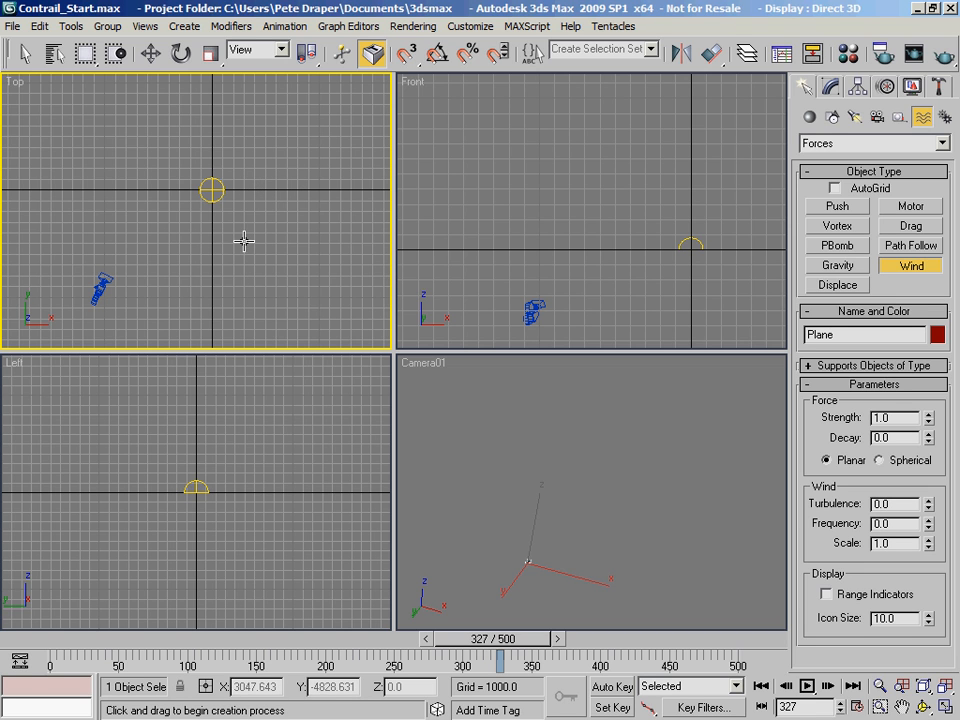
{"action": "middle_click_drag", "start_coordinate": [249, 199], "coordinate": [169, 174]}
{"action": "scroll", "coordinate": [236, 228], "scroll_direction": "up", "scroll_amount": 6}
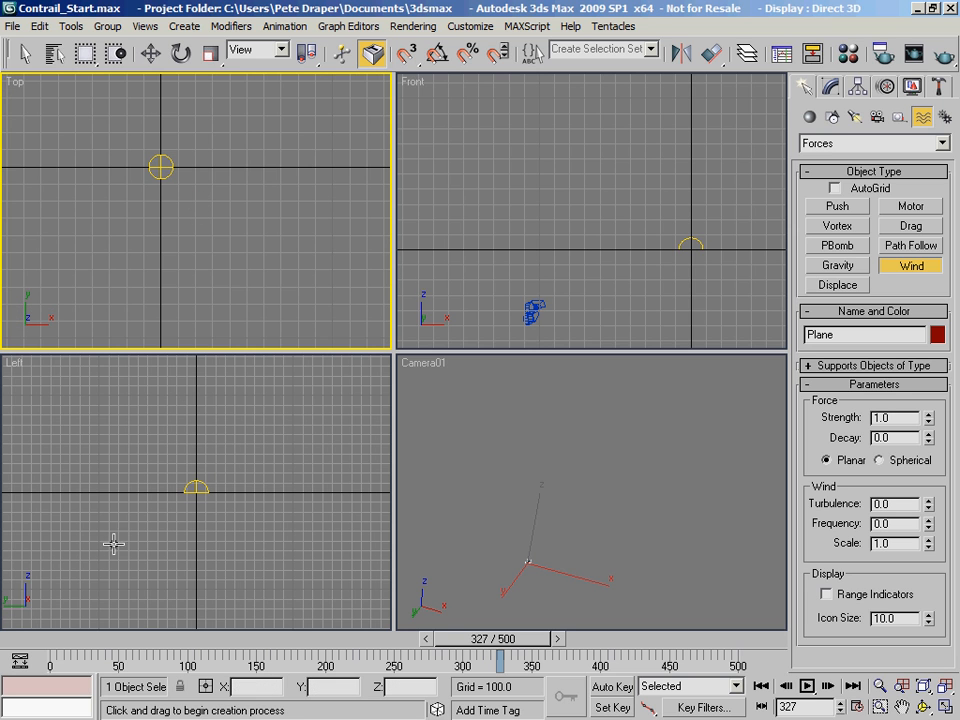
{"action": "left_click", "coordinate": [49, 642]}
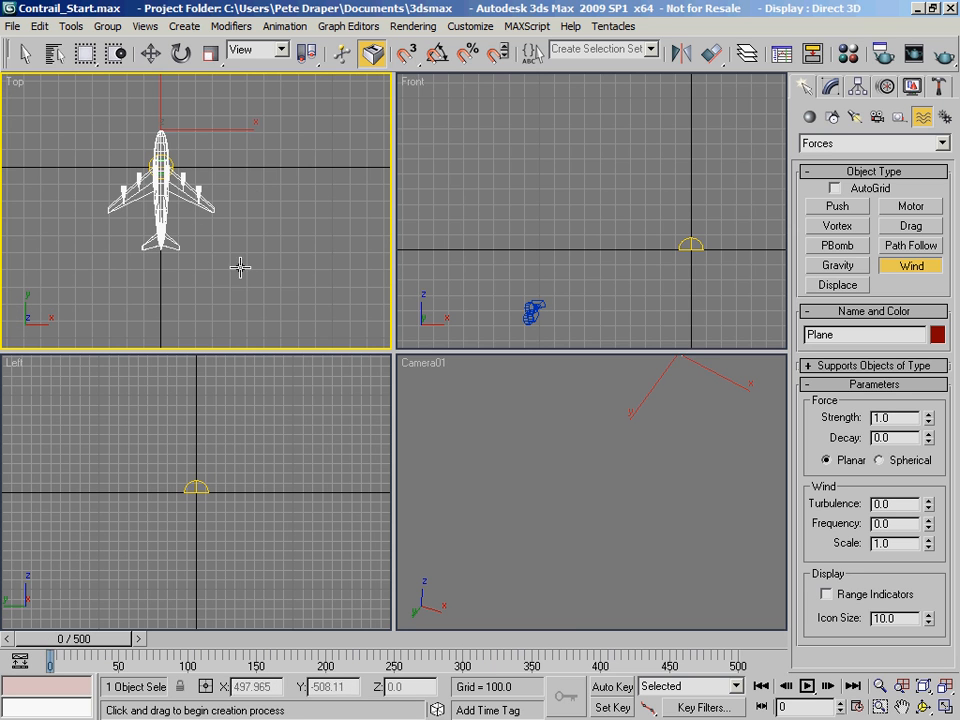
{"action": "middle_click_drag", "start_coordinate": [231, 178], "coordinate": [283, 208]}
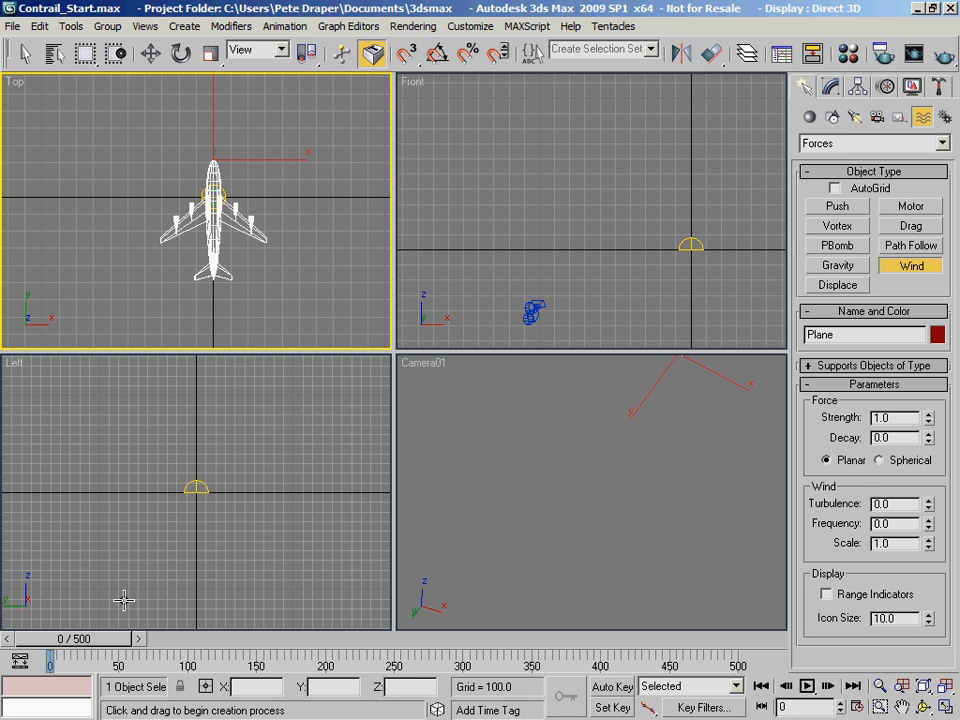
{"action": "middle_click_drag", "start_coordinate": [285, 202], "coordinate": [195, 215]}
{"action": "left_click_drag", "start_coordinate": [246, 169], "coordinate": [306, 92]}
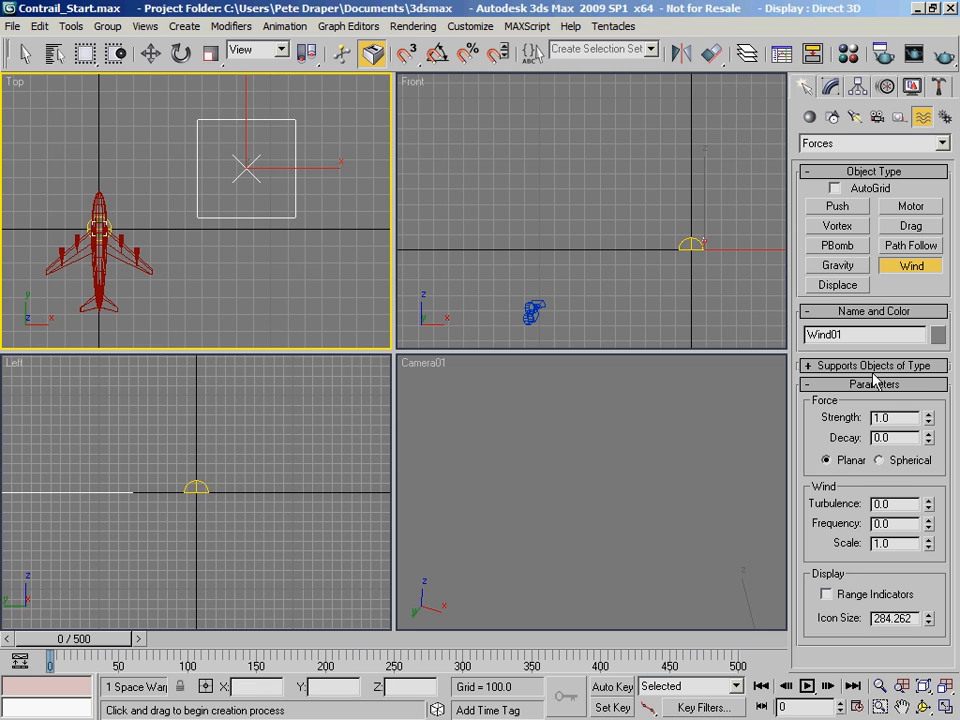
{"action": "left_click", "coordinate": [829, 87]}
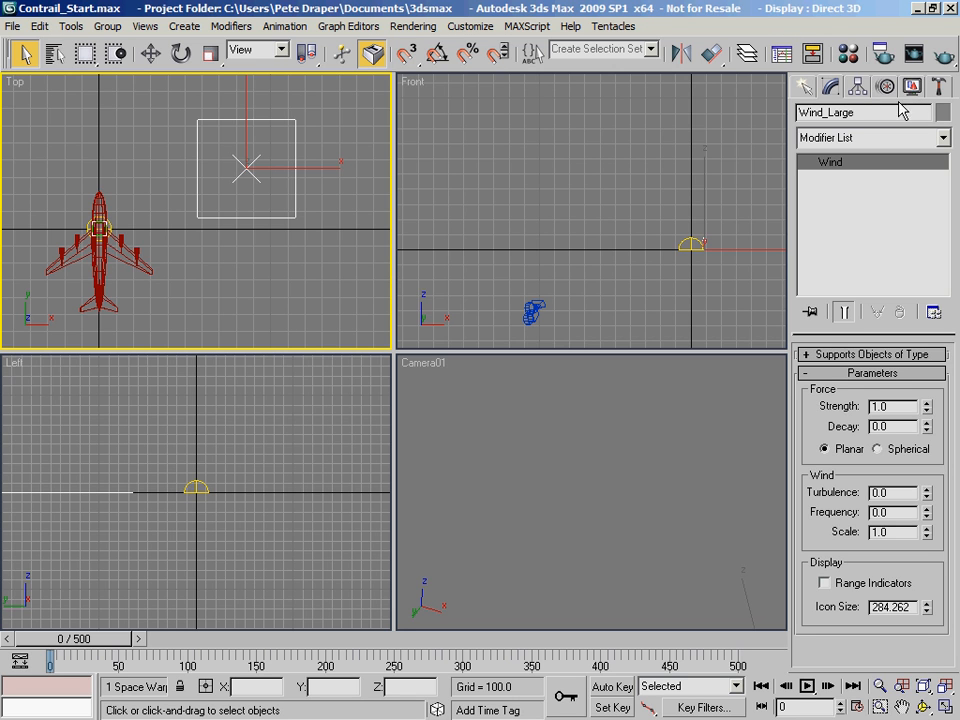
Set Wind_Large's Strength to 0, Turbulence to 1, Frequency to 1 and Scale to 0.005
{"action": "right_click", "coordinate": [928, 410]}
{"action": "key", "text": "Tab"}
{"action": "key", "text": "Tab"}
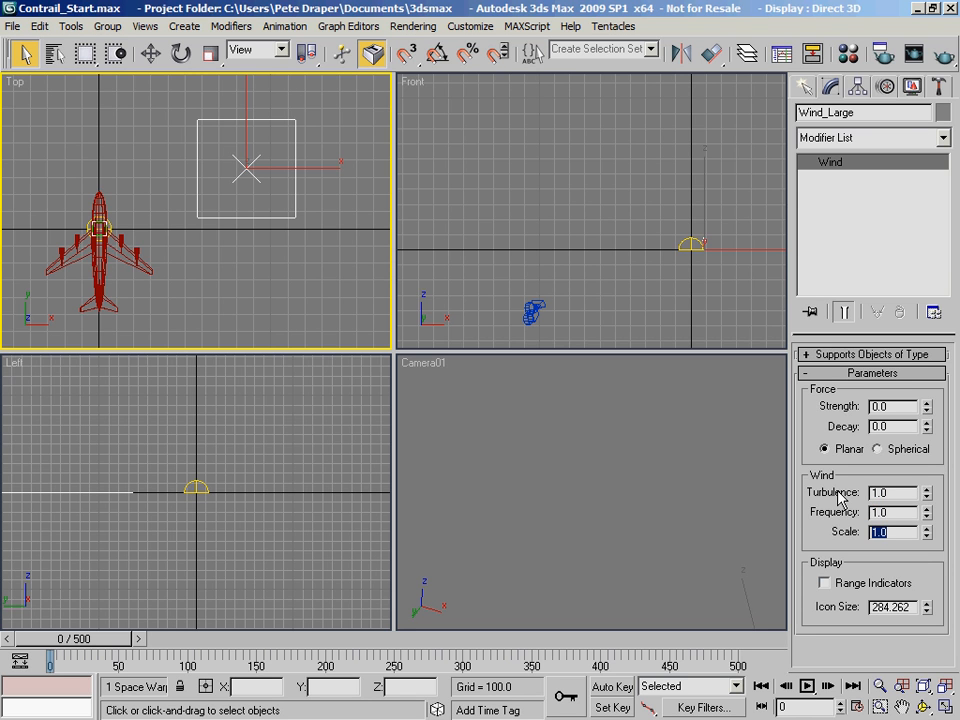
{"action": "key", "text": "Return"}
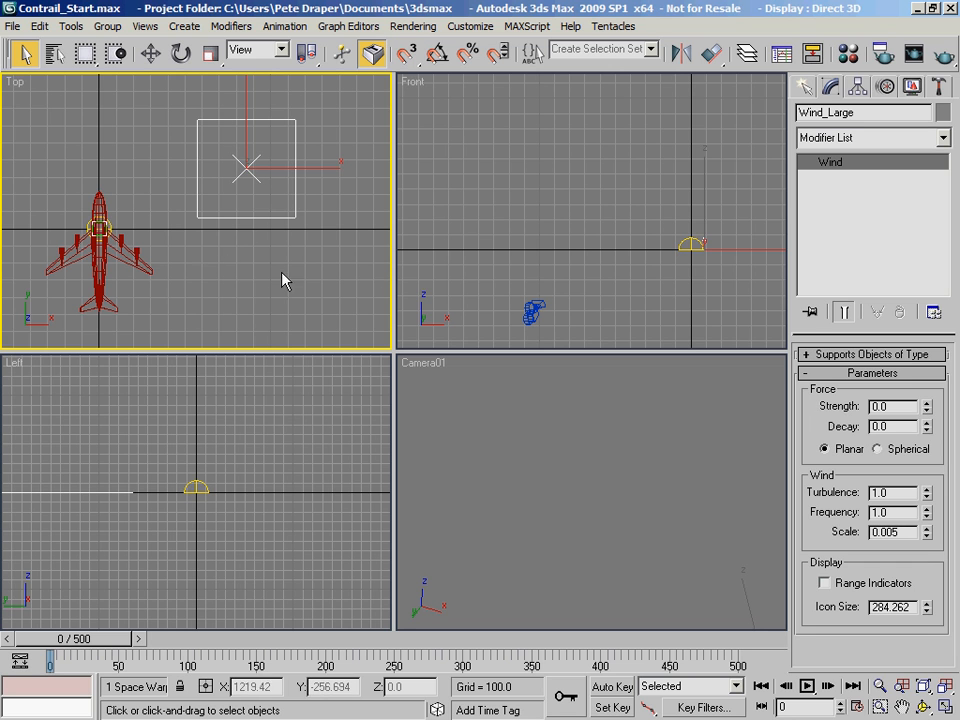
Draw a second Wind force with an icon size of about 295 to the right of Wind_Large and name it Wind_Small
{"action": "middle_click_drag", "start_coordinate": [239, 181], "coordinate": [186, 202]}
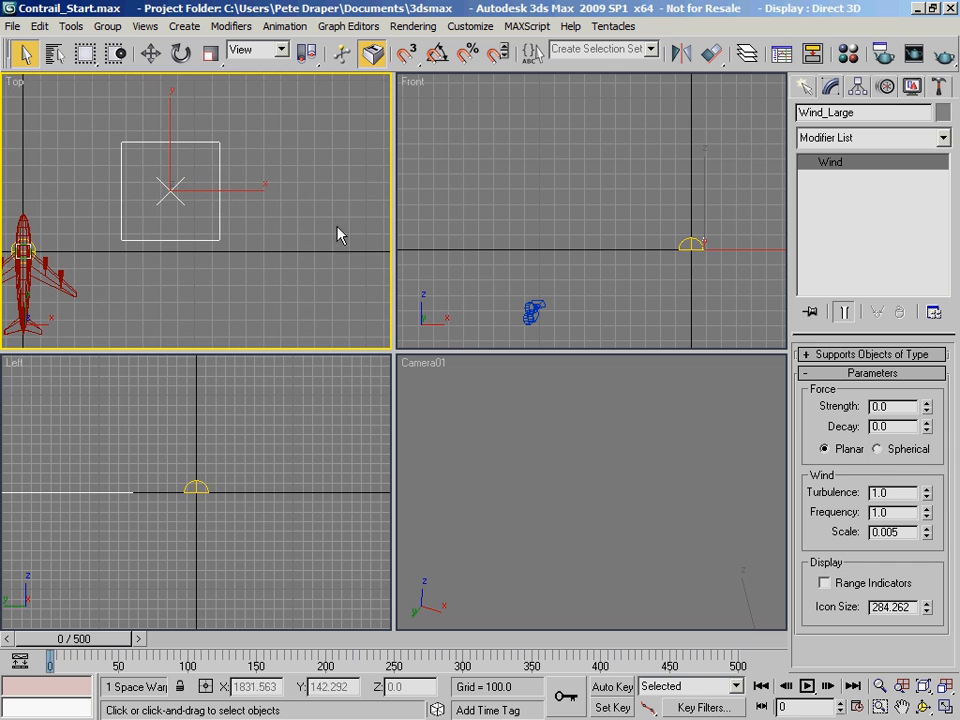
{"action": "left_click", "coordinate": [808, 90]}
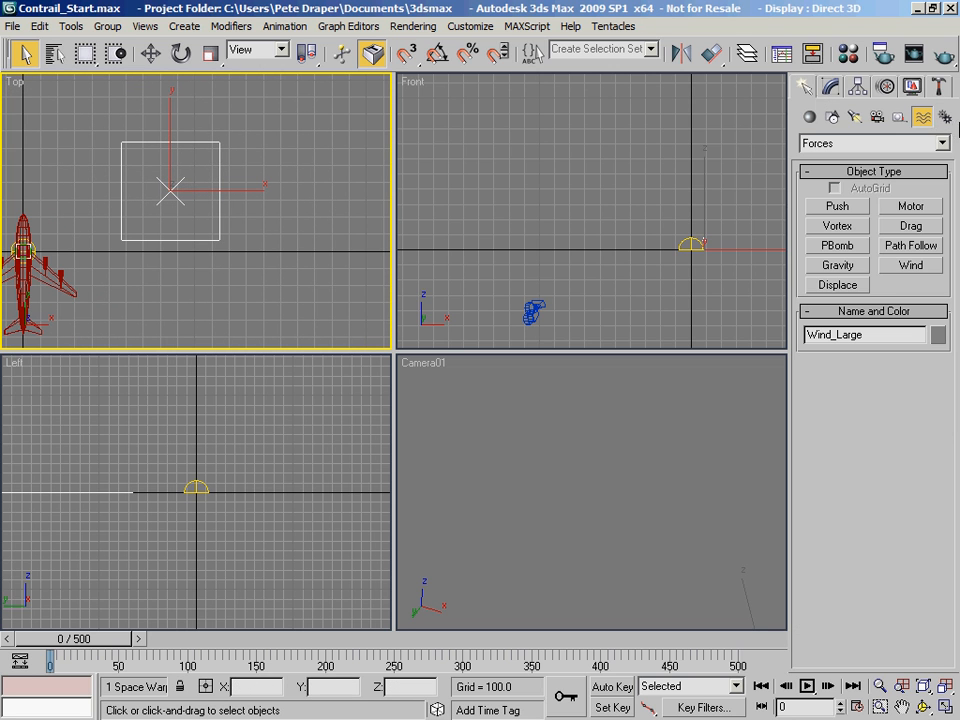
{"action": "left_click", "coordinate": [911, 265]}
{"action": "middle_click_drag", "start_coordinate": [224, 242], "coordinate": [162, 241]}
{"action": "left_click_drag", "start_coordinate": [269, 193], "coordinate": [343, 120]}
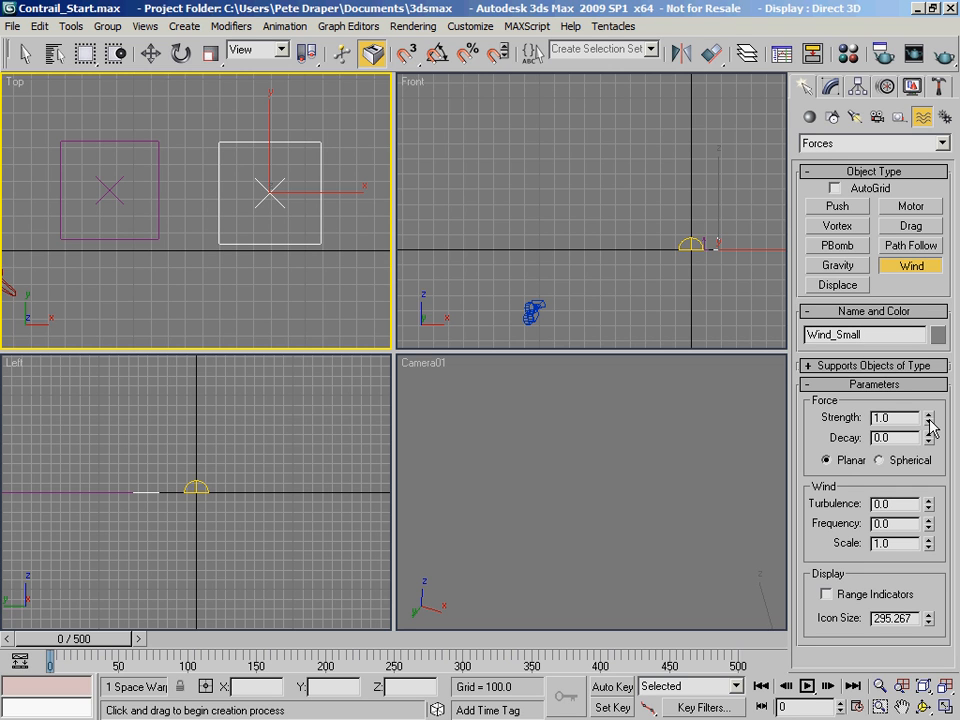
Set Wind_Small's Strength to 0, Turbulence to 1, Frequency to 1 and Scale to 0.1
{"action": "left_click", "coordinate": [830, 88]}
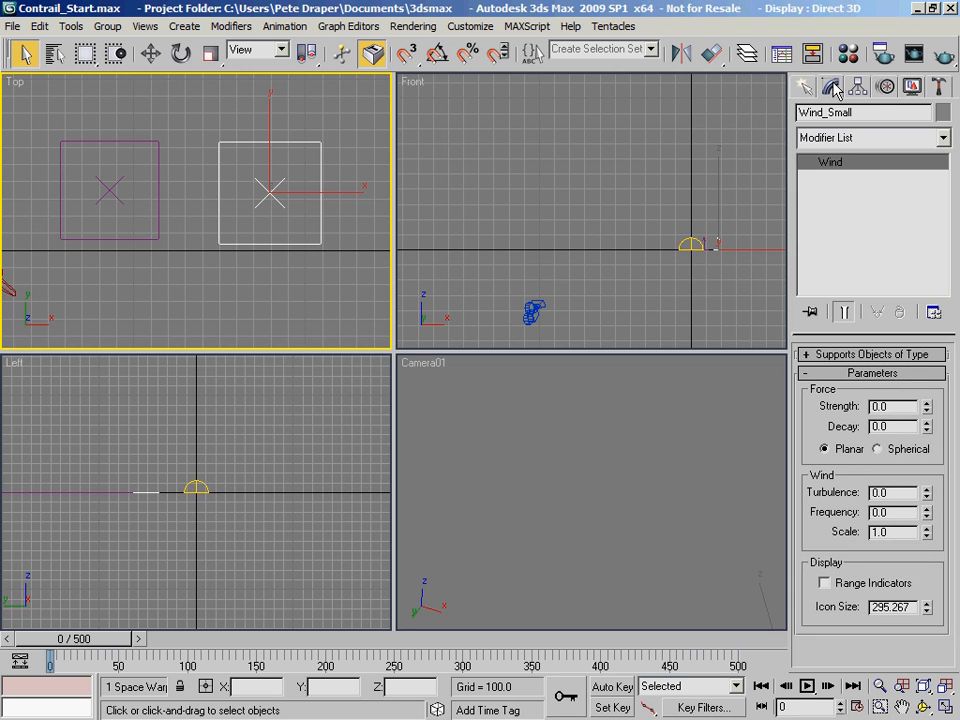
{"action": "left_click_drag", "start_coordinate": [897, 493], "coordinate": [783, 496]}
{"action": "left_click_drag", "start_coordinate": [897, 513], "coordinate": [794, 512]}
{"action": "type", "text": "1"}
{"action": "left_click_drag", "start_coordinate": [900, 532], "coordinate": [813, 536]}
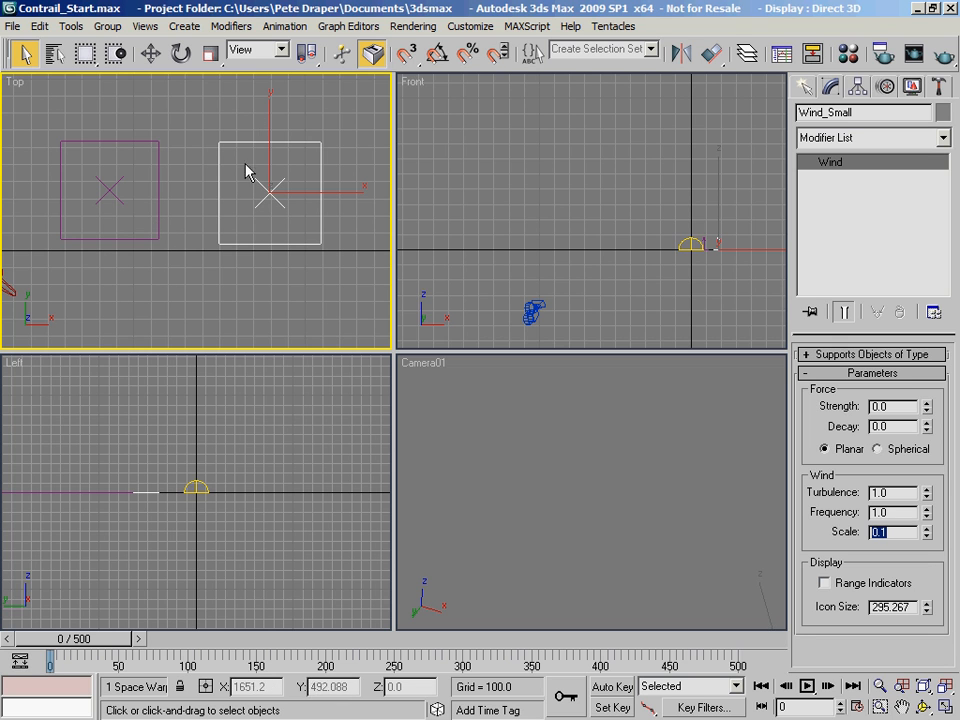
Draw a Drag force in the Top viewport above the two Wind icons, beside the aircraft
{"action": "left_click", "coordinate": [193, 193]}
{"action": "middle_click_drag", "start_coordinate": [137, 180], "coordinate": [214, 238]}
{"action": "scroll", "coordinate": [184, 238], "scroll_direction": "down", "scroll_amount": 3}
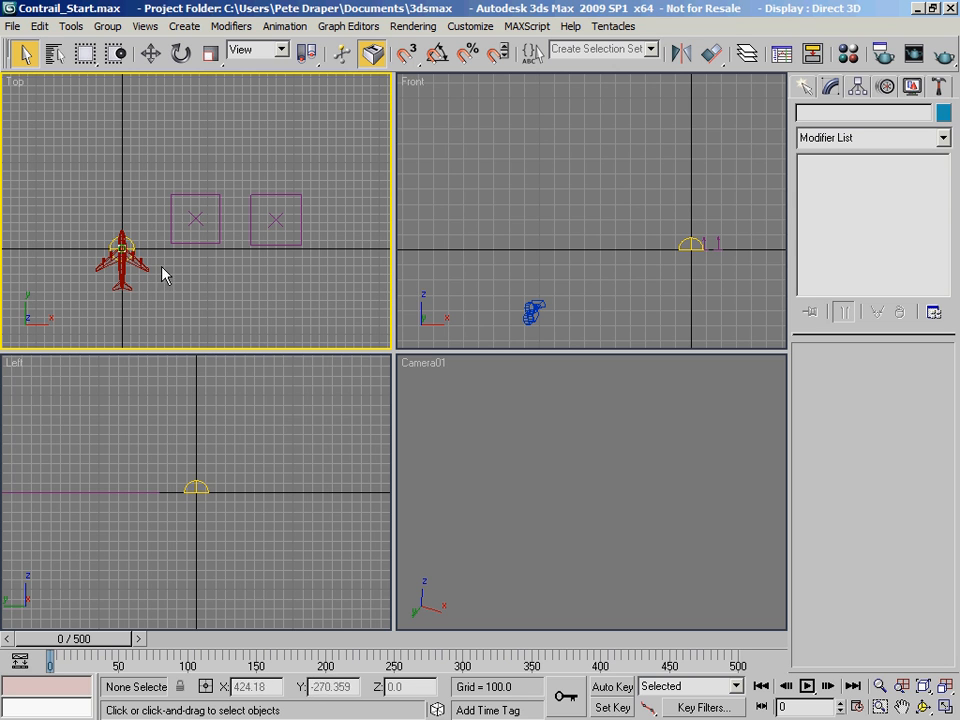
{"action": "left_click", "coordinate": [805, 88]}
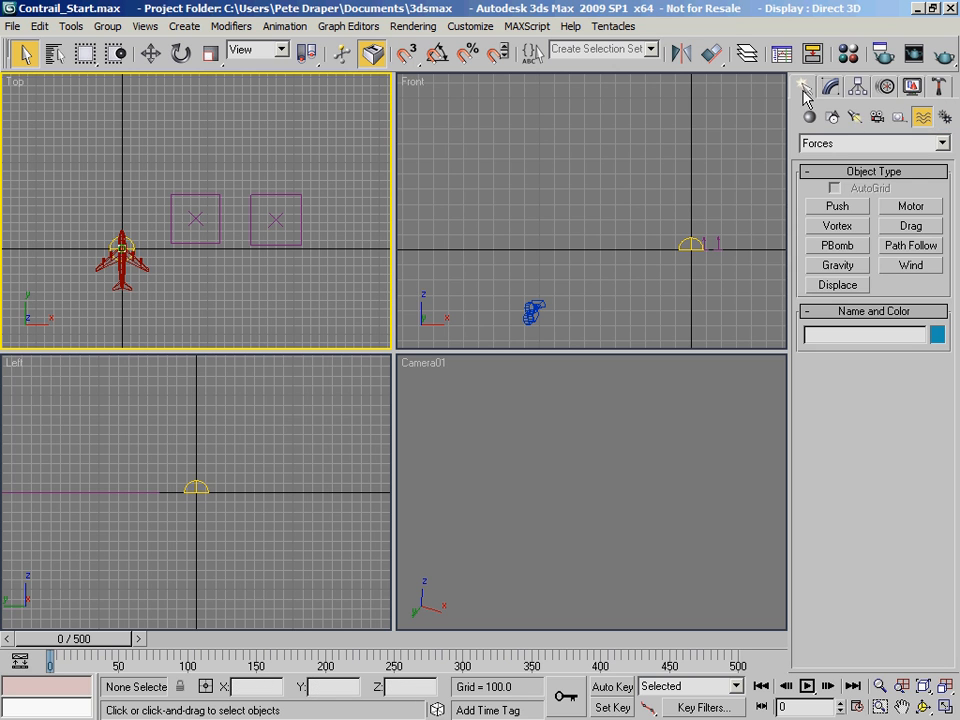
{"action": "left_click", "coordinate": [911, 225]}
{"action": "middle_click_drag", "start_coordinate": [246, 169], "coordinate": [238, 206]}
{"action": "left_click_drag", "start_coordinate": [215, 151], "coordinate": [285, 92]}
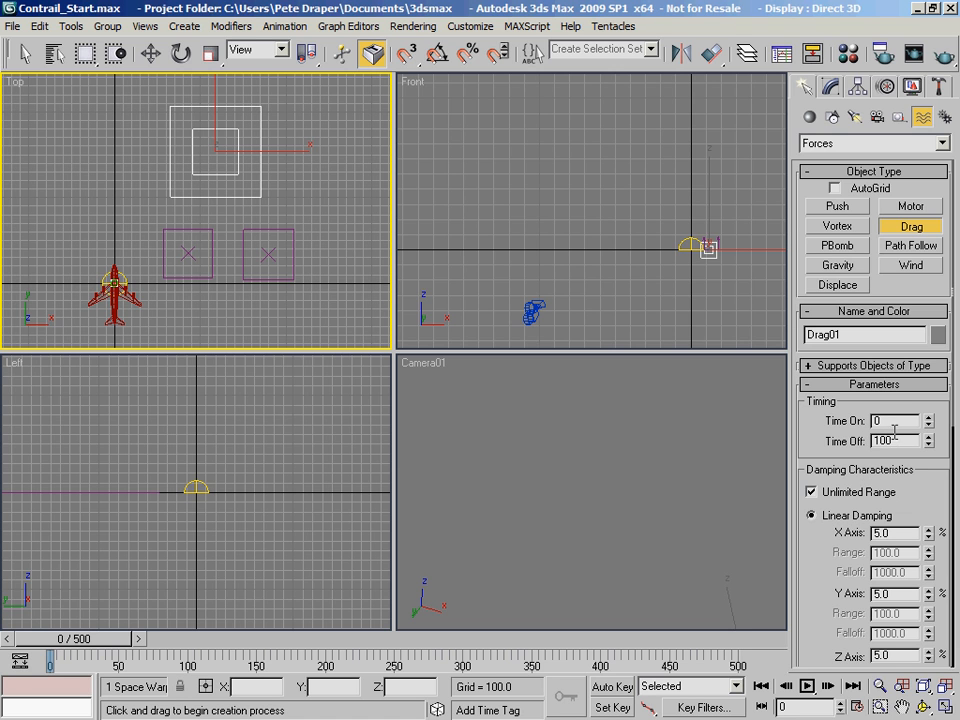
Set the new Drag force's Time Off to 1000
{"action": "left_click", "coordinate": [830, 87]}
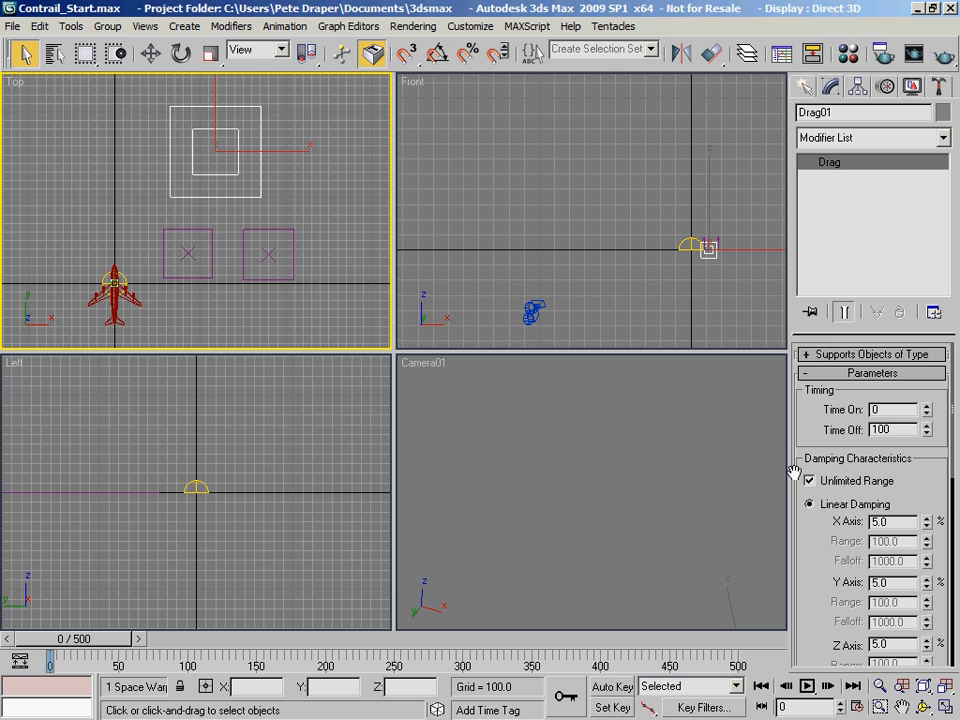
{"action": "left_click_drag", "start_coordinate": [826, 333], "coordinate": [826, 237]}
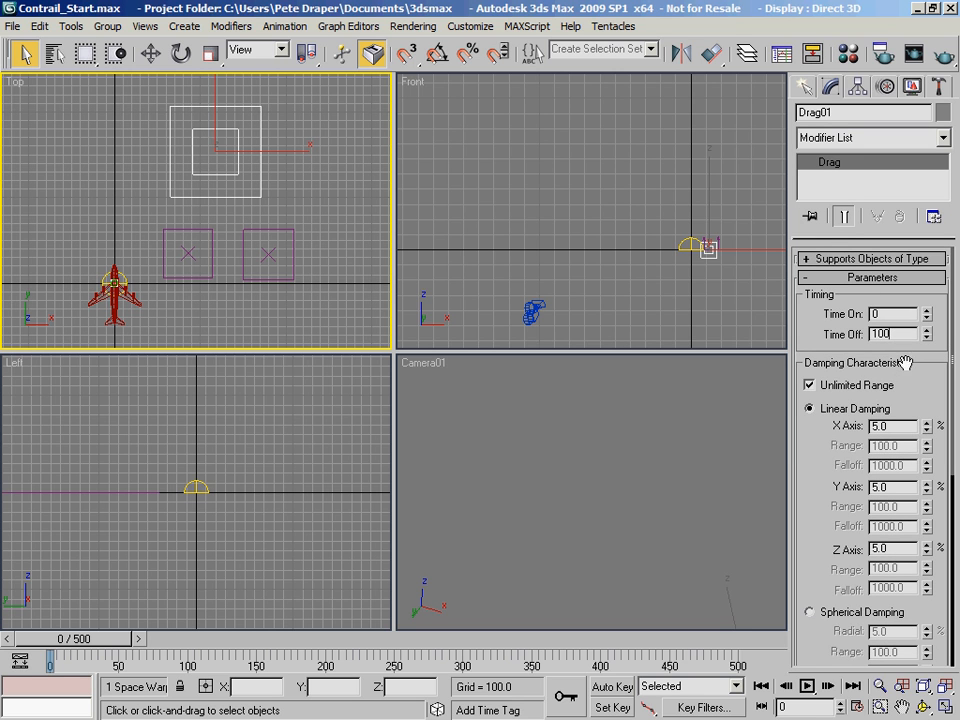
{"action": "key", "text": "Return"}
{"action": "left_click", "coordinate": [886, 335]}
{"action": "left_click_drag", "start_coordinate": [901, 335], "coordinate": [837, 344]}
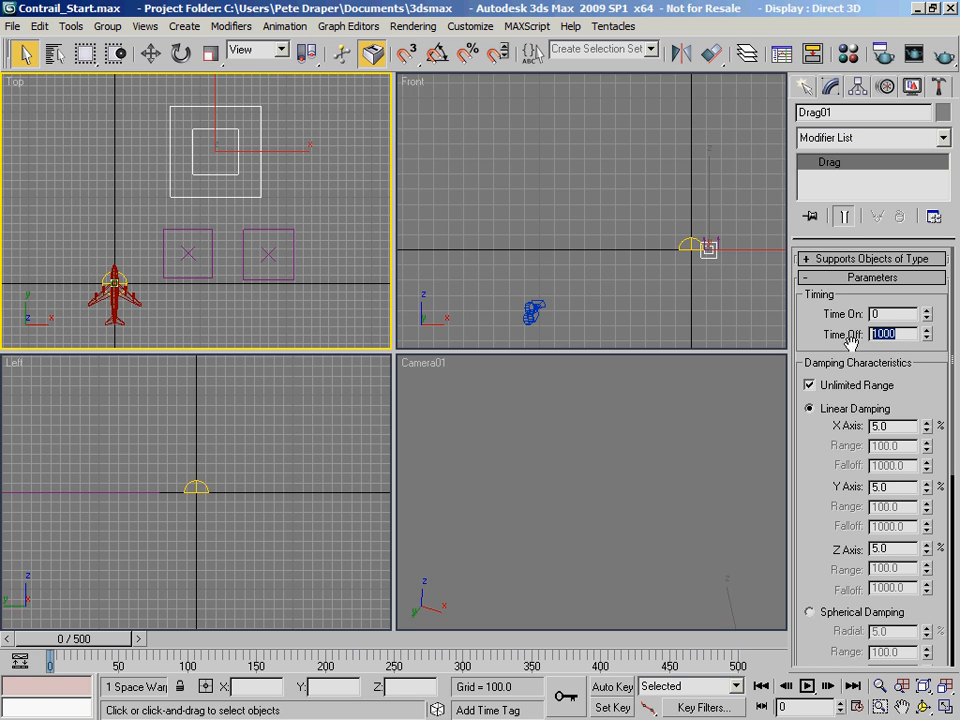
Open Particle View to show the scene's particle sources
{"action": "middle_click_drag", "start_coordinate": [261, 142], "coordinate": [263, 154]}
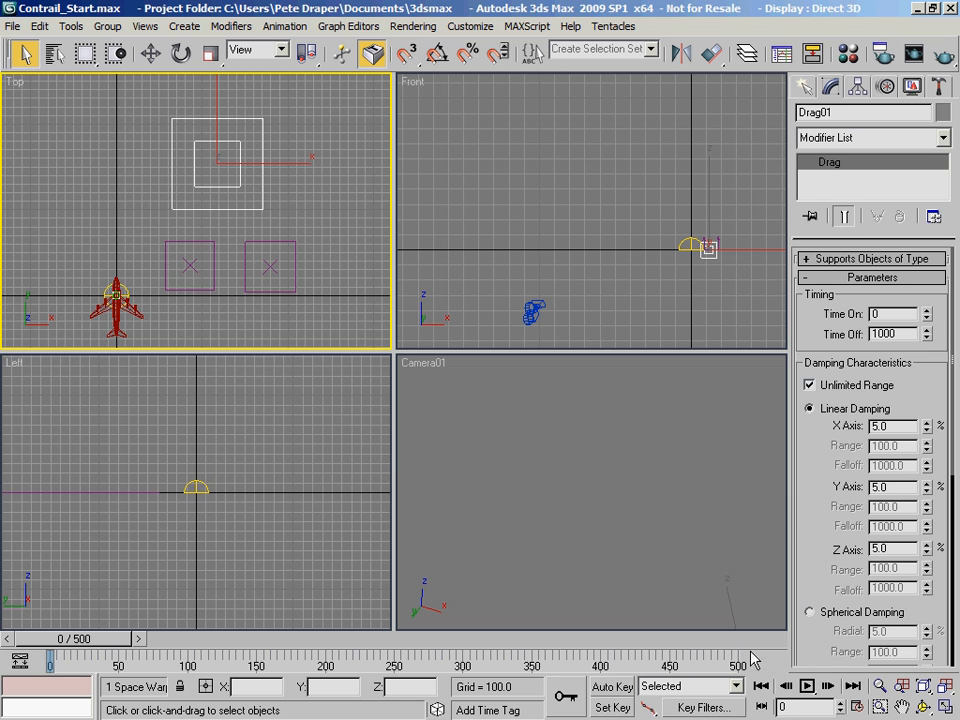
{"action": "middle_click_drag", "start_coordinate": [183, 256], "coordinate": [184, 254]}
{"action": "scroll", "coordinate": [183, 254], "scroll_direction": "down", "scroll_amount": 6}
{"action": "middle_click_drag", "start_coordinate": [223, 216], "coordinate": [229, 270]}
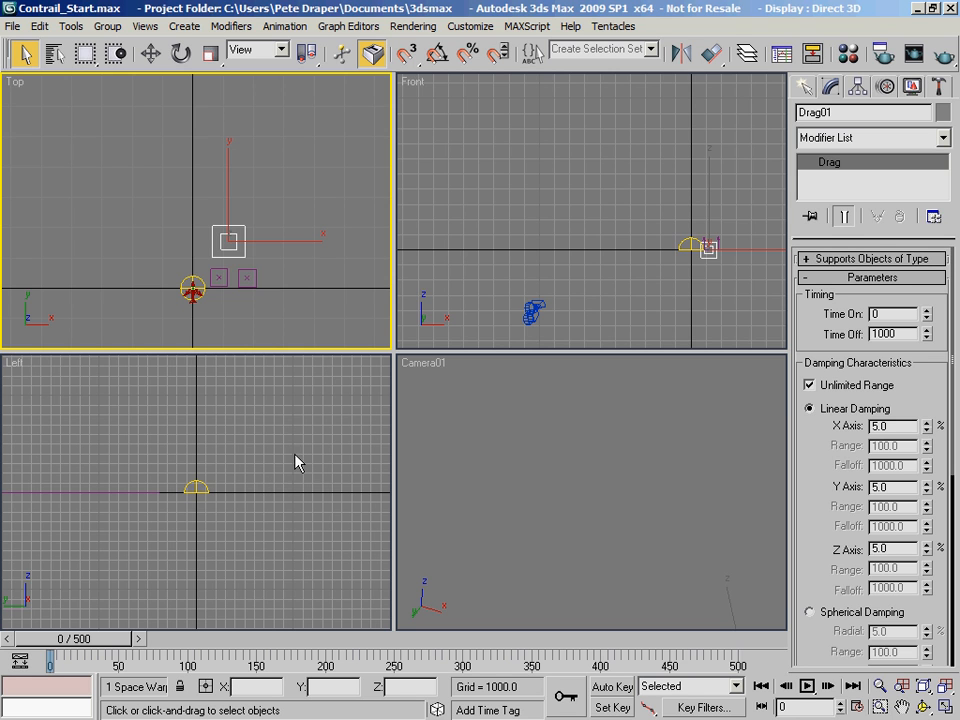
{"action": "left_click", "coordinate": [349, 26]}
{"action": "left_click", "coordinate": [390, 190]}
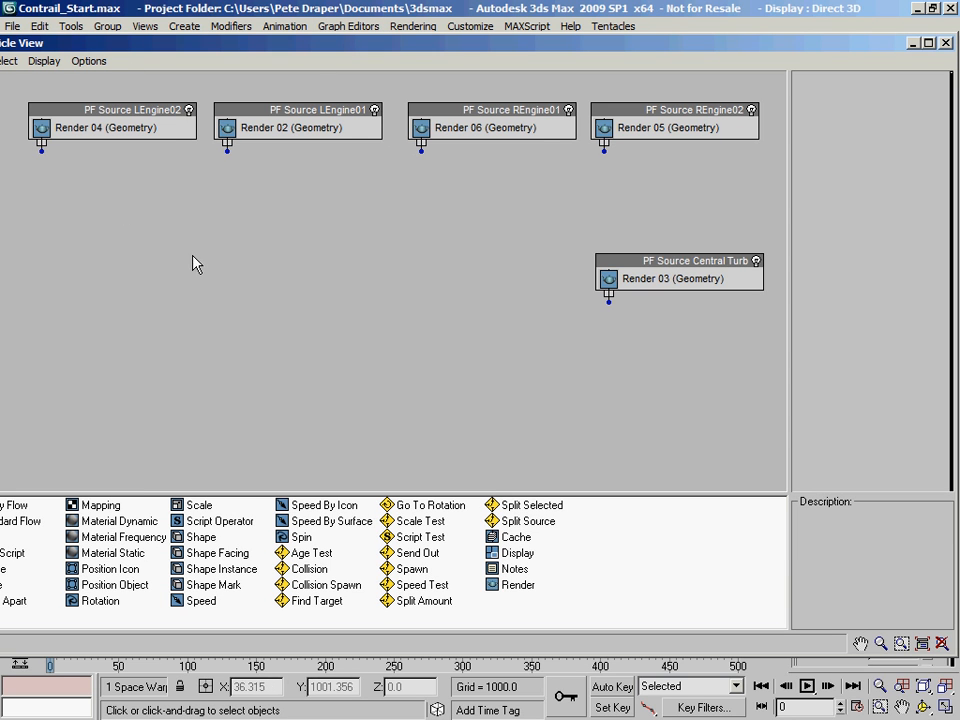
Examine the aircraft's engines in the Top viewport against the matching PF Source events in Particle View
{"action": "left_click_drag", "start_coordinate": [206, 45], "coordinate": [189, 502]}
{"action": "middle_click_drag", "start_coordinate": [168, 277], "coordinate": [187, 193]}
{"action": "scroll", "coordinate": [190, 195], "scroll_direction": "up", "scroll_amount": 5}
{"action": "middle_click_drag", "start_coordinate": [300, 203], "coordinate": [269, 247]}
{"action": "scroll", "coordinate": [173, 209], "scroll_direction": "up", "scroll_amount": 4}
{"action": "left_click_drag", "start_coordinate": [283, 503], "coordinate": [331, 364]}
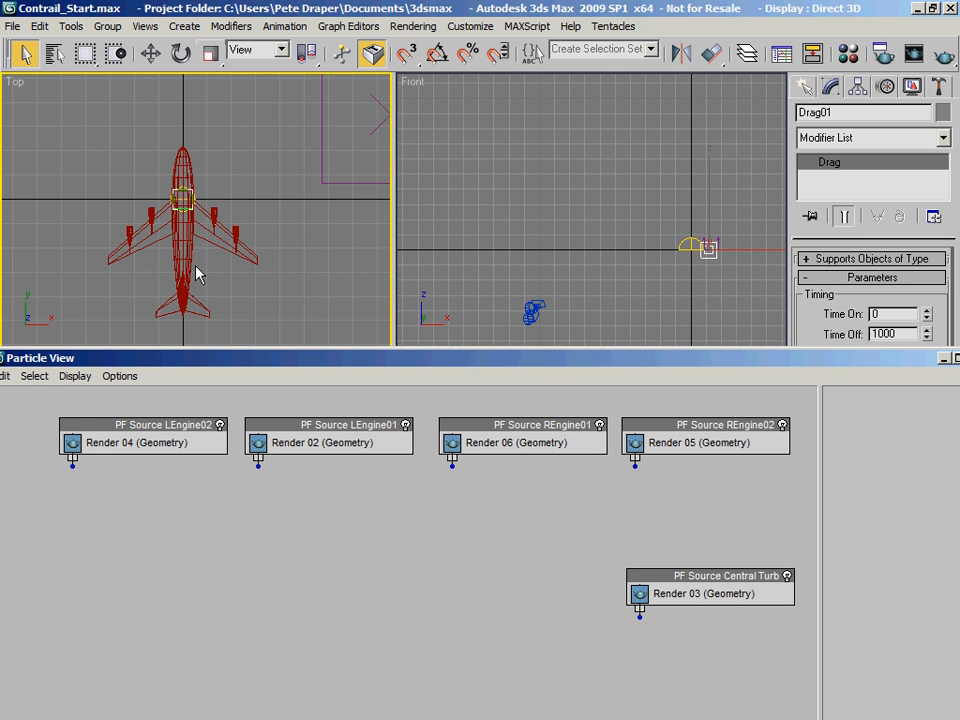
{"action": "middle_click_drag", "start_coordinate": [223, 294], "coordinate": [229, 267]}
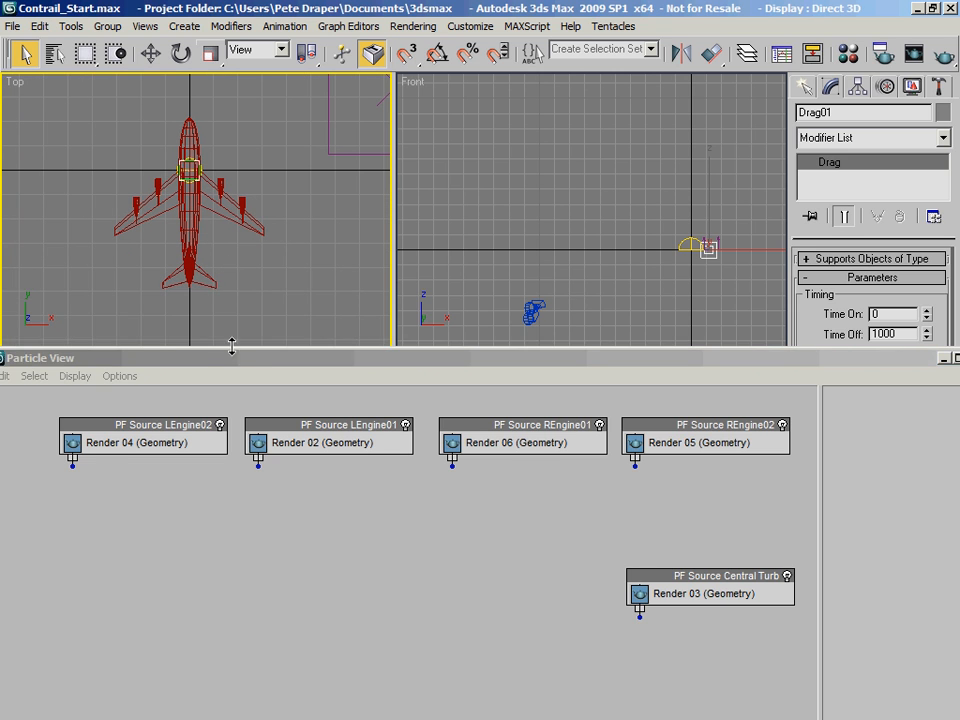
{"action": "mouse_move", "coordinate": [231, 360]}
{"action": "left_mouse_down"}
{"action": "mouse_move", "coordinate": [223, 392]}
{"action": "mouse_move", "coordinate": [224, 383]}
{"action": "left_mouse_up"}
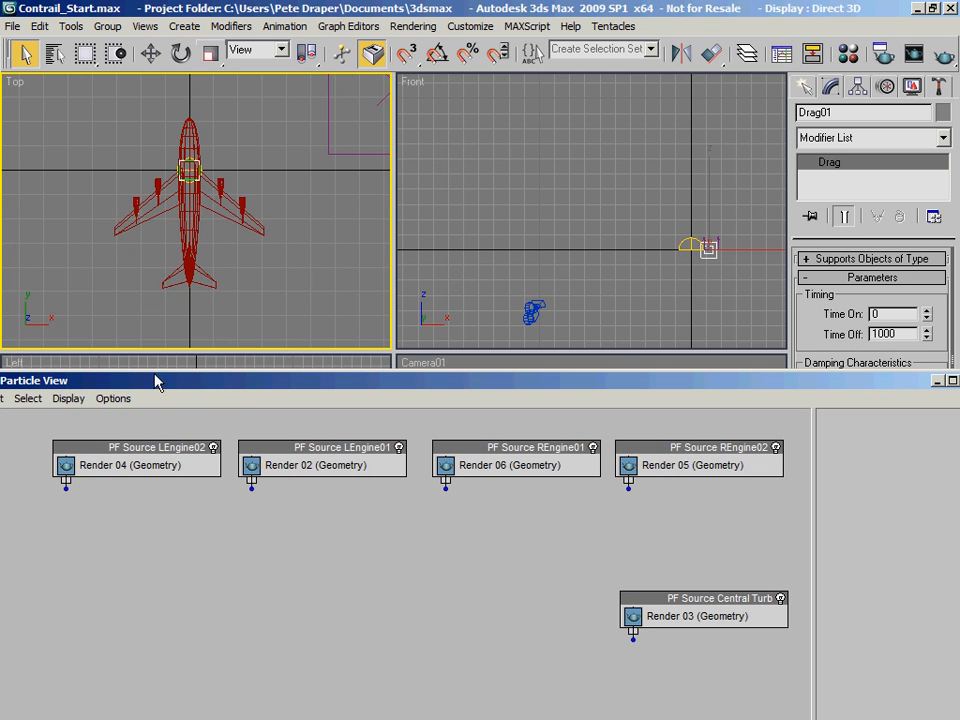
{"action": "left_click_drag", "start_coordinate": [228, 390], "coordinate": [231, 58]}
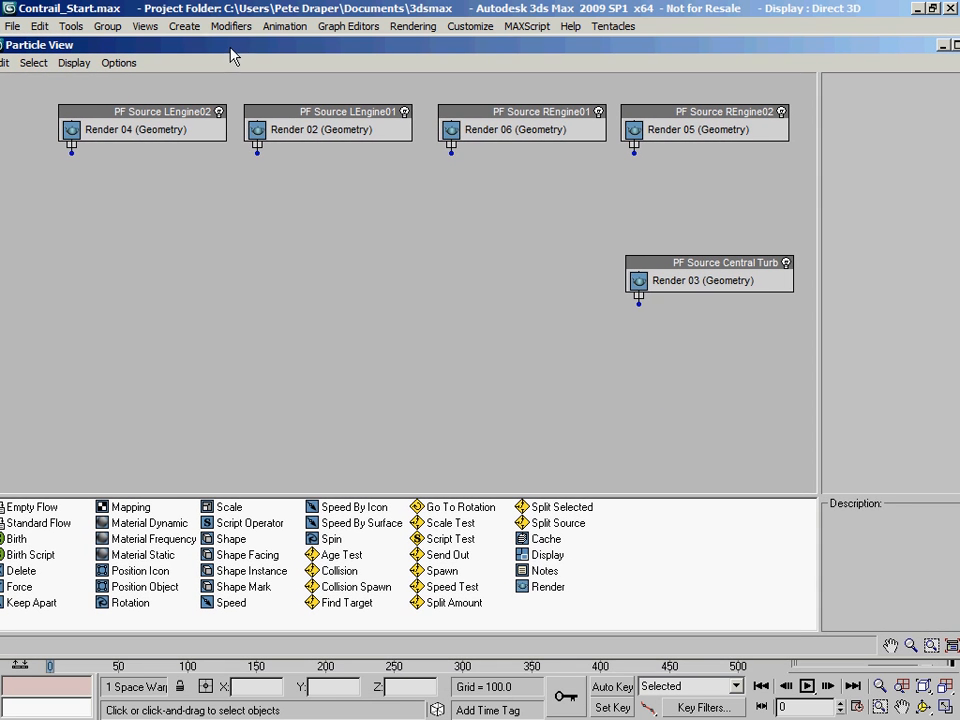
Maximize Particle View and set PF Source LEngine02's viewport Quantity Multiplier to 10%
{"action": "left_click", "coordinate": [160, 118]}
{"action": "scroll", "coordinate": [855, 400], "scroll_direction": "up", "scroll_amount": 5}
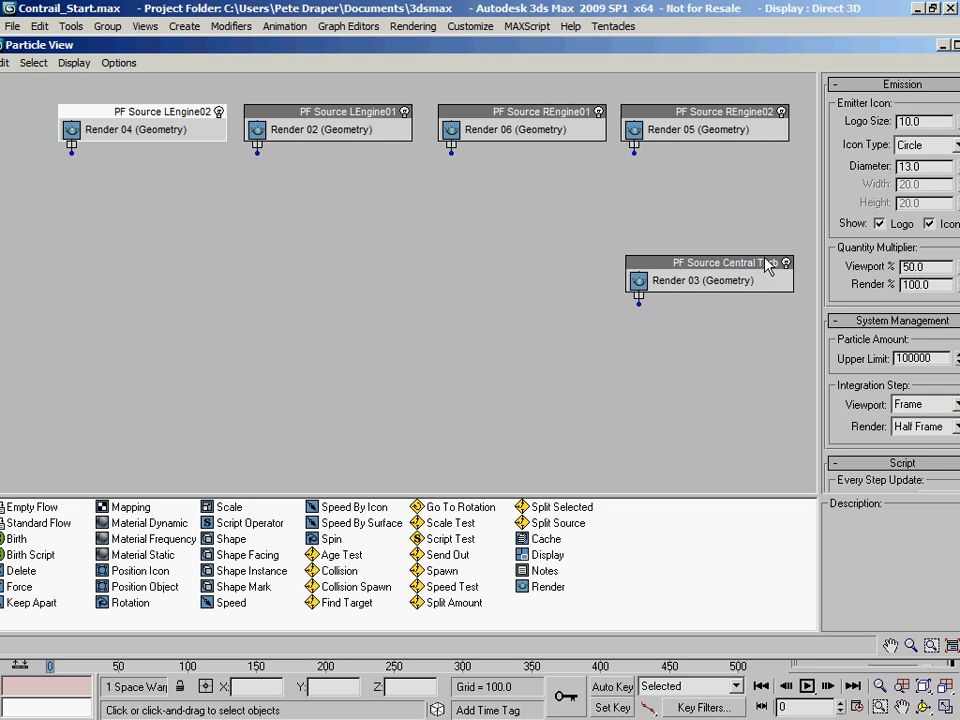
{"action": "left_click_drag", "start_coordinate": [319, 45], "coordinate": [330, 47]}
{"action": "double_click", "coordinate": [320, 50]}
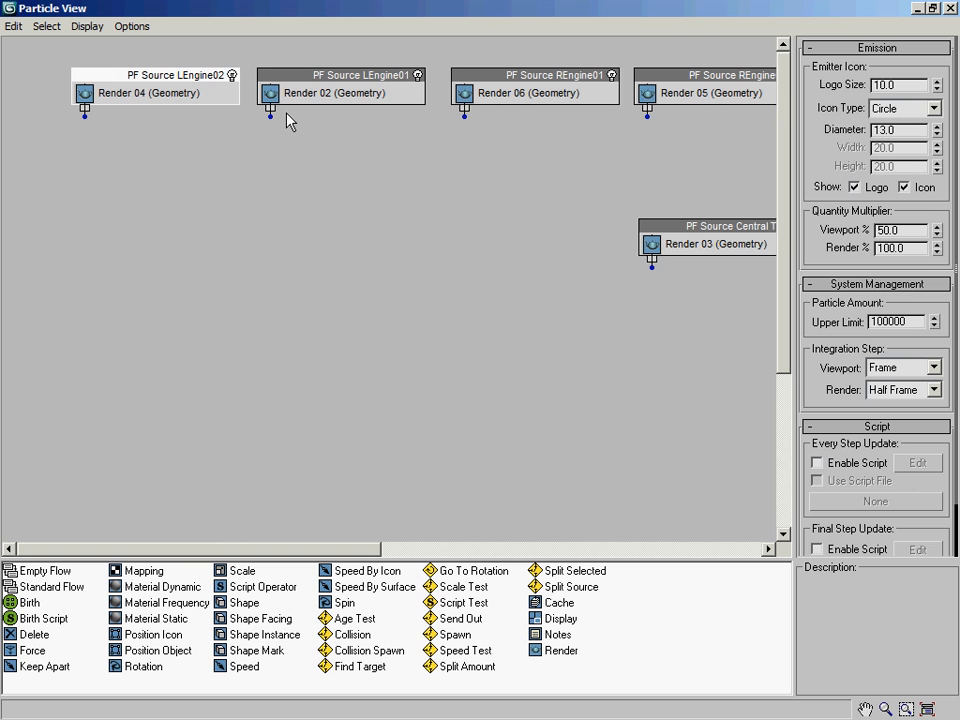
{"action": "middle_click_drag", "start_coordinate": [264, 151], "coordinate": [246, 189]}
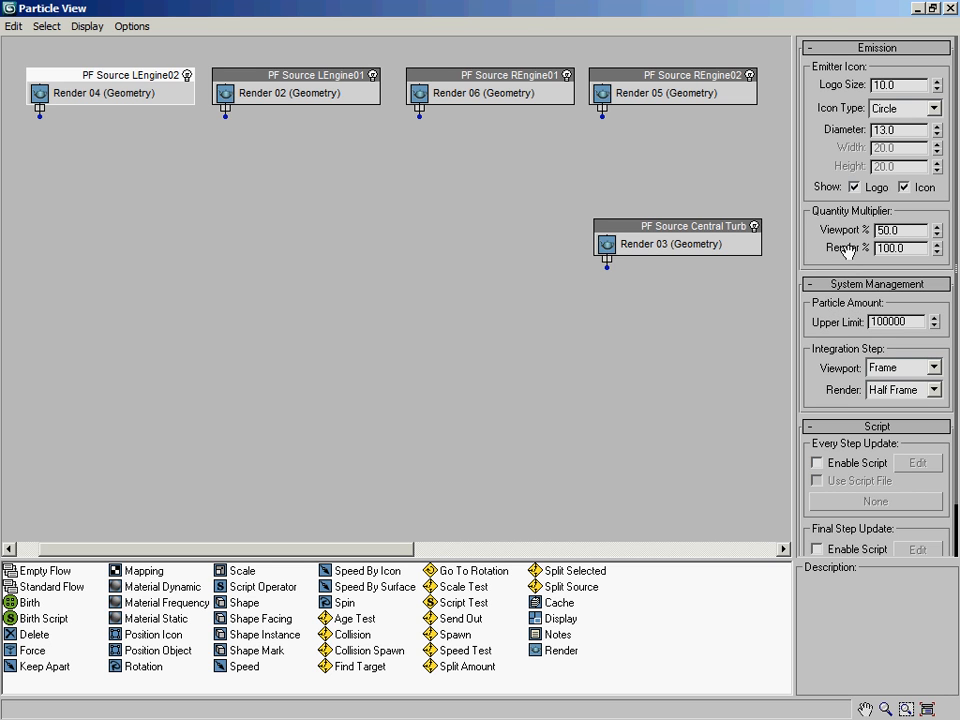
{"action": "double_click", "coordinate": [912, 230]}
{"action": "type", "text": "10"}
{"action": "key", "text": "Return"}
Set the viewport Quantity Multiplier to 10% for PF Source LEngine01, REngine01 and REngine02
{"action": "double_click", "coordinate": [890, 177]}
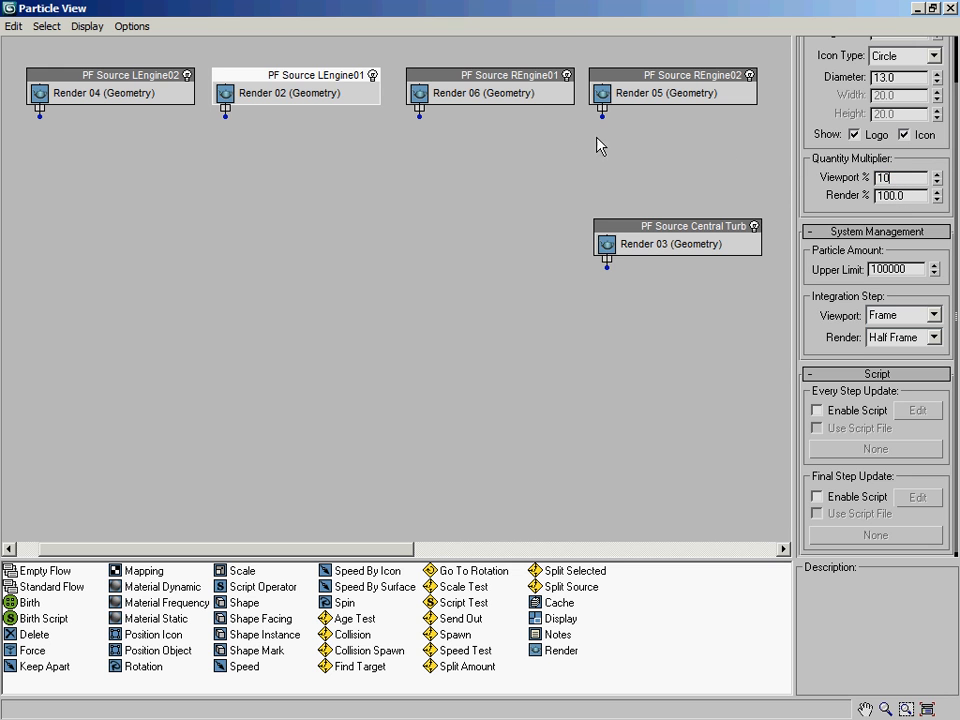
{"action": "left_click", "coordinate": [520, 76]}
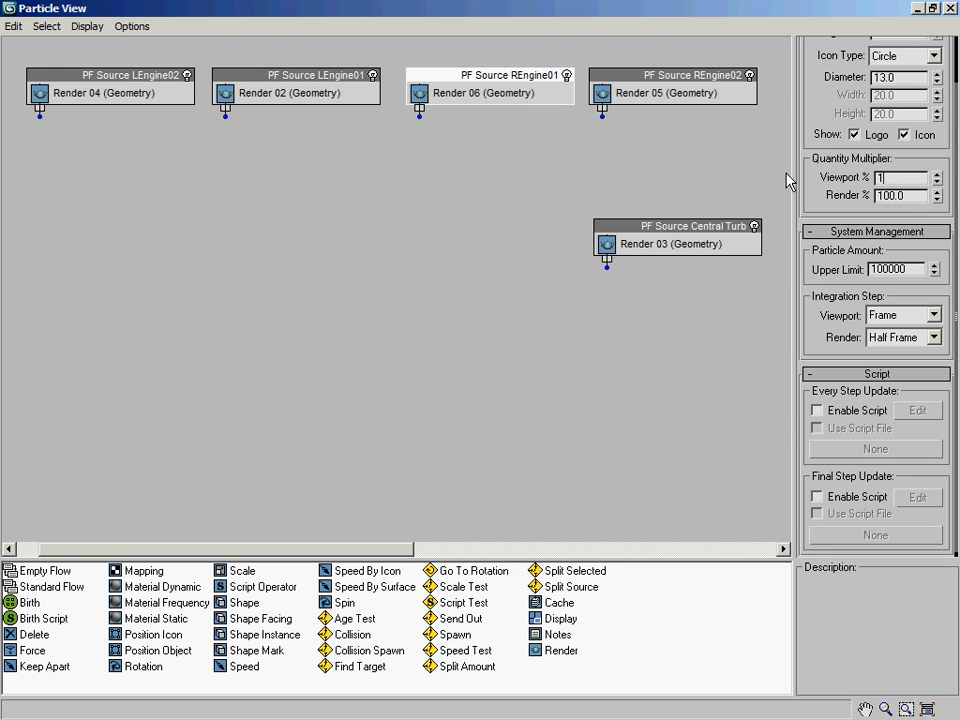
{"action": "left_click", "coordinate": [677, 90]}
{"action": "double_click", "coordinate": [890, 177]}
{"action": "type", "text": "10"}
Set the render Quantity Multiplier to 200% for PF Source LEngine02 and LEngine01
{"action": "left_click", "coordinate": [147, 76]}
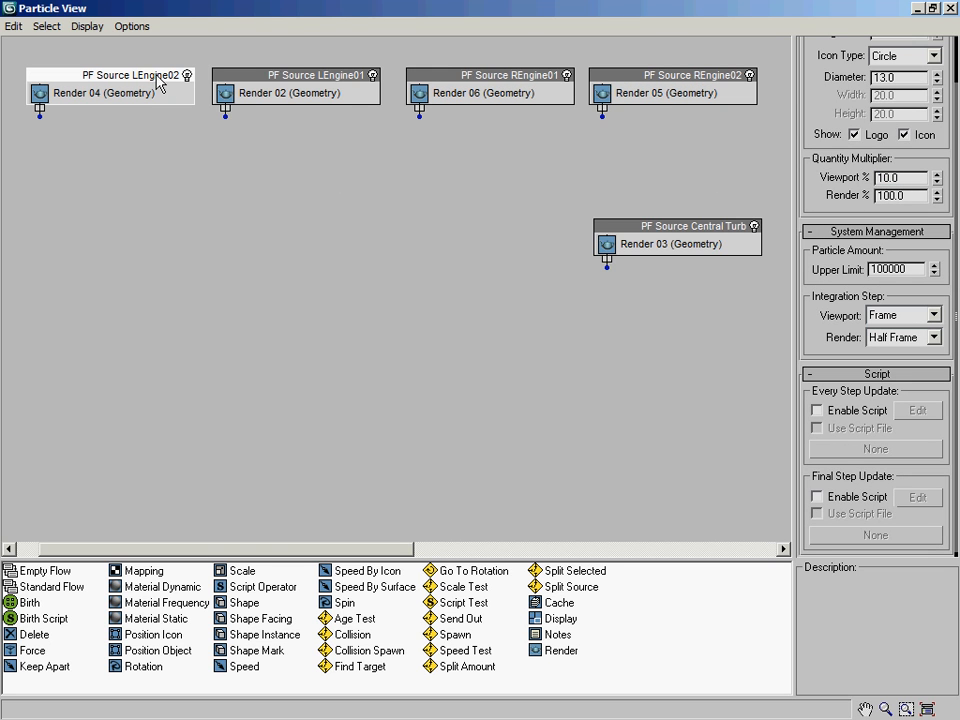
{"action": "left_click", "coordinate": [882, 195]}
{"action": "key", "text": "BackSpace"}
{"action": "type", "text": "2"}
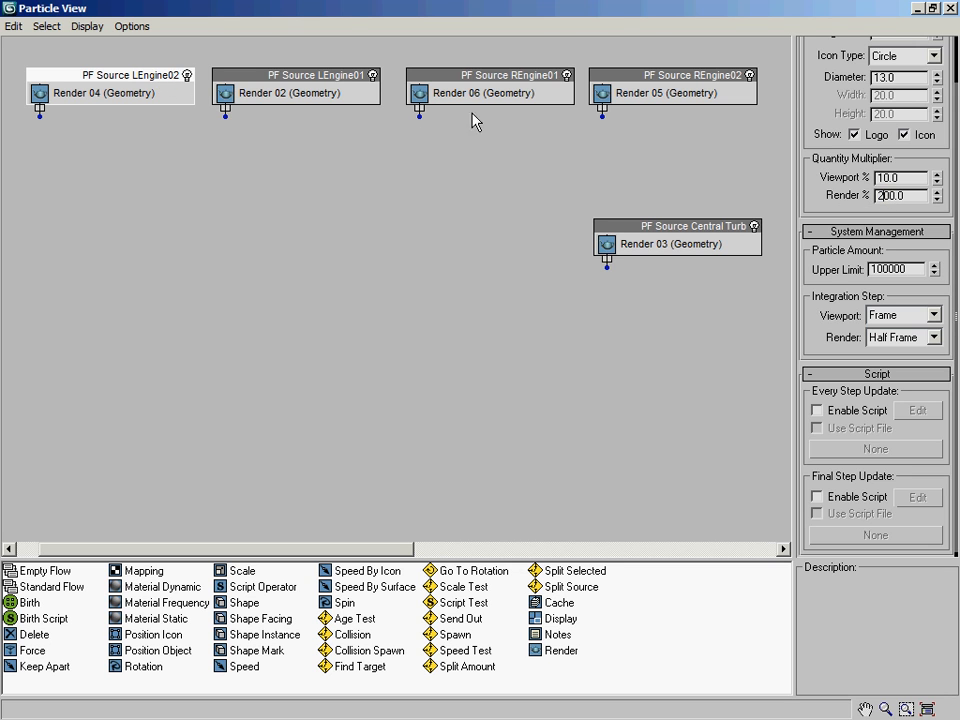
{"action": "left_click", "coordinate": [318, 74]}
{"action": "left_click", "coordinate": [880, 195]}
{"action": "key", "text": "BackSpace"}
{"action": "type", "text": "2"}
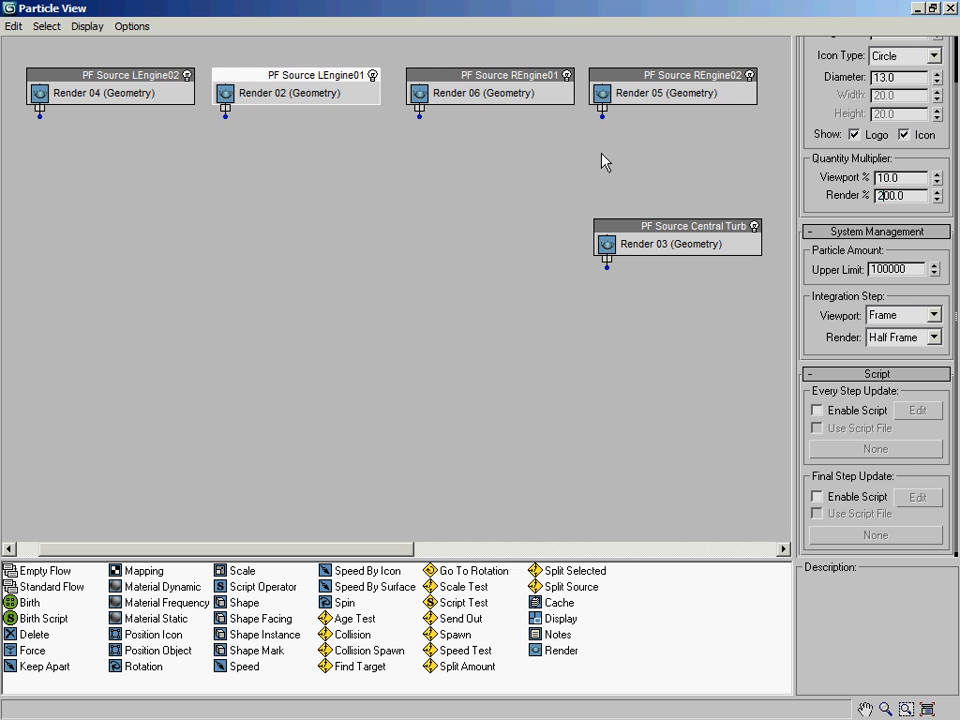
Set the render Quantity Multiplier to 200% for PF Source REngine01 and REngine02
{"action": "left_click", "coordinate": [493, 79]}
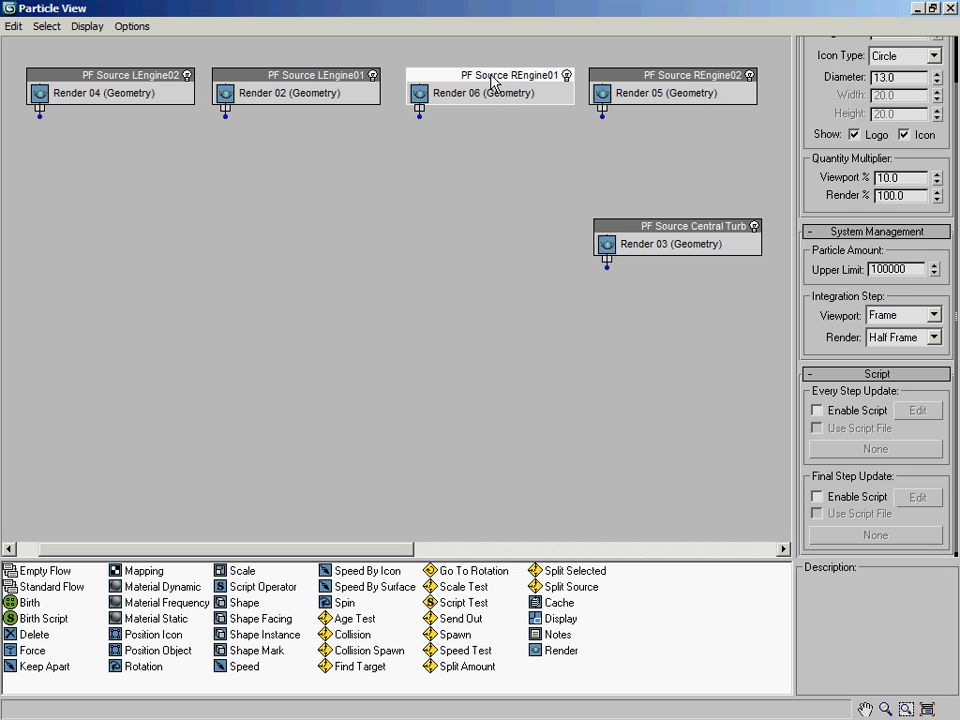
{"action": "left_click", "coordinate": [879, 195]}
{"action": "key", "text": "BackSpace"}
{"action": "type", "text": "2"}
{"action": "left_click", "coordinate": [650, 80]}
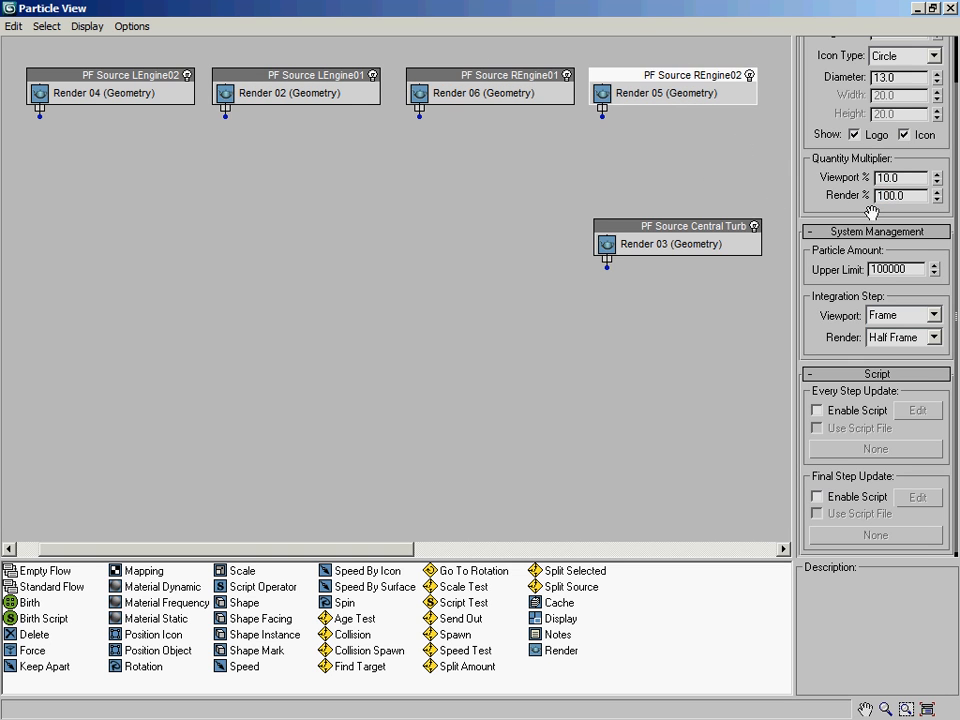
{"action": "left_click", "coordinate": [880, 195]}
{"action": "key", "text": "BackSpace"}
{"action": "type", "text": "2"}
Try a render Quantity Multiplier of 10000% on PF Source REngine02, and set it back to 200%
{"action": "left_click_drag", "start_coordinate": [911, 195], "coordinate": [866, 204]}
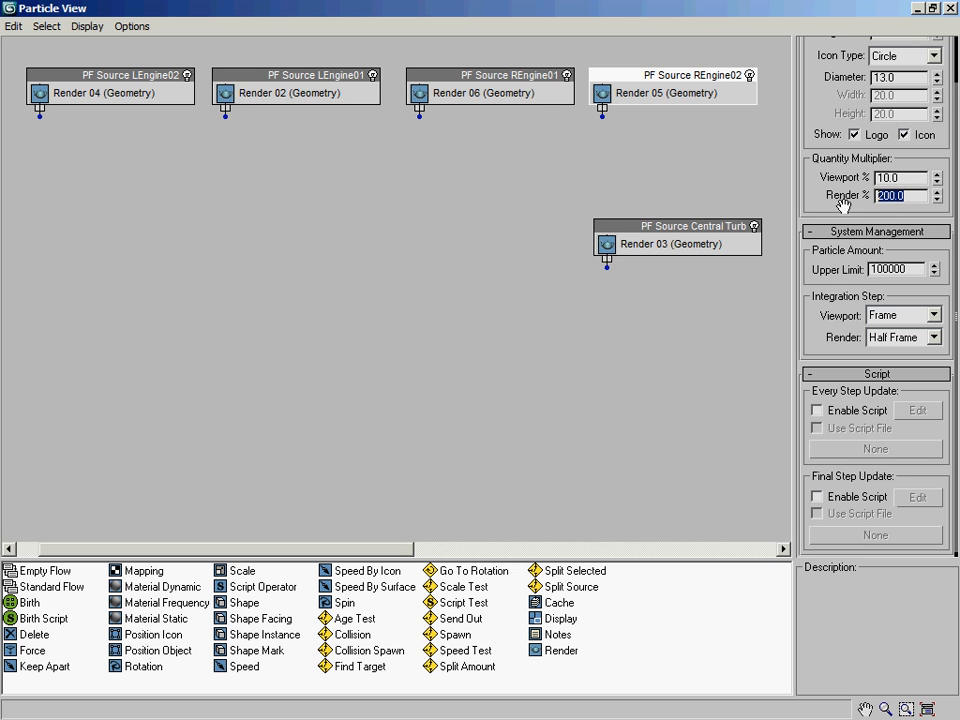
{"action": "type", "text": "10000"}
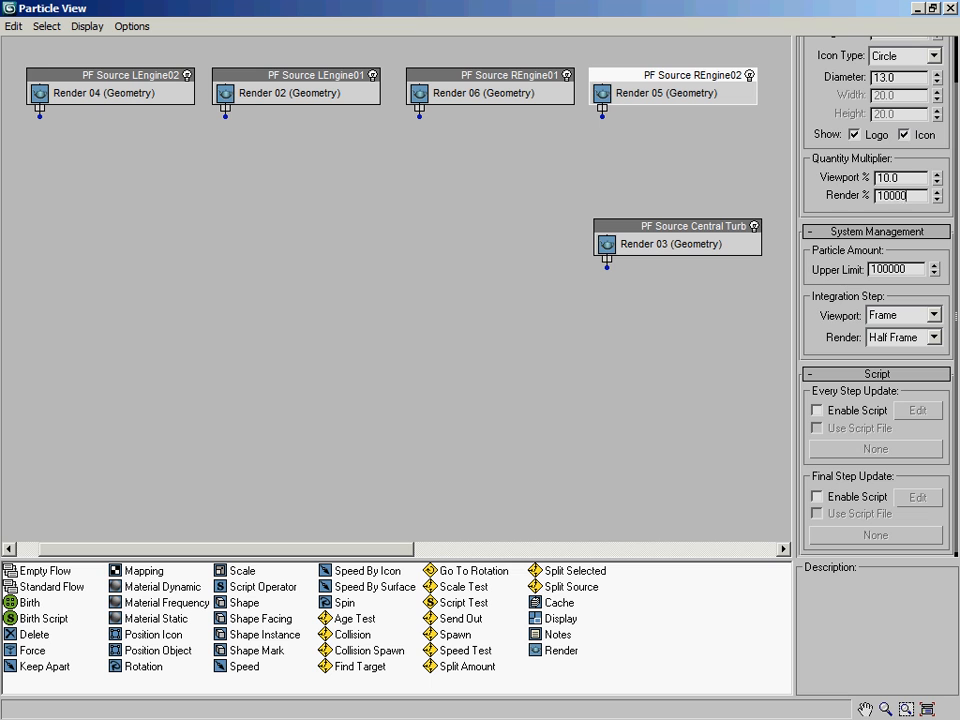
{"action": "key", "text": "Return"}
{"action": "type", "text": "200"}
{"action": "key", "text": "Return"}
Review the other engine sources and set PF Source Central Turb's viewport Quantity Multiplier to 100%
{"action": "left_click", "coordinate": [513, 75]}
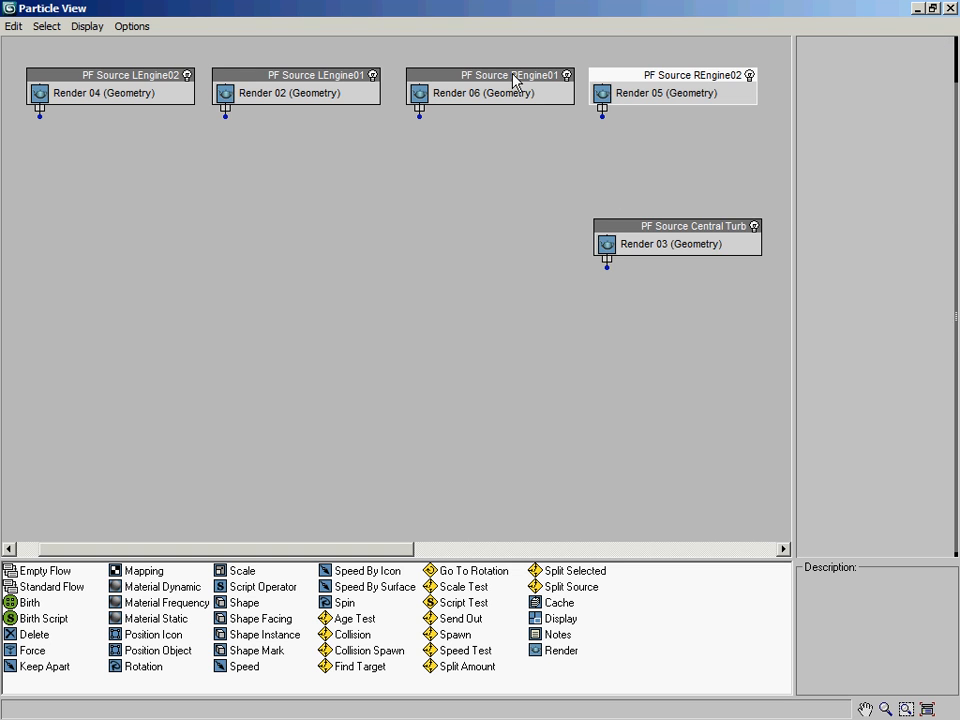
{"action": "left_click", "coordinate": [292, 76]}
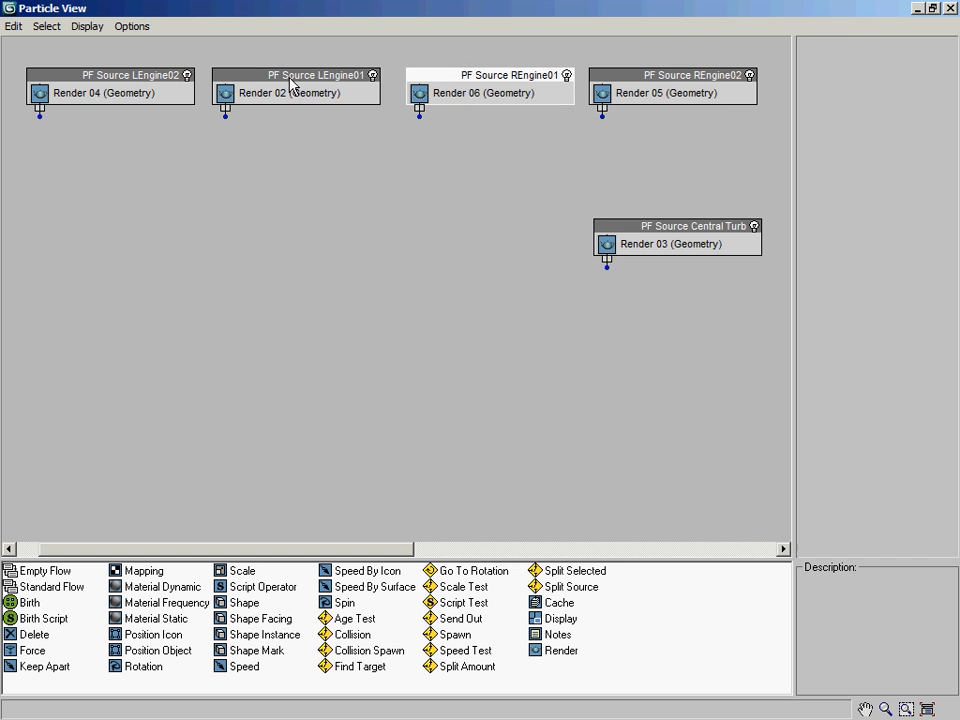
{"action": "left_click", "coordinate": [127, 80]}
{"action": "left_click", "coordinate": [632, 227]}
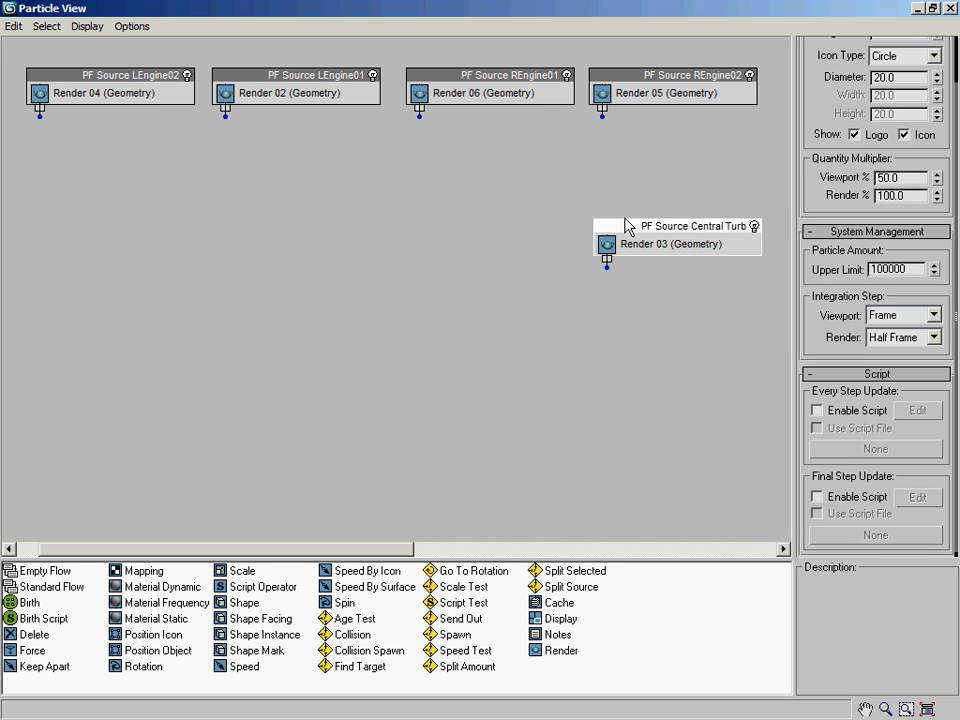
{"action": "left_click_drag", "start_coordinate": [910, 179], "coordinate": [810, 178]}
{"action": "type", "text": "100"}
{"action": "key", "text": "Return"}
Change the Particle Amount Upper Limit of PF Source LEngine02
{"action": "left_click", "coordinate": [97, 77]}
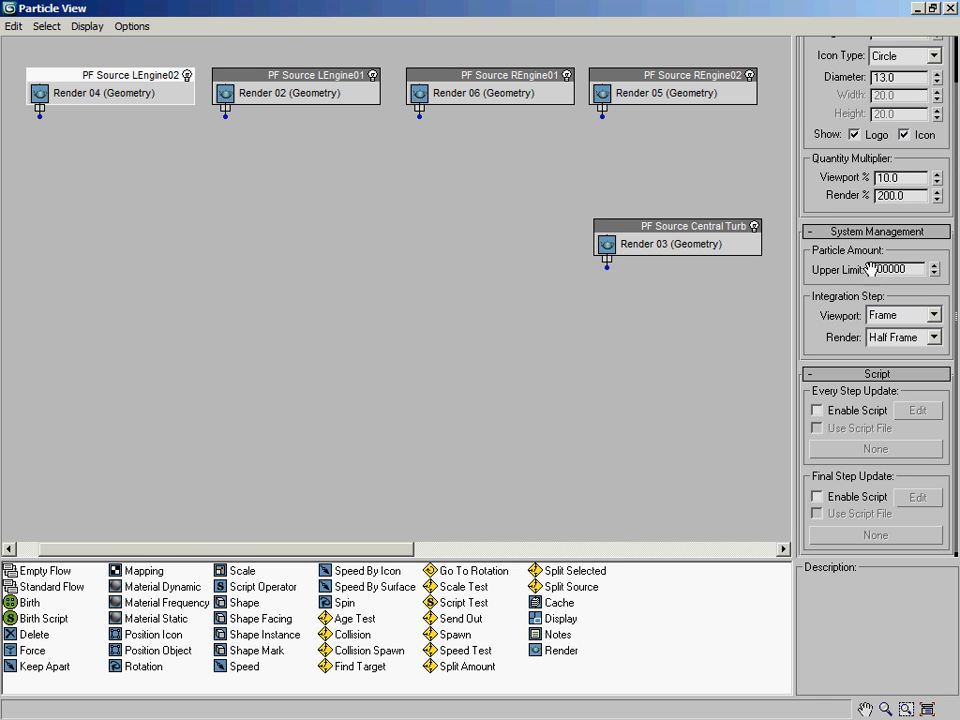
{"action": "double_click", "coordinate": [418, 8]}
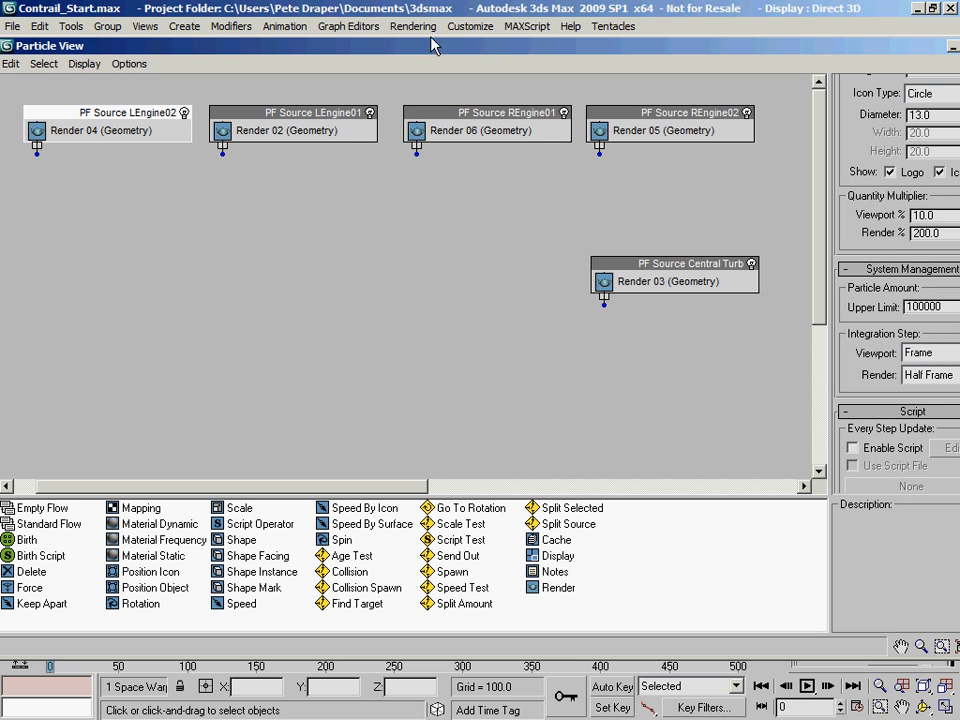
{"action": "double_click", "coordinate": [648, 46]}
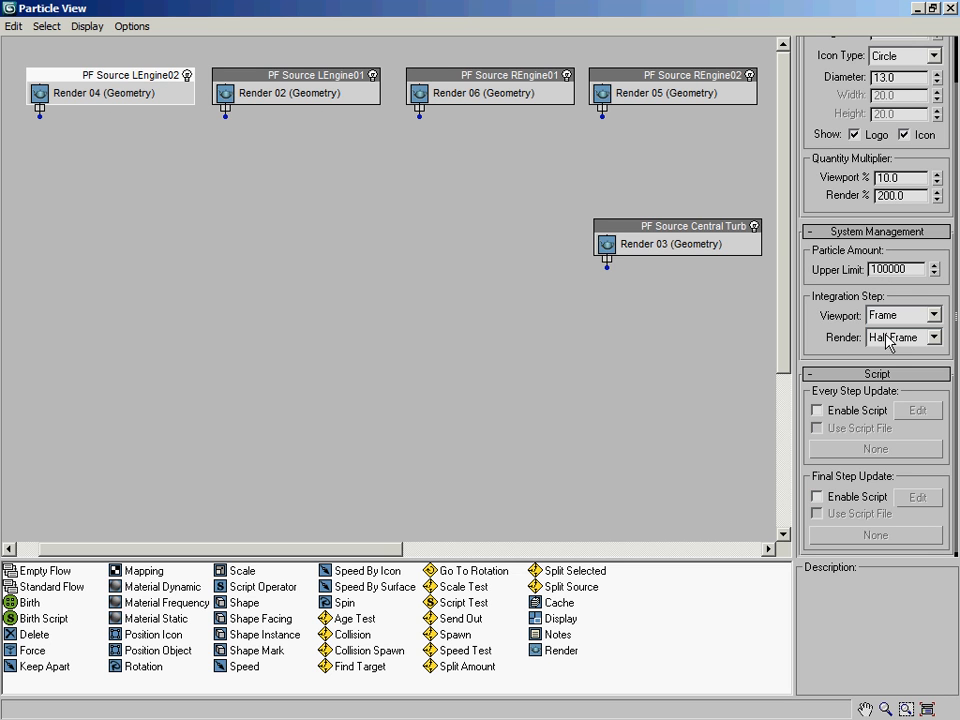
{"action": "left_click", "coordinate": [915, 270]}
{"action": "type", "text": "0000"}
{"action": "key", "text": "Return"}
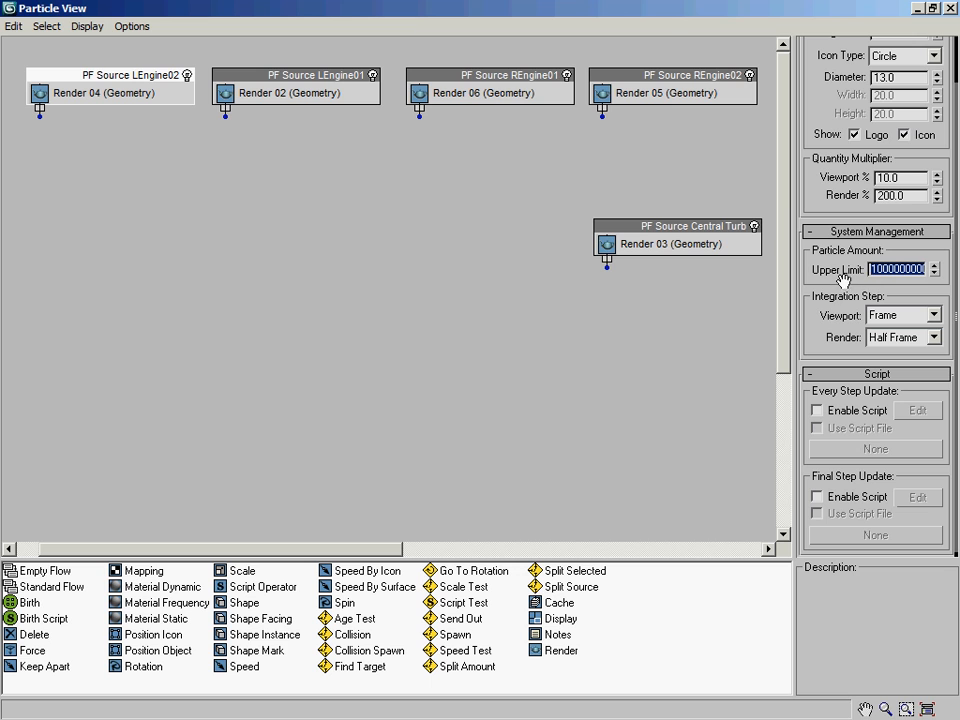
{"action": "type", "text": "5000"}
{"action": "key", "text": "Return"}
Set the Particle Amount Upper Limit to 50000000 for PF Source LEngine01, REngine01 and REngine02
{"action": "left_click", "coordinate": [307, 92]}
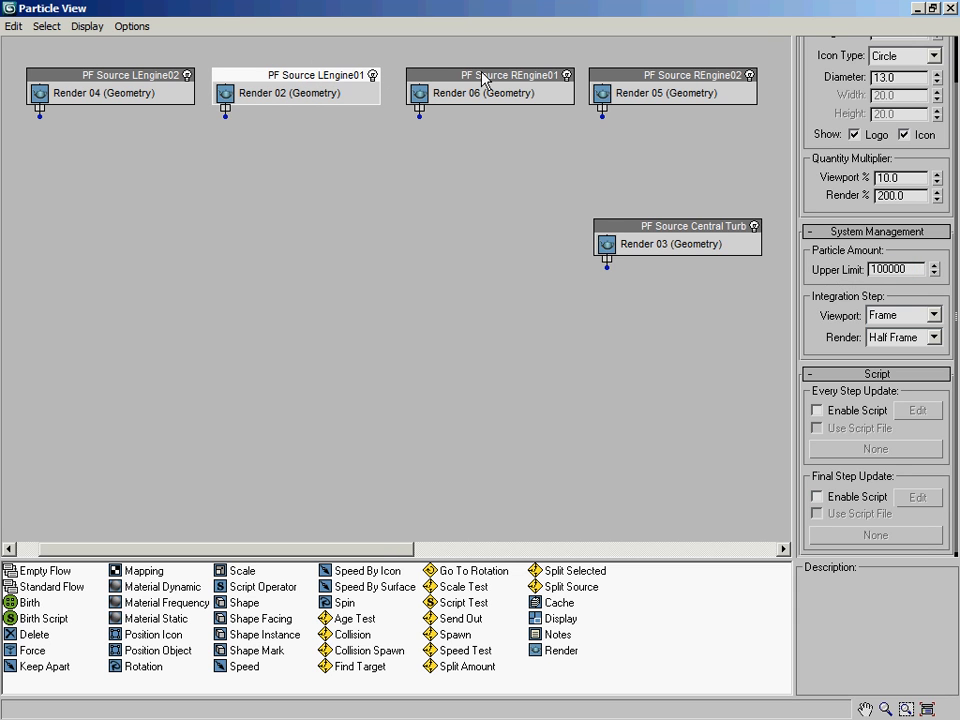
{"action": "double_click", "coordinate": [870, 269]}
{"action": "type", "text": "50"}
{"action": "key", "text": "Return"}
{"action": "left_click", "coordinate": [484, 76]}
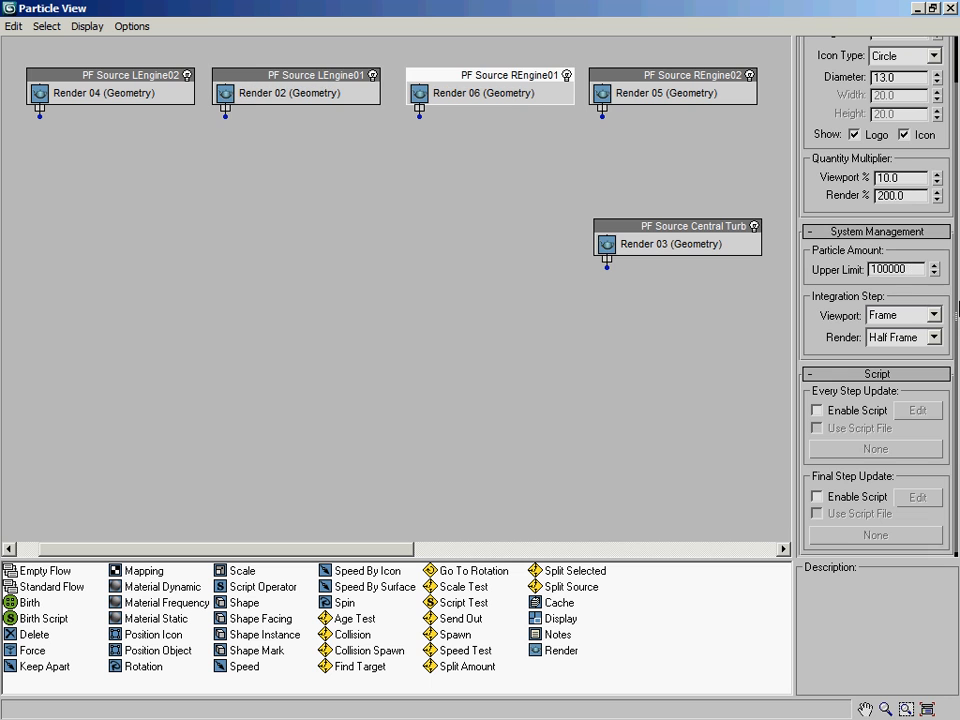
{"action": "type", "text": "5"}
{"action": "key", "text": "Return"}
{"action": "left_click", "coordinate": [692, 73]}
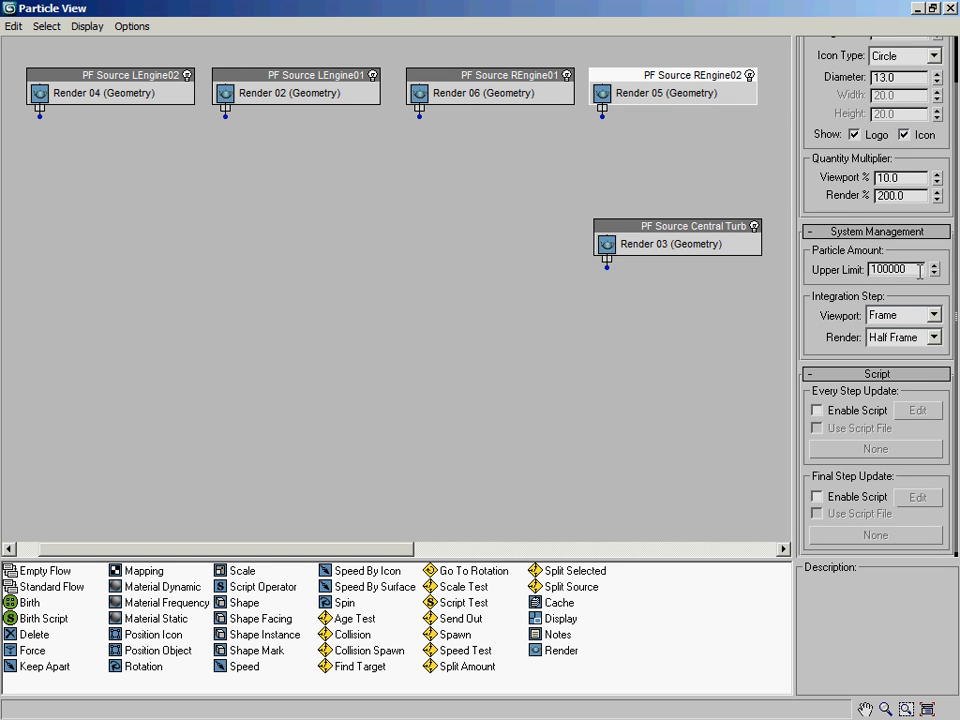
{"action": "type", "text": "500000"}
{"action": "key", "text": "Return"}
{"action": "left_click", "coordinate": [688, 226]}
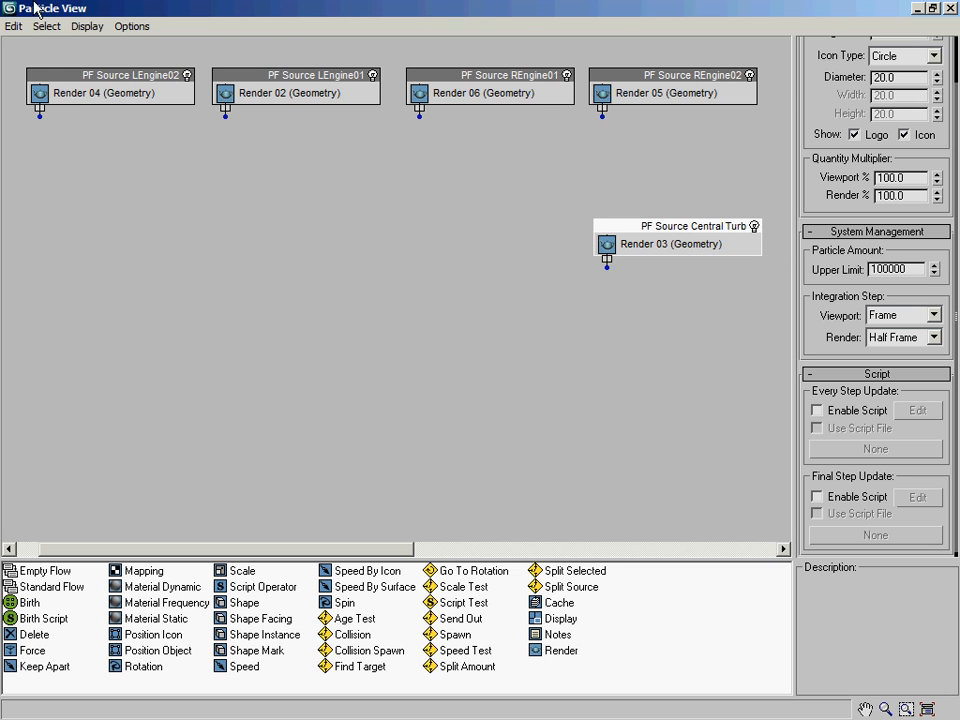
Set the render Integration Step to Frame for PF Source LEngine02 and LEngine01
{"action": "left_click", "coordinate": [76, 72]}
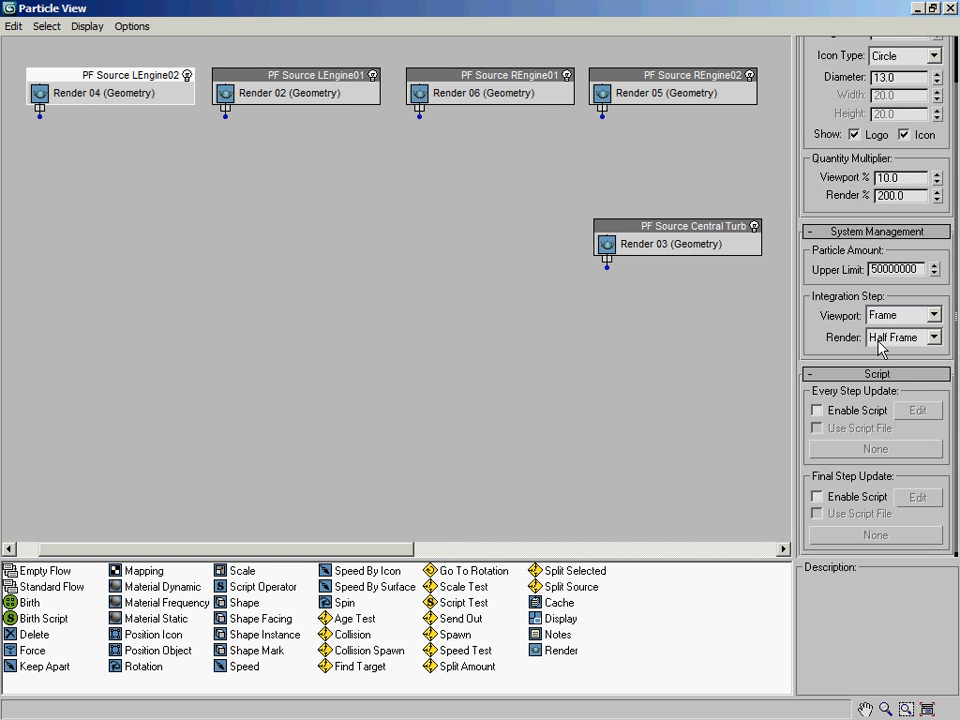
{"action": "left_click", "coordinate": [880, 338]}
{"action": "left_click", "coordinate": [880, 351]}
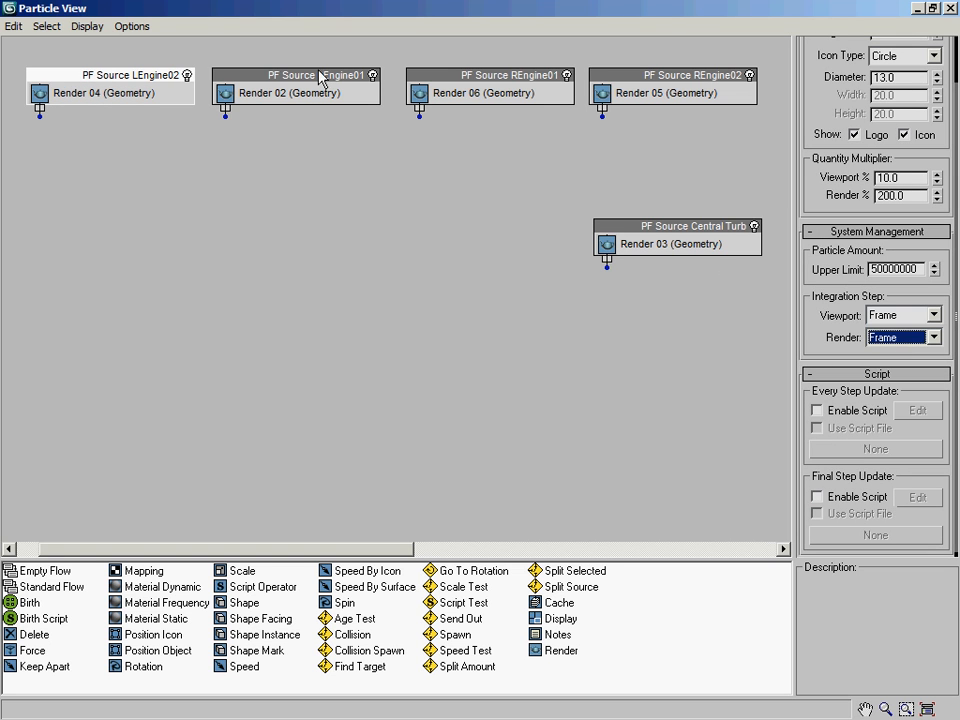
{"action": "left_click", "coordinate": [320, 78]}
{"action": "left_click", "coordinate": [895, 337]}
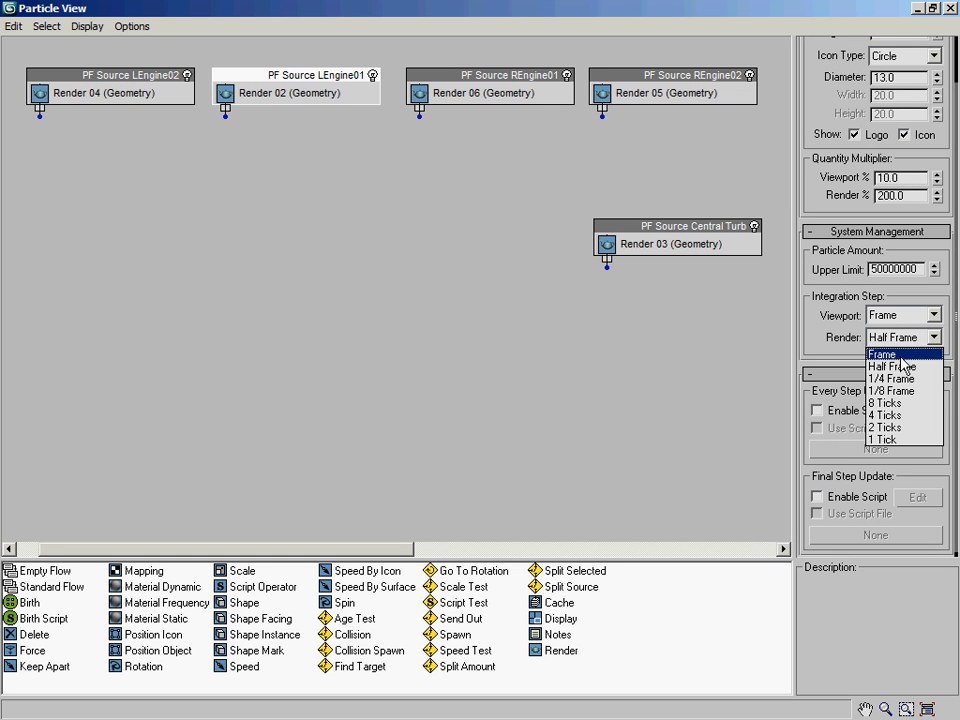
{"action": "left_click", "coordinate": [900, 358]}
Set the render Integration Step to Frame for PF Source REngine01 and REngine02
{"action": "left_click", "coordinate": [535, 78]}
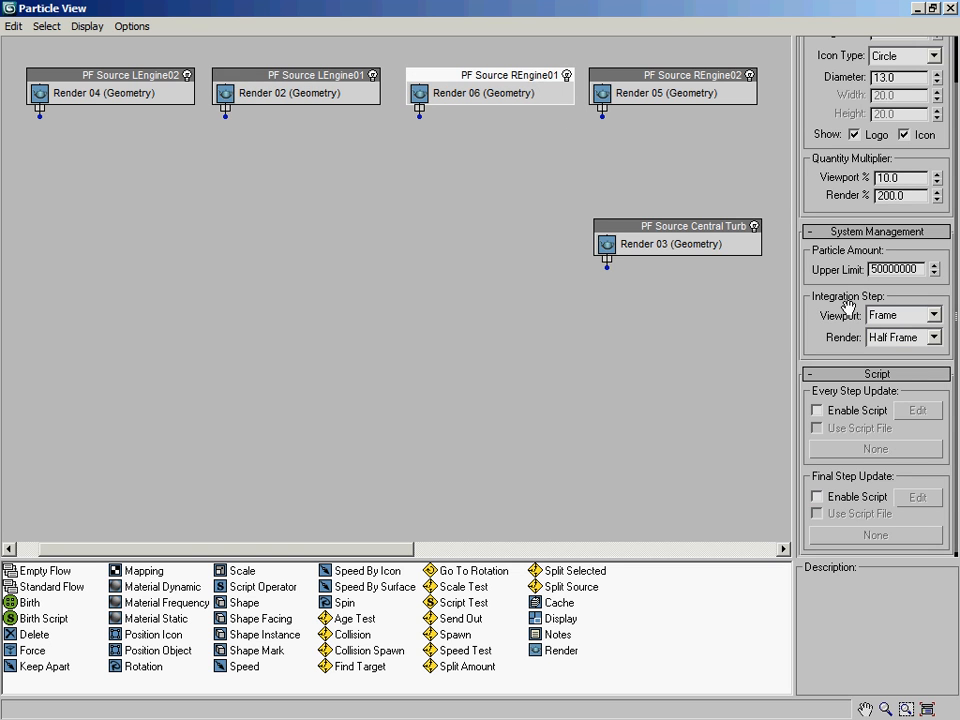
{"action": "left_click", "coordinate": [900, 337]}
{"action": "left_click", "coordinate": [885, 351]}
{"action": "left_click", "coordinate": [681, 80]}
{"action": "left_click", "coordinate": [905, 340]}
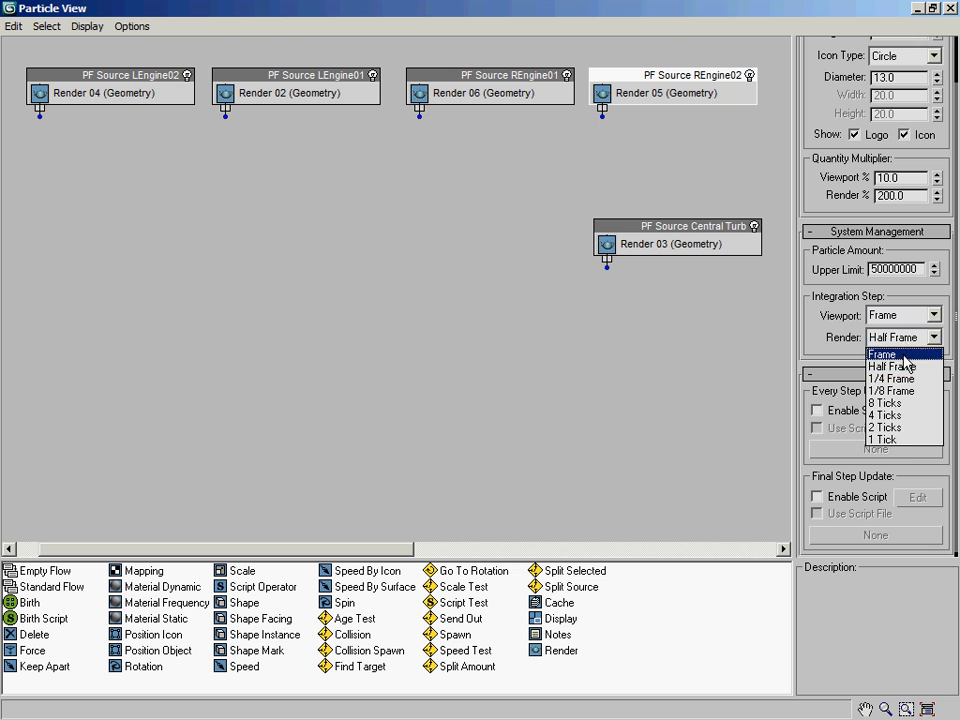
{"action": "left_click", "coordinate": [904, 356]}
Set the render Integration Step to Frame for PF Source Central Turb
{"action": "left_click", "coordinate": [611, 229]}
{"action": "left_click", "coordinate": [900, 337]}
{"action": "left_click", "coordinate": [885, 350]}
{"action": "left_click_drag", "start_coordinate": [836, 288], "coordinate": [846, 400]}
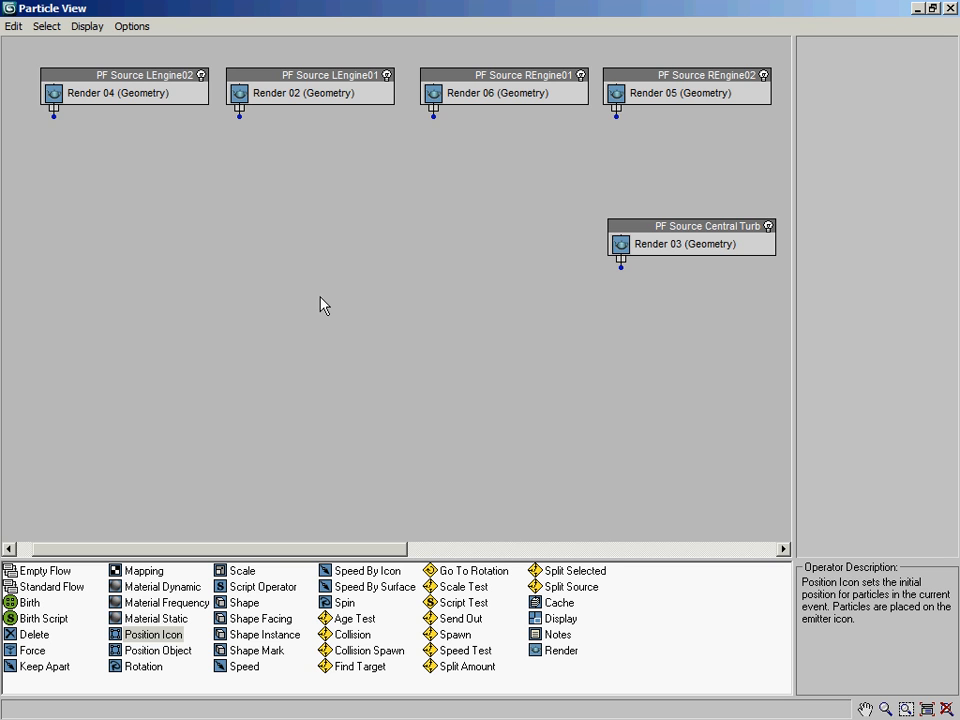
Create a new event from a Birth operator below the engine sources and wire all four engine PF Sources to it
{"action": "left_click_drag", "start_coordinate": [28, 602], "coordinate": [110, 209]}
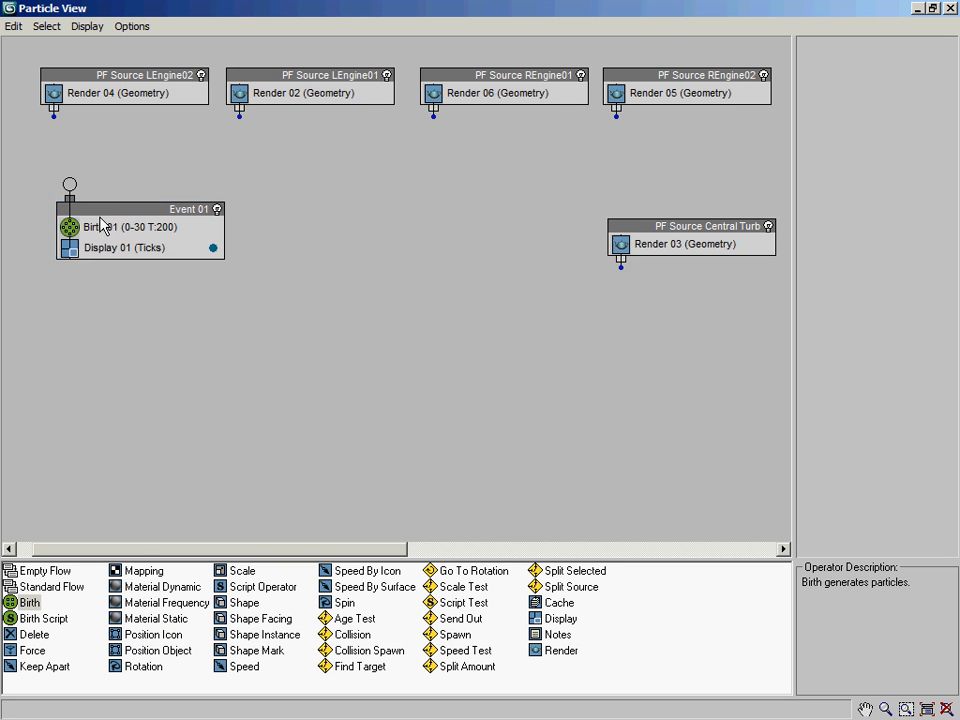
{"action": "left_click_drag", "start_coordinate": [54, 116], "coordinate": [240, 117]}
{"action": "left_click_drag", "start_coordinate": [69, 184], "coordinate": [433, 116]}
{"action": "left_click_drag", "start_coordinate": [69, 184], "coordinate": [616, 117]}
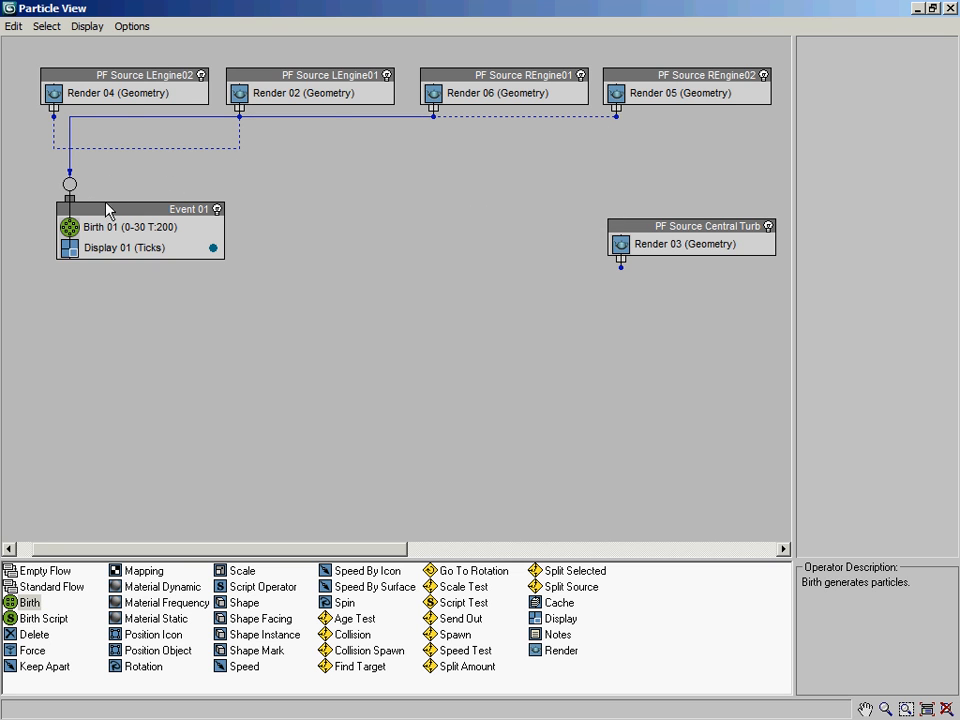
Move the new Birth event slightly down and rename it Contrail Streams
{"action": "left_click_drag", "start_coordinate": [121, 212], "coordinate": [129, 229]}
{"action": "right_click", "coordinate": [140, 232]}
{"action": "left_click", "coordinate": [222, 418]}
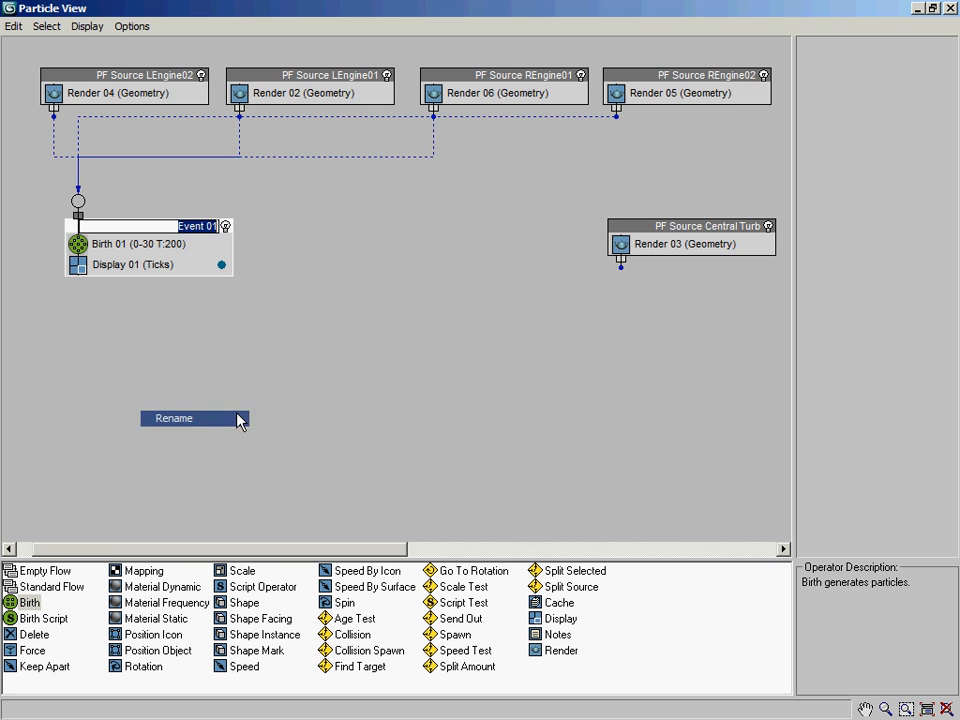
{"action": "type", "text": "Contrai"}
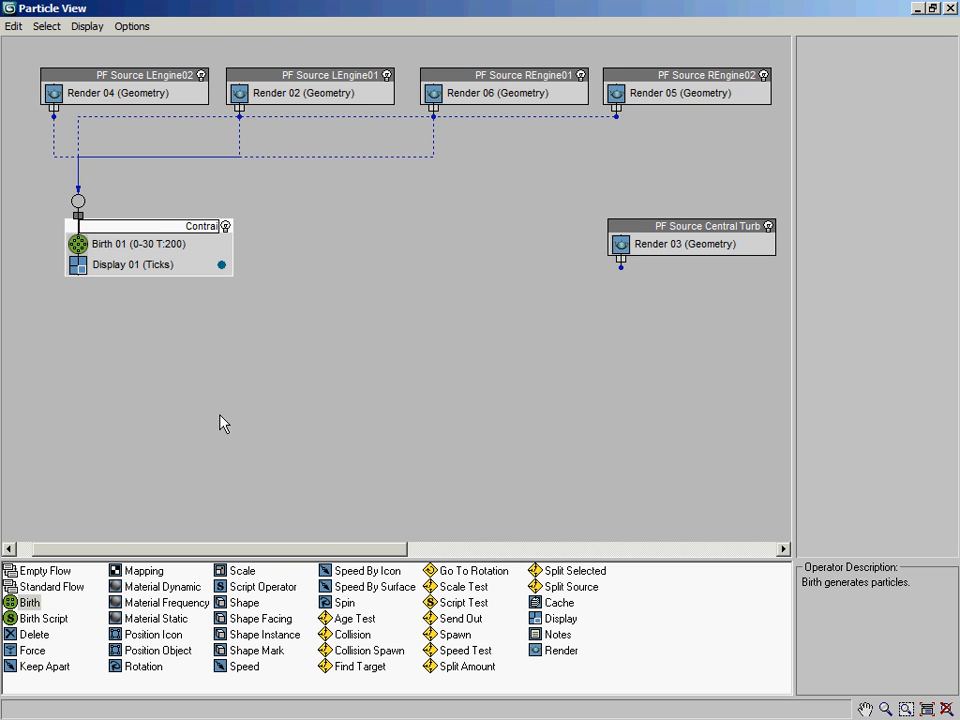
{"action": "type", "text": "Streams"}
{"action": "key", "text": "Return"}
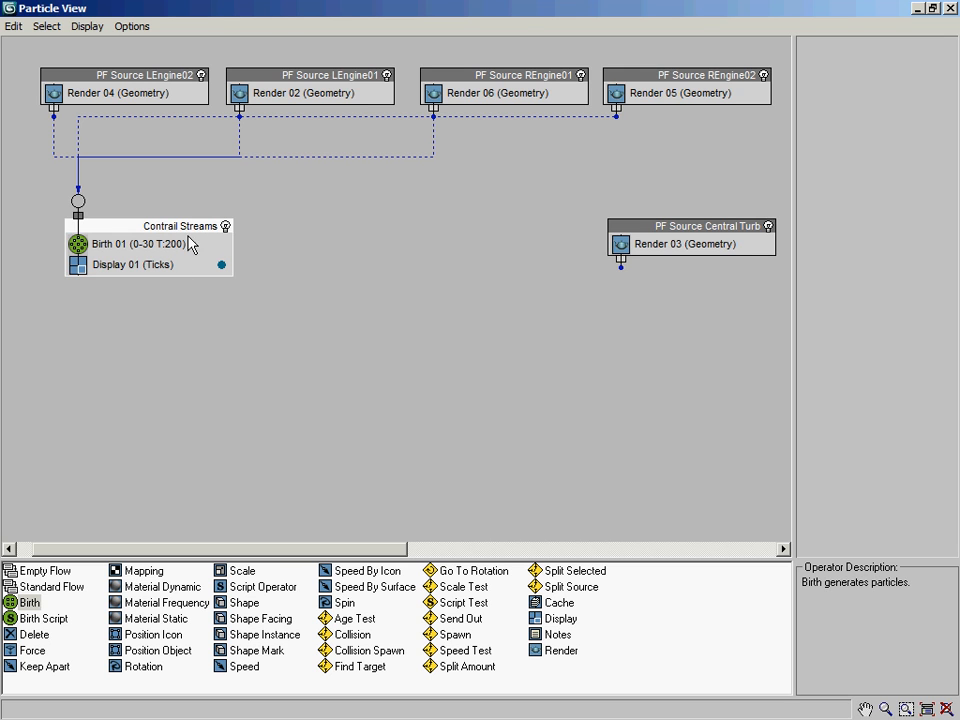
Add a Position Icon operator below Birth in the Contrail Streams event and show its settings
{"action": "double_click", "coordinate": [197, 8]}
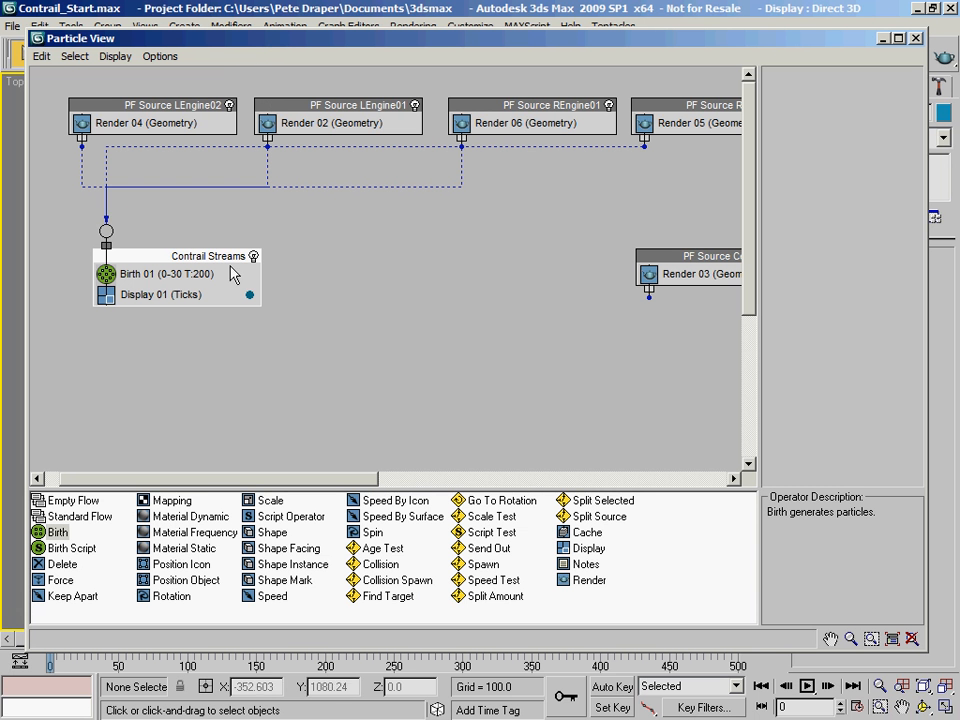
{"action": "key", "text": "6"}
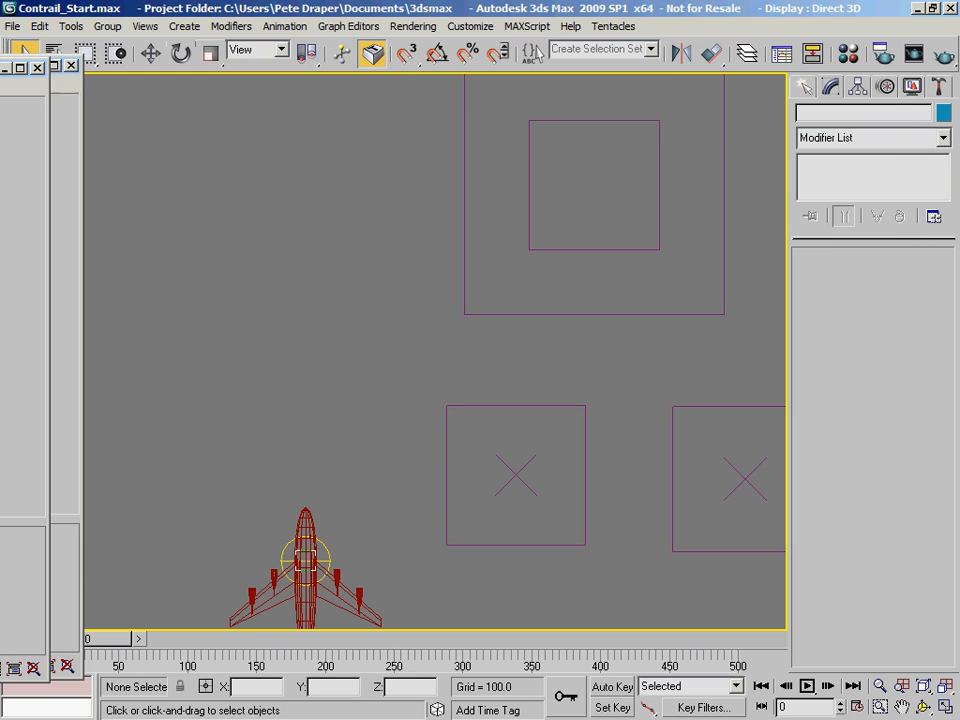
{"action": "mouse_move", "coordinate": [98, 643]}
{"action": "left_mouse_down"}
{"action": "mouse_move", "coordinate": [210, 645]}
{"action": "mouse_move", "coordinate": [78, 645]}
{"action": "mouse_move", "coordinate": [98, 648]}
{"action": "left_mouse_up"}
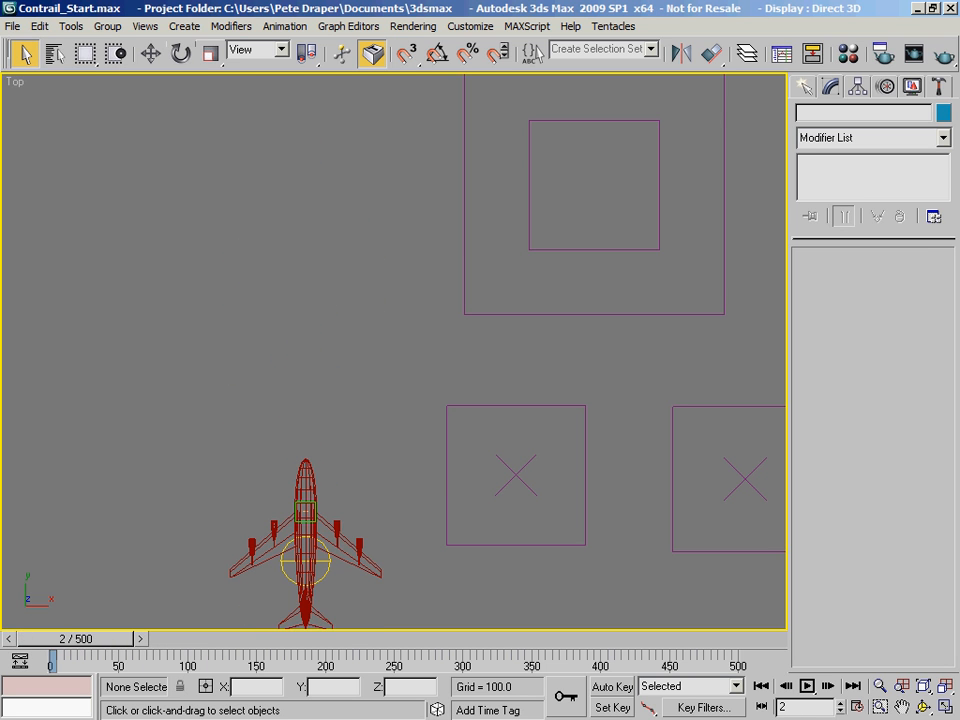
{"action": "key", "text": "6"}
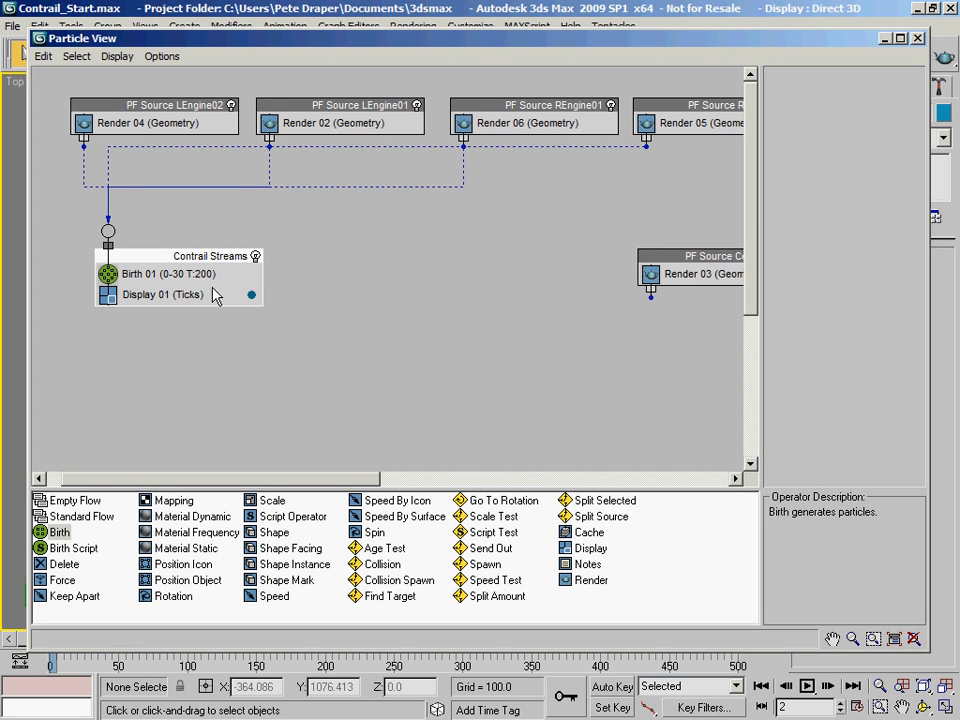
{"action": "left_click_drag", "start_coordinate": [178, 566], "coordinate": [193, 302]}
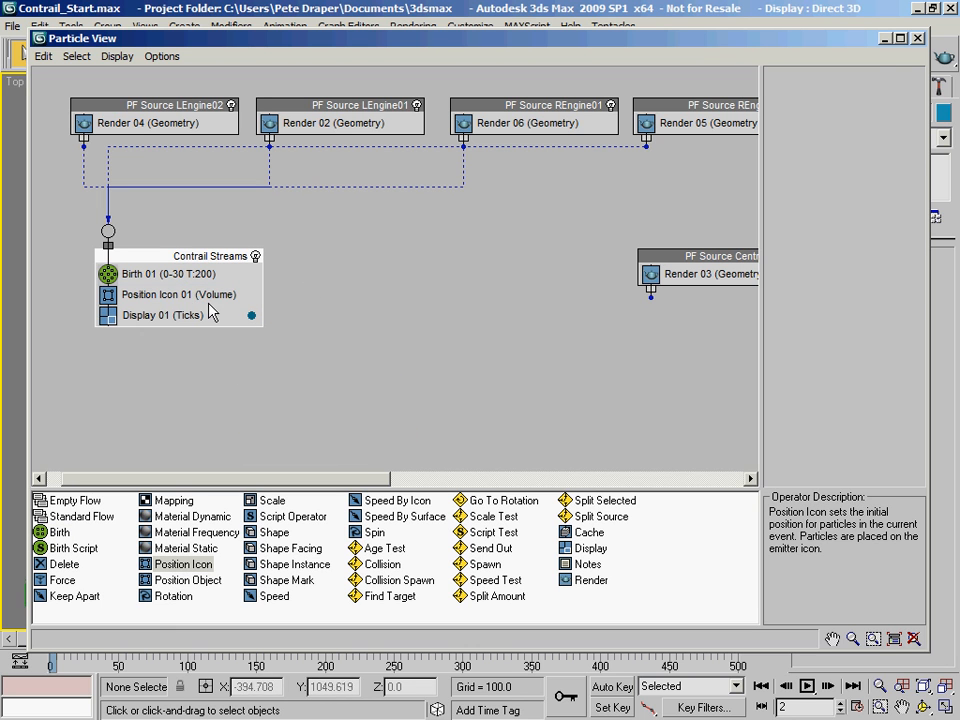
{"action": "left_click", "coordinate": [222, 300]}
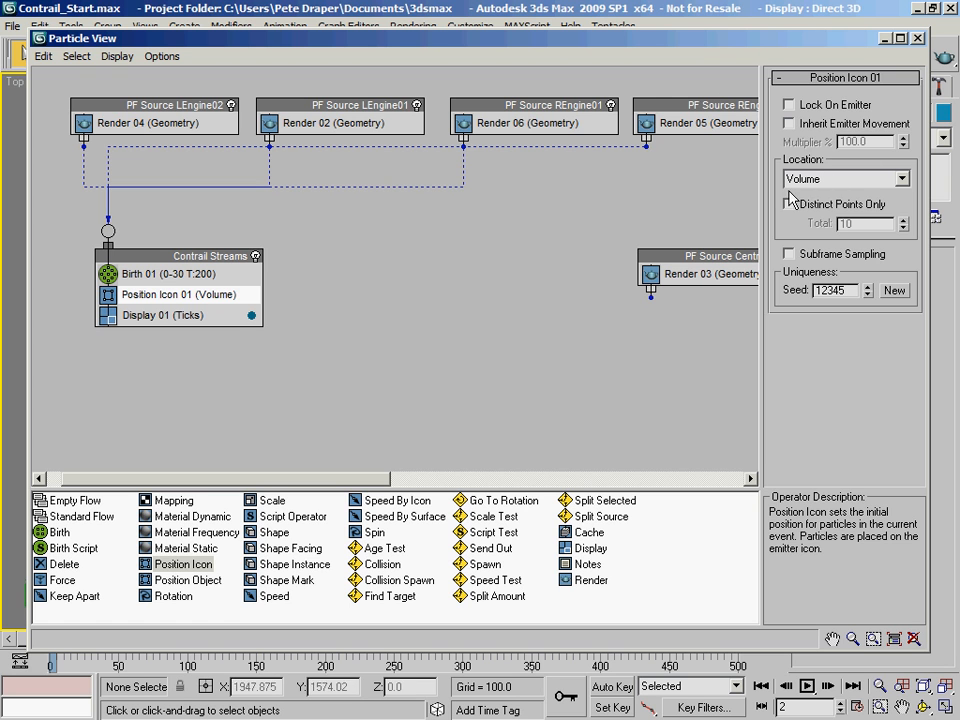
Scrub the animation to frame 17 and examine the particles trailing behind the aircraft's engines in the Top view
{"action": "left_click_drag", "start_coordinate": [636, 37], "coordinate": [0, 20]}
{"action": "left_click_drag", "start_coordinate": [105, 640], "coordinate": [138, 640]}
{"action": "middle_click_drag", "start_coordinate": [322, 411], "coordinate": [326, 477]}
{"action": "scroll", "coordinate": [326, 478], "scroll_direction": "down", "scroll_amount": 3}
{"action": "middle_click_drag", "start_coordinate": [365, 406], "coordinate": [340, 442]}
{"action": "left_click_drag", "start_coordinate": [103, 641], "coordinate": [90, 641]}
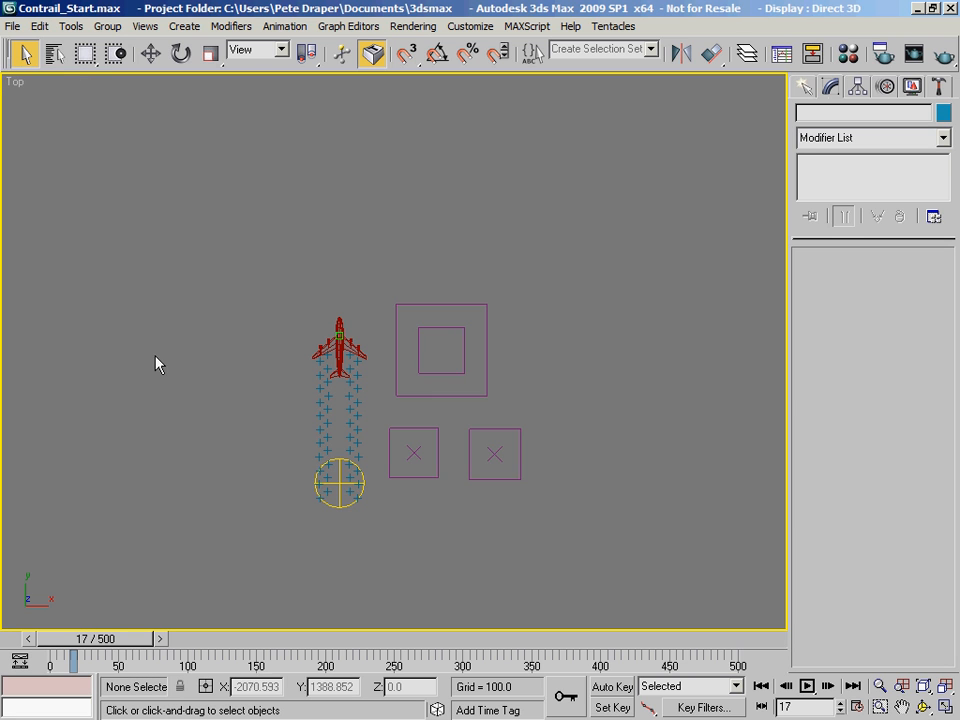
{"action": "middle_click_drag", "start_coordinate": [154, 354], "coordinate": [131, 313]}
{"action": "scroll", "coordinate": [265, 355], "scroll_direction": "up", "scroll_amount": 3}
{"action": "middle_click_drag", "start_coordinate": [265, 355], "coordinate": [469, 424]}
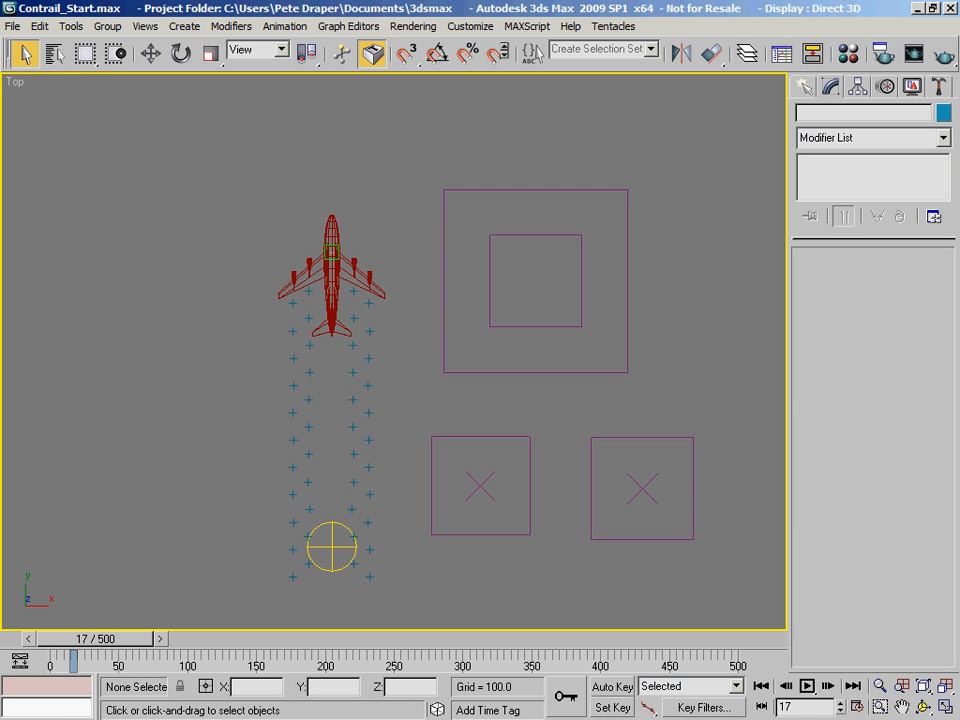
{"action": "key", "text": "6"}
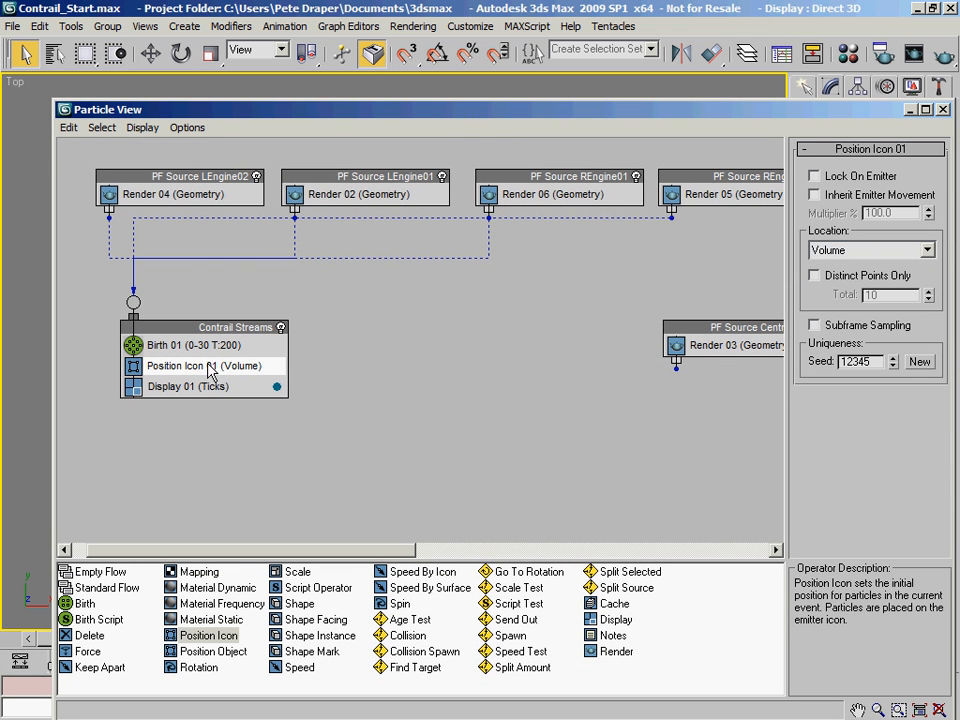
{"action": "left_click_drag", "start_coordinate": [370, 118], "coordinate": [353, 111]}
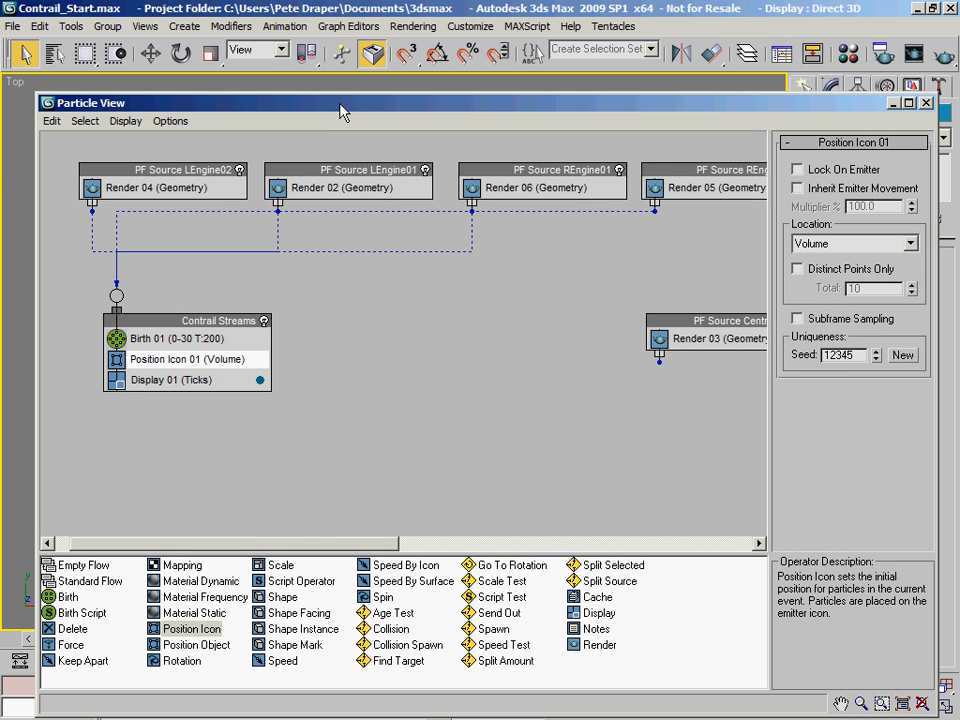
{"action": "left_click_drag", "start_coordinate": [359, 105], "coordinate": [0, 190]}
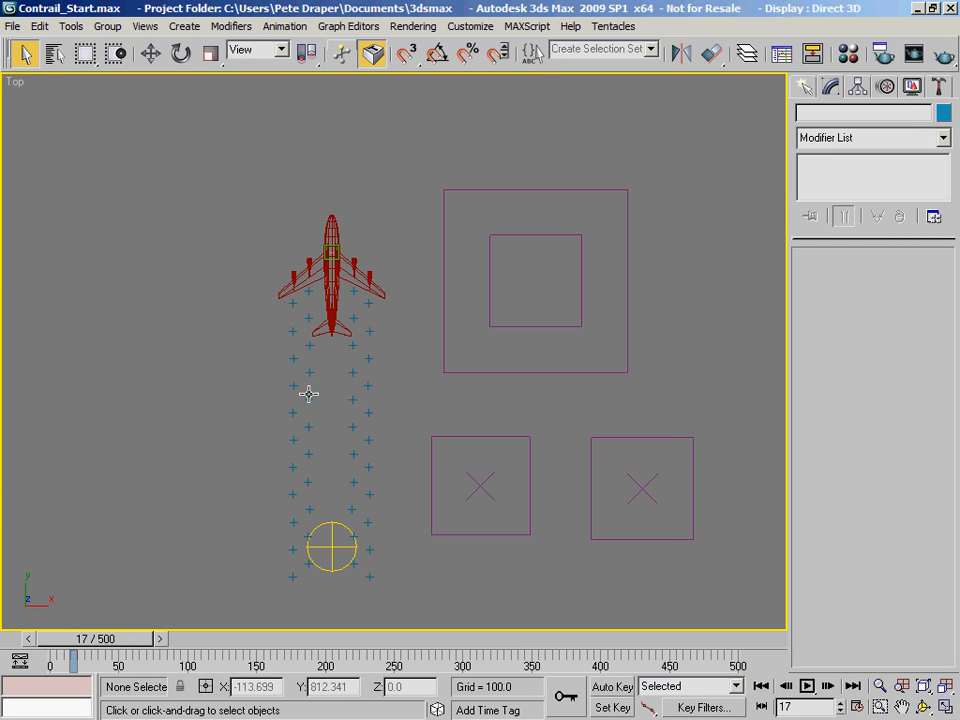
{"action": "left_click_drag", "start_coordinate": [0, 190], "coordinate": [402, 65]}
Set the Emit Stop of the Contrail Streams event's Birth operator to 500
{"action": "left_click", "coordinate": [150, 291]}
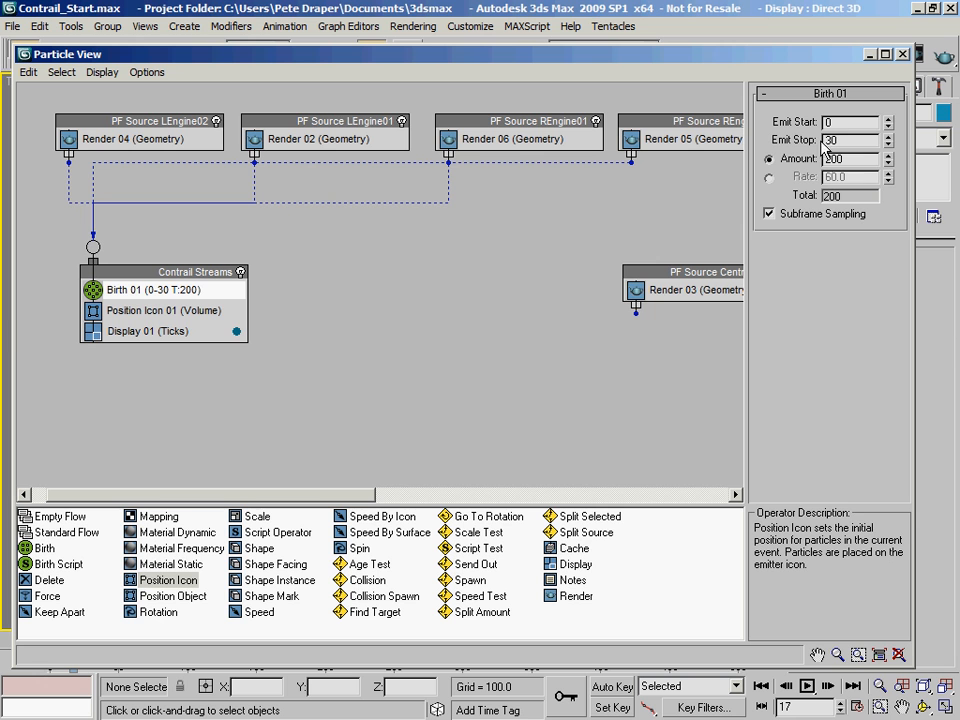
{"action": "left_click_drag", "start_coordinate": [747, 53], "coordinate": [0, 53]}
{"action": "left_click", "coordinate": [100, 53]}
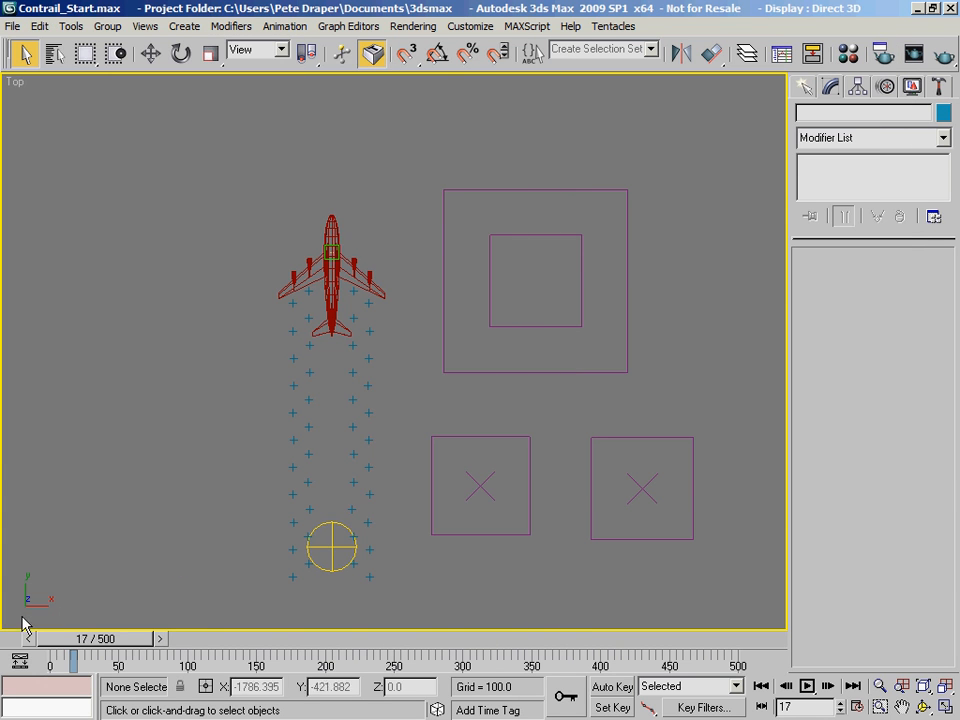
{"action": "left_click_drag", "start_coordinate": [0, 30], "coordinate": [396, 10]}
{"action": "double_click", "coordinate": [633, 88]}
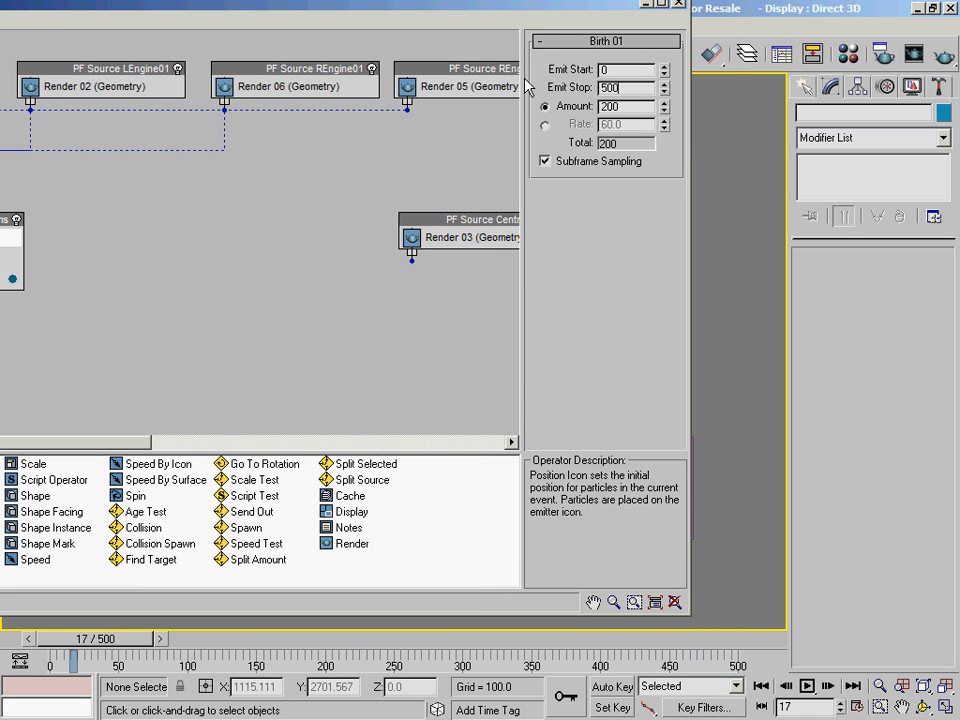
{"action": "left_click_drag", "start_coordinate": [565, 10], "coordinate": [540, 30]}
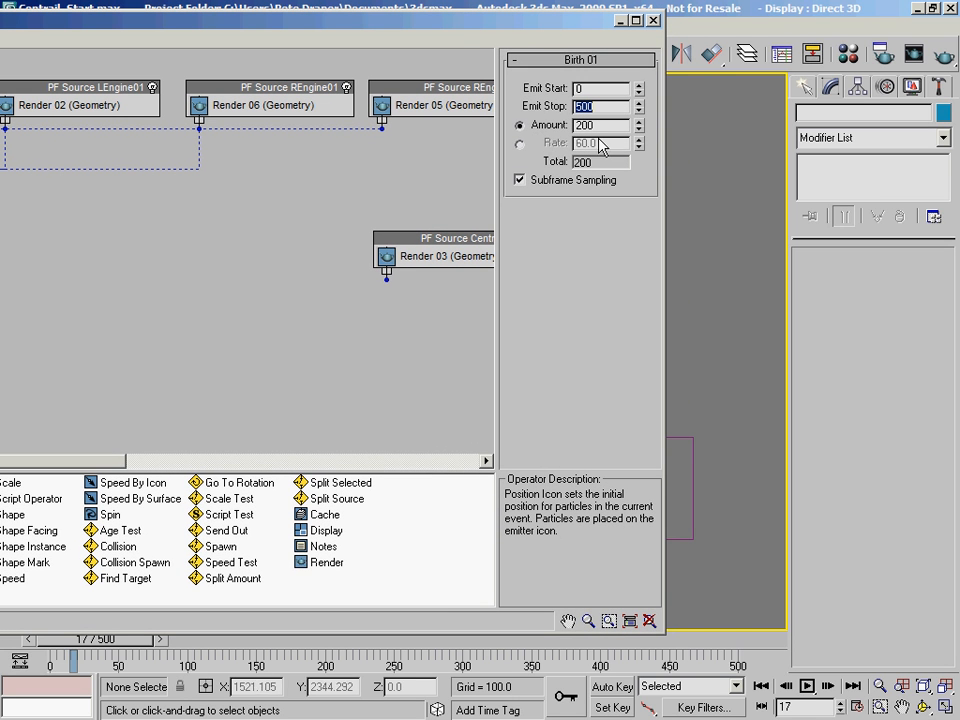
{"action": "mouse_move", "coordinate": [568, 28]}
{"action": "left_mouse_down"}
{"action": "mouse_move", "coordinate": [549, 37]}
{"action": "mouse_move", "coordinate": [561, 42]}
{"action": "left_mouse_up"}
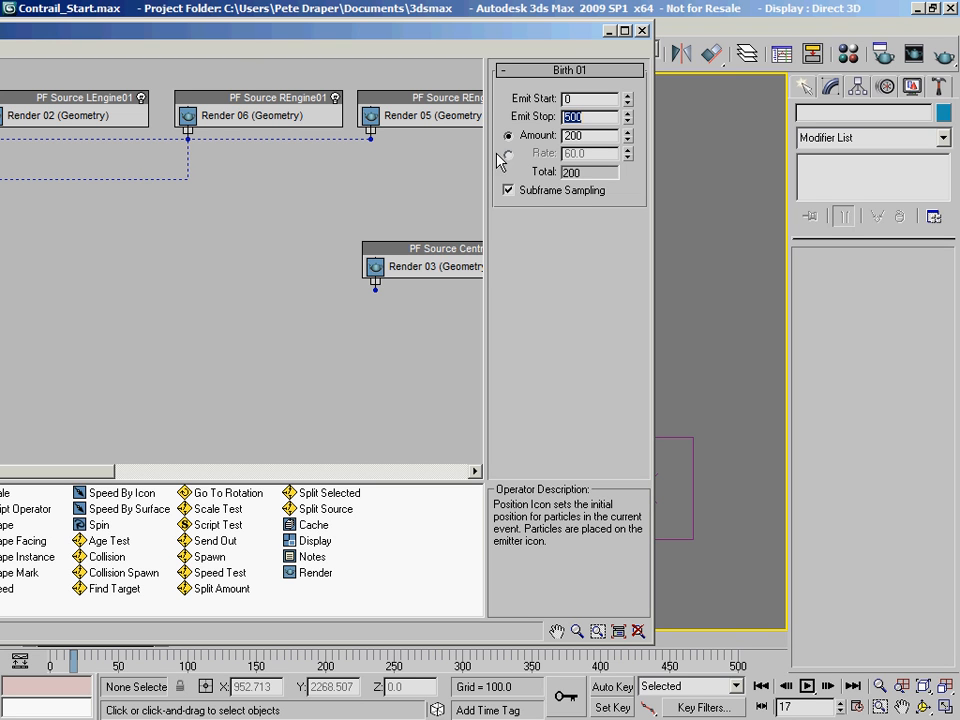
Switch the Contrail Streams Birth operator from Amount to Rate emission and set the Rate to 0
{"action": "left_click_drag", "start_coordinate": [447, 31], "coordinate": [830, 33]}
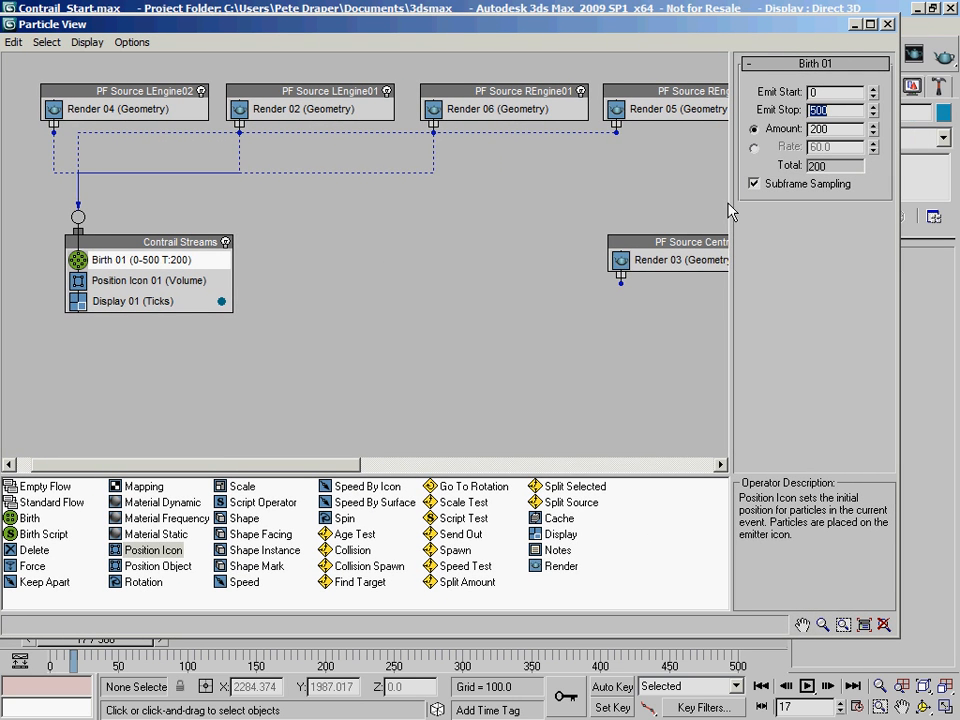
{"action": "middle_click_drag", "start_coordinate": [727, 176], "coordinate": [721, 175]}
{"action": "left_click", "coordinate": [754, 147]}
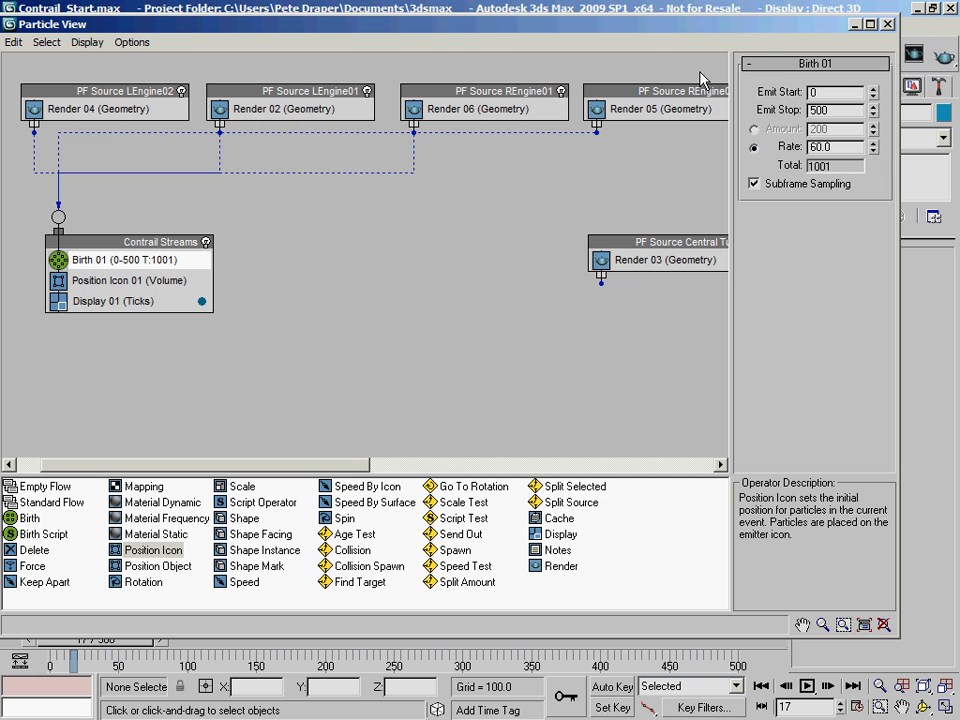
{"action": "left_click_drag", "start_coordinate": [736, 30], "coordinate": [554, 94]}
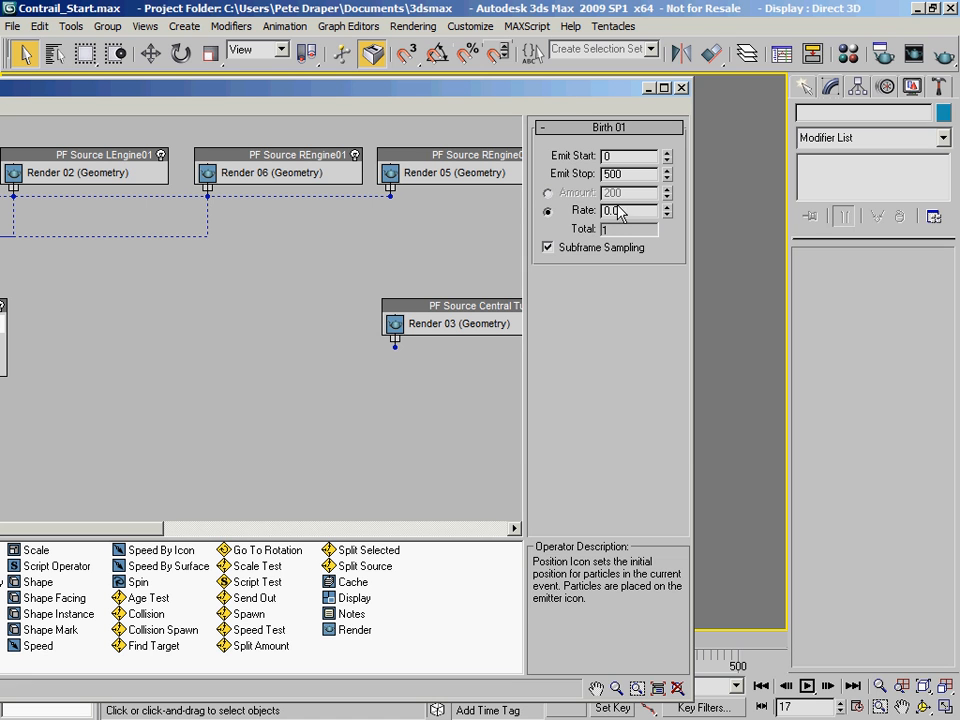
Show the Birth operator's Rate in Track View and move Particle View out of the way
{"action": "right_click", "coordinate": [613, 212]}
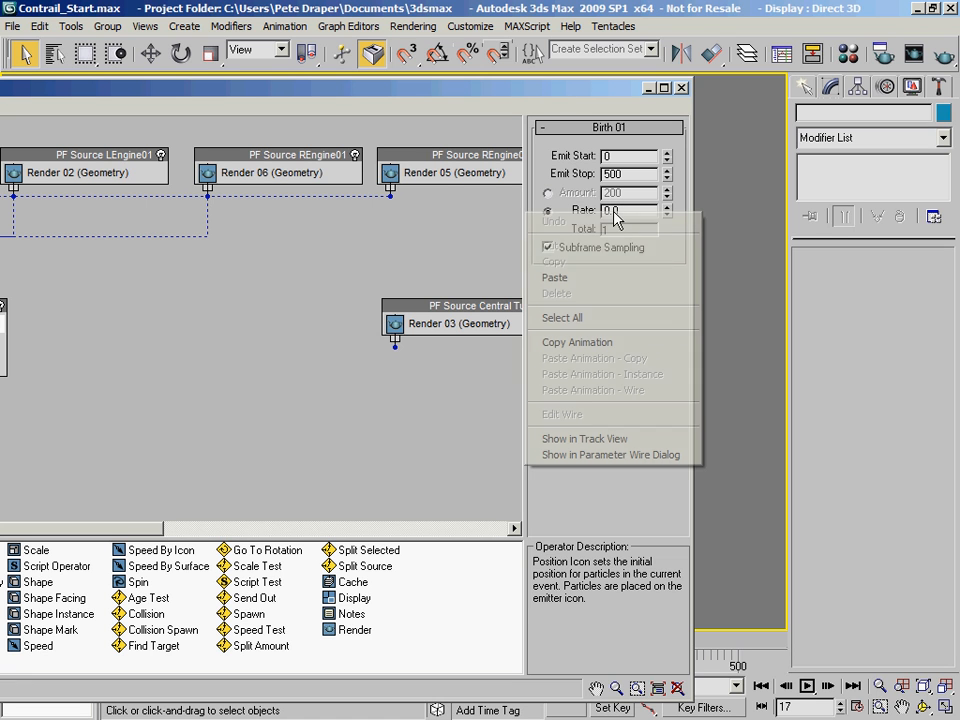
{"action": "left_click", "coordinate": [632, 440]}
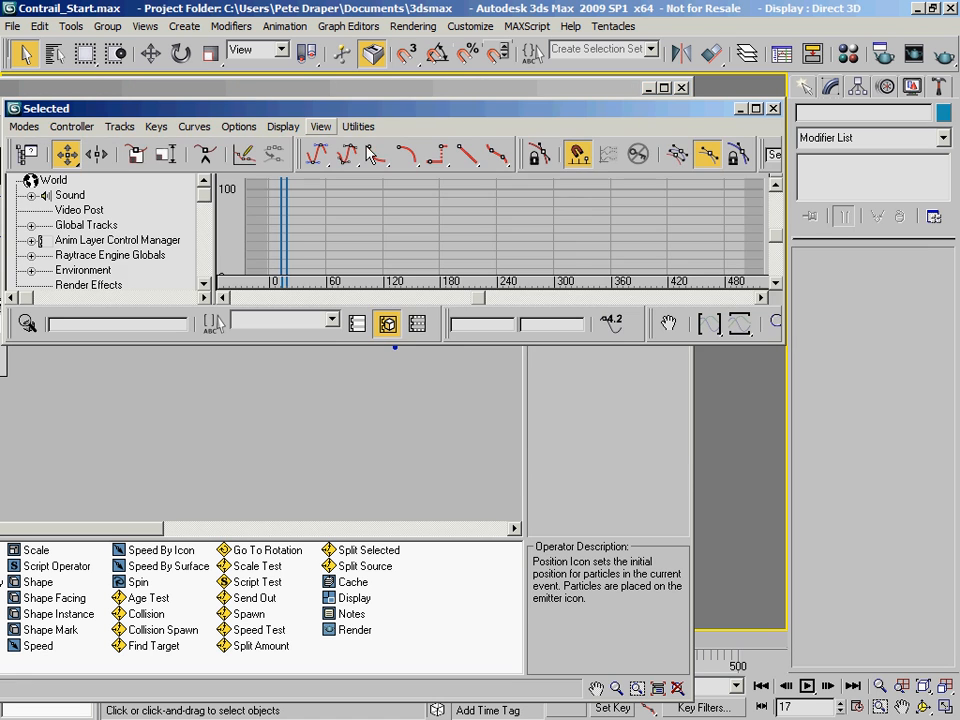
{"action": "left_click_drag", "start_coordinate": [218, 107], "coordinate": [330, 177]}
{"action": "left_click_drag", "start_coordinate": [482, 91], "coordinate": [0, 66]}
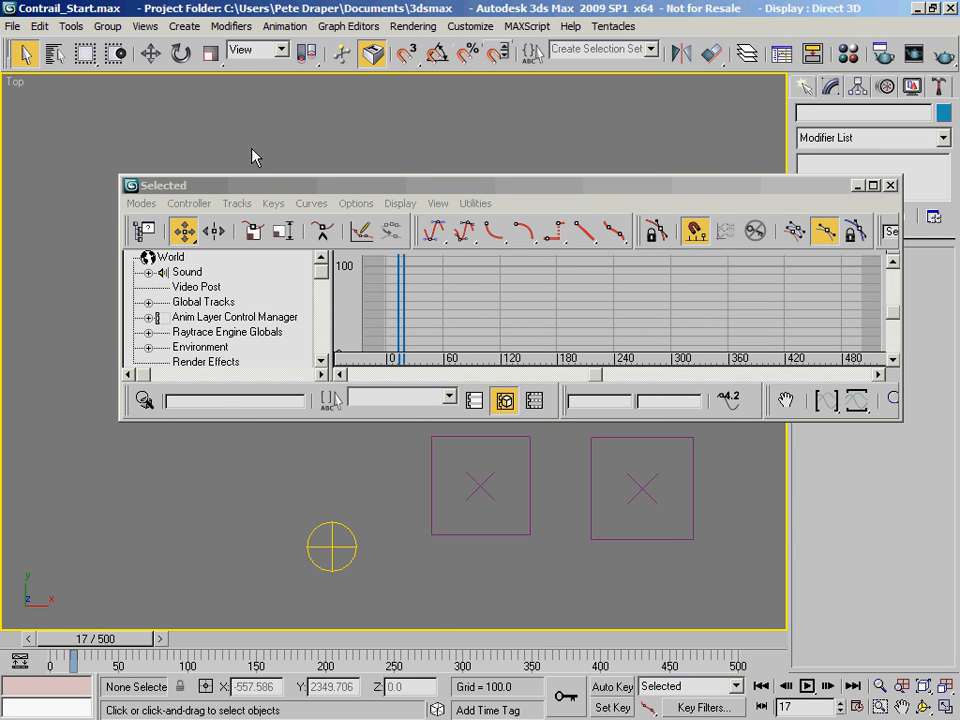
Select PF Source LEngine01 from the scene's object list
{"action": "left_click", "coordinate": [57, 56]}
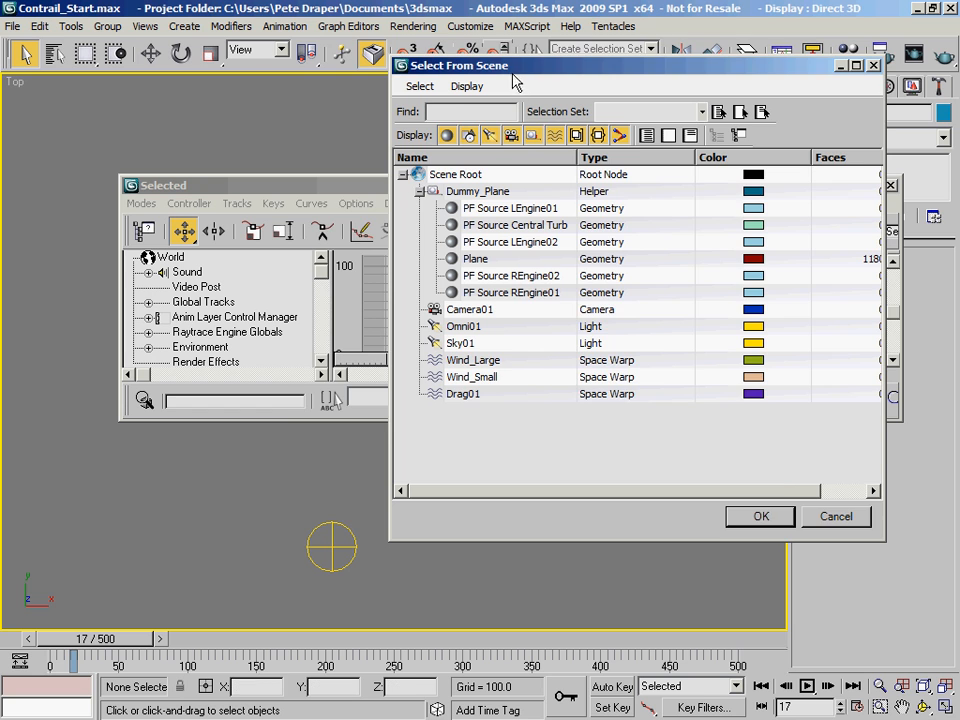
{"action": "left_click_drag", "start_coordinate": [514, 77], "coordinate": [423, 57]}
{"action": "left_click", "coordinate": [455, 192]}
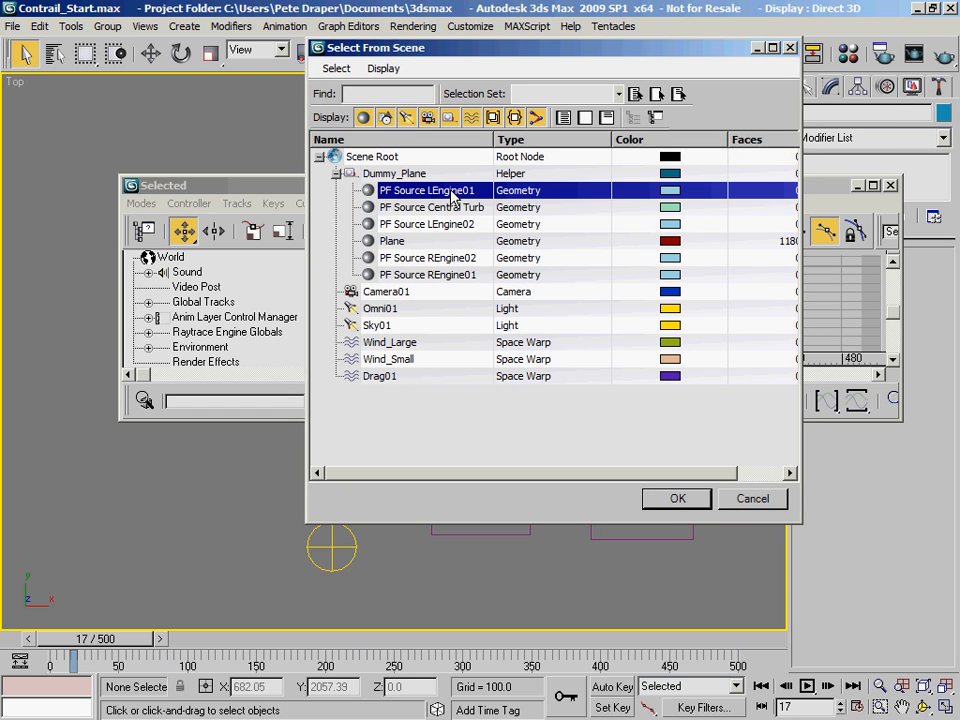
{"action": "left_click", "coordinate": [677, 498]}
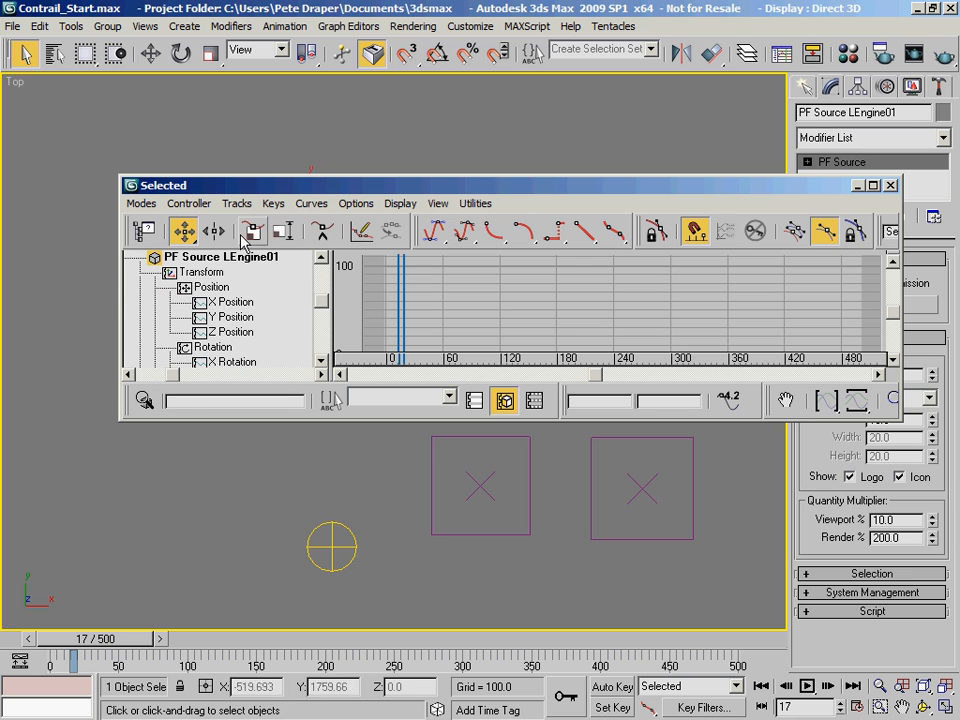
Locate and select the Birth 01 track under Contrail Streams in the Track View hierarchy
{"action": "left_click_drag", "start_coordinate": [250, 182], "coordinate": [250, 58]}
{"action": "scroll", "coordinate": [280, 282], "scroll_direction": "down", "scroll_amount": 3}
{"action": "left_click_drag", "start_coordinate": [277, 273], "coordinate": [300, 178]}
{"action": "left_click_drag", "start_coordinate": [291, 250], "coordinate": [277, 228]}
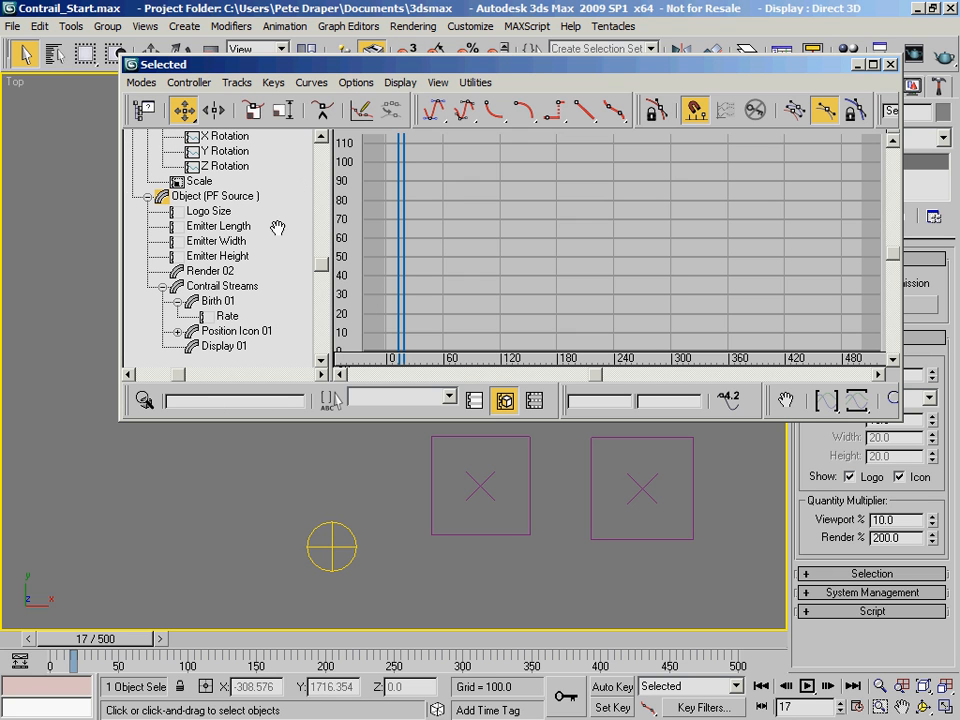
{"action": "left_click", "coordinate": [216, 301]}
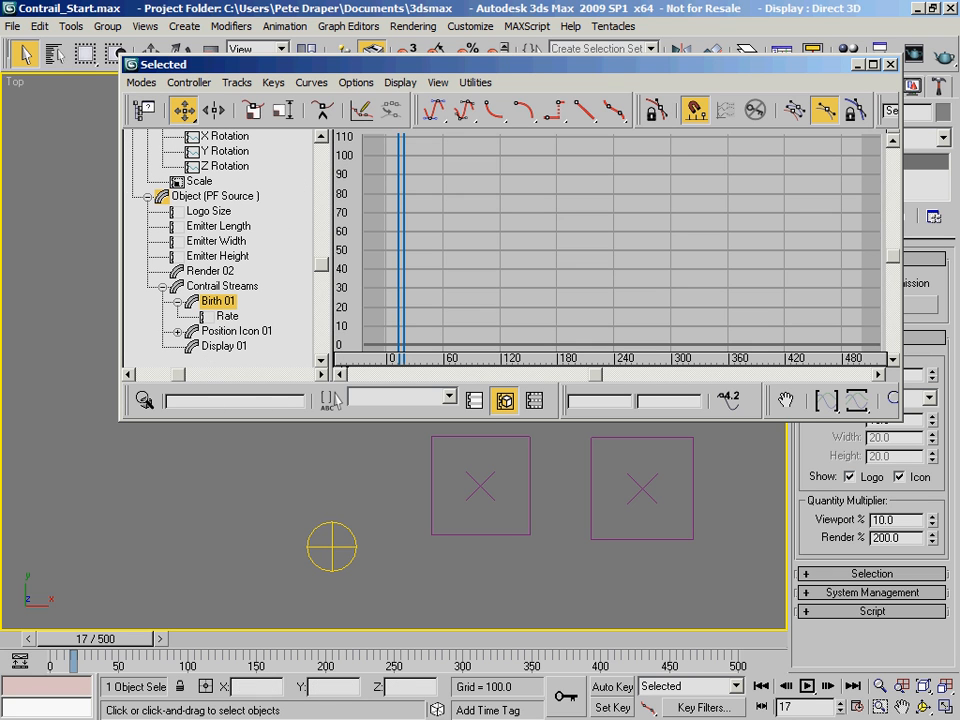
Bring up Particle View to check the Birth operator's rate settings, and minimize it
{"action": "key", "text": "6"}
{"action": "left_click_drag", "start_coordinate": [567, 212], "coordinate": [713, 122]}
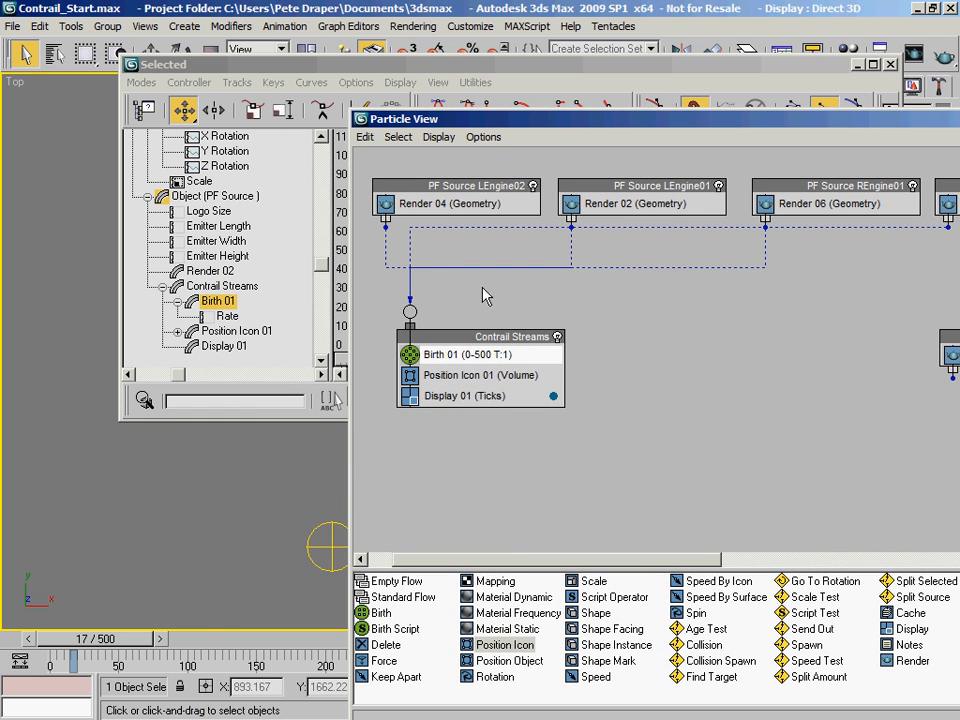
{"action": "left_click_drag", "start_coordinate": [478, 125], "coordinate": [148, 360]}
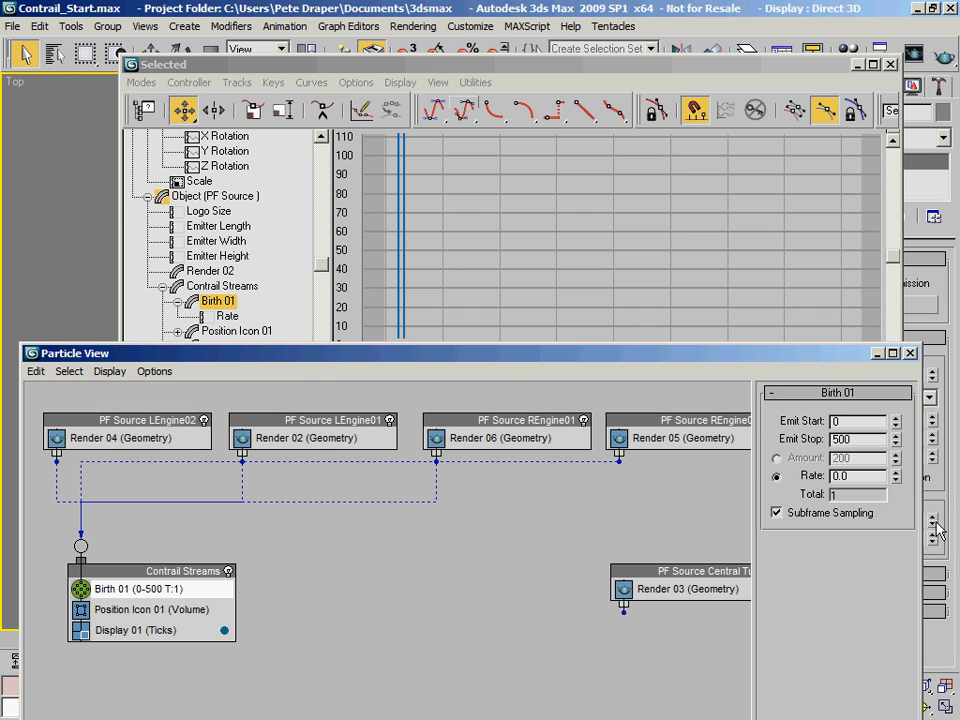
{"action": "left_click_drag", "start_coordinate": [844, 357], "coordinate": [718, 308]}
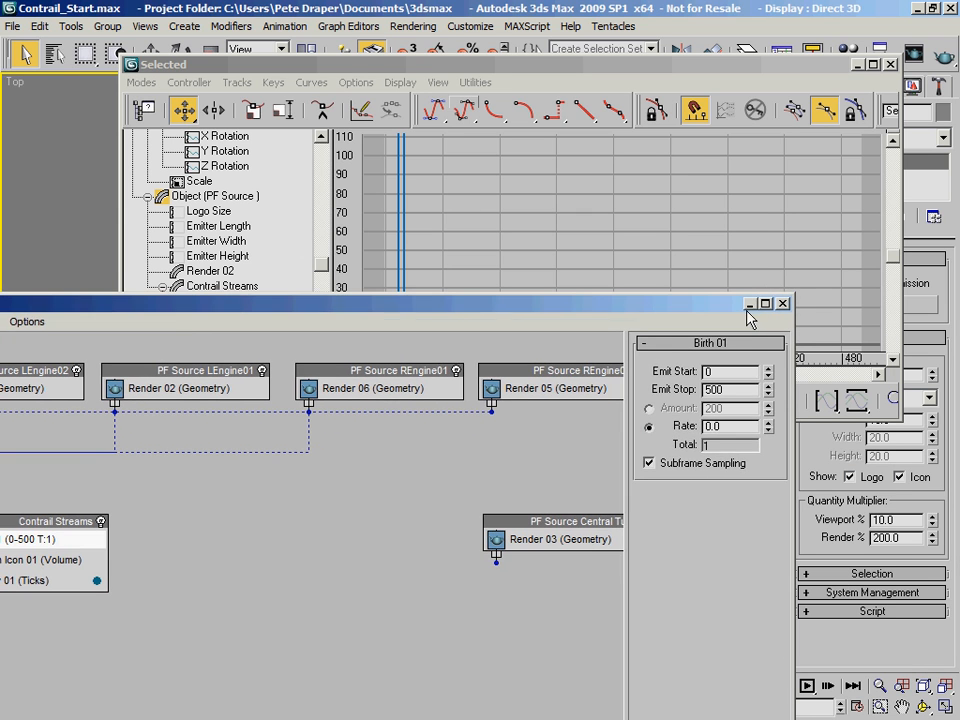
{"action": "left_click", "coordinate": [748, 306]}
Assign a Float List controller to Birth 01's Rate track
{"action": "left_click", "coordinate": [228, 318]}
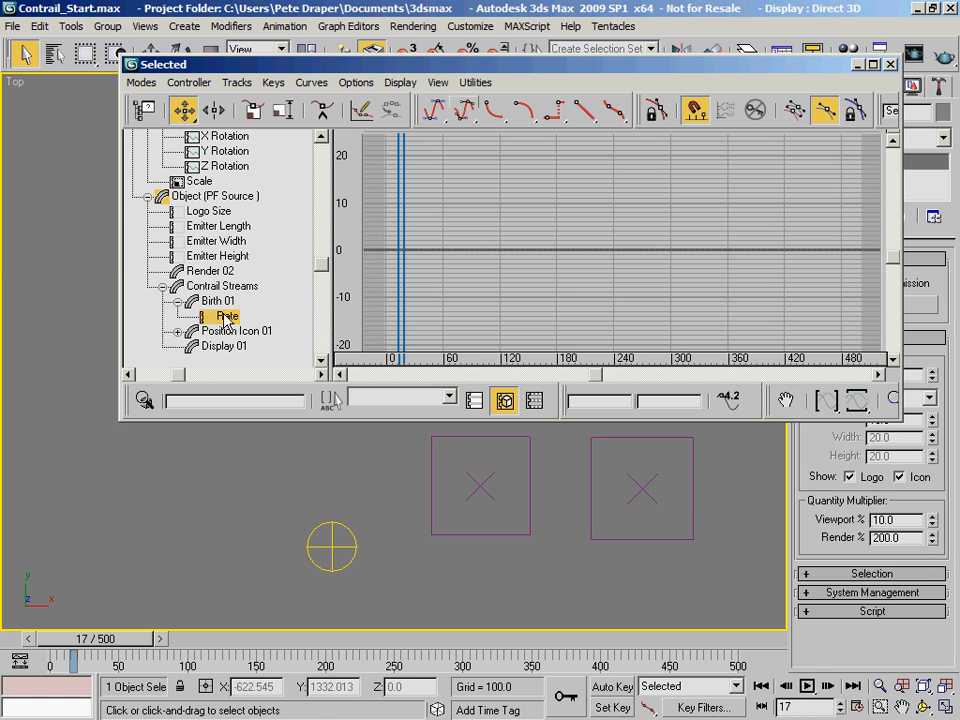
{"action": "right_click", "coordinate": [223, 315]}
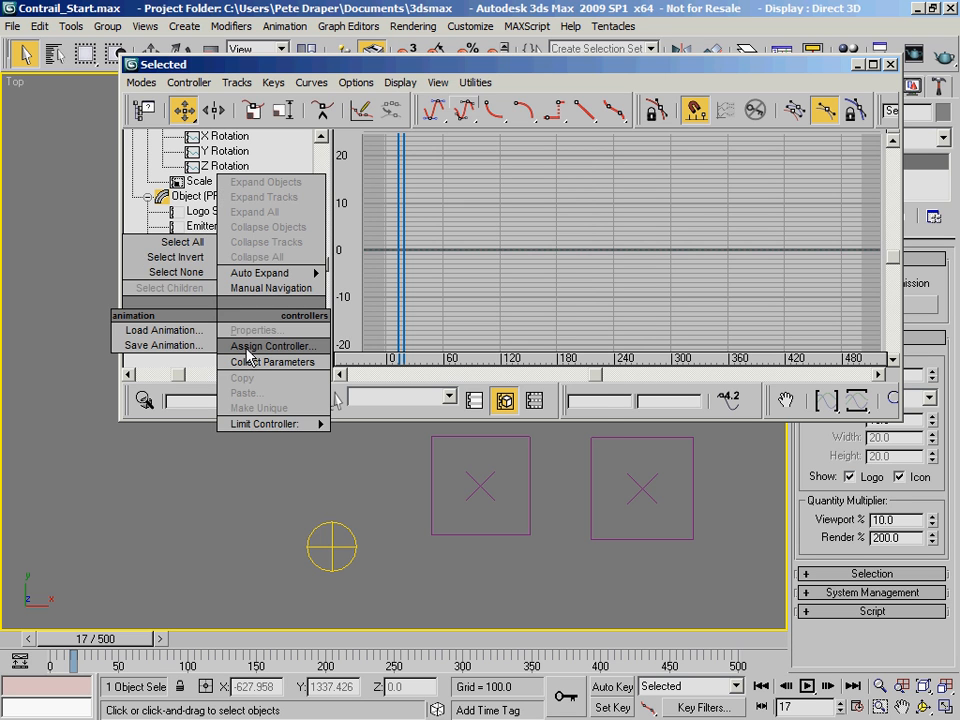
{"action": "left_click", "coordinate": [249, 347]}
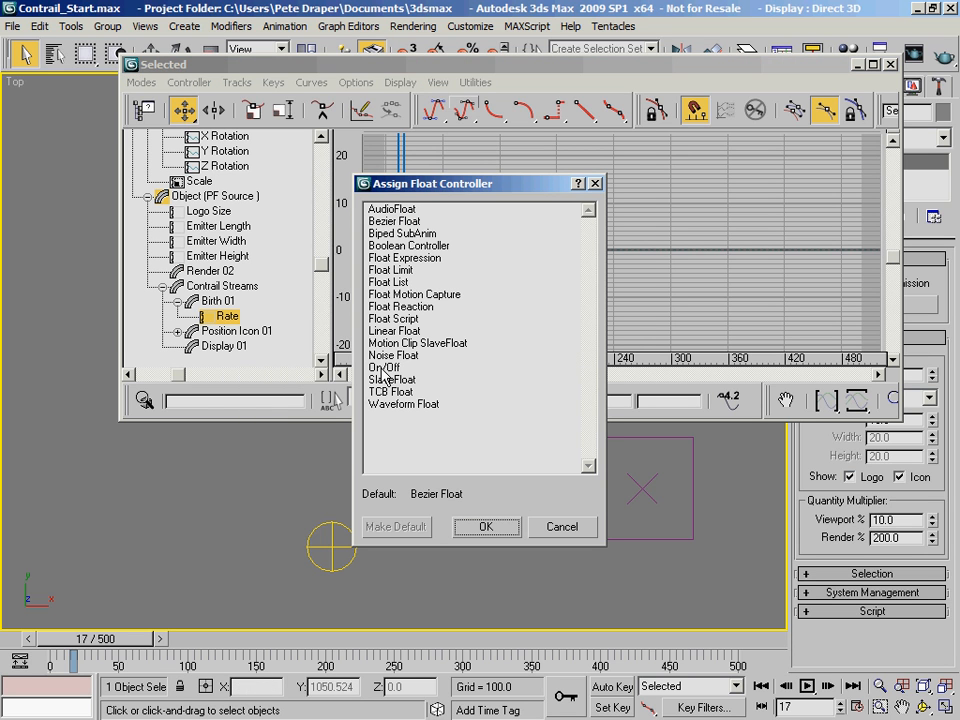
{"action": "left_click", "coordinate": [395, 282]}
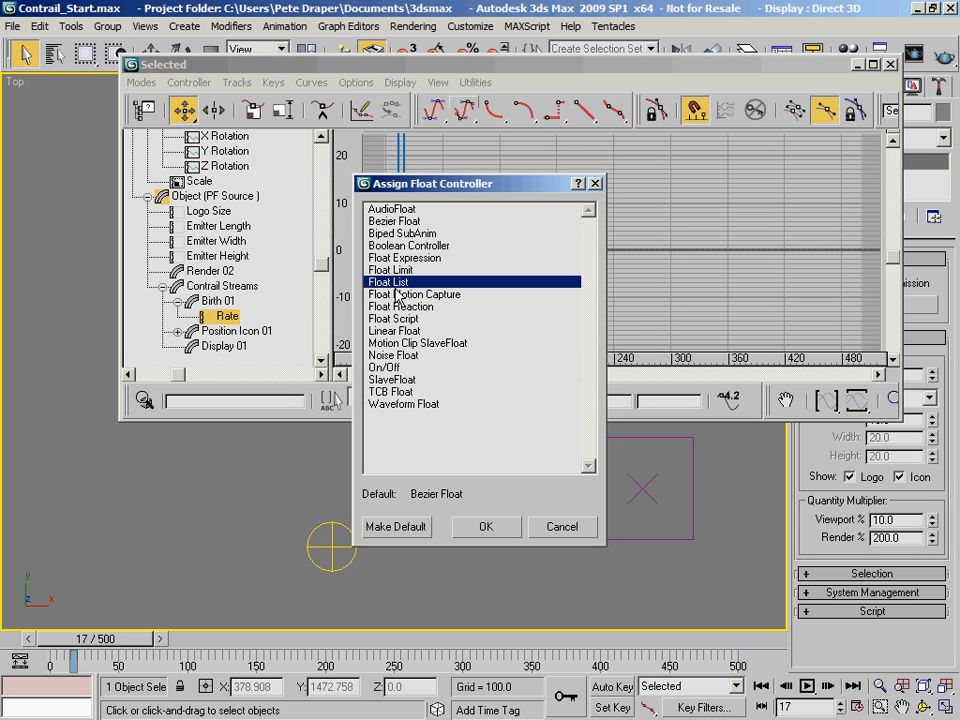
{"action": "left_click", "coordinate": [493, 524]}
Expand the Rate track's list controller and assign a Bezier Float controller to its Available slot
{"action": "scroll", "coordinate": [280, 280], "scroll_direction": "down", "scroll_amount": 2}
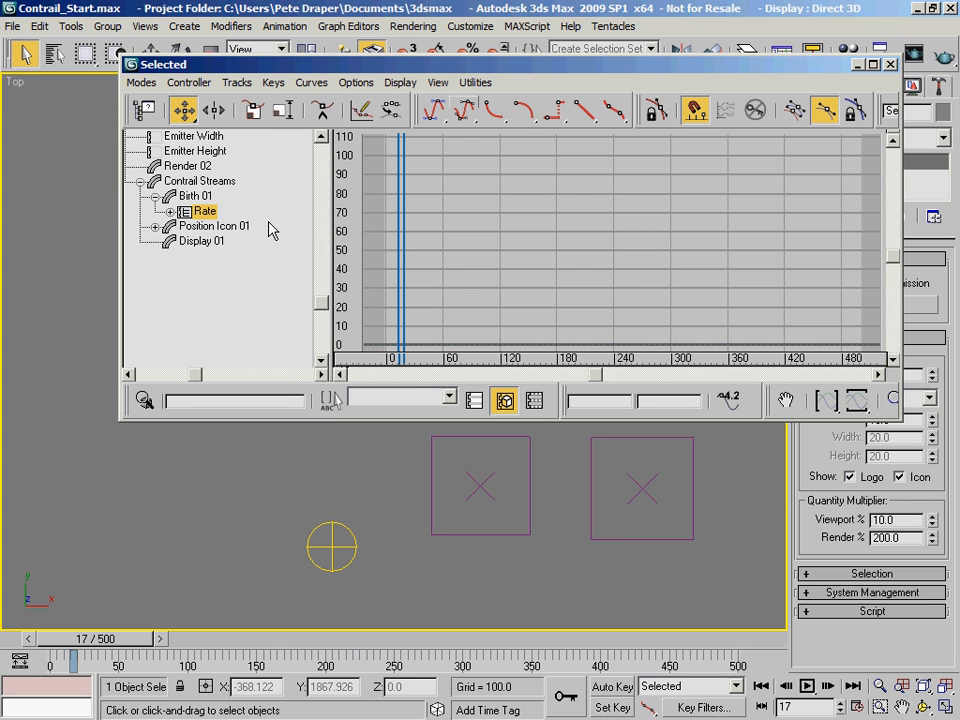
{"action": "left_click", "coordinate": [170, 212]}
{"action": "scroll", "coordinate": [280, 235], "scroll_direction": "up", "scroll_amount": 2}
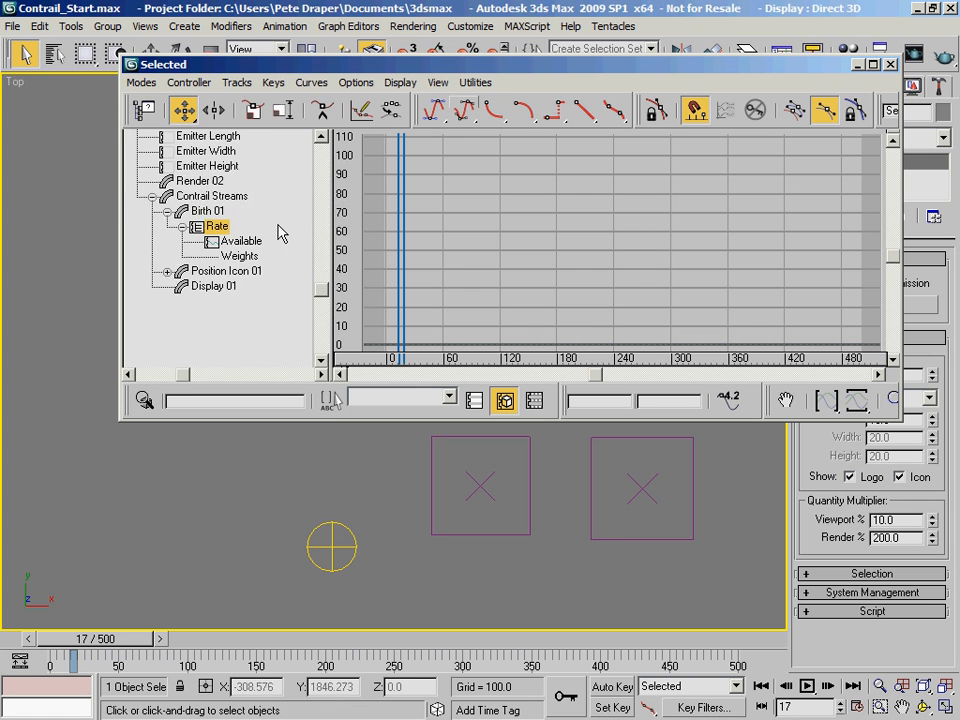
{"action": "scroll", "coordinate": [286, 290], "scroll_direction": "up", "scroll_amount": 1}
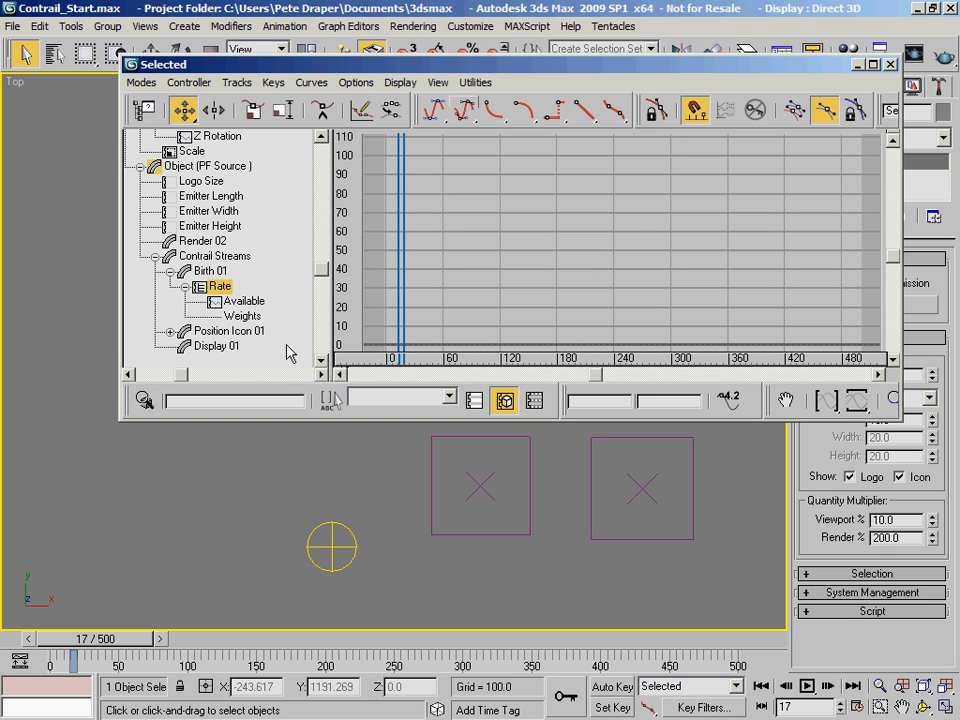
{"action": "left_click", "coordinate": [243, 301]}
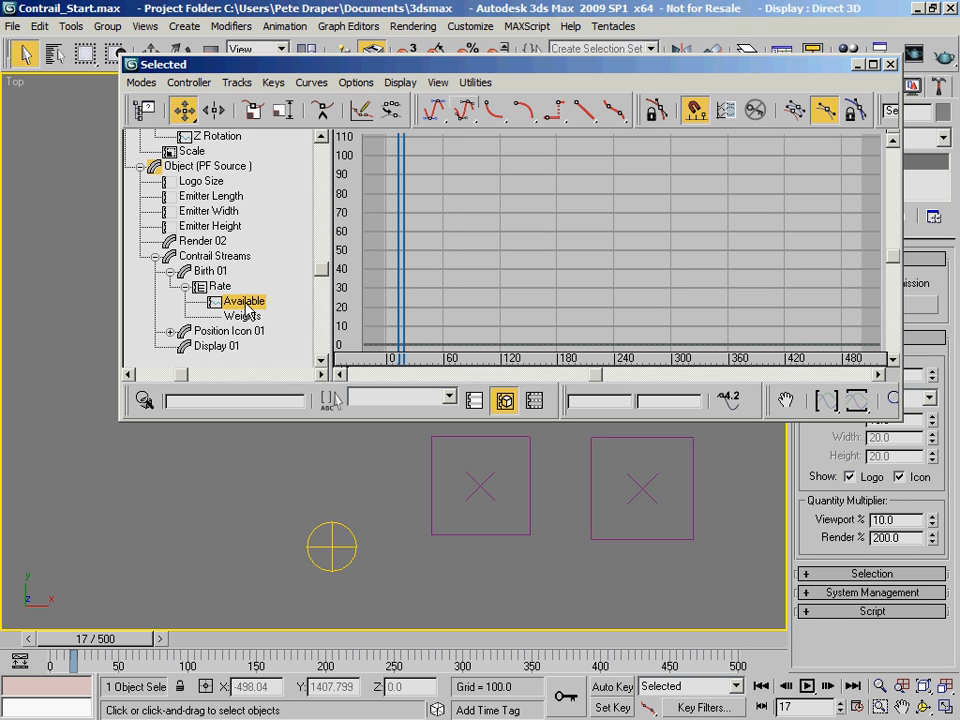
{"action": "right_click", "coordinate": [247, 306]}
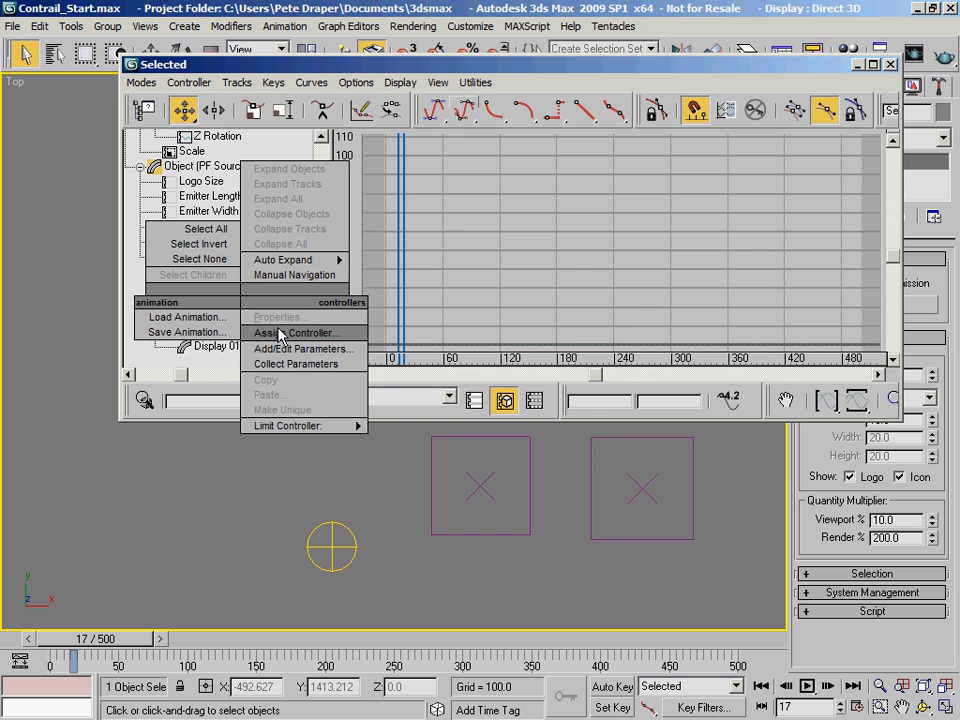
{"action": "left_click", "coordinate": [280, 336]}
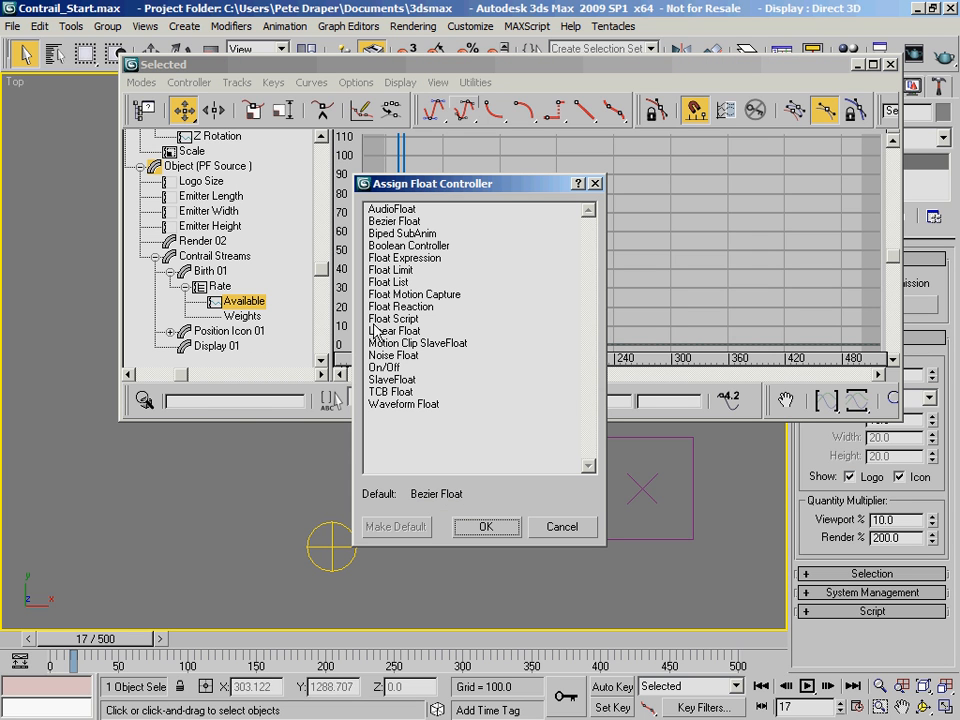
{"action": "left_click", "coordinate": [396, 221]}
{"action": "left_click", "coordinate": [486, 526]}
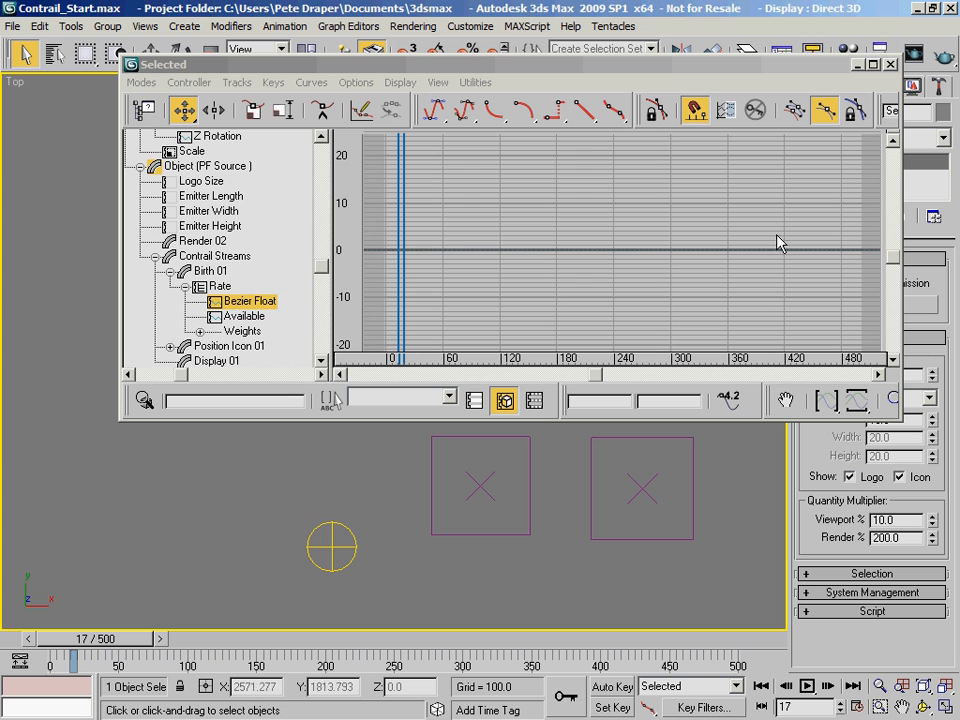
Assign a Waveform Float controller to the Available slot below Bezier Float in the Rate list
{"action": "middle_click_drag", "start_coordinate": [281, 283], "coordinate": [266, 210]}
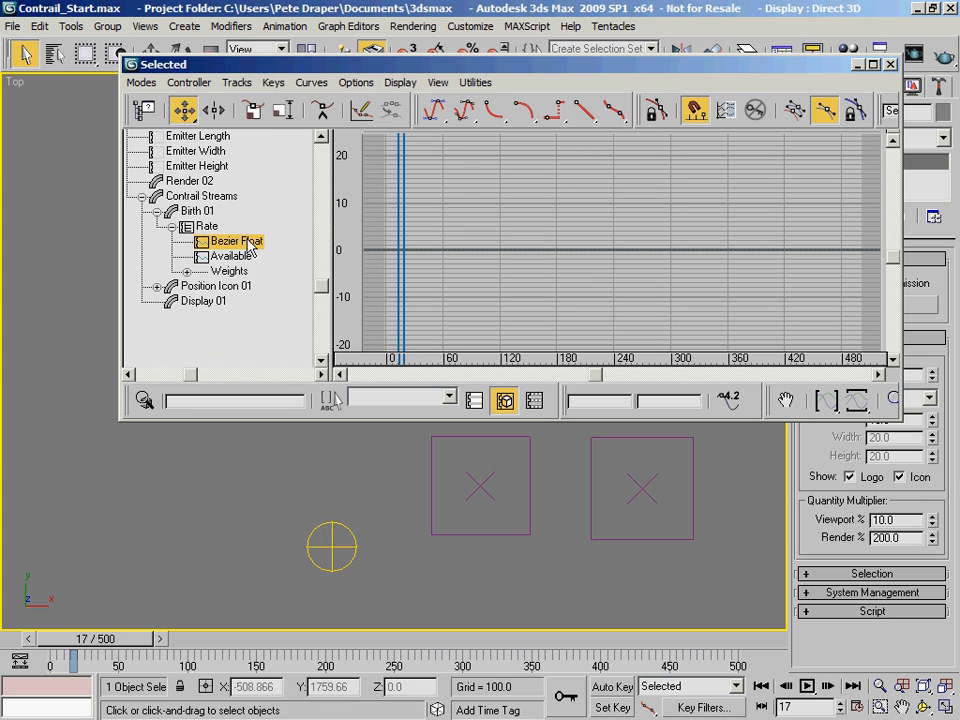
{"action": "middle_click_drag", "start_coordinate": [366, 257], "coordinate": [506, 279]}
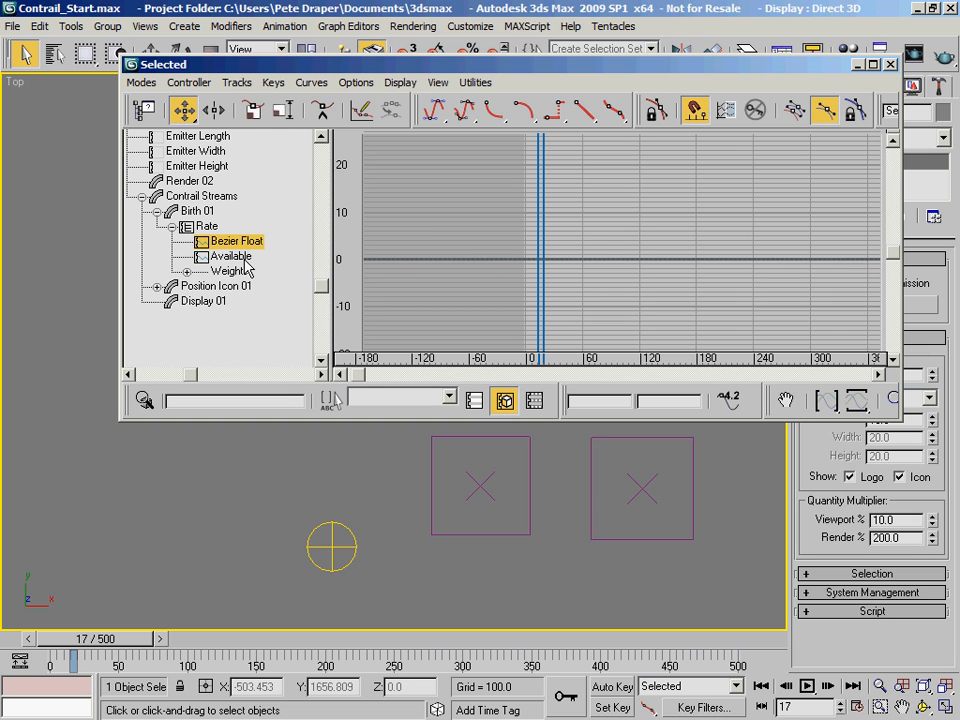
{"action": "right_click", "coordinate": [244, 258]}
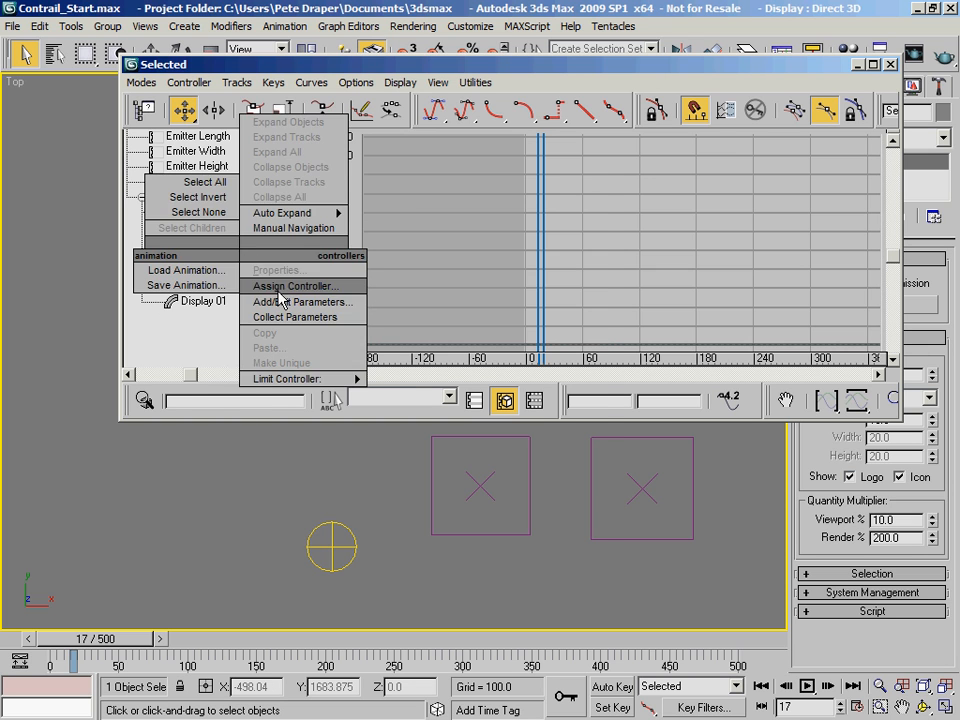
{"action": "left_click", "coordinate": [272, 284]}
{"action": "left_click", "coordinate": [398, 404]}
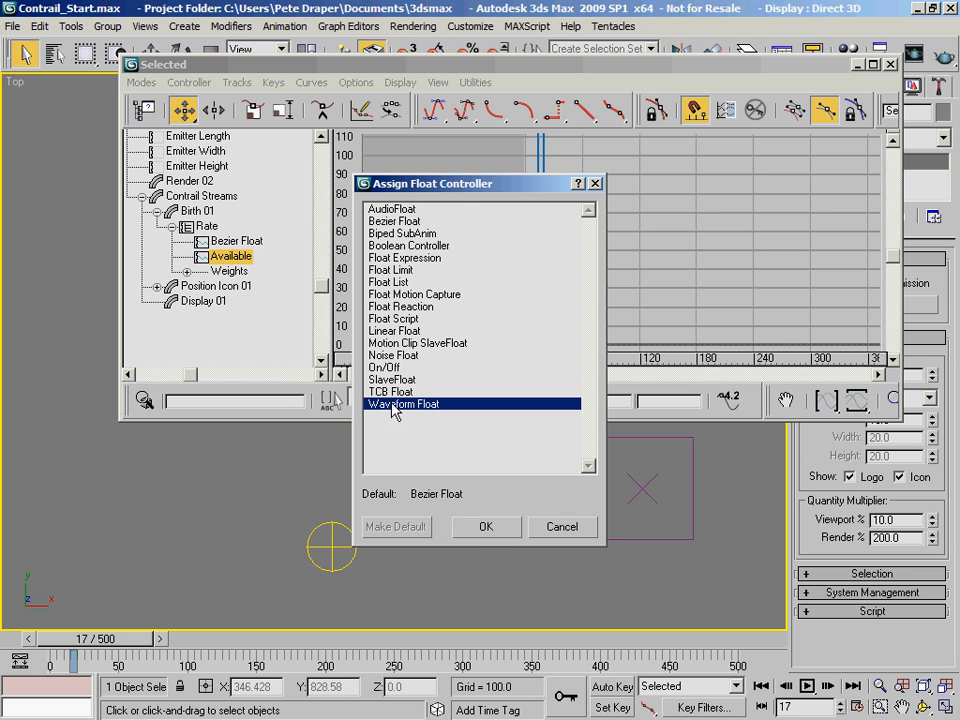
{"action": "left_click", "coordinate": [487, 530]}
Move the open windows aside, scrub the animation to frame 64 and examine the particle trail's spacing behind the aircraft in the Top view
{"action": "left_click_drag", "start_coordinate": [326, 141], "coordinate": [302, 434]}
{"action": "left_click_drag", "start_coordinate": [535, 65], "coordinate": [0, 72]}
{"action": "left_click_drag", "start_coordinate": [279, 316], "coordinate": [0, 145]}
{"action": "left_click_drag", "start_coordinate": [121, 641], "coordinate": [191, 646]}
{"action": "middle_click_drag", "start_coordinate": [345, 385], "coordinate": [391, 380]}
{"action": "scroll", "coordinate": [360, 439], "scroll_direction": "down", "scroll_amount": 10}
{"action": "scroll", "coordinate": [366, 401], "scroll_direction": "up", "scroll_amount": 5}
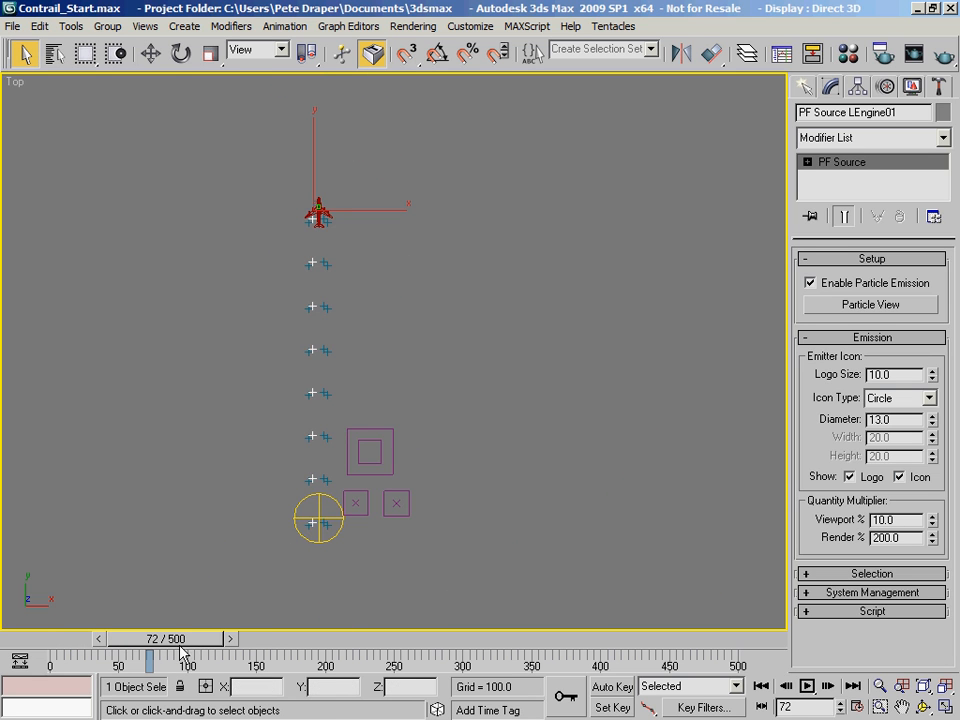
{"action": "left_click_drag", "start_coordinate": [24, 643], "coordinate": [122, 662]}
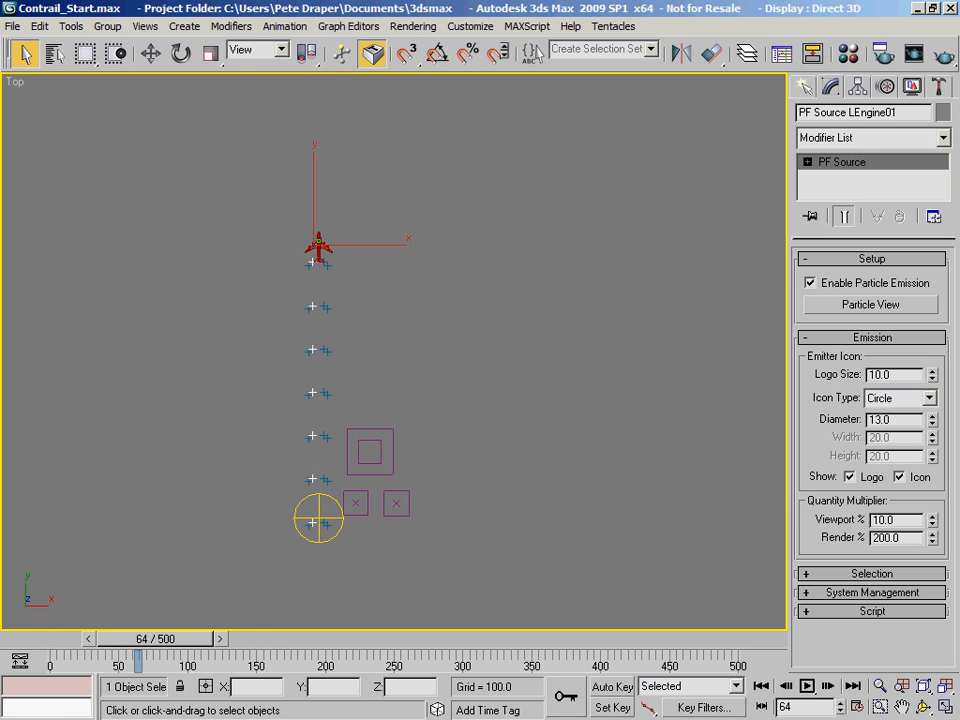
{"action": "left_click_drag", "start_coordinate": [321, 266], "coordinate": [524, 97]}
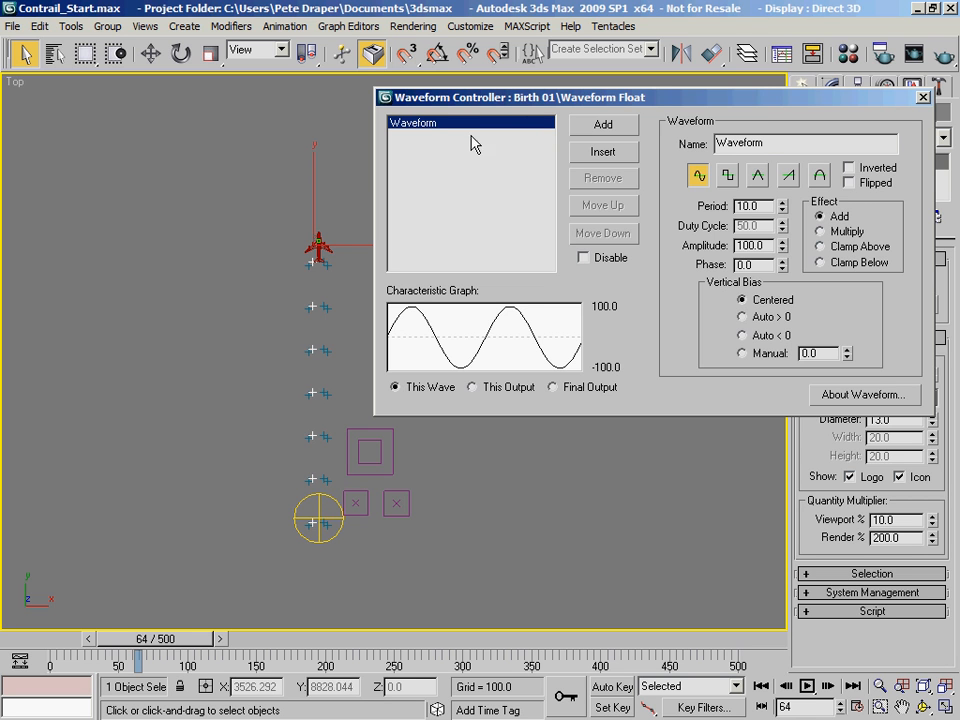
Set the waveform's Period to 2 and bring Track View back beside its settings
{"action": "left_click_drag", "start_coordinate": [520, 100], "coordinate": [457, 176]}
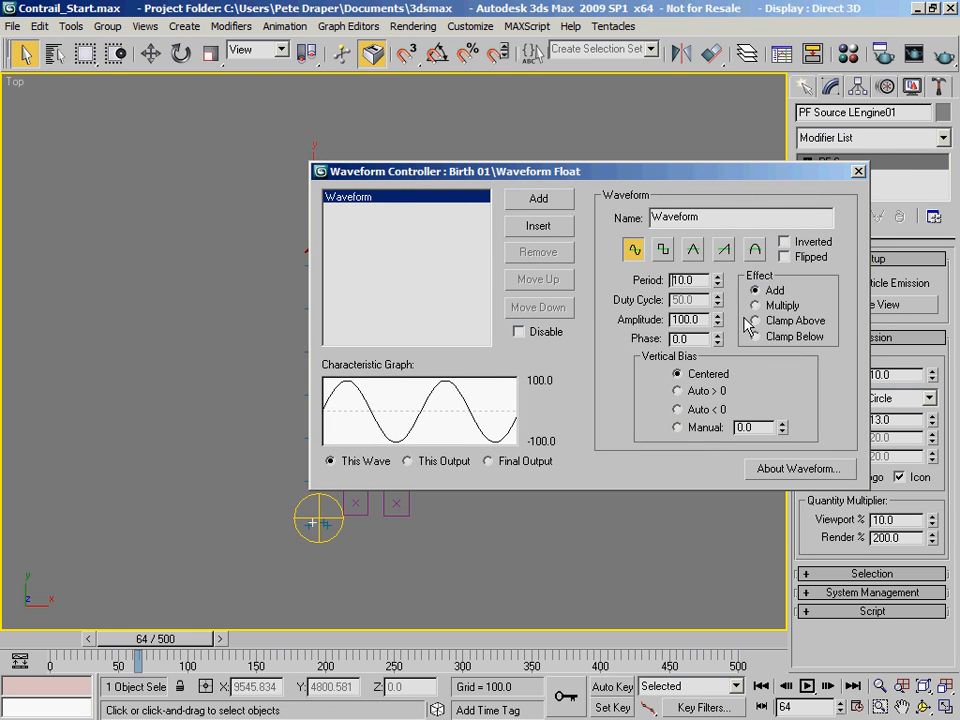
{"action": "double_click", "coordinate": [703, 283]}
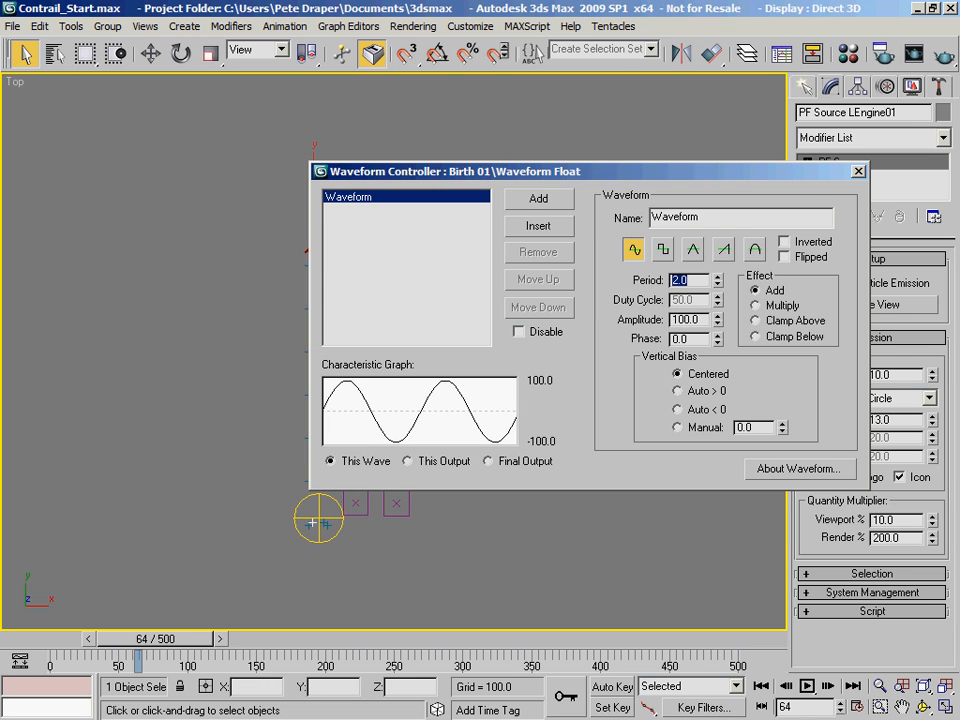
{"action": "left_click_drag", "start_coordinate": [0, 150], "coordinate": [474, 18]}
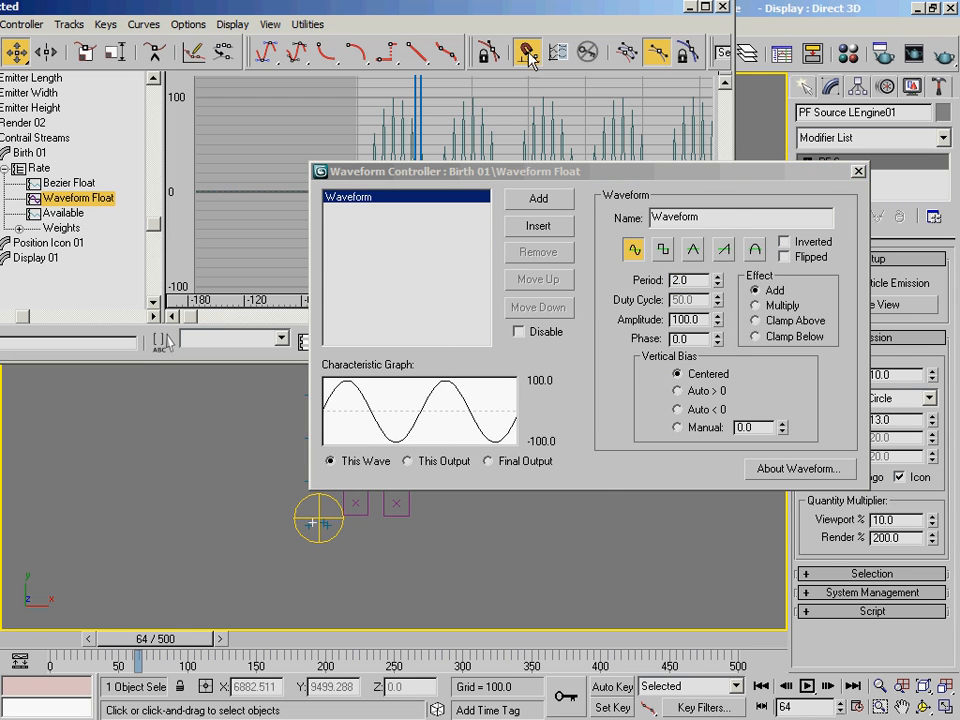
Try a Period of 10 on the waveform, compare its curve in the graph, and return the Period to 2
{"action": "left_click_drag", "start_coordinate": [706, 182], "coordinate": [690, 218]}
{"action": "left_click", "coordinate": [682, 318]}
{"action": "type", "text": "10"}
{"action": "key", "text": "Return"}
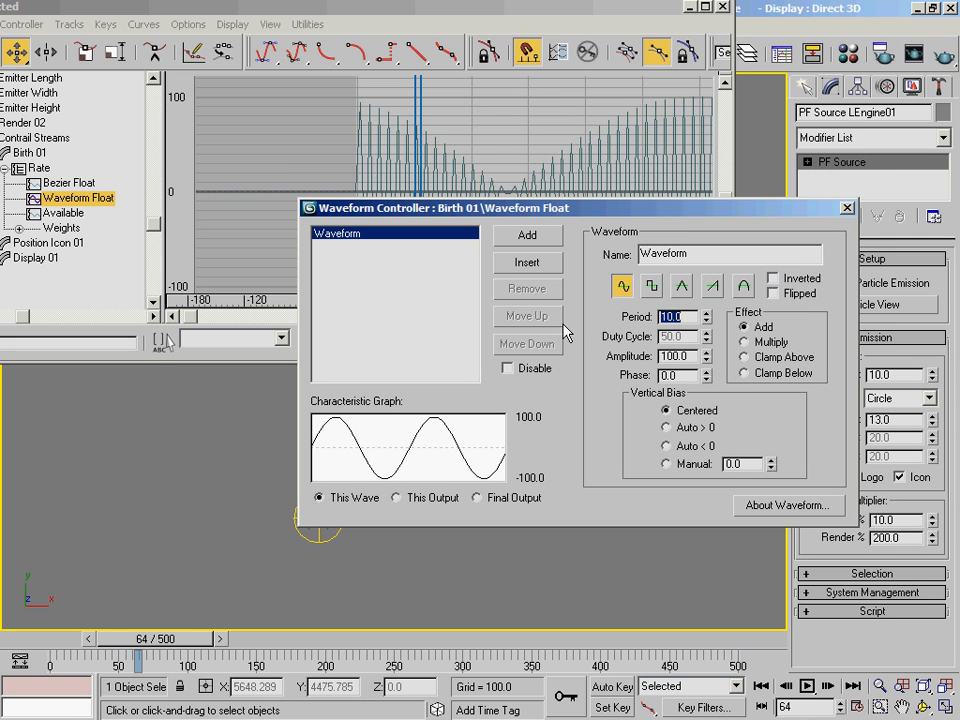
{"action": "left_click_drag", "start_coordinate": [560, 208], "coordinate": [326, 317]}
{"action": "type", "text": "2"}
{"action": "key", "text": "Return"}
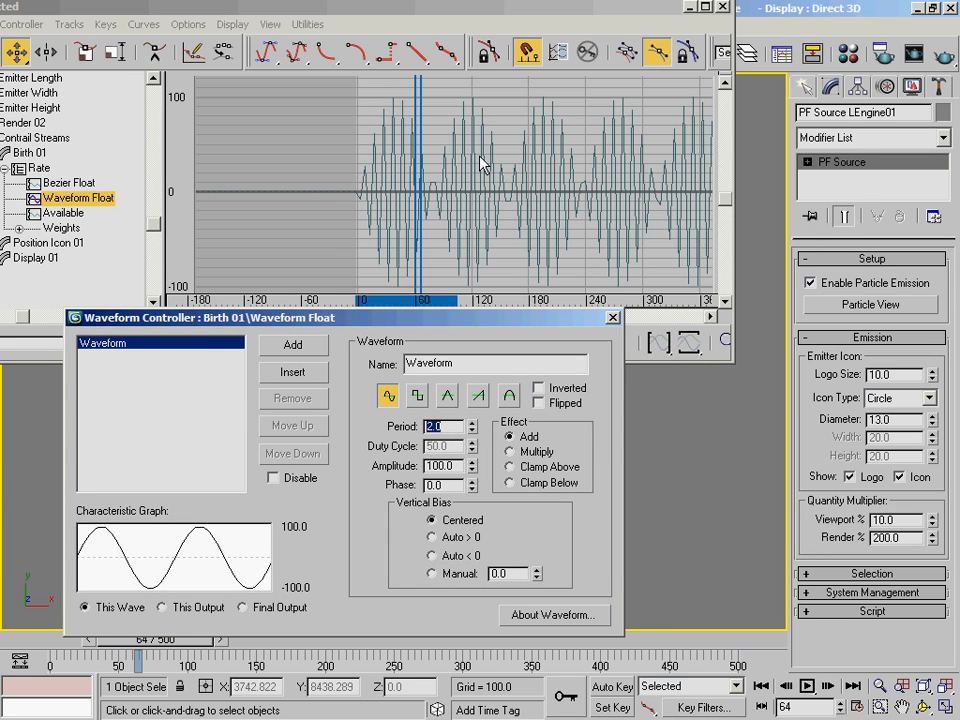
Arrange Track View above the waveform settings and examine the Waveform Float curve's peaks and range across the whole animation
{"action": "left_click_drag", "start_coordinate": [108, 146], "coordinate": [156, 172]}
{"action": "left_click_drag", "start_coordinate": [210, 4], "coordinate": [264, 16]}
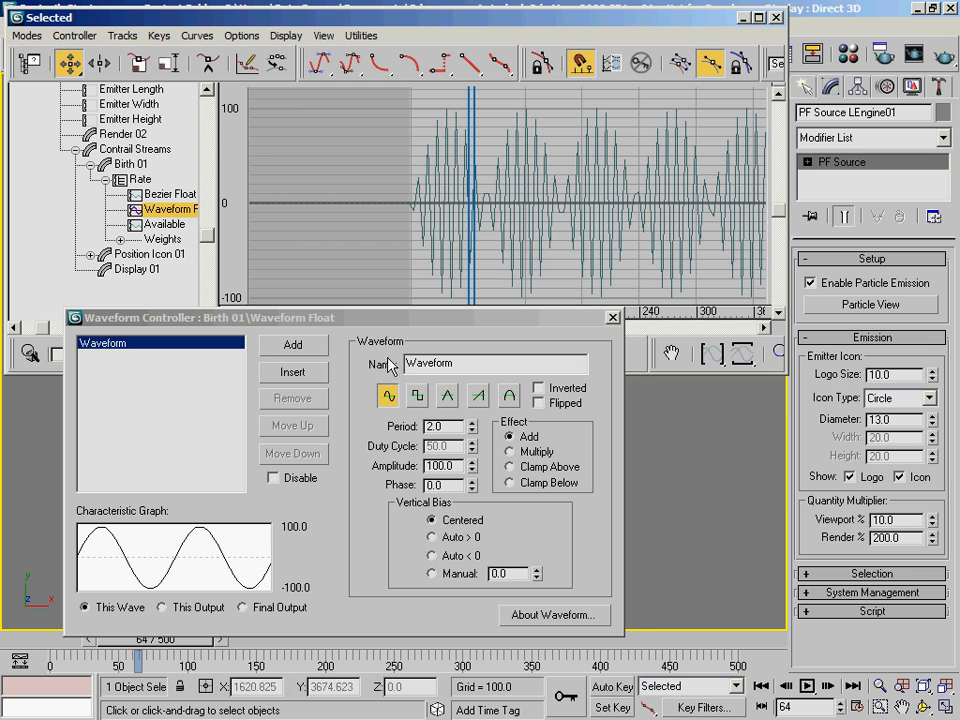
{"action": "left_click_drag", "start_coordinate": [421, 320], "coordinate": [435, 326]}
{"action": "scroll", "coordinate": [590, 163], "scroll_direction": "down", "scroll_amount": 3}
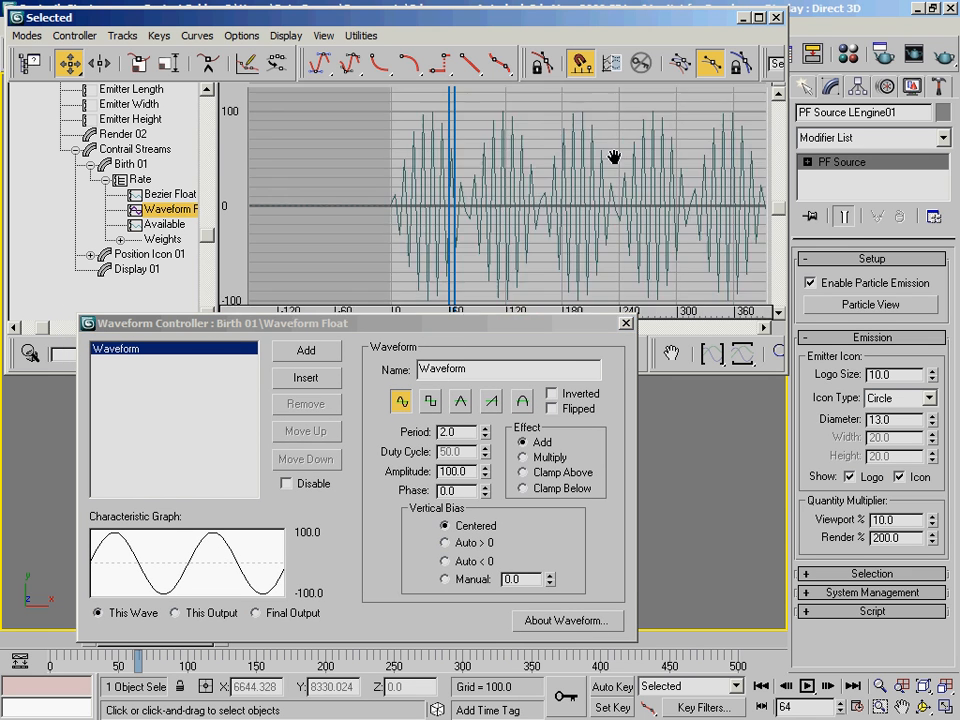
{"action": "scroll", "coordinate": [574, 168], "scroll_direction": "down", "scroll_amount": 3}
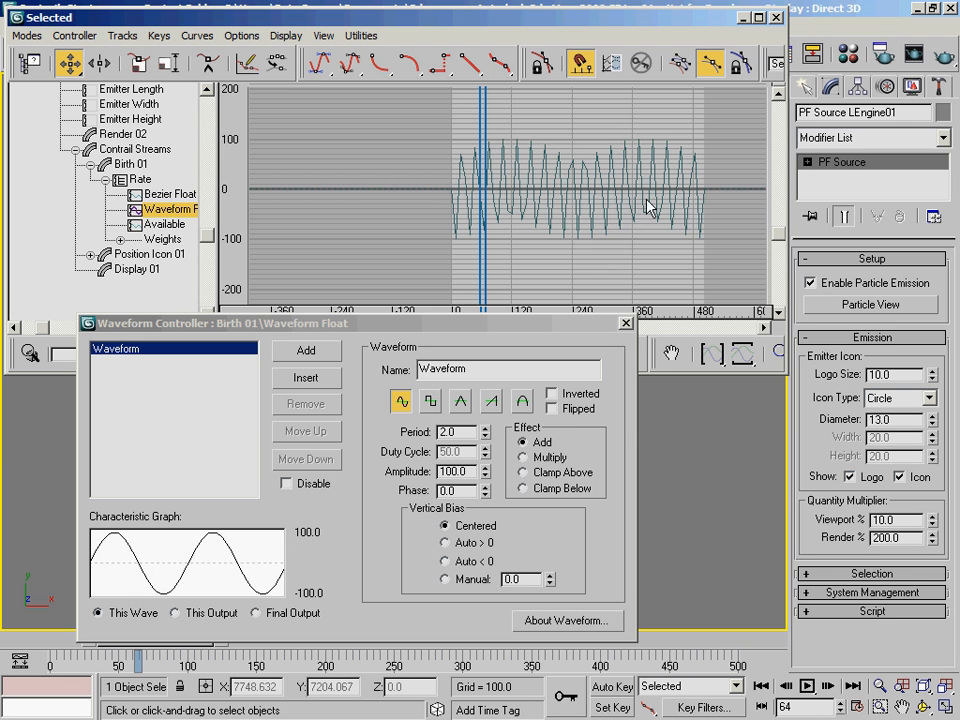
{"action": "middle_click_drag", "start_coordinate": [595, 225], "coordinate": [493, 220]}
{"action": "scroll", "coordinate": [495, 222], "scroll_direction": "up", "scroll_amount": 4}
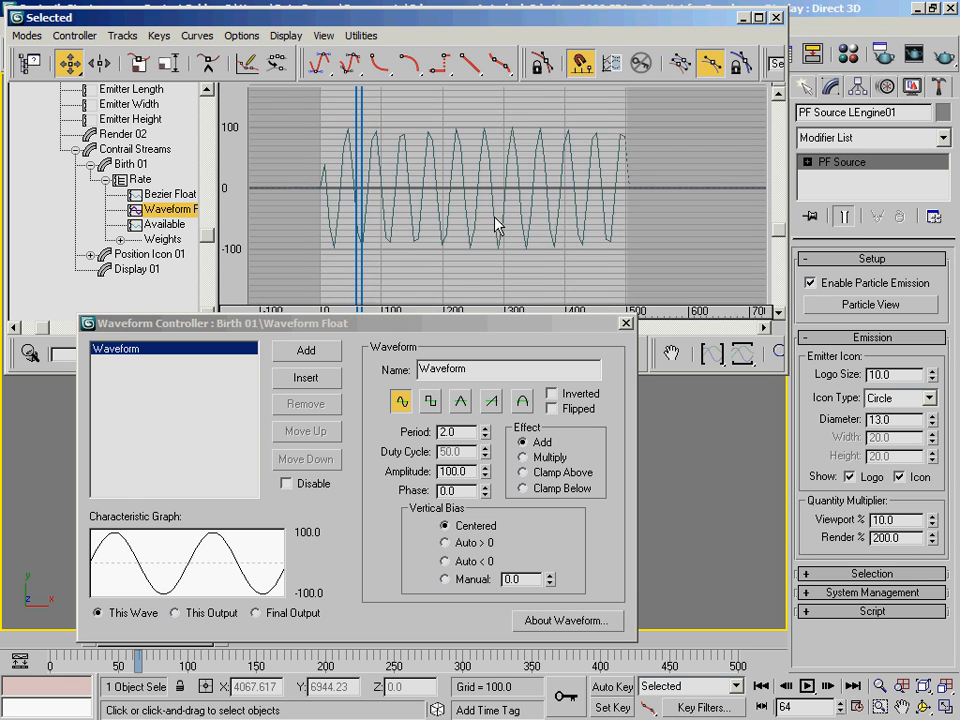
{"action": "scroll", "coordinate": [495, 222], "scroll_direction": "up", "scroll_amount": 1}
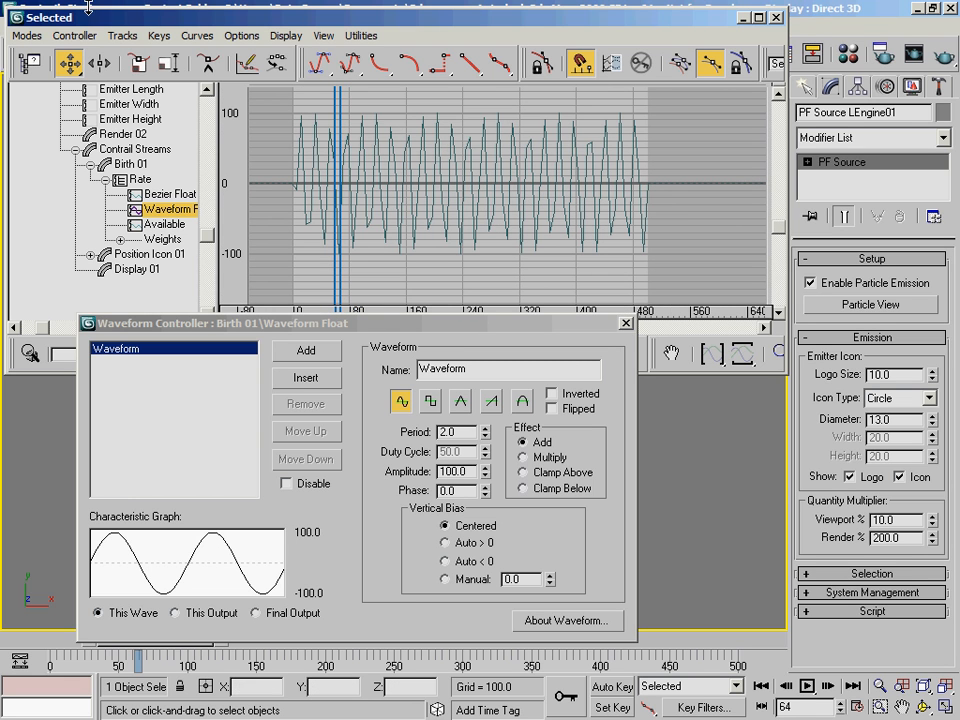
{"action": "left_click_drag", "start_coordinate": [110, 20], "coordinate": [133, 24]}
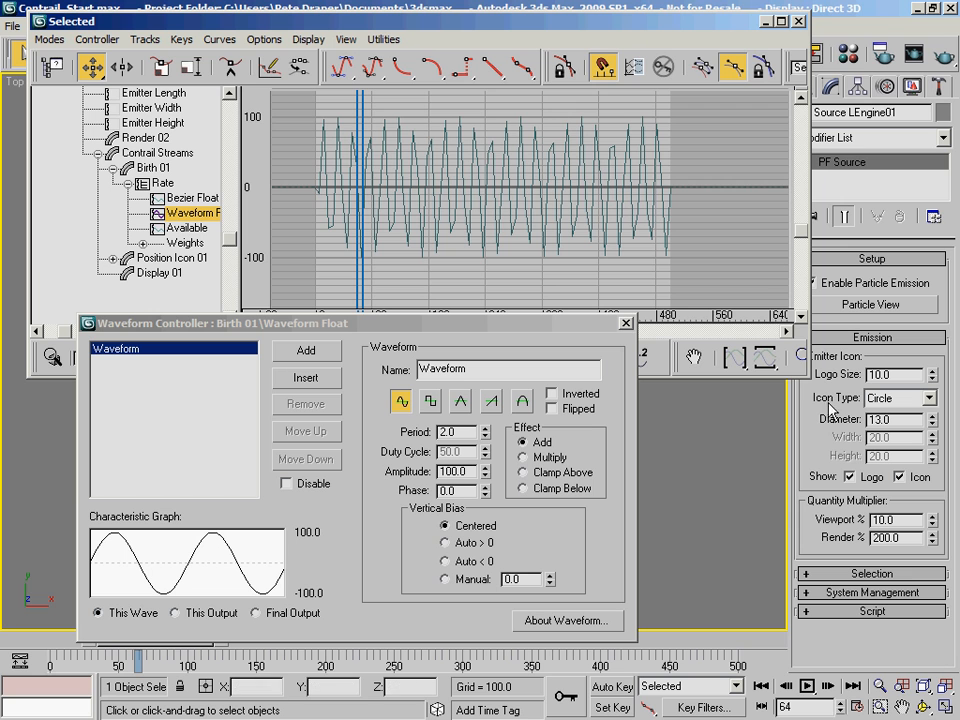
{"action": "scroll", "coordinate": [489, 197], "scroll_direction": "down", "scroll_amount": 2}
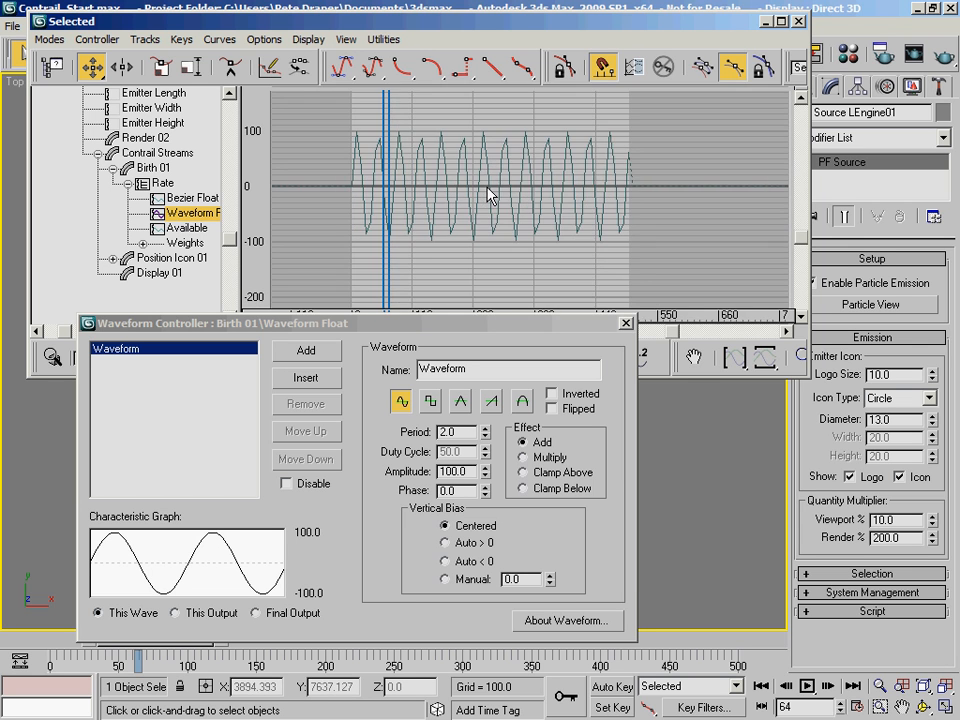
{"action": "scroll", "coordinate": [489, 197], "scroll_direction": "up", "scroll_amount": 3}
{"action": "scroll", "coordinate": [486, 197], "scroll_direction": "up", "scroll_amount": 1}
{"action": "middle_click_drag", "start_coordinate": [471, 191], "coordinate": [495, 270]}
{"action": "scroll", "coordinate": [469, 196], "scroll_direction": "up", "scroll_amount": 1}
{"action": "scroll", "coordinate": [471, 194], "scroll_direction": "up", "scroll_amount": 3}
{"action": "scroll", "coordinate": [470, 184], "scroll_direction": "down", "scroll_amount": 1}
{"action": "scroll", "coordinate": [474, 192], "scroll_direction": "down", "scroll_amount": 5}
{"action": "scroll", "coordinate": [471, 188], "scroll_direction": "down", "scroll_amount": 1}
{"action": "middle_click_drag", "start_coordinate": [476, 214], "coordinate": [481, 175]}
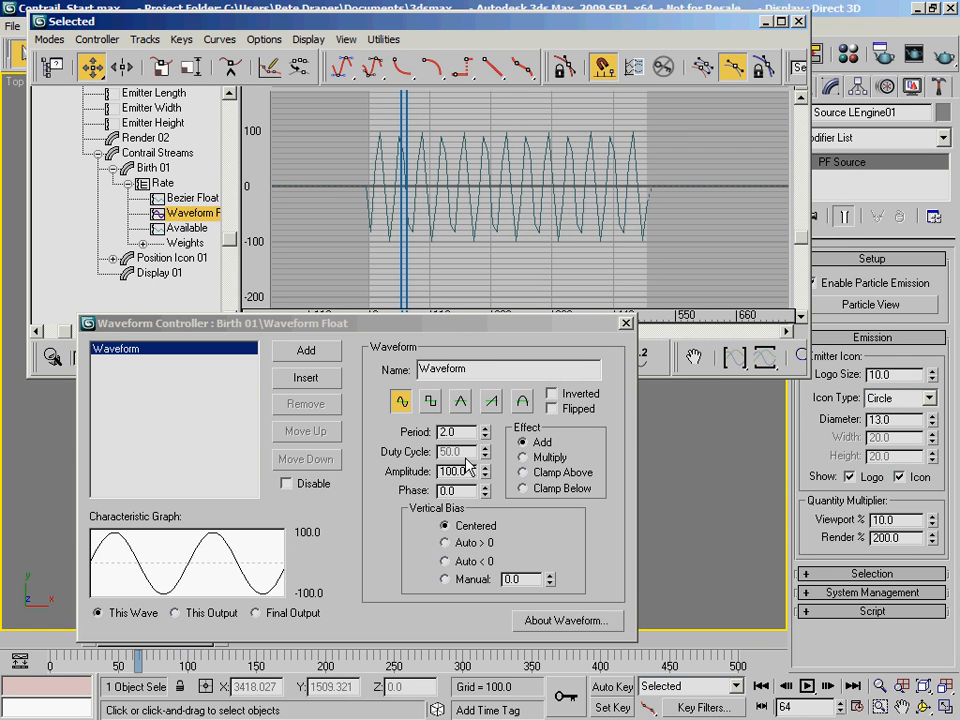
Set the waveform's Amplitude to 1000 and bring the full curve into view in the graph
{"action": "double_click", "coordinate": [471, 471]}
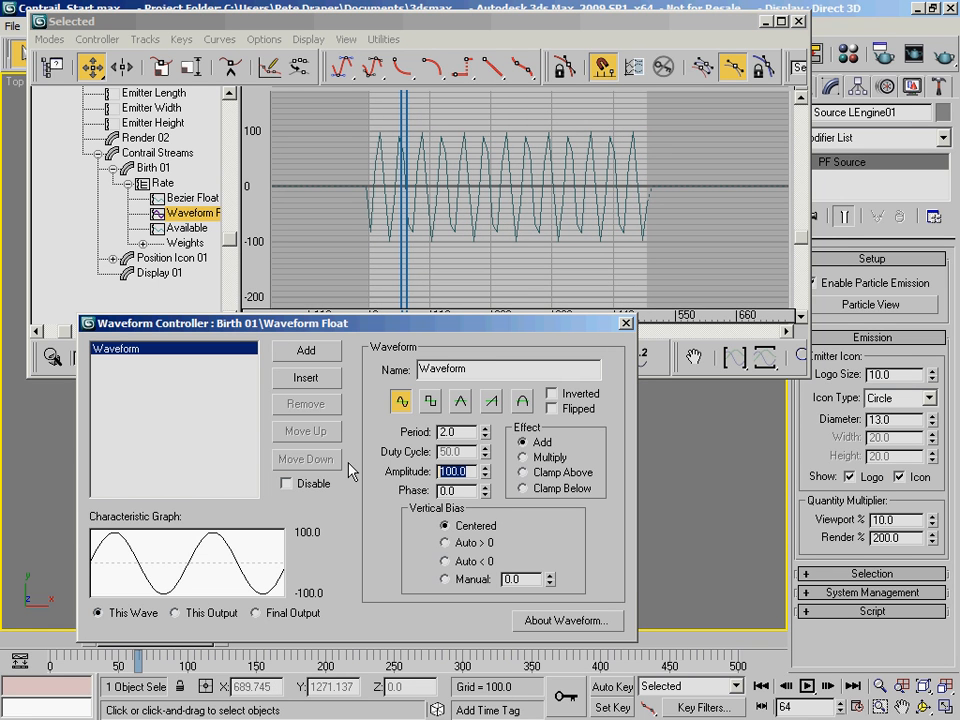
{"action": "type", "text": "1000"}
{"action": "key", "text": "Return"}
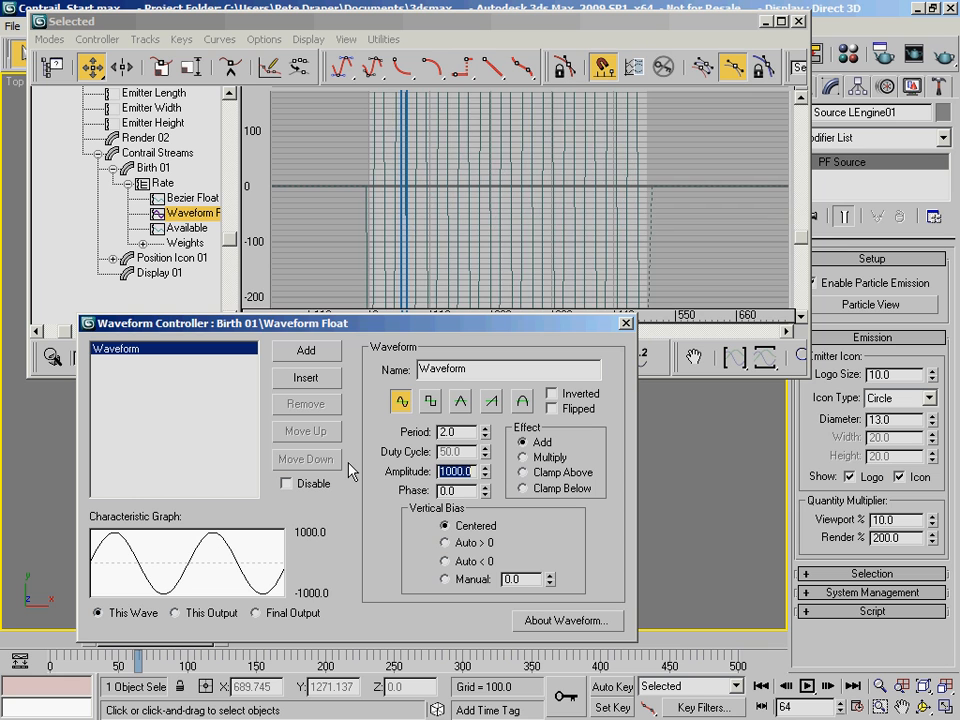
{"action": "scroll", "coordinate": [540, 252], "scroll_direction": "down", "scroll_amount": 4}
{"action": "scroll", "coordinate": [565, 255], "scroll_direction": "down", "scroll_amount": 5}
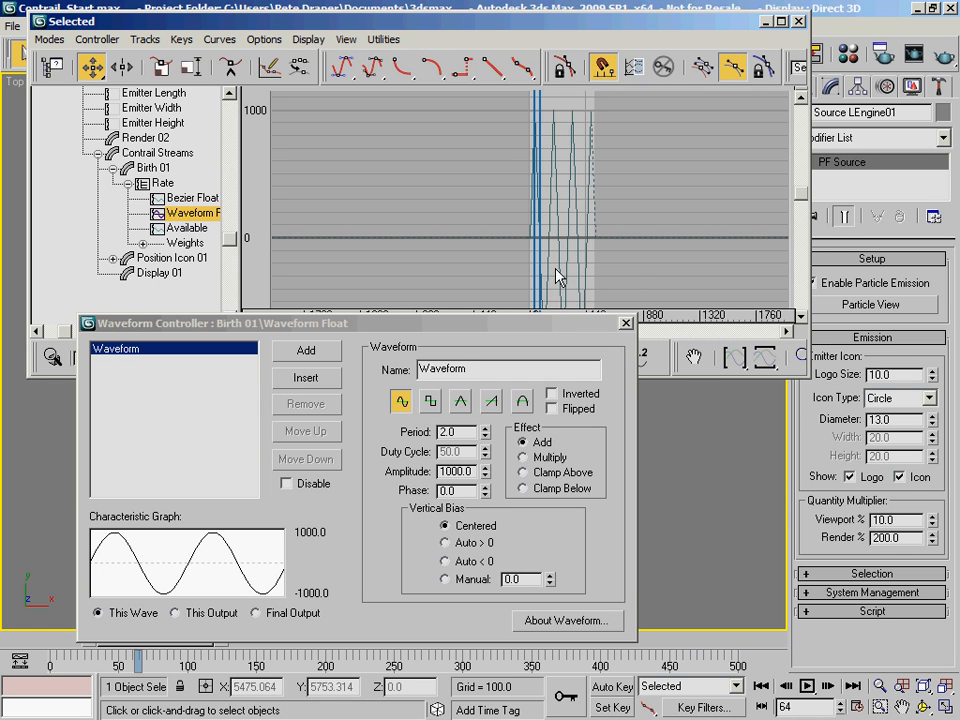
Set the waveform's Vertical Bias to Auto > 0 and fit the graph horizontally to the animation range
{"action": "left_click", "coordinate": [474, 543]}
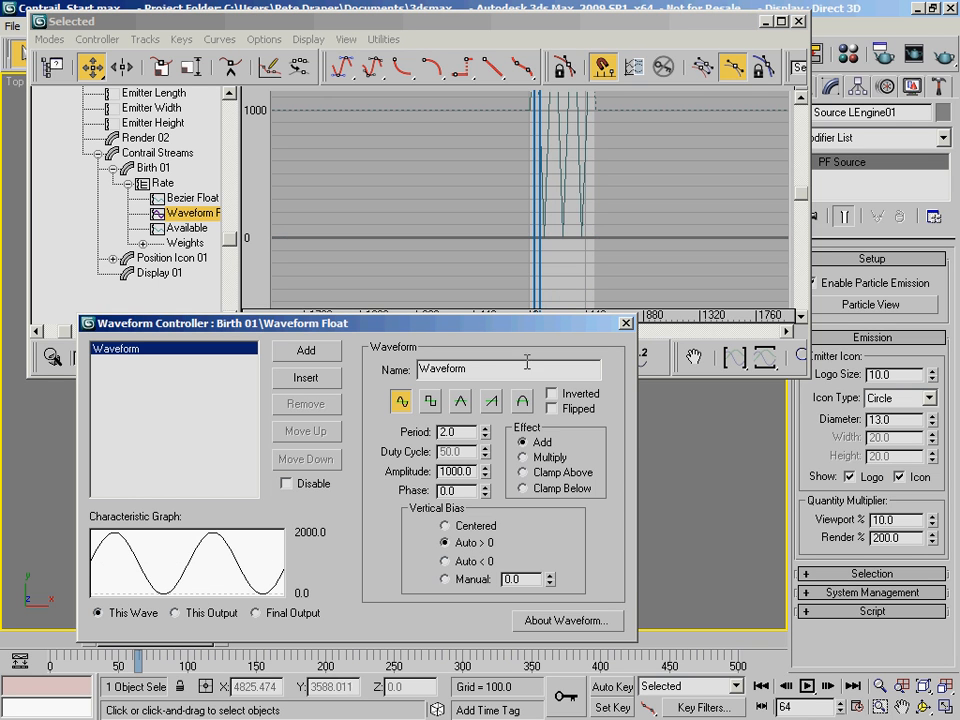
{"action": "middle_click_drag", "start_coordinate": [561, 156], "coordinate": [502, 225]}
{"action": "scroll", "coordinate": [497, 182], "scroll_direction": "down", "scroll_amount": 2}
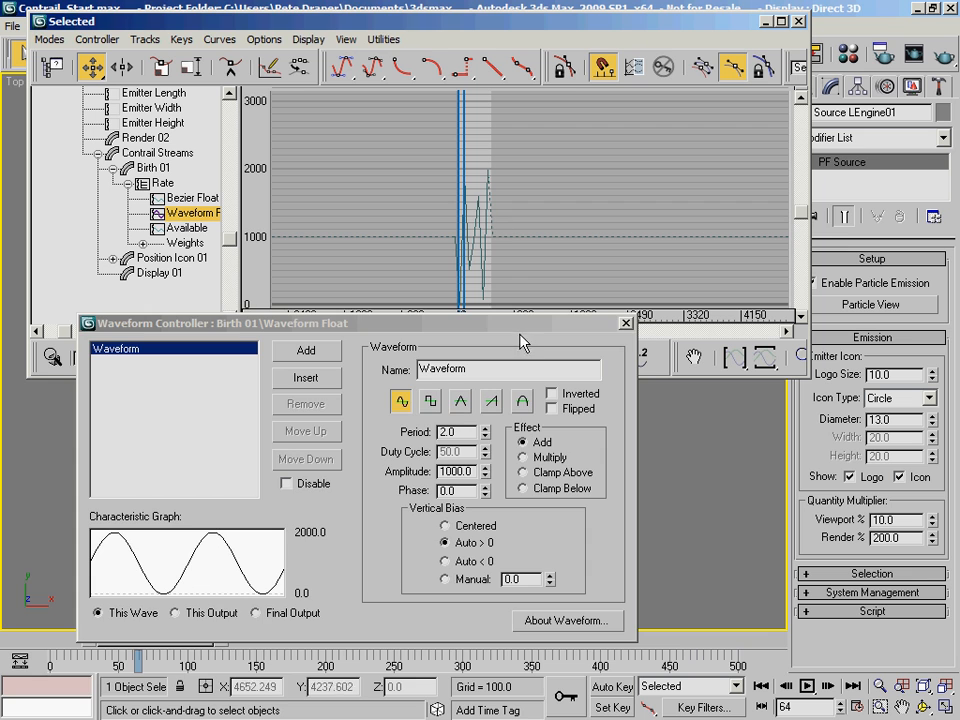
{"action": "left_click_drag", "start_coordinate": [521, 341], "coordinate": [465, 469]}
{"action": "left_click", "coordinate": [737, 360]}
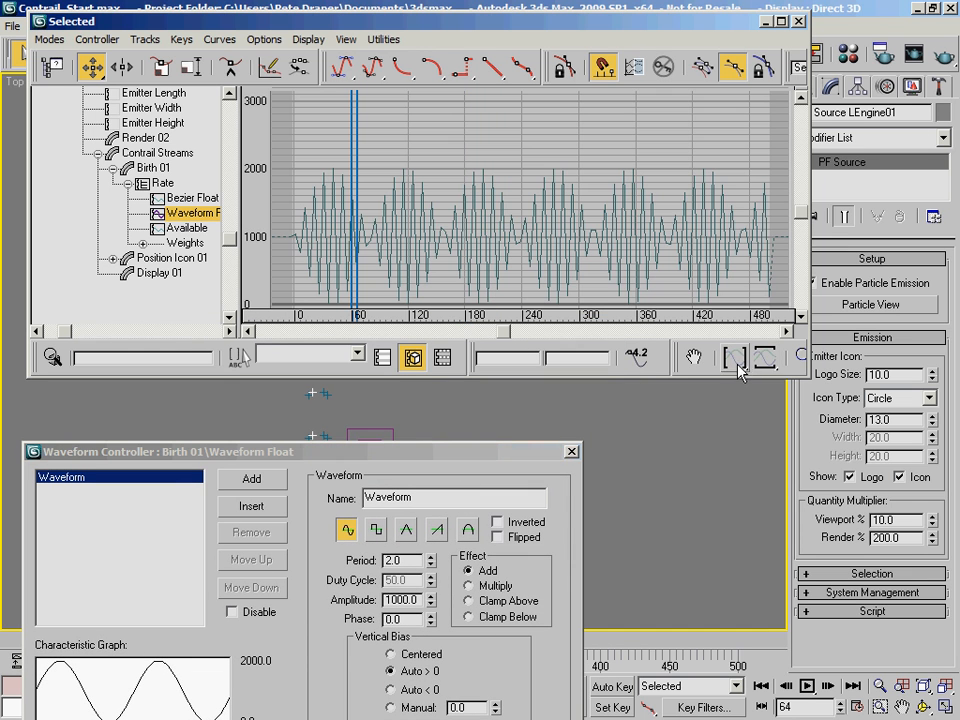
{"action": "left_click_drag", "start_coordinate": [393, 458], "coordinate": [529, 351]}
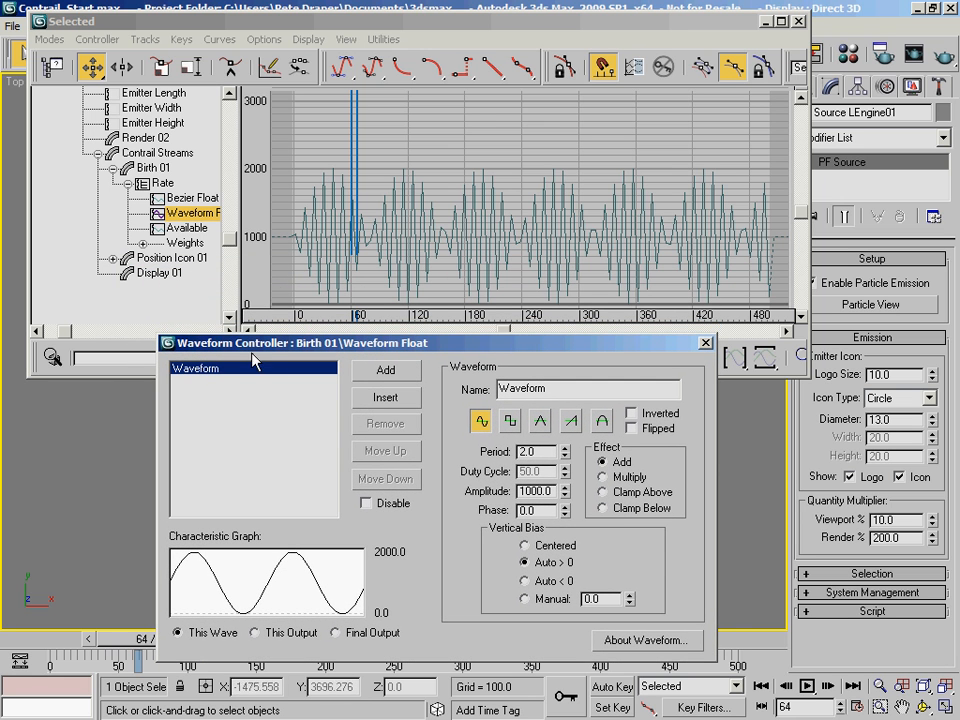
Add a second waveform to the controller with Period 5, Amplitude 50 and Vertical Bias Auto > 0
{"action": "left_click", "coordinate": [388, 373]}
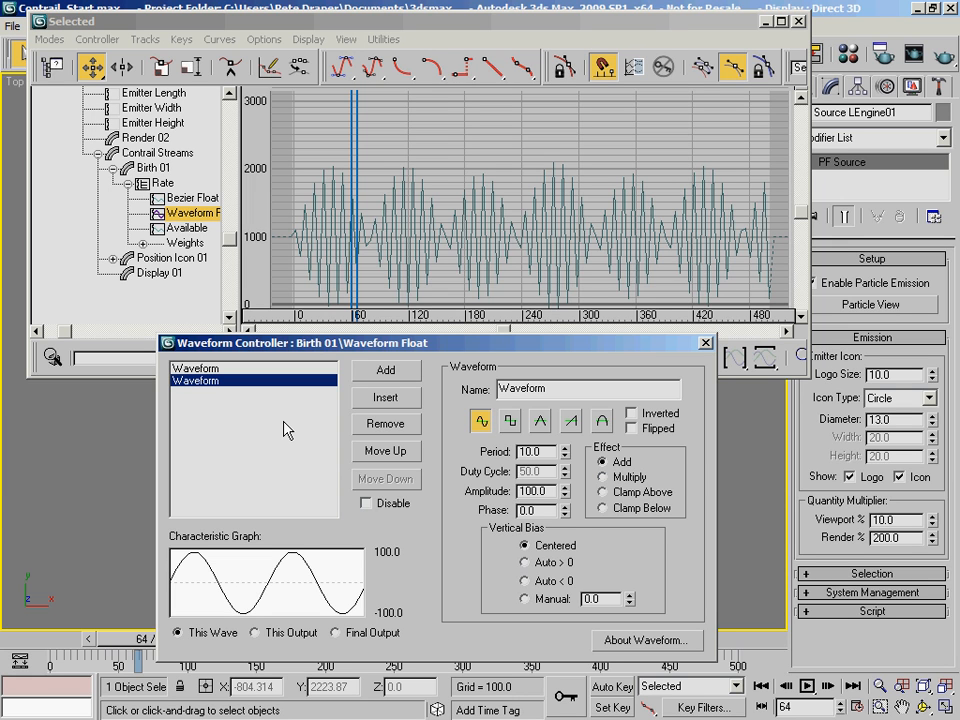
{"action": "double_click", "coordinate": [551, 451]}
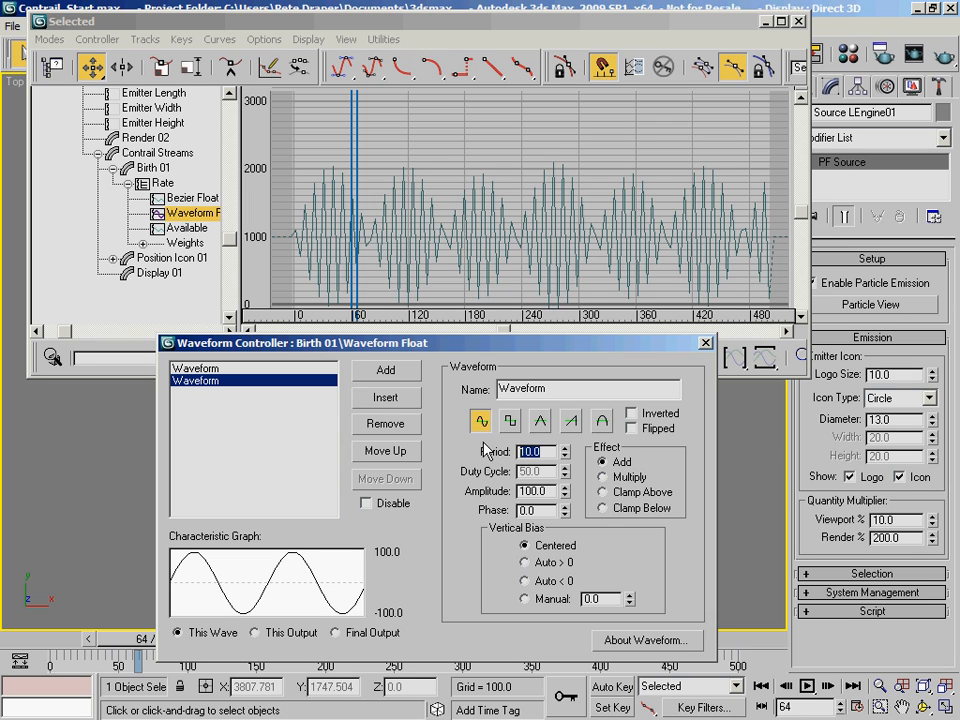
{"action": "key", "text": "Return"}
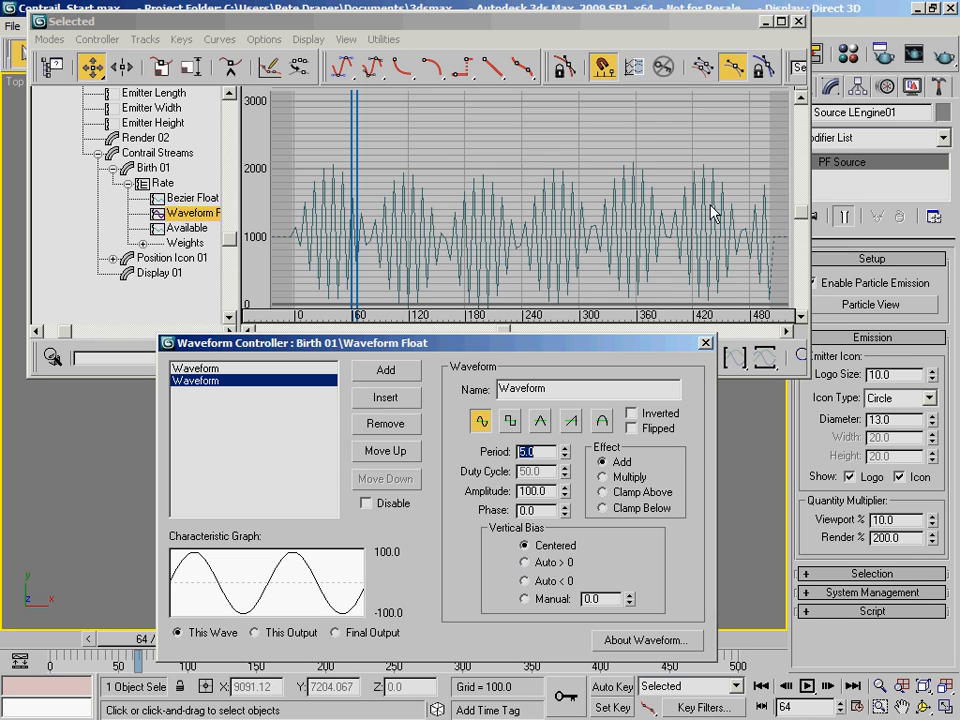
{"action": "double_click", "coordinate": [552, 491]}
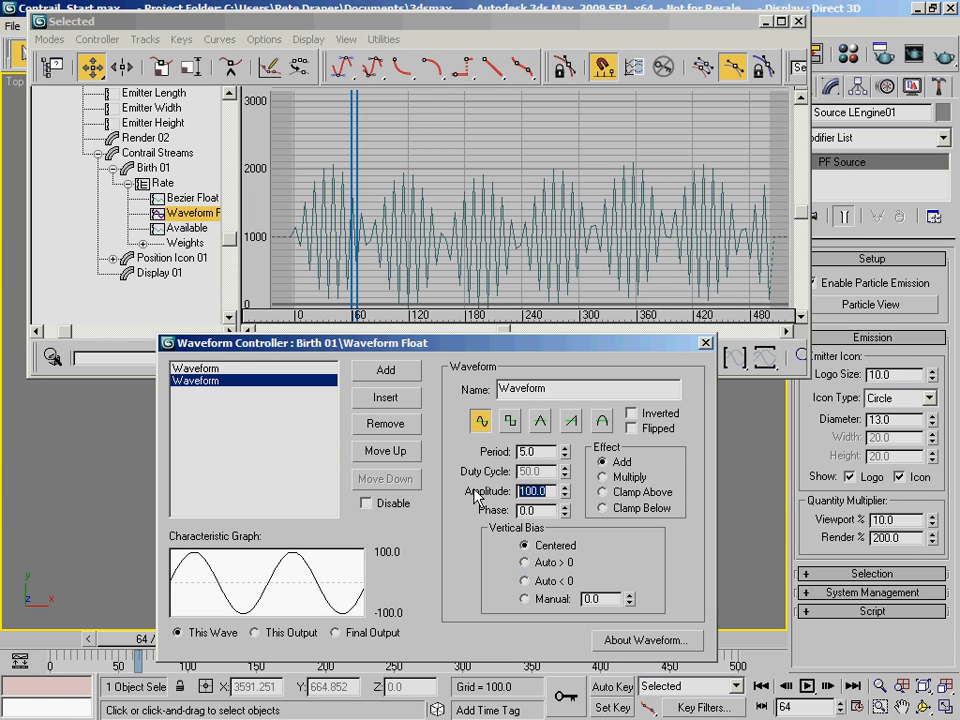
{"action": "type", "text": "50"}
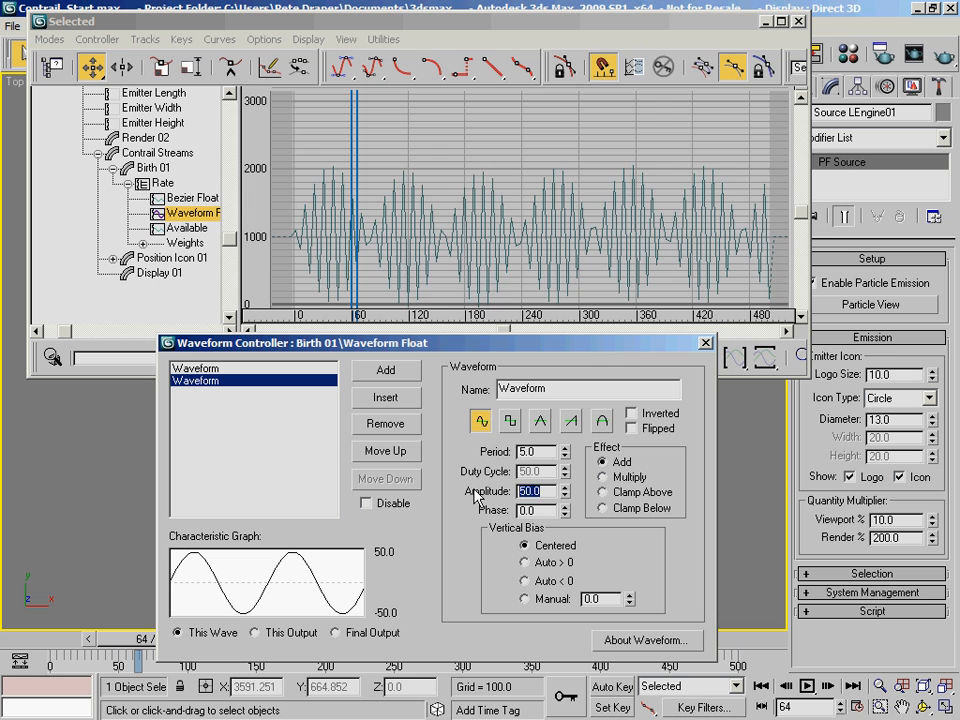
{"action": "left_click", "coordinate": [545, 566]}
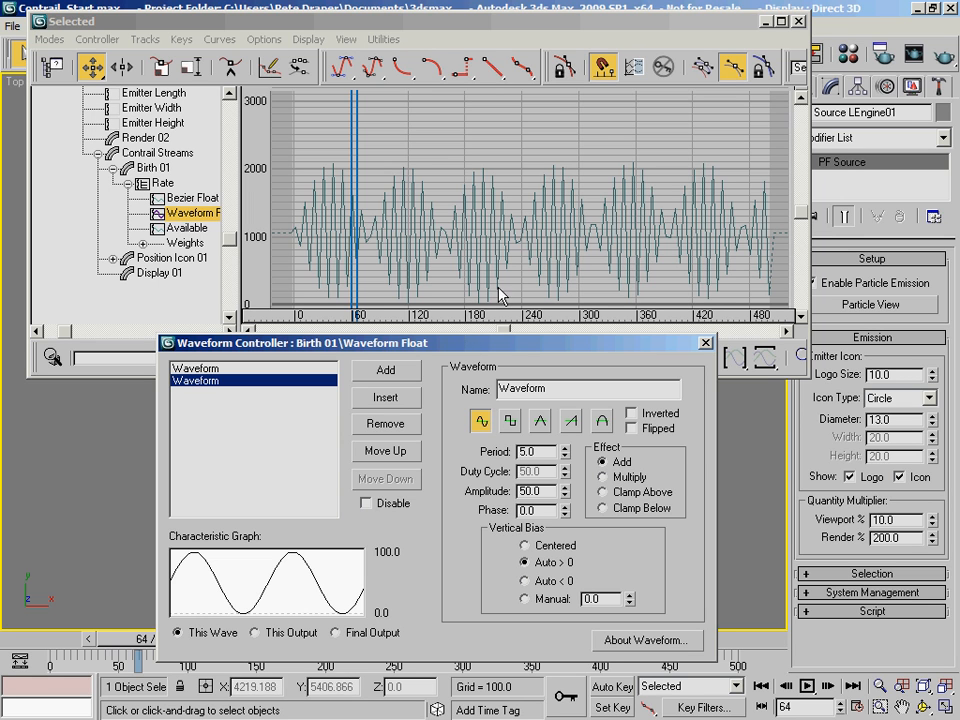
Examine the variation in the combined waveform curve's peaks up close and overall, and close the waveform settings
{"action": "middle_click_drag", "start_coordinate": [471, 242], "coordinate": [529, 229]}
{"action": "scroll", "coordinate": [455, 218], "scroll_direction": "up", "scroll_amount": 1}
{"action": "scroll", "coordinate": [455, 215], "scroll_direction": "up", "scroll_amount": 6}
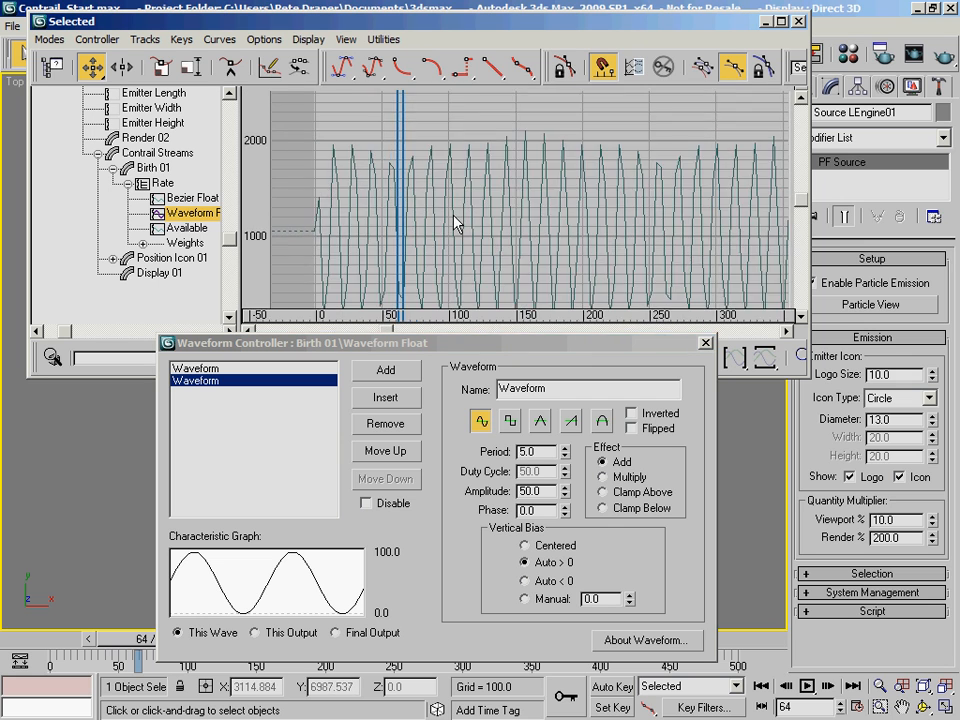
{"action": "middle_click_drag", "start_coordinate": [430, 178], "coordinate": [576, 258]}
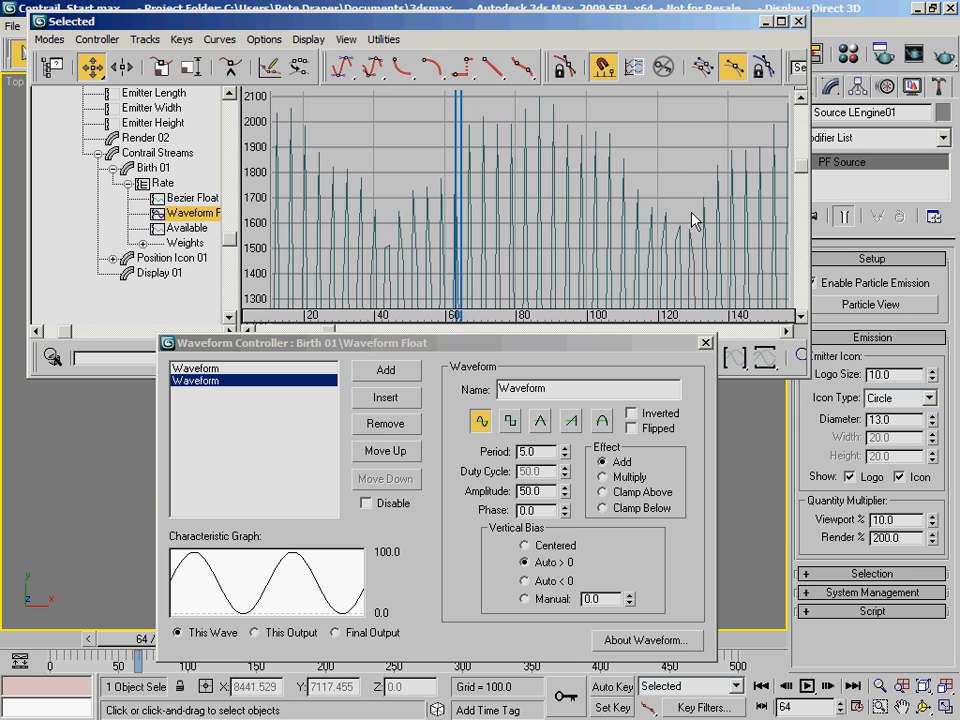
{"action": "middle_click_drag", "start_coordinate": [436, 220], "coordinate": [573, 217]}
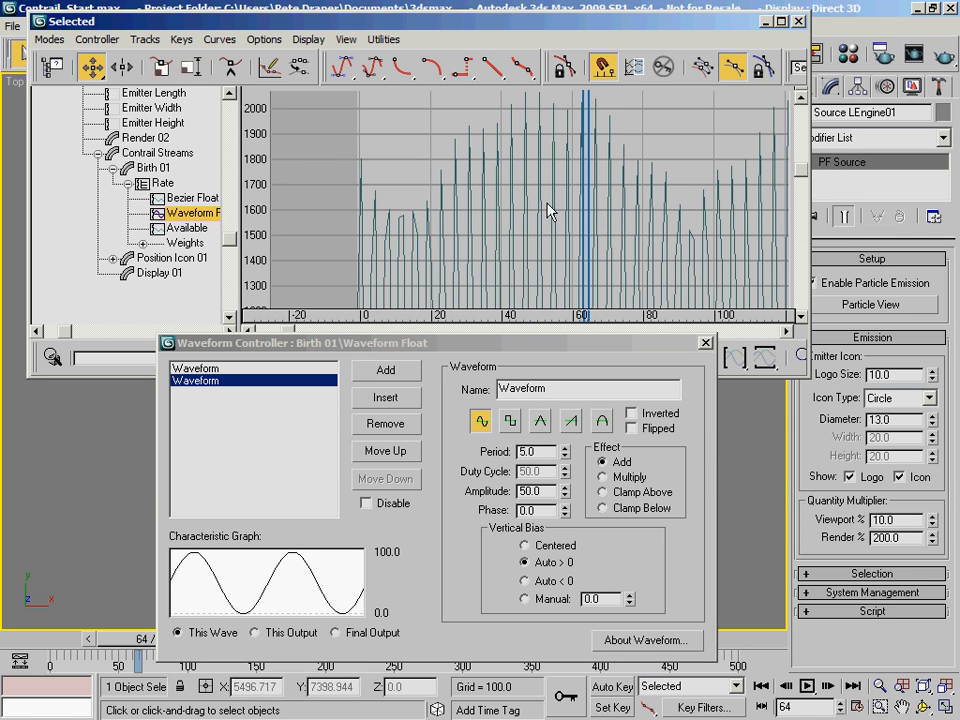
{"action": "scroll", "coordinate": [506, 182], "scroll_direction": "down", "scroll_amount": 5}
{"action": "scroll", "coordinate": [512, 173], "scroll_direction": "down", "scroll_amount": 4}
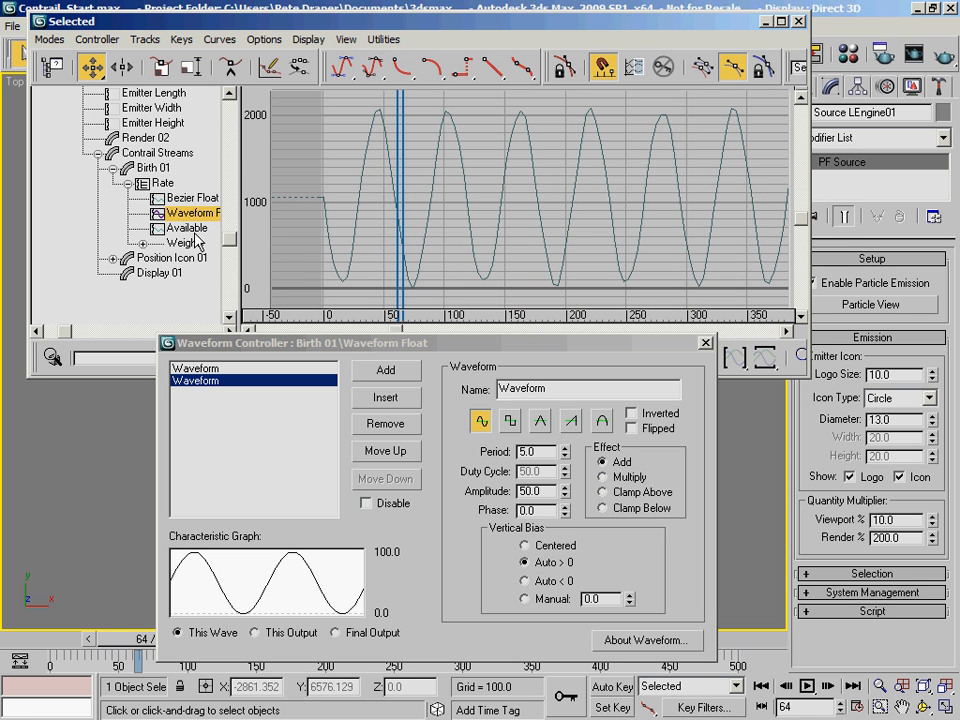
{"action": "left_click", "coordinate": [707, 344]}
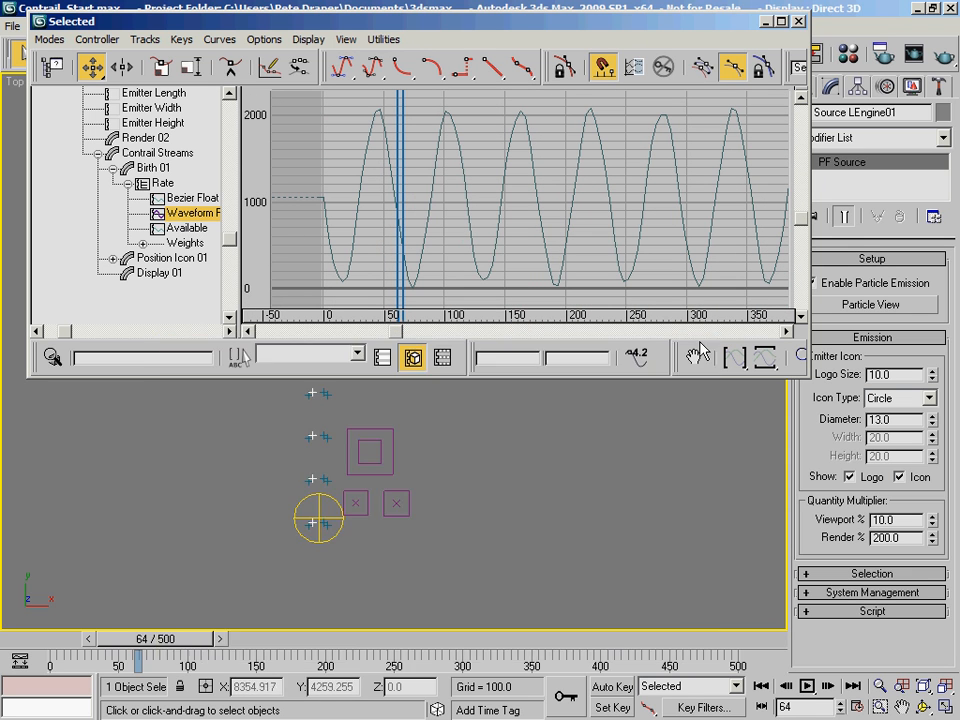
Assign a Noise Float controller to the Available slot below Waveform Float in the Rate list
{"action": "left_click", "coordinate": [198, 232]}
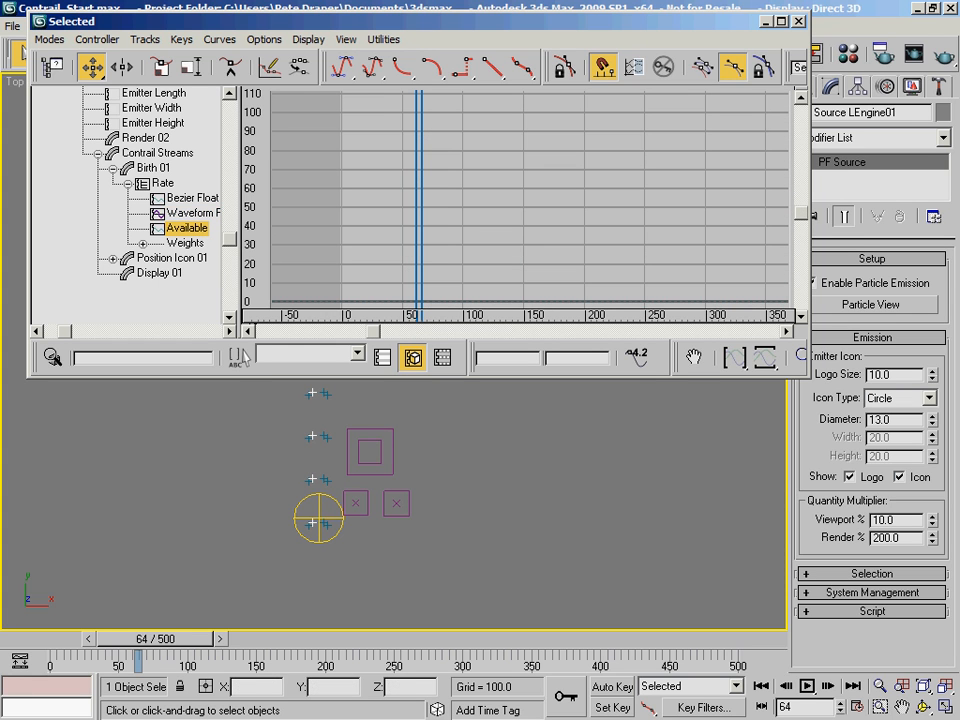
{"action": "right_click", "coordinate": [180, 227]}
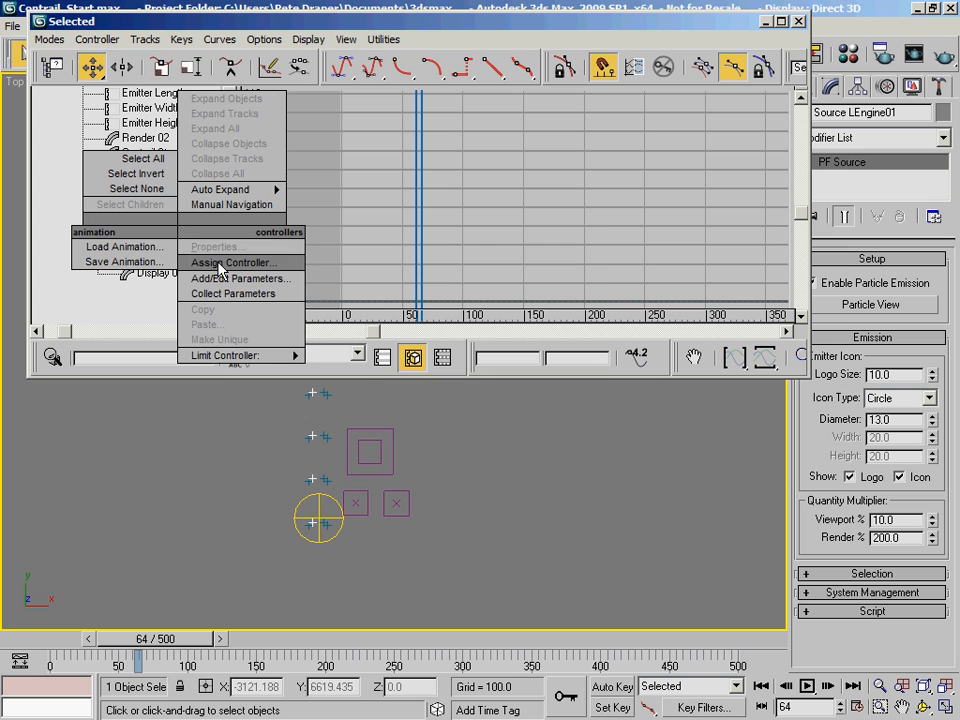
{"action": "left_click", "coordinate": [221, 263]}
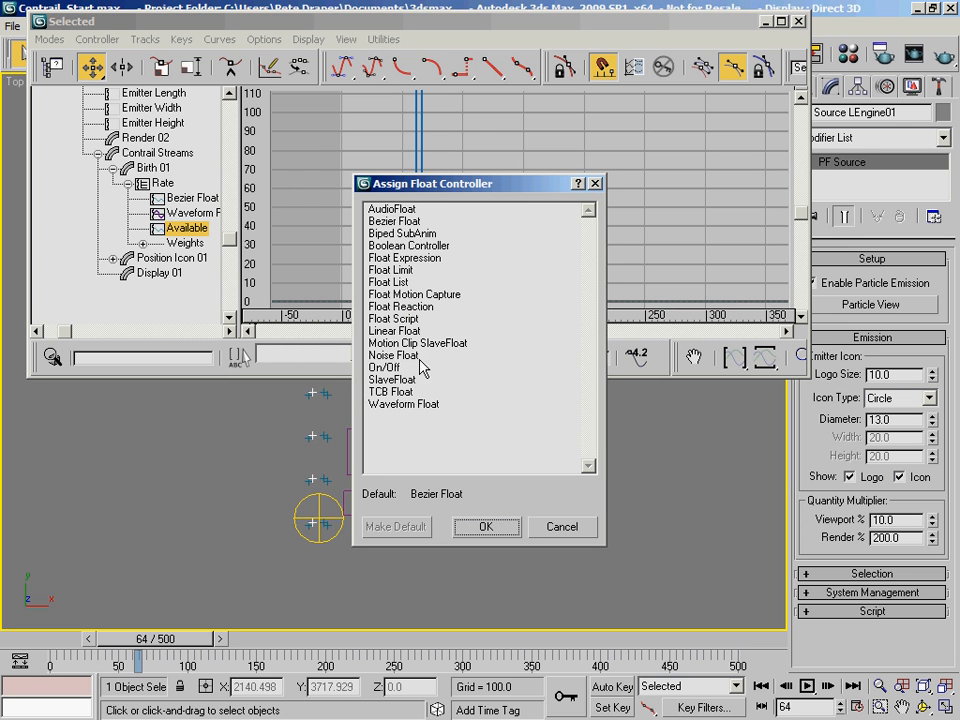
{"action": "double_click", "coordinate": [402, 356]}
Move the noise settings clear of the graph and set the noise Frequency to 10
{"action": "left_click_drag", "start_coordinate": [191, 96], "coordinate": [579, 297]}
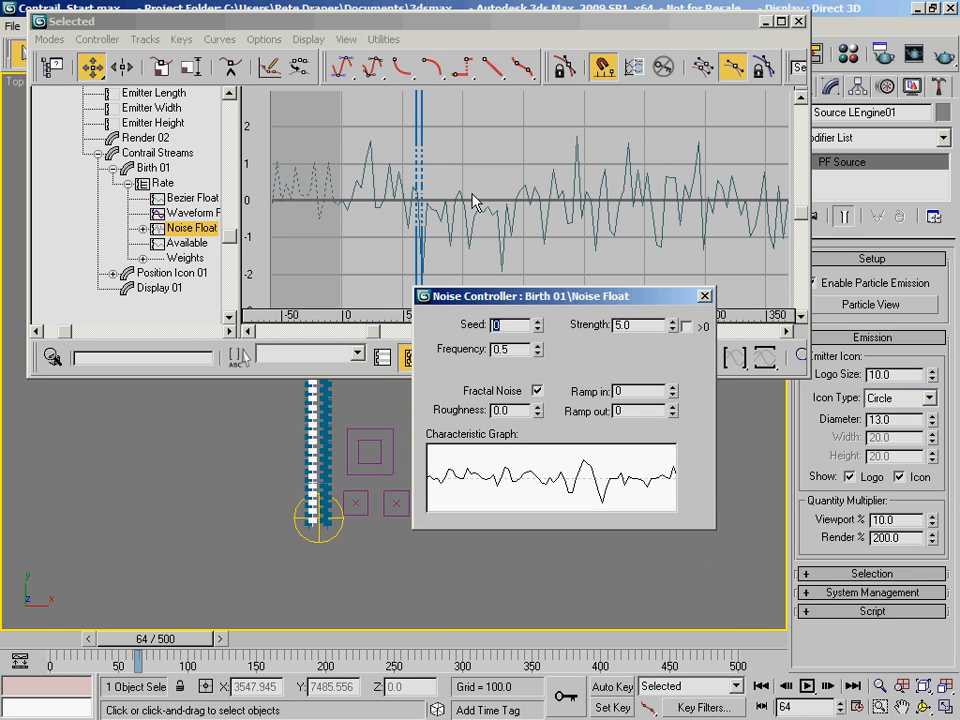
{"action": "left_click_drag", "start_coordinate": [579, 297], "coordinate": [575, 348]}
{"action": "middle_click_drag", "start_coordinate": [605, 238], "coordinate": [555, 241]}
{"action": "left_click_drag", "start_coordinate": [521, 345], "coordinate": [439, 316]}
{"action": "left_click_drag", "start_coordinate": [431, 368], "coordinate": [346, 374]}
{"action": "type", "text": "10"}
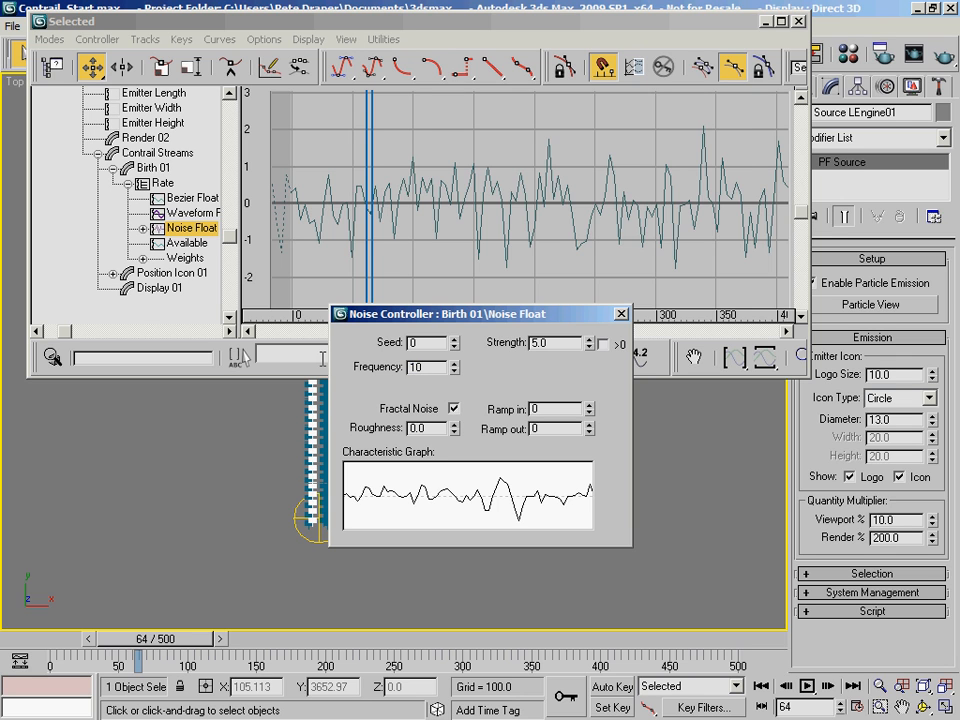
{"action": "key", "text": "Return"}
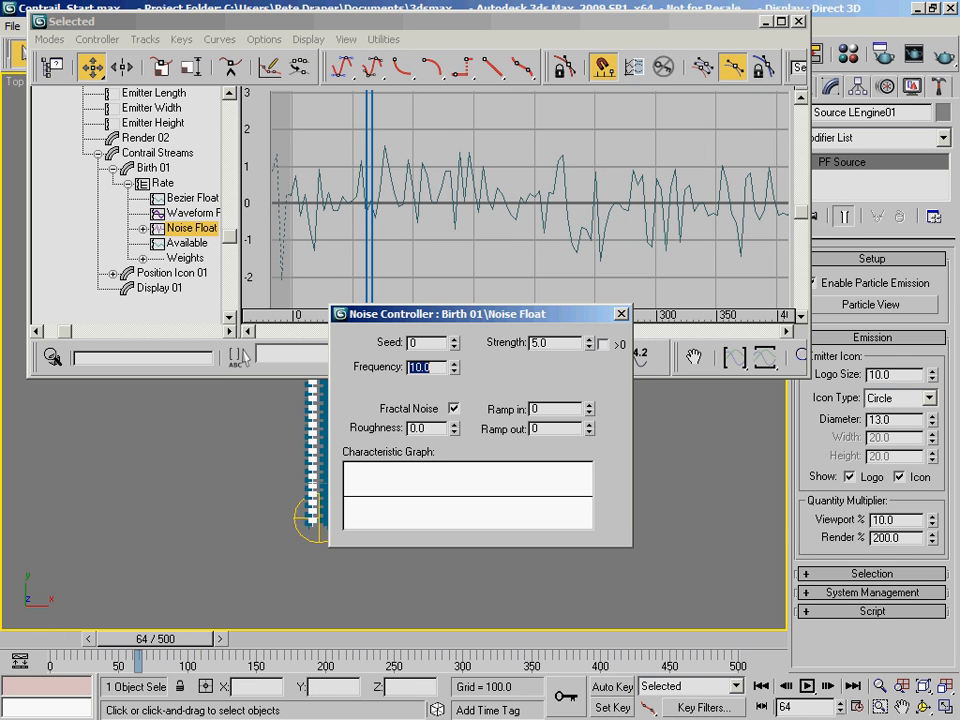
Compare the Noise Float curve with the combined Birth 01 Rate curve to judge how much the noise influences the rate
{"action": "mouse_move", "coordinate": [138, 645]}
{"action": "left_mouse_down"}
{"action": "mouse_move", "coordinate": [40, 645]}
{"action": "mouse_move", "coordinate": [138, 652]}
{"action": "left_mouse_up"}
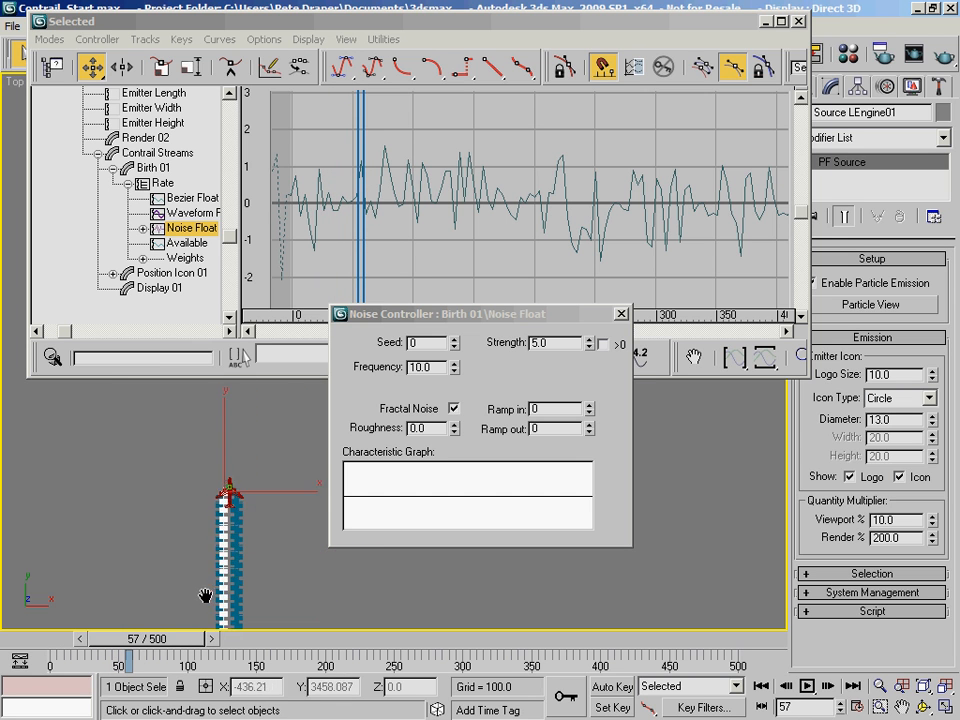
{"action": "mouse_move", "coordinate": [272, 487]}
{"action": "middle_mouse_down"}
{"action": "mouse_move", "coordinate": [244, 501]}
{"action": "mouse_move", "coordinate": [227, 437]}
{"action": "mouse_move", "coordinate": [140, 530]}
{"action": "mouse_move", "coordinate": [253, 495]}
{"action": "mouse_move", "coordinate": [257, 476]}
{"action": "middle_mouse_up"}
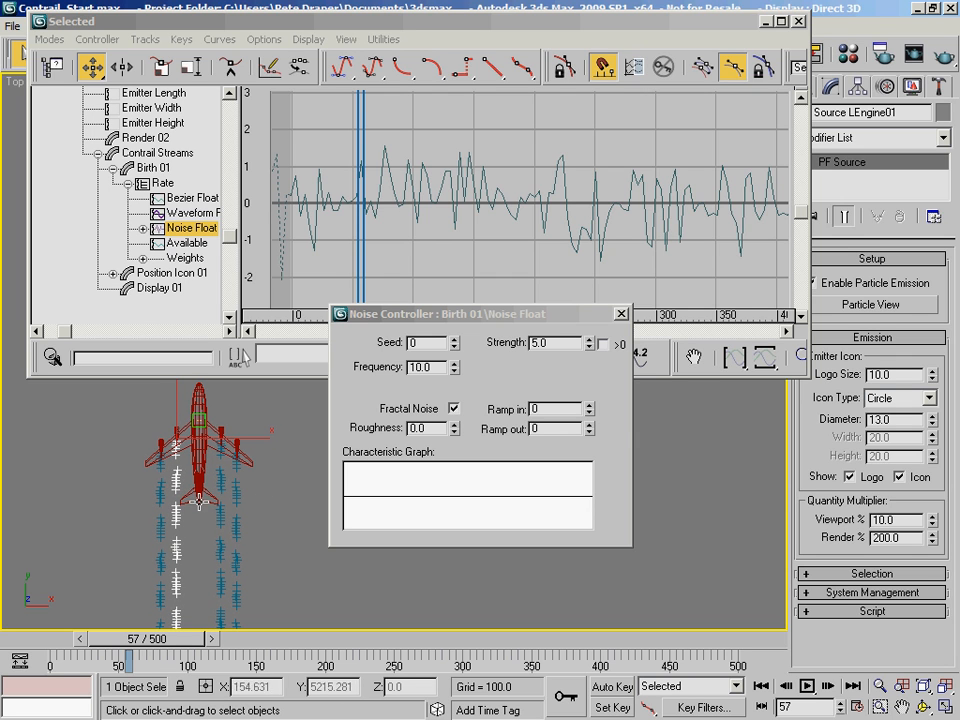
{"action": "left_click_drag", "start_coordinate": [566, 343], "coordinate": [501, 333]}
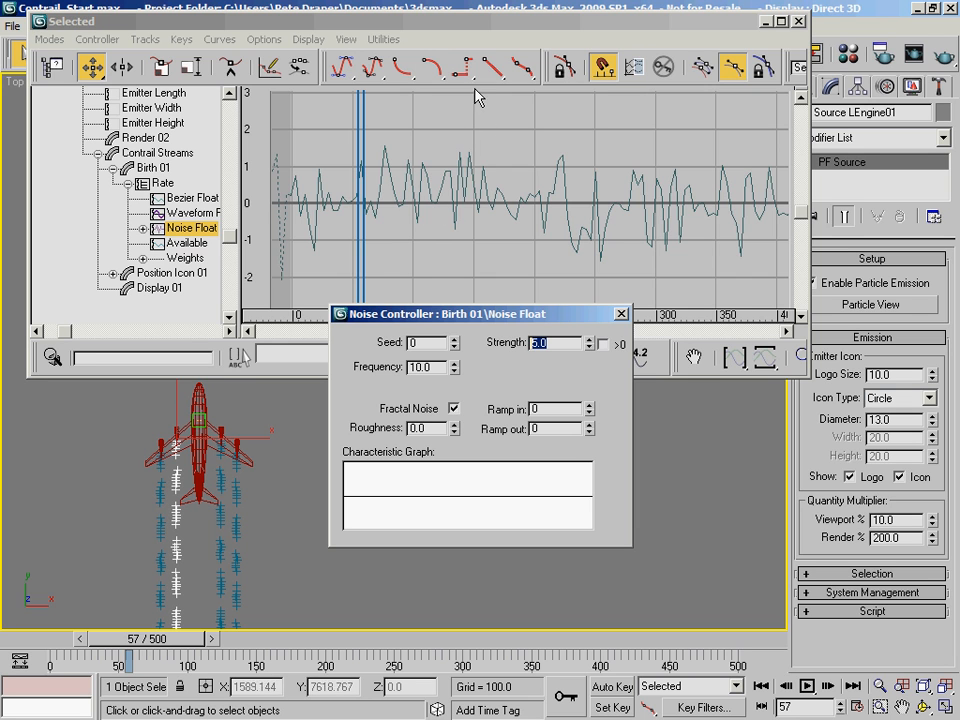
{"action": "middle_click_drag", "start_coordinate": [490, 200], "coordinate": [465, 236]}
{"action": "scroll", "coordinate": [484, 227], "scroll_direction": "down", "scroll_amount": 2}
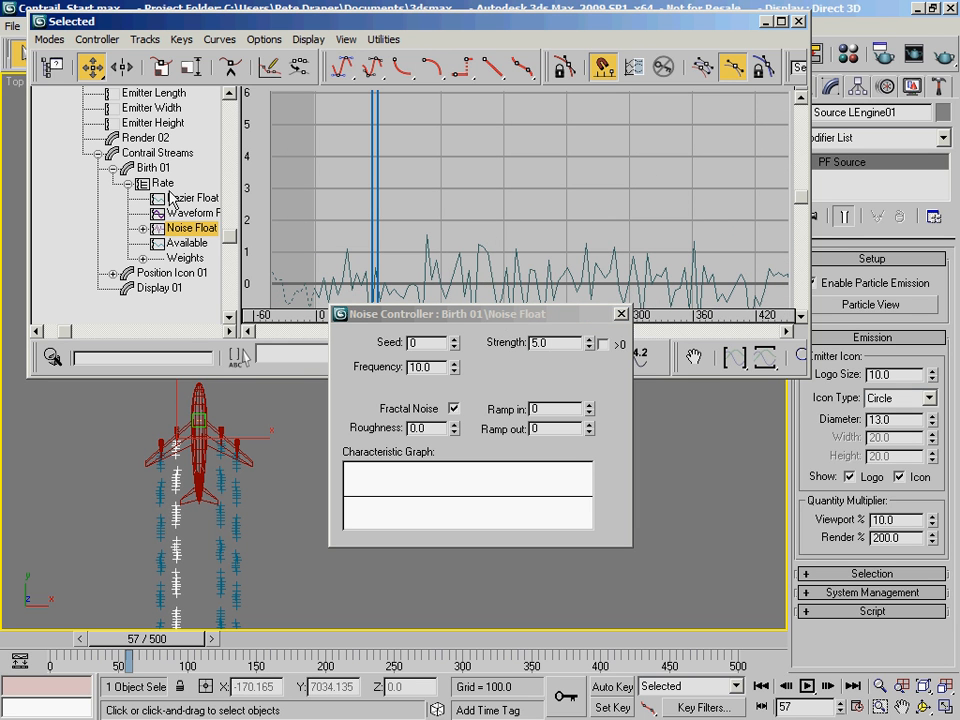
{"action": "left_click", "coordinate": [165, 185]}
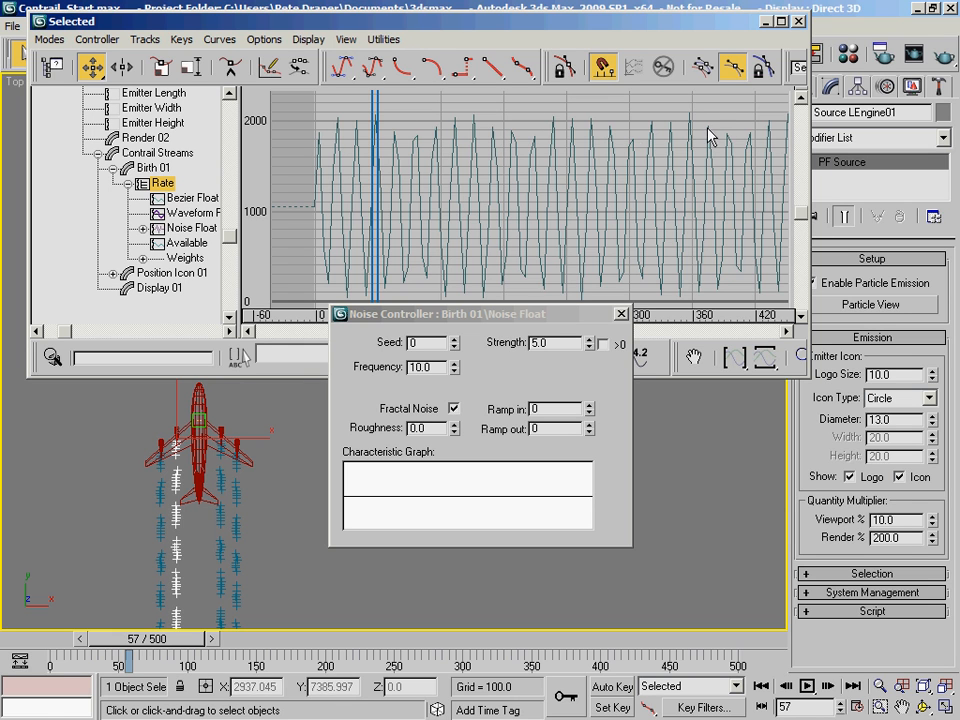
{"action": "left_click", "coordinate": [192, 228]}
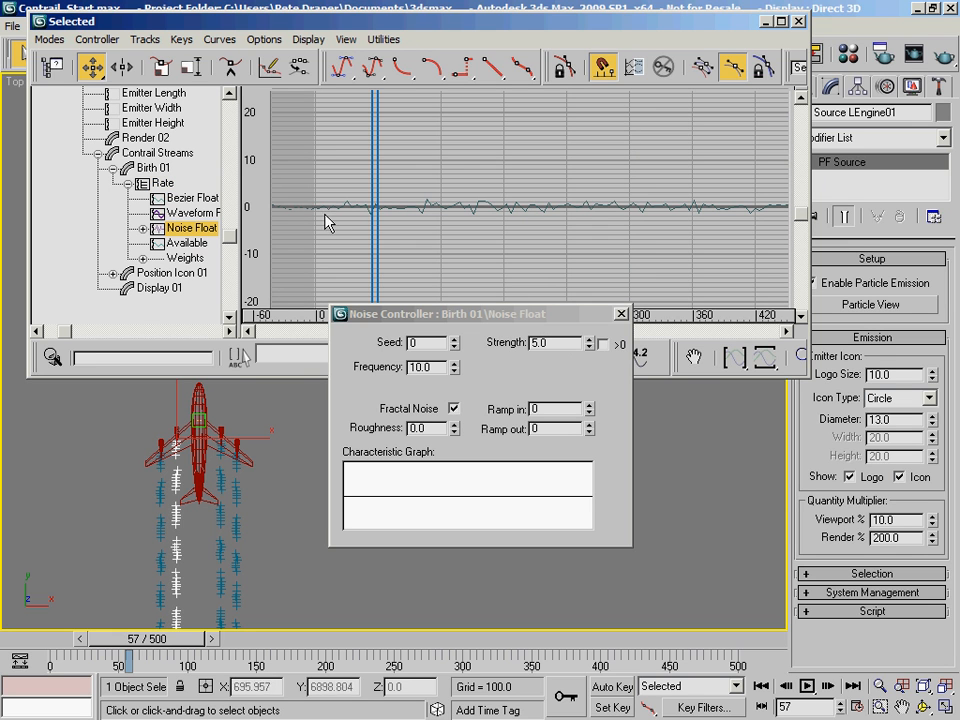
{"action": "left_click", "coordinate": [161, 183]}
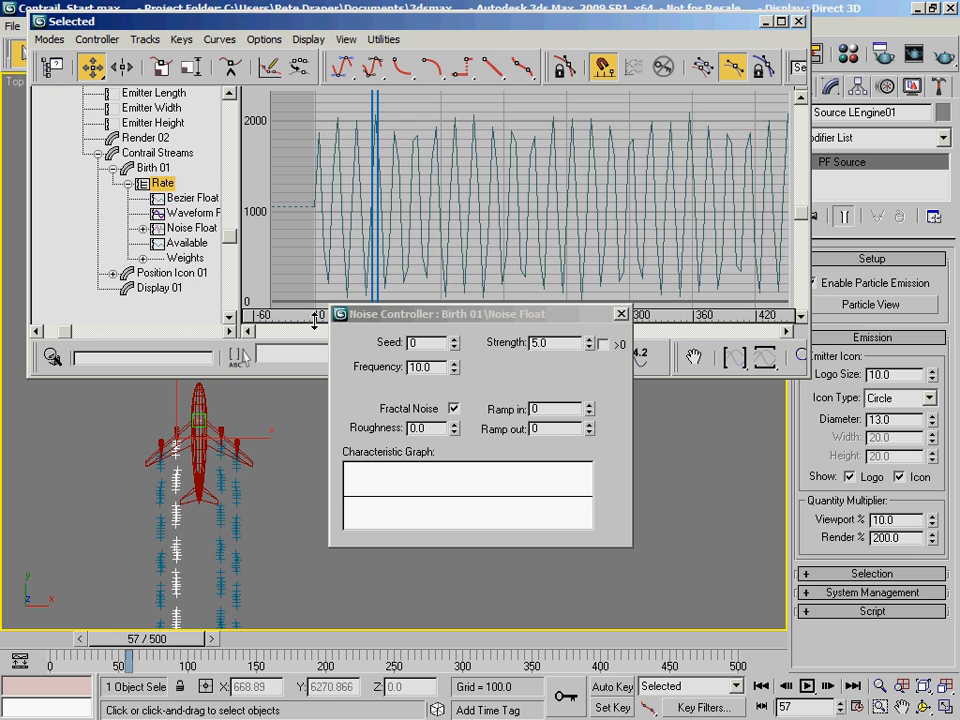
Set the noise controller's Strength to 600 with the >0 option enabled and its Roughness to 1.0
{"action": "left_click", "coordinate": [568, 344]}
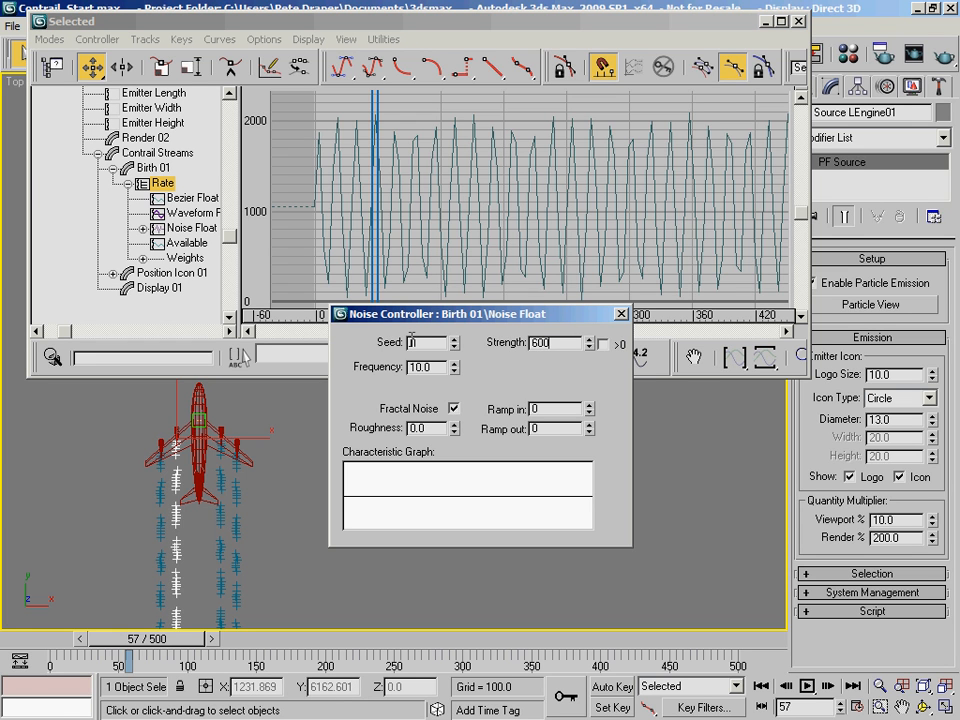
{"action": "key", "text": "Return"}
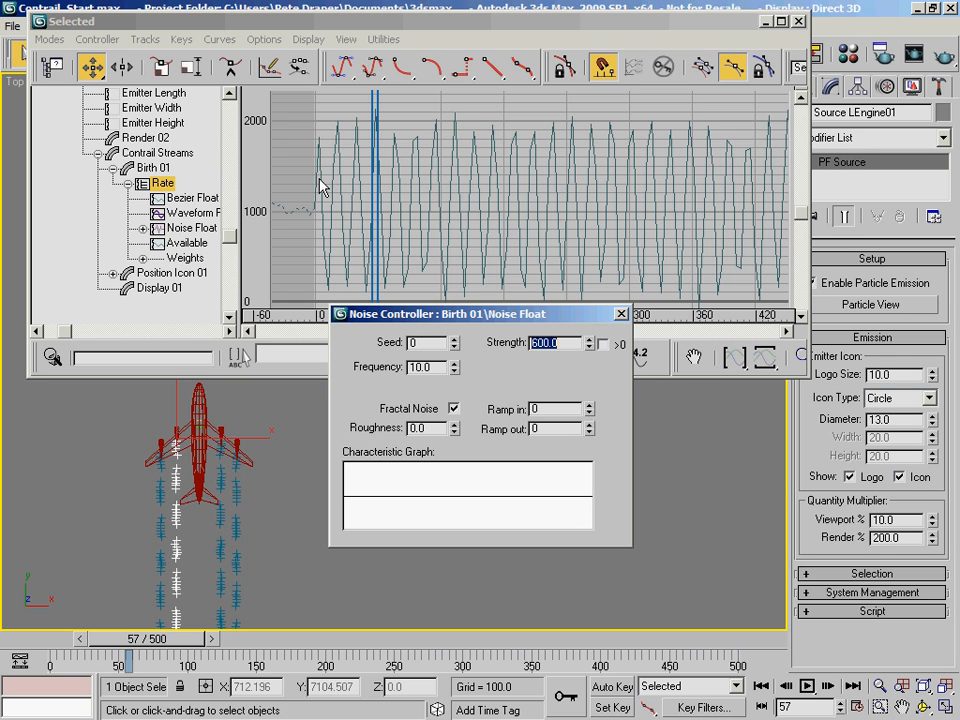
{"action": "left_click", "coordinate": [606, 345]}
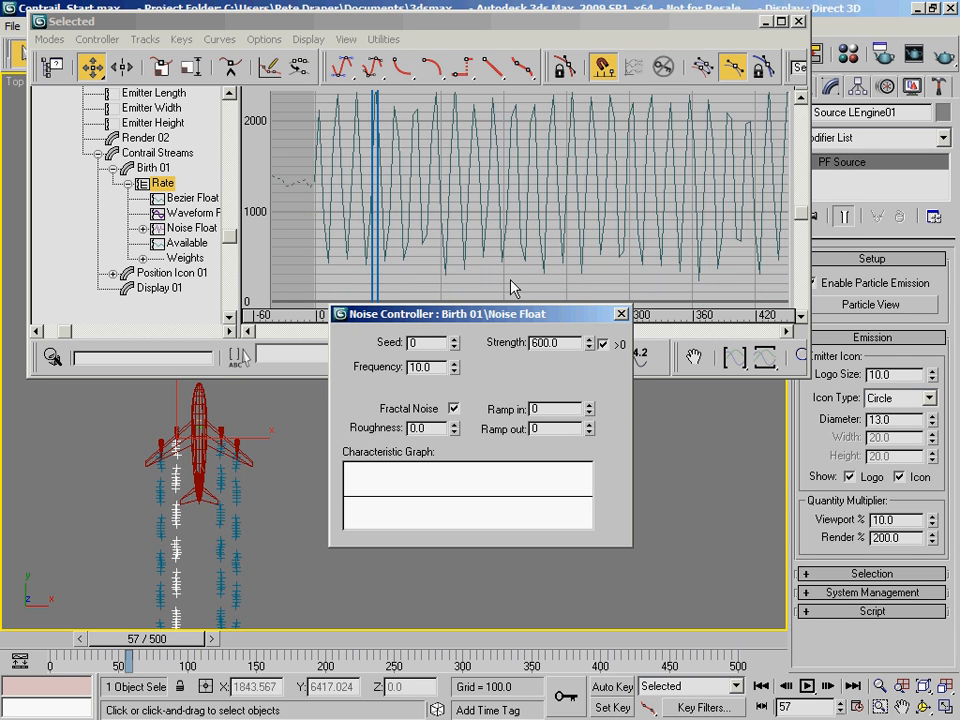
{"action": "middle_click_drag", "start_coordinate": [410, 250], "coordinate": [416, 227]}
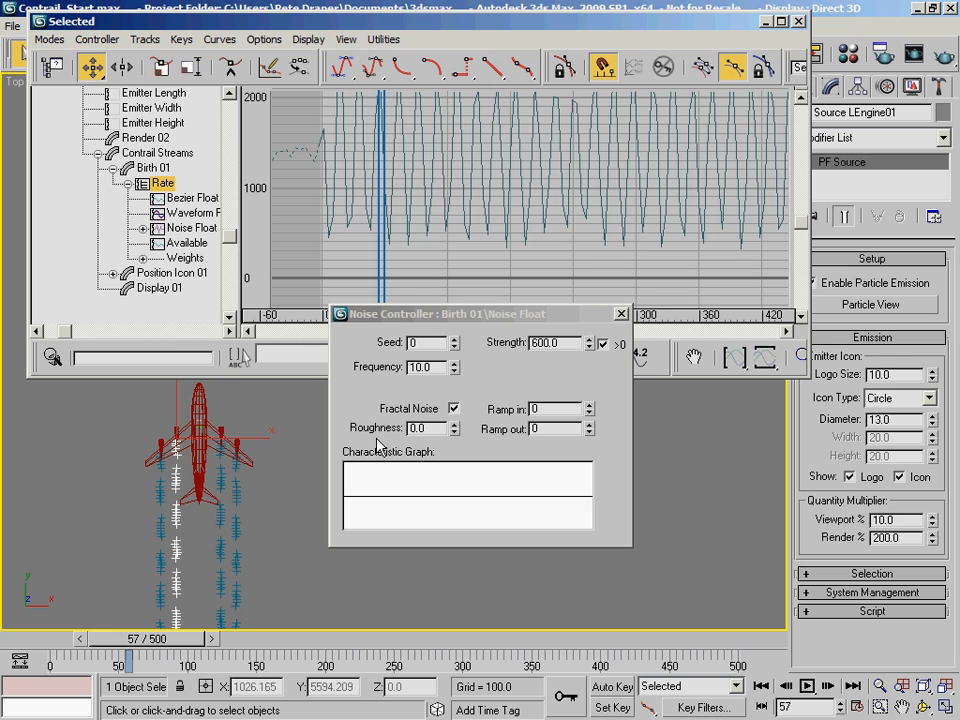
{"action": "left_click_drag", "start_coordinate": [438, 428], "coordinate": [411, 428]}
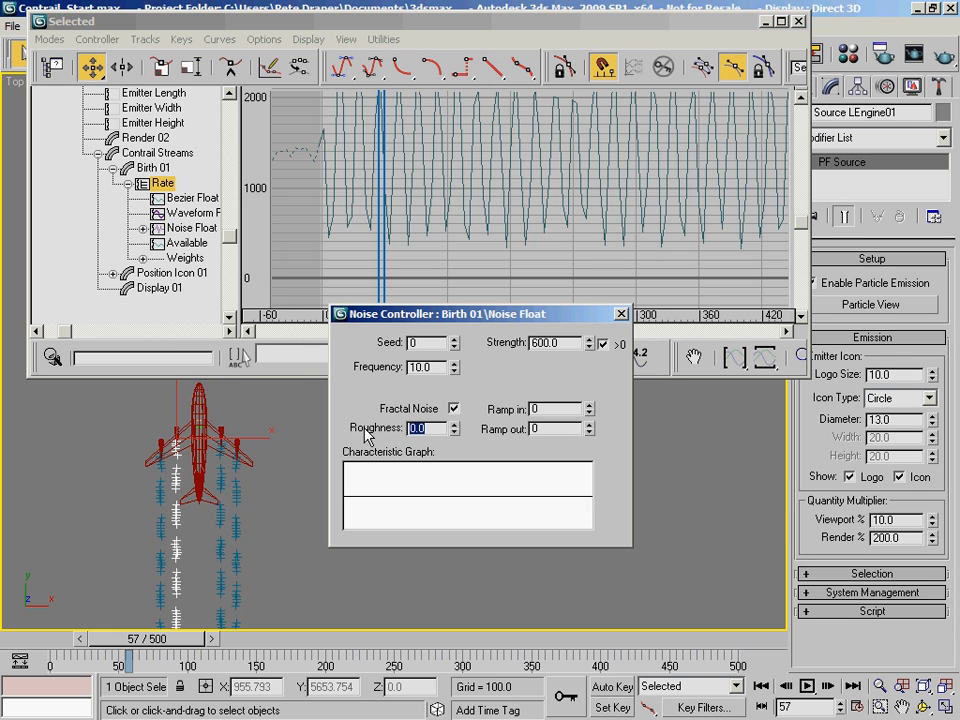
{"action": "key", "text": "Return"}
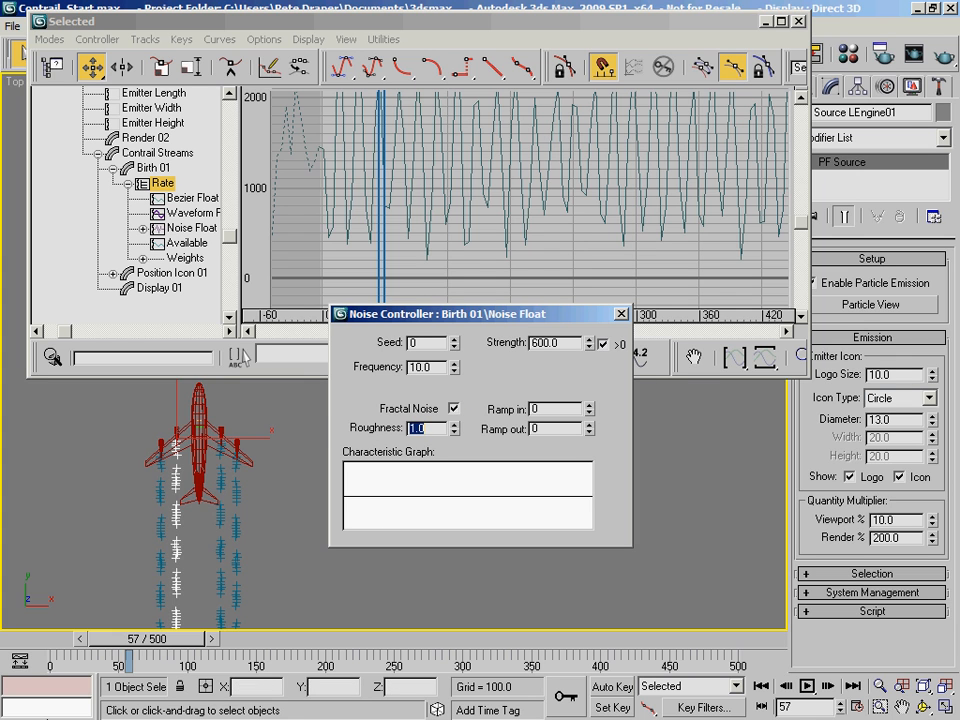
Scrub to frame 124, move the curve editor aside, and examine the particle clumping in the trails behind the aircraft
{"action": "left_click", "coordinate": [50, 645]}
{"action": "left_click_drag", "start_coordinate": [50, 645], "coordinate": [218, 647]}
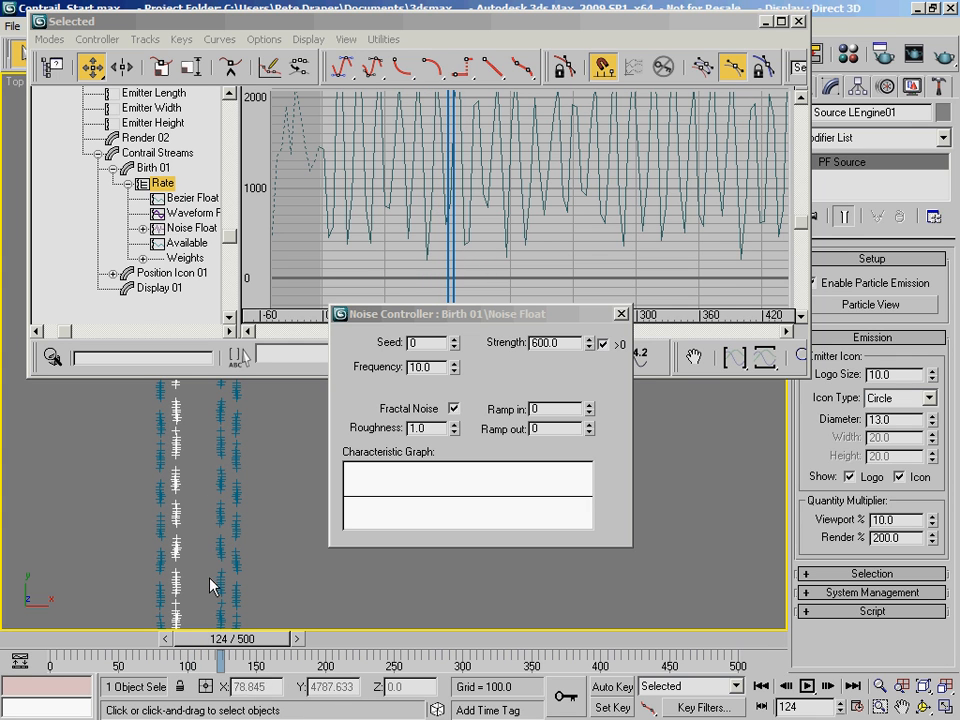
{"action": "left_click_drag", "start_coordinate": [150, 21], "coordinate": [753, 69]}
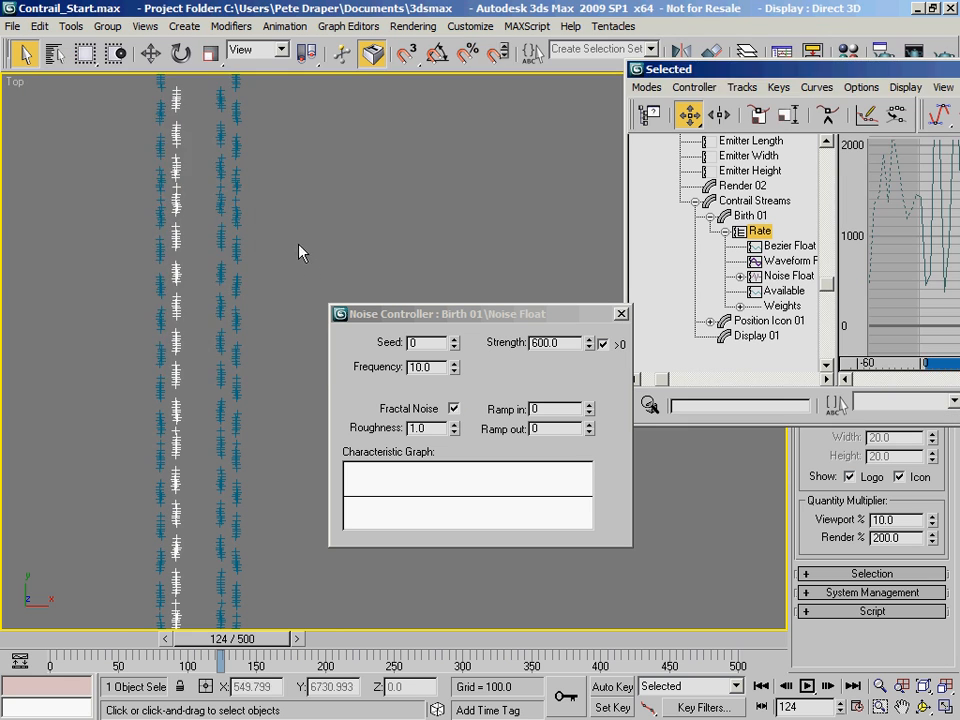
{"action": "scroll", "coordinate": [228, 415], "scroll_direction": "down", "scroll_amount": 2}
{"action": "middle_click_drag", "start_coordinate": [240, 227], "coordinate": [285, 414]}
{"action": "scroll", "coordinate": [124, 434], "scroll_direction": "up", "scroll_amount": 1}
{"action": "scroll", "coordinate": [285, 414], "scroll_direction": "up", "scroll_amount": 3}
{"action": "middle_click_drag", "start_coordinate": [113, 397], "coordinate": [564, 454]}
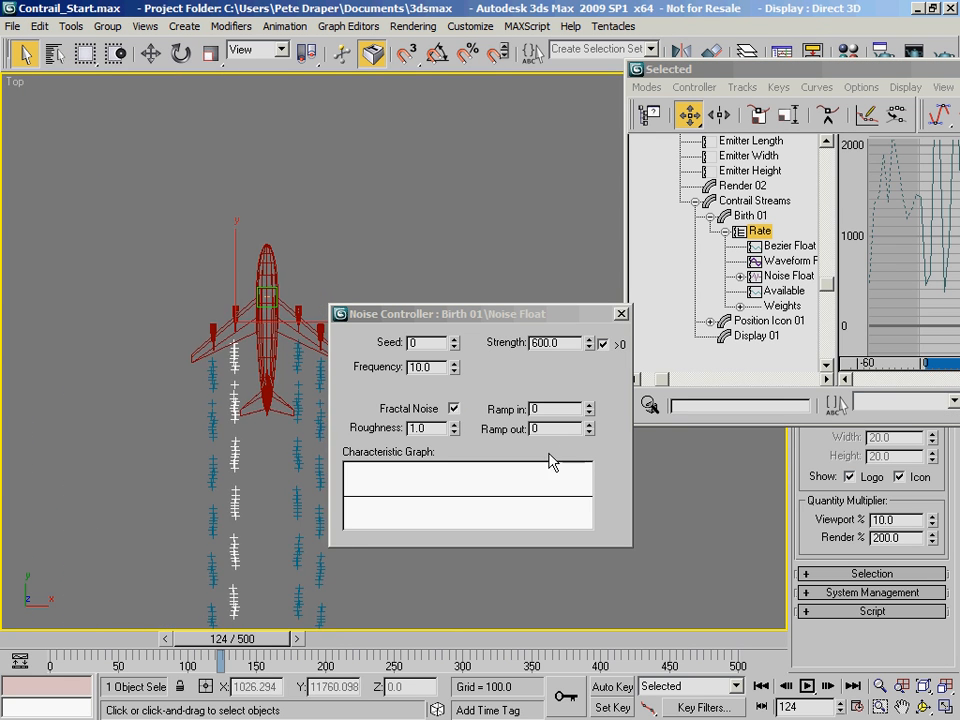
{"action": "scroll", "coordinate": [197, 434], "scroll_direction": "up", "scroll_amount": 1}
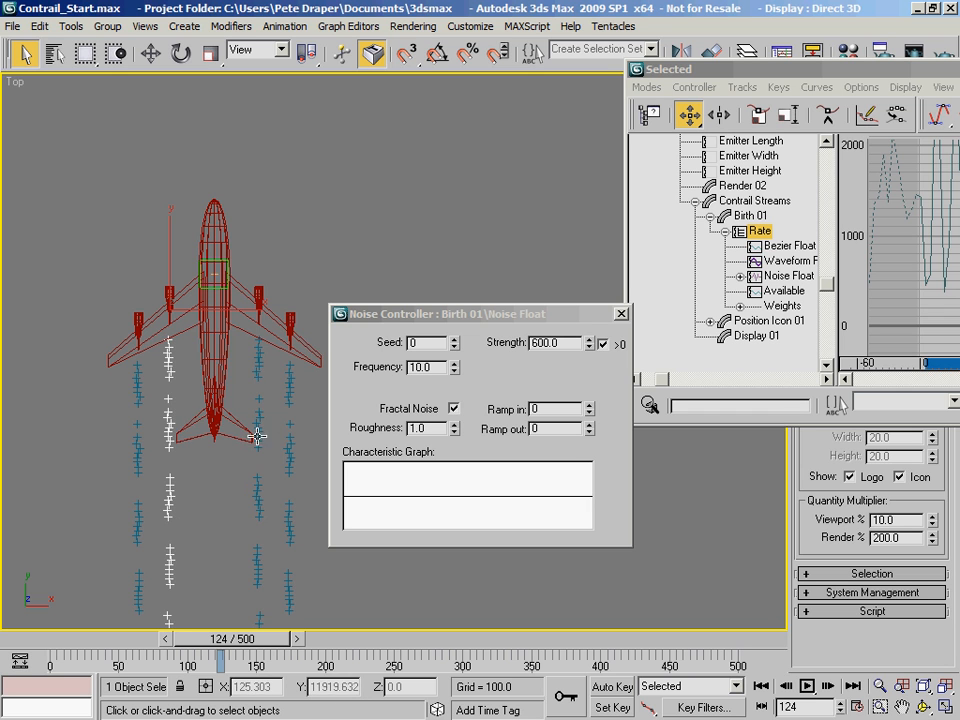
{"action": "middle_click_drag", "start_coordinate": [235, 513], "coordinate": [112, 493]}
{"action": "scroll", "coordinate": [250, 508], "scroll_direction": "down", "scroll_amount": 3}
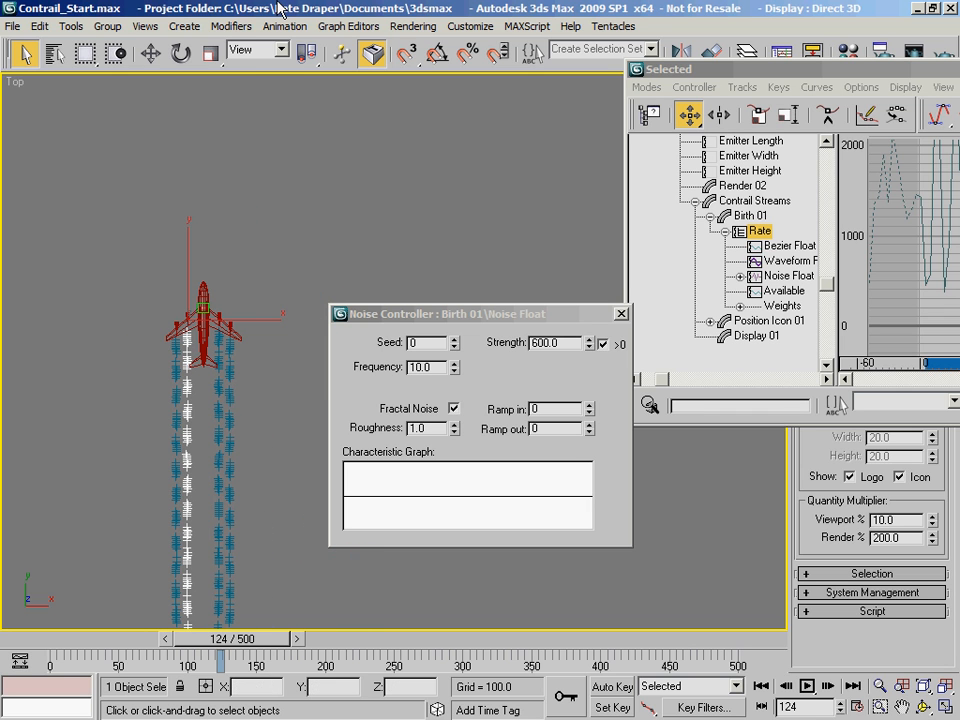
Open Particle View and set the Viewport % quantity multiplier of PF Source LEngine02 to 200
{"action": "key", "text": "6"}
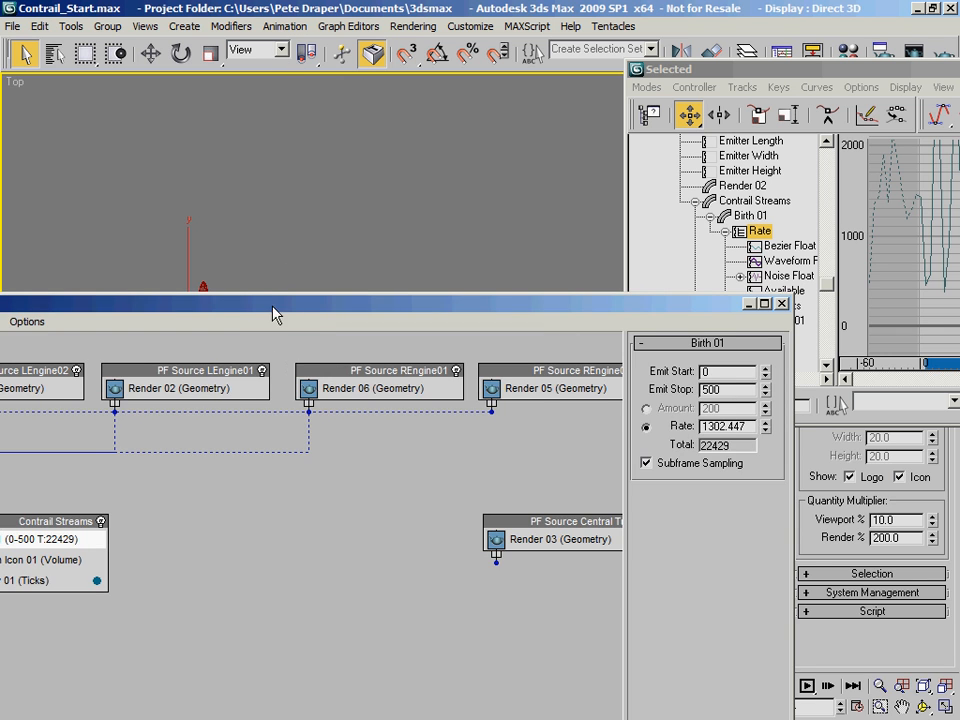
{"action": "left_click_drag", "start_coordinate": [276, 309], "coordinate": [541, 134]}
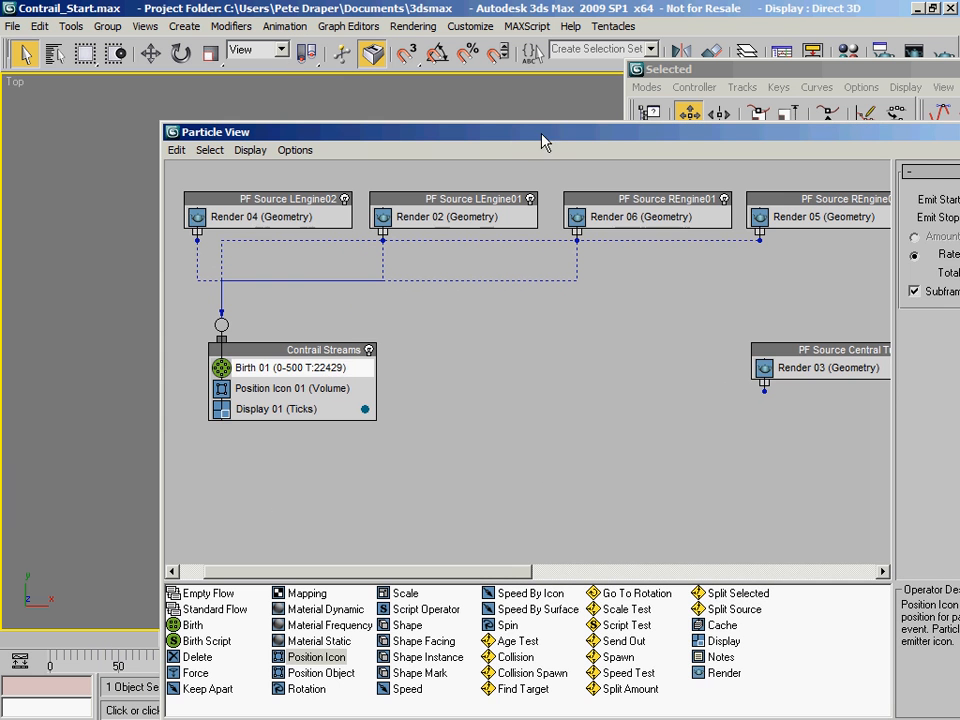
{"action": "left_click", "coordinate": [300, 198]}
{"action": "left_click_drag", "start_coordinate": [449, 135], "coordinate": [272, 88]}
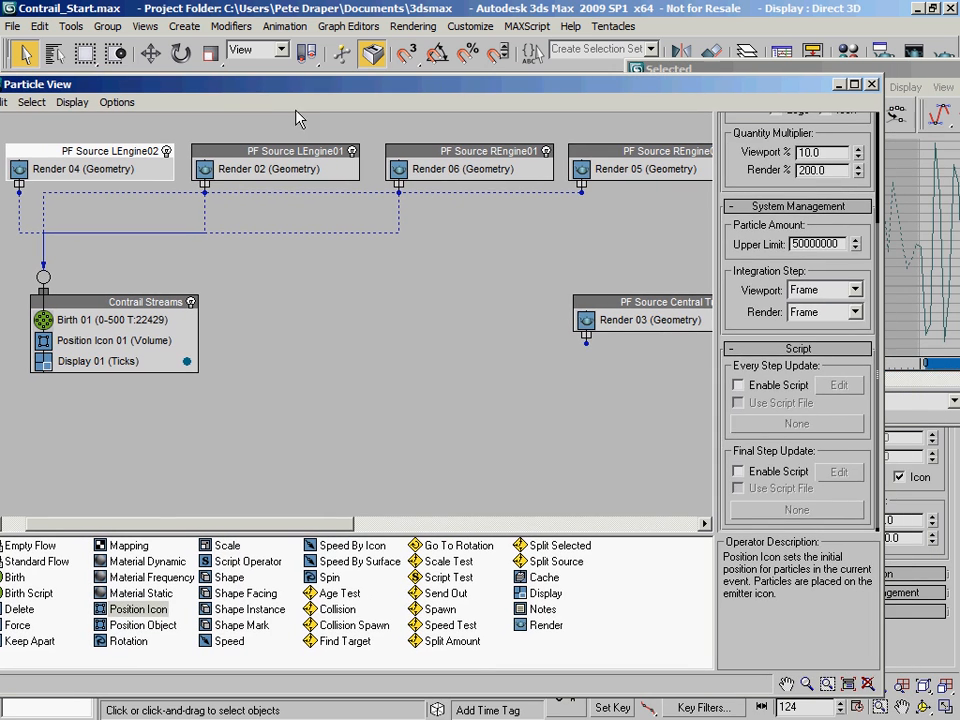
{"action": "left_click_drag", "start_coordinate": [768, 155], "coordinate": [656, 260]}
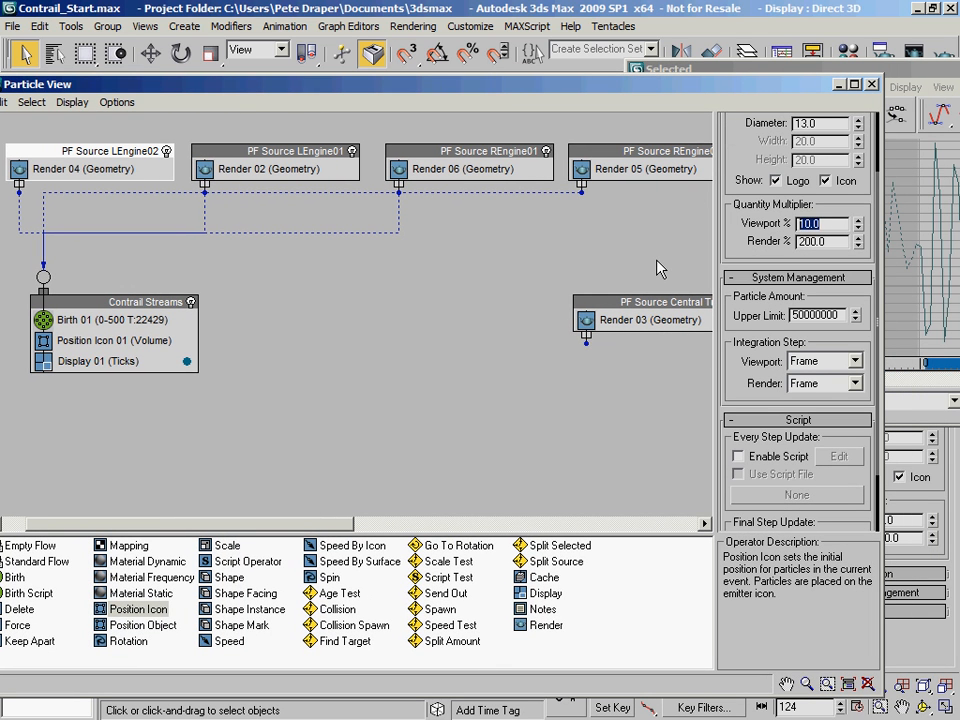
{"action": "type", "text": "200"}
{"action": "key", "text": "Return"}
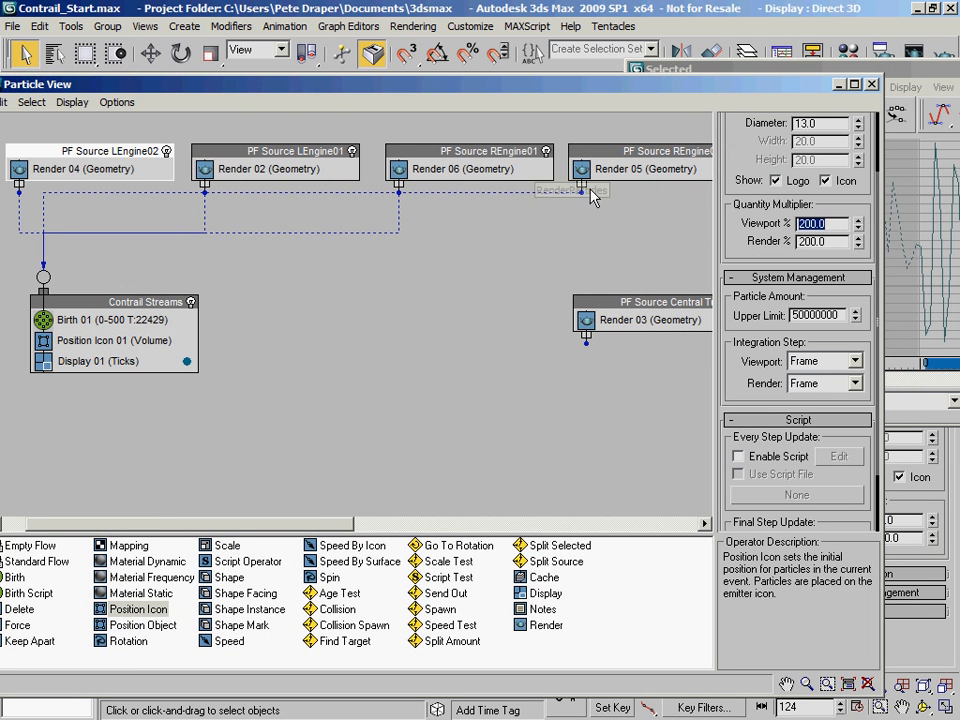
Move Particle View aside and examine the density and gaps of the outer left engine's trail up close
{"action": "left_click_drag", "start_coordinate": [218, 90], "coordinate": [846, 70]}
{"action": "middle_click_drag", "start_coordinate": [193, 448], "coordinate": [276, 384]}
{"action": "scroll", "coordinate": [240, 365], "scroll_direction": "up", "scroll_amount": 5}
{"action": "middle_click_drag", "start_coordinate": [139, 344], "coordinate": [290, 358]}
{"action": "scroll", "coordinate": [289, 358], "scroll_direction": "up", "scroll_amount": 3}
{"action": "middle_click_drag", "start_coordinate": [161, 364], "coordinate": [221, 349]}
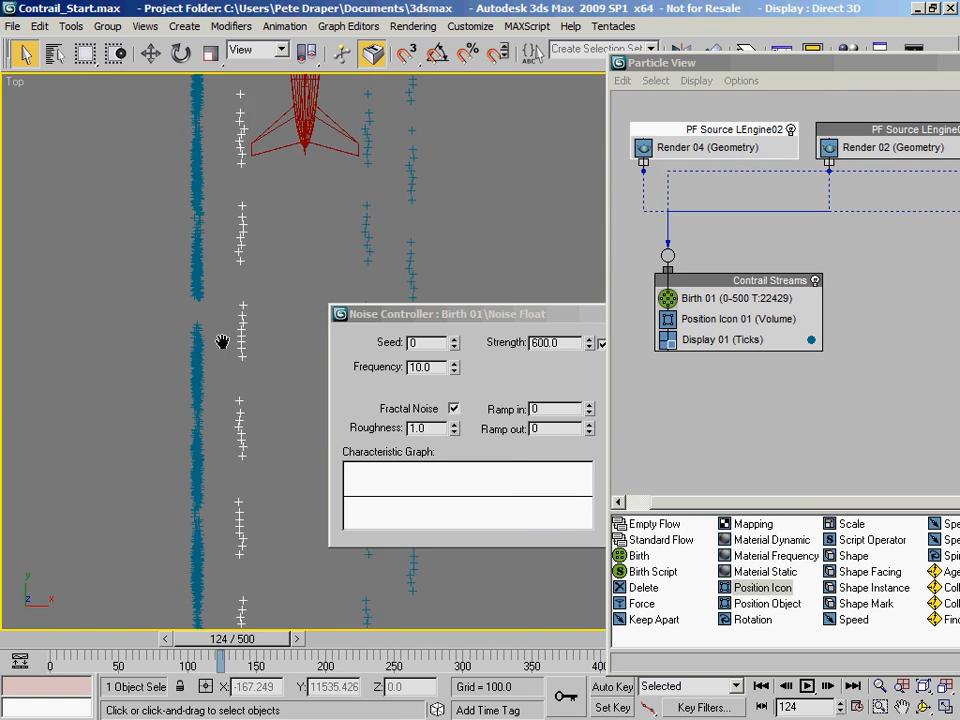
{"action": "middle_click_drag", "start_coordinate": [225, 163], "coordinate": [207, 217]}
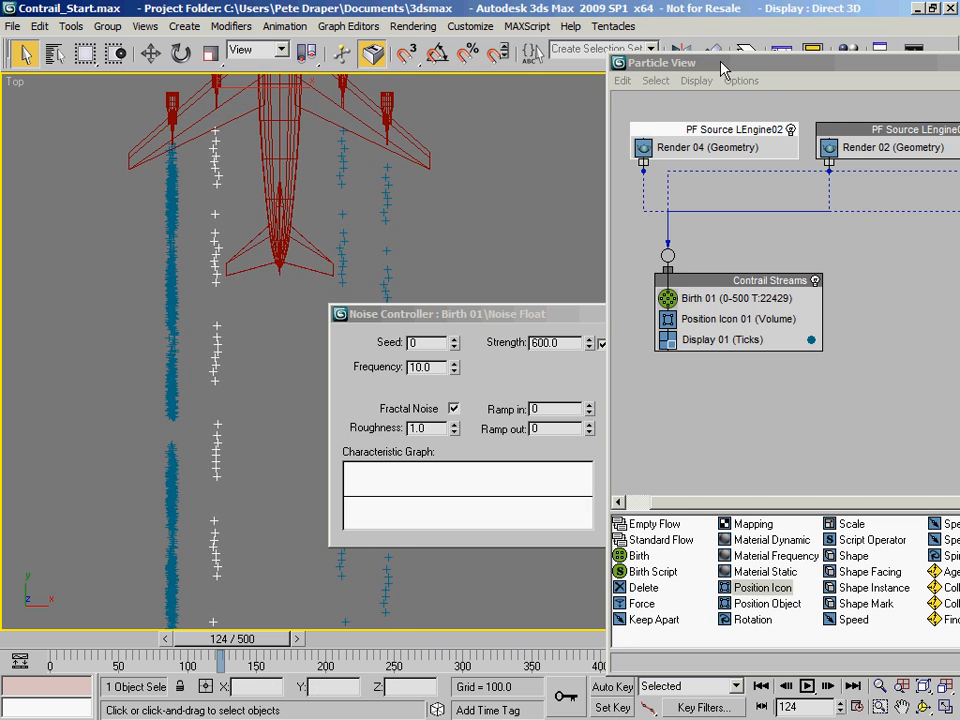
Change the Contrail Streams Display 01 type to Dots and inspect the full length of the trails in the Top viewport
{"action": "left_click_drag", "start_coordinate": [721, 64], "coordinate": [323, 65]}
{"action": "left_click", "coordinate": [322, 341]}
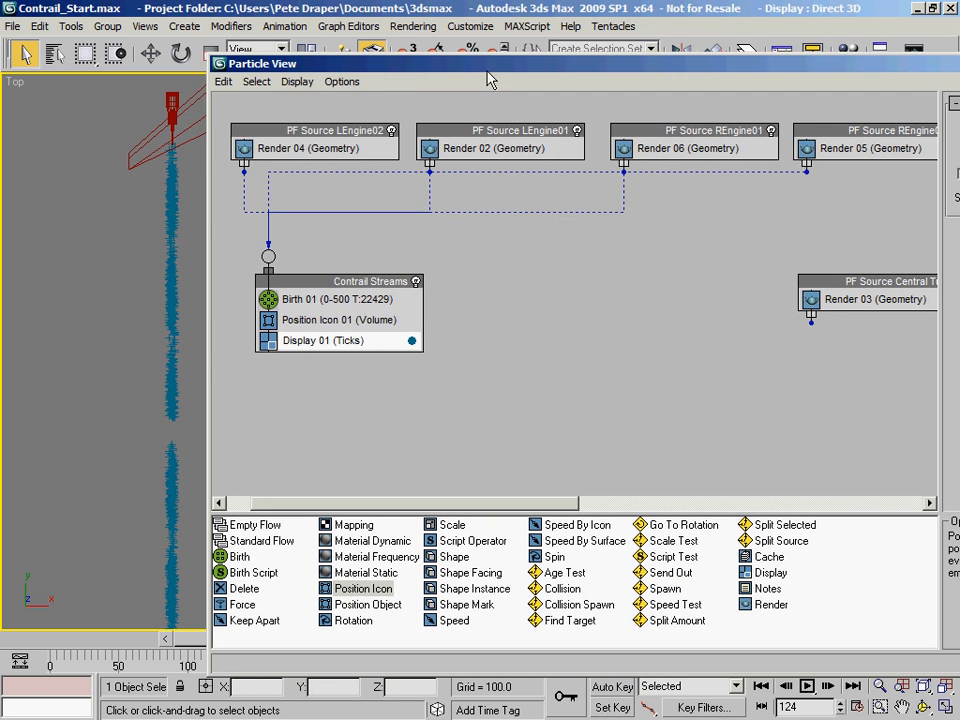
{"action": "left_click_drag", "start_coordinate": [486, 66], "coordinate": [253, 66]}
{"action": "left_click", "coordinate": [820, 130]}
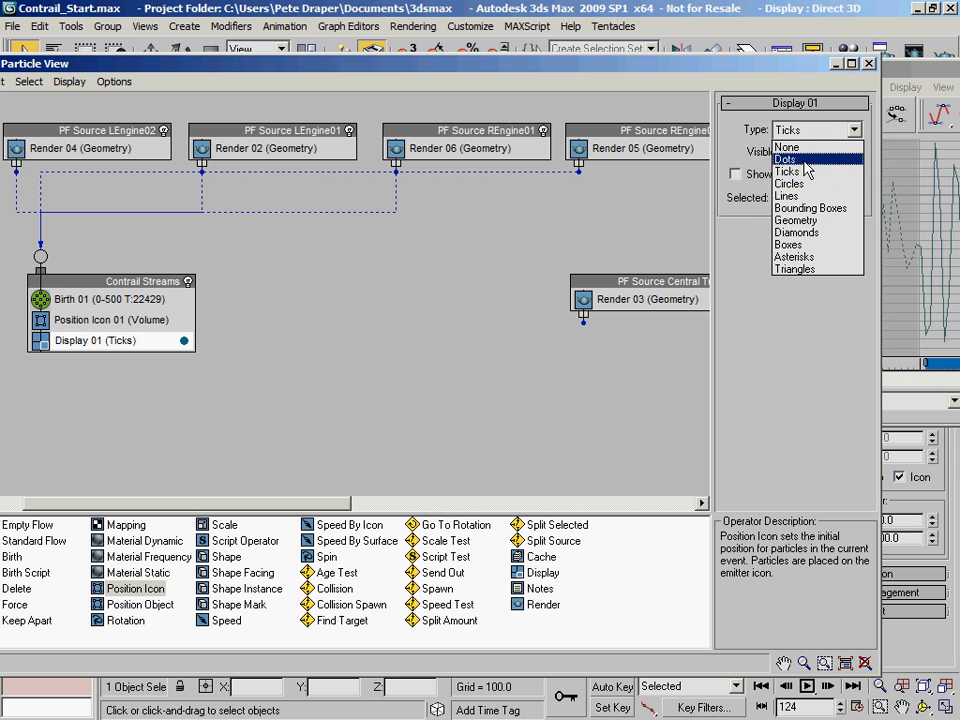
{"action": "left_click", "coordinate": [830, 158]}
{"action": "left_click_drag", "start_coordinate": [371, 67], "coordinate": [825, 73]}
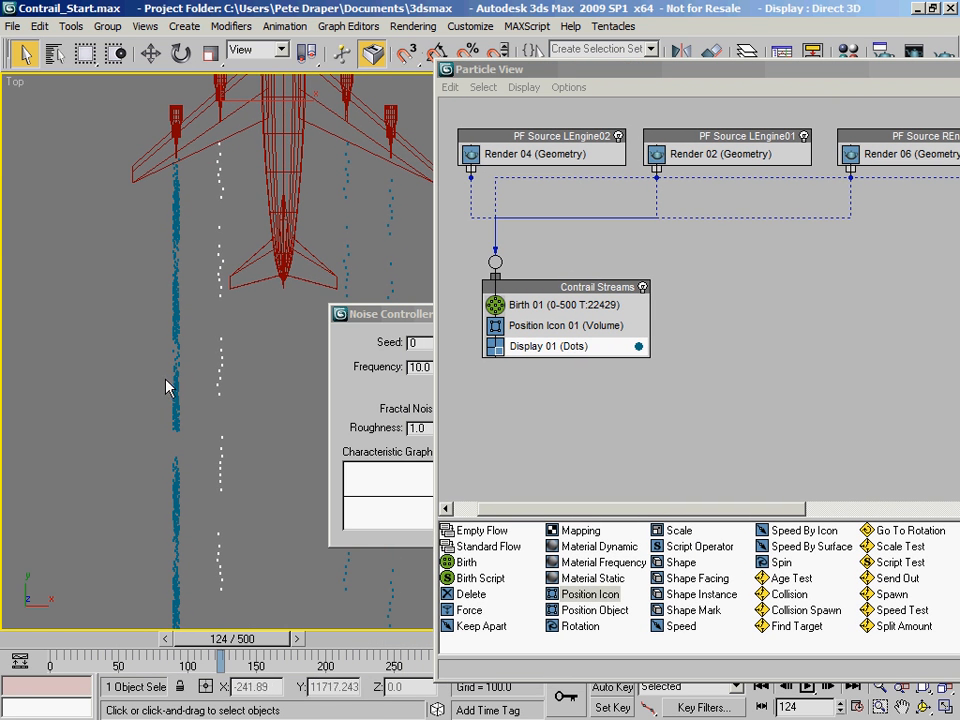
{"action": "middle_click_drag", "start_coordinate": [188, 555], "coordinate": [176, 298]}
{"action": "scroll", "coordinate": [176, 296], "scroll_direction": "down", "scroll_amount": 3}
{"action": "middle_click_drag", "start_coordinate": [213, 448], "coordinate": [66, 109]}
{"action": "mouse_move", "coordinate": [181, 450]}
{"action": "middle_mouse_down"}
{"action": "mouse_move", "coordinate": [206, 362]}
{"action": "mouse_move", "coordinate": [187, 170]}
{"action": "mouse_move", "coordinate": [222, 469]}
{"action": "mouse_move", "coordinate": [208, 522]}
{"action": "middle_mouse_up"}
{"action": "middle_click_drag", "start_coordinate": [168, 90], "coordinate": [162, 392]}
{"action": "middle_click_drag", "start_coordinate": [124, 297], "coordinate": [136, 305]}
Close the Noise Float controller settings and the Selected curve editor window
{"action": "left_click", "coordinate": [401, 320]}
{"action": "left_click_drag", "start_coordinate": [401, 320], "coordinate": [155, 378]}
{"action": "left_click_drag", "start_coordinate": [660, 72], "coordinate": [123, 117]}
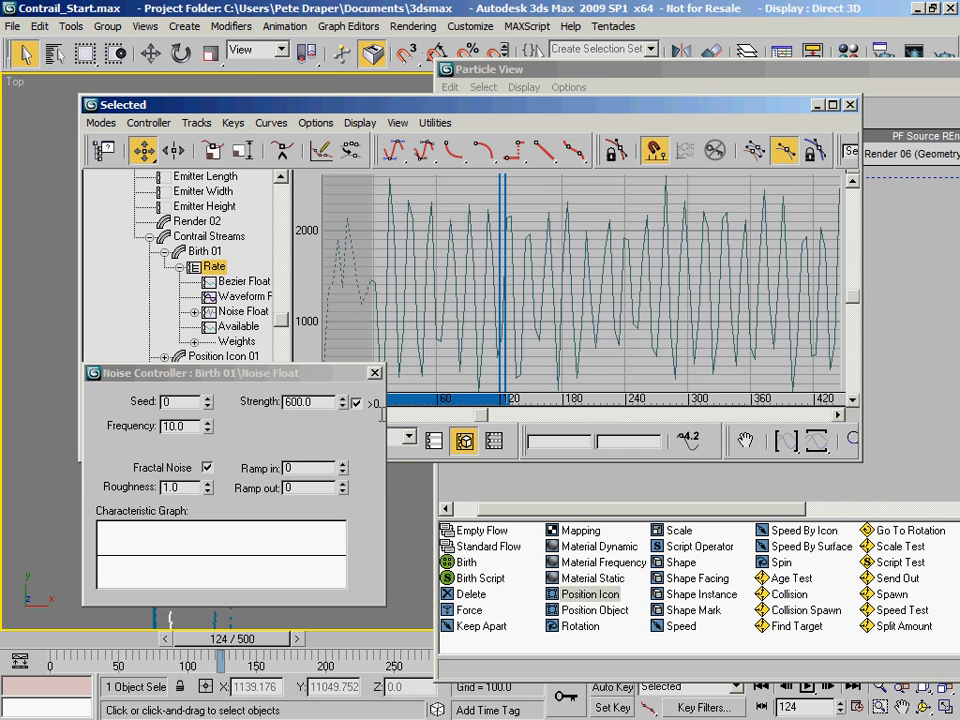
{"action": "left_click", "coordinate": [375, 374]}
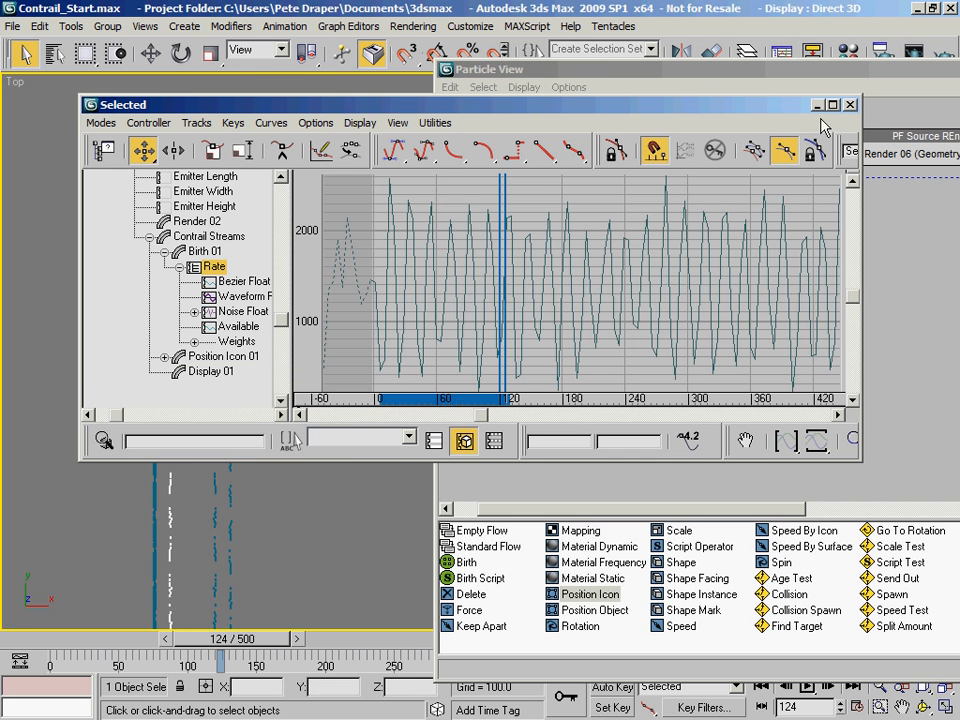
{"action": "left_click", "coordinate": [850, 104]}
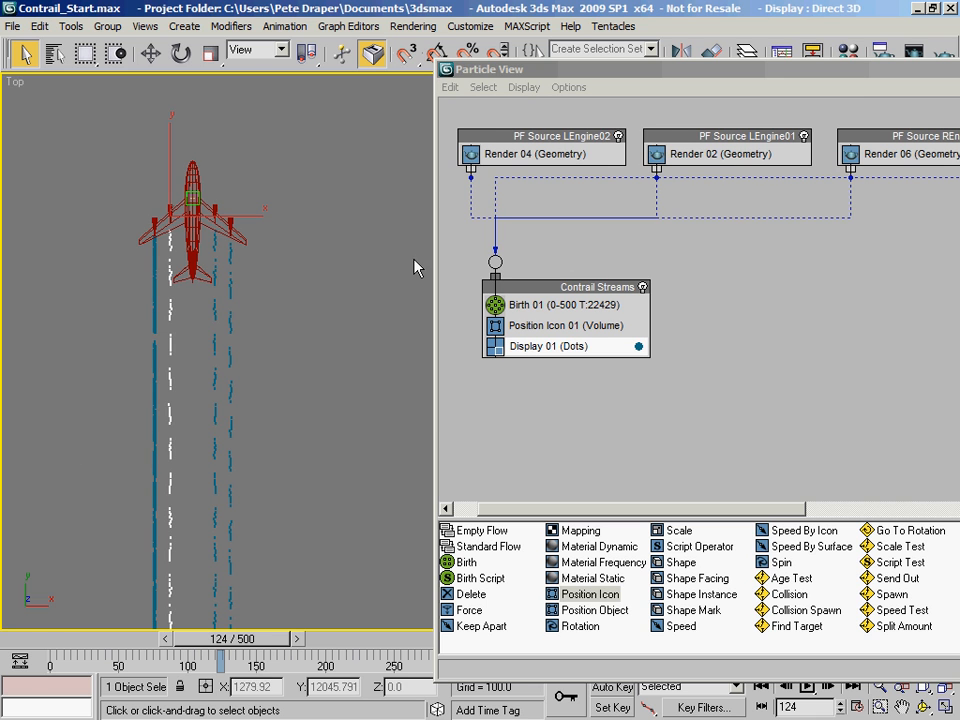
Bring Particle View back into full view and review the Birth 01 rate settings in Contrail Streams
{"action": "left_click_drag", "start_coordinate": [620, 69], "coordinate": [235, 52]}
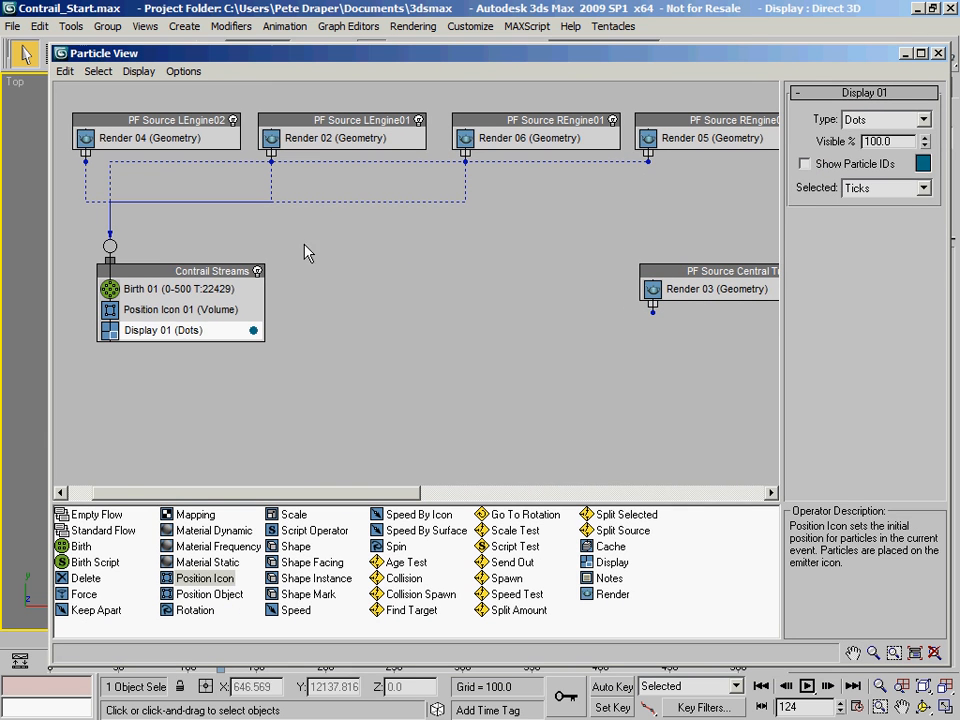
{"action": "left_click", "coordinate": [170, 291]}
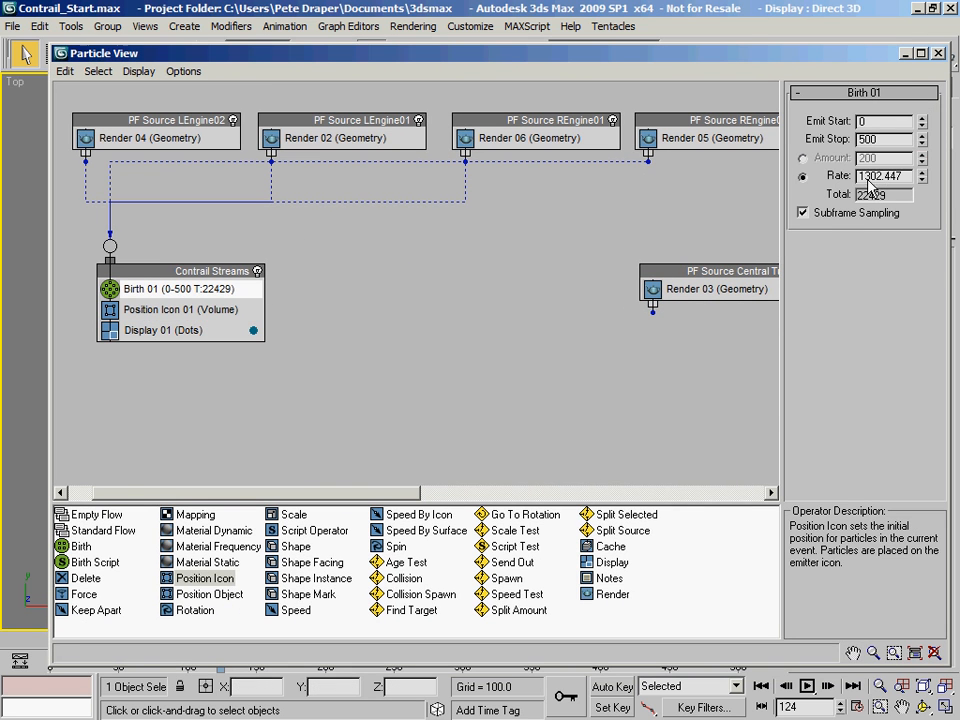
{"action": "left_click_drag", "start_coordinate": [140, 53], "coordinate": [70, 115]}
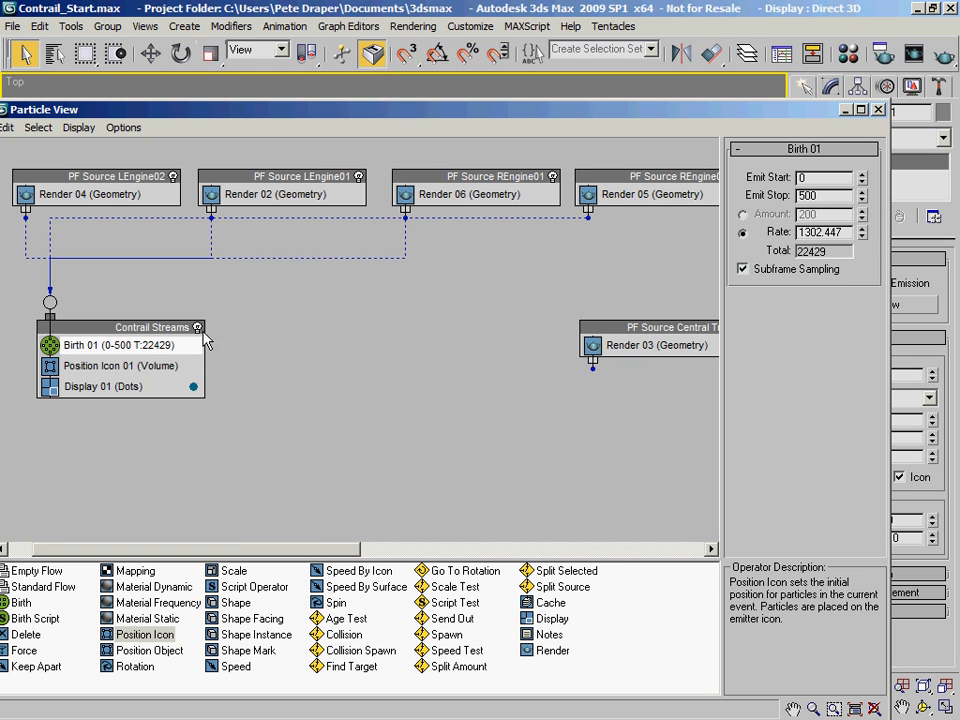
{"action": "left_click_drag", "start_coordinate": [294, 110], "coordinate": [312, 85]}
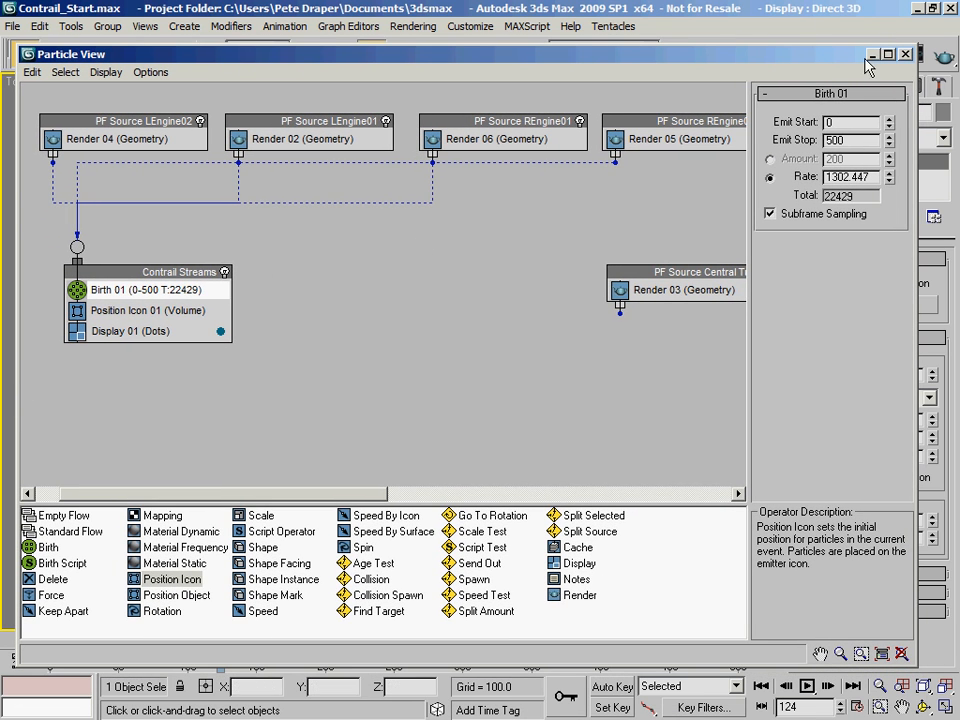
Close Particle View and open the Curve Editor, expanding the Object track of PF Source LEngine01
{"action": "left_click", "coordinate": [904, 54]}
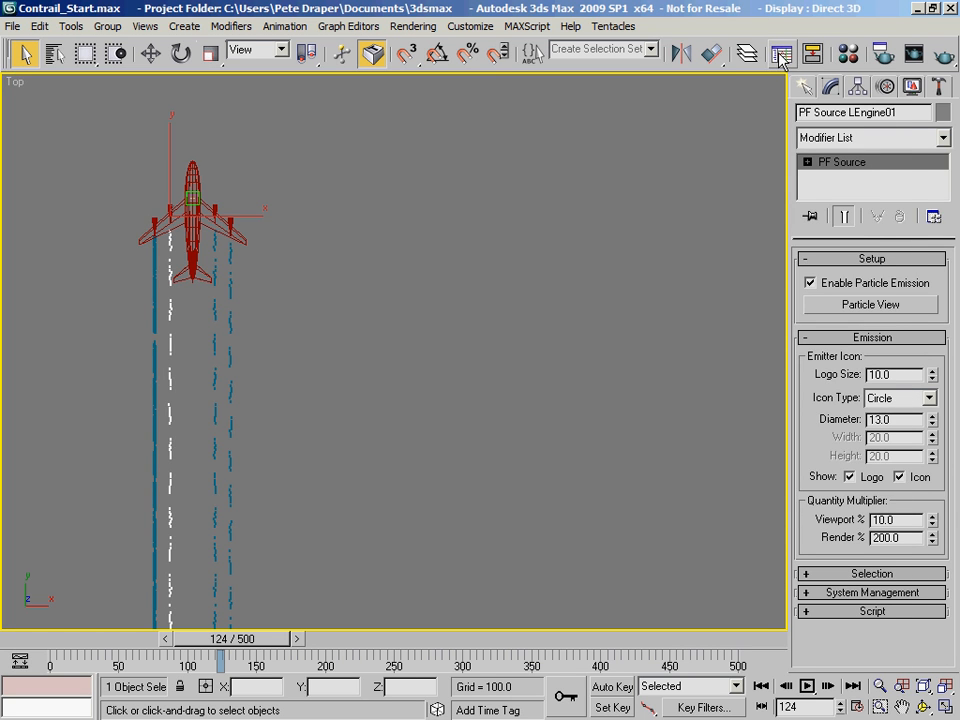
{"action": "left_click", "coordinate": [811, 53]}
{"action": "scroll", "coordinate": [168, 408], "scroll_direction": "down", "scroll_amount": 4}
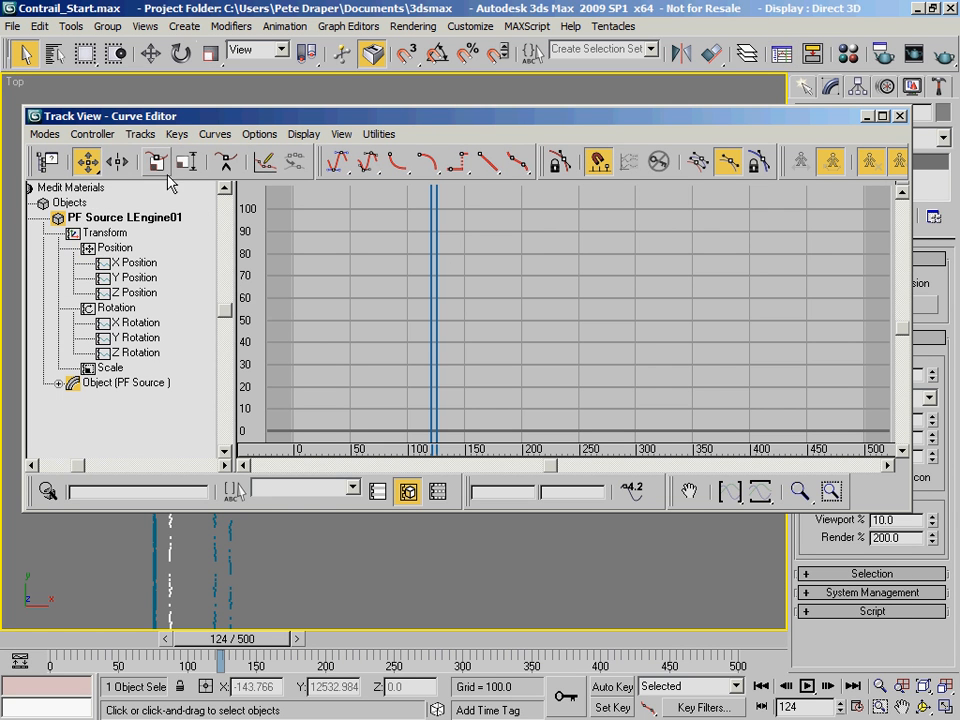
{"action": "left_click", "coordinate": [58, 383]}
{"action": "scroll", "coordinate": [179, 435], "scroll_direction": "down", "scroll_amount": 4}
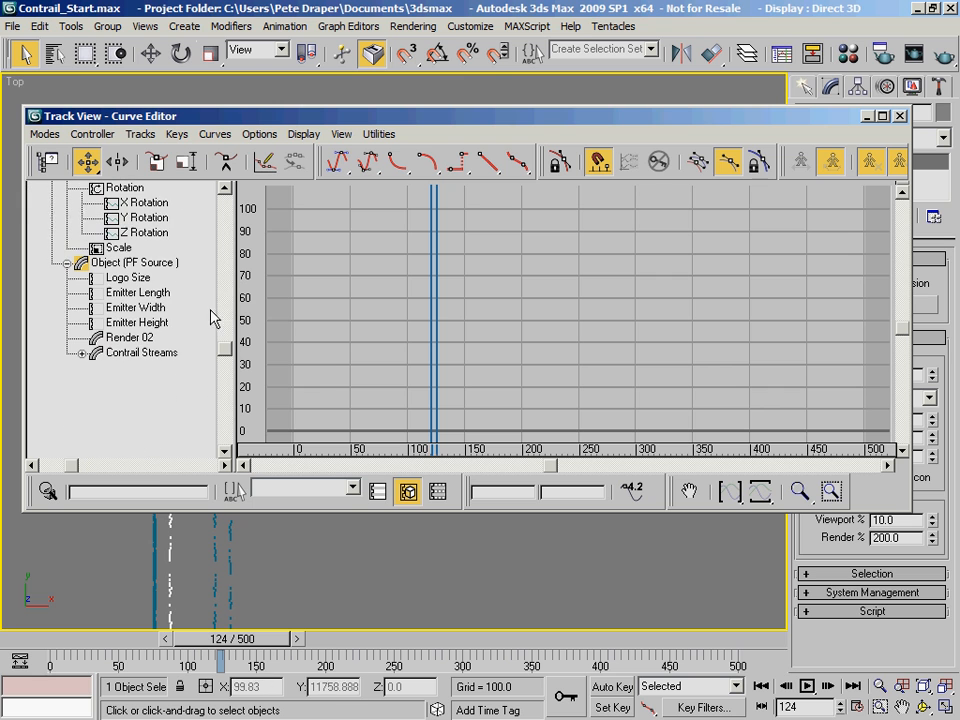
Expand Contrail Streams, Birth 01 and Rate in the track list and examine the combined Rate curve
{"action": "left_click", "coordinate": [190, 264]}
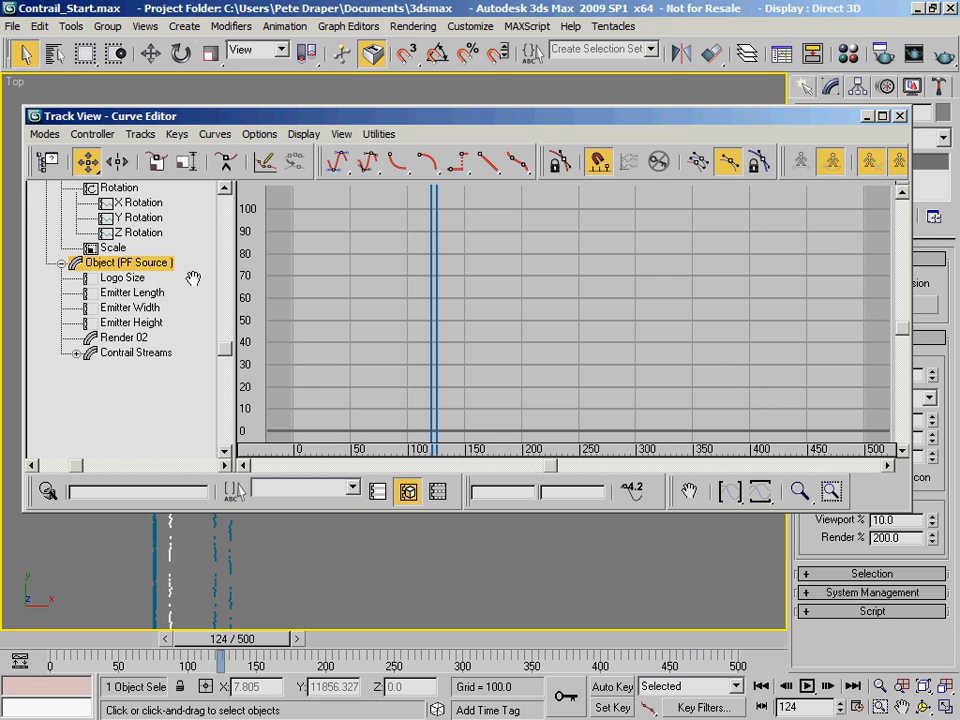
{"action": "middle_click_drag", "start_coordinate": [199, 259], "coordinate": [196, 386]}
{"action": "scroll", "coordinate": [210, 265], "scroll_direction": "down", "scroll_amount": 5}
{"action": "left_click", "coordinate": [70, 338]}
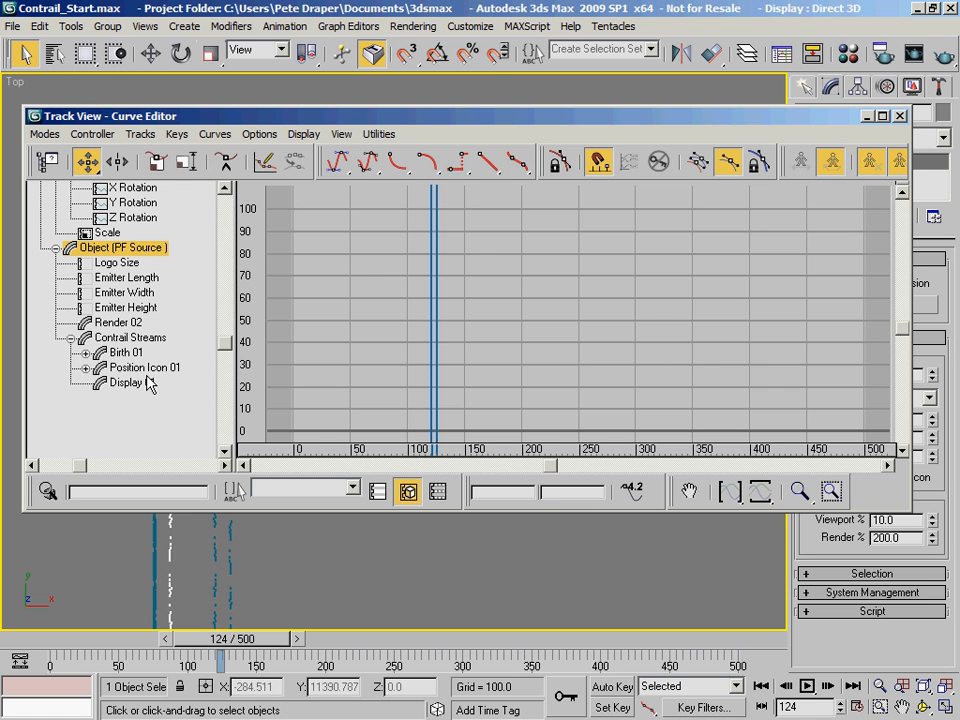
{"action": "left_click", "coordinate": [85, 352]}
{"action": "left_click", "coordinate": [100, 367]}
{"action": "scroll", "coordinate": [160, 287], "scroll_direction": "down", "scroll_amount": 2}
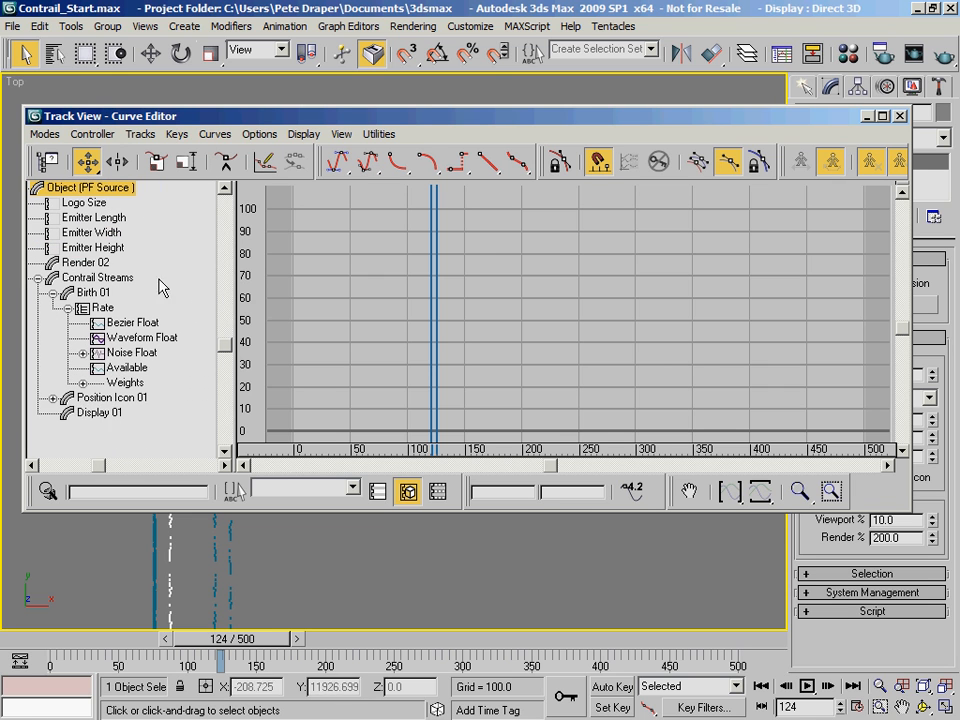
{"action": "left_click", "coordinate": [101, 308]}
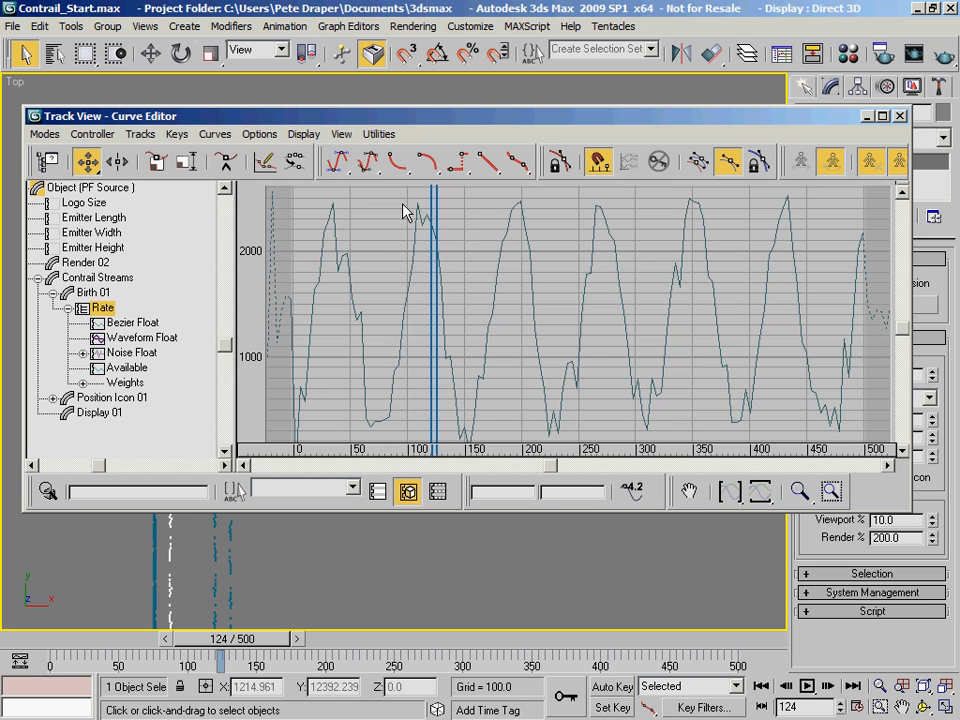
Examine the Bezier Float curve of the Birth 01 Rate and close the Curve Editor
{"action": "left_click", "coordinate": [135, 323]}
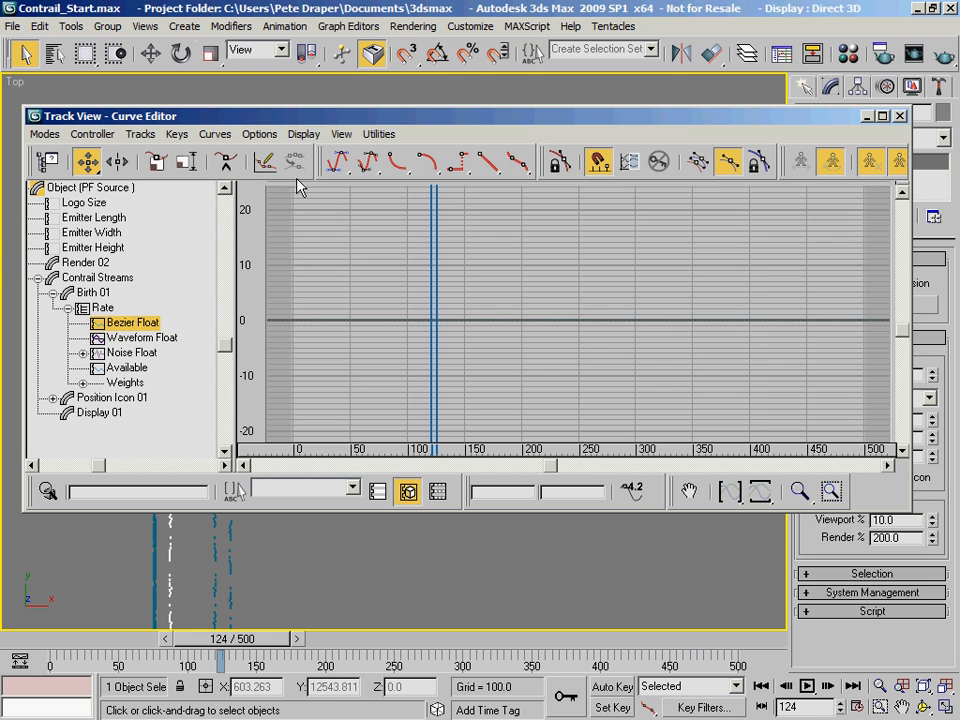
{"action": "scroll", "coordinate": [354, 381], "scroll_direction": "down", "scroll_amount": 7}
{"action": "middle_click_drag", "start_coordinate": [295, 268], "coordinate": [378, 380]}
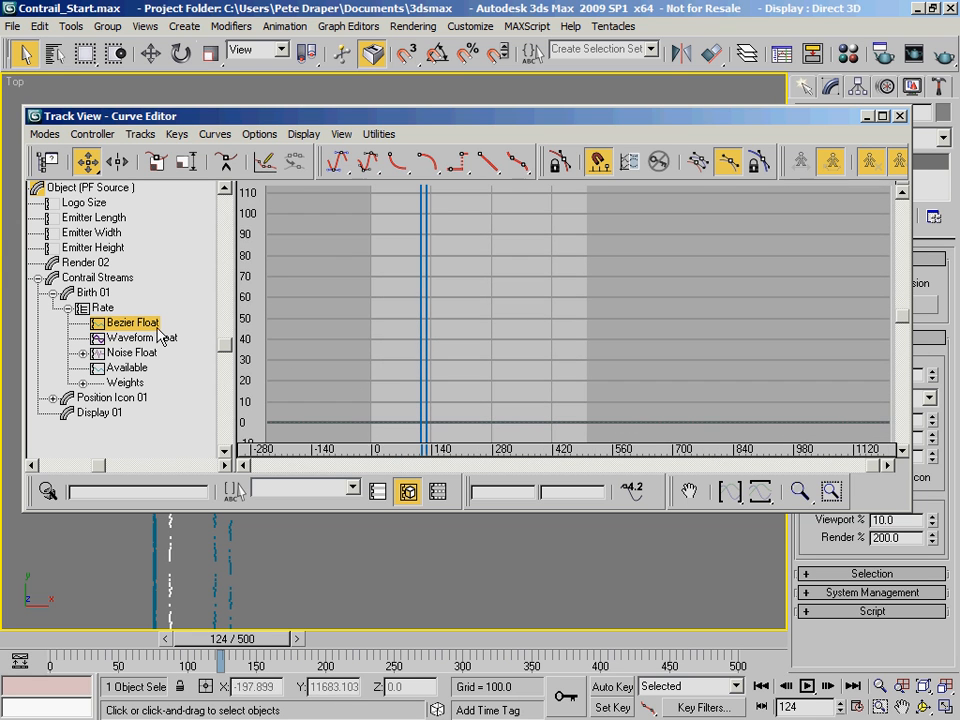
{"action": "left_click", "coordinate": [900, 119]}
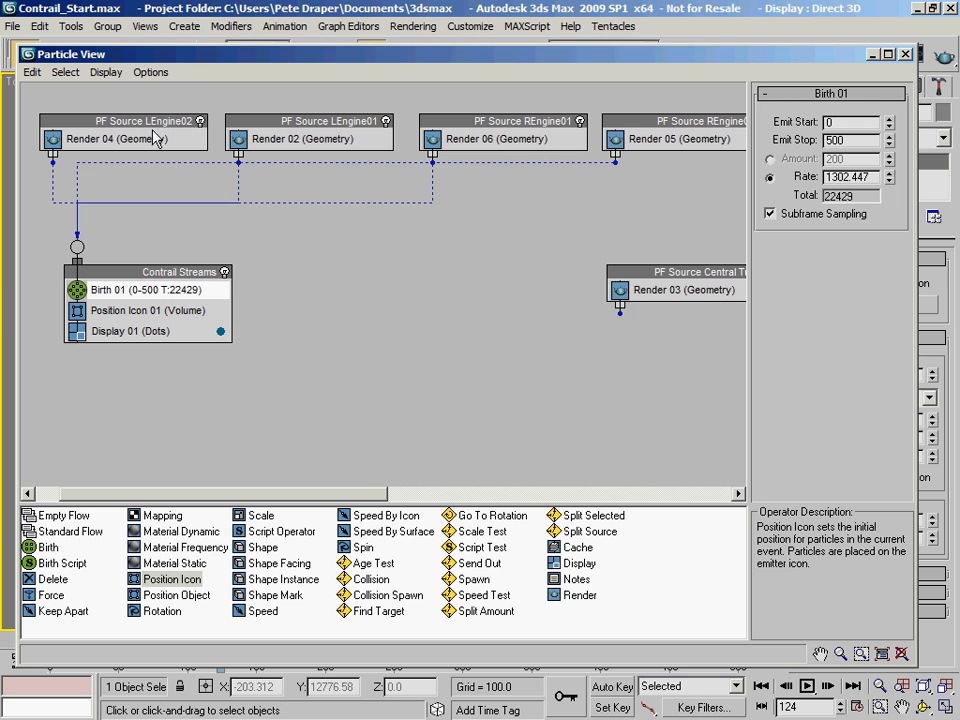
In Particle View, set the viewport quantity multiplier of PF Source LEngine02 to 10%
{"action": "left_click_drag", "start_coordinate": [263, 59], "coordinate": [300, 57]}
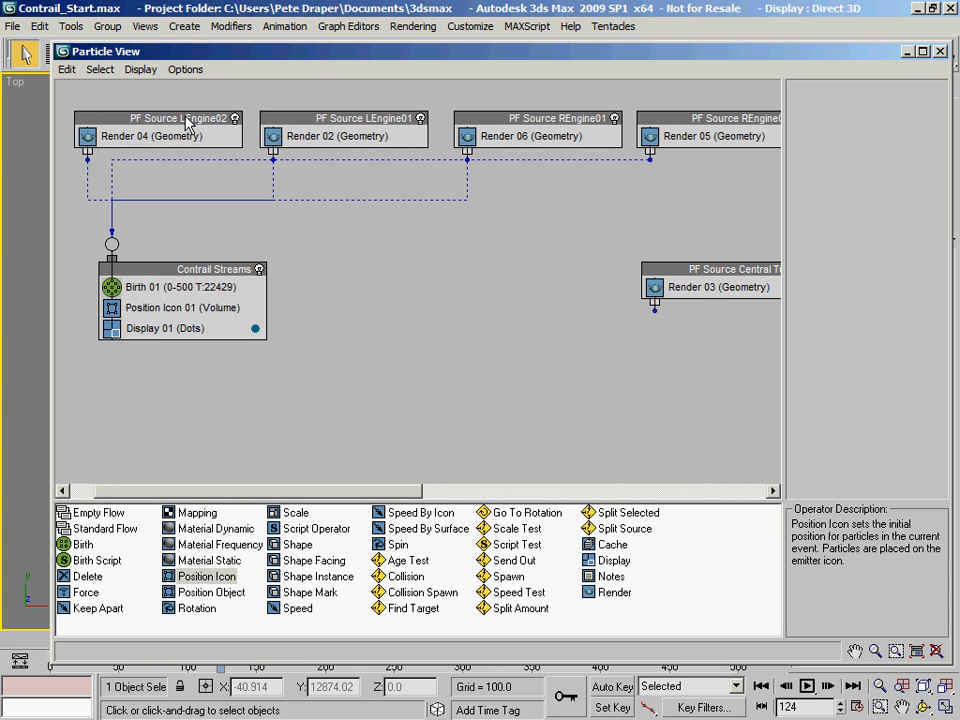
{"action": "left_click", "coordinate": [189, 119]}
{"action": "scroll", "coordinate": [833, 128], "scroll_direction": "up", "scroll_amount": 1}
{"action": "scroll", "coordinate": [833, 128], "scroll_direction": "up", "scroll_amount": 1}
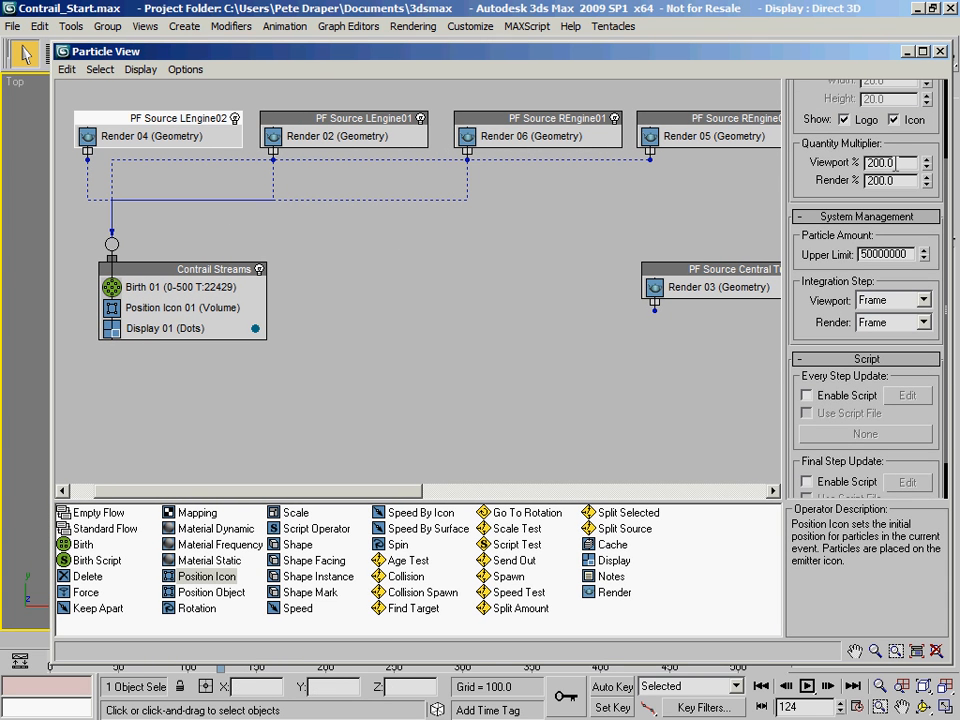
{"action": "type", "text": "10"}
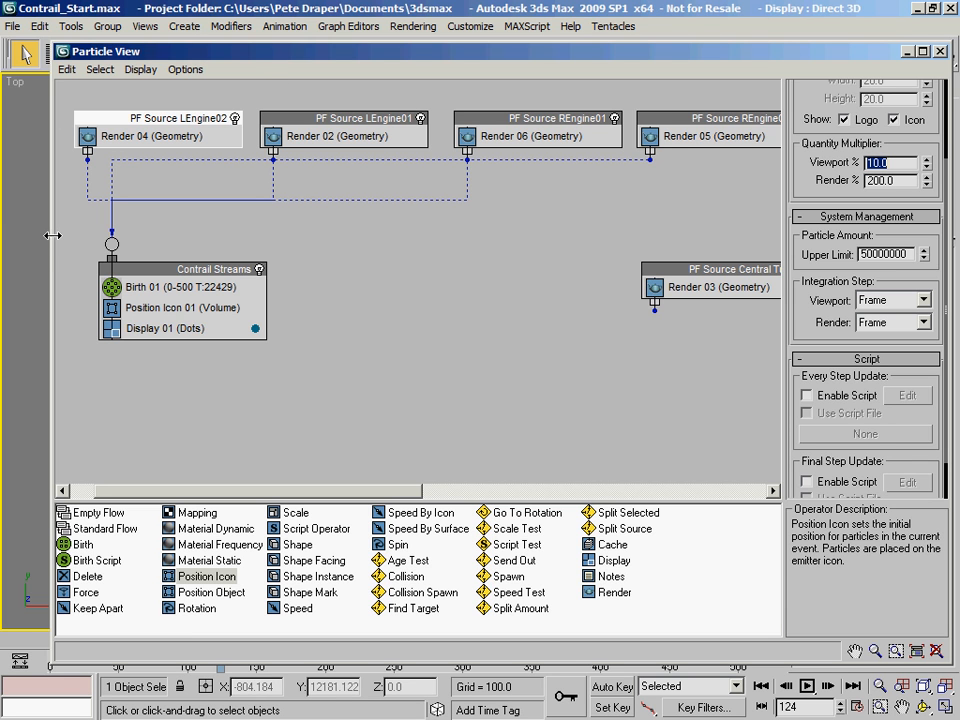
Narrow Particle View, return the animation to frame 0, and review the Birth 01 and PF Source LEngine02 settings
{"action": "left_click_drag", "start_coordinate": [52, 235], "coordinate": [236, 275]}
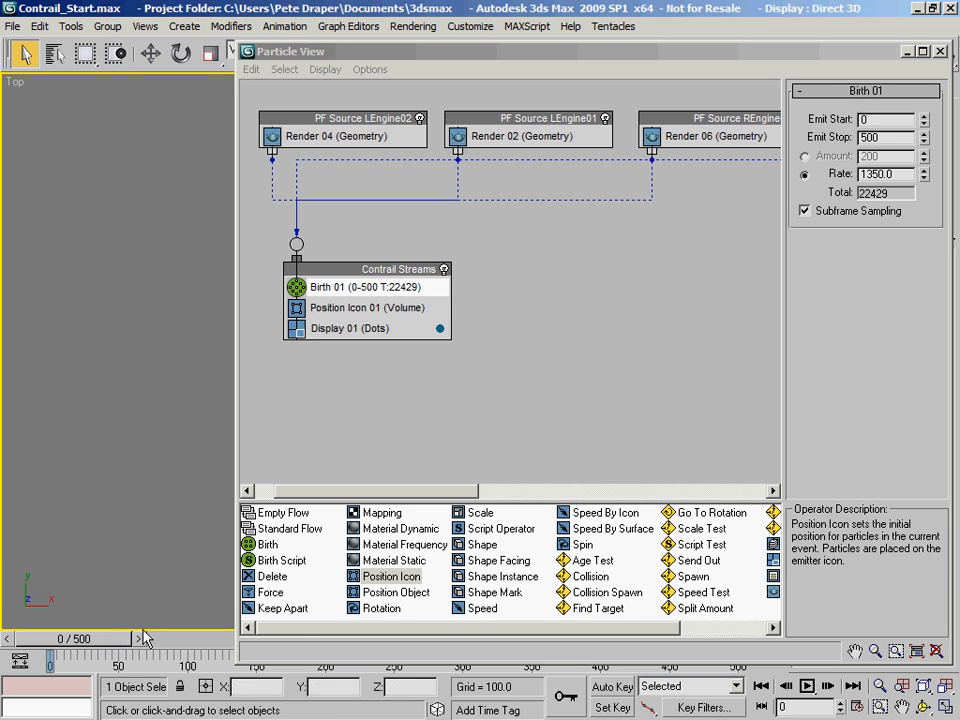
{"action": "left_click_drag", "start_coordinate": [346, 52], "coordinate": [266, 57]}
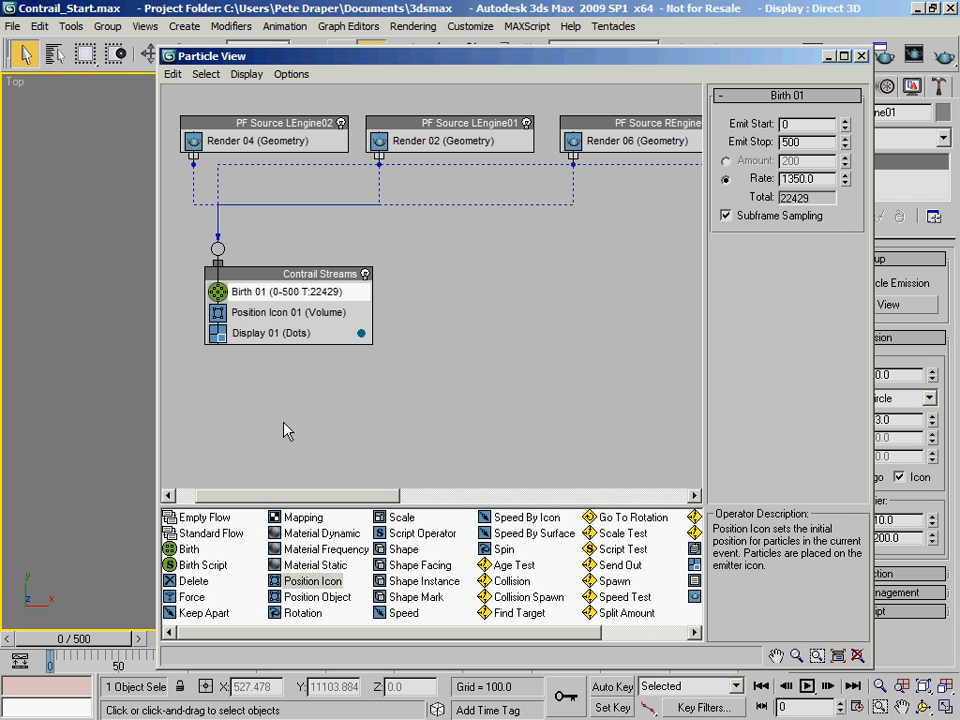
{"action": "left_click", "coordinate": [252, 127]}
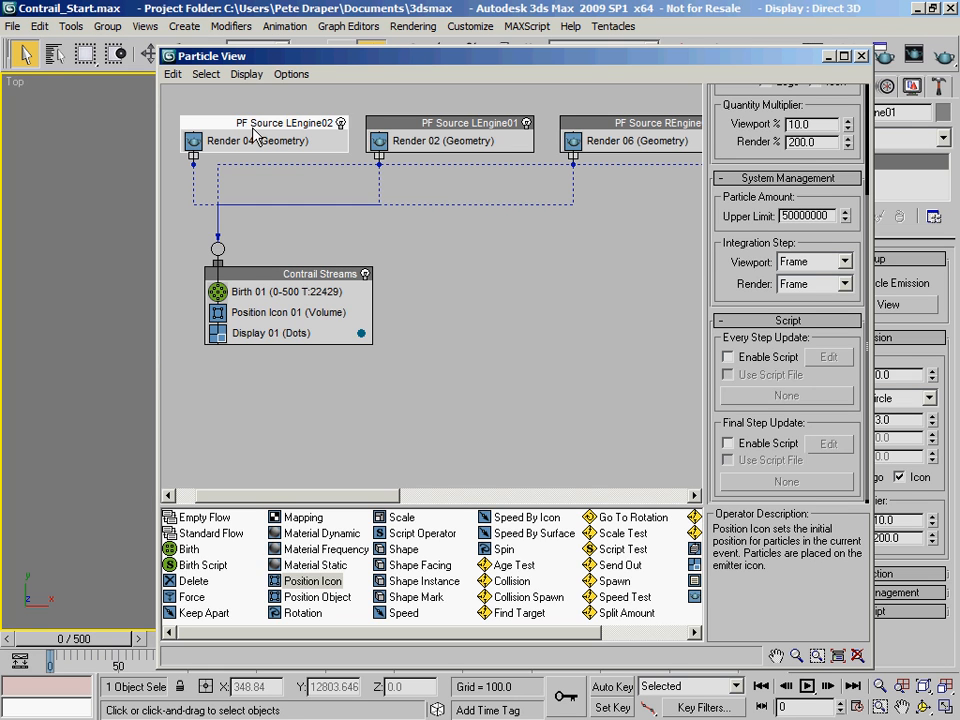
{"action": "left_click_drag", "start_coordinate": [390, 58], "coordinate": [268, 587]}
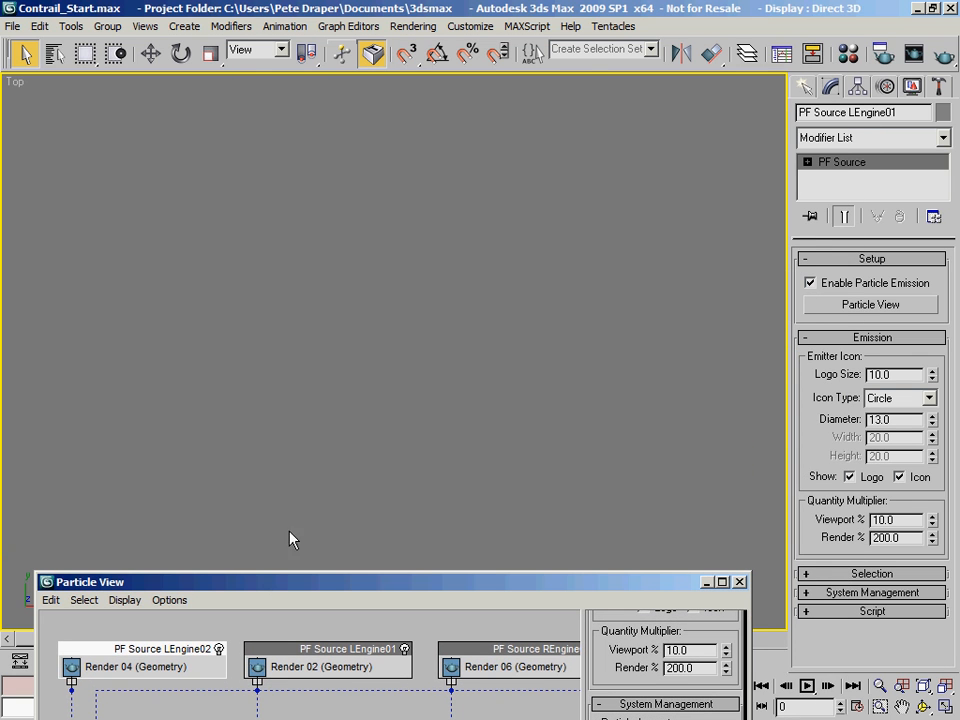
{"action": "middle_click_drag", "start_coordinate": [366, 463], "coordinate": [278, 267]}
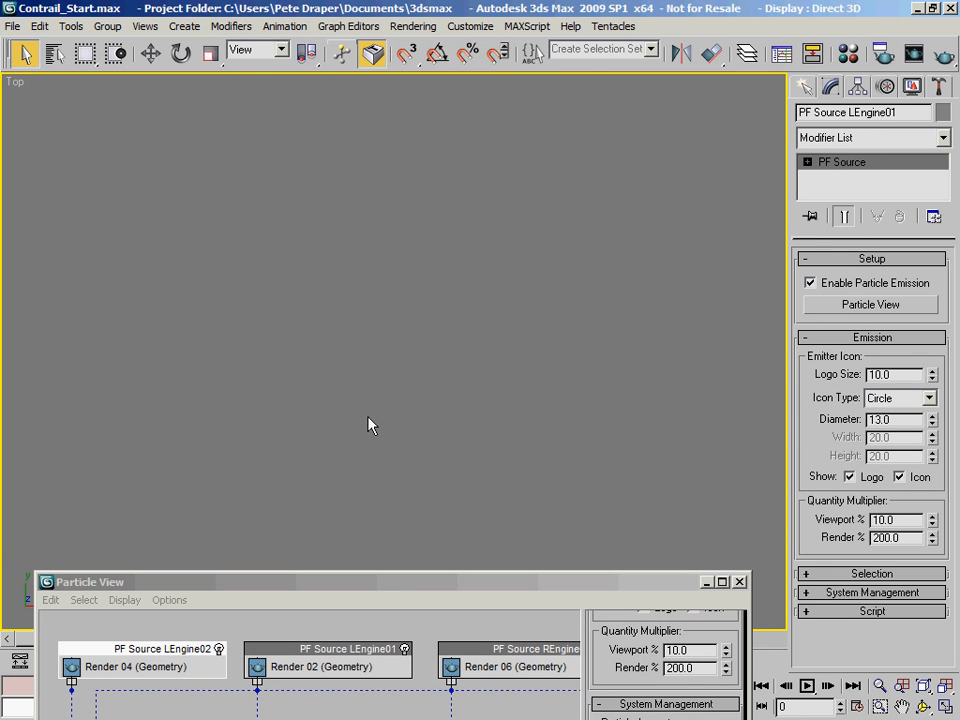
{"action": "left_click_drag", "start_coordinate": [474, 585], "coordinate": [510, 69]}
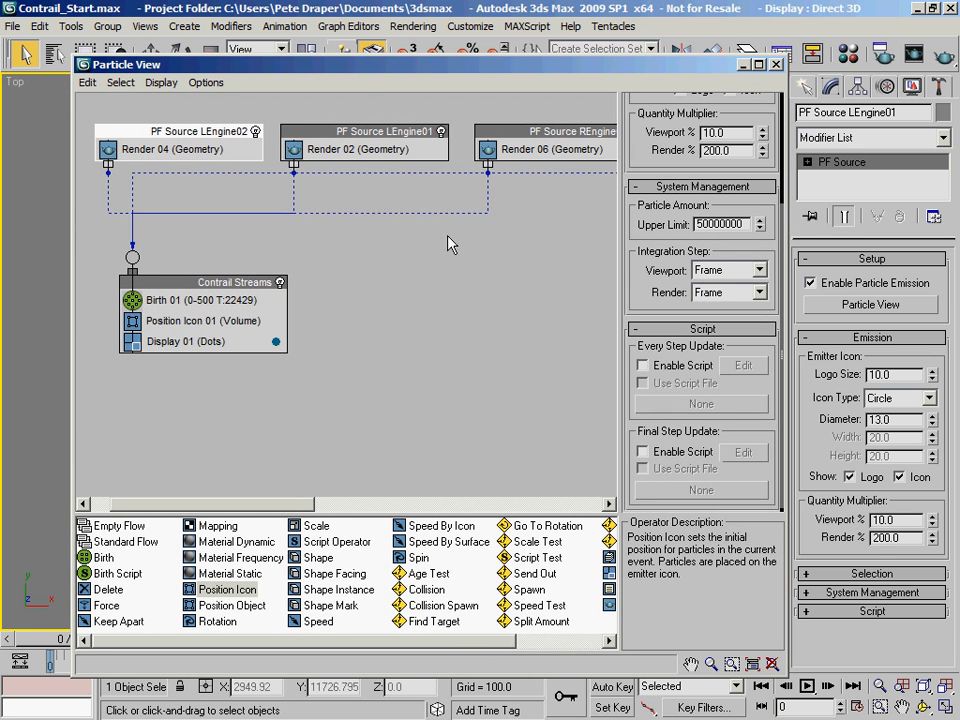
Minimize Particle View and move the Wind_Large space warp in the Top viewport to about X 875, Y 472
{"action": "left_click", "coordinate": [743, 65]}
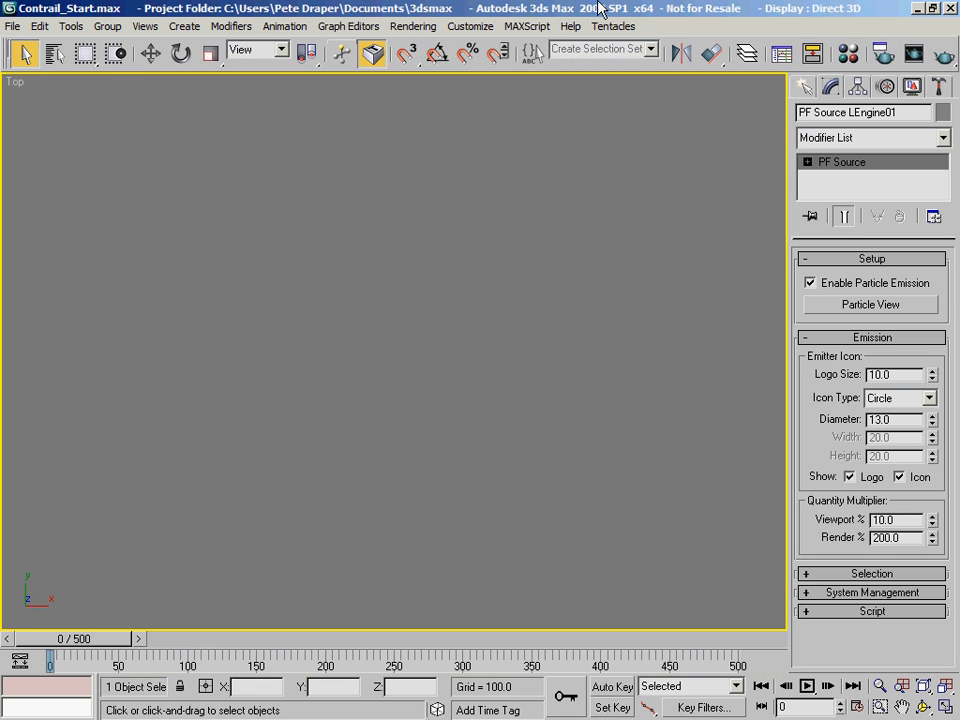
{"action": "key", "text": "z"}
{"action": "middle_click_drag", "start_coordinate": [746, 302], "coordinate": [312, 324]}
{"action": "scroll", "coordinate": [220, 300], "scroll_direction": "down", "scroll_amount": 5}
{"action": "scroll", "coordinate": [364, 343], "scroll_direction": "down", "scroll_amount": 10}
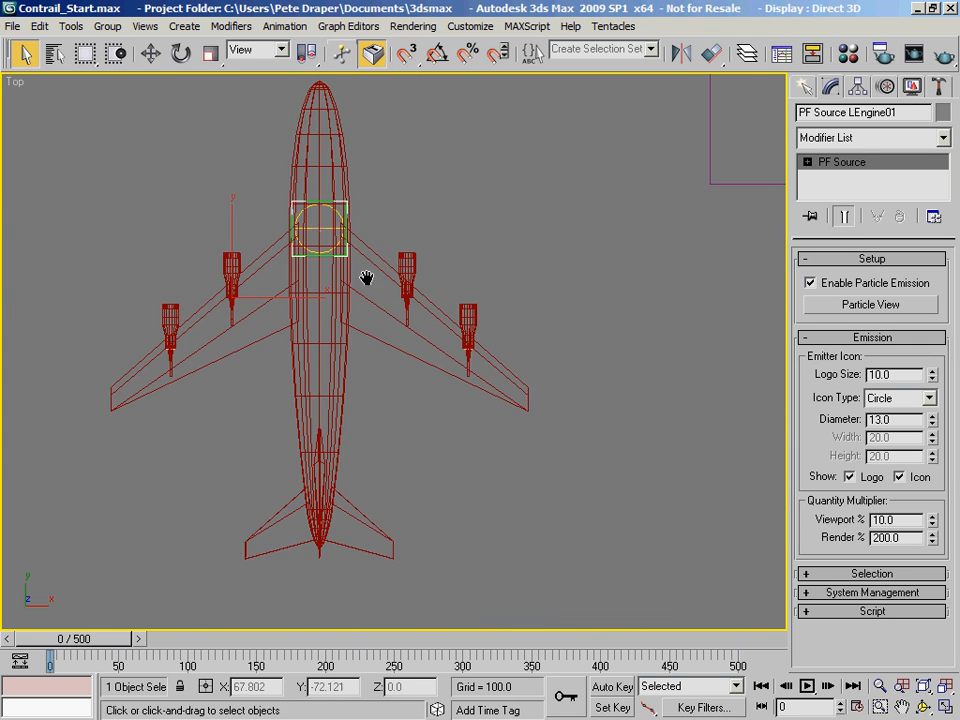
{"action": "middle_click_drag", "start_coordinate": [420, 360], "coordinate": [437, 374]}
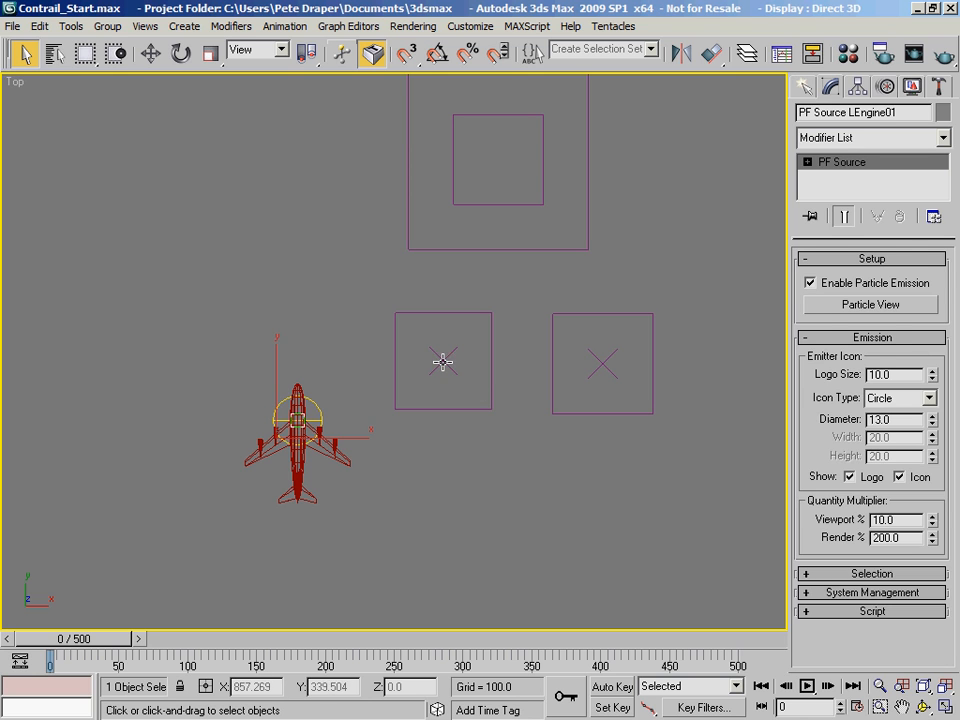
{"action": "left_click", "coordinate": [441, 360]}
{"action": "left_click", "coordinate": [149, 53]}
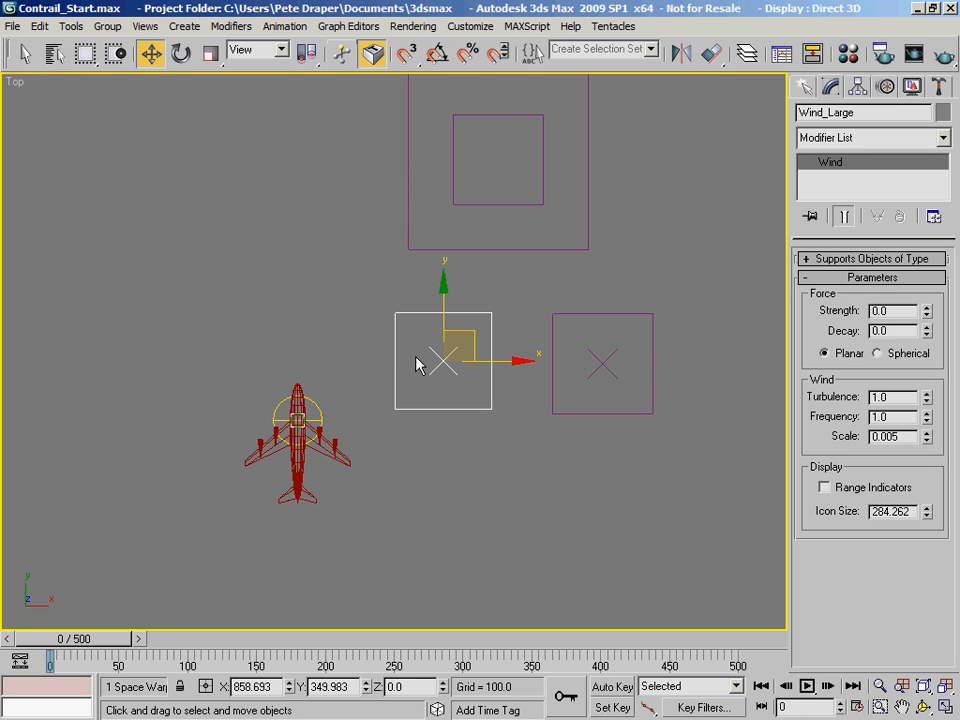
{"action": "left_click_drag", "start_coordinate": [477, 335], "coordinate": [487, 326]}
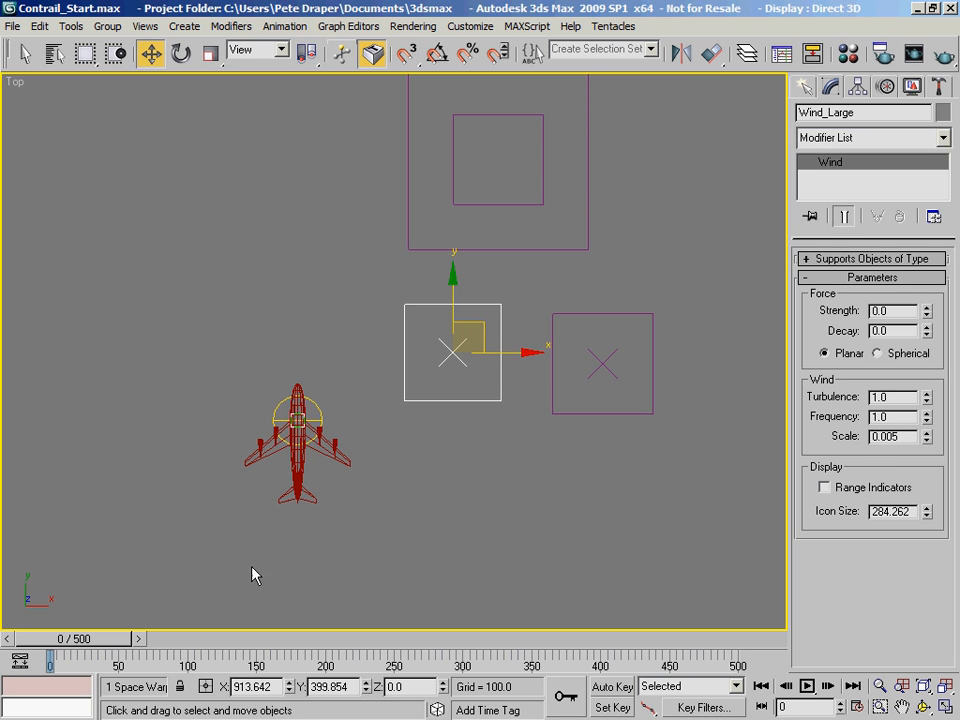
{"action": "mouse_move", "coordinate": [483, 332]}
{"action": "left_mouse_down"}
{"action": "mouse_move", "coordinate": [424, 296]}
{"action": "mouse_move", "coordinate": [509, 306]}
{"action": "mouse_move", "coordinate": [478, 330]}
{"action": "left_mouse_up"}
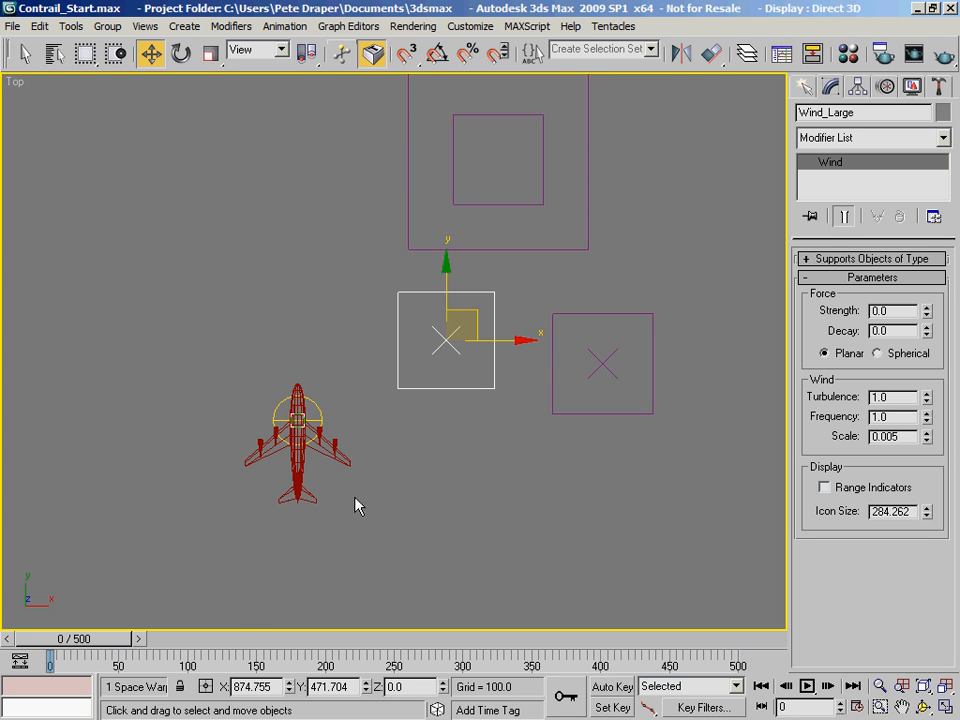
{"action": "scroll", "coordinate": [358, 503], "scroll_direction": "up", "scroll_amount": 5}
{"action": "middle_click_drag", "start_coordinate": [359, 438], "coordinate": [435, 395]}
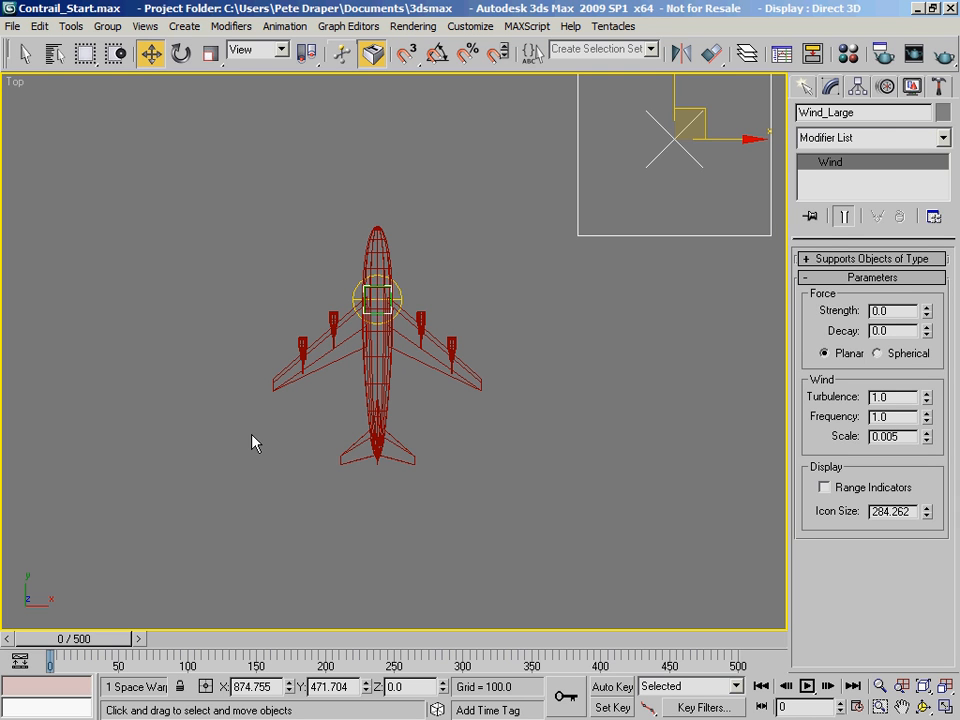
{"action": "middle_click_drag", "start_coordinate": [693, 172], "coordinate": [480, 319]}
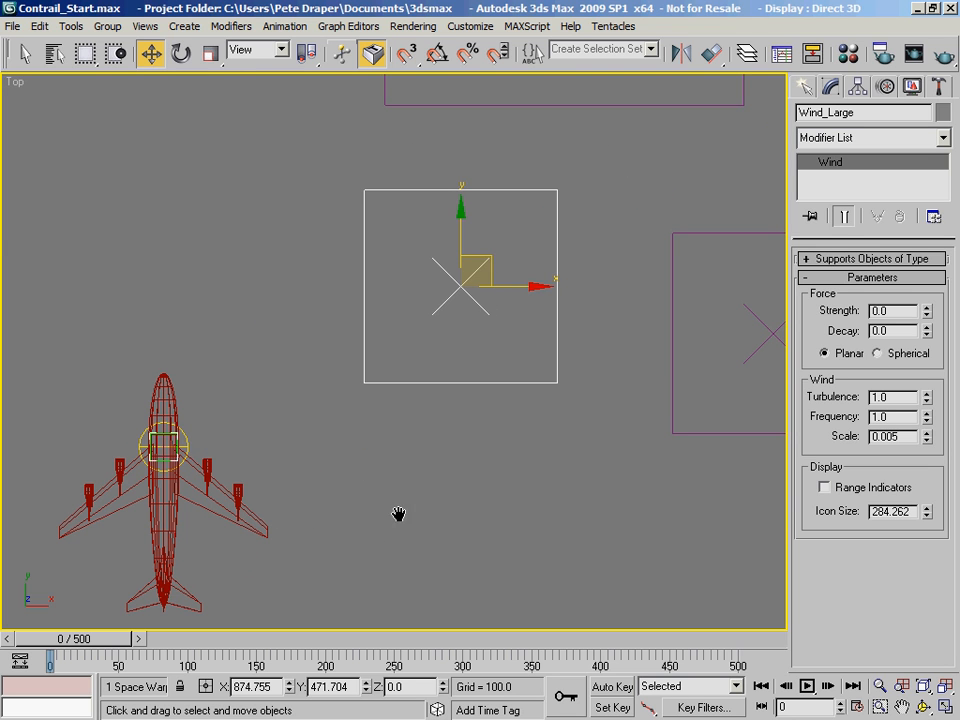
{"action": "middle_click_drag", "start_coordinate": [325, 534], "coordinate": [506, 431]}
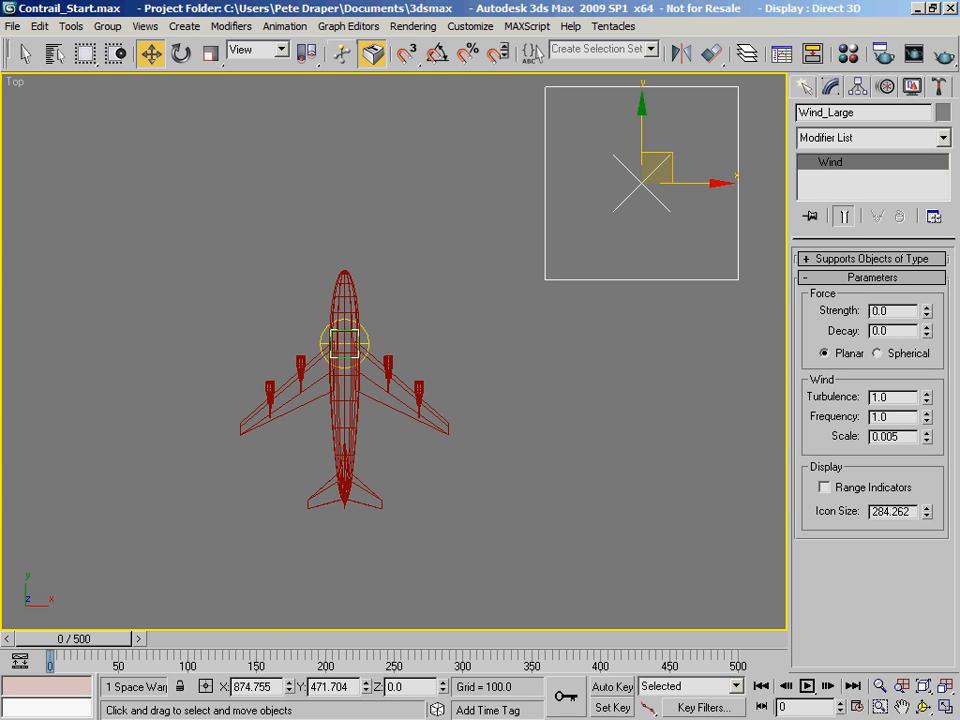
Reopen Particle View and add a Shape Facing operator to Contrail Streams between Position Icon 01 and Display 01
{"action": "key", "text": "6"}
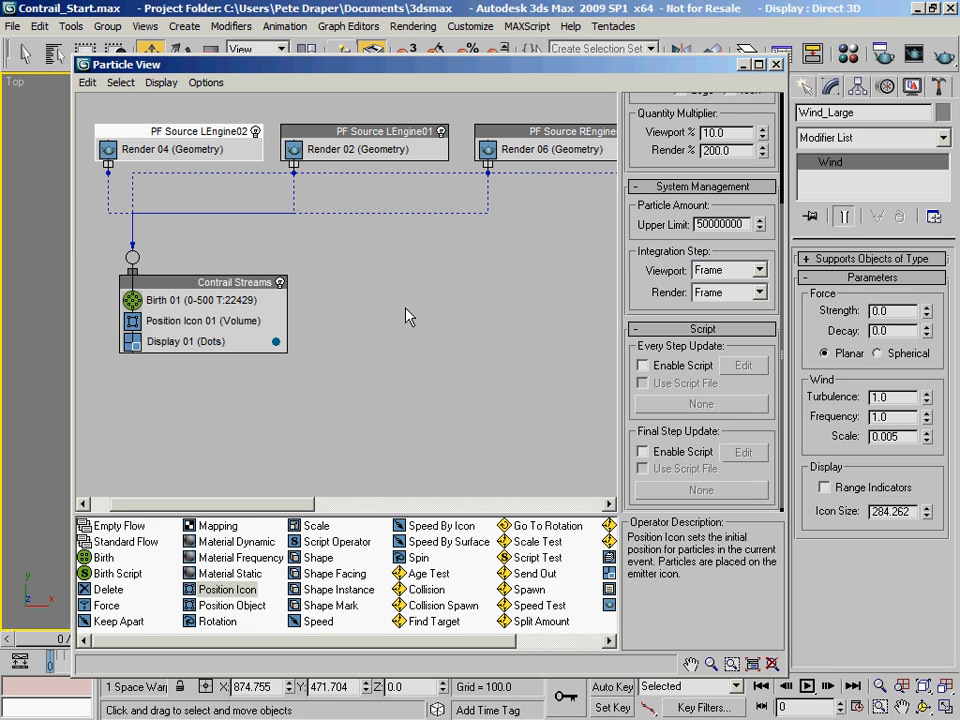
{"action": "middle_click_drag", "start_coordinate": [368, 375], "coordinate": [386, 324]}
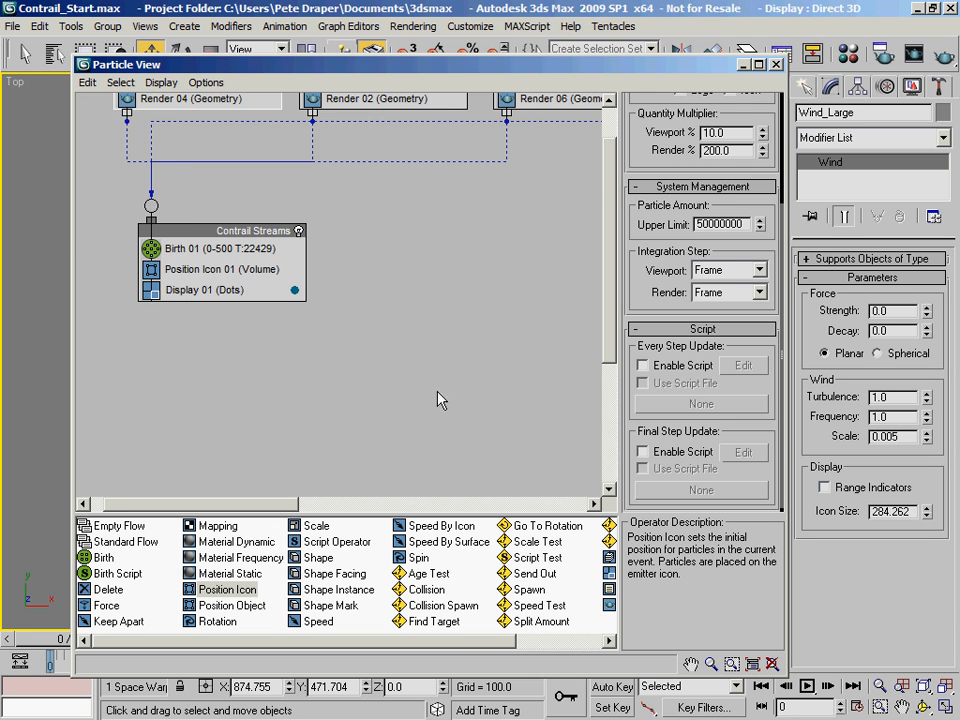
{"action": "middle_click_drag", "start_coordinate": [371, 328], "coordinate": [368, 415]}
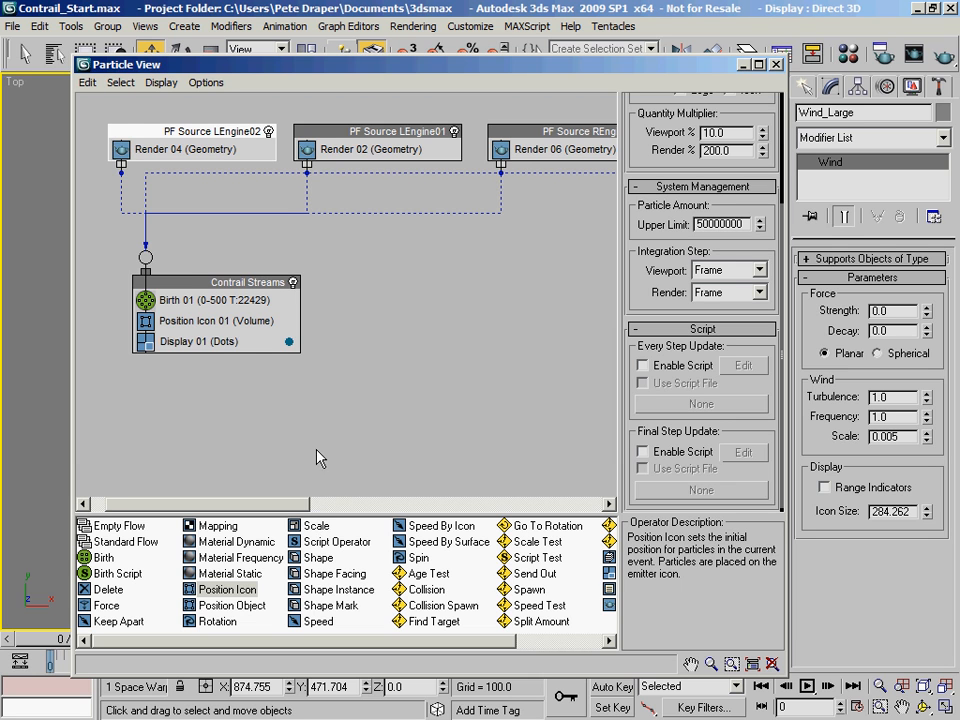
{"action": "middle_click_drag", "start_coordinate": [317, 456], "coordinate": [339, 444]}
{"action": "left_click_drag", "start_coordinate": [322, 574], "coordinate": [236, 335]}
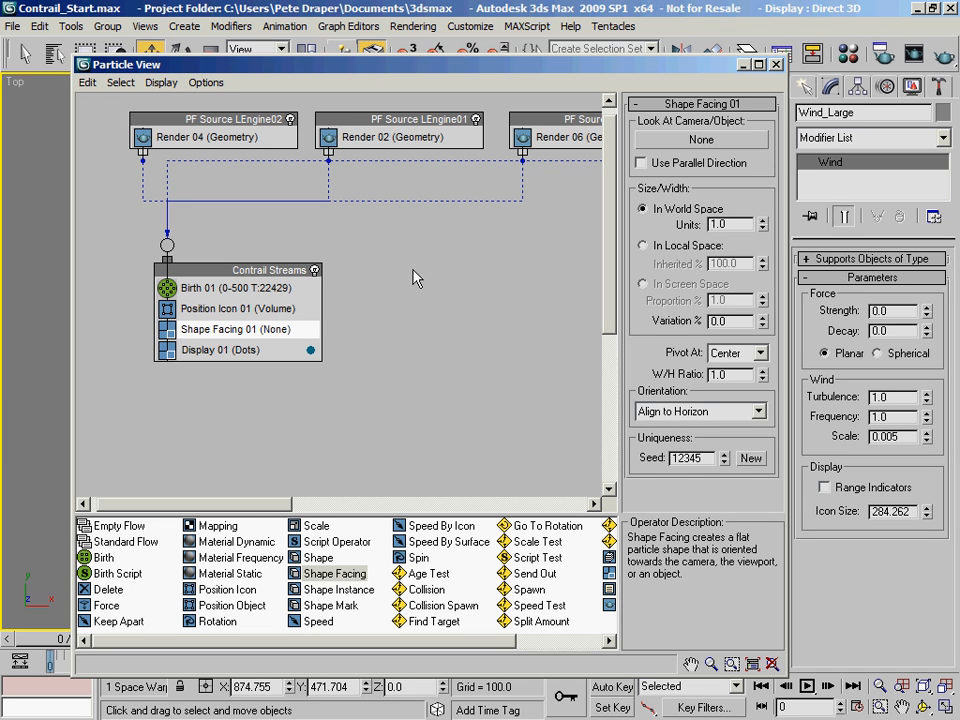
Set Camera01 as the Look At Camera/Object of Shape Facing 01
{"action": "left_click", "coordinate": [706, 141]}
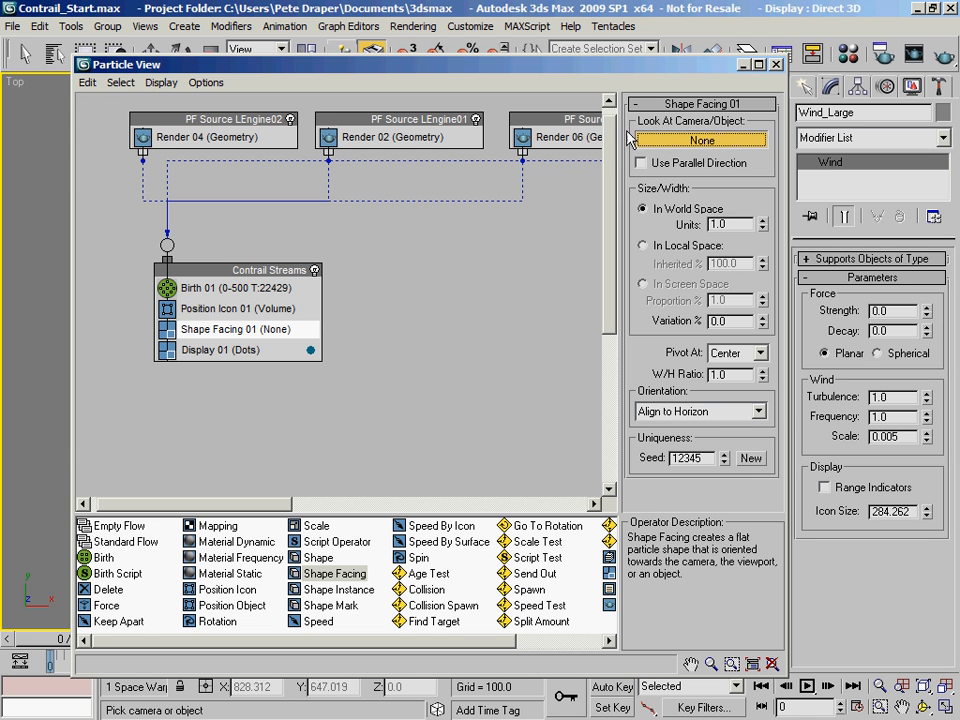
{"action": "key", "text": "h"}
{"action": "left_click_drag", "start_coordinate": [372, 46], "coordinate": [164, 123]}
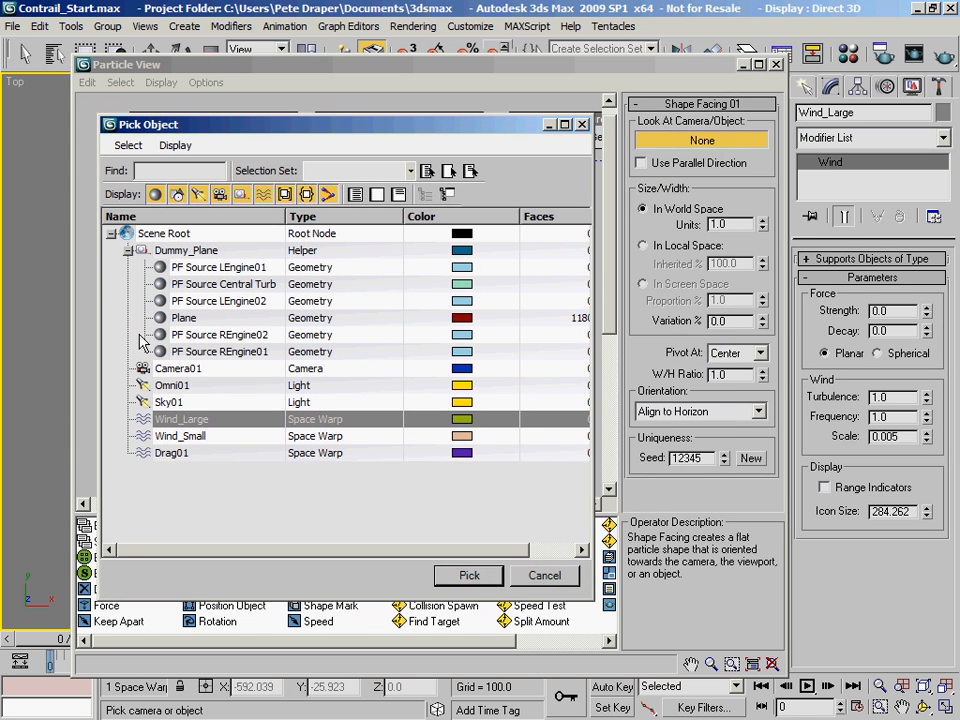
{"action": "left_click", "coordinate": [190, 368]}
{"action": "left_click", "coordinate": [470, 576]}
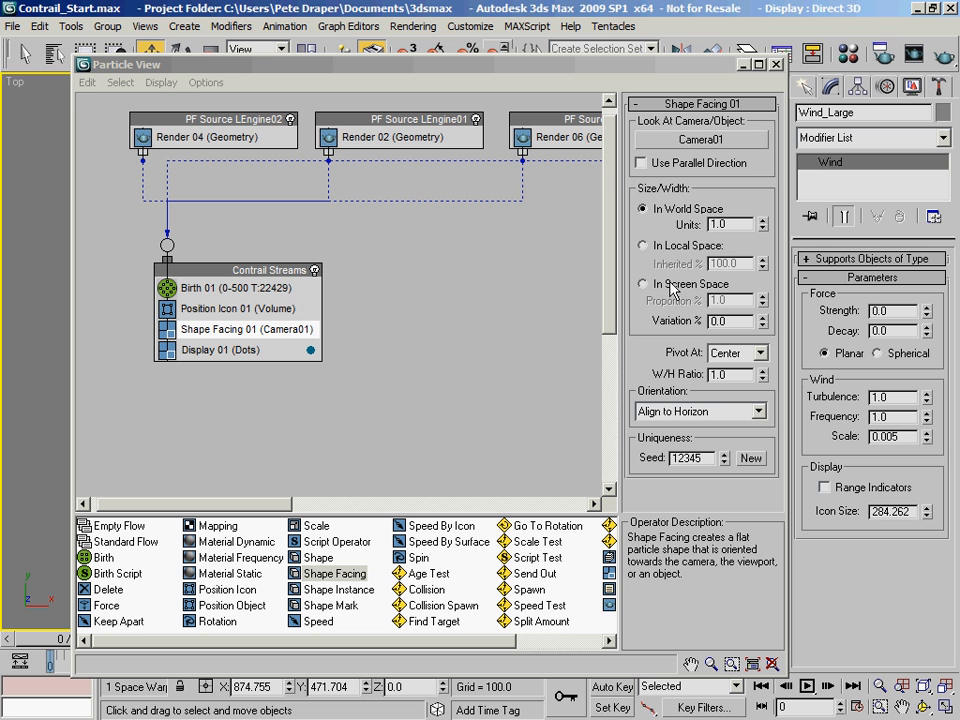
Move Particle View clear of the viewport, keep the animation at frame 0, and switch the viewport to Camera01
{"action": "left_click_drag", "start_coordinate": [576, 68], "coordinate": [601, 561]}
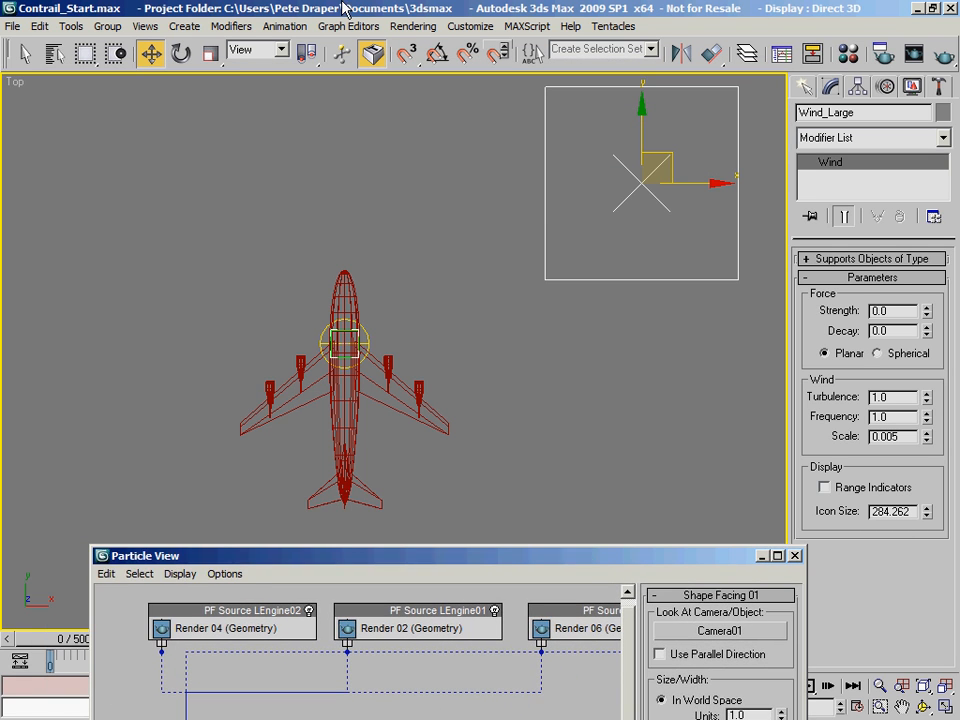
{"action": "left_click_drag", "start_coordinate": [369, 558], "coordinate": [427, 627]}
{"action": "left_click_drag", "start_coordinate": [79, 646], "coordinate": [58, 647]}
{"action": "key", "text": "c"}
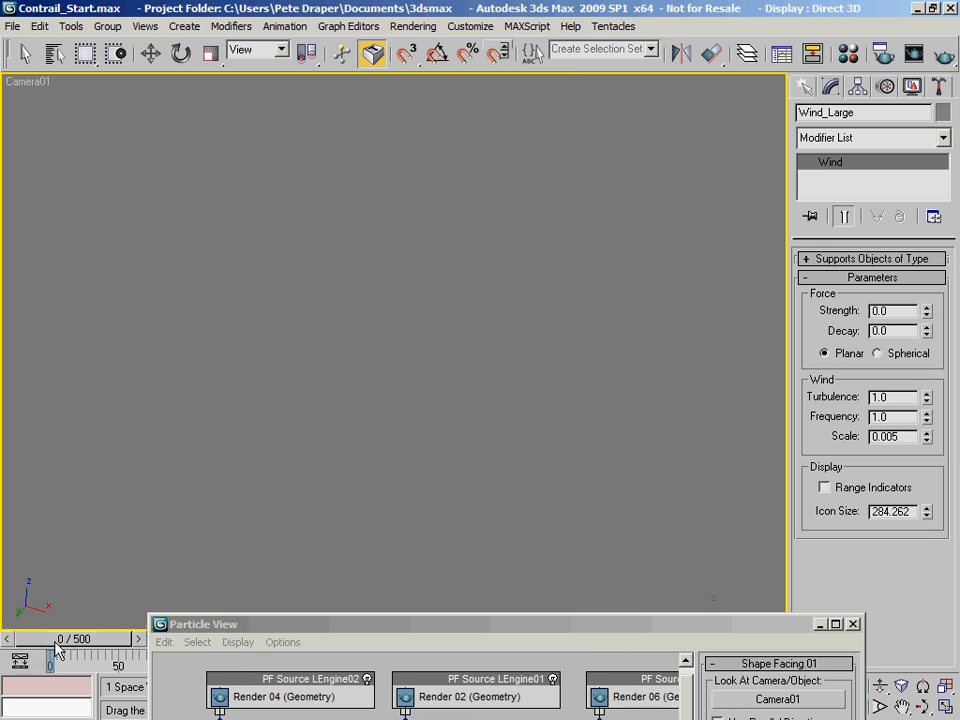
Set the display type of Display 01 in Contrail Streams to Geometry
{"action": "left_click_drag", "start_coordinate": [245, 628], "coordinate": [155, 141]}
{"action": "left_click", "coordinate": [240, 421]}
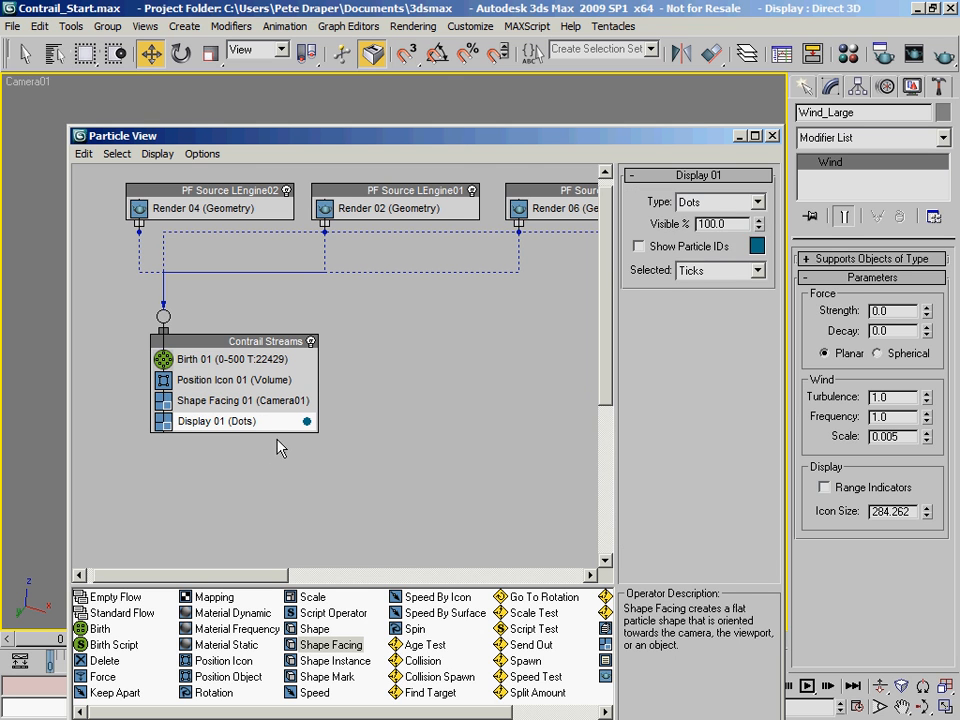
{"action": "left_click", "coordinate": [745, 203]}
{"action": "left_click", "coordinate": [700, 289]}
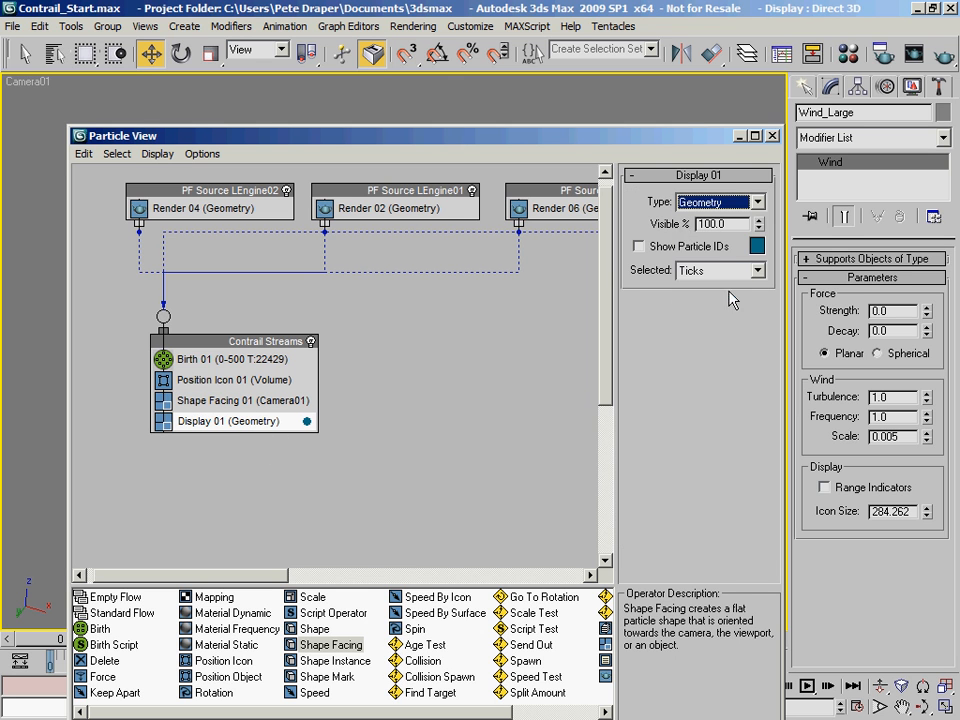
Uncover the camera view and advance the animation to frame 69
{"action": "left_click_drag", "start_coordinate": [629, 140], "coordinate": [750, 528]}
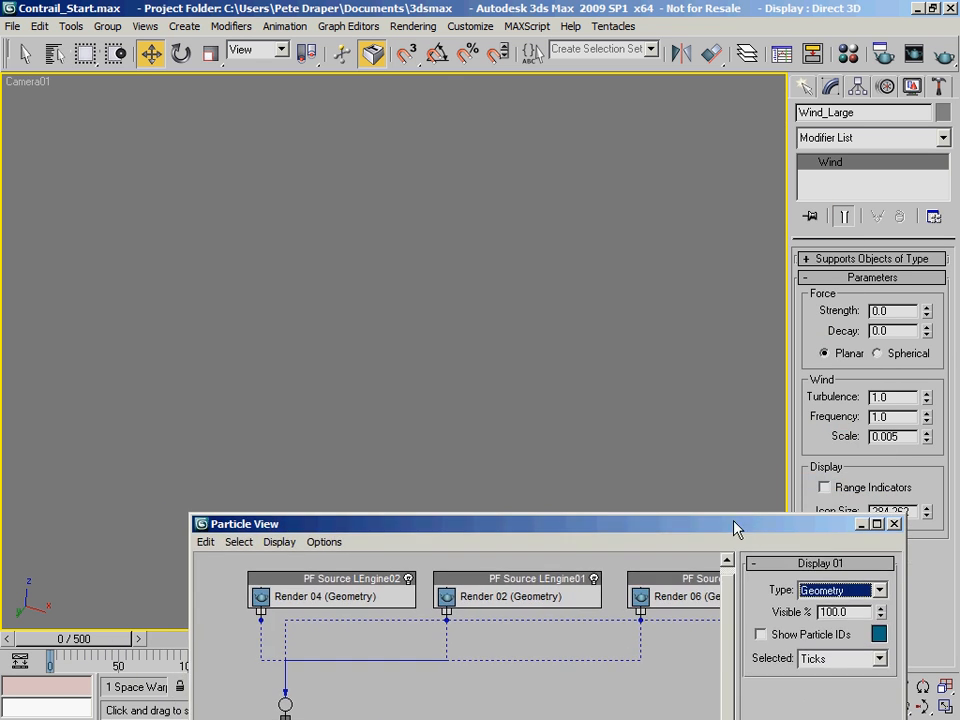
{"action": "left_click_drag", "start_coordinate": [110, 638], "coordinate": [197, 654]}
{"action": "key", "text": "w"}
Set the In World Space size of Shape Facing 01 to 100 units and its orientation to Random
{"action": "left_click_drag", "start_coordinate": [462, 533], "coordinate": [352, 187]}
{"action": "left_click", "coordinate": [250, 443]}
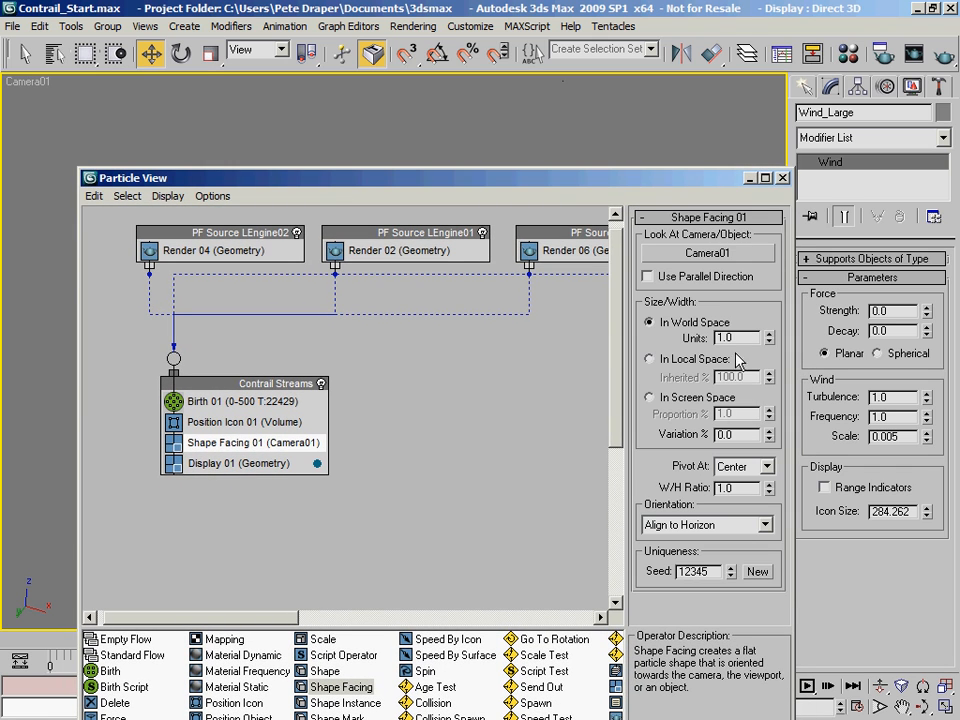
{"action": "left_click_drag", "start_coordinate": [739, 337], "coordinate": [714, 327]}
{"action": "left_click_drag", "start_coordinate": [570, 190], "coordinate": [90, 68]}
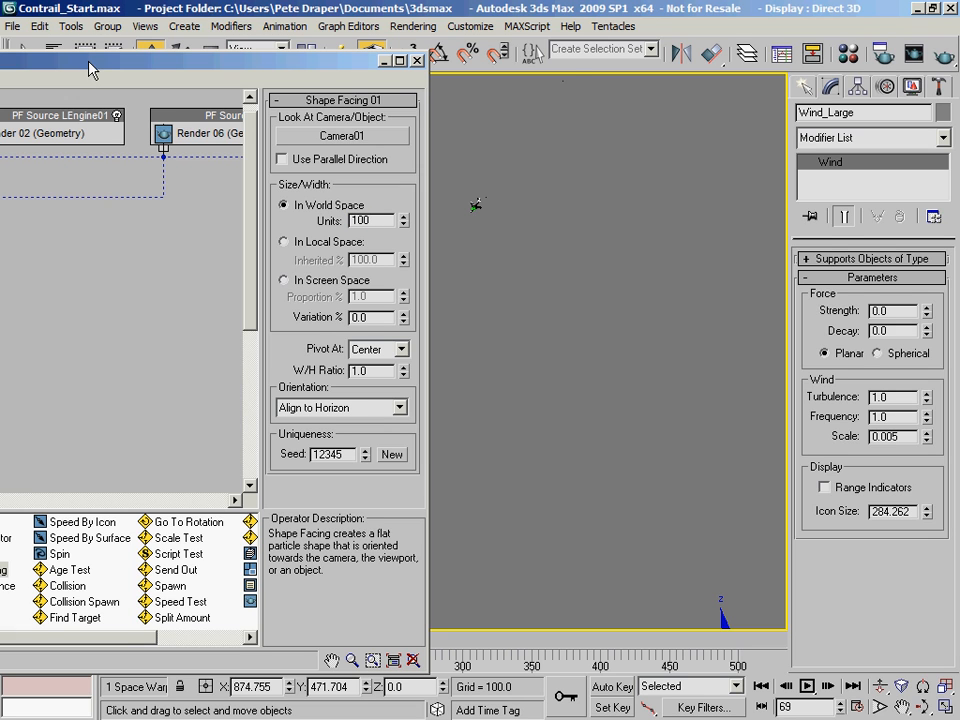
{"action": "key", "text": "Return"}
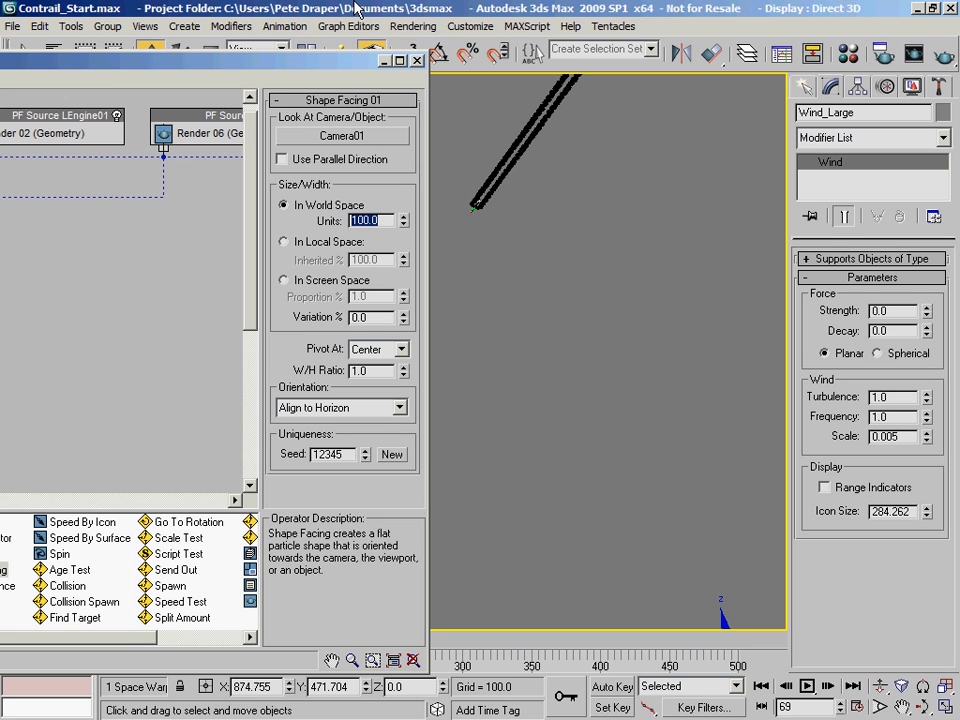
{"action": "left_click", "coordinate": [357, 8]}
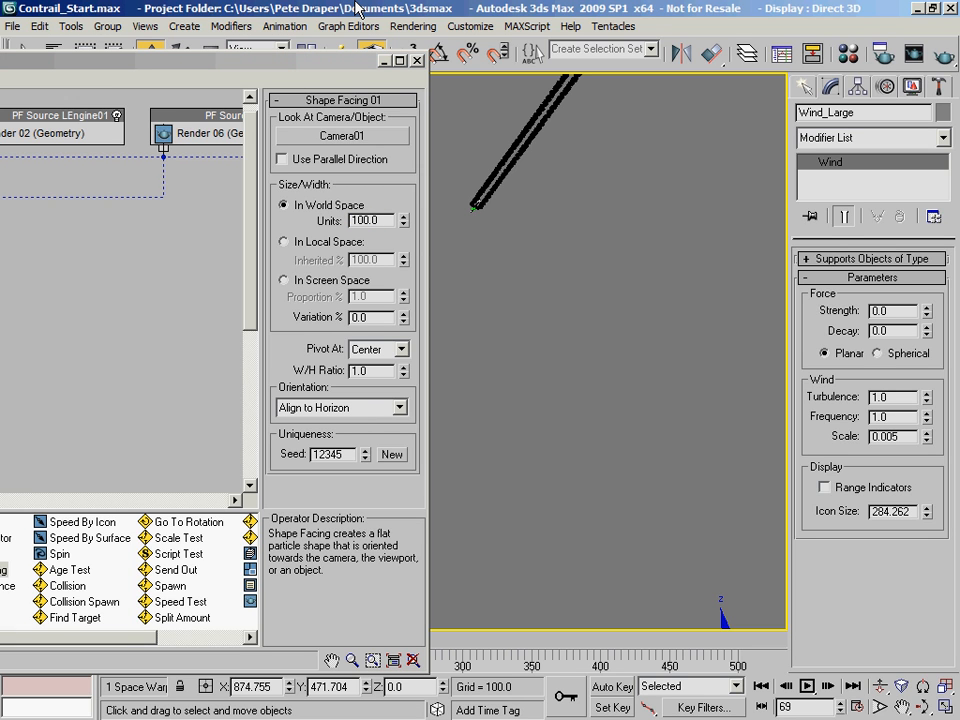
{"action": "left_click", "coordinate": [398, 407]}
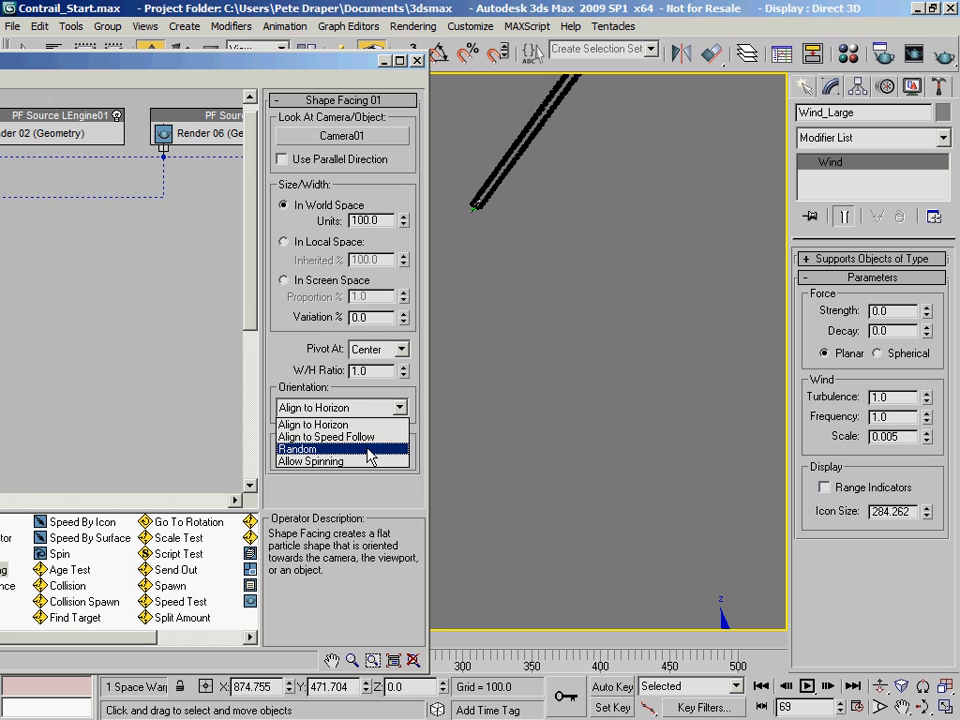
{"action": "left_click", "coordinate": [367, 450]}
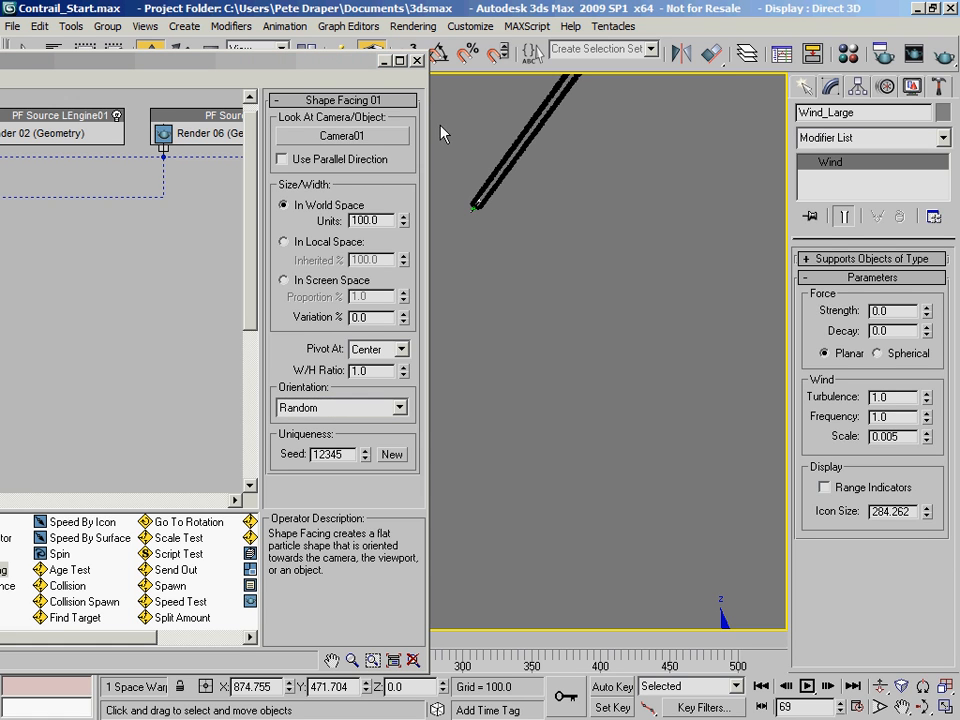
Clear Particle View away, switch to a Perspective view, and examine the facing particles along the contrails behind the aircraft up close
{"action": "left_click_drag", "start_coordinate": [332, 65], "coordinate": [0, 92]}
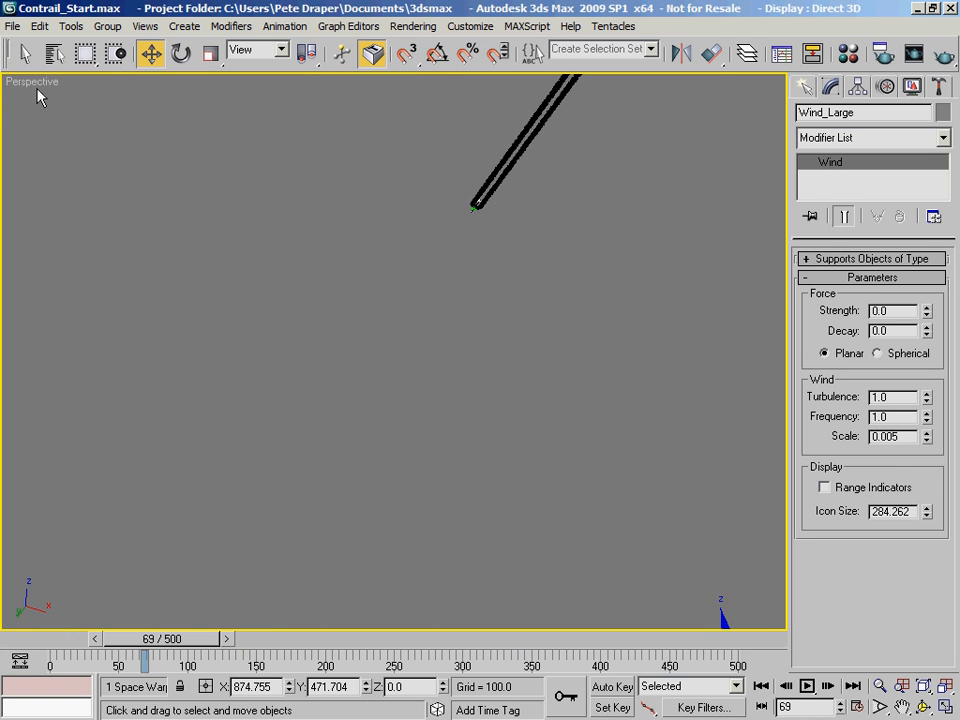
{"action": "middle_click_drag", "start_coordinate": [502, 170], "coordinate": [320, 284]}
{"action": "scroll", "coordinate": [436, 229], "scroll_direction": "up", "scroll_amount": 3}
{"action": "middle_click_drag", "start_coordinate": [410, 214], "coordinate": [332, 643]}
{"action": "scroll", "coordinate": [386, 187], "scroll_direction": "up", "scroll_amount": 4}
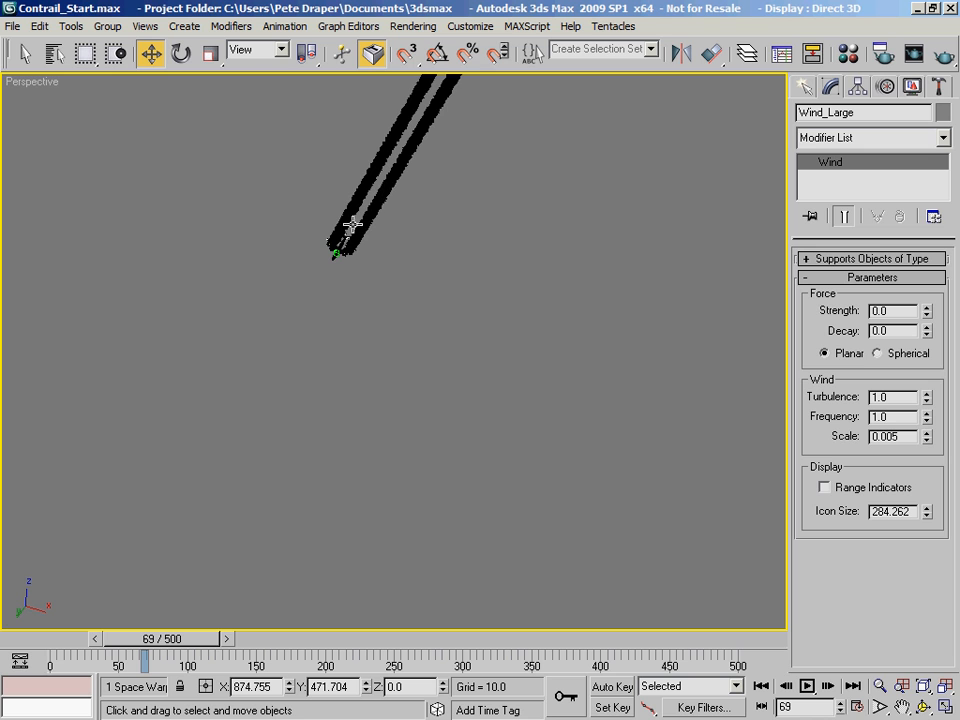
{"action": "middle_click_drag", "start_coordinate": [334, 255], "coordinate": [328, 248]}
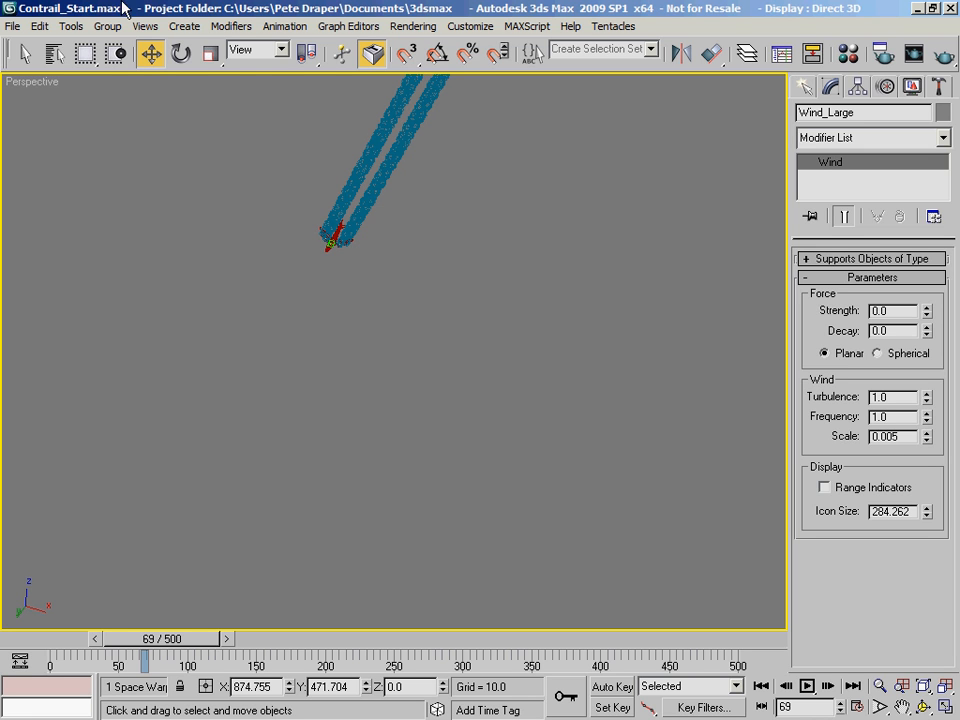
{"action": "scroll", "coordinate": [394, 351], "scroll_direction": "up", "scroll_amount": 7}
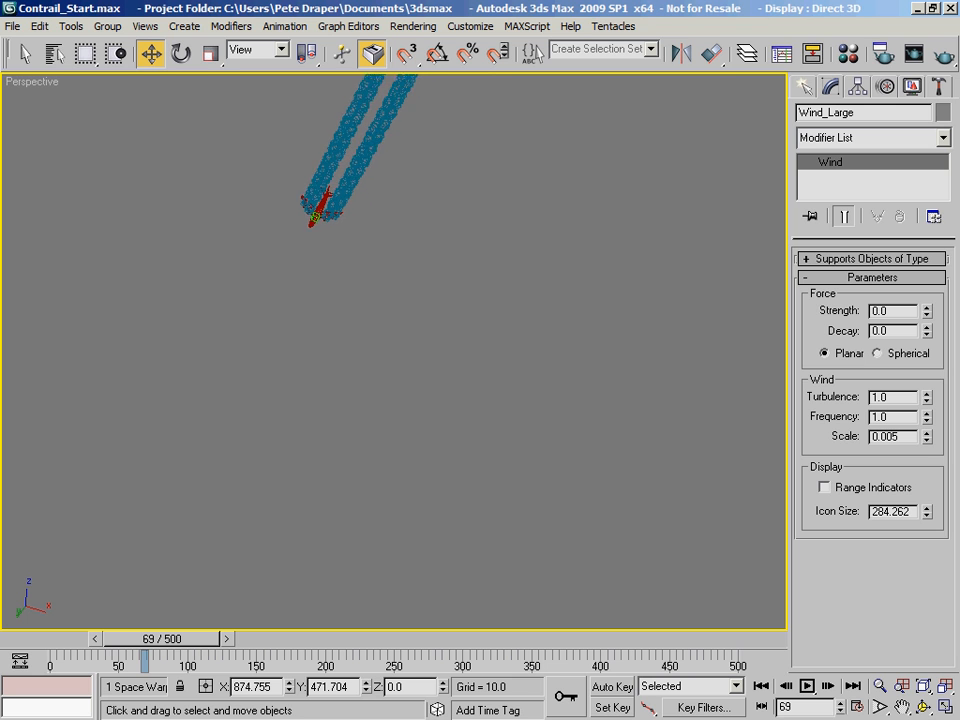
{"action": "middle_click_drag", "start_coordinate": [293, 180], "coordinate": [90, 537]}
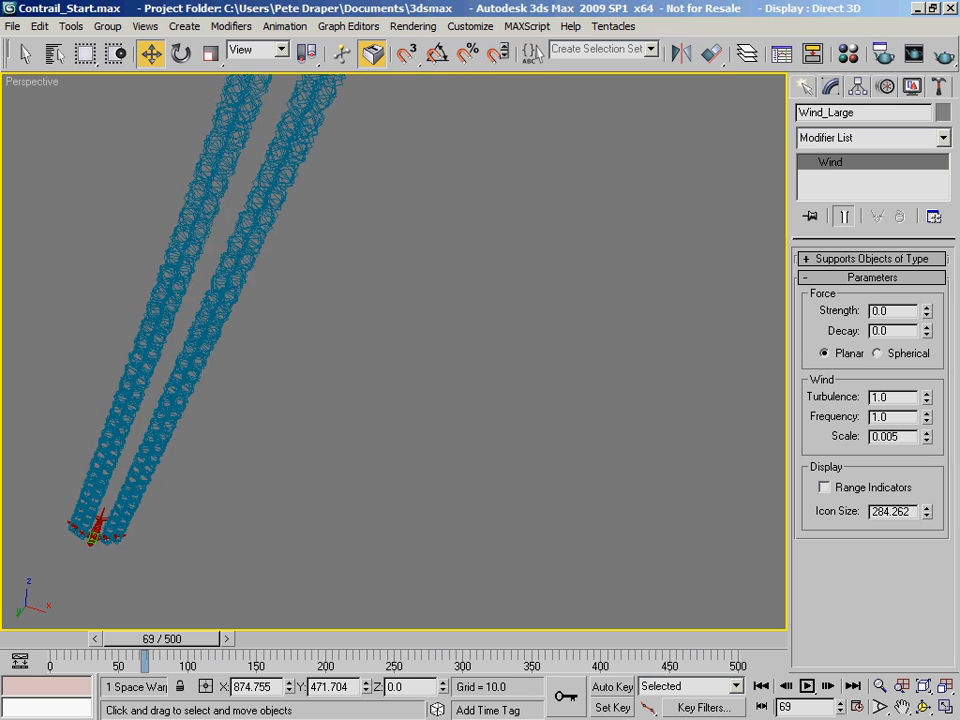
{"action": "middle_click_drag", "start_coordinate": [6, 715], "coordinate": [42, 690]}
{"action": "middle_click_drag", "start_coordinate": [160, 514], "coordinate": [319, 542]}
{"action": "scroll", "coordinate": [394, 351], "scroll_direction": "up", "scroll_amount": 4}
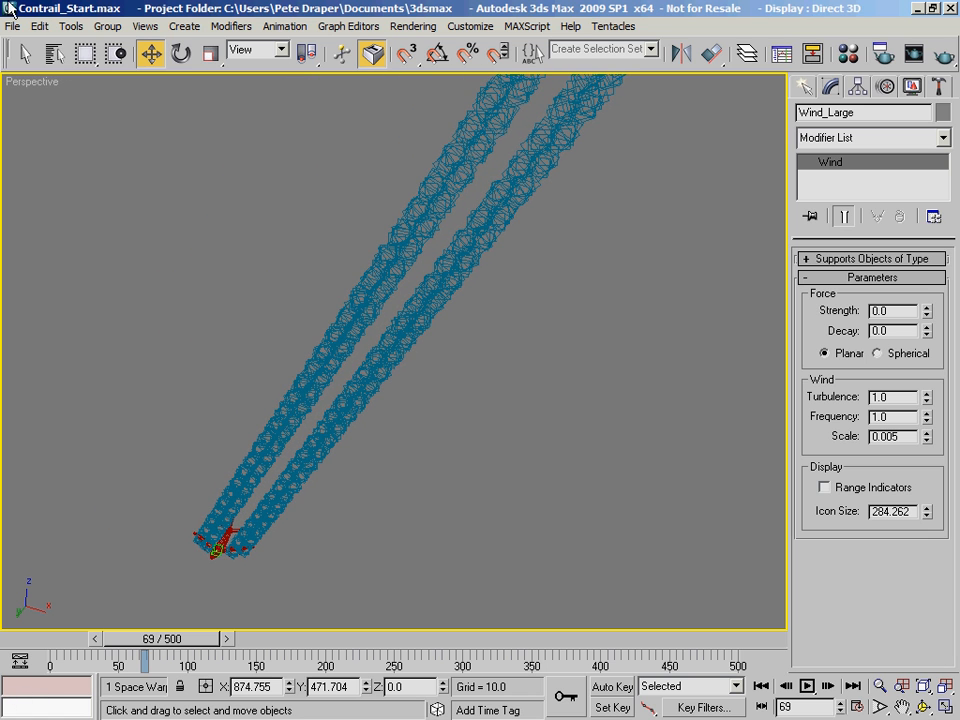
{"action": "scroll", "coordinate": [399, 494], "scroll_direction": "up", "scroll_amount": 3}
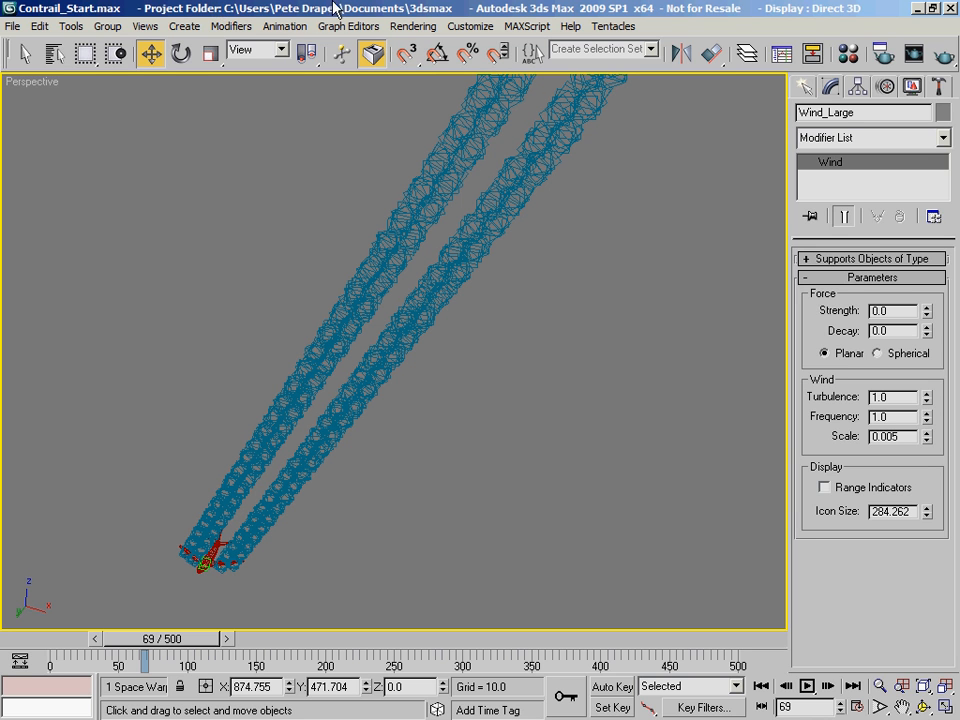
Return the viewport to Camera01, reopen Particle View, and compare the size setting of Shape Facing 01 with the contrails
{"action": "key", "text": "c"}
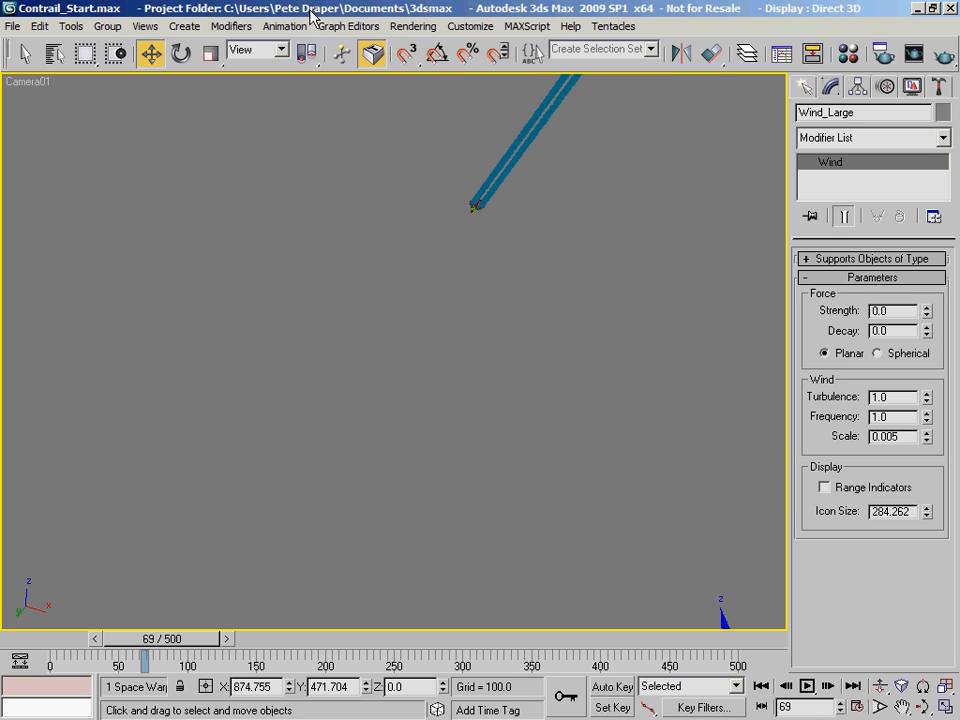
{"action": "key", "text": "6"}
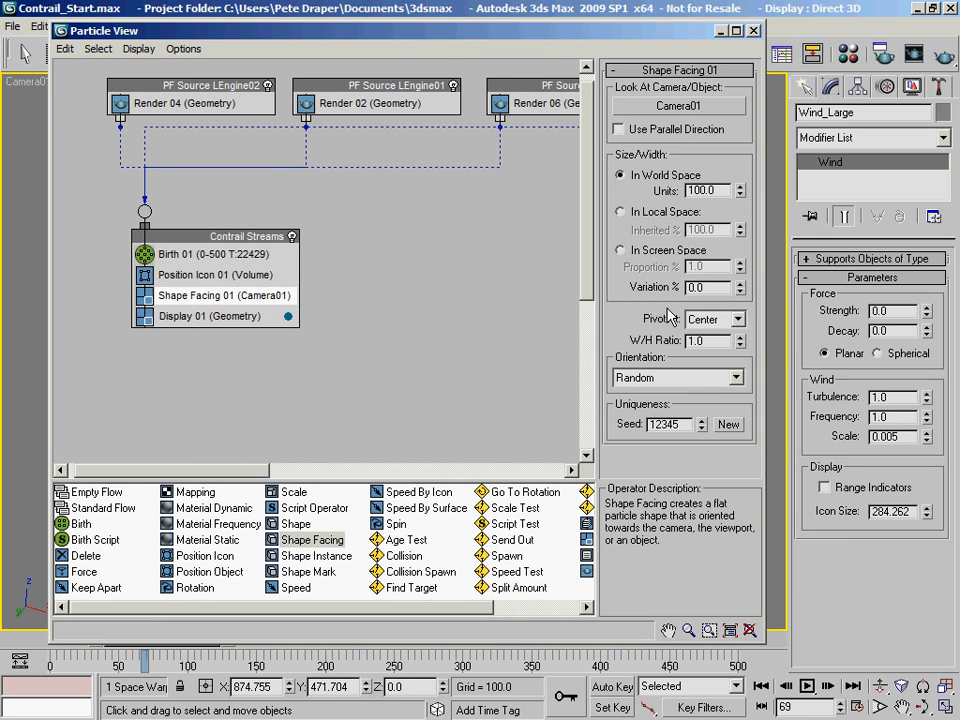
{"action": "left_click_drag", "start_coordinate": [721, 190], "coordinate": [640, 180]}
{"action": "left_click_drag", "start_coordinate": [590, 29], "coordinate": [566, 155]}
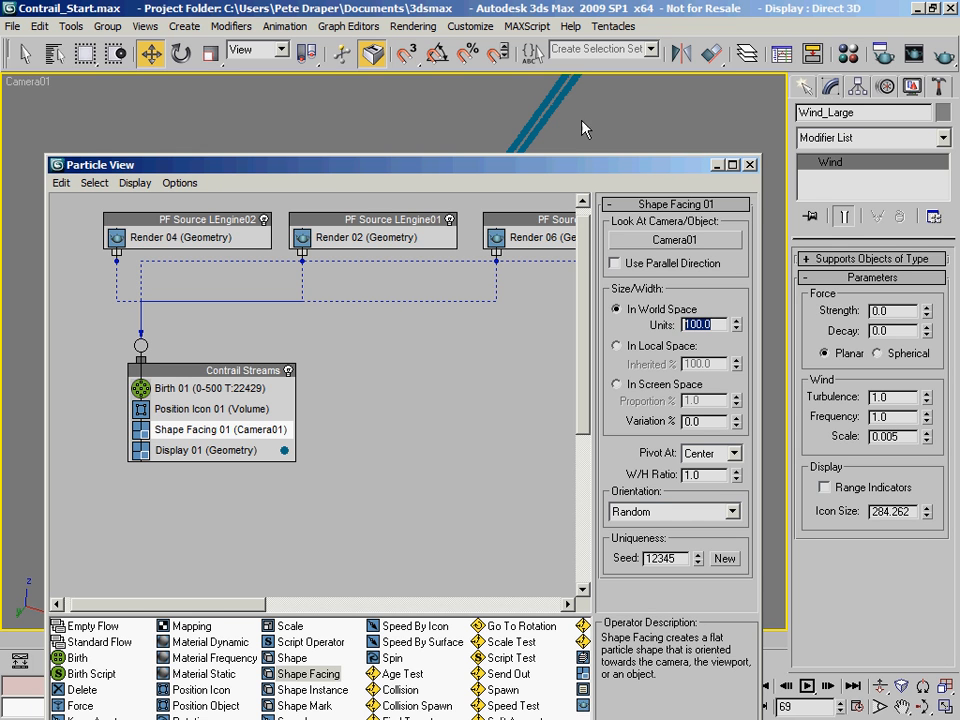
{"action": "left_click_drag", "start_coordinate": [543, 165], "coordinate": [485, 395]}
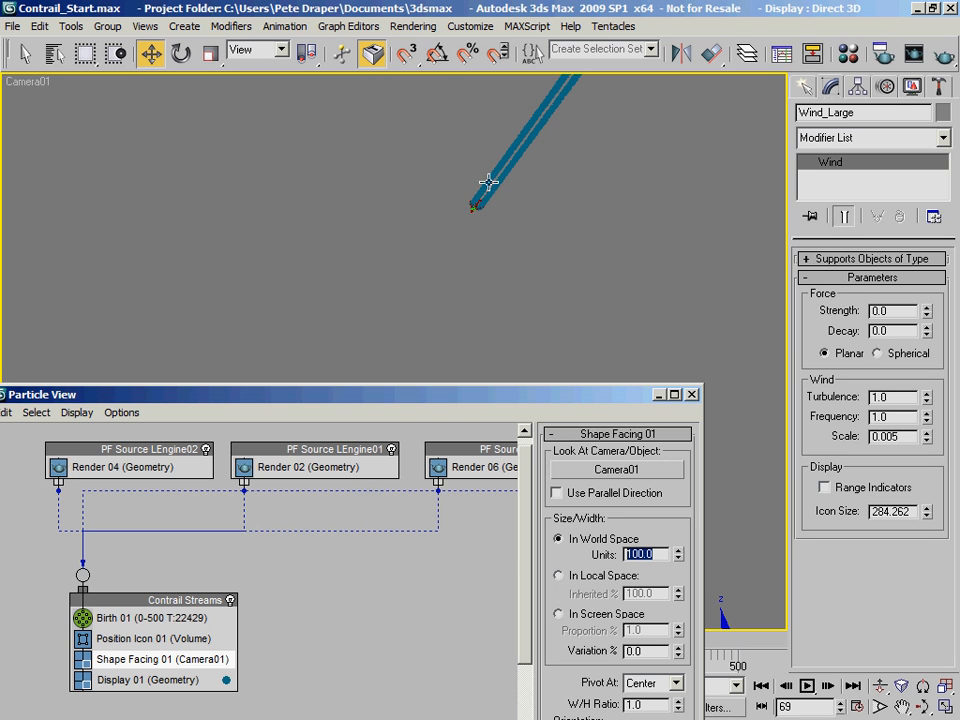
{"action": "left_click_drag", "start_coordinate": [459, 381], "coordinate": [459, 52]}
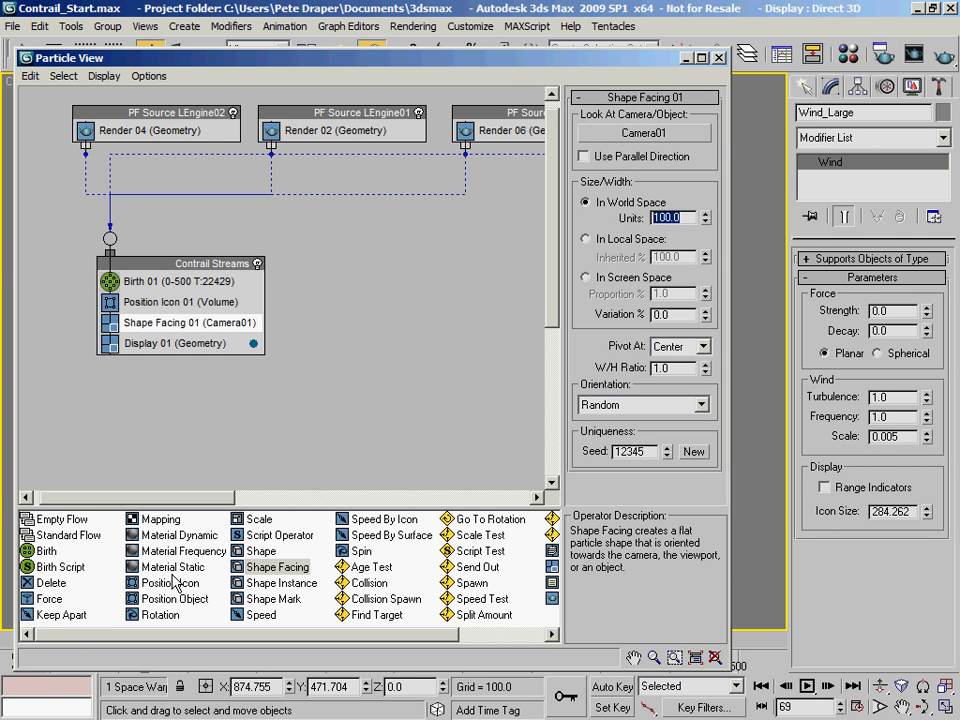
Add a Scale operator below Shape Facing 01 in the Contrail Streams event, then close and reopen Particle View
{"action": "left_click", "coordinate": [257, 521]}
{"action": "left_click_drag", "start_coordinate": [258, 523], "coordinate": [193, 345]}
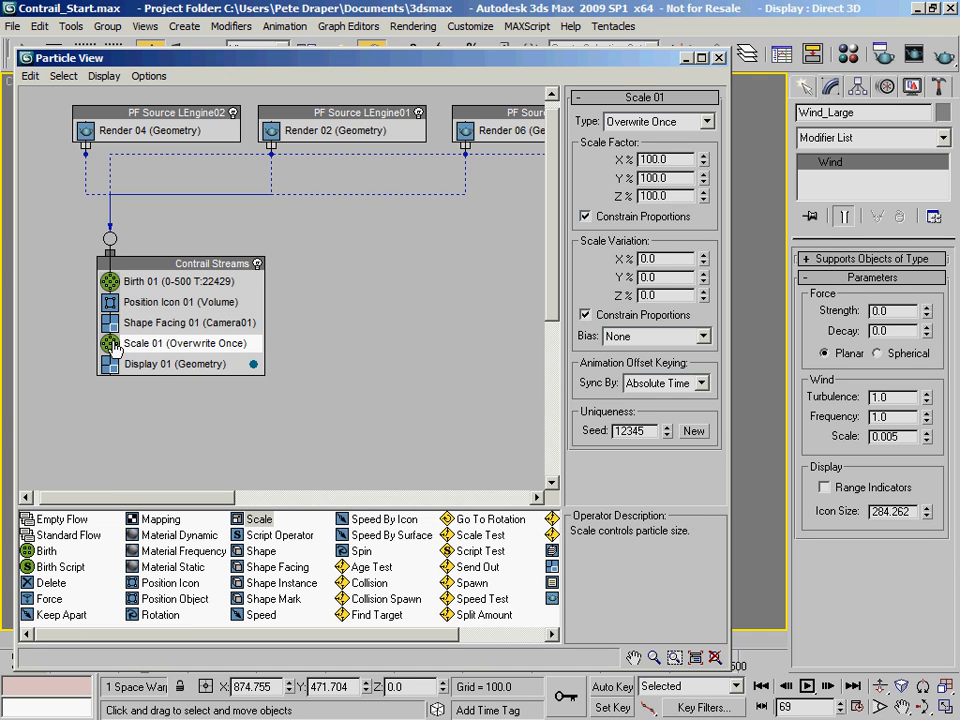
{"action": "left_click", "coordinate": [718, 58]}
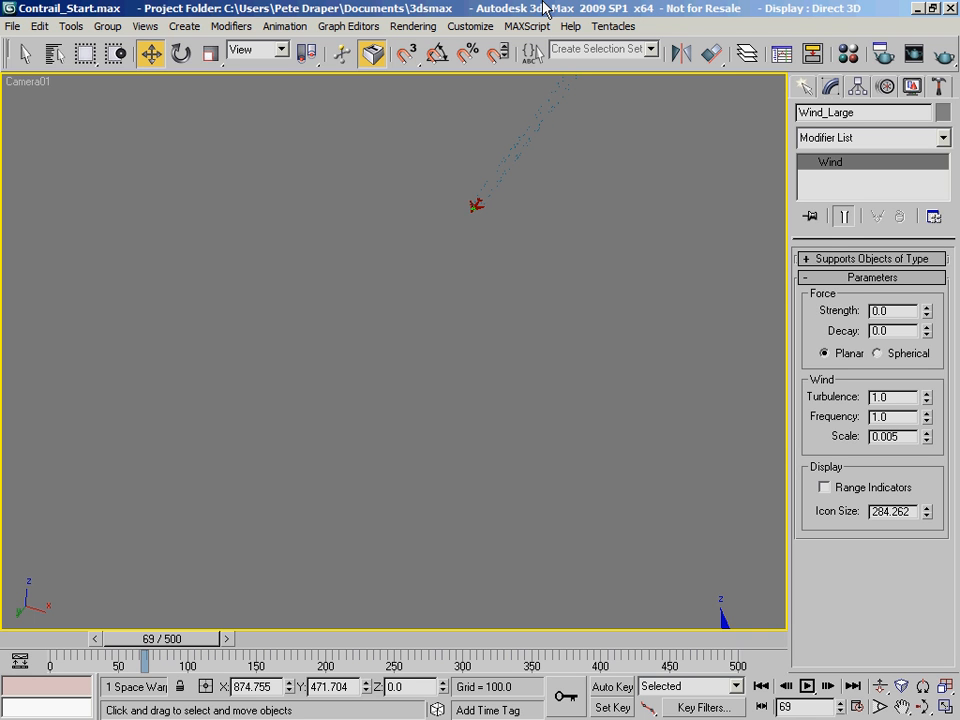
{"action": "left_click", "coordinate": [349, 26]}
{"action": "left_click", "coordinate": [396, 189]}
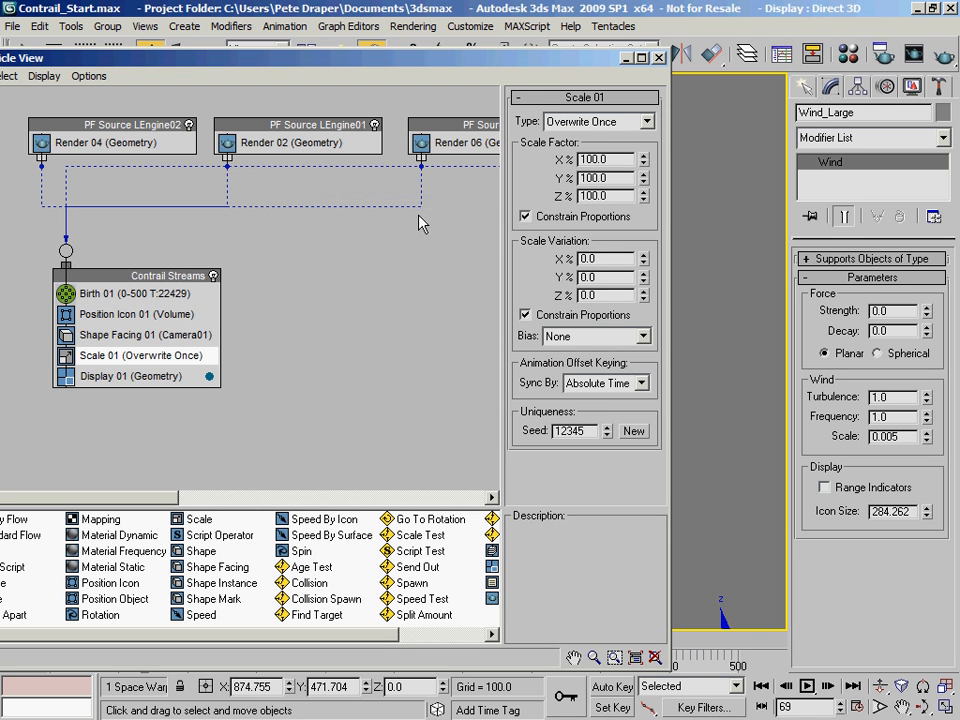
Move and narrow the Particle View window to uncover the viewport and time slider, keeping the Contrail Streams event in view
{"action": "left_click_drag", "start_coordinate": [152, 62], "coordinate": [390, 45]}
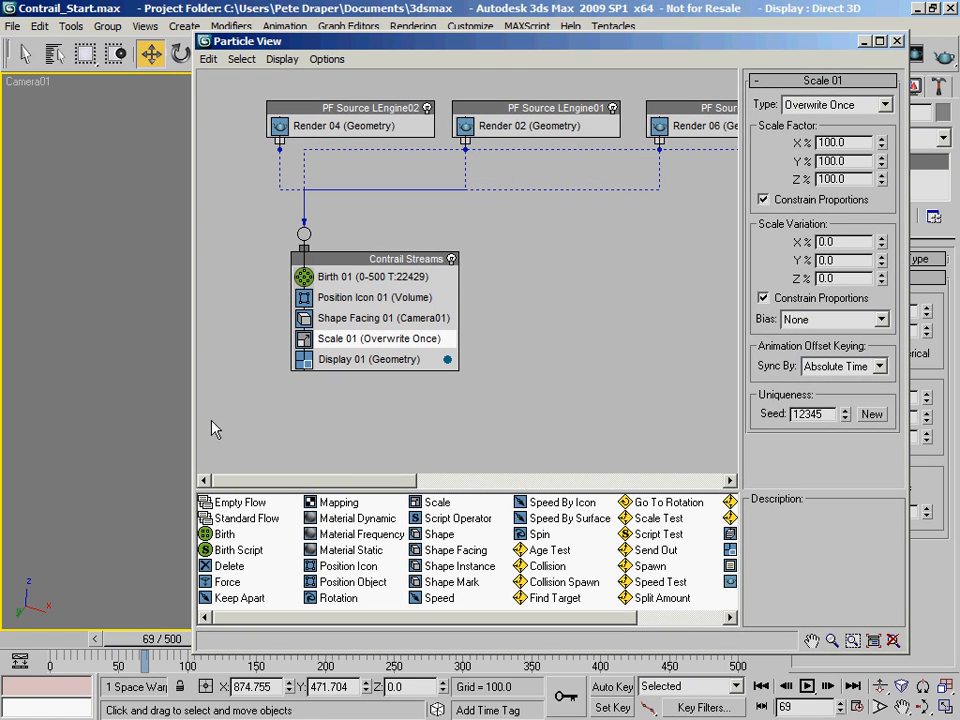
{"action": "left_click_drag", "start_coordinate": [191, 430], "coordinate": [297, 432]}
{"action": "middle_click_drag", "start_coordinate": [518, 444], "coordinate": [479, 366]}
{"action": "left_click", "coordinate": [523, 331]}
{"action": "left_click", "coordinate": [476, 263]}
{"action": "middle_click_drag", "start_coordinate": [643, 387], "coordinate": [618, 373]}
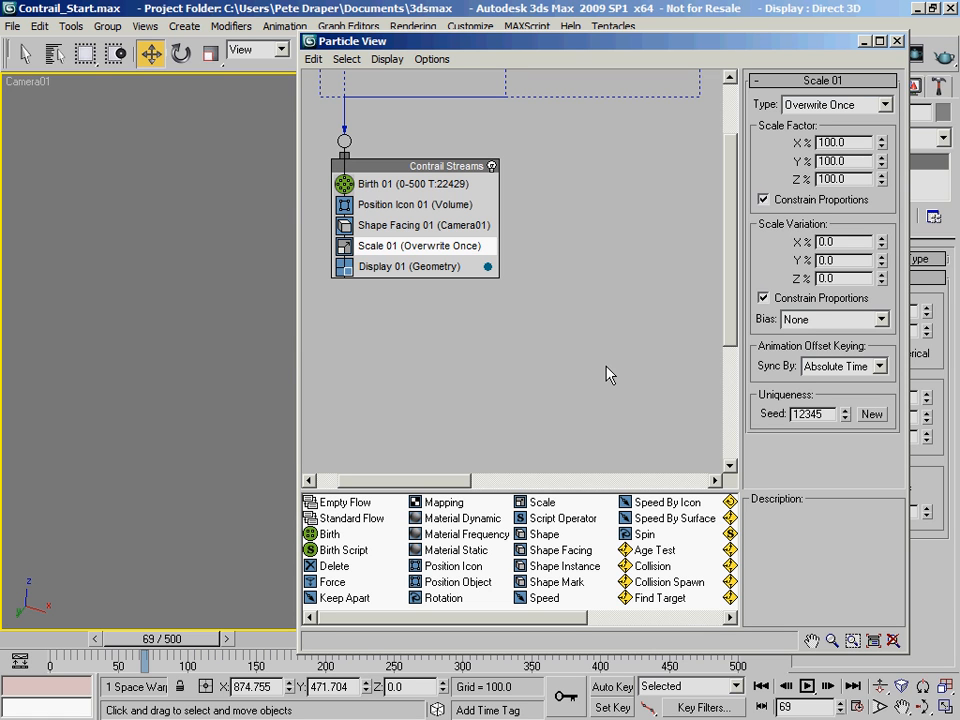
Set the Scale 01 operator's type to Relative First and its animation offset sync to Particle Age
{"action": "left_click", "coordinate": [840, 104]}
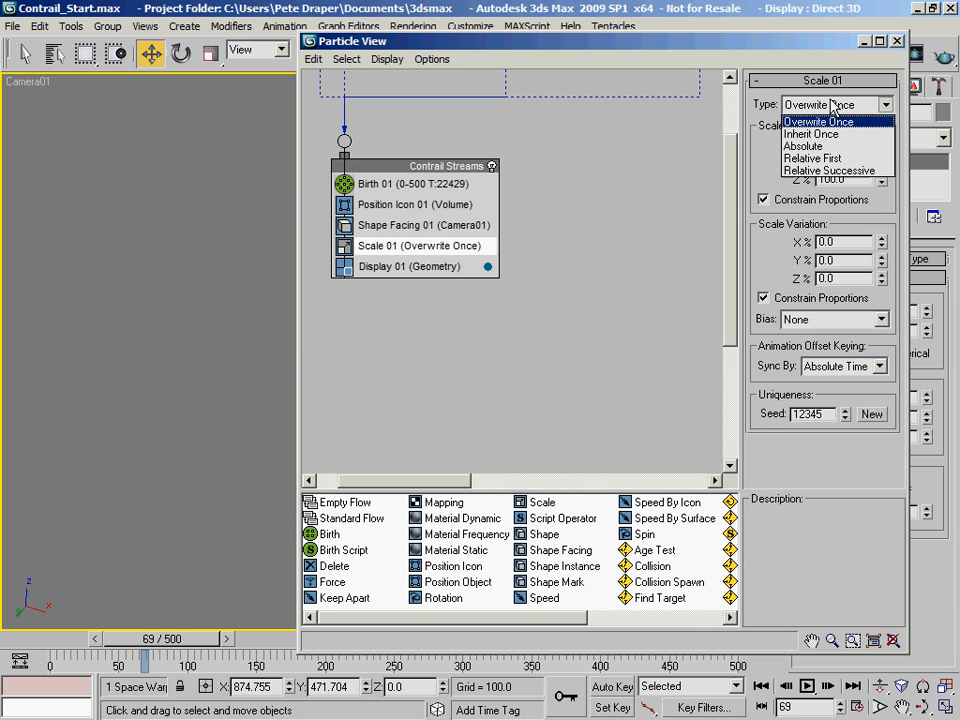
{"action": "left_click", "coordinate": [826, 158]}
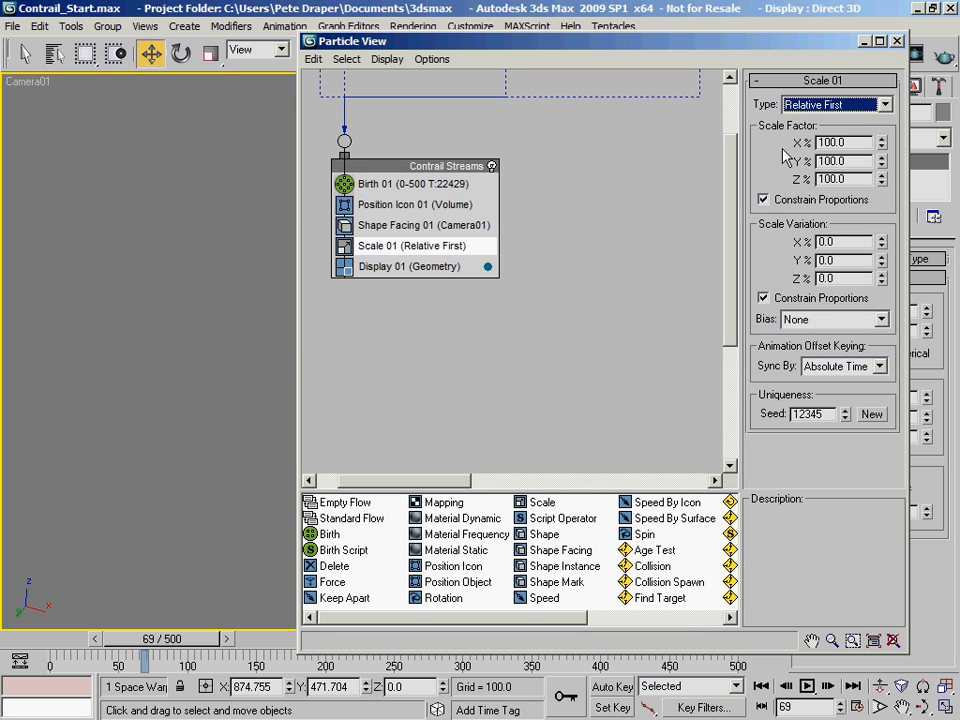
{"action": "left_click", "coordinate": [840, 366]}
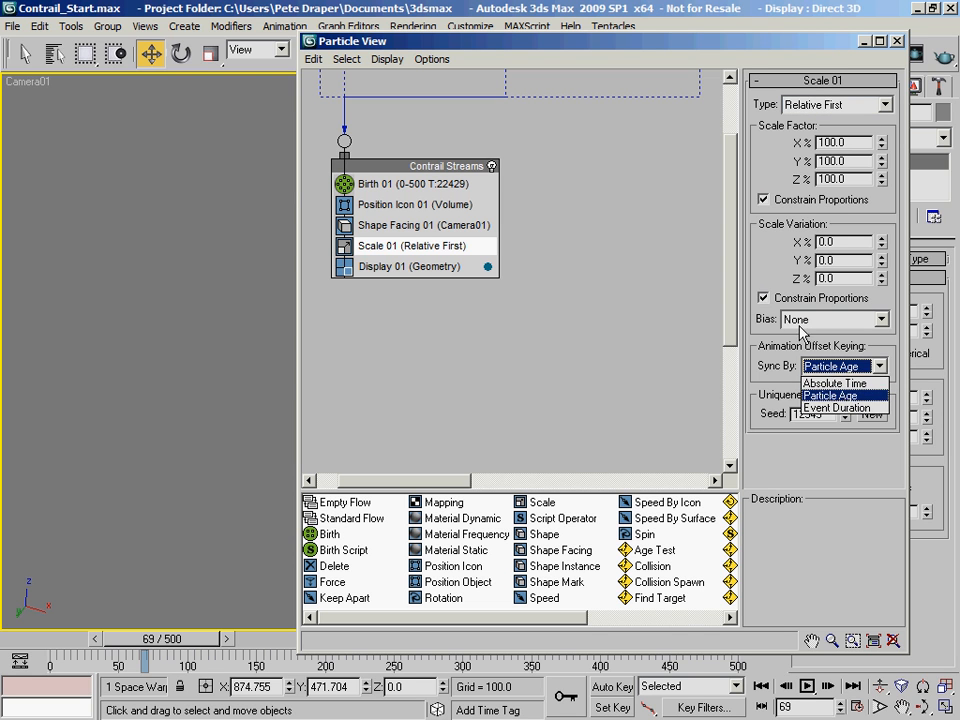
{"action": "left_click", "coordinate": [810, 347]}
Go to frame 15 and change the default in/out tangent type for new keys
{"action": "left_click_drag", "start_coordinate": [669, 45], "coordinate": [636, 59]}
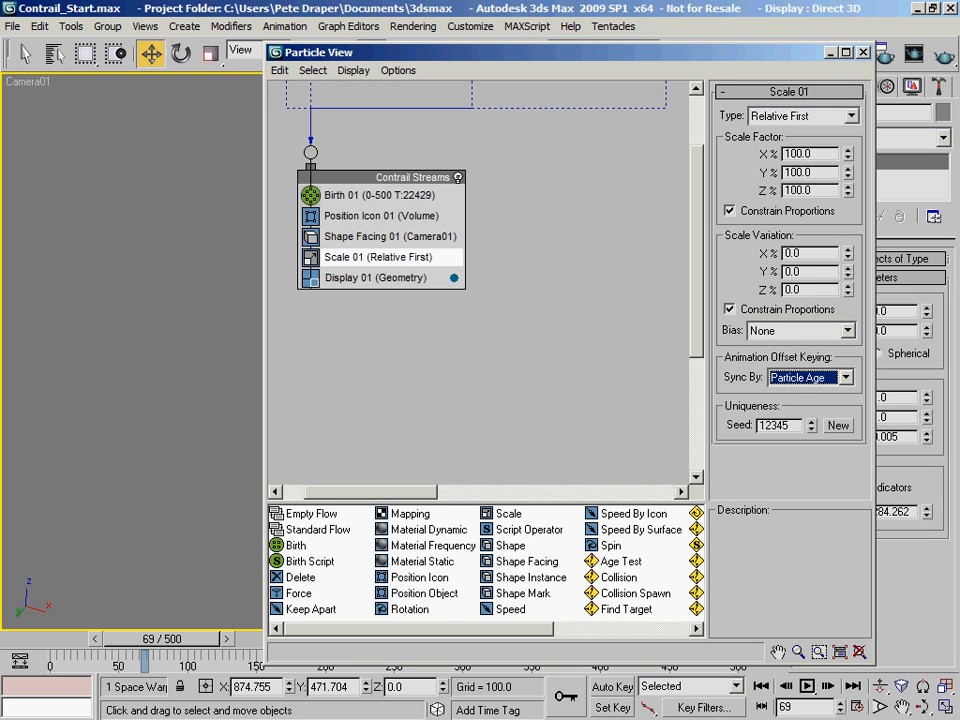
{"action": "left_click_drag", "start_coordinate": [46, 660], "coordinate": [77, 665]}
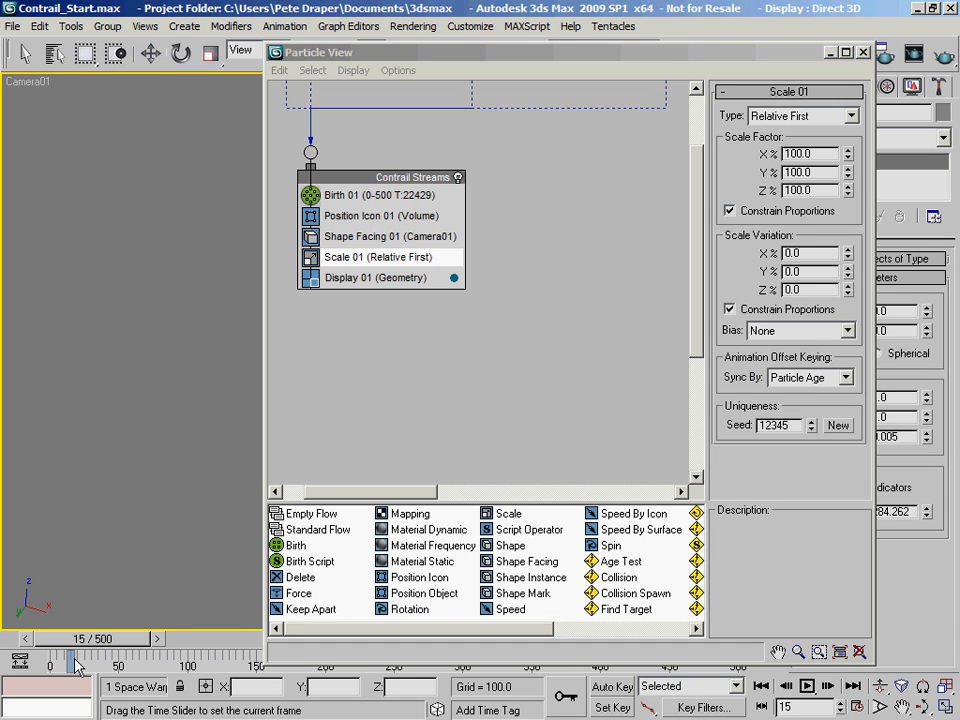
{"action": "key", "text": "w"}
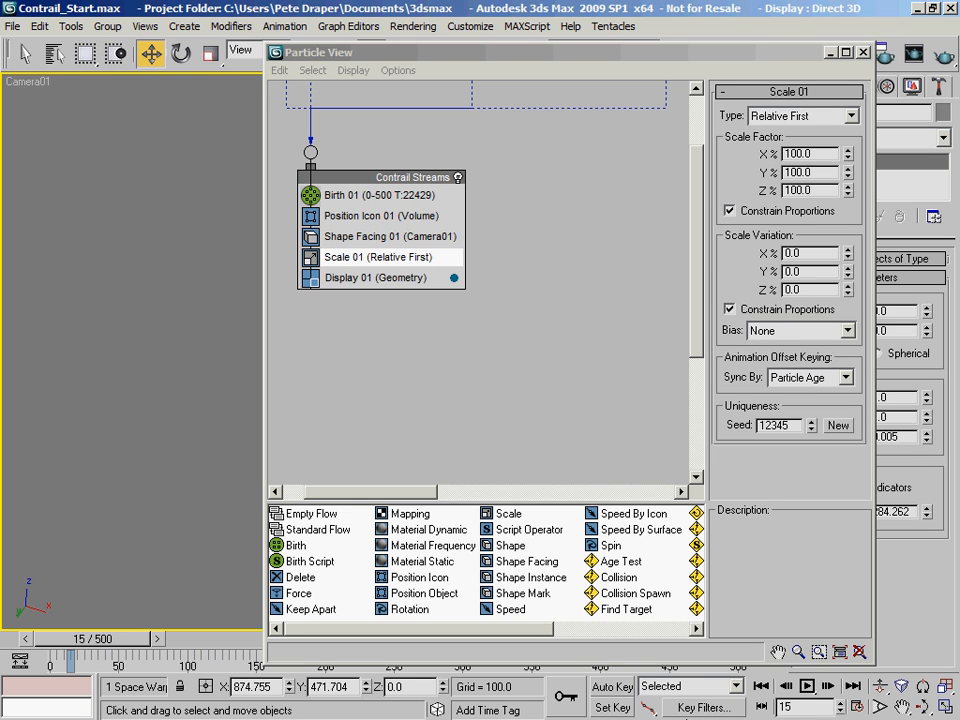
{"action": "left_click", "coordinate": [648, 707]}
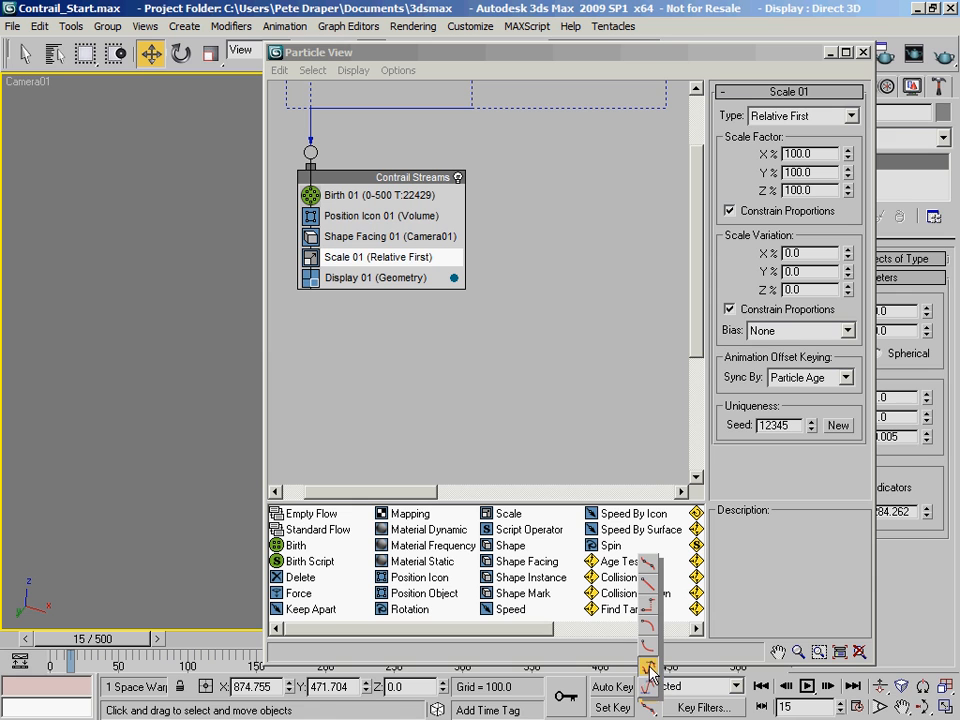
{"action": "left_click", "coordinate": [652, 667]}
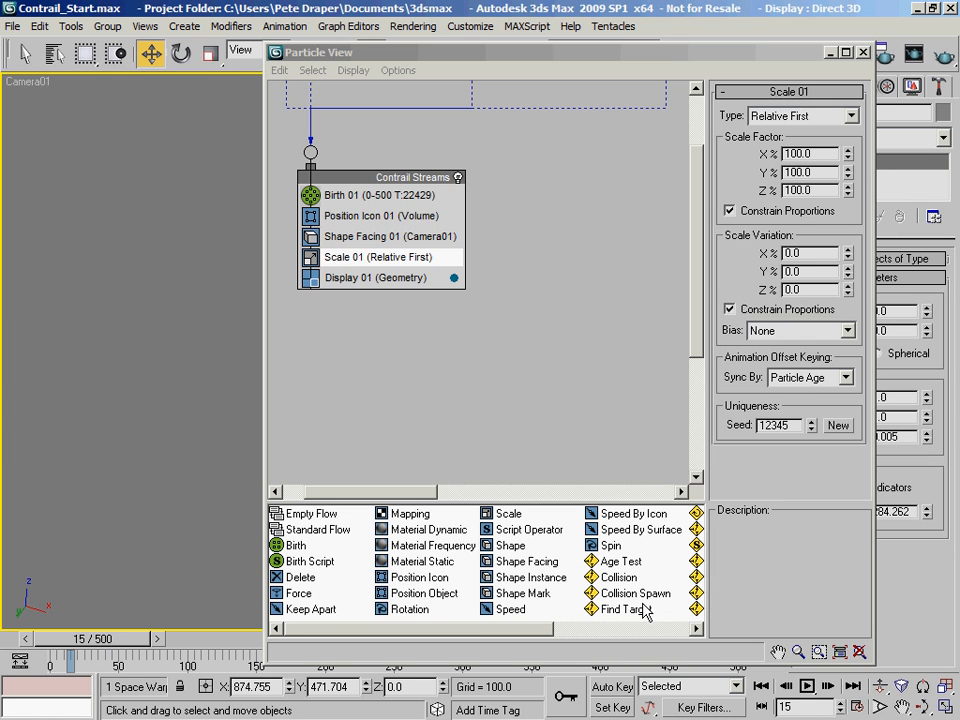
Reset Scale 01's scale factor to 0%, turn on Auto Key and key the factor at 100% on frame 15
{"action": "right_click", "coordinate": [847, 154]}
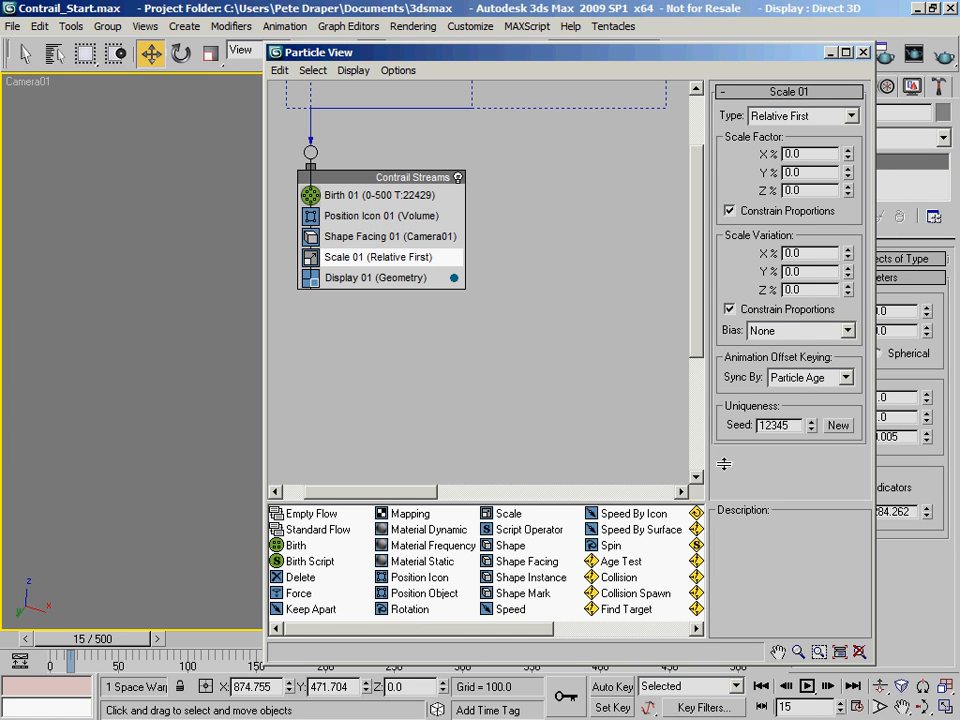
{"action": "left_click", "coordinate": [612, 687]}
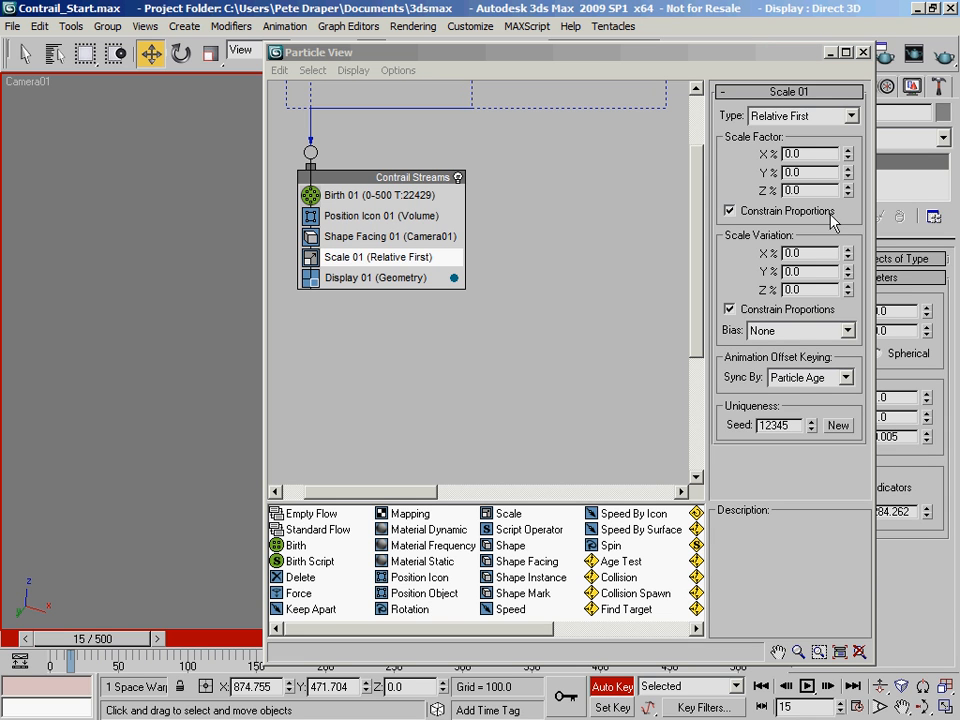
{"action": "double_click", "coordinate": [790, 154]}
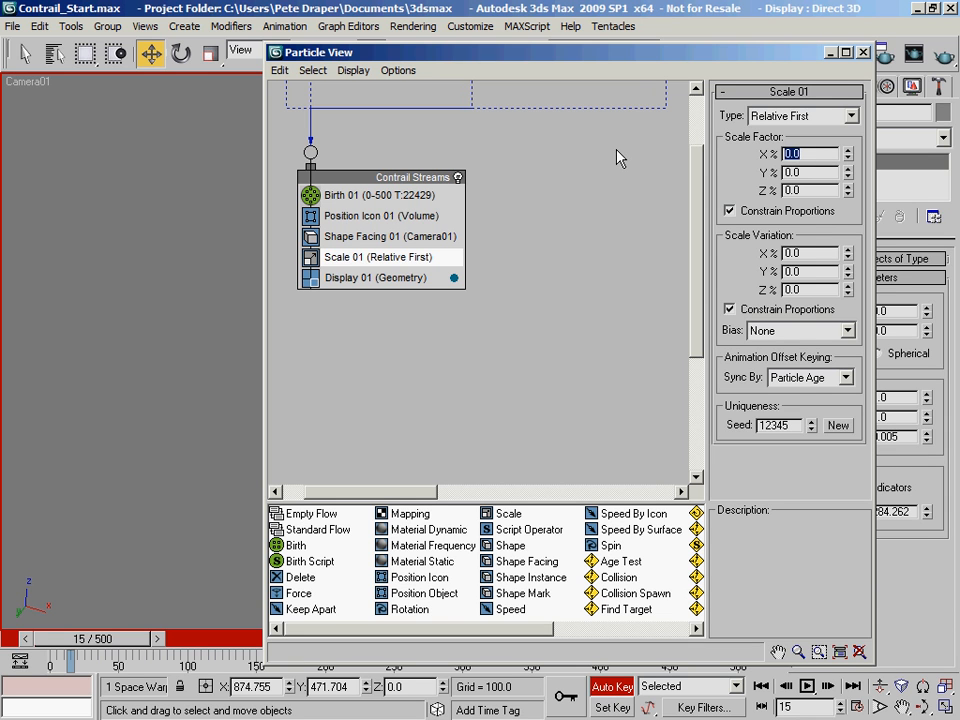
{"action": "type", "text": "100"}
{"action": "key", "text": "Return"}
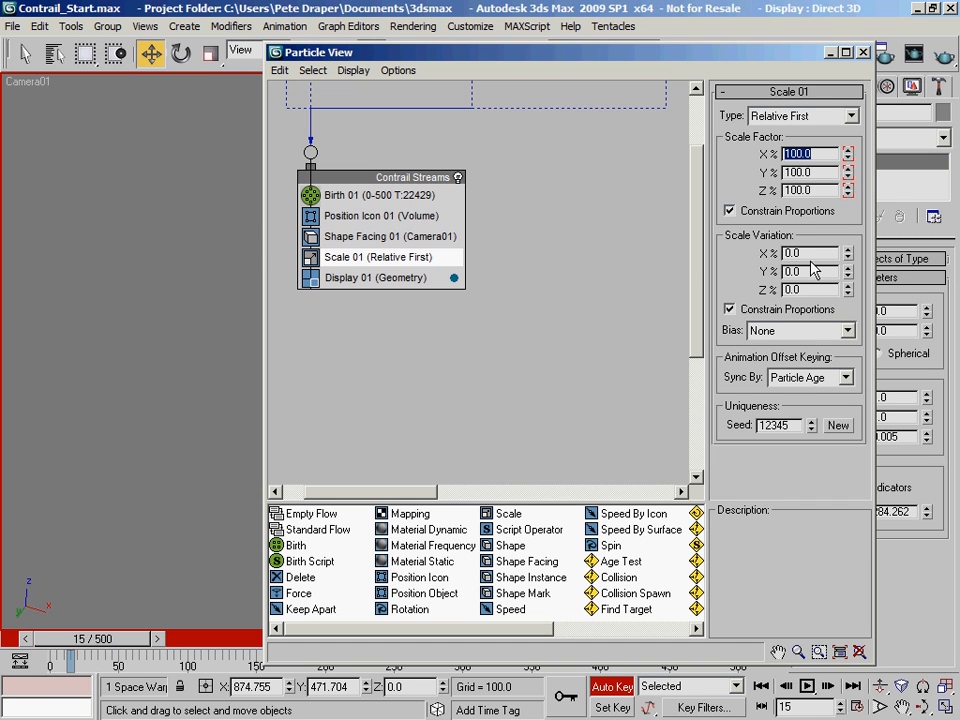
Key Scale 01's scale variation at 25% on frame 15, with proportions constrained
{"action": "double_click", "coordinate": [797, 253]}
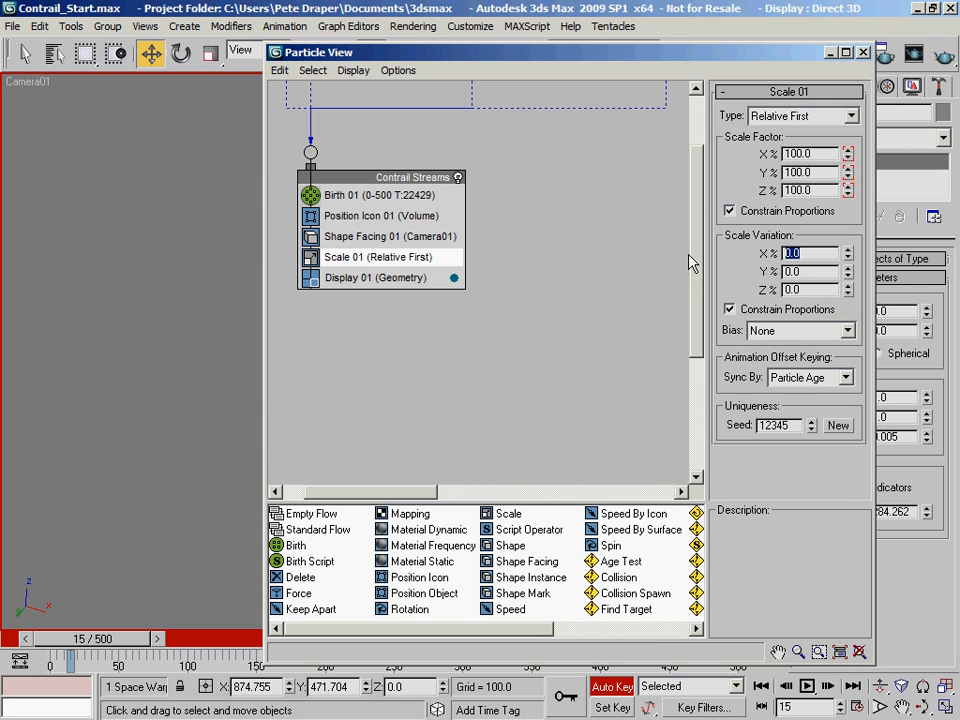
{"action": "type", "text": "25"}
{"action": "key", "text": "Return"}
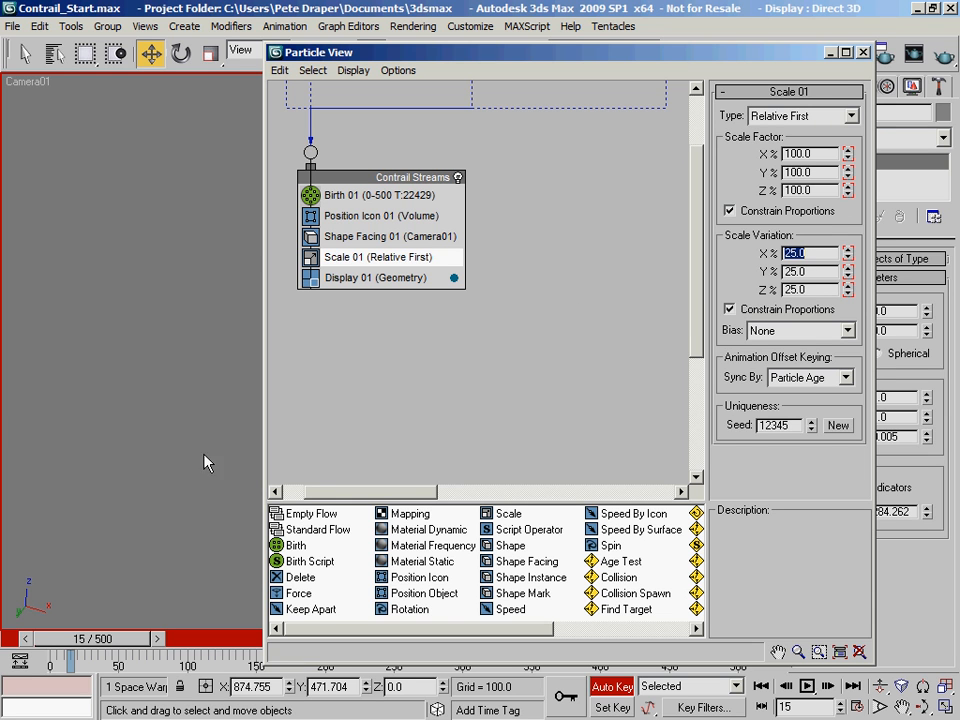
Clear Particle View out of the way, scrub the animation to frame 56 and turn off Auto Key
{"action": "left_click_drag", "start_coordinate": [455, 57], "coordinate": [0, 48]}
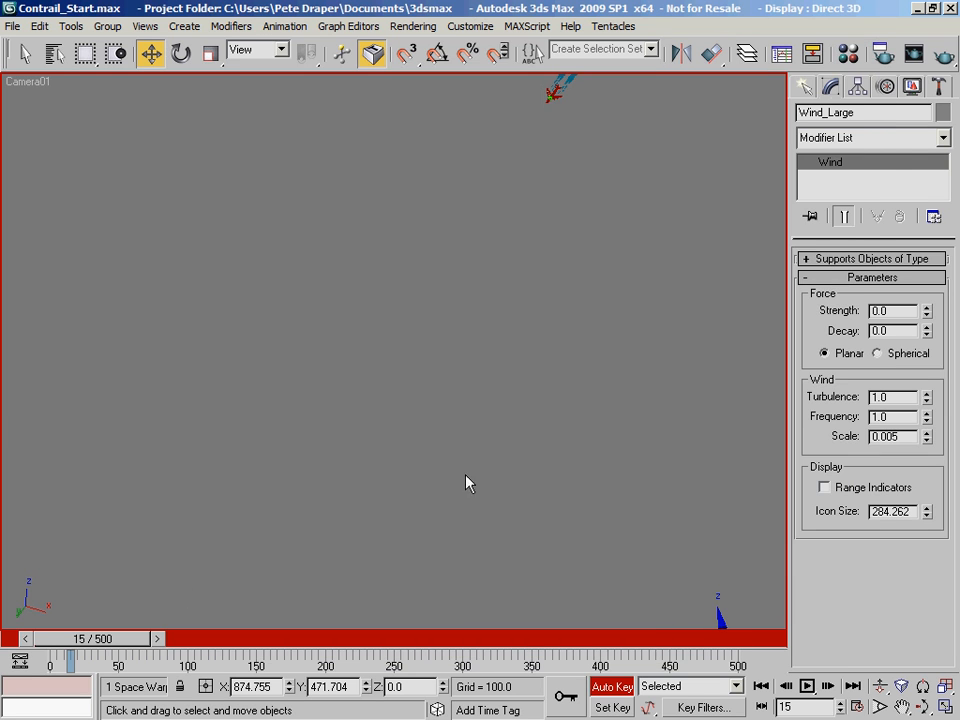
{"action": "left_click_drag", "start_coordinate": [47, 640], "coordinate": [98, 652]}
{"action": "key", "text": "w"}
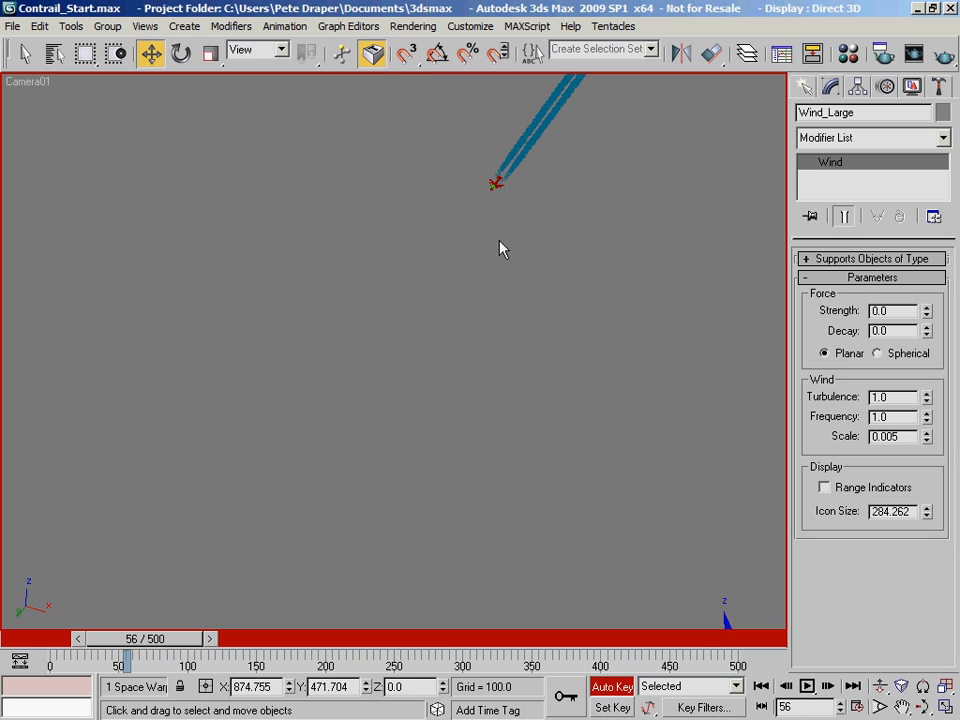
{"action": "left_click", "coordinate": [612, 687]}
Switch to the Perspective view and examine the growing particles behind the aircraft up close
{"action": "key", "text": "p"}
{"action": "middle_click_drag", "start_coordinate": [490, 180], "coordinate": [291, 328]}
{"action": "scroll", "coordinate": [291, 324], "scroll_direction": "up", "scroll_amount": 3}
{"action": "middle_click_drag", "start_coordinate": [424, 286], "coordinate": [235, 660]}
{"action": "scroll", "coordinate": [397, 345], "scroll_direction": "up", "scroll_amount": 2}
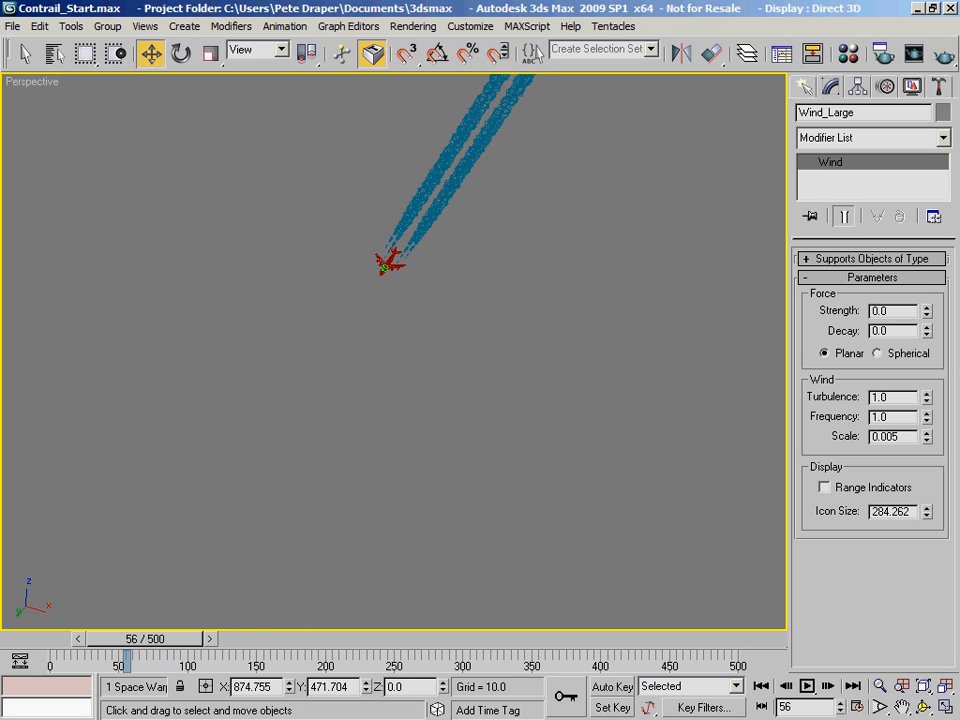
{"action": "scroll", "coordinate": [397, 345], "scroll_direction": "up", "scroll_amount": 3}
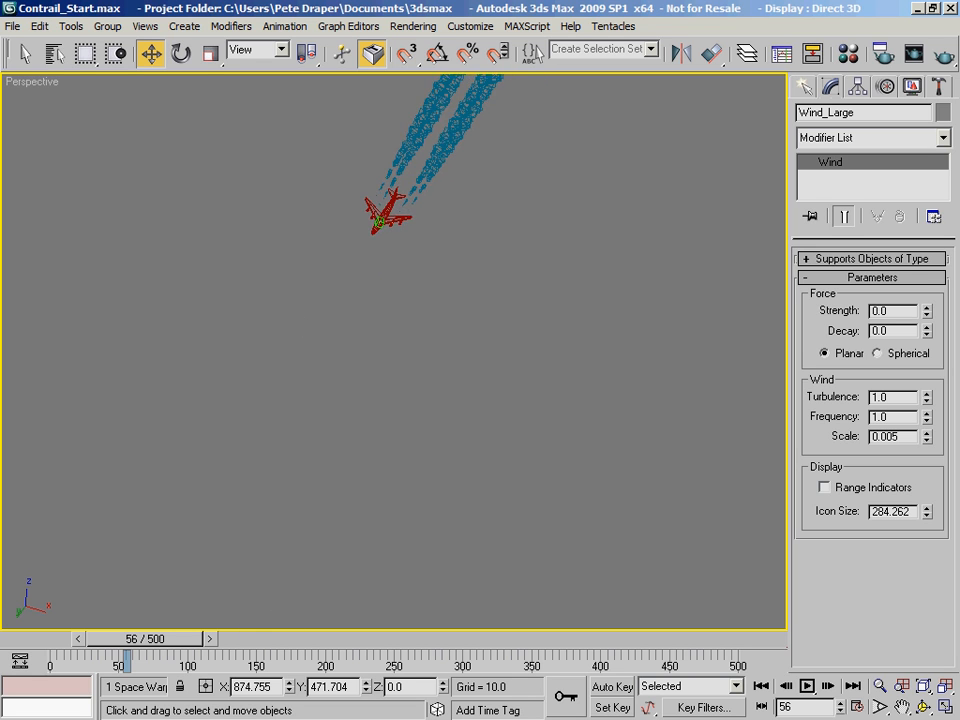
{"action": "middle_click_drag", "start_coordinate": [418, 271], "coordinate": [340, 394]}
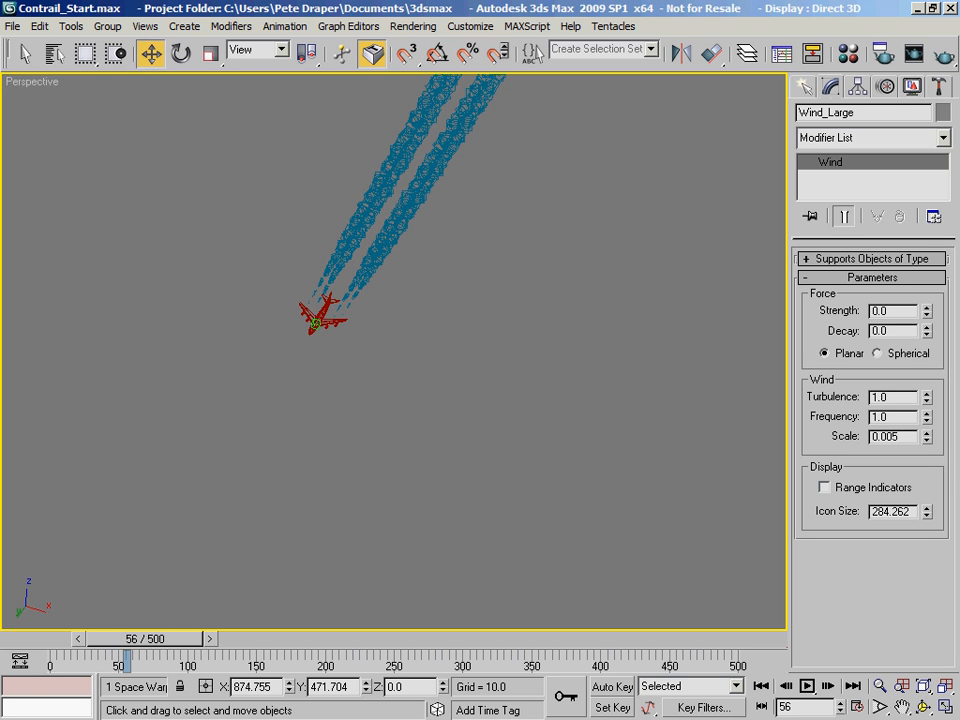
Switch to Windows Explorer and play Contrail08.wmv from Air\Contrail\Reference\Movies on the Video Tutorials (V:) drive
{"action": "key", "text": "super+e"}
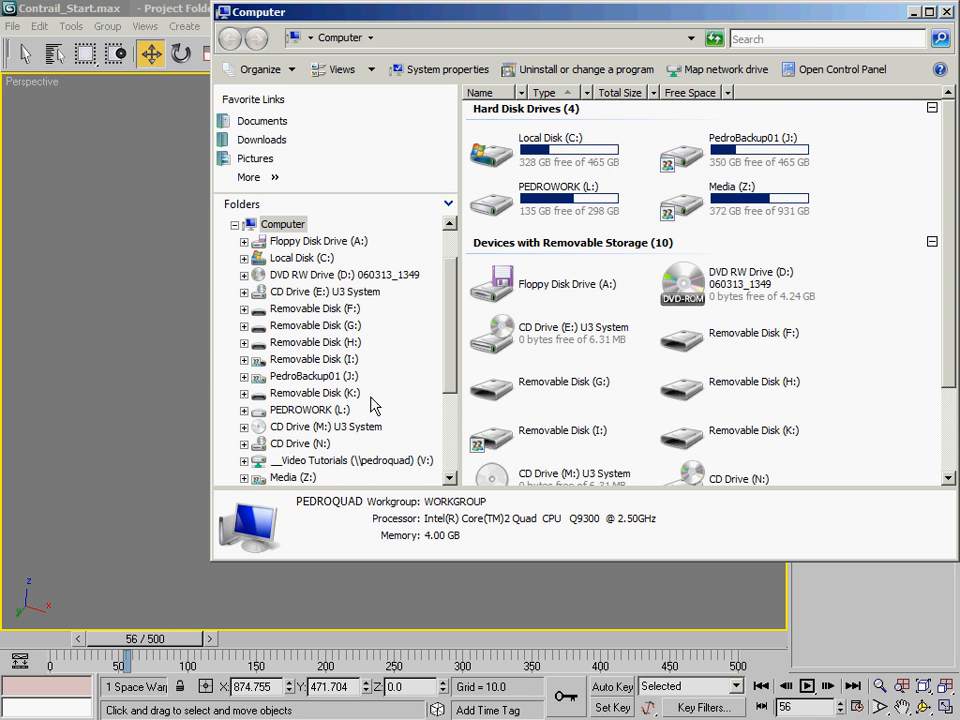
{"action": "left_click", "coordinate": [321, 461]}
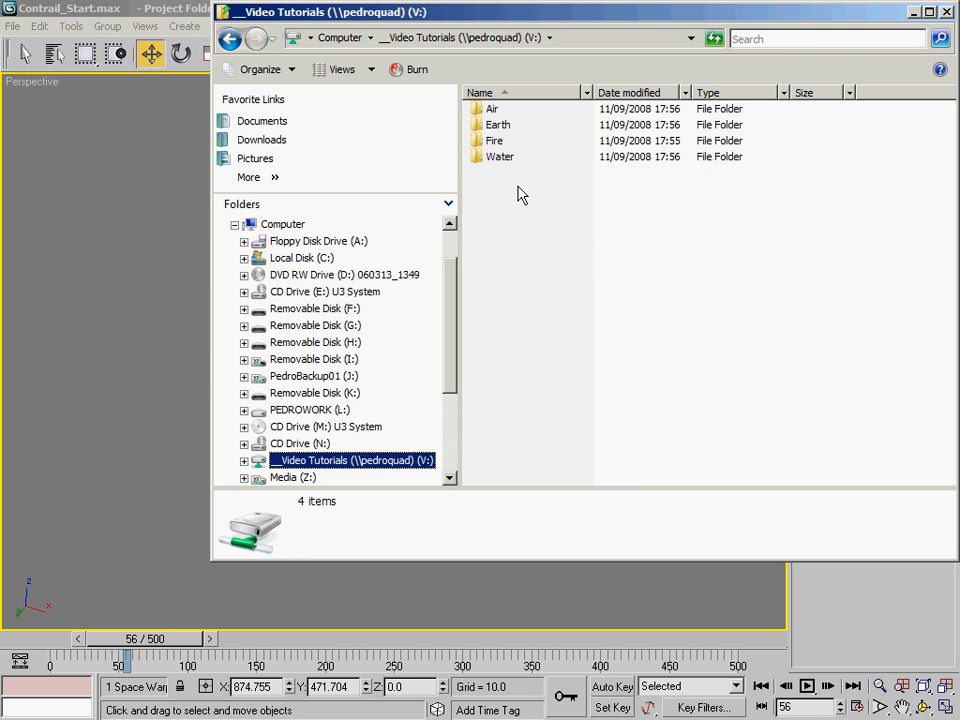
{"action": "double_click", "coordinate": [505, 110]}
{"action": "double_click", "coordinate": [505, 125]}
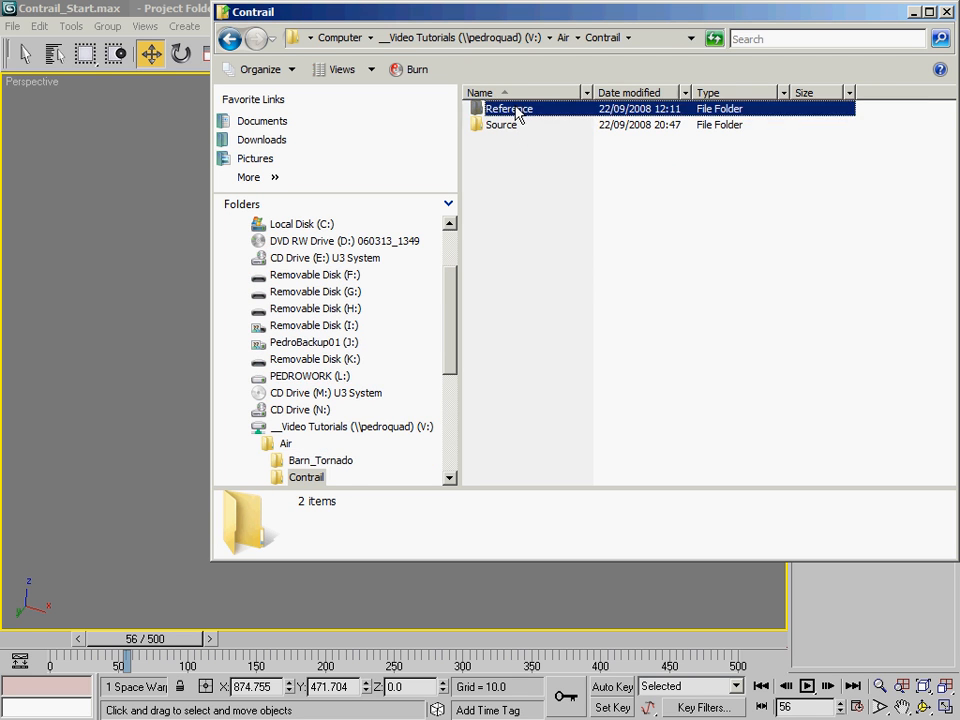
{"action": "double_click", "coordinate": [512, 110]}
{"action": "double_click", "coordinate": [508, 125]}
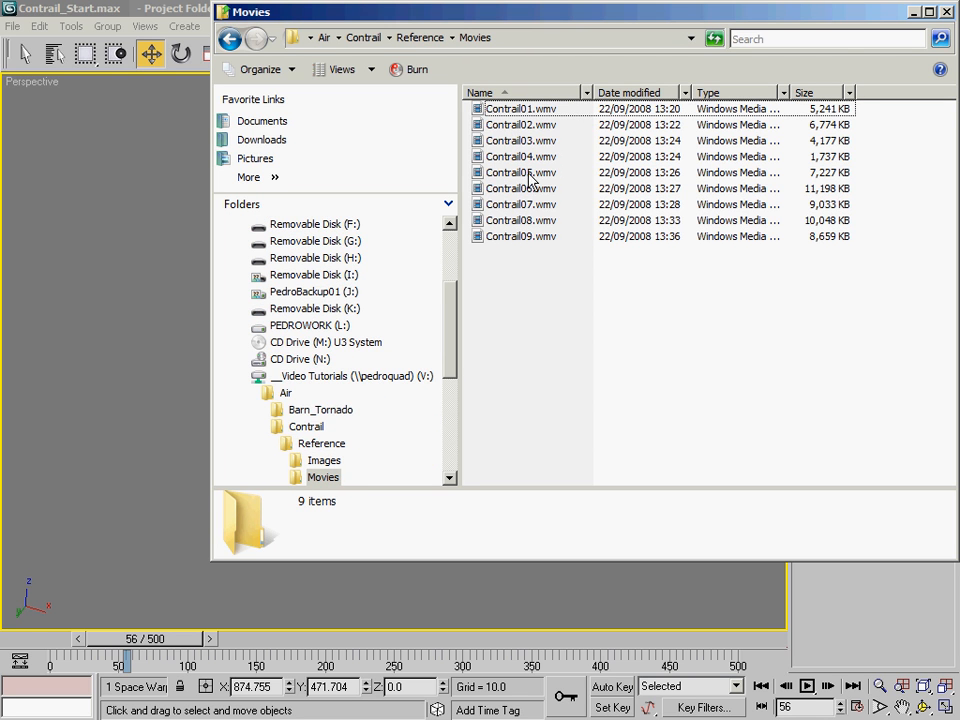
{"action": "double_click", "coordinate": [532, 221]}
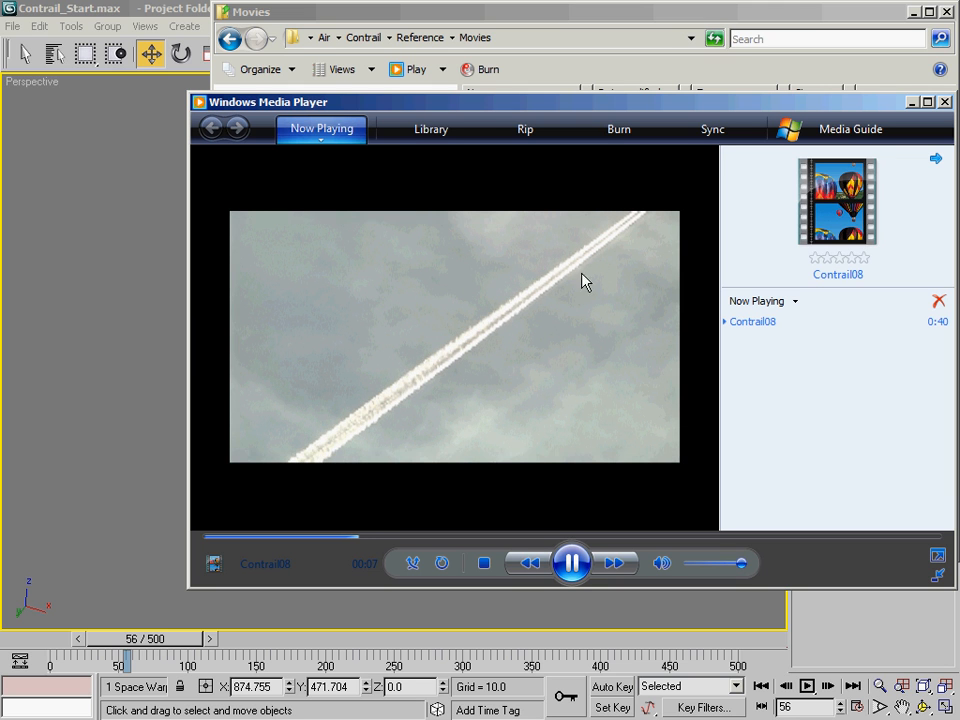
Replay the start of Contrail08.wmv to study how the contrail widens behind the aircraft, and close the media player
{"action": "left_click", "coordinate": [227, 539]}
{"action": "left_click", "coordinate": [945, 103]}
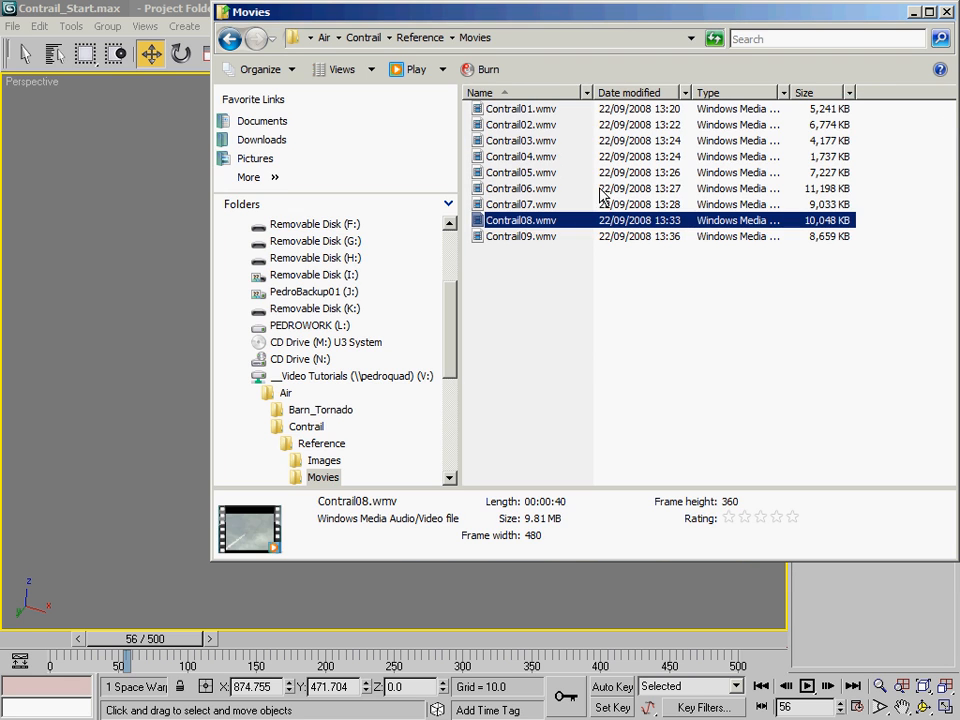
{"action": "double_click", "coordinate": [520, 220]}
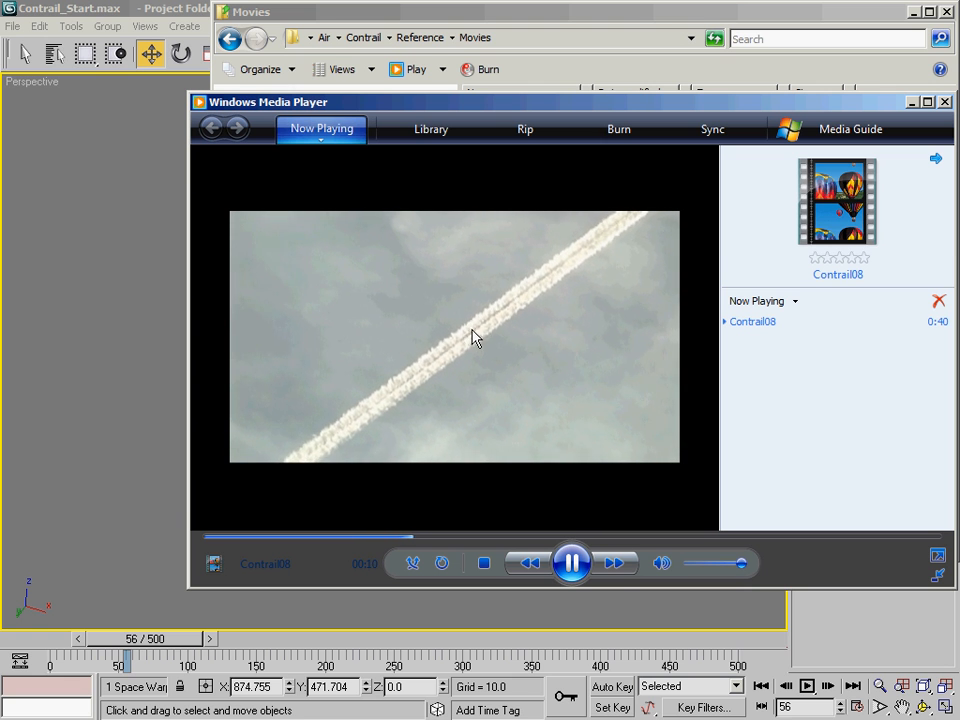
{"action": "left_click", "coordinate": [217, 538]}
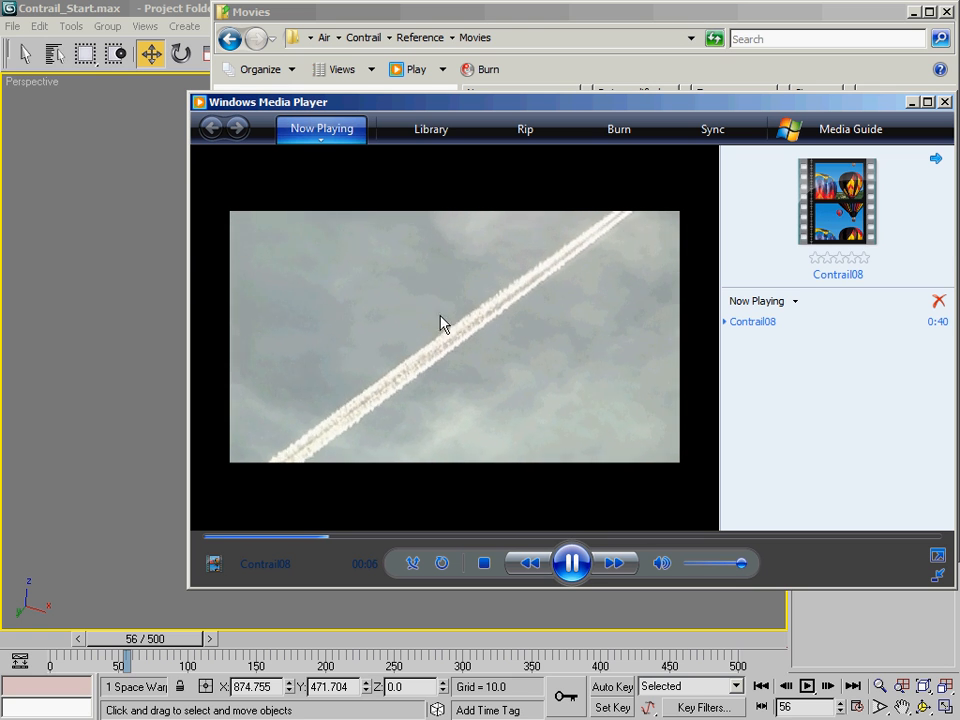
{"action": "left_click_drag", "start_coordinate": [529, 103], "coordinate": [420, 123]}
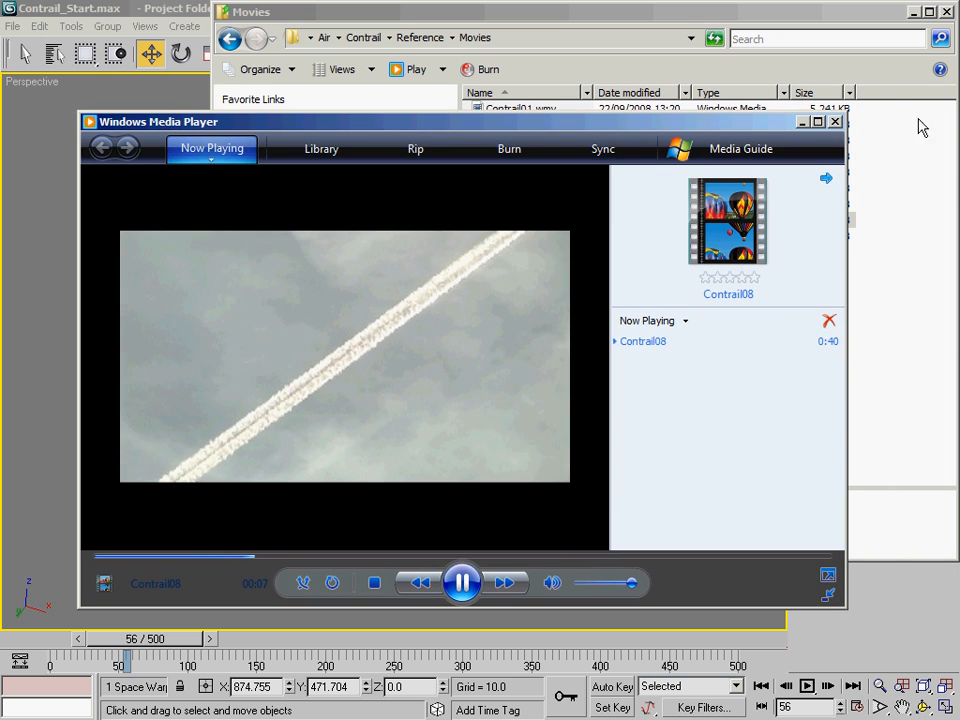
{"action": "left_click", "coordinate": [838, 124]}
Switch back to 3ds Max and reopen Particle View
{"action": "left_click", "coordinate": [793, 375]}
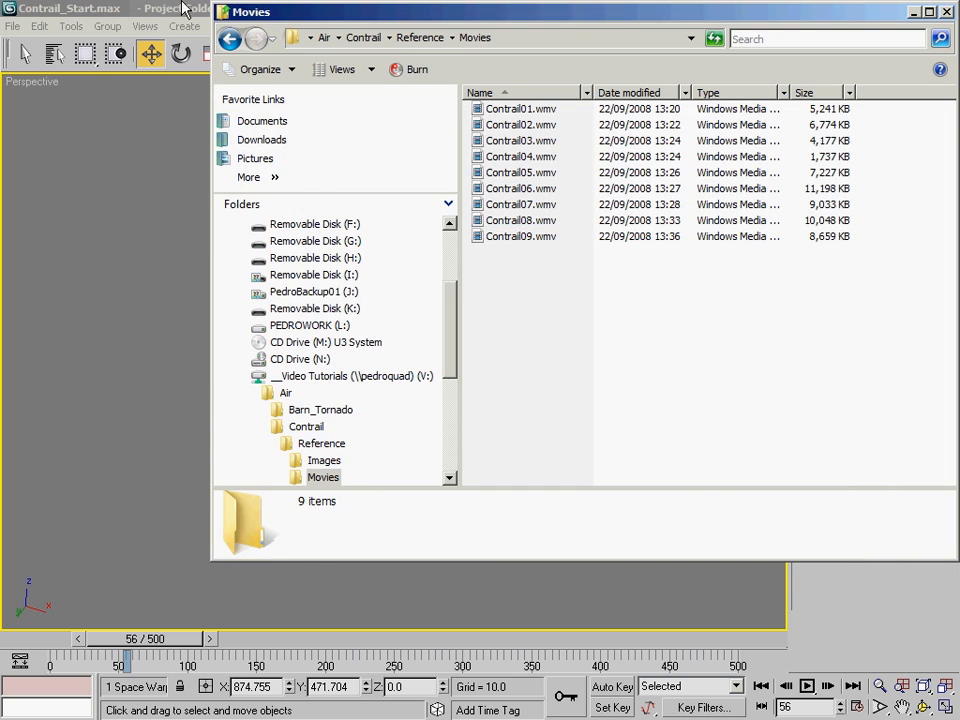
{"action": "left_click", "coordinate": [160, 10]}
{"action": "key", "text": "6"}
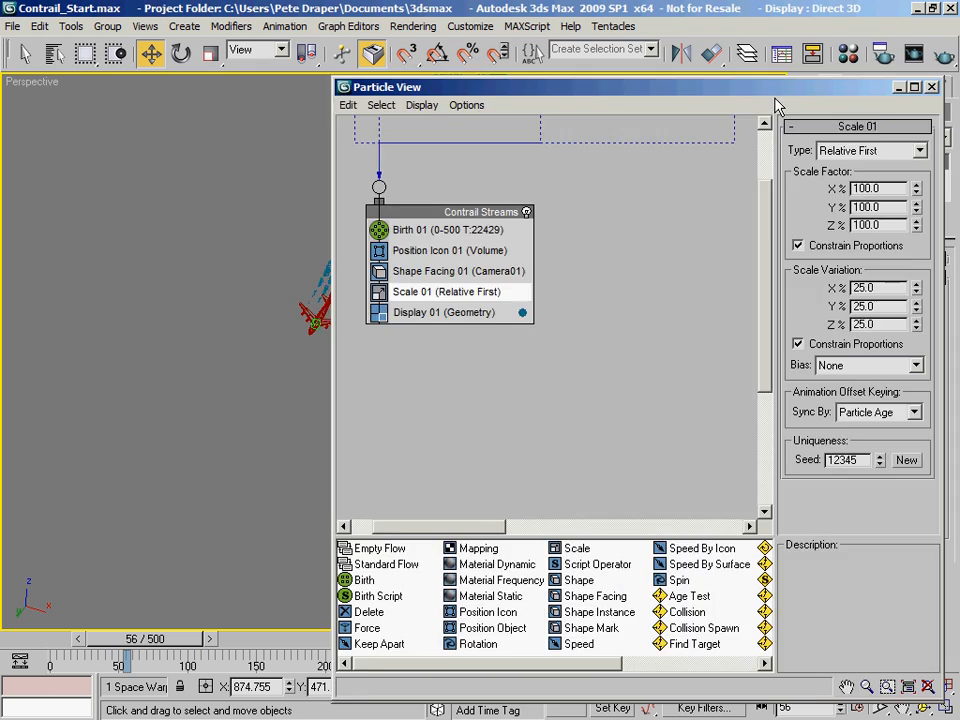
Append a Speed operator directly below Scale 01 in the Contrail Streams event
{"action": "left_click_drag", "start_coordinate": [778, 103], "coordinate": [745, 50]}
{"action": "right_click", "coordinate": [399, 258]}
{"action": "mouse_move", "coordinate": [440, 277]}
{"action": "mouse_move", "coordinate": [560, 277]}
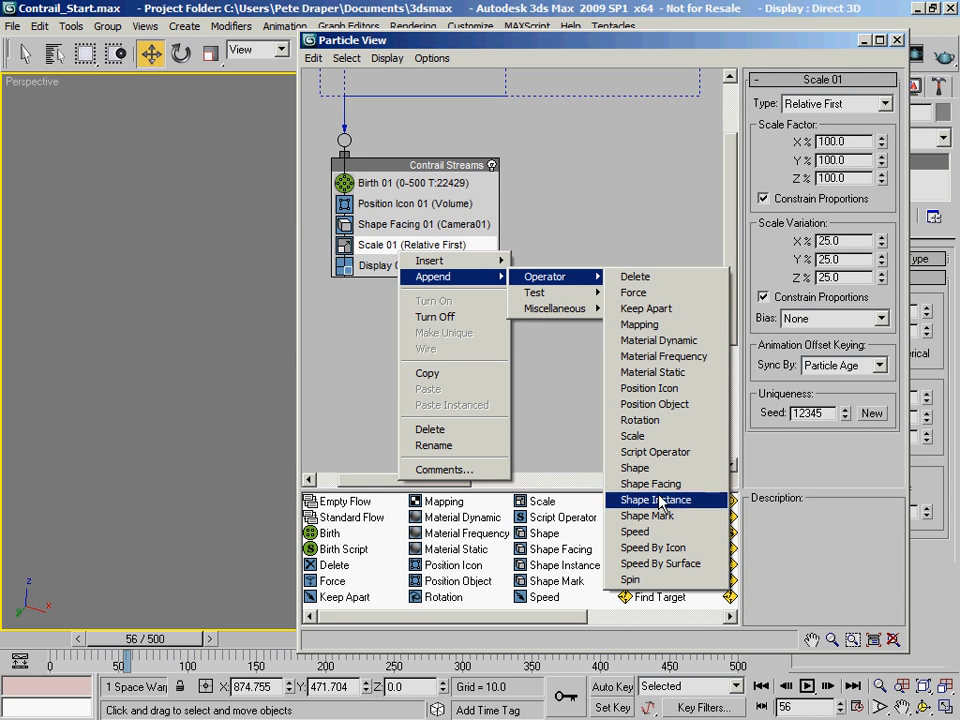
{"action": "left_click", "coordinate": [640, 531]}
{"action": "left_click_drag", "start_coordinate": [393, 293], "coordinate": [400, 270]}
{"action": "left_click", "coordinate": [398, 268]}
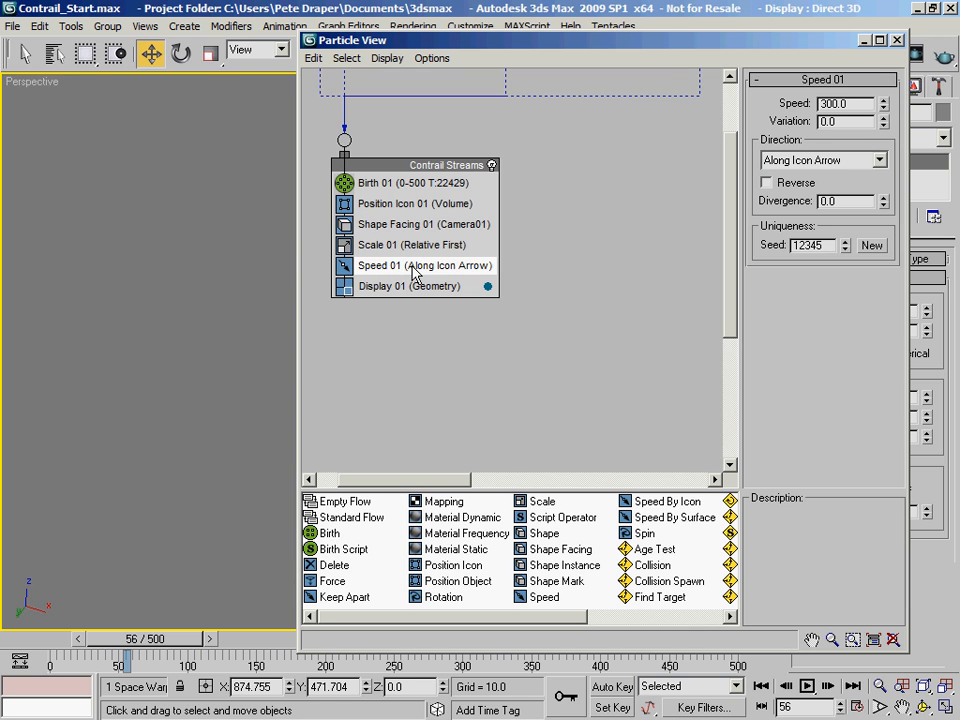
Check the Birth 01 rate at frame 0 and review the Speed 01 and Position Icon 01 settings
{"action": "left_click", "coordinate": [410, 185]}
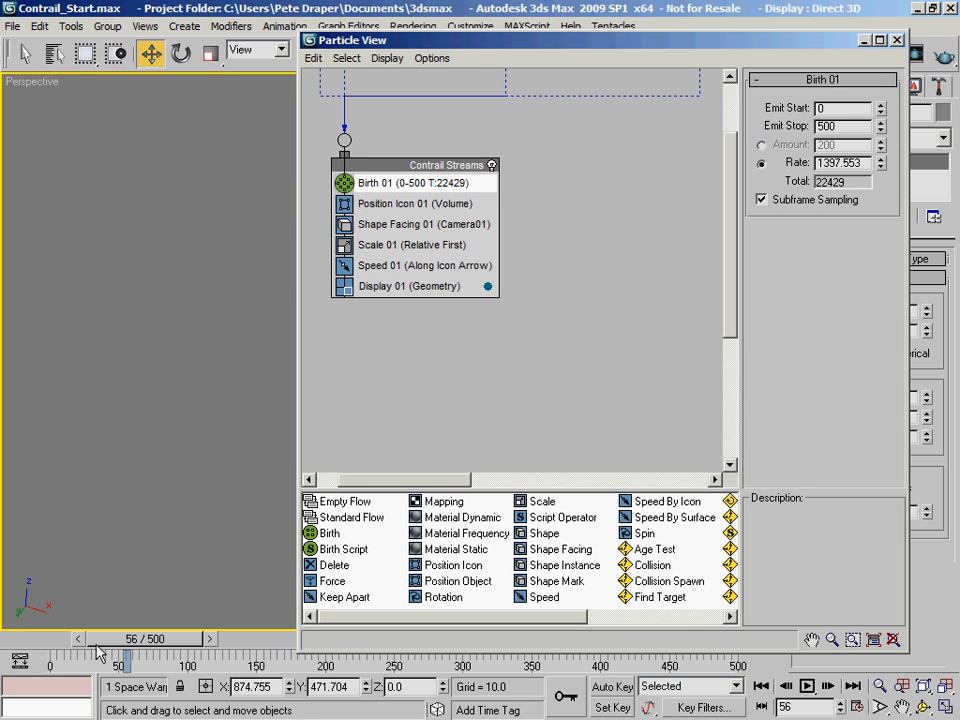
{"action": "left_click", "coordinate": [52, 655]}
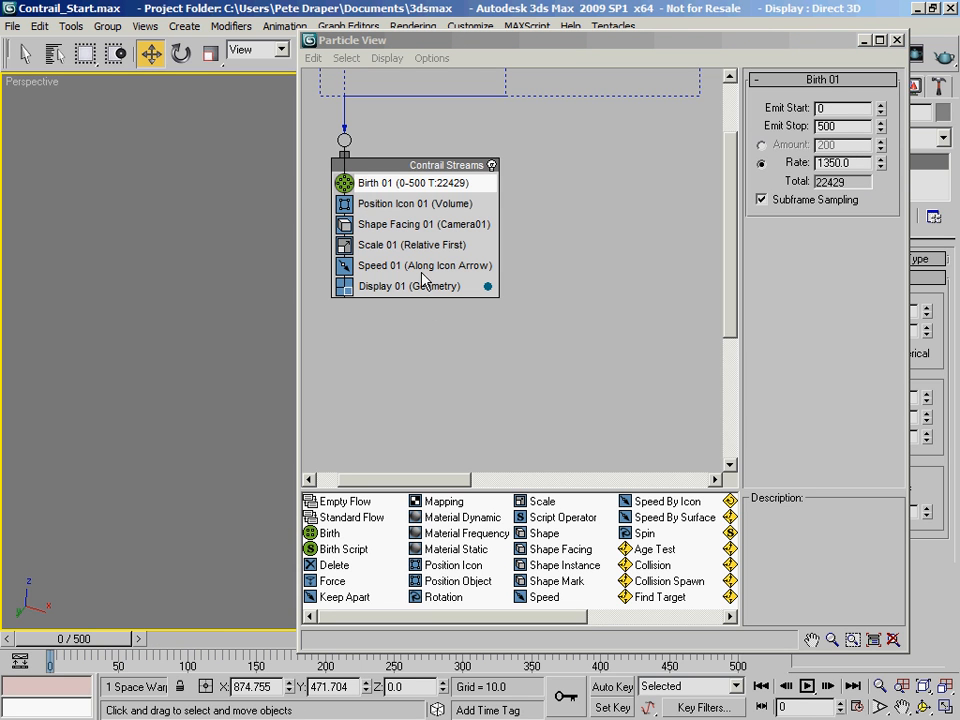
{"action": "left_click", "coordinate": [418, 266]}
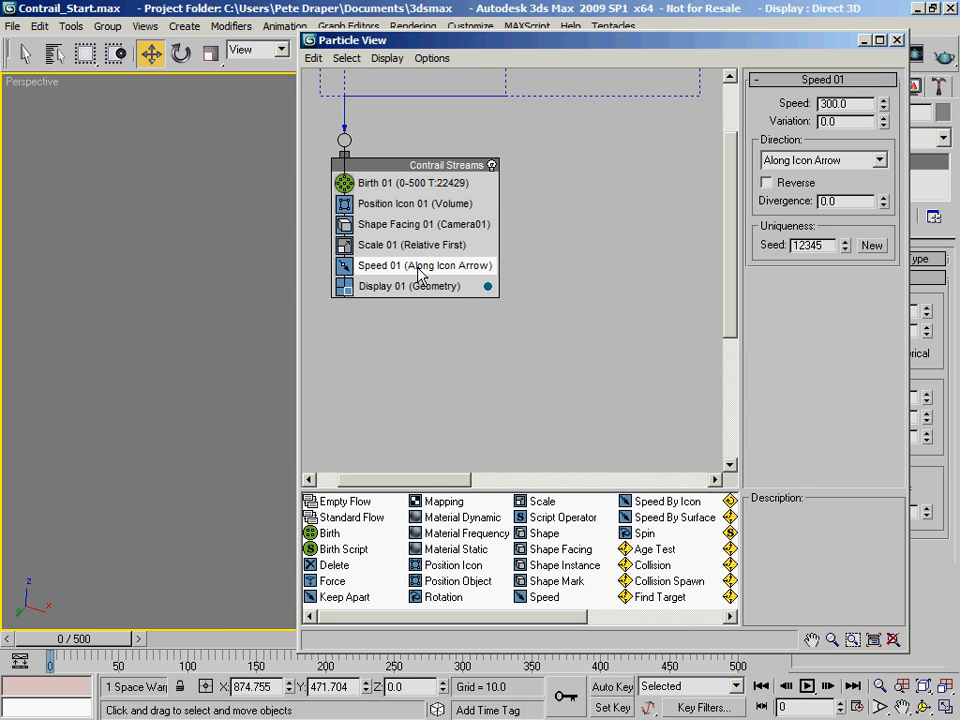
{"action": "double_click", "coordinate": [848, 103]}
{"action": "left_click", "coordinate": [390, 204]}
Move Particle View out of the way and show the aircraft in the Top view at frame 0
{"action": "left_click_drag", "start_coordinate": [605, 42], "coordinate": [442, 531]}
{"action": "left_click", "coordinate": [232, 8]}
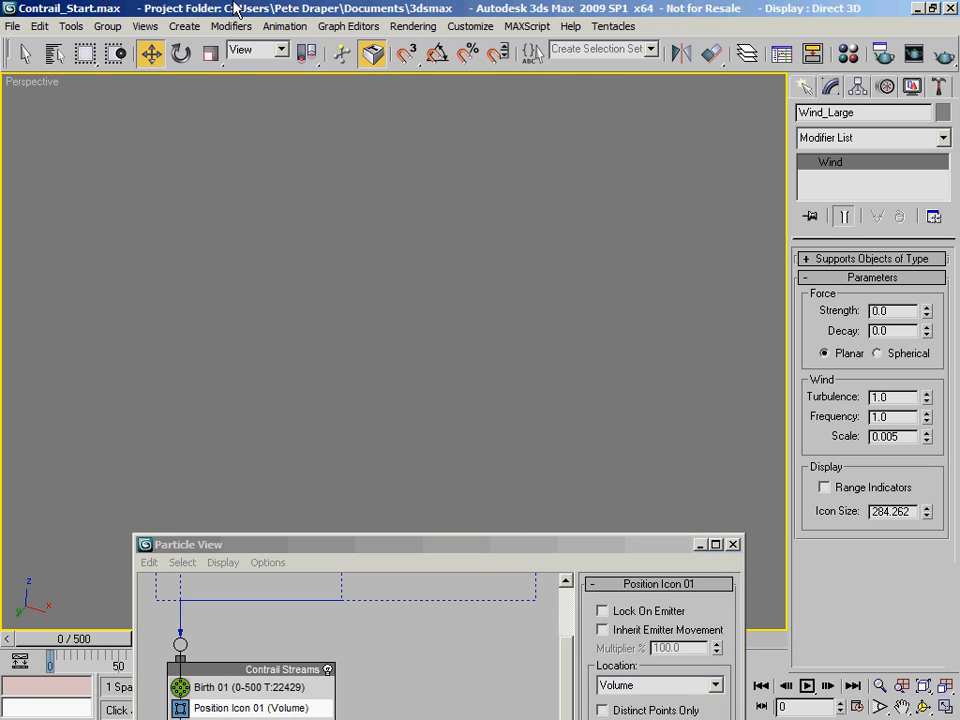
{"action": "key", "text": "c"}
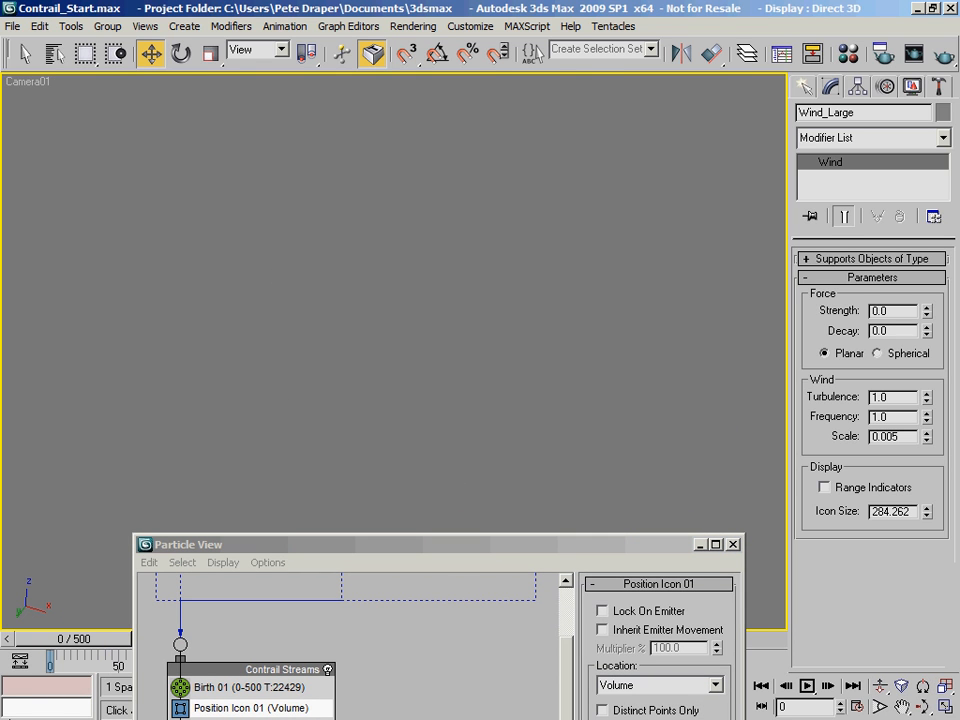
{"action": "left_click_drag", "start_coordinate": [60, 645], "coordinate": [90, 660]}
{"action": "key", "text": "Home"}
{"action": "key", "text": "w"}
{"action": "key", "text": "t"}
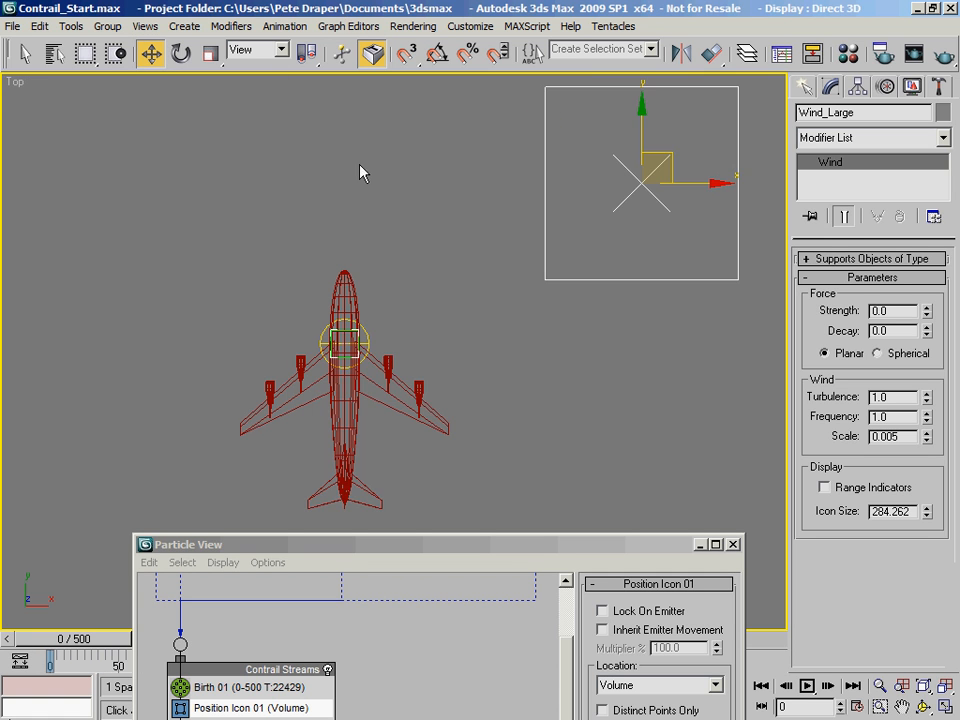
{"action": "middle_click_drag", "start_coordinate": [331, 394], "coordinate": [335, 340]}
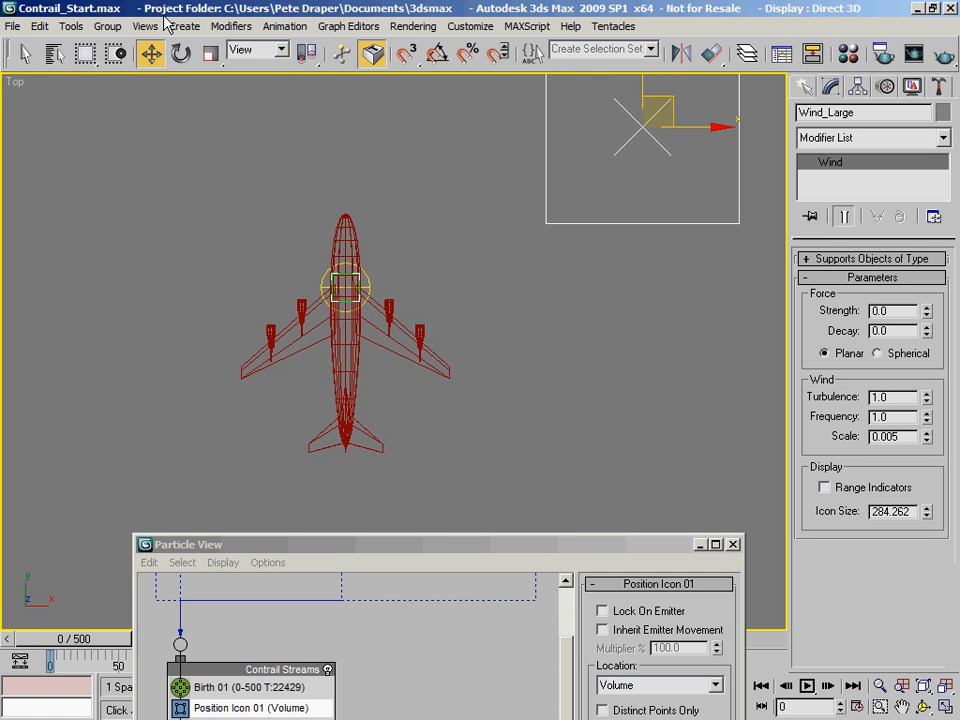
Select PF Source LEngine01 from the scene object list and place Particle View beside the aircraft
{"action": "left_click", "coordinate": [55, 54]}
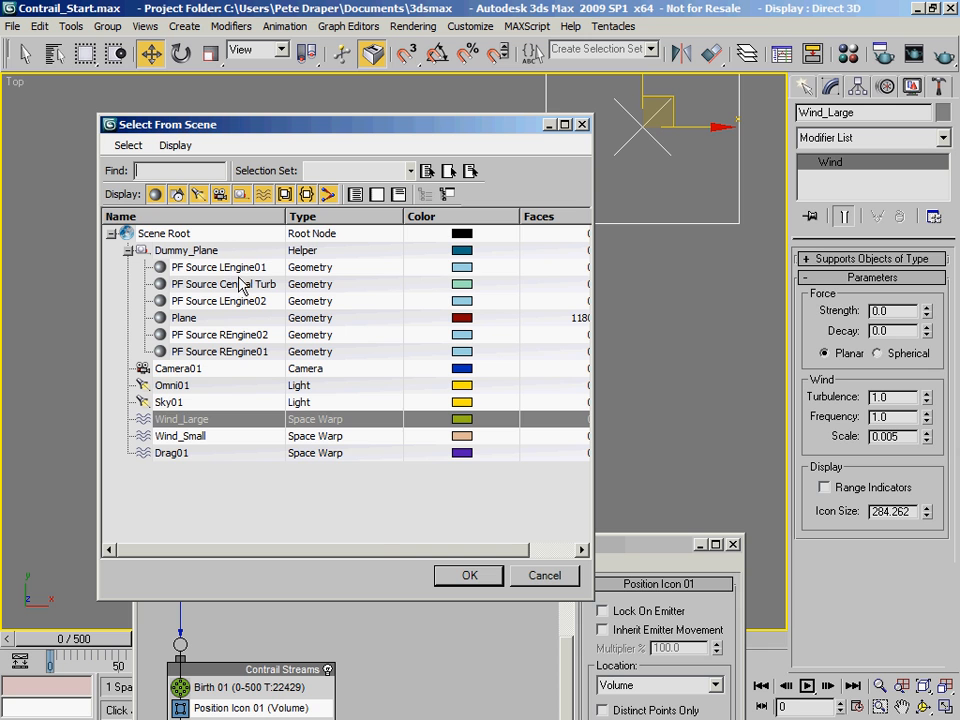
{"action": "left_click", "coordinate": [252, 267]}
{"action": "left_click", "coordinate": [469, 577]}
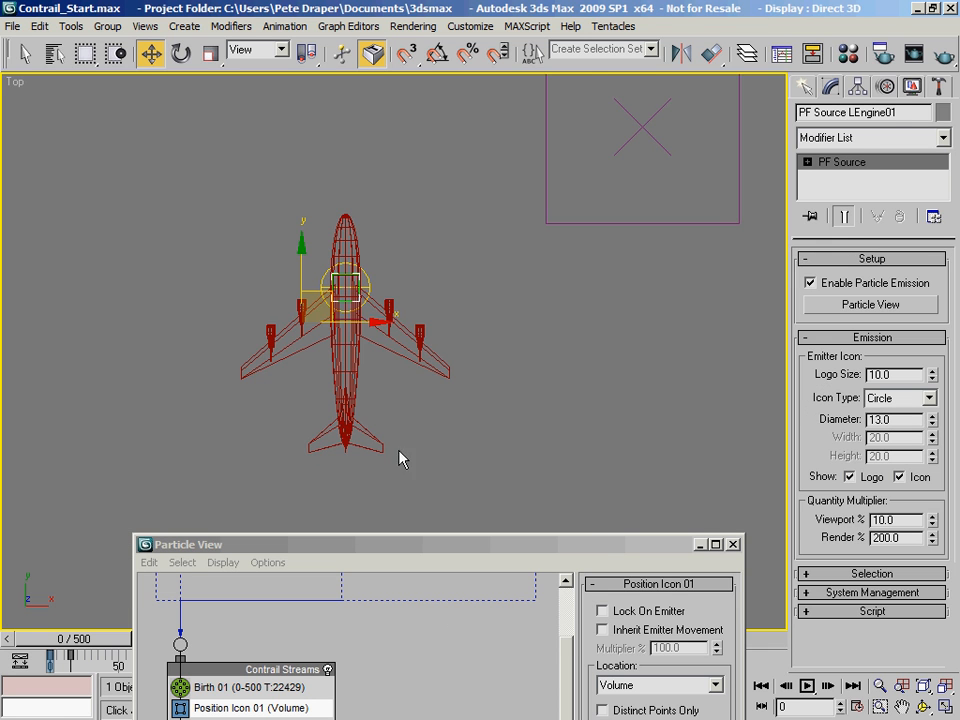
{"action": "middle_click_drag", "start_coordinate": [330, 360], "coordinate": [376, 296]}
{"action": "left_click_drag", "start_coordinate": [374, 546], "coordinate": [671, 133]}
Open the Curve Editor for PF Source LEngine01 and expand Contrail Streams to the Birth 01 tracks
{"action": "right_click", "coordinate": [323, 232]}
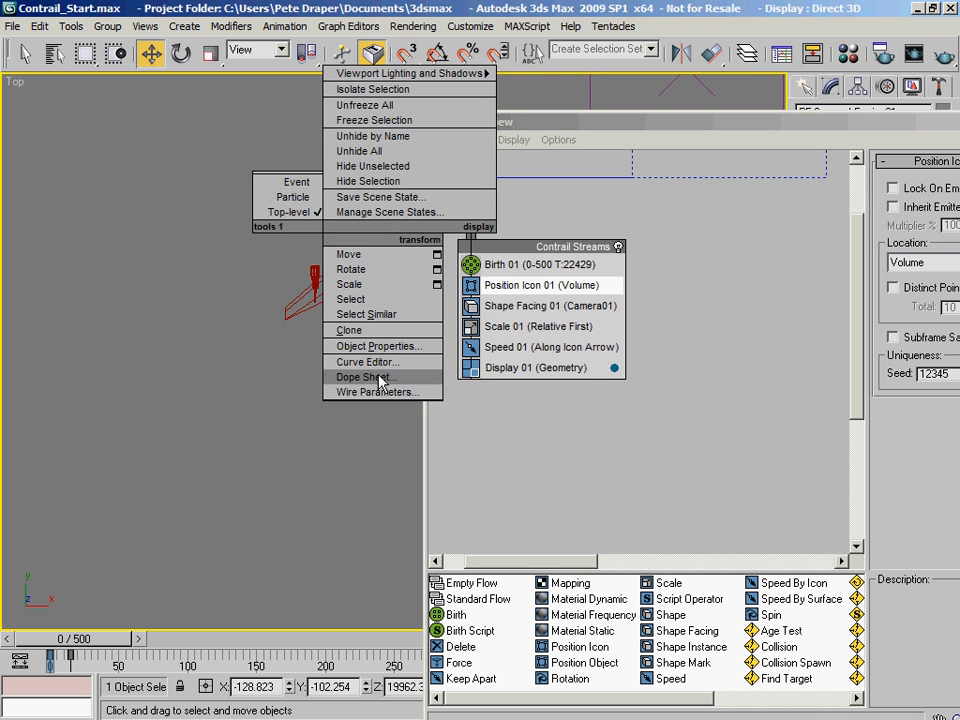
{"action": "left_click", "coordinate": [386, 363]}
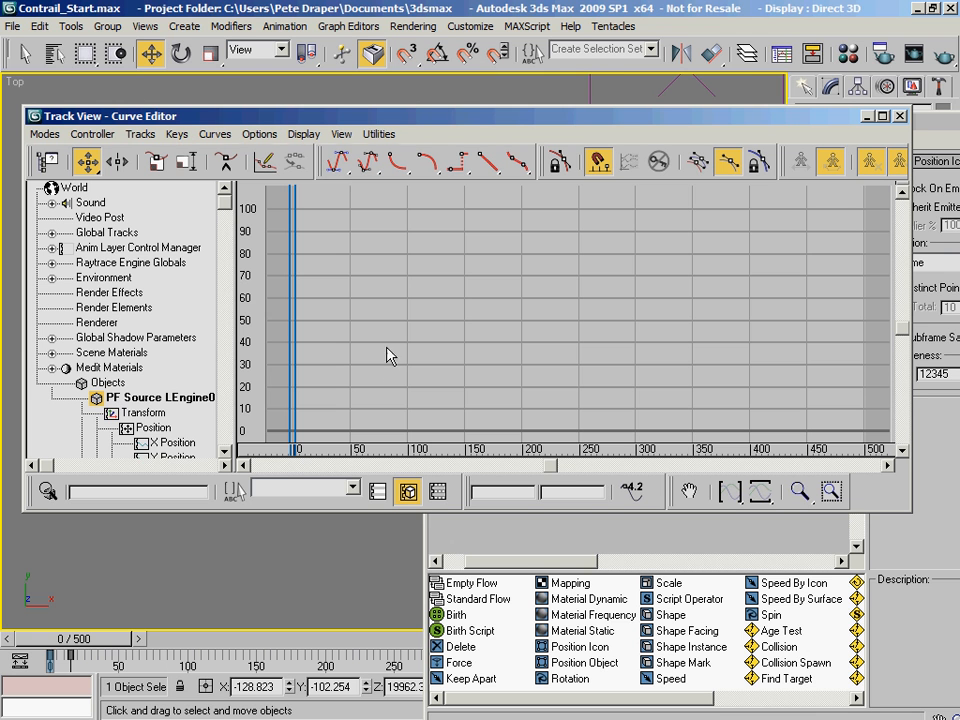
{"action": "scroll", "coordinate": [146, 279], "scroll_direction": "down", "scroll_amount": 5}
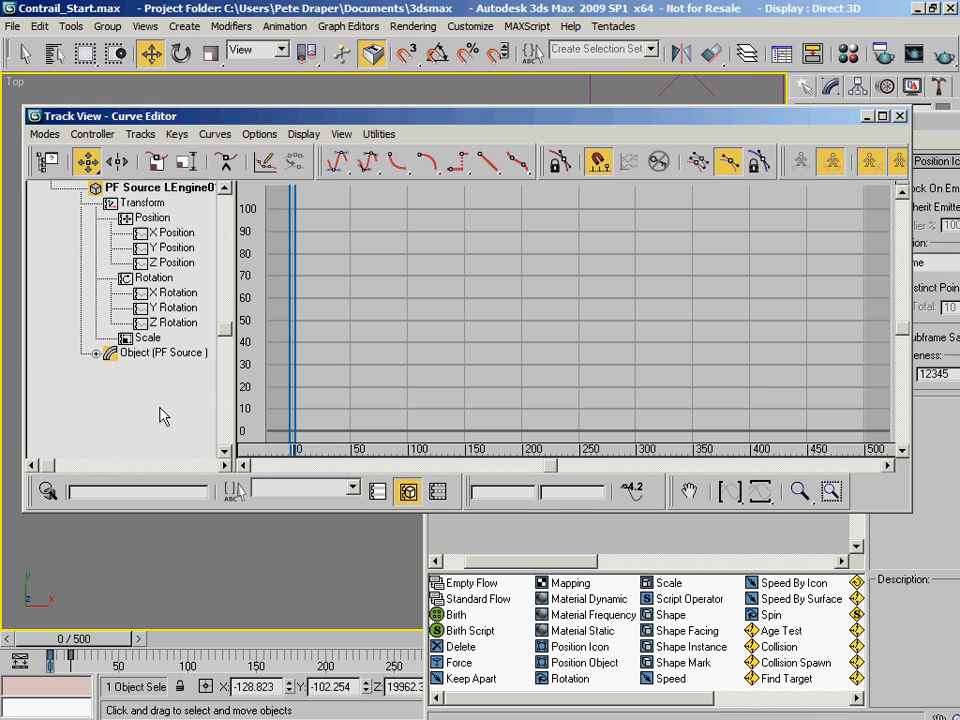
{"action": "left_click", "coordinate": [96, 352]}
{"action": "scroll", "coordinate": [32, 276], "scroll_direction": "down", "scroll_amount": 3}
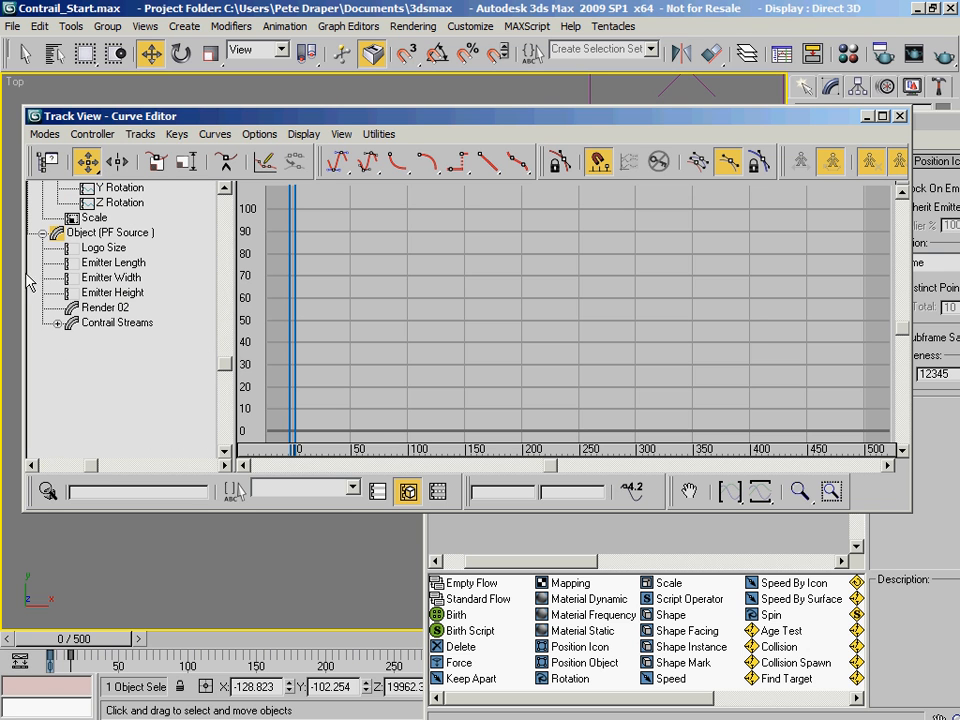
{"action": "left_click", "coordinate": [58, 323]}
{"action": "left_click", "coordinate": [72, 338]}
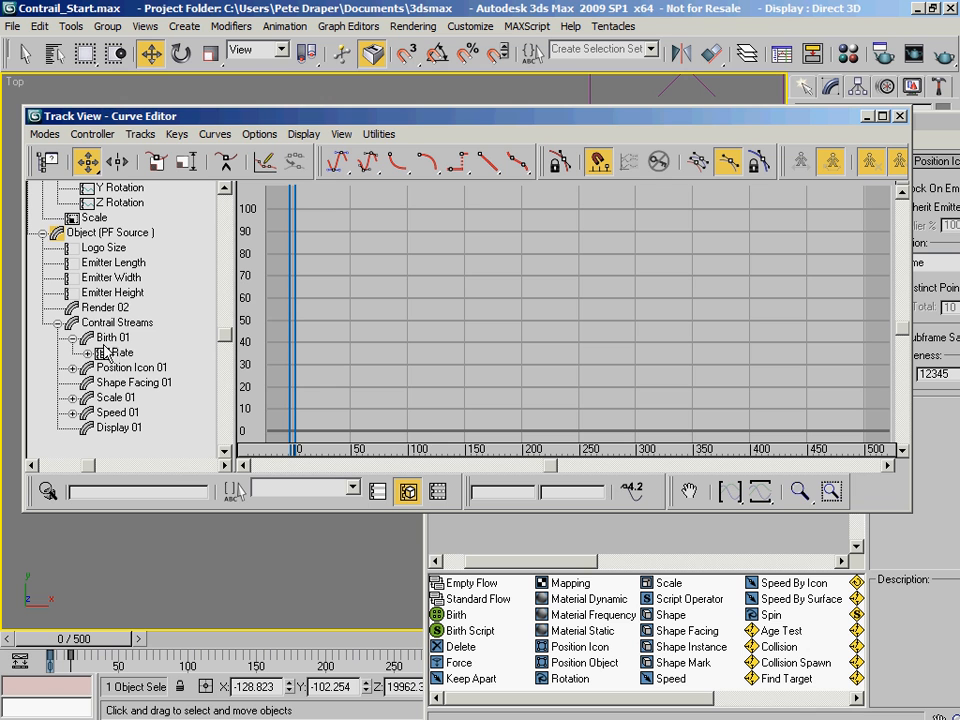
Copy the animation controller of Birth 01's Rate track
{"action": "scroll", "coordinate": [195, 214], "scroll_direction": "up", "scroll_amount": 4}
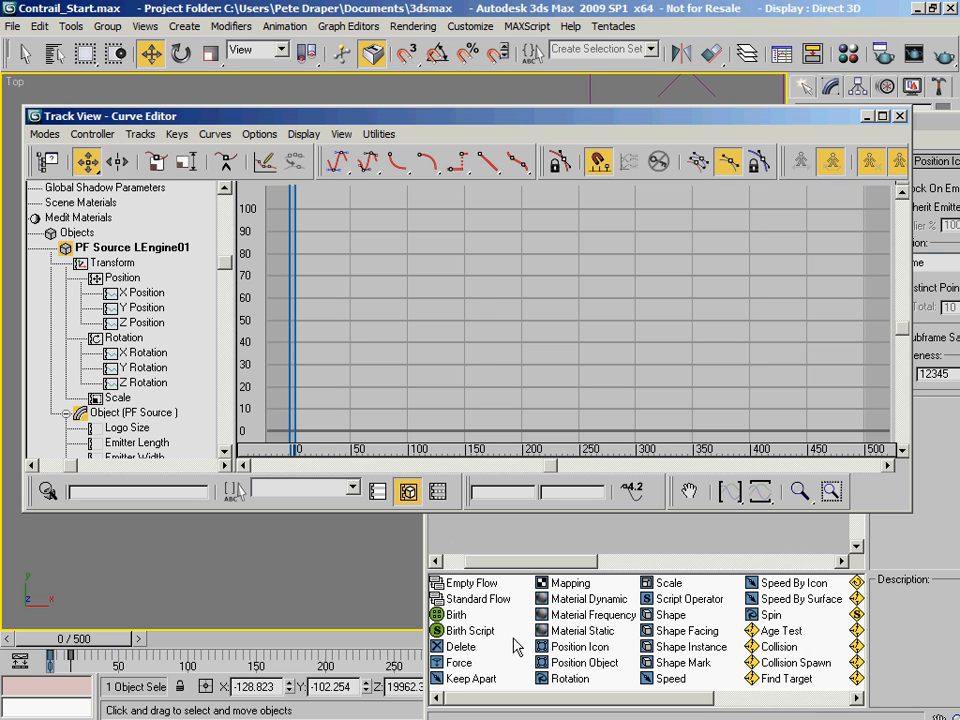
{"action": "left_click", "coordinate": [932, 570]}
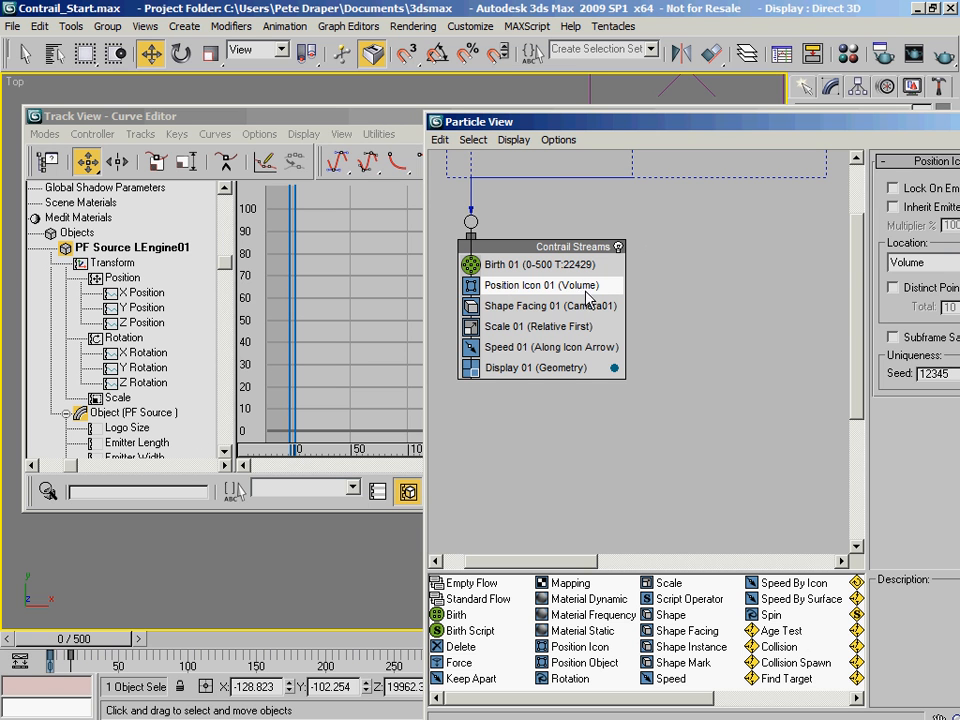
{"action": "left_click_drag", "start_coordinate": [201, 422], "coordinate": [189, 161]}
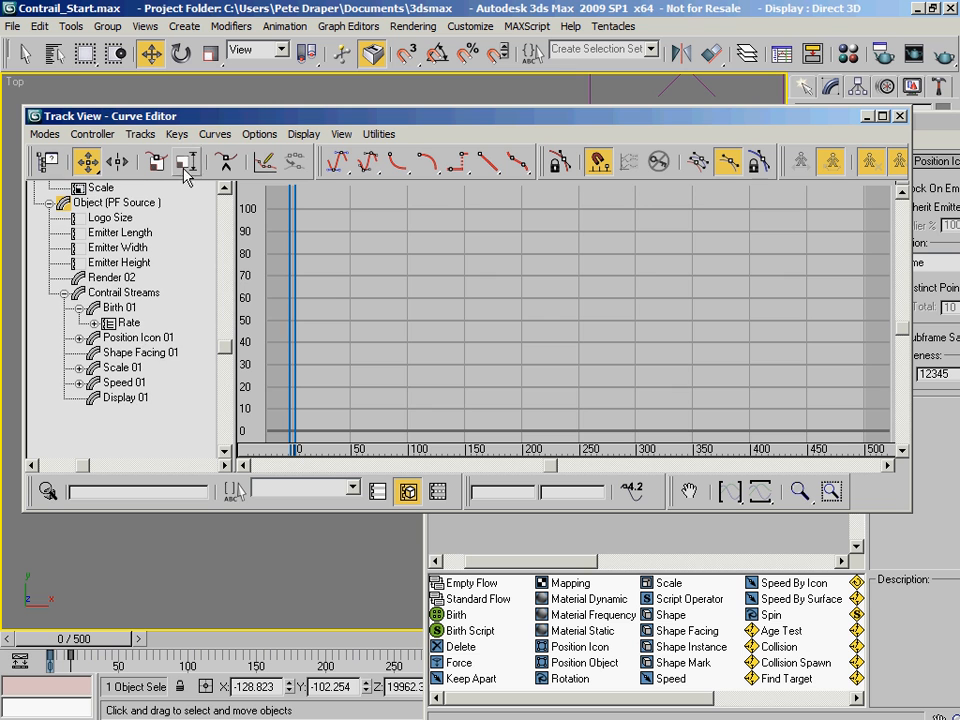
{"action": "left_click", "coordinate": [128, 324]}
{"action": "right_click", "coordinate": [131, 326]}
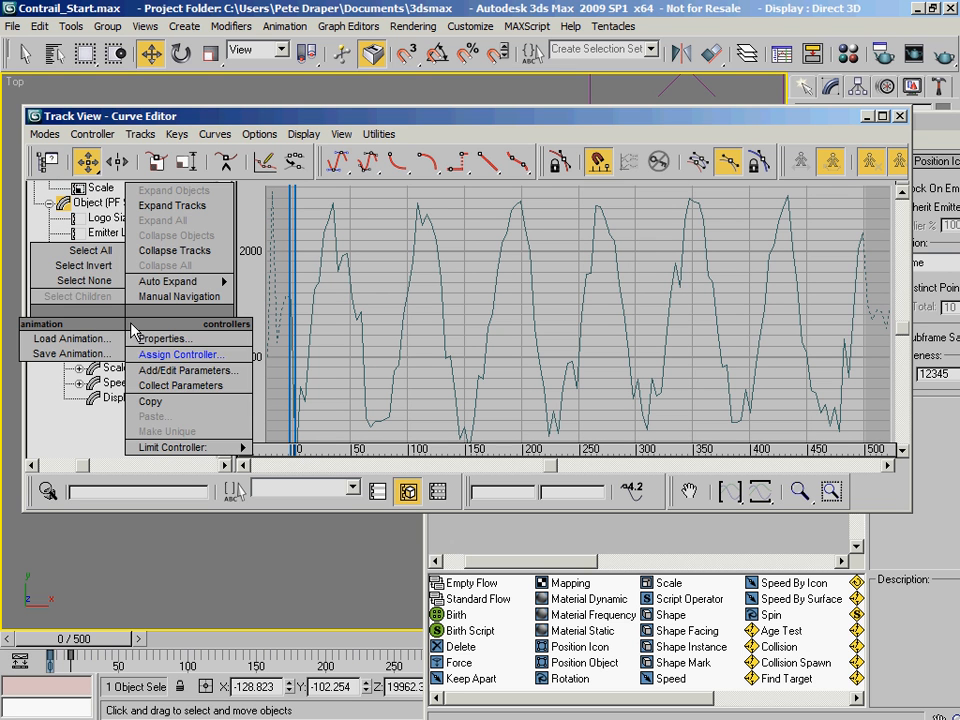
{"action": "left_click", "coordinate": [176, 402]}
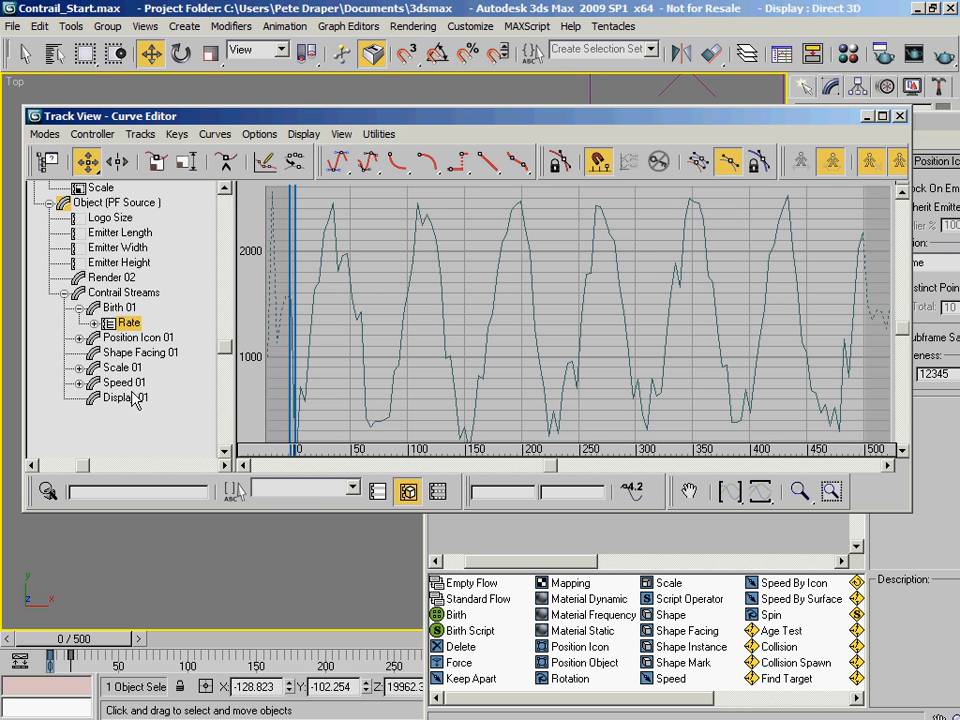
Paste the Rate controller as a copy onto Speed 01's Speed track and close the Curve Editor
{"action": "left_click", "coordinate": [79, 383]}
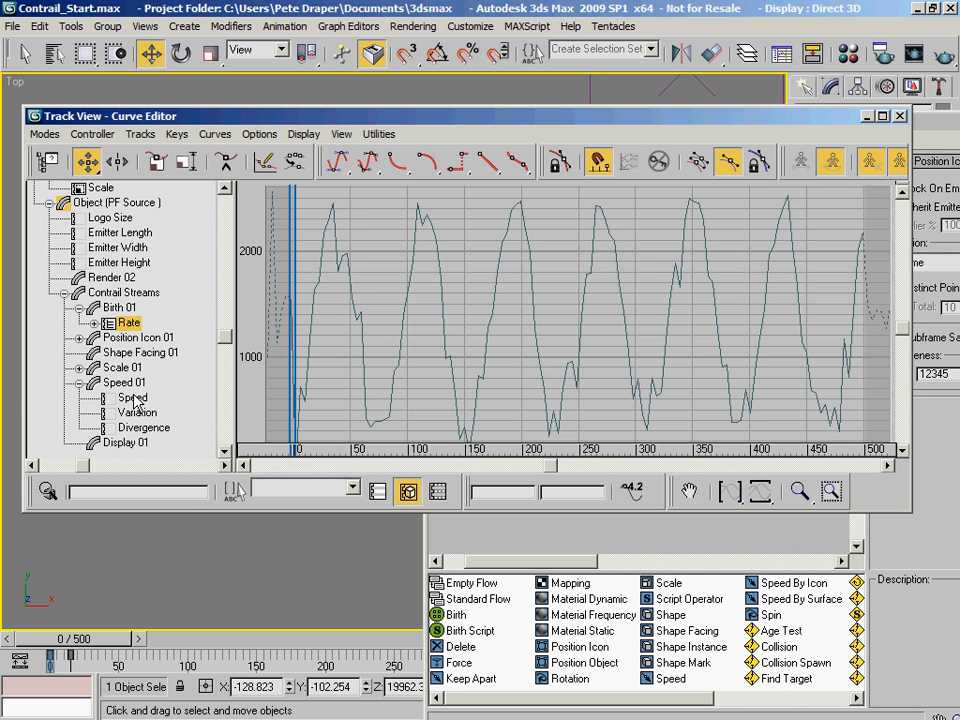
{"action": "left_click", "coordinate": [133, 398]}
{"action": "right_click", "coordinate": [133, 403]}
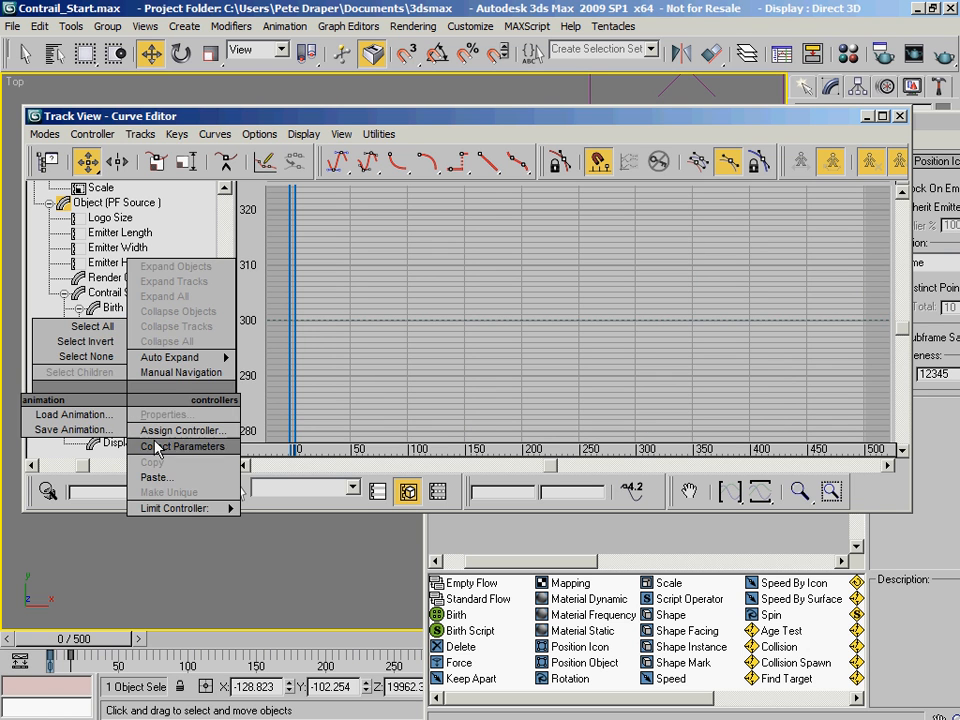
{"action": "left_click", "coordinate": [155, 477]}
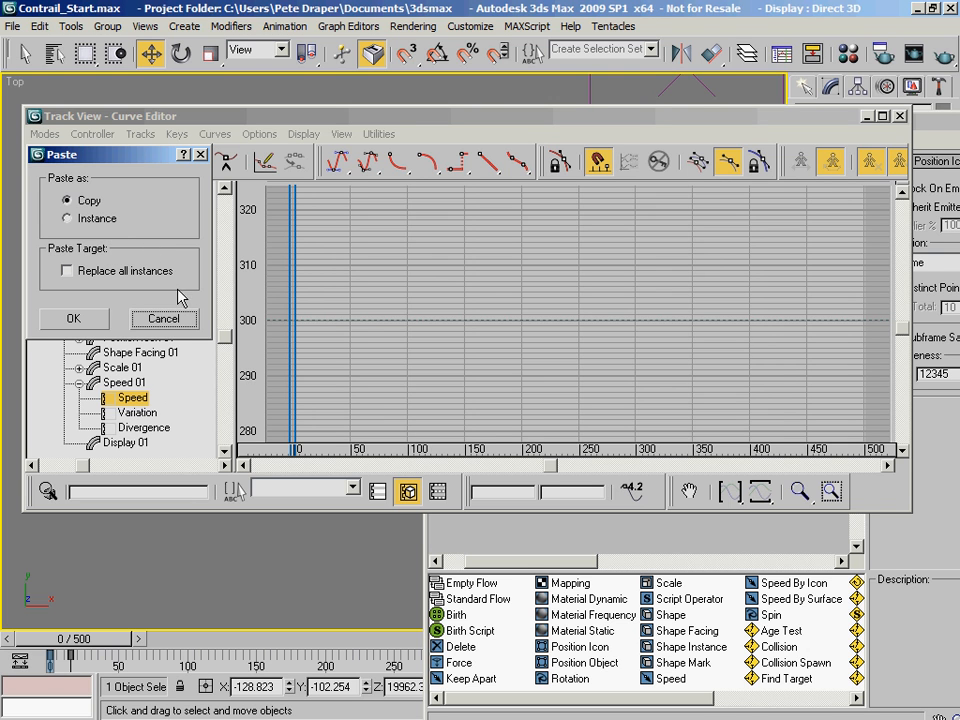
{"action": "left_click_drag", "start_coordinate": [145, 154], "coordinate": [407, 253]}
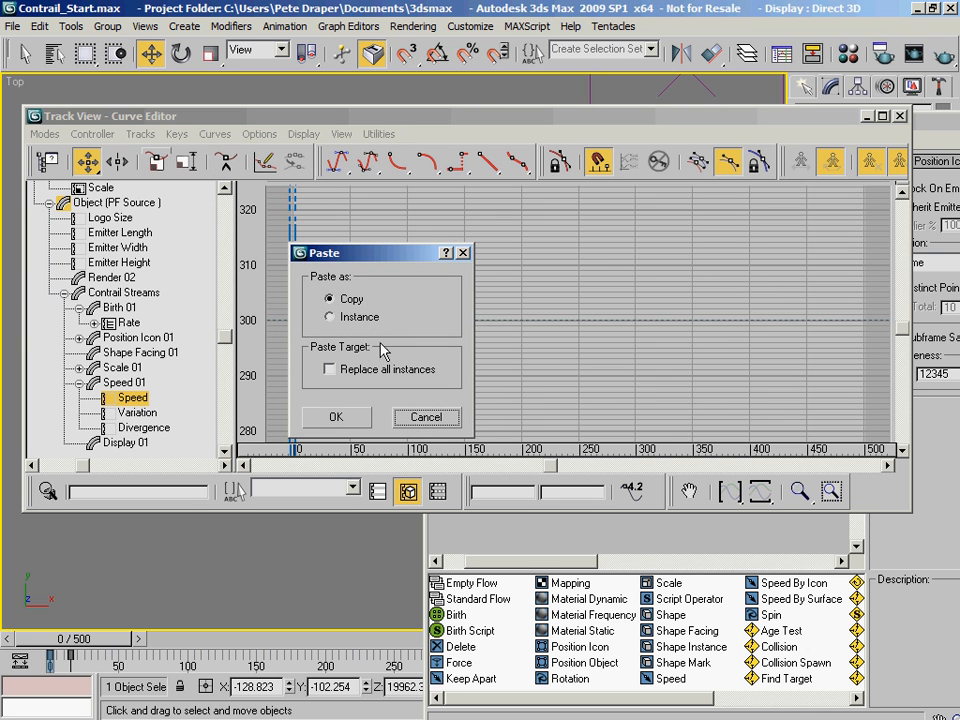
{"action": "left_click", "coordinate": [349, 421]}
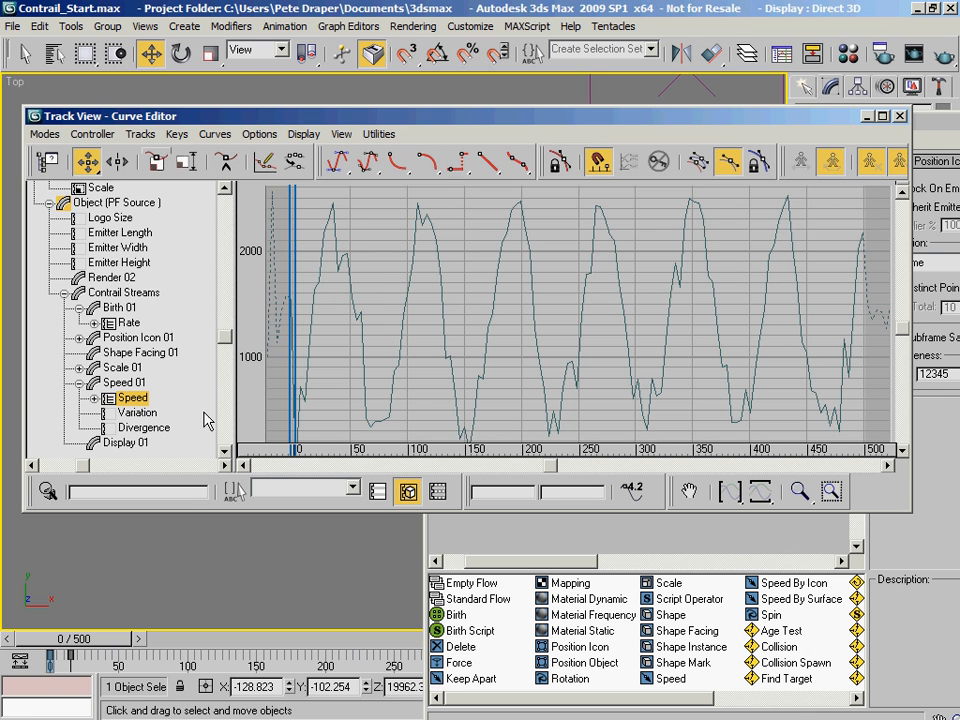
{"action": "left_click", "coordinate": [899, 116]}
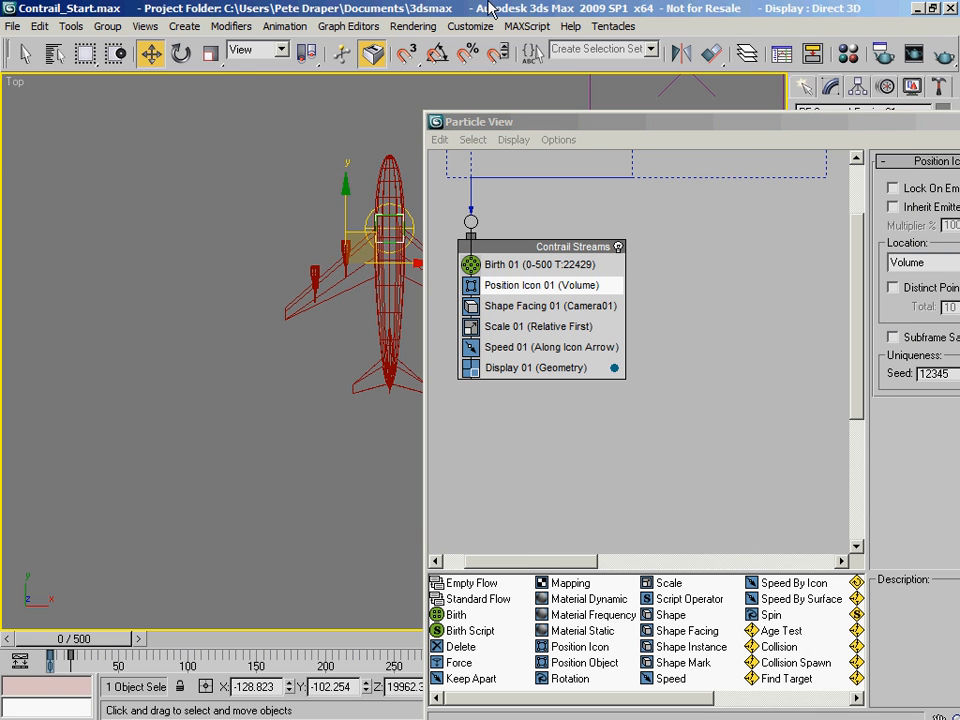
Switch to the Camera01 view and scrub the animation to frame 288 to inspect the contrail
{"action": "key", "text": "c"}
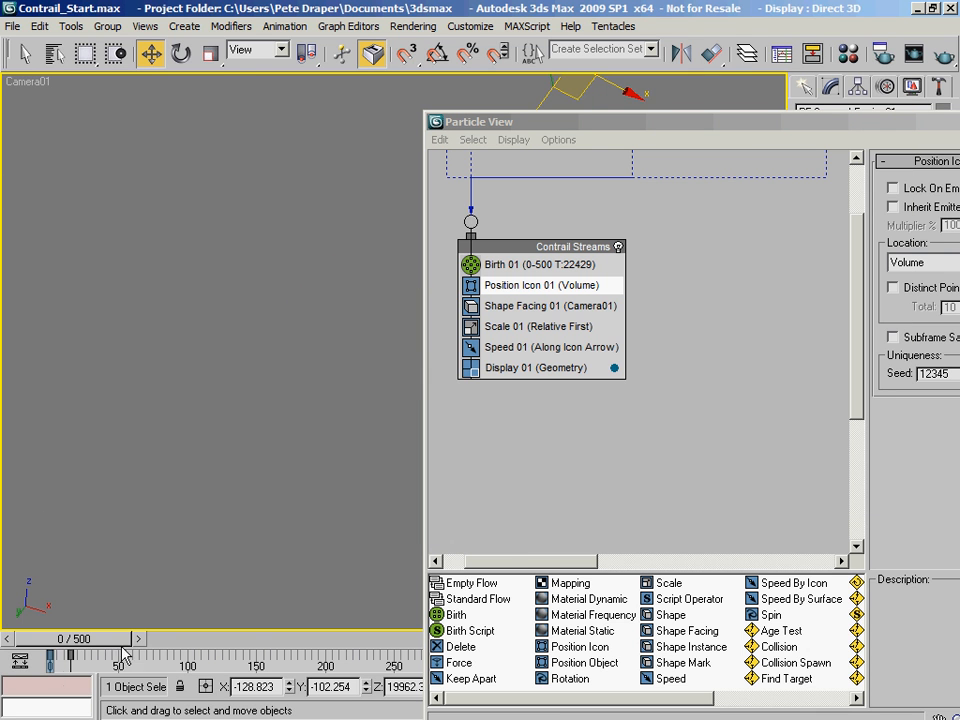
{"action": "left_click_drag", "start_coordinate": [75, 645], "coordinate": [146, 645]}
{"action": "key", "text": "w"}
{"action": "left_click_drag", "start_coordinate": [519, 131], "coordinate": [748, 136]}
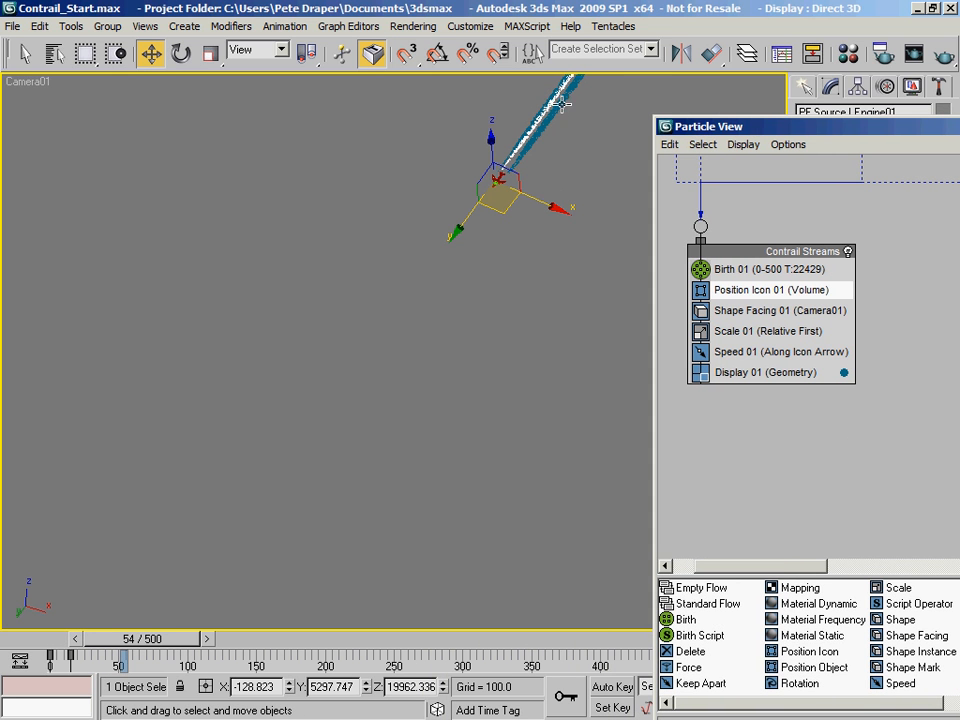
{"action": "left_click_drag", "start_coordinate": [133, 645], "coordinate": [474, 650]}
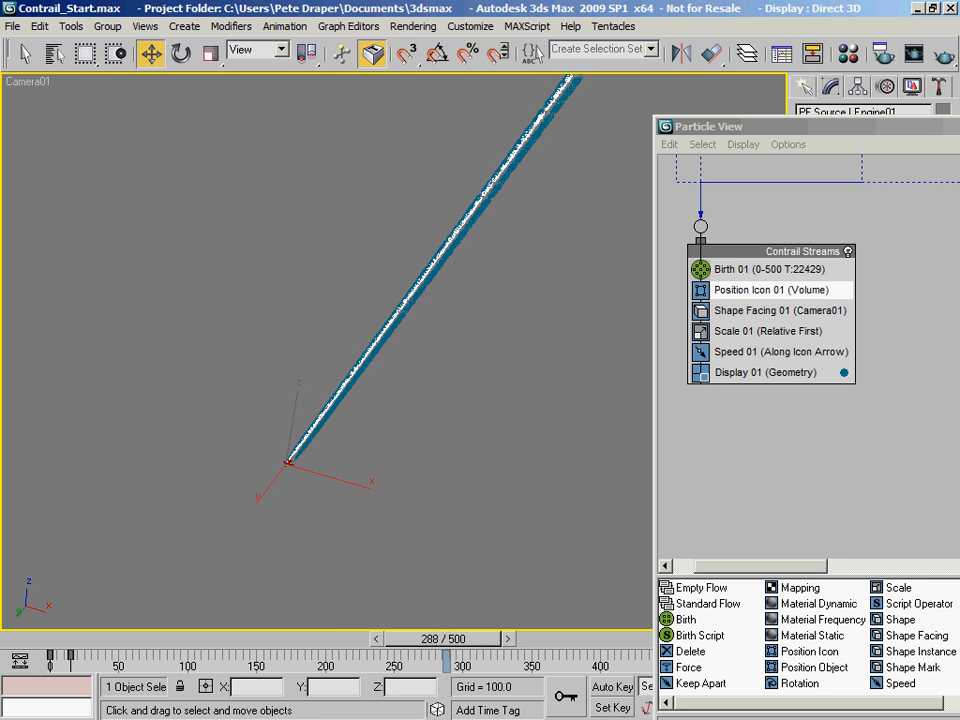
Select the four contrail particle streams and scrub the early frames up to frame 139 to examine their motion
{"action": "left_click", "coordinate": [197, 540]}
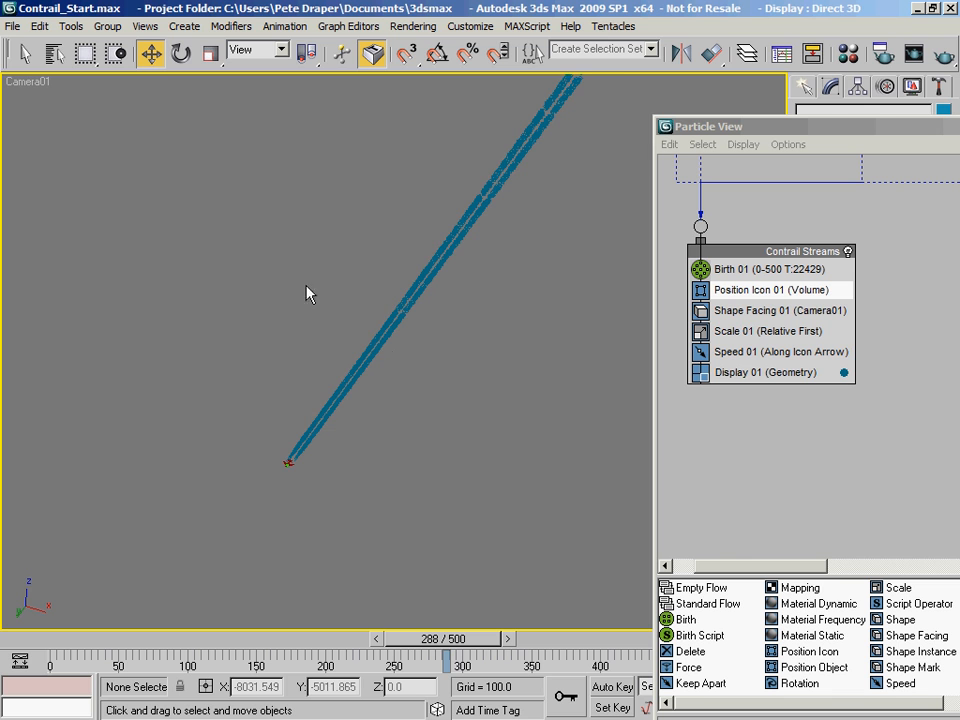
{"action": "left_click_drag", "start_coordinate": [306, 272], "coordinate": [447, 378]}
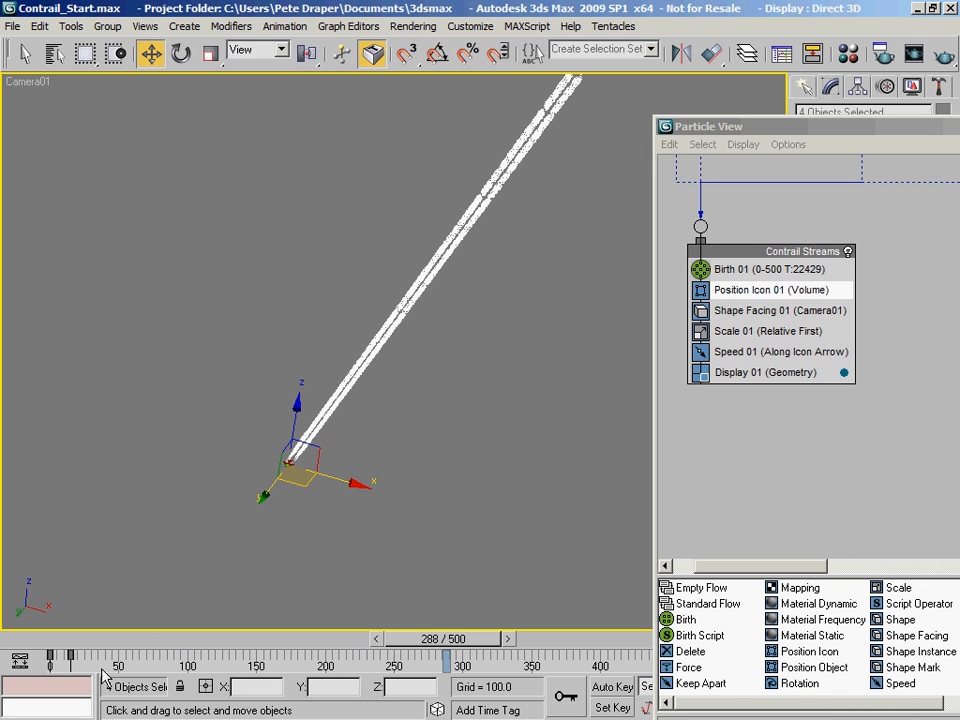
{"action": "left_click_drag", "start_coordinate": [55, 650], "coordinate": [201, 672]}
{"action": "left_click_drag", "start_coordinate": [217, 672], "coordinate": [240, 672]}
{"action": "key", "text": "w"}
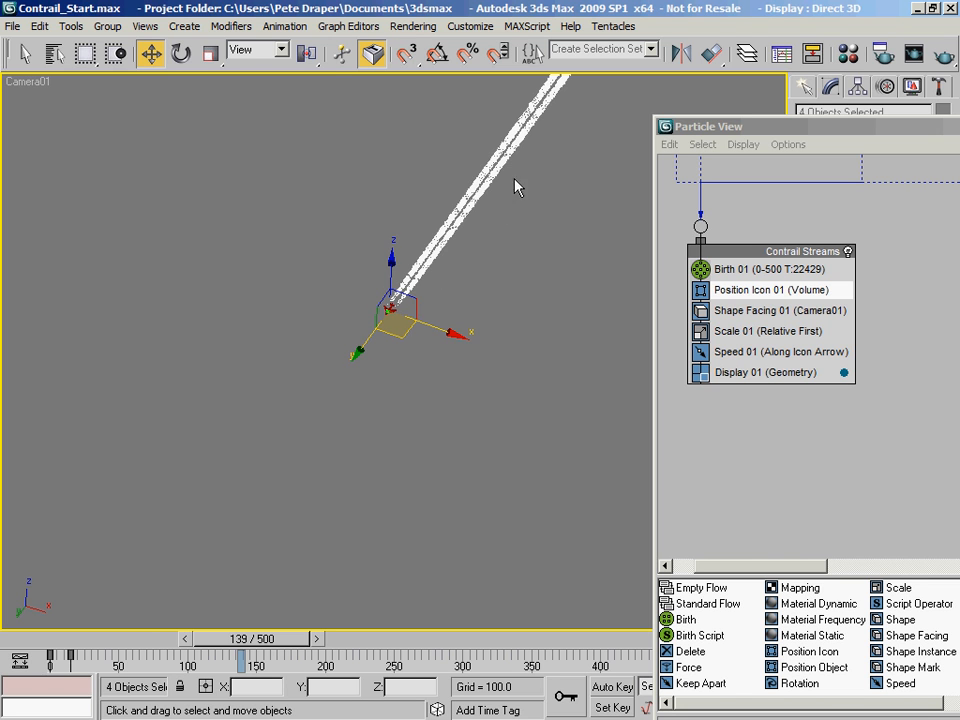
Scrub from the start to frame 164 again, return to frame 0 and bring Particle View back fully on screen
{"action": "left_click", "coordinate": [47, 642]}
{"action": "left_click_drag", "start_coordinate": [42, 642], "coordinate": [253, 669]}
{"action": "key", "text": "w"}
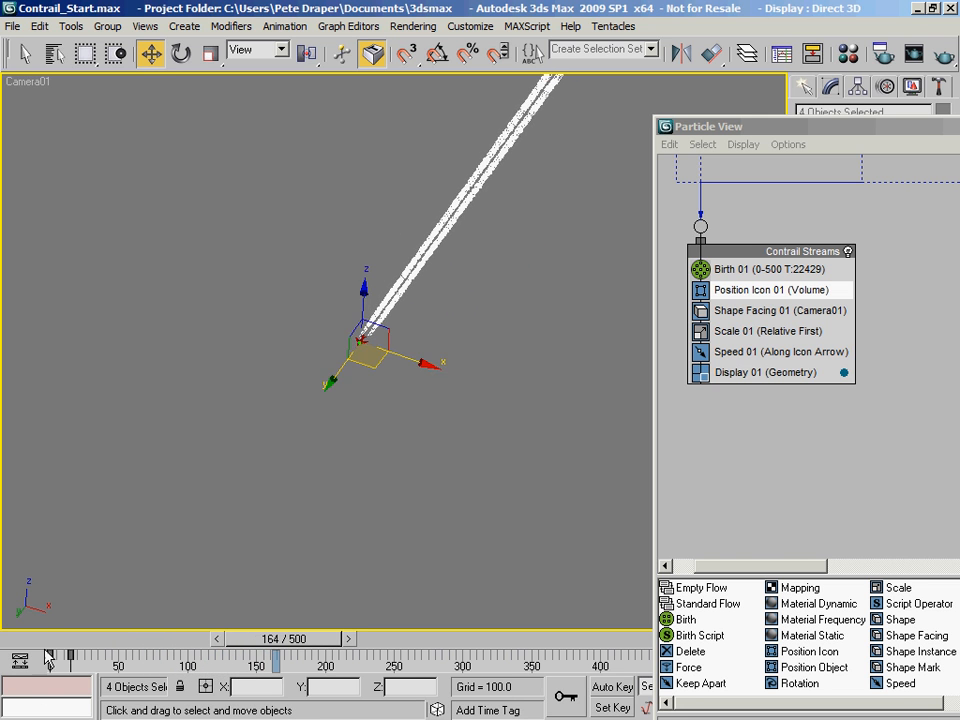
{"action": "left_click", "coordinate": [45, 645]}
{"action": "left_click_drag", "start_coordinate": [760, 131], "coordinate": [285, 82]}
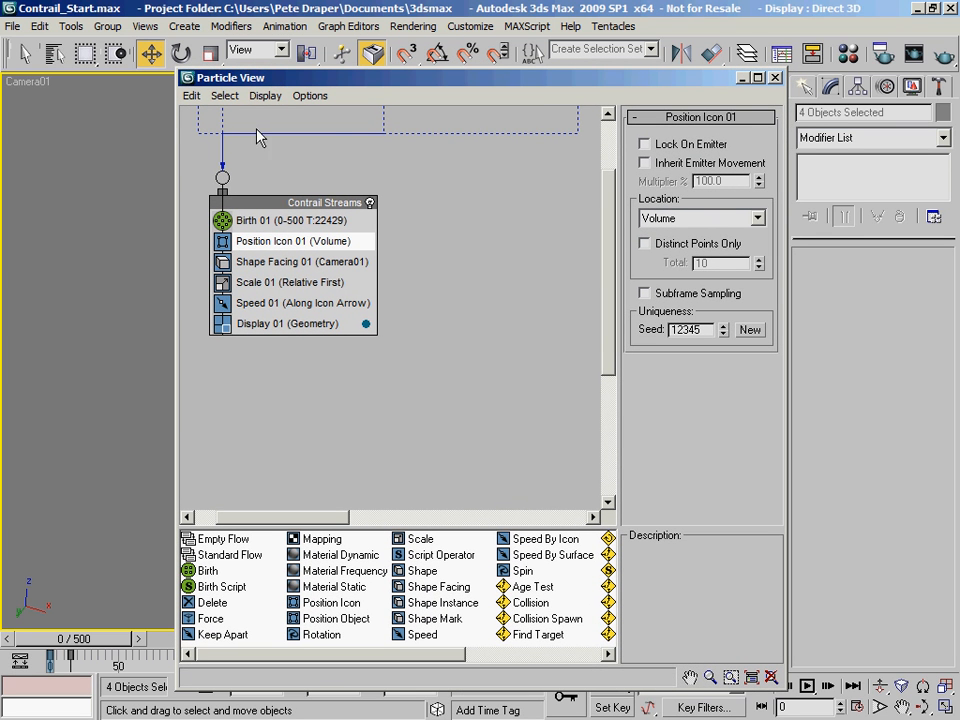
Scrub the animation forward to examine the gaps along the contrail, then return to frame 0 with Particle View fully on screen
{"action": "left_click_drag", "start_coordinate": [390, 85], "coordinate": [443, 511]}
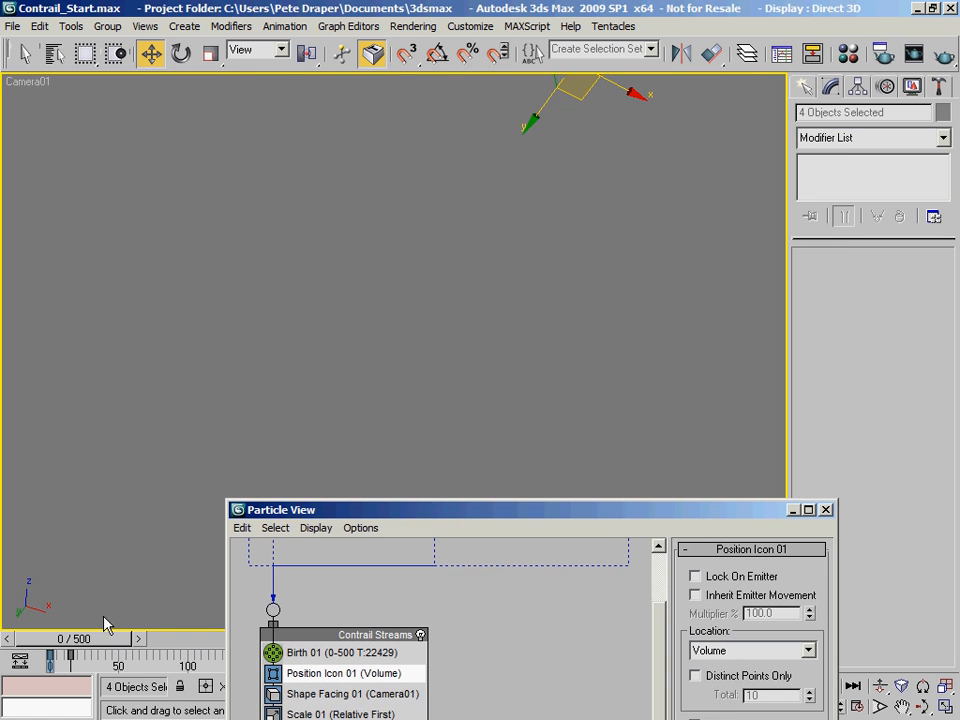
{"action": "left_click_drag", "start_coordinate": [88, 640], "coordinate": [403, 648]}
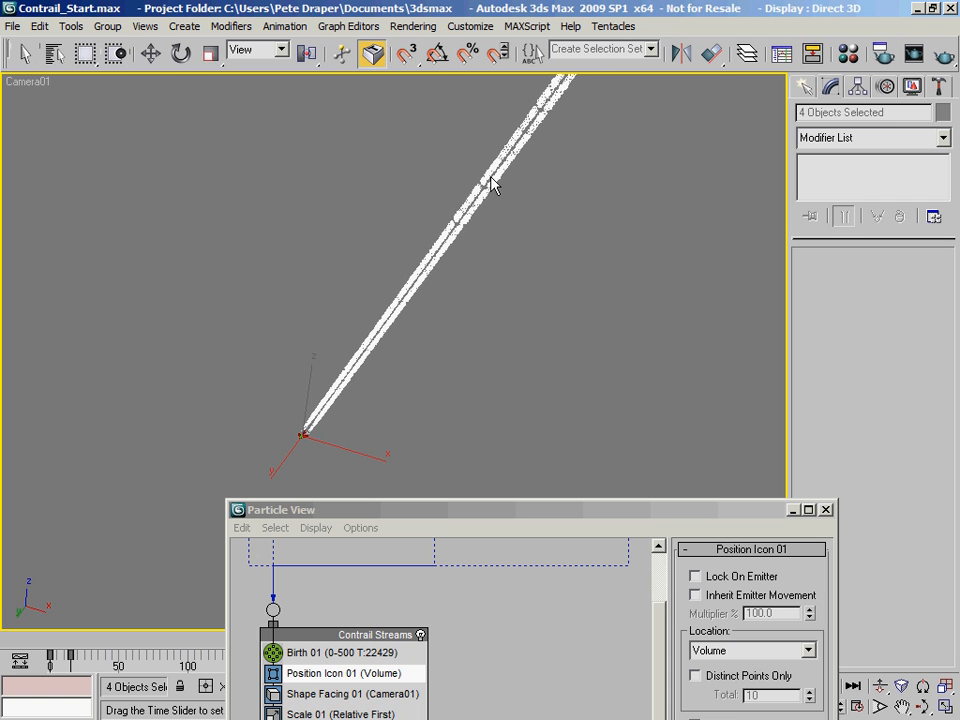
{"action": "key", "text": "w"}
{"action": "left_click", "coordinate": [58, 634]}
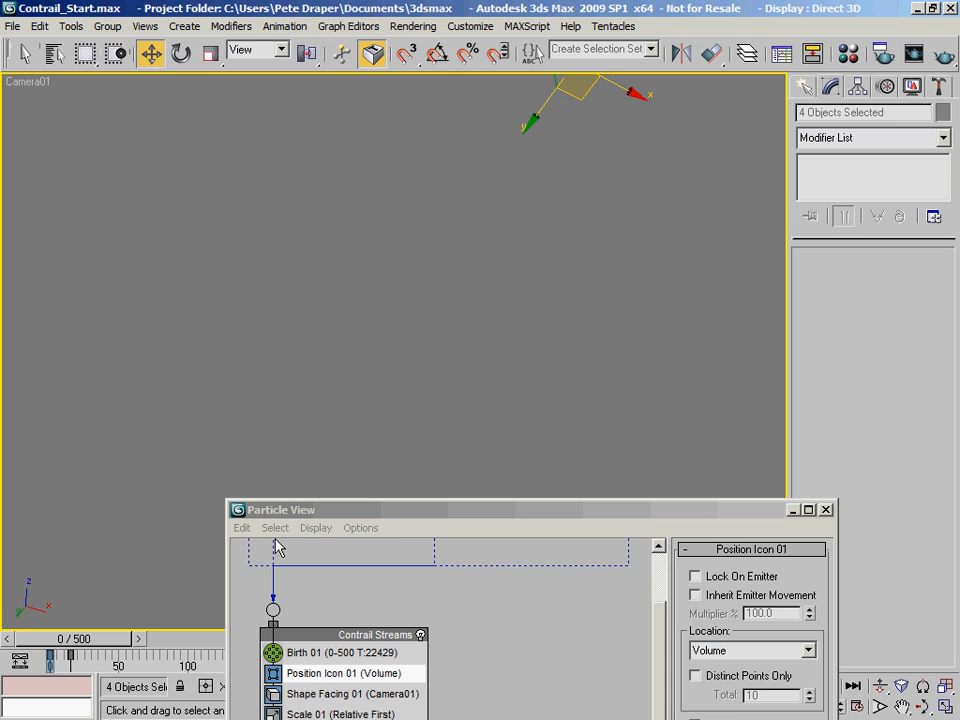
{"action": "left_click_drag", "start_coordinate": [364, 517], "coordinate": [140, 12]}
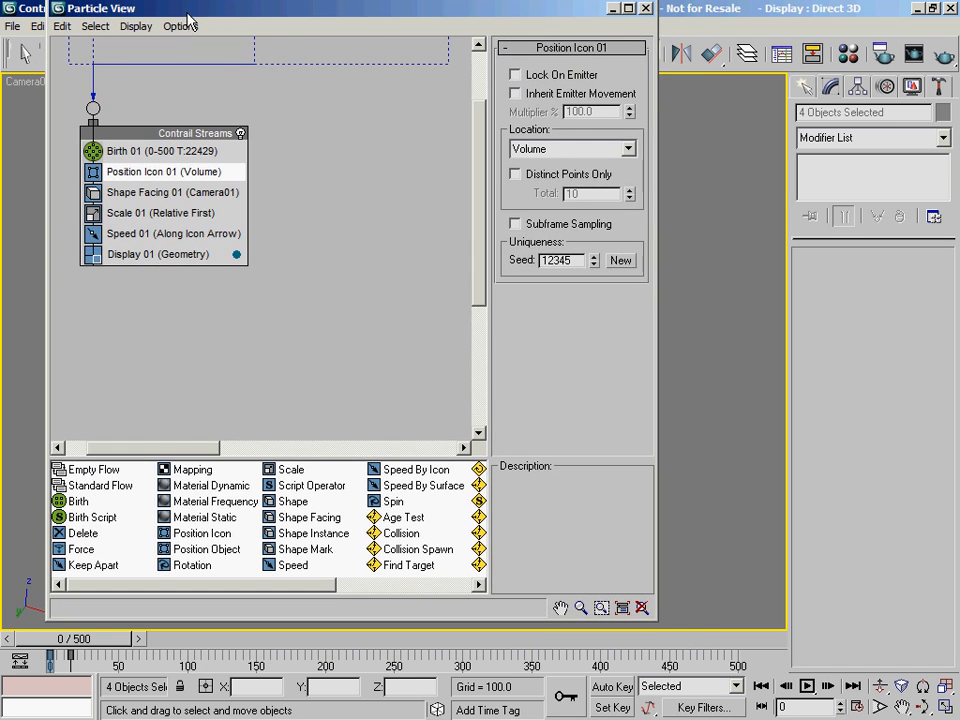
Append a Force operator directly below Speed 01 in the Contrail Streams event and select it
{"action": "left_click", "coordinate": [164, 236]}
{"action": "right_click", "coordinate": [165, 240]}
{"action": "mouse_move", "coordinate": [262, 265]}
{"action": "mouse_move", "coordinate": [300, 264]}
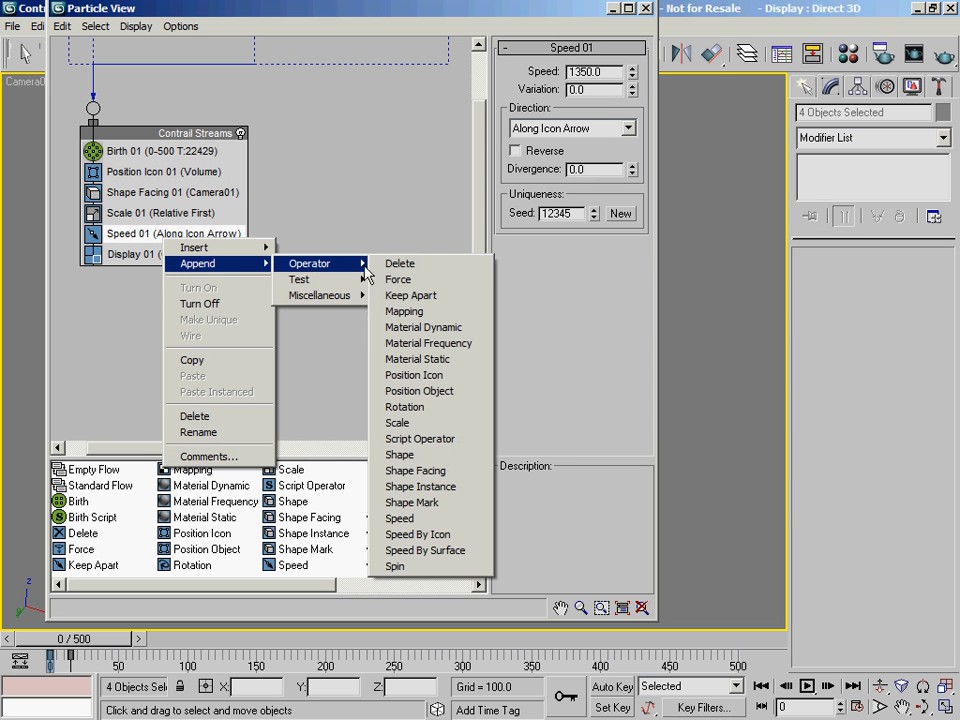
{"action": "left_click", "coordinate": [398, 280]}
{"action": "mouse_move", "coordinate": [161, 279]}
{"action": "left_mouse_down"}
{"action": "mouse_move", "coordinate": [163, 240]}
{"action": "mouse_move", "coordinate": [150, 262]}
{"action": "left_mouse_up"}
{"action": "left_click", "coordinate": [150, 262]}
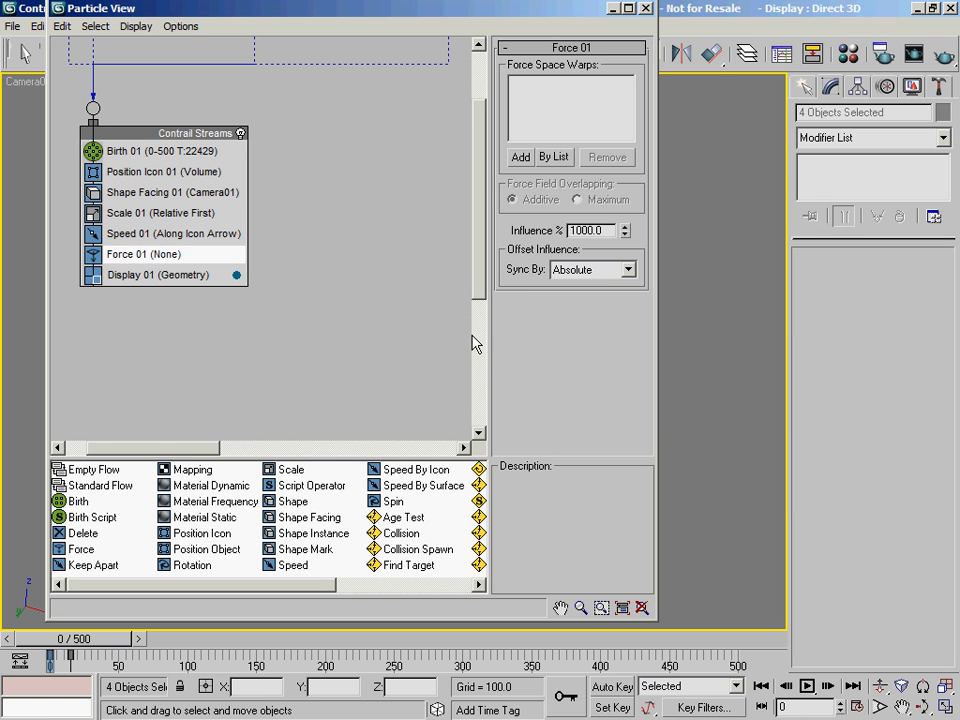
Assign the Wind_Large space warp to Force 01 from the list of scene space warps
{"action": "left_click", "coordinate": [557, 160]}
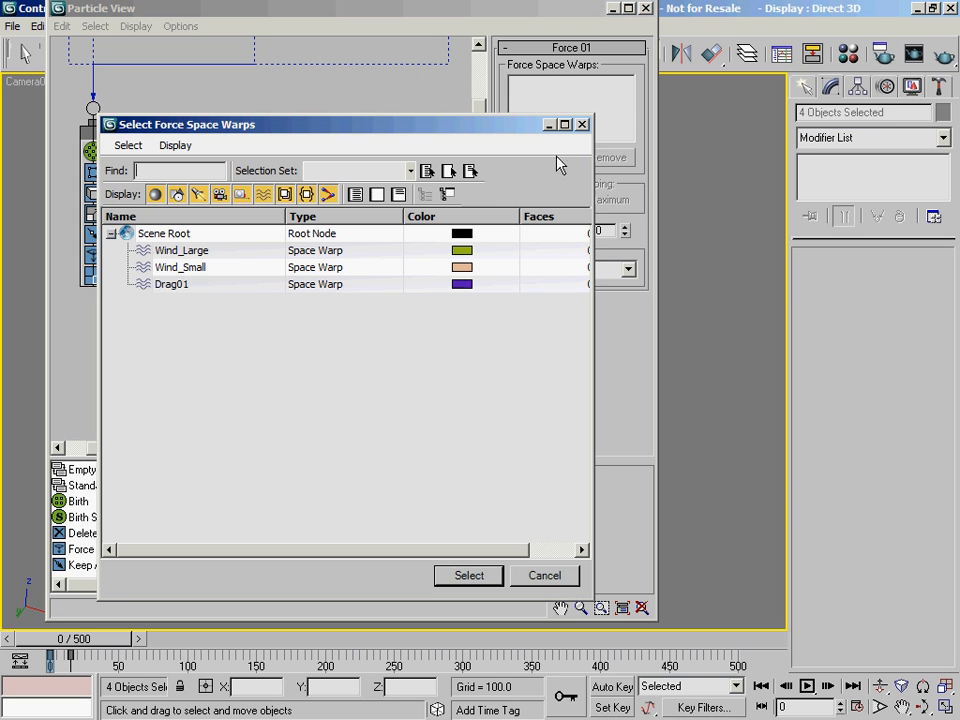
{"action": "left_click", "coordinate": [227, 250]}
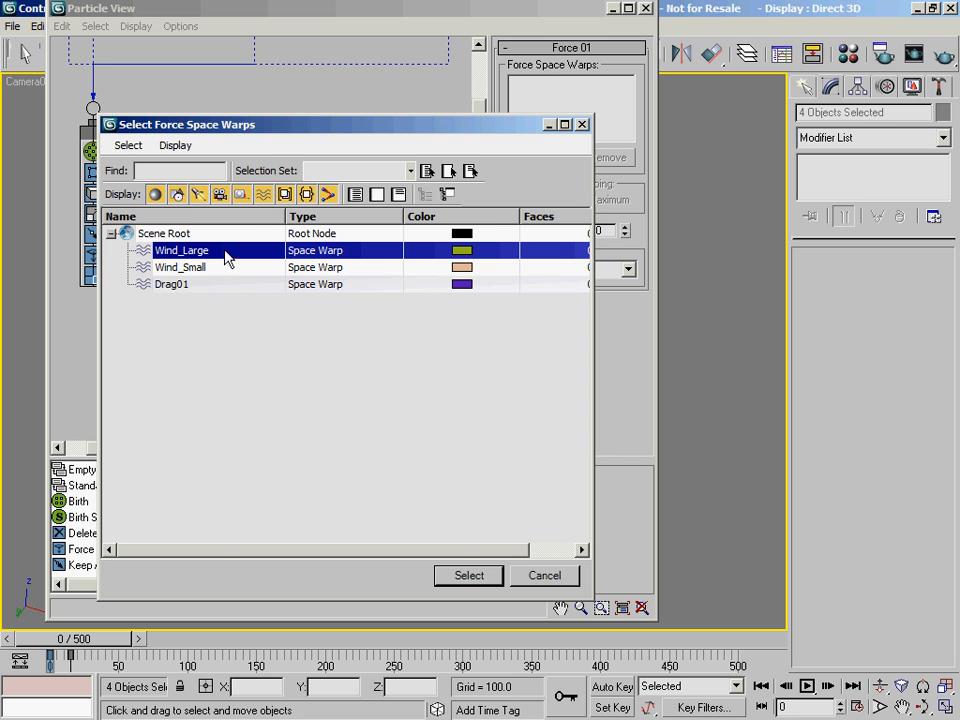
{"action": "left_click_drag", "start_coordinate": [285, 131], "coordinate": [272, 246]}
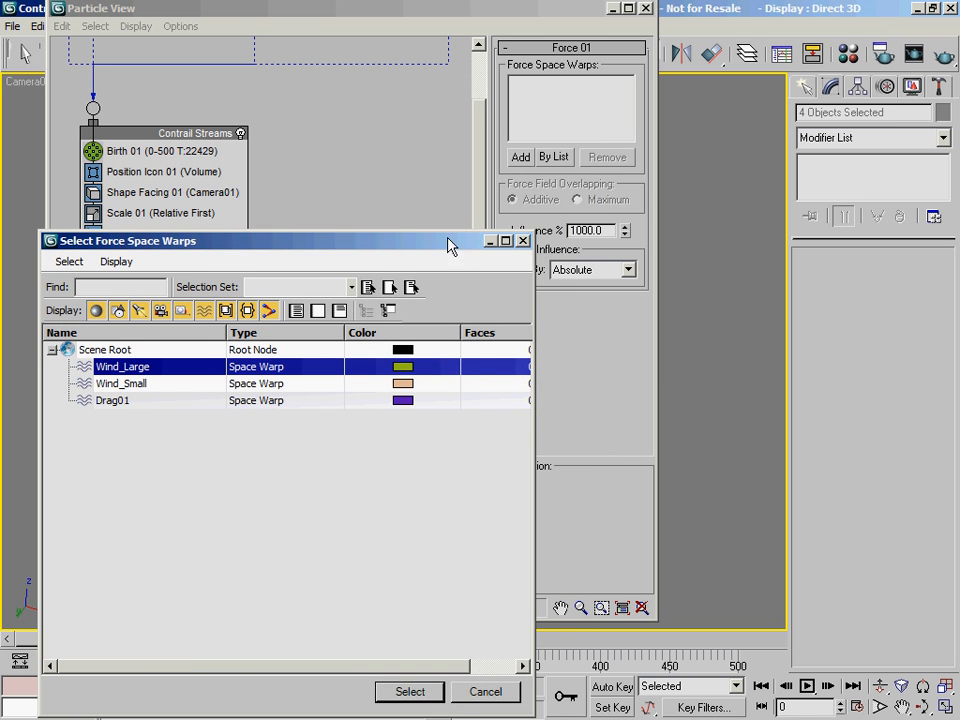
{"action": "left_click_drag", "start_coordinate": [451, 238], "coordinate": [471, 273]}
{"action": "left_click_drag", "start_coordinate": [358, 275], "coordinate": [331, 181]}
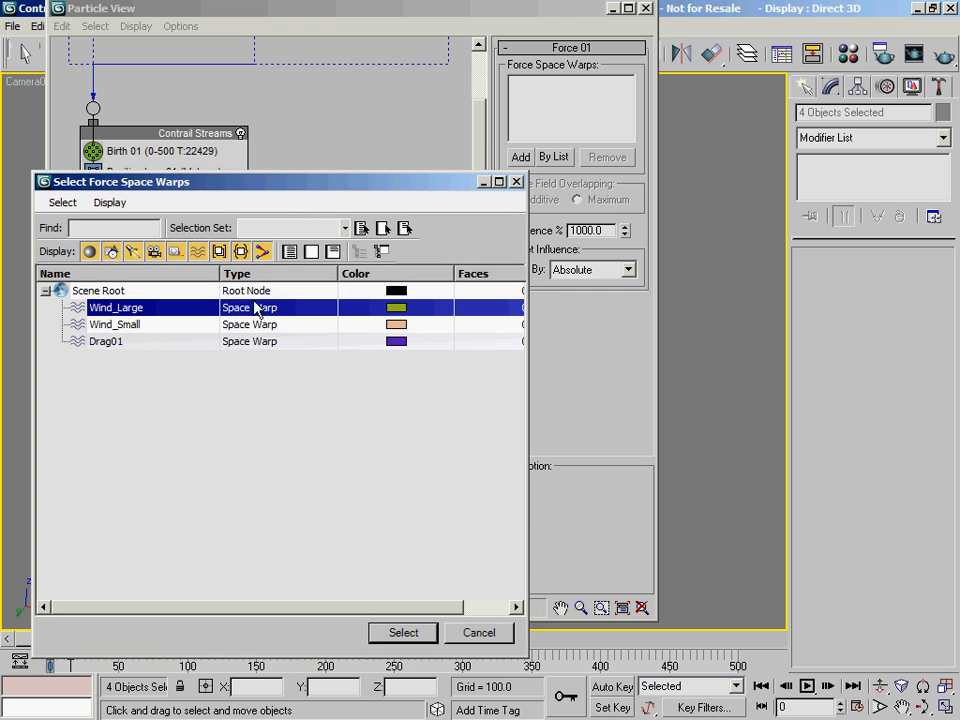
{"action": "left_click", "coordinate": [404, 633]}
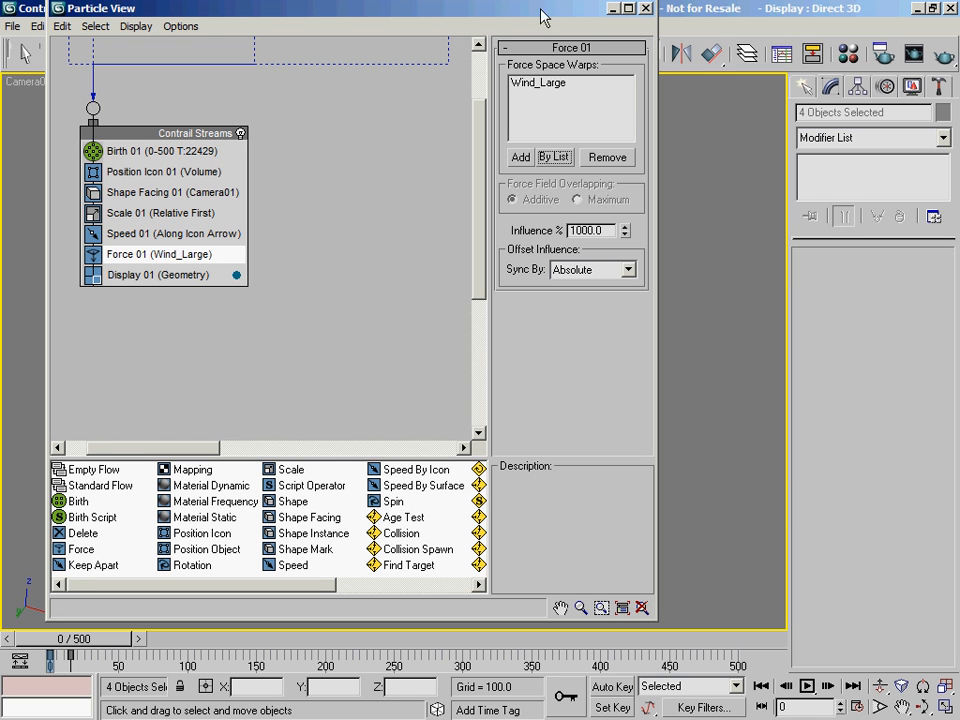
Preview the wind on the particles up to frame 121 and set Force 01's influence to 50%
{"action": "left_click_drag", "start_coordinate": [465, 12], "coordinate": [951, 496]}
{"action": "left_click_drag", "start_coordinate": [101, 638], "coordinate": [257, 652]}
{"action": "key", "text": "w"}
{"action": "left_click_drag", "start_coordinate": [659, 496], "coordinate": [134, 132]}
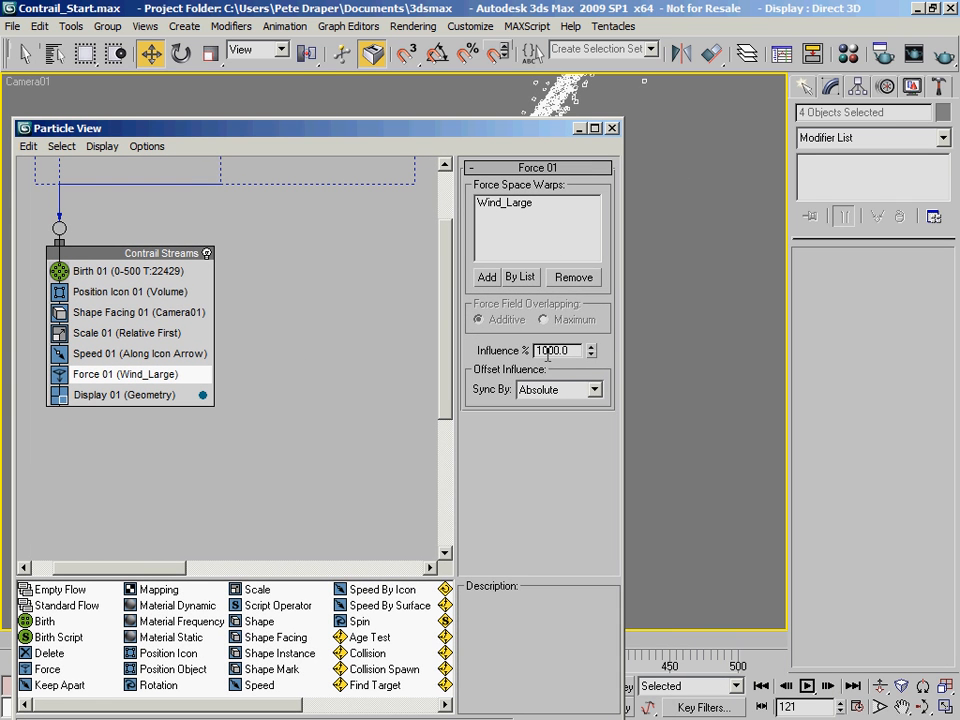
{"action": "left_click_drag", "start_coordinate": [555, 353], "coordinate": [287, 360]}
{"action": "type", "text": "50"}
Scrub the animation to check the Wind_Large influence, return to frame 0 and bring Particle View back over the viewport
{"action": "left_click_drag", "start_coordinate": [368, 132], "coordinate": [709, 513]}
{"action": "left_click_drag", "start_coordinate": [232, 640], "coordinate": [368, 640]}
{"action": "left_click_drag", "start_coordinate": [35, 661], "coordinate": [56, 636]}
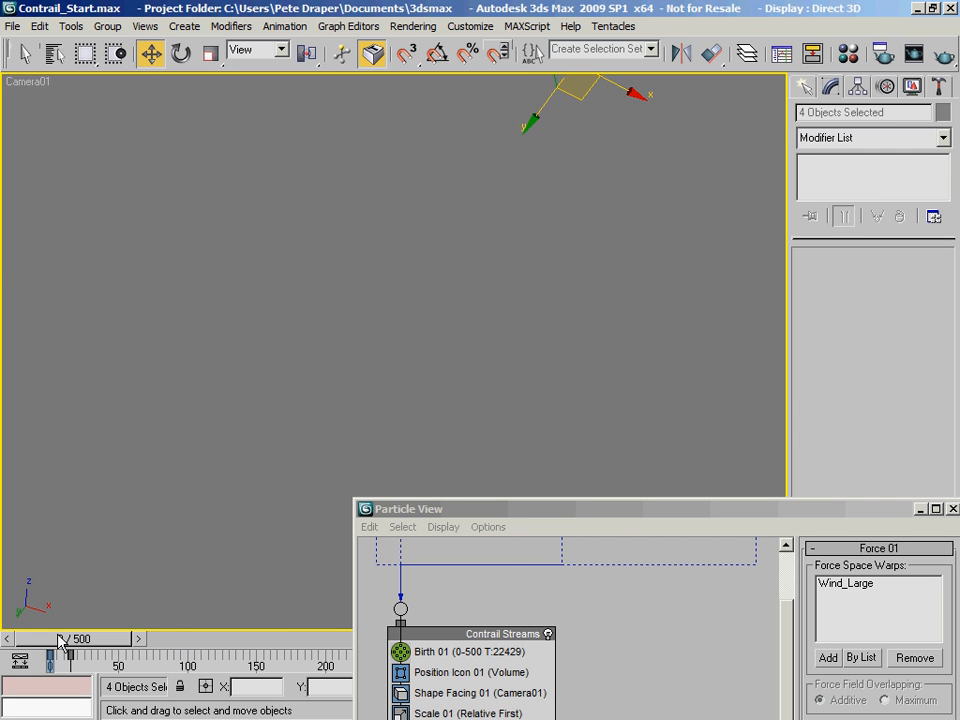
{"action": "left_click_drag", "start_coordinate": [462, 511], "coordinate": [192, 74]}
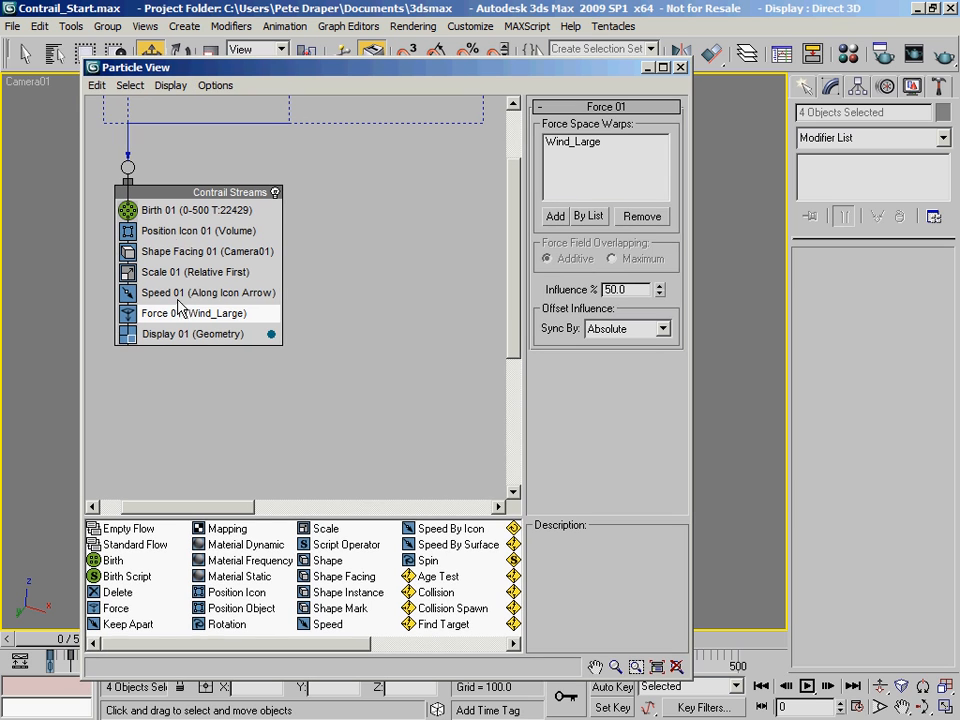
Append a second Force operator below Force 01 and assign the Wind_Small space warp to it
{"action": "right_click", "coordinate": [198, 315]}
{"action": "mouse_move", "coordinate": [230, 340]}
{"action": "mouse_move", "coordinate": [343, 336]}
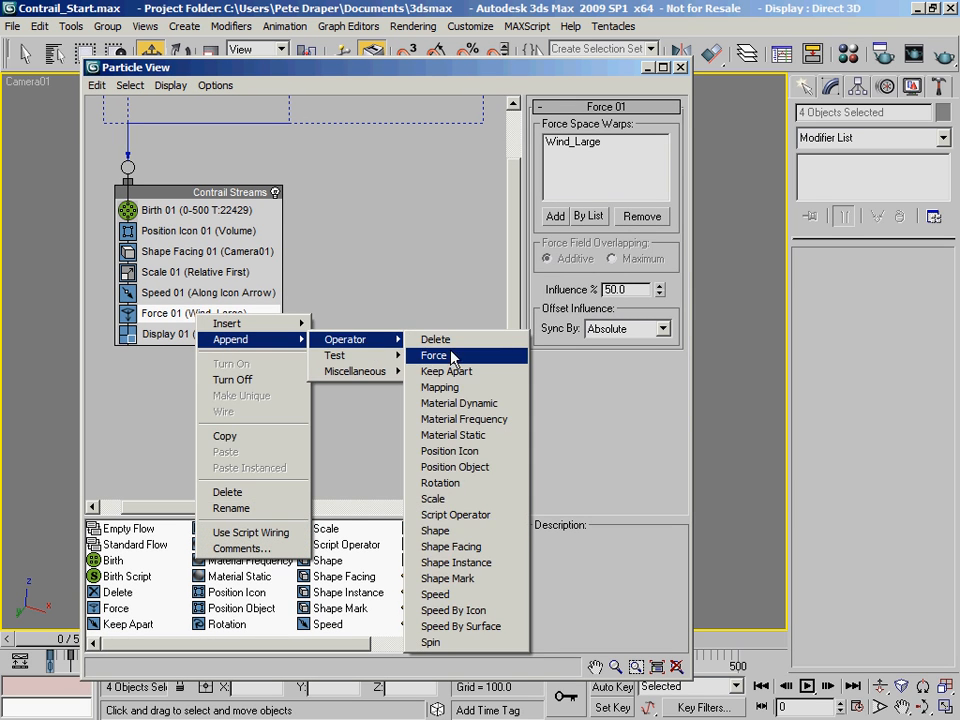
{"action": "left_click", "coordinate": [437, 356]}
{"action": "mouse_move", "coordinate": [196, 357]}
{"action": "left_mouse_down"}
{"action": "mouse_move", "coordinate": [203, 328]}
{"action": "mouse_move", "coordinate": [182, 332]}
{"action": "mouse_move", "coordinate": [192, 304]}
{"action": "mouse_move", "coordinate": [285, 345]}
{"action": "mouse_move", "coordinate": [196, 338]}
{"action": "left_mouse_up"}
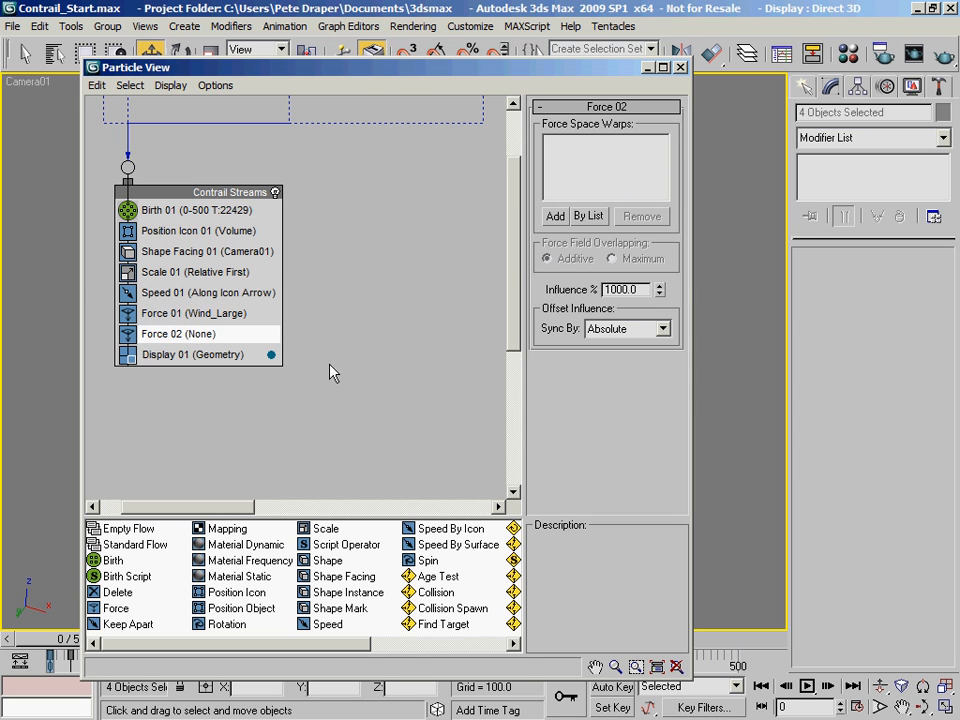
{"action": "left_click", "coordinate": [590, 218]}
{"action": "double_click", "coordinate": [141, 327]}
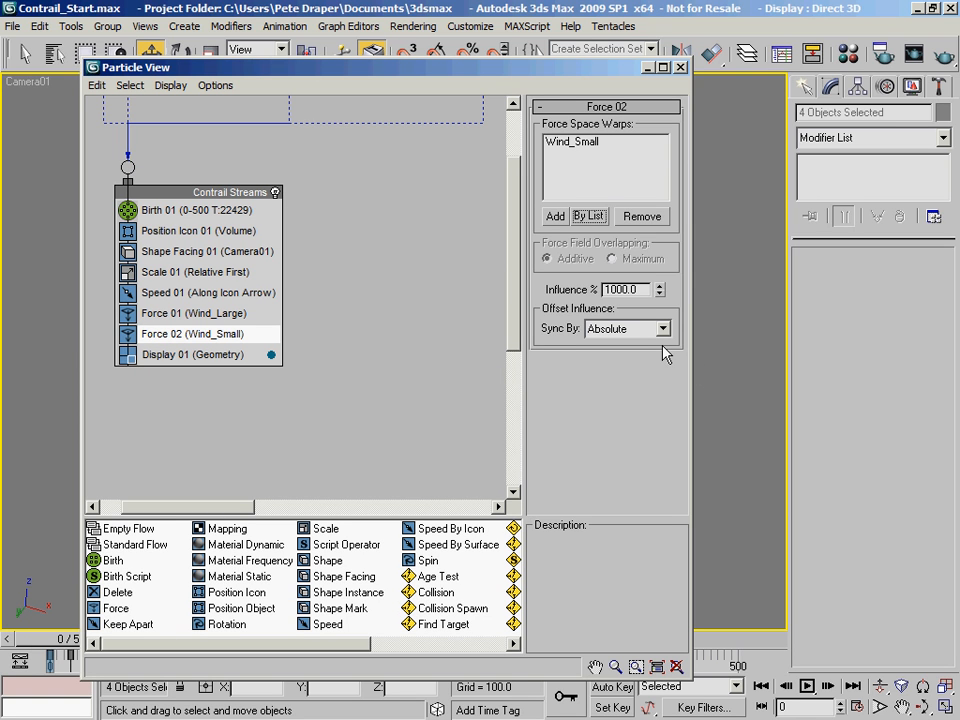
Set Force 02's influence to 75% and compare it with the settings of Force 01
{"action": "double_click", "coordinate": [645, 290]}
{"action": "type", "text": "75"}
{"action": "key", "text": "Return"}
{"action": "left_click_drag", "start_coordinate": [456, 67], "coordinate": [392, 68]}
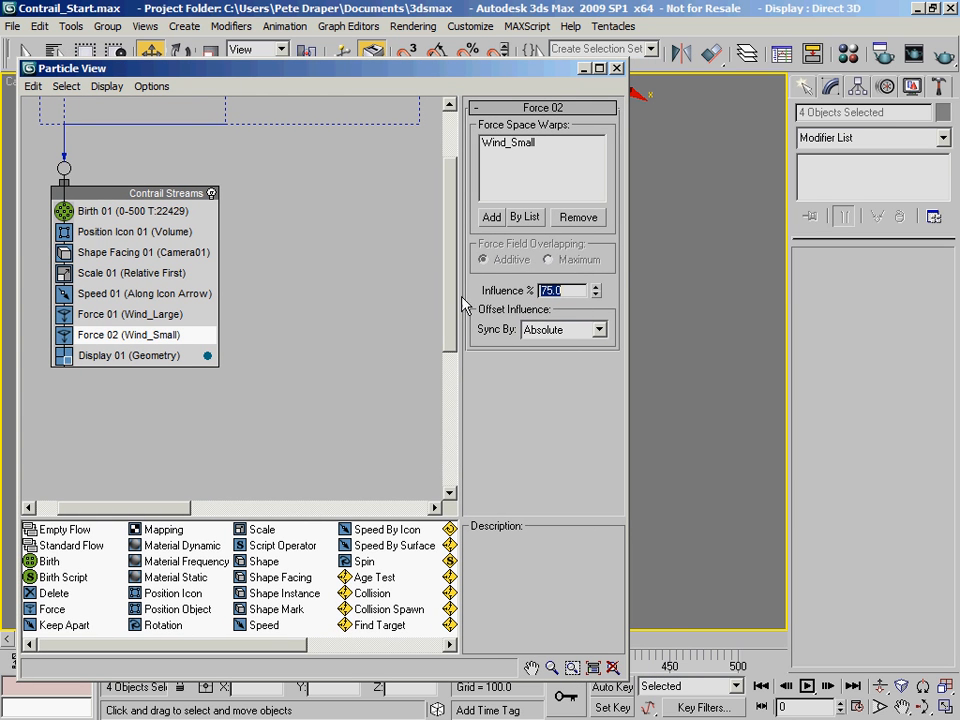
{"action": "left_click", "coordinate": [128, 314]}
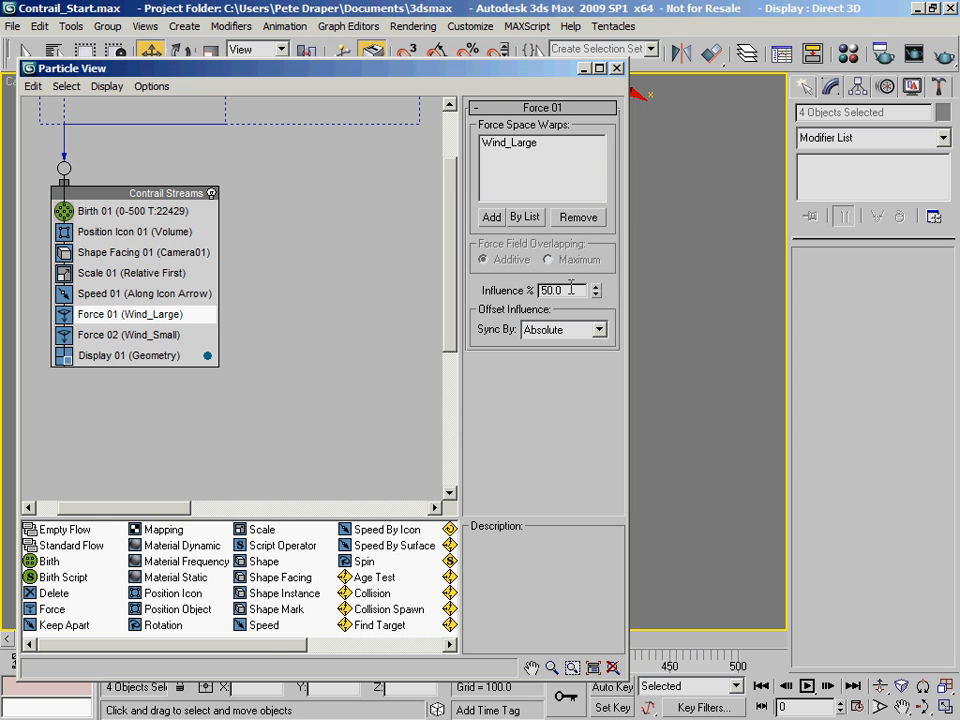
{"action": "left_click", "coordinate": [150, 335]}
Clear Particle View from the viewport and scrub through frames 164, 259 and 318 to examine how both winds disturb the contrail
{"action": "left_click_drag", "start_coordinate": [405, 68], "coordinate": [0, 110]}
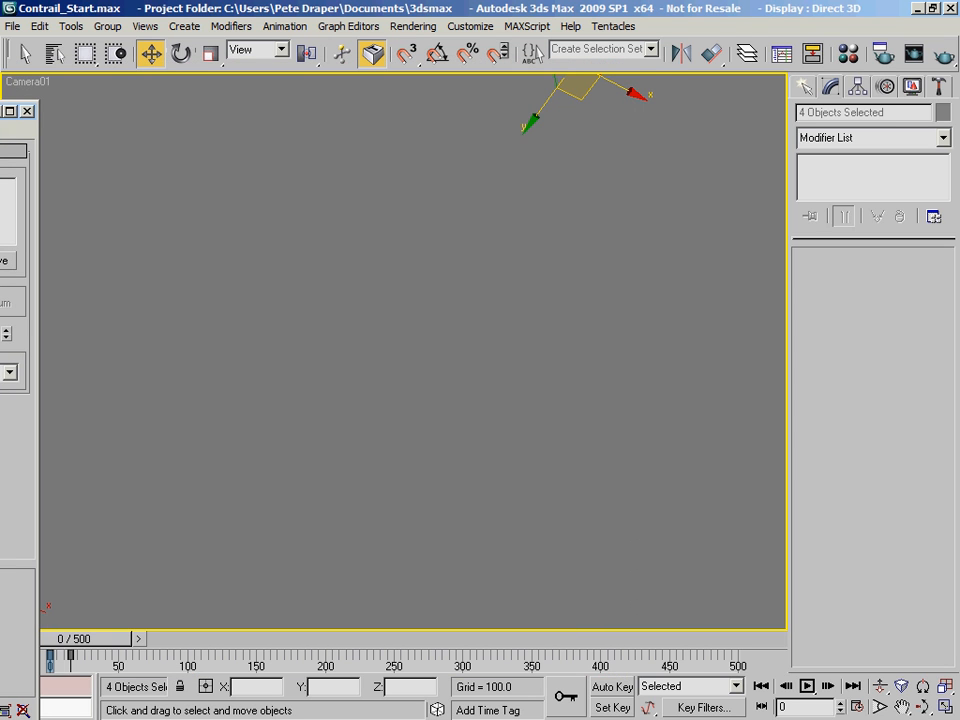
{"action": "left_click_drag", "start_coordinate": [101, 645], "coordinate": [322, 664]}
{"action": "key", "text": "w"}
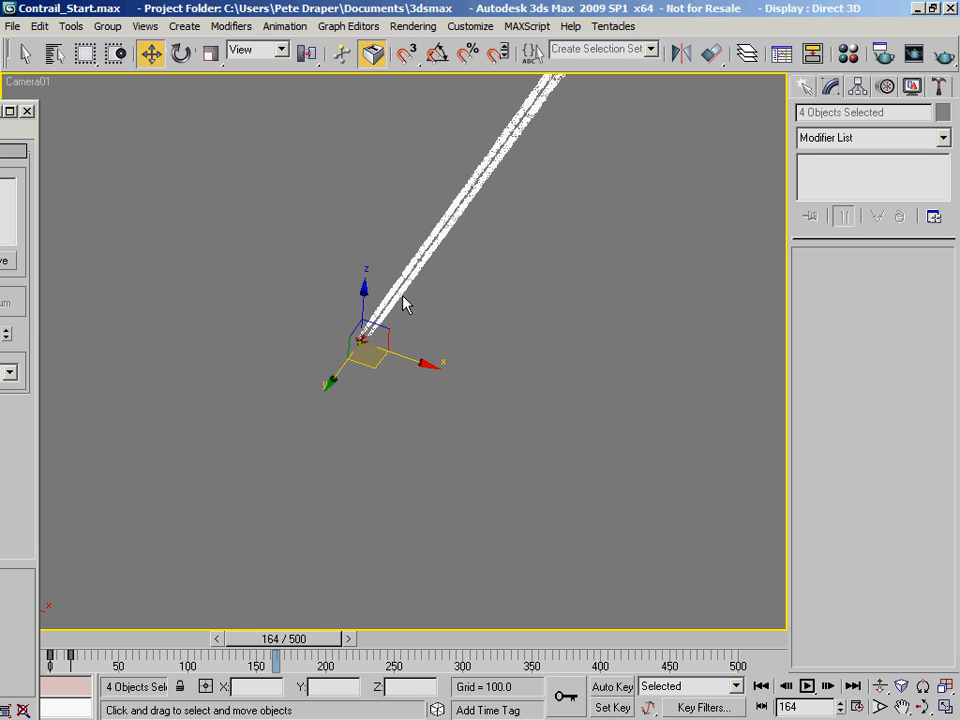
{"action": "left_click_drag", "start_coordinate": [0, 117], "coordinate": [799, 100]}
{"action": "left_click_drag", "start_coordinate": [528, 104], "coordinate": [694, 127]}
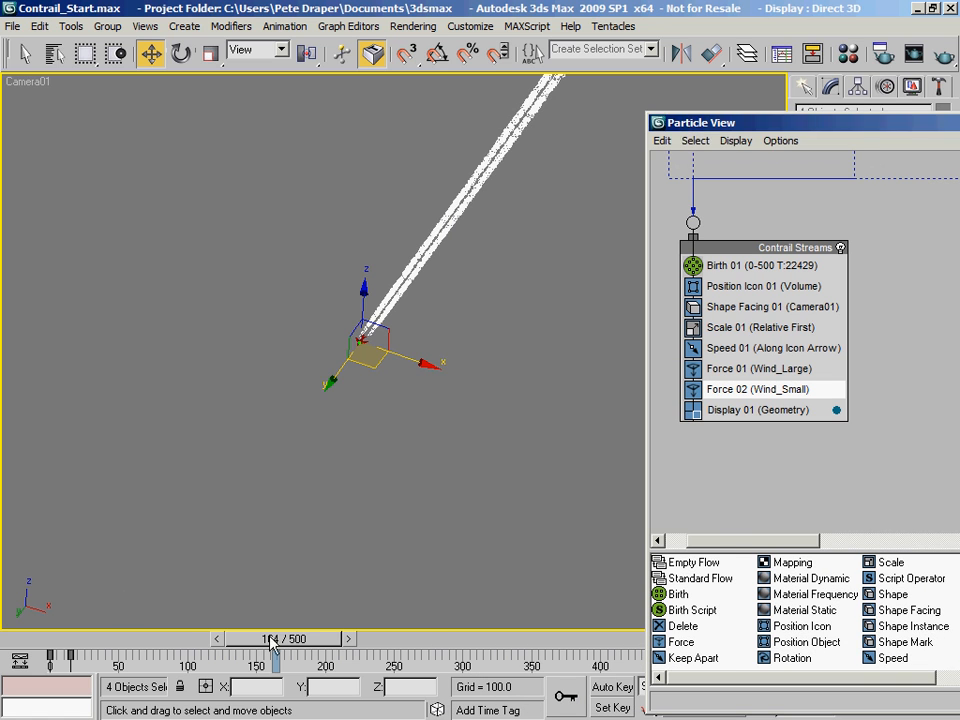
{"action": "left_click_drag", "start_coordinate": [262, 641], "coordinate": [444, 643]}
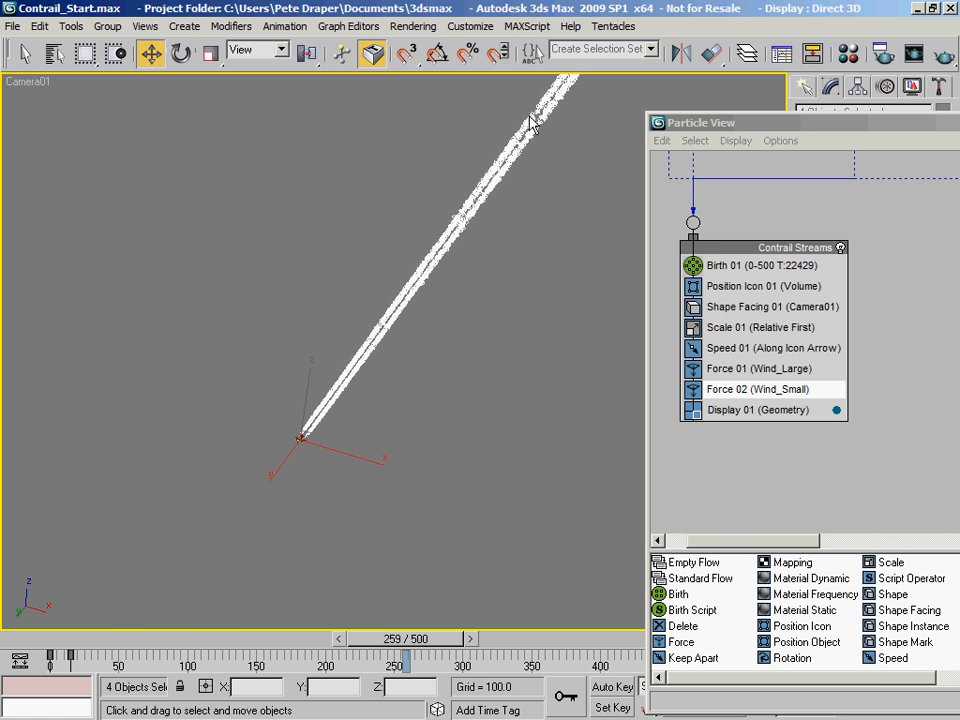
{"action": "left_click_drag", "start_coordinate": [415, 640], "coordinate": [530, 652]}
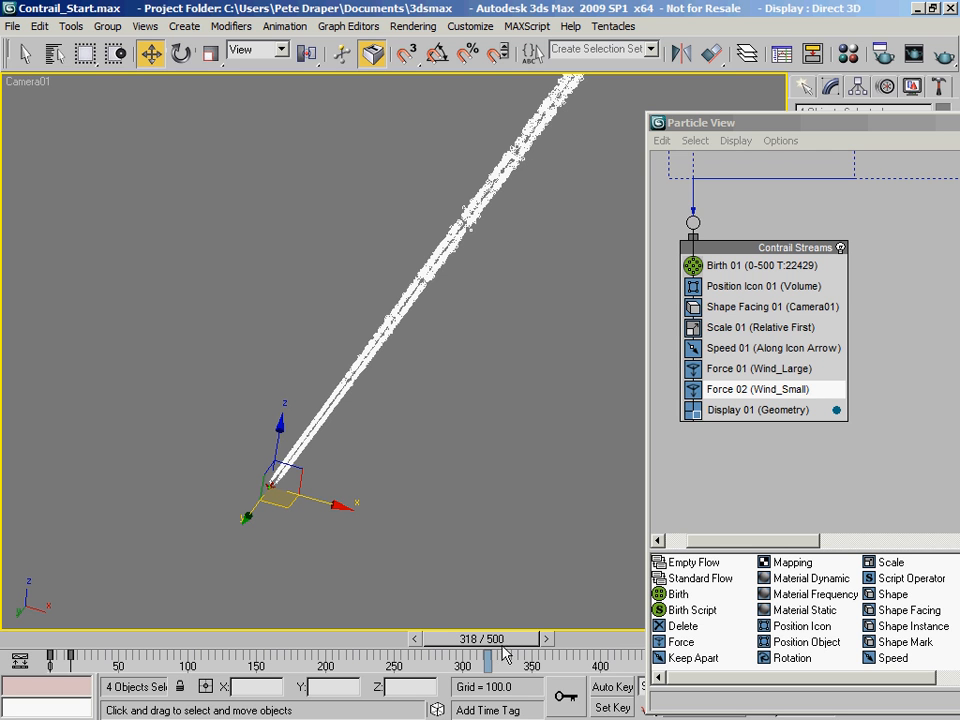
Switch to Windows Explorer, view Contrail22.JPG in the reference Images folder to study how the trails clump, and return to 3ds Max
{"action": "key", "text": "alt+Tab"}
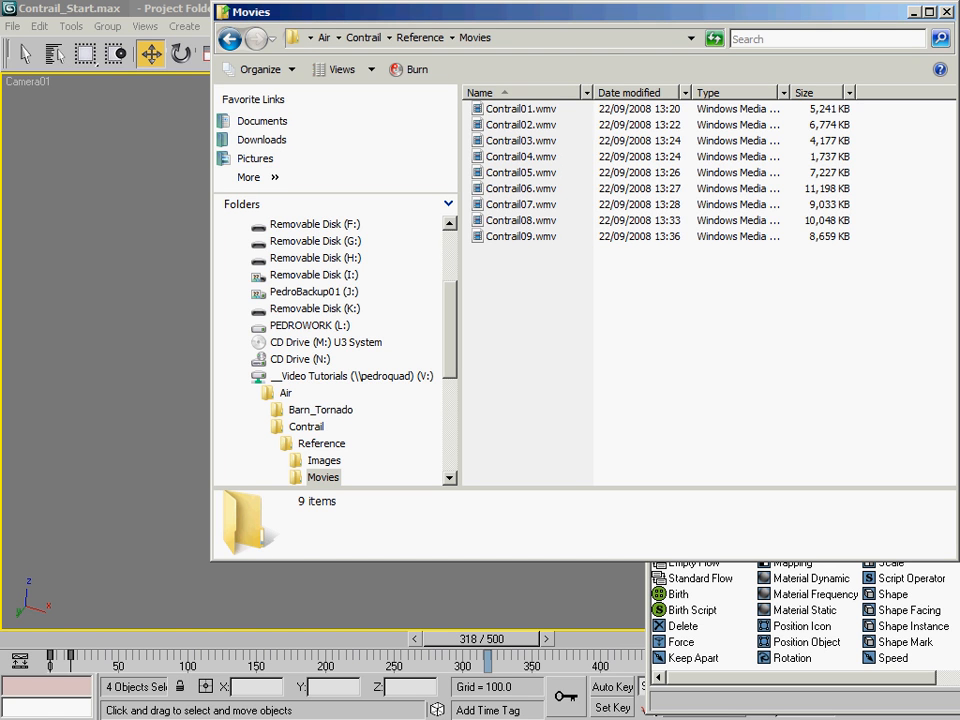
{"action": "left_click", "coordinate": [333, 462]}
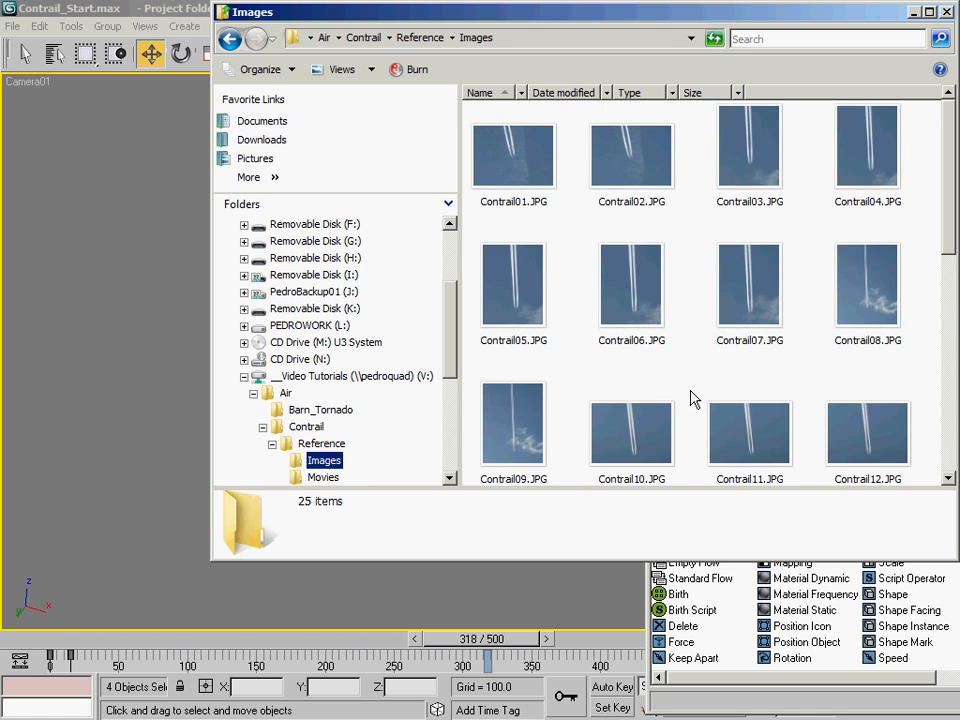
{"action": "scroll", "coordinate": [668, 380], "scroll_direction": "down", "scroll_amount": 3}
{"action": "double_click", "coordinate": [632, 452]}
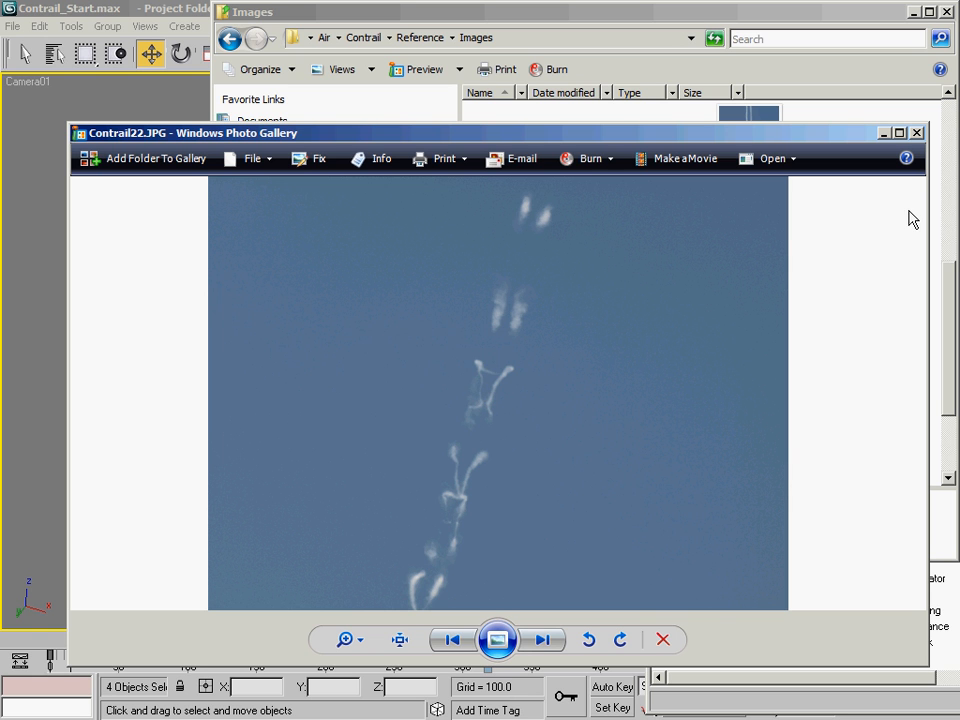
{"action": "left_click", "coordinate": [918, 134]}
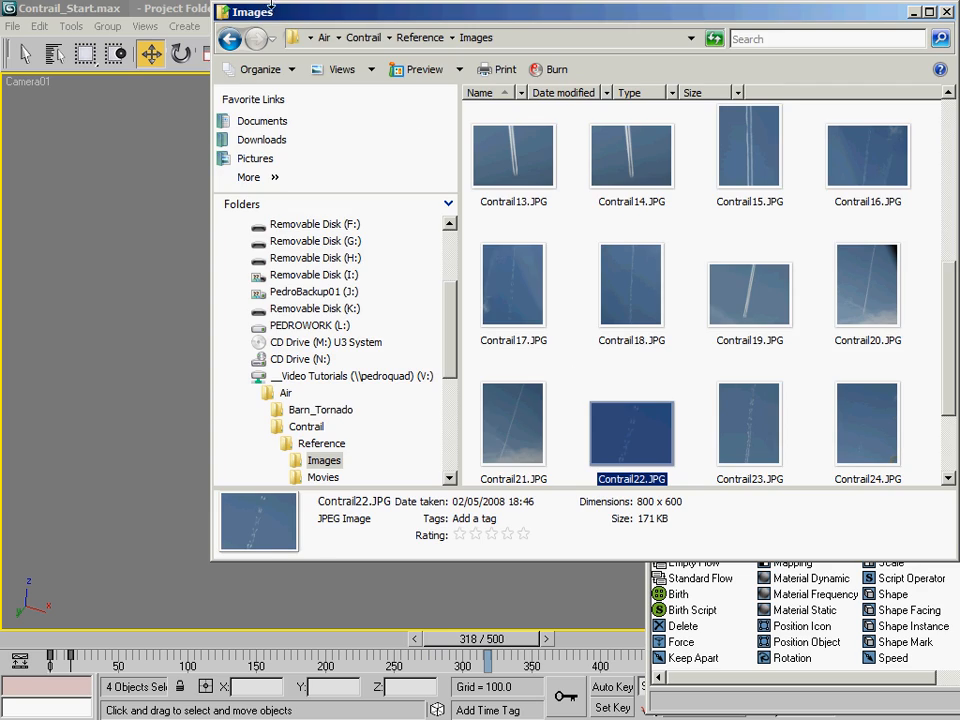
{"action": "left_click", "coordinate": [175, 8]}
Return to frame 0, reopen Particle View and add a Keep Apart operator between Force 02 and Display 01
{"action": "left_click_drag", "start_coordinate": [730, 131], "coordinate": [247, 61]}
{"action": "left_click", "coordinate": [762, 52]}
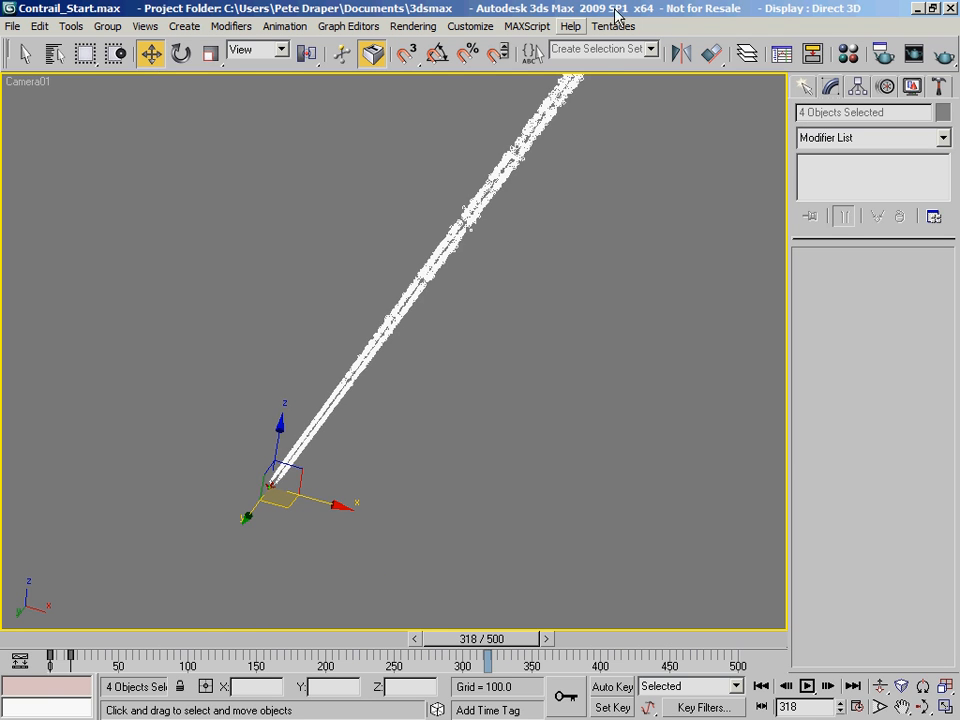
{"action": "left_click", "coordinate": [45, 648]}
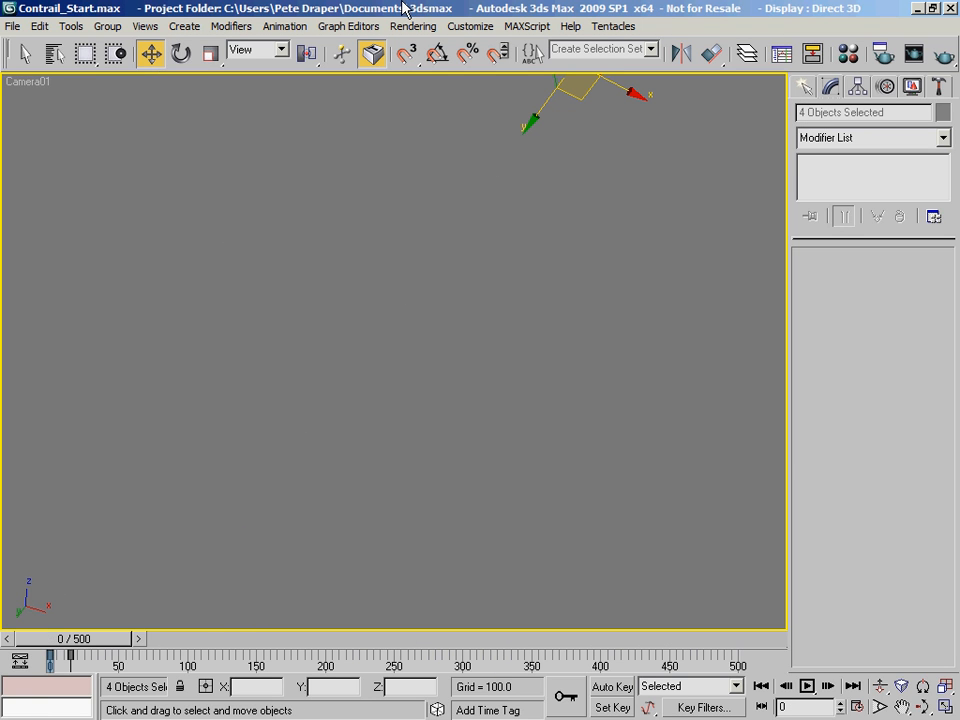
{"action": "key", "text": "6"}
{"action": "left_click_drag", "start_coordinate": [155, 52], "coordinate": [370, 27]}
{"action": "middle_click_drag", "start_coordinate": [501, 354], "coordinate": [492, 214]}
{"action": "left_click", "coordinate": [338, 262]}
{"action": "left_click_drag", "start_coordinate": [229, 565], "coordinate": [307, 258]}
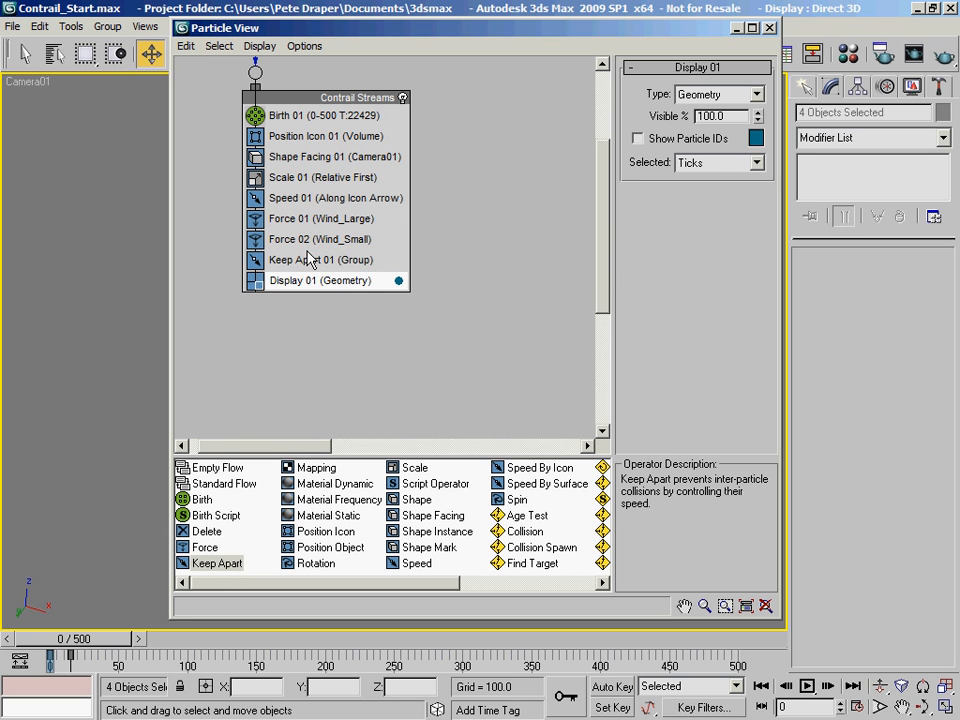
Set Keep Apart 01's force to -100 and its acceleration limit to 20
{"action": "left_click", "coordinate": [306, 259]}
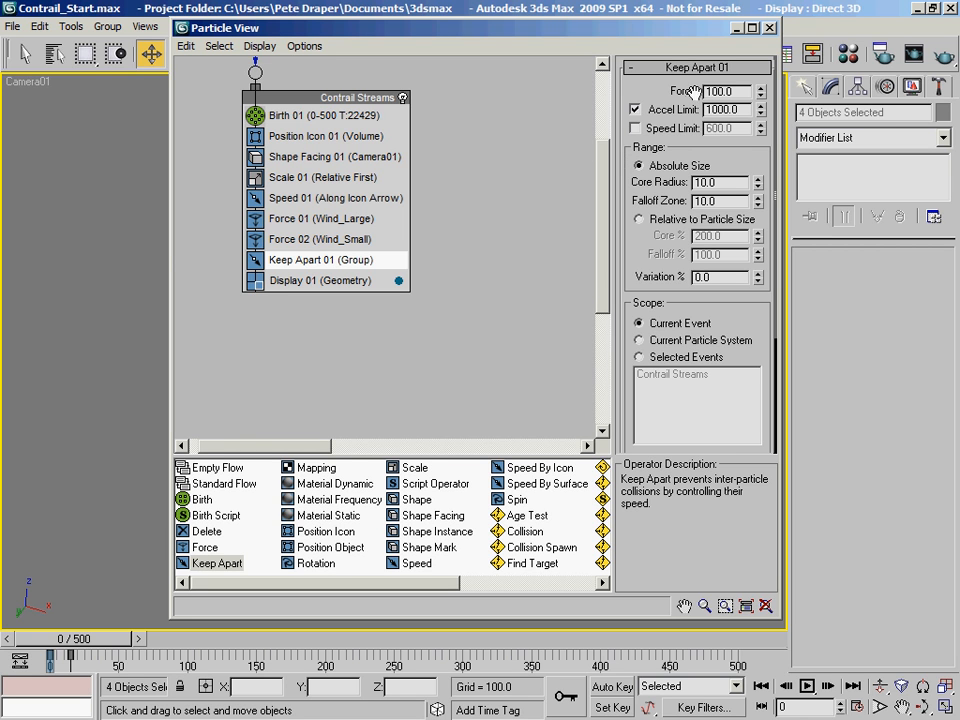
{"action": "left_click_drag", "start_coordinate": [604, 34], "coordinate": [528, 104]}
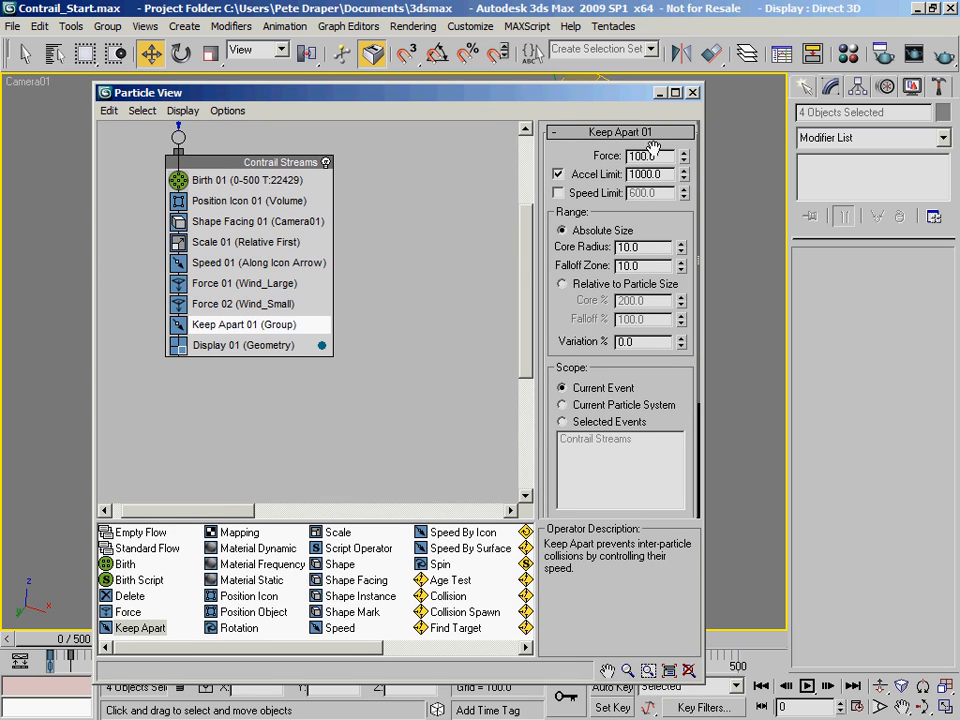
{"action": "double_click", "coordinate": [660, 155]}
{"action": "key", "text": "Home"}
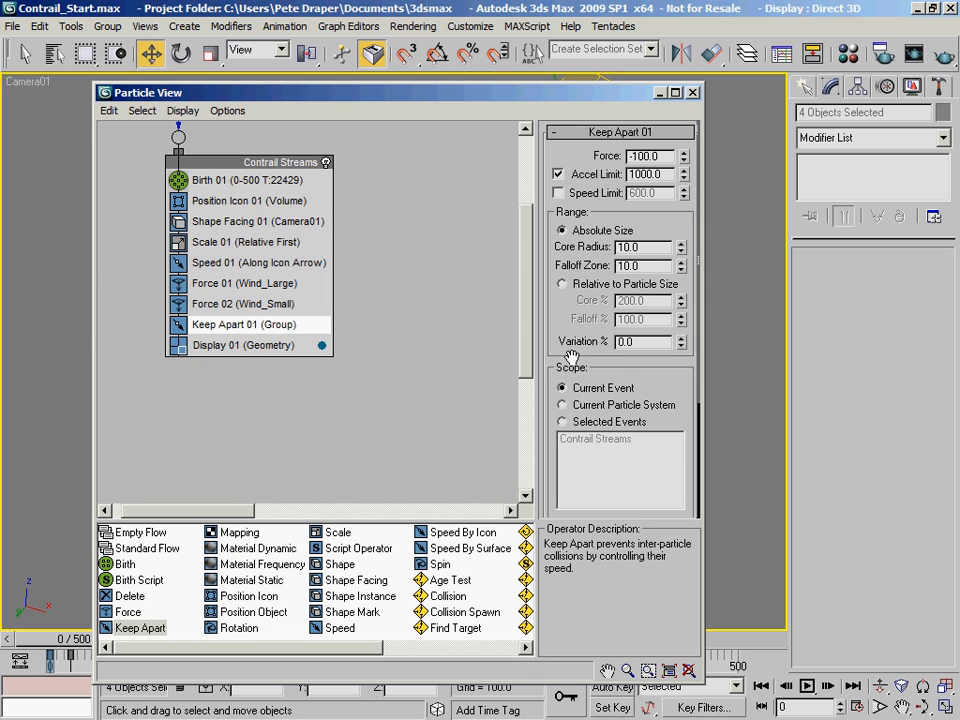
{"action": "double_click", "coordinate": [634, 175]}
{"action": "type", "text": "20"}
{"action": "key", "text": "Return"}
Set Keep Apart 01's core radius to 0 and its falloff zone to 100
{"action": "right_click", "coordinate": [680, 250]}
{"action": "double_click", "coordinate": [648, 266]}
{"action": "type", "text": "100"}
{"action": "key", "text": "Return"}
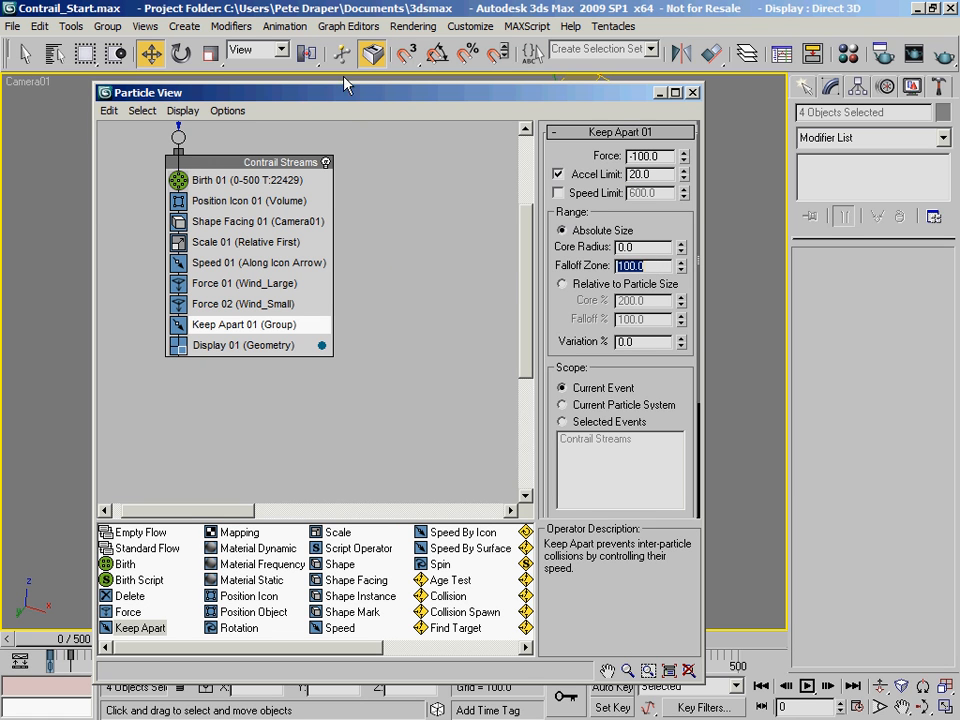
Compare Shape Facing 01's particle size with Keep Apart 01's core radius and falloff zone
{"action": "left_click_drag", "start_coordinate": [383, 96], "coordinate": [399, 259]}
{"action": "left_click", "coordinate": [258, 384]}
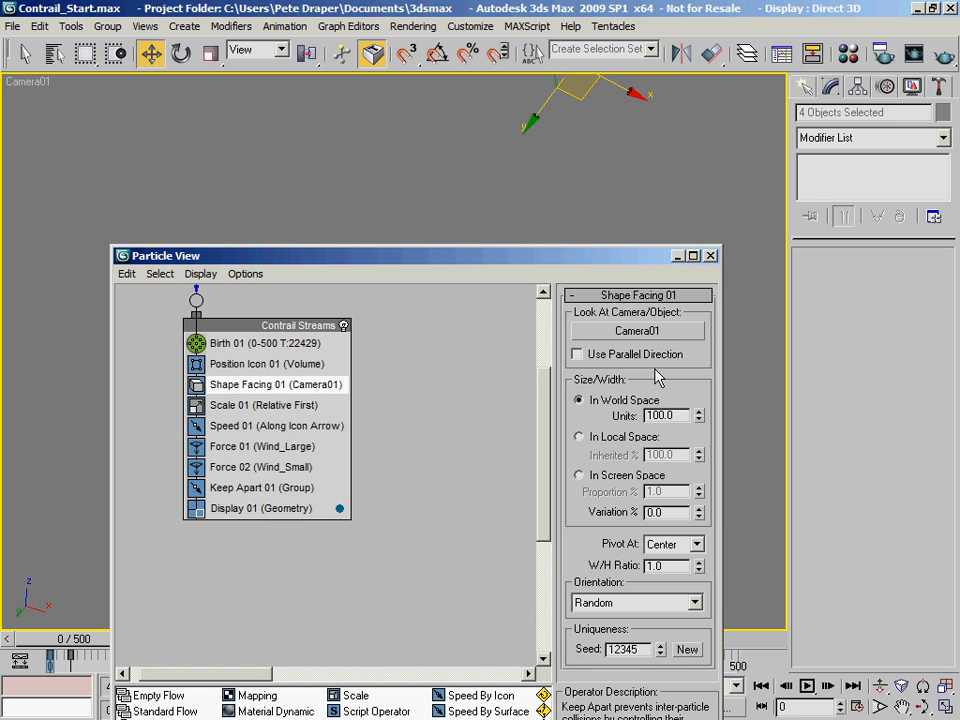
{"action": "left_click_drag", "start_coordinate": [683, 415], "coordinate": [605, 416]}
{"action": "left_click", "coordinate": [280, 482]}
{"action": "left_click", "coordinate": [280, 482]}
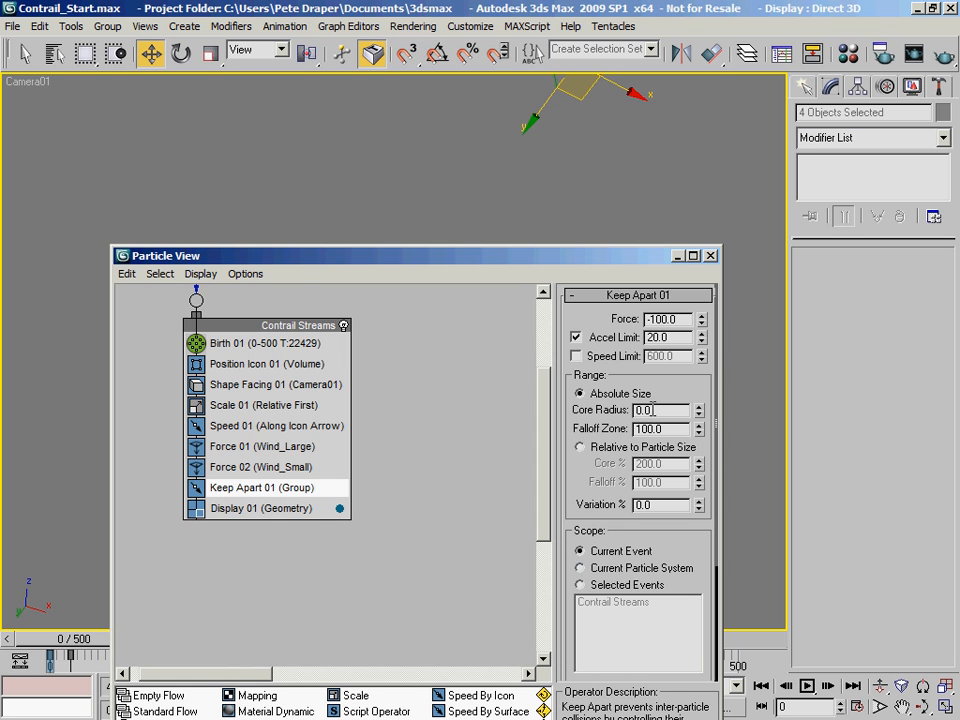
{"action": "left_click_drag", "start_coordinate": [664, 428], "coordinate": [590, 427]}
{"action": "left_click_drag", "start_coordinate": [662, 411], "coordinate": [601, 437]}
{"action": "left_click_drag", "start_coordinate": [475, 262], "coordinate": [434, 191]}
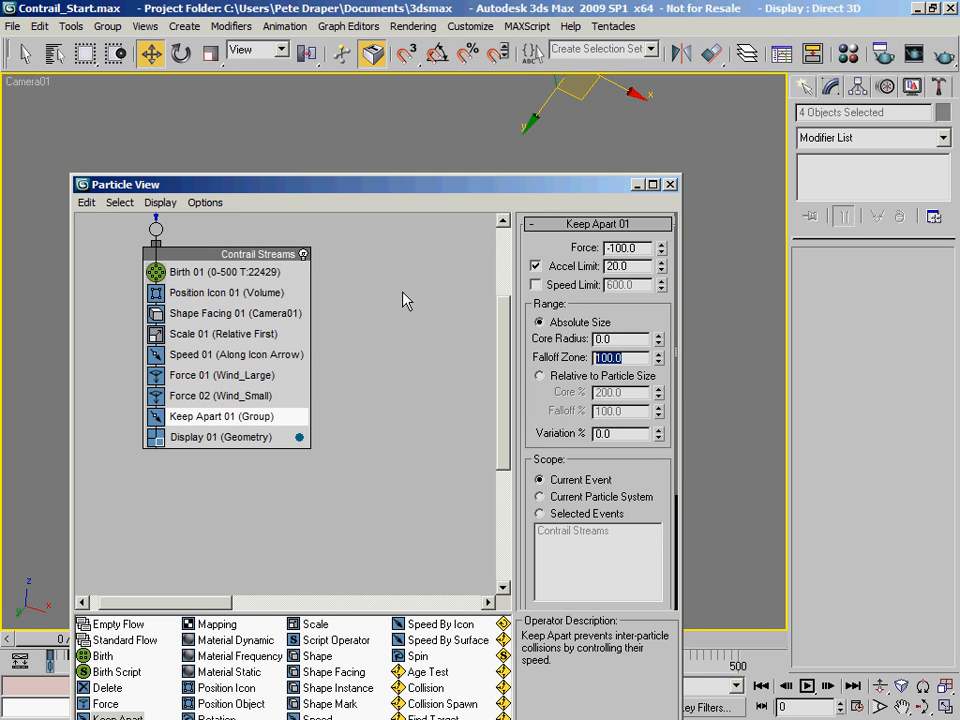
Add a second Keep Apart operator between Keep Apart 01 and Display 01 in the Contrail Streams event
{"action": "middle_click_drag", "start_coordinate": [388, 285], "coordinate": [365, 408]}
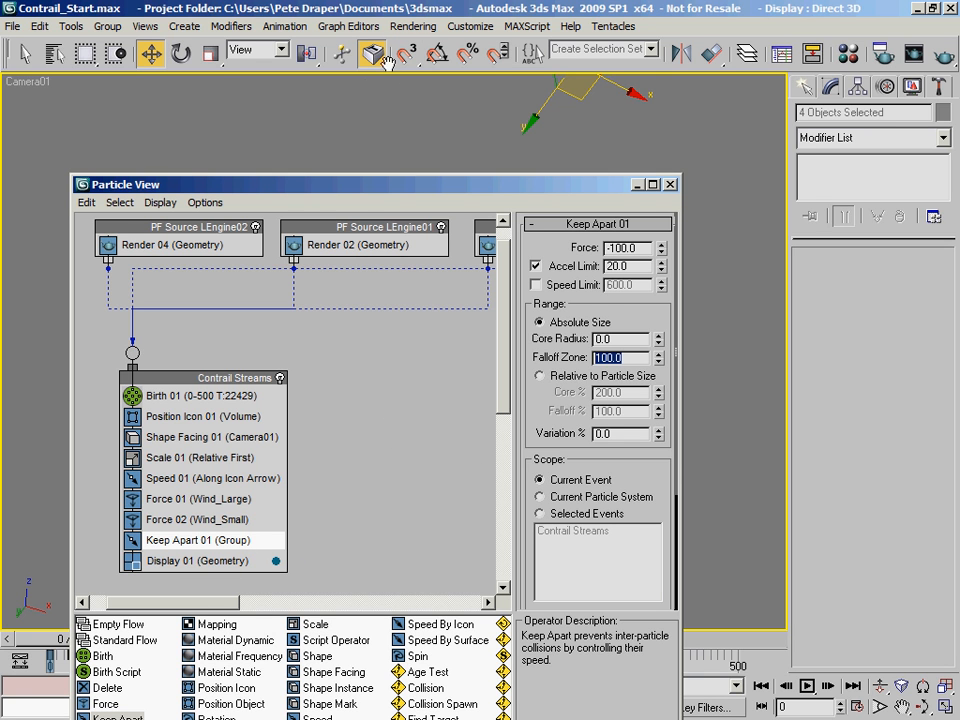
{"action": "left_click_drag", "start_coordinate": [336, 199], "coordinate": [276, 58]}
{"action": "left_click_drag", "start_coordinate": [50, 580], "coordinate": [141, 424]}
{"action": "left_click", "coordinate": [141, 420]}
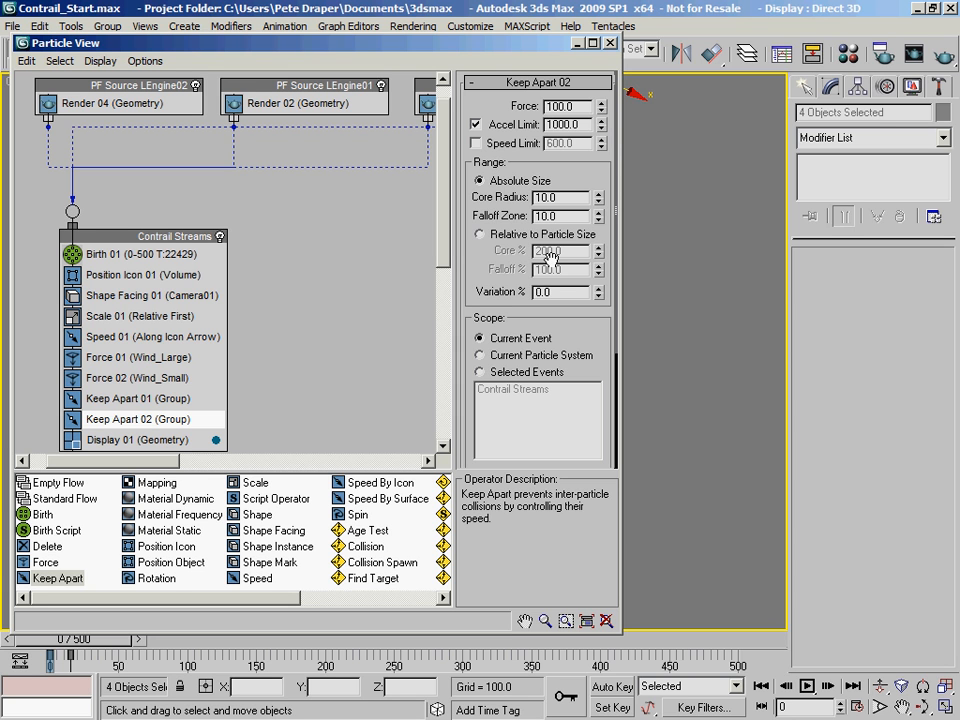
Disable the Keep Apart 01 and Keep Apart 02 operators in the Contrail Streams event
{"action": "left_click_drag", "start_coordinate": [473, 48], "coordinate": [20, 380]}
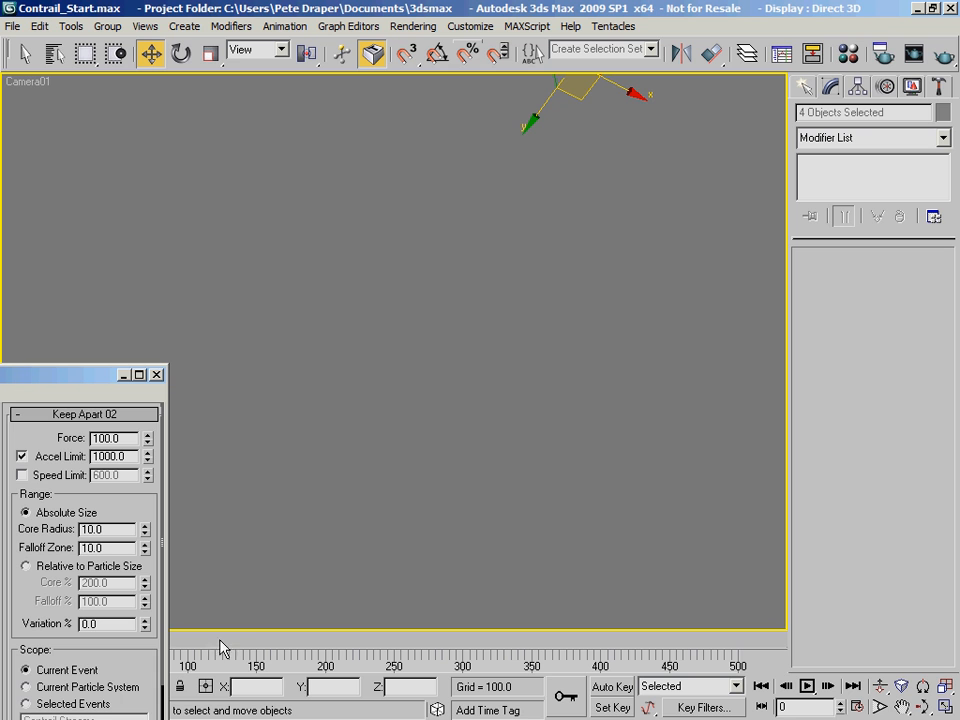
{"action": "left_click_drag", "start_coordinate": [99, 377], "coordinate": [658, 90]}
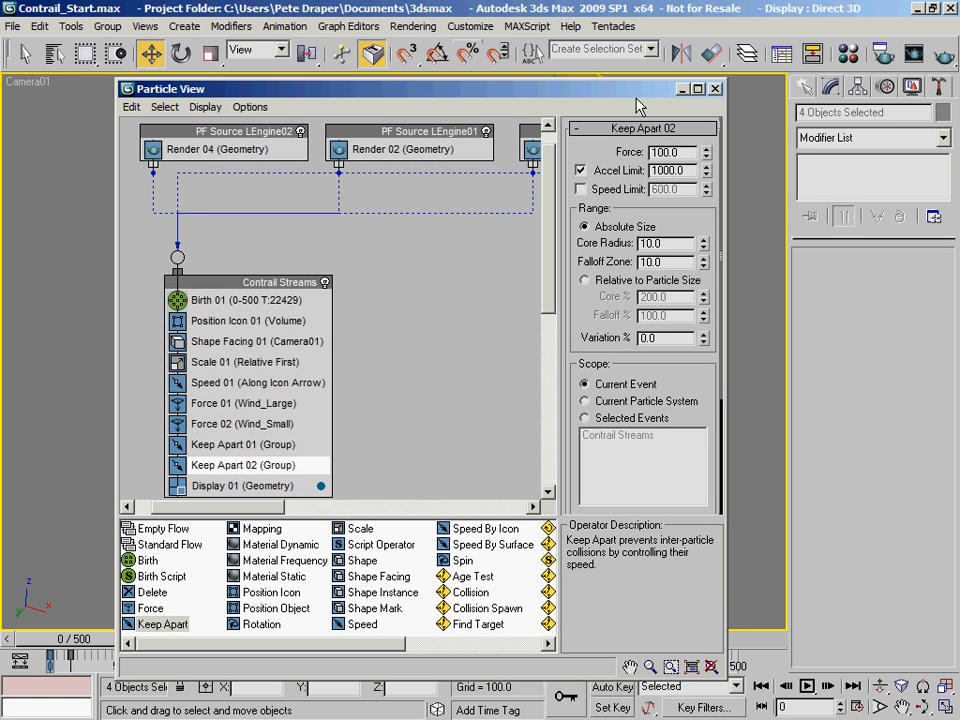
{"action": "left_click", "coordinate": [177, 465]}
{"action": "left_click", "coordinate": [177, 444]}
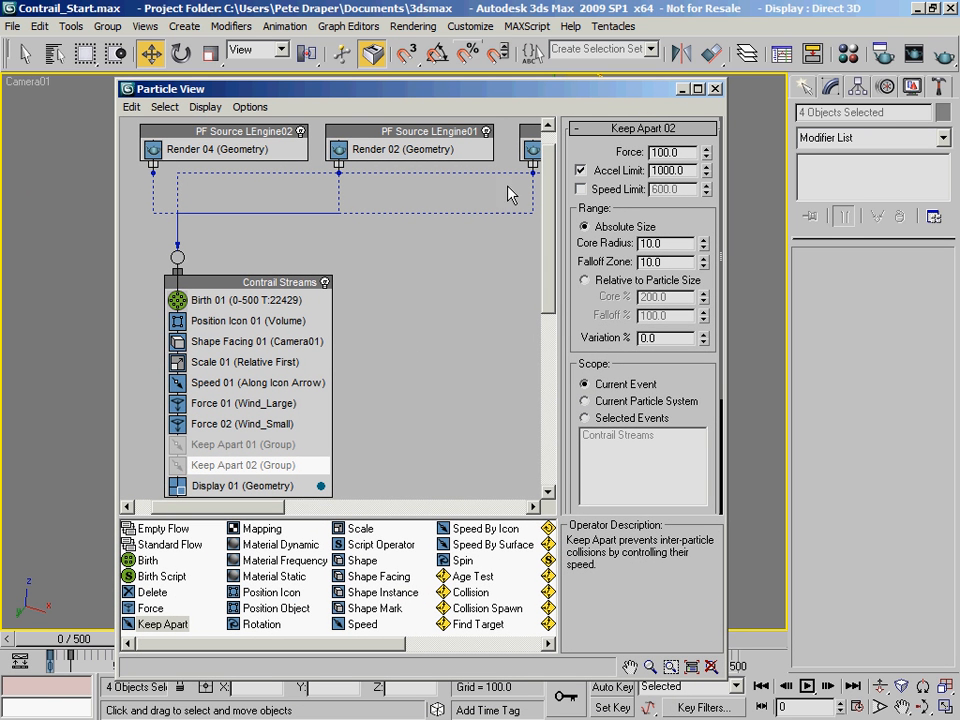
Advance the animation to frame 78 and examine the particle streams behind the aircraft in the camera view
{"action": "left_click_drag", "start_coordinate": [514, 92], "coordinate": [0, 20]}
{"action": "left_click_drag", "start_coordinate": [122, 640], "coordinate": [220, 646]}
{"action": "key", "text": "w"}
{"action": "left_click_drag", "start_coordinate": [0, 290], "coordinate": [814, 66]}
{"action": "left_click_drag", "start_coordinate": [597, 73], "coordinate": [801, 86]}
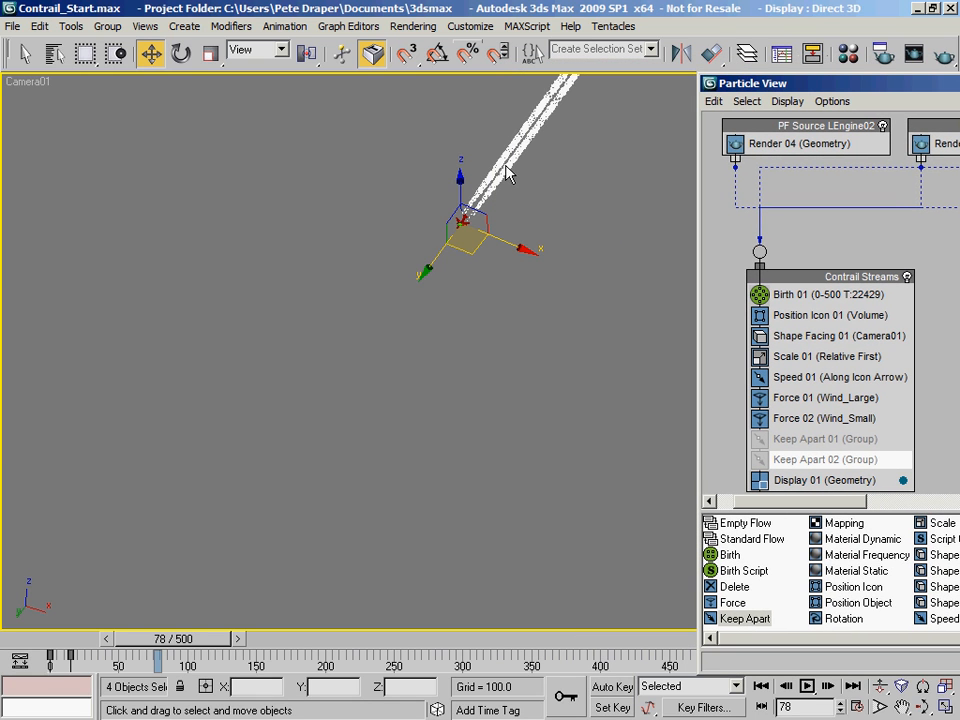
{"action": "key", "text": "ctrl+s"}
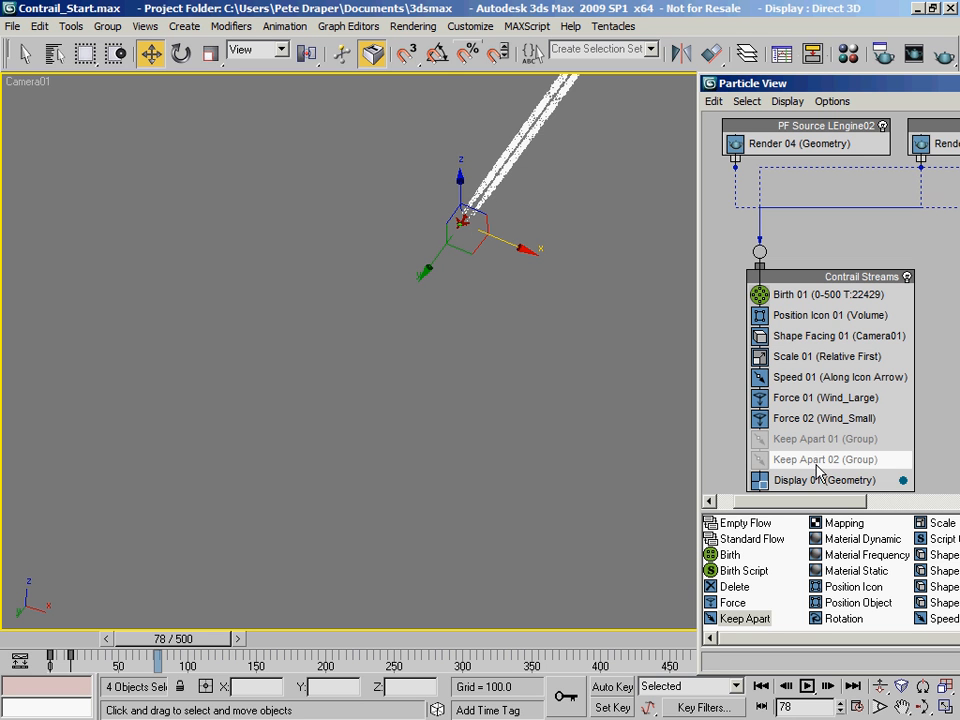
Review the PF Source Central Turb event in the flow layout alongside the particle streams in the camera view
{"action": "left_click_drag", "start_coordinate": [823, 88], "coordinate": [191, 111]}
{"action": "middle_click_drag", "start_coordinate": [398, 320], "coordinate": [152, 292]}
{"action": "middle_click_drag", "start_coordinate": [404, 405], "coordinate": [206, 318]}
{"action": "mouse_move", "coordinate": [318, 197]}
{"action": "left_mouse_down"}
{"action": "mouse_move", "coordinate": [321, 180]}
{"action": "mouse_move", "coordinate": [318, 193]}
{"action": "left_mouse_up"}
{"action": "left_click_drag", "start_coordinate": [354, 105], "coordinate": [164, 380]}
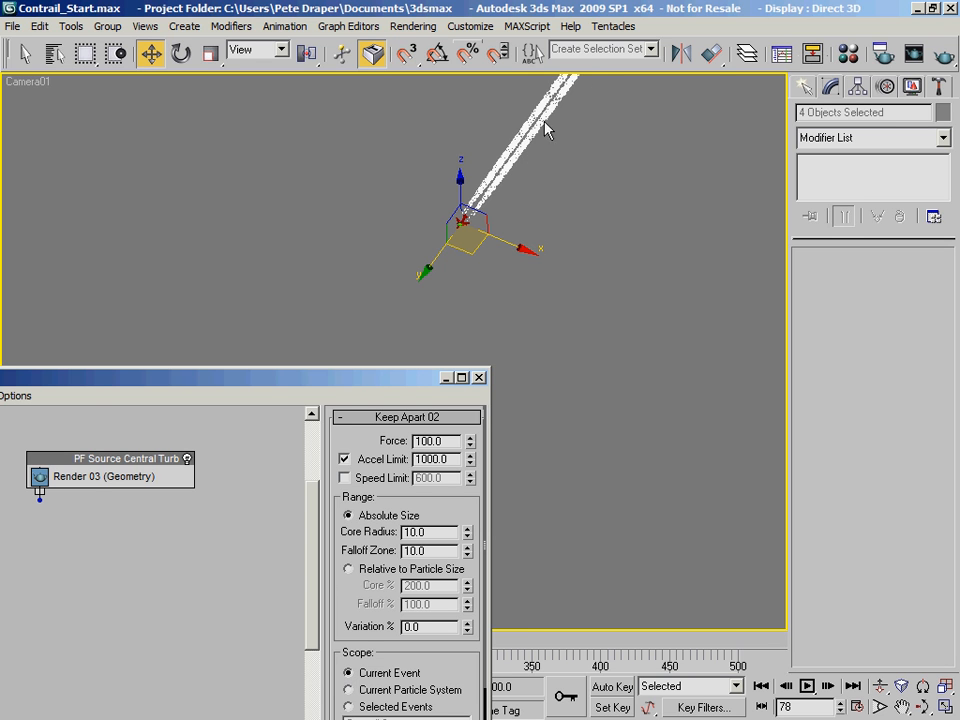
{"action": "left_click_drag", "start_coordinate": [370, 372], "coordinate": [676, 152]}
{"action": "left_click_drag", "start_coordinate": [440, 148], "coordinate": [634, 145]}
{"action": "middle_click_drag", "start_coordinate": [513, 361], "coordinate": [606, 354]}
{"action": "left_click_drag", "start_coordinate": [528, 150], "coordinate": [149, 65]}
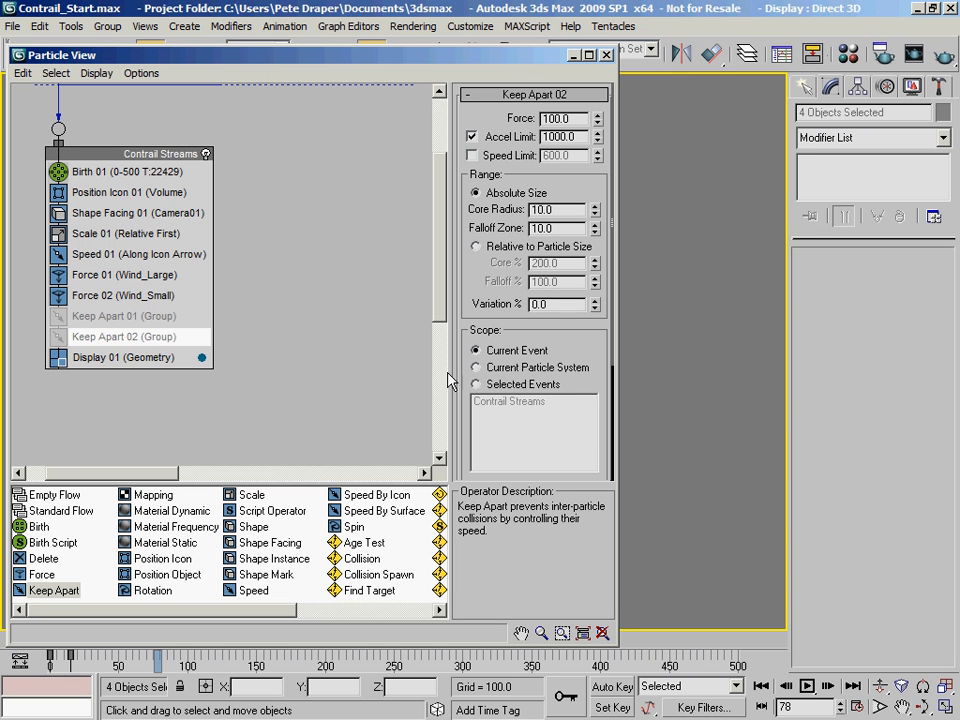
Narrow Particle View to uncover the trails, and set Keep Apart 02's core radius to 0 and falloff zone to 400
{"action": "middle_click_drag", "start_coordinate": [320, 263], "coordinate": [287, 267]}
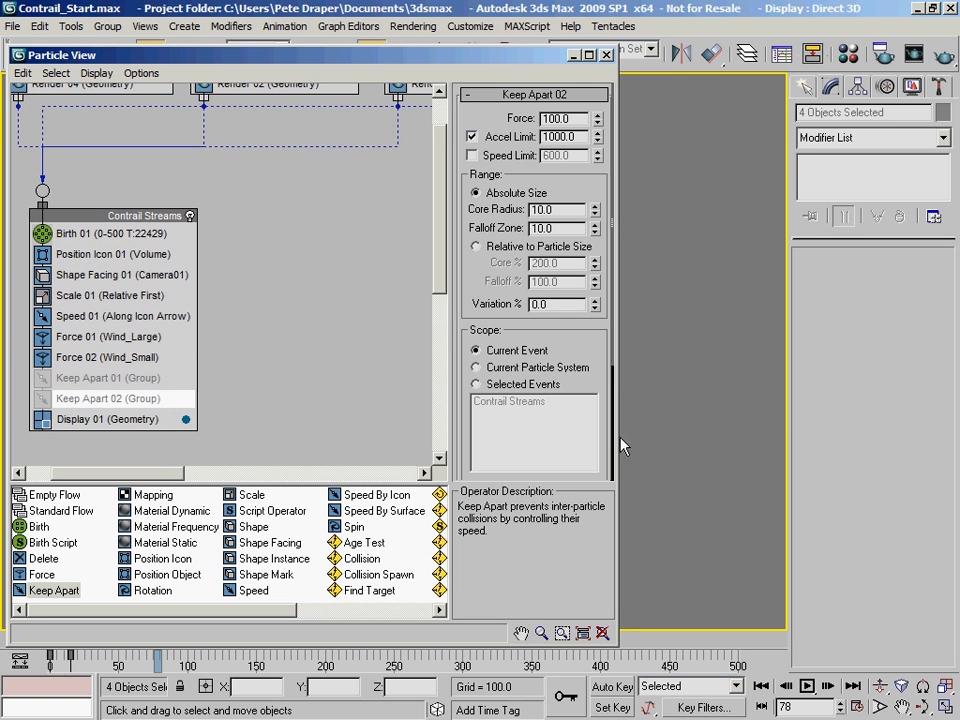
{"action": "left_click_drag", "start_coordinate": [618, 438], "coordinate": [520, 438]}
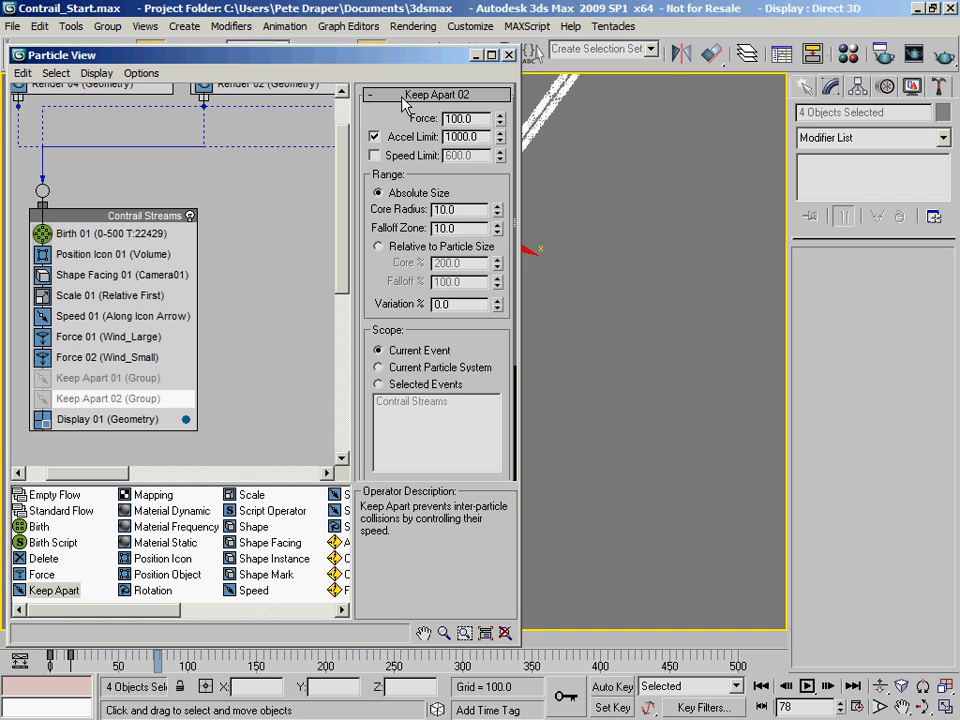
{"action": "left_click_drag", "start_coordinate": [394, 61], "coordinate": [262, 69]}
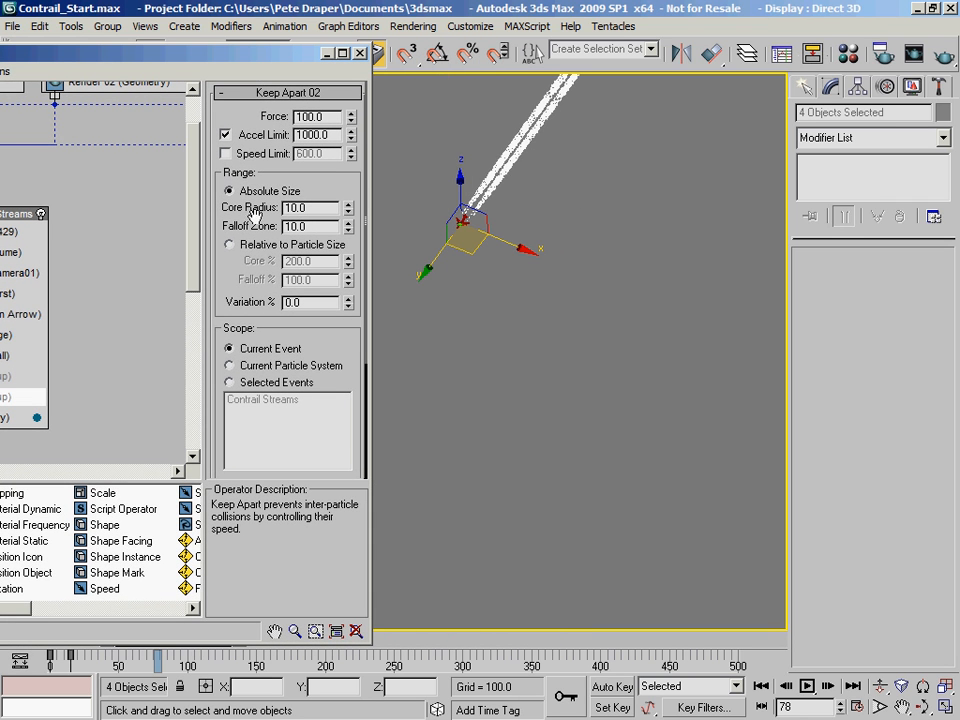
{"action": "right_click", "coordinate": [349, 208]}
{"action": "left_click_drag", "start_coordinate": [314, 227], "coordinate": [251, 224]}
{"action": "type", "text": "400"}
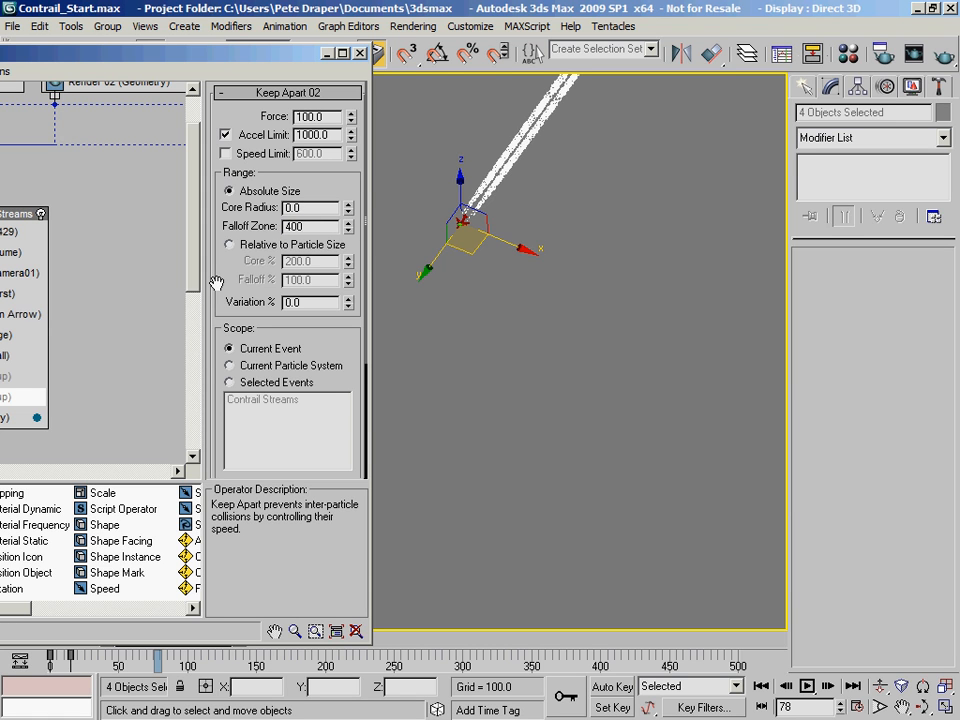
{"action": "key", "text": "Return"}
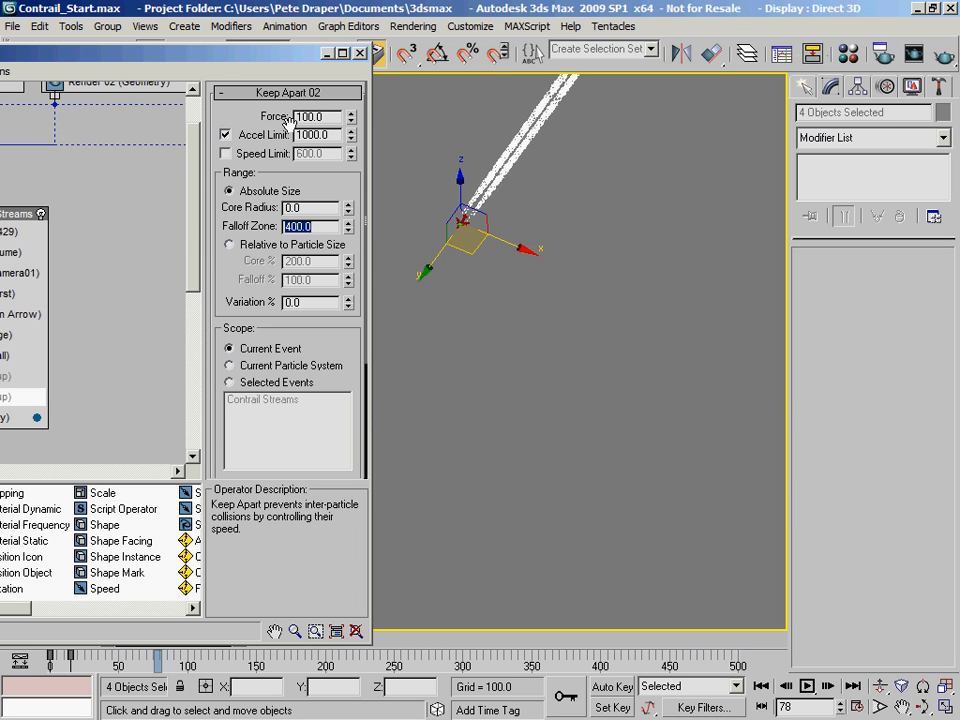
Set Keep Apart 02's acceleration limit to 500
{"action": "key", "text": "shift+Tab"}
{"action": "key", "text": "shift+Tab"}
{"action": "type", "text": "500"}
{"action": "key", "text": "Return"}
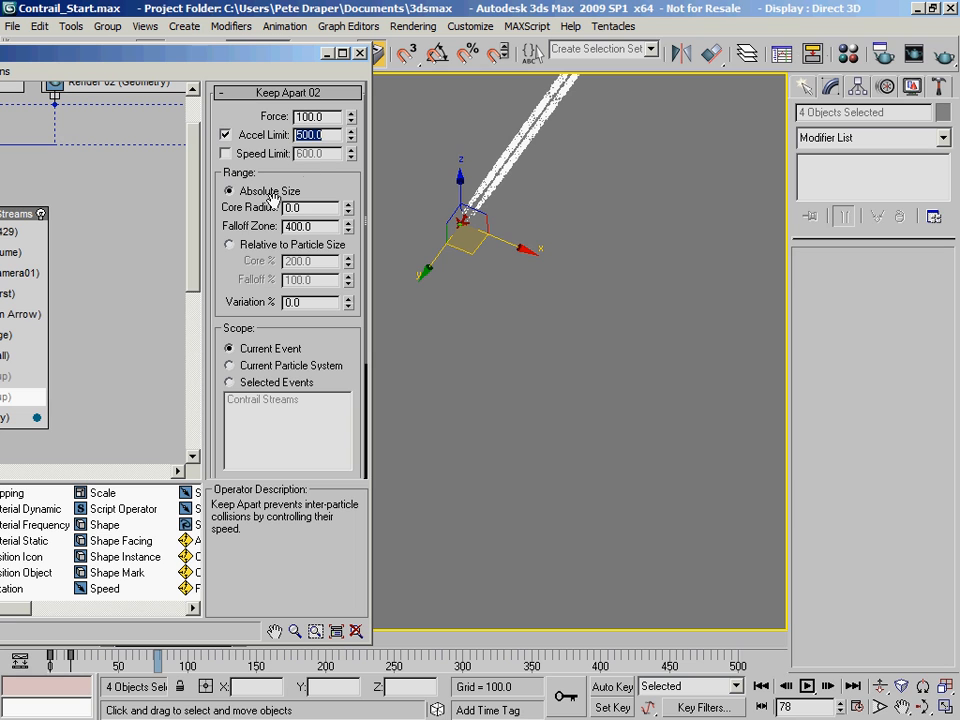
{"action": "left_click", "coordinate": [332, 180]}
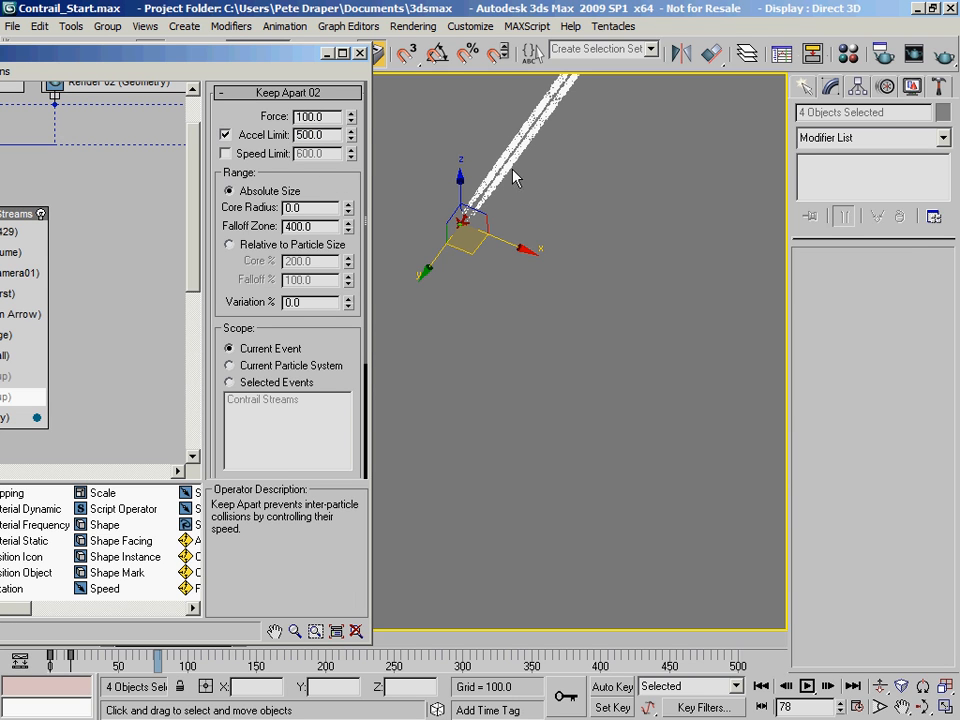
{"action": "left_click_drag", "start_coordinate": [268, 68], "coordinate": [317, 58]}
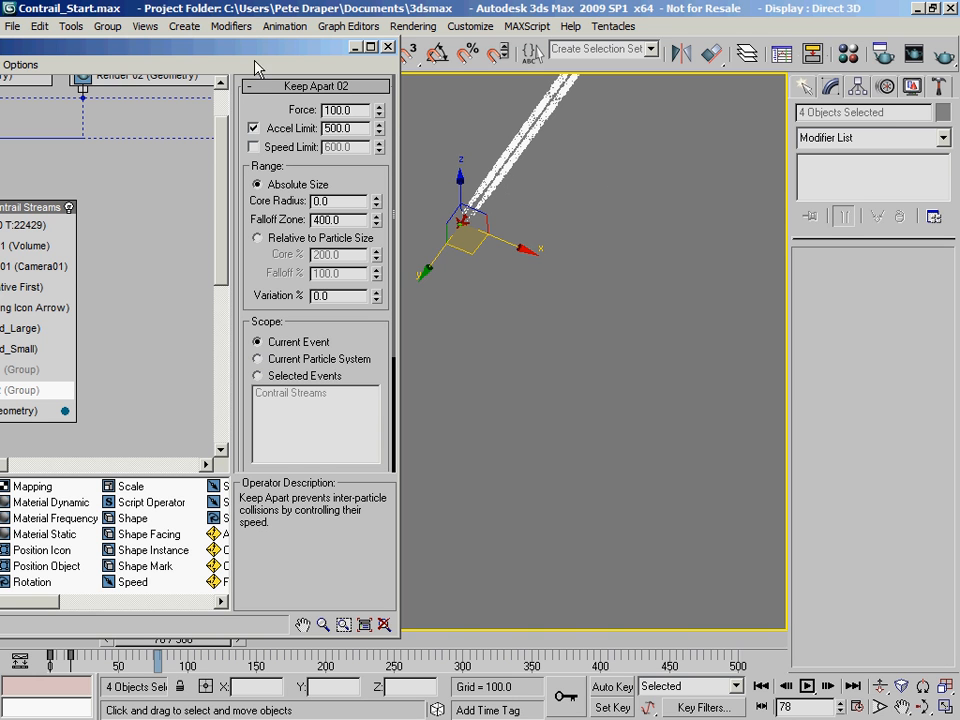
{"action": "left_click_drag", "start_coordinate": [258, 58], "coordinate": [415, 70]}
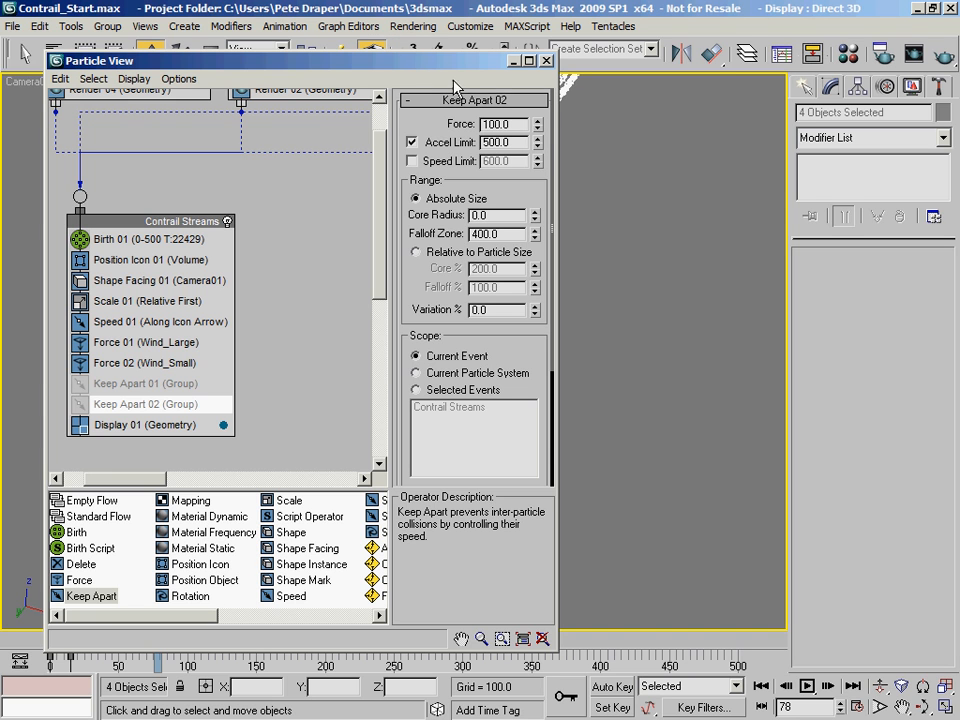
{"action": "left_click_drag", "start_coordinate": [346, 58], "coordinate": [127, 56]}
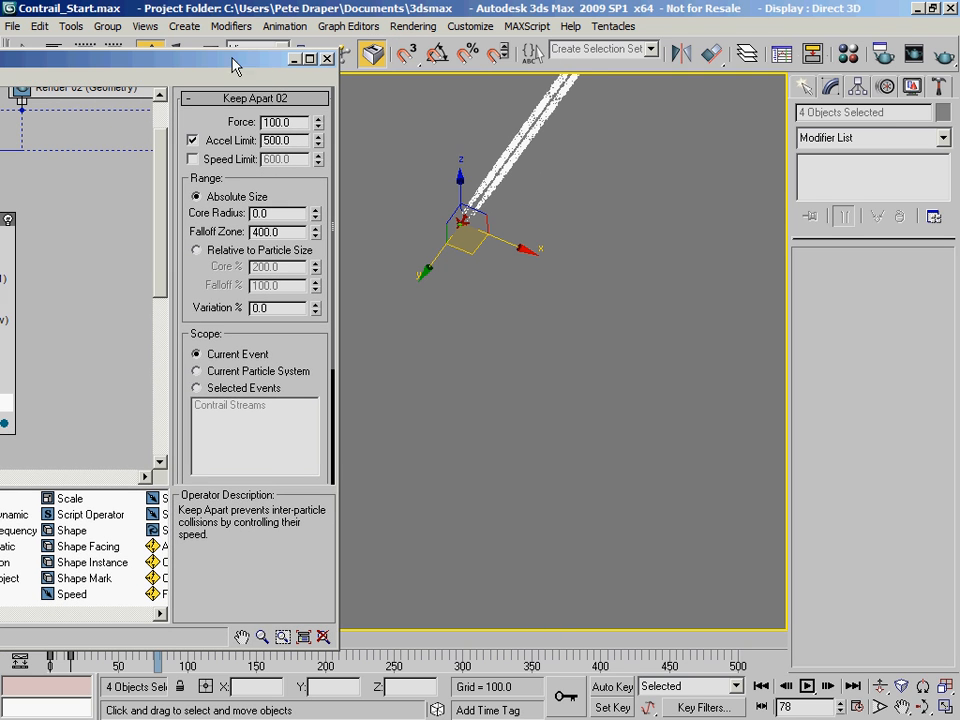
{"action": "left_click_drag", "start_coordinate": [205, 58], "coordinate": [382, 58]}
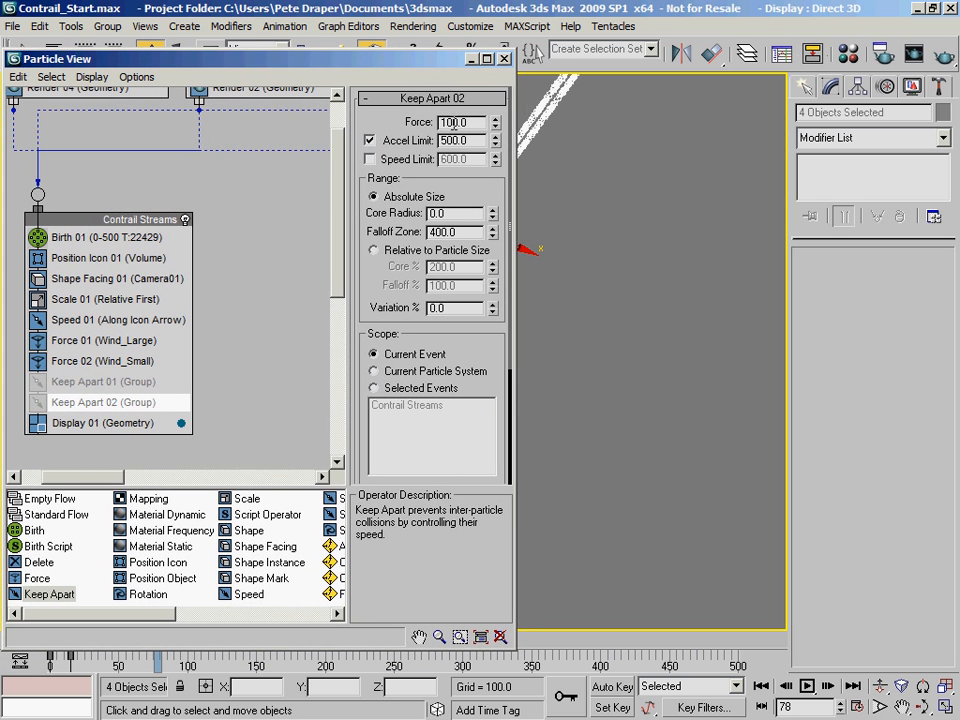
{"action": "left_click_drag", "start_coordinate": [449, 140], "coordinate": [392, 147]}
Add a third Keep Apart operator between Keep Apart 02 and Display 01, and disable it
{"action": "left_click", "coordinate": [86, 423]}
{"action": "left_click_drag", "start_coordinate": [17, 600], "coordinate": [92, 430]}
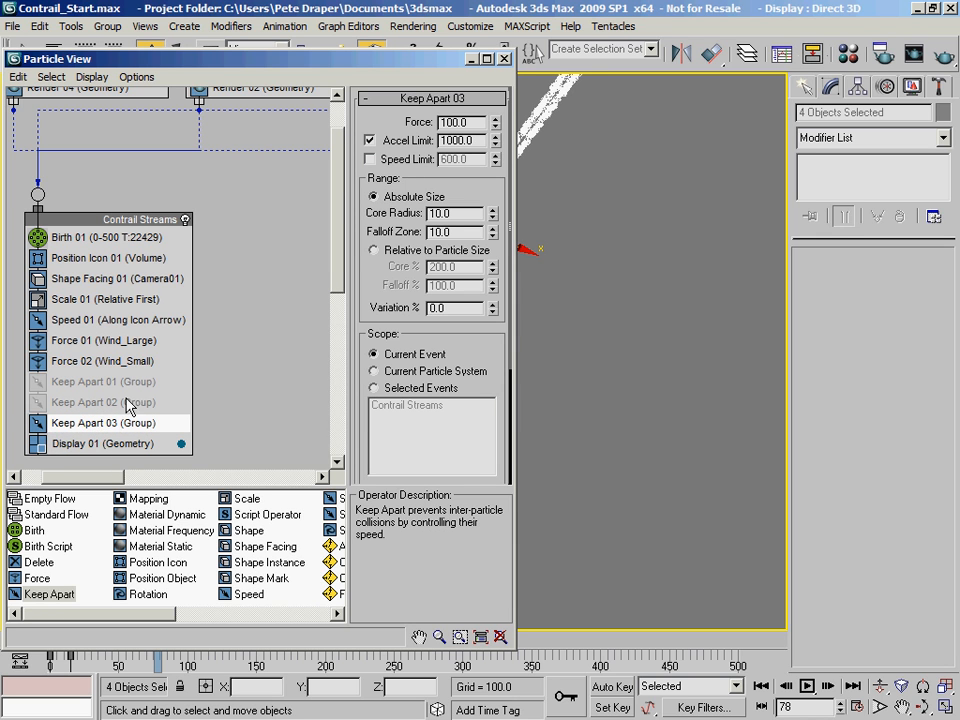
{"action": "left_click", "coordinate": [42, 426]}
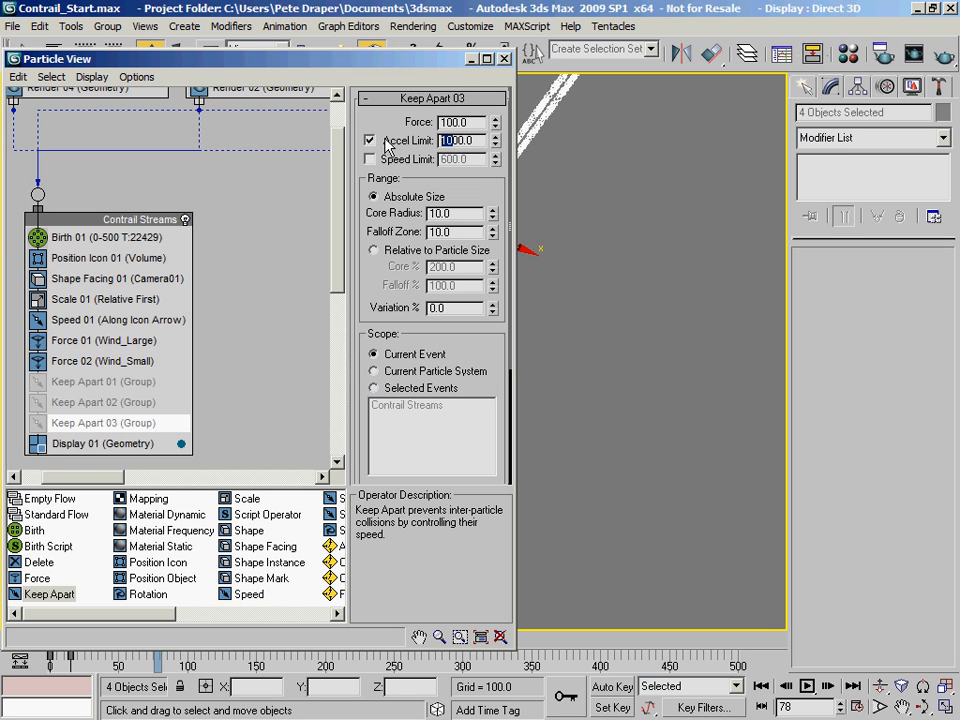
Set Keep Apart 03's acceleration limit to 800 and its falloff zone to 80
{"action": "type", "text": "8"}
{"action": "key", "text": "Return"}
{"action": "left_click", "coordinate": [443, 232]}
{"action": "double_click", "coordinate": [443, 232]}
{"action": "type", "text": "80"}
{"action": "key", "text": "Return"}
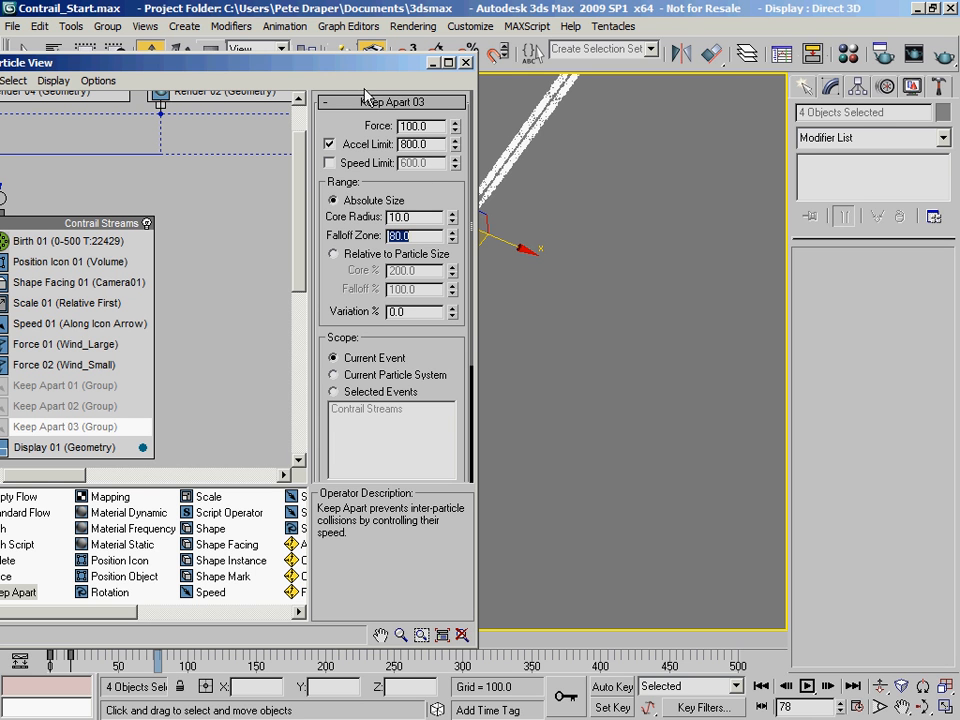
{"action": "left_click_drag", "start_coordinate": [276, 60], "coordinate": [221, 62]}
{"action": "left_click_drag", "start_coordinate": [266, 320], "coordinate": [171, 252]}
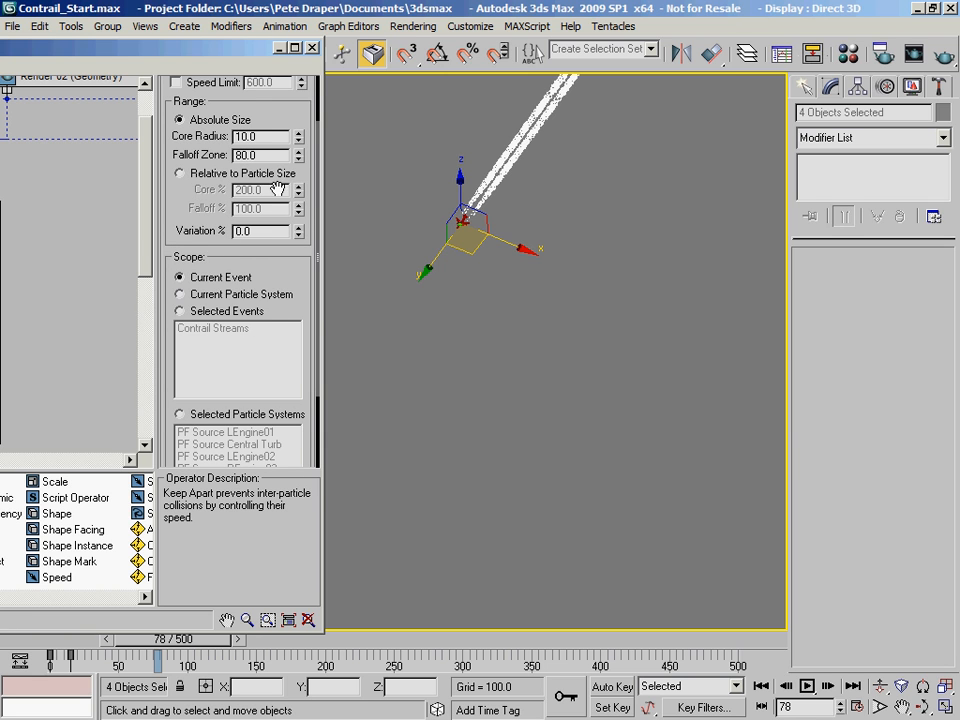
{"action": "left_click_drag", "start_coordinate": [158, 52], "coordinate": [195, 60]}
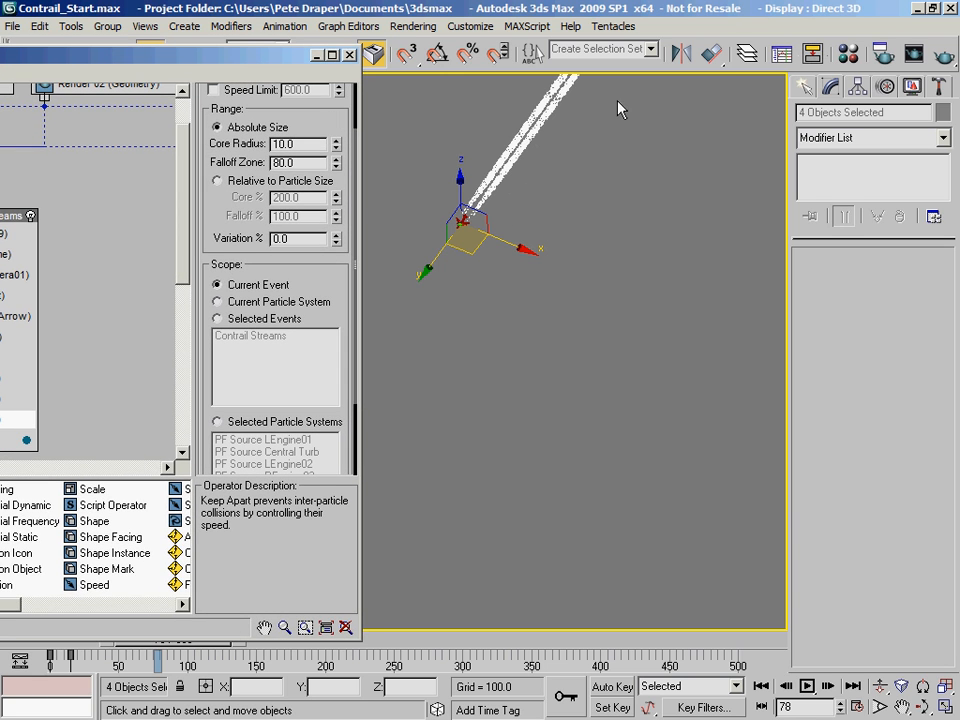
{"action": "left_click_drag", "start_coordinate": [104, 54], "coordinate": [598, 100]}
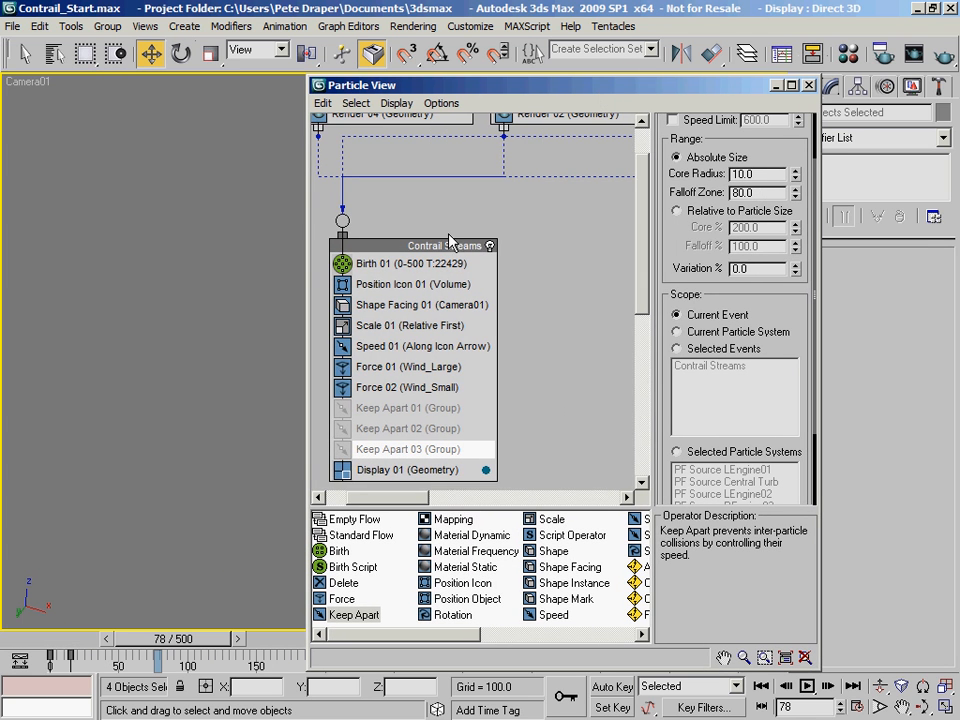
{"action": "middle_click_drag", "start_coordinate": [584, 297], "coordinate": [499, 294]}
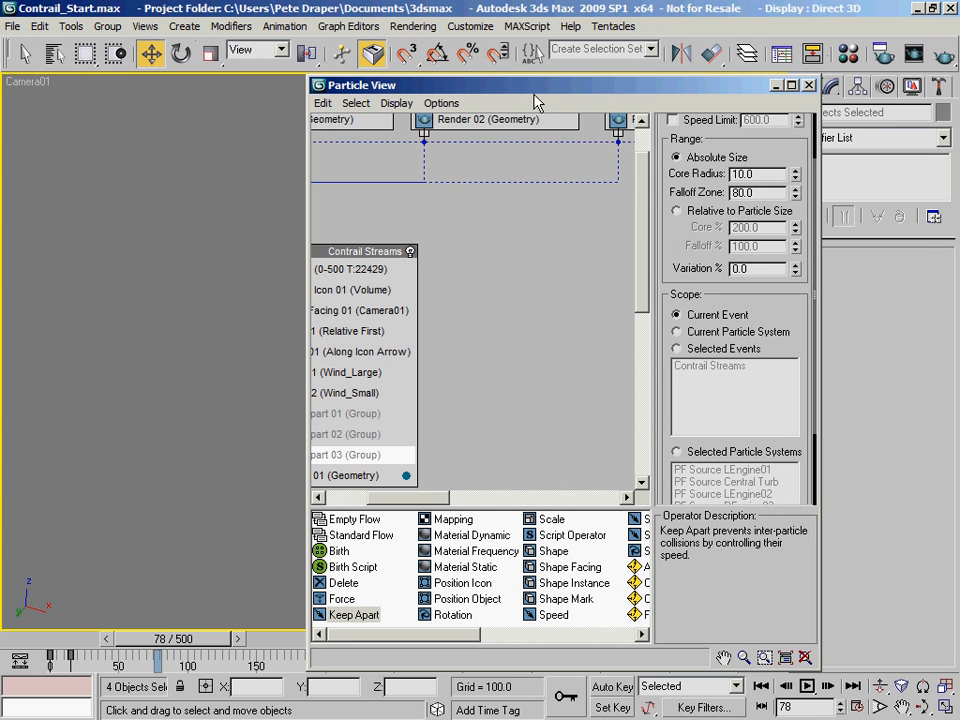
{"action": "middle_click_drag", "start_coordinate": [563, 275], "coordinate": [576, 249]}
{"action": "left_click_drag", "start_coordinate": [530, 85], "coordinate": [409, 59]}
{"action": "middle_click_drag", "start_coordinate": [403, 276], "coordinate": [493, 330]}
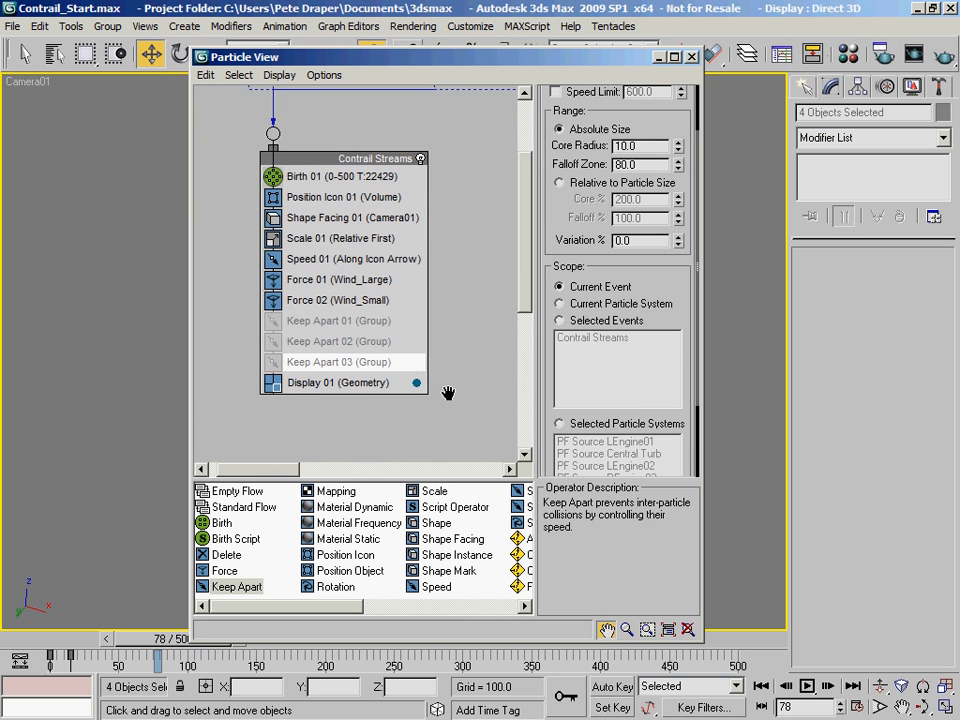
{"action": "middle_click_drag", "start_coordinate": [450, 402], "coordinate": [433, 367]}
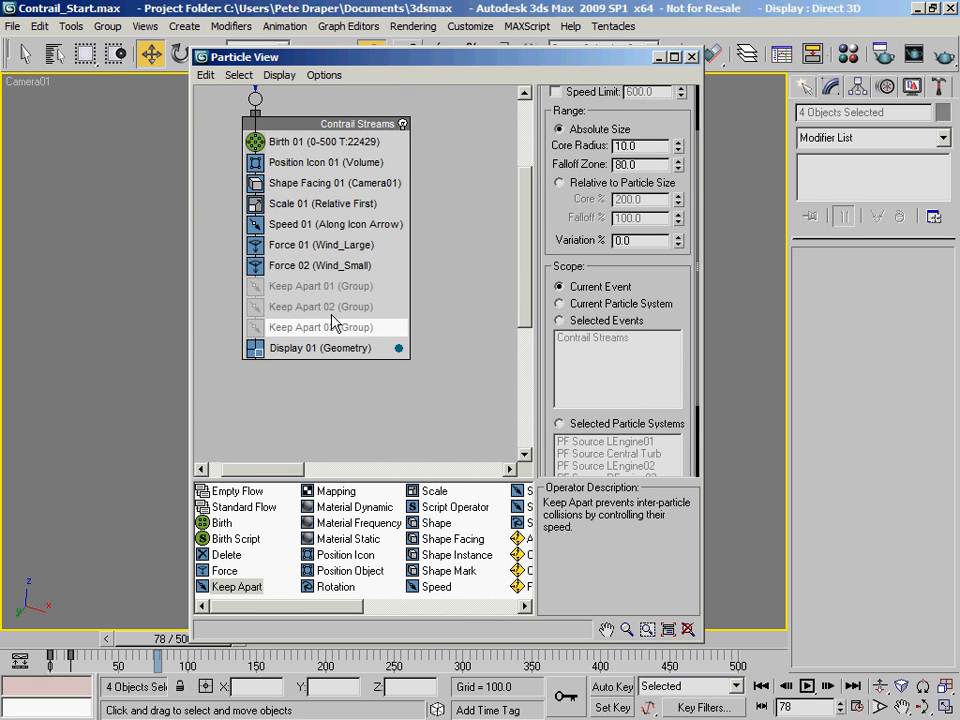
Move Particle View aside and return the animation to frame 0
{"action": "left_click_drag", "start_coordinate": [240, 58], "coordinate": [642, 62]}
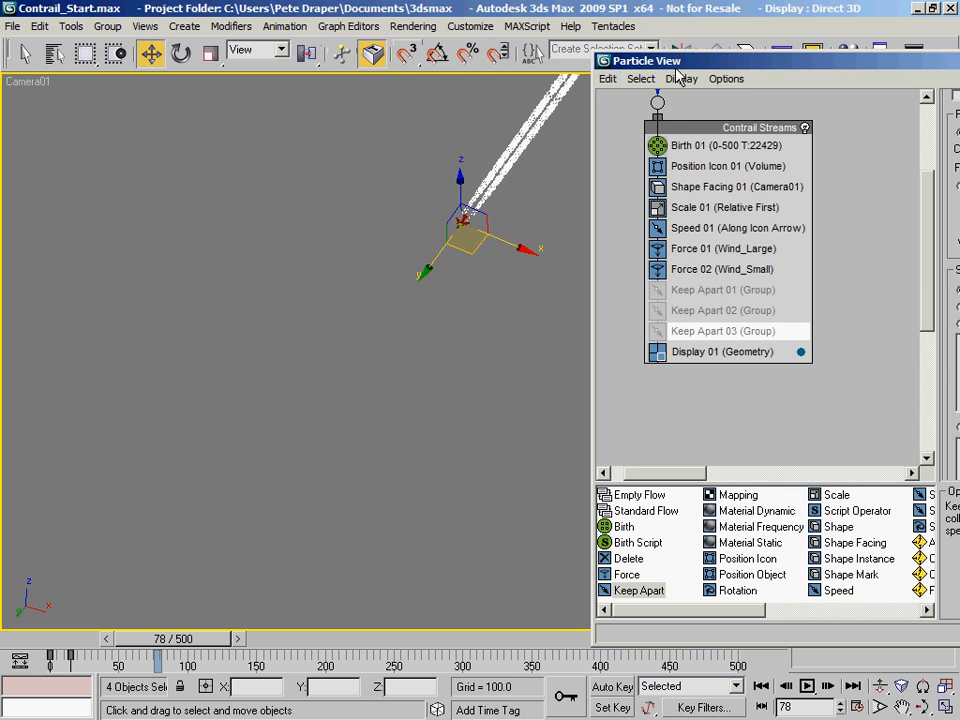
{"action": "left_click_drag", "start_coordinate": [694, 61], "coordinate": [440, 61]}
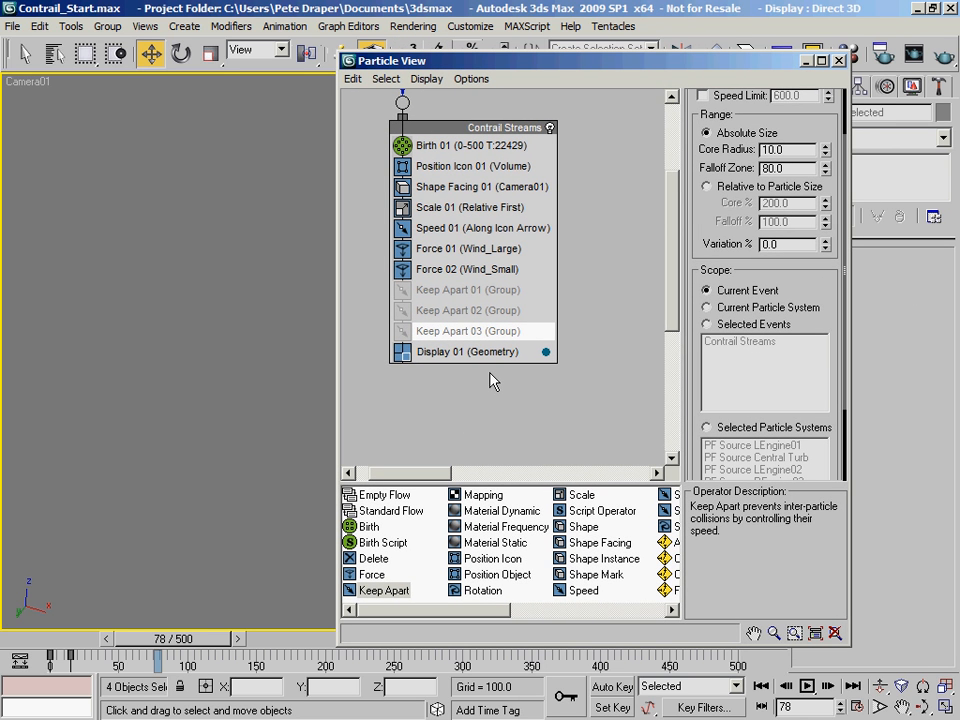
{"action": "left_click", "coordinate": [48, 656]}
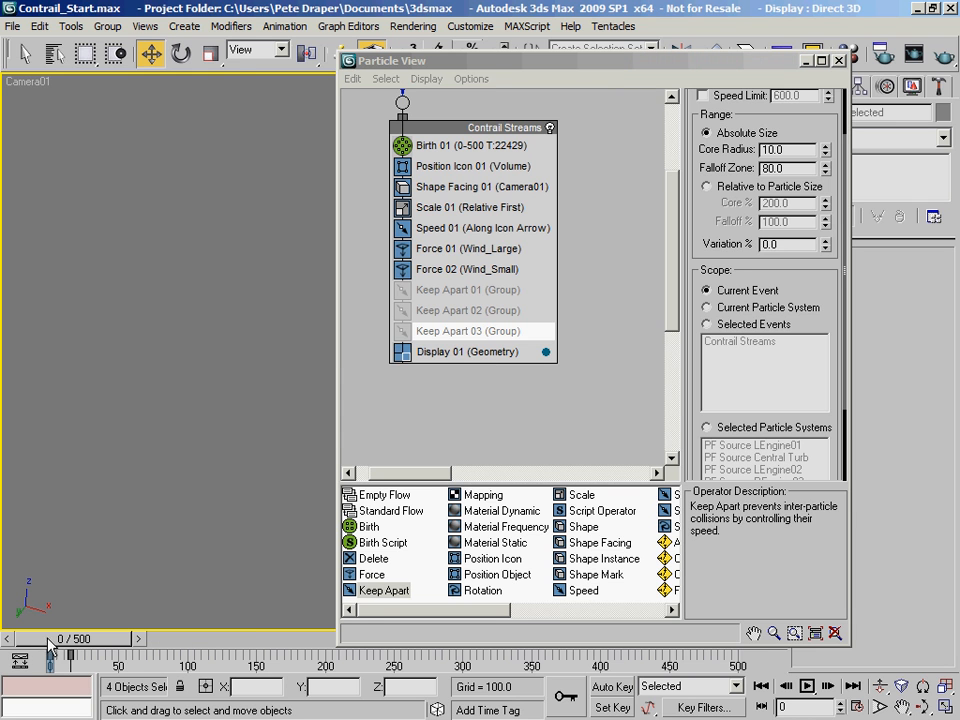
Add a Force operator between Keep Apart 03 and Display 01, assign it the Drag01 space warp and set its influence to 300%
{"action": "left_click_drag", "start_coordinate": [370, 575], "coordinate": [455, 351]}
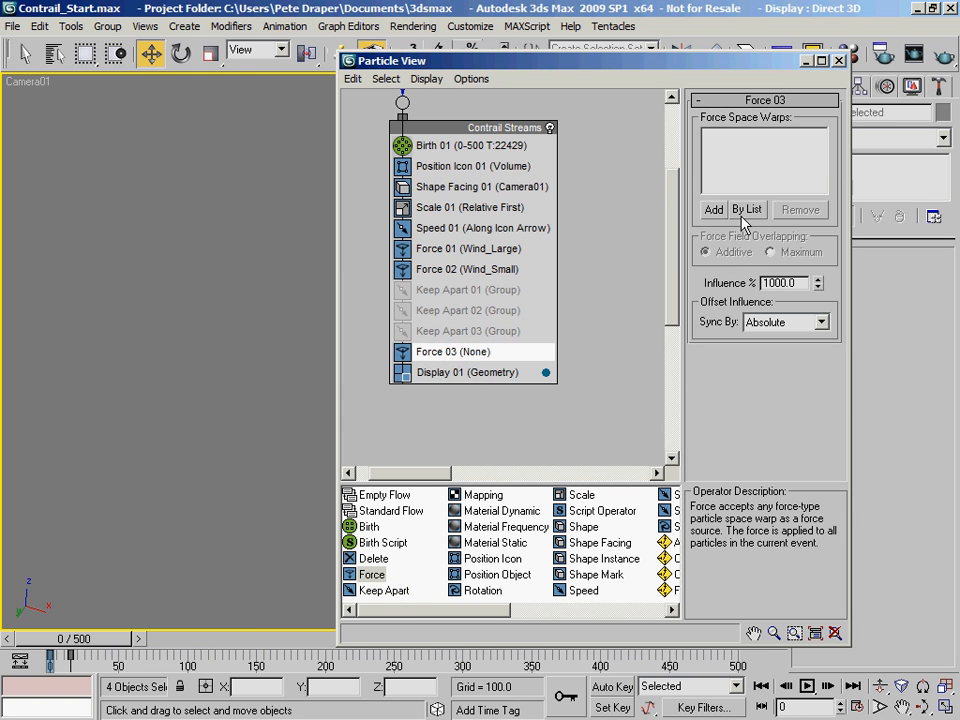
{"action": "left_click", "coordinate": [744, 210]}
{"action": "left_click", "coordinate": [122, 342]}
{"action": "left_click", "coordinate": [401, 632]}
{"action": "double_click", "coordinate": [804, 281]}
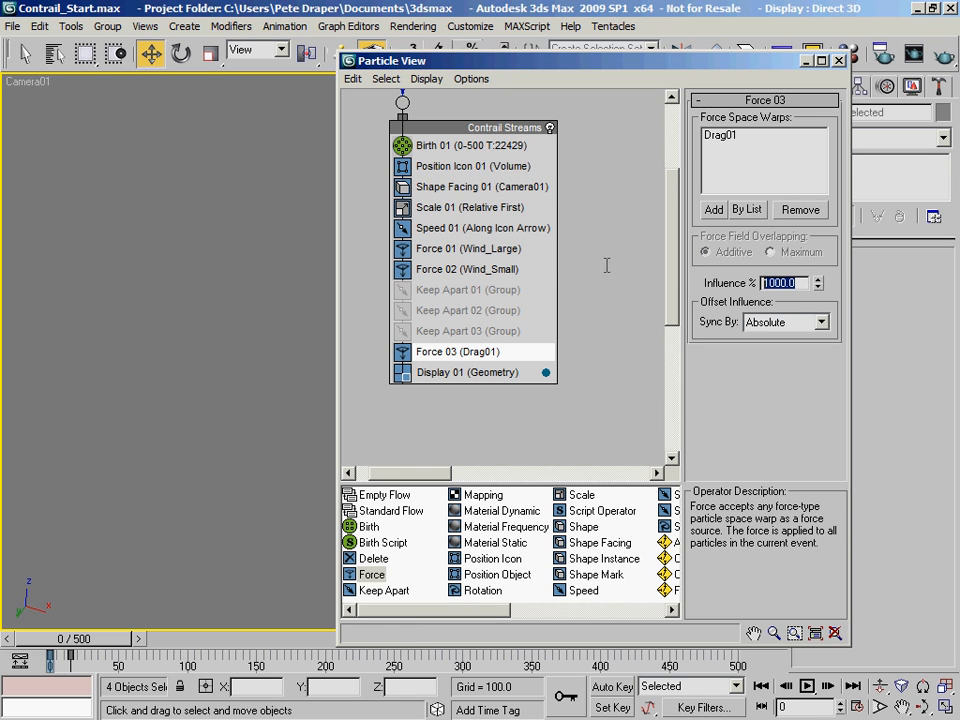
{"action": "type", "text": "300"}
{"action": "key", "text": "Return"}
Open the Material Editor beside Particle View and add a Material Dynamic operator between Force 03 and Display 01
{"action": "left_click_drag", "start_coordinate": [516, 68], "coordinate": [250, 60]}
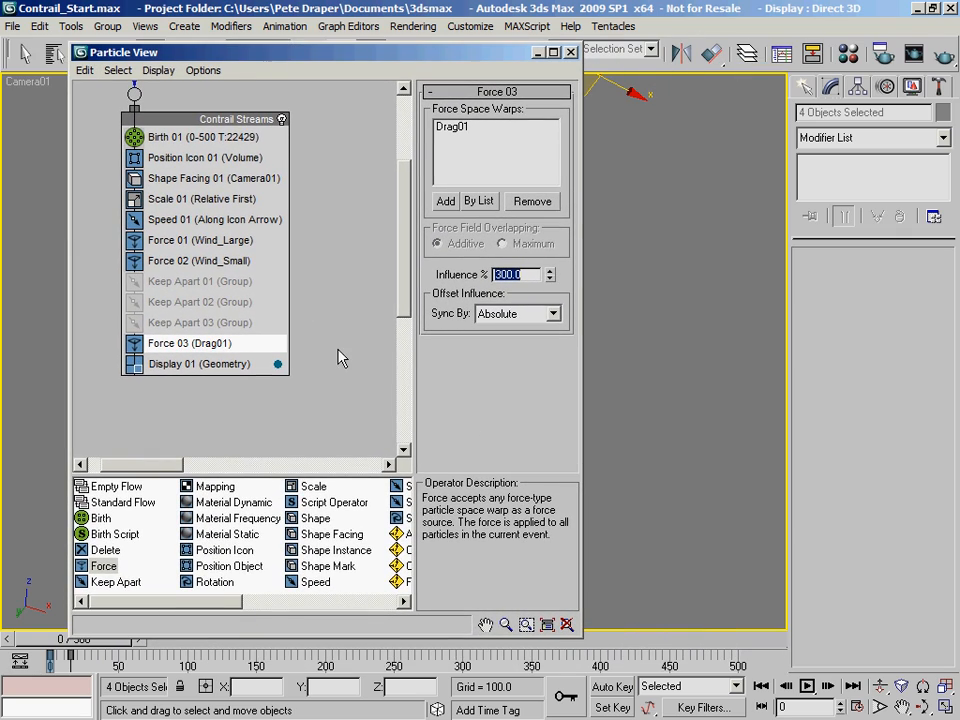
{"action": "middle_click_drag", "start_coordinate": [305, 282], "coordinate": [288, 317]}
{"action": "left_click_drag", "start_coordinate": [193, 606], "coordinate": [160, 605]}
{"action": "middle_click_drag", "start_coordinate": [305, 232], "coordinate": [294, 248]}
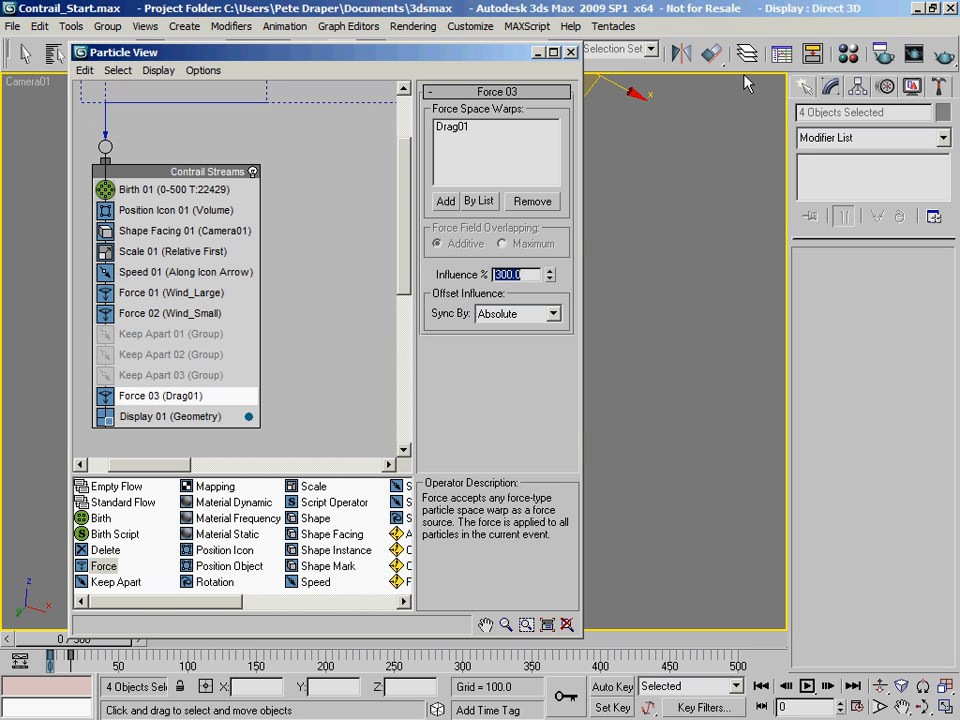
{"action": "left_click", "coordinate": [848, 56]}
{"action": "left_click_drag", "start_coordinate": [247, 69], "coordinate": [769, 74]}
{"action": "mouse_move", "coordinate": [462, 54]}
{"action": "left_mouse_down"}
{"action": "mouse_move", "coordinate": [219, 132]}
{"action": "mouse_move", "coordinate": [483, 55]}
{"action": "mouse_move", "coordinate": [469, 57]}
{"action": "left_mouse_up"}
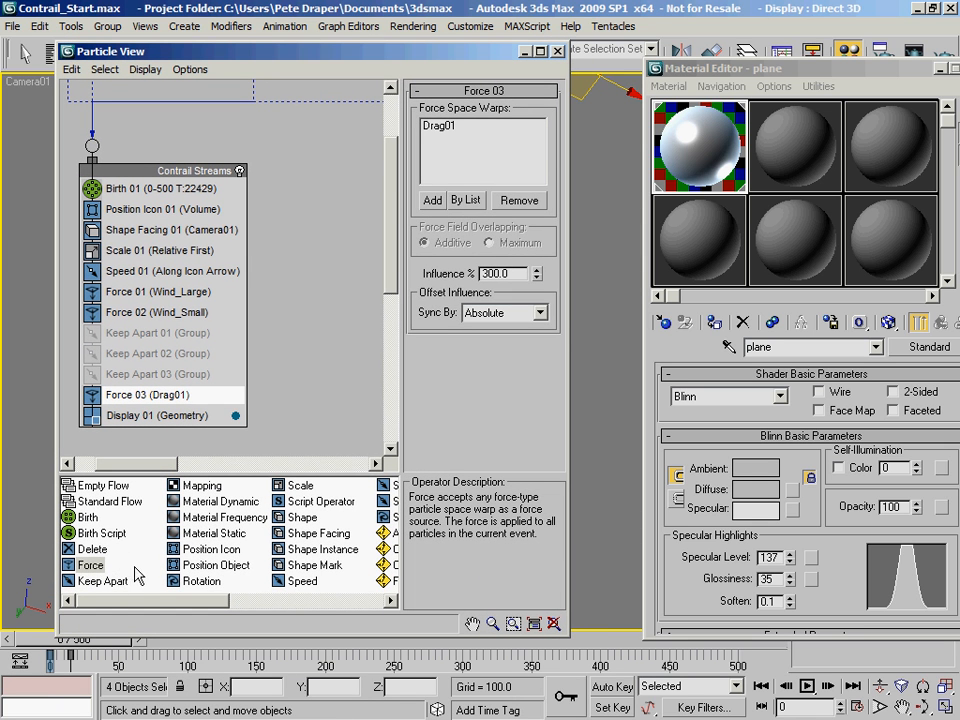
{"action": "left_click_drag", "start_coordinate": [211, 502], "coordinate": [150, 418]}
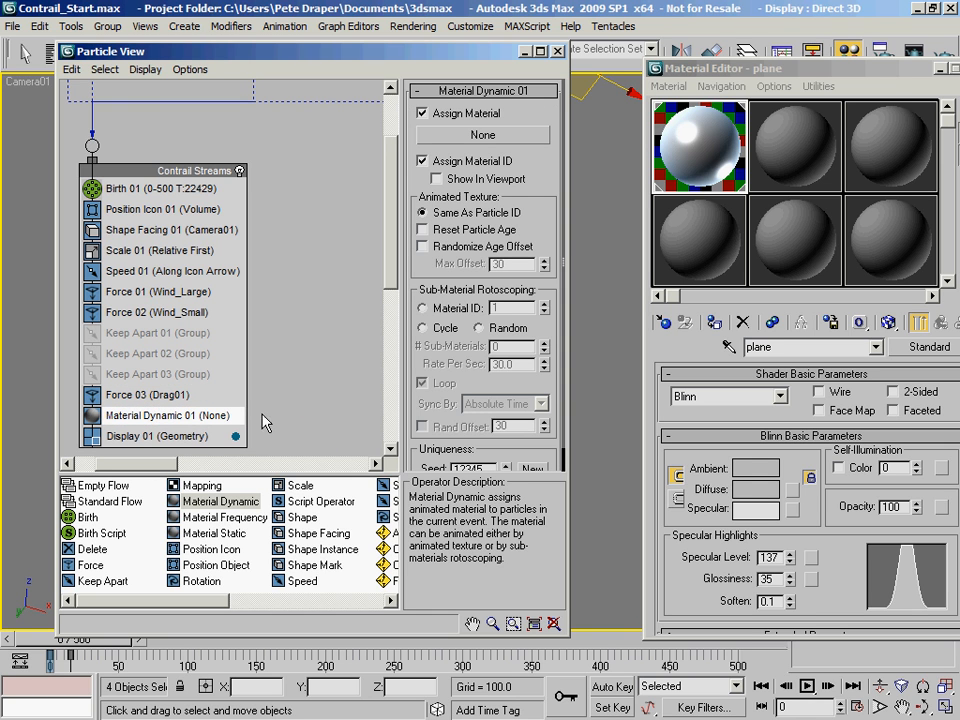
{"action": "mouse_move", "coordinate": [245, 472]}
{"action": "left_mouse_down"}
{"action": "mouse_move", "coordinate": [253, 575]}
{"action": "mouse_move", "coordinate": [245, 525]}
{"action": "left_mouse_up"}
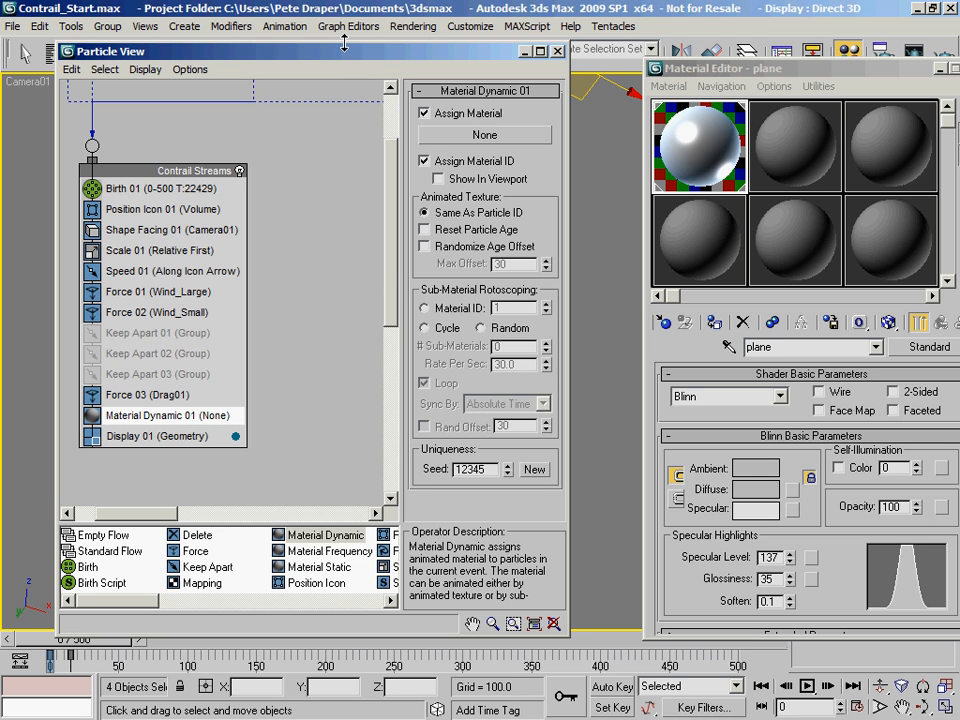
Add a Delete operator below Material Dynamic 01 that removes particles by age, with a life span of 550 and variation of 0
{"action": "left_click_drag", "start_coordinate": [198, 536], "coordinate": [148, 436]}
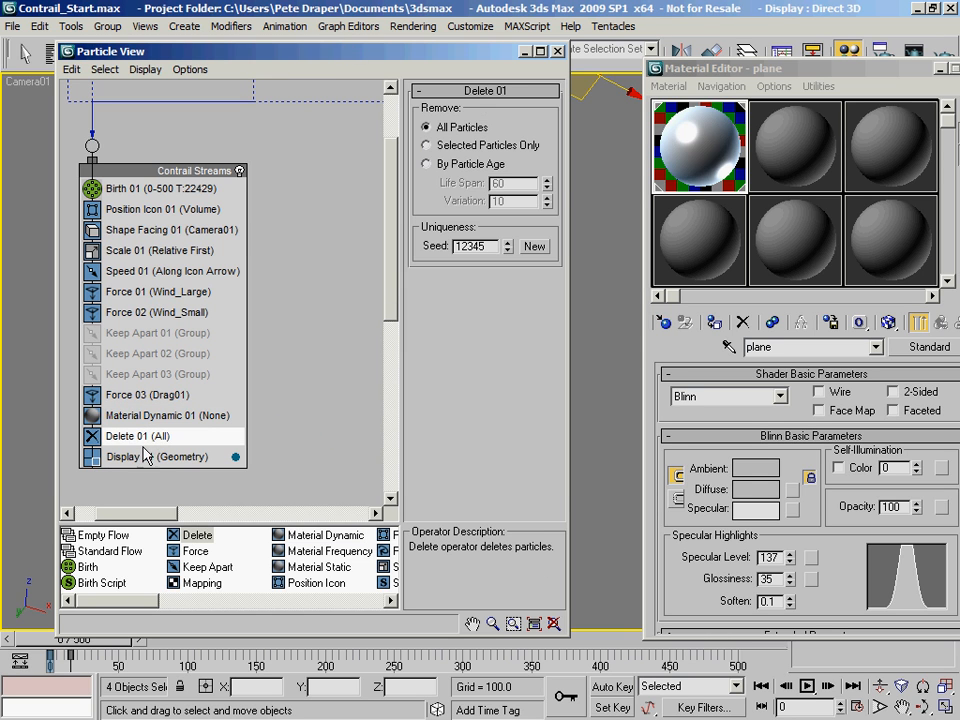
{"action": "left_click", "coordinate": [428, 164]}
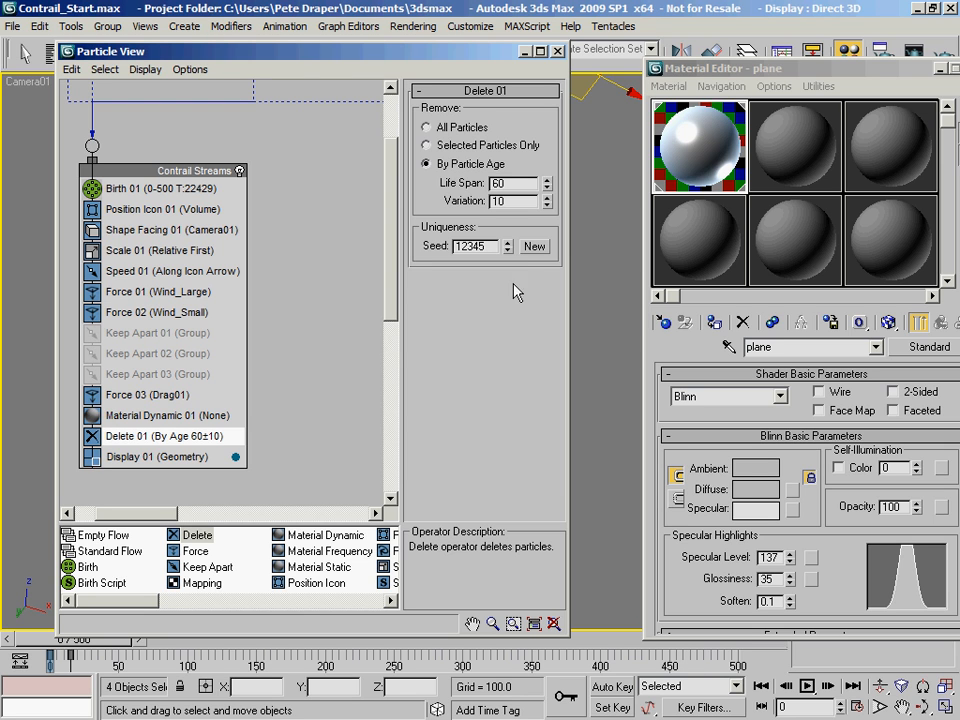
{"action": "left_click_drag", "start_coordinate": [530, 184], "coordinate": [474, 183]}
{"action": "type", "text": "550"}
{"action": "key", "text": "Return"}
{"action": "right_click", "coordinate": [547, 205]}
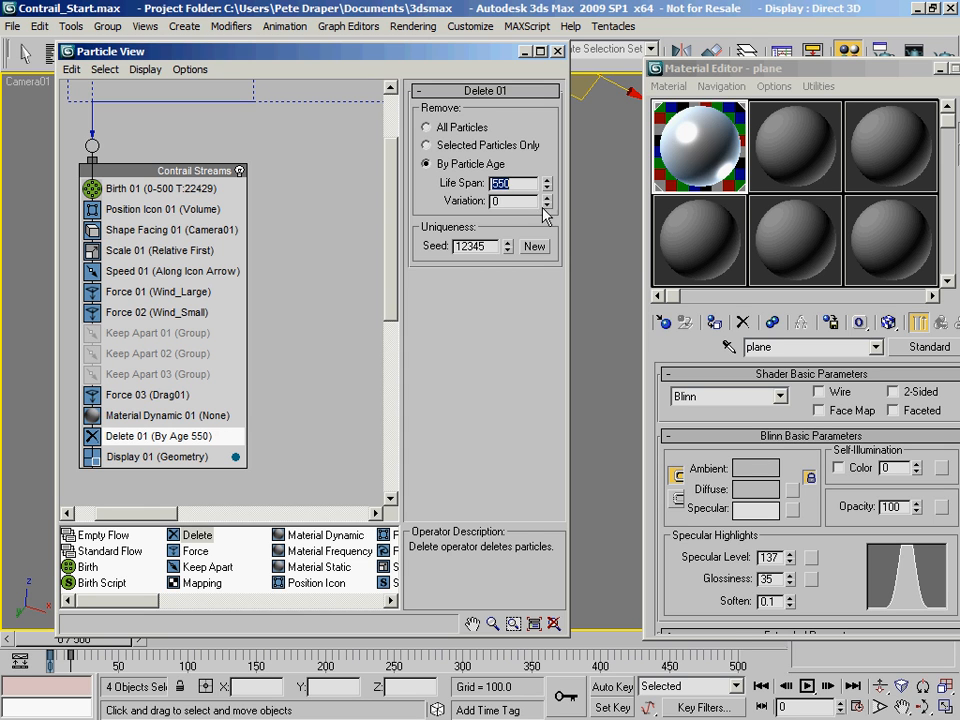
{"action": "left_click", "coordinate": [512, 201]}
Show the Material Dynamic 01 settings and name the second sample material Contrail Stream
{"action": "left_click_drag", "start_coordinate": [830, 76], "coordinate": [760, 66]}
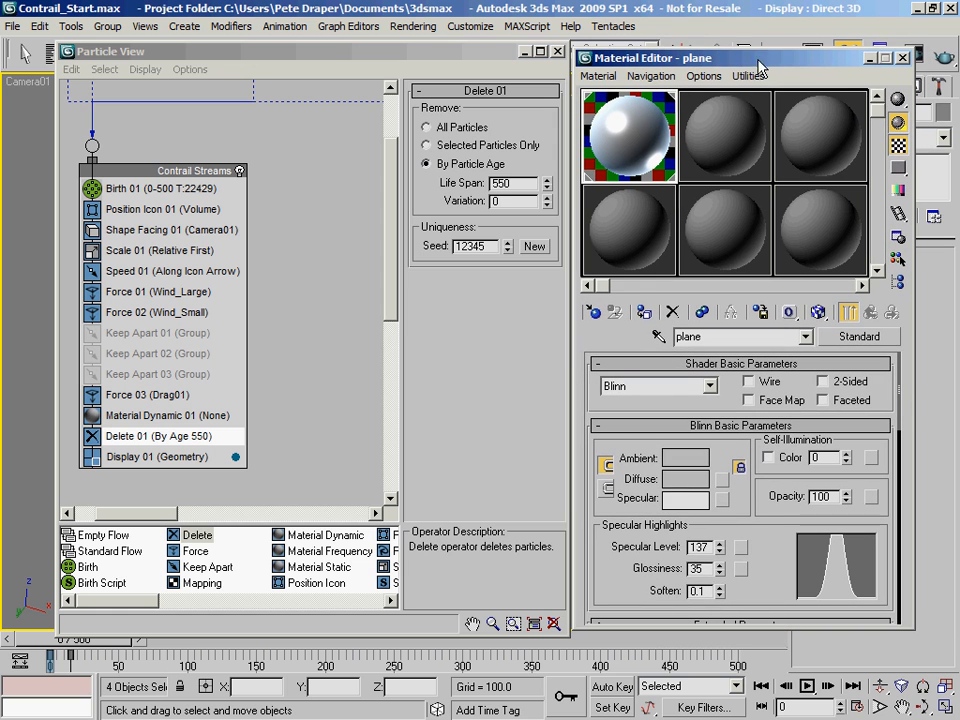
{"action": "left_click", "coordinate": [118, 418]}
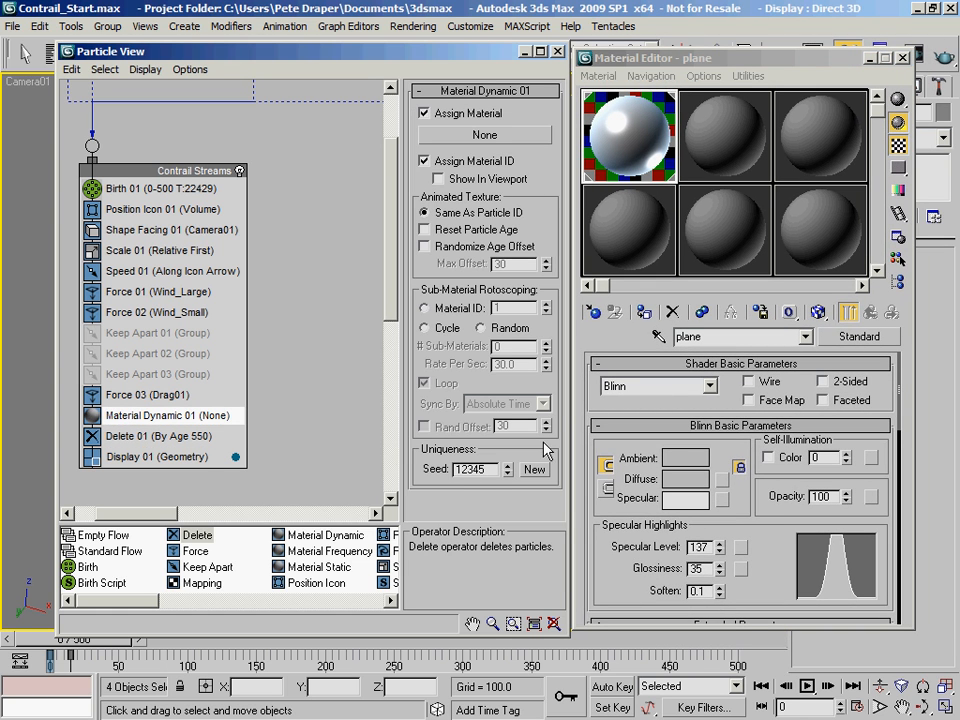
{"action": "left_click", "coordinate": [739, 156]}
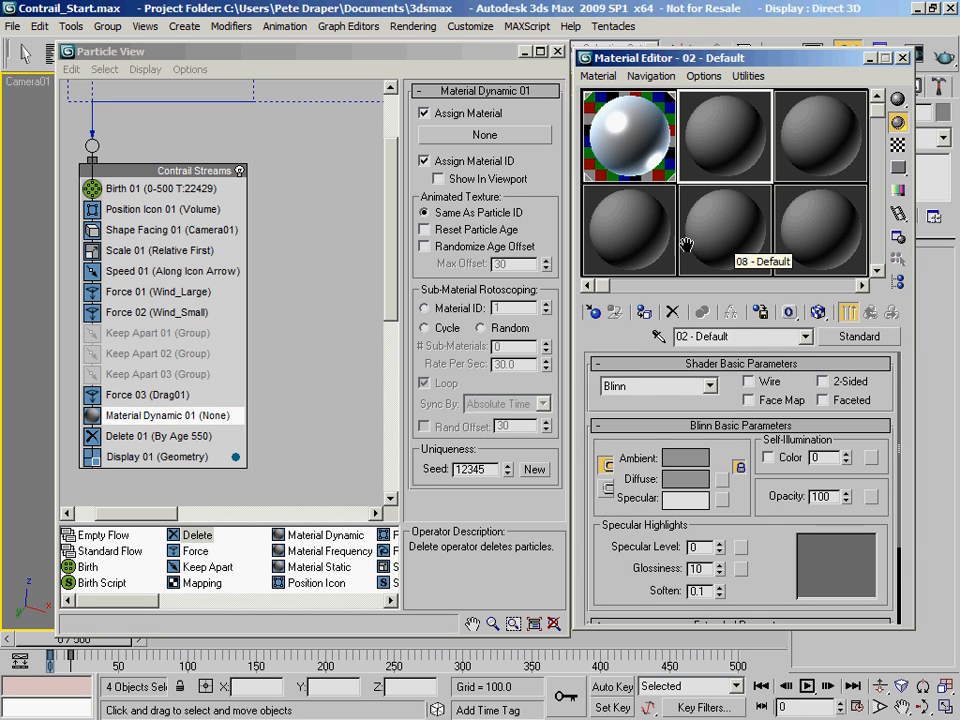
{"action": "left_click_drag", "start_coordinate": [747, 335], "coordinate": [648, 316]}
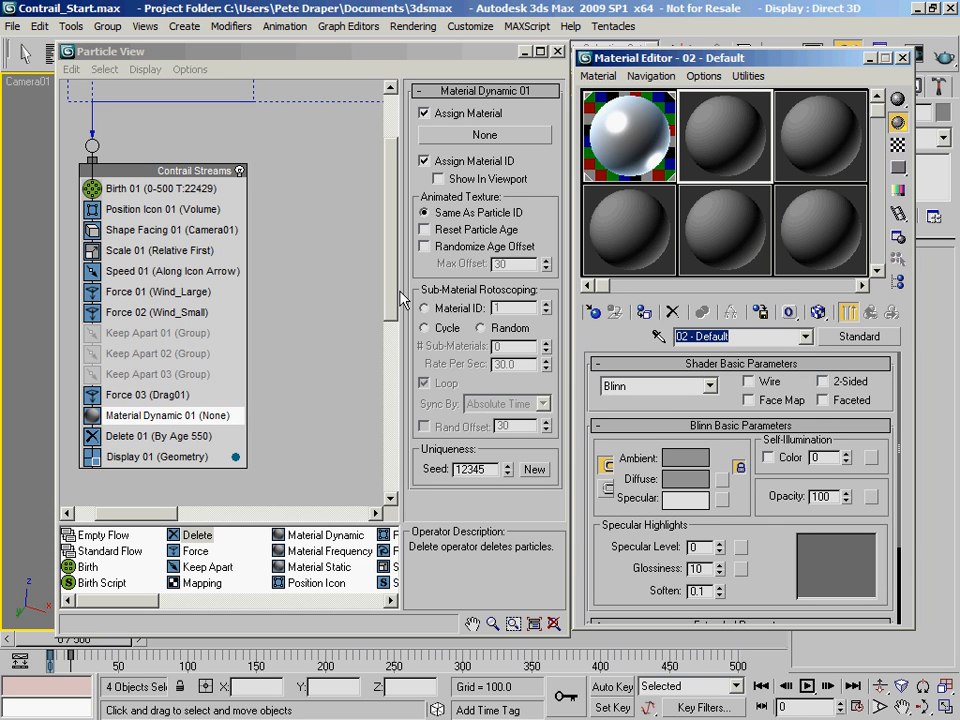
{"action": "type", "text": "Cn"}
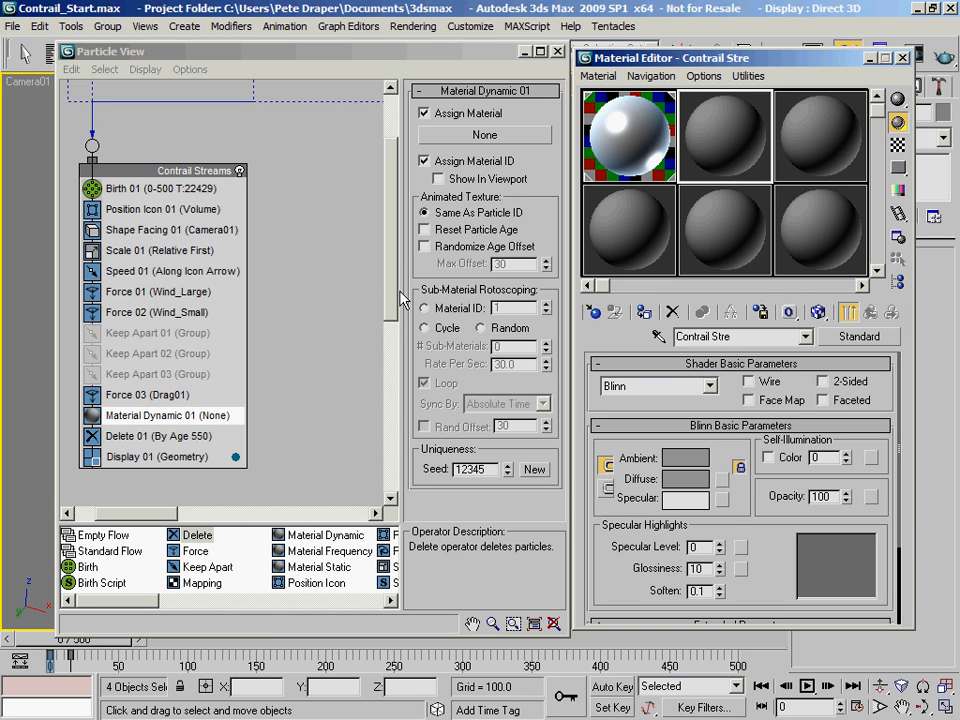
{"action": "type", "text": "am"}
Set the Contrail Stream material's diffuse color to RGB 205, 215, 220 and its self-illumination to 100
{"action": "left_click", "coordinate": [686, 480]}
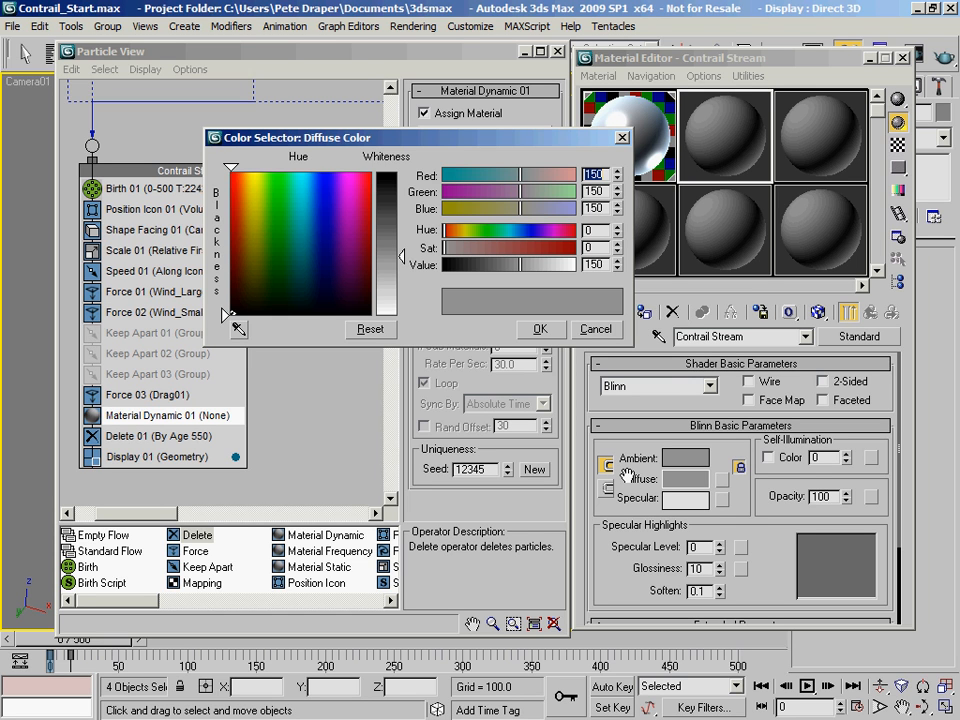
{"action": "left_click", "coordinate": [389, 291]}
{"action": "left_click_drag", "start_coordinate": [389, 292], "coordinate": [389, 296]}
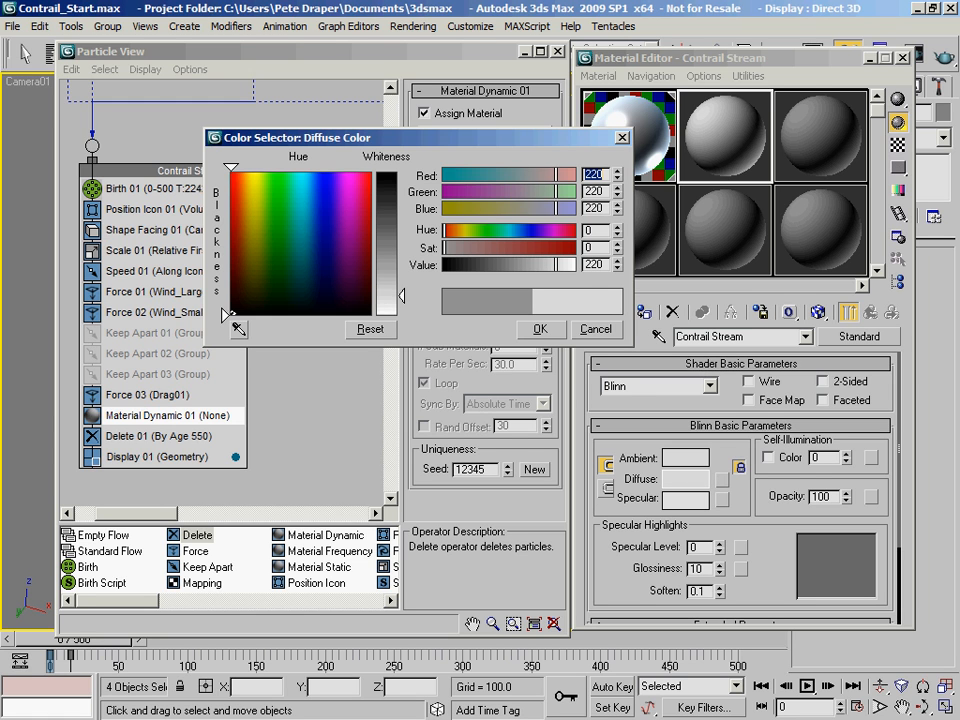
{"action": "left_click_drag", "start_coordinate": [556, 176], "coordinate": [560, 208]}
{"action": "left_click_drag", "start_coordinate": [556, 192], "coordinate": [555, 192]}
{"action": "type", "text": "20"}
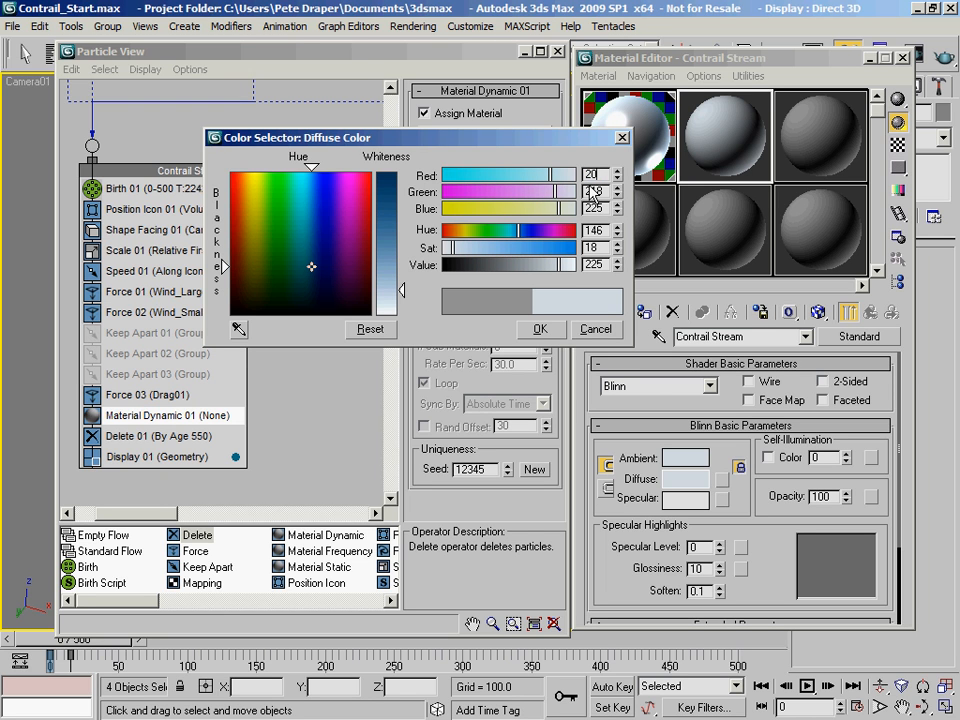
{"action": "key", "text": "Tab"}
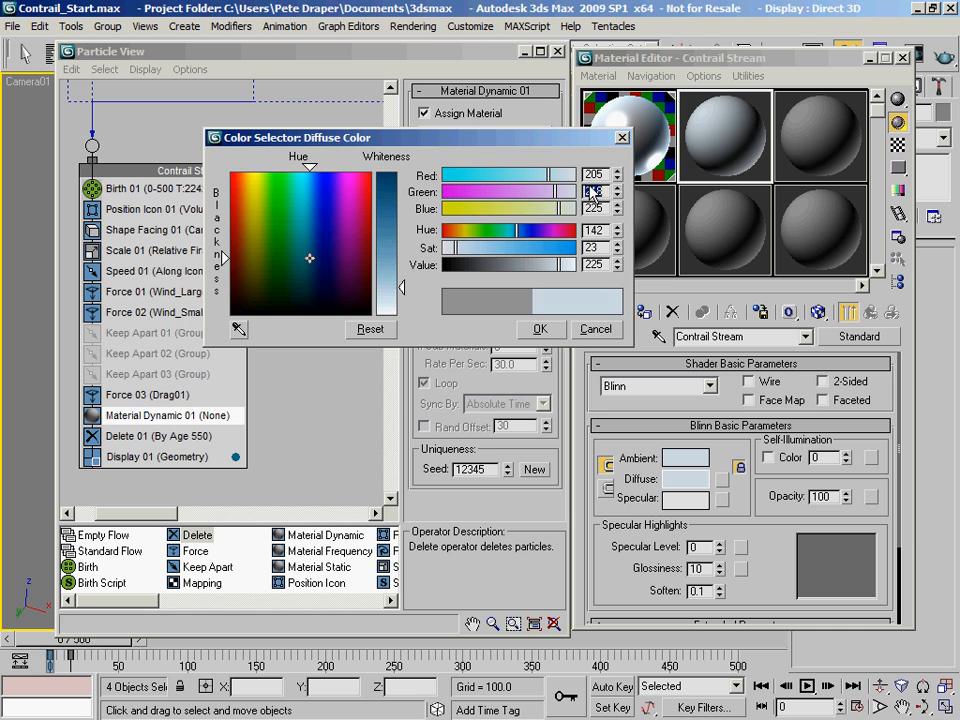
{"action": "type", "text": "225"}
{"action": "key", "text": "Tab"}
{"action": "type", "text": "220"}
{"action": "key", "text": "Return"}
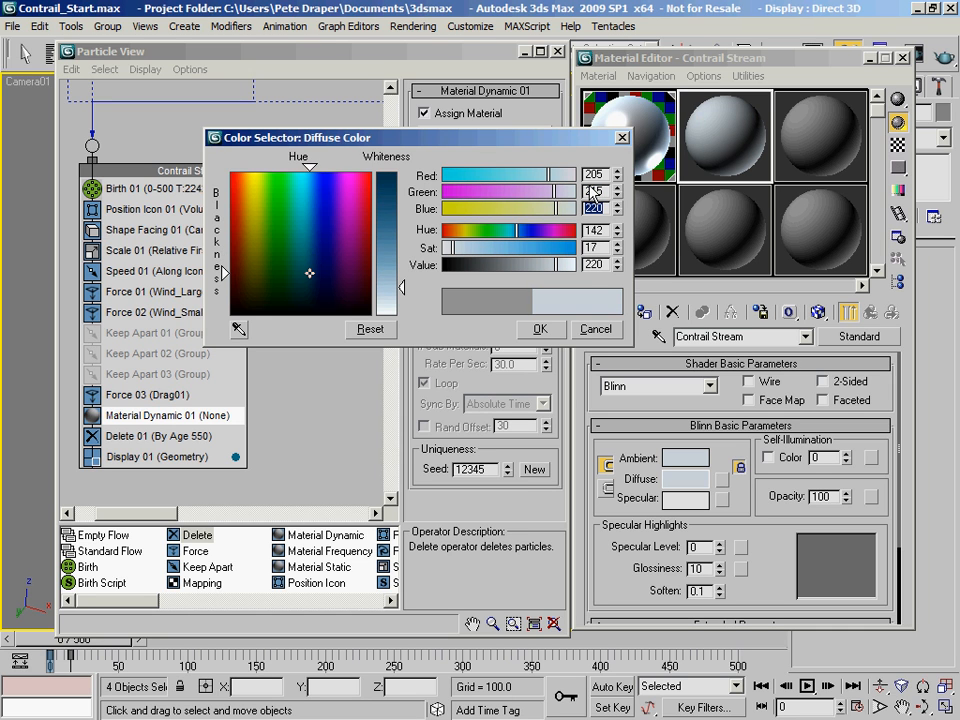
{"action": "left_click_drag", "start_coordinate": [484, 150], "coordinate": [444, 122]}
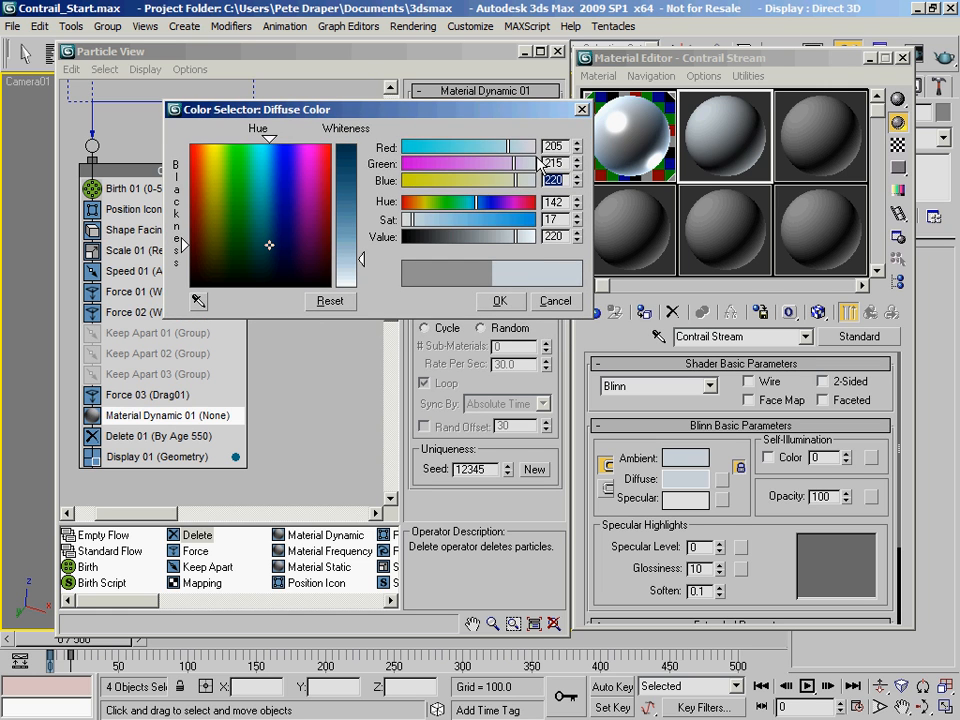
{"action": "left_click", "coordinate": [500, 302]}
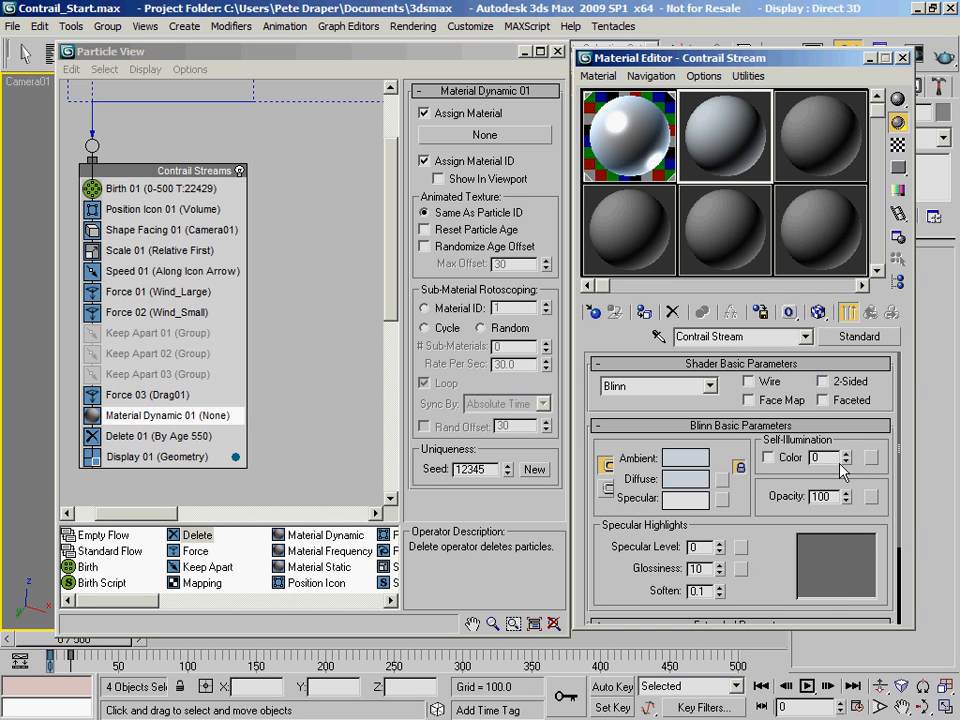
{"action": "left_click_drag", "start_coordinate": [850, 460], "coordinate": [698, 76]}
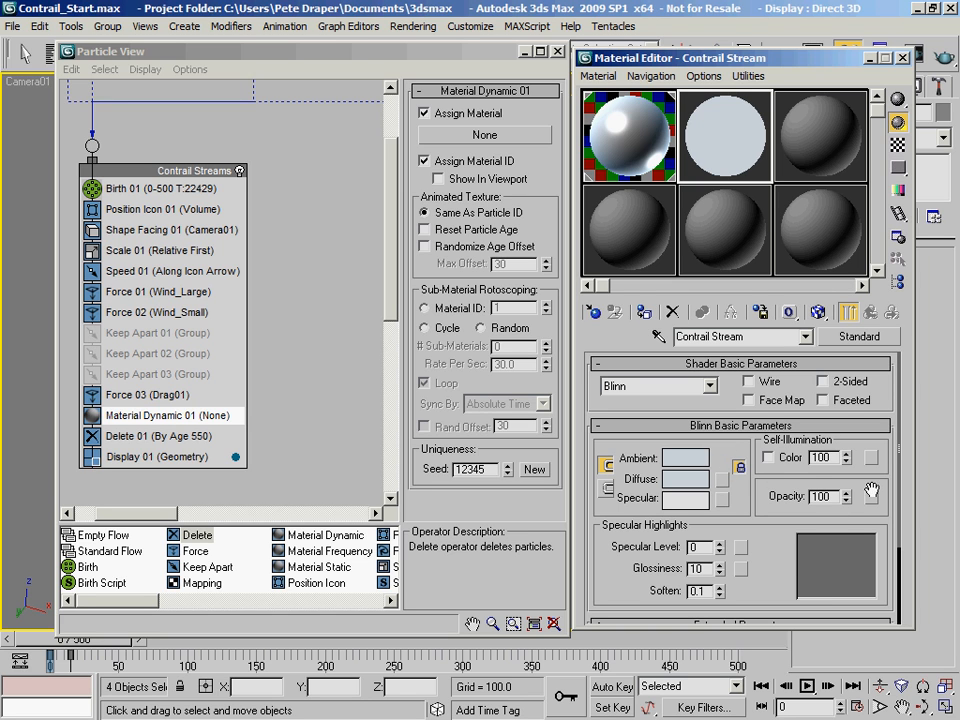
Assign a new Mask map to the Contrail Stream material's opacity
{"action": "left_click_drag", "start_coordinate": [776, 564], "coordinate": [792, 309]}
{"action": "left_click", "coordinate": [797, 553]}
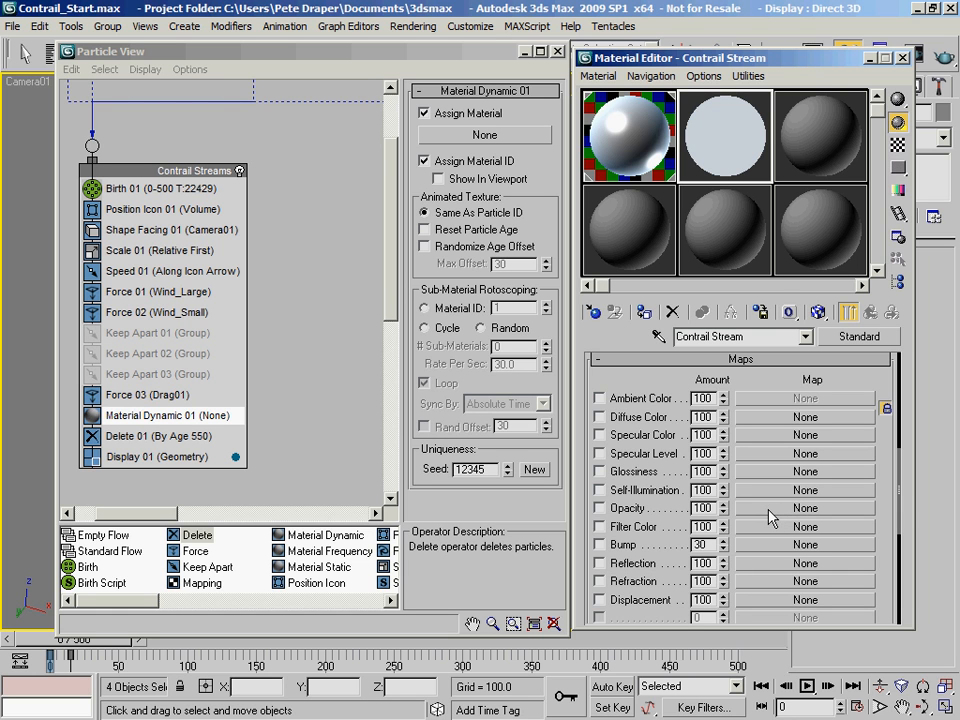
{"action": "left_click", "coordinate": [769, 509]}
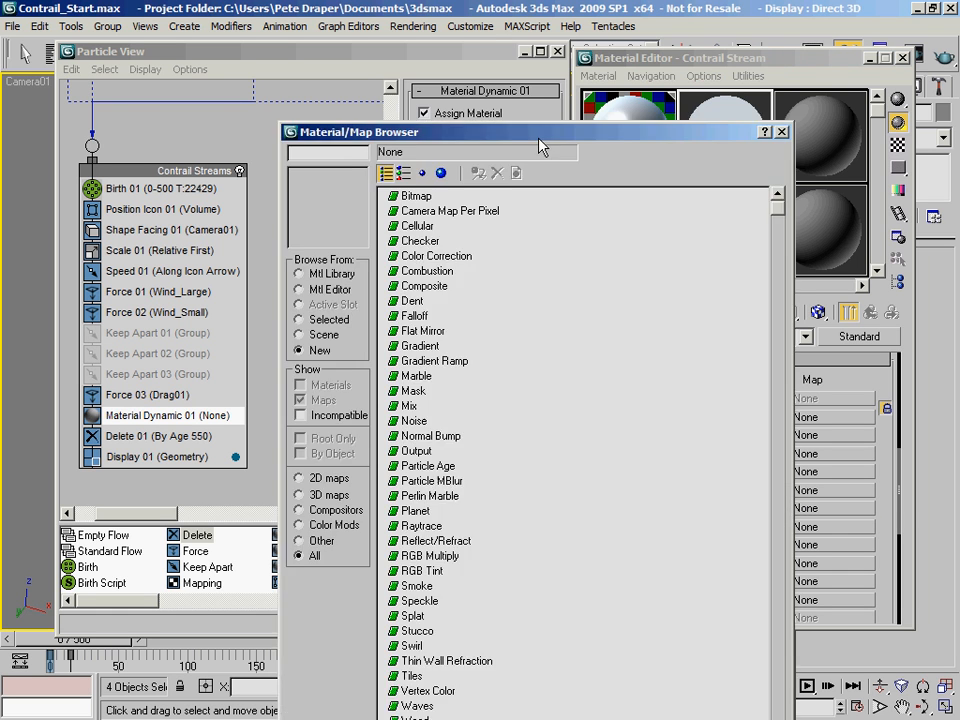
{"action": "left_click_drag", "start_coordinate": [542, 130], "coordinate": [461, 123]}
{"action": "left_click_drag", "start_coordinate": [197, 276], "coordinate": [398, 298]}
{"action": "left_click_drag", "start_coordinate": [453, 137], "coordinate": [200, 36]}
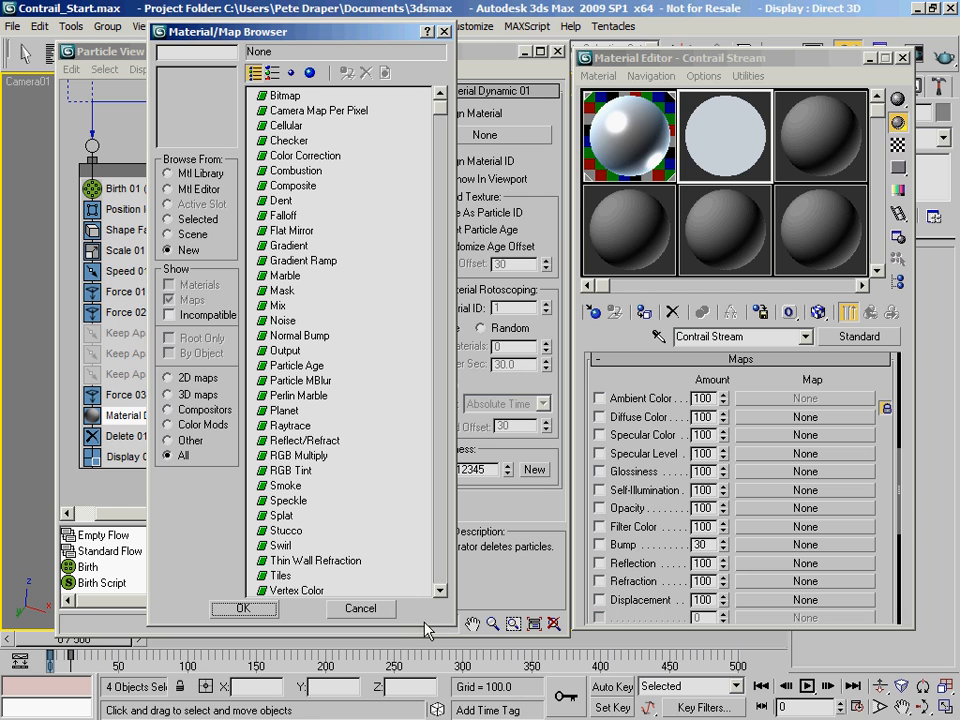
{"action": "left_click_drag", "start_coordinate": [425, 624], "coordinate": [439, 708]}
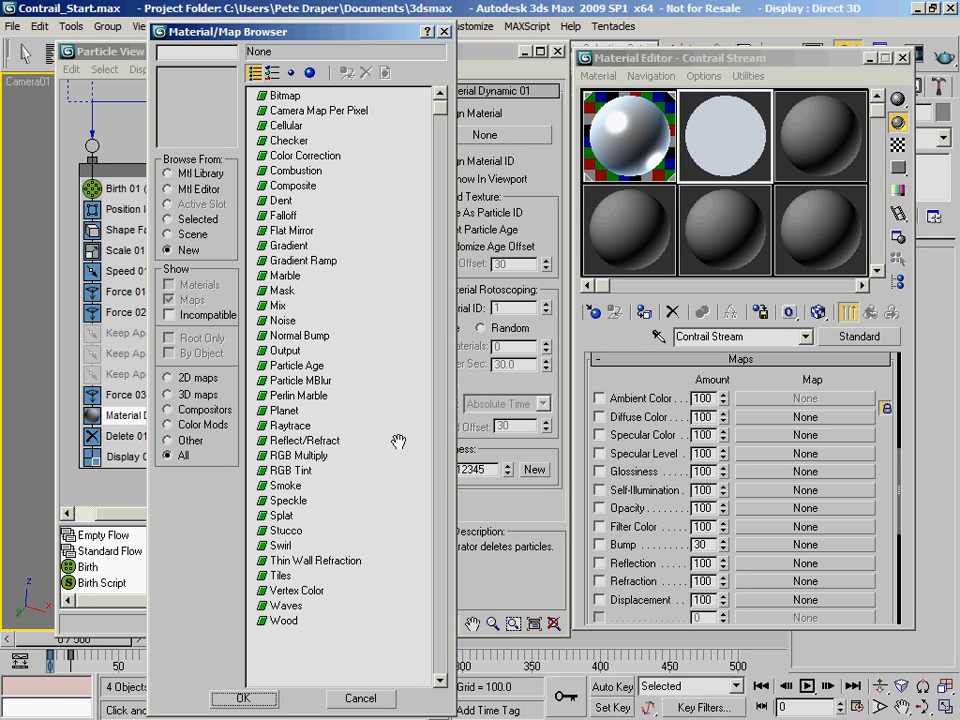
{"action": "left_click_drag", "start_coordinate": [239, 38], "coordinate": [551, 94]}
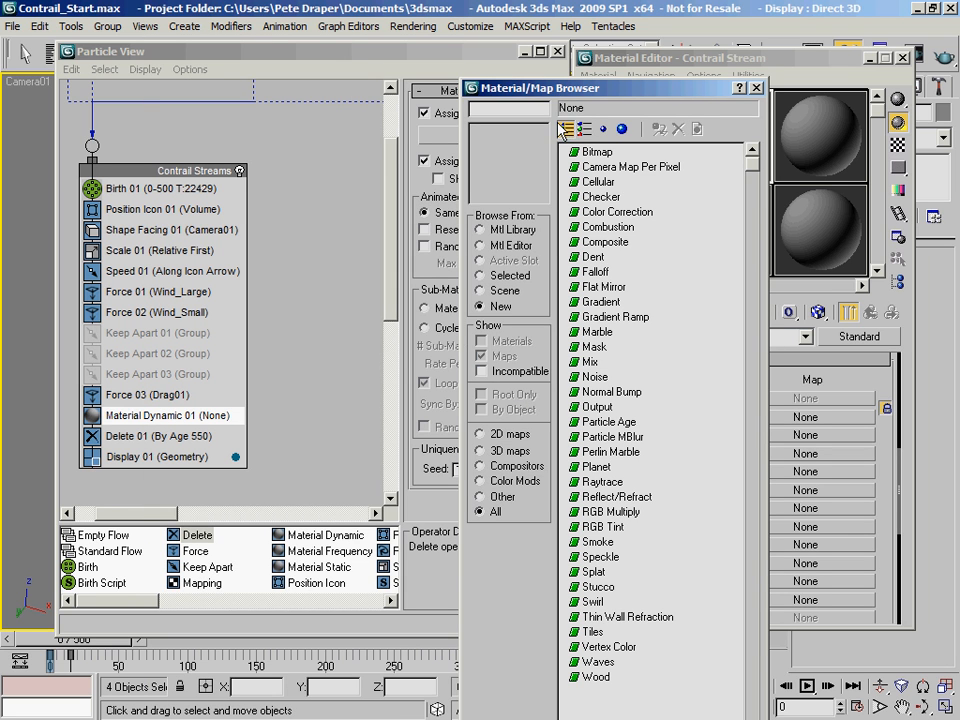
{"action": "left_click_drag", "start_coordinate": [559, 94], "coordinate": [545, 67]}
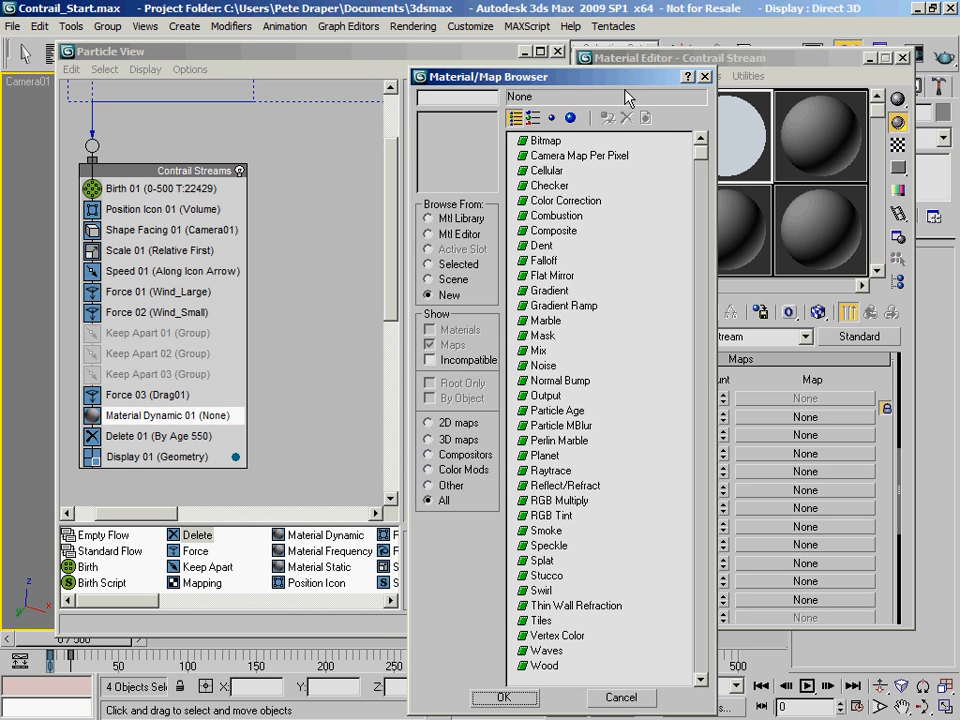
{"action": "left_click_drag", "start_coordinate": [604, 80], "coordinate": [584, 35]}
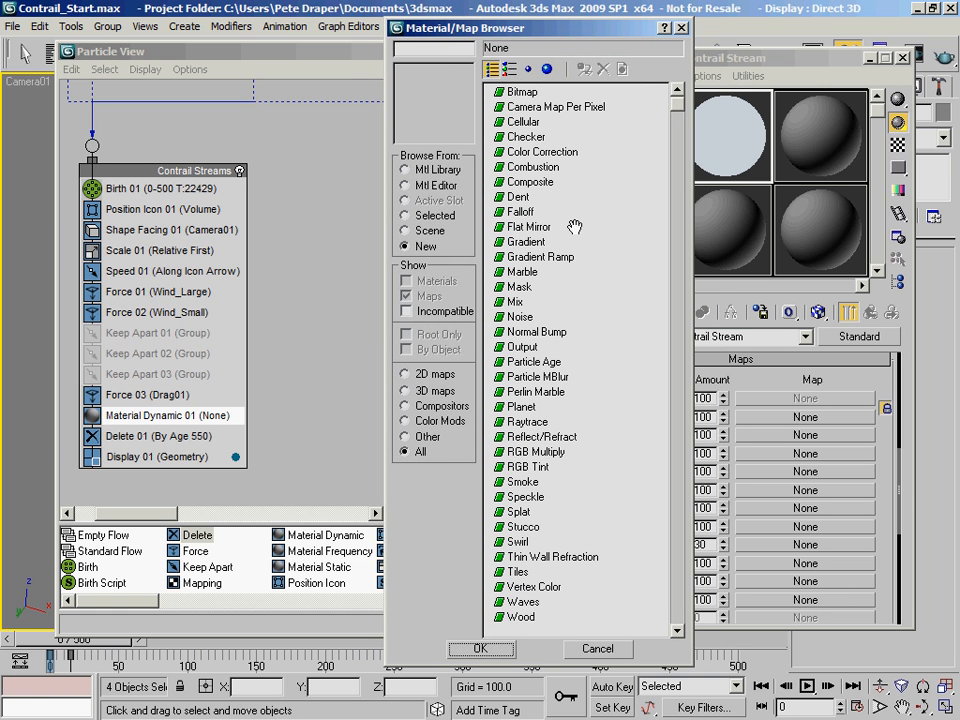
{"action": "double_click", "coordinate": [519, 287]}
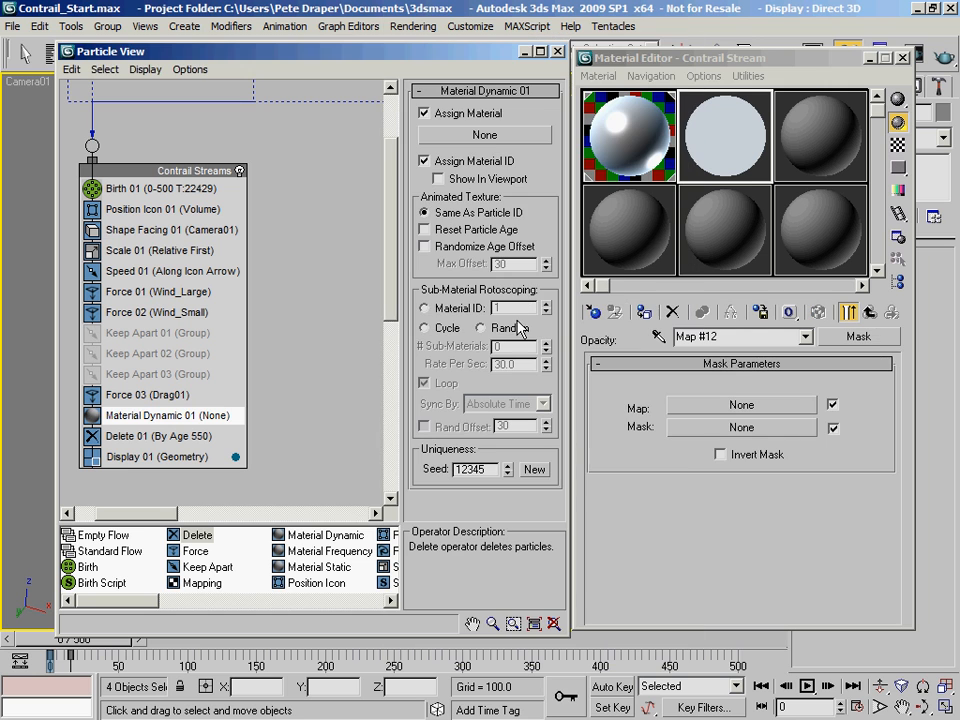
Name the opacity map "contrail mask" and nest another Mask map as its map component
{"action": "left_click", "coordinate": [742, 337]}
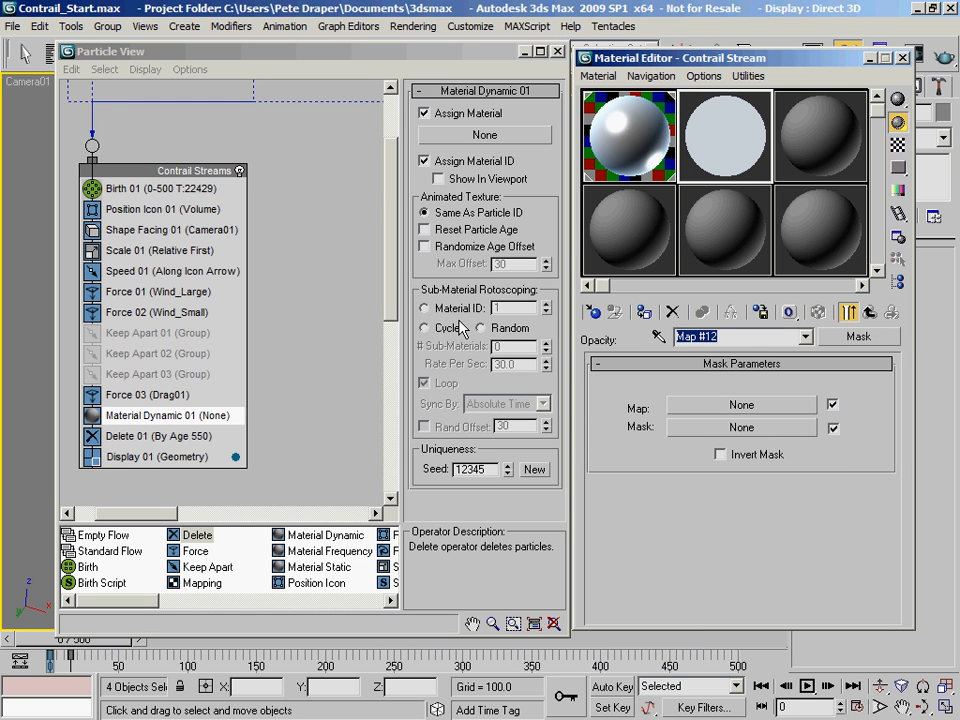
{"action": "type", "text": "contrail mask"}
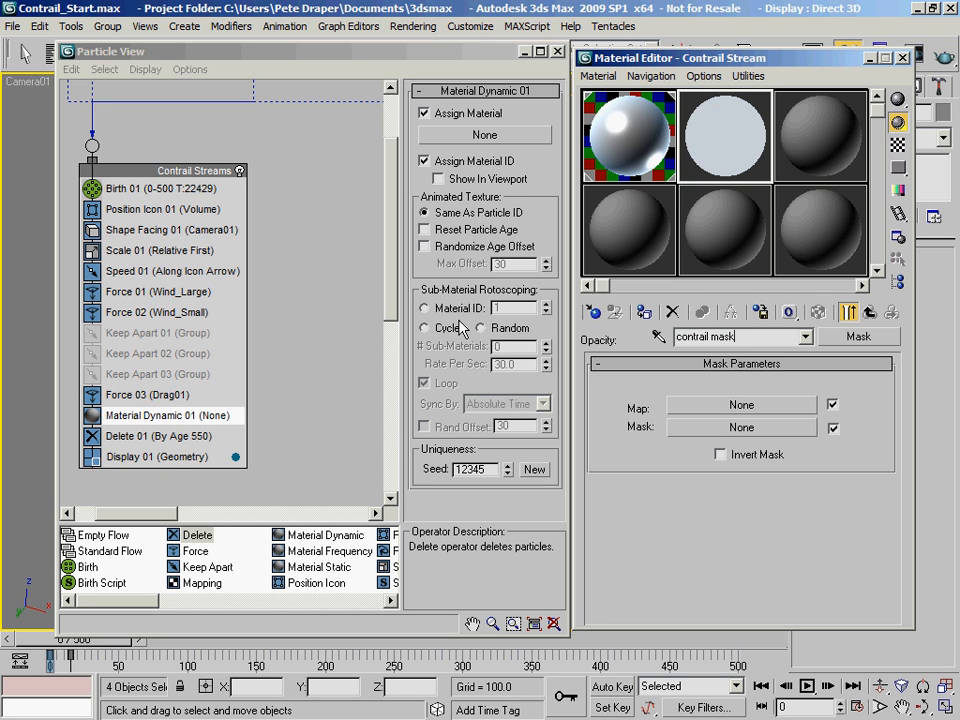
{"action": "left_click", "coordinate": [716, 406]}
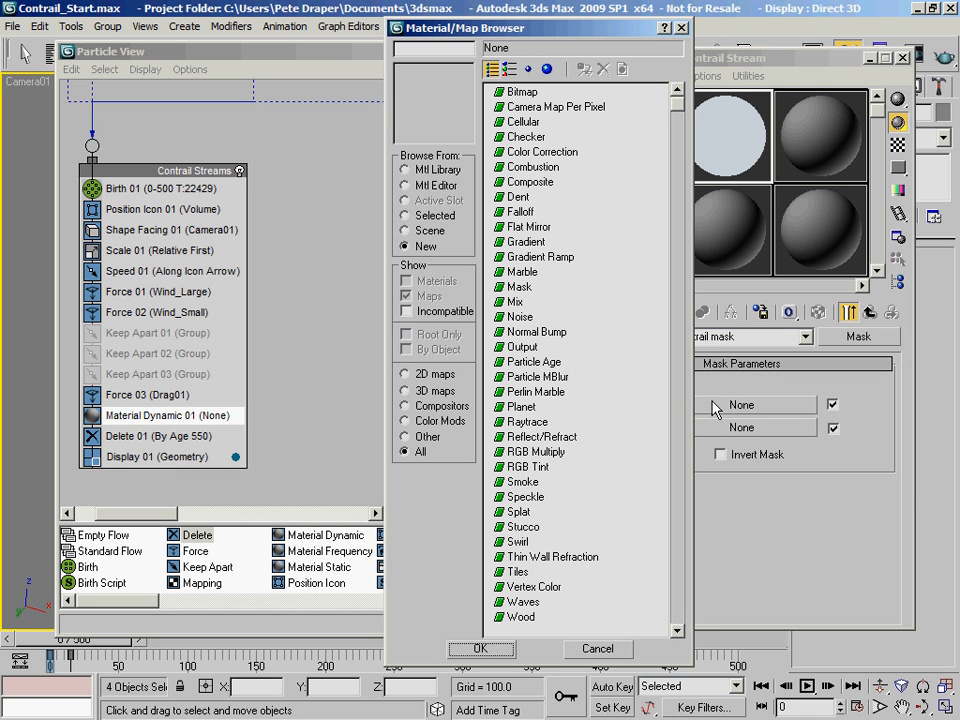
{"action": "double_click", "coordinate": [520, 287]}
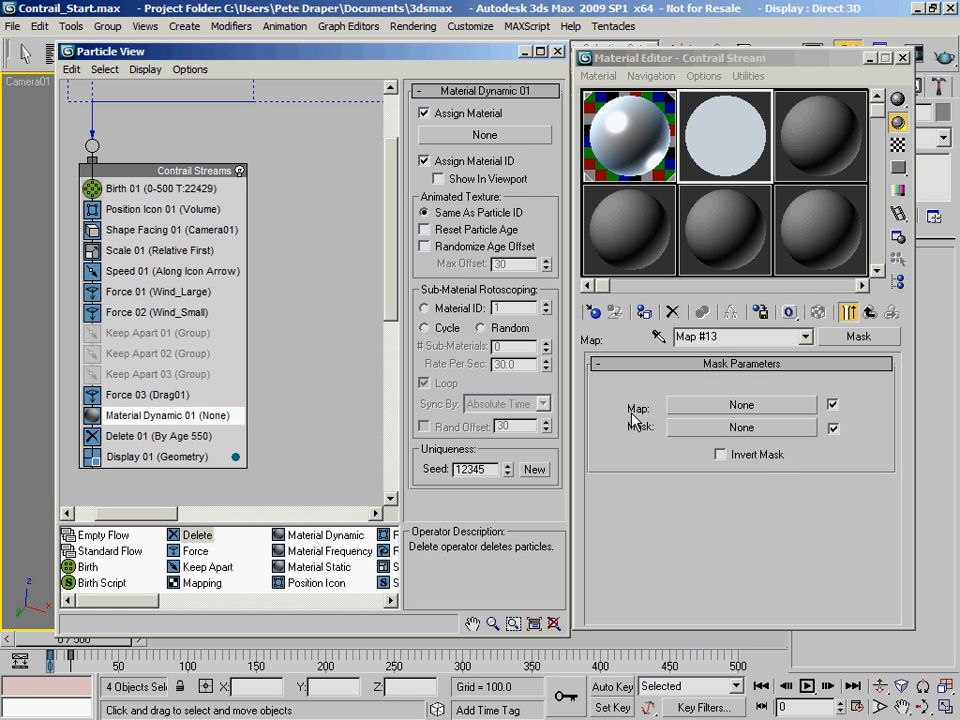
Assign a Cellular map to the nested Mask map's map component and set its coordinate source to Explicit Map Channel
{"action": "left_click", "coordinate": [733, 407]}
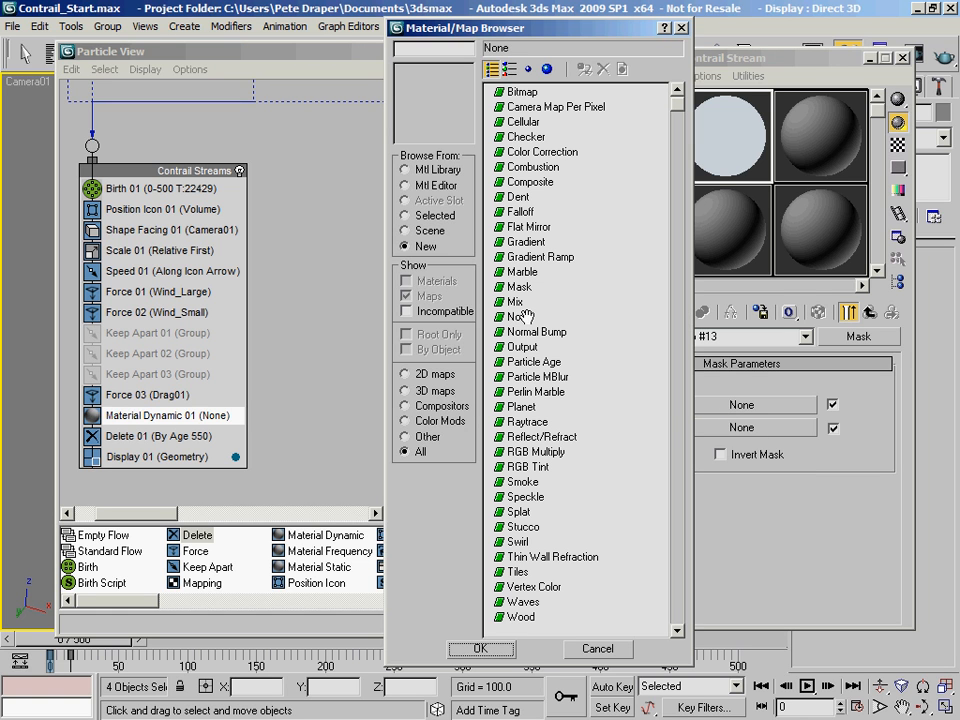
{"action": "double_click", "coordinate": [523, 122]}
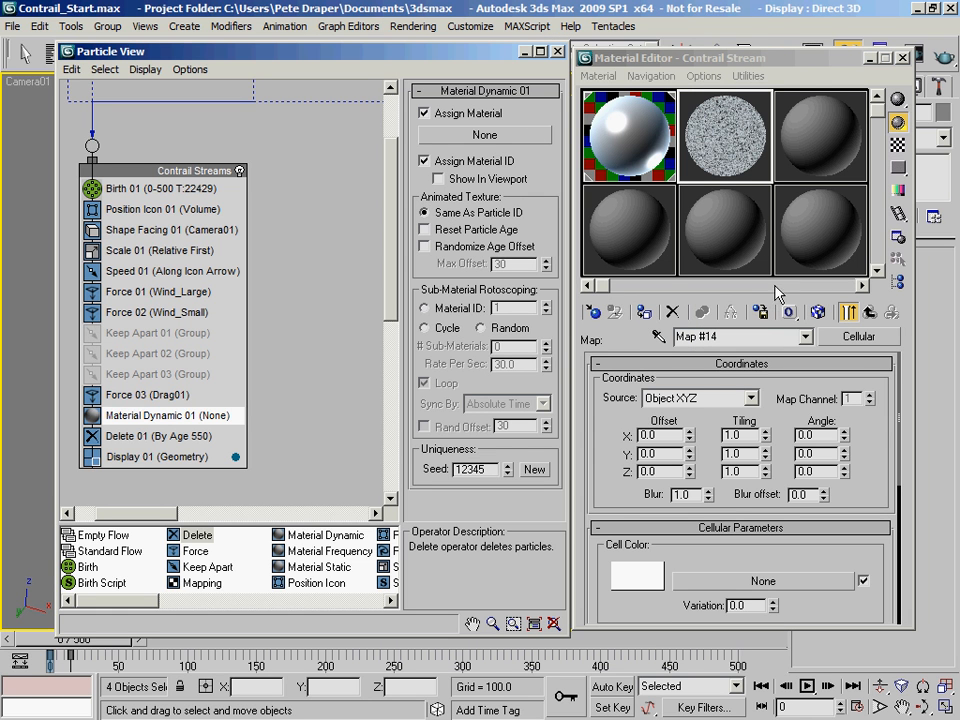
{"action": "left_click", "coordinate": [850, 313]}
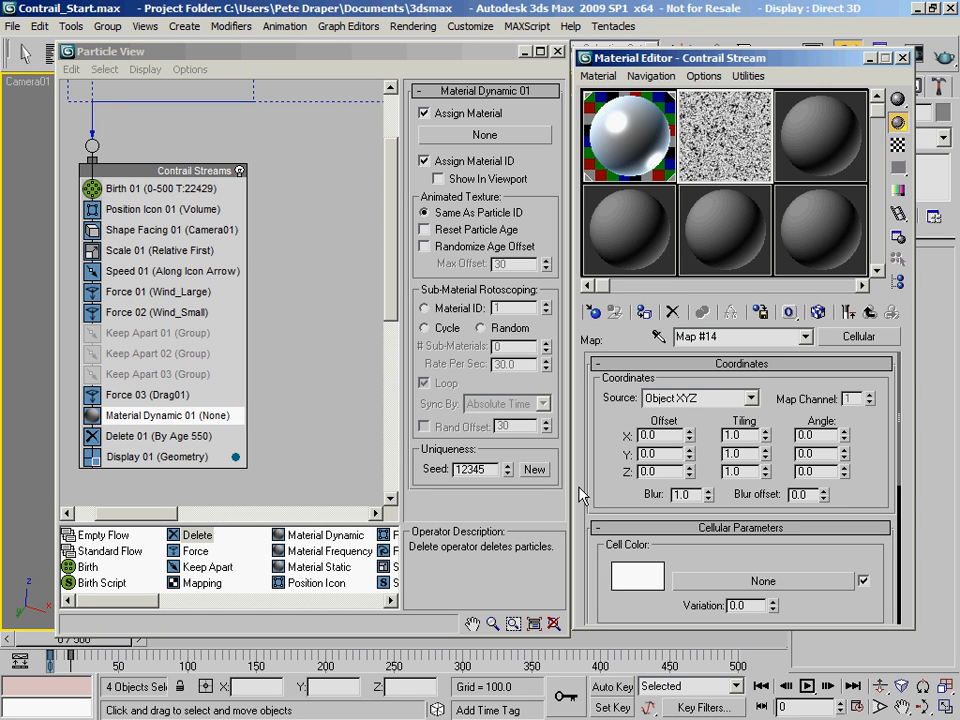
{"action": "left_click", "coordinate": [699, 399]}
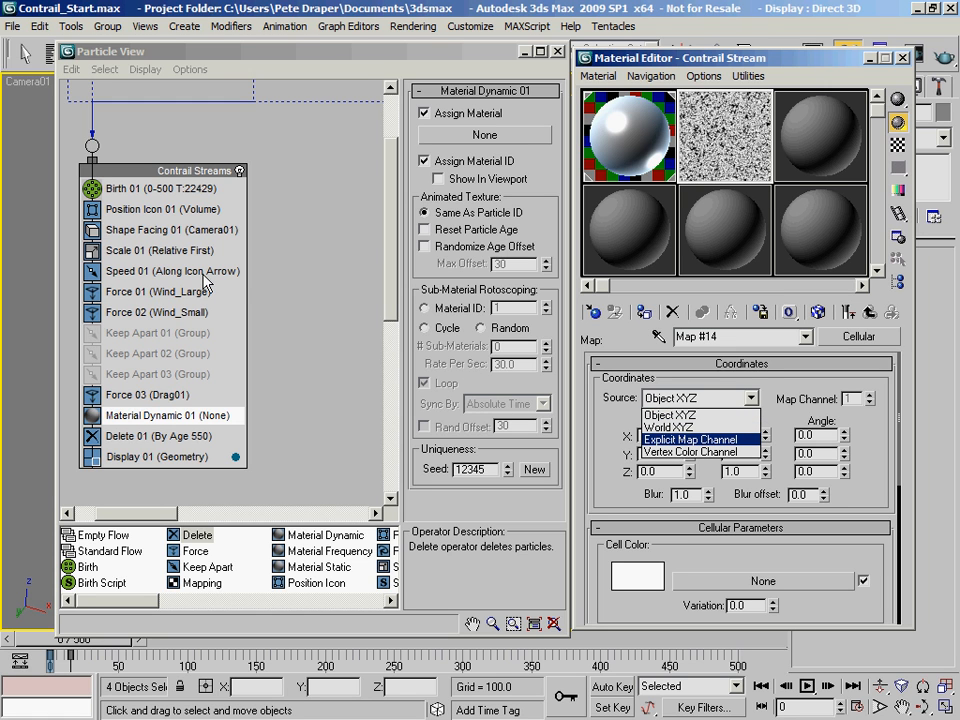
{"action": "left_click", "coordinate": [700, 416]}
{"action": "left_click", "coordinate": [700, 399]}
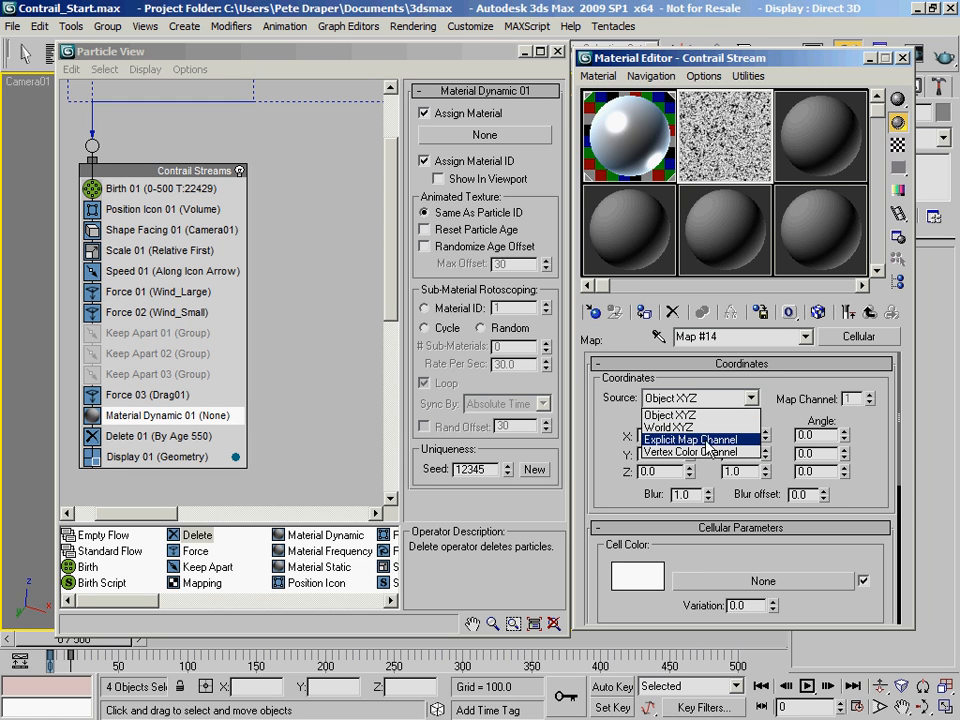
{"action": "left_click", "coordinate": [705, 440]}
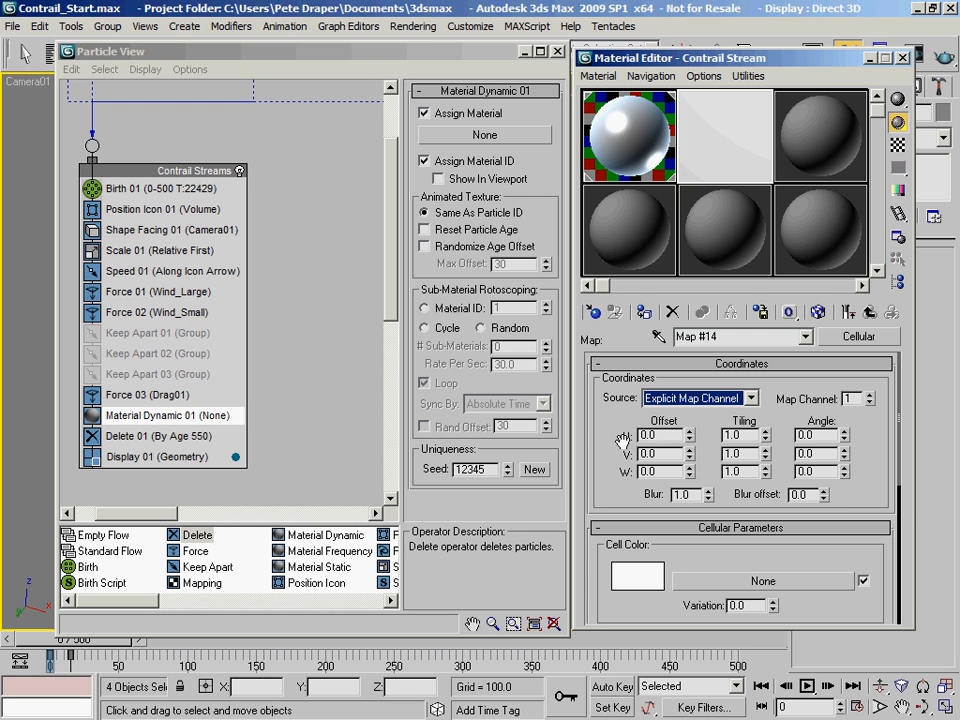
Set the Cellular map's cell size to 0.5 and enable Fractal in its cell characteristics
{"action": "left_click_drag", "start_coordinate": [598, 502], "coordinate": [617, 274]}
{"action": "left_click_drag", "start_coordinate": [621, 521], "coordinate": [687, 500]}
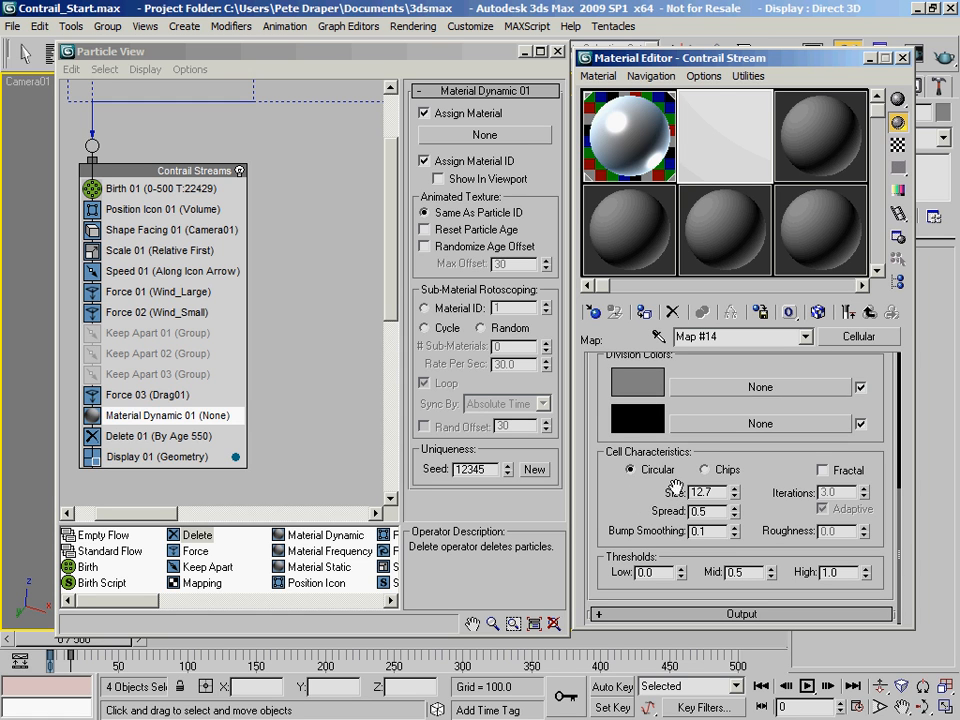
{"action": "double_click", "coordinate": [703, 492]}
{"action": "type", "text": ".5"}
{"action": "key", "text": "Return"}
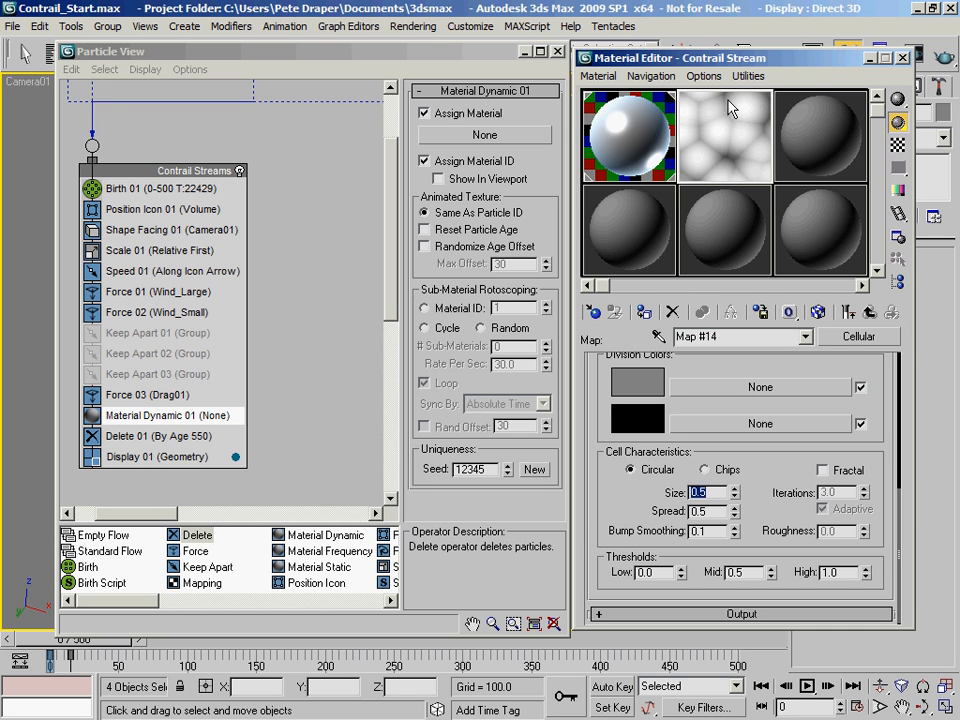
{"action": "left_click", "coordinate": [845, 469]}
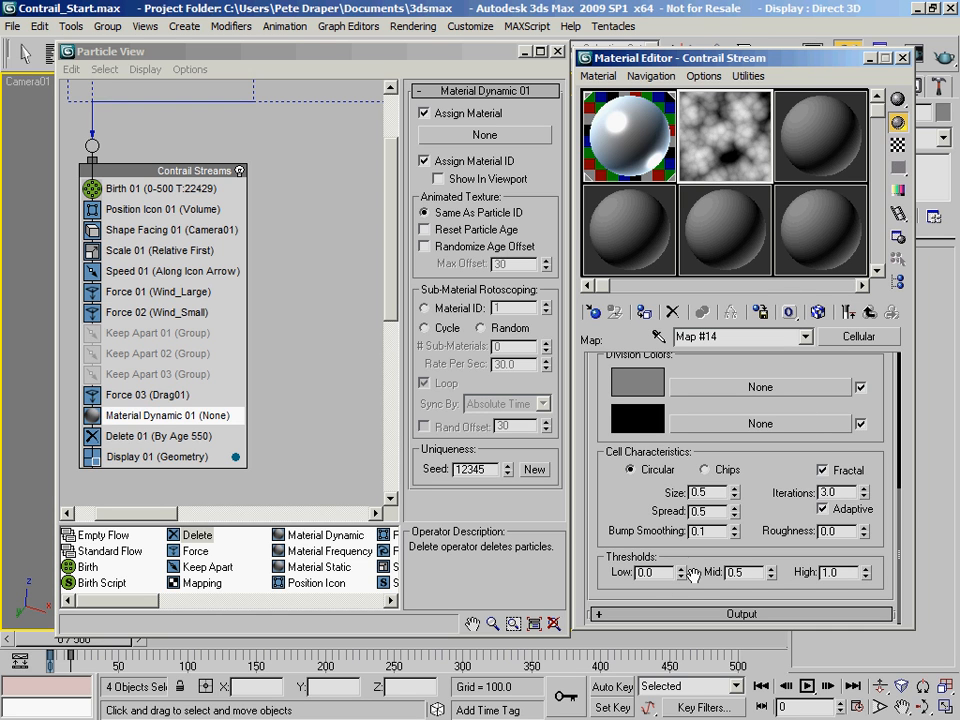
{"action": "left_click_drag", "start_coordinate": [765, 480], "coordinate": [783, 594]}
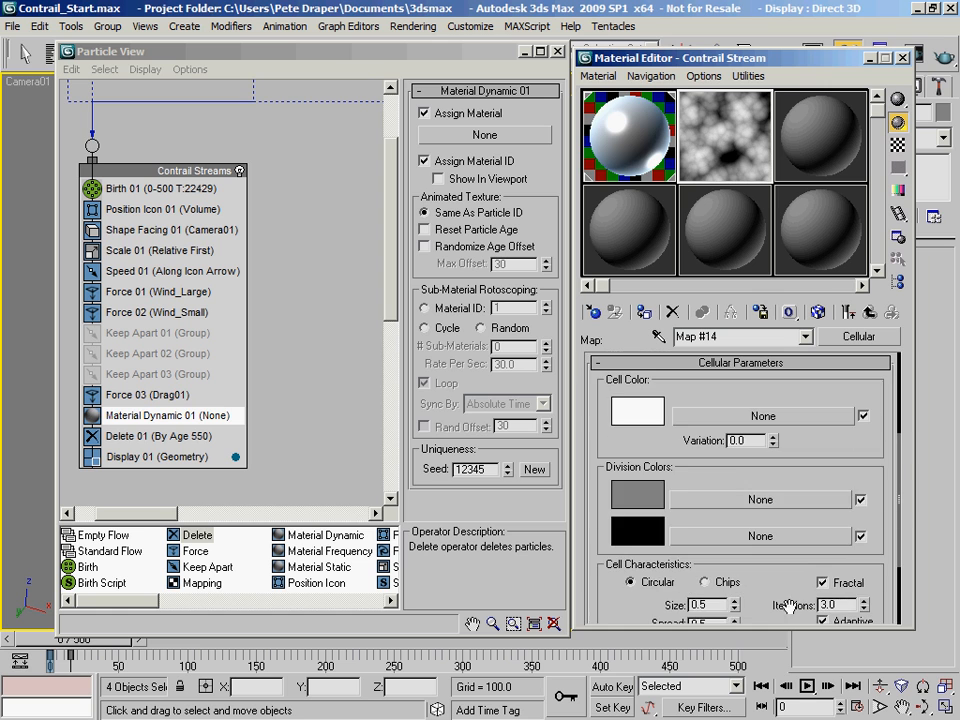
{"action": "left_click_drag", "start_coordinate": [743, 484], "coordinate": [739, 510]}
Show the Contrail Stream material's map hierarchy and rename the nested Mask map as "Cellular Clip Control"
{"action": "left_click", "coordinate": [869, 313]}
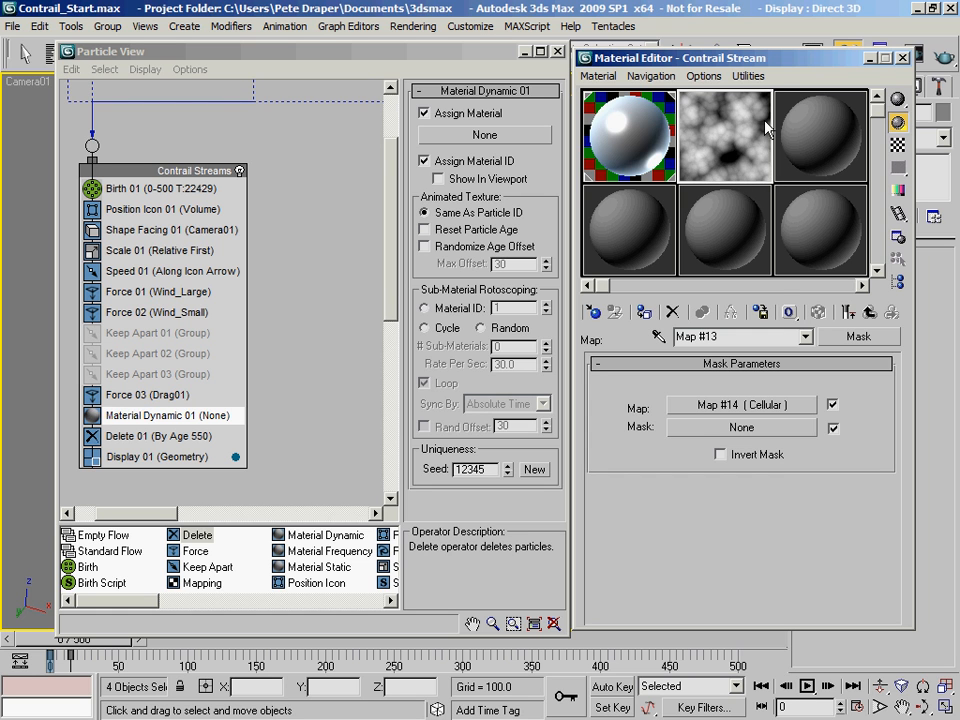
{"action": "left_click", "coordinate": [897, 282]}
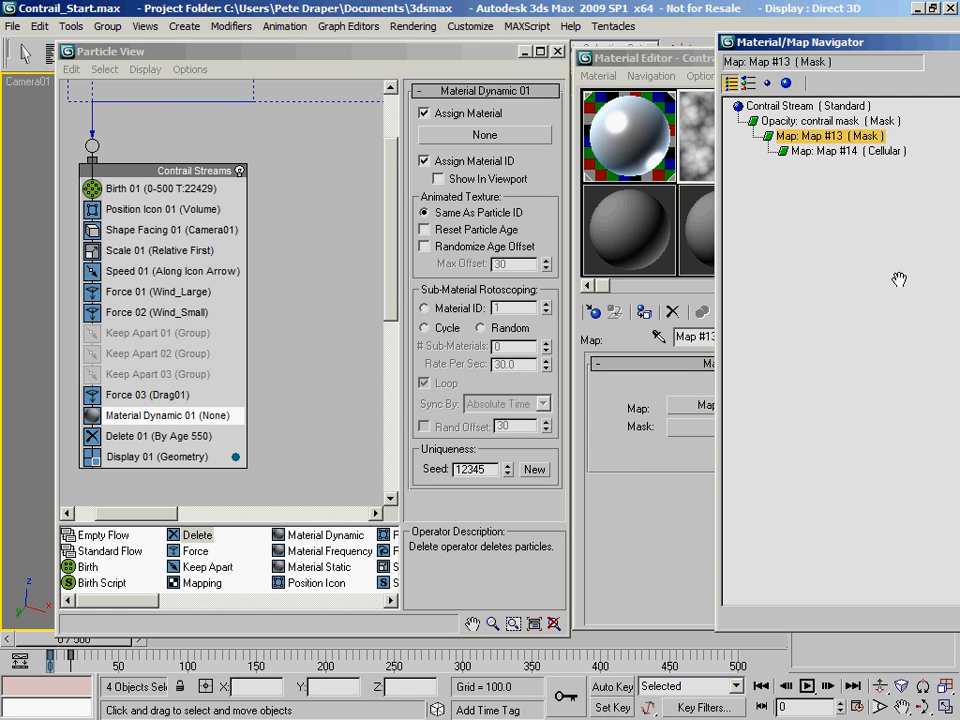
{"action": "left_click_drag", "start_coordinate": [777, 43], "coordinate": [104, 74]}
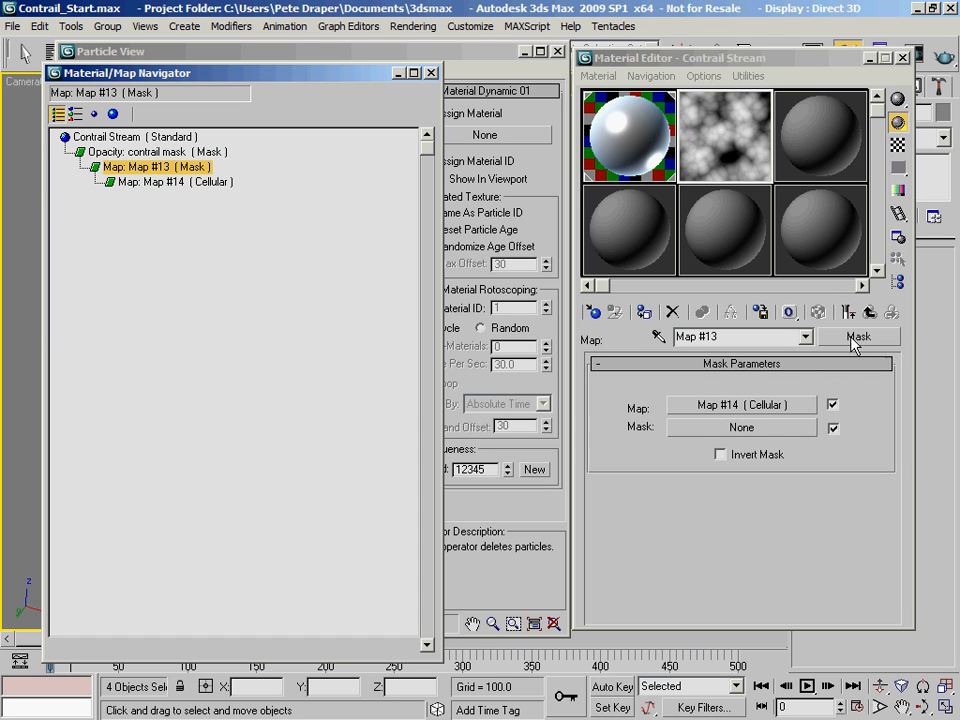
{"action": "left_click_drag", "start_coordinate": [733, 336], "coordinate": [591, 343]}
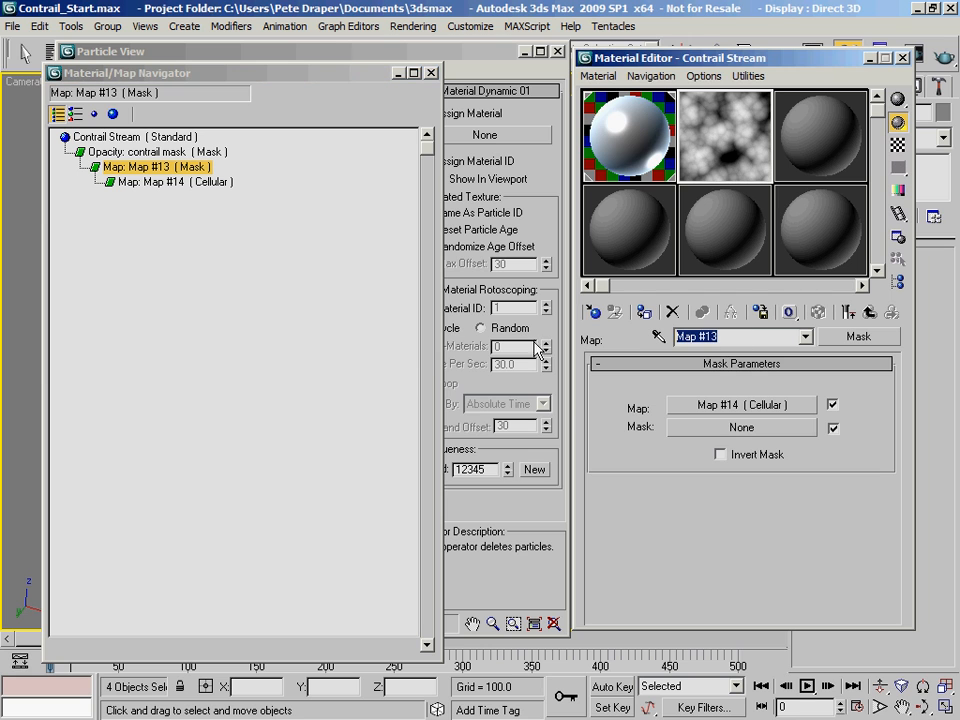
{"action": "type", "text": "C"}
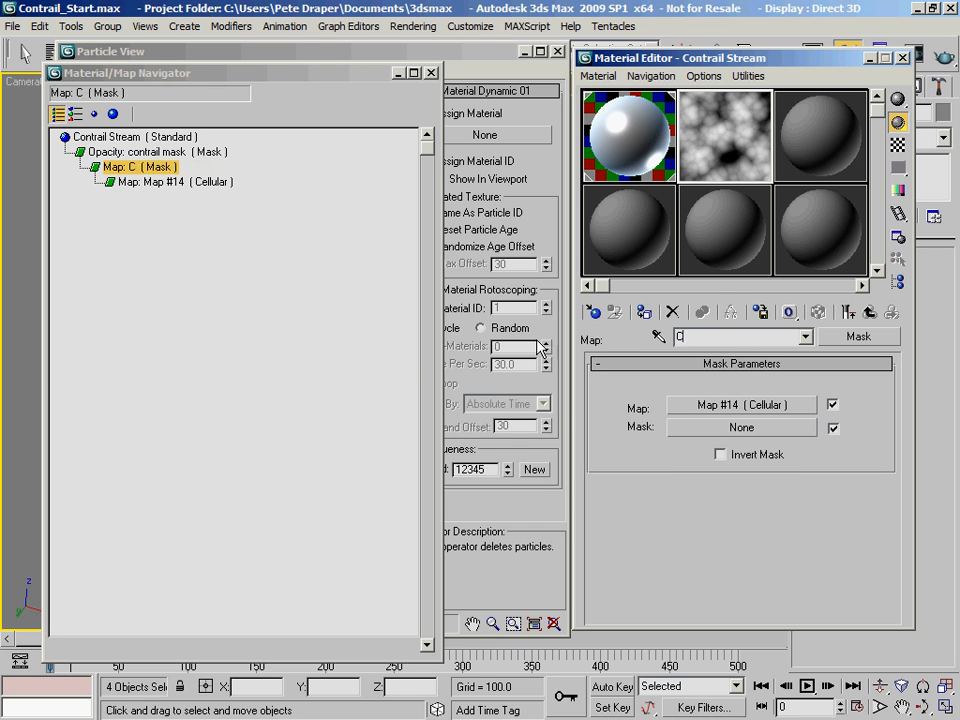
{"action": "type", "text": "ellular C"}
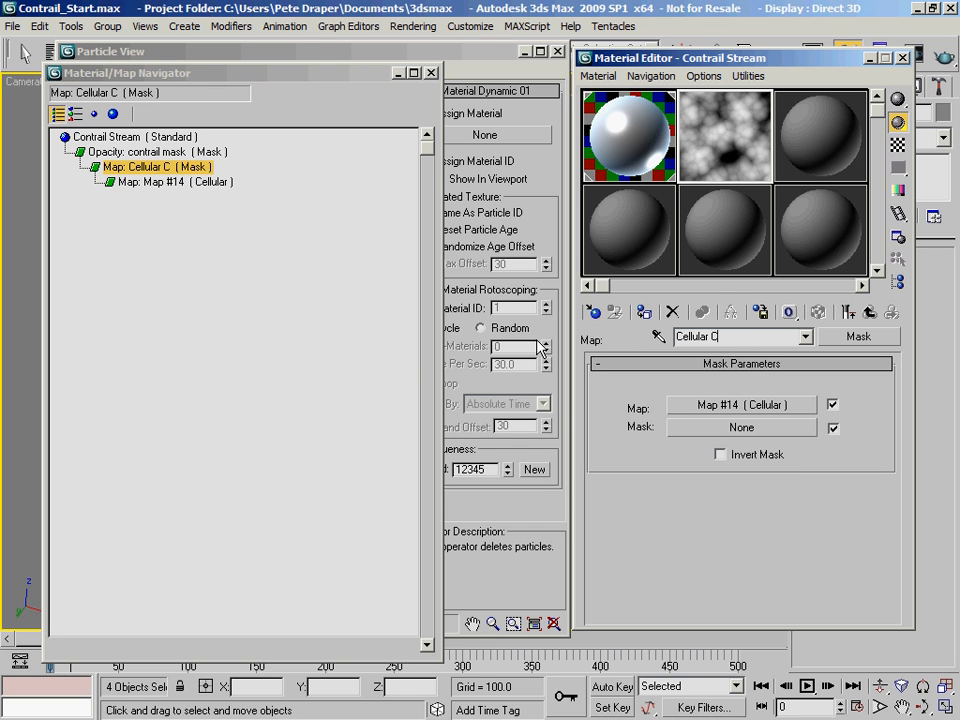
{"action": "type", "text": "lip Control"}
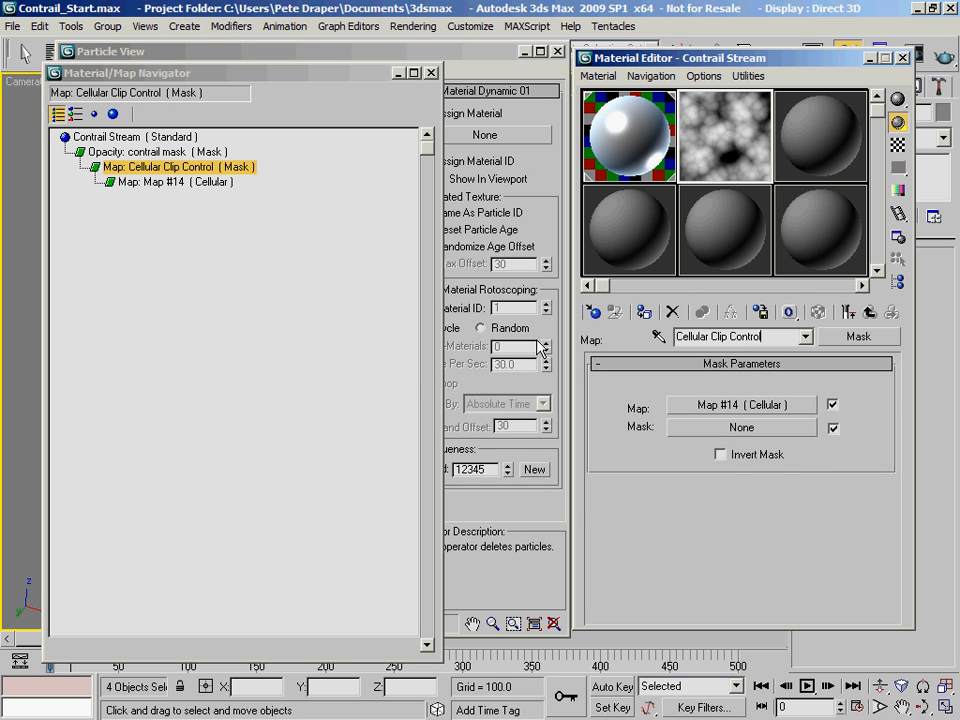
Rename the Cellular map inside Cellular Clip Control as "Cellular Cloud"
{"action": "left_click", "coordinate": [762, 405]}
{"action": "left_click", "coordinate": [740, 337]}
{"action": "type", "text": "CELLULAR"}
{"action": "key", "text": "BackSpace"}
{"action": "key", "text": "BackSpace"}
{"action": "key", "text": "BackSpace"}
{"action": "key", "text": "BackSpace"}
{"action": "key", "text": "BackSpace"}
{"action": "key", "text": "BackSpace"}
{"action": "key", "text": "BackSpace"}
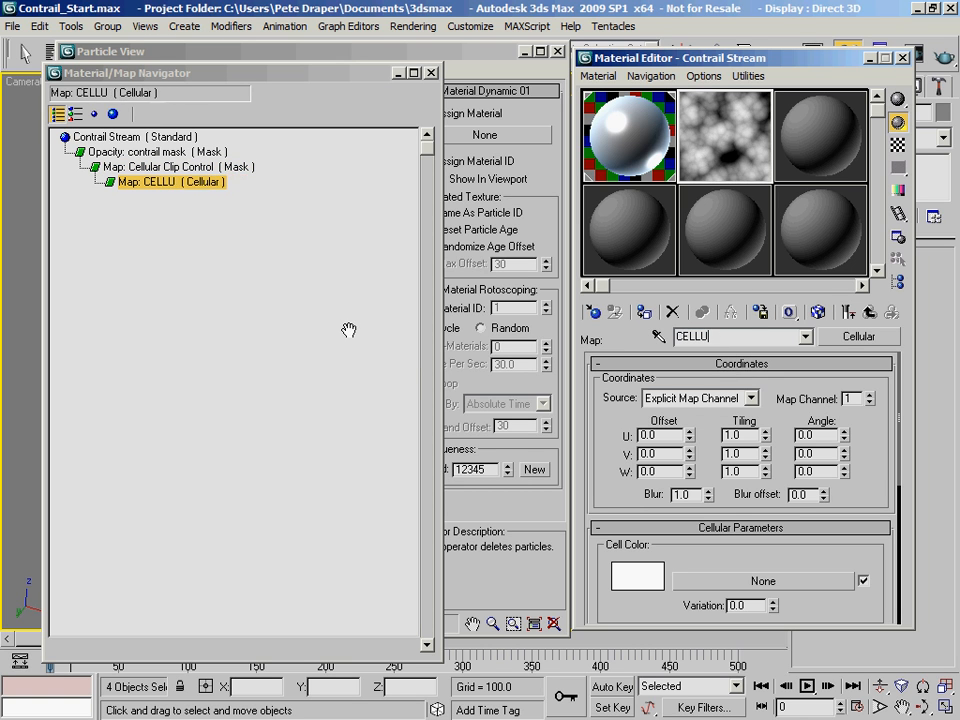
{"action": "type", "text": "ell"}
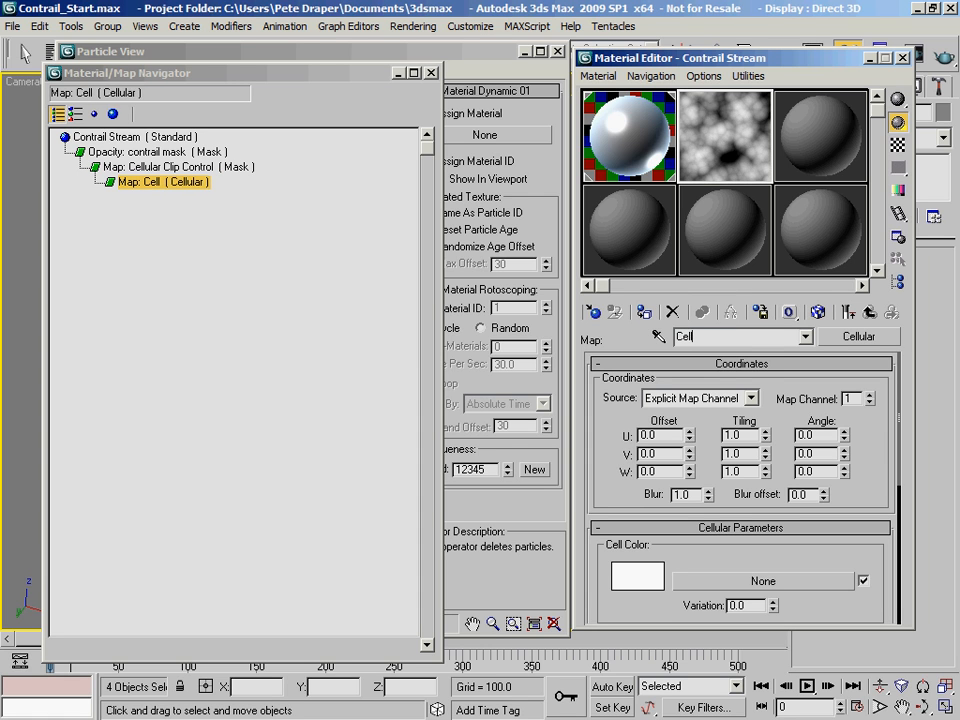
{"action": "type", "text": "ular Cloud"}
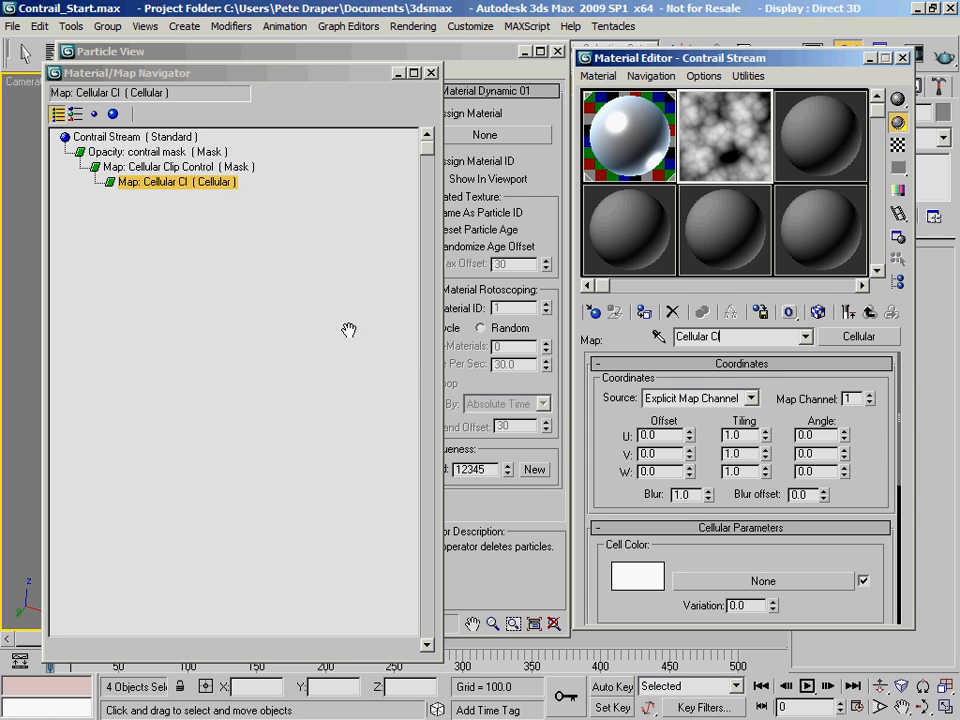
Assign a Gradient map as the mask of Cellular Clip Control and set its gradient type to Radial
{"action": "left_click", "coordinate": [848, 312]}
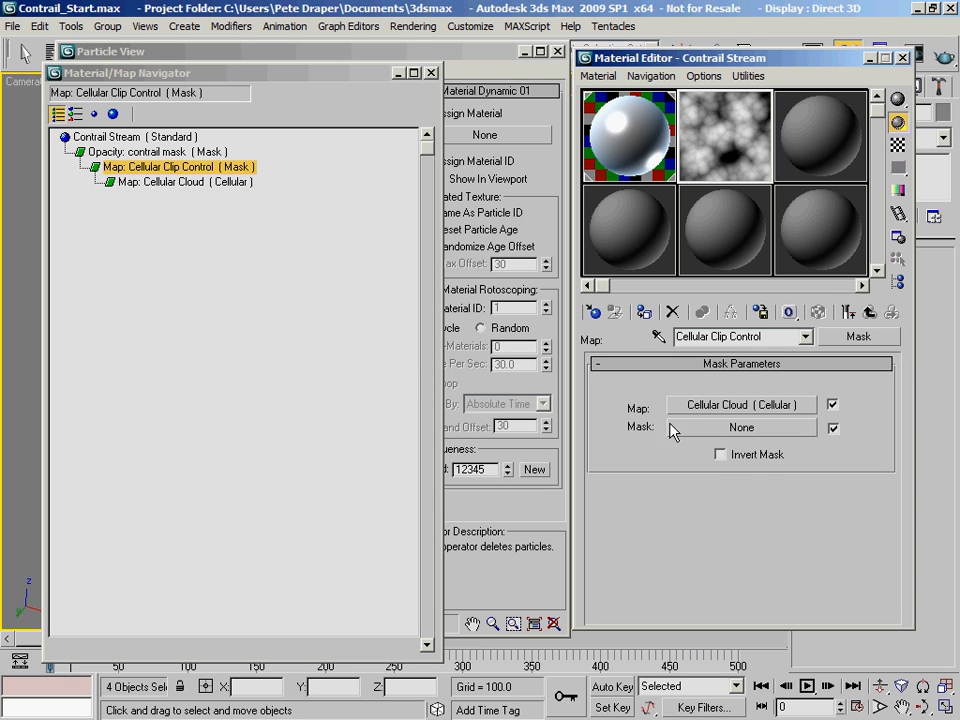
{"action": "left_click", "coordinate": [714, 440]}
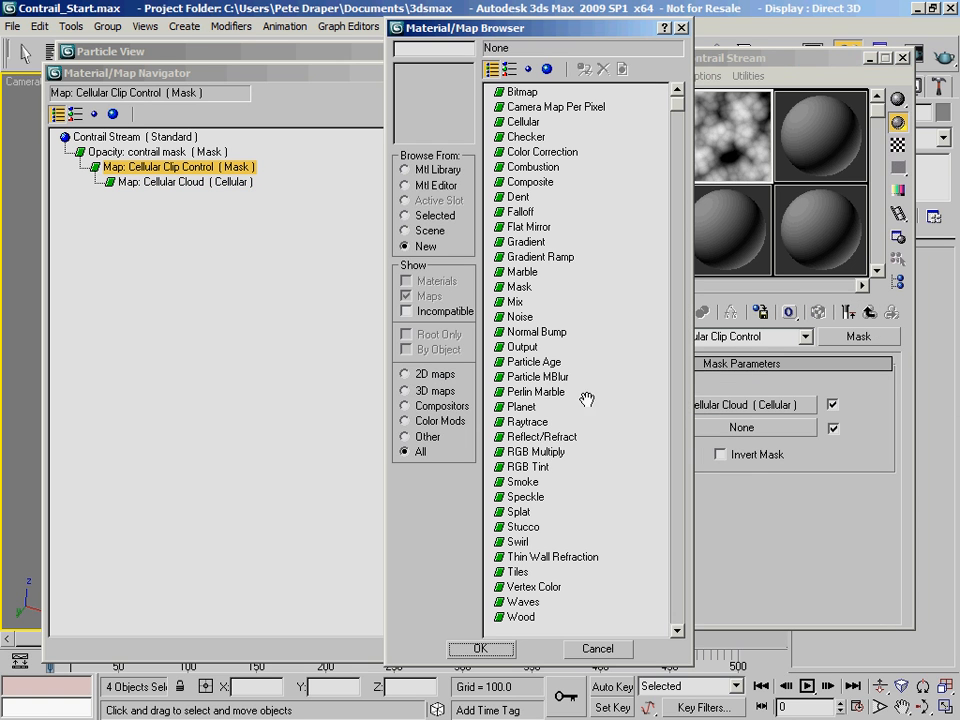
{"action": "double_click", "coordinate": [529, 238]}
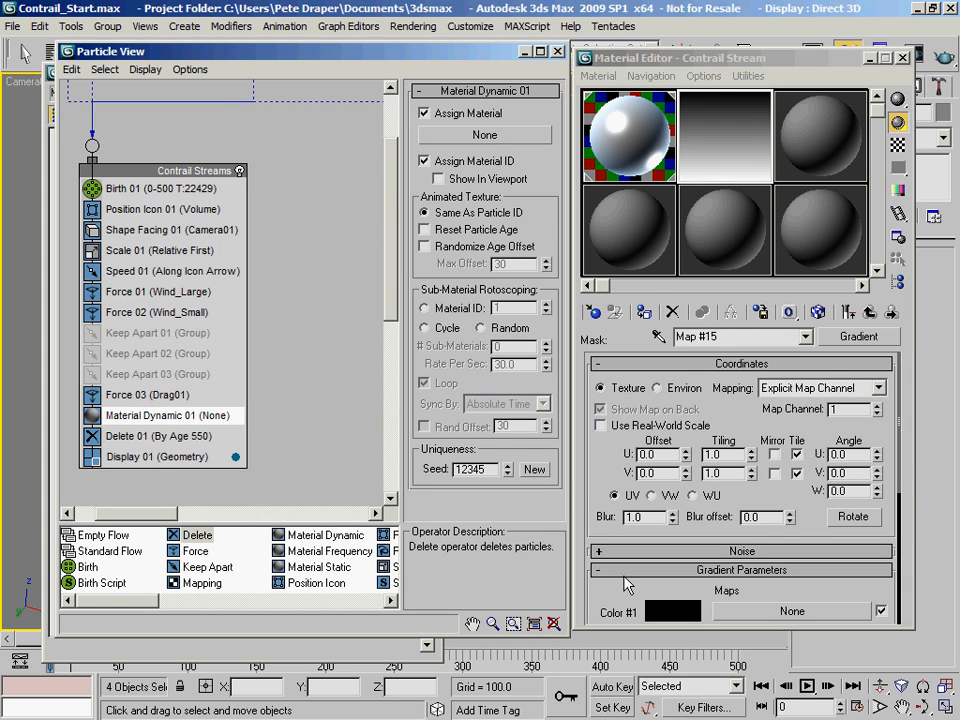
{"action": "scroll", "coordinate": [738, 573], "scroll_direction": "down", "scroll_amount": 5}
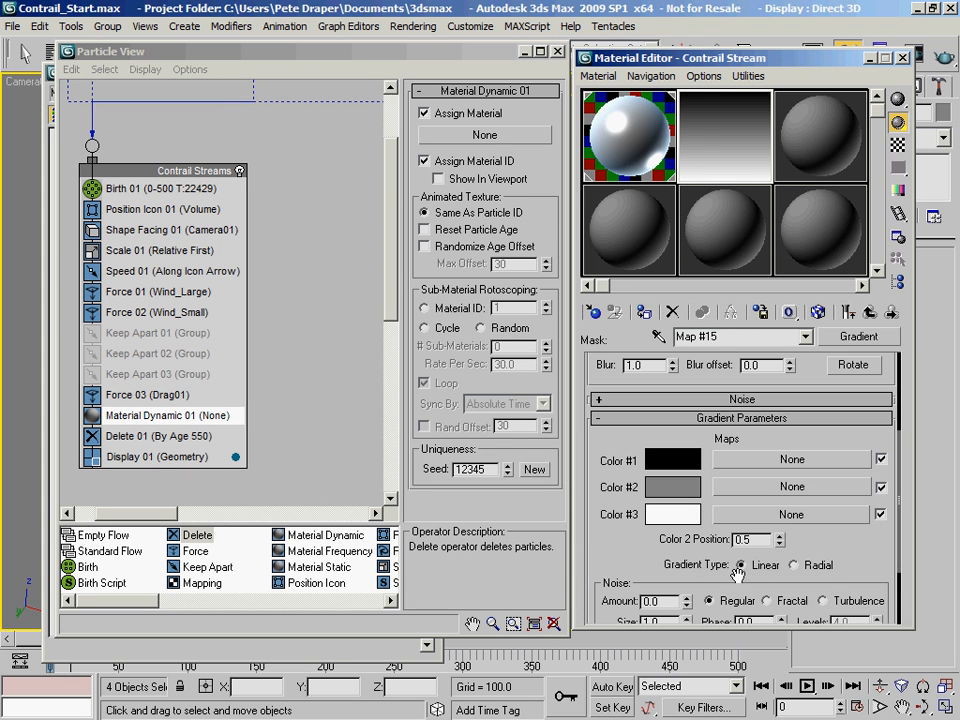
{"action": "left_click", "coordinate": [815, 565]}
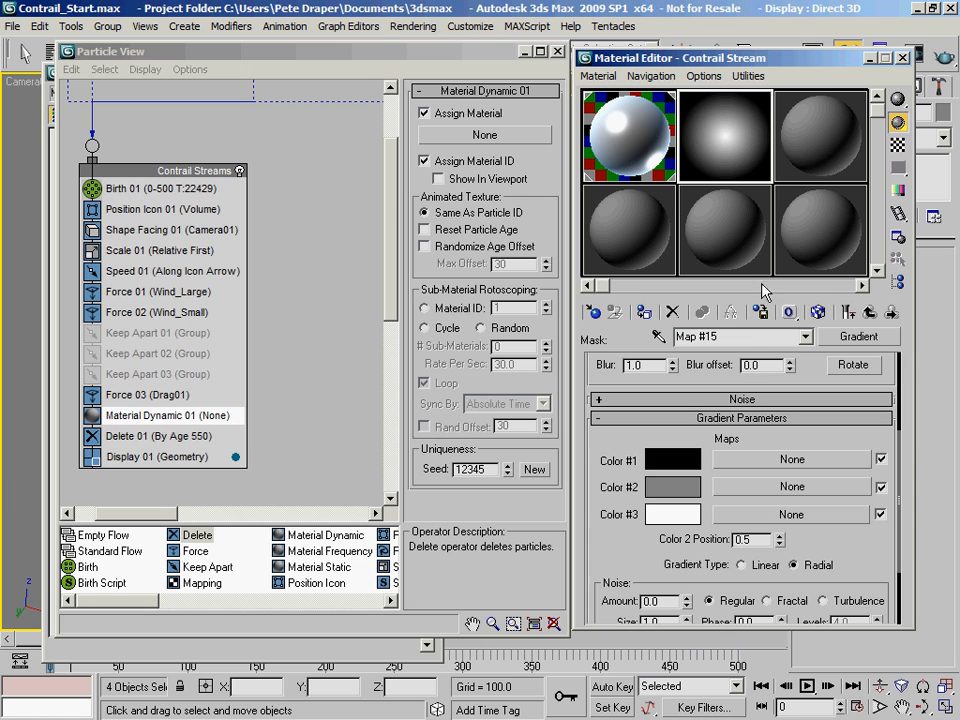
{"action": "left_click", "coordinate": [848, 312]}
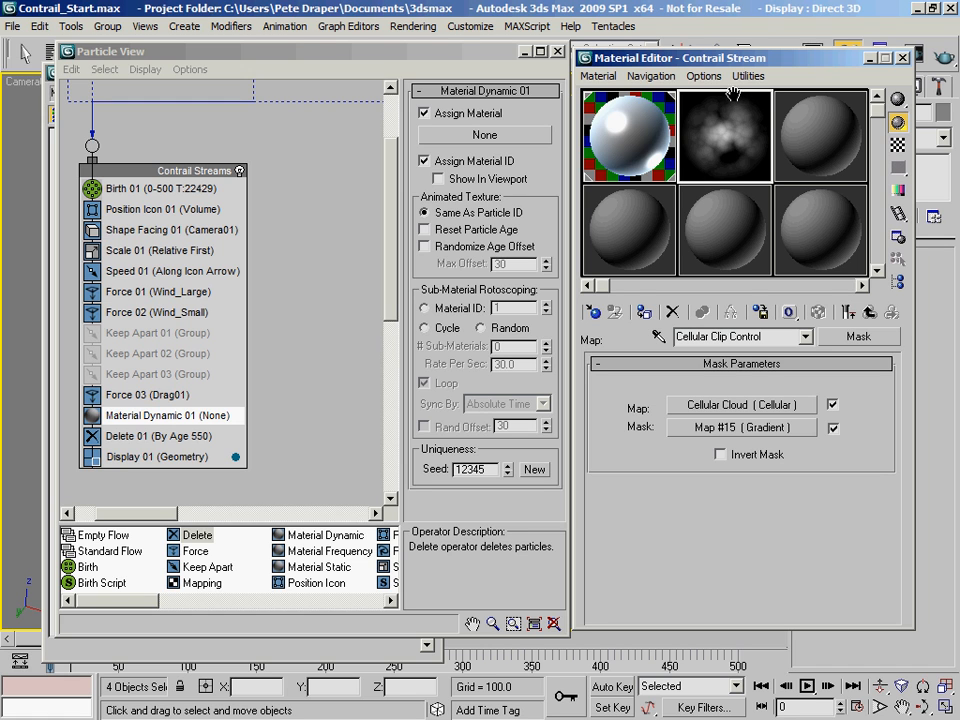
Assign a Gradient Ramp map as the mask of the top-level "contrail mask" opacity map
{"action": "left_click", "coordinate": [872, 314]}
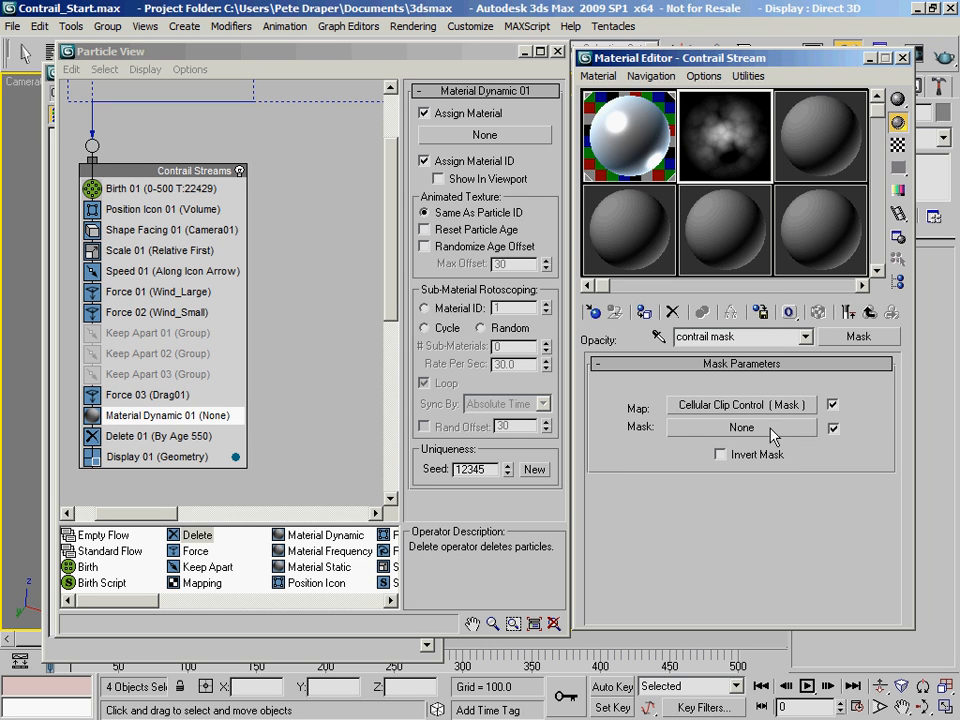
{"action": "left_click", "coordinate": [735, 430]}
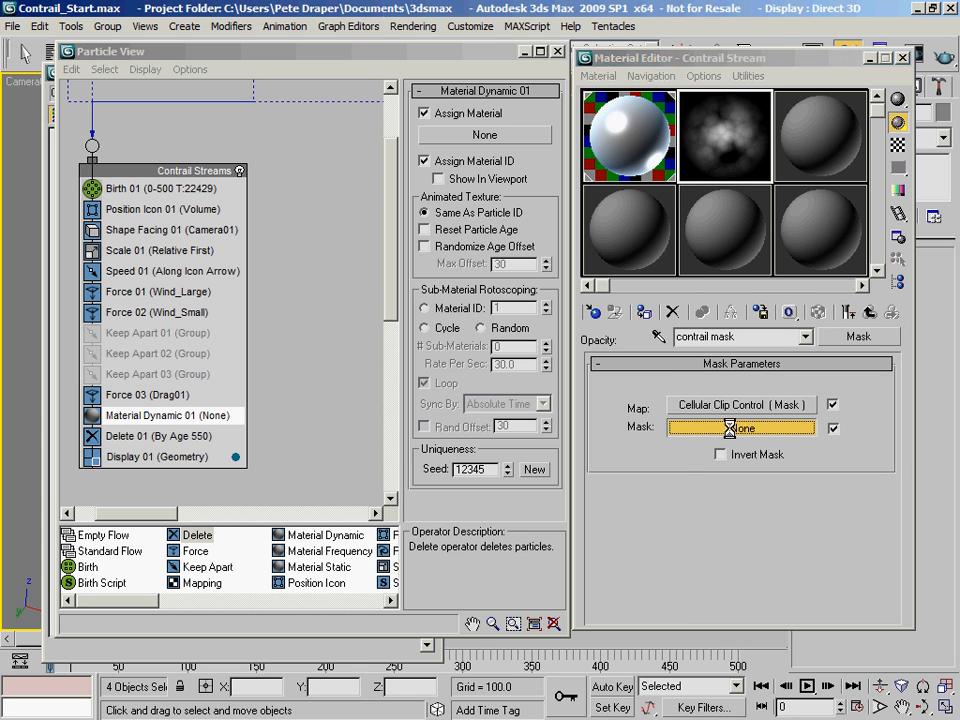
{"action": "double_click", "coordinate": [505, 257]}
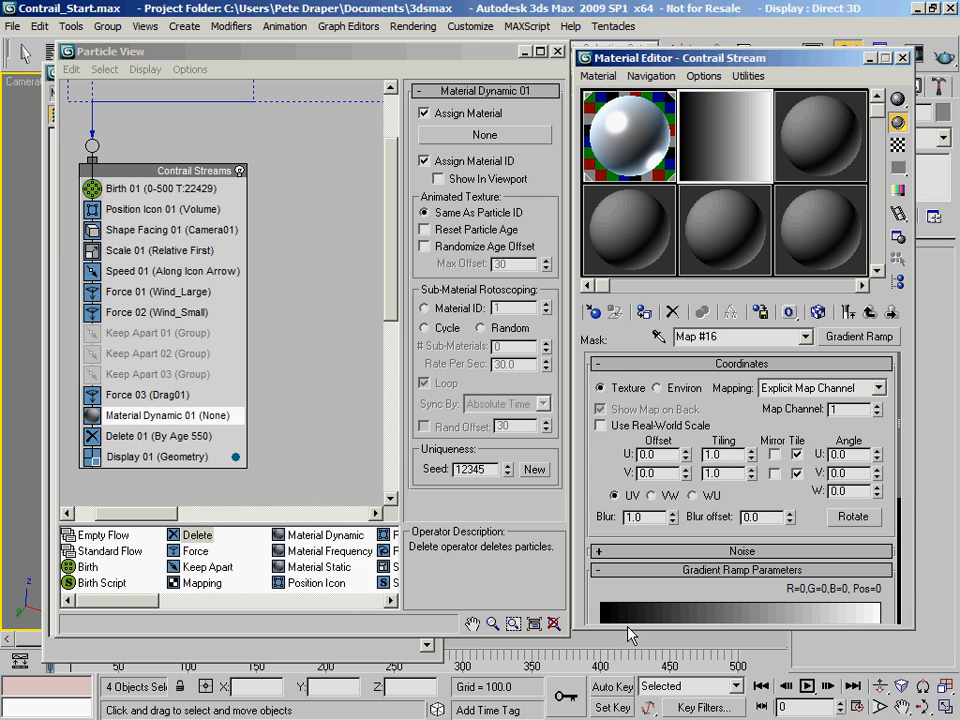
Set the Gradient Ramp's gradient type to Mapped and assign a Particle Age map as its source map
{"action": "left_click_drag", "start_coordinate": [628, 628], "coordinate": [628, 716]}
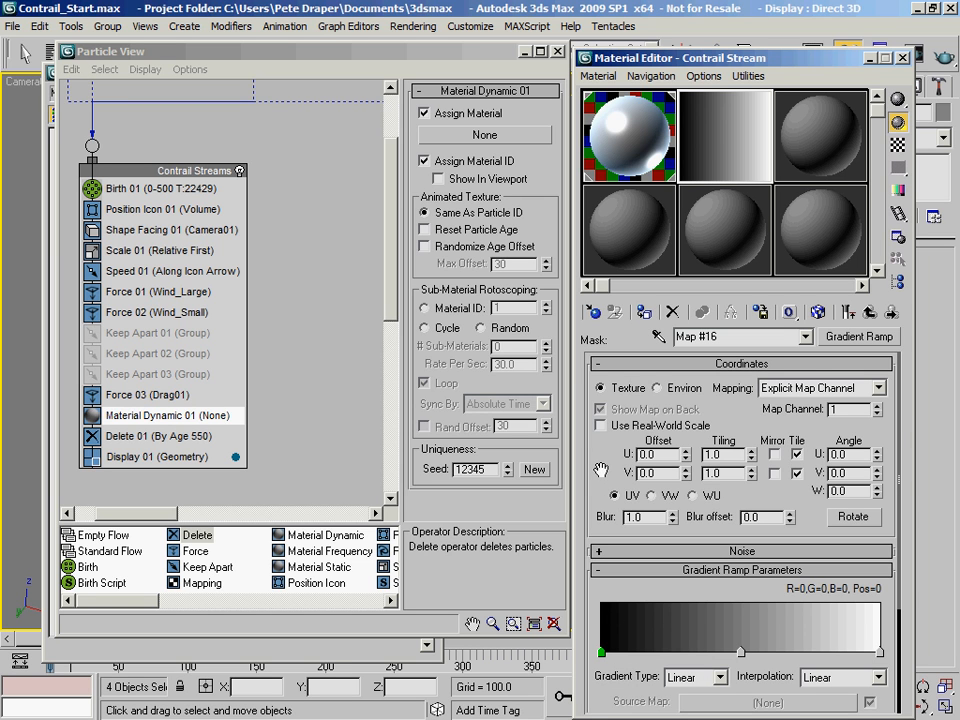
{"action": "left_click_drag", "start_coordinate": [677, 65], "coordinate": [399, 27]}
{"action": "left_click_drag", "start_coordinate": [327, 470], "coordinate": [323, 327]}
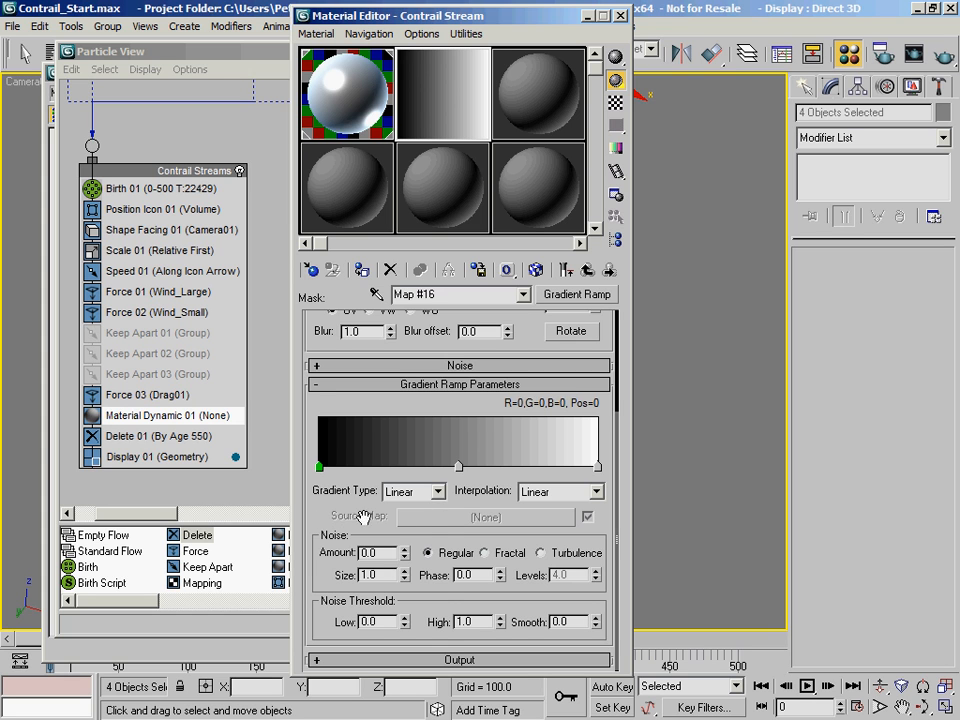
{"action": "left_click", "coordinate": [438, 491]}
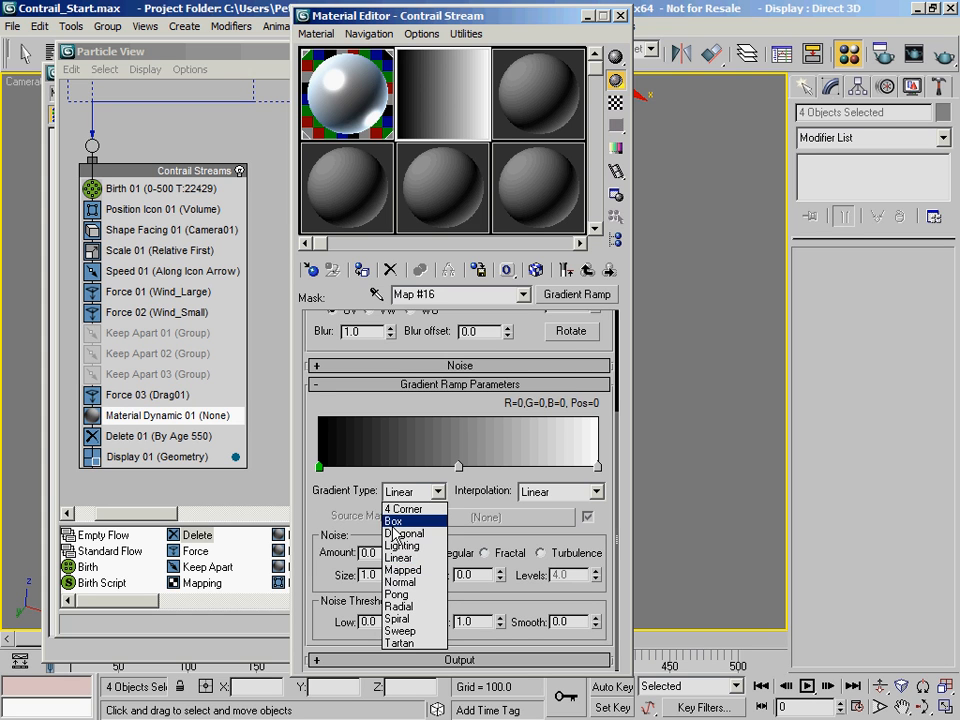
{"action": "left_click", "coordinate": [416, 571]}
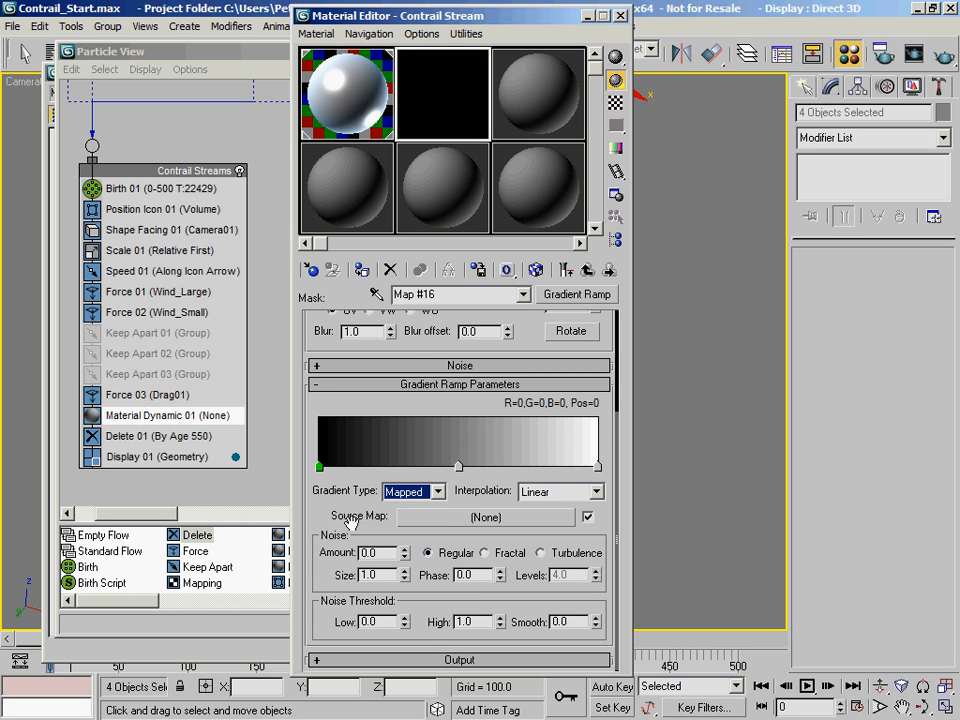
{"action": "left_click", "coordinate": [487, 517]}
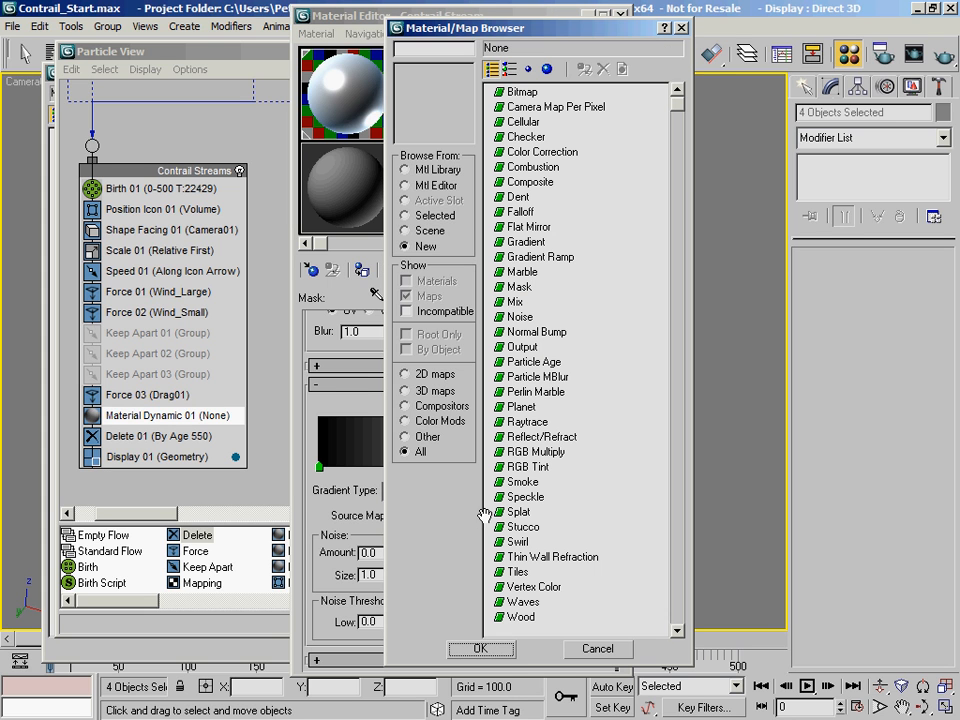
{"action": "double_click", "coordinate": [546, 362]}
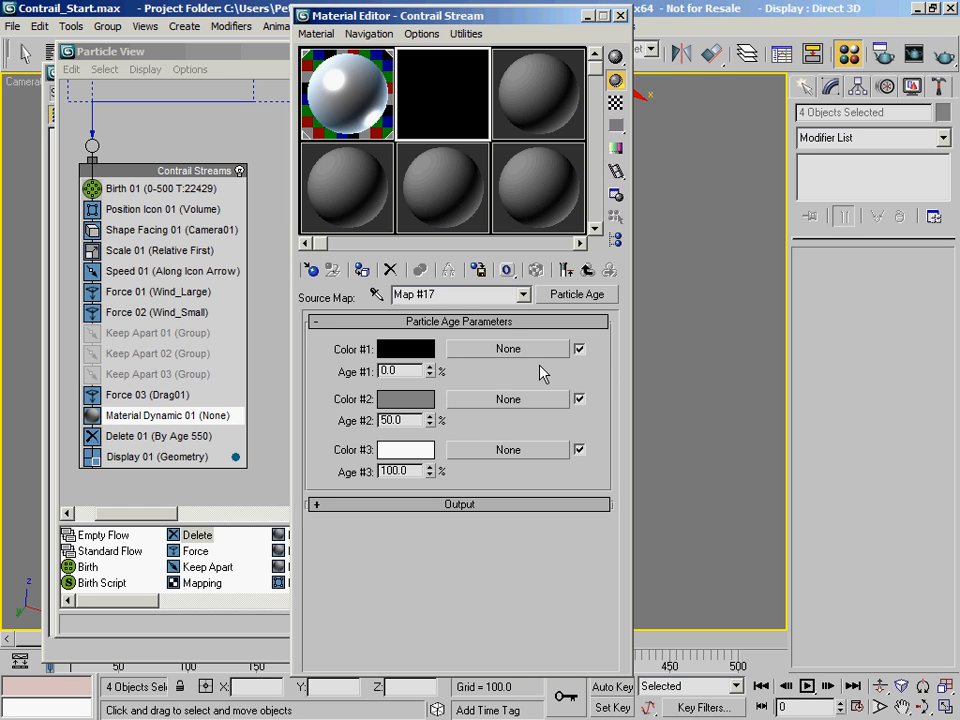
Swap Color #1 and Color #3 of the Particle Age source map so it runs from white to black
{"action": "left_click_drag", "start_coordinate": [403, 354], "coordinate": [406, 450]}
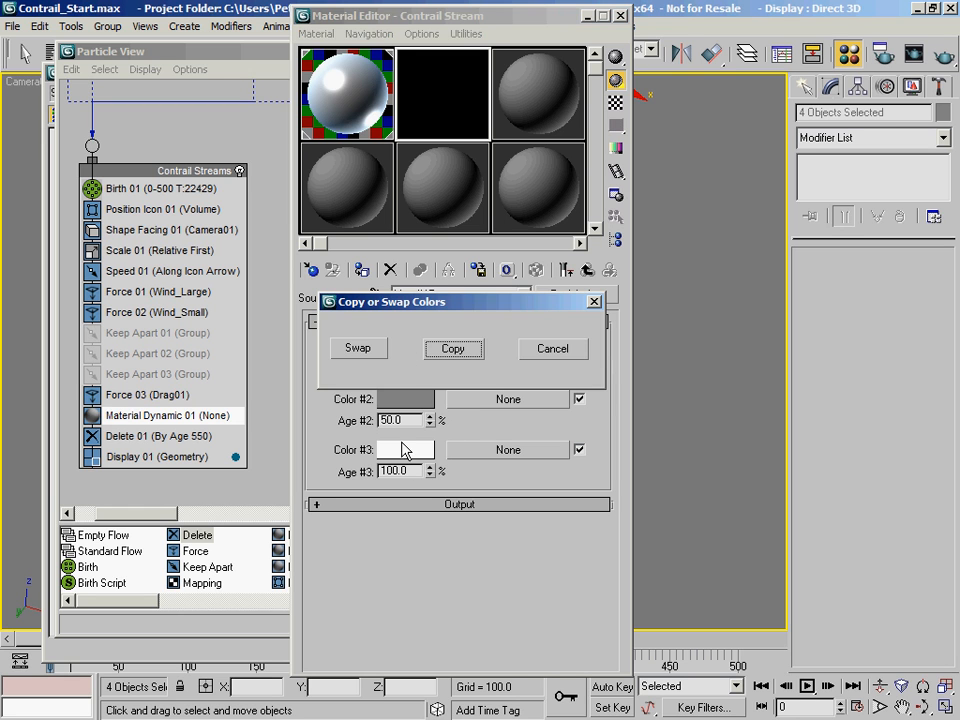
{"action": "left_click", "coordinate": [368, 348]}
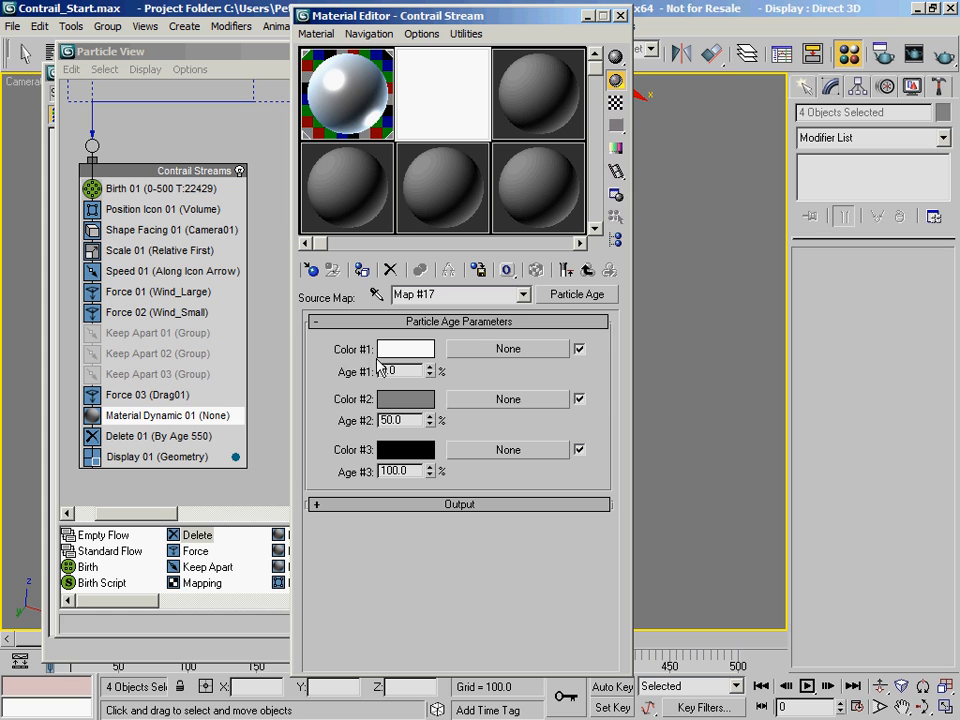
{"action": "left_click", "coordinate": [589, 274]}
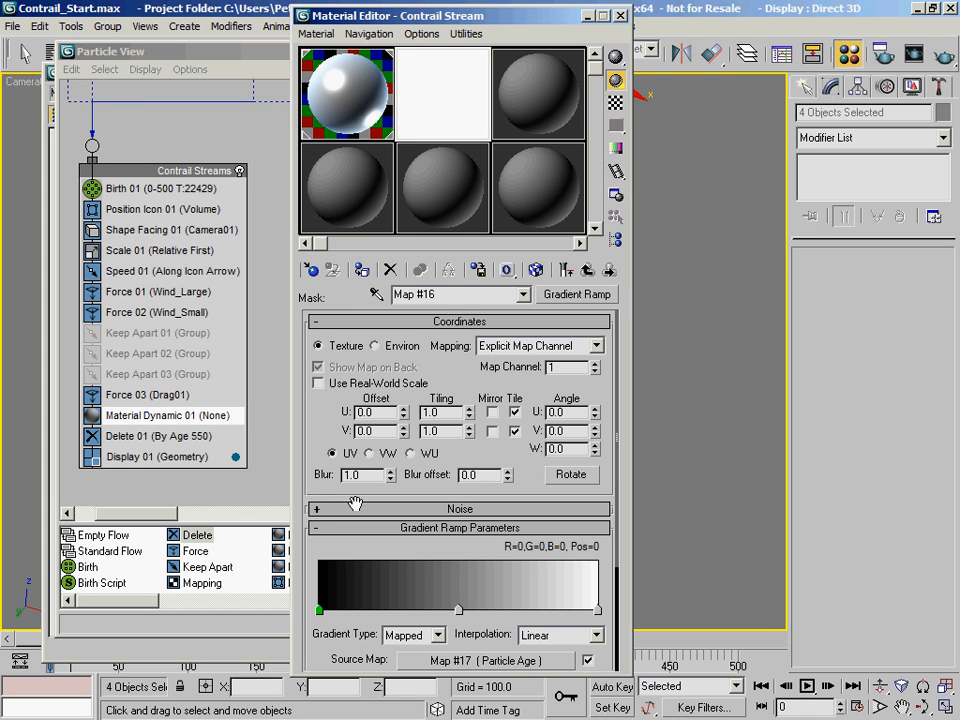
Rename the Gradient Ramp mask as "cloud particle age control" and its Particle Age source map as "cloud particle age"
{"action": "left_click_drag", "start_coordinate": [446, 294], "coordinate": [219, 318]}
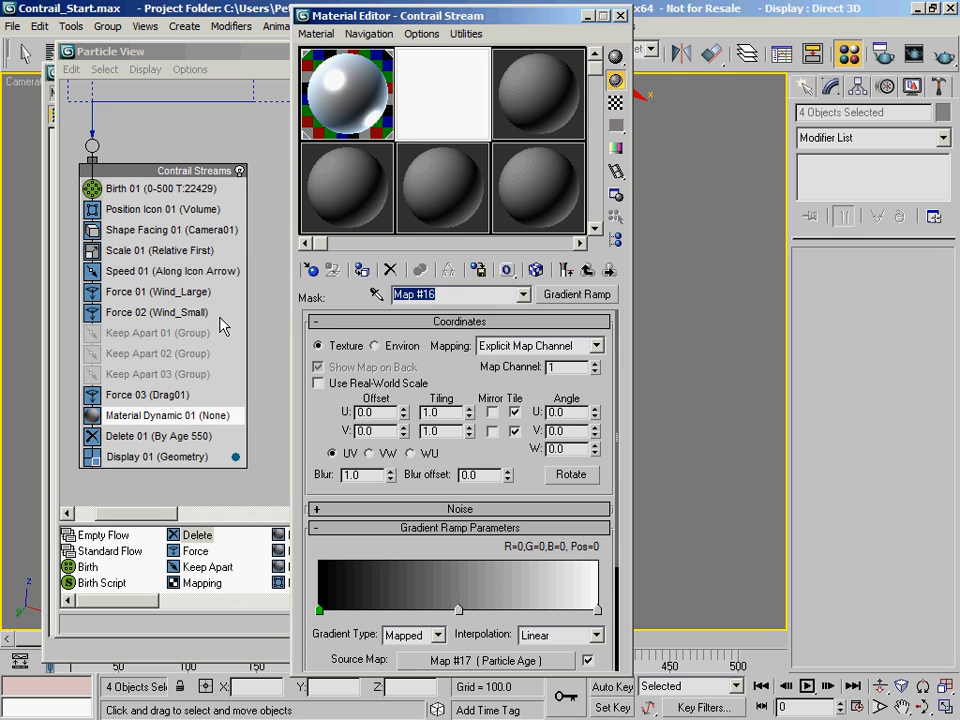
{"action": "type", "text": "cloud"}
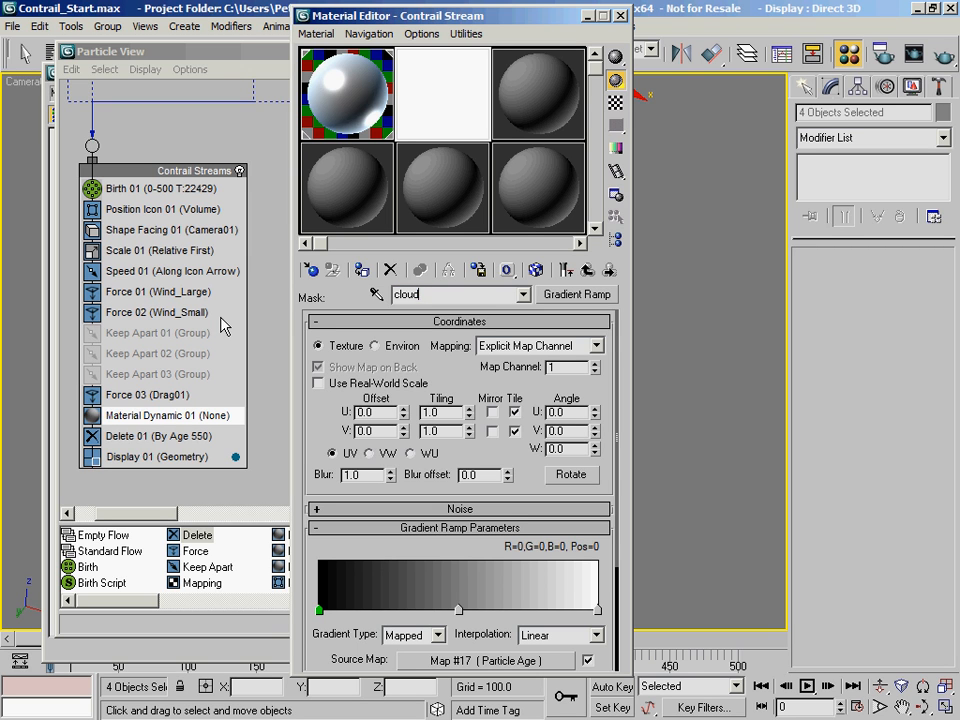
{"action": "type", "text": " particle age control"}
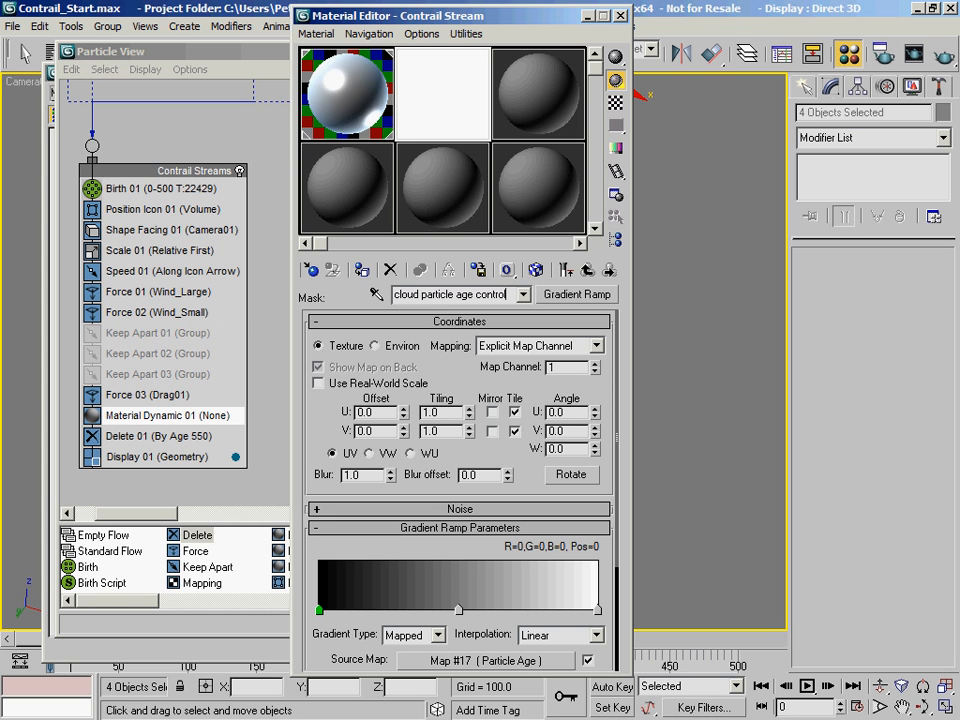
{"action": "left_click", "coordinate": [465, 660]}
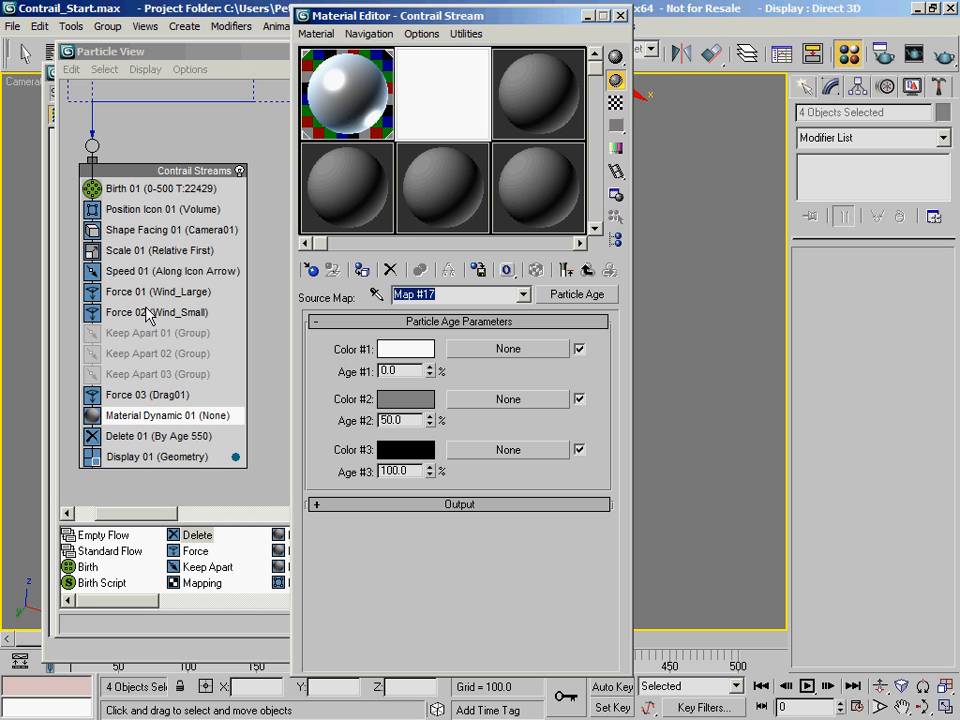
{"action": "type", "text": "cloud particle age"}
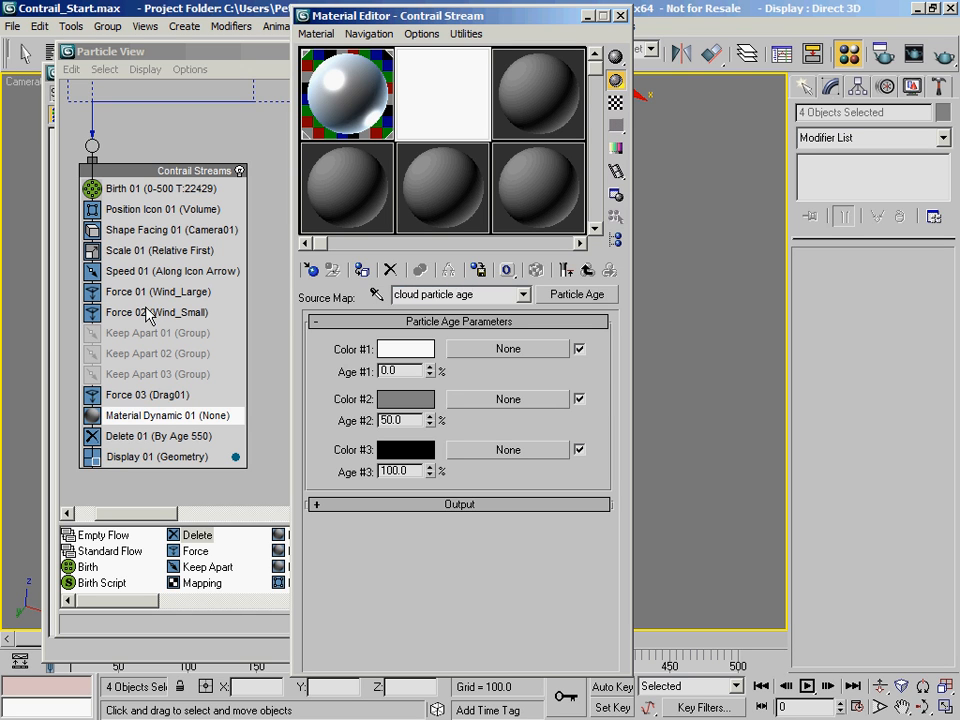
{"action": "left_click", "coordinate": [587, 270]}
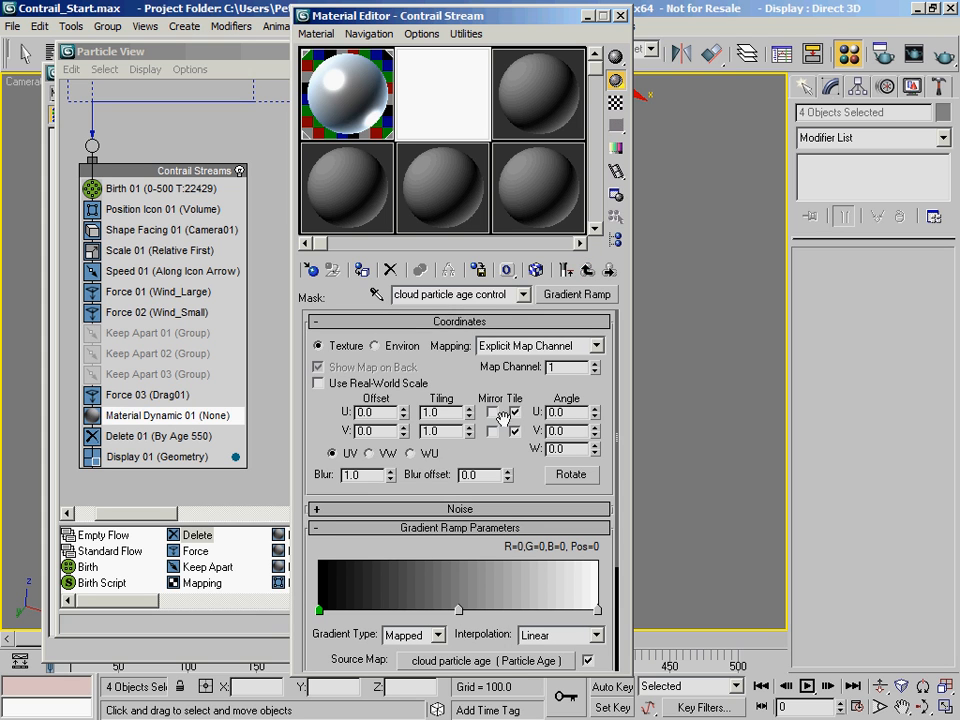
Rename the Particle Age source map as "cloud particle age control" and the Gradient Ramp mask as "cloud particle age"
{"action": "left_click", "coordinate": [490, 663]}
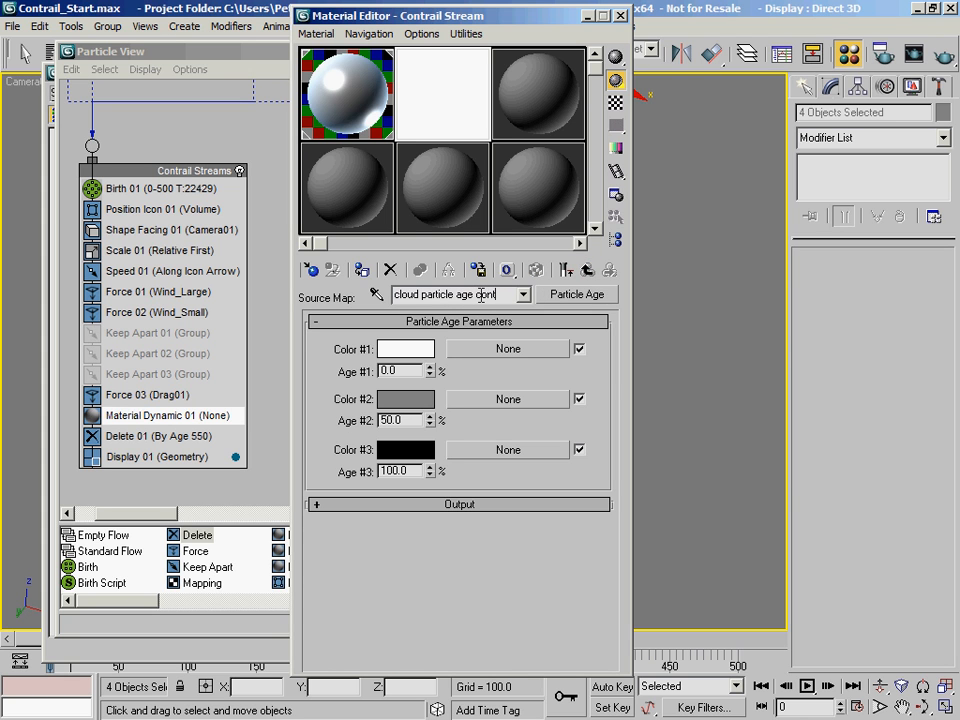
{"action": "left_click", "coordinate": [587, 270]}
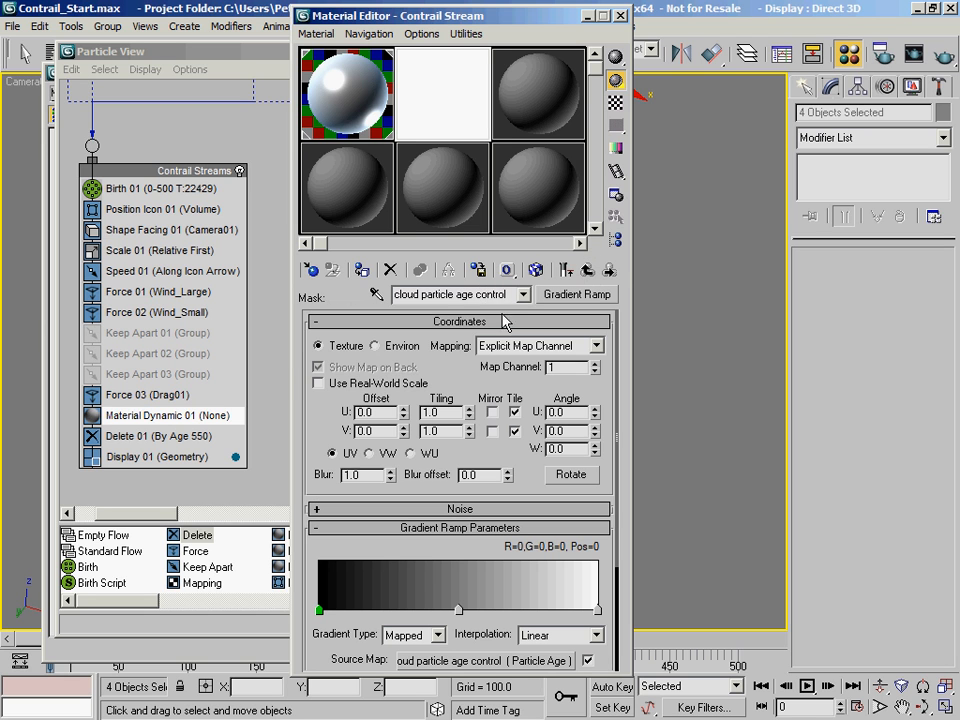
{"action": "double_click", "coordinate": [490, 294]}
{"action": "key", "text": "BackSpace"}
{"action": "left_click", "coordinate": [587, 270]}
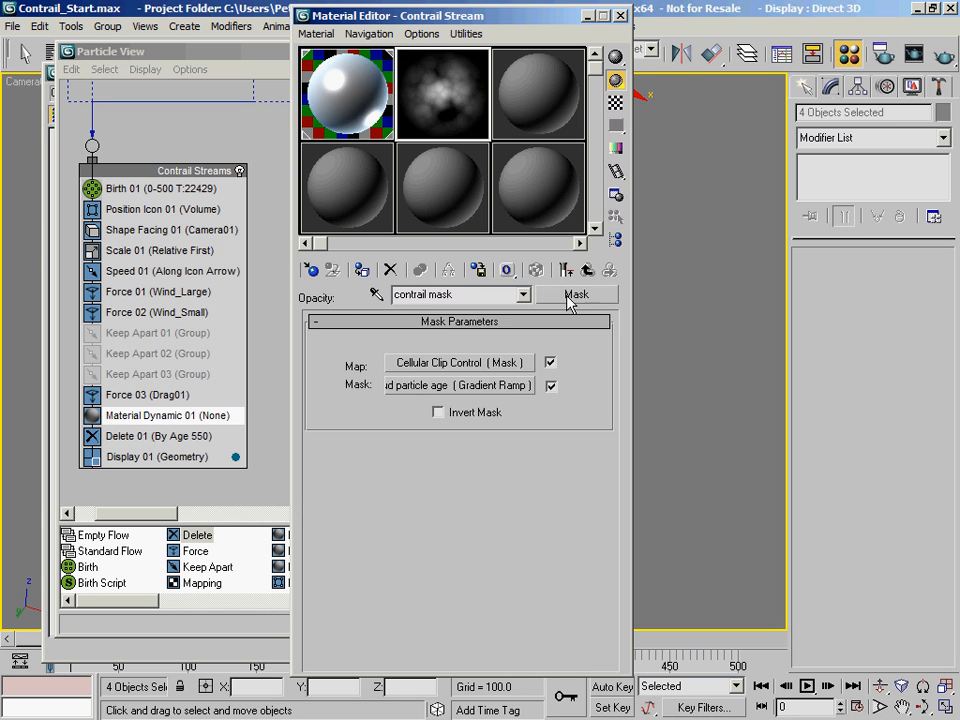
Review how the "cloud particle age" gradient corresponds to the colors and ages of its Particle Age source map
{"action": "left_click", "coordinate": [458, 385]}
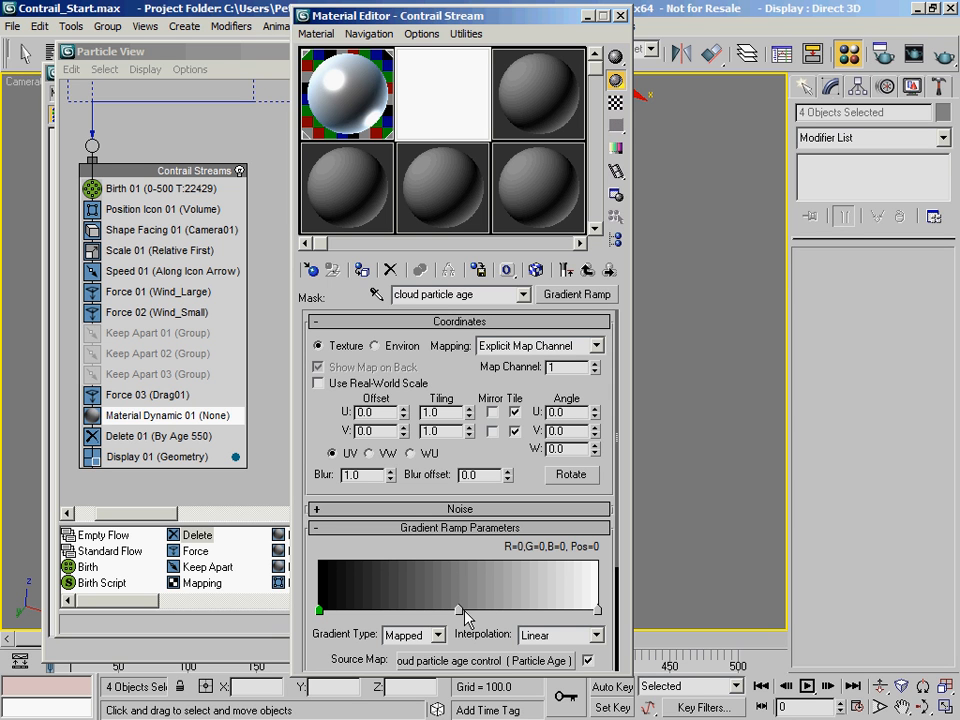
{"action": "left_click_drag", "start_coordinate": [423, 16], "coordinate": [865, 78]}
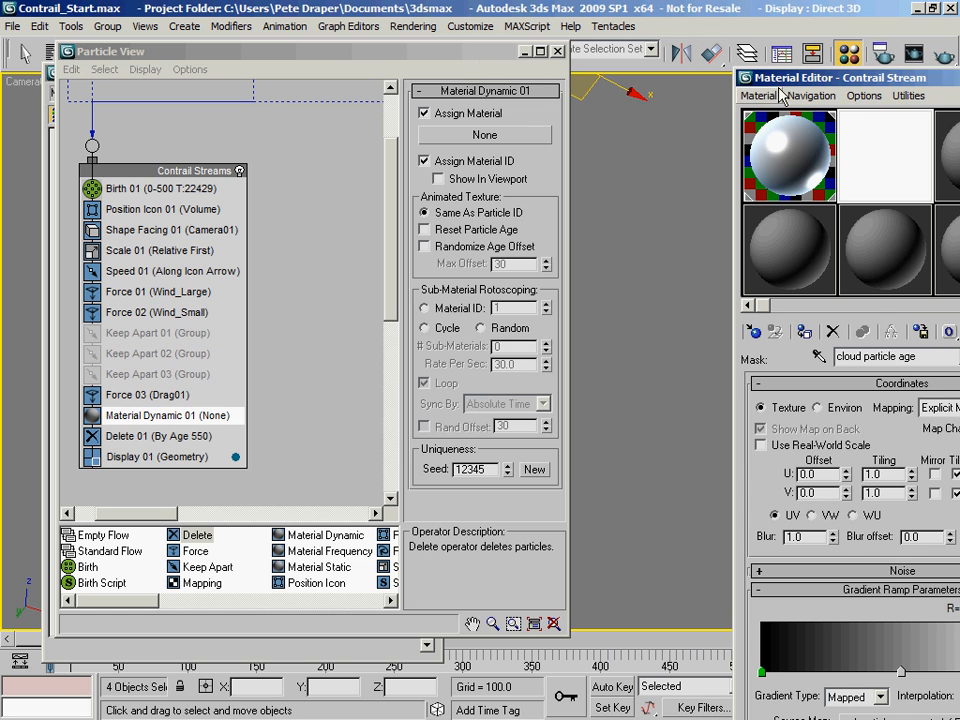
{"action": "left_click_drag", "start_coordinate": [778, 86], "coordinate": [466, 42]}
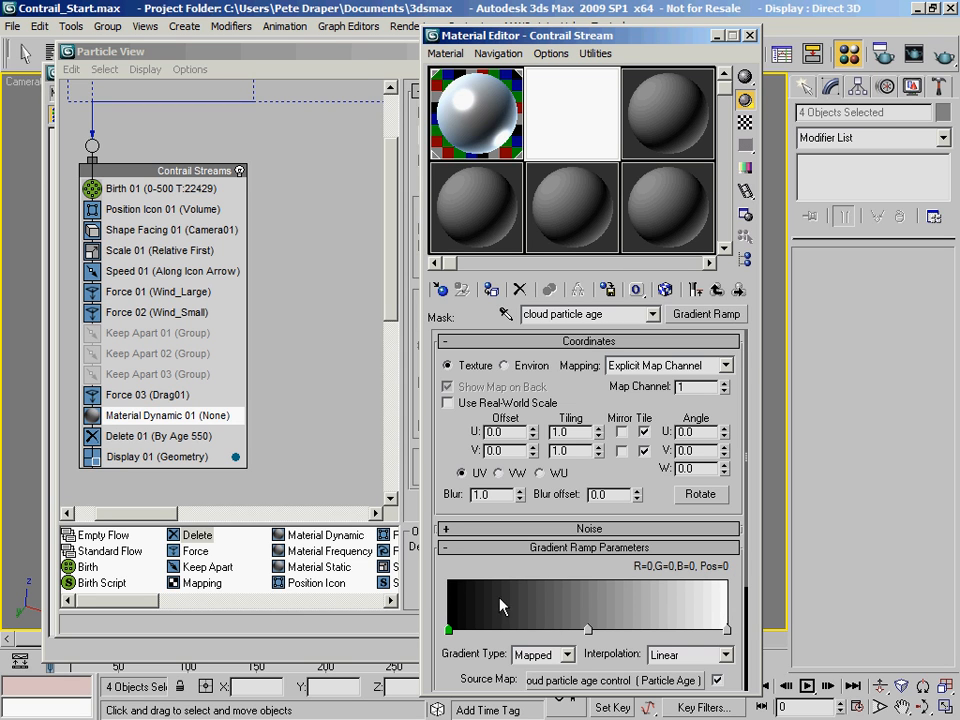
{"action": "left_click", "coordinate": [615, 680]}
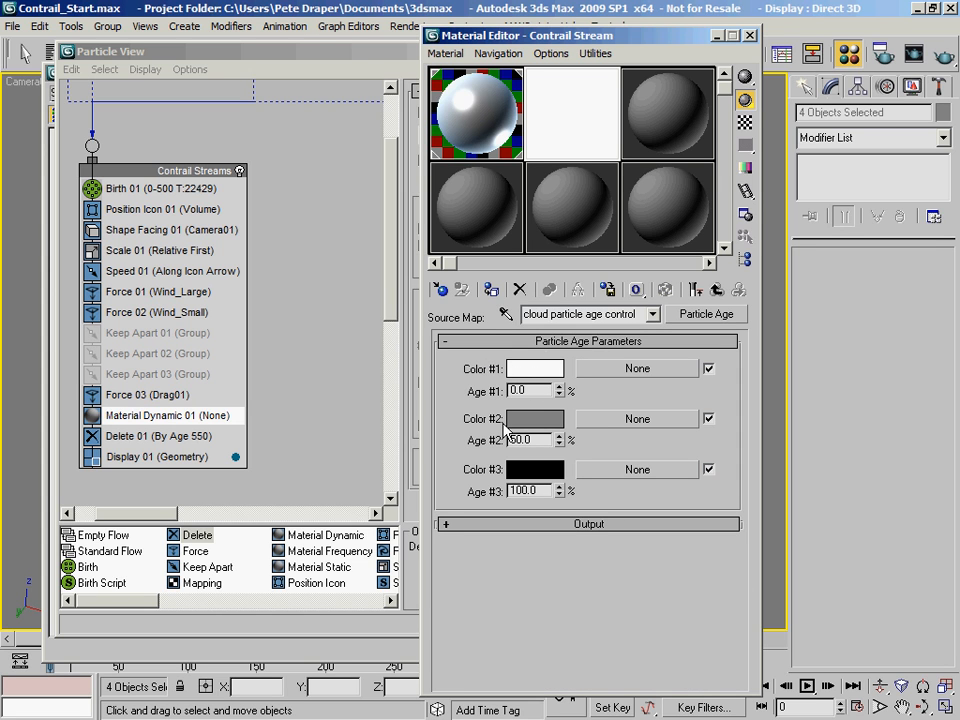
{"action": "left_click", "coordinate": [714, 291]}
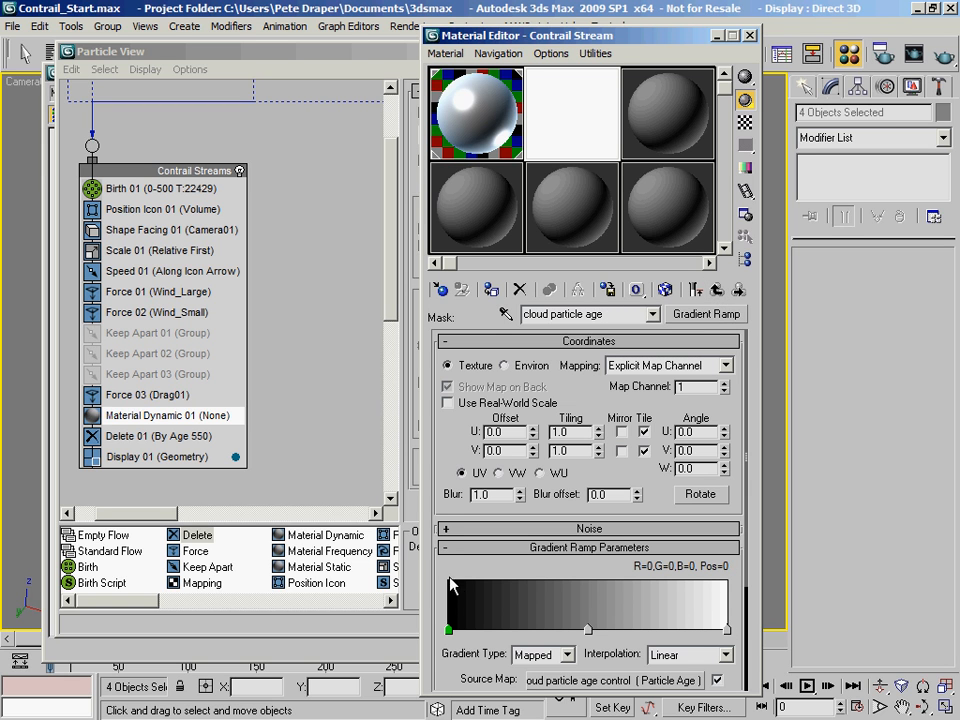
{"action": "left_click", "coordinate": [577, 681]}
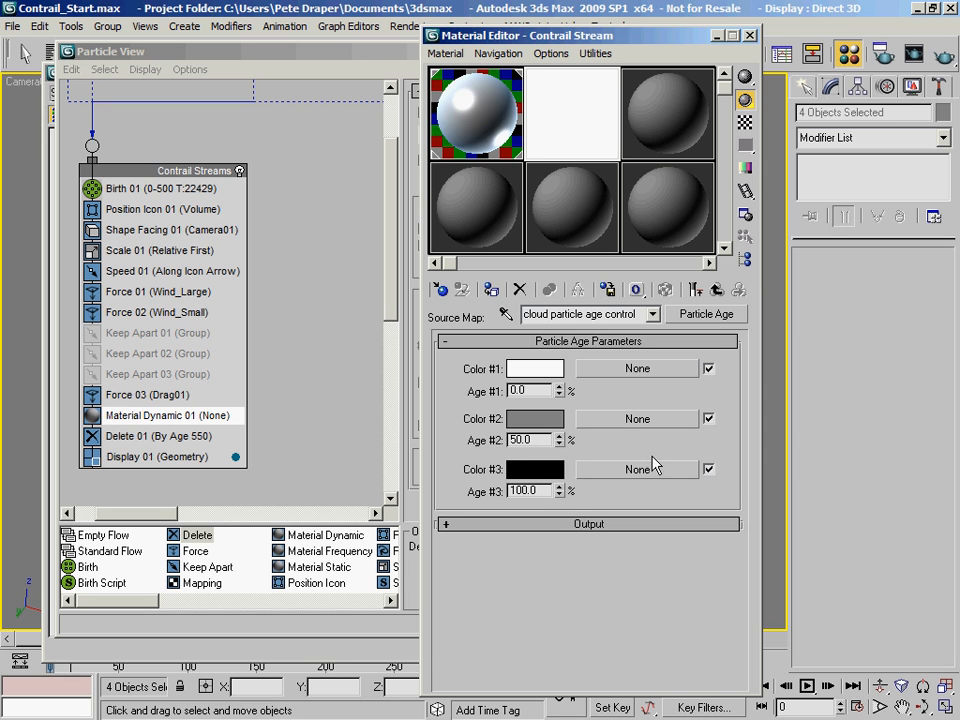
{"action": "left_click", "coordinate": [736, 288]}
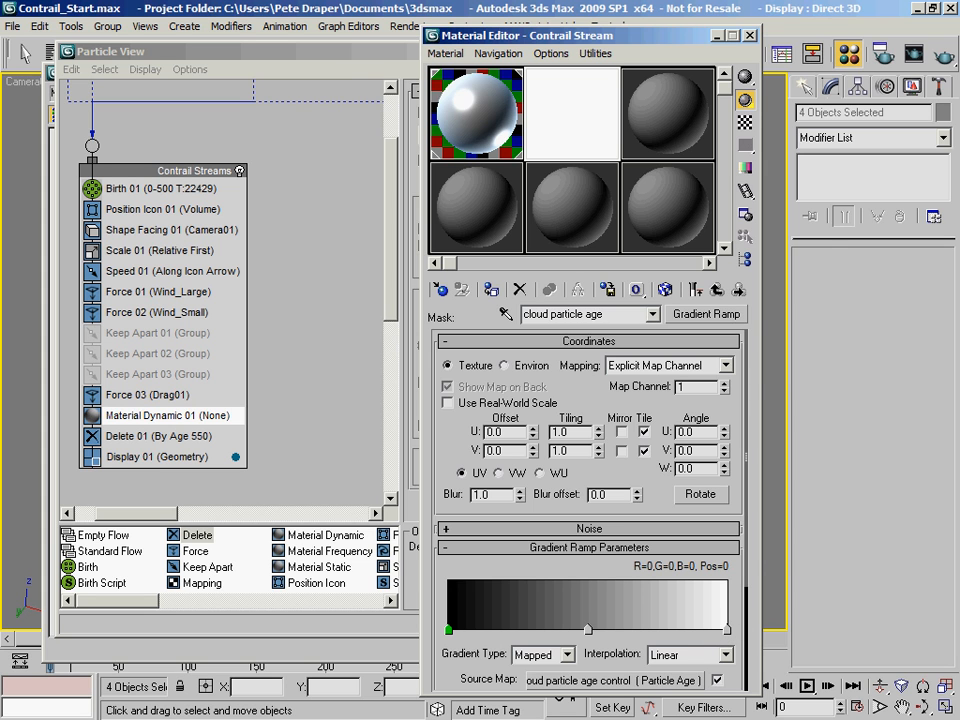
Switch to the reference Images folder in Windows Explorer and examine the contrails in Contrail14.JPG and Contrail21.JPG
{"action": "key", "text": "alt+Tab"}
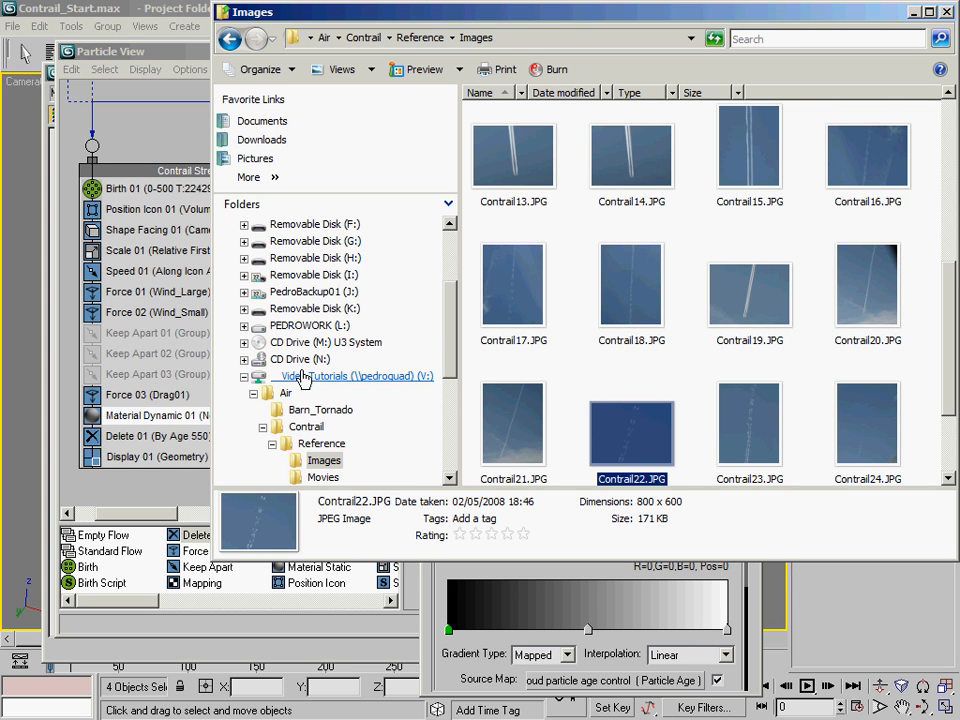
{"action": "left_click", "coordinate": [633, 170]}
{"action": "double_click", "coordinate": [633, 170]}
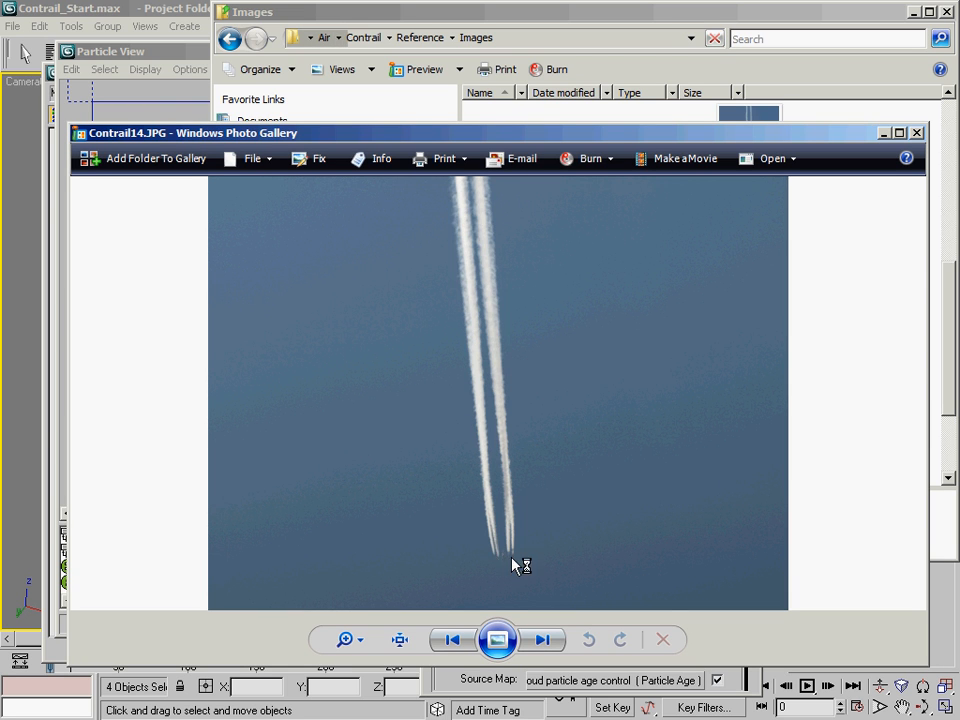
{"action": "left_click", "coordinate": [915, 132]}
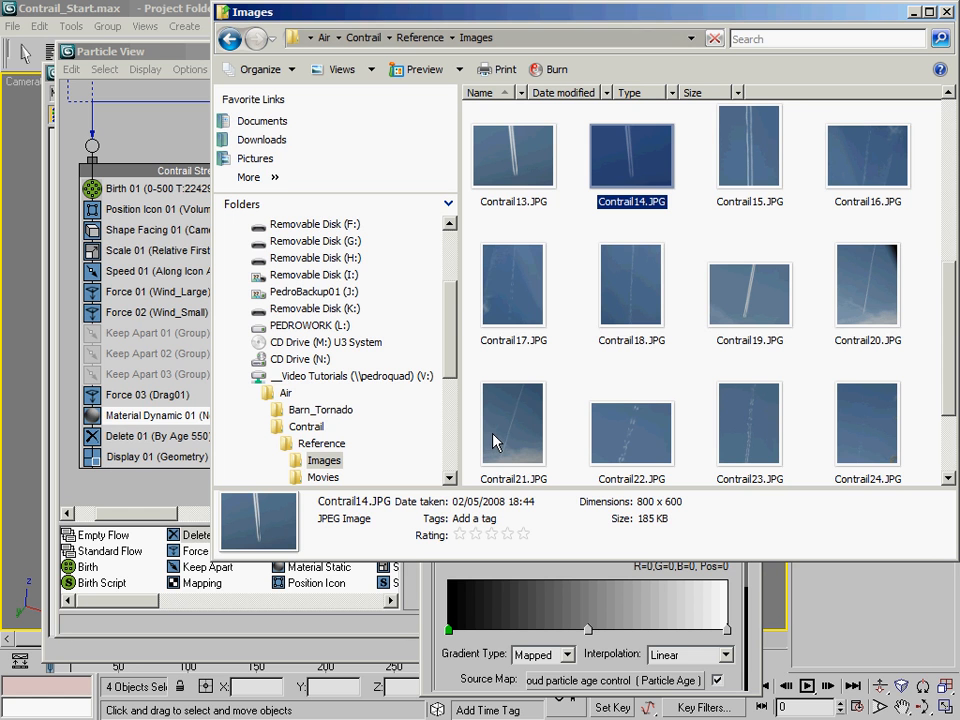
{"action": "left_click", "coordinate": [572, 223]}
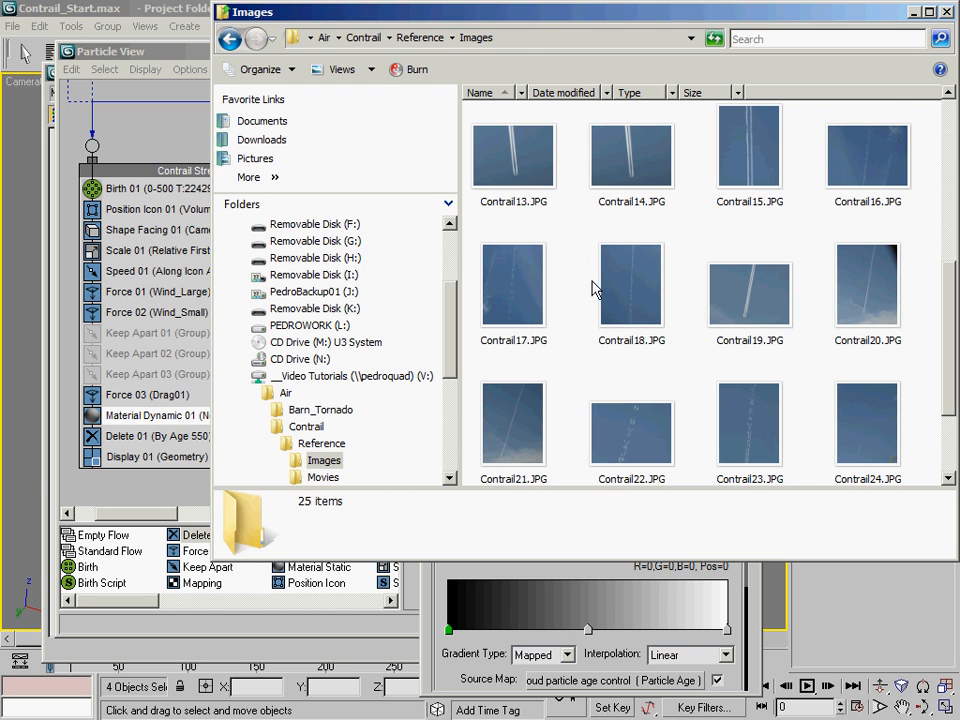
{"action": "scroll", "coordinate": [583, 279], "scroll_direction": "up", "scroll_amount": 3}
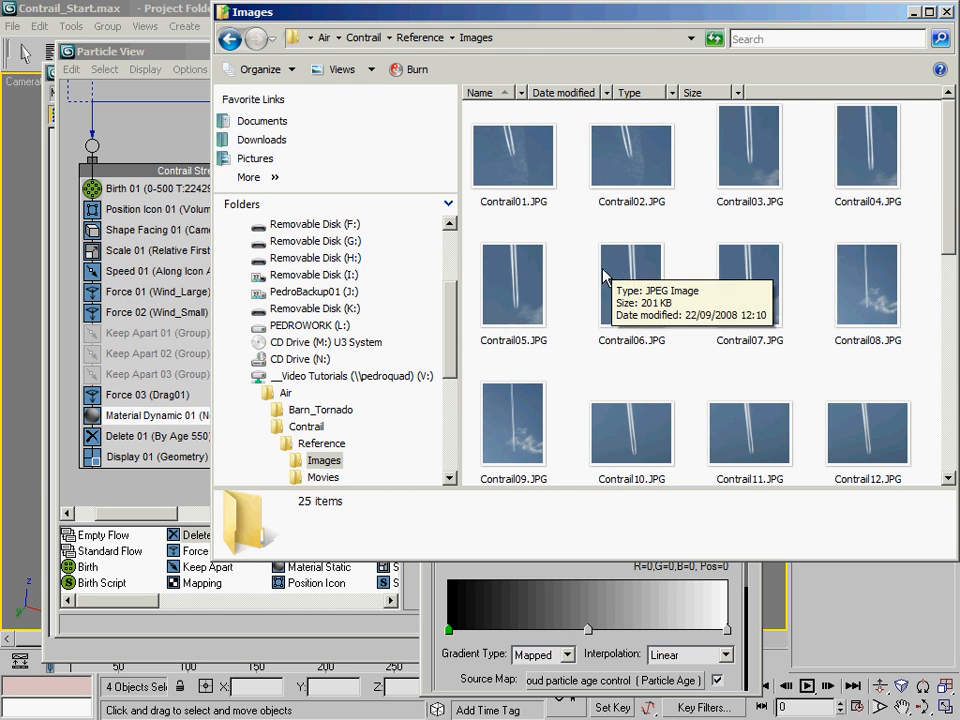
{"action": "scroll", "coordinate": [567, 356], "scroll_direction": "down", "scroll_amount": 2}
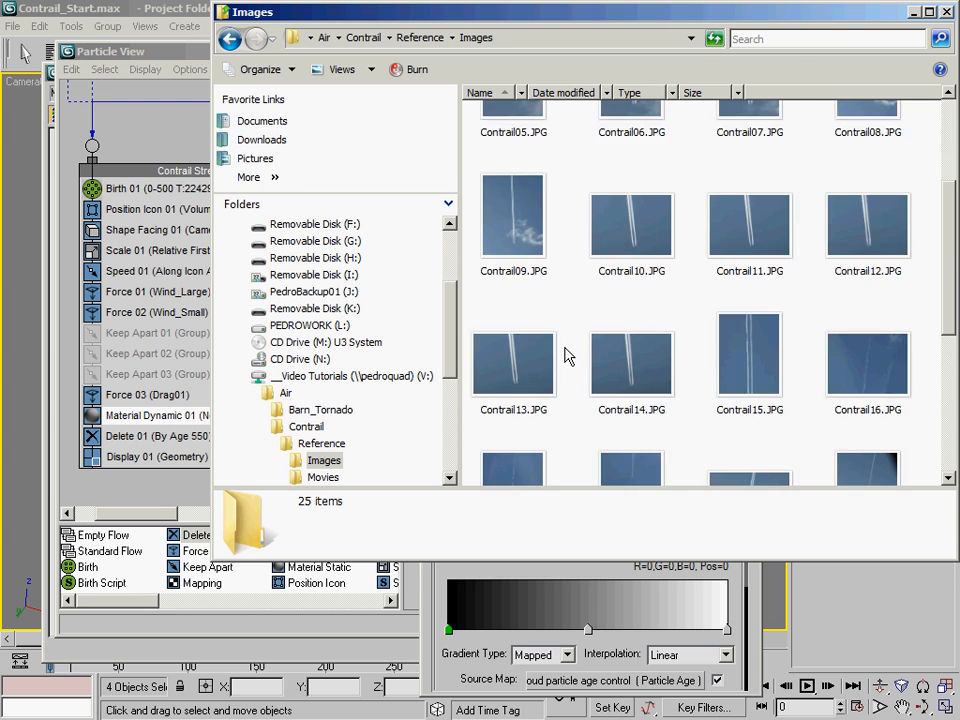
{"action": "scroll", "coordinate": [566, 356], "scroll_direction": "down", "scroll_amount": 2}
{"action": "double_click", "coordinate": [527, 437]}
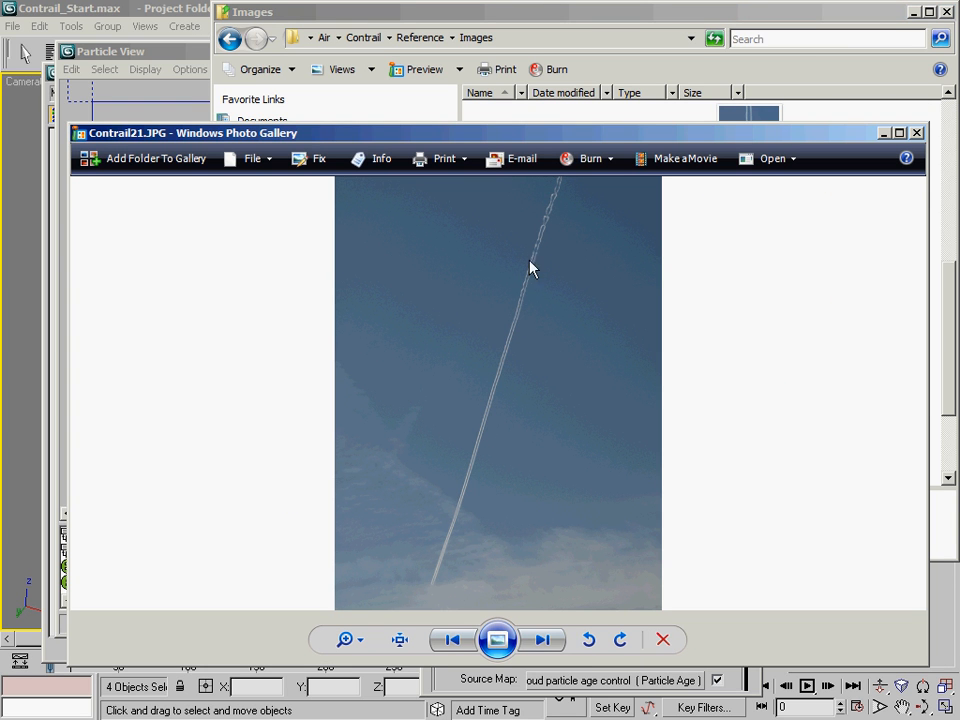
{"action": "left_click", "coordinate": [917, 133]}
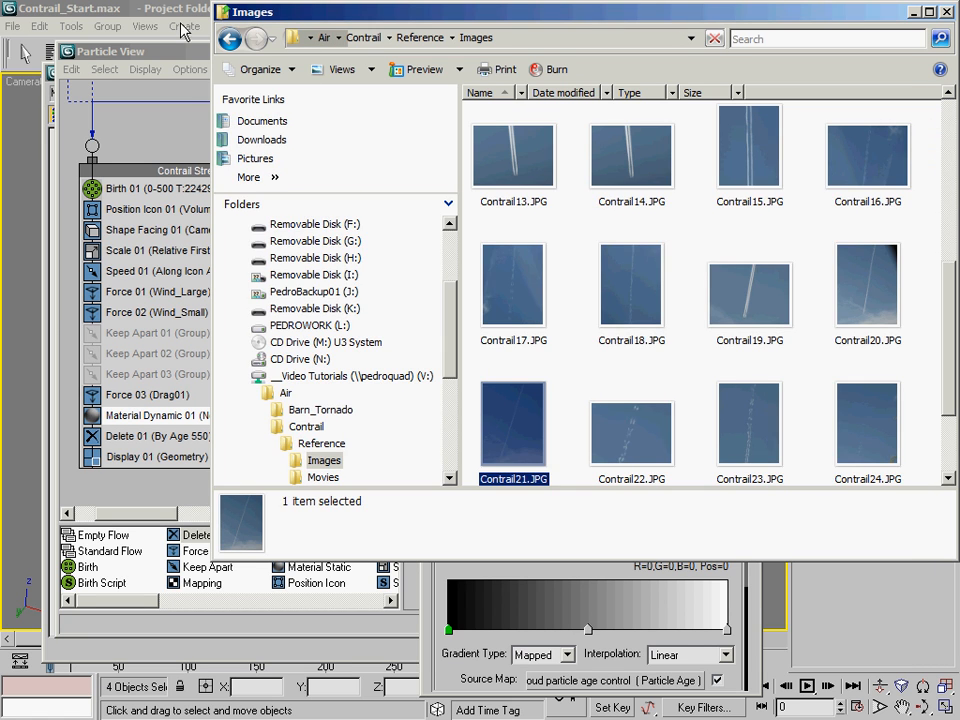
Back in 3ds Max, move the "cloud particle age" gradient's middle flag to position 97 and set its end flag to black
{"action": "left_click", "coordinate": [449, 629]}
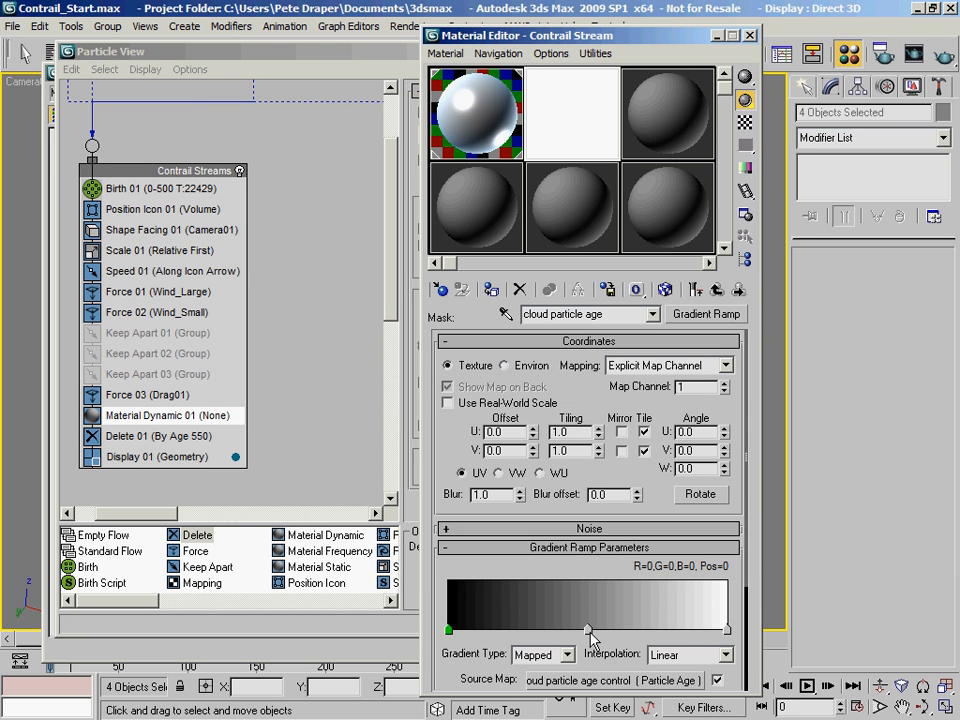
{"action": "left_click_drag", "start_coordinate": [590, 632], "coordinate": [717, 651]}
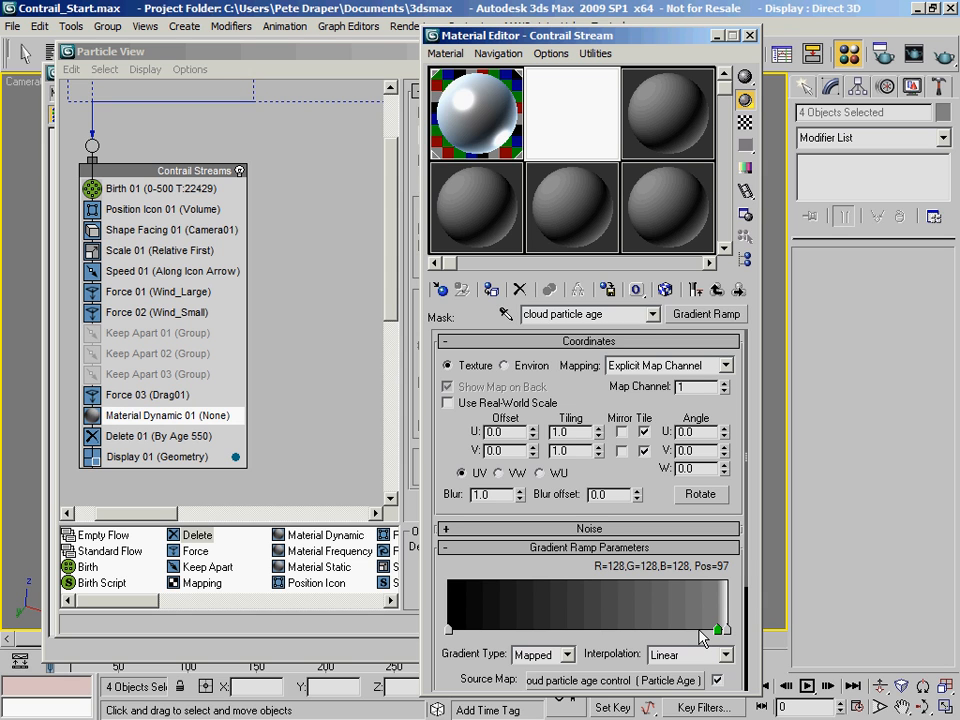
{"action": "left_click", "coordinate": [727, 629]}
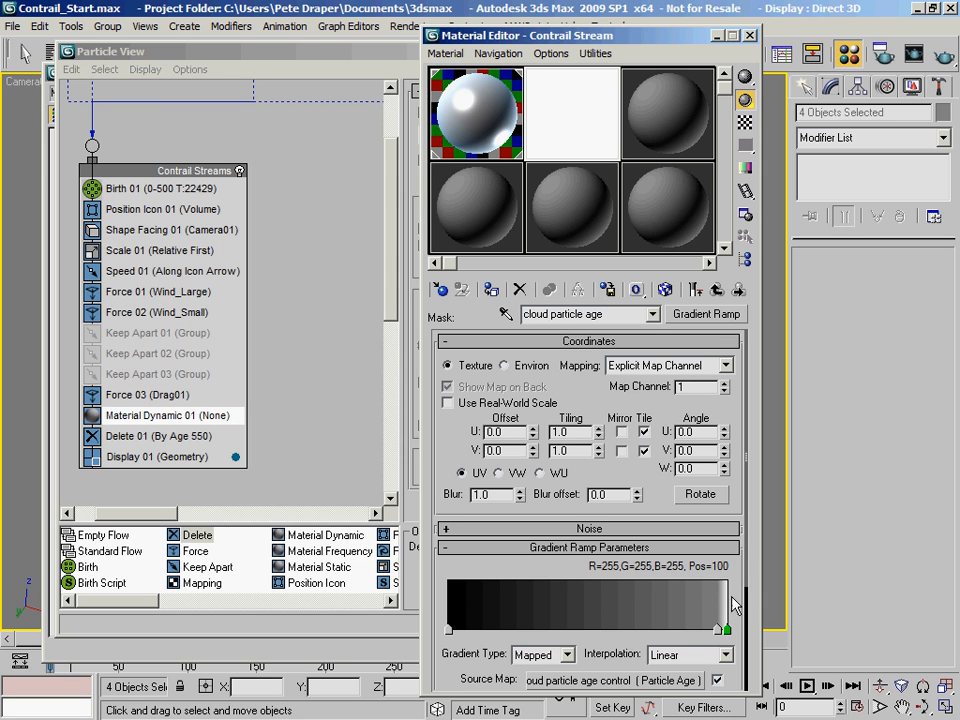
{"action": "double_click", "coordinate": [727, 629]}
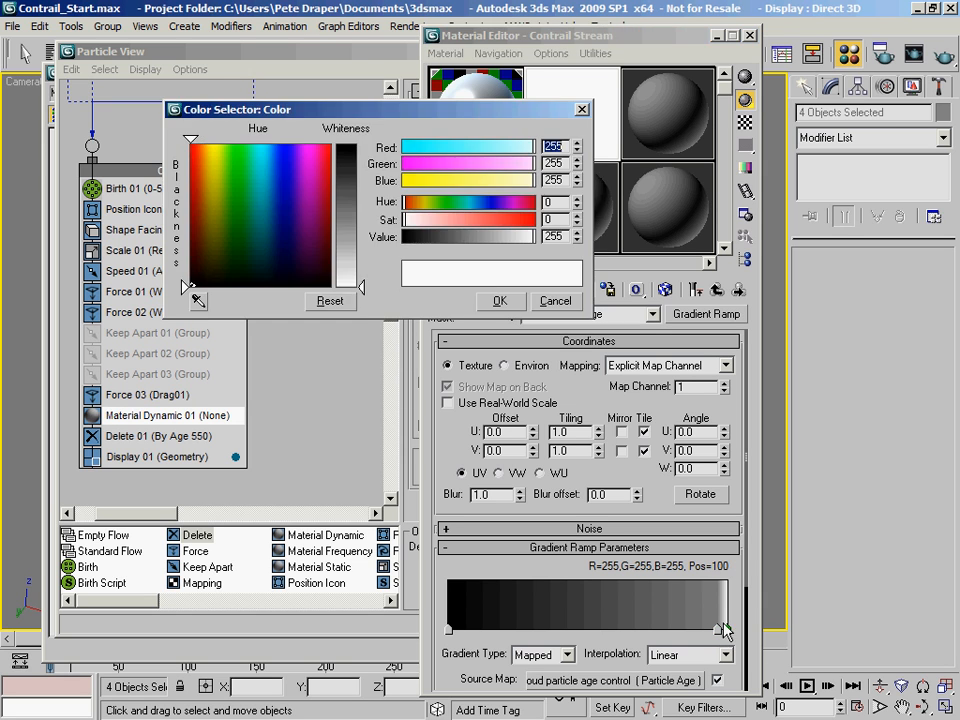
{"action": "left_click_drag", "start_coordinate": [352, 168], "coordinate": [363, 146]}
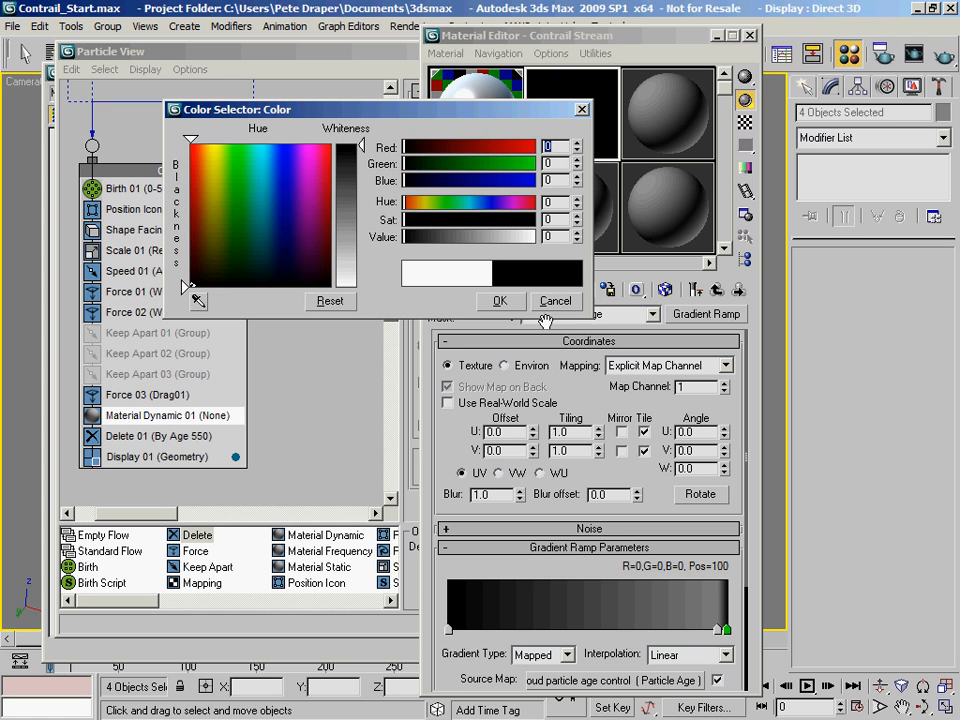
{"action": "left_click", "coordinate": [498, 303]}
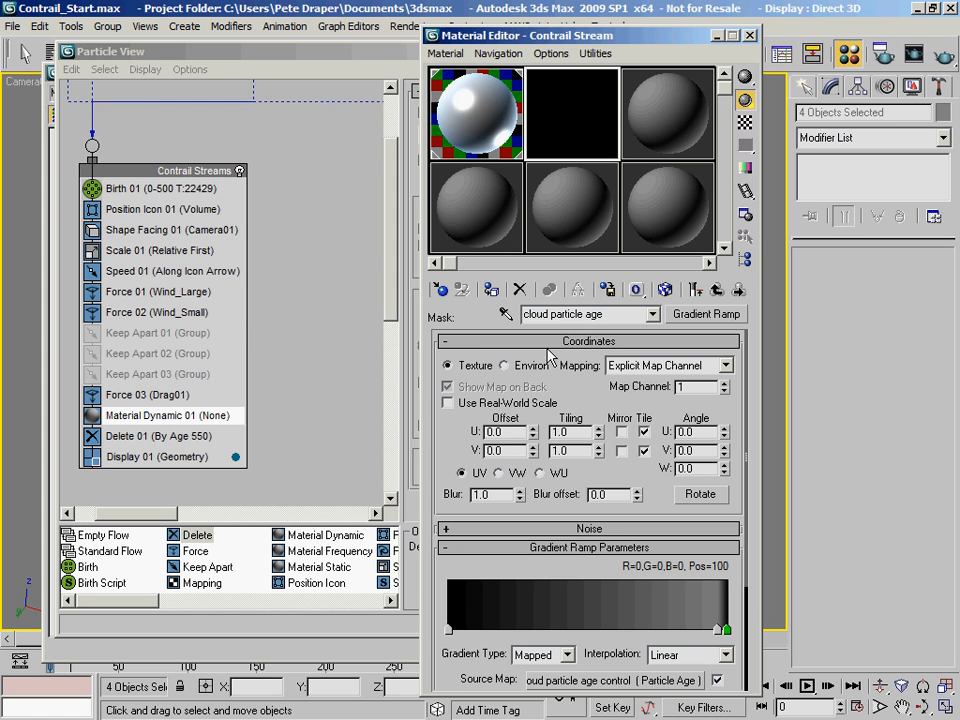
Set the color of the "cloud particle age" gradient's flag at position 97 to RGB 15, 15, 15
{"action": "left_click", "coordinate": [717, 630]}
{"action": "left_click_drag", "start_coordinate": [718, 632], "coordinate": [720, 636]}
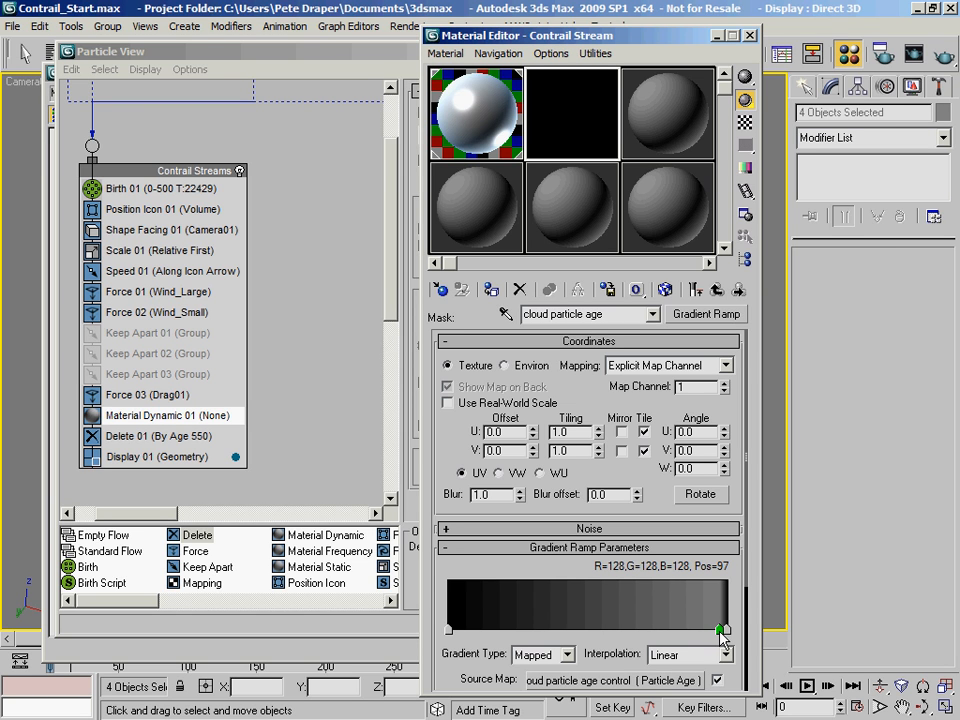
{"action": "double_click", "coordinate": [720, 631]}
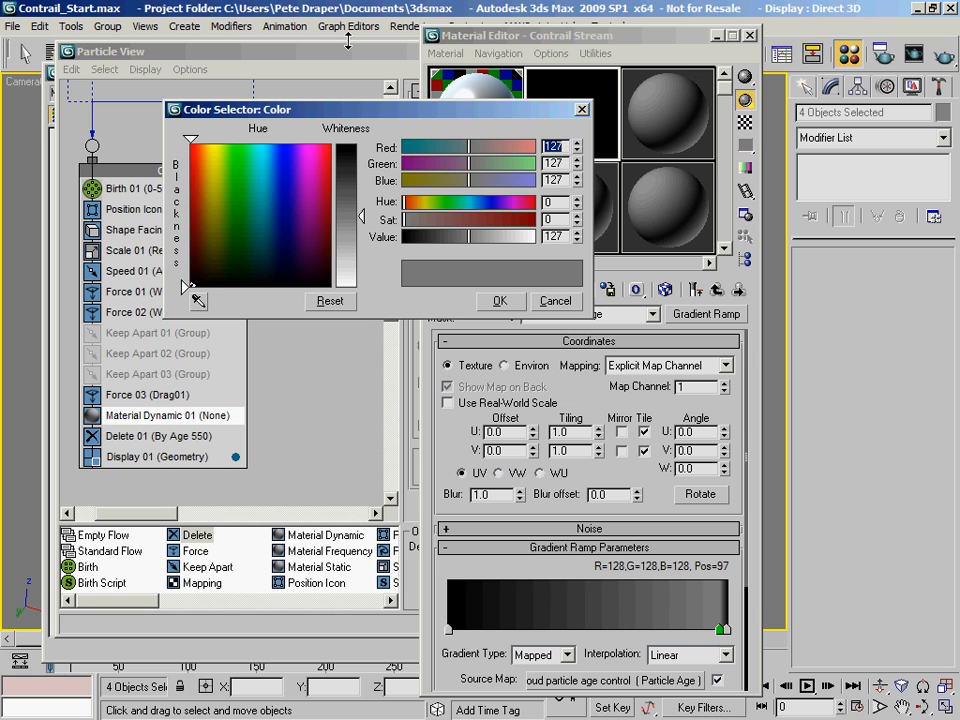
{"action": "left_click_drag", "start_coordinate": [354, 149], "coordinate": [356, 151]}
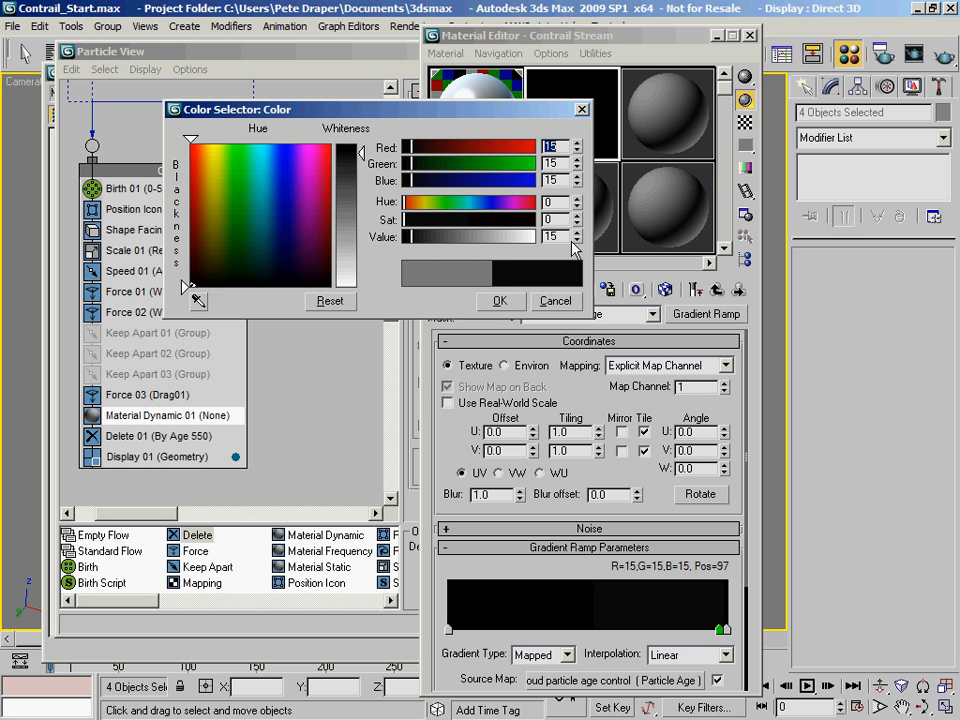
{"action": "left_click", "coordinate": [503, 305]}
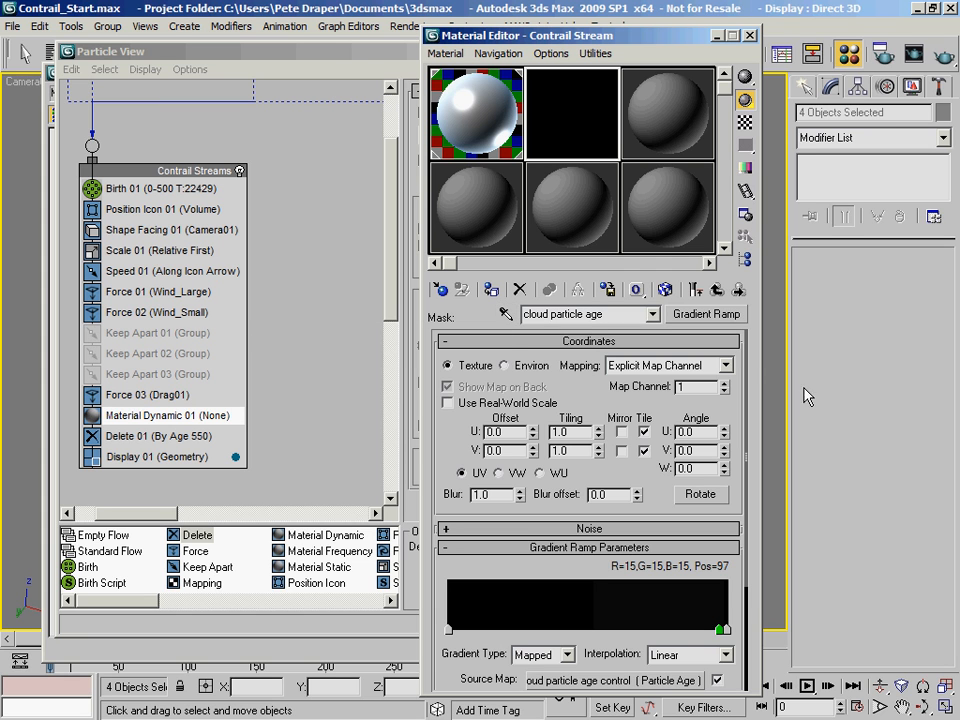
Return to the top level of the Contrail Stream material and review its map hierarchy with thumbnails in the Material/Map Navigator
{"action": "left_click", "coordinate": [717, 289]}
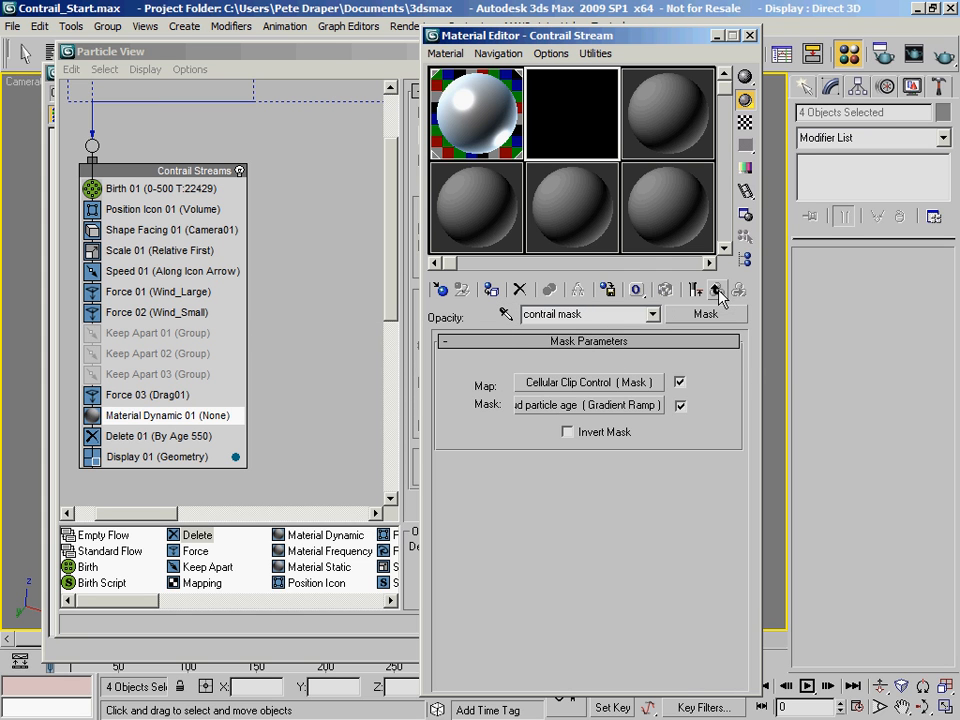
{"action": "left_click", "coordinate": [717, 289]}
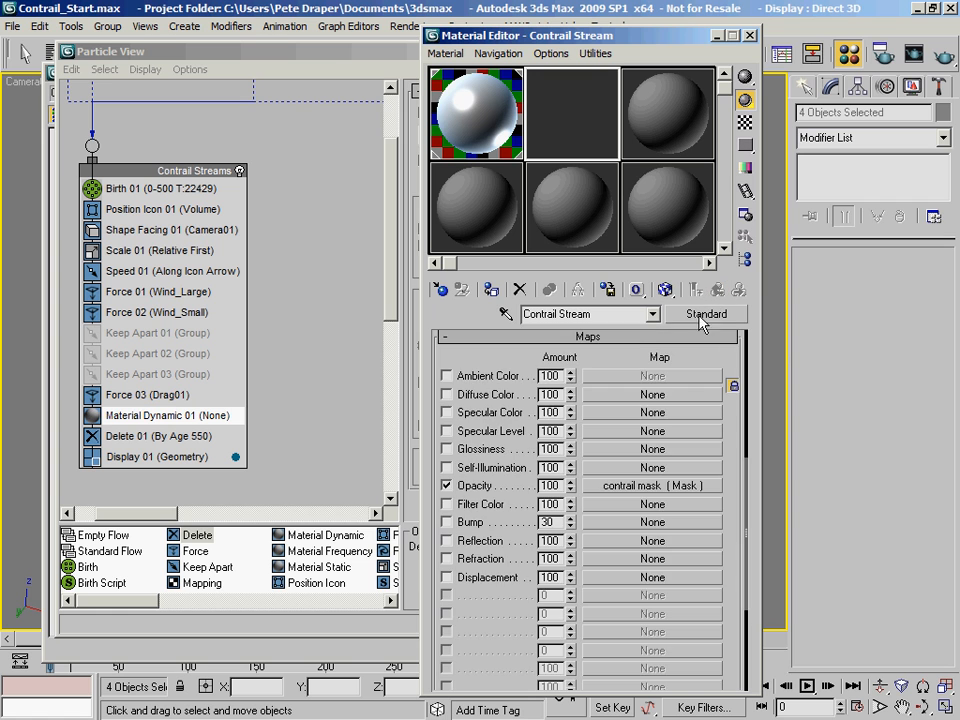
{"action": "left_click_drag", "start_coordinate": [641, 352], "coordinate": [655, 652]}
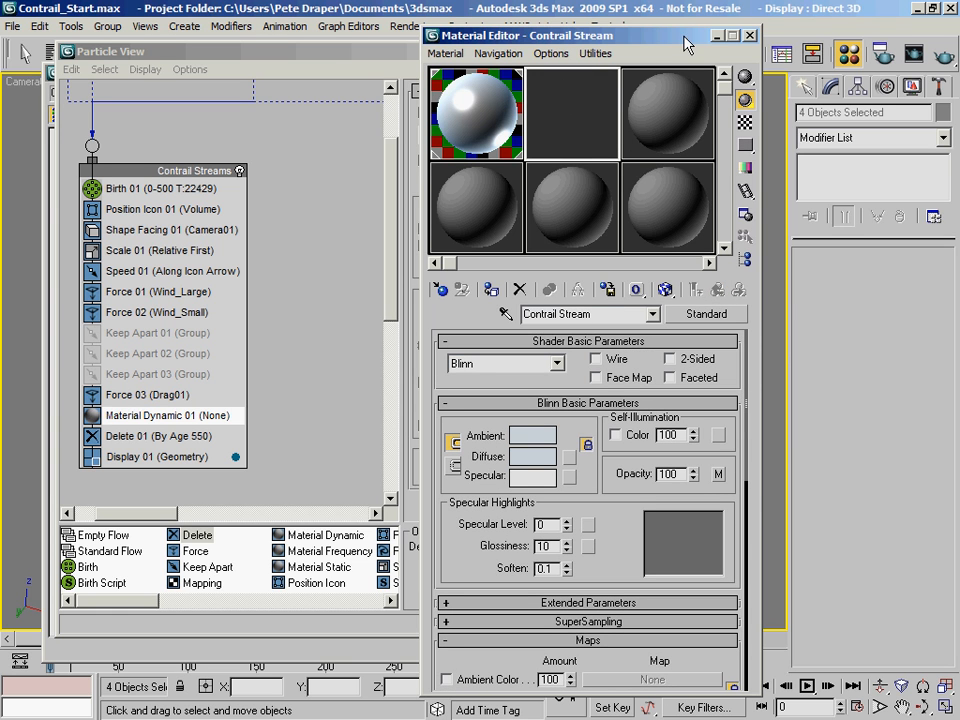
{"action": "left_click", "coordinate": [745, 259]}
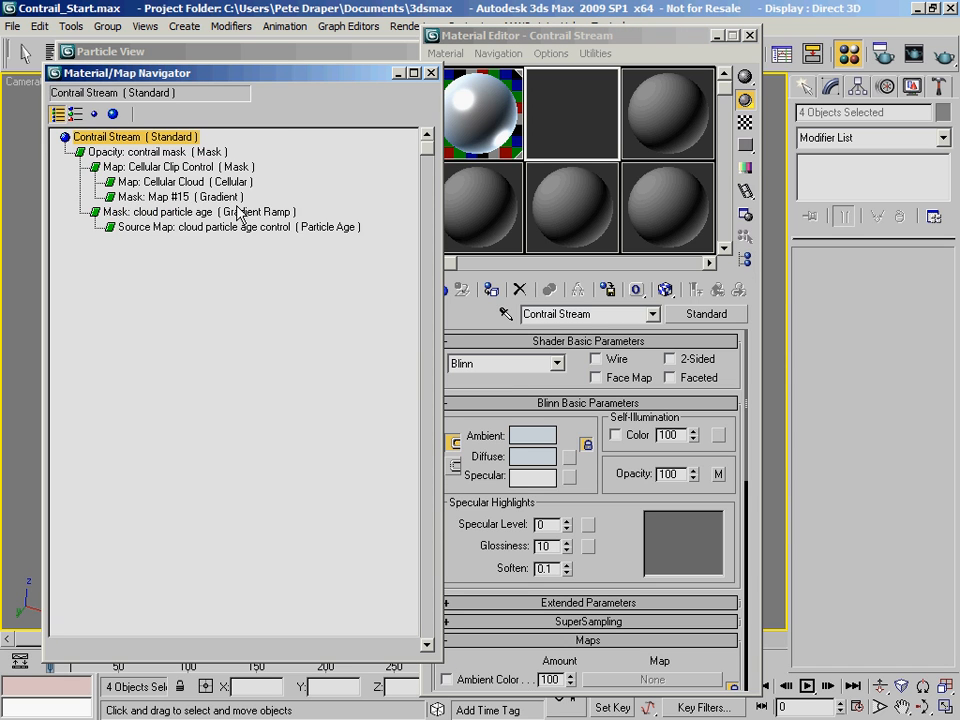
{"action": "left_click", "coordinate": [76, 115]}
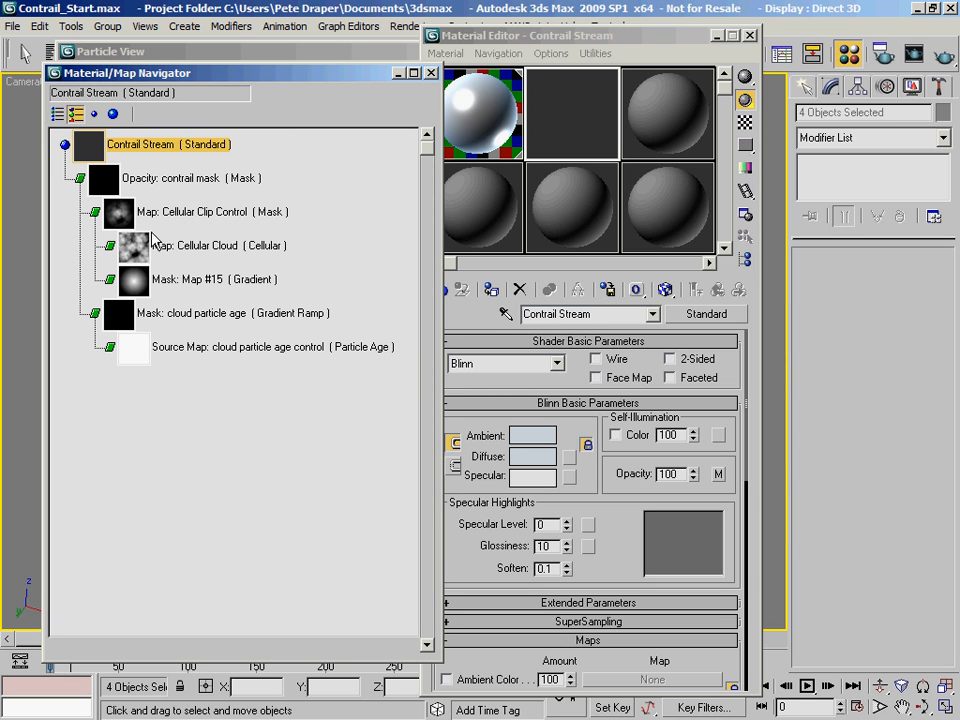
{"action": "left_click_drag", "start_coordinate": [399, 661], "coordinate": [399, 400]}
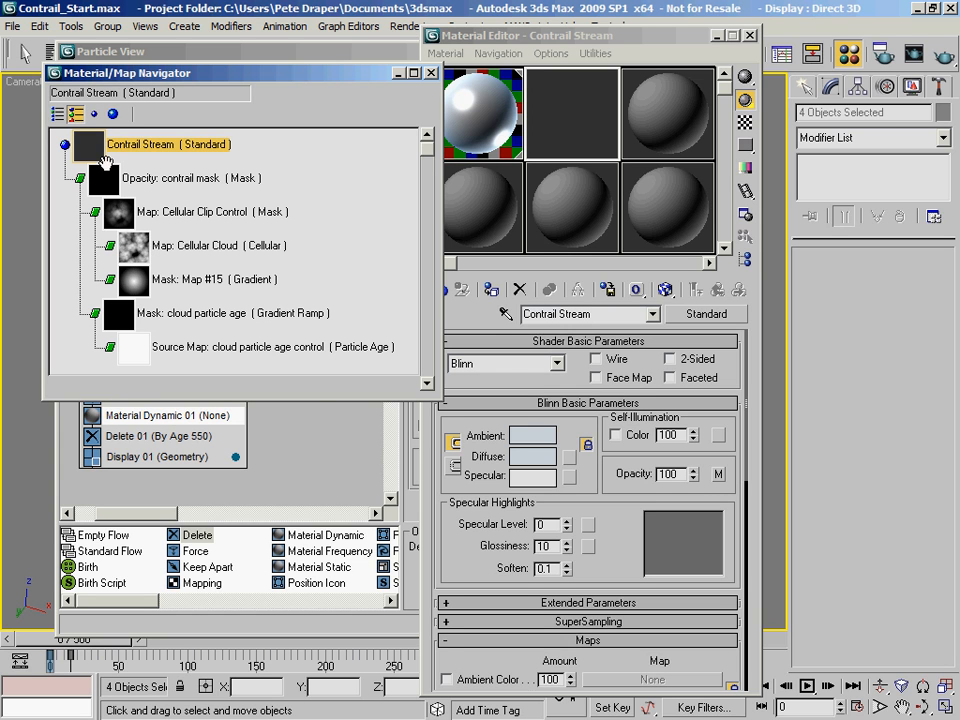
Assign the Contrail Stream material to the Material Dynamic 01 operator and close the Material Editor
{"action": "left_click", "coordinate": [432, 75]}
{"action": "left_click_drag", "start_coordinate": [514, 36], "coordinate": [724, 40]}
{"action": "left_click_drag", "start_coordinate": [801, 101], "coordinate": [467, 136]}
{"action": "left_click", "coordinate": [278, 397]}
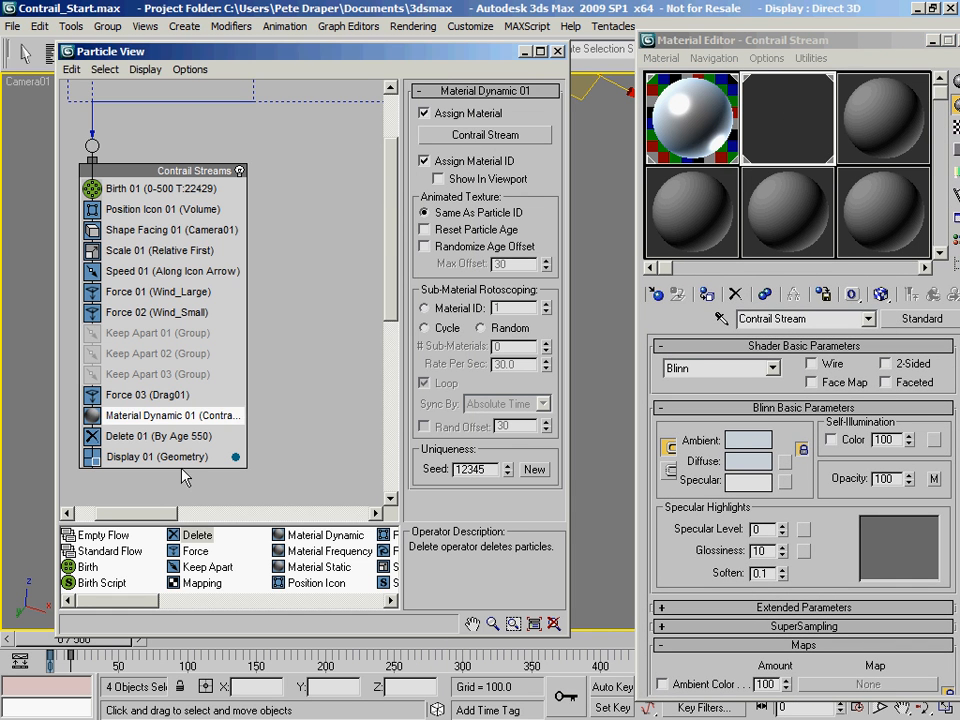
{"action": "left_click_drag", "start_coordinate": [768, 39], "coordinate": [610, 37]}
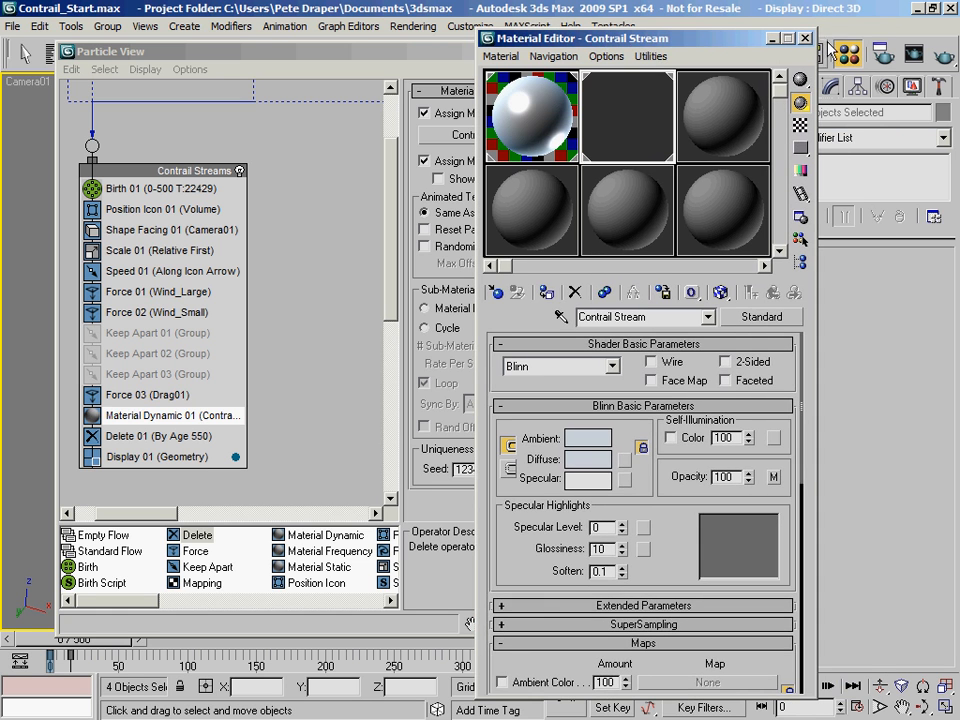
{"action": "left_click", "coordinate": [808, 41]}
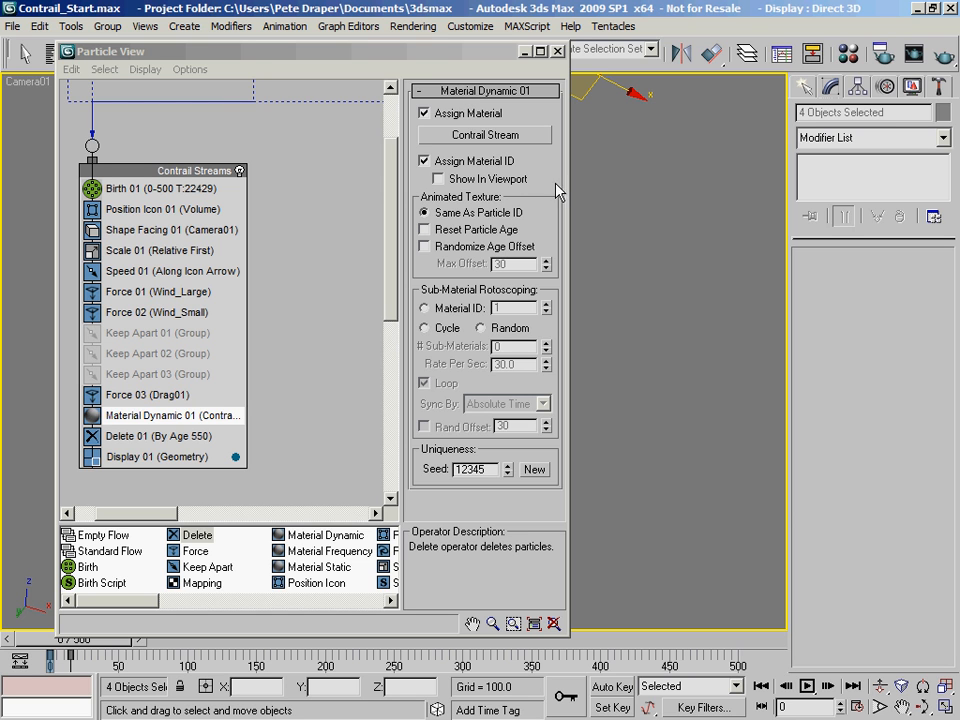
Enlarge Particle View and create a new event with a Birth operator beside the Contrail Streams event
{"action": "left_click", "coordinate": [387, 55]}
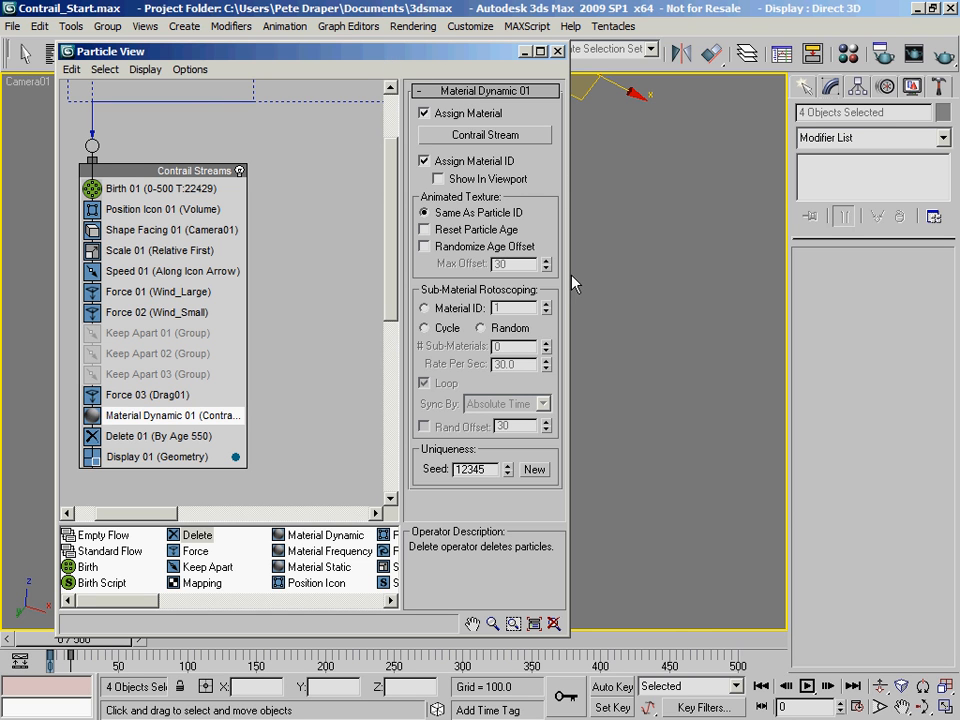
{"action": "left_click_drag", "start_coordinate": [572, 283], "coordinate": [858, 285]}
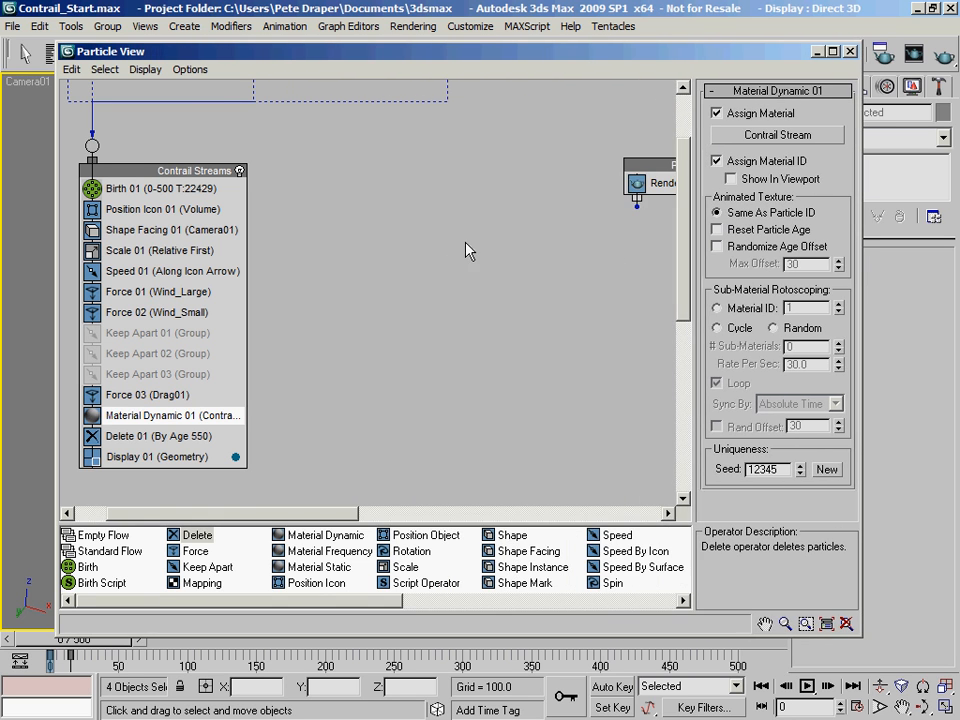
{"action": "middle_click_drag", "start_coordinate": [265, 195], "coordinate": [308, 287]}
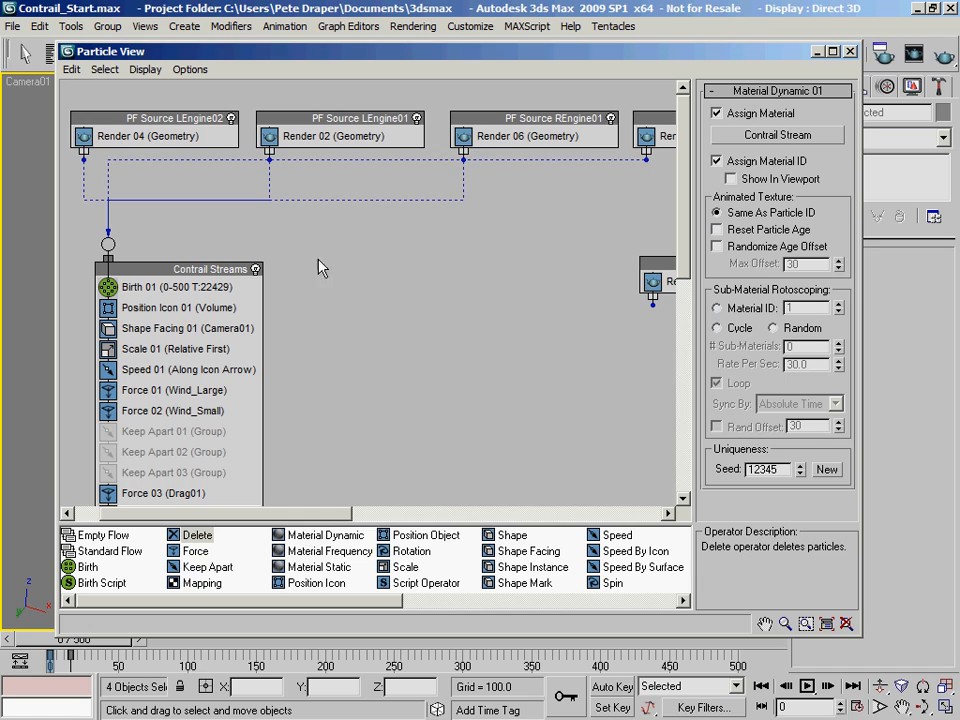
{"action": "left_click_drag", "start_coordinate": [331, 490], "coordinate": [498, 467]}
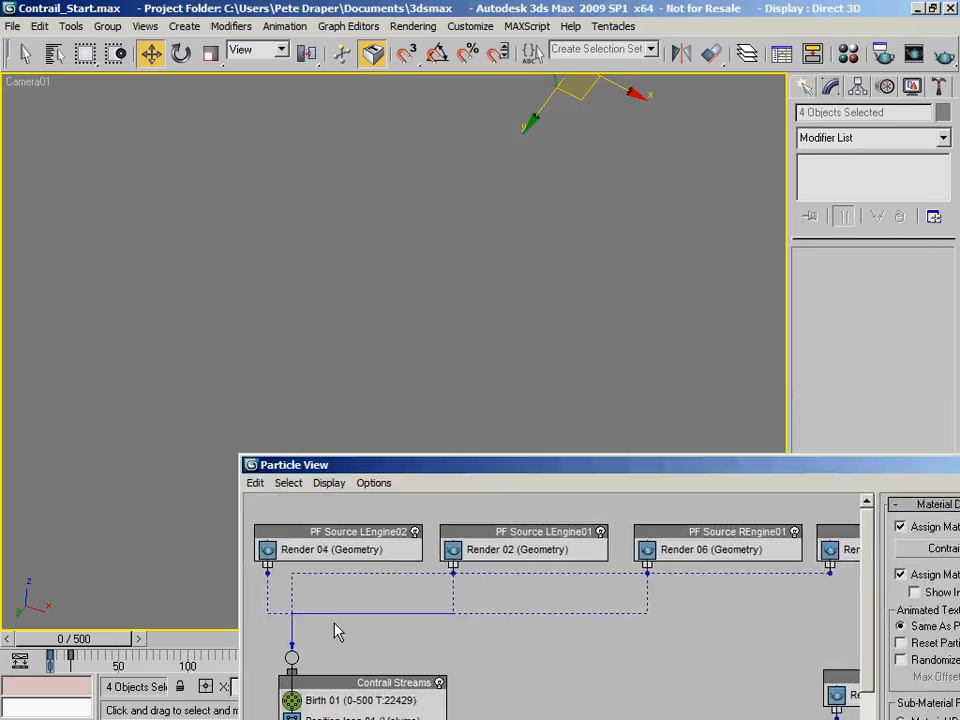
{"action": "mouse_move", "coordinate": [54, 638]}
{"action": "left_mouse_down"}
{"action": "mouse_move", "coordinate": [159, 650]}
{"action": "mouse_move", "coordinate": [45, 648]}
{"action": "left_mouse_up"}
{"action": "left_click_drag", "start_coordinate": [379, 467], "coordinate": [197, 148]}
{"action": "right_click", "coordinate": [318, 343]}
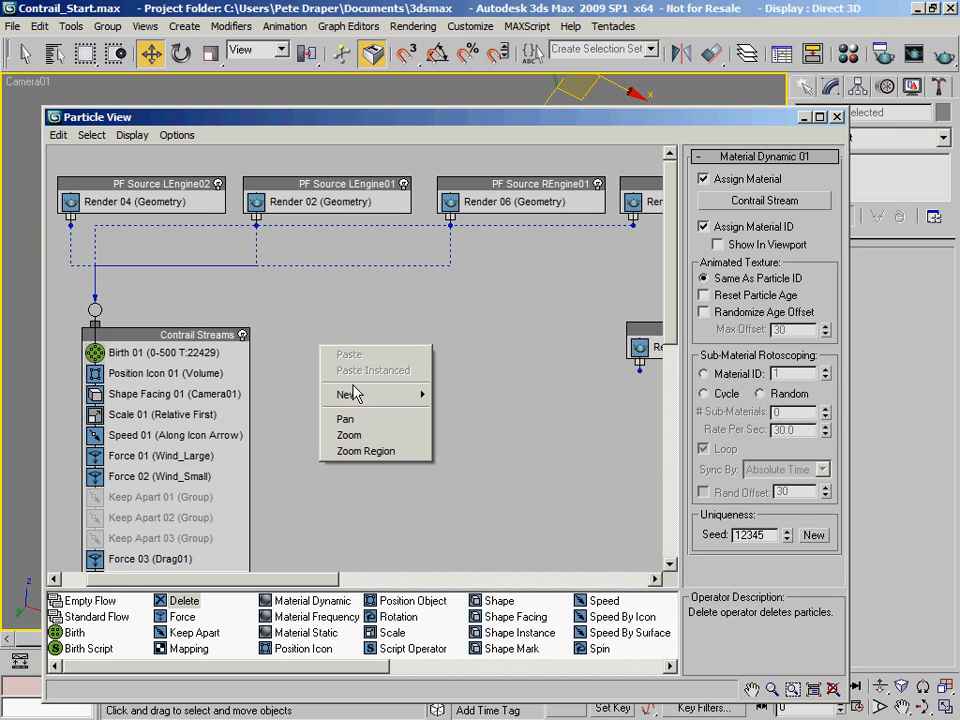
{"action": "mouse_move", "coordinate": [360, 395]}
{"action": "mouse_move", "coordinate": [480, 411]}
{"action": "left_click", "coordinate": [575, 411]}
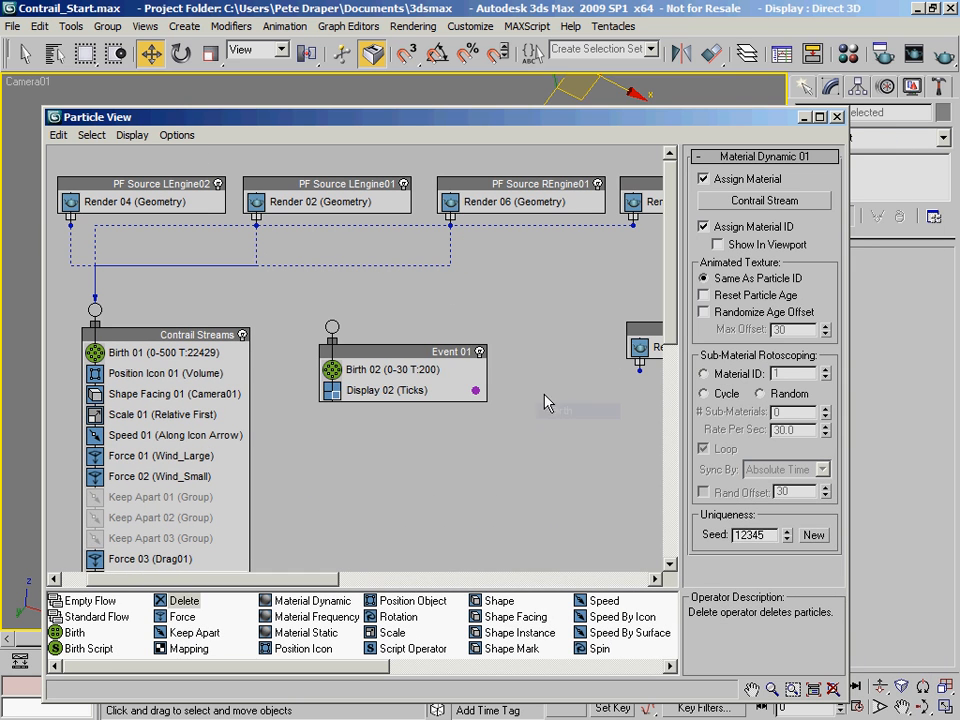
{"action": "left_click_drag", "start_coordinate": [404, 350], "coordinate": [386, 336]}
{"action": "middle_click_drag", "start_coordinate": [398, 320], "coordinate": [378, 326]}
Wire all four engine PF Source outputs to the new Birth event and align it beside Contrail Streams
{"action": "left_click_drag", "start_coordinate": [53, 225], "coordinate": [294, 316]}
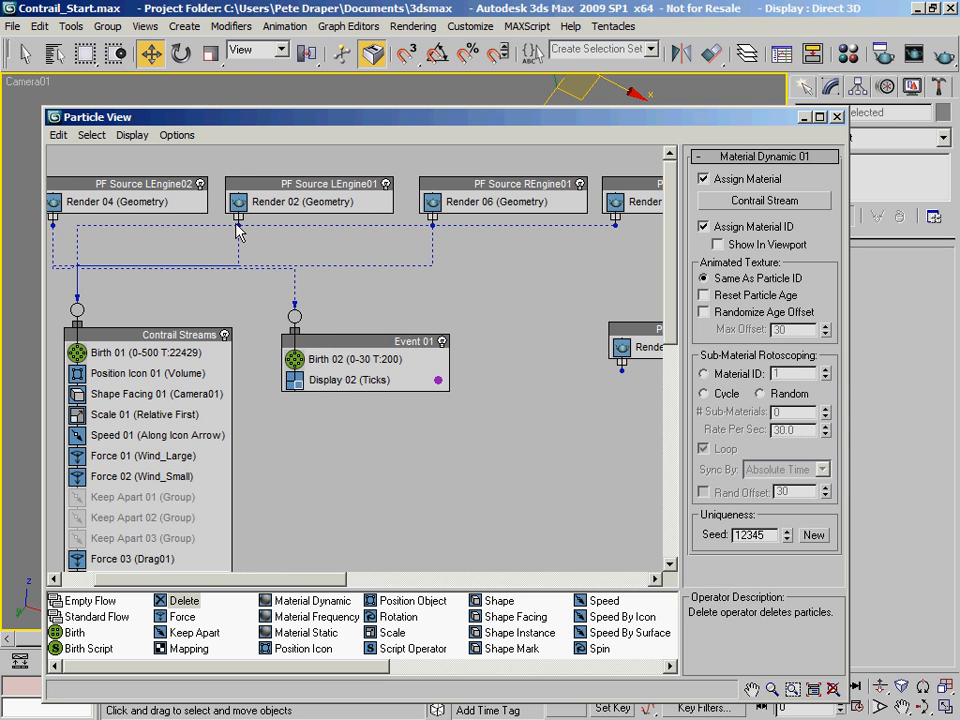
{"action": "left_click_drag", "start_coordinate": [311, 342], "coordinate": [237, 227]}
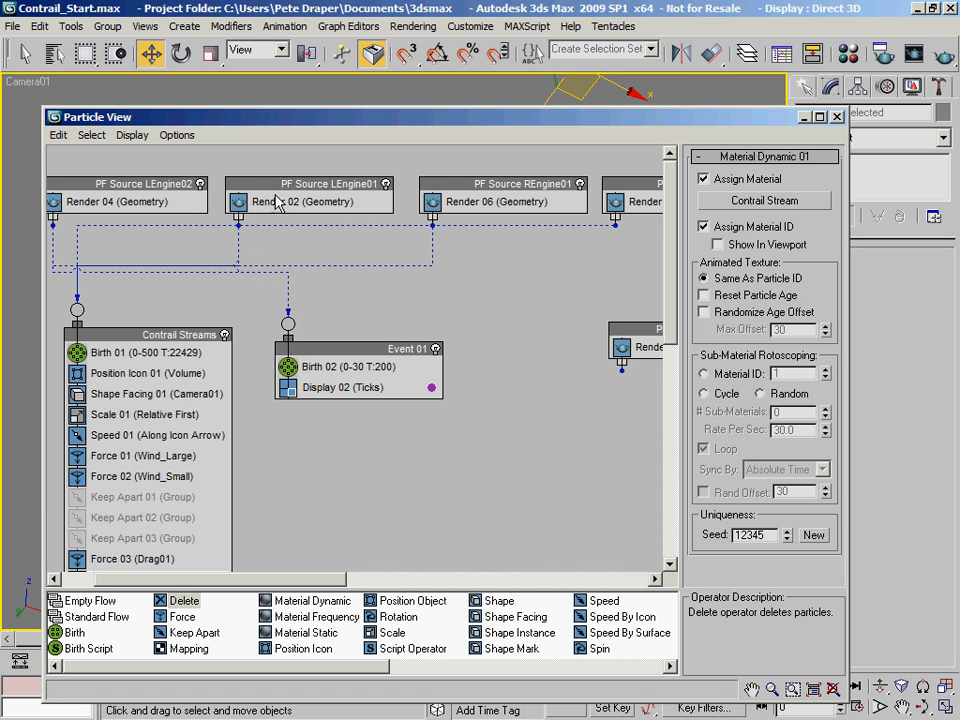
{"action": "mouse_move", "coordinate": [283, 185]}
{"action": "left_mouse_down"}
{"action": "mouse_move", "coordinate": [332, 186]}
{"action": "mouse_move", "coordinate": [375, 251]}
{"action": "mouse_move", "coordinate": [466, 287]}
{"action": "mouse_move", "coordinate": [279, 178]}
{"action": "mouse_move", "coordinate": [293, 187]}
{"action": "left_mouse_up"}
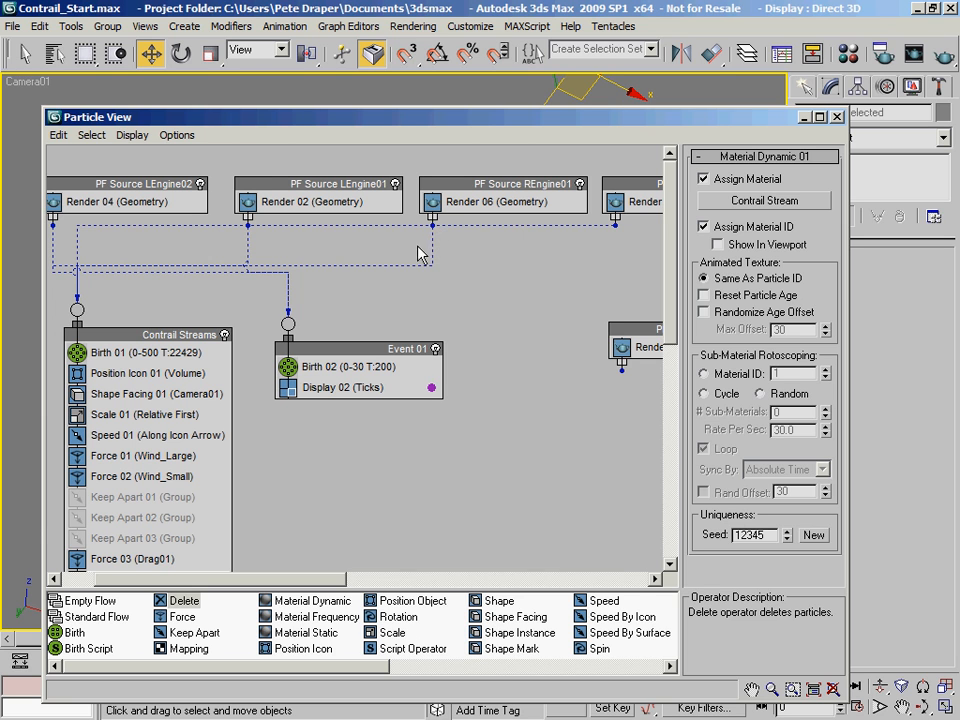
{"action": "left_click_drag", "start_coordinate": [288, 324], "coordinate": [433, 226]}
{"action": "left_click_drag", "start_coordinate": [288, 324], "coordinate": [616, 226]}
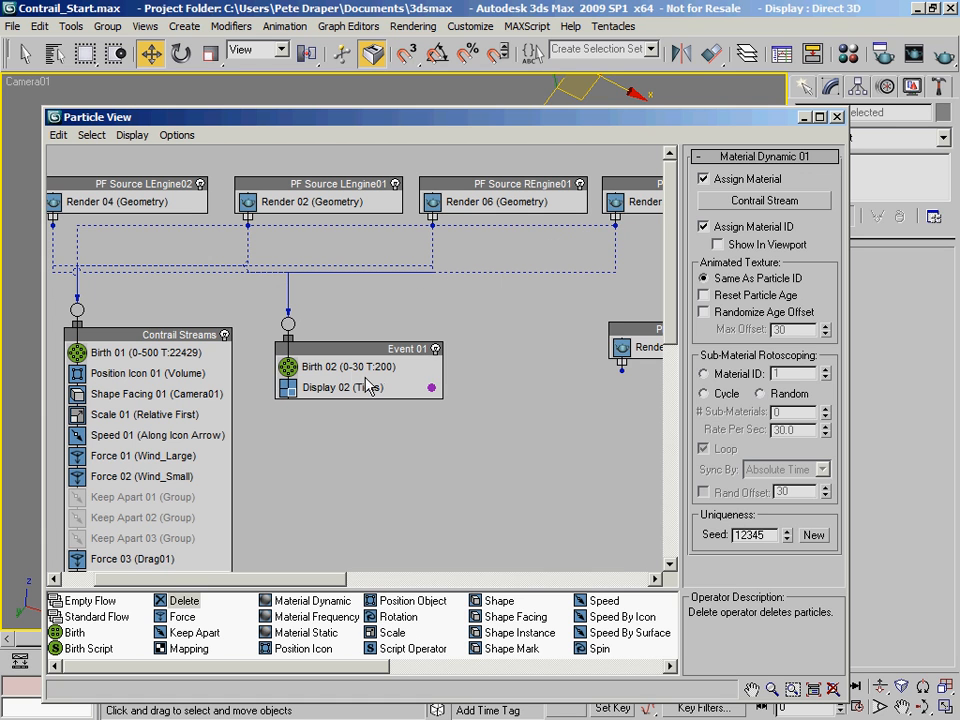
{"action": "left_click_drag", "start_coordinate": [362, 357], "coordinate": [362, 343]}
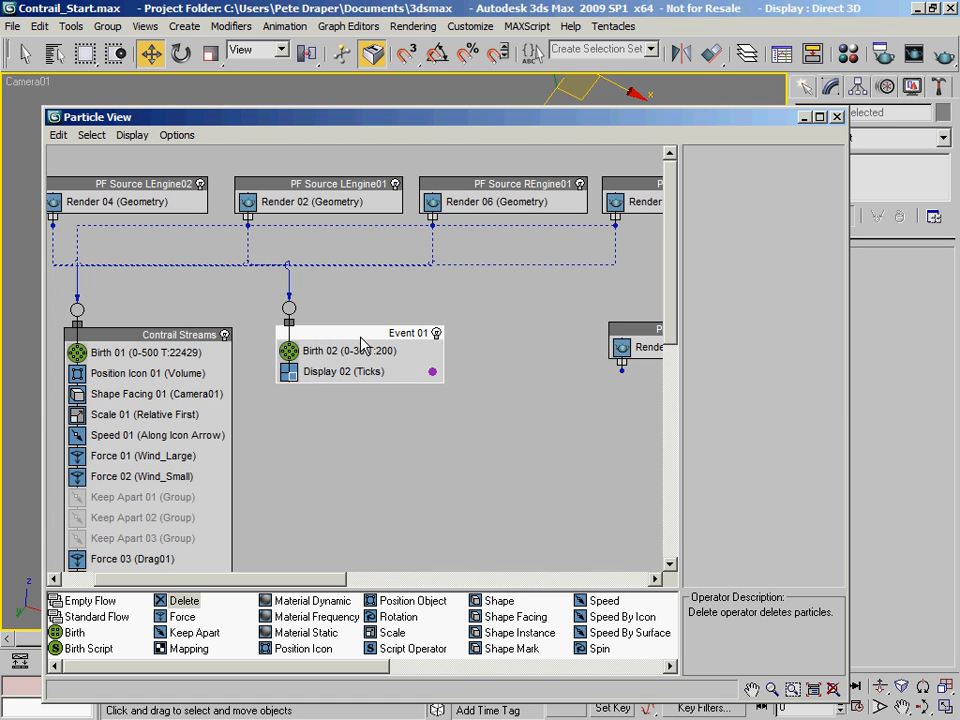
Rename the new event as "Contrail Collation"
{"action": "right_click", "coordinate": [367, 341]}
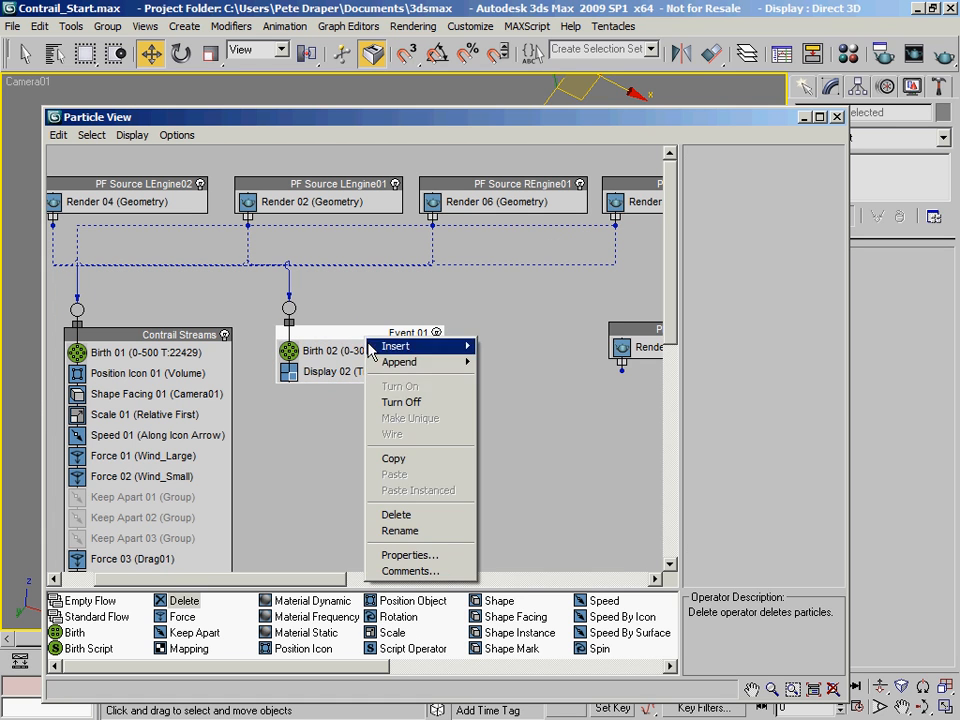
{"action": "left_click", "coordinate": [418, 533]}
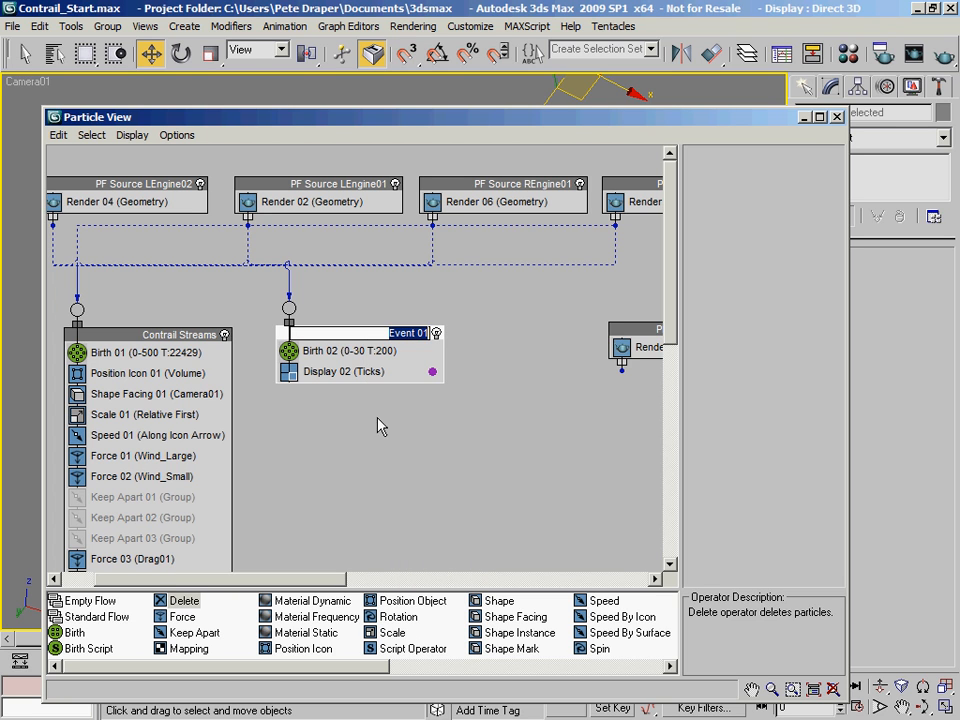
{"action": "type", "text": "Con"}
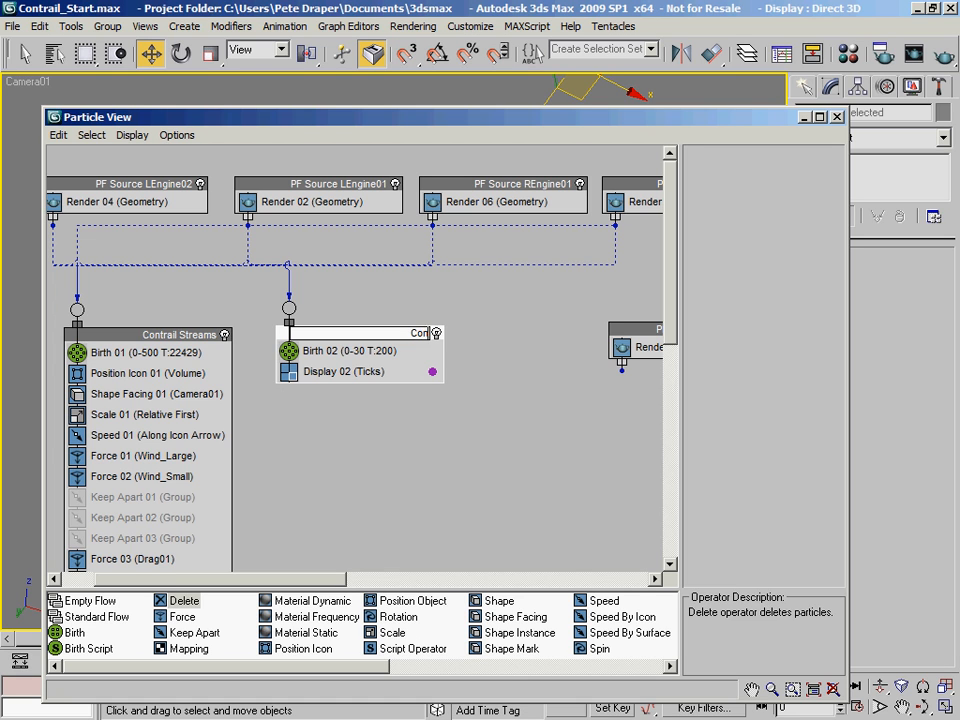
{"action": "type", "text": "trail Collation"}
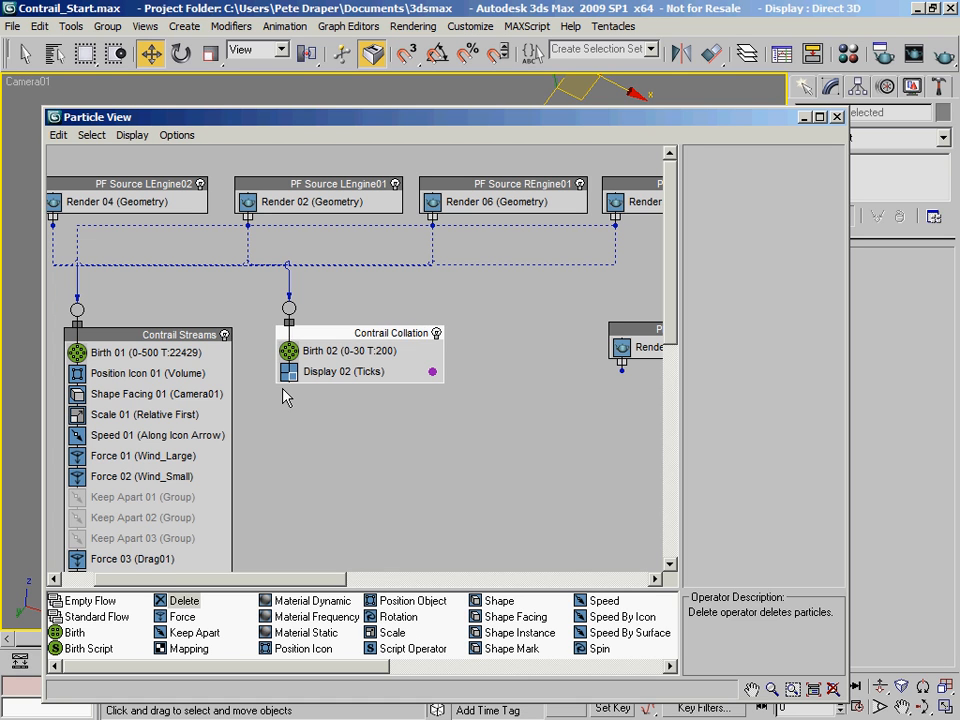
Set the Contrail Collation Birth operator's Emit Stop to 500 and its Amount to 250
{"action": "left_click", "coordinate": [315, 351]}
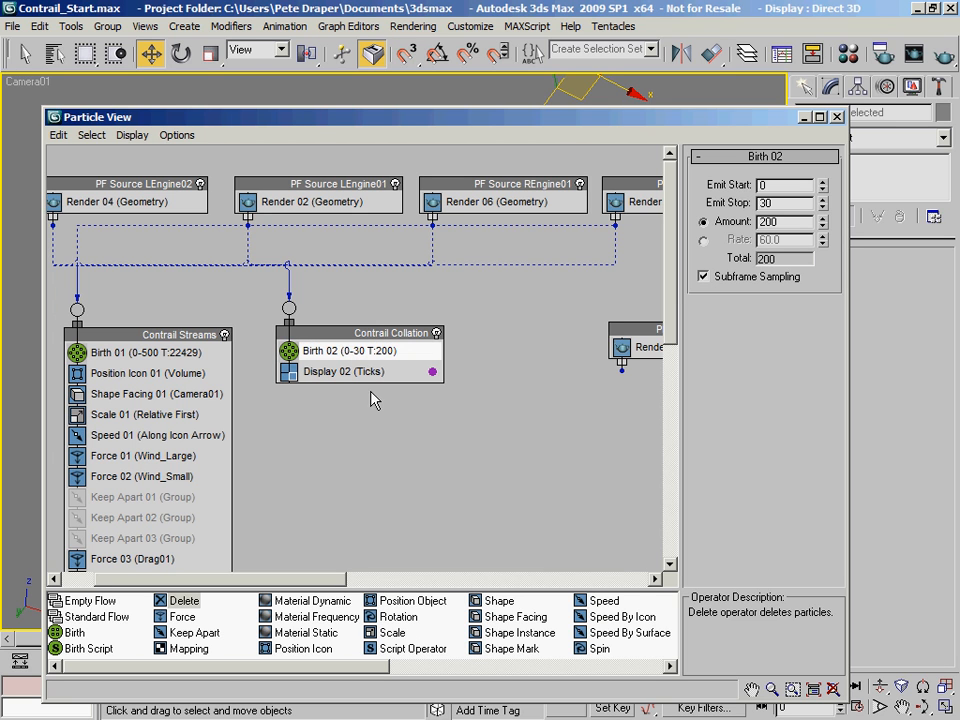
{"action": "double_click", "coordinate": [777, 202]}
{"action": "type", "text": "500"}
{"action": "key", "text": "Return"}
{"action": "key", "text": "Tab"}
{"action": "type", "text": "25"}
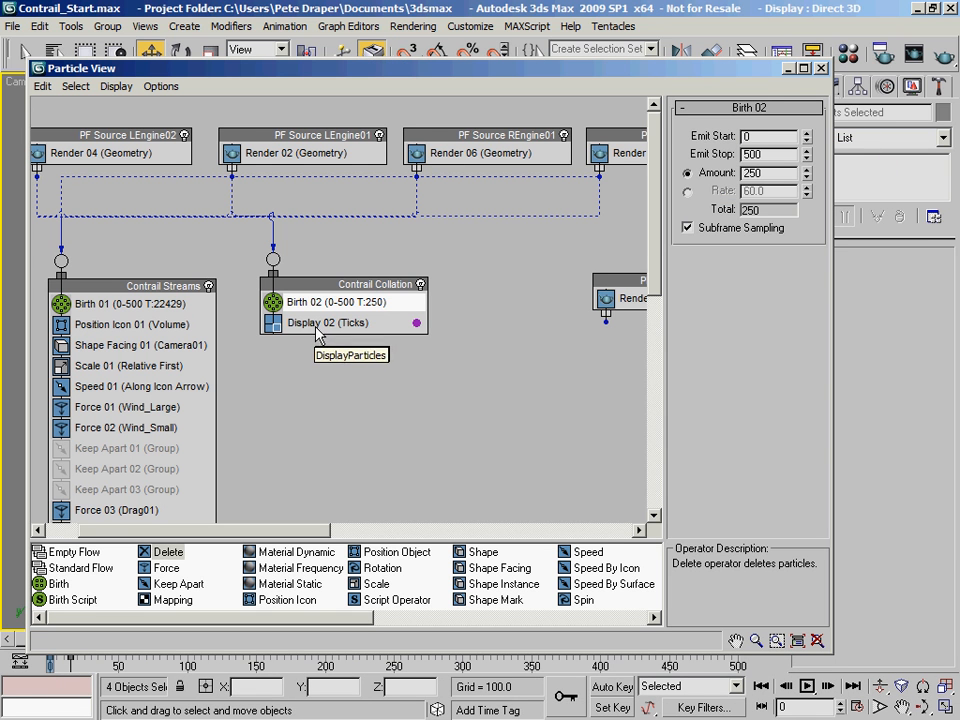
Add a Position Icon operator between Birth and Display in Contrail Collation and preview the particles at frame 59
{"action": "left_click", "coordinate": [318, 323]}
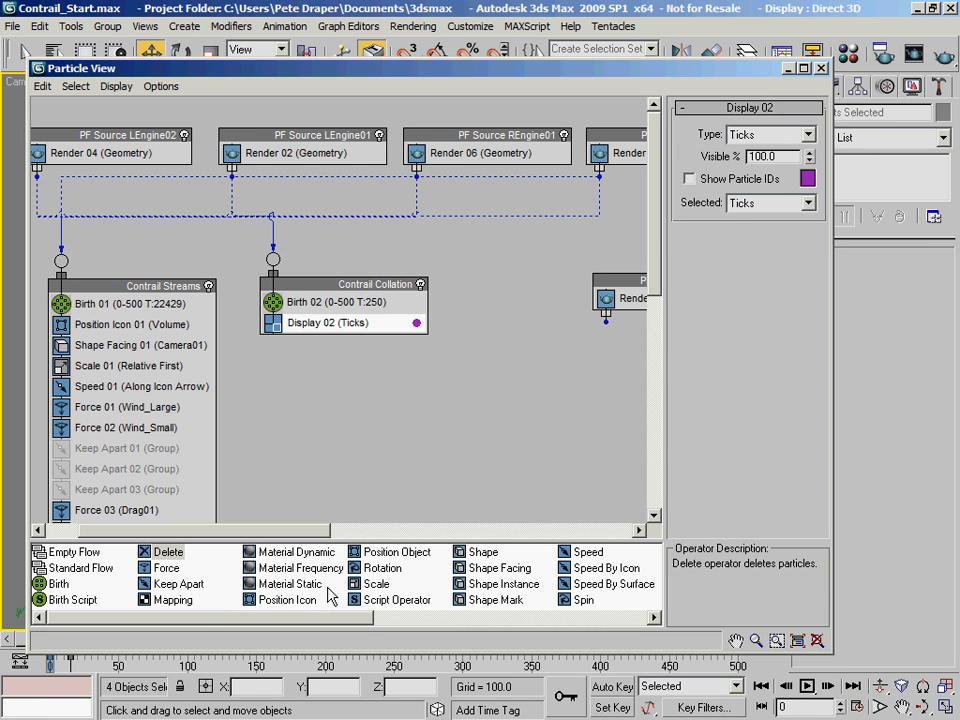
{"action": "left_click_drag", "start_coordinate": [297, 604], "coordinate": [339, 322]}
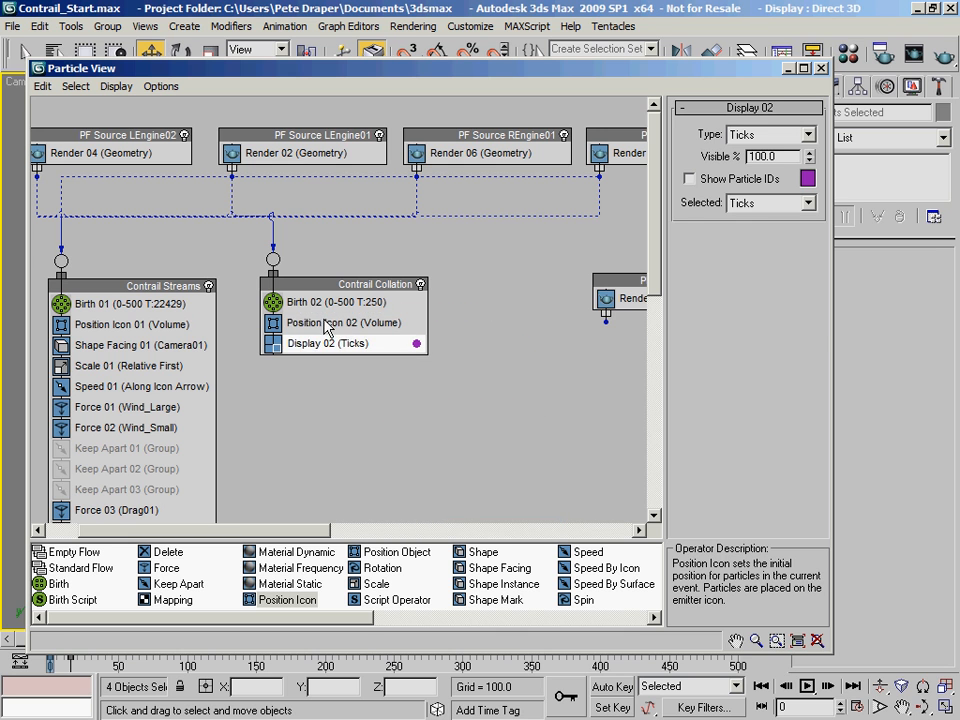
{"action": "left_click_drag", "start_coordinate": [333, 70], "coordinate": [670, 440]}
{"action": "left_click_drag", "start_coordinate": [90, 652], "coordinate": [175, 648]}
{"action": "key", "text": "w"}
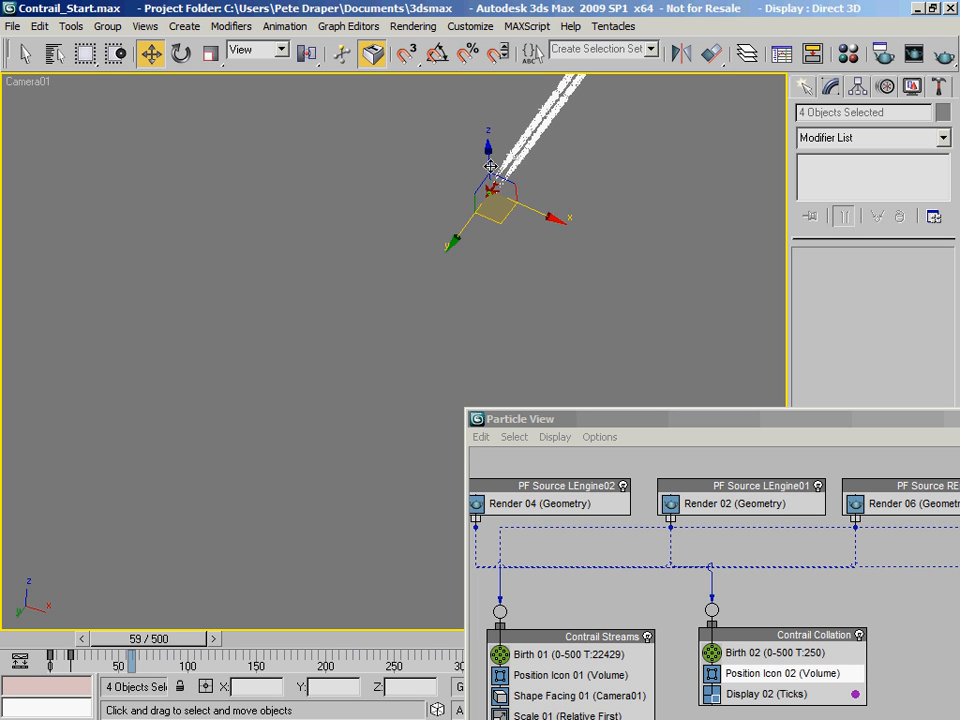
{"action": "left_click_drag", "start_coordinate": [161, 640], "coordinate": [250, 648]}
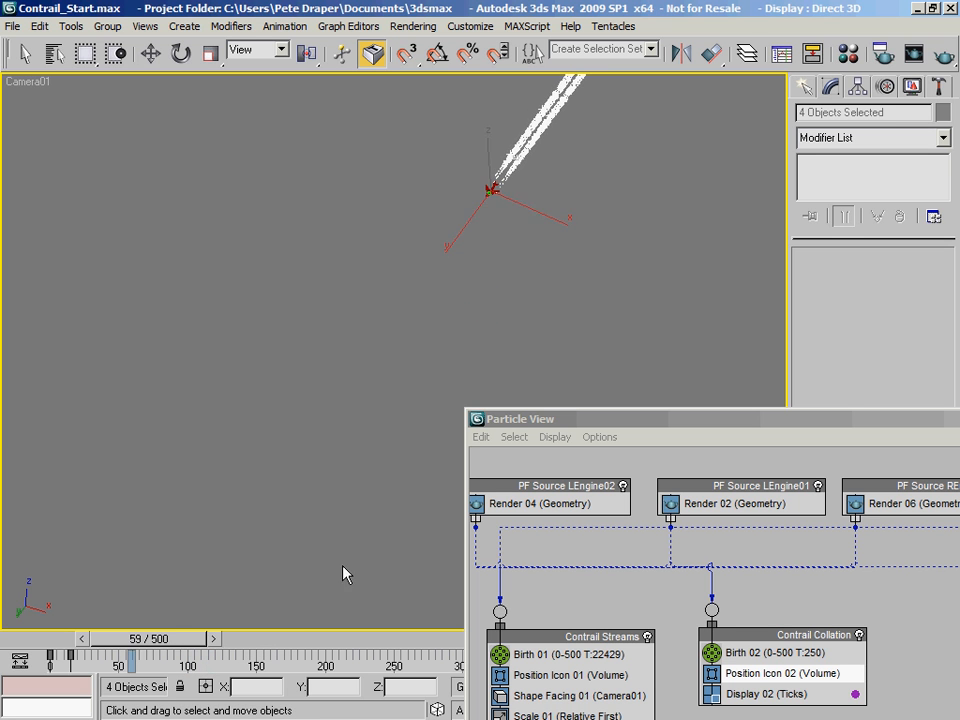
{"action": "key", "text": "w"}
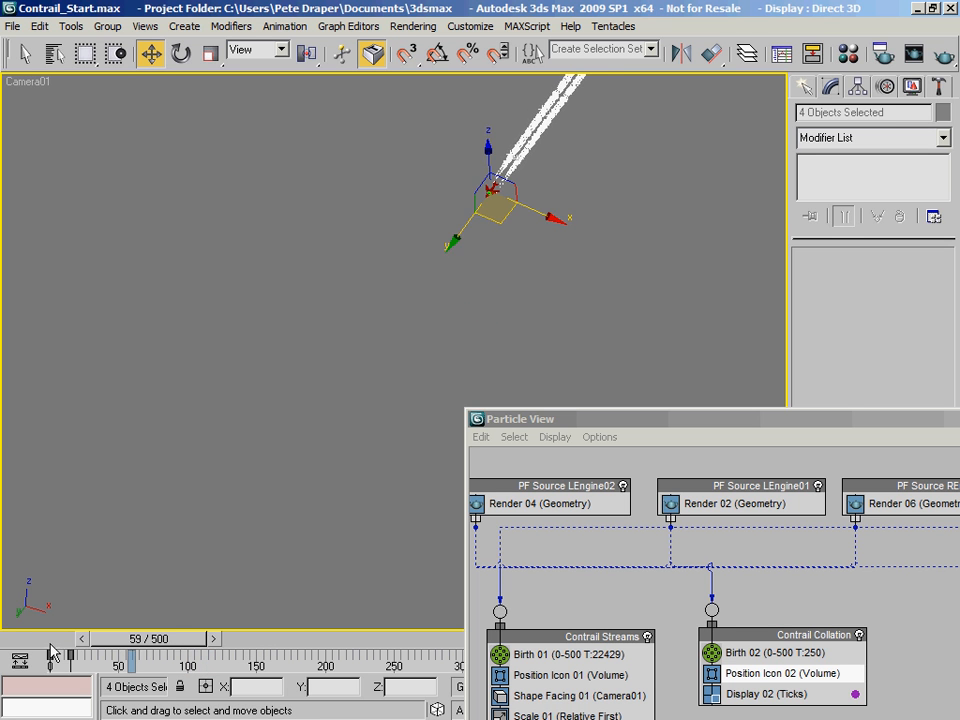
Preview the engine particle trails through Camera01 from the start of the animation up to frame 71
{"action": "key", "text": "Home"}
{"action": "left_click_drag", "start_coordinate": [538, 425], "coordinate": [104, 65]}
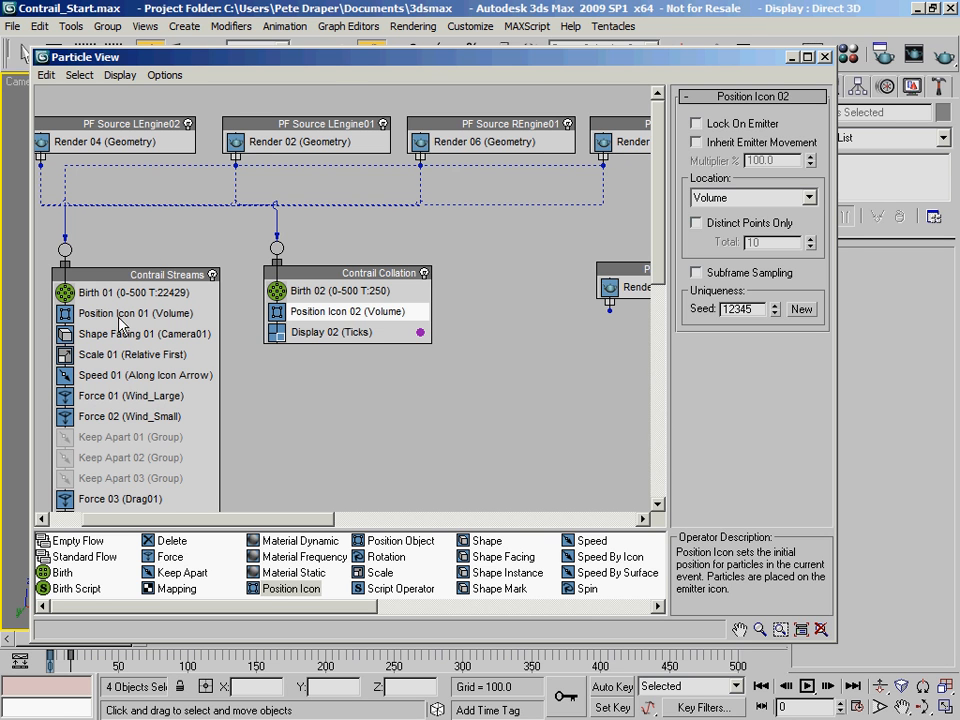
{"action": "left_click_drag", "start_coordinate": [320, 68], "coordinate": [373, 462]}
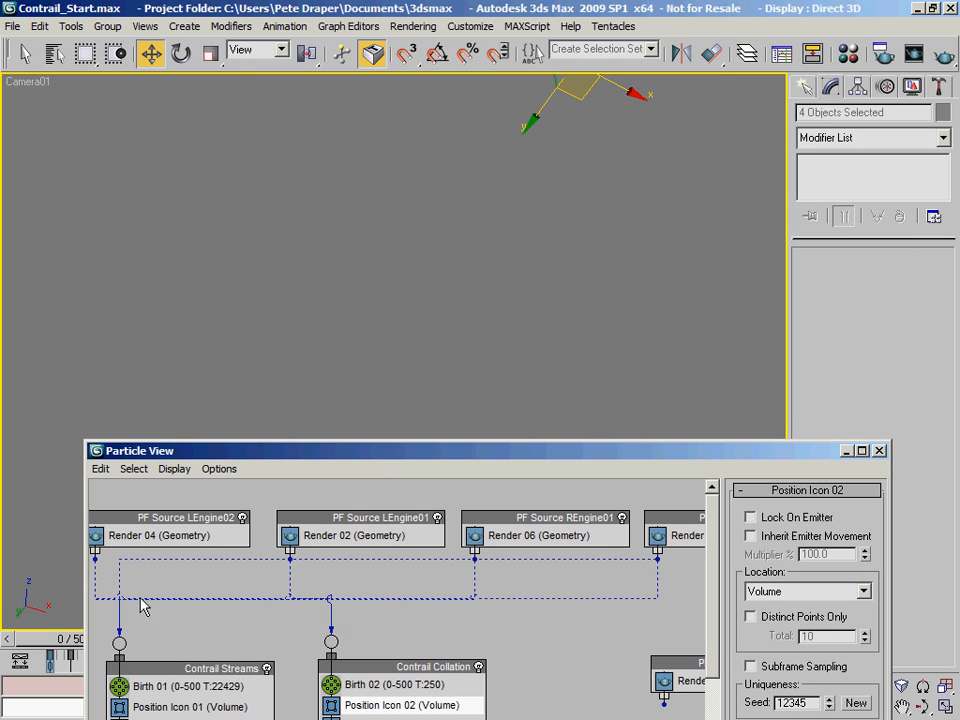
{"action": "left_click_drag", "start_coordinate": [67, 648], "coordinate": [163, 648]}
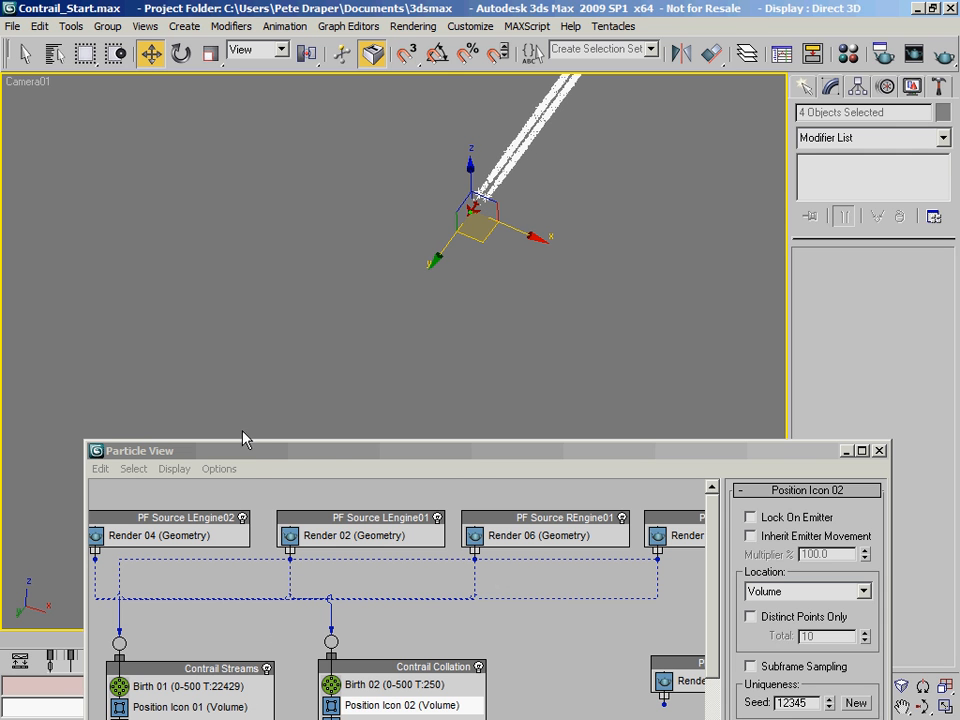
{"action": "left_click_drag", "start_coordinate": [249, 455], "coordinate": [200, 75]}
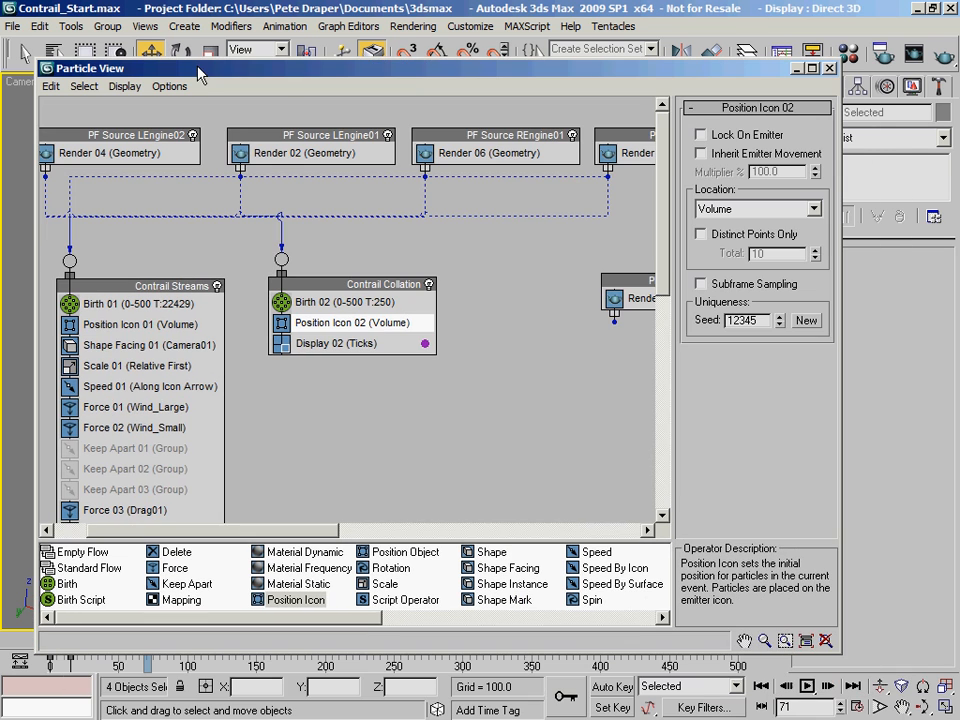
Copy the Speed, Wind_Large and Wind_Small operators from Contrail Streams and paste them as instances below Position Icon 02 in Contrail Collation
{"action": "left_click", "coordinate": [141, 388]}
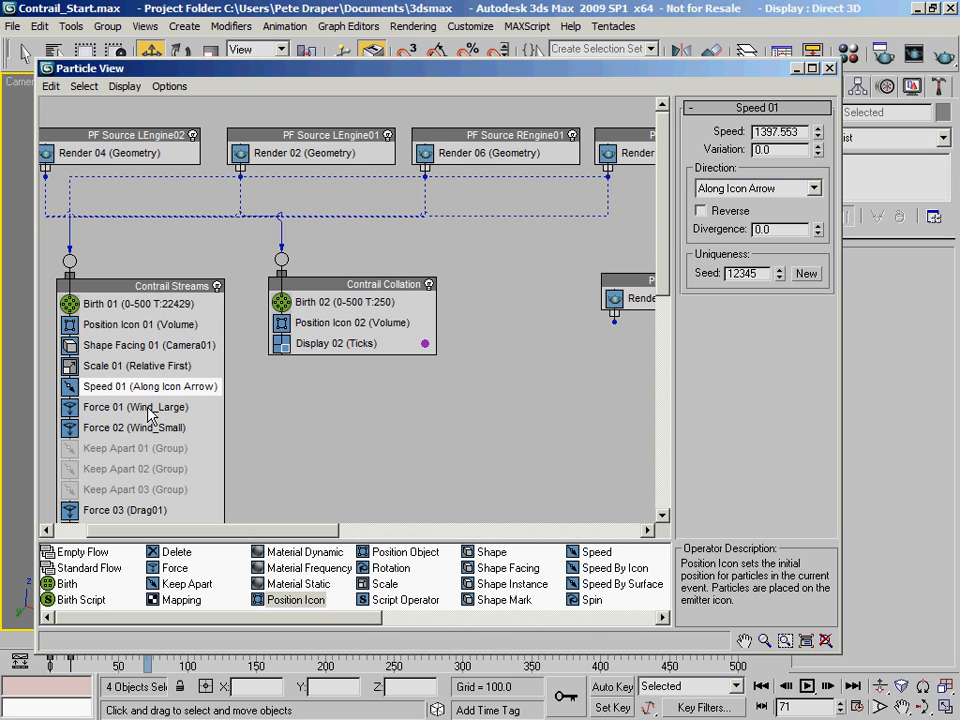
{"action": "left_click", "coordinate": [155, 410], "text": "ctrl"}
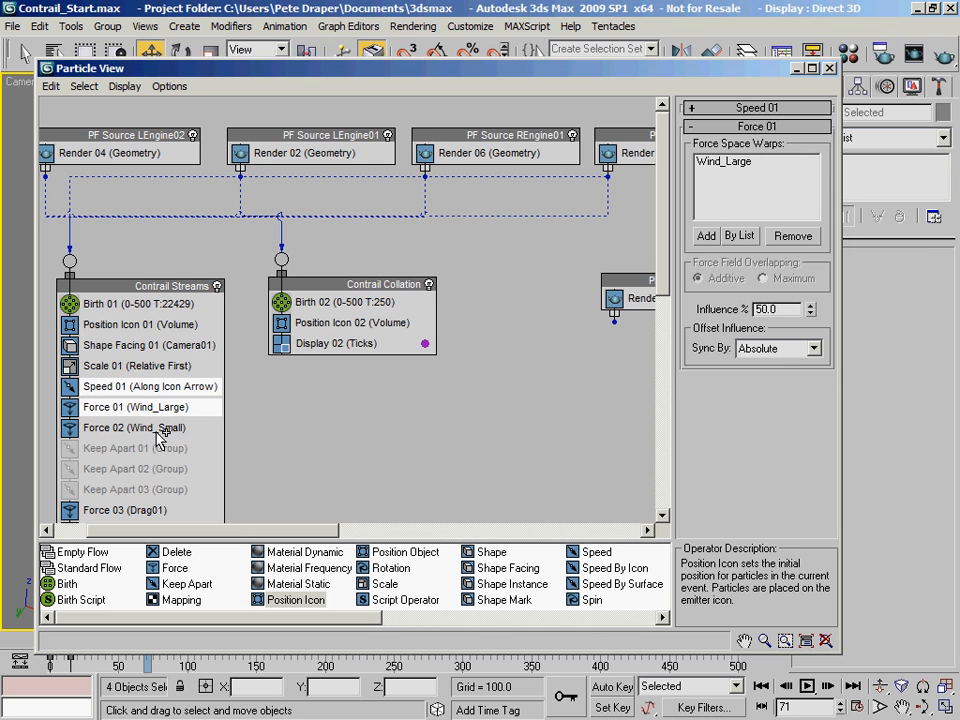
{"action": "left_click", "coordinate": [157, 425], "text": "ctrl"}
{"action": "right_click", "coordinate": [143, 392]}
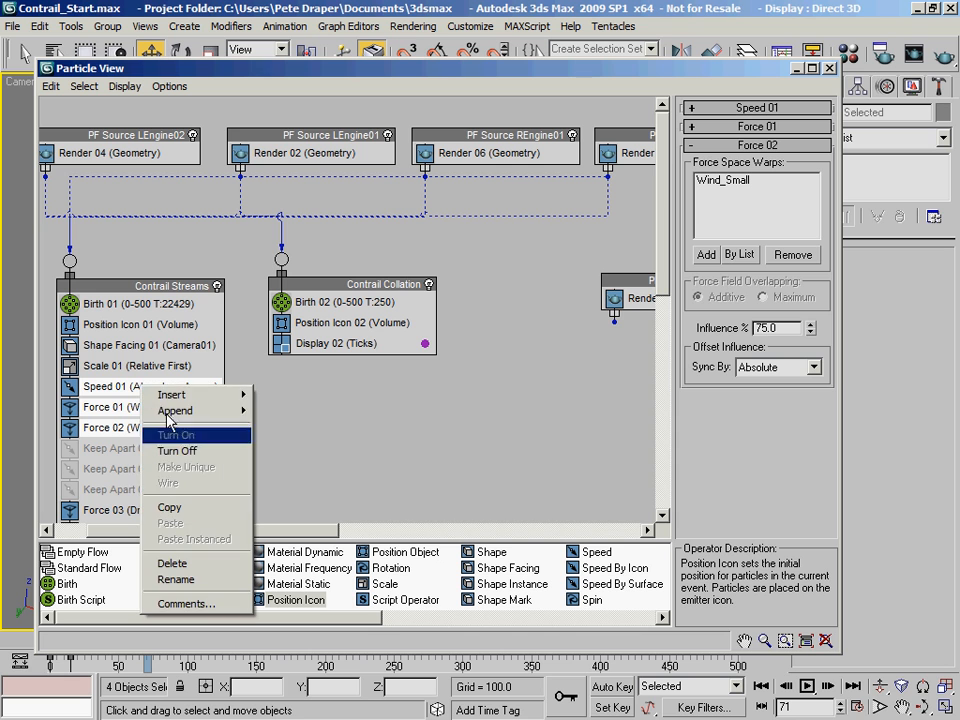
{"action": "left_click", "coordinate": [180, 508]}
{"action": "right_click", "coordinate": [352, 325]}
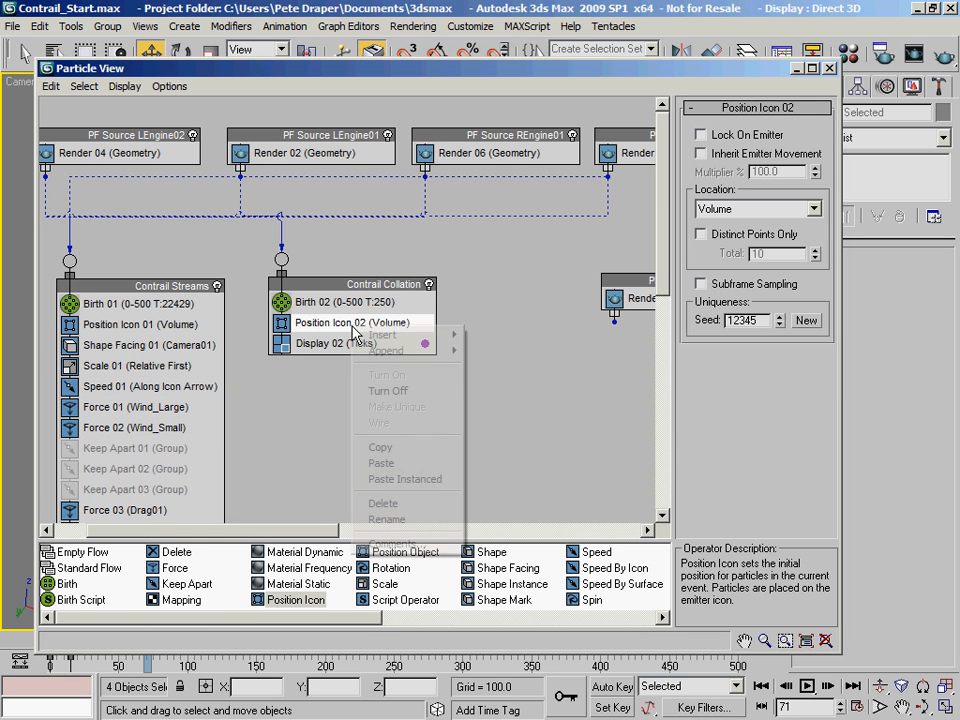
{"action": "left_click", "coordinate": [405, 480]}
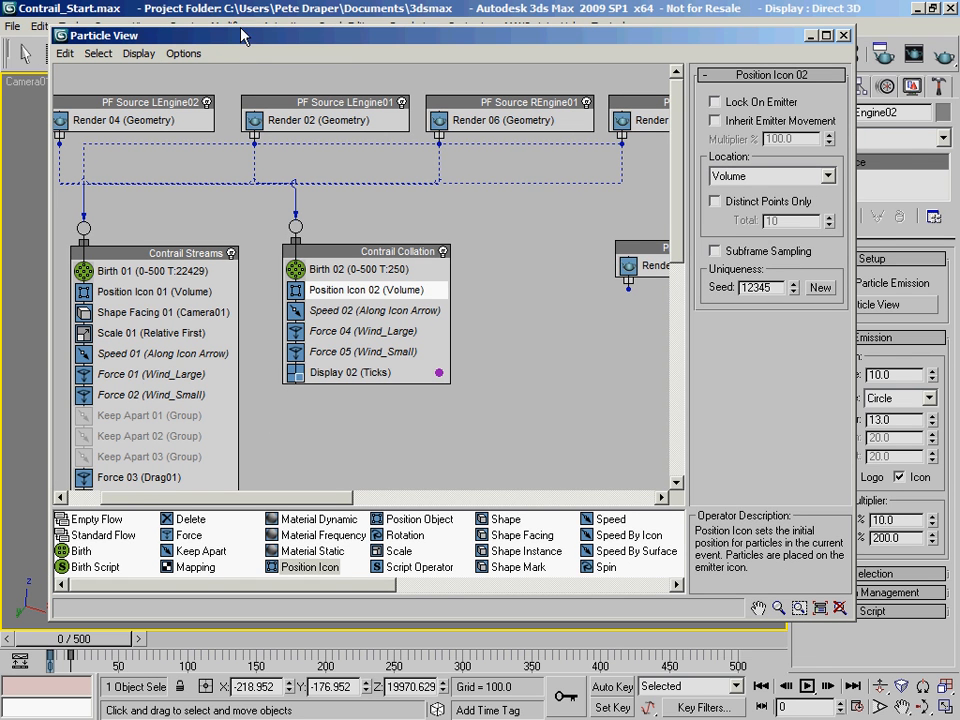
Scrub the animation from frame 0 to check how the Contrail Collation particles travel along the stream trails
{"action": "left_click_drag", "start_coordinate": [243, 37], "coordinate": [225, 312]}
{"action": "left_click_drag", "start_coordinate": [28, 635], "coordinate": [183, 622]}
{"action": "key", "text": "w"}
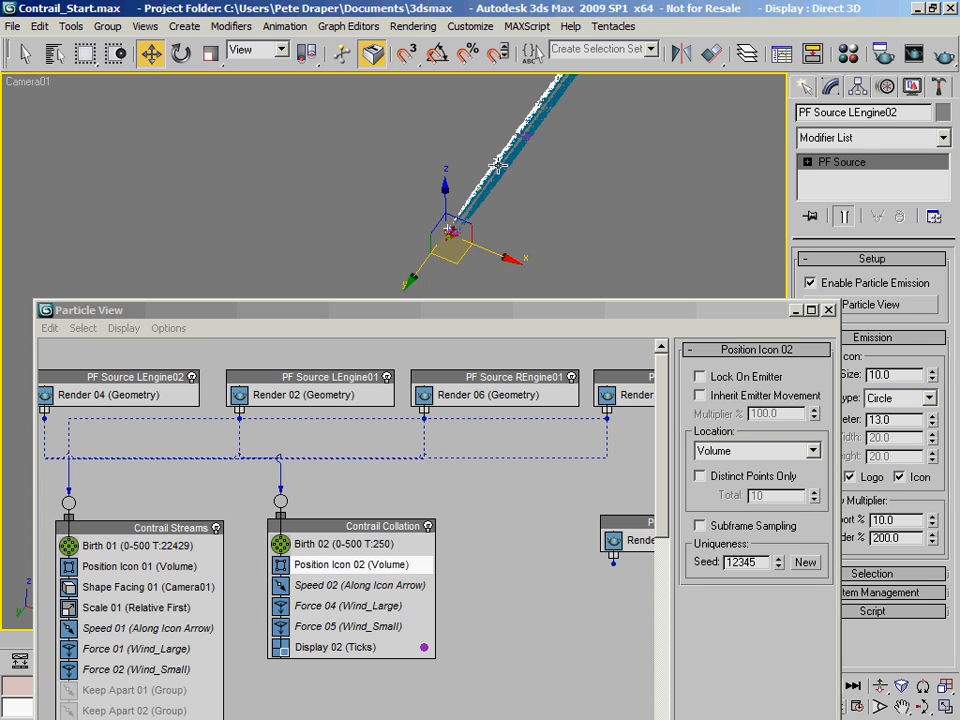
{"action": "left_click_drag", "start_coordinate": [475, 312], "coordinate": [449, 174]}
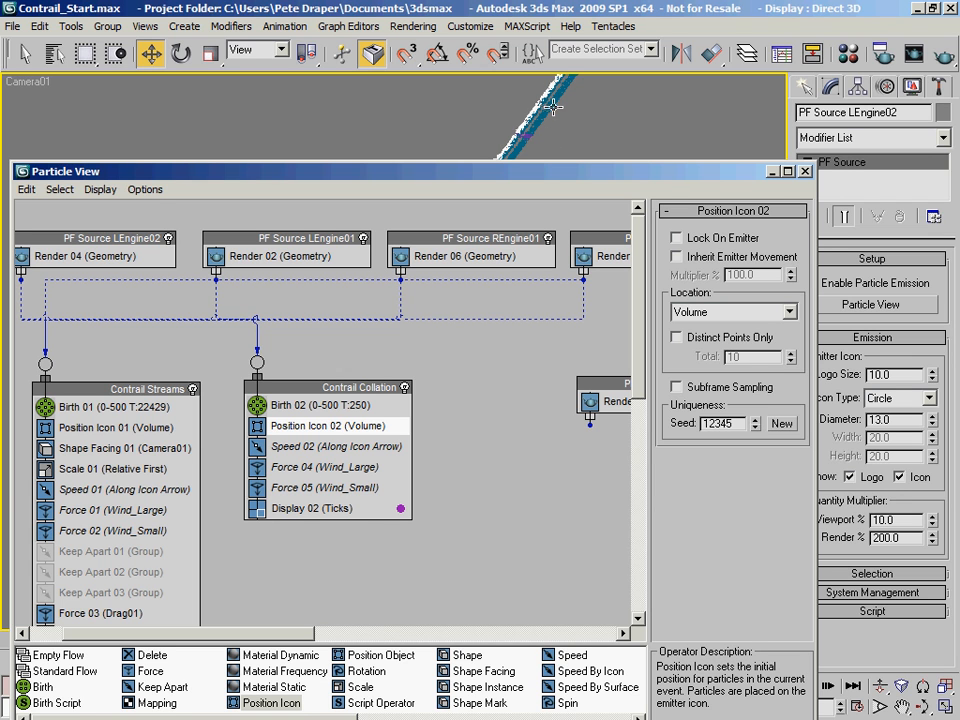
Paste instances of Keep Apart 02 and 03 into Contrail Collation below its Wind_Small force, and turn both instances off
{"action": "left_click", "coordinate": [92, 553]}
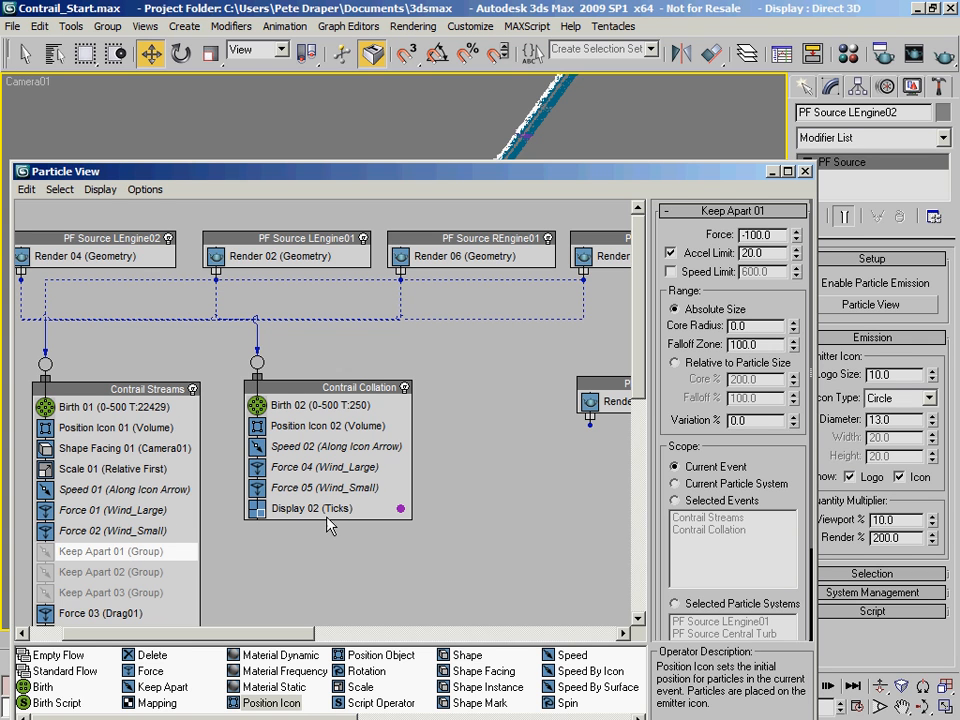
{"action": "left_click", "coordinate": [124, 576]}
{"action": "left_click", "coordinate": [112, 592]}
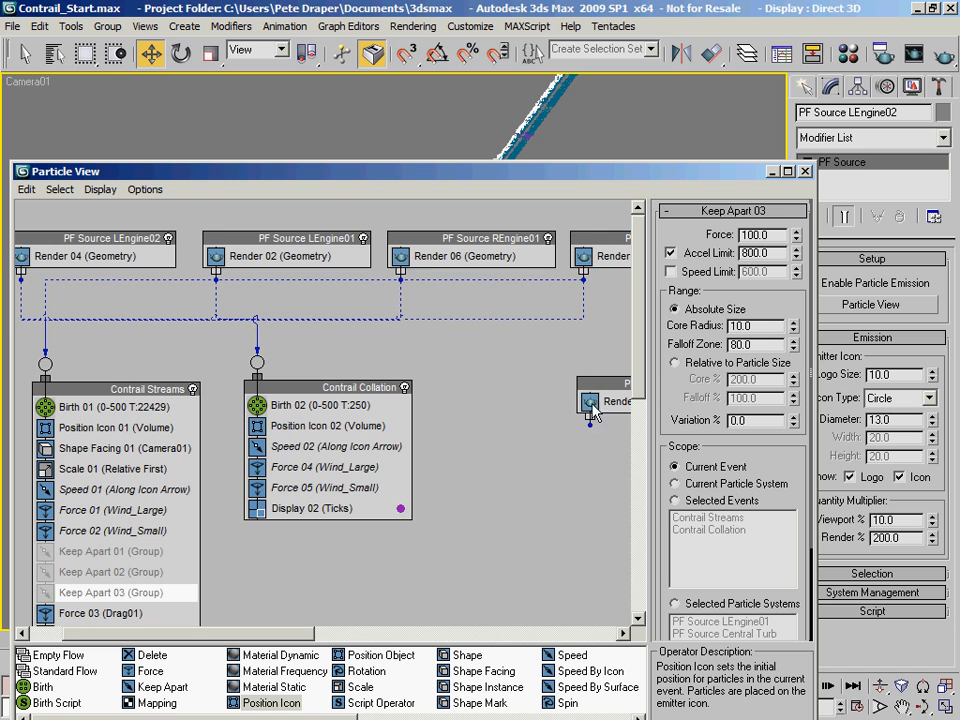
{"action": "middle_click_drag", "start_coordinate": [519, 450], "coordinate": [557, 465]}
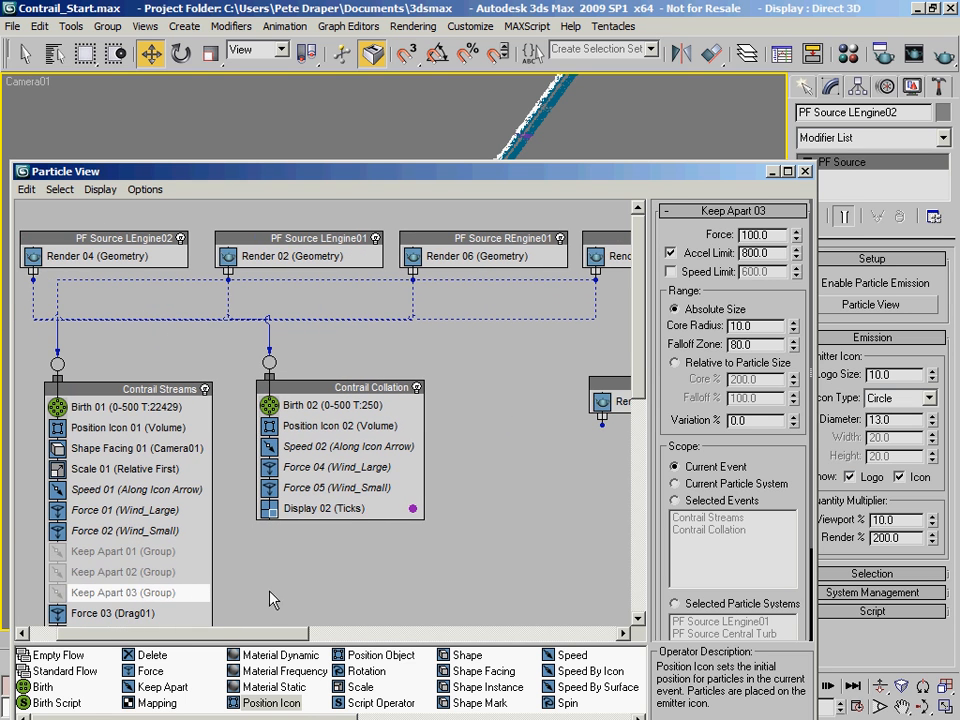
{"action": "left_click", "coordinate": [156, 572]}
{"action": "left_click", "coordinate": [166, 592], "text": "ctrl"}
{"action": "right_click", "coordinate": [166, 592]}
{"action": "left_click", "coordinate": [219, 452]}
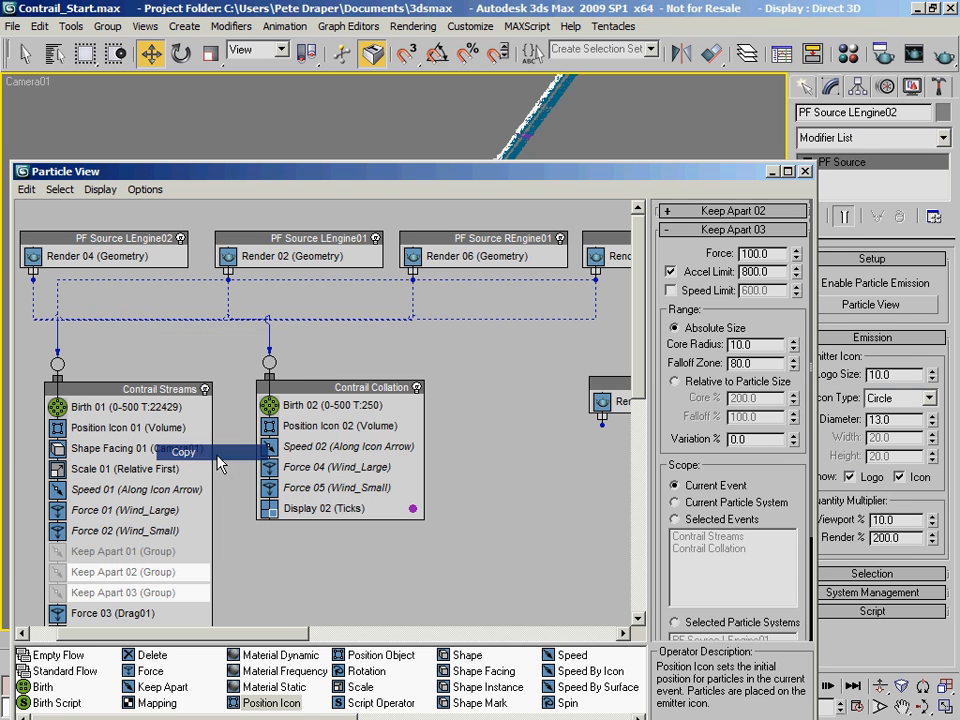
{"action": "right_click", "coordinate": [332, 490]}
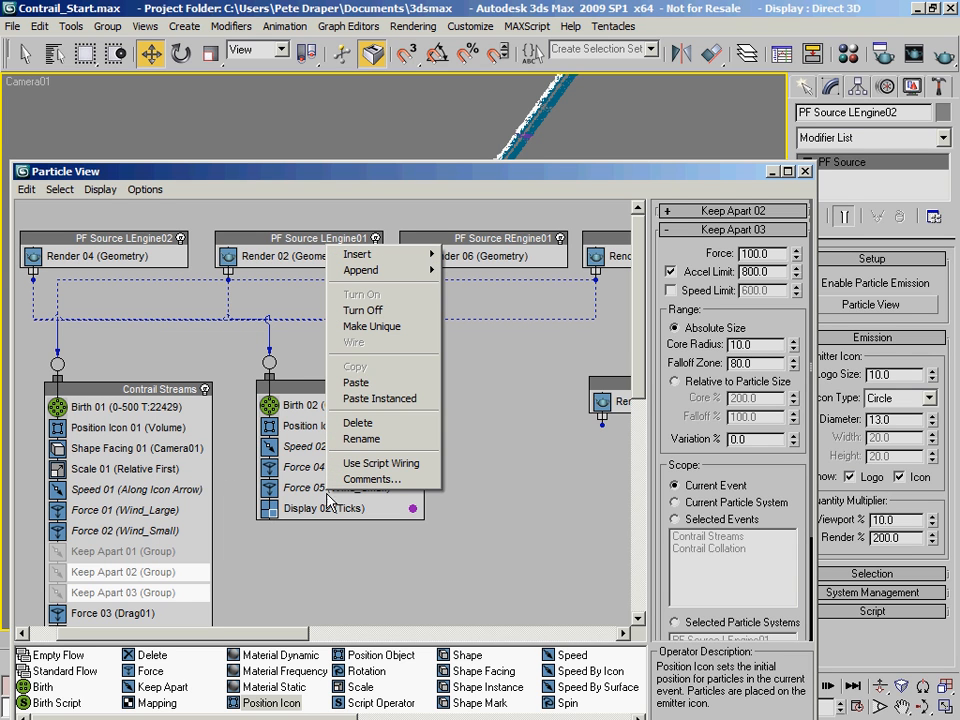
{"action": "left_click", "coordinate": [385, 398]}
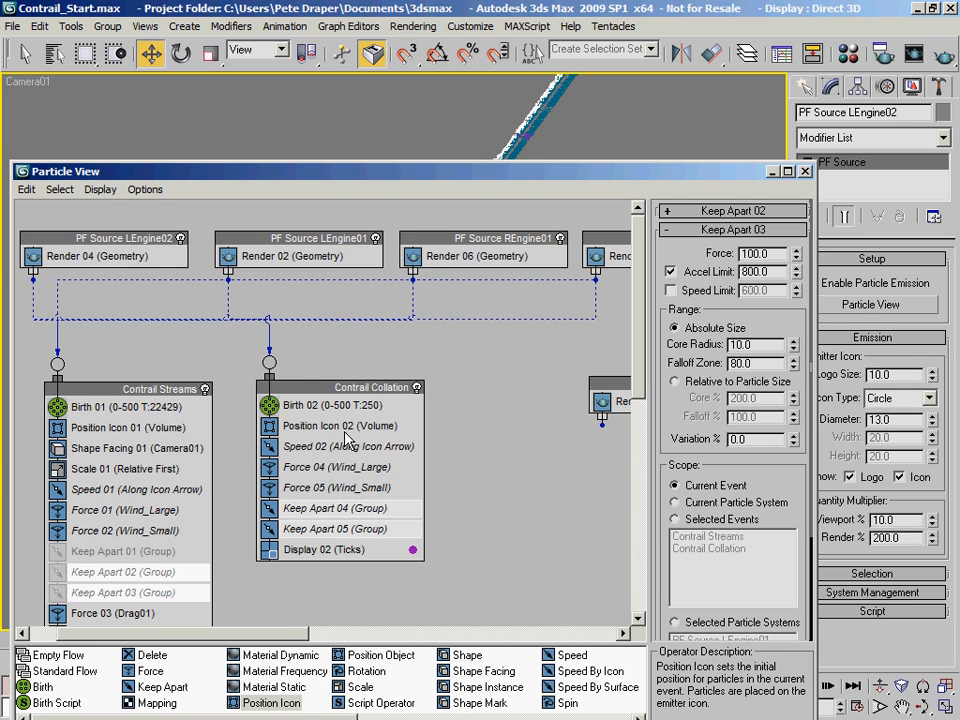
{"action": "left_click", "coordinate": [269, 508]}
{"action": "left_click", "coordinate": [270, 530]}
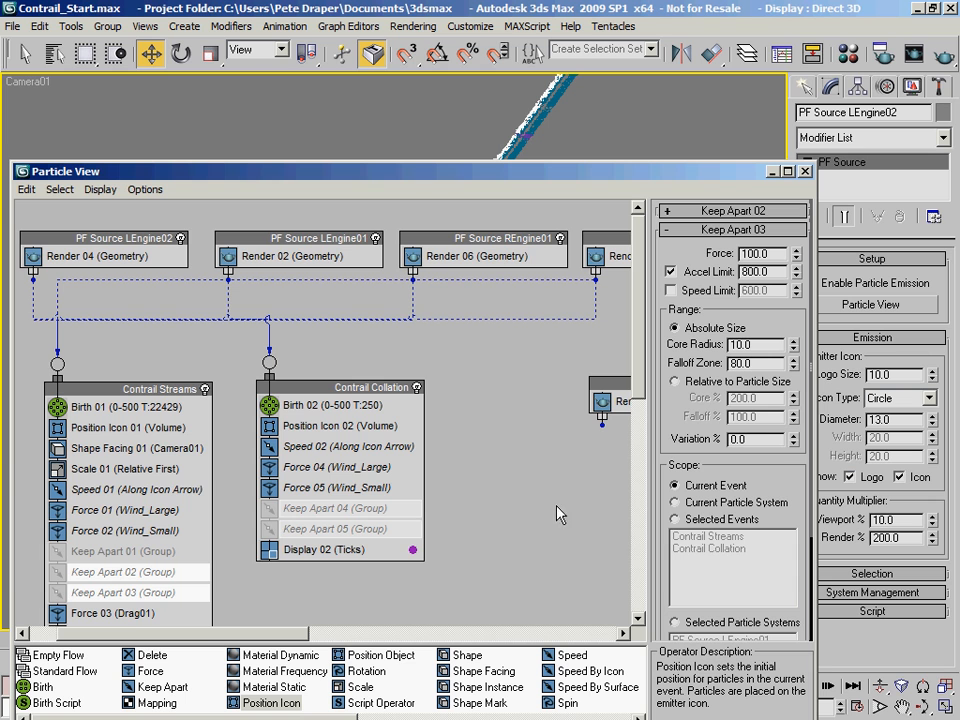
Copy the Drag01 Force operator from Contrail Streams and paste it as an instance below the Keep Apart operators in Contrail Collation
{"action": "middle_click_drag", "start_coordinate": [325, 579], "coordinate": [329, 435]}
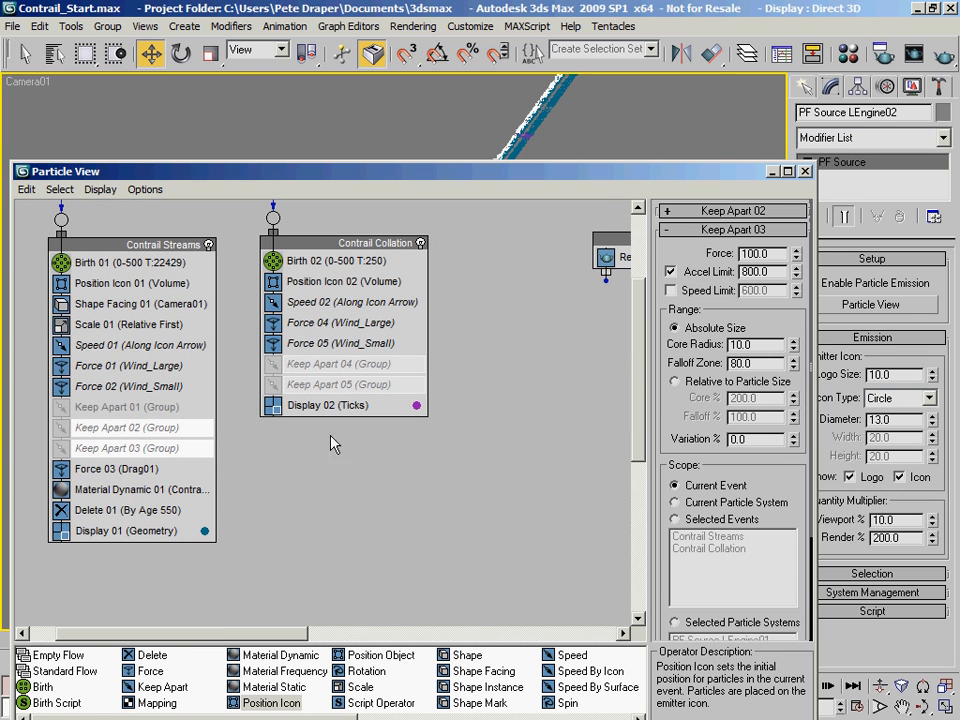
{"action": "left_click", "coordinate": [127, 470]}
{"action": "right_click", "coordinate": [115, 478]}
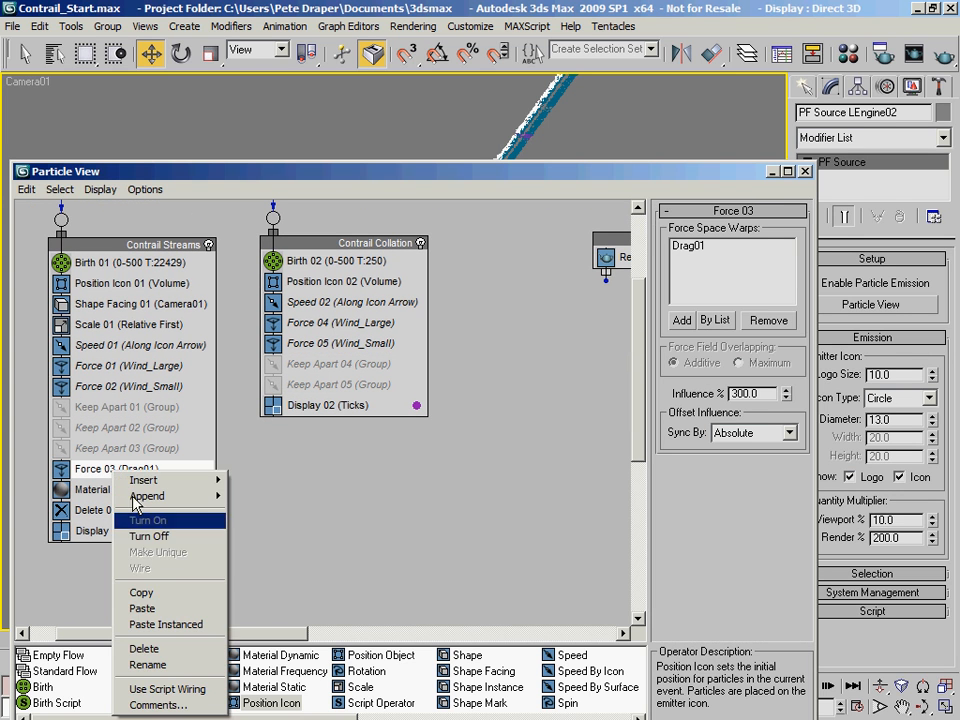
{"action": "left_click", "coordinate": [140, 594]}
{"action": "right_click", "coordinate": [313, 403]}
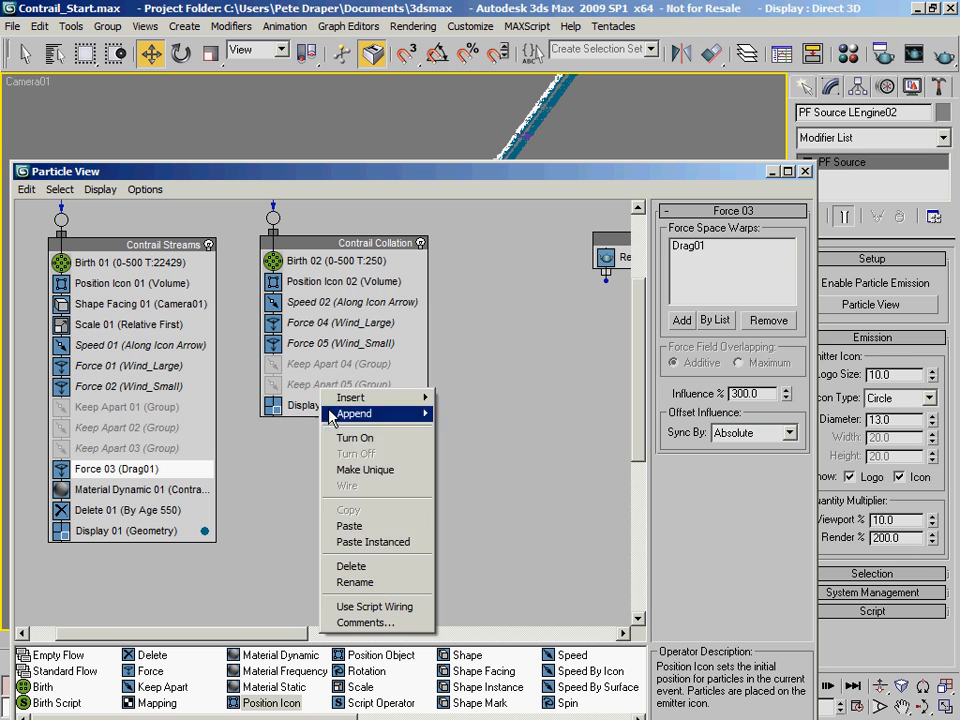
{"action": "left_click", "coordinate": [362, 543]}
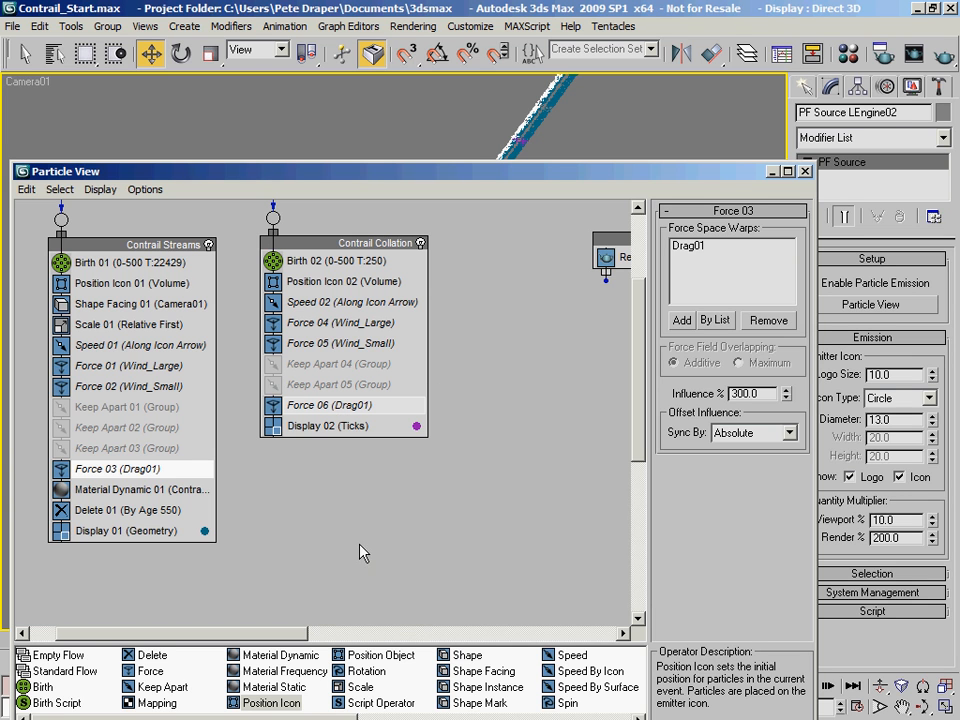
Copy the Delete operator from Contrail Streams and paste it as an instance below the Drag01 force in Contrail Collation
{"action": "left_click", "coordinate": [128, 510]}
{"action": "right_click", "coordinate": [130, 510]}
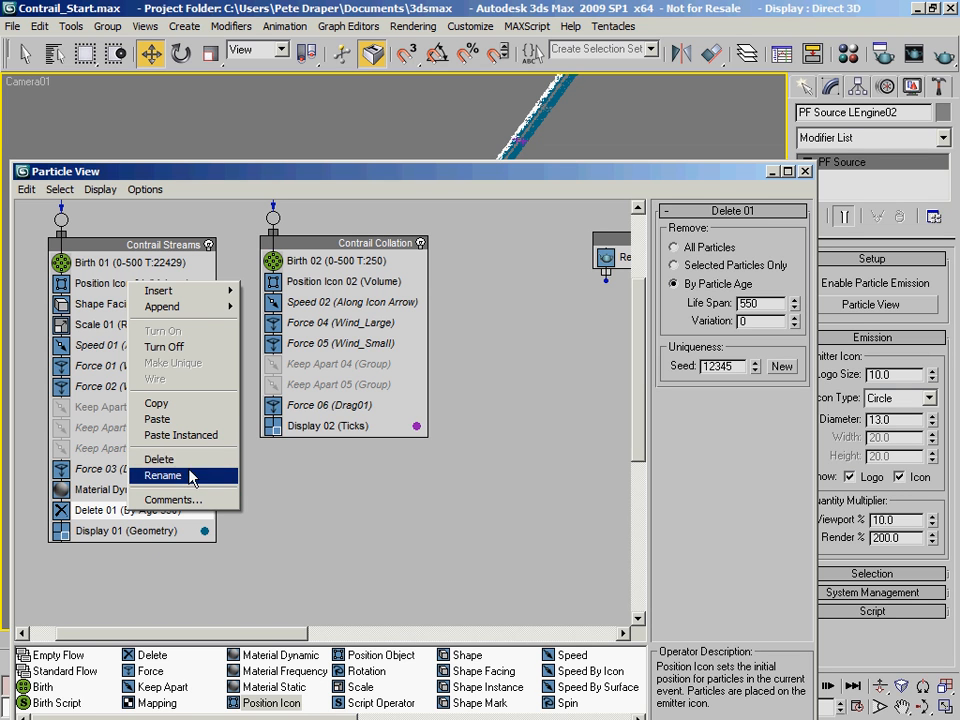
{"action": "left_click", "coordinate": [190, 410]}
{"action": "right_click", "coordinate": [345, 407]}
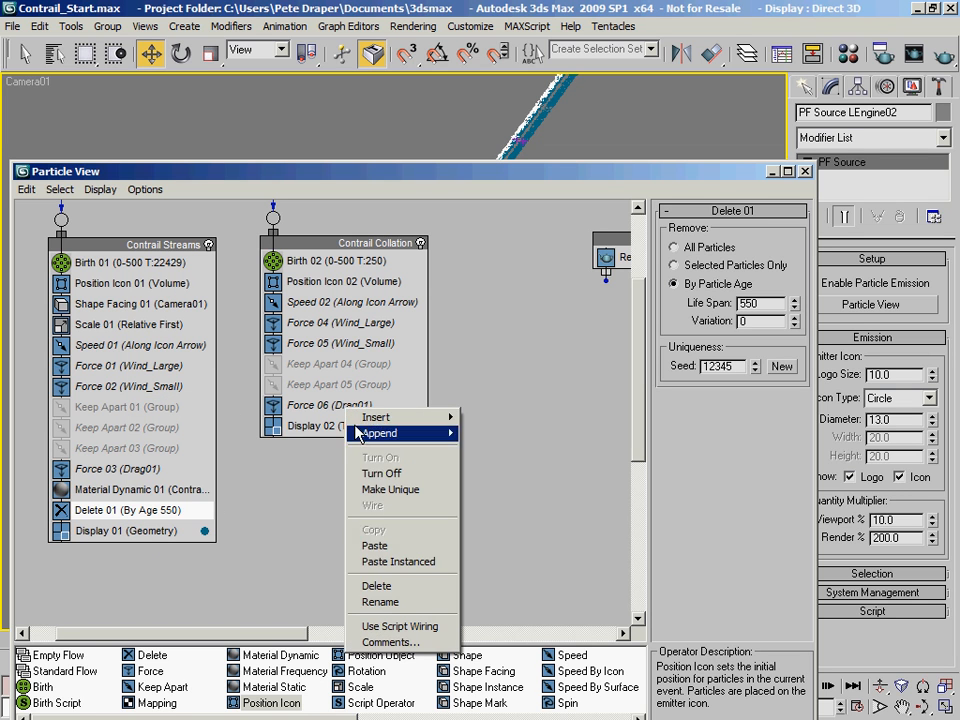
{"action": "left_click", "coordinate": [398, 562]}
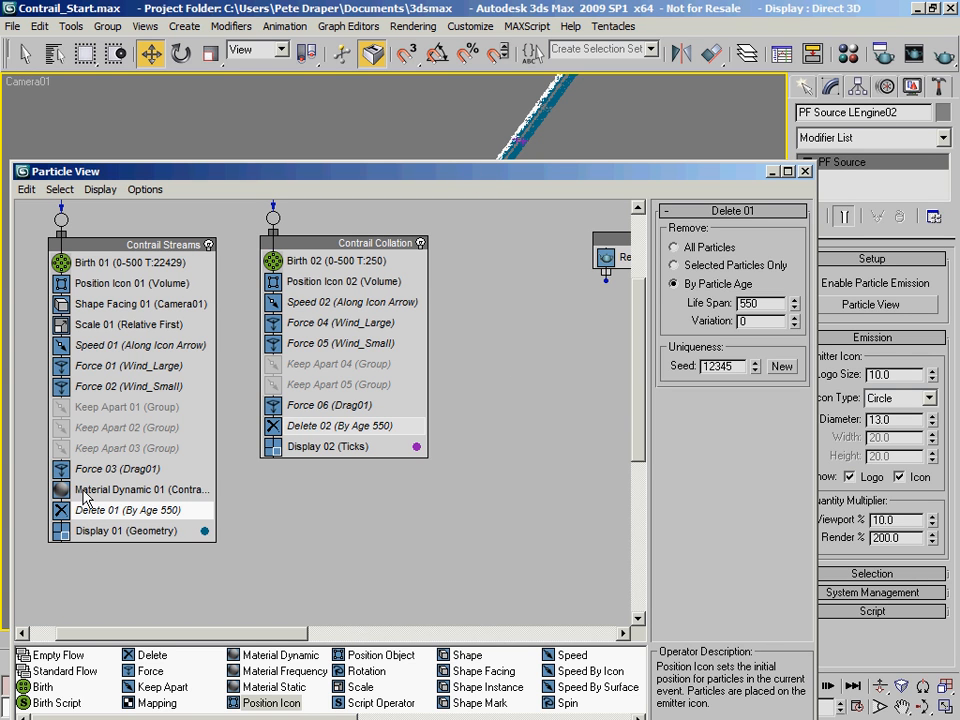
Make the Contrail Collation event non-renderable in its object properties
{"action": "middle_click_drag", "start_coordinate": [478, 318], "coordinate": [452, 440]}
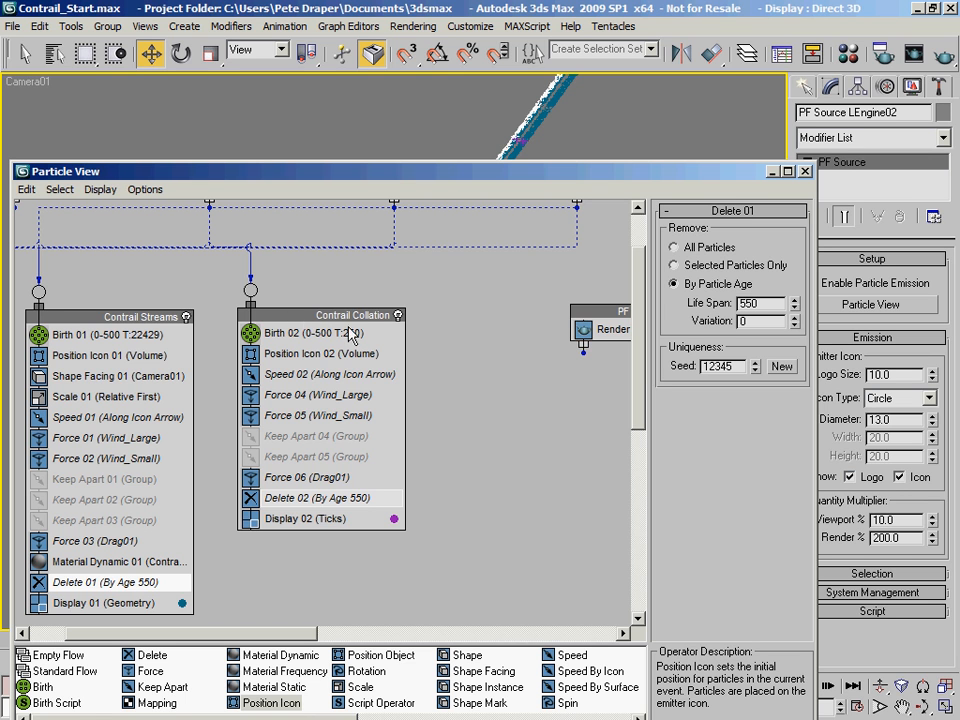
{"action": "middle_click_drag", "start_coordinate": [499, 349], "coordinate": [433, 388]}
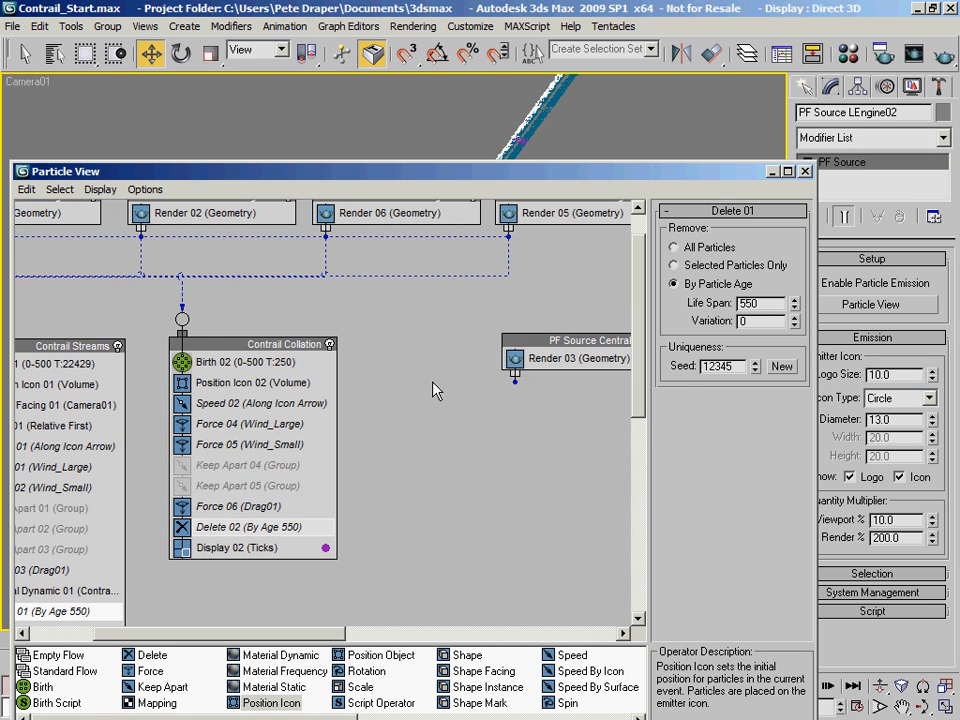
{"action": "left_click", "coordinate": [260, 353]}
{"action": "right_click", "coordinate": [253, 353]}
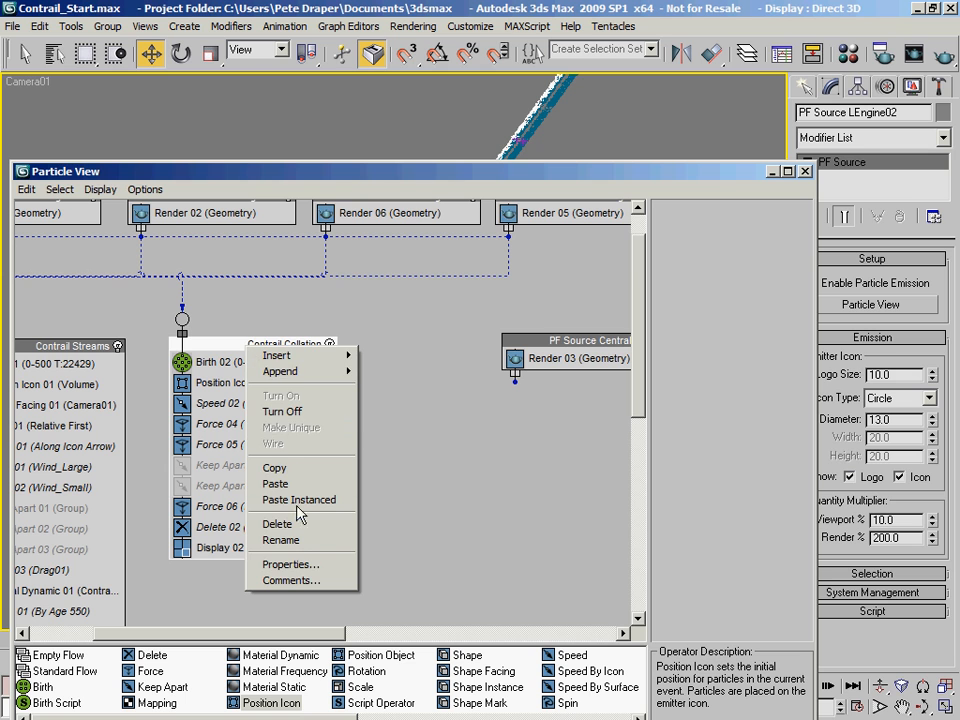
{"action": "left_click", "coordinate": [309, 566]}
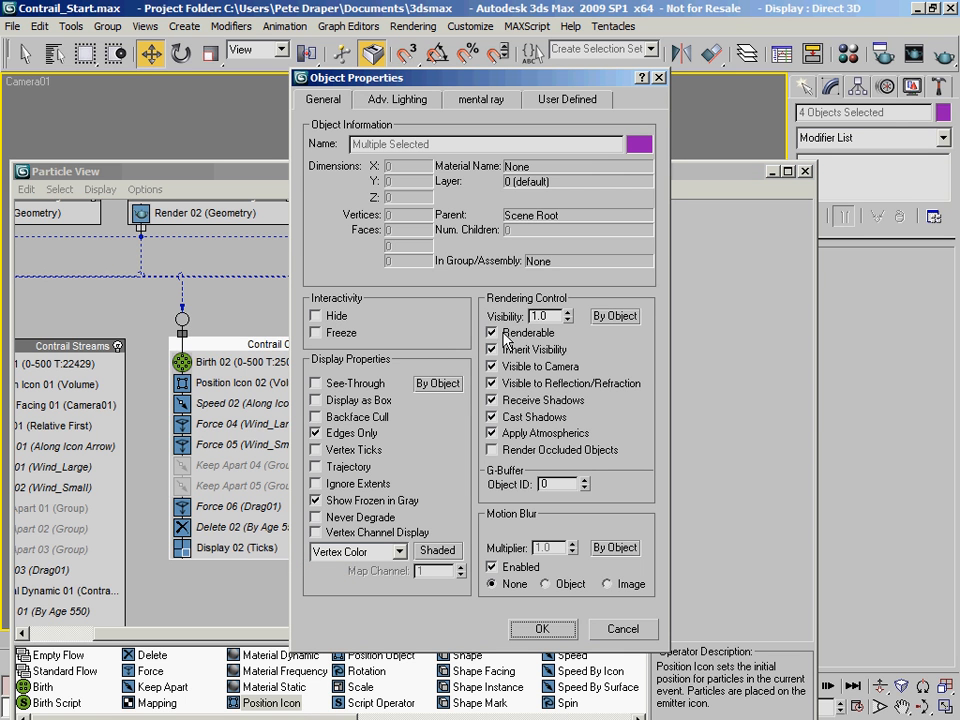
{"action": "left_click", "coordinate": [492, 333]}
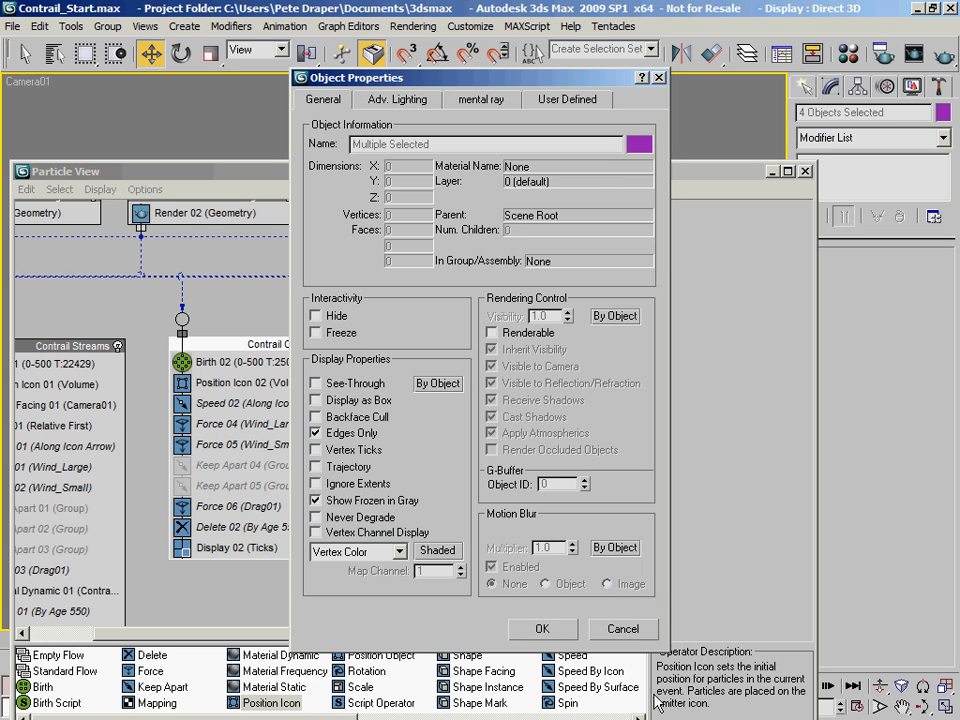
{"action": "left_click", "coordinate": [557, 631]}
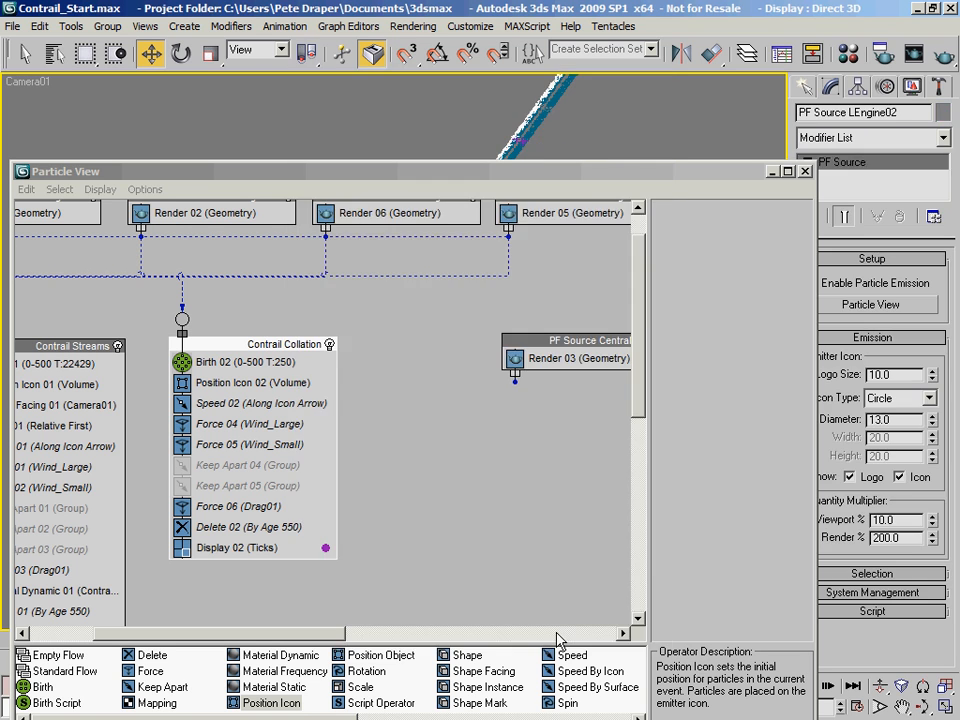
Turn on Keep Apart 01 in Contrail Streams and set its scope to Selected Events, with Contrail Collation selected
{"action": "middle_click_drag", "start_coordinate": [500, 448], "coordinate": [572, 407]}
{"action": "left_click_drag", "start_coordinate": [418, 182], "coordinate": [476, 189]}
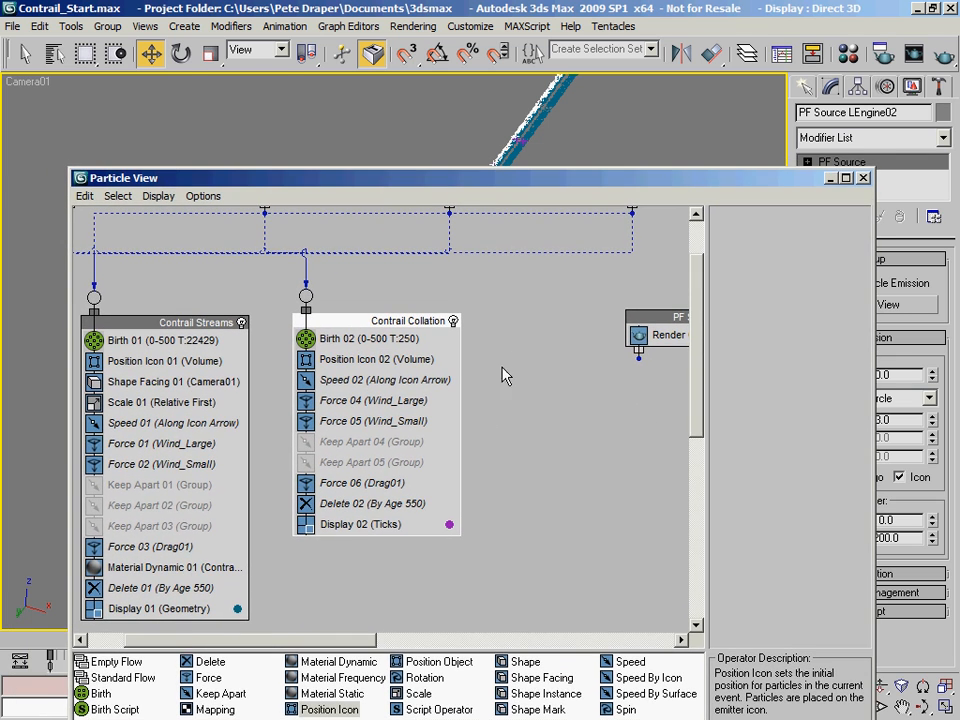
{"action": "left_click", "coordinate": [96, 493]}
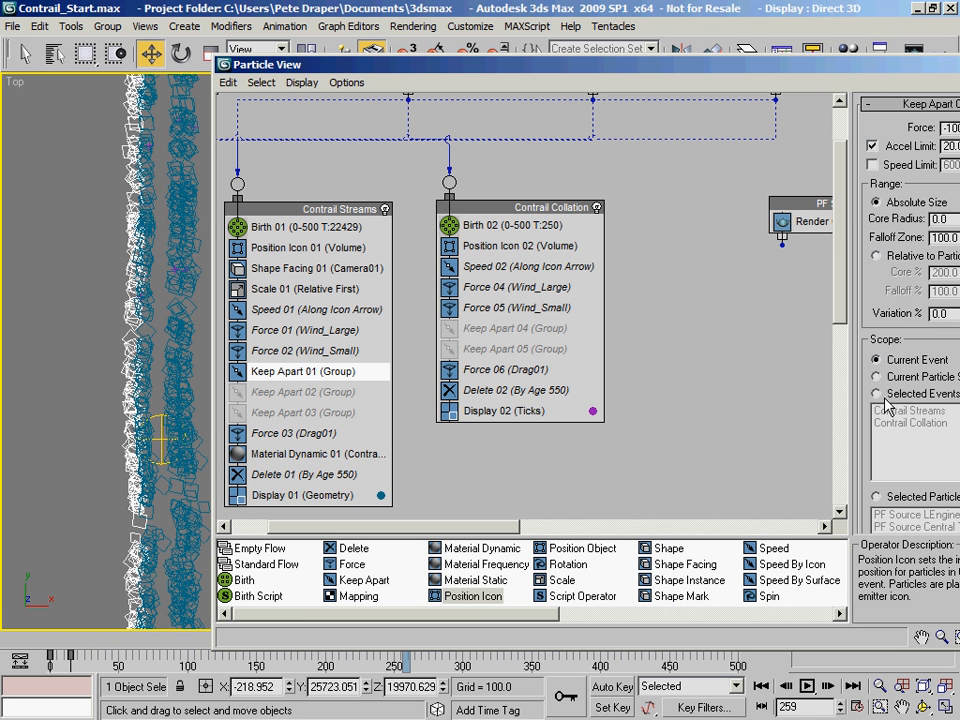
{"action": "left_click_drag", "start_coordinate": [577, 57], "coordinate": [534, 54]}
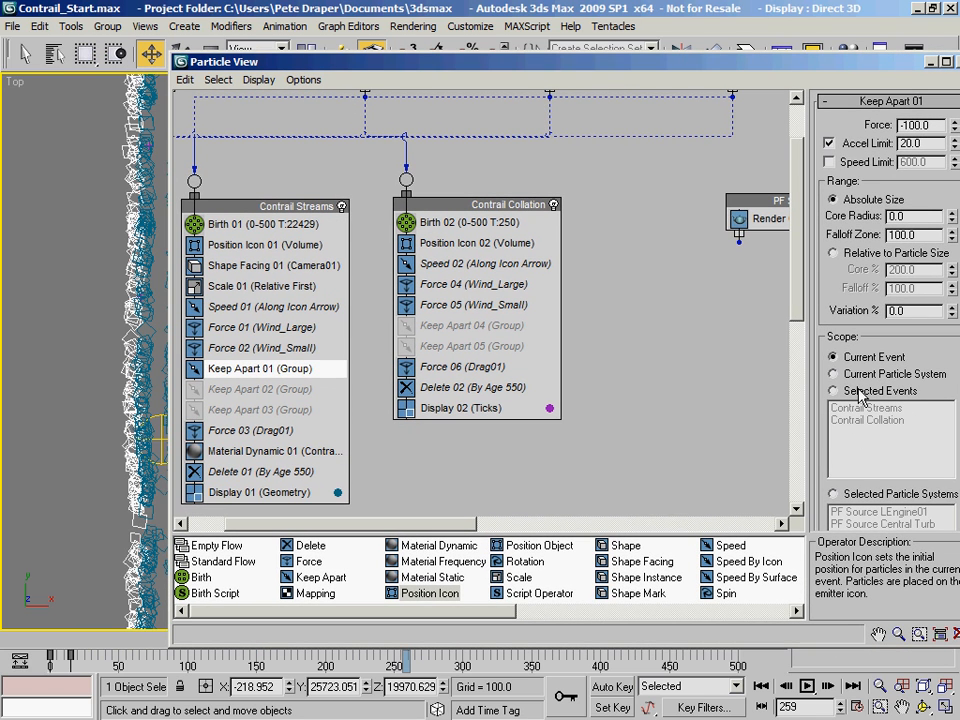
{"action": "left_click", "coordinate": [862, 393]}
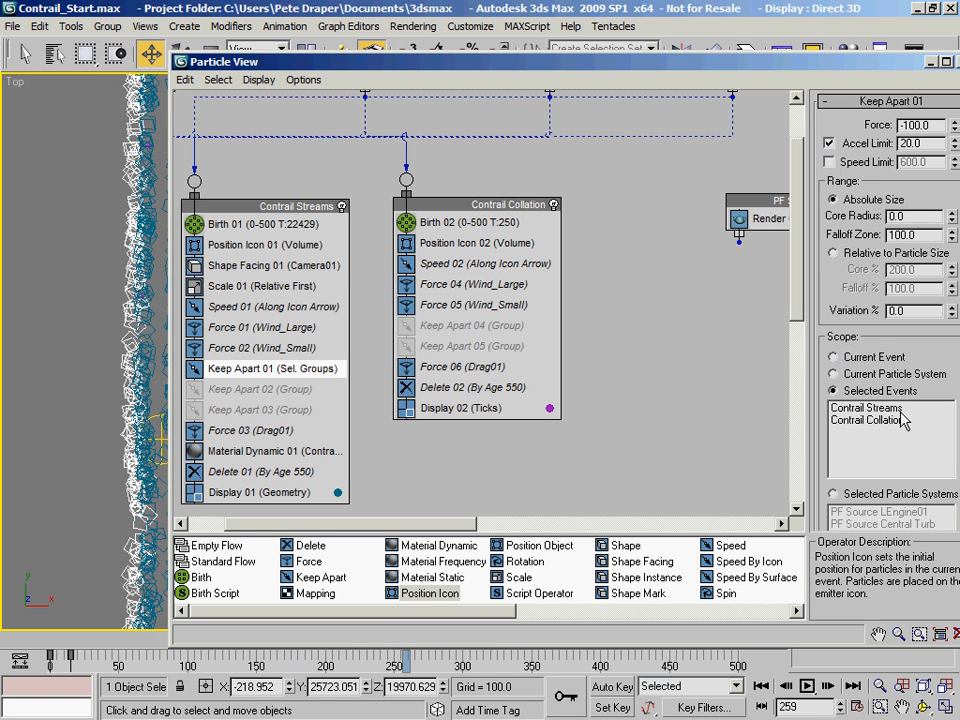
{"action": "left_click", "coordinate": [876, 421]}
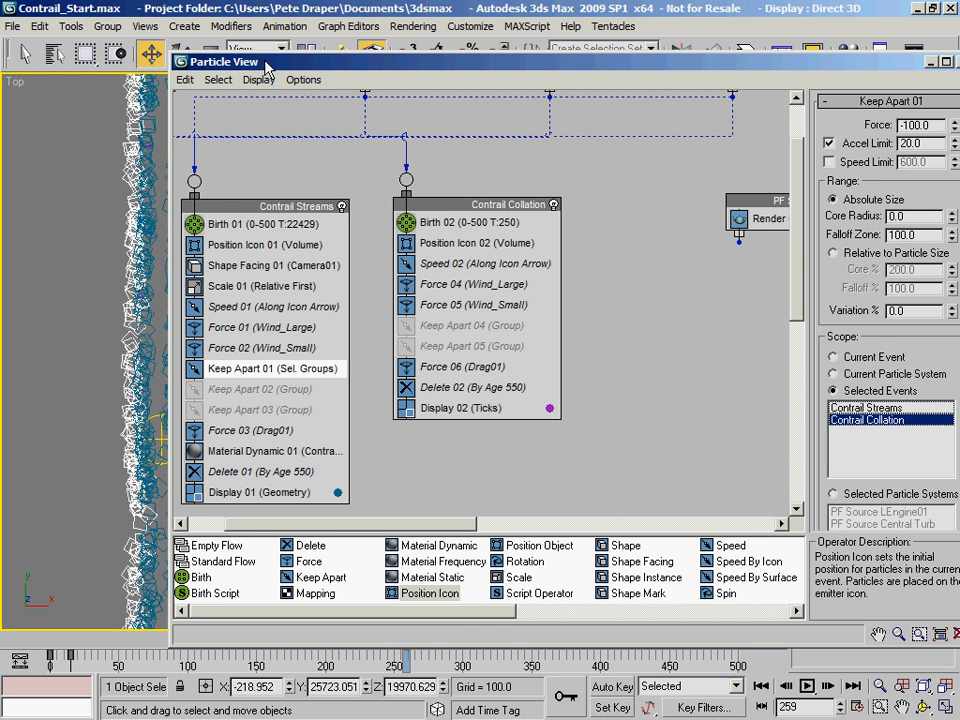
Scrub to frame 224 in the Top view and compare the contrail particles with Keep Apart 01 turned off and back on
{"action": "left_click_drag", "start_coordinate": [265, 62], "coordinate": [403, 56]}
{"action": "key", "text": "Home"}
{"action": "left_click_drag", "start_coordinate": [33, 643], "coordinate": [361, 672]}
{"action": "key", "text": "w"}
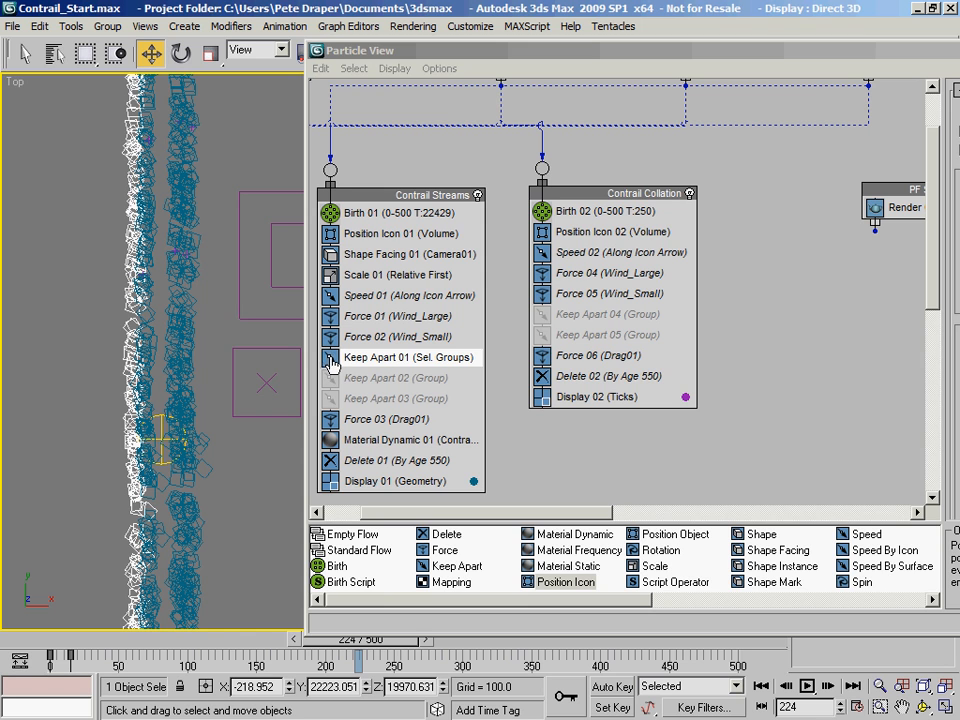
{"action": "left_click", "coordinate": [333, 364]}
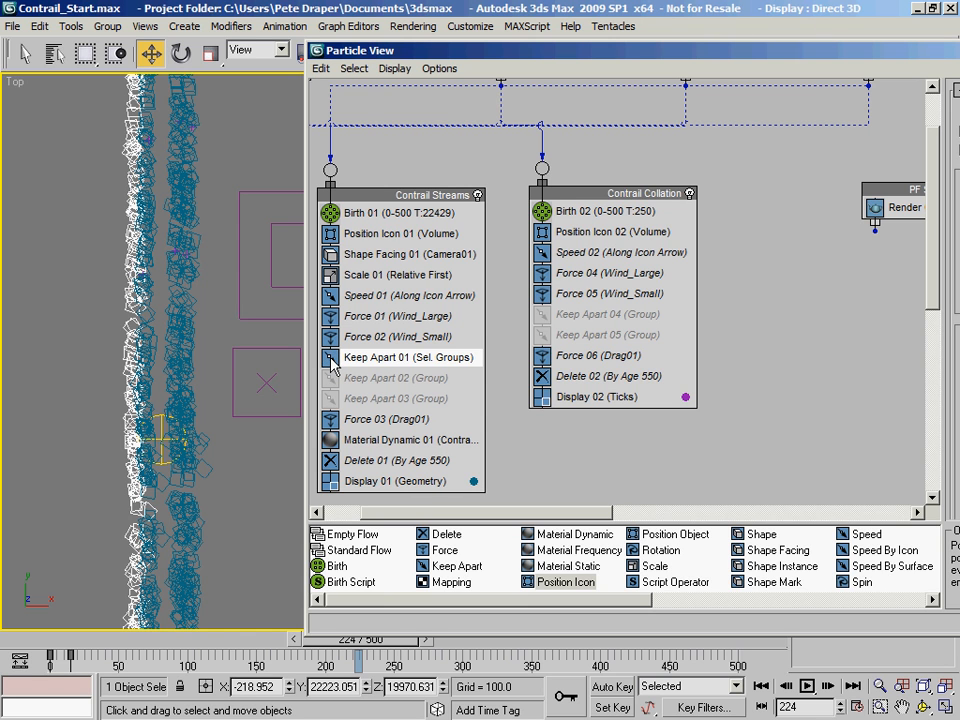
{"action": "left_click", "coordinate": [332, 360]}
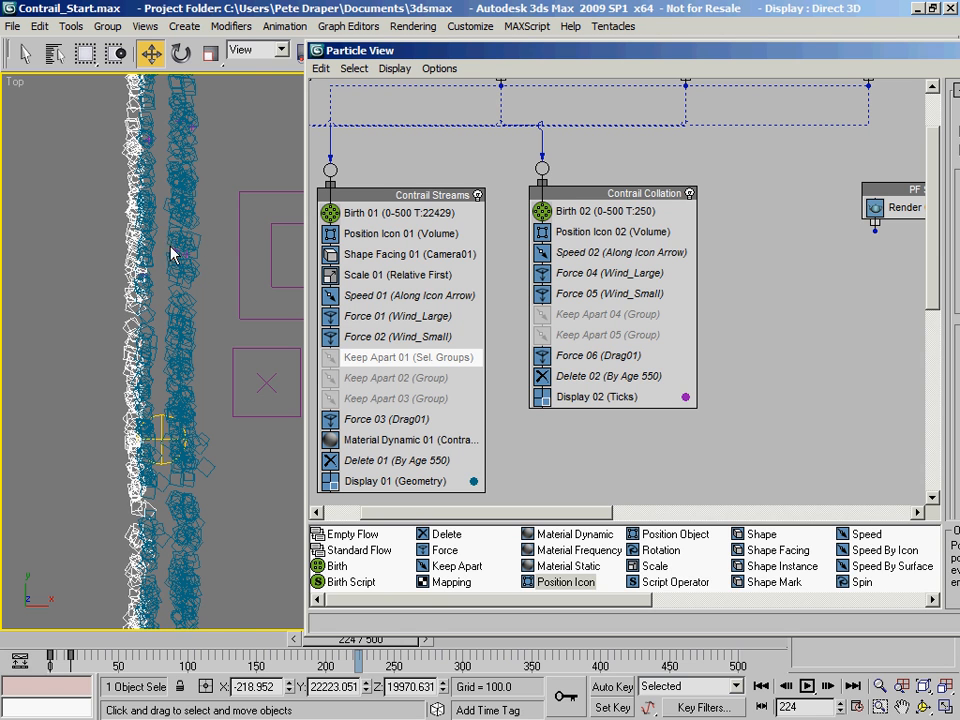
{"action": "key", "text": "ctrl+z"}
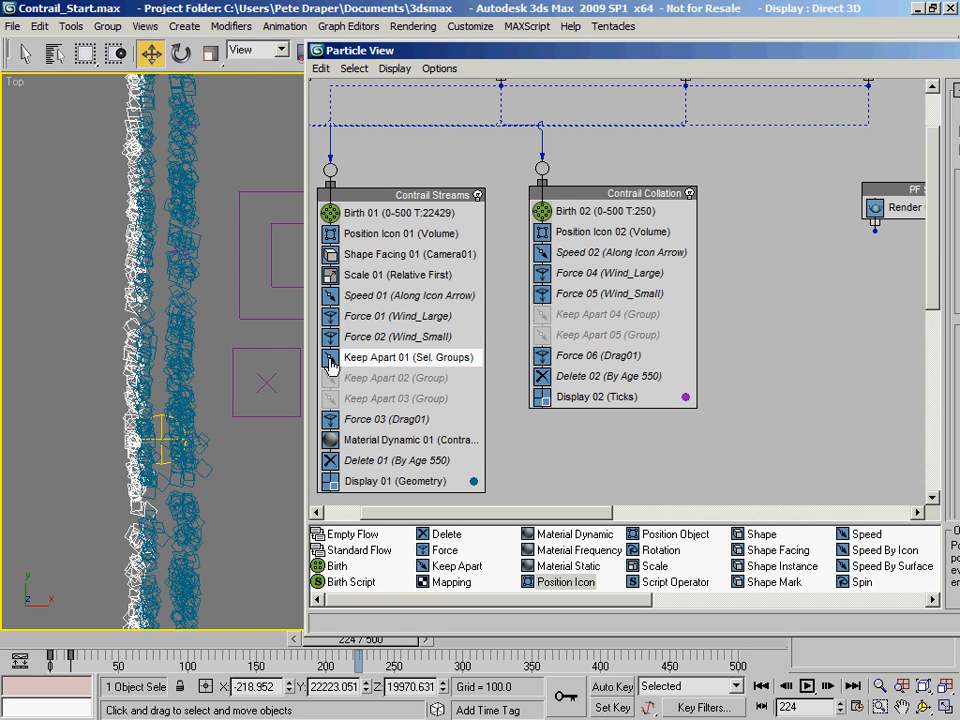
{"action": "left_click_drag", "start_coordinate": [413, 60], "coordinate": [218, 63]}
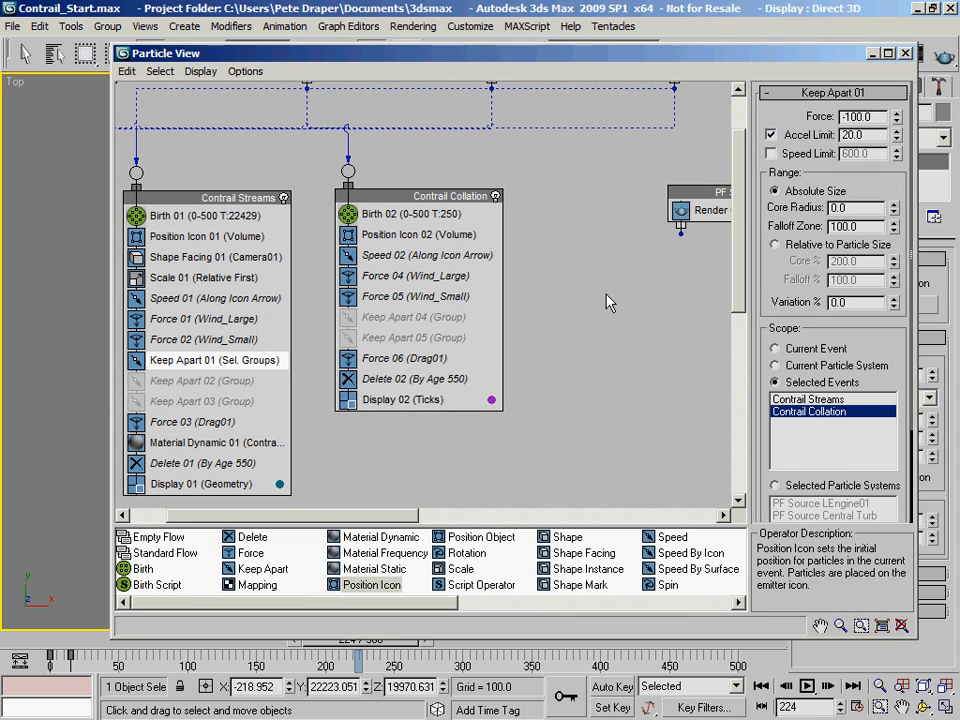
Return the animation to frame 0 and switch the viewport to Camera01
{"action": "middle_click_drag", "start_coordinate": [557, 343], "coordinate": [337, 359]}
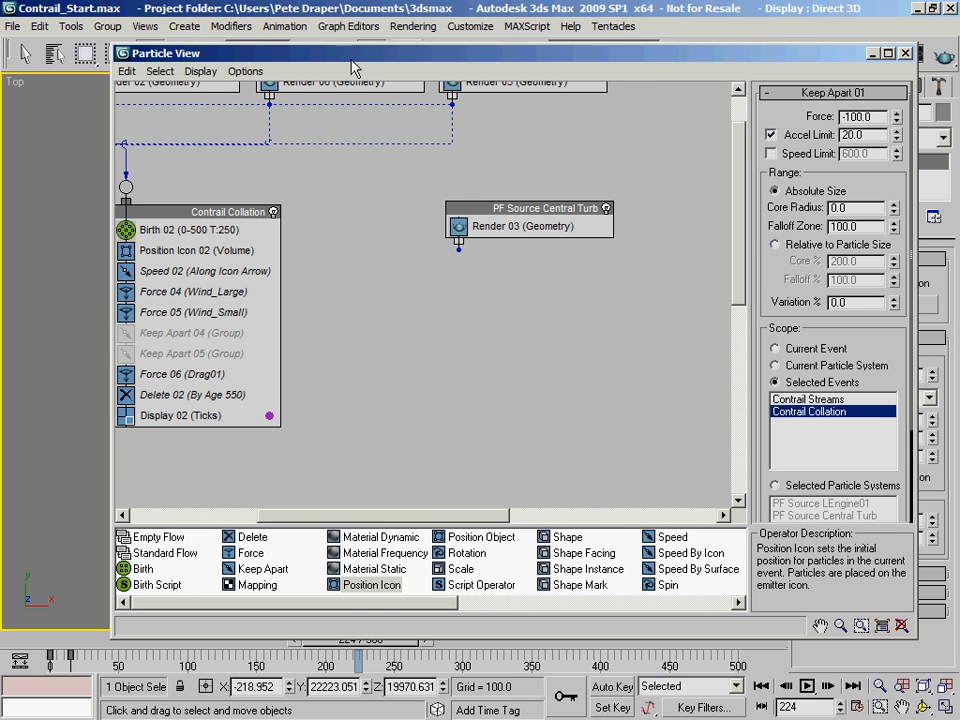
{"action": "left_click_drag", "start_coordinate": [354, 55], "coordinate": [554, 43]}
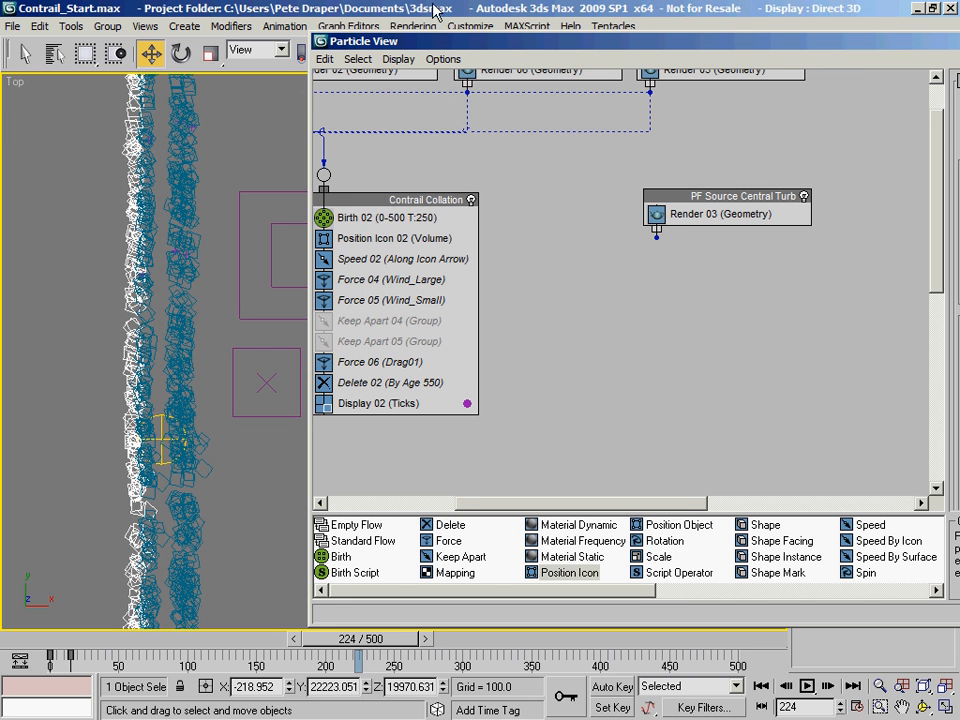
{"action": "left_click_drag", "start_coordinate": [408, 38], "coordinate": [418, 36]}
{"action": "left_click", "coordinate": [383, 4]}
{"action": "left_click", "coordinate": [35, 634]}
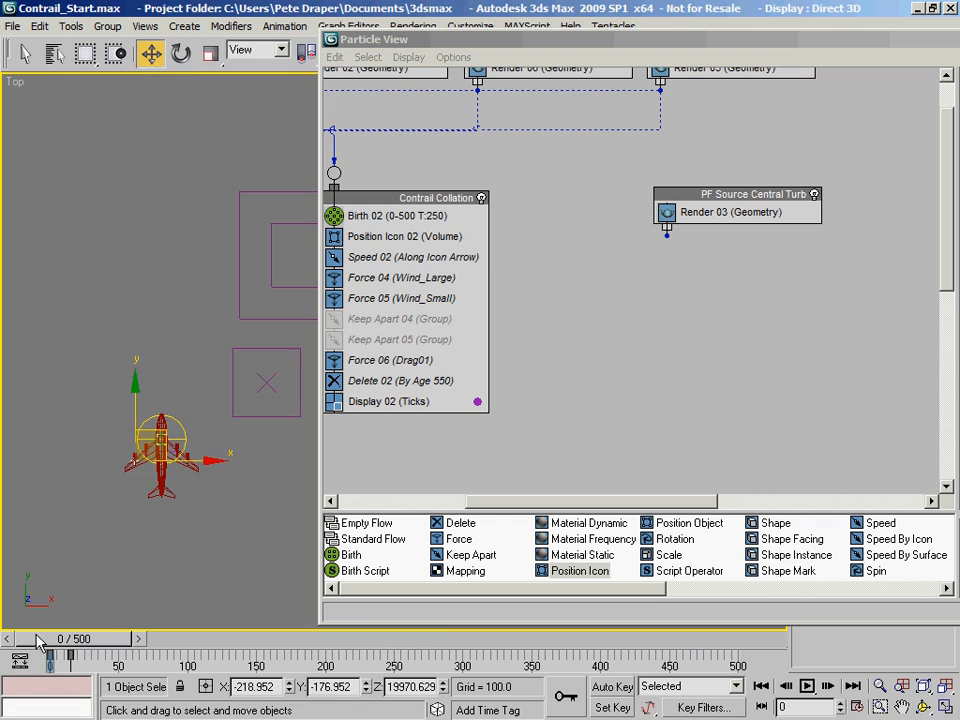
{"action": "key", "text": "c"}
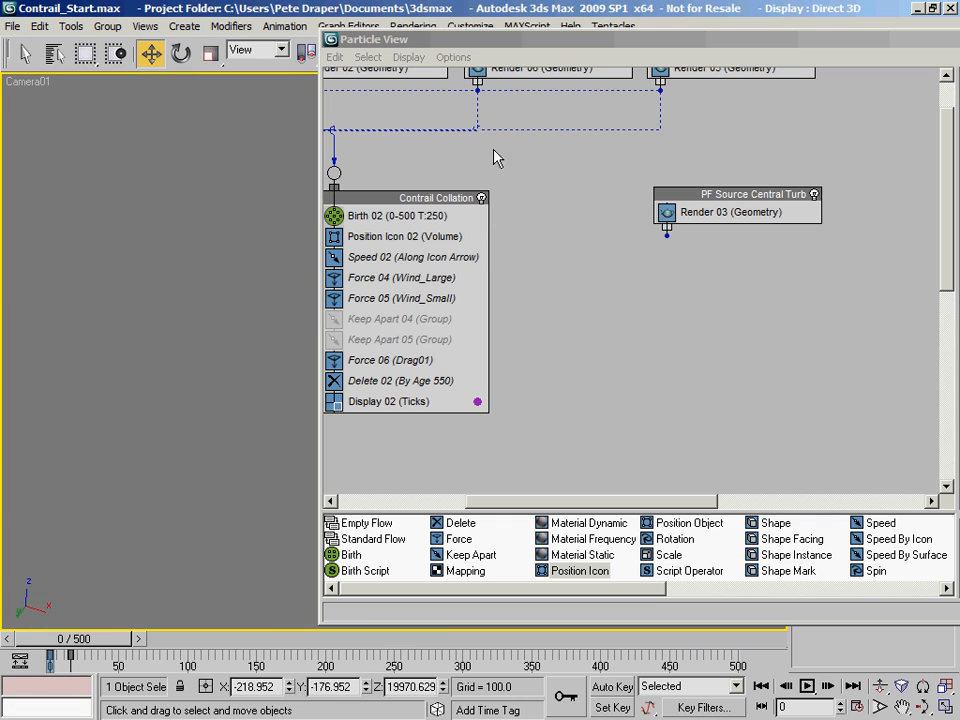
Create a new Birth event below PF Source Central Turb and wire the source's output to it
{"action": "left_click_drag", "start_coordinate": [460, 42], "coordinate": [205, 54]}
{"action": "middle_click_drag", "start_coordinate": [506, 356], "coordinate": [427, 300]}
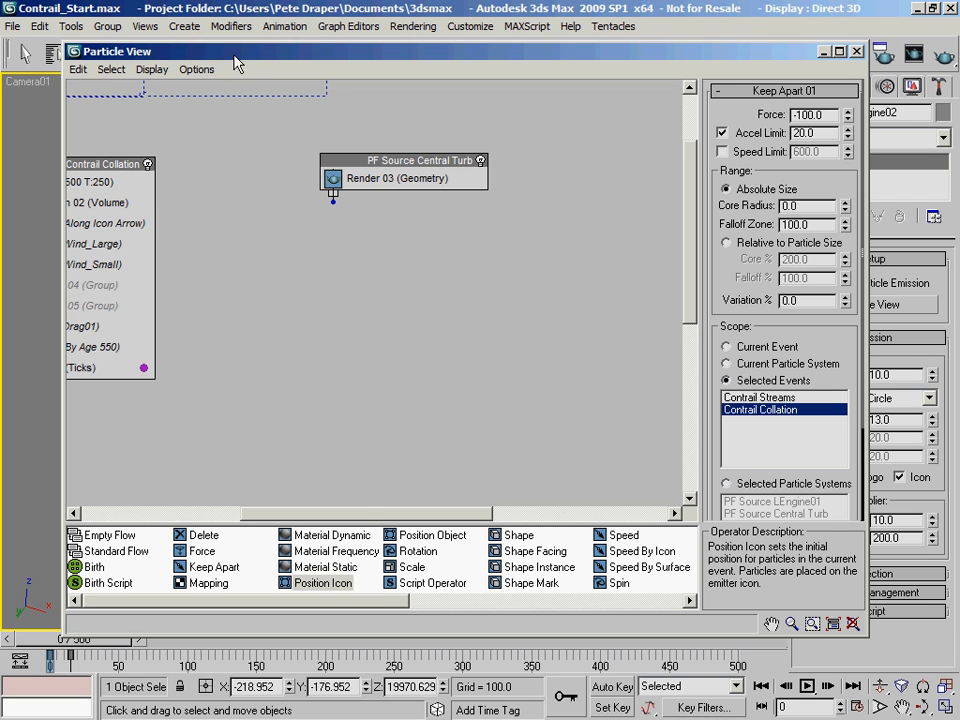
{"action": "middle_click_drag", "start_coordinate": [372, 332], "coordinate": [439, 298]}
{"action": "right_click", "coordinate": [411, 265]}
{"action": "mouse_move", "coordinate": [470, 314]}
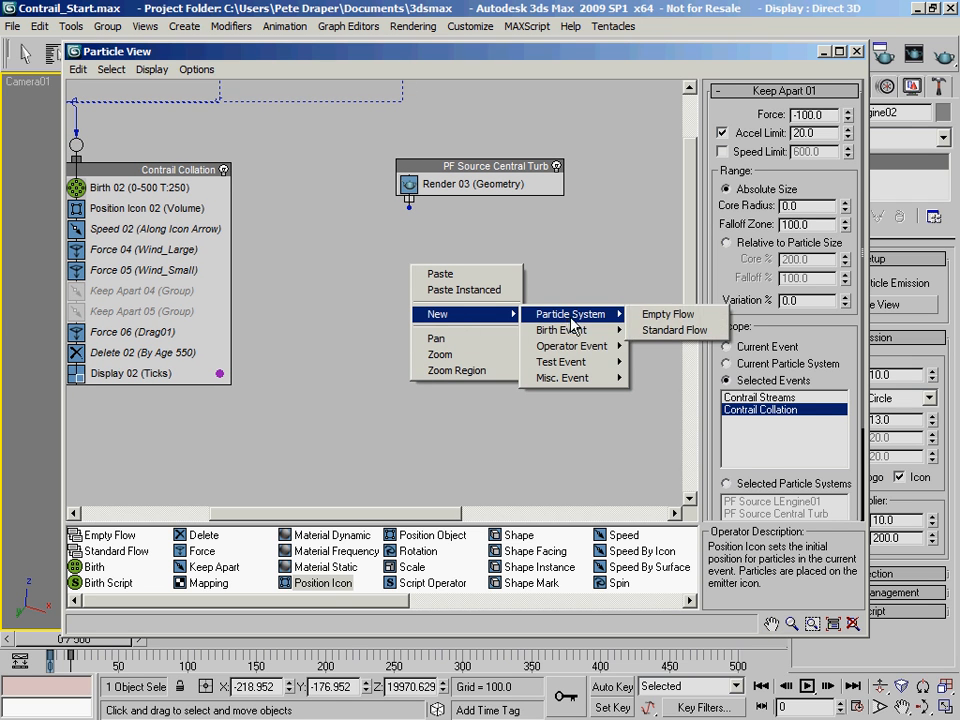
{"action": "mouse_move", "coordinate": [561, 329]}
{"action": "left_click", "coordinate": [643, 329]}
{"action": "left_click_drag", "start_coordinate": [500, 270], "coordinate": [431, 283]}
{"action": "left_click", "coordinate": [418, 245]}
{"action": "left_click_drag", "start_coordinate": [409, 200], "coordinate": [354, 259]}
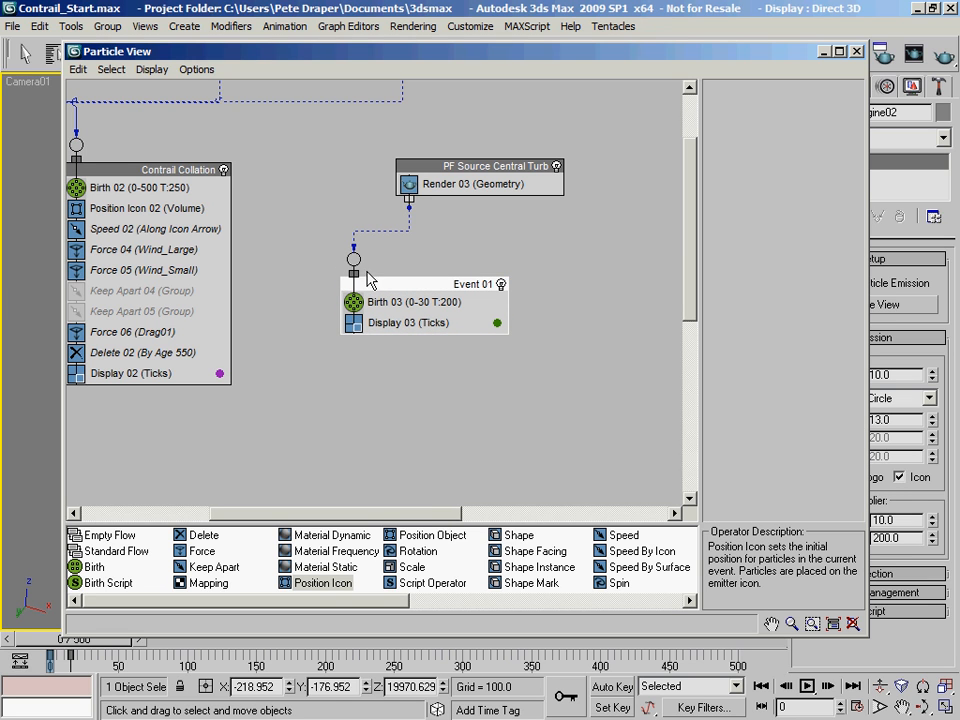
Rename the new event under PF Source Central Turb as Turbulence Small
{"action": "right_click", "coordinate": [427, 292]}
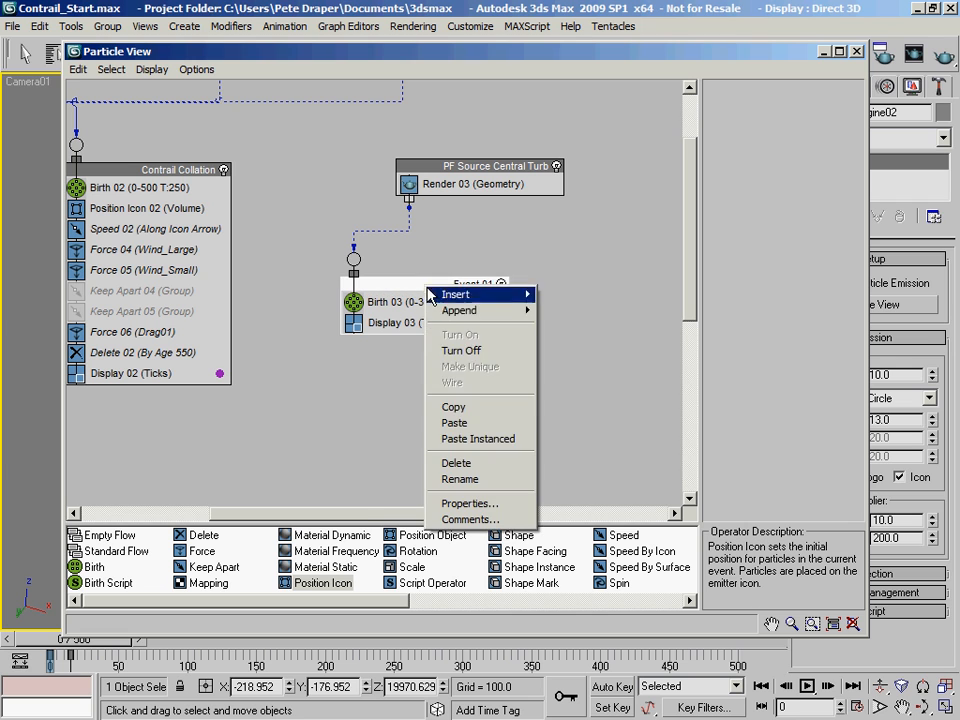
{"action": "left_click", "coordinate": [483, 480]}
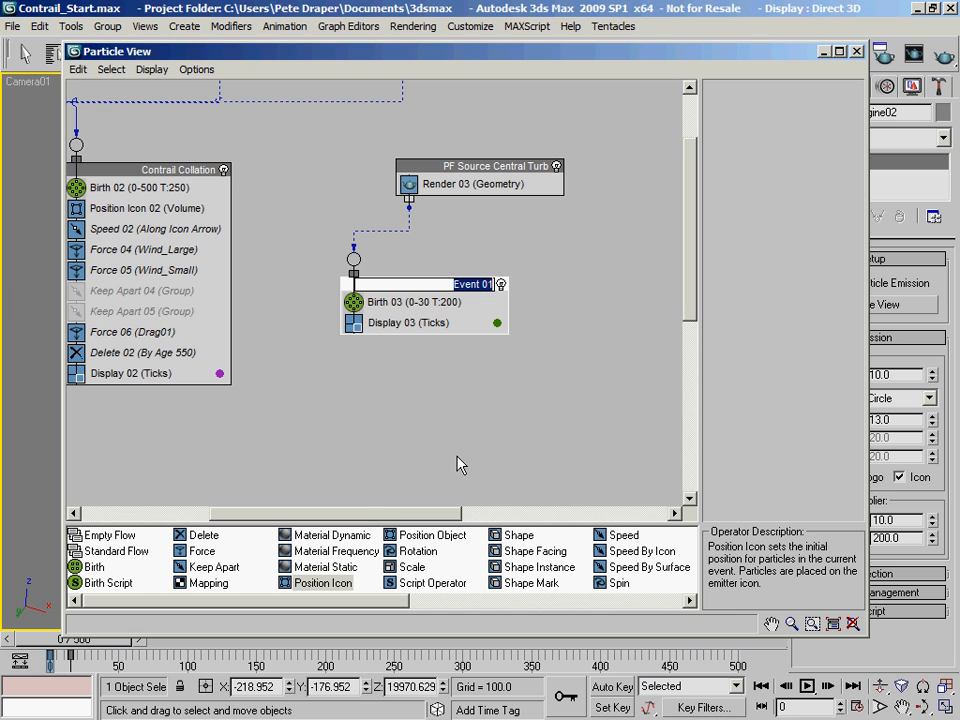
{"action": "type", "text": "Turbulence Small"}
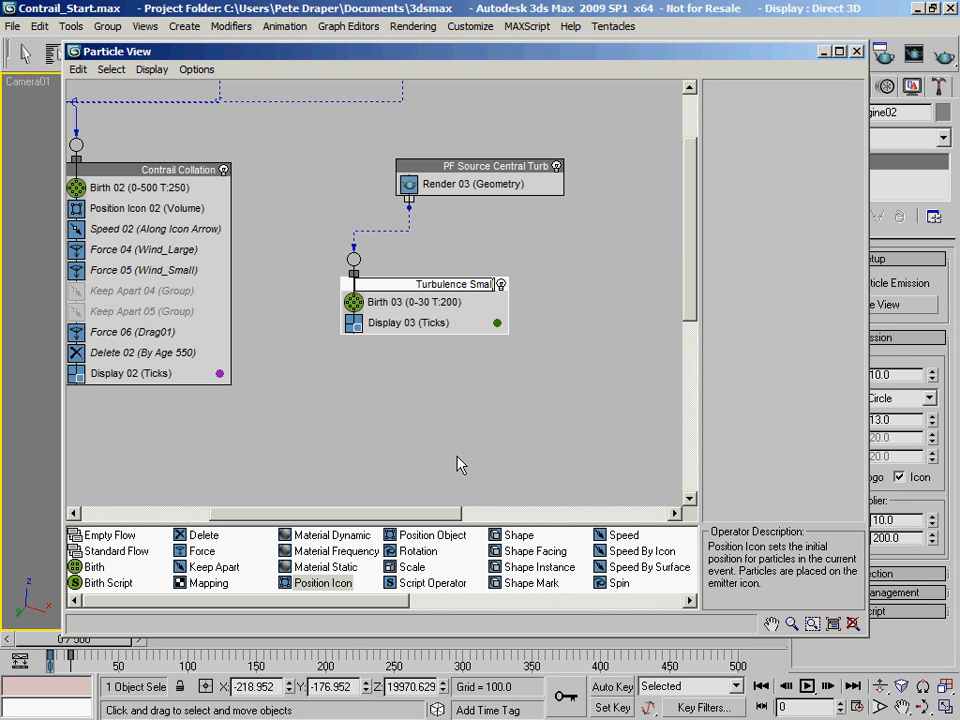
{"action": "key", "text": "Return"}
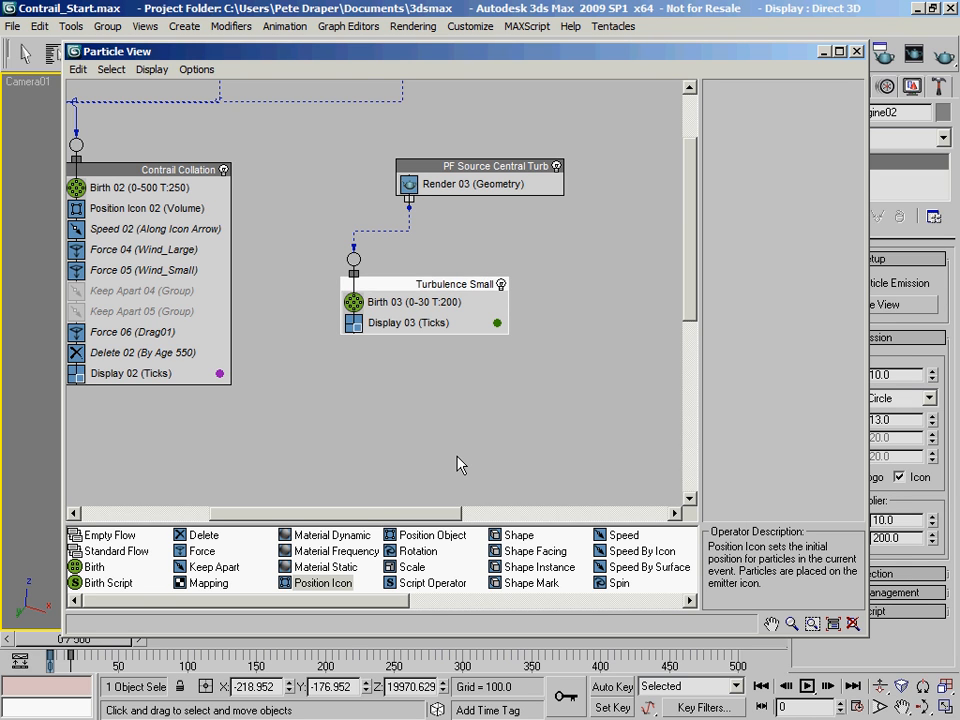
Add a second Birth event beside Turbulence Small, name it Turbulence Large, and wire PF Source Central Turb to it
{"action": "middle_click_drag", "start_coordinate": [561, 315], "coordinate": [354, 308]}
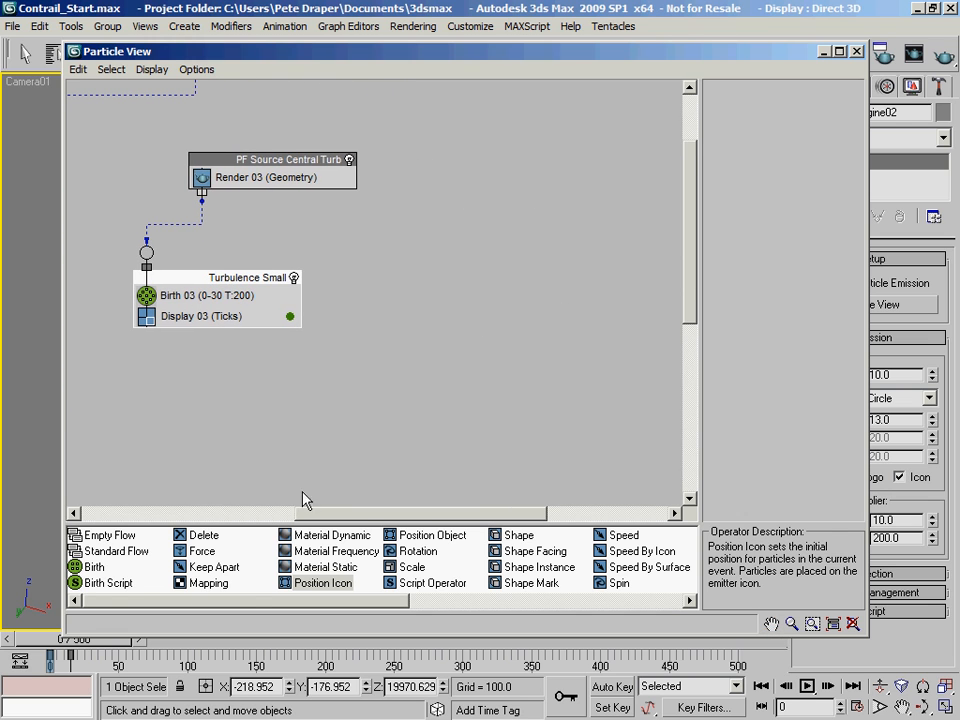
{"action": "left_click_drag", "start_coordinate": [93, 567], "coordinate": [412, 300]}
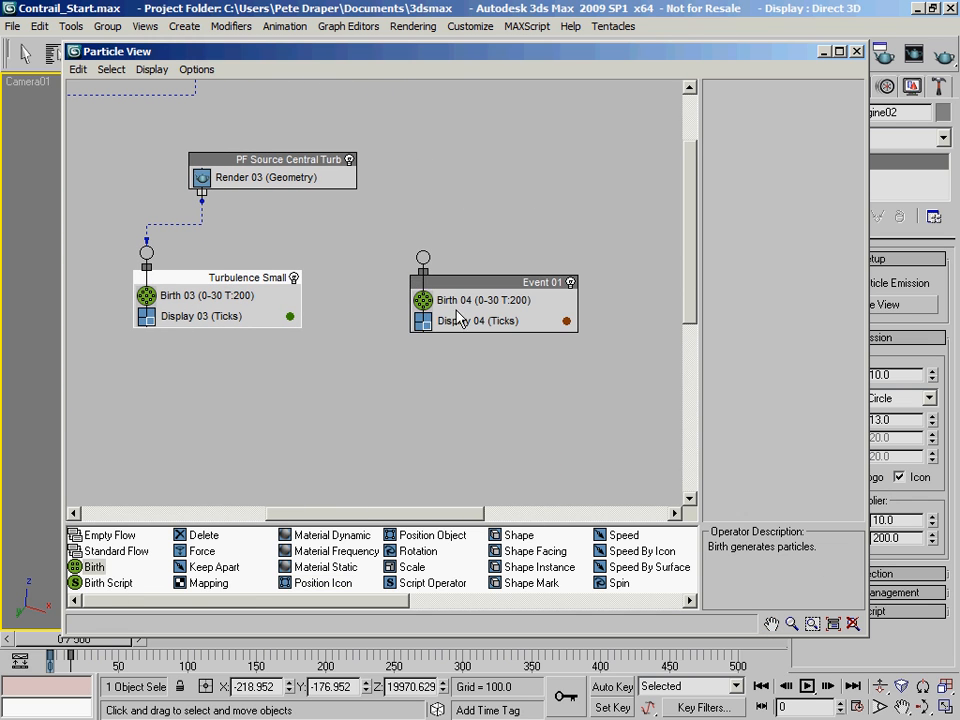
{"action": "right_click", "coordinate": [485, 288]}
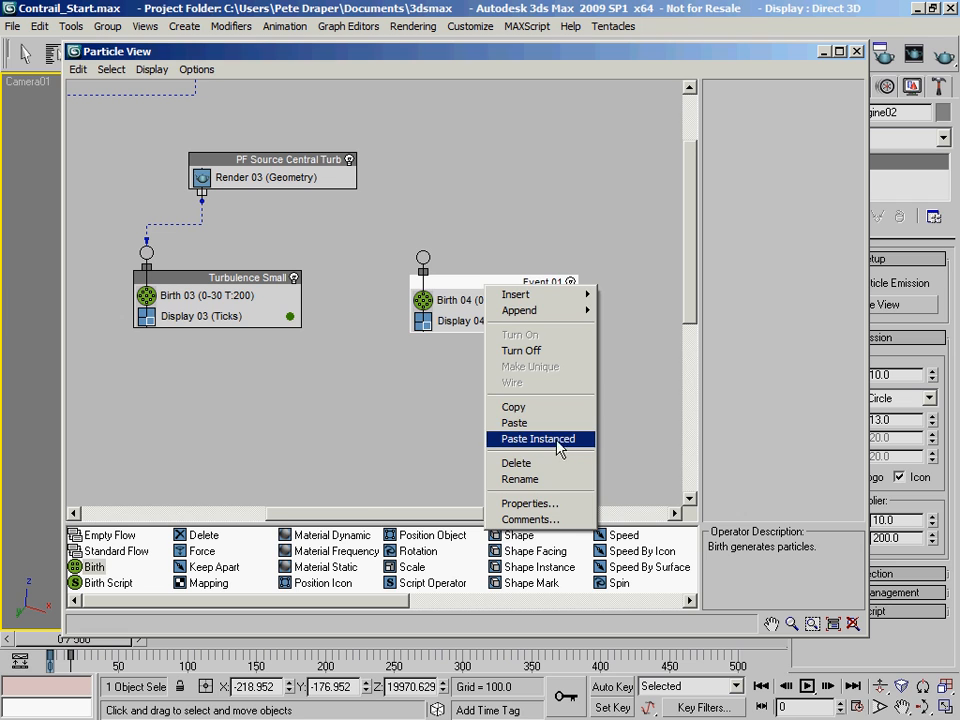
{"action": "left_click", "coordinate": [557, 480]}
{"action": "key", "text": "BackSpace"}
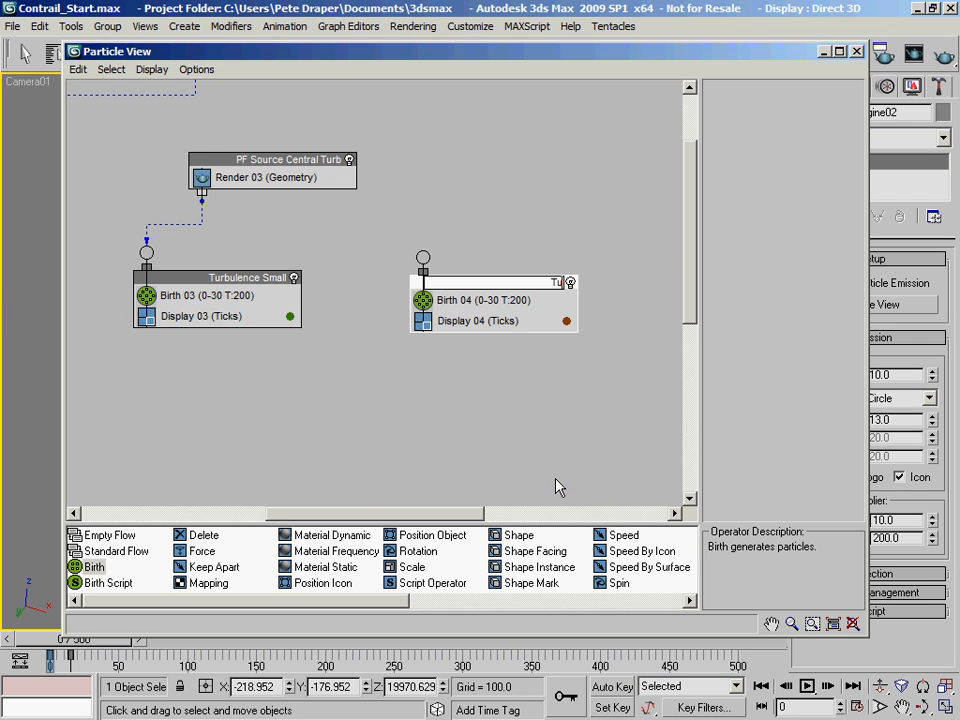
{"action": "type", "text": "Turbulence Large"}
{"action": "key", "text": "Return"}
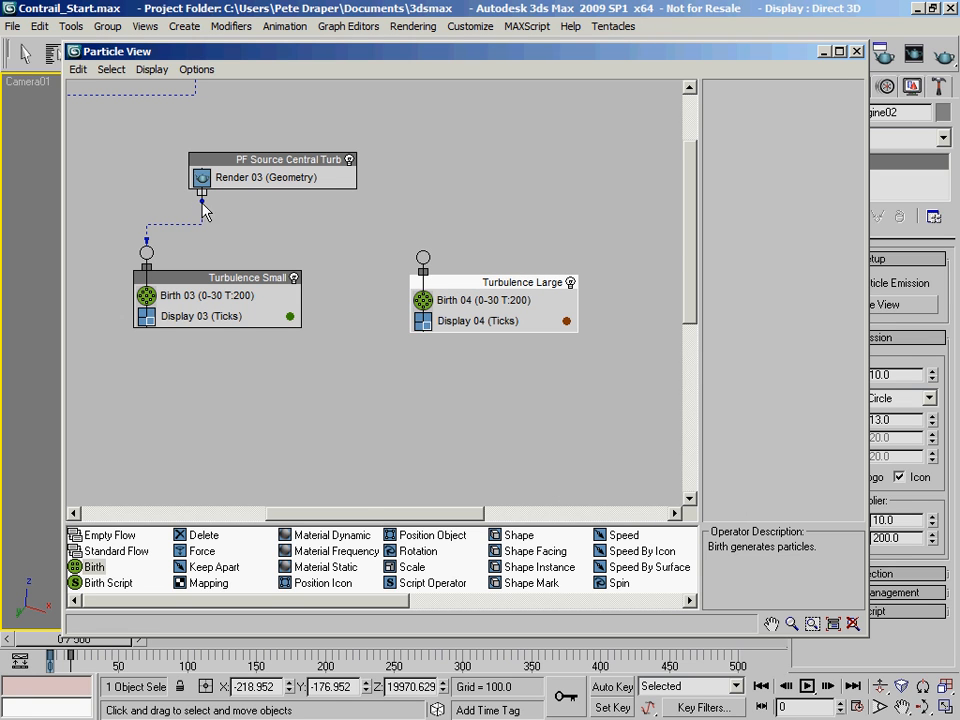
{"action": "left_click_drag", "start_coordinate": [202, 200], "coordinate": [424, 258]}
Set the Birth operator in Turbulence Small to stop emitting at frame 500 with an amount of 250
{"action": "left_click", "coordinate": [235, 298]}
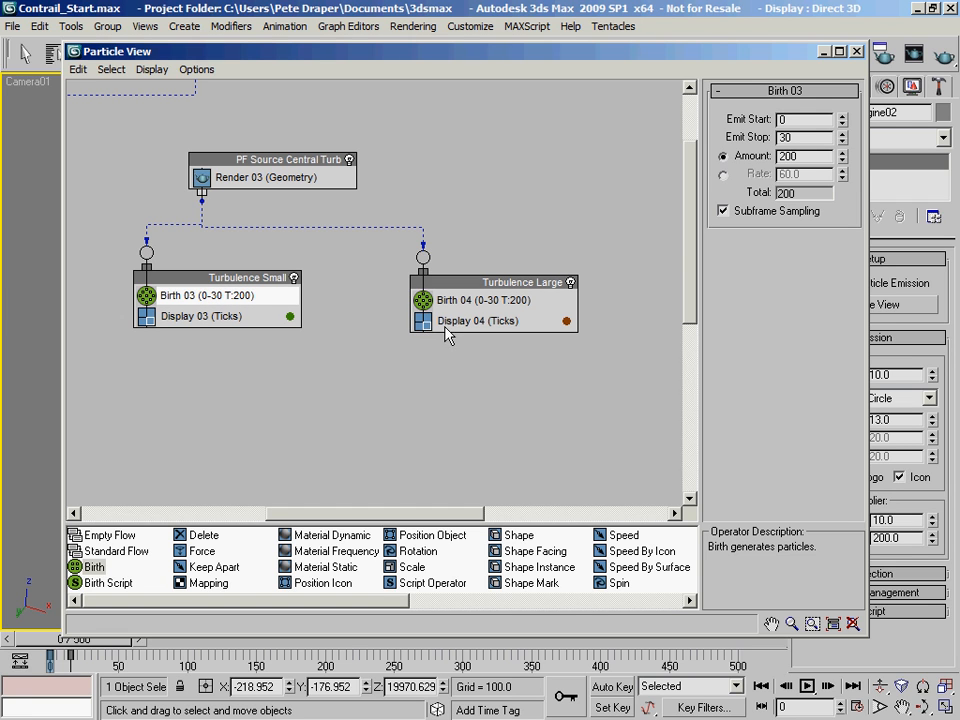
{"action": "double_click", "coordinate": [810, 137]}
{"action": "type", "text": "500"}
{"action": "key", "text": "Return"}
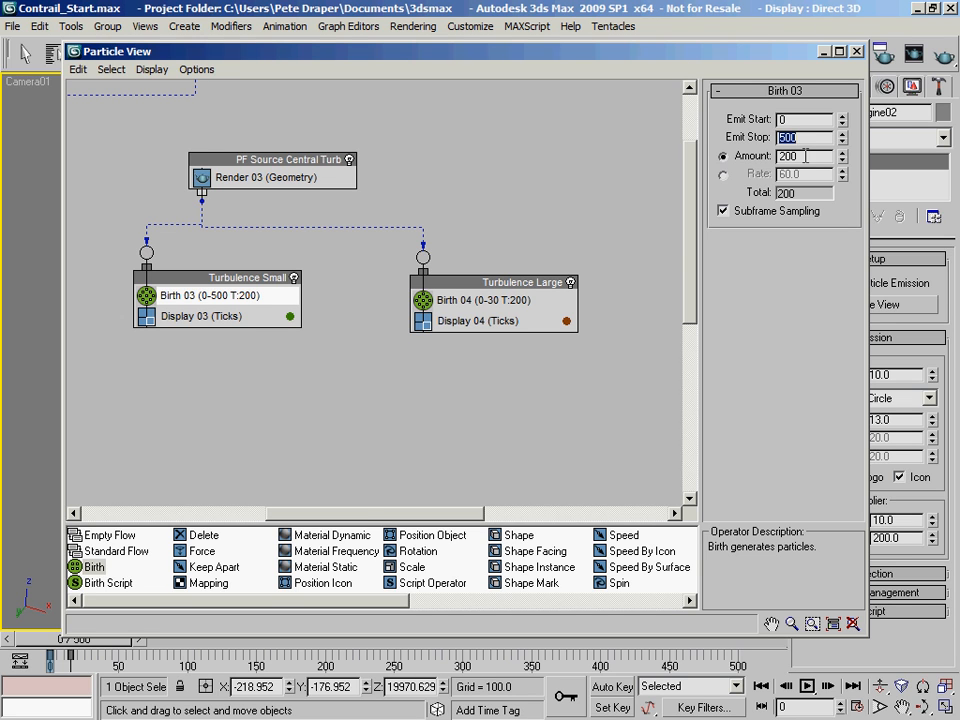
{"action": "type", "text": "250"}
{"action": "key", "text": "Return"}
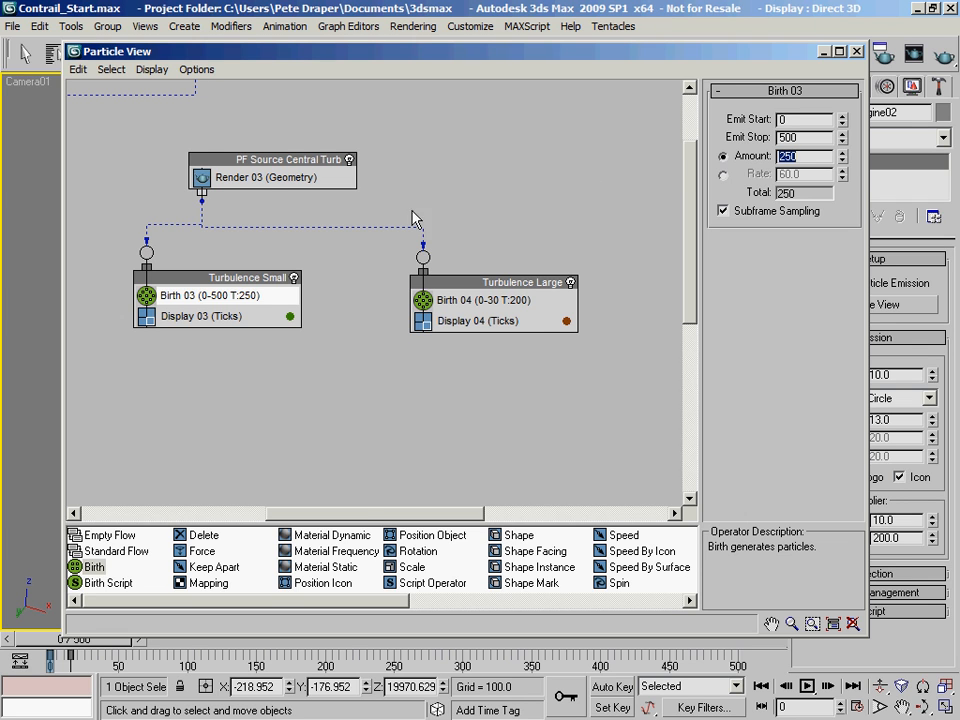
Set the Birth operator in Turbulence Large to stop emitting at frame 500 with an amount of 1000
{"action": "left_click", "coordinate": [500, 300]}
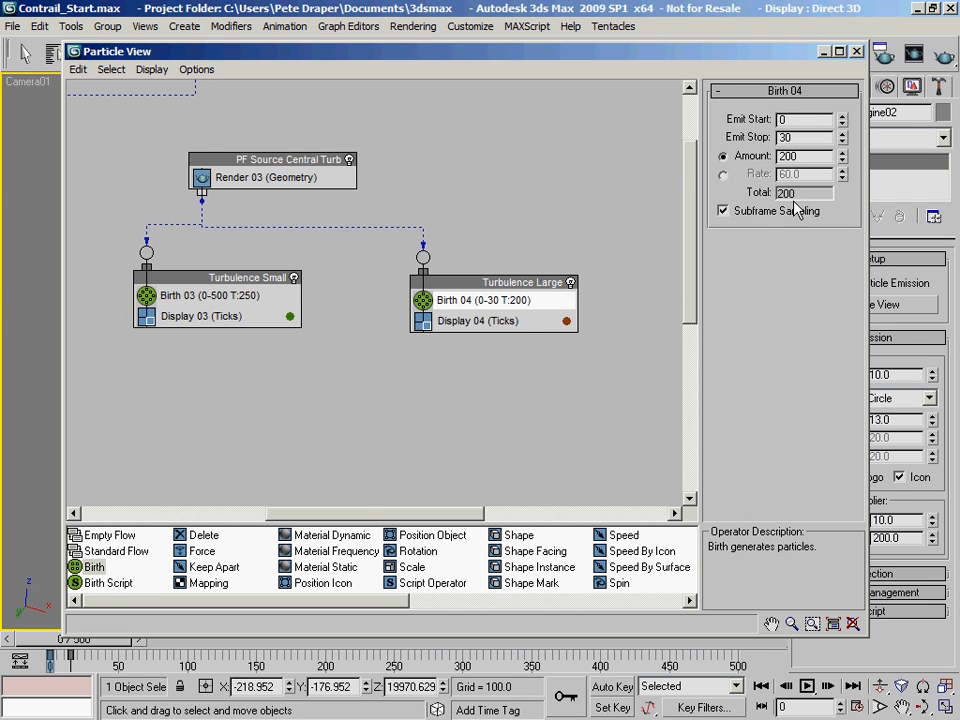
{"action": "double_click", "coordinate": [797, 157]}
{"action": "double_click", "coordinate": [799, 138]}
{"action": "type", "text": "500"}
{"action": "key", "text": "Return"}
{"action": "key", "text": "Tab"}
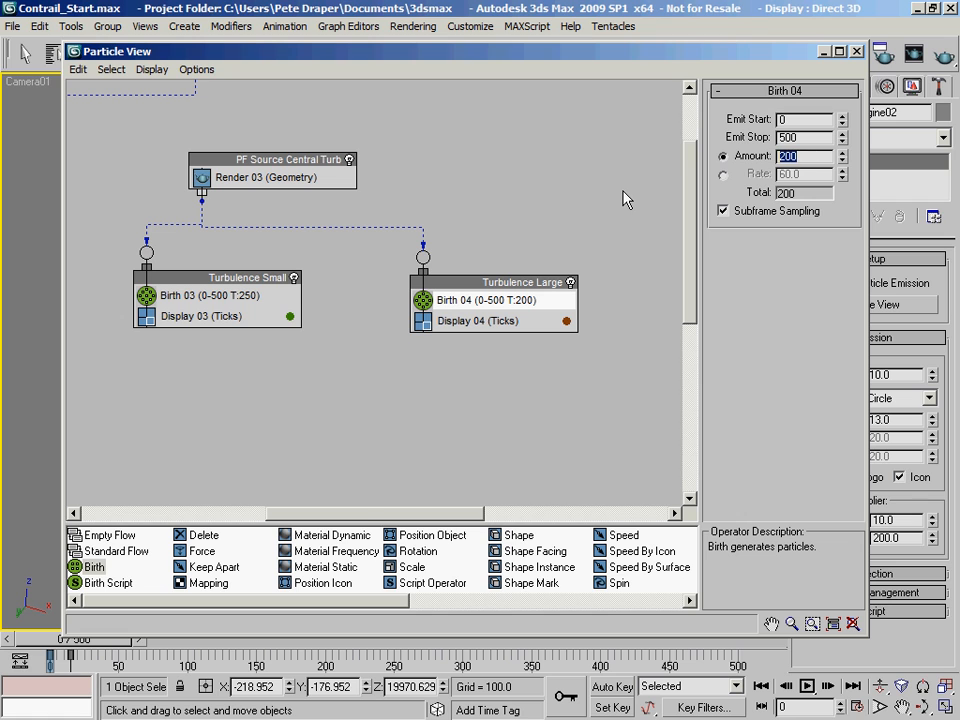
{"action": "type", "text": "1000"}
{"action": "key", "text": "Return"}
Scrub the animation to frame 78 and add a Position Icon operator below the Birth operator in Turbulence Small
{"action": "left_click_drag", "start_coordinate": [295, 60], "coordinate": [626, 241]}
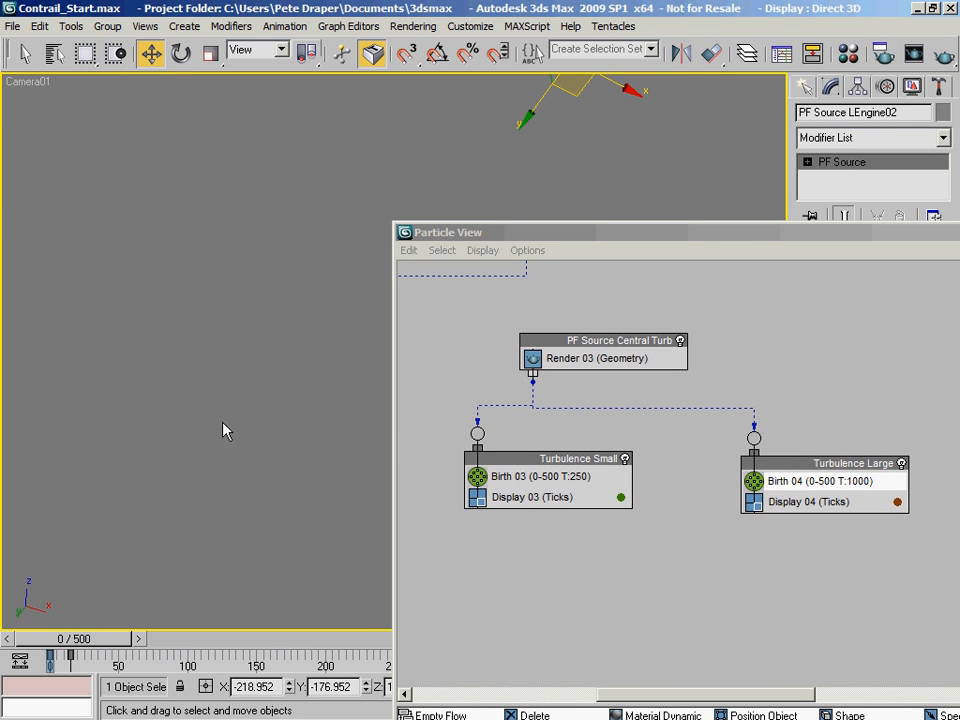
{"action": "left_click_drag", "start_coordinate": [87, 627], "coordinate": [191, 643]}
{"action": "left_click_drag", "start_coordinate": [611, 235], "coordinate": [274, 85]}
{"action": "left_click_drag", "start_coordinate": [300, 596], "coordinate": [207, 330]}
{"action": "left_click", "coordinate": [205, 329]}
Copy the Position Icon operator from Turbulence Small and paste it as an instance into Turbulence Large
{"action": "right_click", "coordinate": [201, 333]}
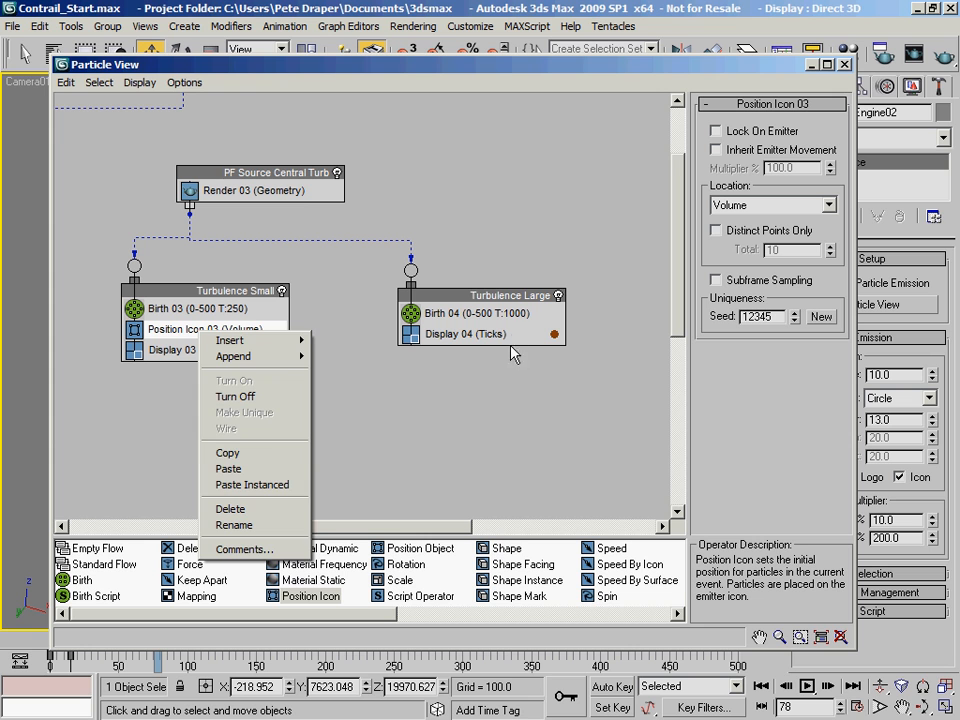
{"action": "left_click", "coordinate": [298, 452]}
{"action": "right_click", "coordinate": [506, 334]}
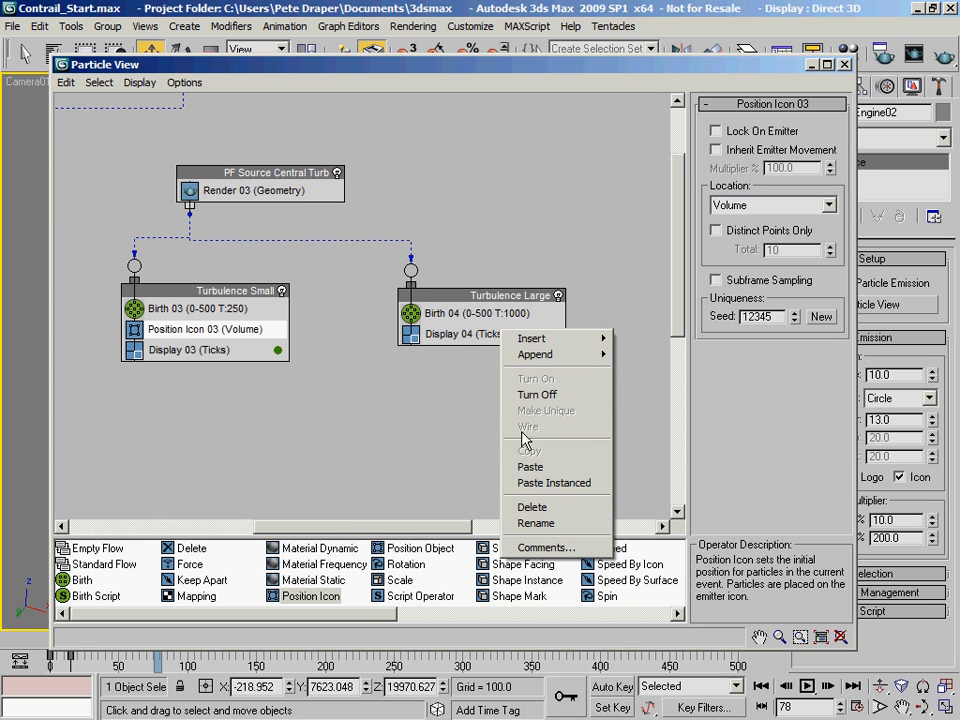
{"action": "left_click", "coordinate": [547, 484]}
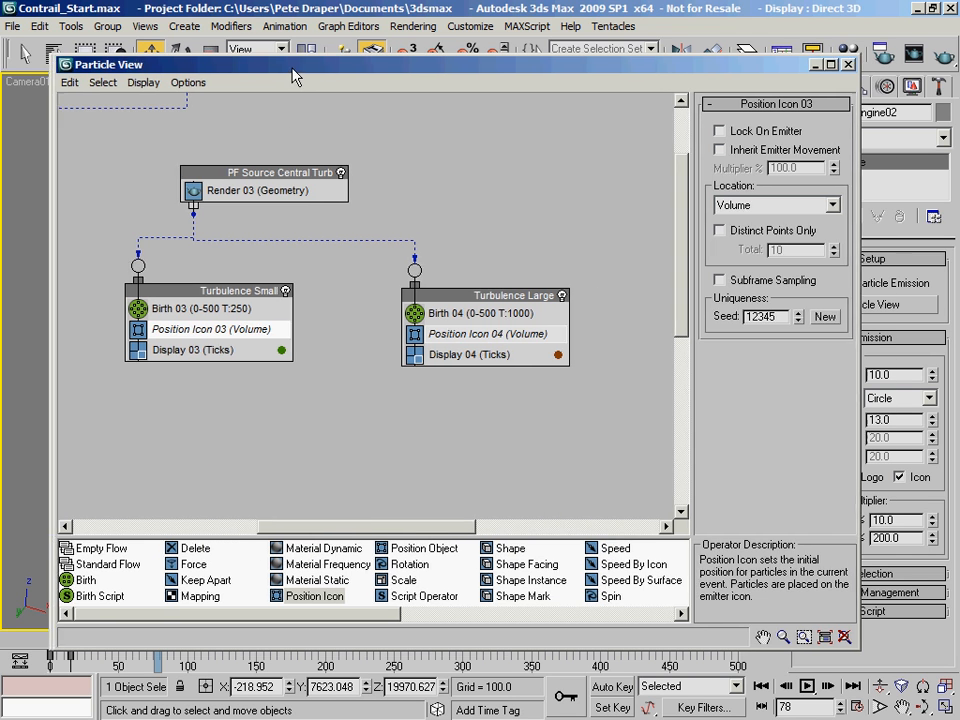
Move Particle View aside, scrub to frame 138 and examine the central turbulence particles in the Top viewport
{"action": "left_click_drag", "start_coordinate": [293, 77], "coordinate": [813, 95]}
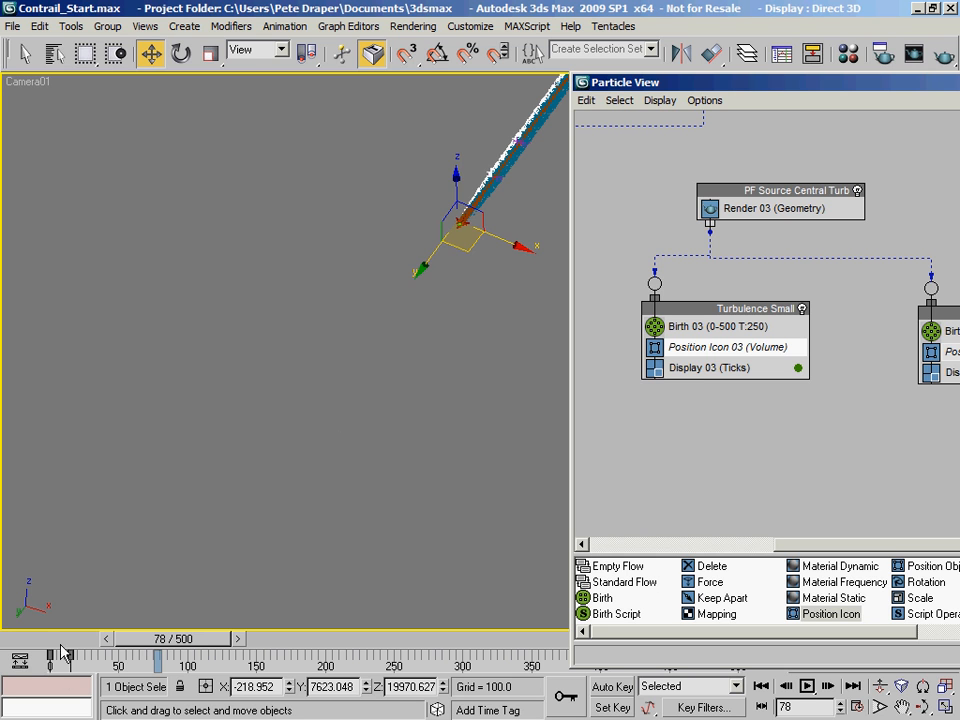
{"action": "left_click_drag", "start_coordinate": [22, 648], "coordinate": [224, 668]}
{"action": "key", "text": "w"}
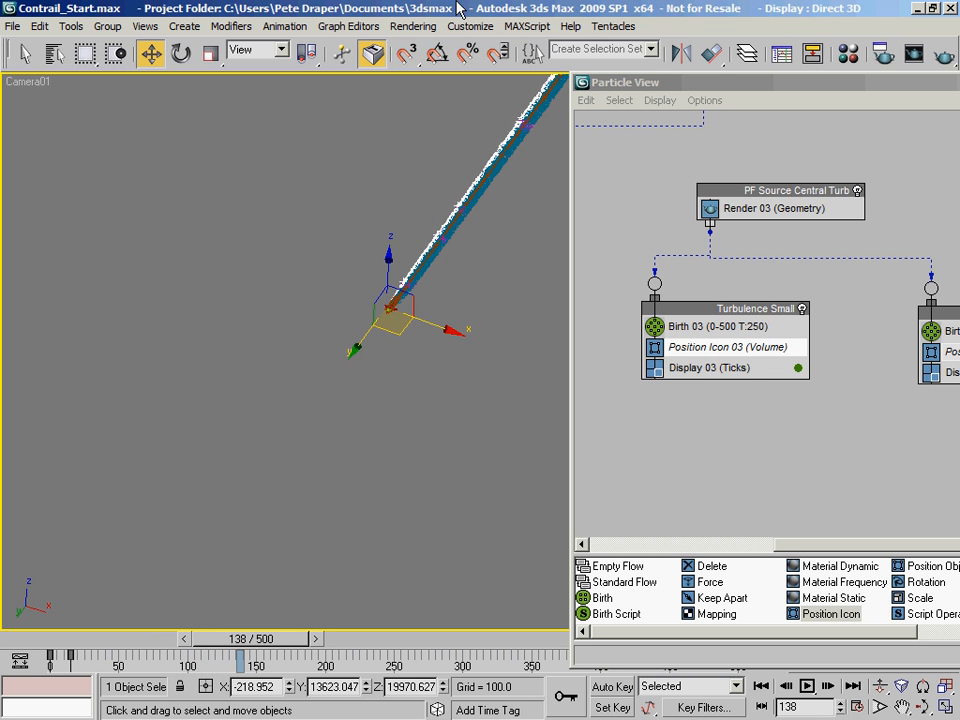
{"action": "key", "text": "t"}
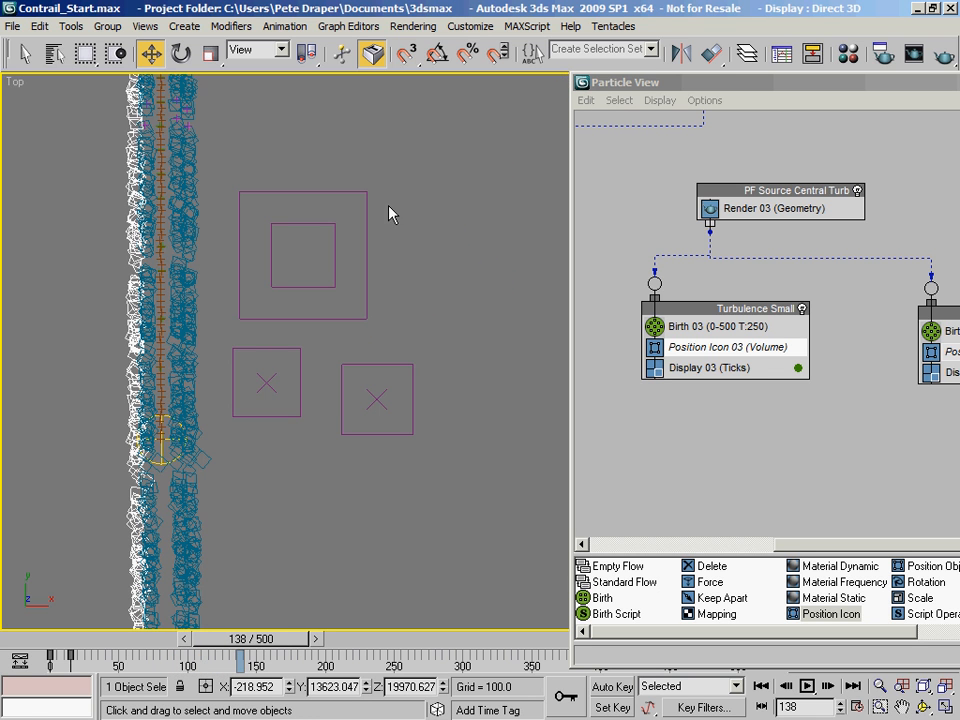
{"action": "scroll", "coordinate": [205, 229], "scroll_direction": "up", "scroll_amount": 1}
{"action": "middle_click_drag", "start_coordinate": [167, 145], "coordinate": [205, 229]}
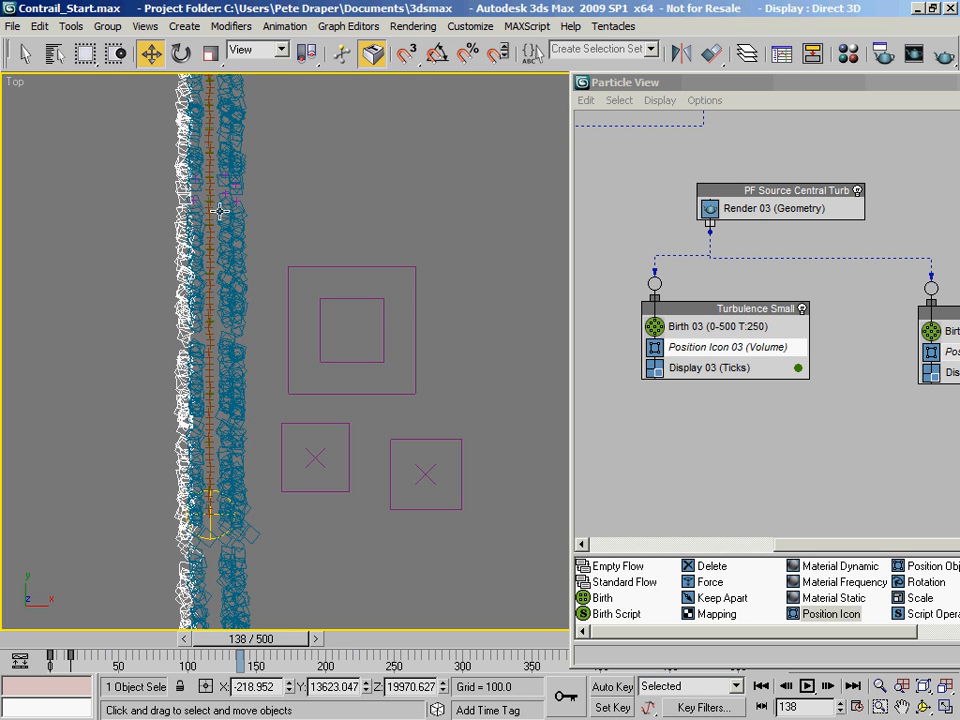
Try a Birth amount of 25 in Turbulence Small and 100 in Turbulence Large
{"action": "left_click_drag", "start_coordinate": [700, 82], "coordinate": [160, 74]}
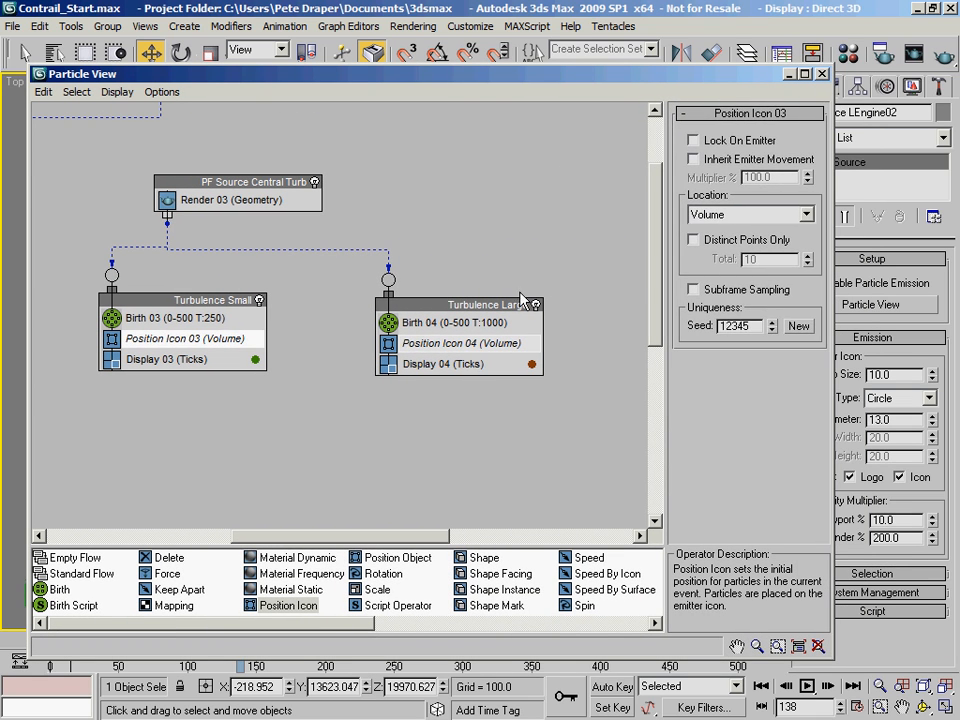
{"action": "left_click", "coordinate": [205, 318]}
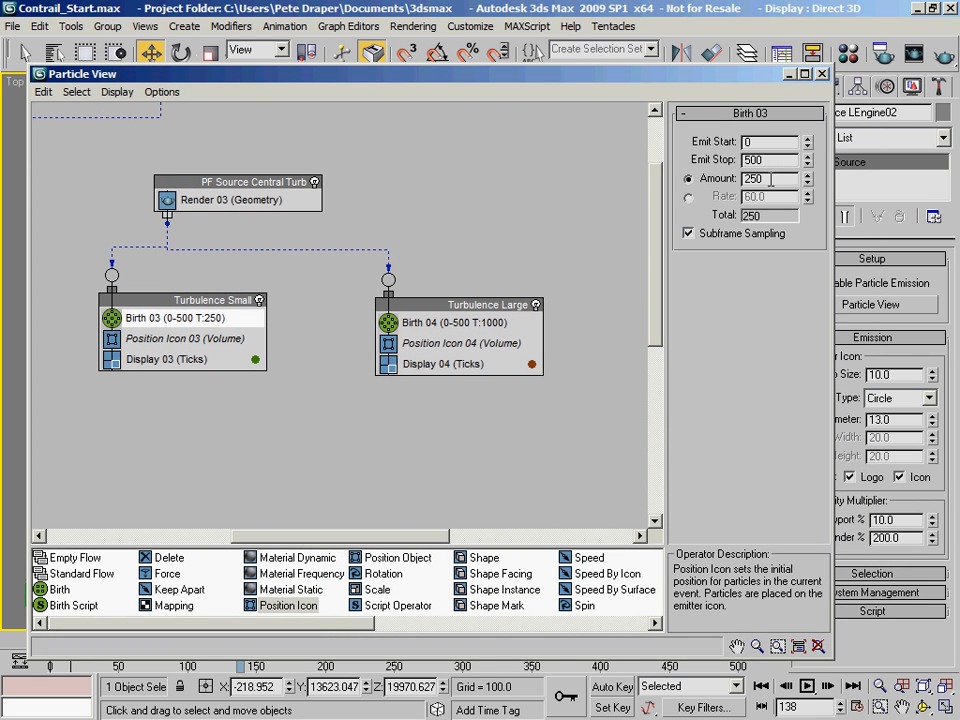
{"action": "type", "text": "20"}
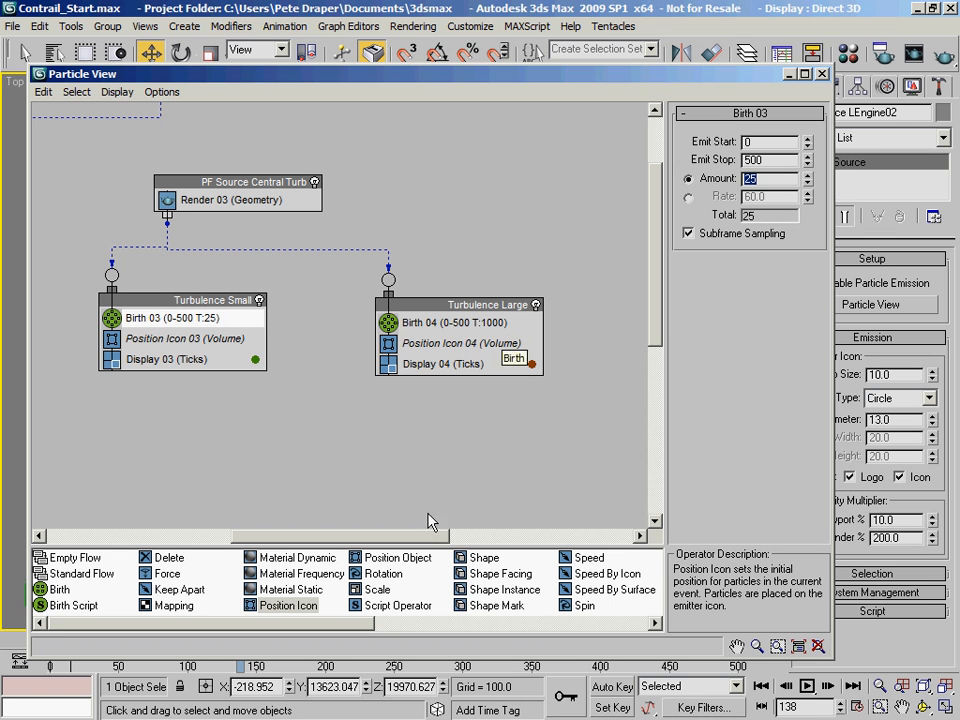
{"action": "left_click", "coordinate": [483, 323]}
{"action": "left_click_drag", "start_coordinate": [770, 180], "coordinate": [728, 178]}
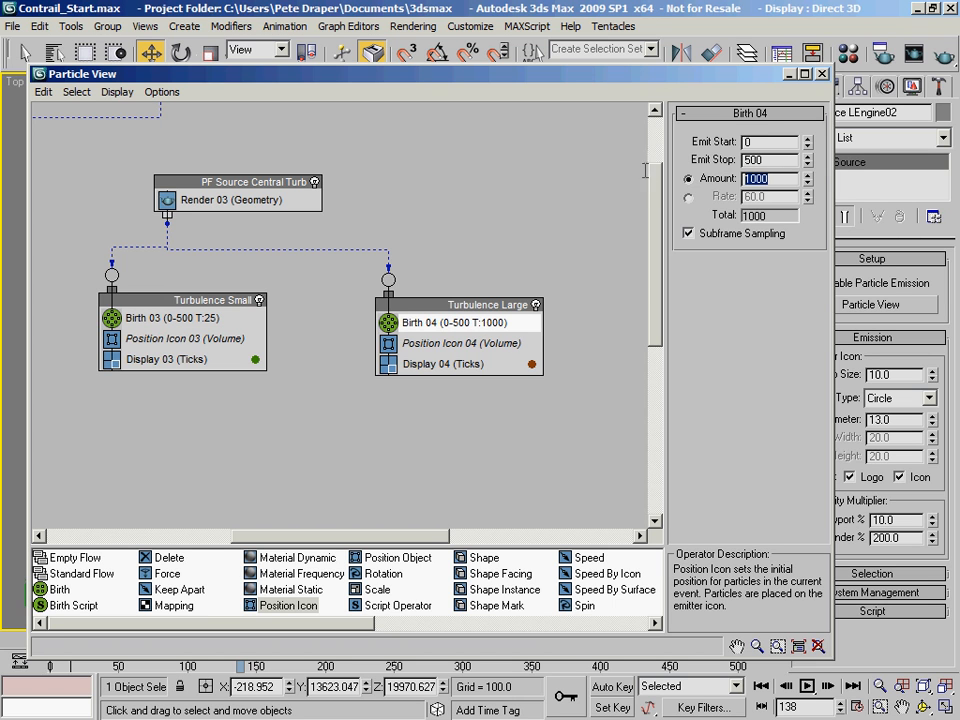
{"action": "type", "text": "100"}
{"action": "key", "text": "Return"}
Move Particle View aside and examine the spacing of the turbulence particles along the contrail in the Top viewport
{"action": "left_click_drag", "start_coordinate": [448, 78], "coordinate": [813, 152]}
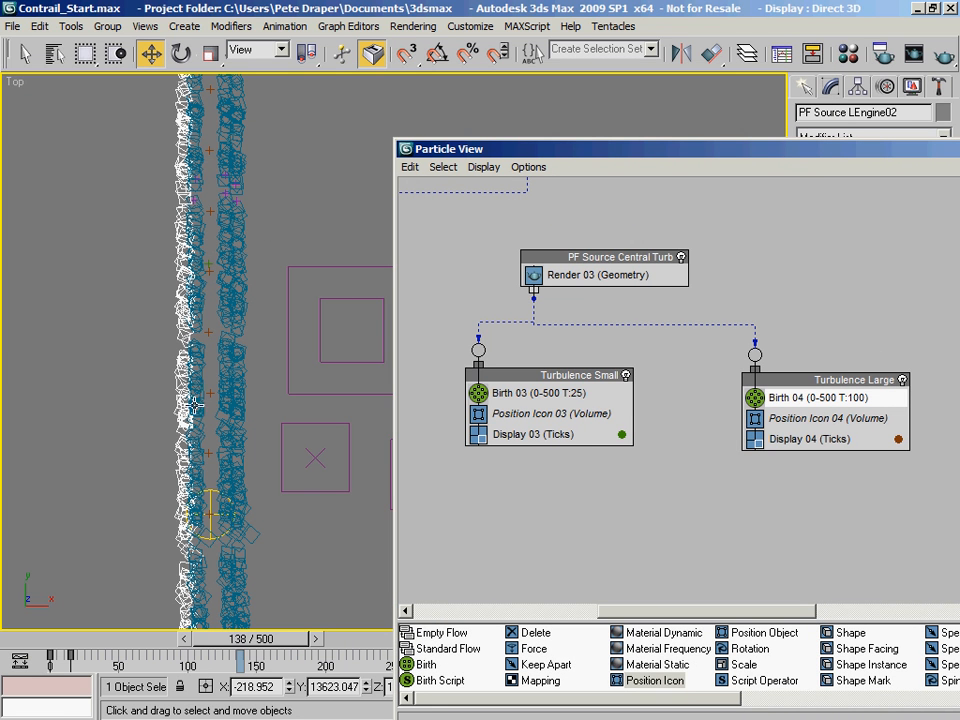
{"action": "middle_click_drag", "start_coordinate": [332, 300], "coordinate": [237, 229]}
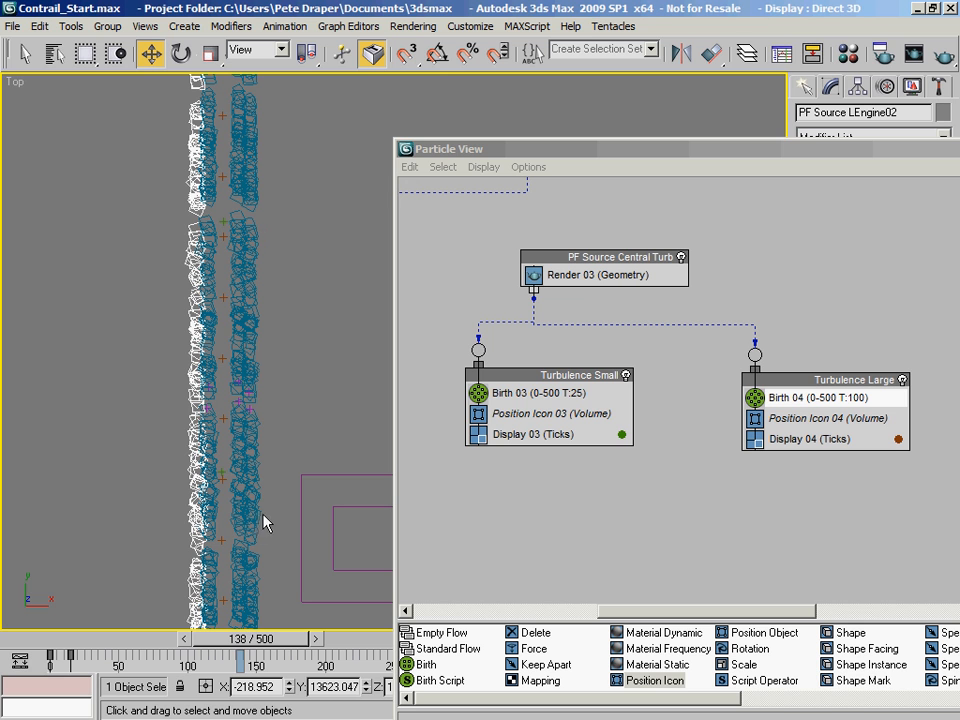
{"action": "middle_click_drag", "start_coordinate": [281, 298], "coordinate": [253, 370]}
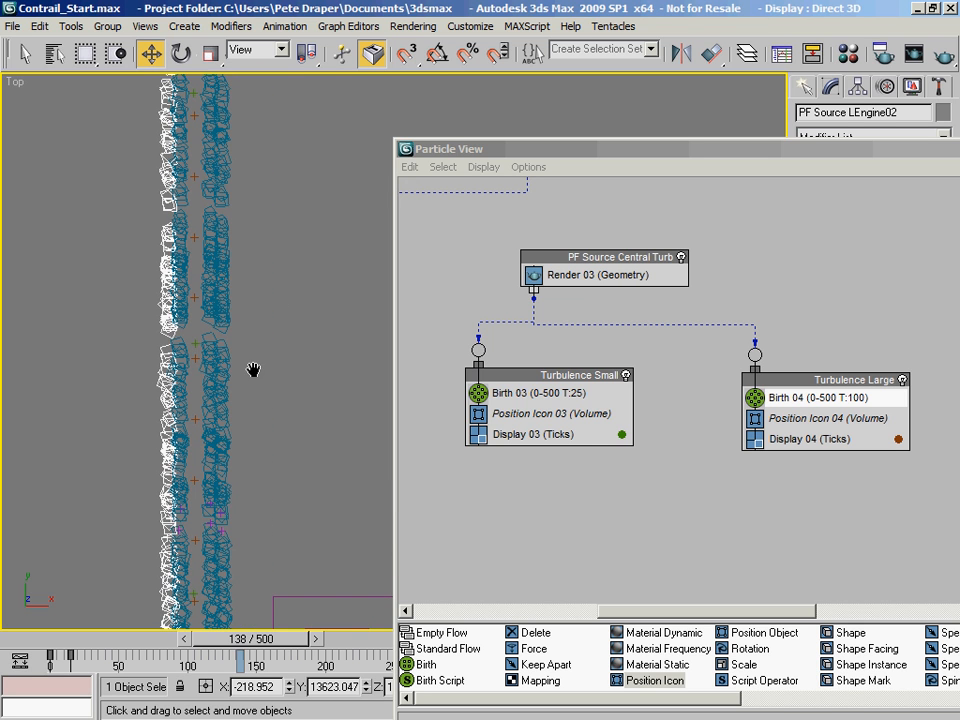
Undo the last Birth amount changes in Turbulence Large and Turbulence Small
{"action": "left_click_drag", "start_coordinate": [489, 152], "coordinate": [252, 64]}
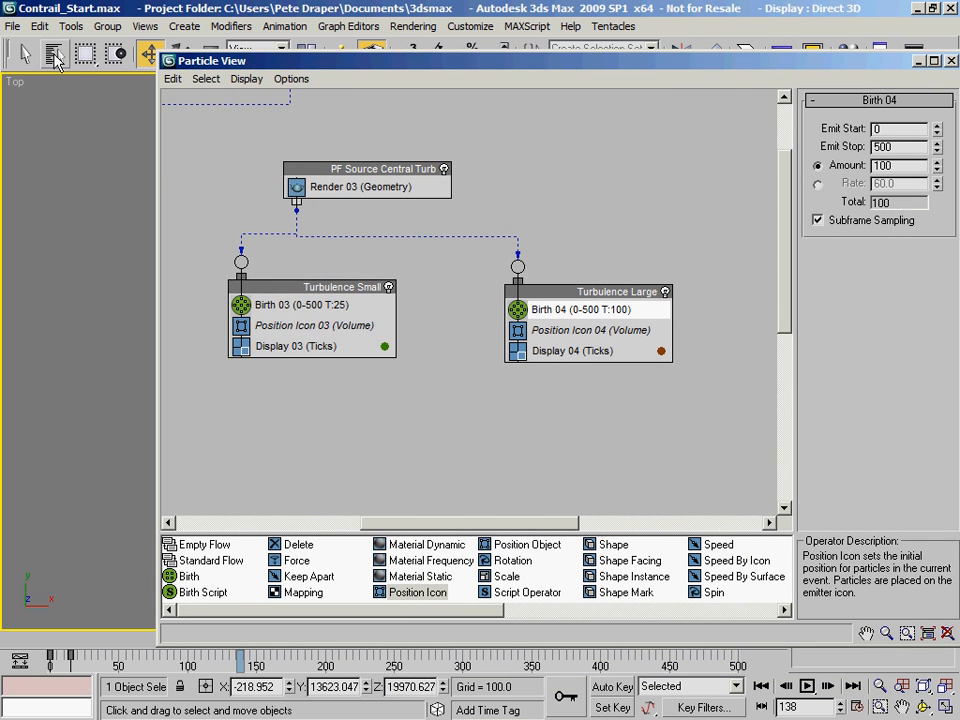
{"action": "left_click_drag", "start_coordinate": [80, 69], "coordinate": [324, 109]}
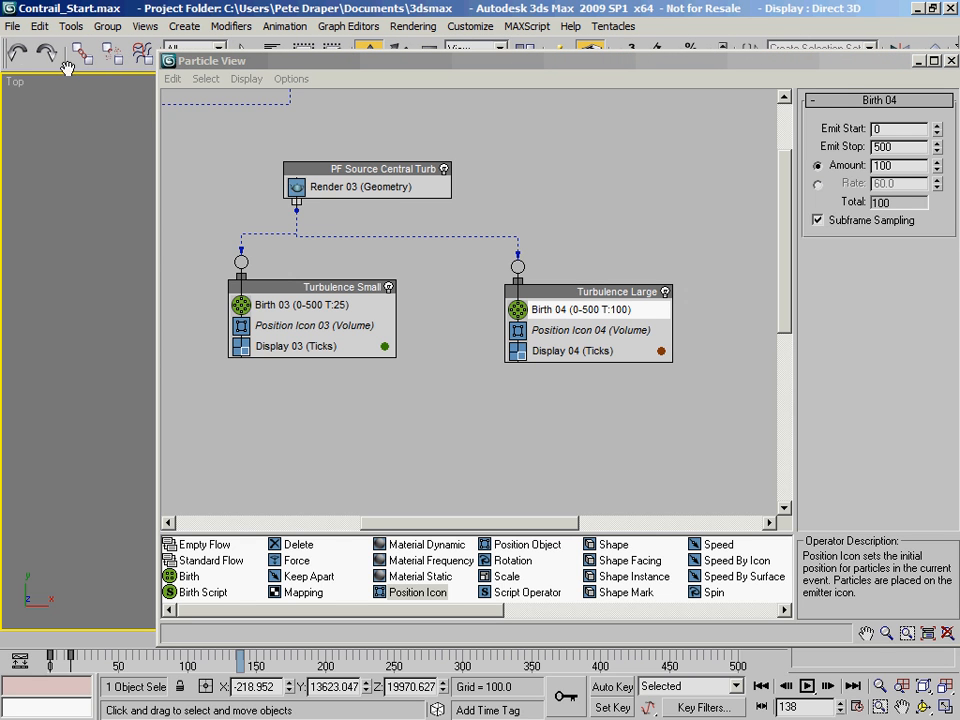
{"action": "left_click", "coordinate": [19, 55]}
{"action": "left_click", "coordinate": [19, 55]}
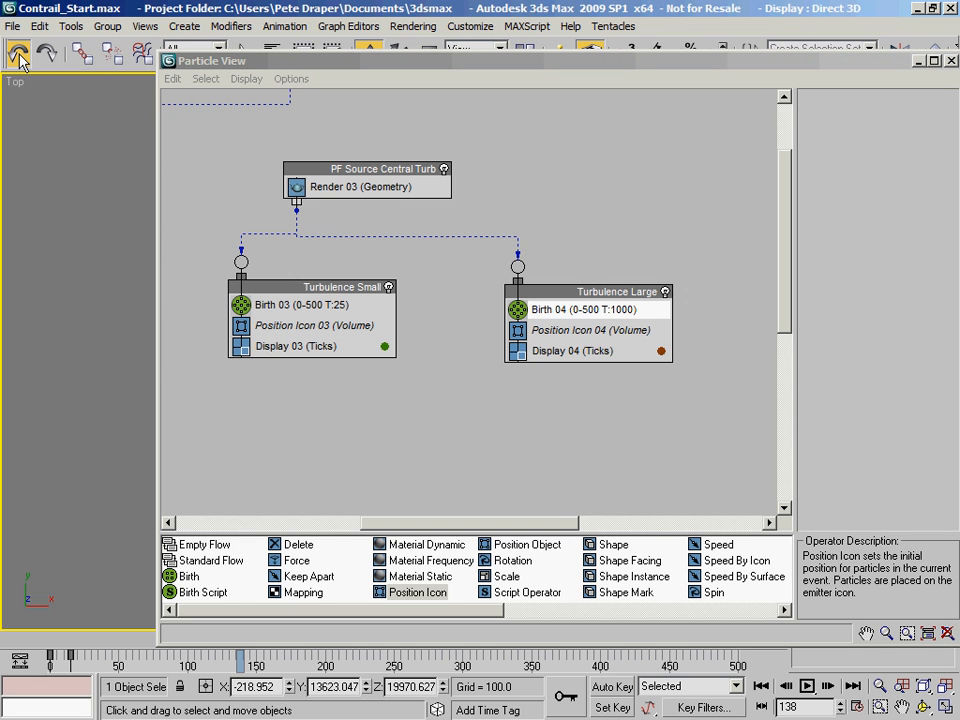
{"action": "left_click", "coordinate": [19, 55]}
Save the scene and reposition the Particle View window
{"action": "left_click_drag", "start_coordinate": [328, 64], "coordinate": [357, 55]}
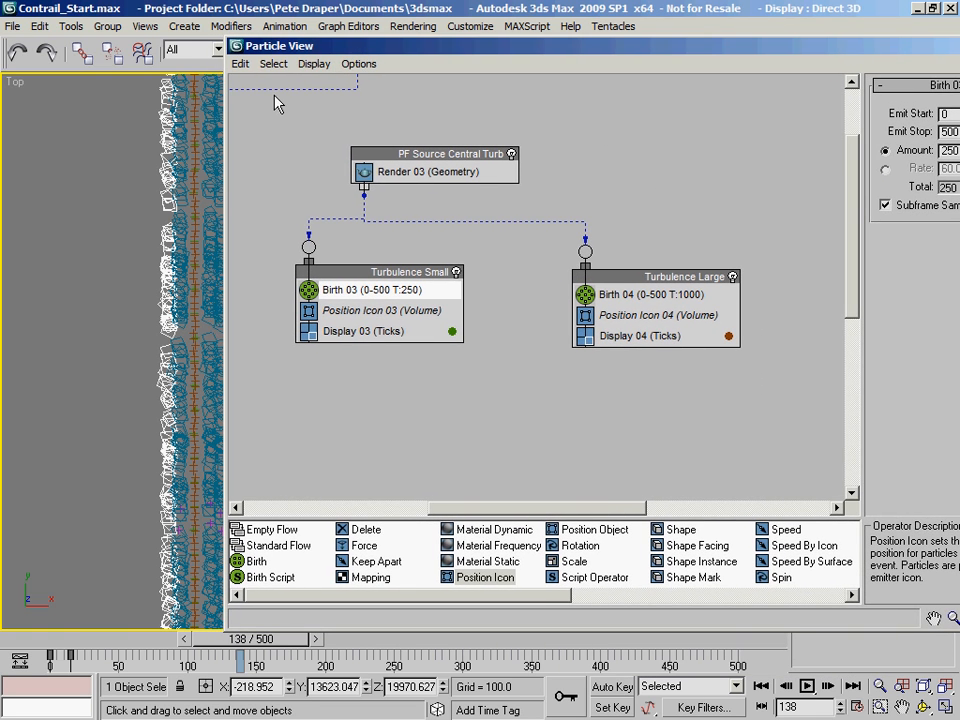
{"action": "key", "text": "ctrl+s"}
{"action": "left_click_drag", "start_coordinate": [295, 52], "coordinate": [200, 46]}
Resize Particle View so the Top viewport streams show beside it, and move the Turbulence Large event closer to Turbulence Small
{"action": "left_click_drag", "start_coordinate": [131, 258], "coordinate": [416, 281]}
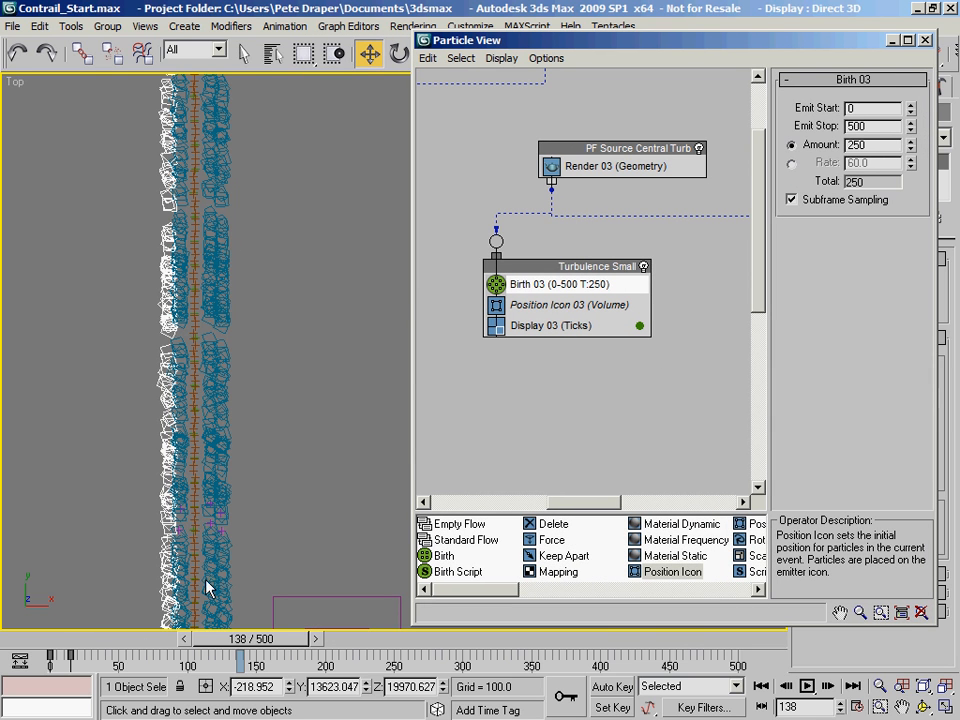
{"action": "left_click_drag", "start_coordinate": [408, 462], "coordinate": [256, 466]}
{"action": "left_click_drag", "start_coordinate": [657, 287], "coordinate": [597, 280]}
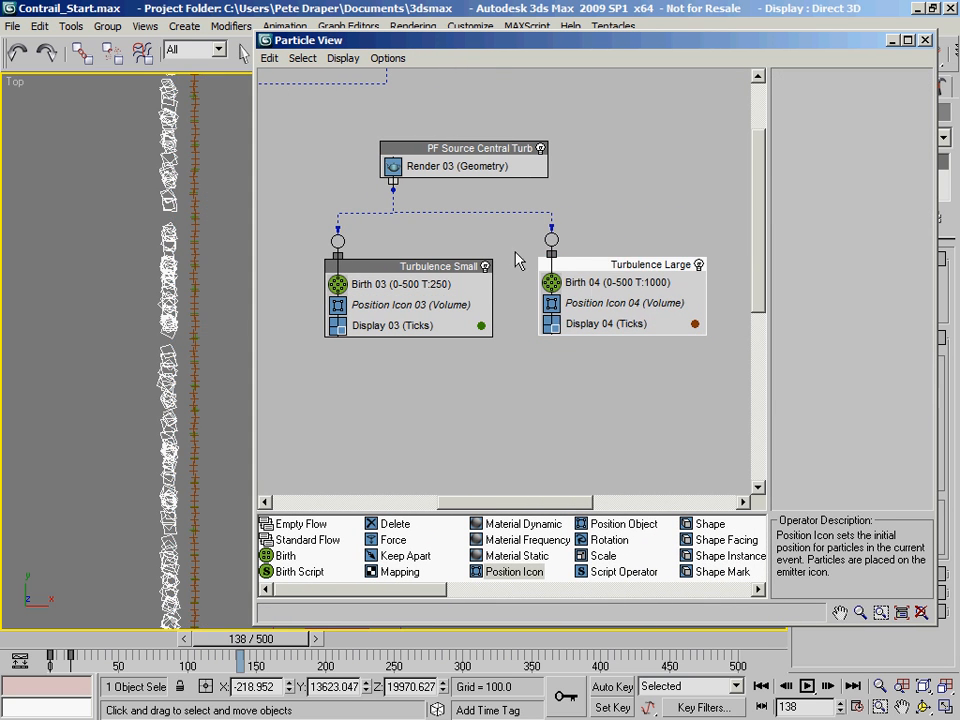
Return the animation to frame 0 and select the Display operator in Turbulence Small
{"action": "left_click", "coordinate": [398, 266]}
{"action": "left_click", "coordinate": [38, 640]}
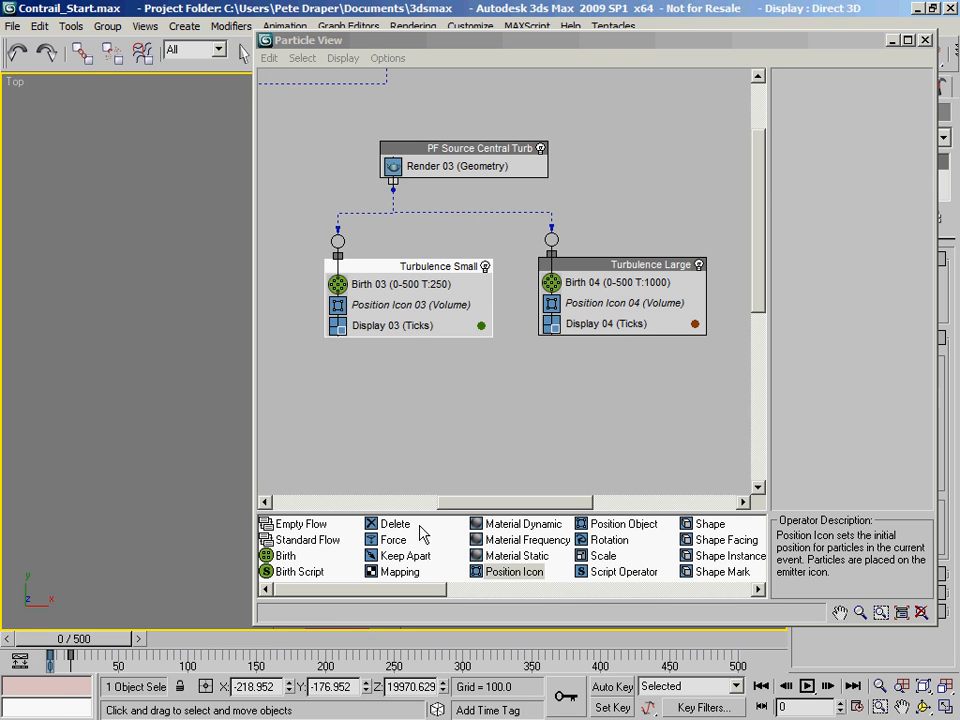
{"action": "left_click", "coordinate": [407, 328]}
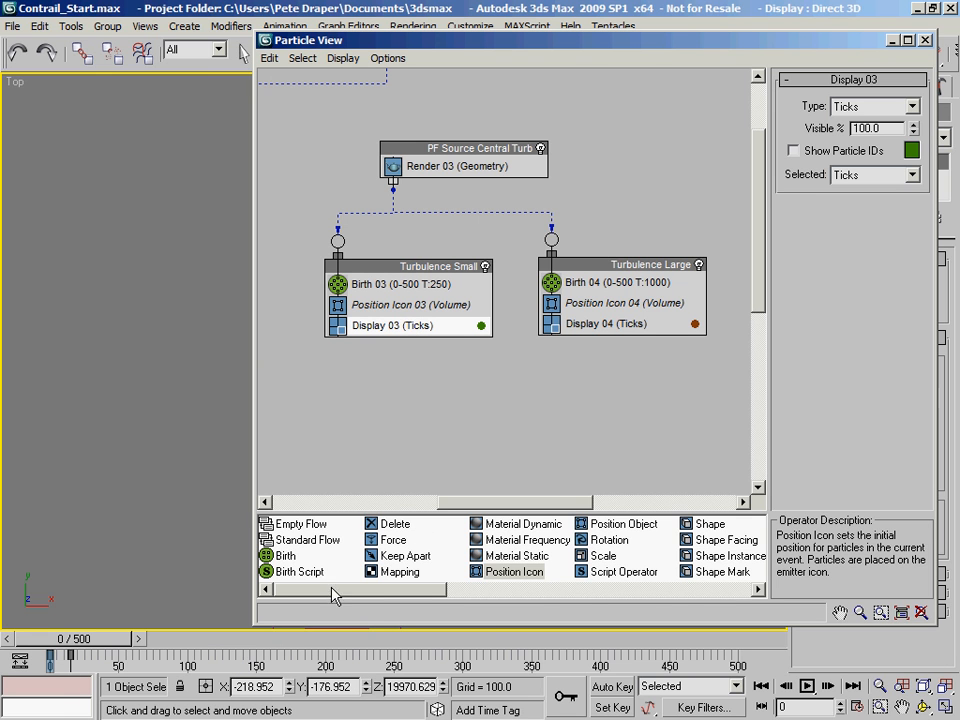
Add a Split Amount test above the Display in Turbulence Small and paste an instance of it into Turbulence Large
{"action": "left_click_drag", "start_coordinate": [372, 615], "coordinate": [645, 634]}
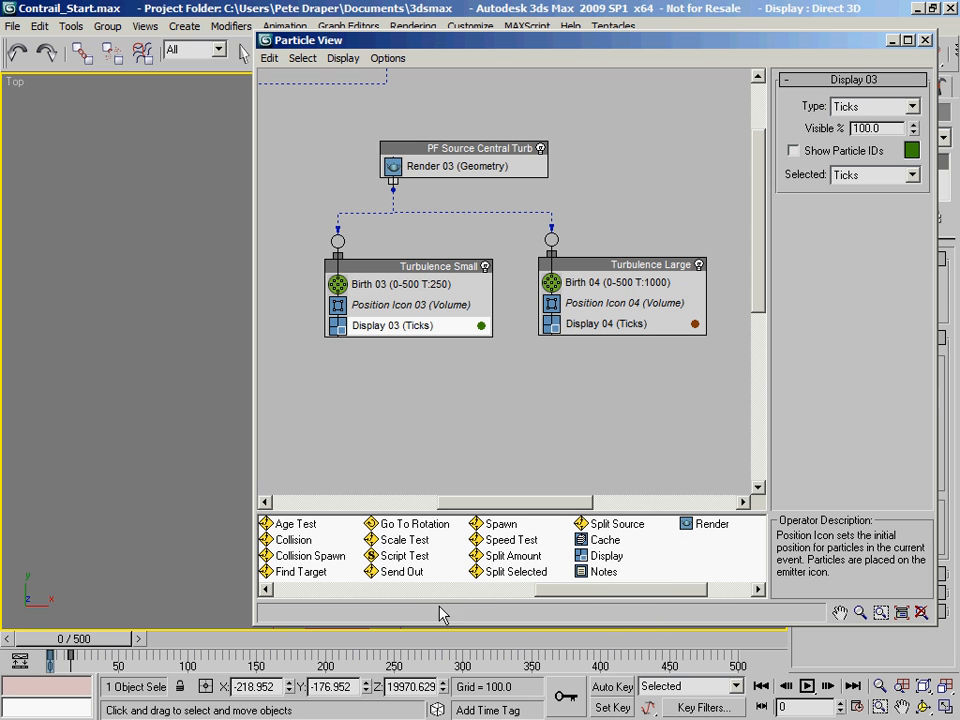
{"action": "left_click_drag", "start_coordinate": [511, 558], "coordinate": [408, 333]}
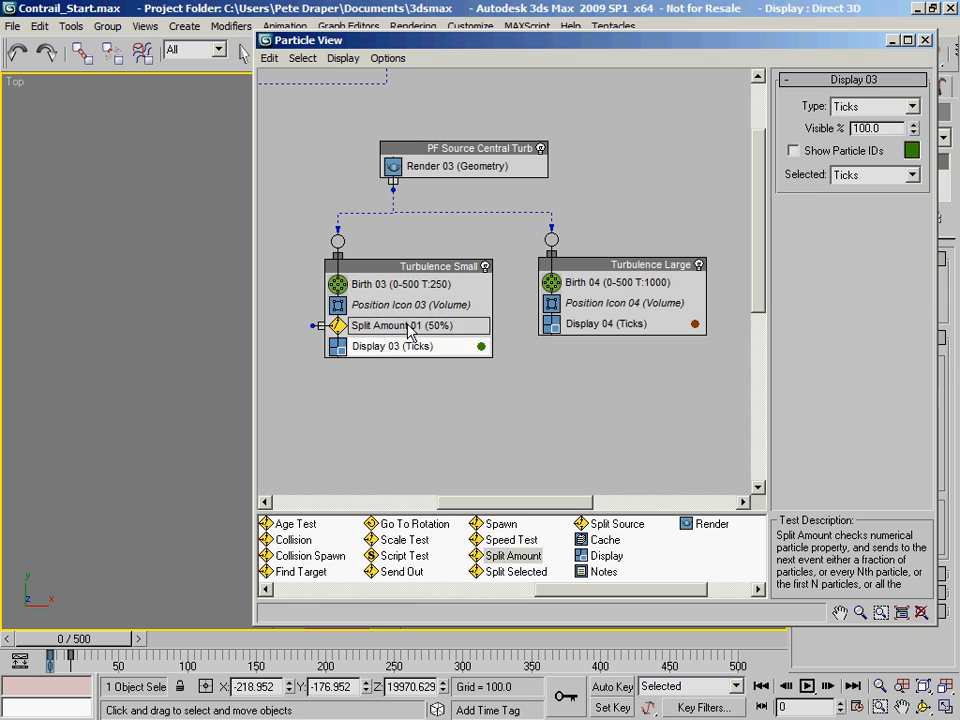
{"action": "right_click", "coordinate": [408, 333]}
{"action": "left_click", "coordinate": [428, 444]}
{"action": "right_click", "coordinate": [640, 328]}
{"action": "left_click", "coordinate": [701, 472]}
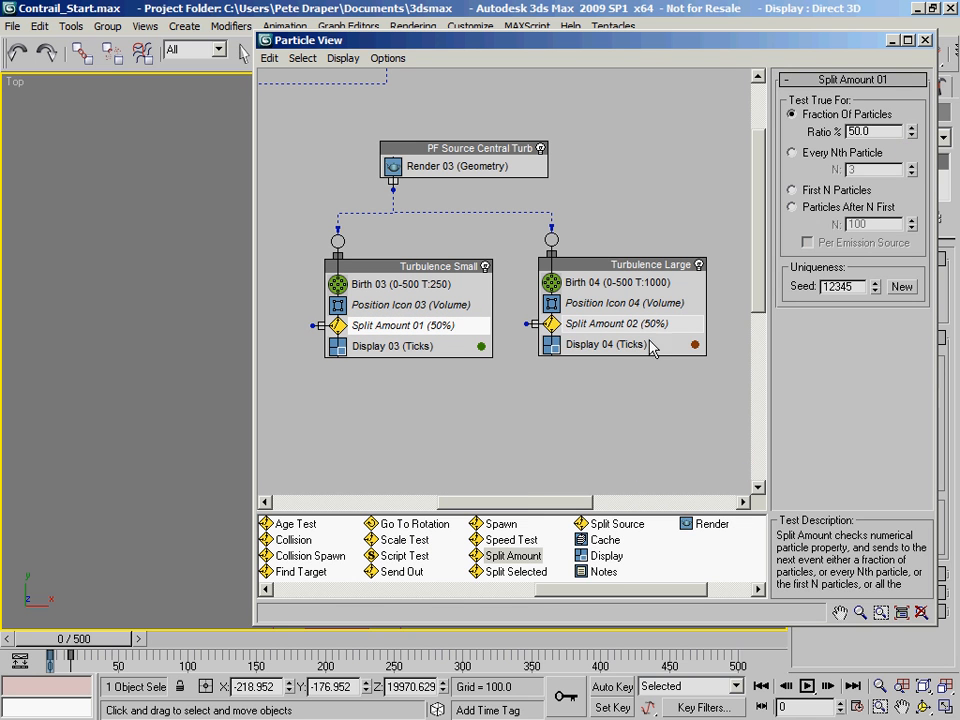
Set the ratio of the instanced Split Amount test to 80%
{"action": "left_click", "coordinate": [405, 345]}
{"action": "left_click", "coordinate": [407, 330]}
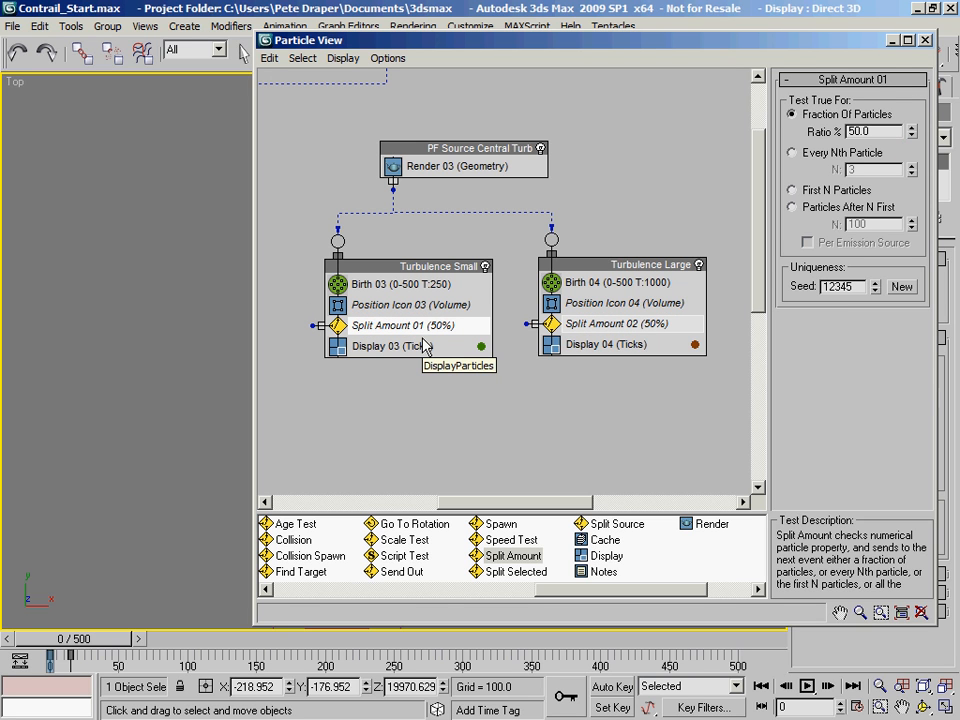
{"action": "double_click", "coordinate": [880, 131]}
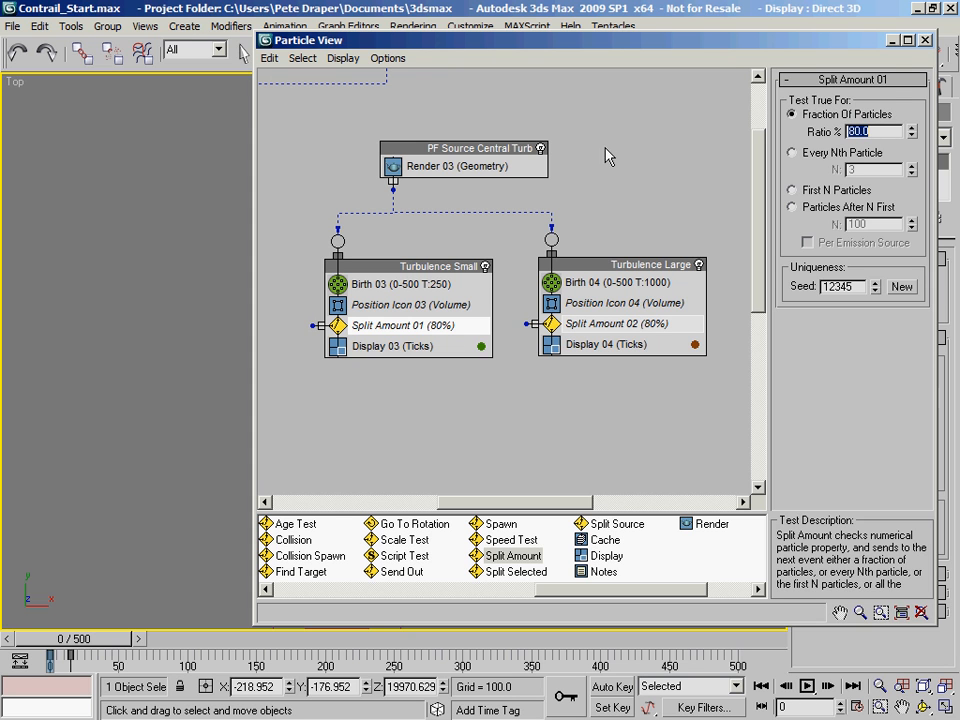
Create a new event containing a Delete operator below the two turbulence events
{"action": "left_click_drag", "start_coordinate": [564, 590], "coordinate": [317, 574]}
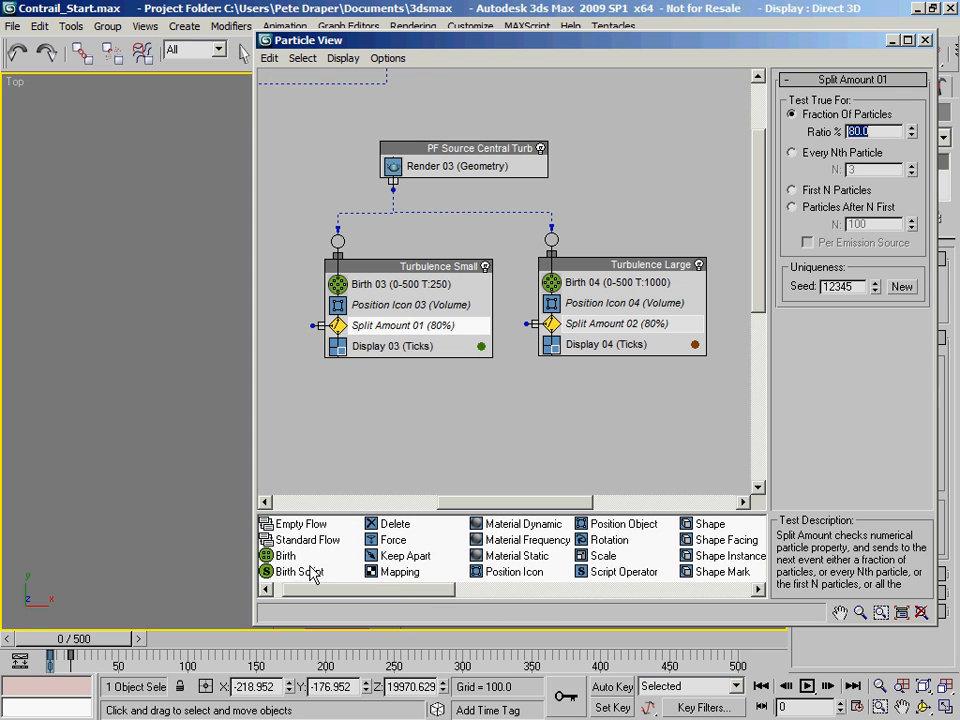
{"action": "left_click_drag", "start_coordinate": [392, 534], "coordinate": [540, 437]}
{"action": "middle_click_drag", "start_coordinate": [579, 393], "coordinate": [557, 354]}
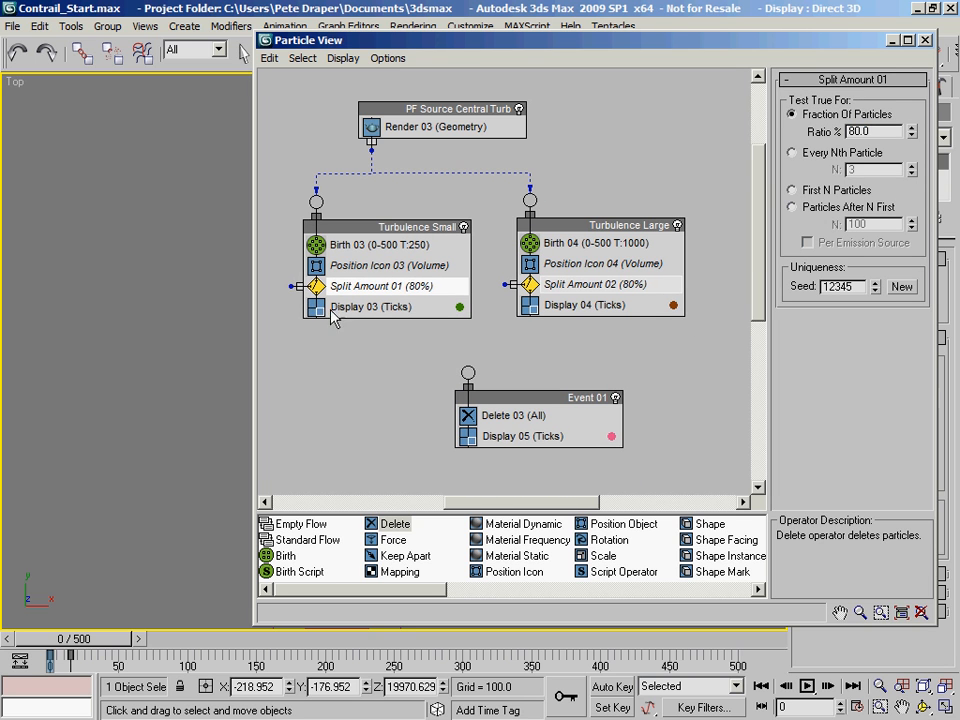
Wire both Split Amount tests to the Delete event and tidy the layout of the wires and event
{"action": "left_click_drag", "start_coordinate": [293, 287], "coordinate": [462, 372]}
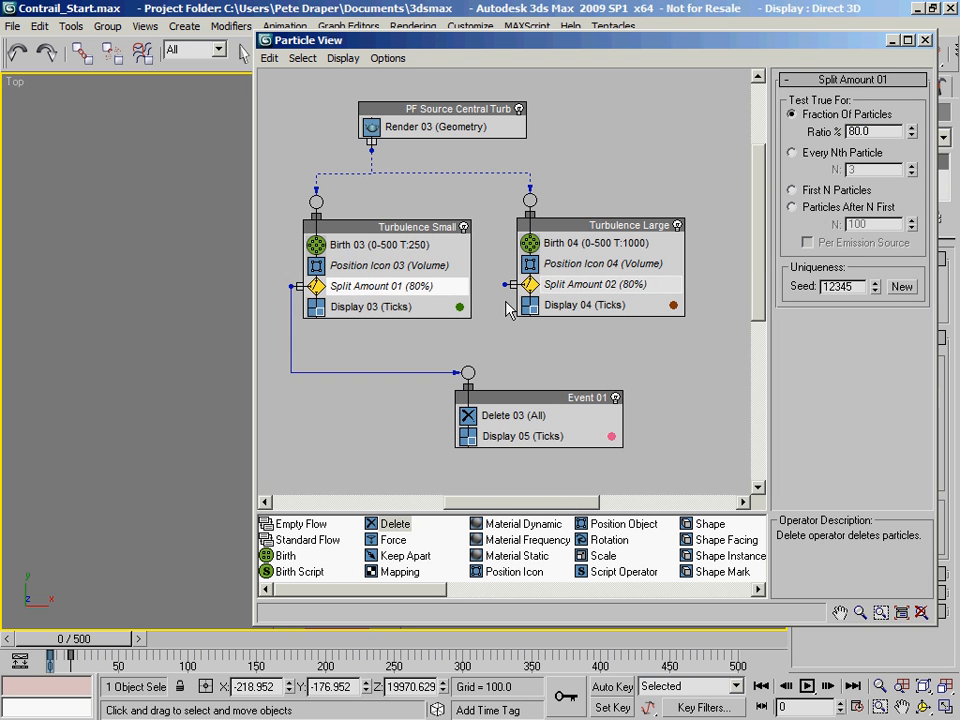
{"action": "left_click_drag", "start_coordinate": [506, 284], "coordinate": [460, 372]}
{"action": "left_click_drag", "start_coordinate": [511, 393], "coordinate": [540, 398]}
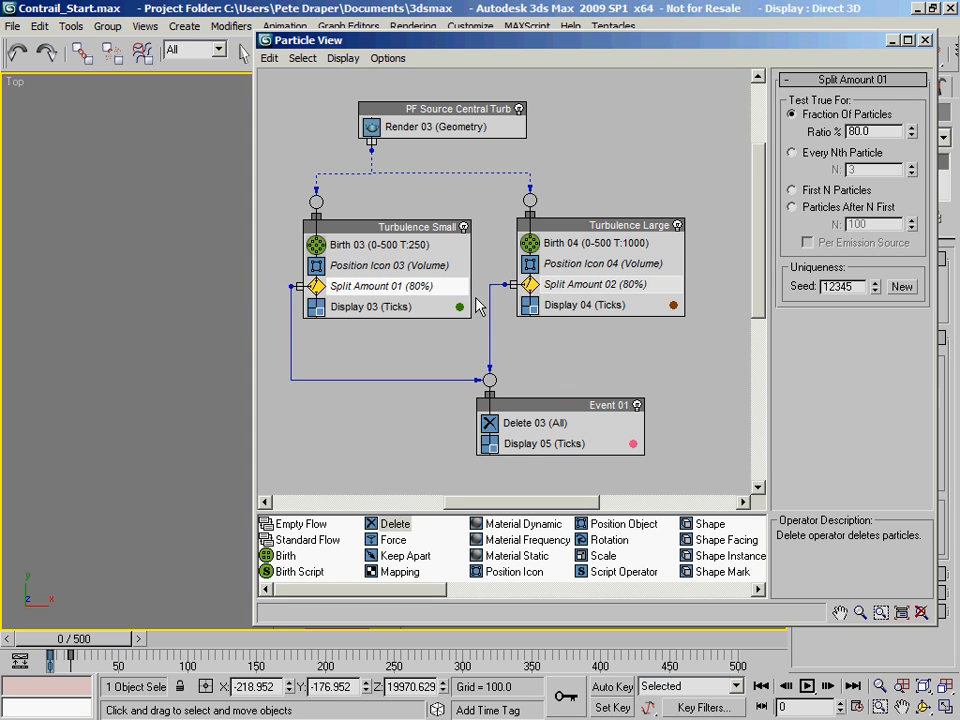
{"action": "left_click_drag", "start_coordinate": [298, 286], "coordinate": [477, 286]}
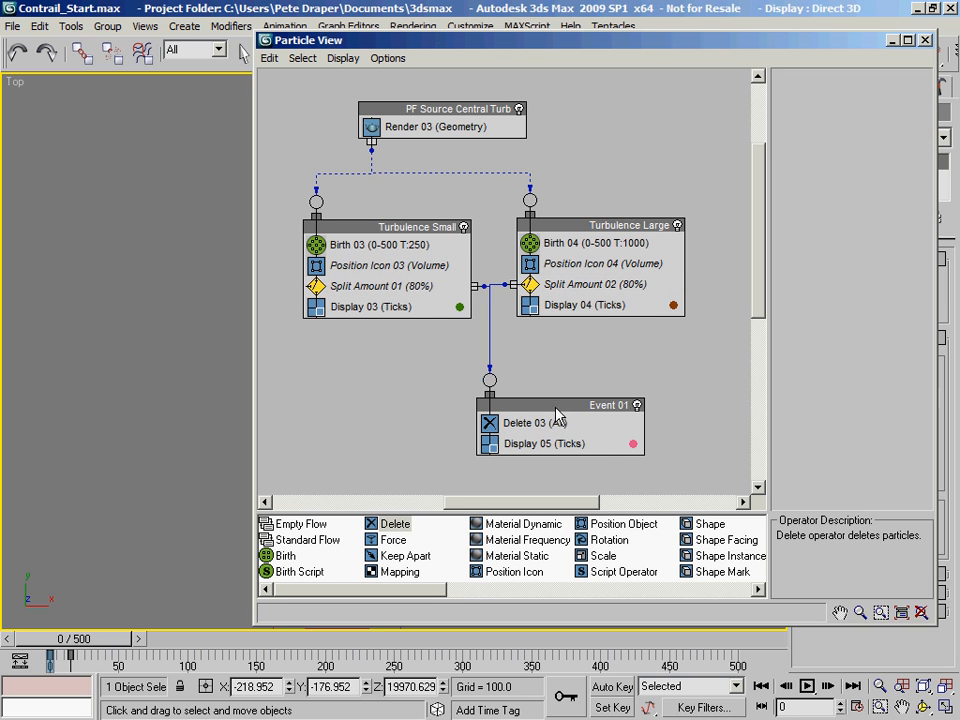
{"action": "left_click_drag", "start_coordinate": [557, 411], "coordinate": [564, 432]}
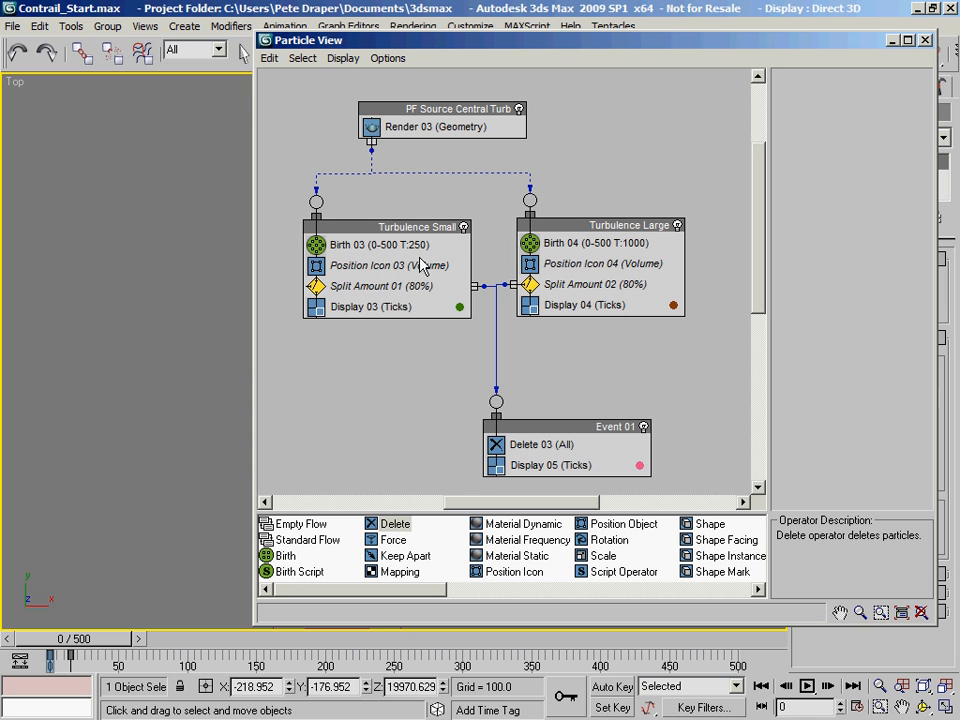
Scrub the animation to frame 199 to examine the turbulence particles behind the plane, and return to the first frame
{"action": "left_click_drag", "start_coordinate": [403, 47], "coordinate": [935, 118]}
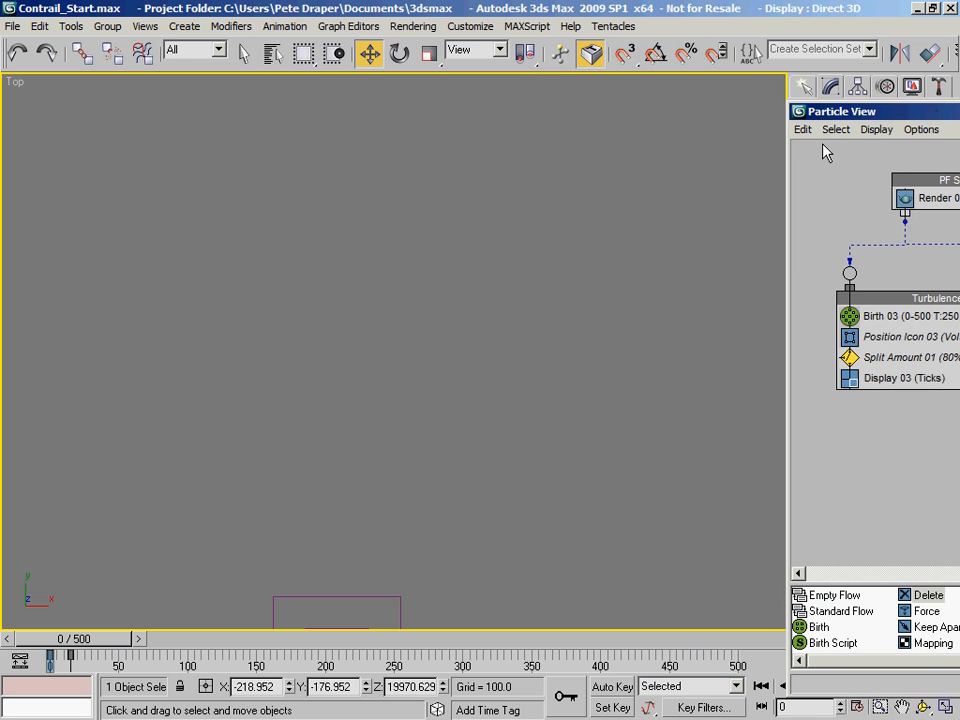
{"action": "left_click_drag", "start_coordinate": [66, 647], "coordinate": [146, 650]}
{"action": "key", "text": "w"}
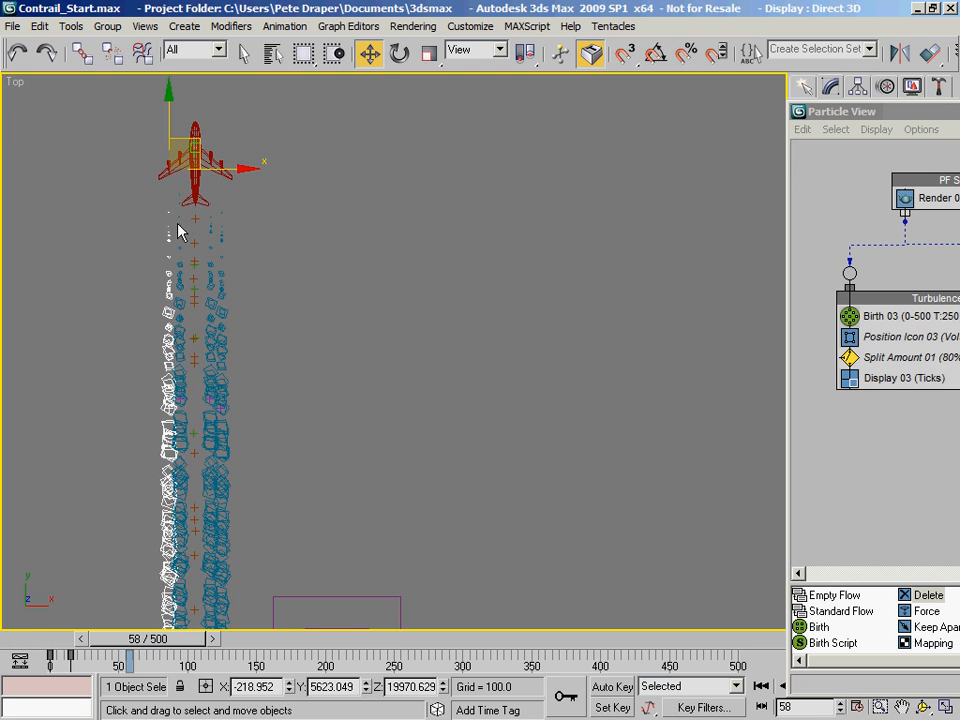
{"action": "left_click_drag", "start_coordinate": [193, 638], "coordinate": [379, 652]}
{"action": "middle_click_drag", "start_coordinate": [476, 242], "coordinate": [456, 28]}
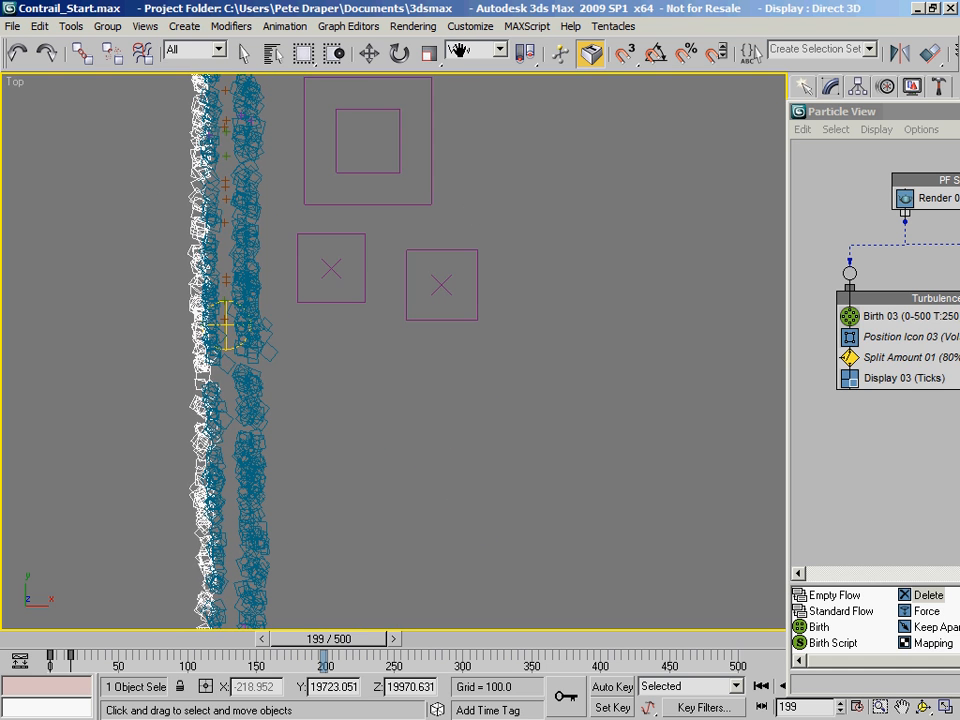
{"action": "middle_click_drag", "start_coordinate": [456, 216], "coordinate": [439, 472]}
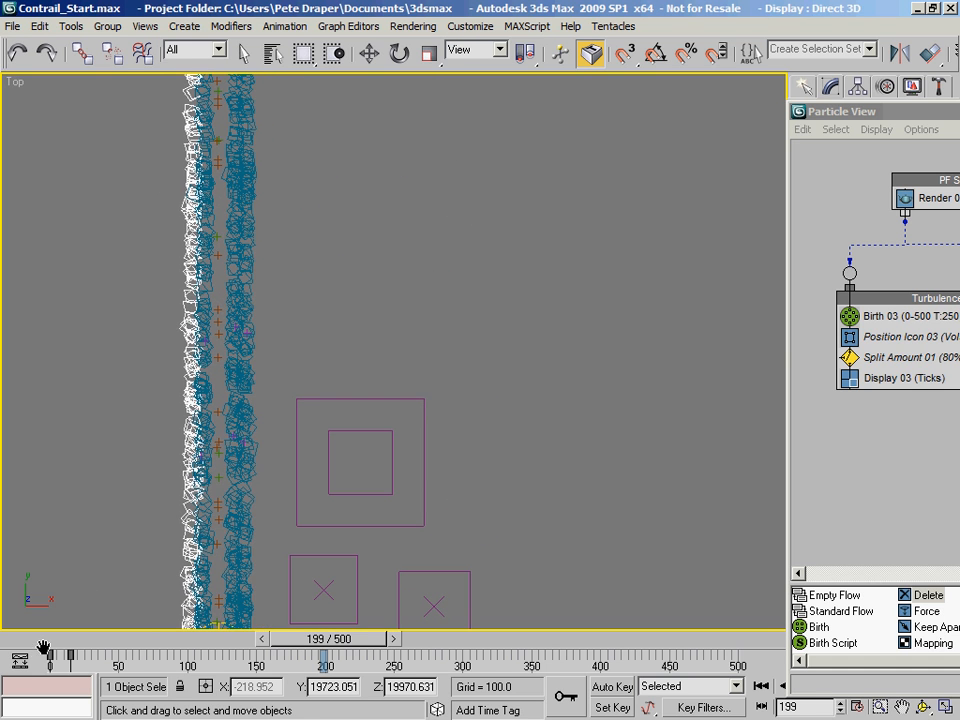
{"action": "key", "text": "Home"}
{"action": "key", "text": "w"}
Copy the Speed, Wind_Large, Wind_Small and Drag01 forces, and Delete By Age operators from the Contrail Collation event
{"action": "left_click_drag", "start_coordinate": [868, 113], "coordinate": [215, 73]}
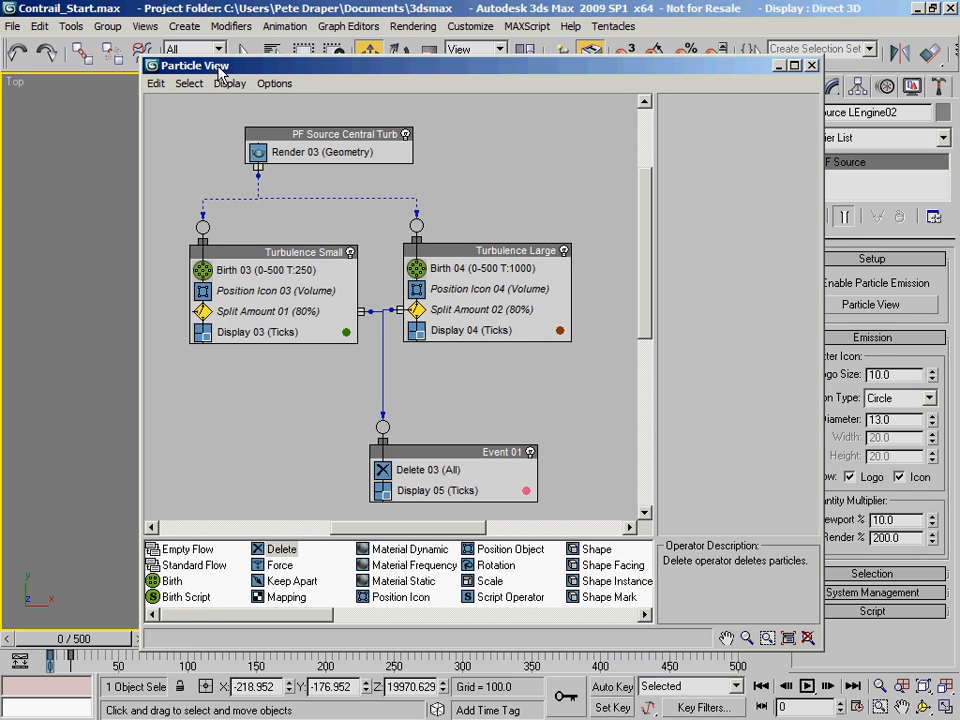
{"action": "middle_click_drag", "start_coordinate": [231, 390], "coordinate": [411, 420]}
{"action": "middle_click_drag", "start_coordinate": [293, 423], "coordinate": [467, 467]}
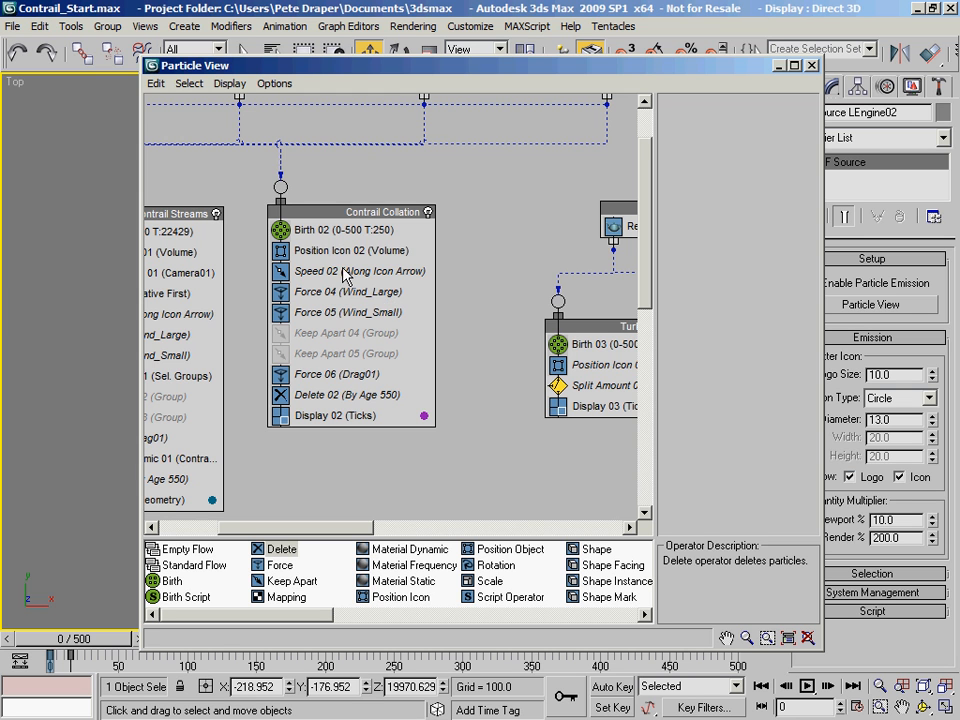
{"action": "middle_click_drag", "start_coordinate": [516, 360], "coordinate": [475, 371]}
{"action": "middle_click_drag", "start_coordinate": [351, 380], "coordinate": [495, 393]}
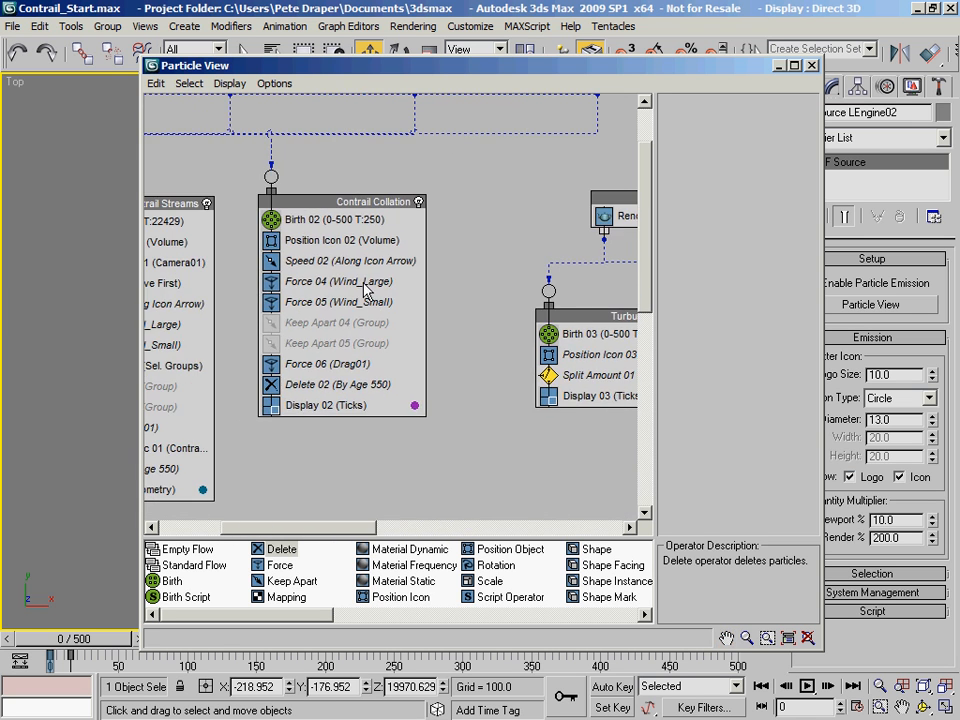
{"action": "left_click", "coordinate": [344, 260]}
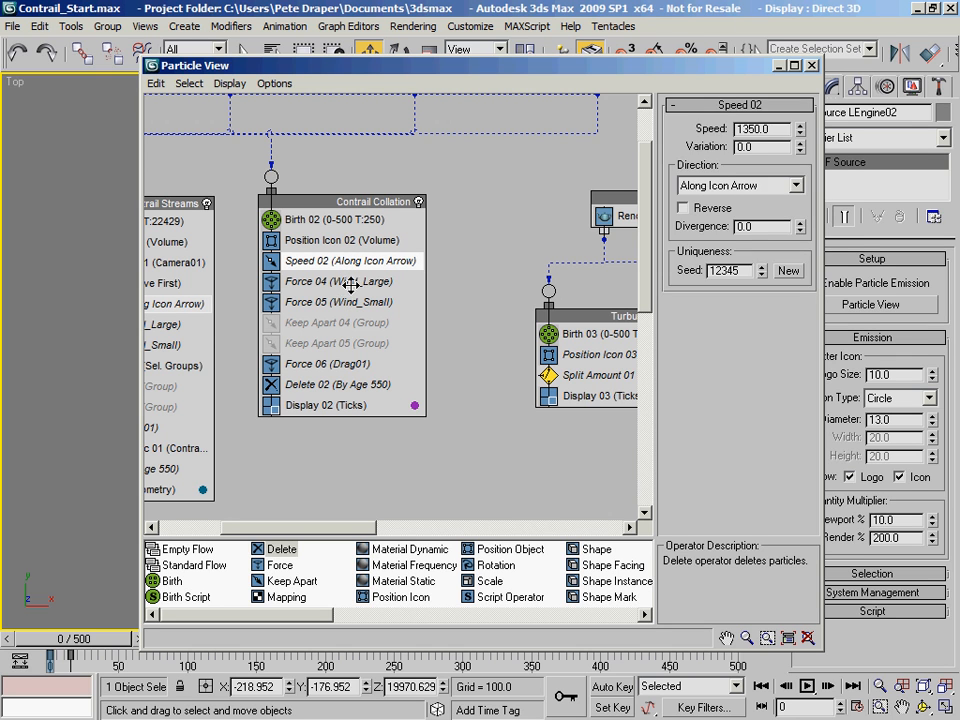
{"action": "left_click", "coordinate": [345, 281], "text": "ctrl"}
{"action": "left_click", "coordinate": [350, 301], "text": "ctrl"}
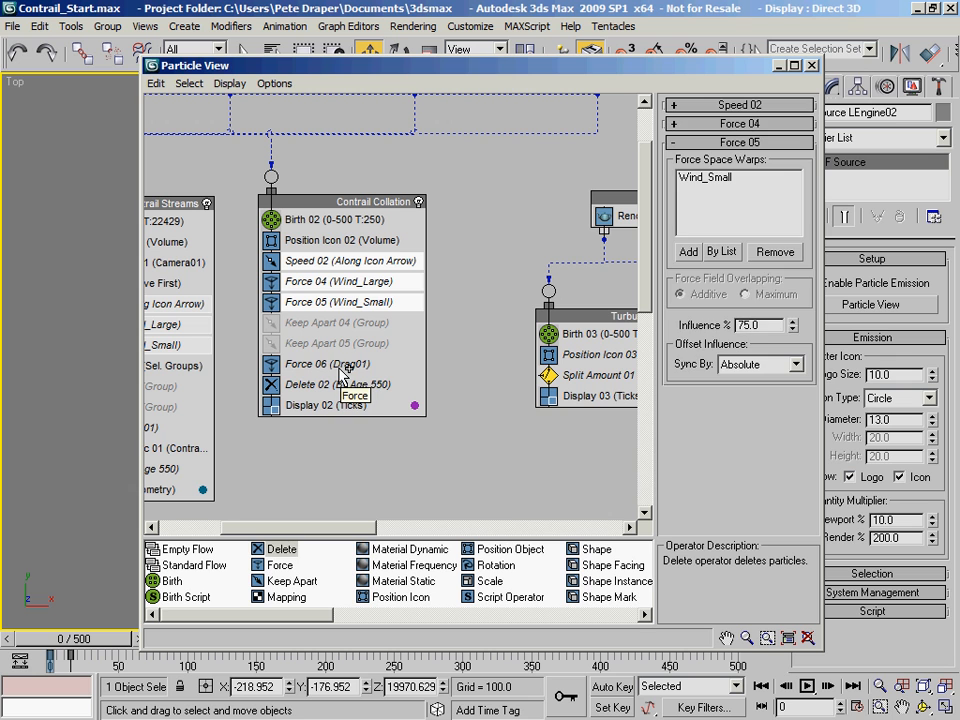
{"action": "left_click", "coordinate": [343, 368], "text": "ctrl"}
{"action": "left_click", "coordinate": [343, 390], "text": "ctrl"}
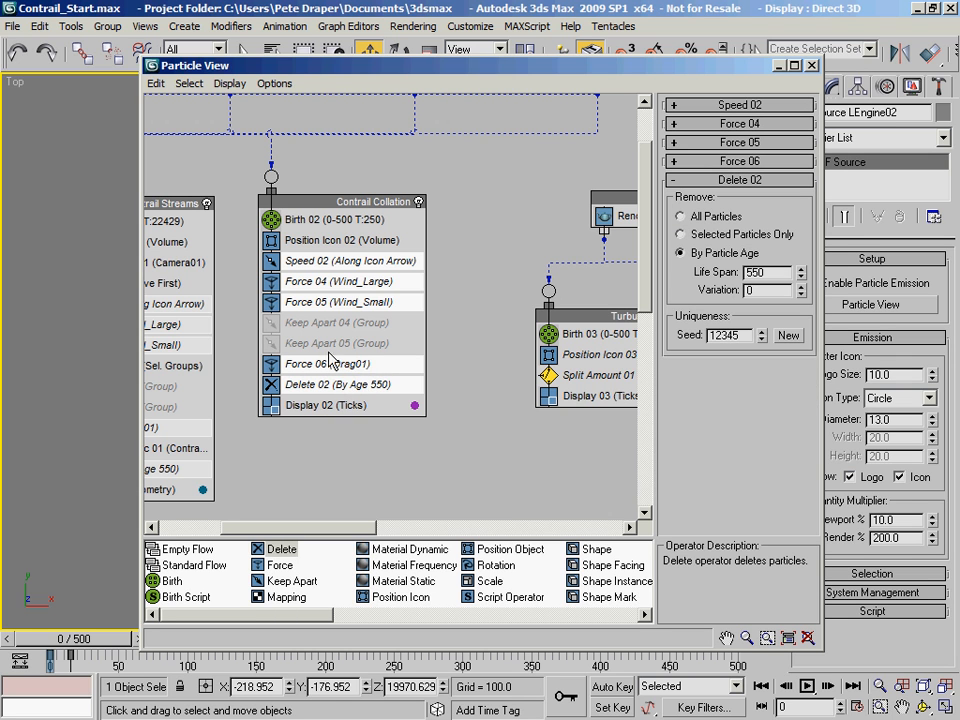
{"action": "right_click", "coordinate": [350, 272]}
{"action": "left_click", "coordinate": [387, 386]}
Paste the copied operators as instances into Turbulence Small, keeping its Display operator last
{"action": "middle_click_drag", "start_coordinate": [488, 366], "coordinate": [266, 305]}
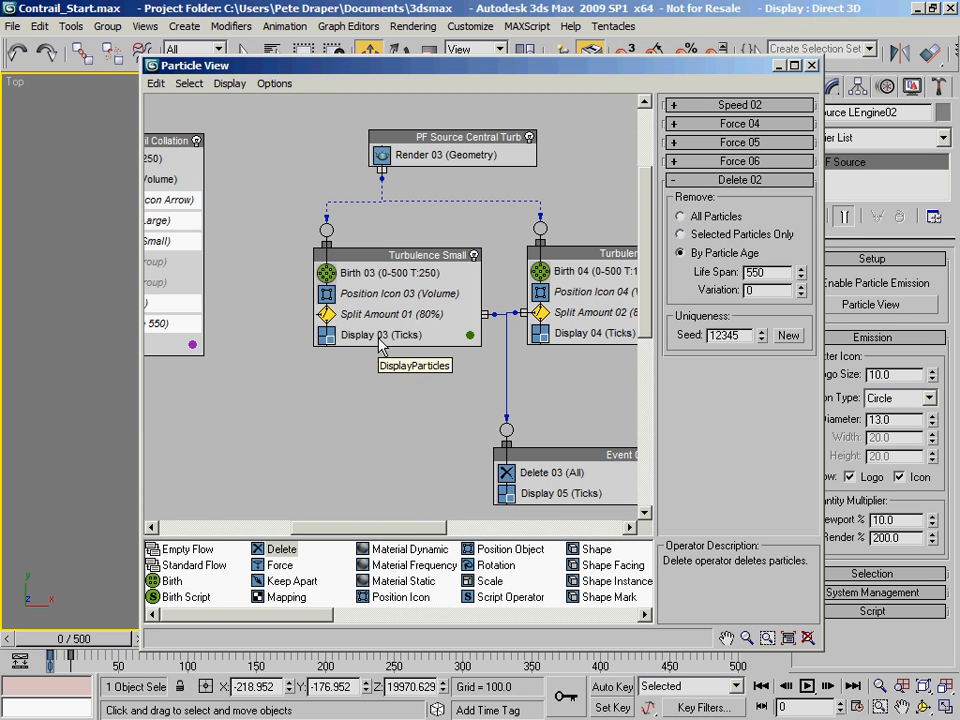
{"action": "right_click", "coordinate": [380, 343]}
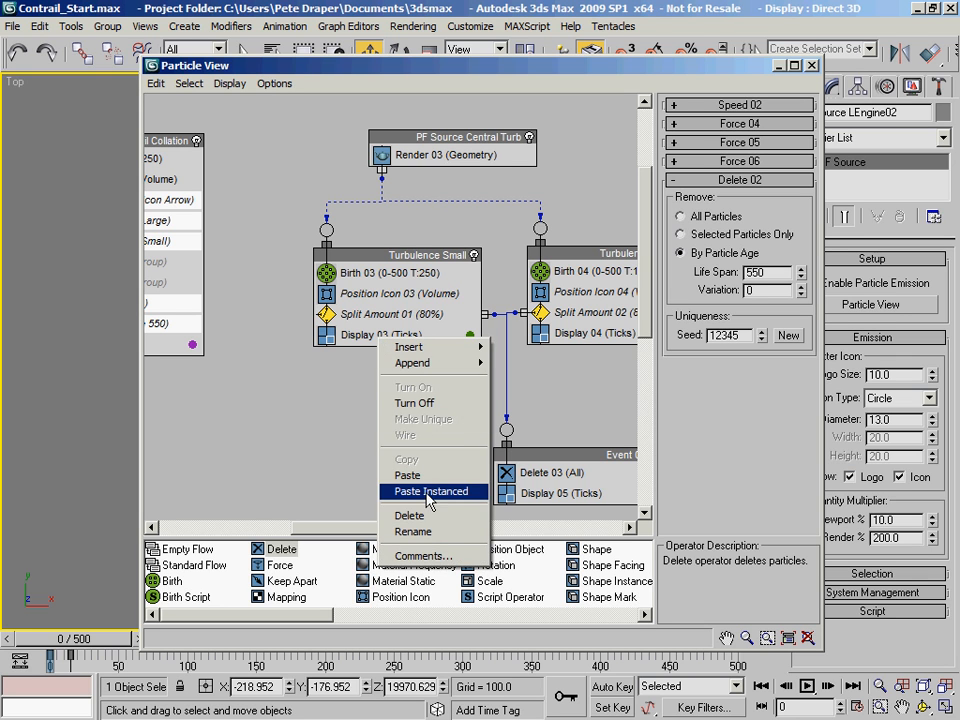
{"action": "left_click", "coordinate": [428, 491]}
{"action": "left_click_drag", "start_coordinate": [395, 340], "coordinate": [396, 450]}
{"action": "middle_click_drag", "start_coordinate": [530, 392], "coordinate": [388, 378]}
Paste the same operators as instances into Turbulence Large and move the Delete event lower to make room
{"action": "right_click", "coordinate": [462, 321]}
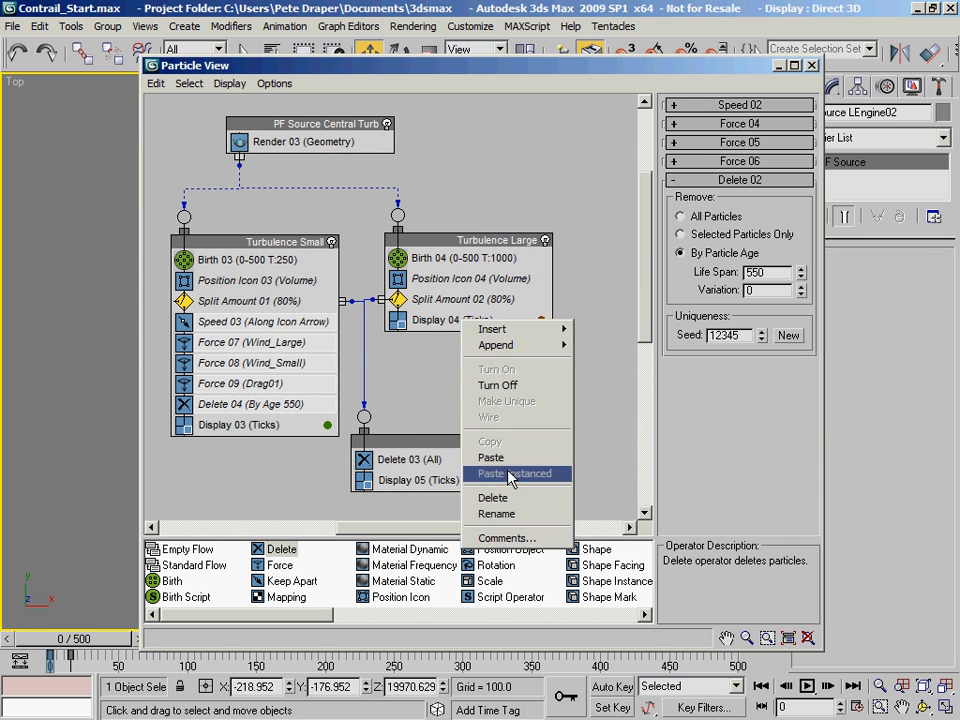
{"action": "left_click", "coordinate": [509, 472]}
{"action": "left_click_drag", "start_coordinate": [418, 442], "coordinate": [417, 488]}
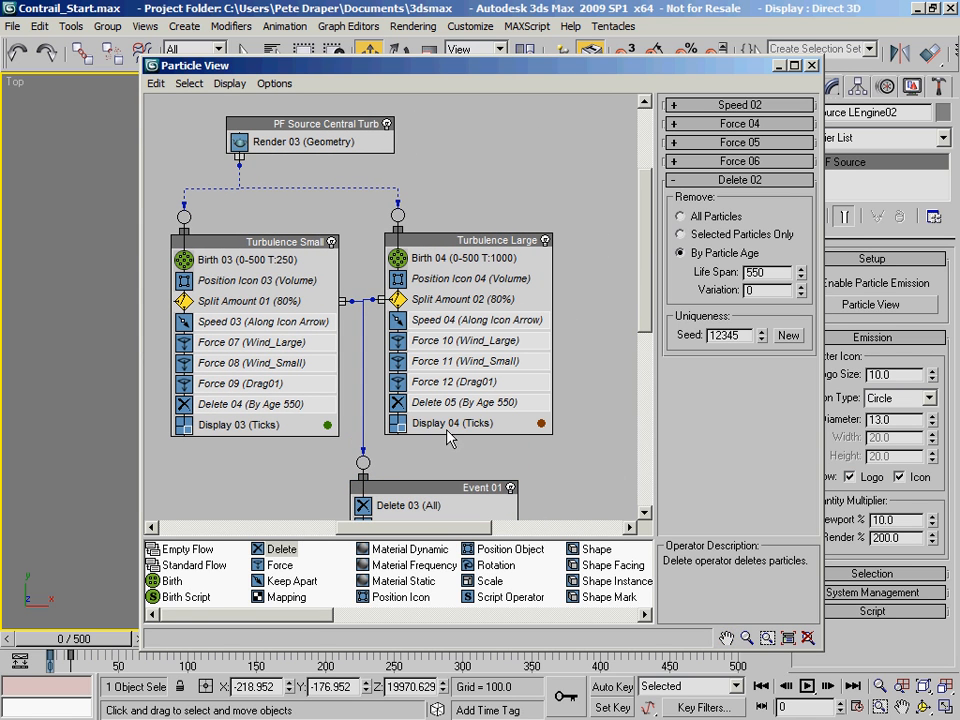
{"action": "left_click", "coordinate": [405, 452]}
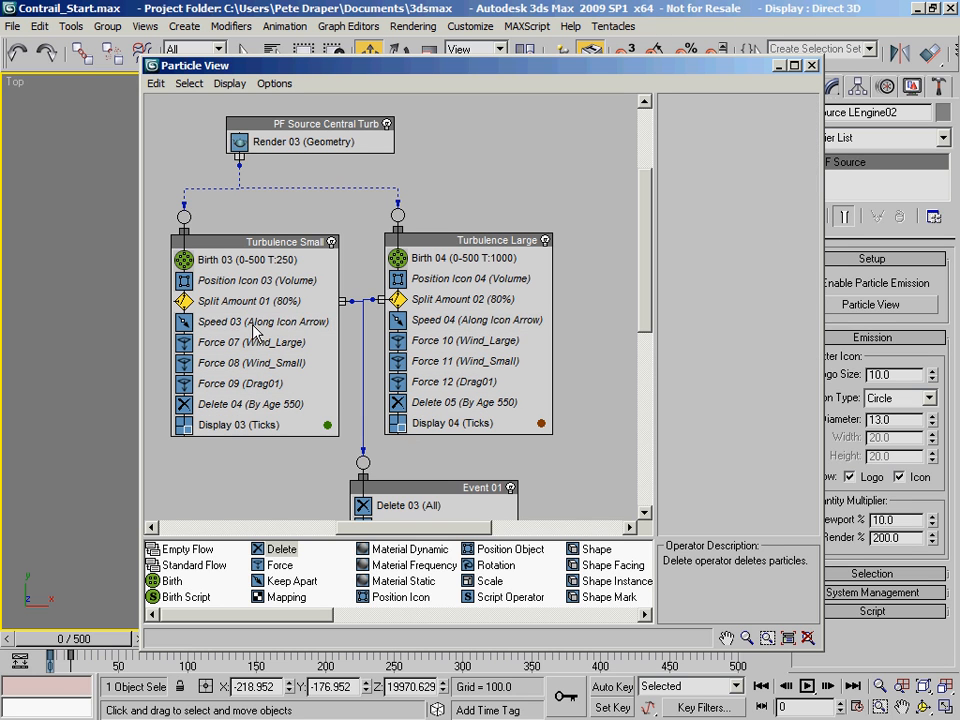
Select the Speed operator in Turbulence Small and scrub to frame 37 to check the particles behind the plane
{"action": "left_click", "coordinate": [251, 322]}
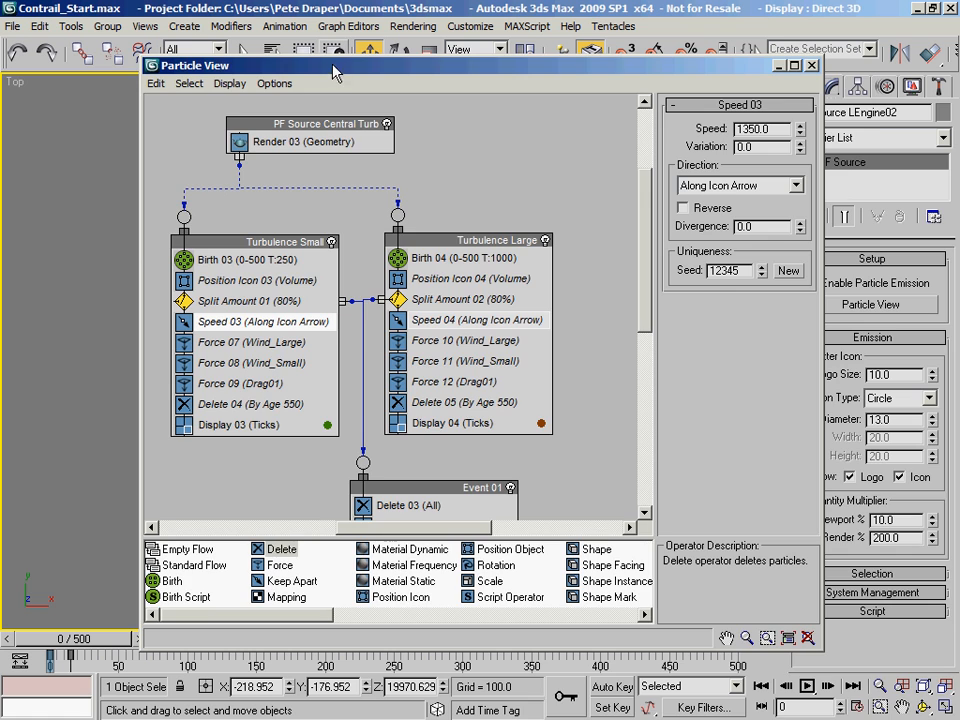
{"action": "left_click_drag", "start_coordinate": [335, 67], "coordinate": [818, 193]}
{"action": "left_click_drag", "start_coordinate": [99, 645], "coordinate": [136, 645]}
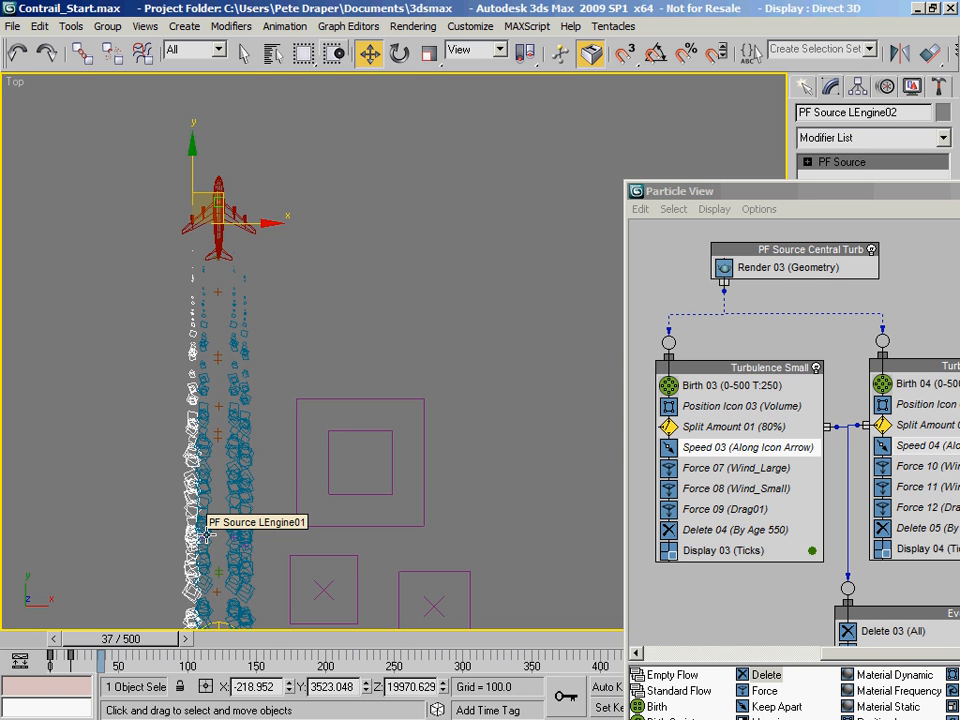
Make the instanced Speed operators in Turbulence Small and Turbulence Large unique
{"action": "left_click_drag", "start_coordinate": [758, 196], "coordinate": [396, 56]}
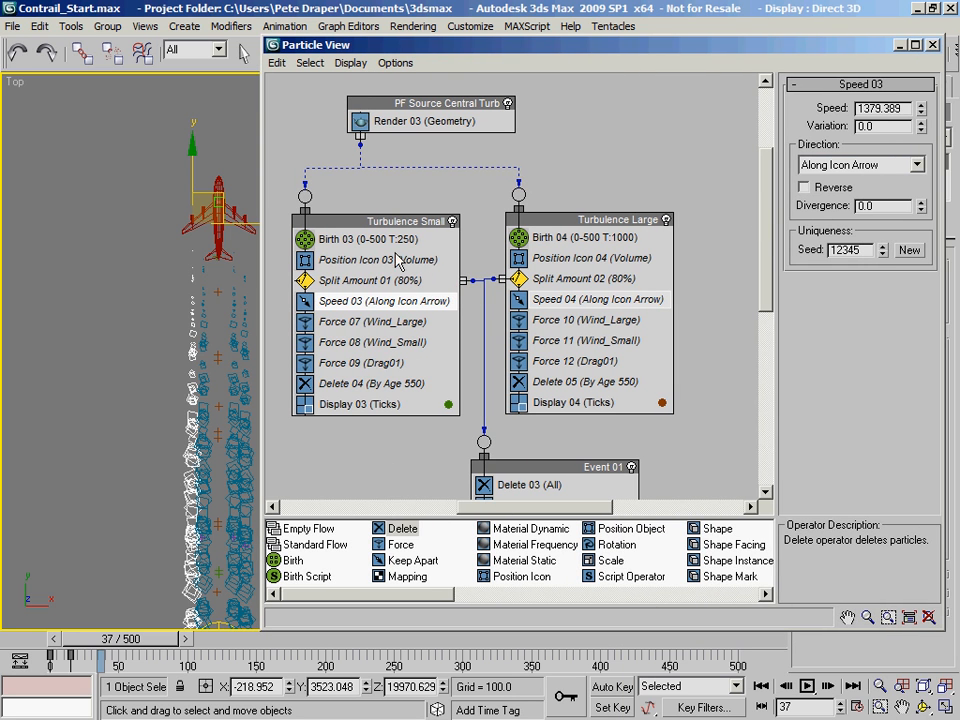
{"action": "right_click", "coordinate": [408, 303]}
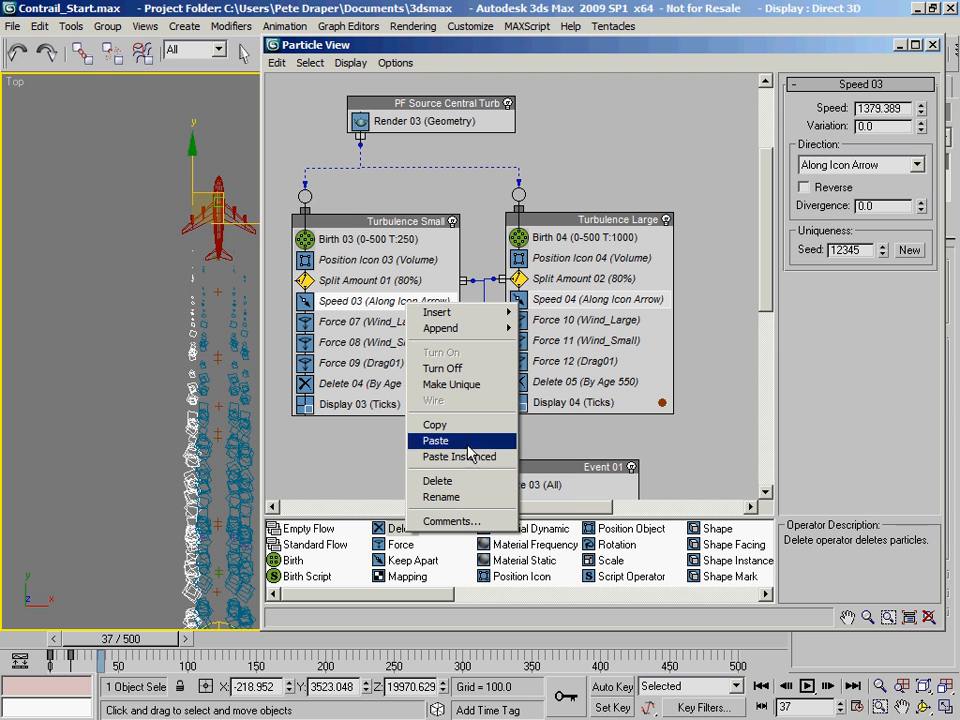
{"action": "left_click", "coordinate": [463, 398]}
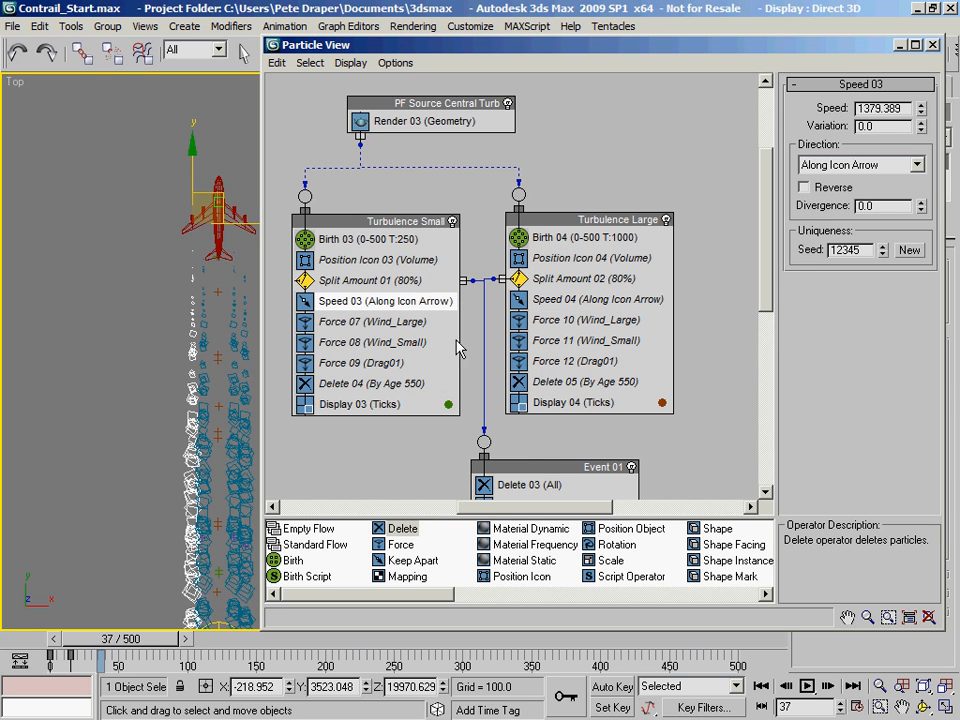
{"action": "left_click", "coordinate": [567, 300]}
{"action": "right_click", "coordinate": [566, 303]}
{"action": "left_click", "coordinate": [605, 378]}
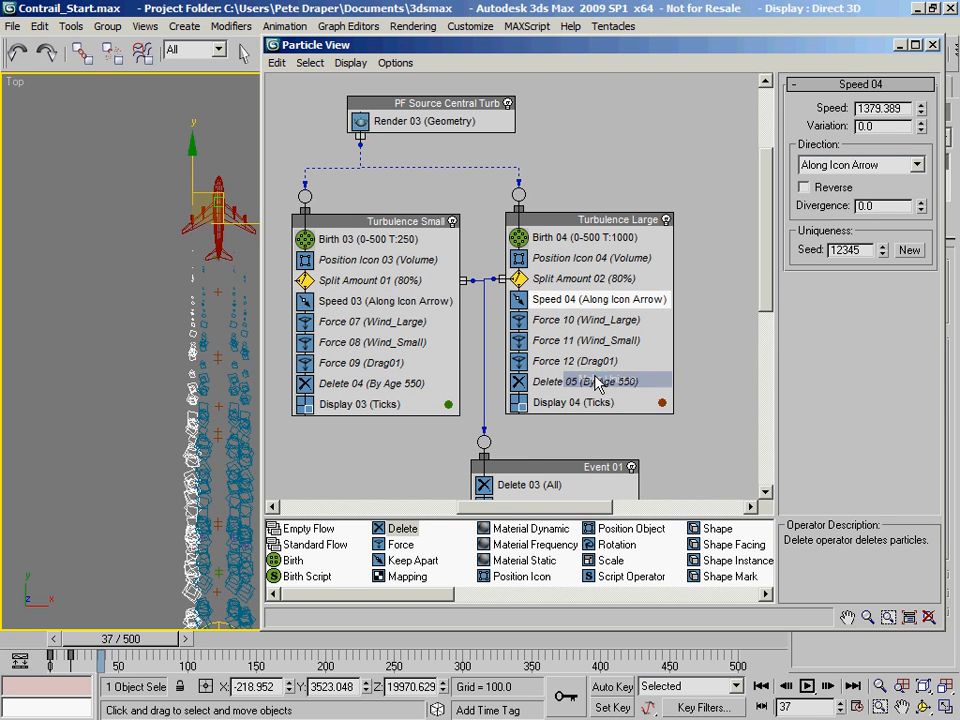
Set the divergence of Turbulence Small's Speed operator to 1.0 and scrub to frame 48 to check it
{"action": "middle_click_drag", "start_coordinate": [406, 328], "coordinate": [766, 440]}
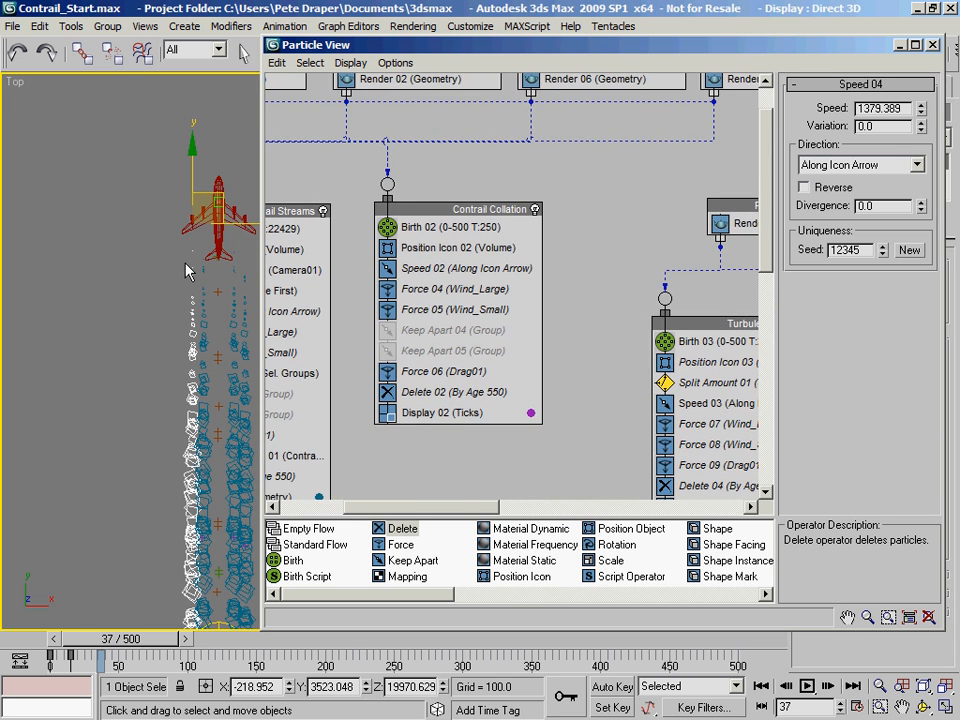
{"action": "middle_click_drag", "start_coordinate": [358, 283], "coordinate": [517, 305]}
{"action": "middle_click_drag", "start_coordinate": [633, 410], "coordinate": [356, 362]}
{"action": "middle_click_drag", "start_coordinate": [546, 425], "coordinate": [415, 386]}
{"action": "left_click", "coordinate": [491, 337]}
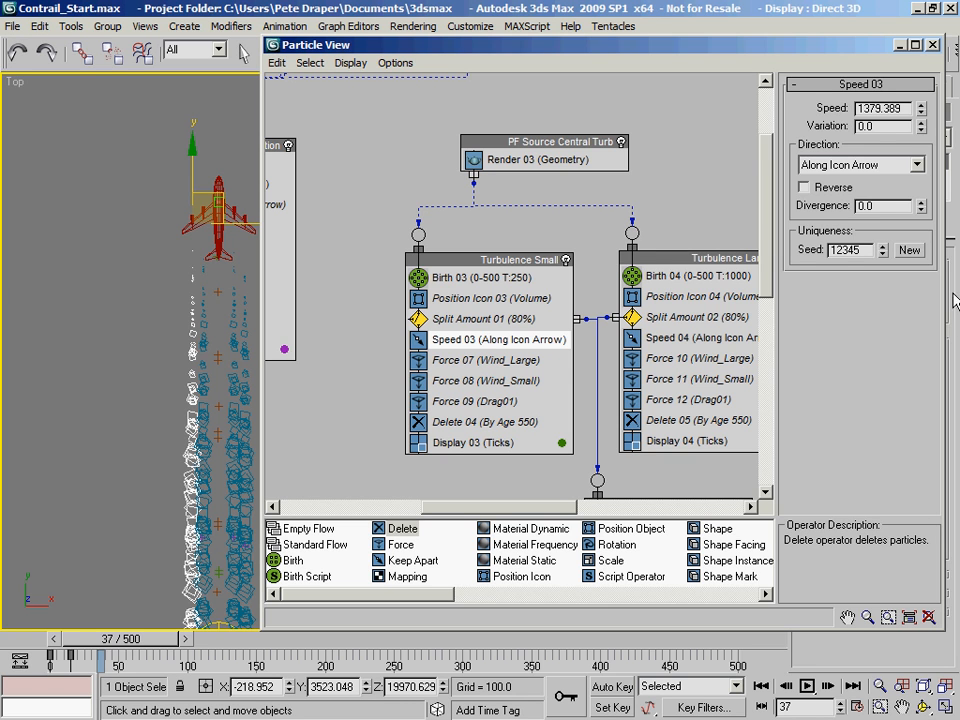
{"action": "type", "text": "1"}
{"action": "key", "text": "Return"}
{"action": "left_click_drag", "start_coordinate": [135, 645], "coordinate": [148, 645]}
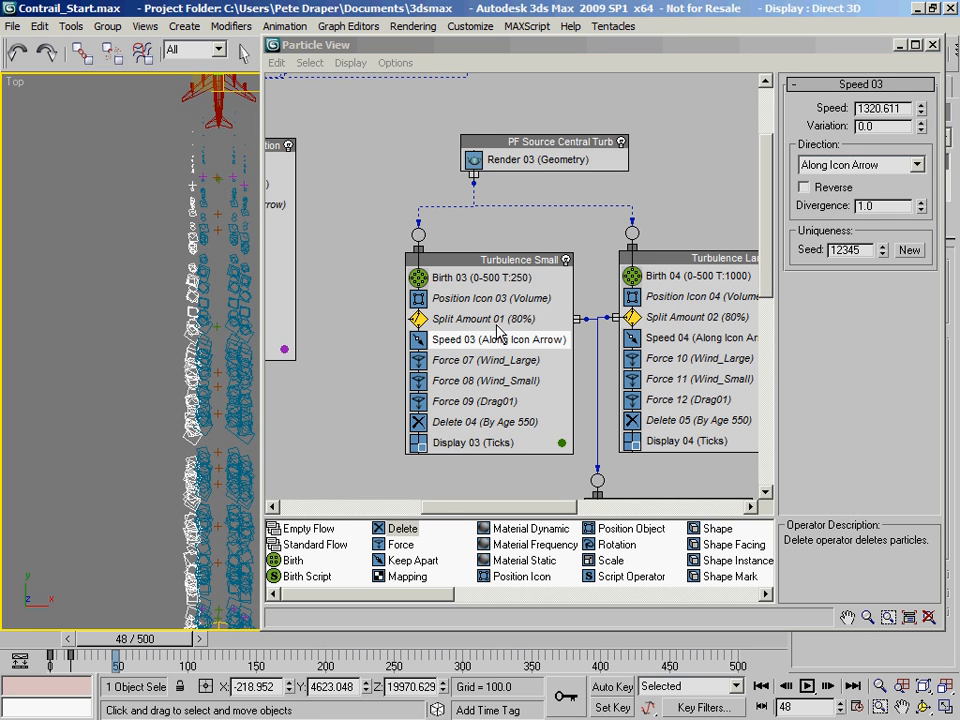
Try a divergence of 0.0 on Turbulence Small's Speed operator to compare the particle spread, and return it to 1.0
{"action": "right_click", "coordinate": [921, 207]}
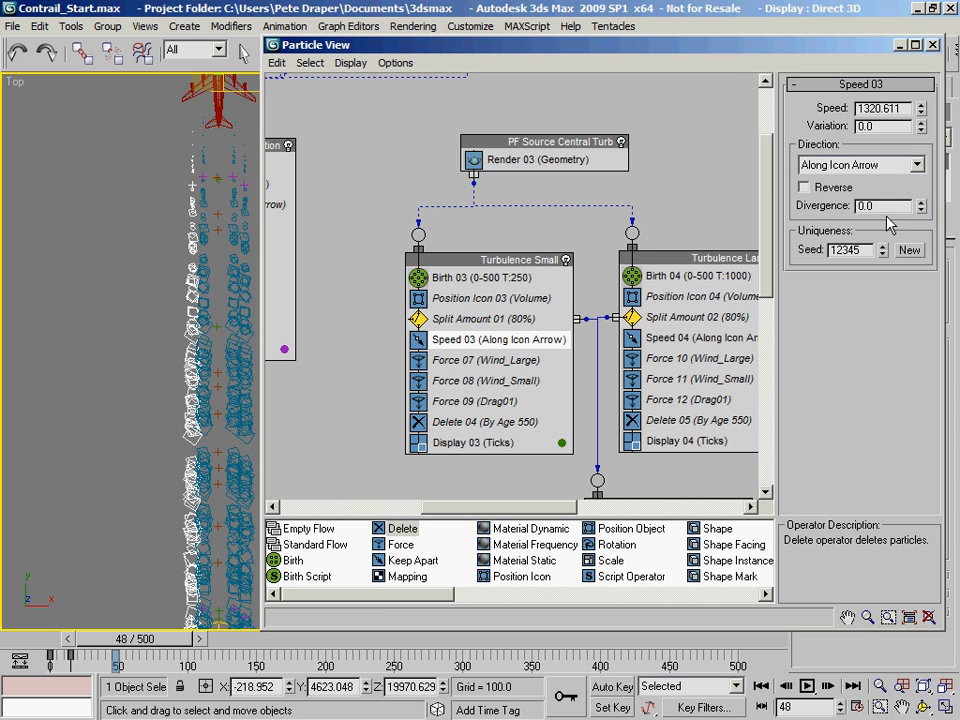
{"action": "mouse_move", "coordinate": [161, 640]}
{"action": "left_mouse_down"}
{"action": "mouse_move", "coordinate": [170, 651]}
{"action": "mouse_move", "coordinate": [161, 651]}
{"action": "left_mouse_up"}
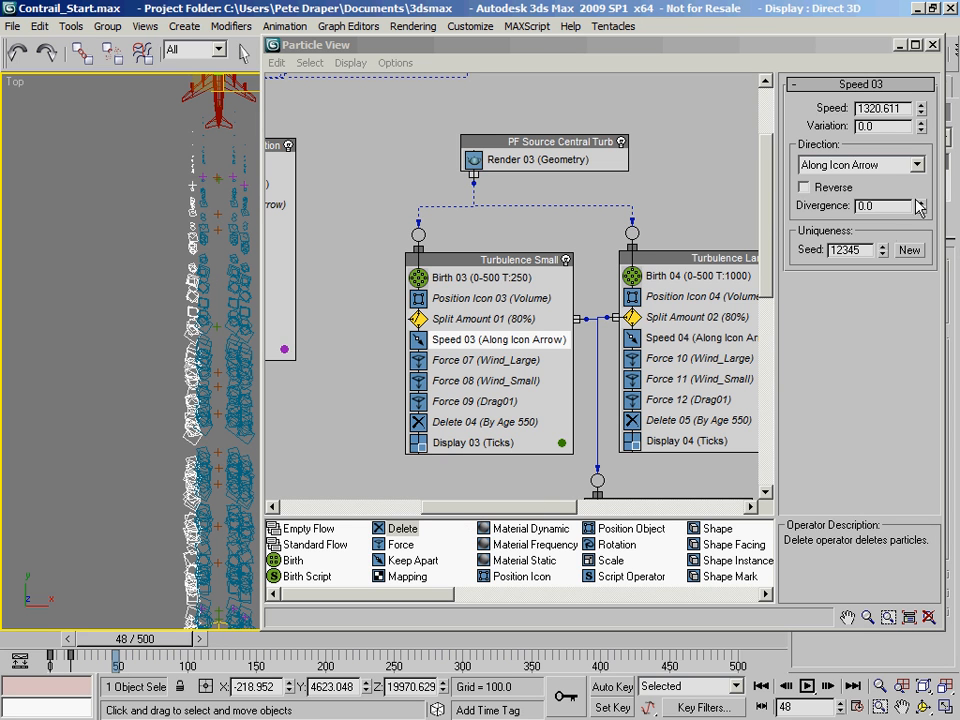
{"action": "left_click", "coordinate": [884, 207]}
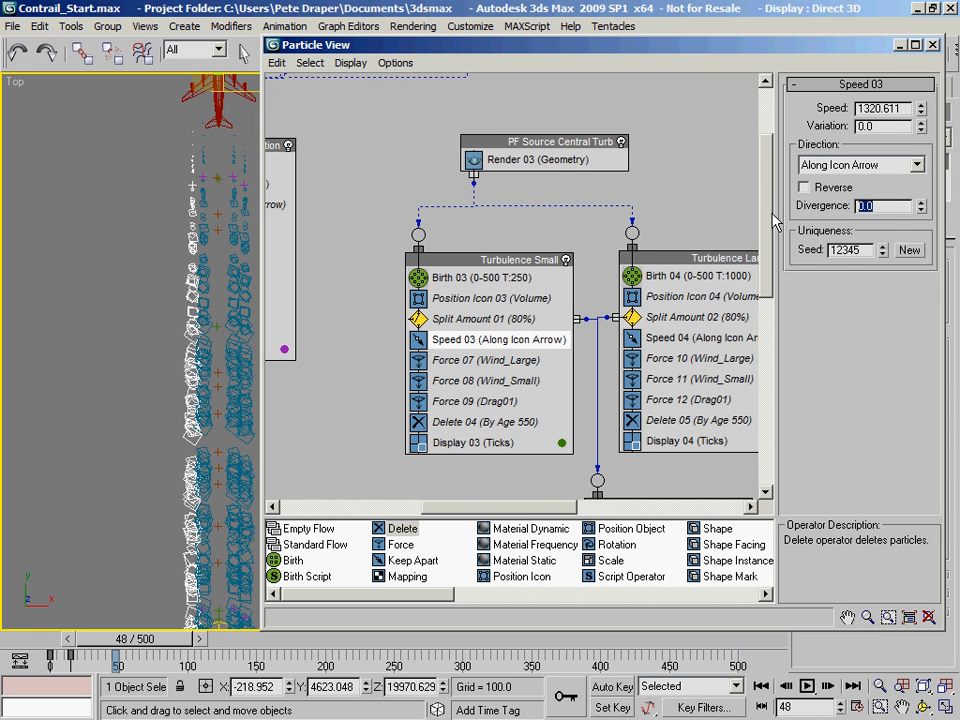
{"action": "middle_click_drag", "start_coordinate": [136, 556], "coordinate": [92, 190]}
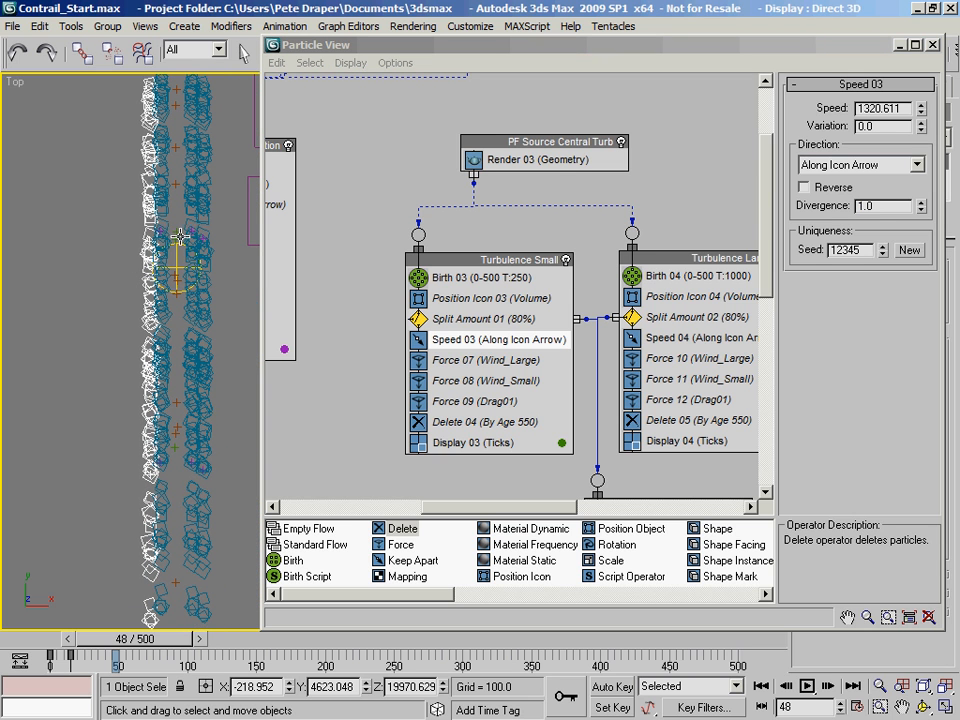
{"action": "right_click", "coordinate": [920, 207]}
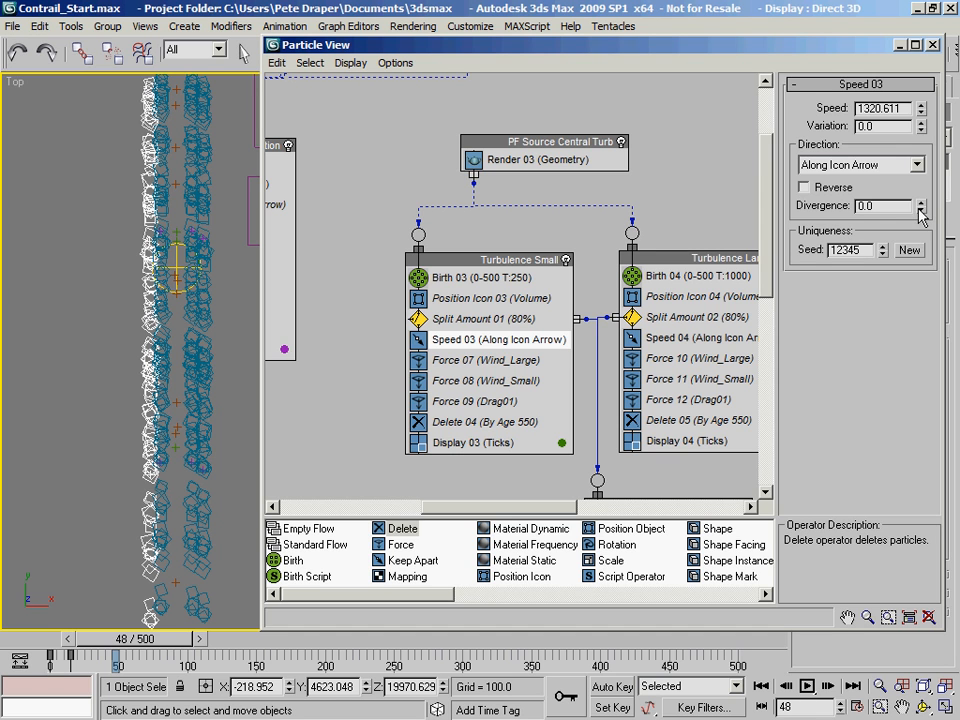
{"action": "left_click", "coordinate": [878, 207]}
Set the divergence of Turbulence Large's Speed operator to 2
{"action": "middle_click_drag", "start_coordinate": [551, 379], "coordinate": [480, 373]}
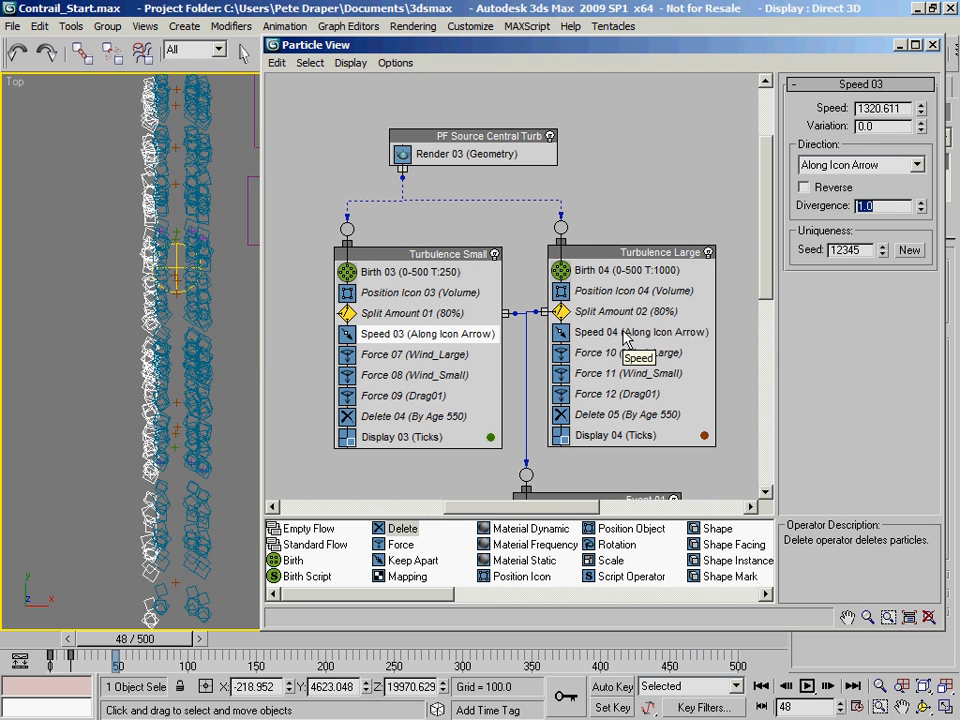
{"action": "left_click", "coordinate": [624, 332]}
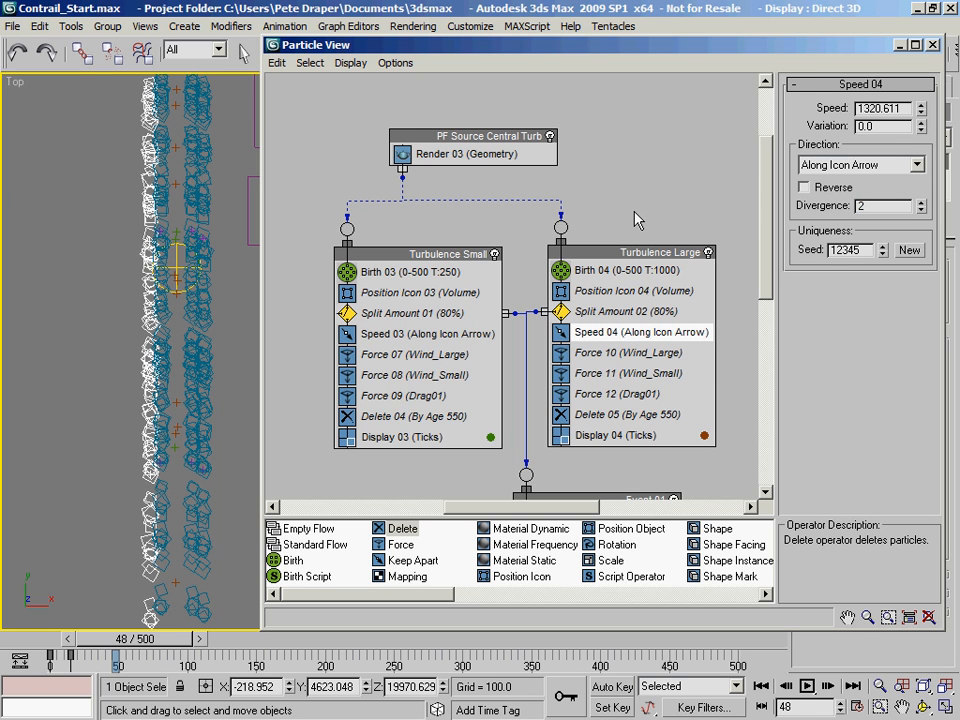
{"action": "key", "text": "Return"}
Set the divergence of the instanced Speed operator in Contrail Collation to 0.25
{"action": "middle_click_drag", "start_coordinate": [304, 381], "coordinate": [571, 380]}
{"action": "left_click", "coordinate": [389, 197]}
{"action": "middle_click_drag", "start_coordinate": [297, 172], "coordinate": [542, 272]}
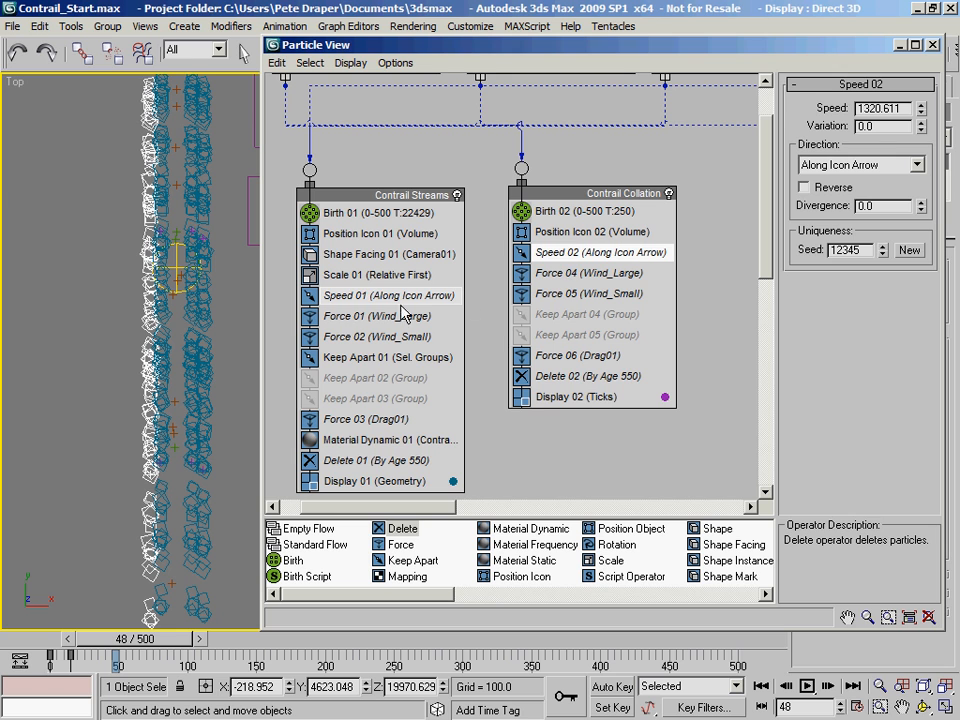
{"action": "double_click", "coordinate": [886, 207]}
{"action": "type", "text": ".25"}
{"action": "key", "text": "Return"}
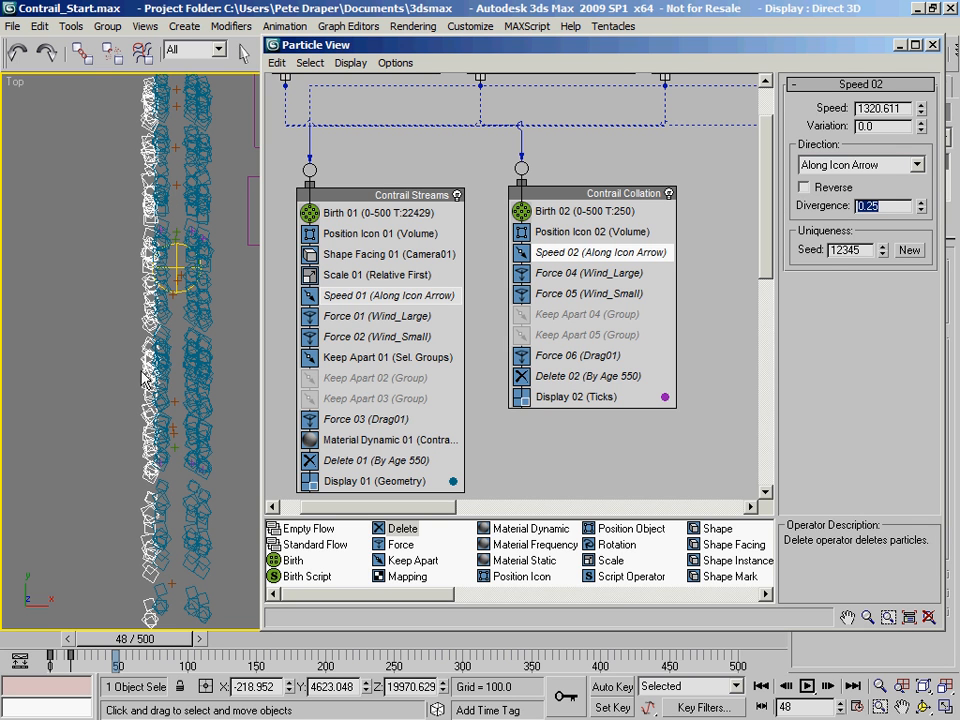
Scrub to frame 156 and check how the particles spread along the contrail in the Top view
{"action": "middle_click_drag", "start_coordinate": [141, 490], "coordinate": [129, 239]}
{"action": "middle_click_drag", "start_coordinate": [137, 285], "coordinate": [116, 389]}
{"action": "left_click_drag", "start_coordinate": [172, 640], "coordinate": [316, 648]}
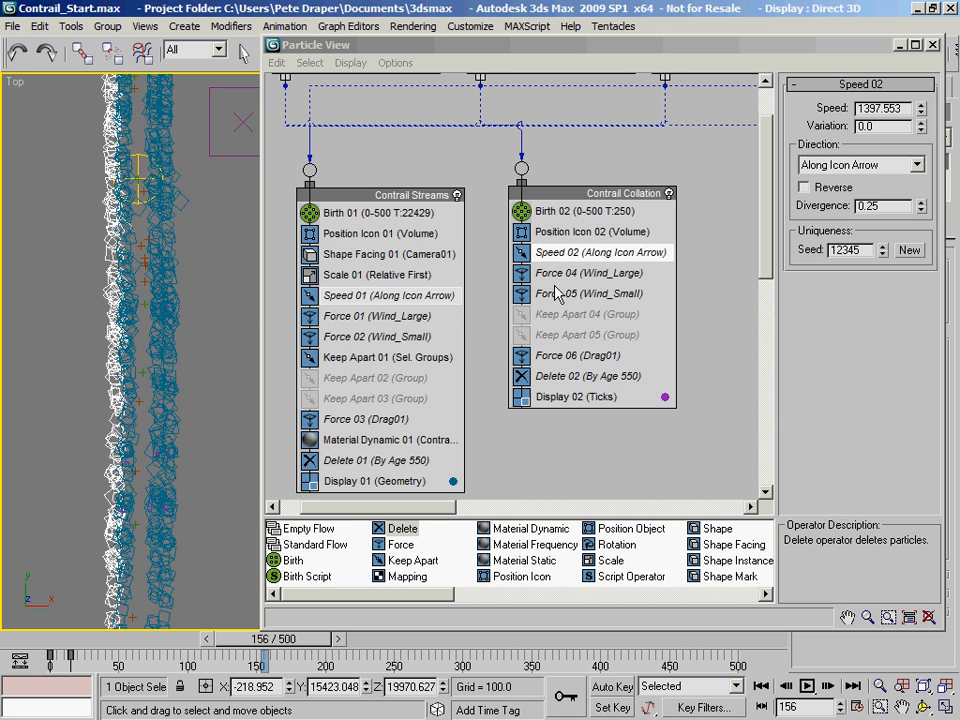
{"action": "middle_click_drag", "start_coordinate": [713, 323], "coordinate": [353, 226]}
{"action": "middle_click_drag", "start_coordinate": [446, 271], "coordinate": [378, 300]}
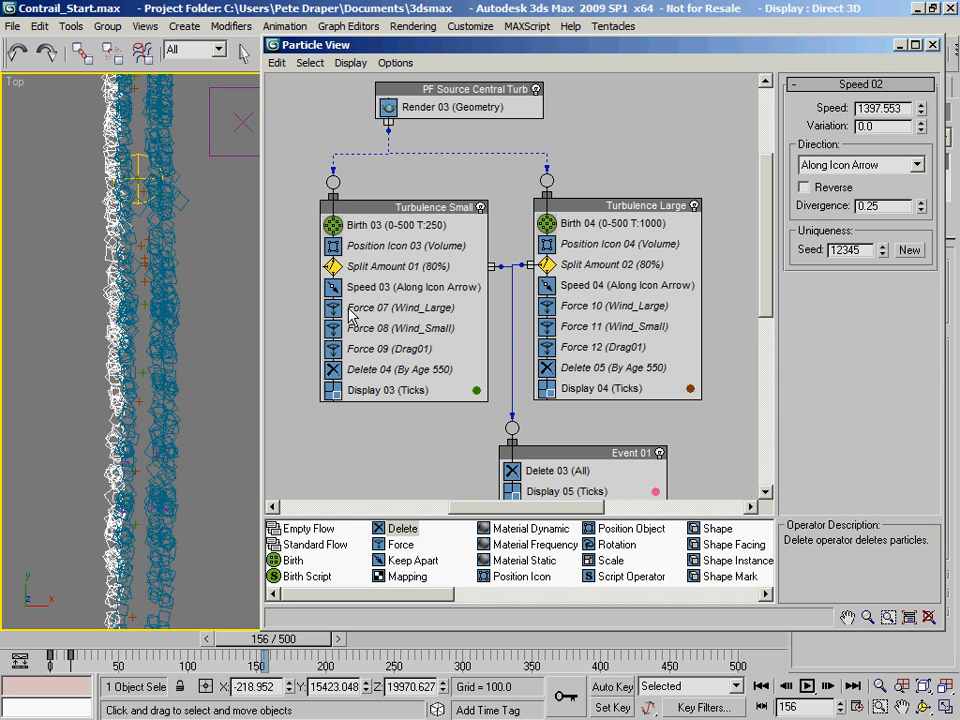
{"action": "middle_click_drag", "start_coordinate": [207, 305], "coordinate": [199, 407]}
Make Turbulence Small's Wind_Large Force operator unique and set its influence to 100%
{"action": "middle_click_drag", "start_coordinate": [611, 296], "coordinate": [334, 286]}
{"action": "middle_click_drag", "start_coordinate": [600, 330], "coordinate": [671, 358]}
{"action": "middle_click_drag", "start_coordinate": [470, 350], "coordinate": [681, 359]}
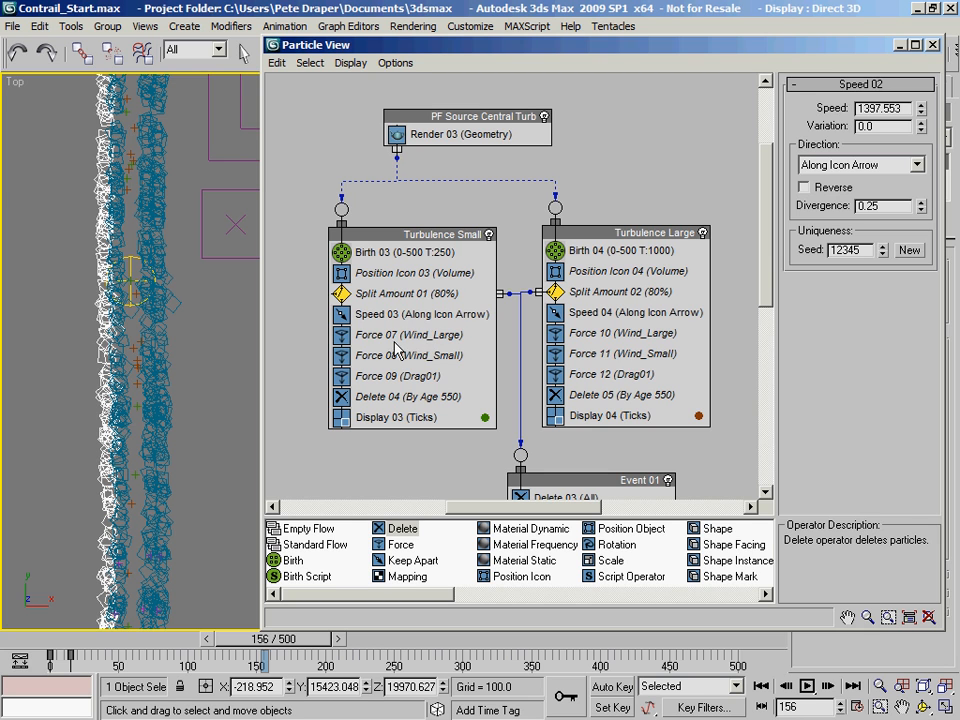
{"action": "left_click", "coordinate": [408, 343]}
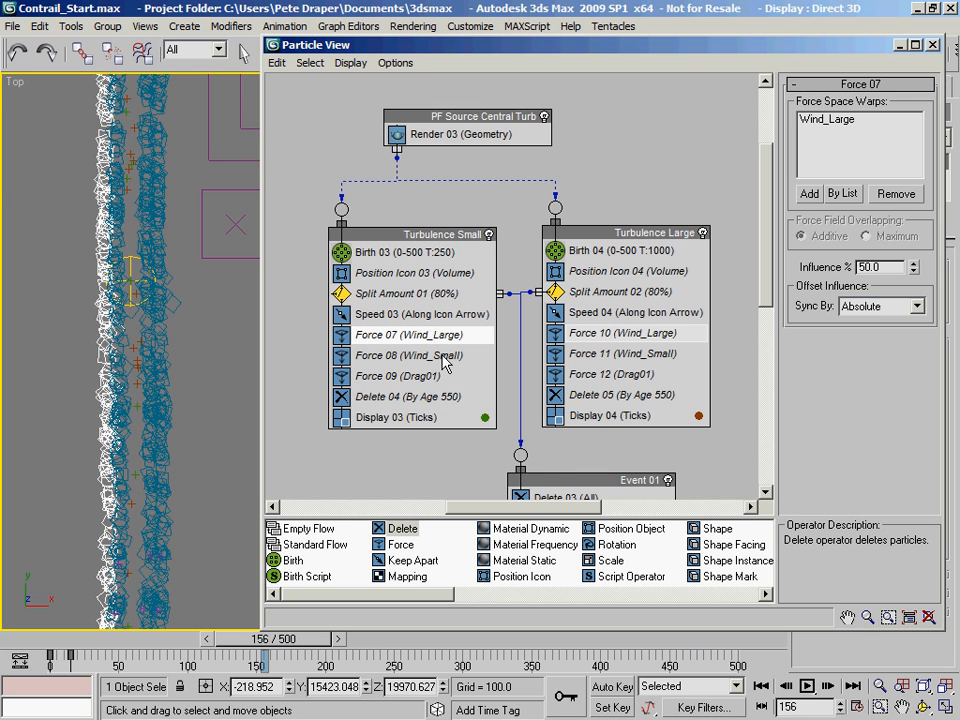
{"action": "right_click", "coordinate": [433, 343]}
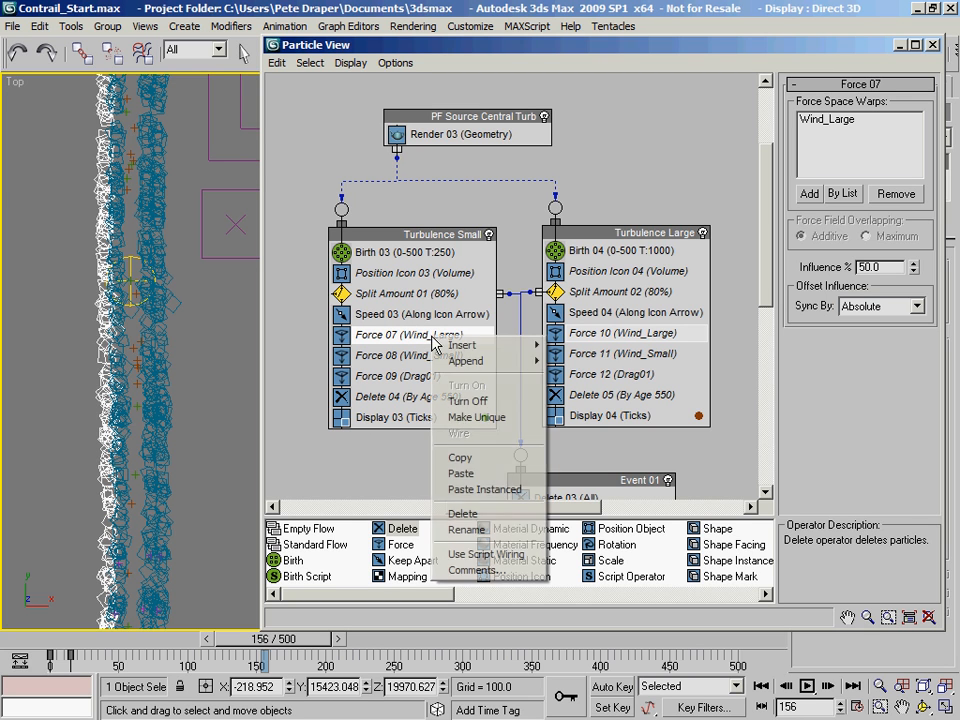
{"action": "left_click", "coordinate": [477, 418]}
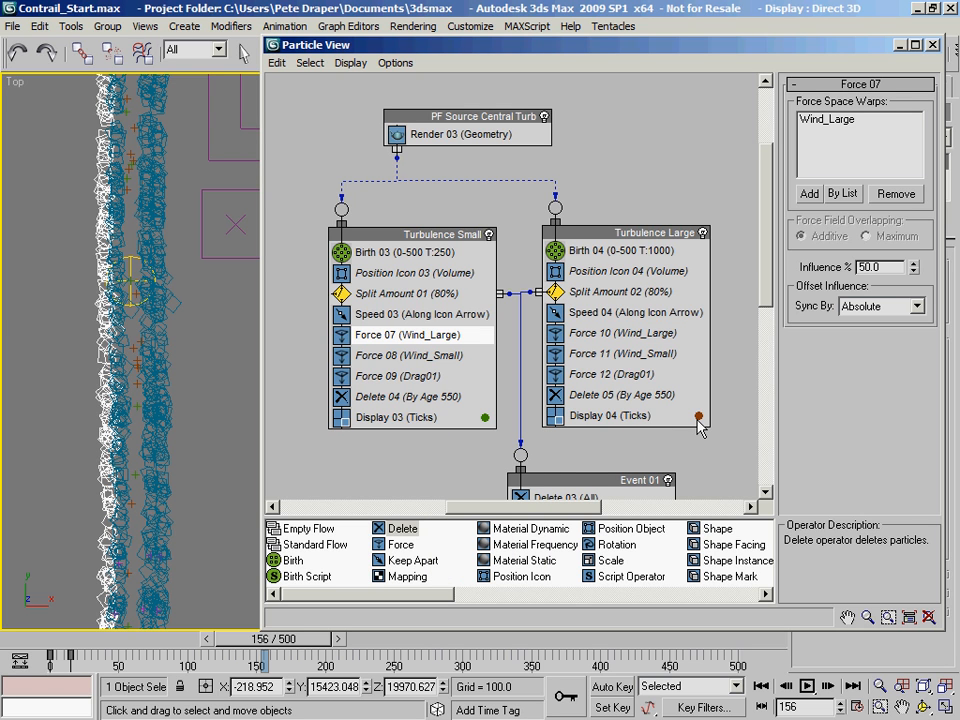
{"action": "left_click_drag", "start_coordinate": [886, 267], "coordinate": [804, 266]}
{"action": "type", "text": "100"}
{"action": "key", "text": "Return"}
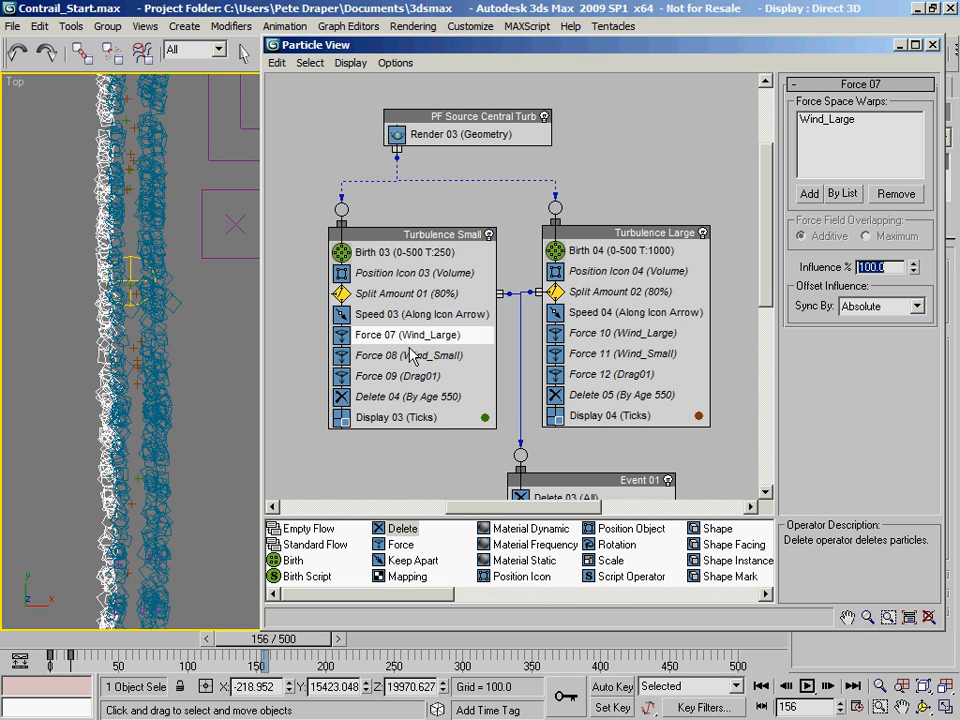
Make Turbulence Small's Wind_Small Force operator unique and set its influence to 100%
{"action": "left_click", "coordinate": [453, 356]}
{"action": "right_click", "coordinate": [455, 358]}
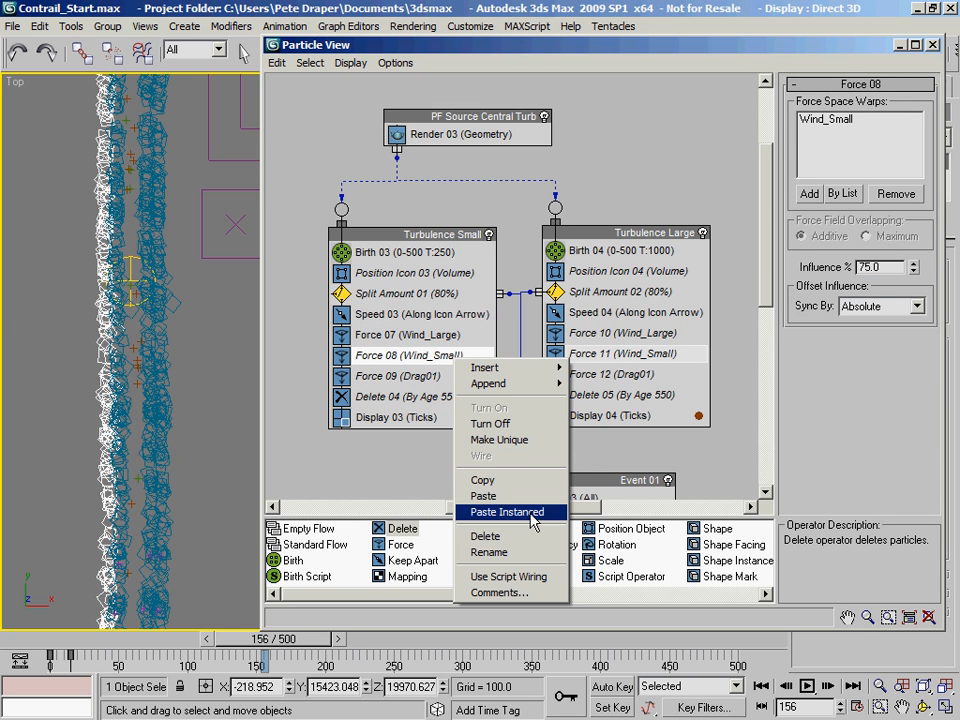
{"action": "left_click", "coordinate": [515, 441]}
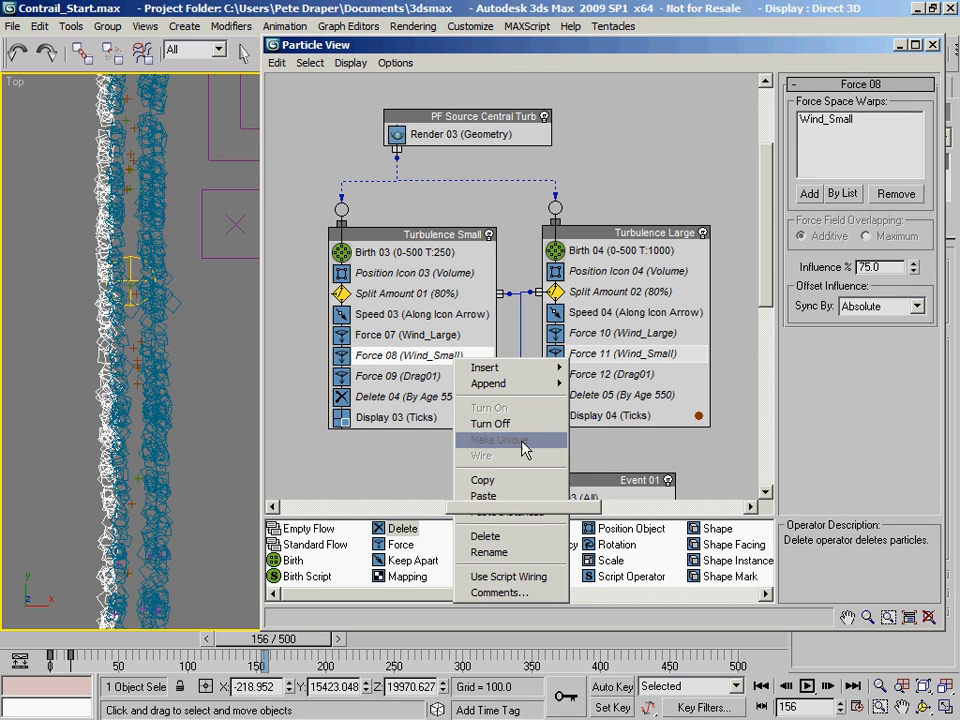
{"action": "left_click_drag", "start_coordinate": [882, 268], "coordinate": [751, 270]}
{"action": "type", "text": "100"}
{"action": "key", "text": "Return"}
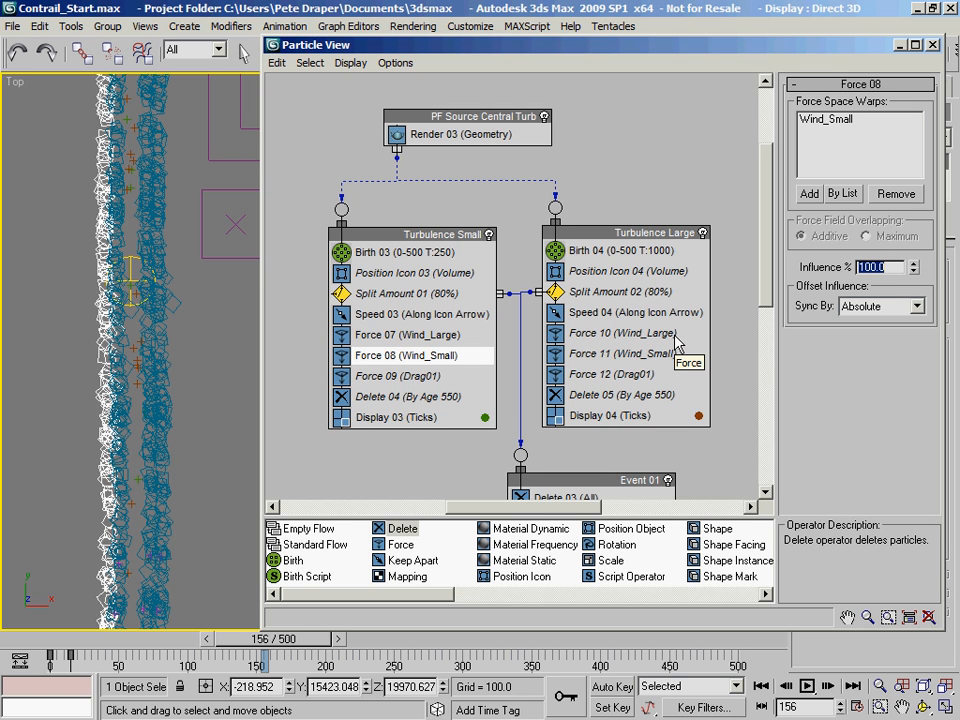
Make Turbulence Small's Drag01 Force operator unique and set its influence to 200%
{"action": "left_click", "coordinate": [431, 377]}
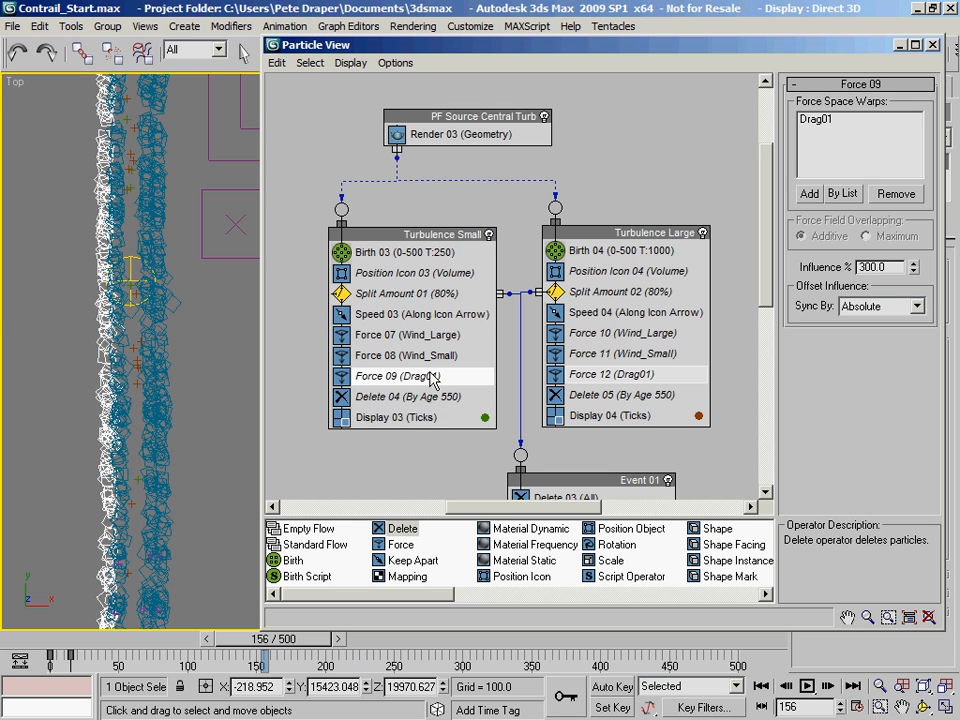
{"action": "right_click", "coordinate": [431, 377]}
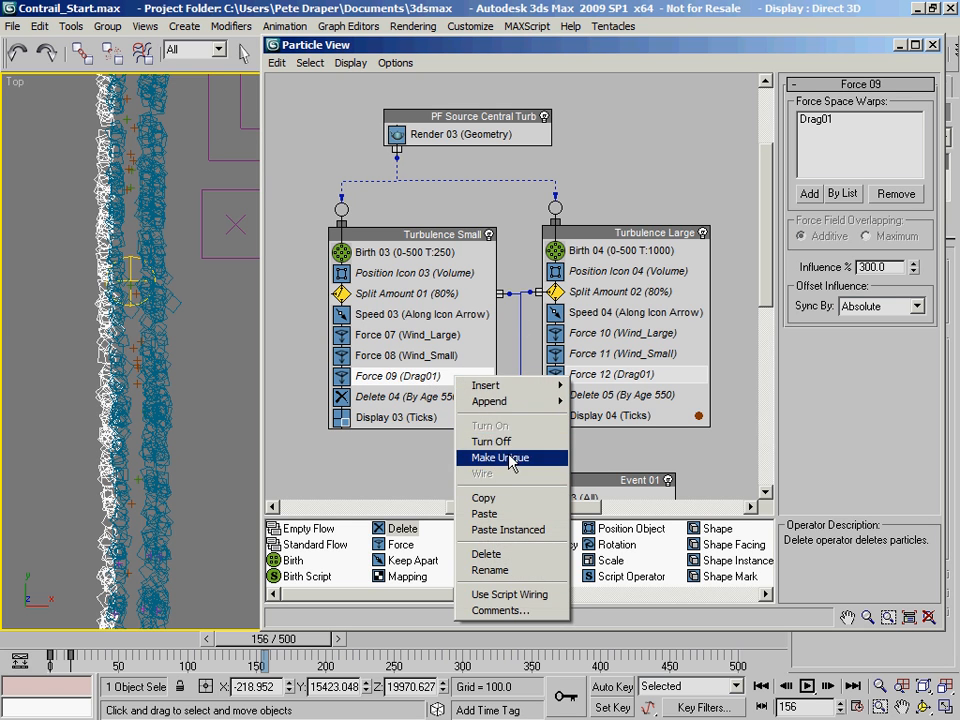
{"action": "type", "text": "2"}
{"action": "key", "text": "Return"}
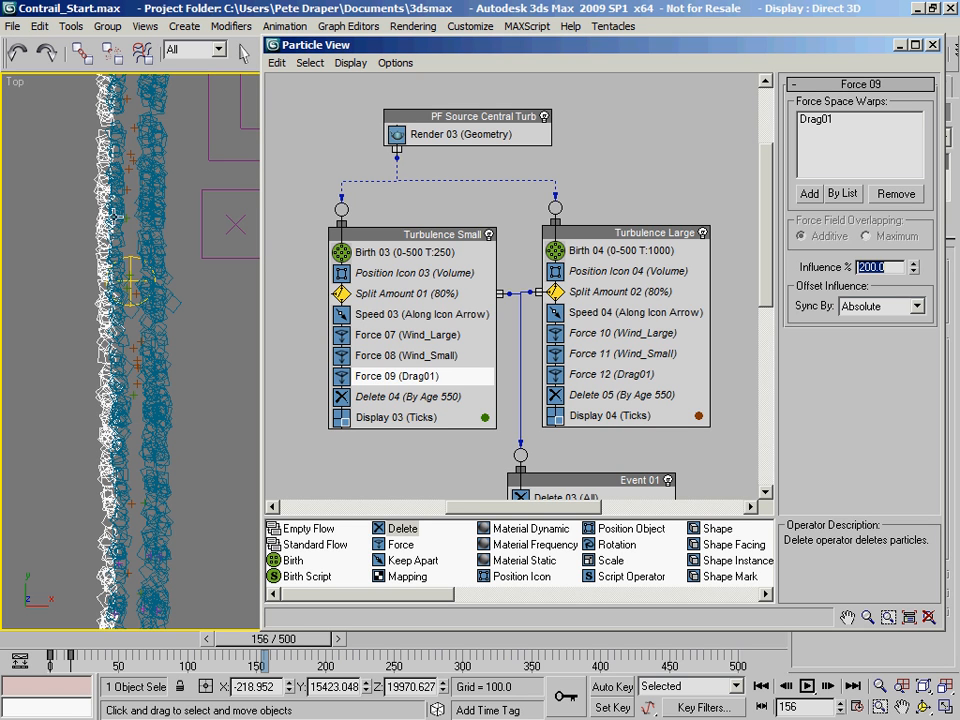
Open the reference photo Contrail22.JPG in Windows Photo Gallery, compare its turbulence with the particles, and return to 3ds Max
{"action": "key", "text": "alt+Tab"}
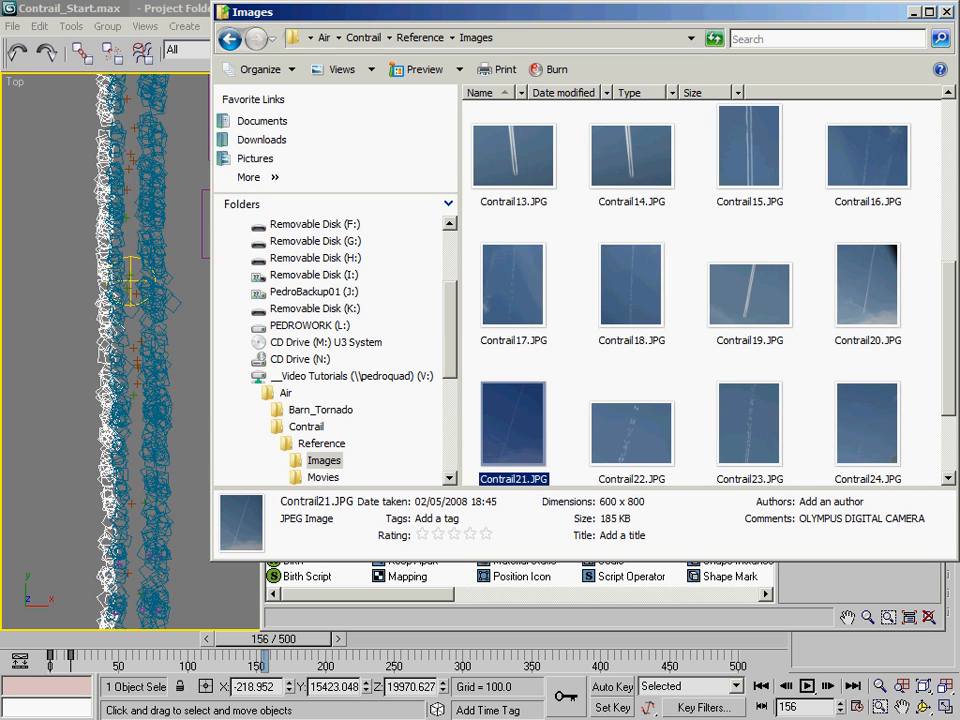
{"action": "double_click", "coordinate": [651, 454]}
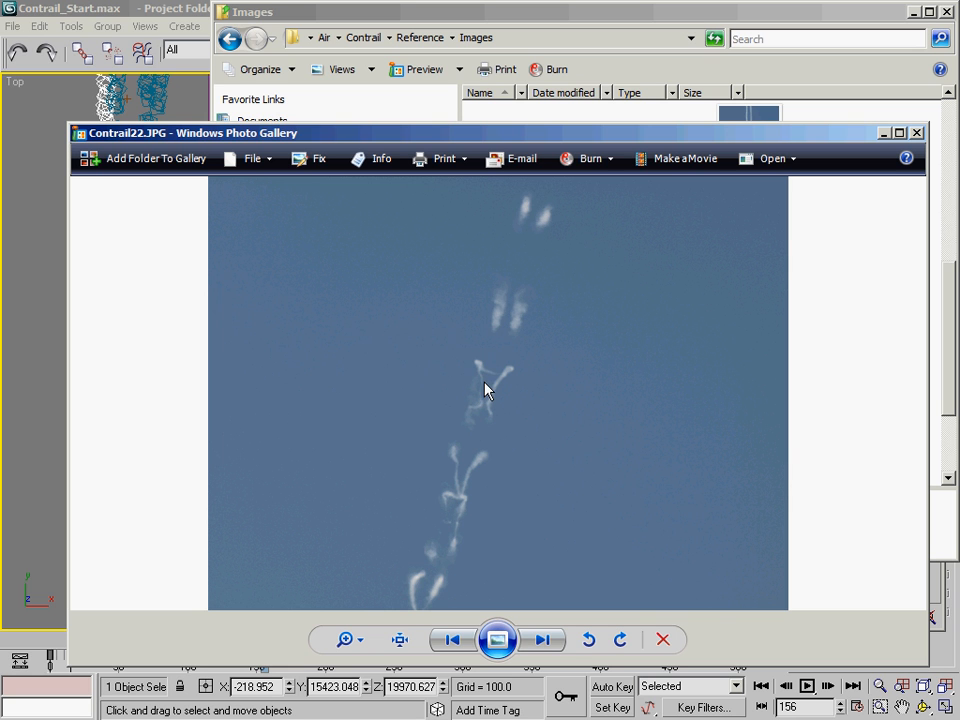
{"action": "left_click", "coordinate": [884, 133]}
{"action": "left_click", "coordinate": [148, 9]}
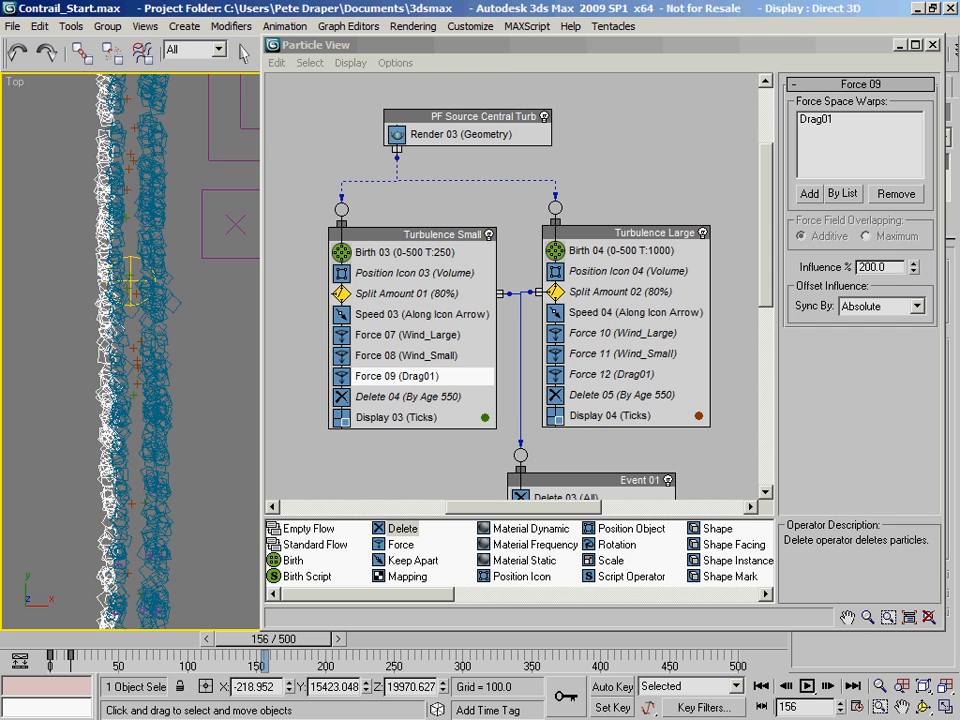
{"action": "key", "text": "alt+Tab"}
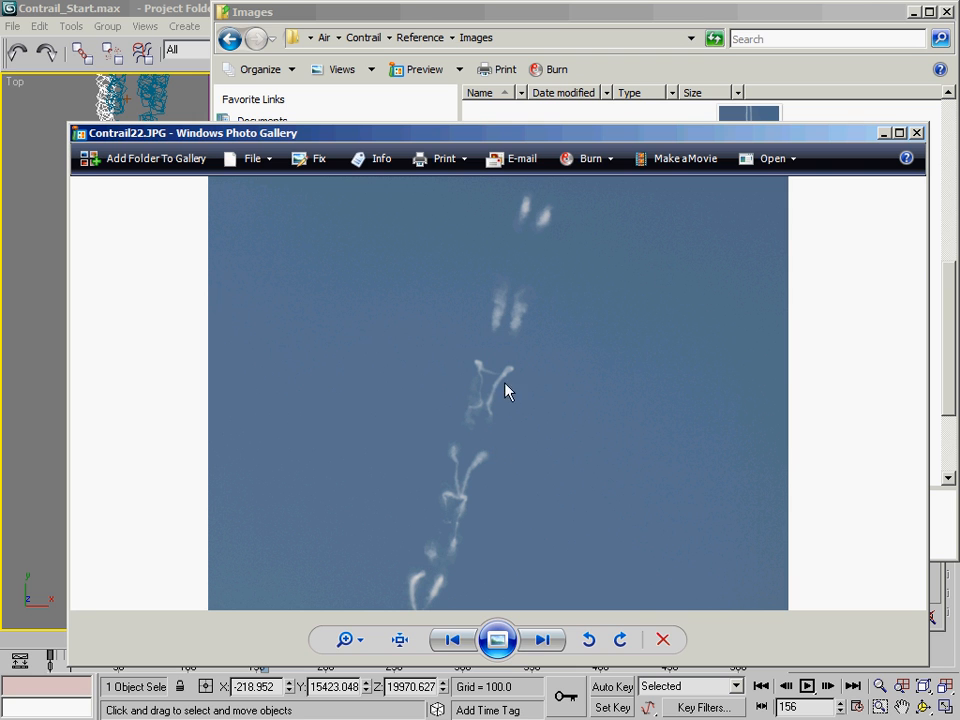
{"action": "left_click", "coordinate": [884, 133]}
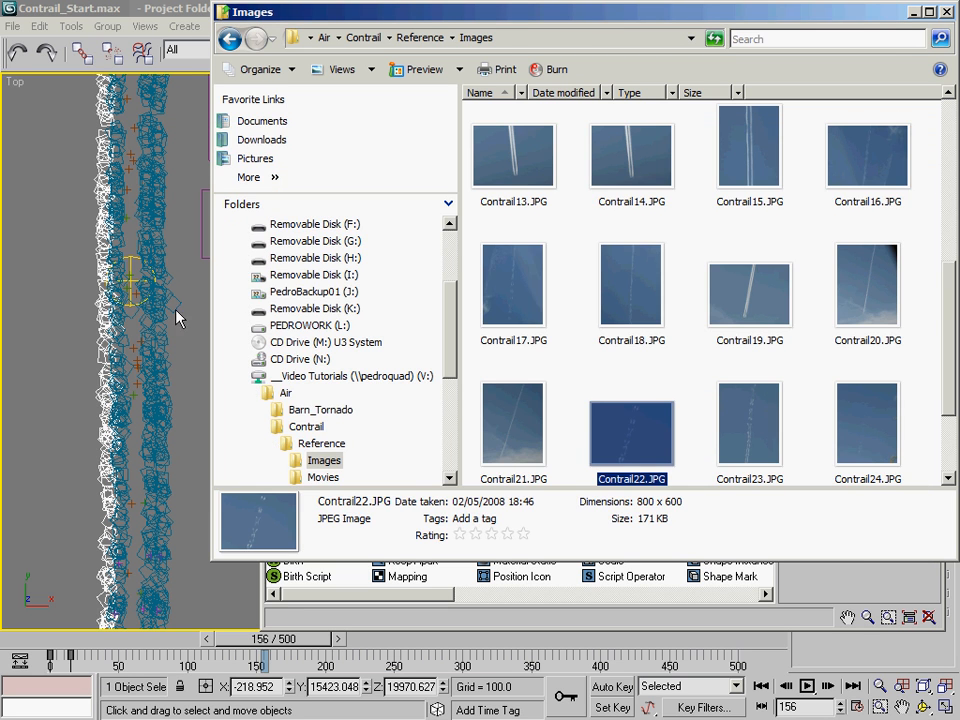
{"action": "left_click", "coordinate": [150, 10]}
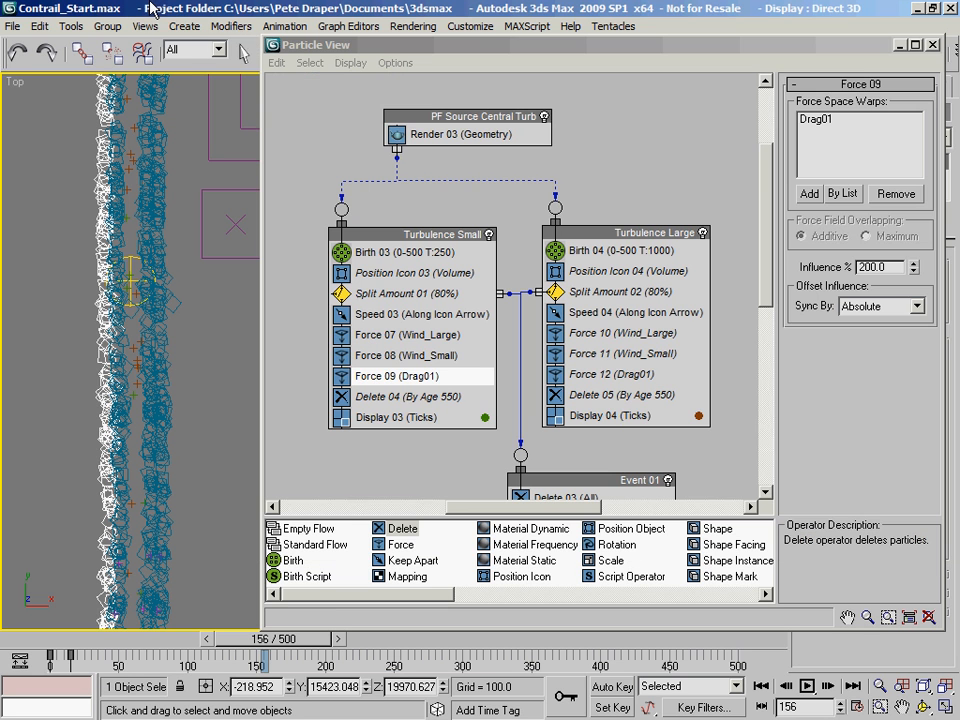
Make Turbulence Large's Wind_Large Force operator unique and set its influence to 500%
{"action": "left_click", "coordinate": [612, 337]}
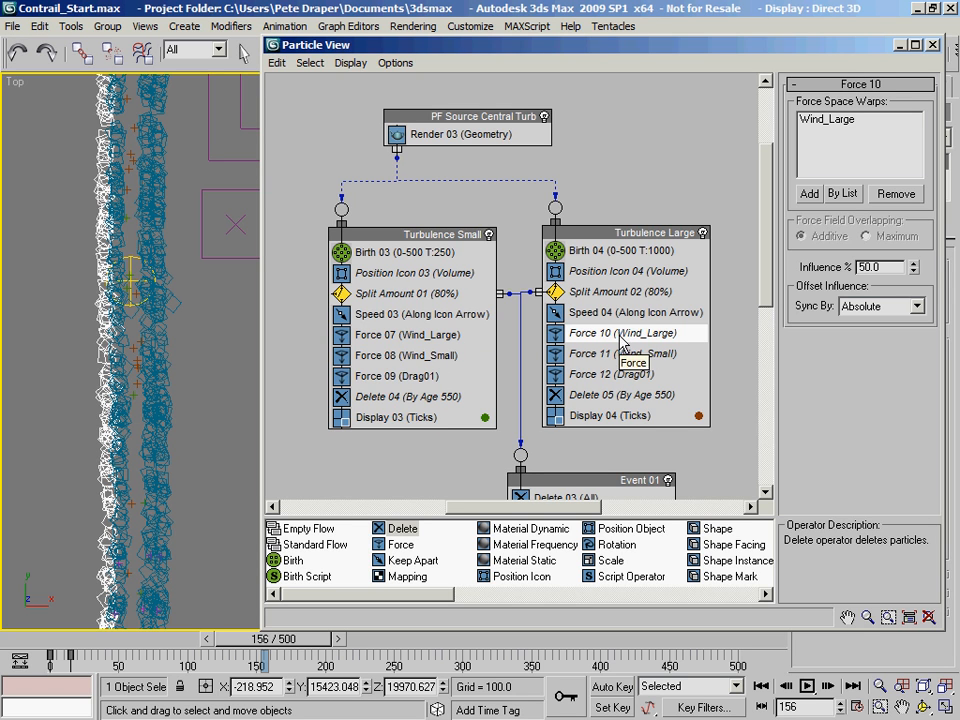
{"action": "right_click", "coordinate": [622, 338]}
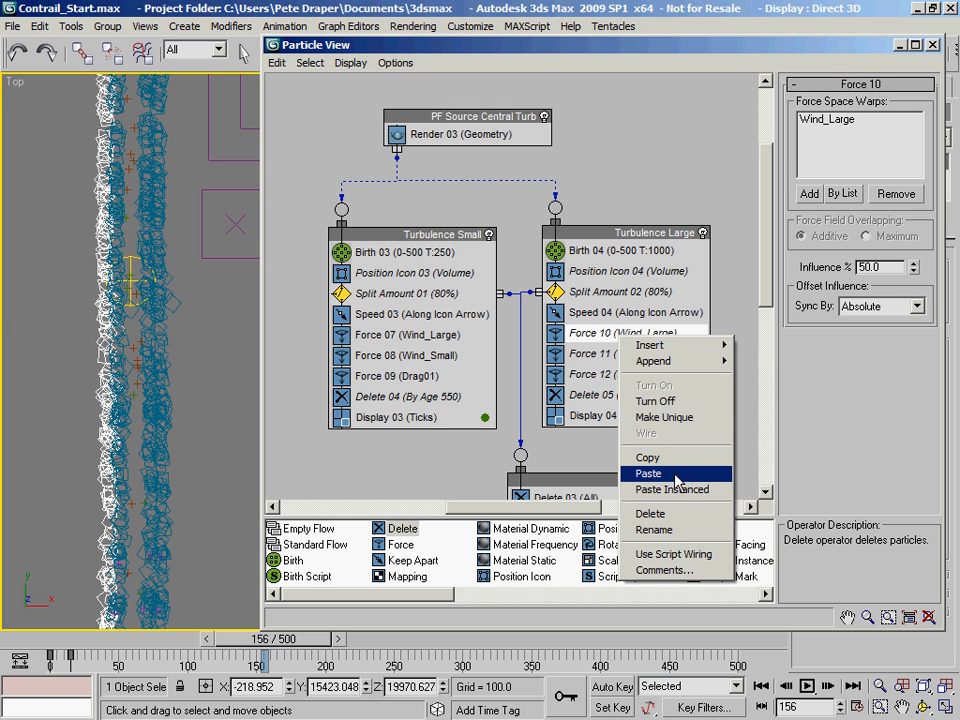
{"action": "left_click", "coordinate": [671, 419]}
{"action": "type", "text": "500"}
{"action": "key", "text": "Return"}
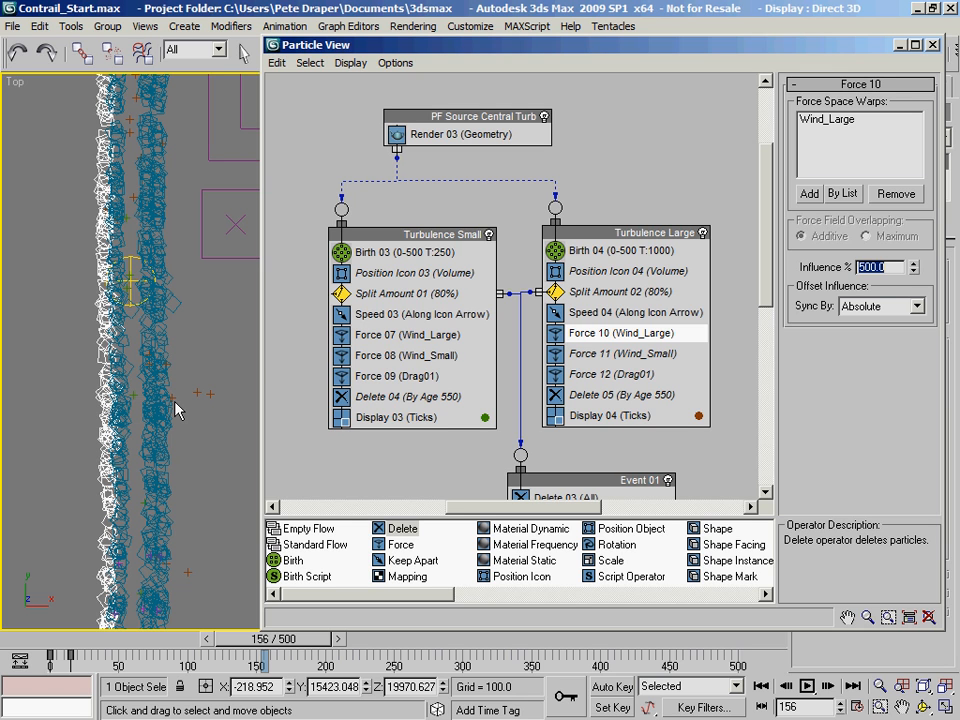
Make Turbulence Large's Wind_Small Force operator unique and set its influence to 500%
{"action": "left_click", "coordinate": [645, 354]}
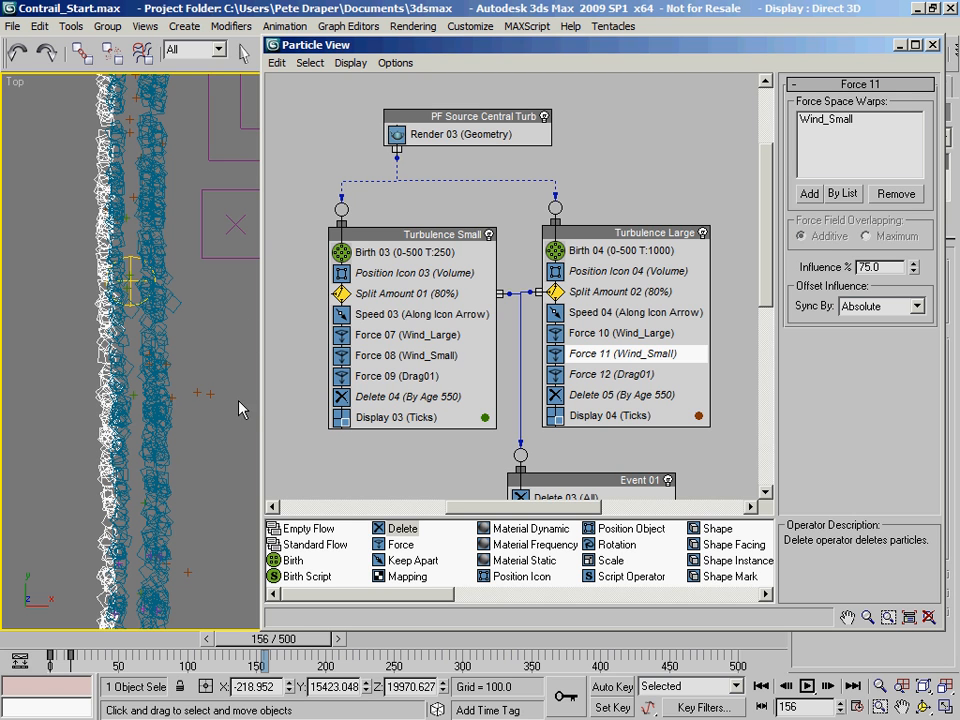
{"action": "right_click", "coordinate": [641, 356]}
{"action": "left_click", "coordinate": [698, 439]}
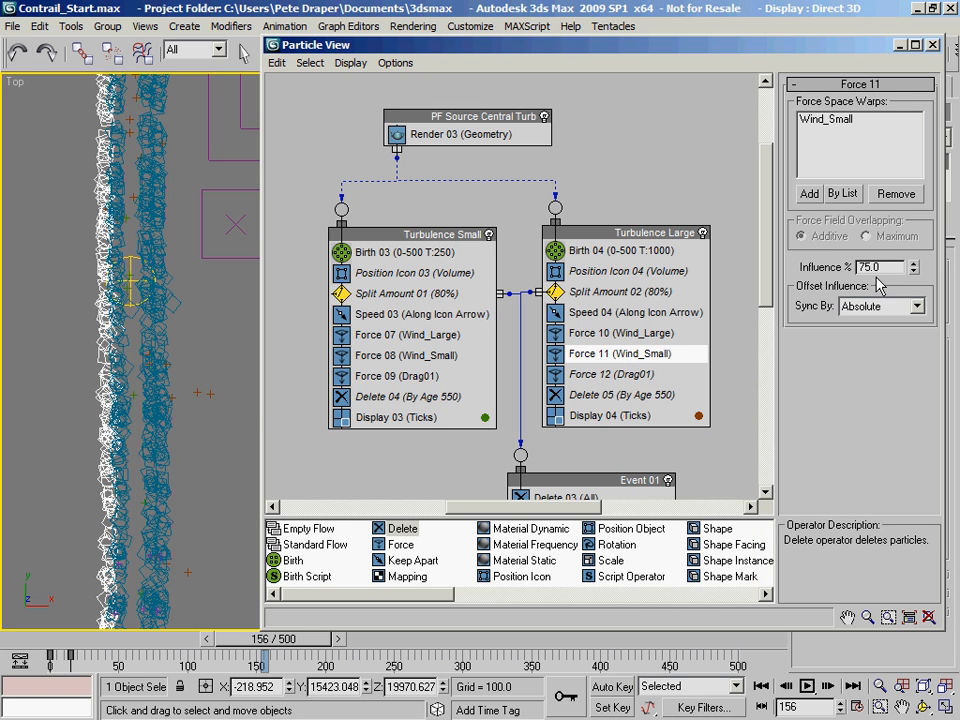
{"action": "left_click_drag", "start_coordinate": [877, 268], "coordinate": [656, 278]}
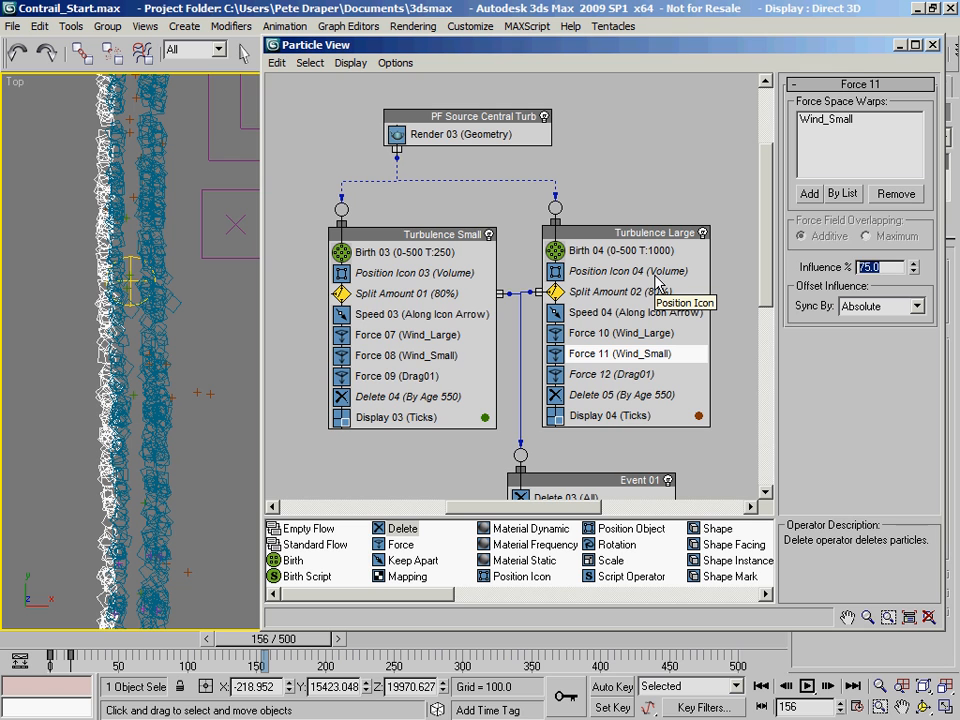
{"action": "key", "text": "Return"}
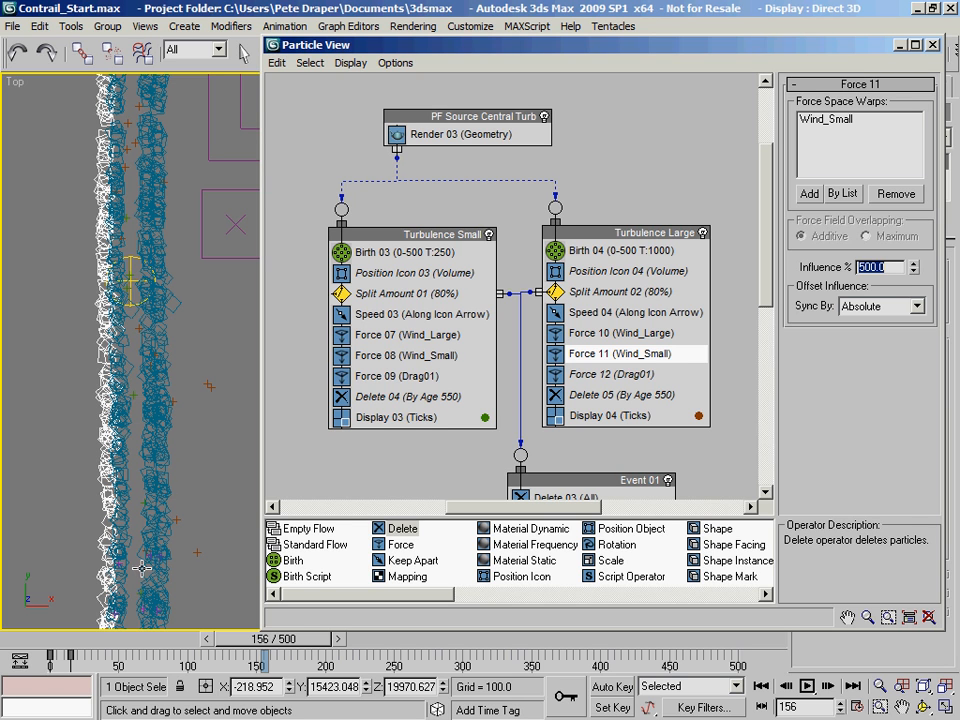
{"action": "middle_click_drag", "start_coordinate": [136, 158], "coordinate": [149, 493]}
{"action": "scroll", "coordinate": [152, 477], "scroll_direction": "down", "scroll_amount": 2}
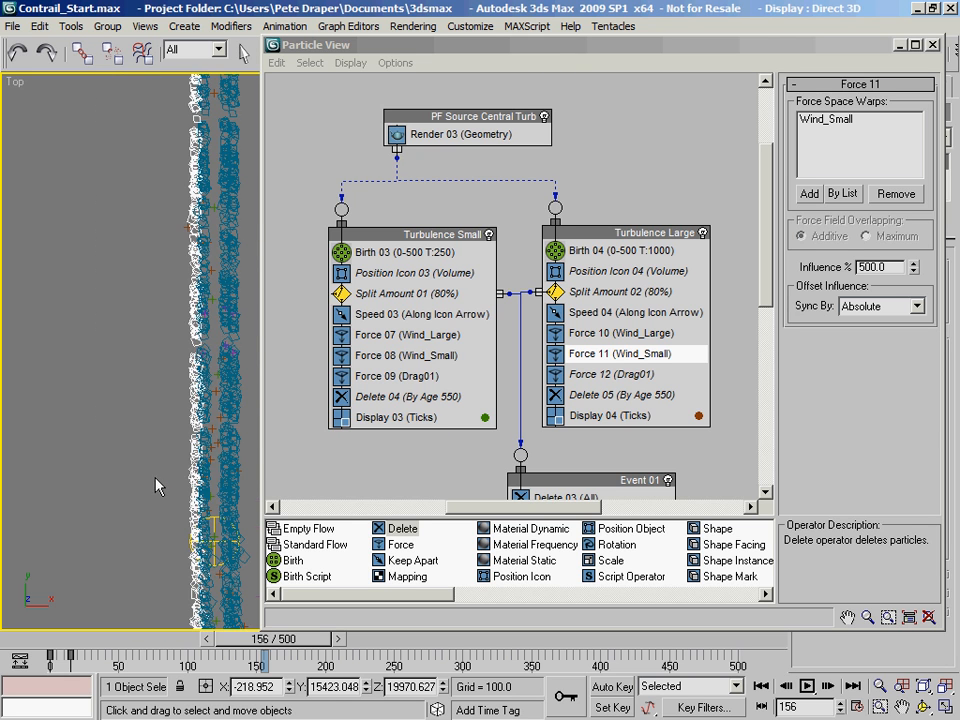
{"action": "middle_click_drag", "start_coordinate": [195, 371], "coordinate": [113, 348]}
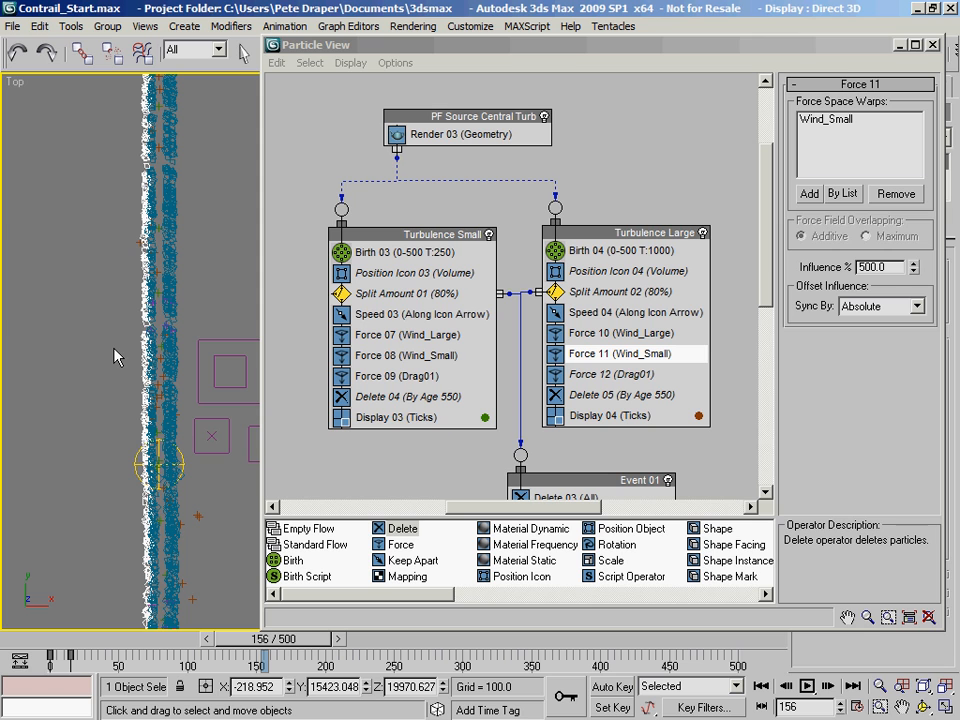
Replace Turbulence Large's Drag01 Force operator with an instanced copy of Turbulence Small's Drag01 Force operator
{"action": "left_click", "coordinate": [618, 375]}
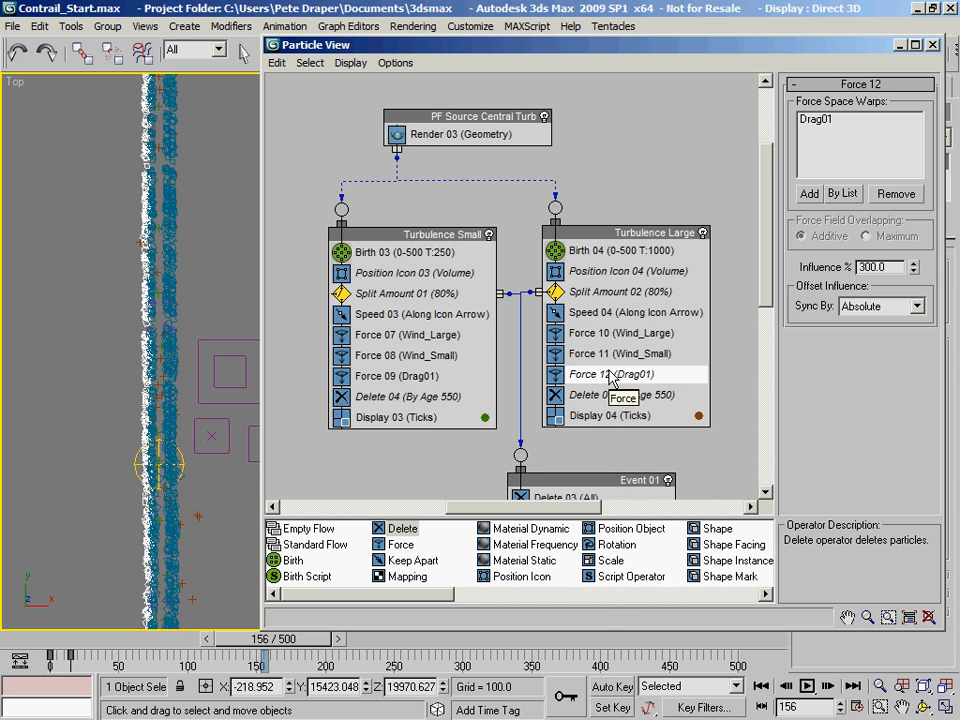
{"action": "right_click", "coordinate": [616, 378]}
{"action": "left_click", "coordinate": [407, 378]}
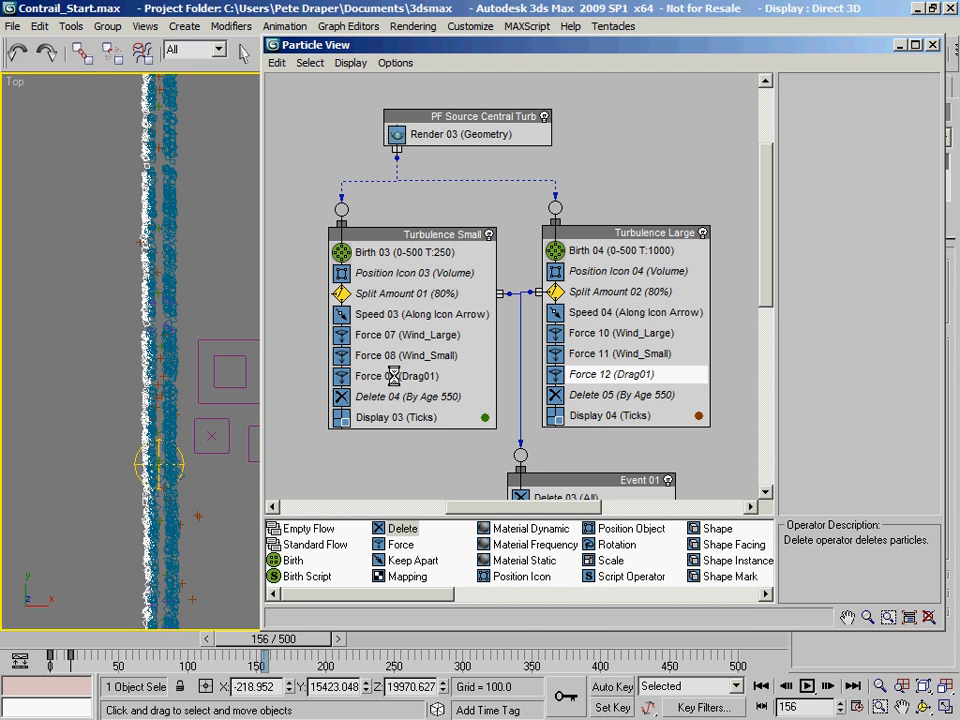
{"action": "left_click", "coordinate": [407, 378]}
{"action": "right_click", "coordinate": [407, 380]}
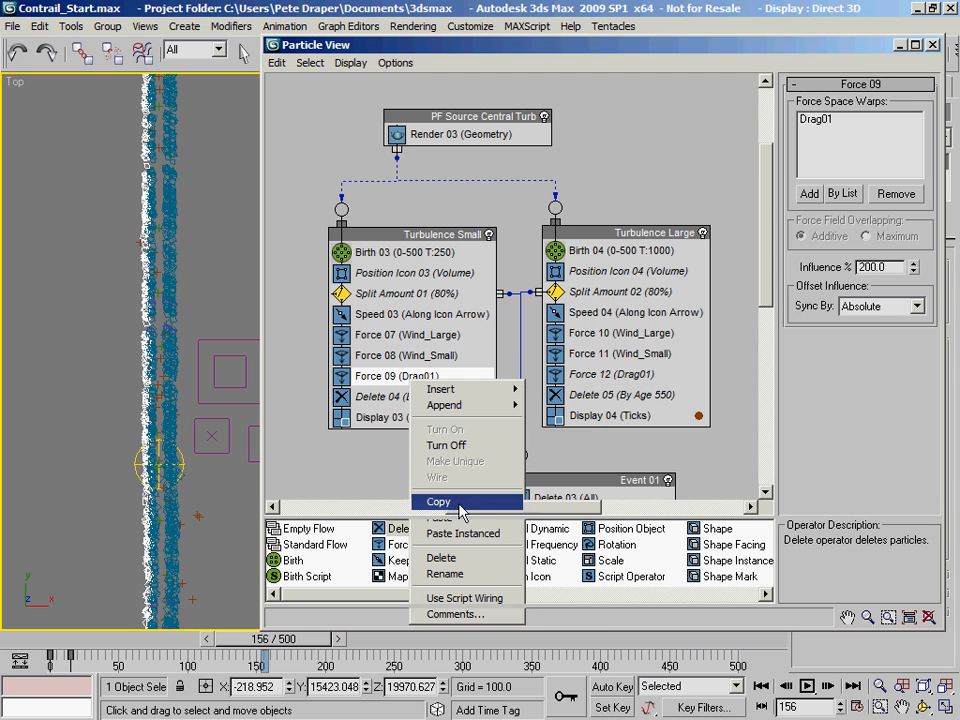
{"action": "left_click", "coordinate": [439, 498]}
{"action": "right_click", "coordinate": [627, 382]}
{"action": "left_click", "coordinate": [671, 528]}
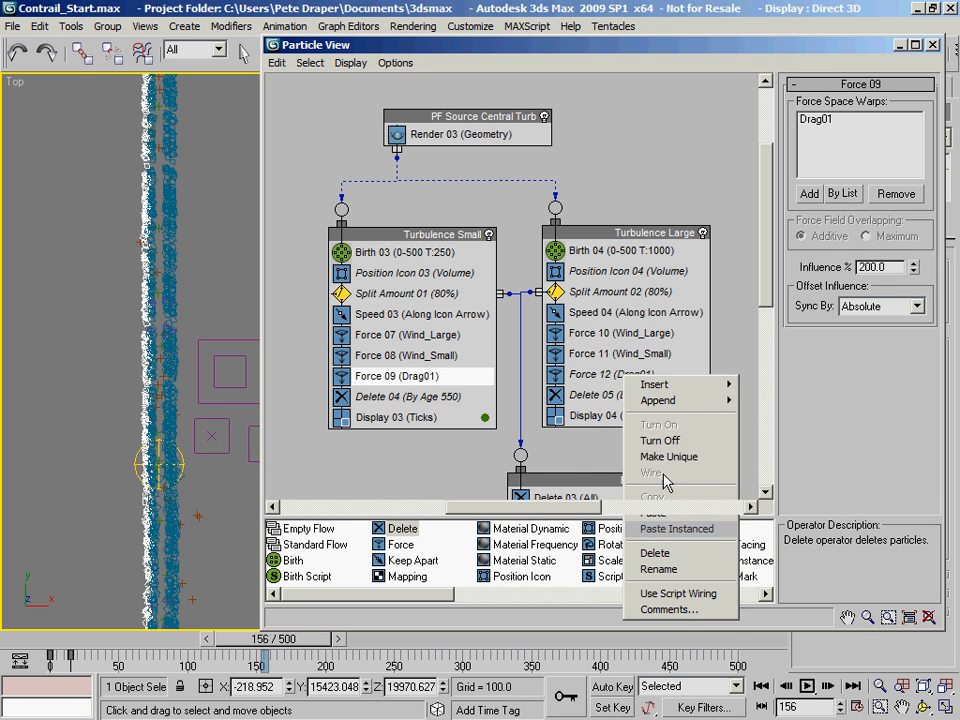
{"action": "left_click", "coordinate": [574, 375]}
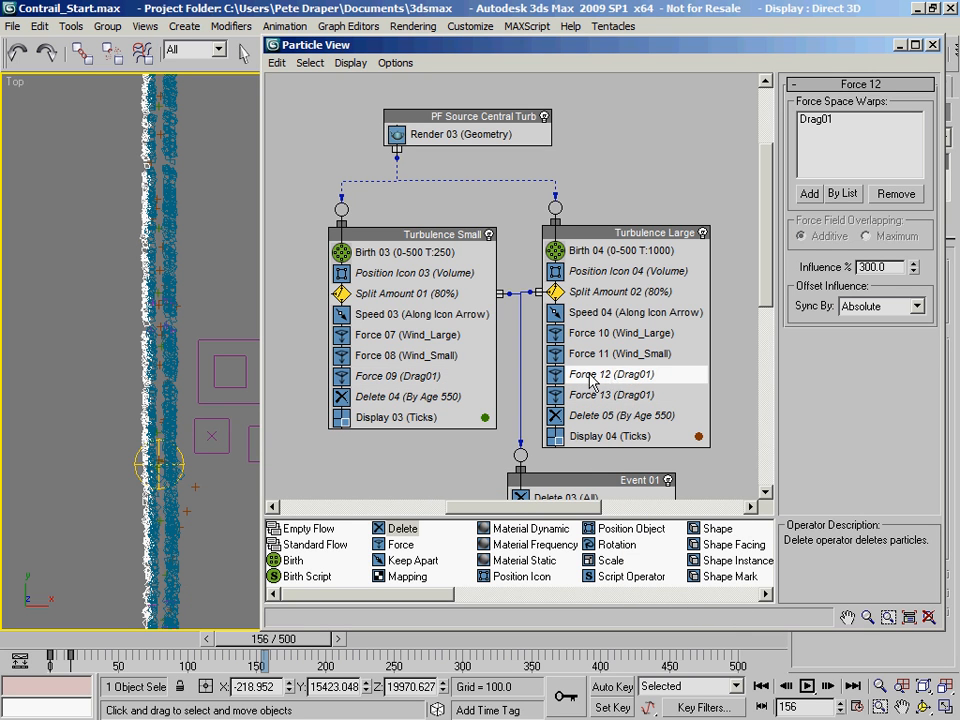
{"action": "left_click_drag", "start_coordinate": [598, 396], "coordinate": [621, 374]}
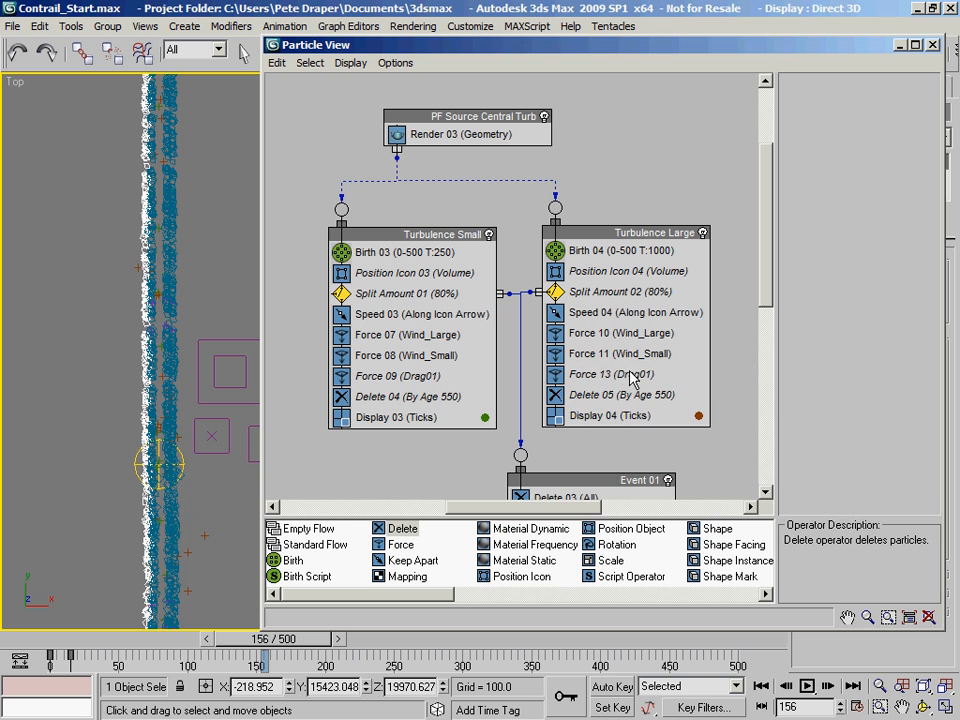
Make PF Source Central Turb non-renderable in its object properties
{"action": "middle_click_drag", "start_coordinate": [444, 176], "coordinate": [474, 156]}
{"action": "left_click", "coordinate": [499, 108]}
{"action": "right_click", "coordinate": [499, 108]}
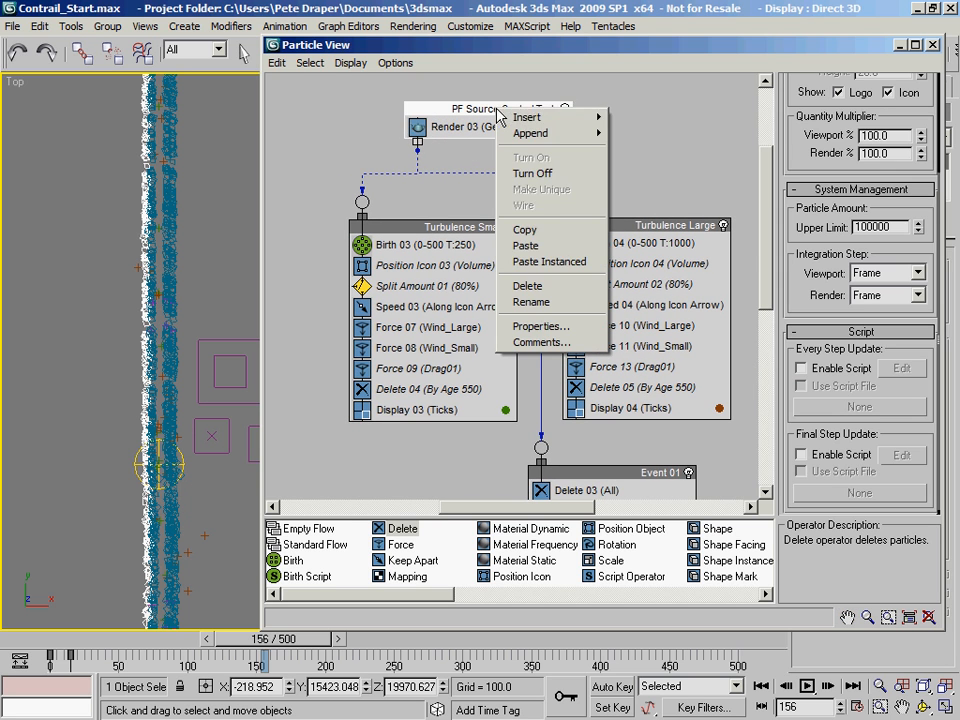
{"action": "left_click", "coordinate": [556, 327]}
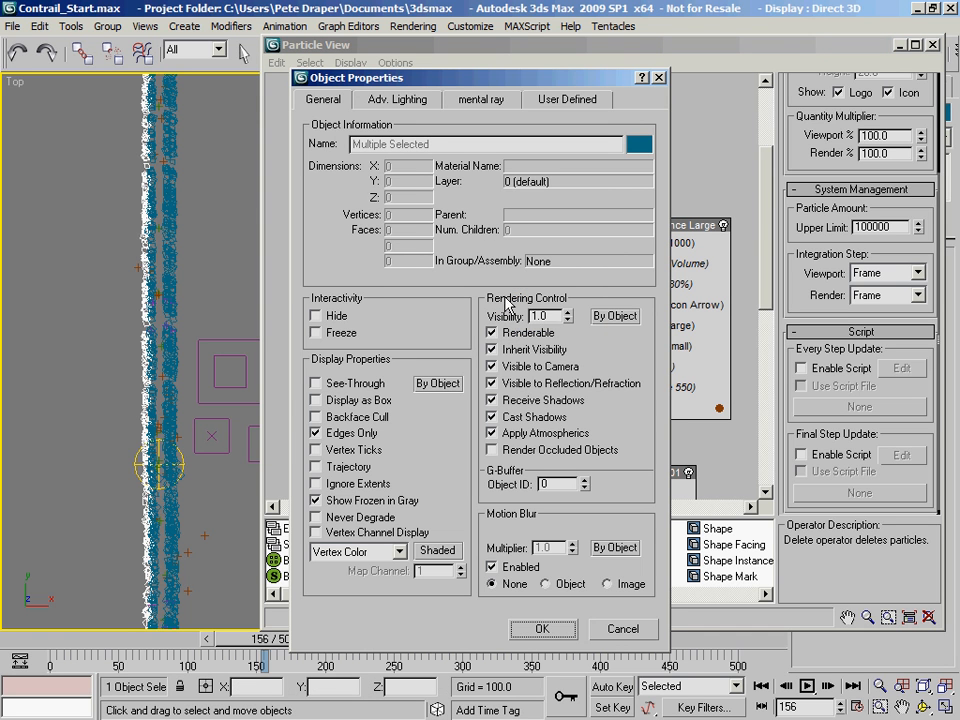
{"action": "left_click_drag", "start_coordinate": [459, 72], "coordinate": [281, 90]}
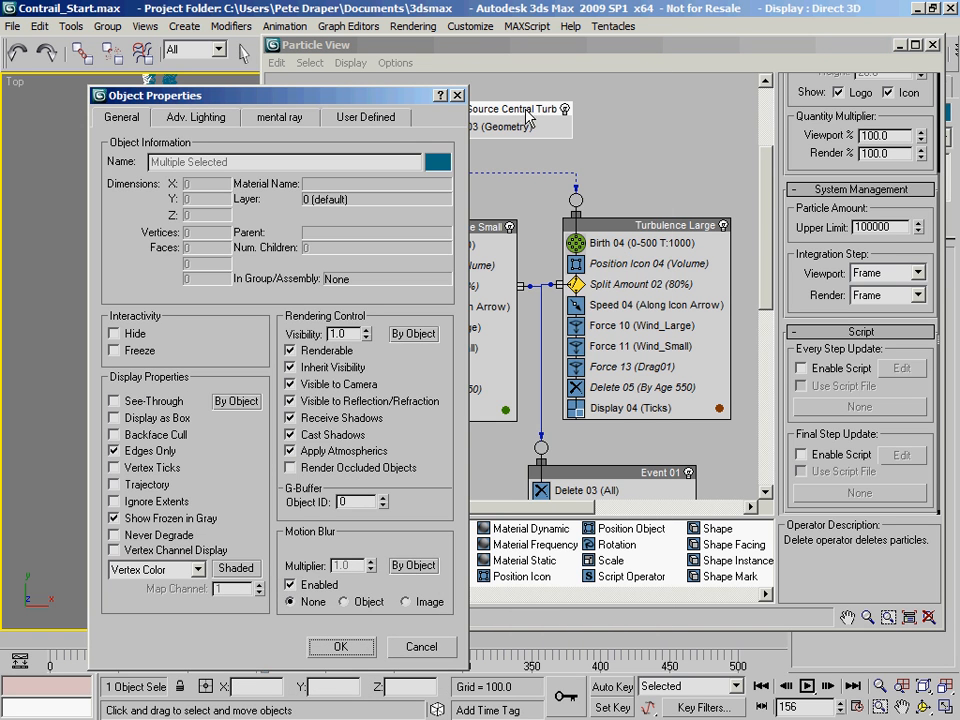
{"action": "left_click", "coordinate": [316, 350]}
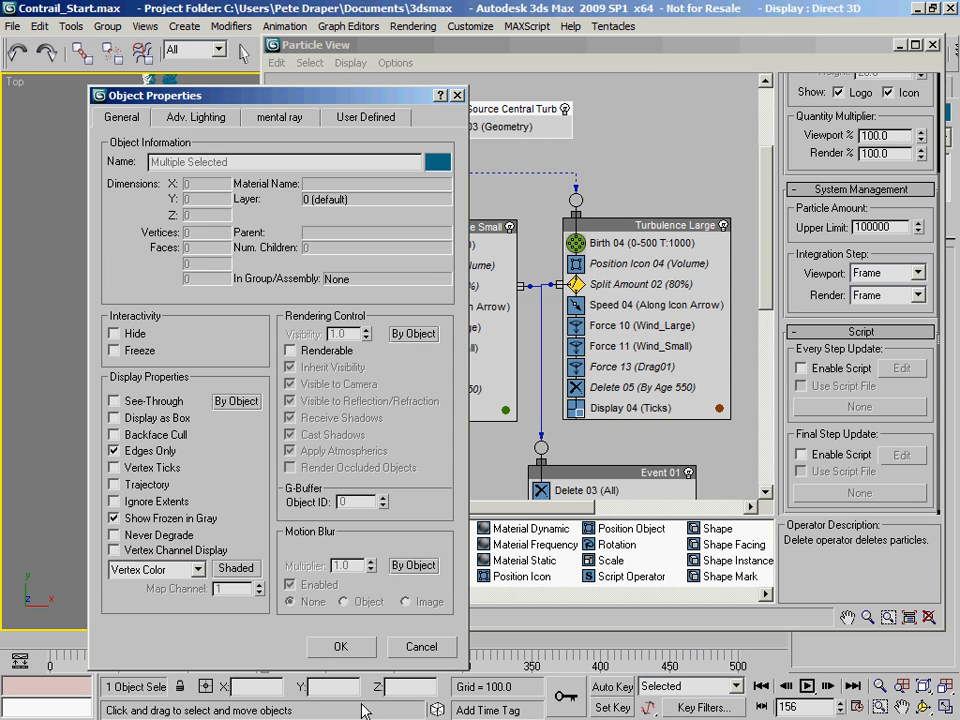
{"action": "left_click", "coordinate": [364, 652]}
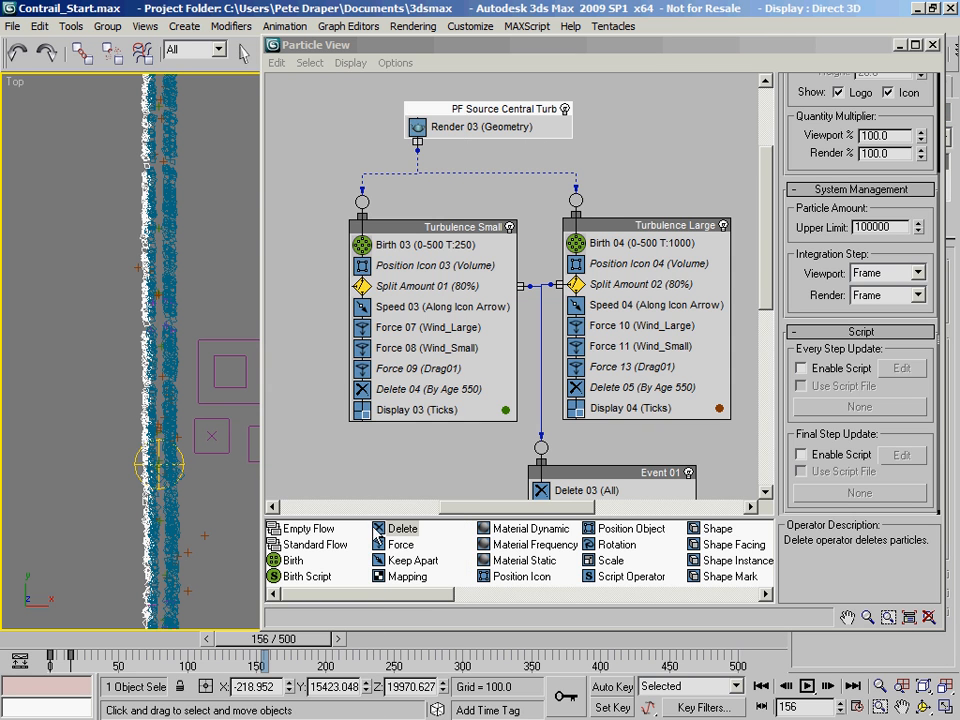
Set the scope of Contrail Streams' Keep Apart 02 operator to Selected Events with Turbulence Small selected
{"action": "middle_click_drag", "start_coordinate": [337, 373], "coordinate": [600, 392]}
{"action": "middle_click_drag", "start_coordinate": [418, 397], "coordinate": [603, 432]}
{"action": "left_click", "coordinate": [418, 342]}
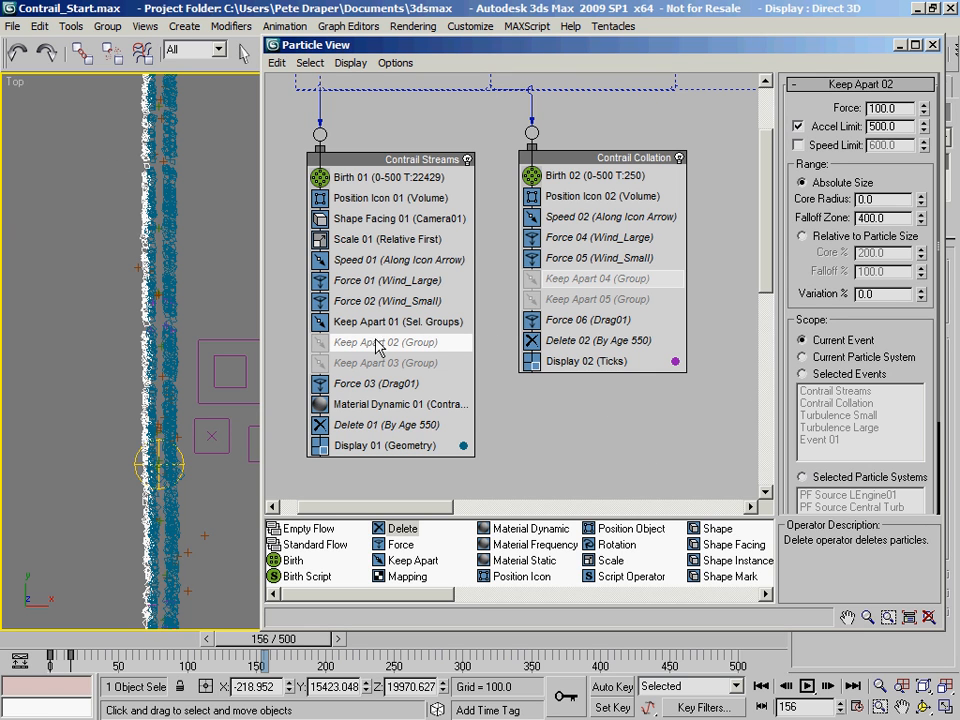
{"action": "left_click", "coordinate": [800, 372]}
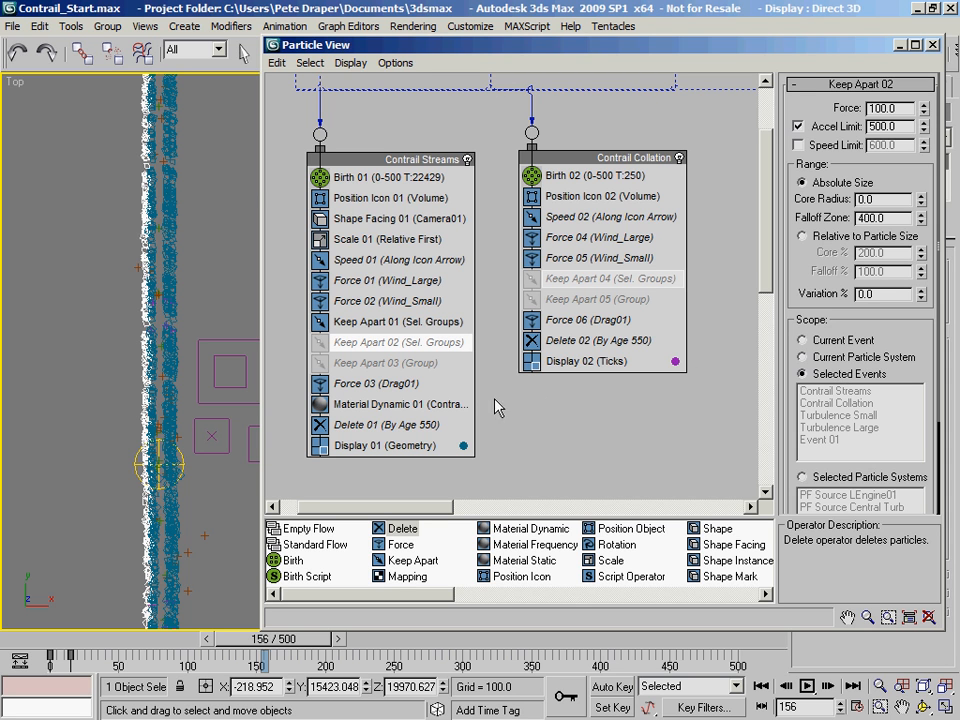
{"action": "middle_click_drag", "start_coordinate": [692, 340], "coordinate": [324, 349]}
{"action": "middle_click_drag", "start_coordinate": [446, 364], "coordinate": [521, 328]}
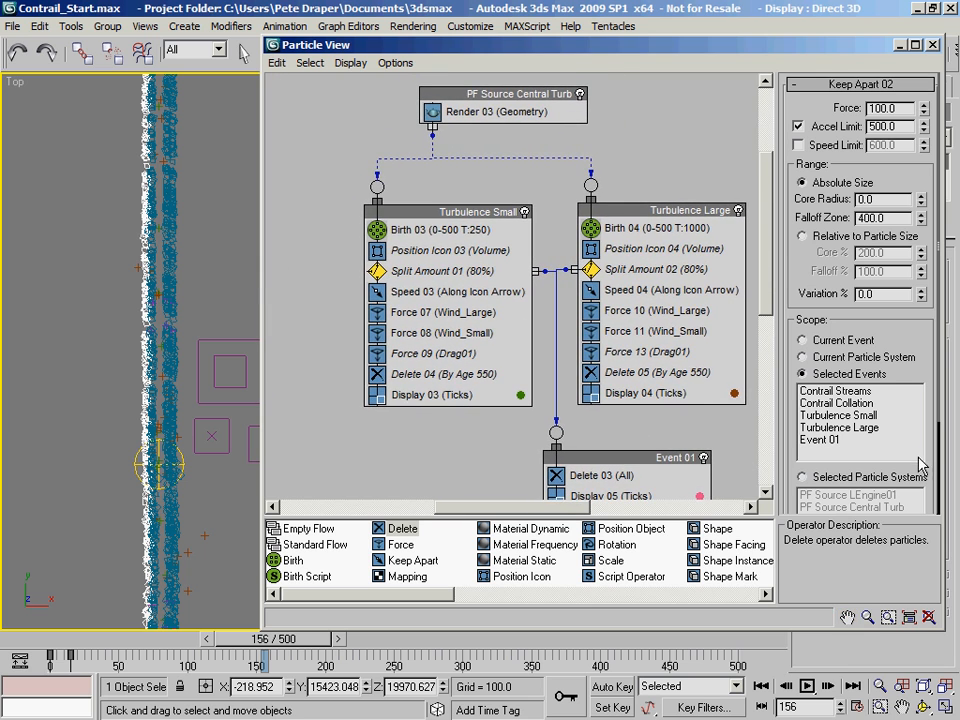
{"action": "middle_click_drag", "start_coordinate": [374, 261], "coordinate": [598, 336]}
{"action": "middle_click_drag", "start_coordinate": [780, 397], "coordinate": [392, 379]}
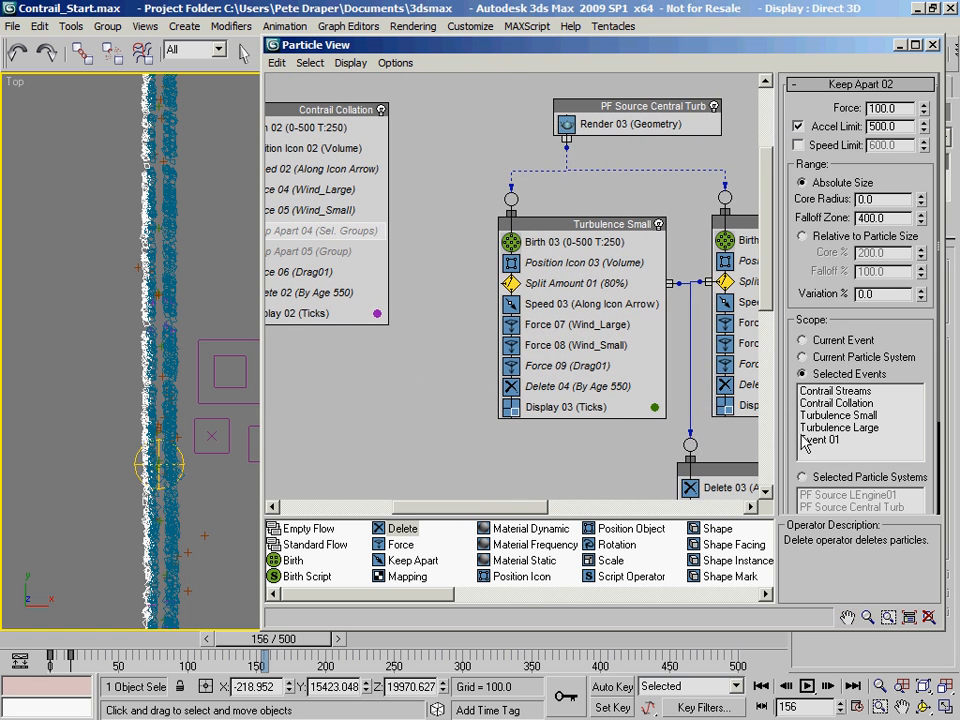
{"action": "left_click", "coordinate": [839, 415]}
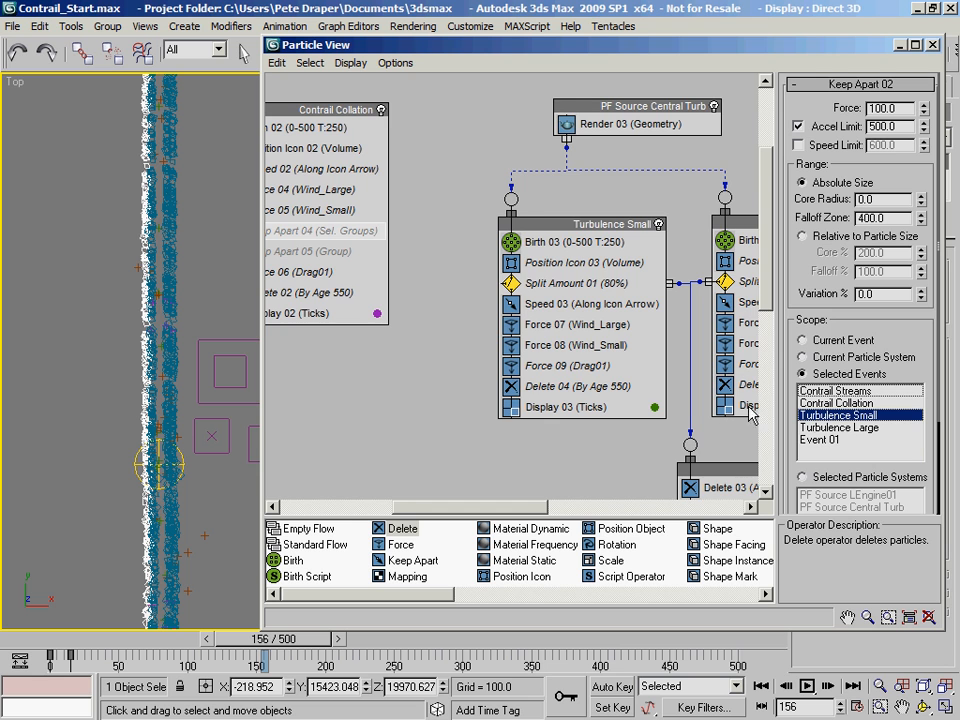
Set the scope of Contrail Streams' Keep Apart 03 operator to Selected Events with Turbulence Large selected
{"action": "middle_click_drag", "start_coordinate": [716, 407], "coordinate": [750, 407]}
{"action": "middle_click_drag", "start_coordinate": [475, 396], "coordinate": [600, 408]}
{"action": "middle_click_drag", "start_coordinate": [347, 365], "coordinate": [486, 386]}
{"action": "left_click", "coordinate": [398, 348]}
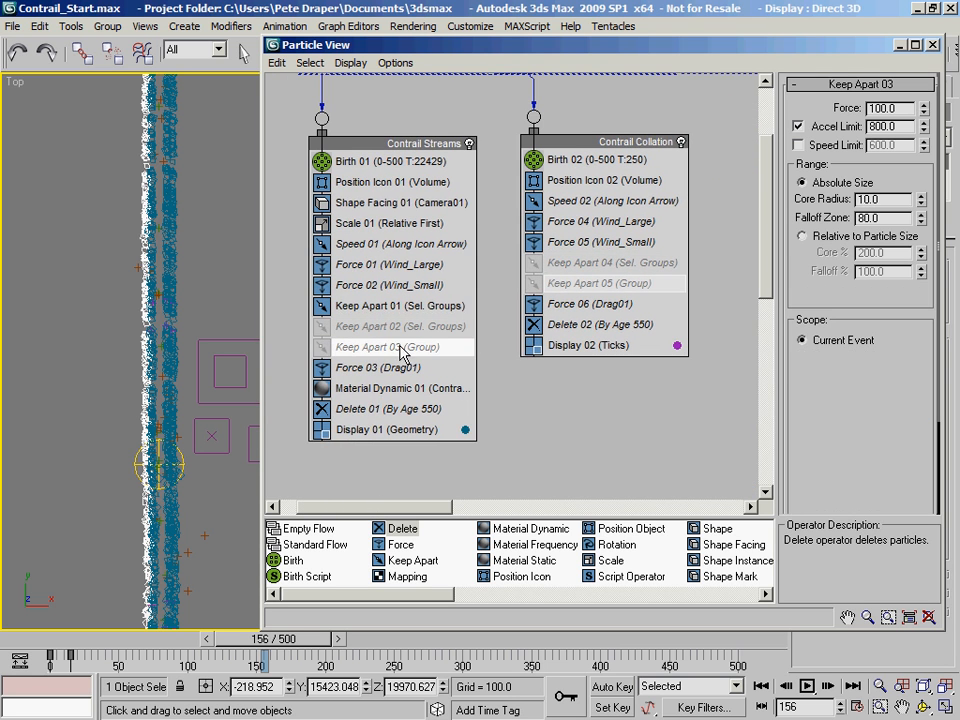
{"action": "left_click", "coordinate": [803, 373]}
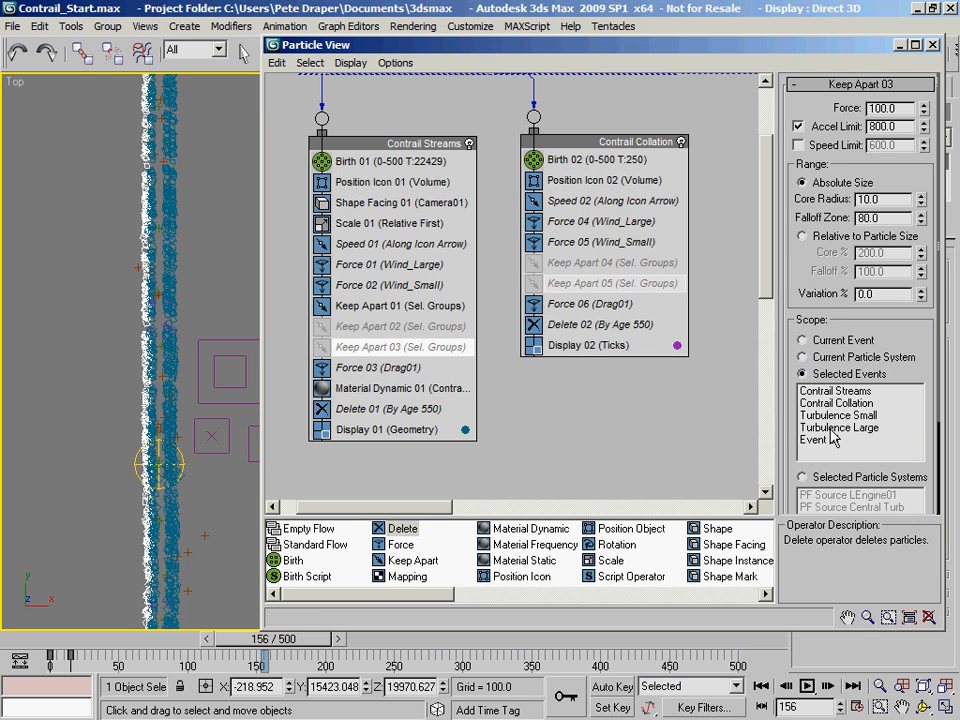
{"action": "left_click", "coordinate": [830, 428]}
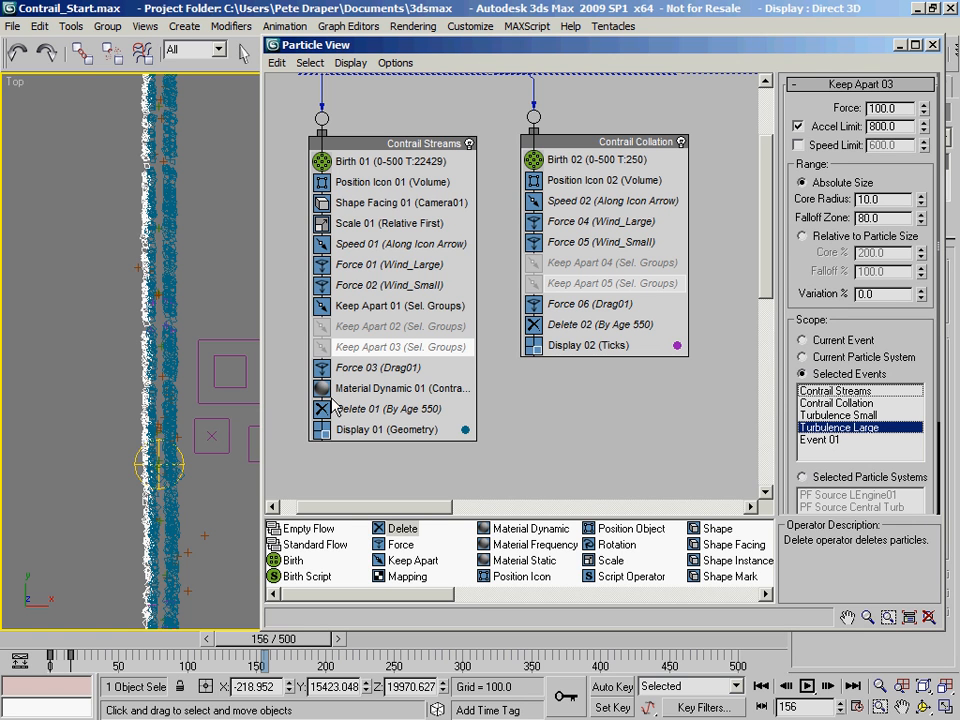
{"action": "left_click", "coordinate": [366, 346]}
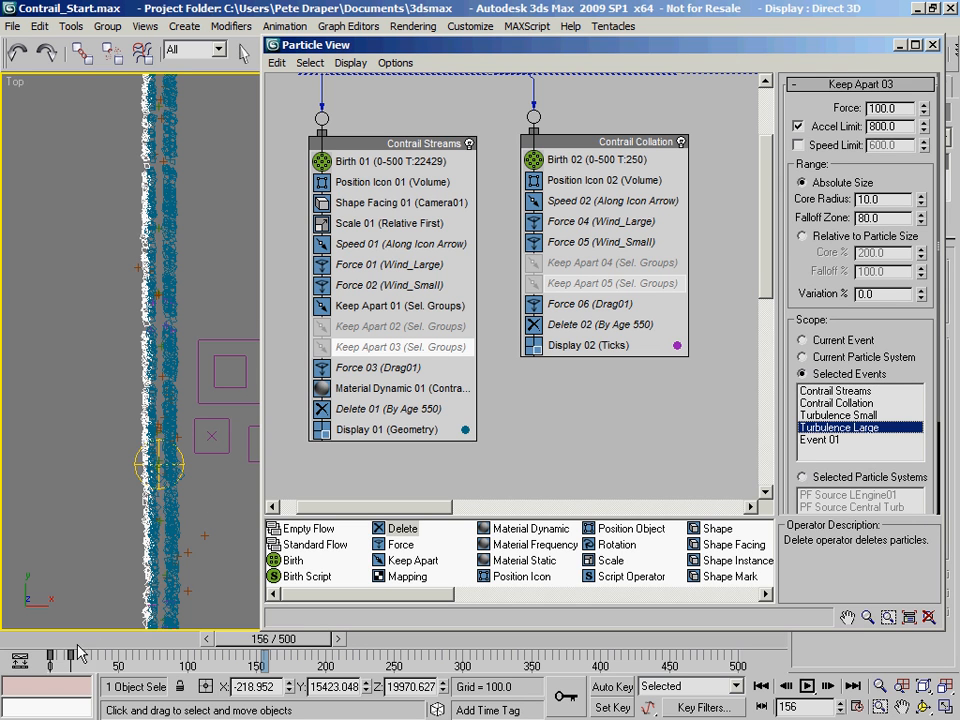
Go back to frame 0 and enable Keep Apart 02 and 03 in Contrail Streams and Keep Apart 04 and 05 in Contrail Collation
{"action": "left_click_drag", "start_coordinate": [212, 638], "coordinate": [47, 641]}
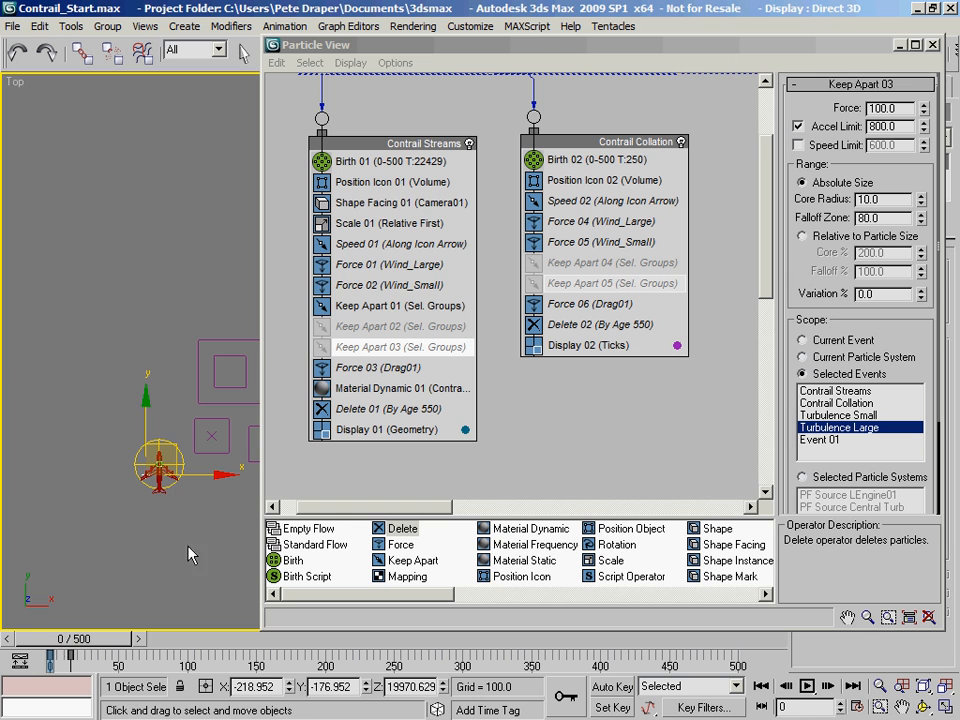
{"action": "left_click", "coordinate": [321, 348]}
{"action": "left_click", "coordinate": [321, 326]}
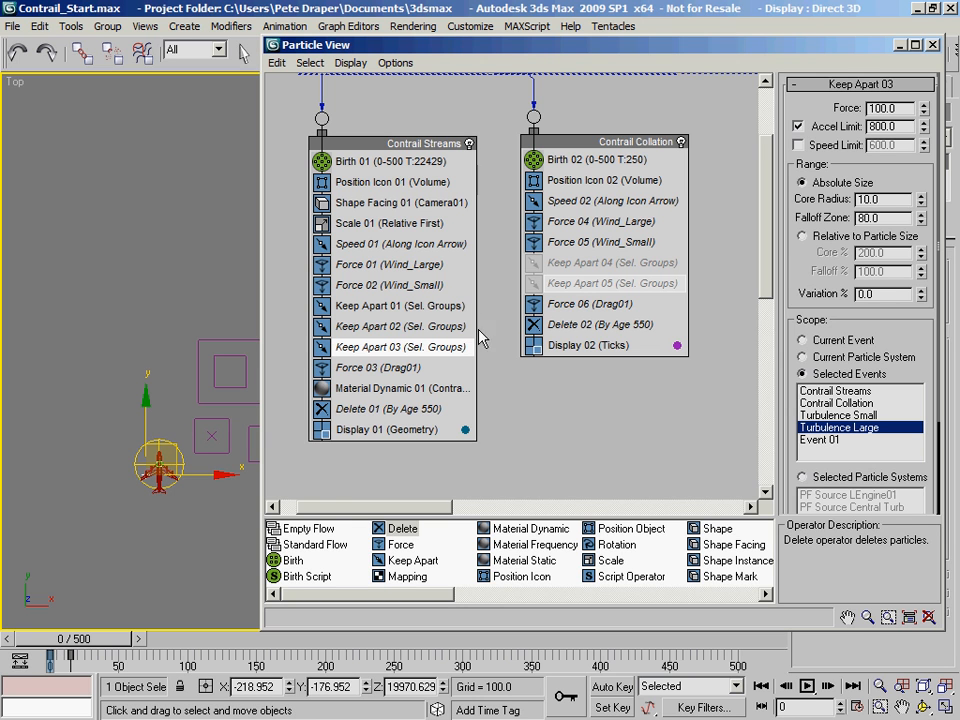
{"action": "left_click", "coordinate": [534, 263]}
{"action": "left_click", "coordinate": [534, 284]}
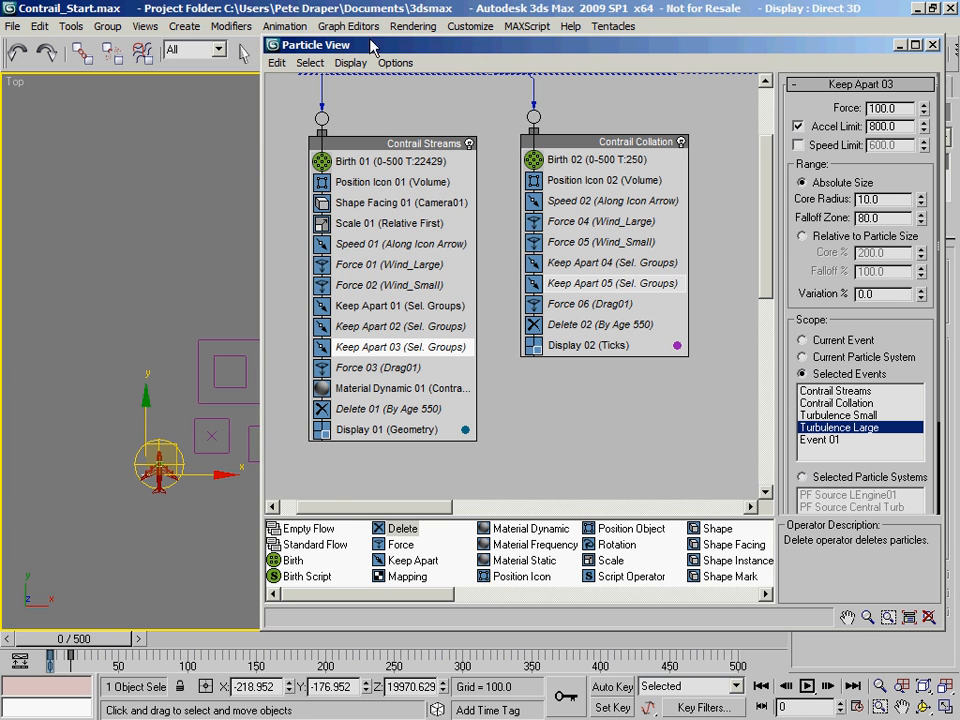
Uncover the viewport and scrub the animation in the Top view and through Camera01 to examine how the contrail streams spread
{"action": "left_click_drag", "start_coordinate": [370, 50], "coordinate": [841, 62]}
{"action": "left_click_drag", "start_coordinate": [76, 648], "coordinate": [256, 657]}
{"action": "key", "text": "w"}
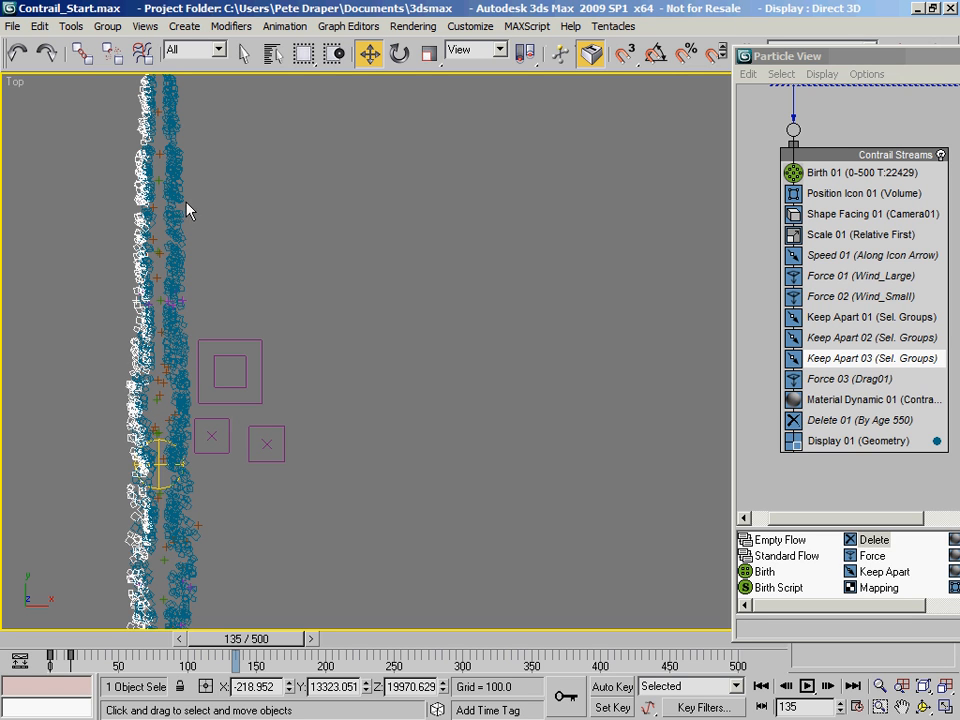
{"action": "key", "text": "c"}
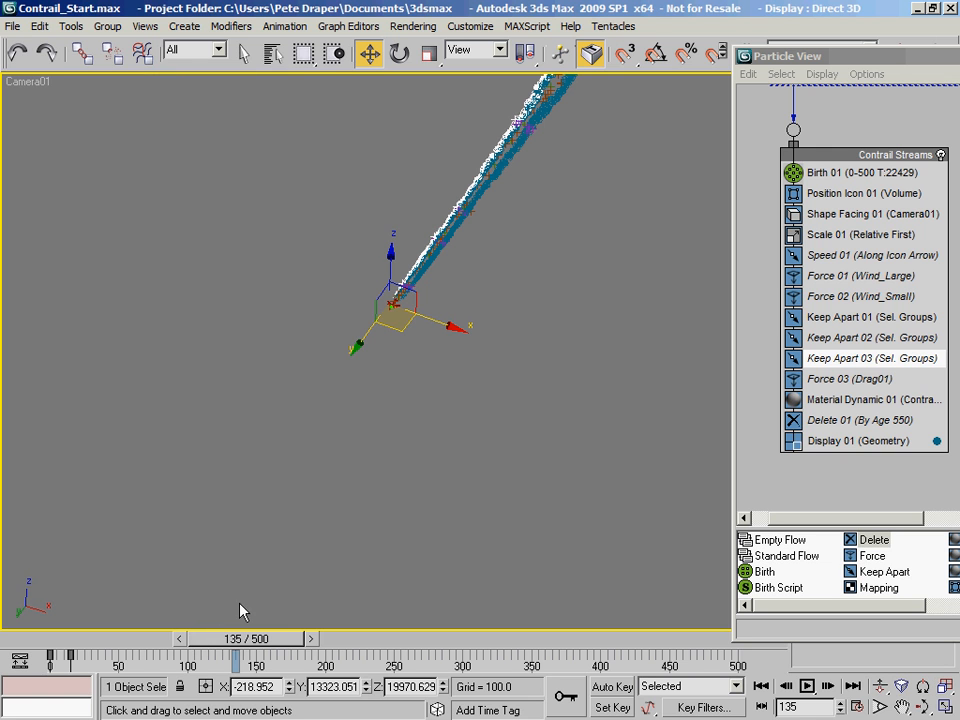
{"action": "left_click_drag", "start_coordinate": [118, 663], "coordinate": [508, 648]}
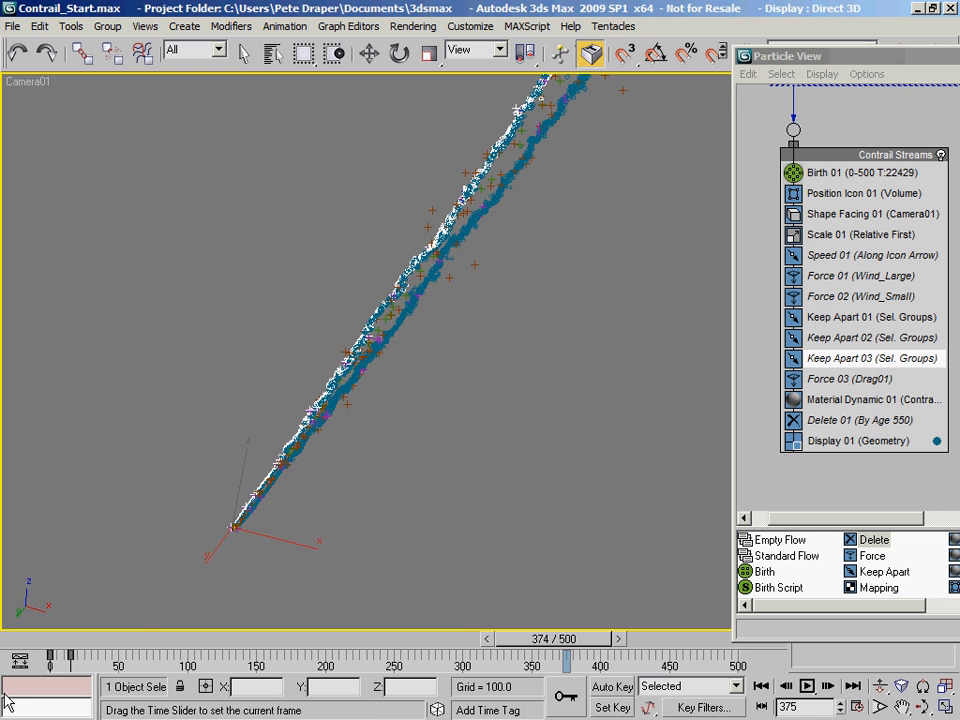
{"action": "left_click", "coordinate": [48, 638]}
{"action": "left_click_drag", "start_coordinate": [50, 640], "coordinate": [270, 661]}
{"action": "left_click", "coordinate": [368, 51]}
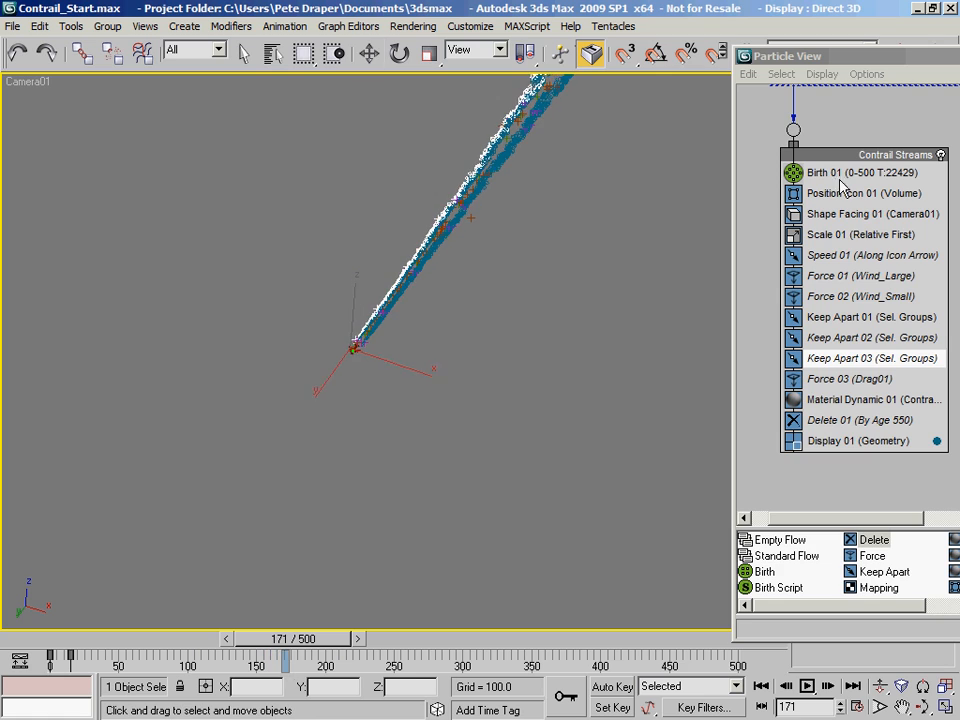
Look over the sources and events in Particle View, minimize it, and scrub from frame 0 to 197 through Camera01 to examine the contrails
{"action": "left_click_drag", "start_coordinate": [797, 62], "coordinate": [275, 74]}
{"action": "middle_click_drag", "start_coordinate": [467, 142], "coordinate": [415, 318]}
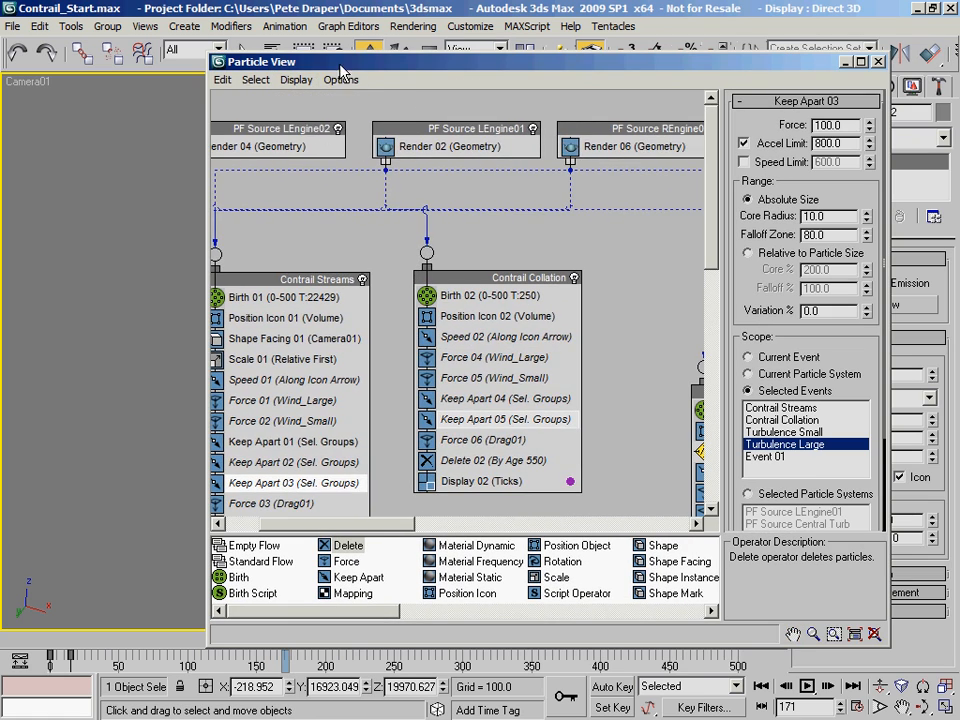
{"action": "left_click_drag", "start_coordinate": [339, 67], "coordinate": [863, 267]}
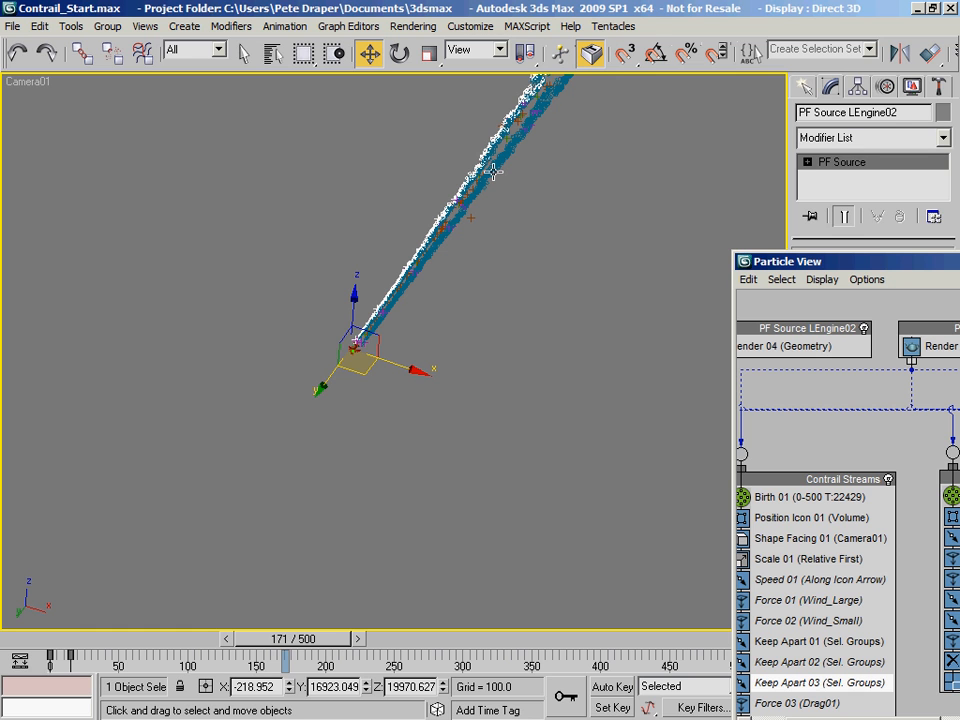
{"action": "left_click_drag", "start_coordinate": [778, 262], "coordinate": [180, 127]}
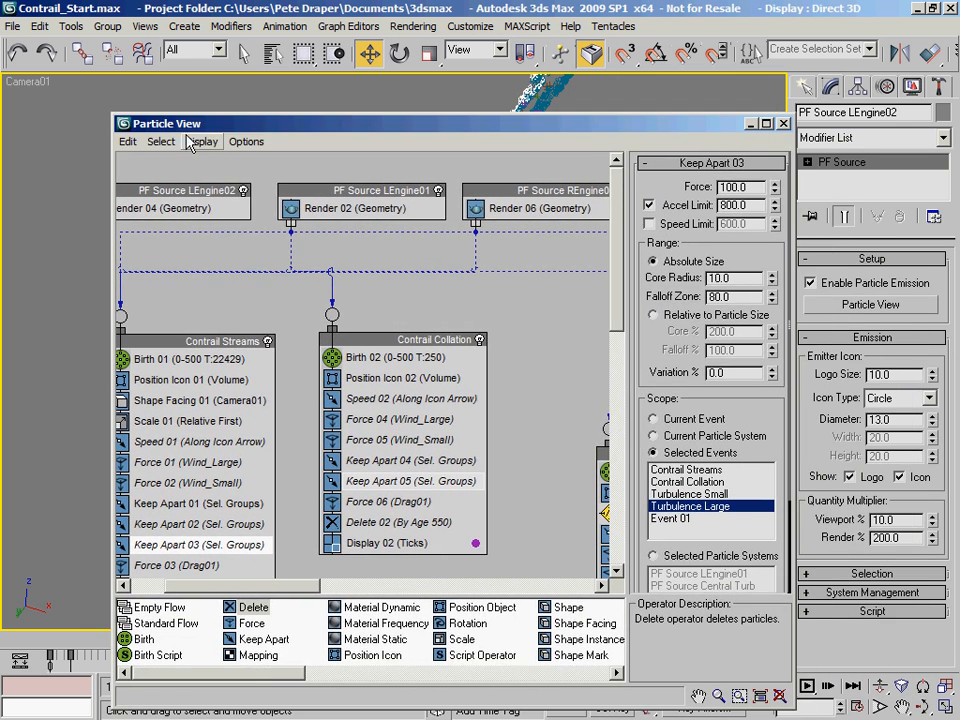
{"action": "left_click", "coordinate": [185, 190]}
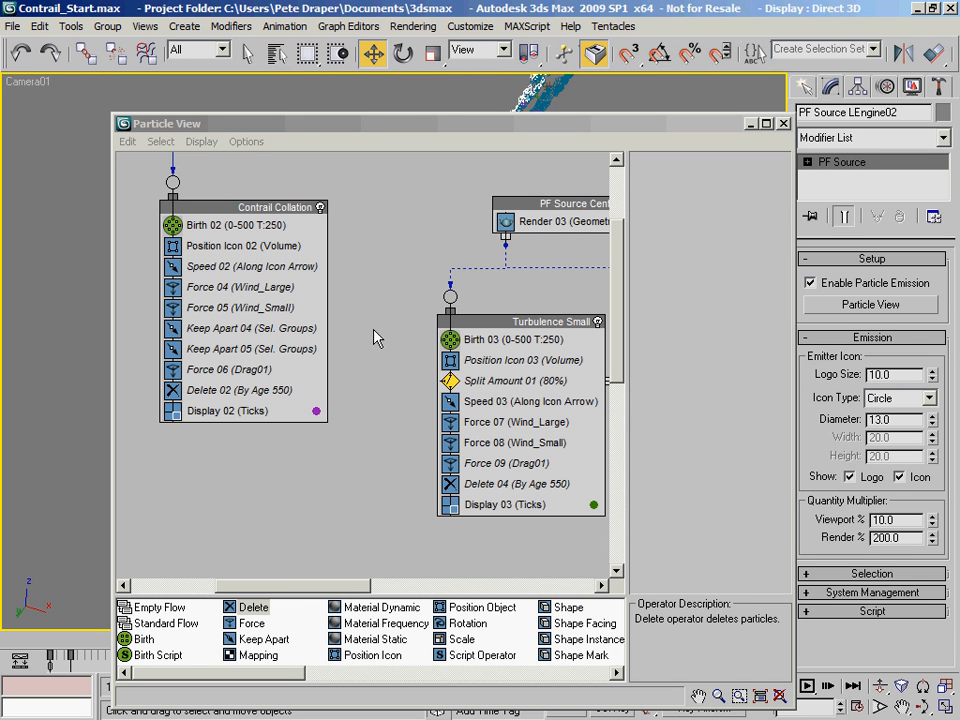
{"action": "left_click_drag", "start_coordinate": [447, 130], "coordinate": [442, 57]}
{"action": "left_click", "coordinate": [745, 50]}
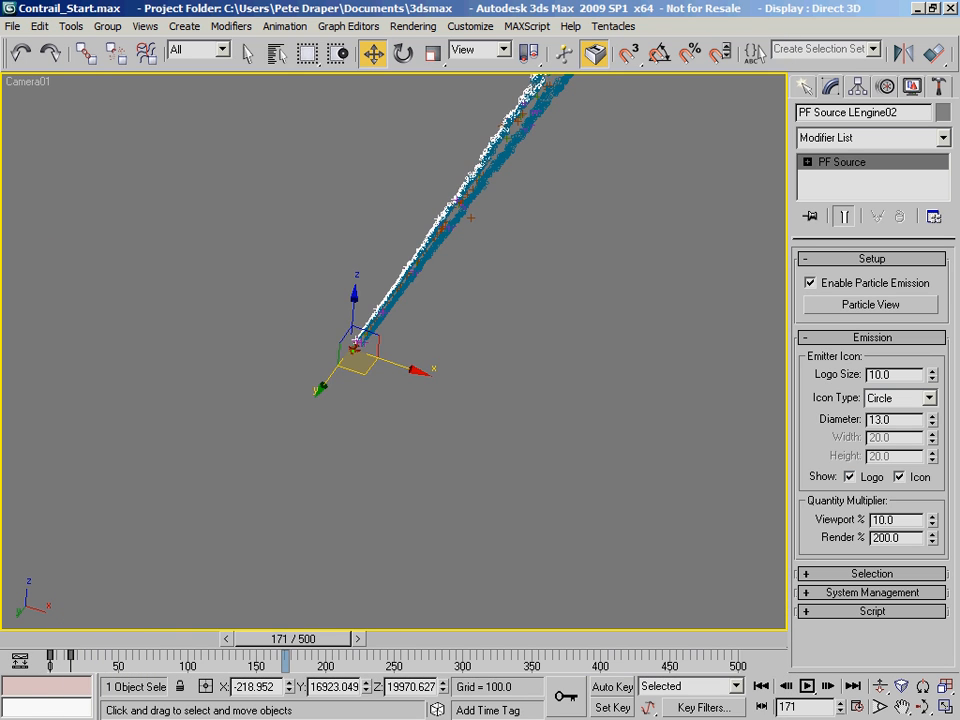
{"action": "left_click", "coordinate": [48, 640]}
{"action": "left_click_drag", "start_coordinate": [47, 641], "coordinate": [294, 643]}
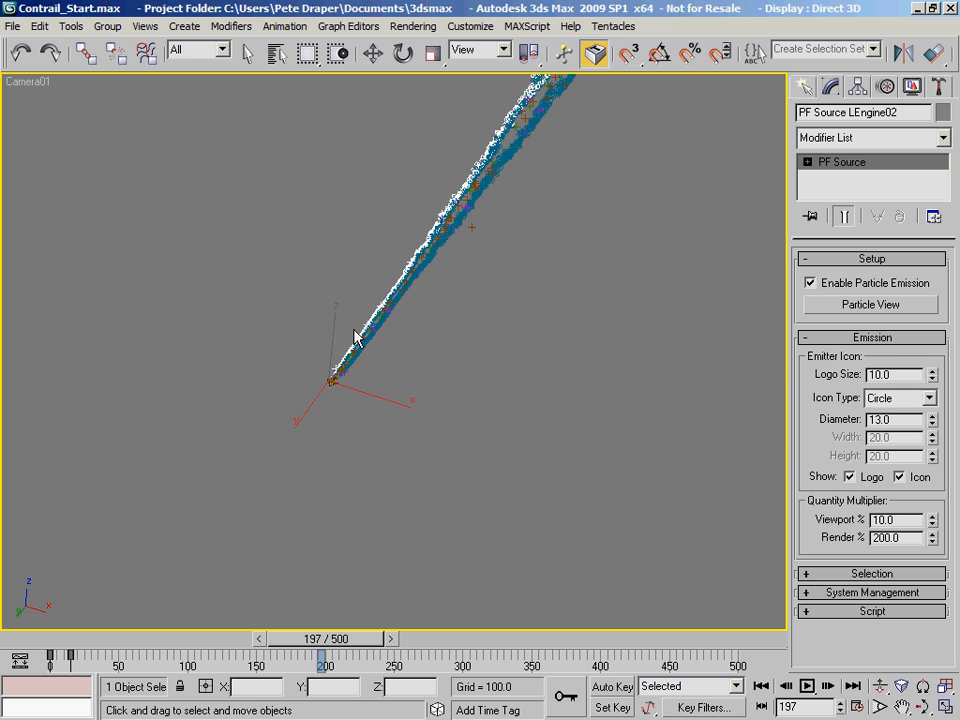
Scrub the animation to frame 243 through Camera01 to examine the contrail spread, and return to frame 0
{"action": "left_click", "coordinate": [332, 377]}
{"action": "key", "text": "w"}
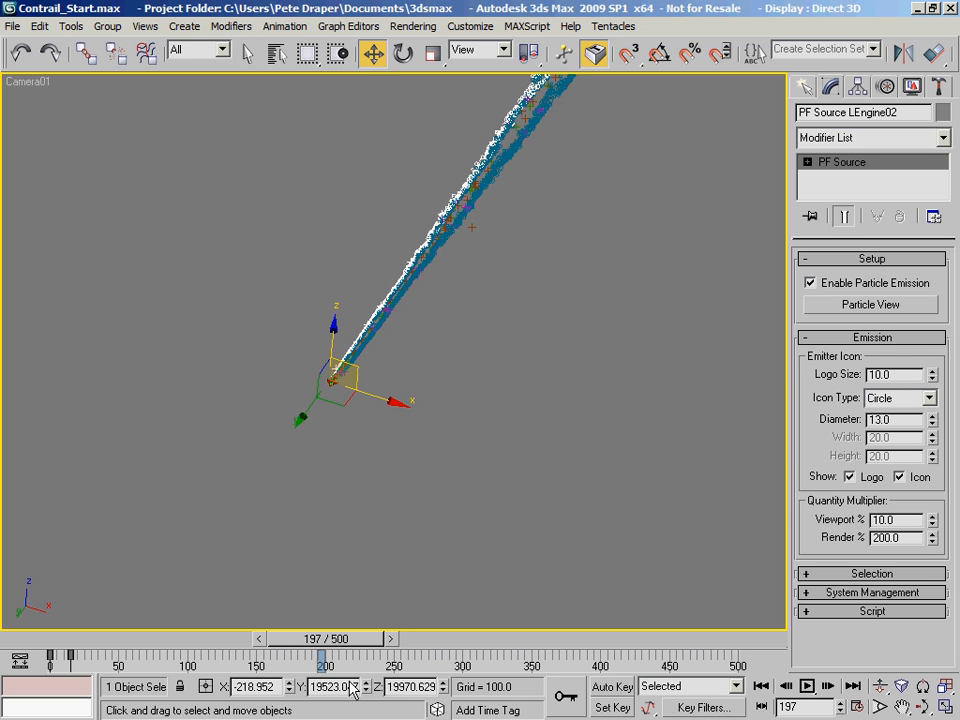
{"action": "left_click_drag", "start_coordinate": [352, 647], "coordinate": [447, 657]}
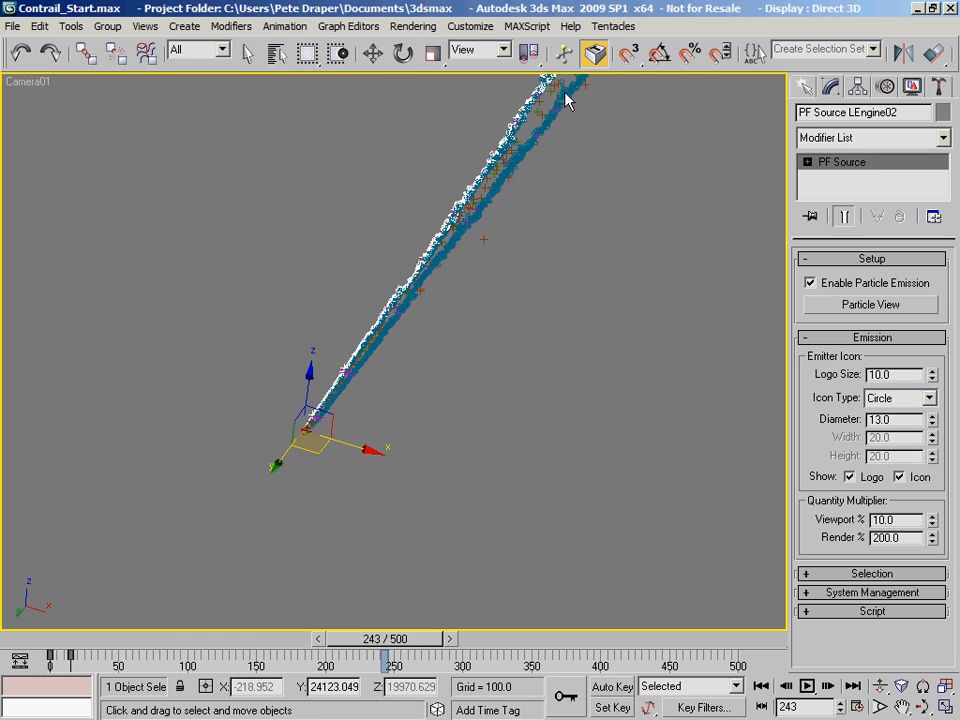
{"action": "key", "text": "w"}
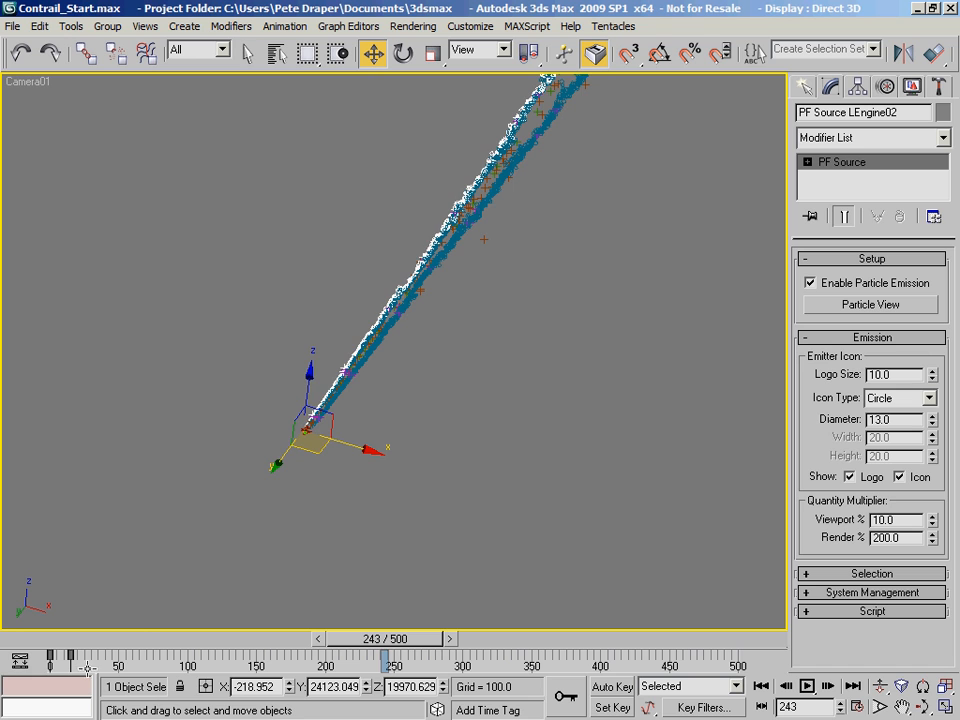
{"action": "left_click", "coordinate": [44, 639]}
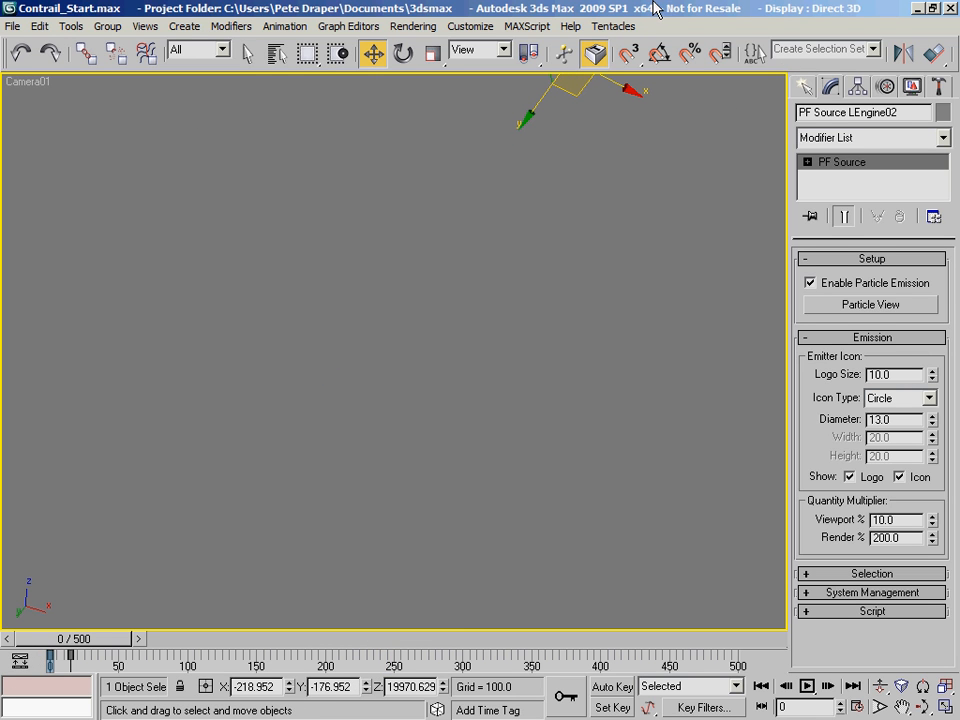
Open Particle View, inspect PF Source LEngine02's quantity multipliers and Birth 01's emission rate, and minimize it
{"action": "key", "text": "6"}
{"action": "left_click_drag", "start_coordinate": [337, 46], "coordinate": [545, 81]}
{"action": "middle_click_drag", "start_coordinate": [440, 209], "coordinate": [521, 426]}
{"action": "middle_click_drag", "start_coordinate": [303, 270], "coordinate": [483, 271]}
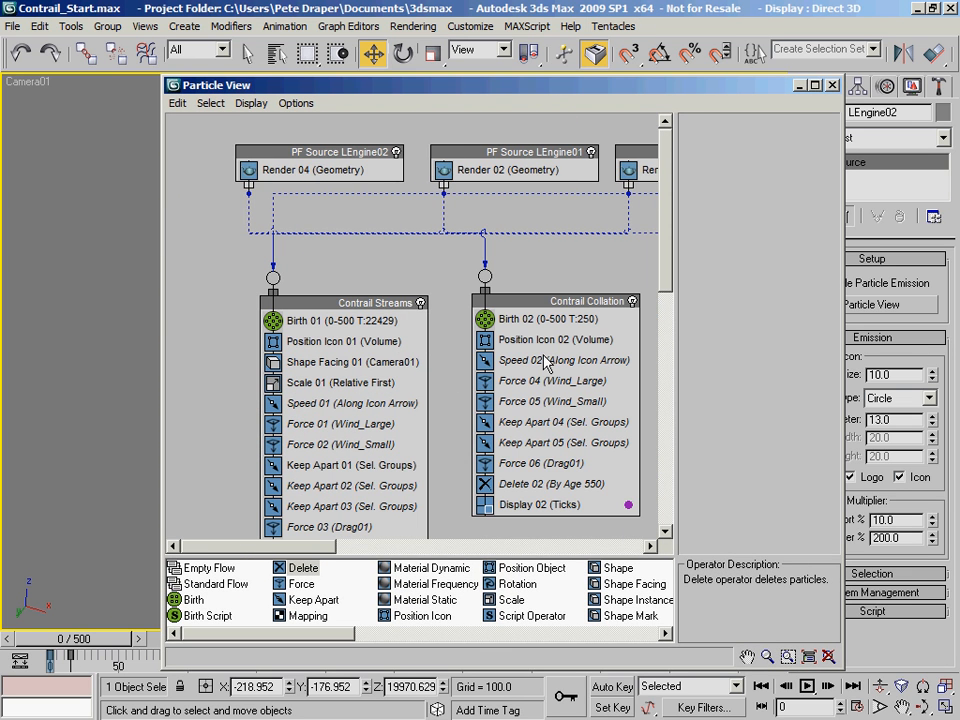
{"action": "left_click", "coordinate": [350, 155]}
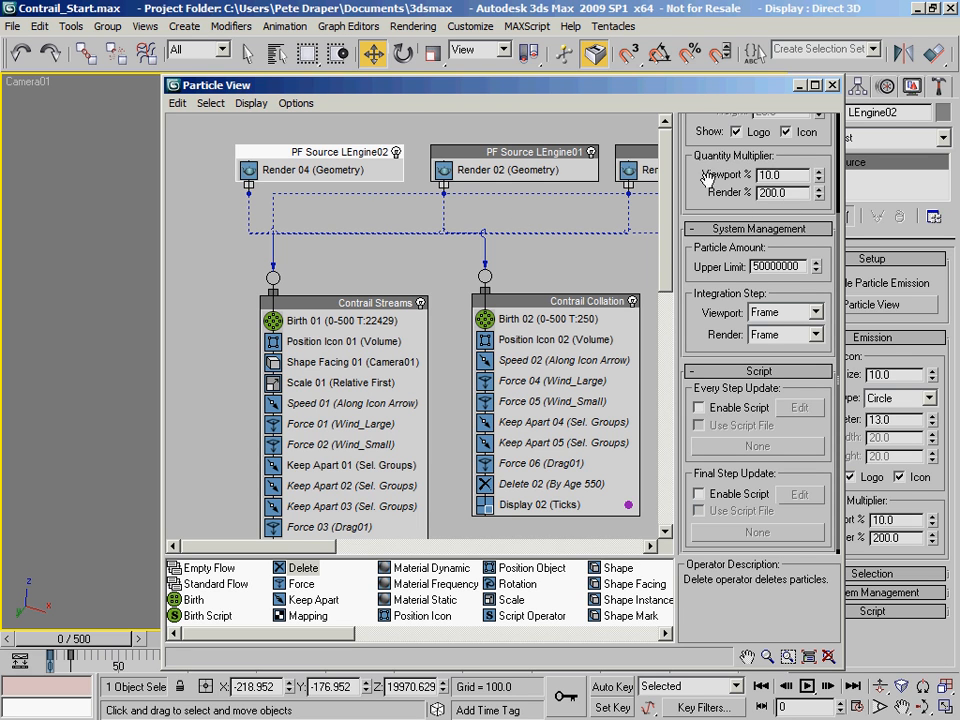
{"action": "left_click_drag", "start_coordinate": [790, 194], "coordinate": [729, 196]}
{"action": "left_click", "coordinate": [355, 318]}
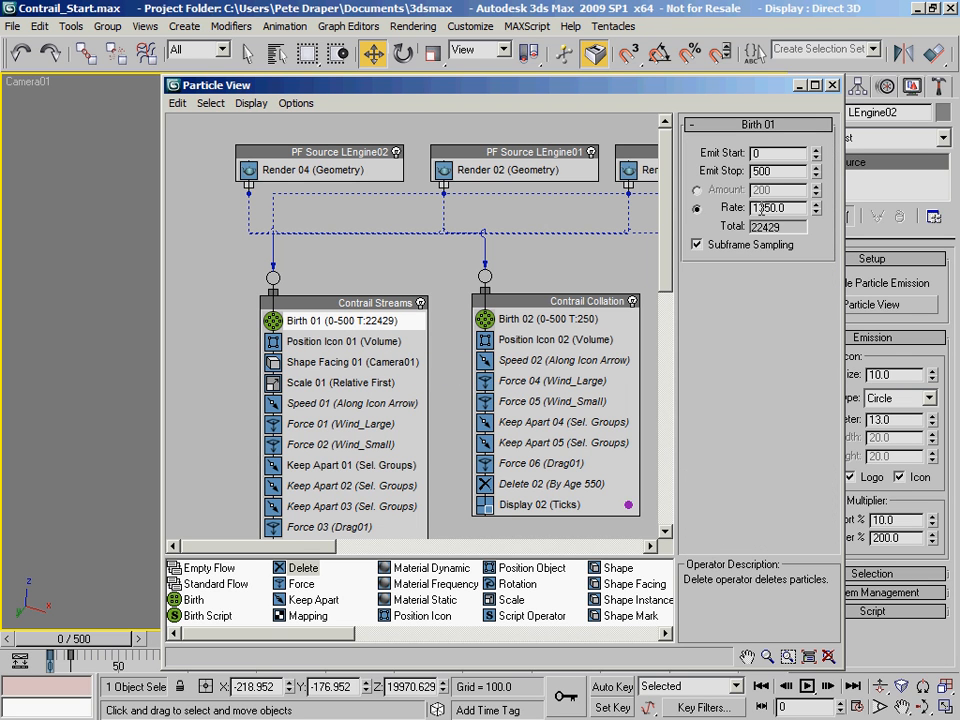
{"action": "double_click", "coordinate": [793, 208]}
{"action": "left_click", "coordinate": [507, 260]}
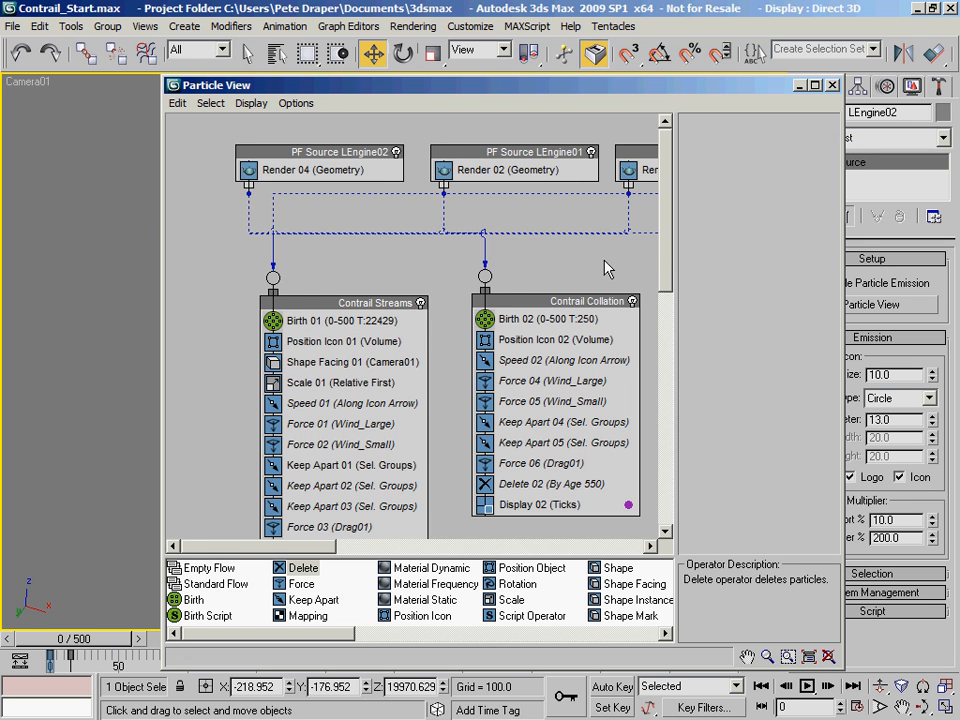
{"action": "middle_click_drag", "start_coordinate": [605, 262], "coordinate": [781, 179]}
{"action": "left_click", "coordinate": [801, 86]}
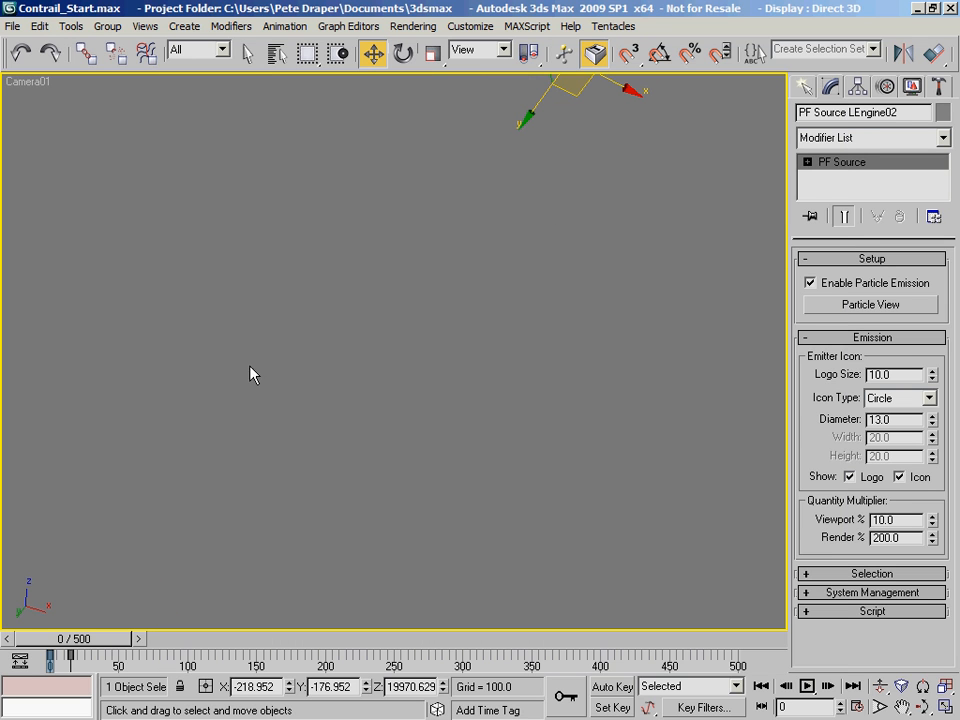
Reopen Particle View, widen its window, and look over the engine sources and the central turbulence flow
{"action": "key", "text": "6"}
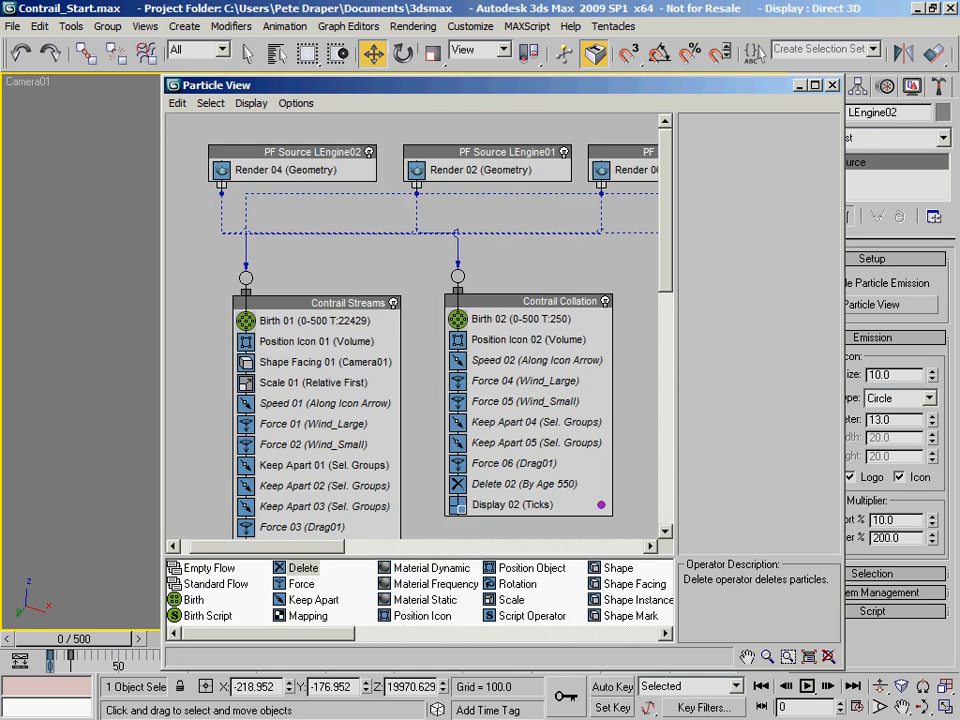
{"action": "middle_click_drag", "start_coordinate": [606, 240], "coordinate": [523, 270]}
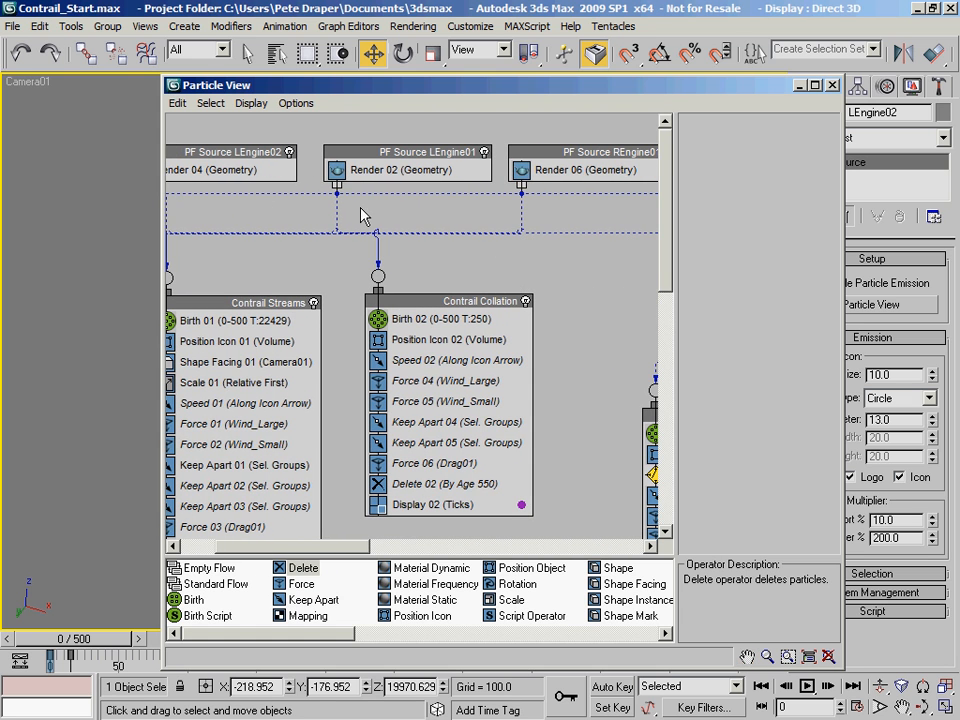
{"action": "left_click_drag", "start_coordinate": [163, 281], "coordinate": [20, 285]}
{"action": "middle_click_drag", "start_coordinate": [491, 319], "coordinate": [339, 272]}
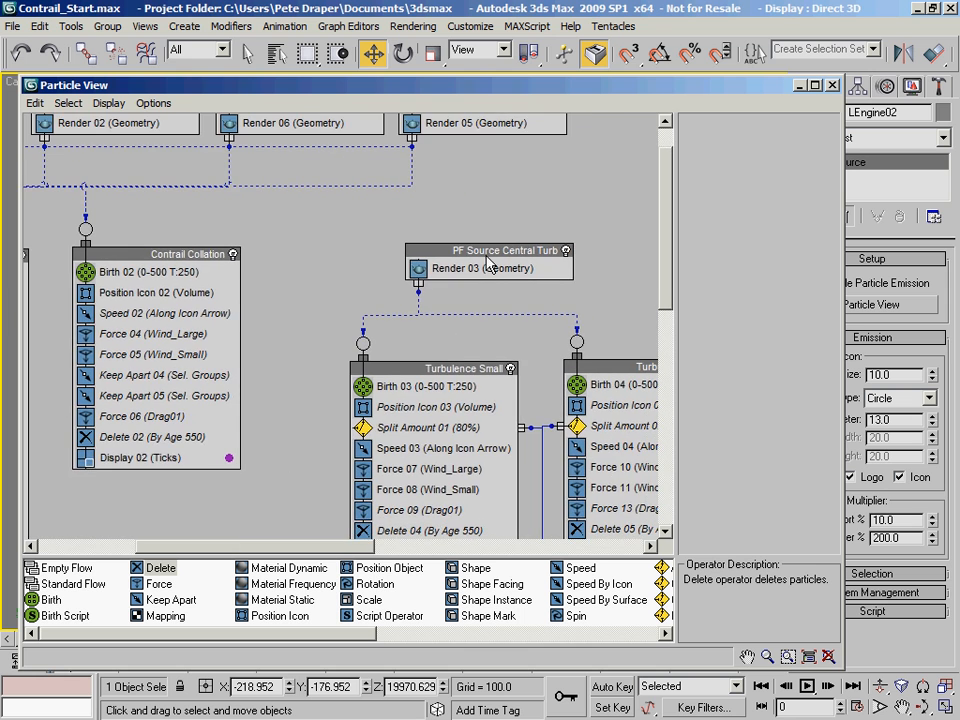
{"action": "middle_click_drag", "start_coordinate": [395, 288], "coordinate": [658, 336]}
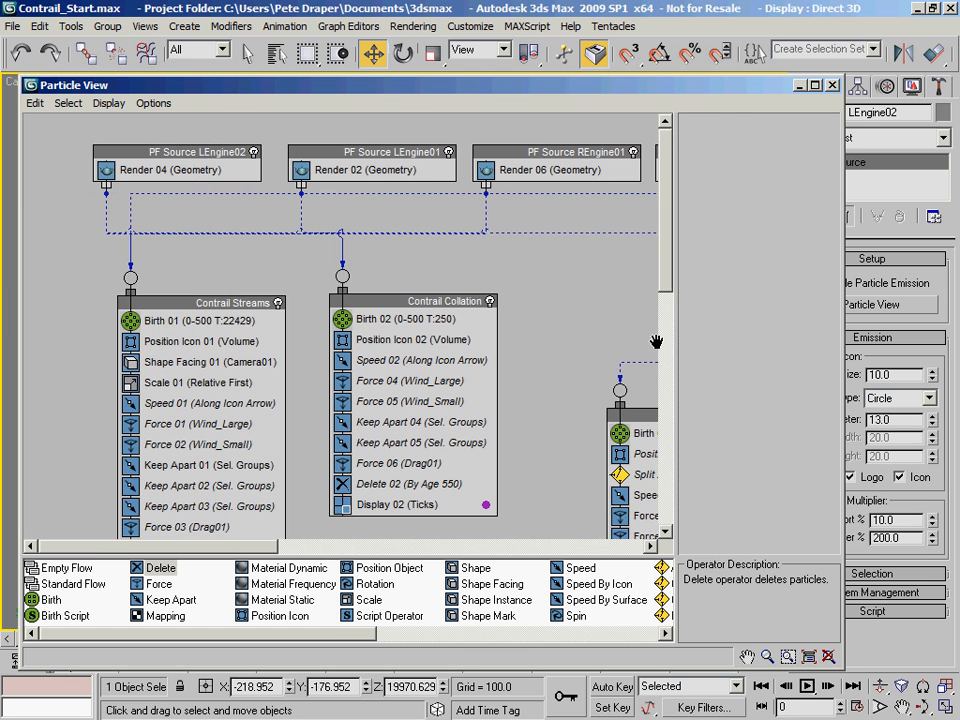
Set motion blur to Image in the object properties of PF Sources LEngine02, LEngine01, REngine01 and REngine02 together
{"action": "left_click", "coordinate": [157, 158]}
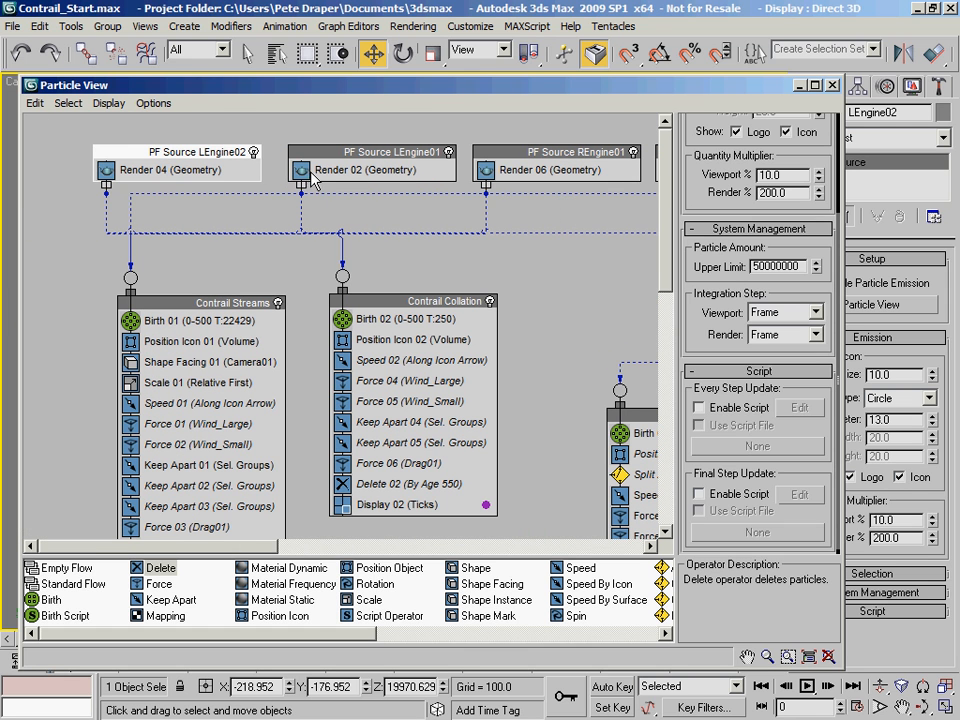
{"action": "left_click", "coordinate": [388, 158], "text": "ctrl"}
{"action": "left_click", "coordinate": [545, 158], "text": "ctrl"}
{"action": "middle_click_drag", "start_coordinate": [603, 238], "coordinate": [416, 238]}
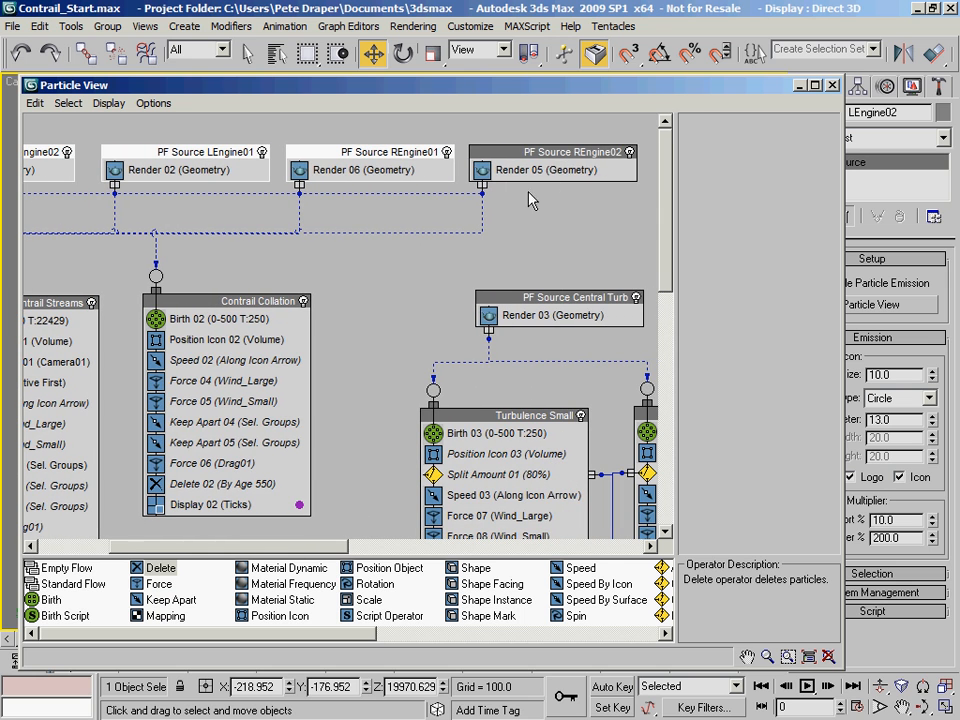
{"action": "right_click", "coordinate": [557, 156]}
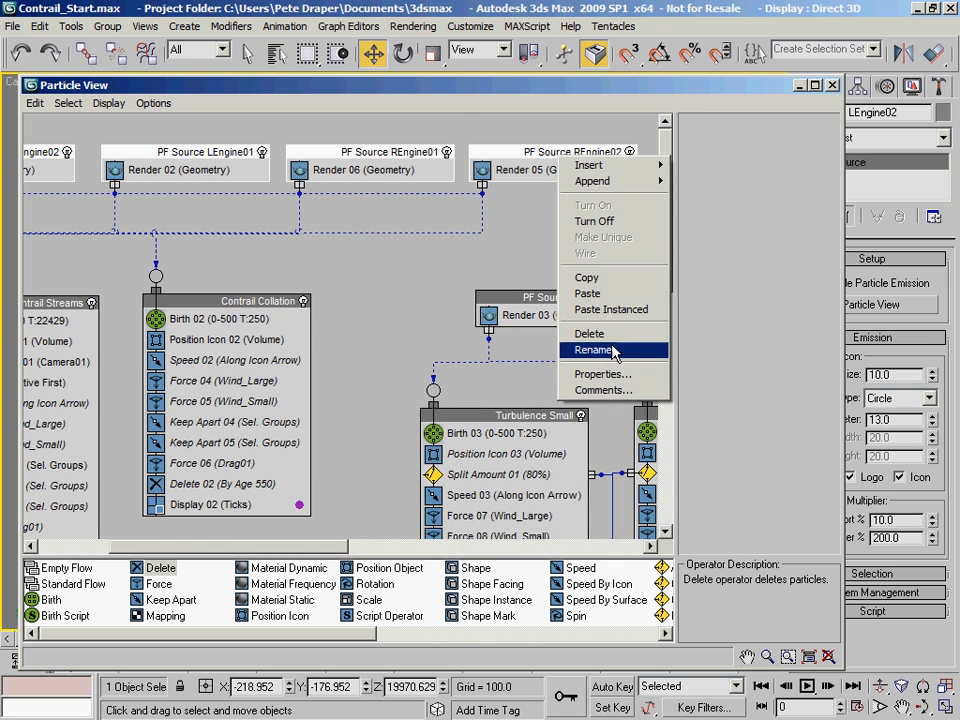
{"action": "left_click", "coordinate": [605, 374]}
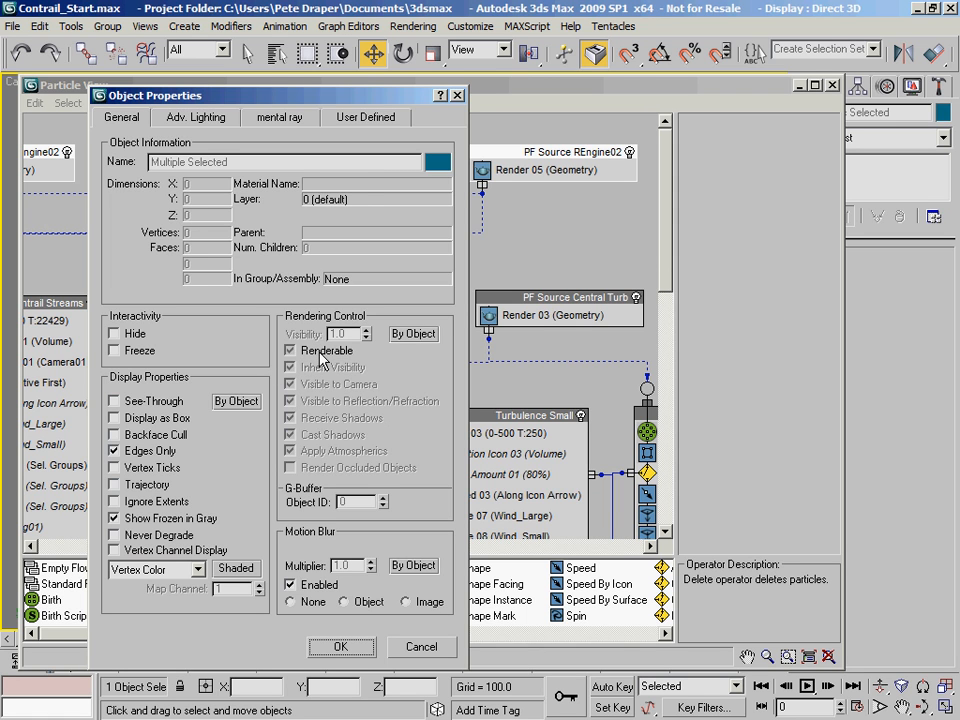
{"action": "left_click_drag", "start_coordinate": [300, 97], "coordinate": [708, 17]}
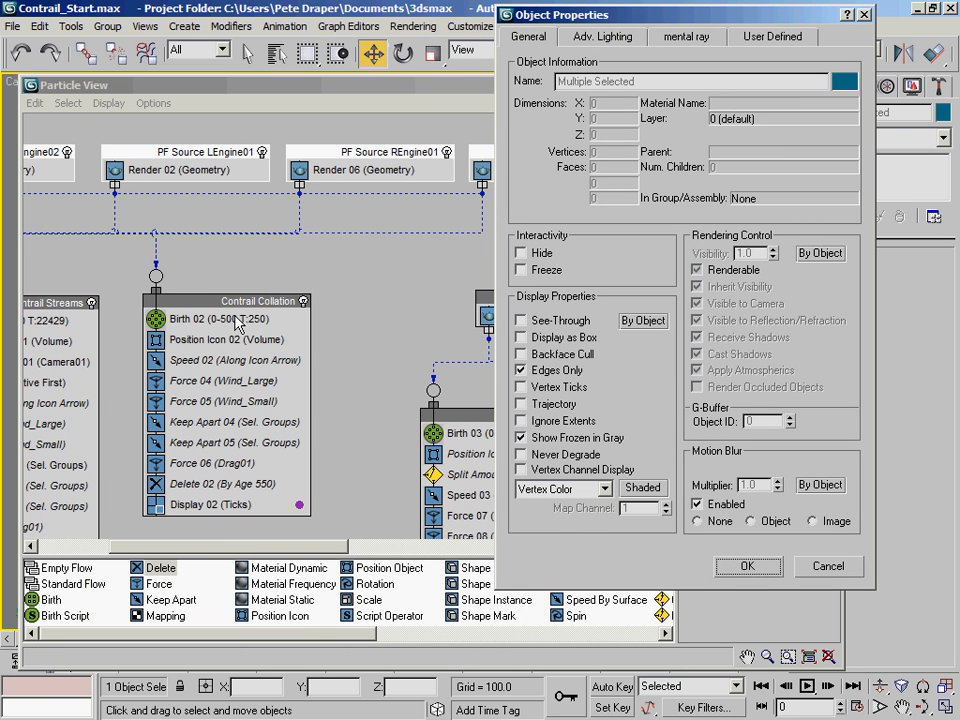
{"action": "left_click", "coordinate": [811, 521]}
{"action": "left_click", "coordinate": [760, 568]}
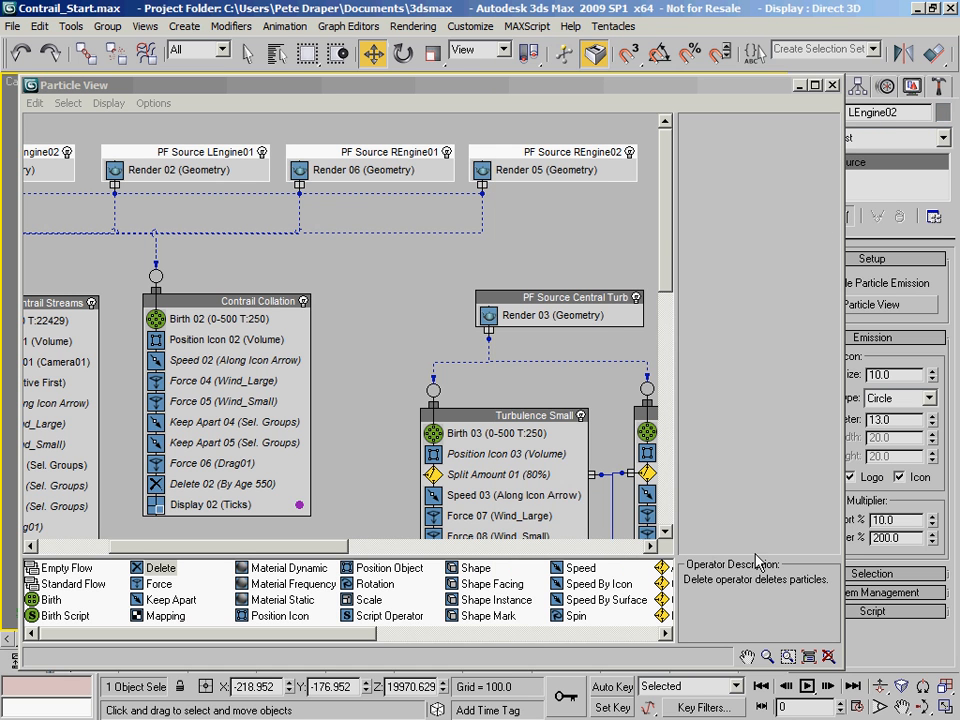
Close Particle View and move the animation to frame 53
{"action": "middle_click_drag", "start_coordinate": [546, 225], "coordinate": [442, 225]}
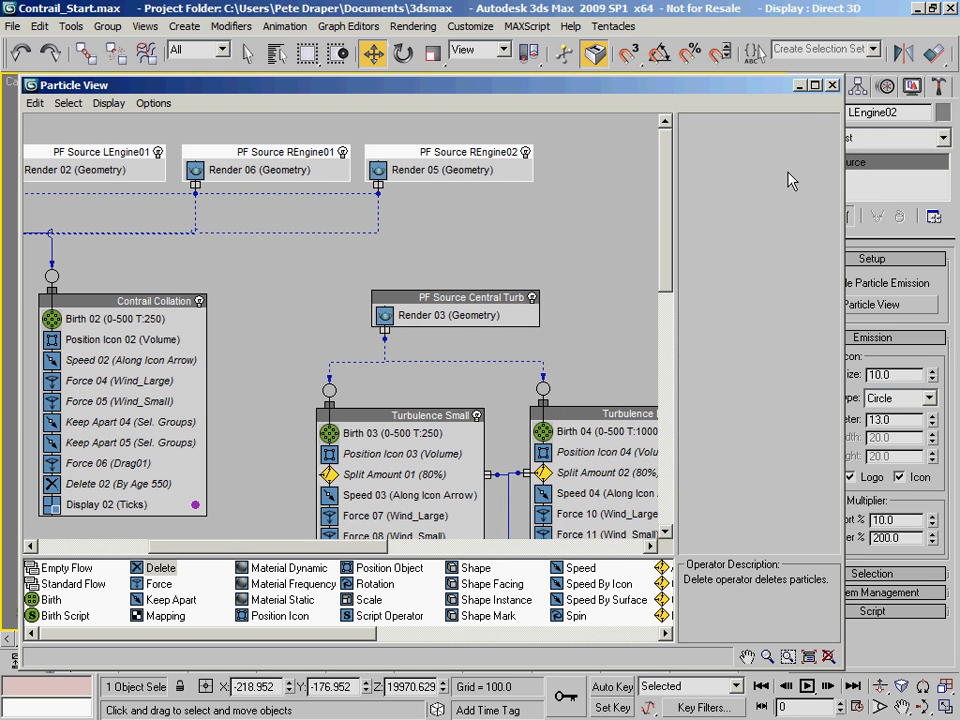
{"action": "left_click", "coordinate": [832, 85]}
{"action": "left_click_drag", "start_coordinate": [84, 647], "coordinate": [214, 647]}
{"action": "key", "text": "w"}
{"action": "left_click_drag", "start_coordinate": [66, 646], "coordinate": [127, 654]}
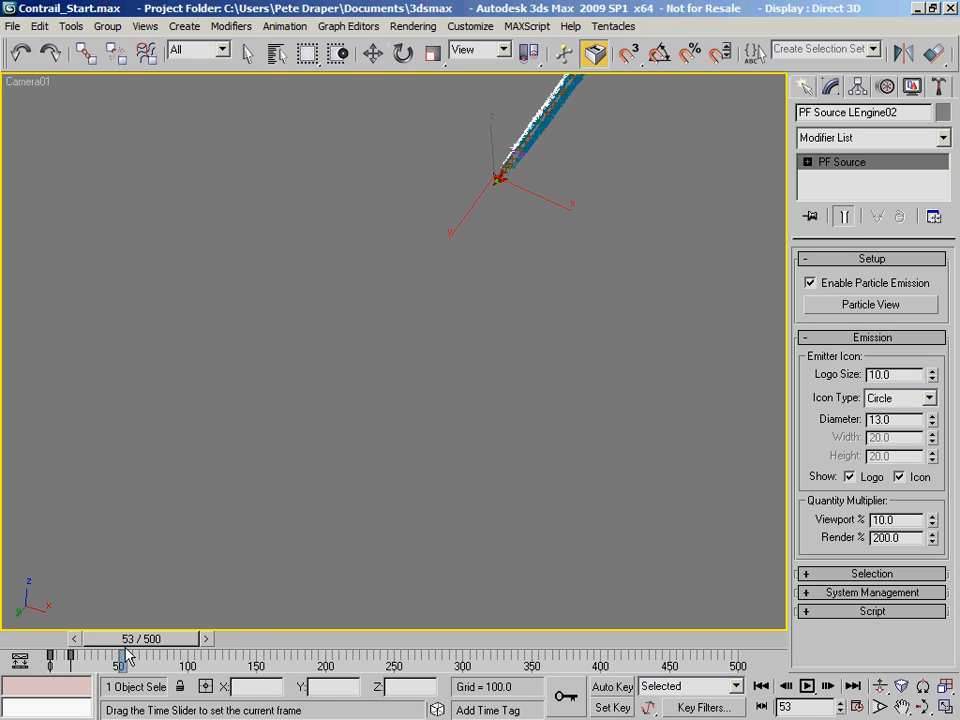
{"action": "key", "text": "w"}
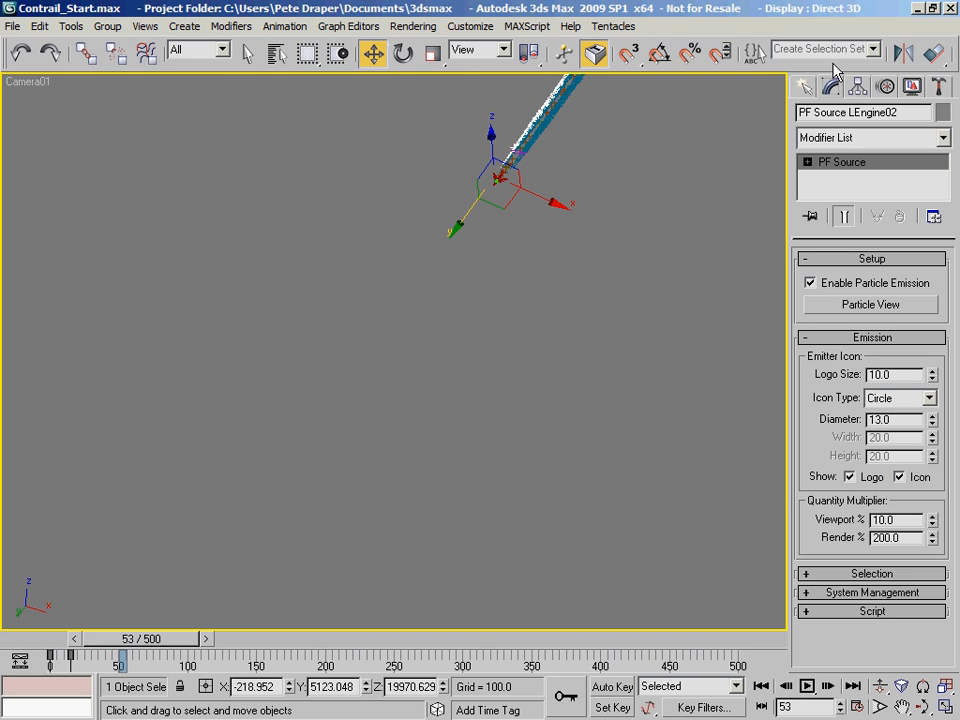
Render frame 53 through Camera01 with the Default Scanline Renderer and move the windows aside to see the result
{"action": "left_click_drag", "start_coordinate": [833, 62], "coordinate": [611, 62]}
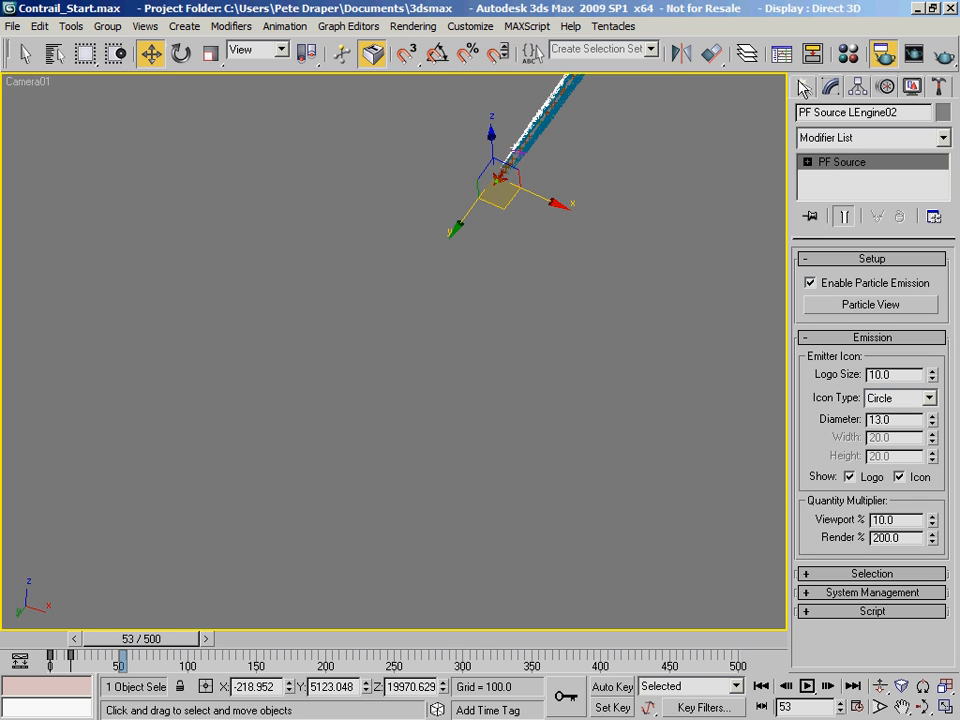
{"action": "left_click_drag", "start_coordinate": [0, 44], "coordinate": [745, 63]}
{"action": "scroll", "coordinate": [836, 556], "scroll_direction": "down", "scroll_amount": 5}
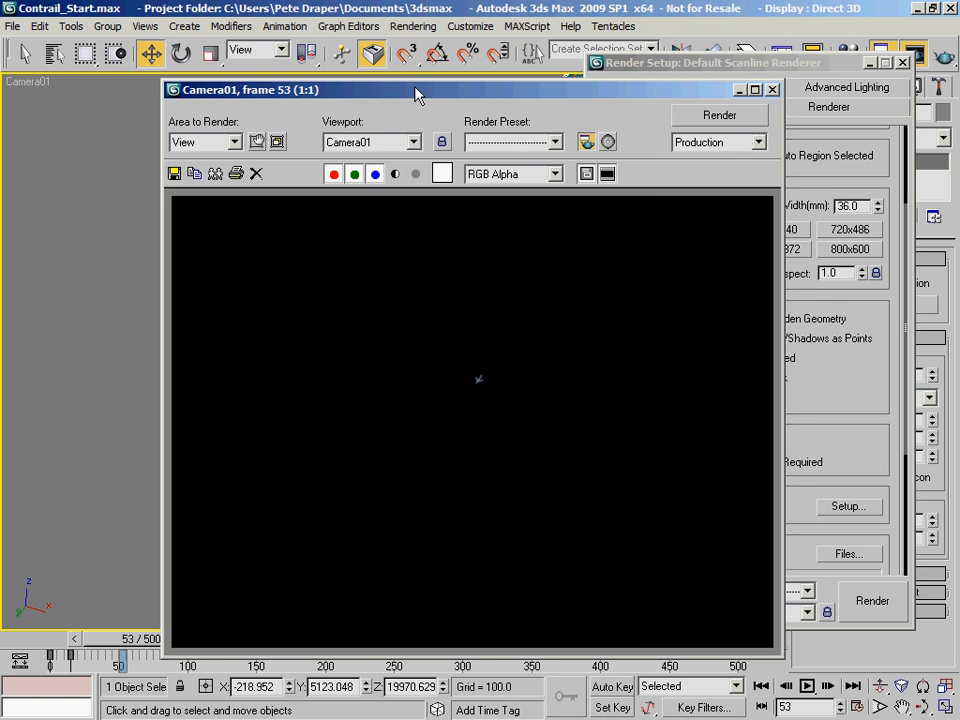
{"action": "left_click_drag", "start_coordinate": [416, 92], "coordinate": [307, 72]}
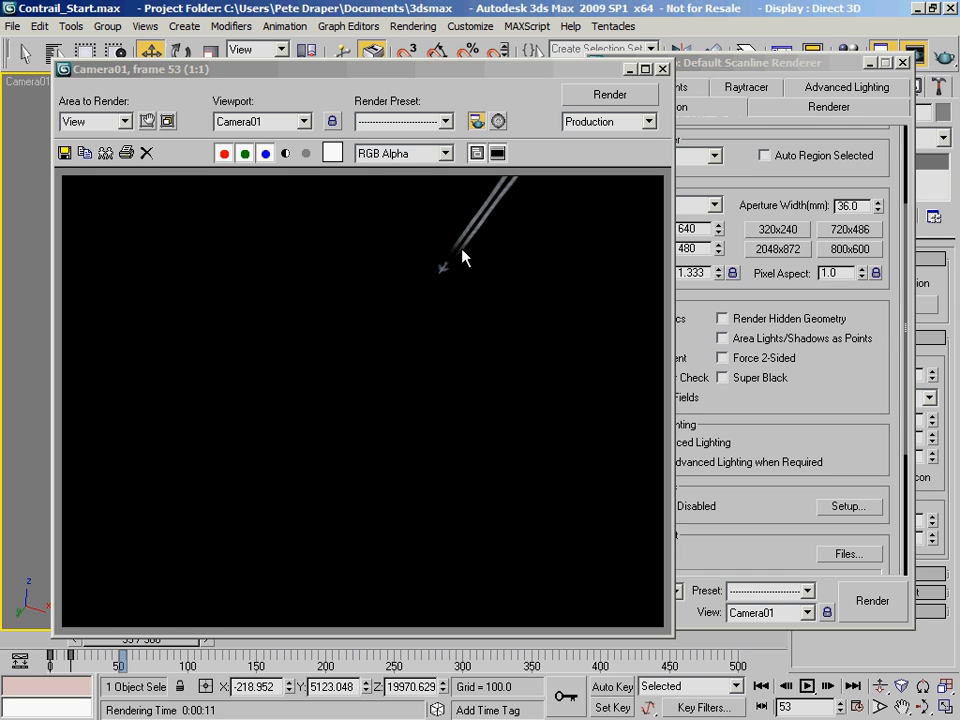
{"action": "left_click_drag", "start_coordinate": [551, 73], "coordinate": [521, 83]}
{"action": "left_click_drag", "start_coordinate": [730, 70], "coordinate": [724, 75]}
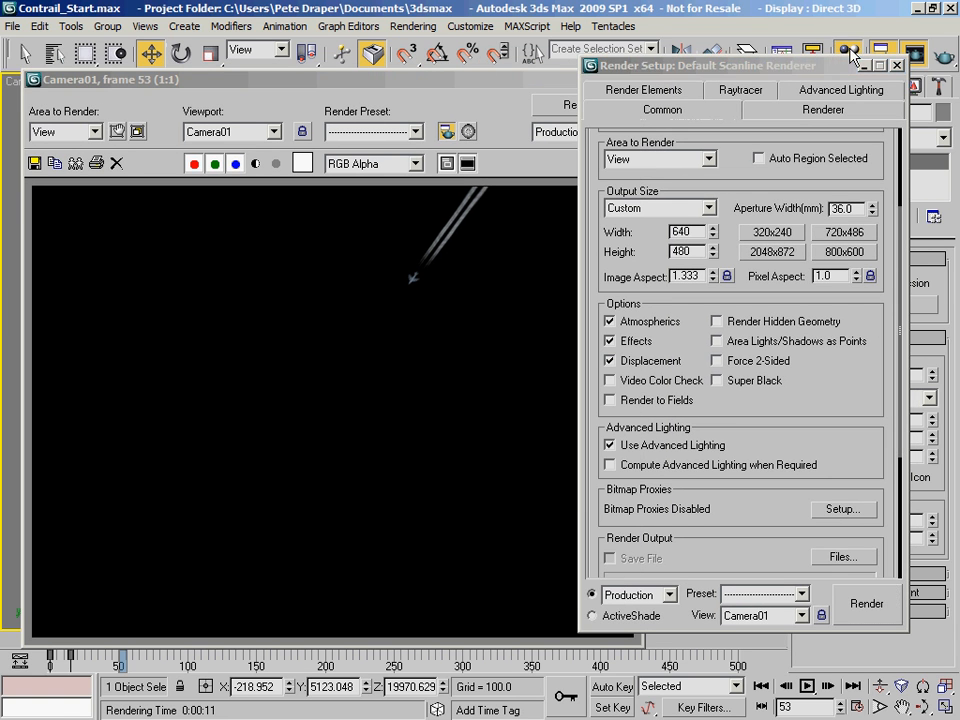
In the Contrail Stream material's cloud particle age gradient ramp, move the dark grey flag (RGB 15) to position 99
{"action": "key", "text": "m"}
{"action": "scroll", "coordinate": [675, 531], "scroll_direction": "down", "scroll_amount": 2}
{"action": "left_click", "coordinate": [775, 448]}
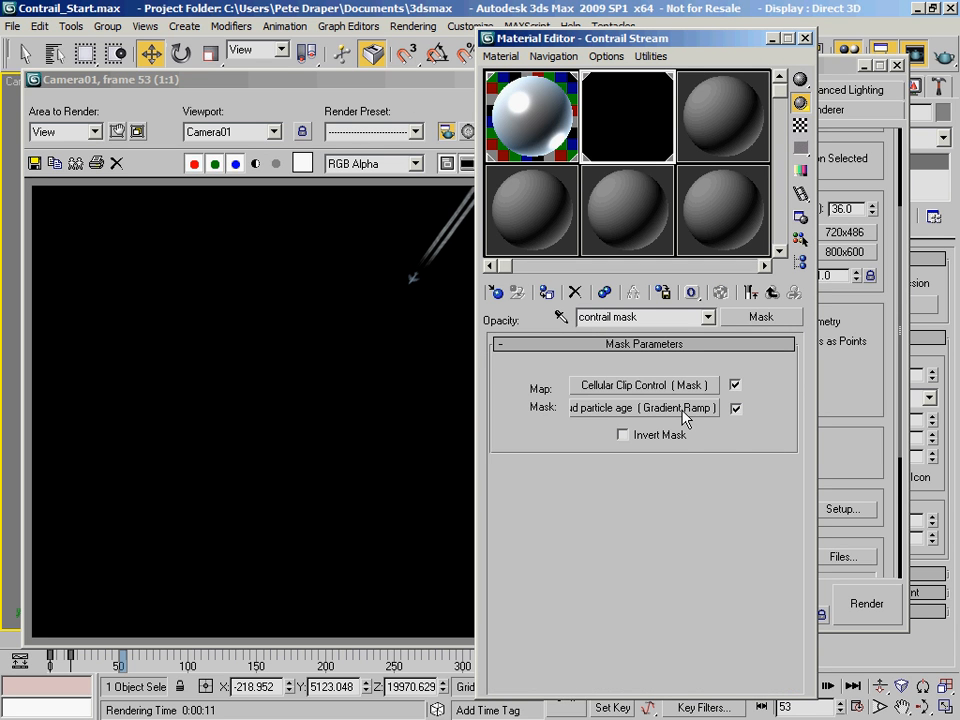
{"action": "left_click", "coordinate": [686, 408]}
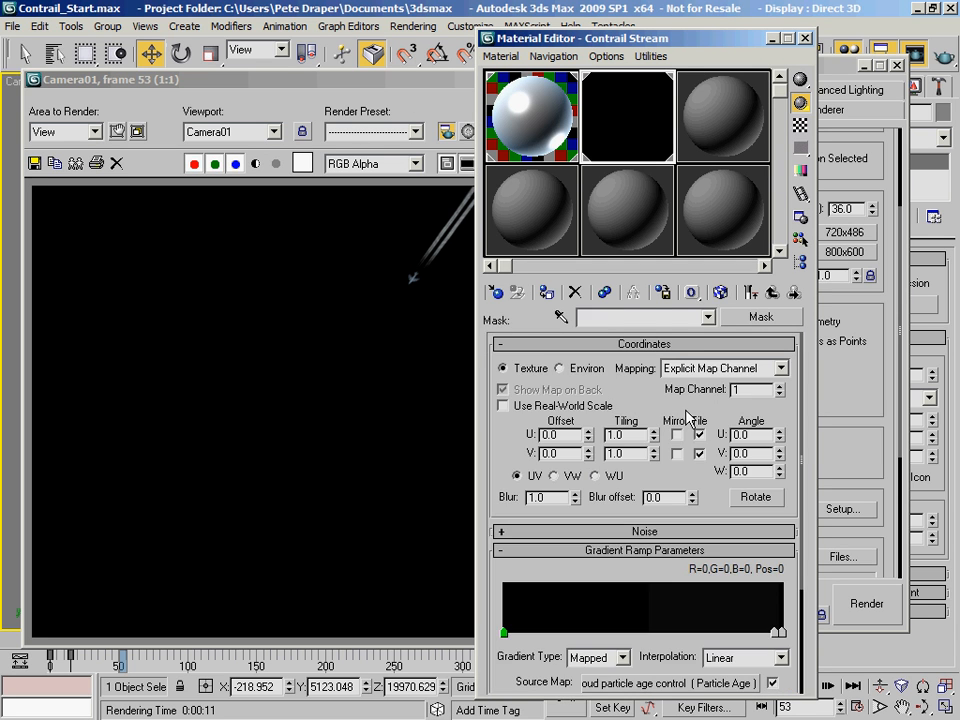
{"action": "left_click", "coordinate": [776, 633]}
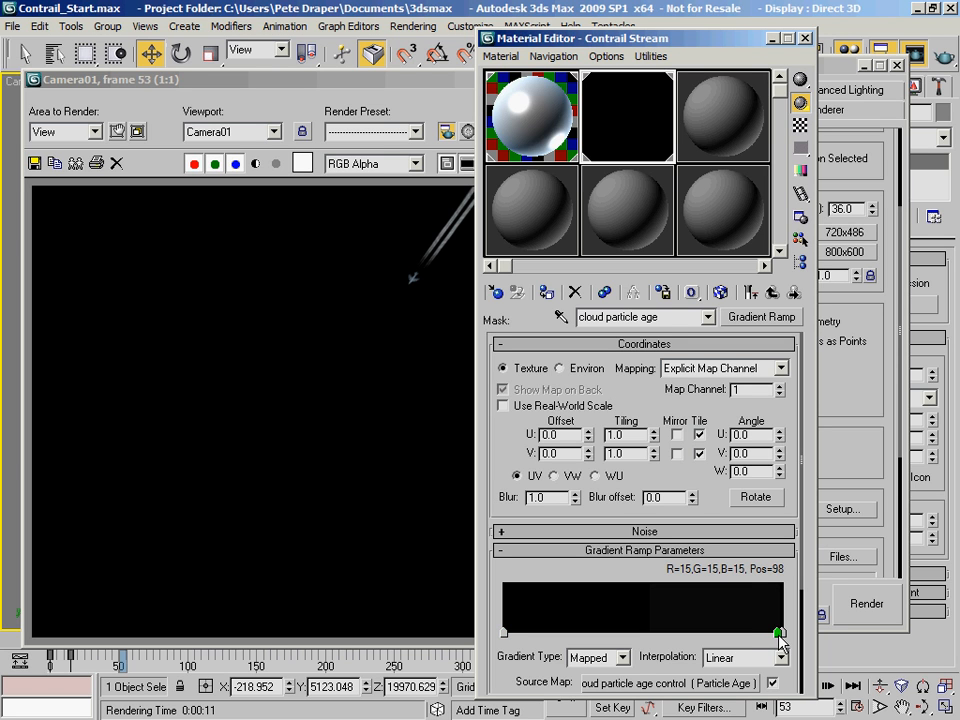
{"action": "left_click_drag", "start_coordinate": [779, 636], "coordinate": [781, 636]}
Clone the rendered frame 53 image and arrange the clone beside the original render window
{"action": "left_click", "coordinate": [336, 350]}
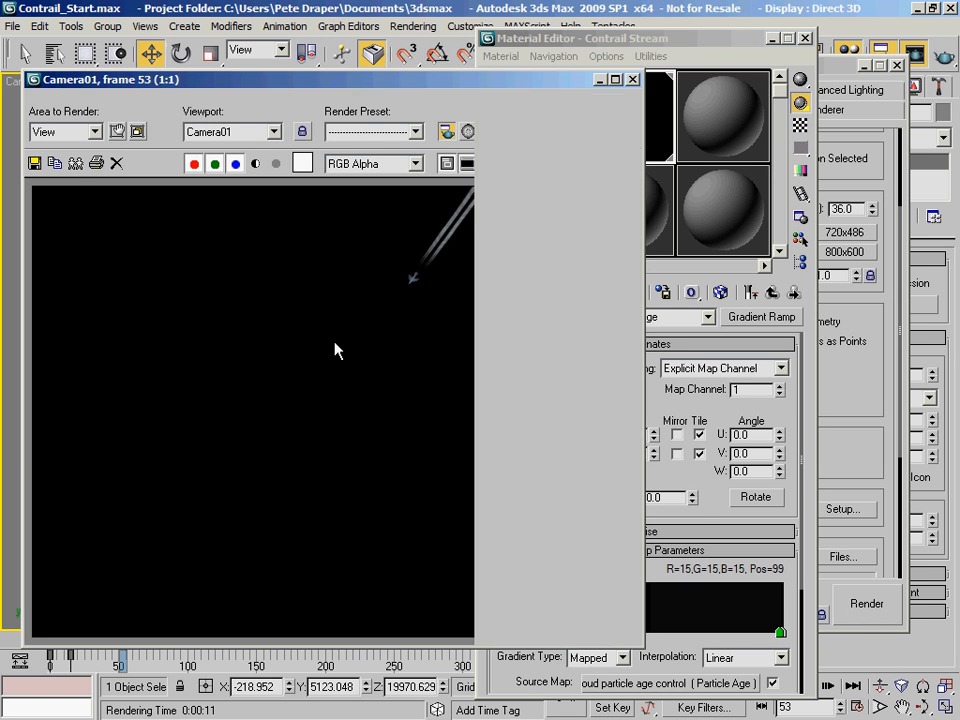
{"action": "left_click", "coordinate": [76, 164]}
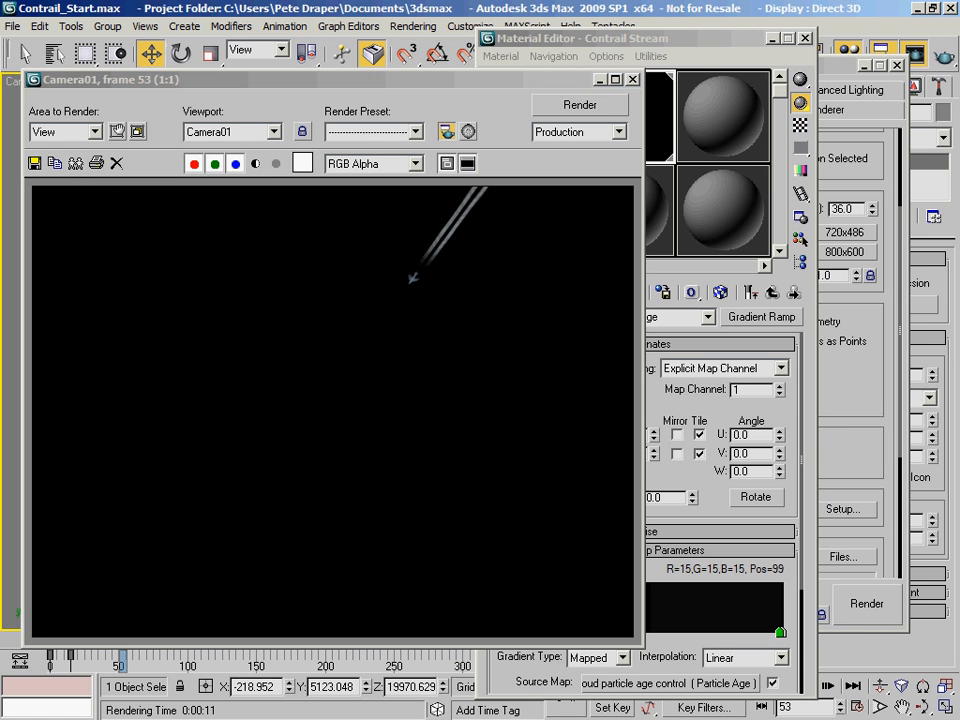
{"action": "mouse_move", "coordinate": [280, 48]}
{"action": "left_mouse_down"}
{"action": "mouse_move", "coordinate": [643, 212]}
{"action": "mouse_move", "coordinate": [595, 190]}
{"action": "mouse_move", "coordinate": [615, 213]}
{"action": "left_mouse_up"}
{"action": "left_click_drag", "start_coordinate": [390, 82], "coordinate": [378, 76]}
Render frame 53 through Camera01 again and place the new render alongside the clone for comparison
{"action": "left_click", "coordinate": [866, 190]}
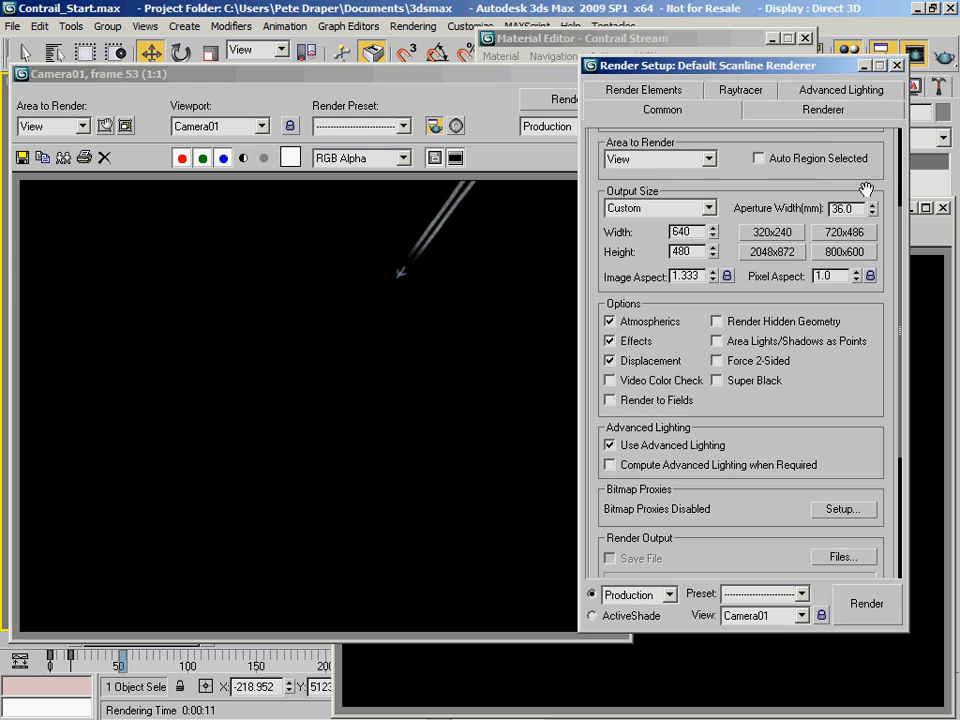
{"action": "left_click", "coordinate": [882, 620]}
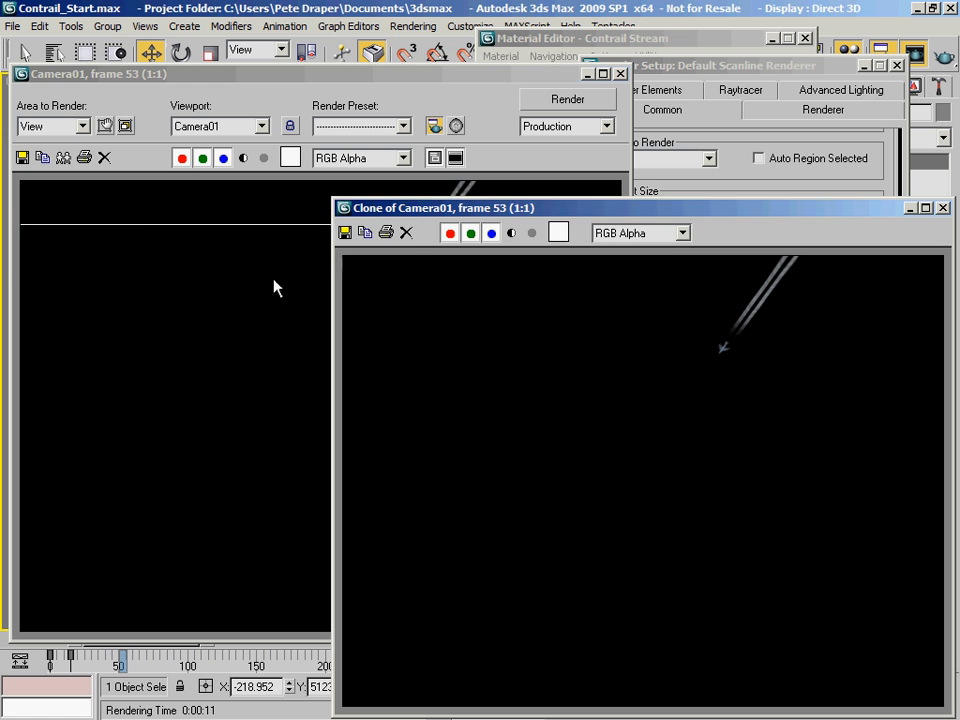
{"action": "left_click", "coordinate": [265, 292]}
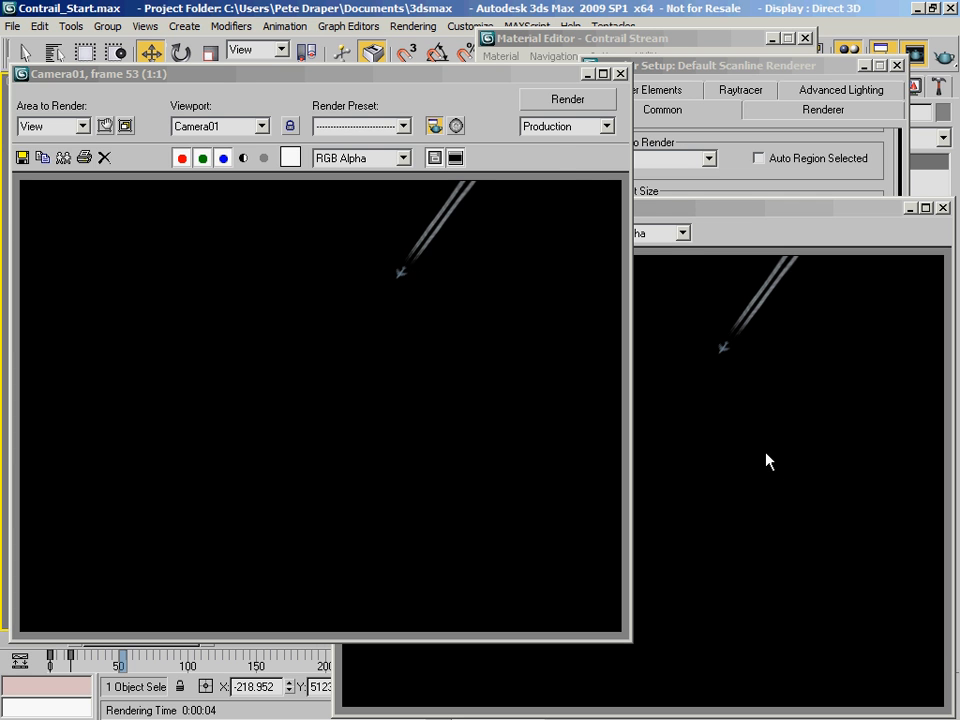
{"action": "mouse_move", "coordinate": [526, 78]}
{"action": "left_mouse_down"}
{"action": "mouse_move", "coordinate": [554, 78]}
{"action": "mouse_move", "coordinate": [533, 69]}
{"action": "left_mouse_up"}
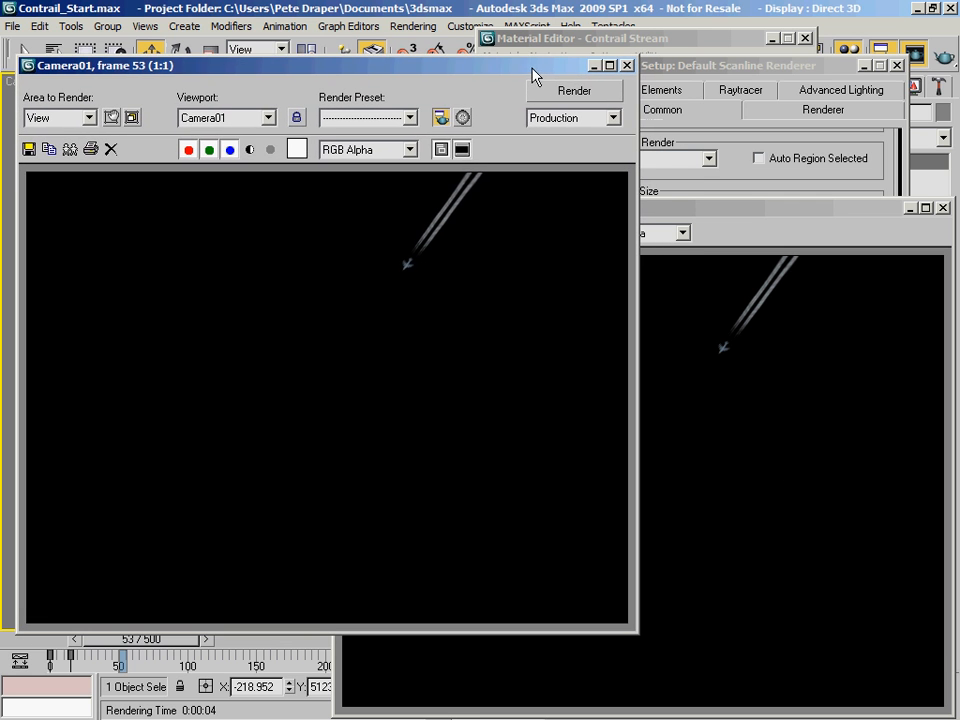
Close the frame 53 render, its cloned image and the Render Setup dialog
{"action": "left_click", "coordinate": [627, 65]}
{"action": "left_click_drag", "start_coordinate": [778, 216], "coordinate": [604, 135]}
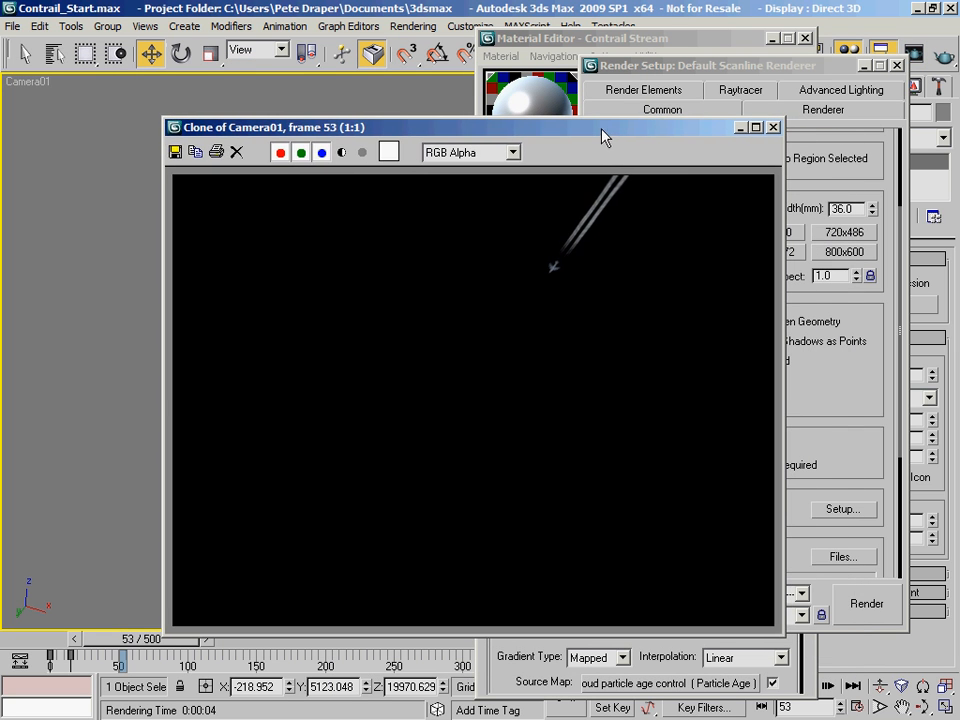
{"action": "left_click", "coordinate": [773, 127]}
{"action": "mouse_move", "coordinate": [821, 67]}
{"action": "left_mouse_down"}
{"action": "mouse_move", "coordinate": [353, 77]}
{"action": "mouse_move", "coordinate": [350, 39]}
{"action": "left_mouse_up"}
{"action": "left_click", "coordinate": [425, 40]}
Open the Environment and Effects settings and arrange them beside the Material Editor with both fully in view
{"action": "left_click_drag", "start_coordinate": [649, 47], "coordinate": [325, 86]}
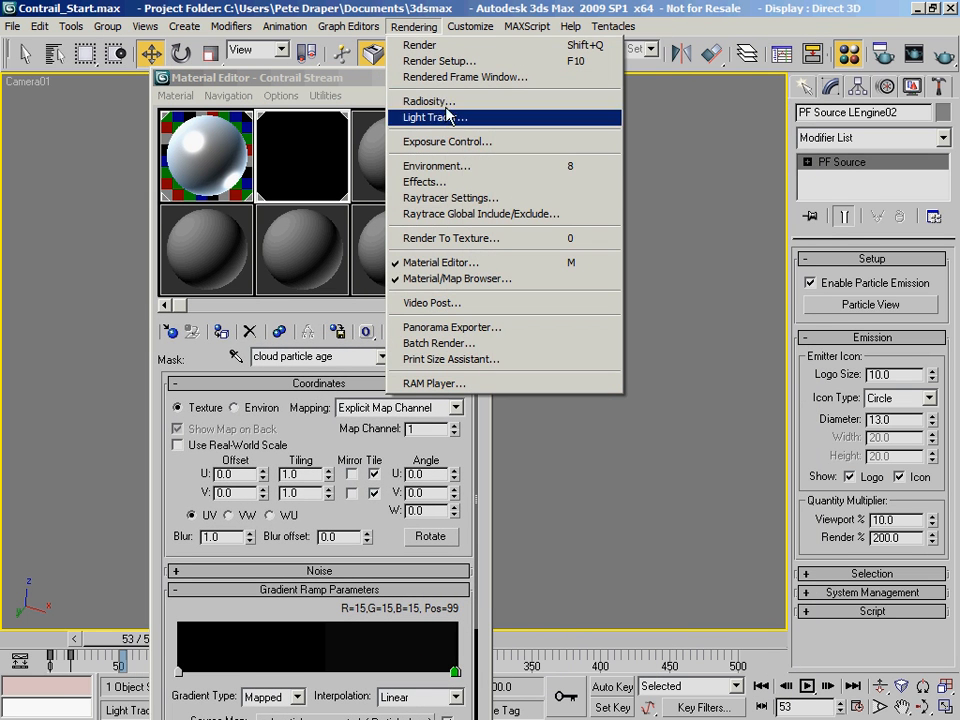
{"action": "left_click", "coordinate": [462, 169]}
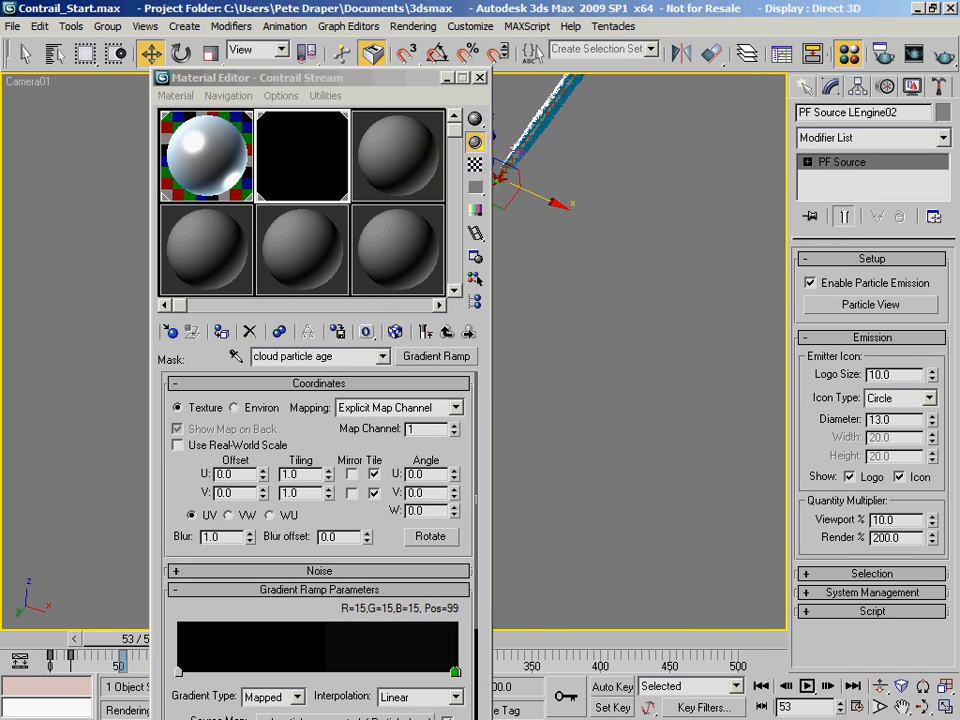
{"action": "left_click_drag", "start_coordinate": [516, 288], "coordinate": [748, 75]}
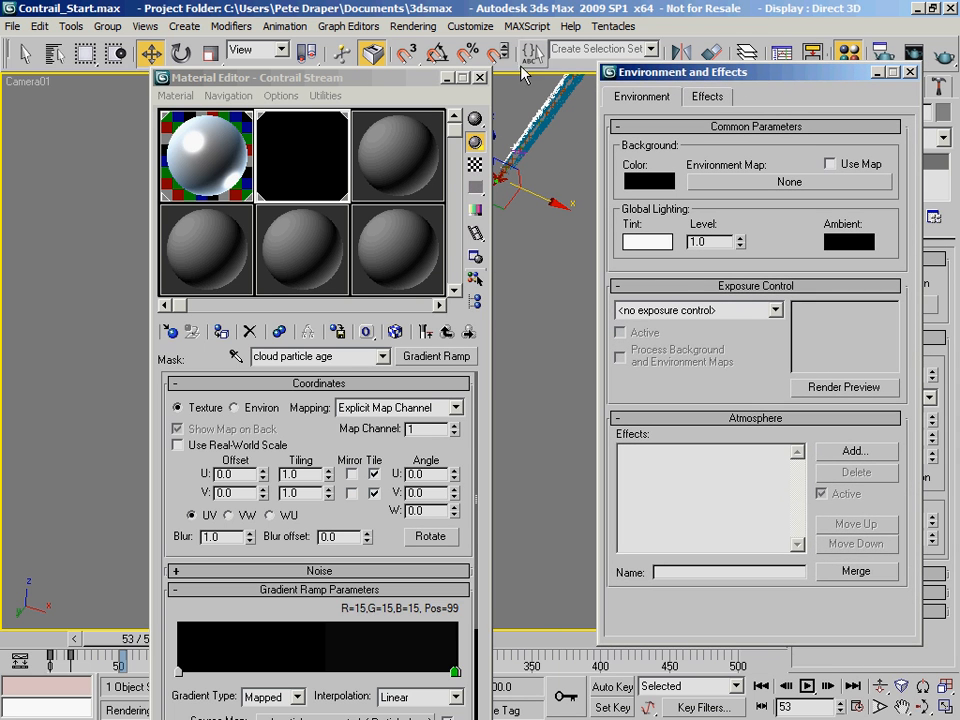
{"action": "left_click_drag", "start_coordinate": [303, 85], "coordinate": [193, 44]}
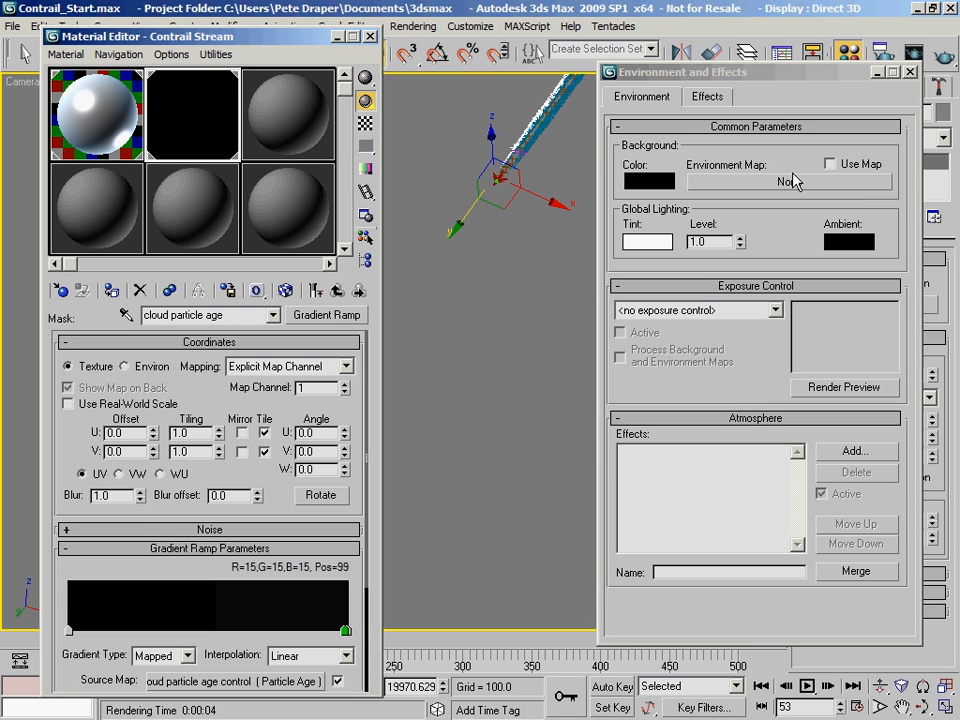
Load a new Mix map into the third Material Editor sample slot and close the map browser
{"action": "left_click", "coordinate": [264, 103]}
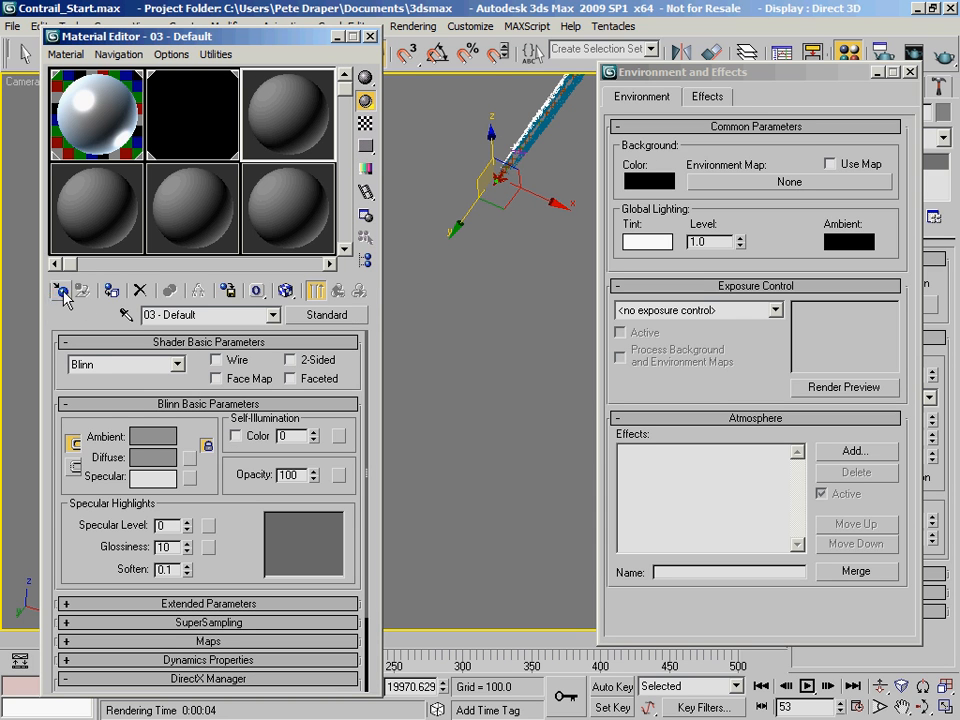
{"action": "left_click", "coordinate": [61, 292]}
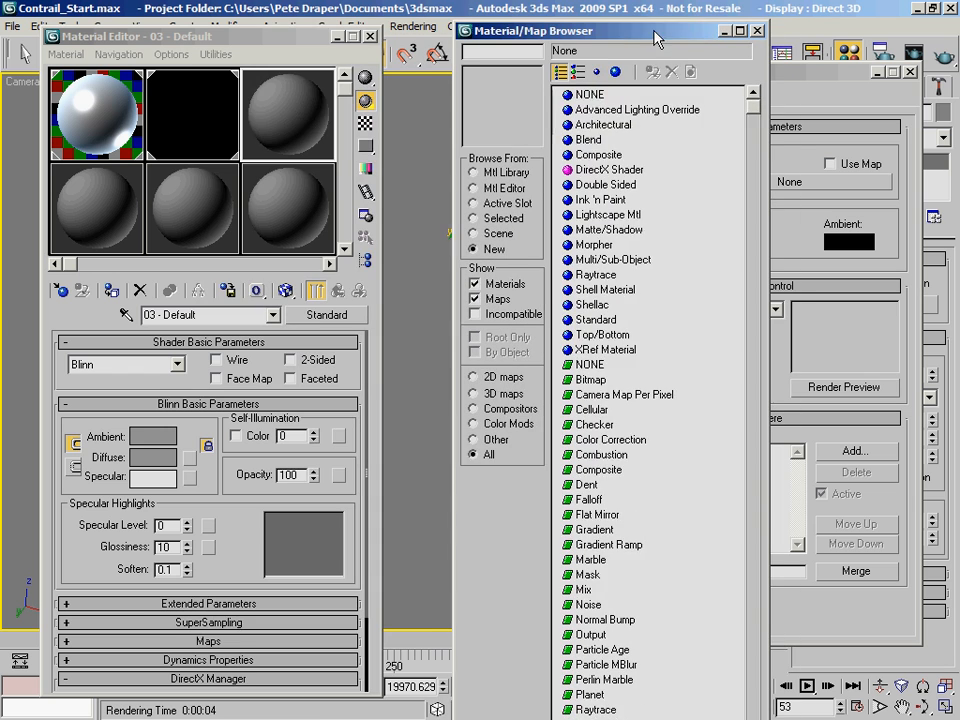
{"action": "scroll", "coordinate": [680, 555], "scroll_direction": "down", "scroll_amount": 3}
{"action": "double_click", "coordinate": [583, 495]}
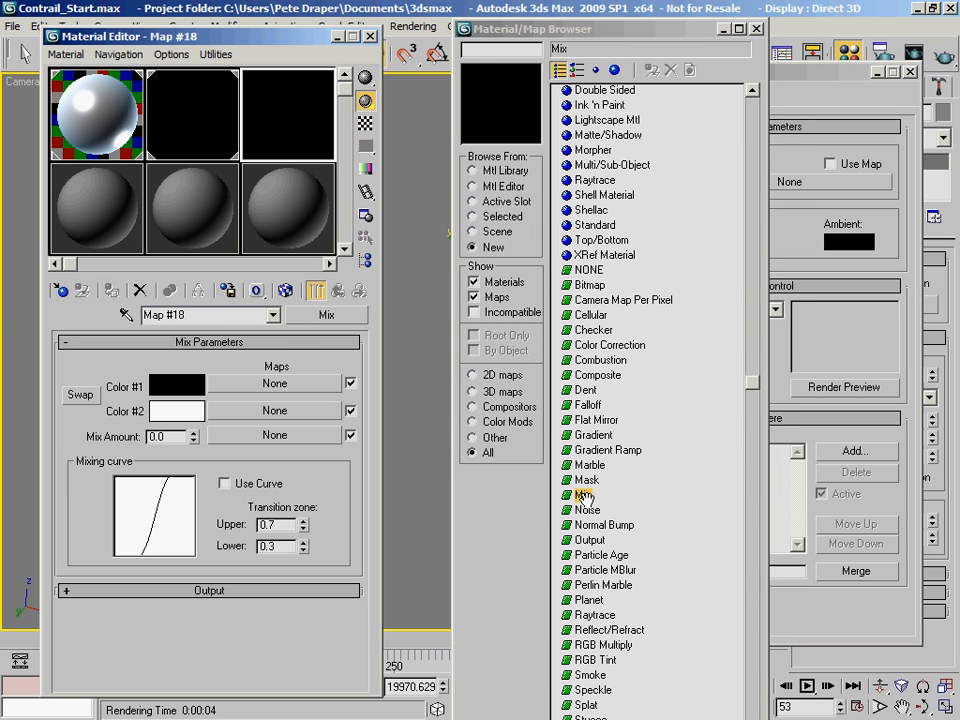
{"action": "left_click", "coordinate": [757, 30]}
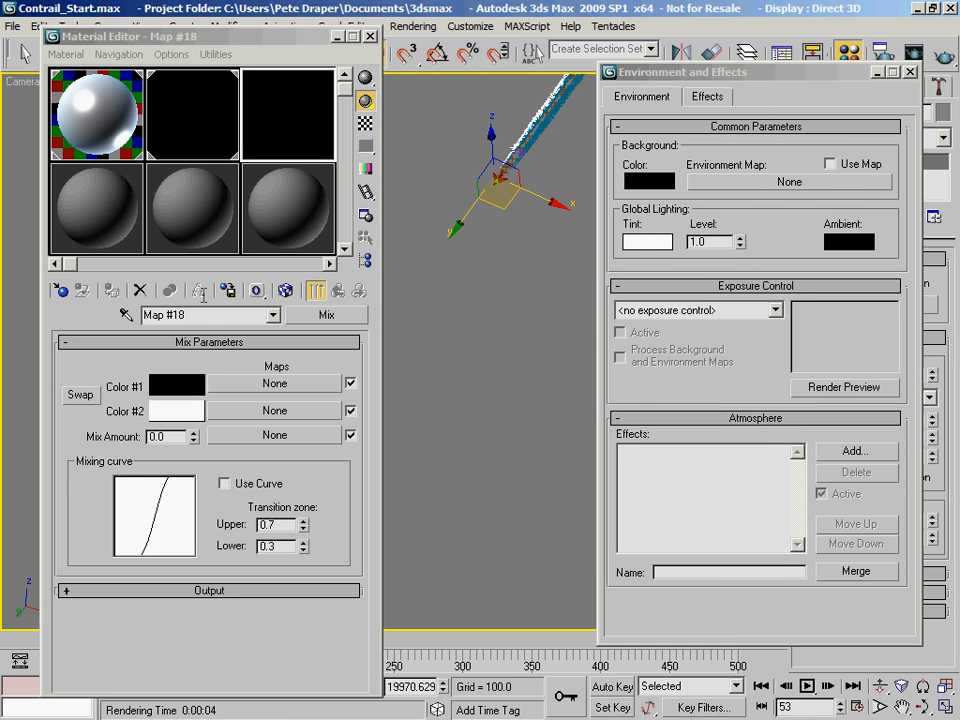
Name the Mix map "sky", assign it as the scene's environment map, and close the Environment and Effects settings
{"action": "type", "text": "sky"}
{"action": "left_click_drag", "start_coordinate": [81, 125], "coordinate": [791, 193]}
{"action": "left_click", "coordinate": [718, 412]}
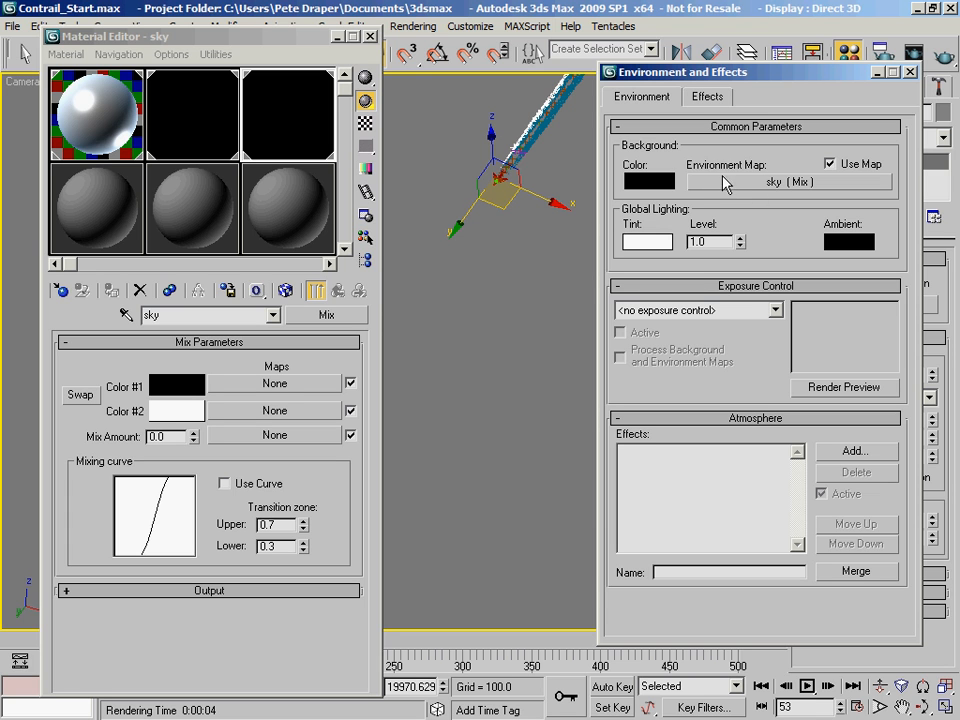
{"action": "left_click", "coordinate": [910, 72]}
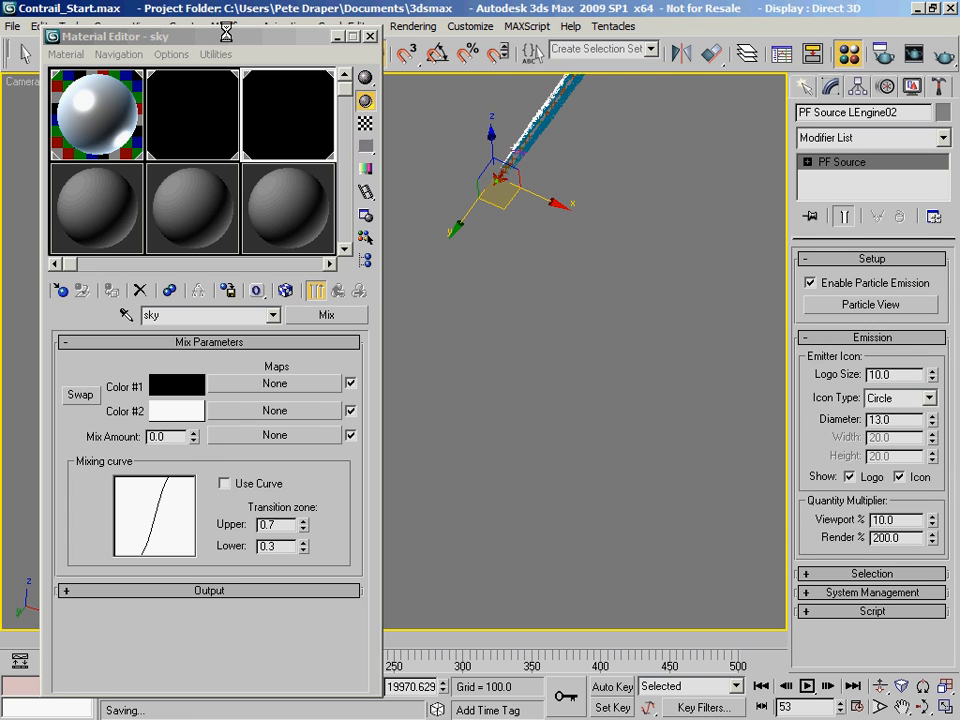
Add a Gradient Ramp map to Color #1 of the sky Mix map and name it "sky color"
{"action": "left_click_drag", "start_coordinate": [233, 38], "coordinate": [271, 6]}
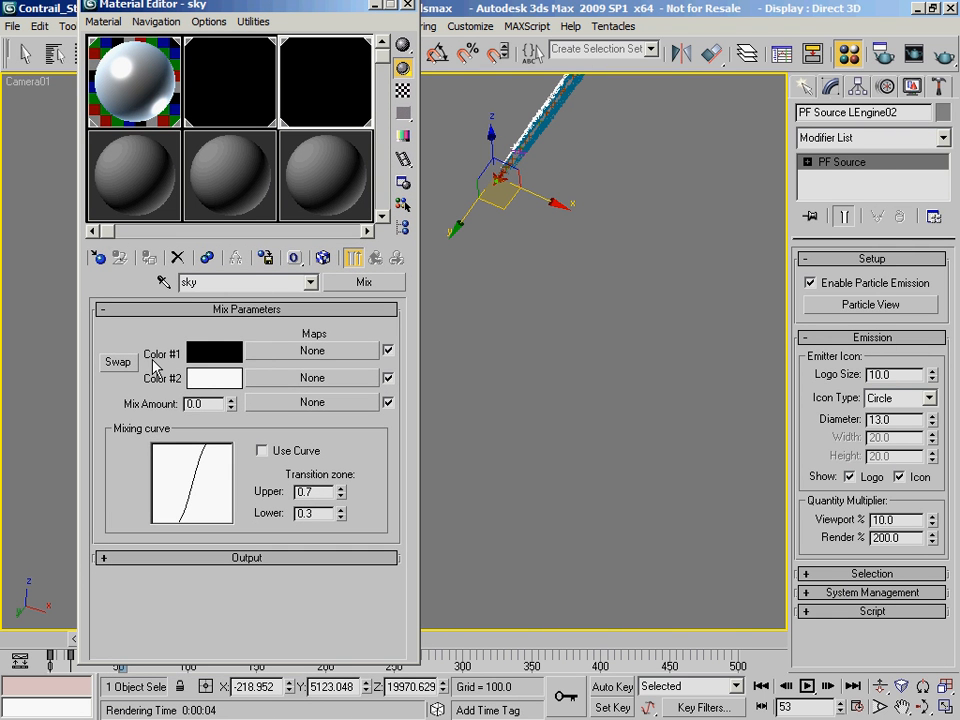
{"action": "left_click", "coordinate": [330, 351]}
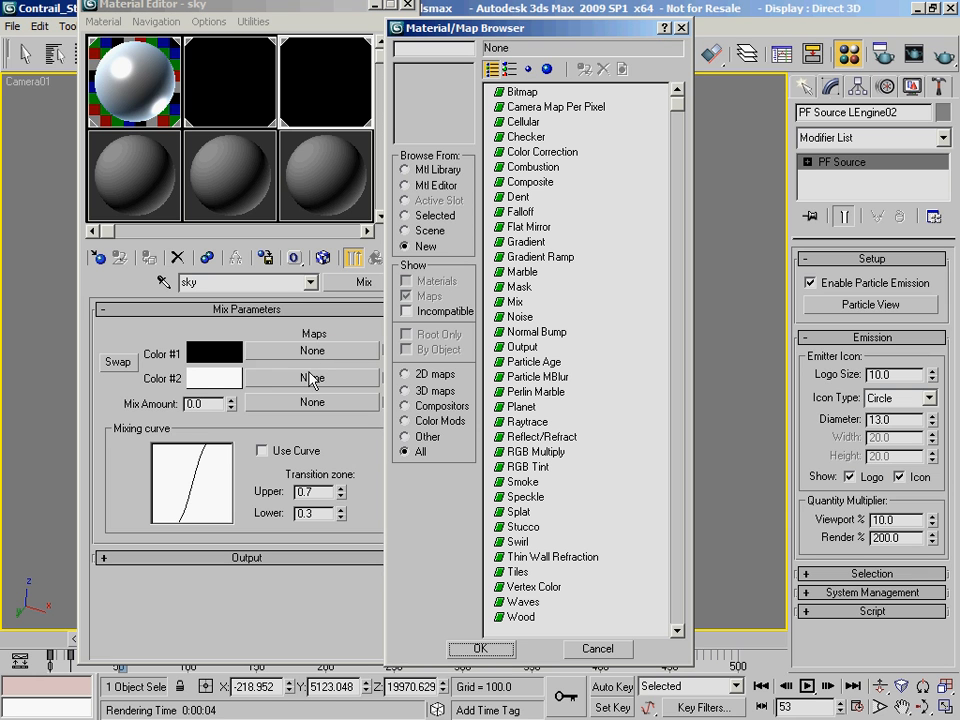
{"action": "double_click", "coordinate": [545, 257]}
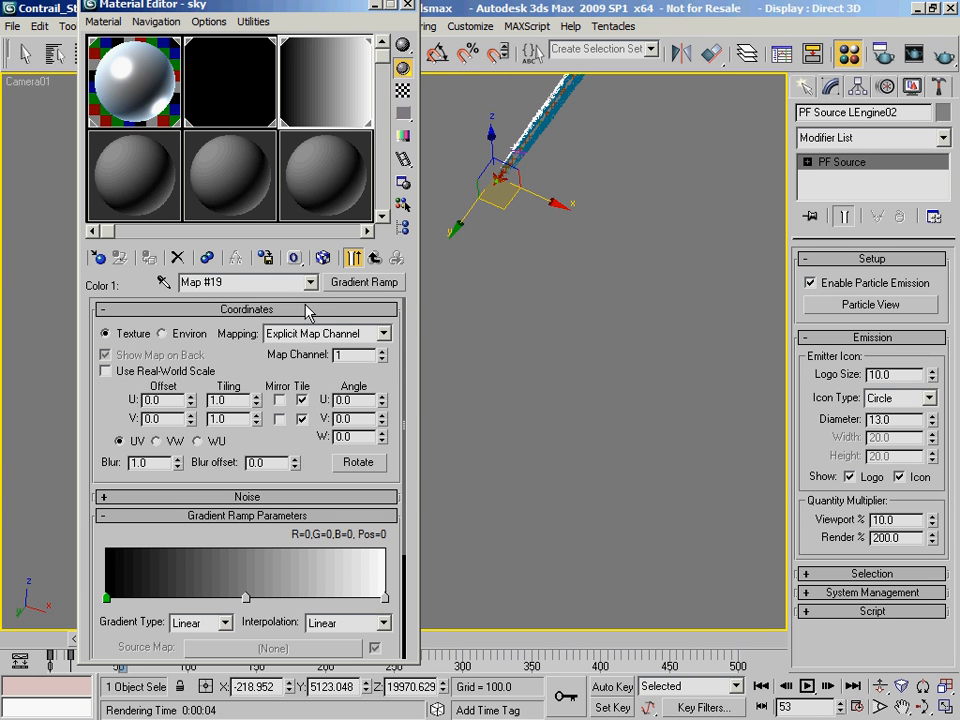
{"action": "mouse_move", "coordinate": [278, 17]}
{"action": "left_mouse_down"}
{"action": "mouse_move", "coordinate": [268, 17]}
{"action": "mouse_move", "coordinate": [271, 30]}
{"action": "left_mouse_up"}
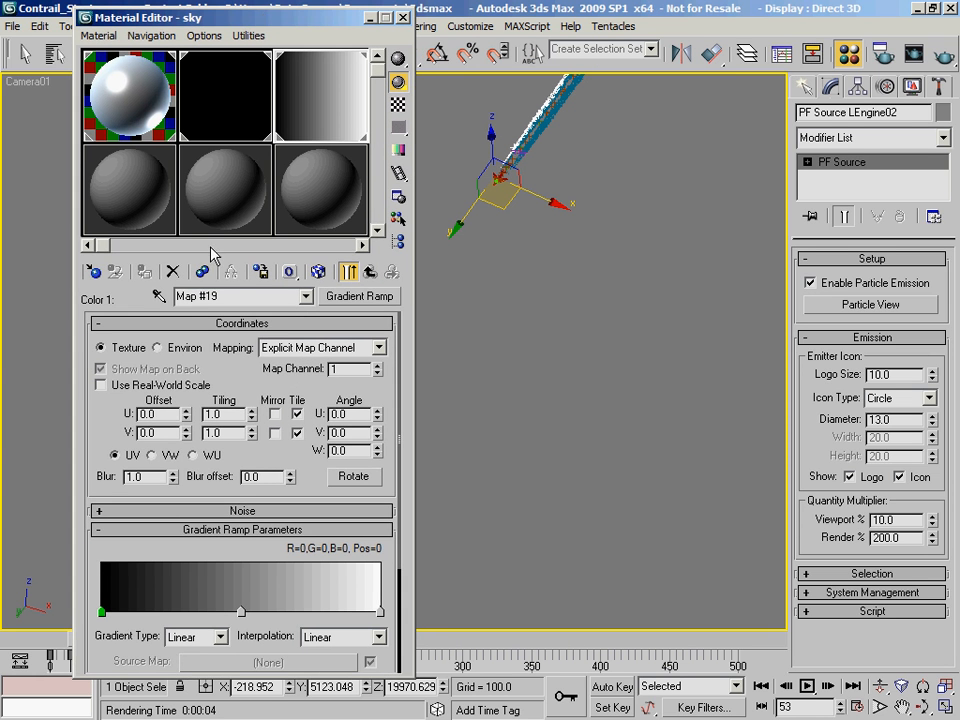
{"action": "left_click", "coordinate": [236, 296]}
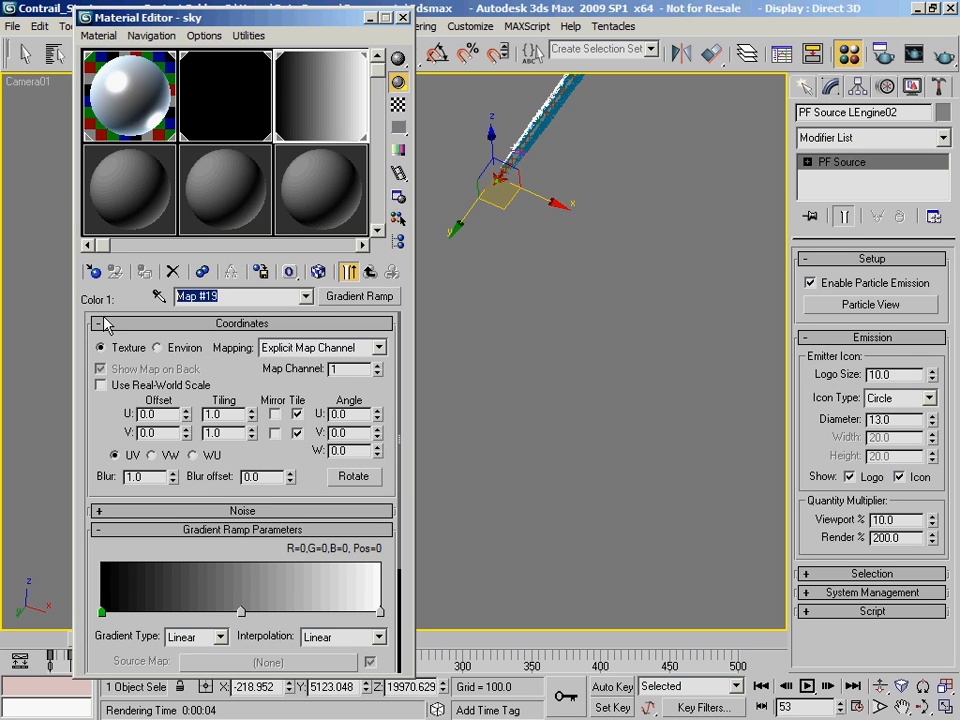
{"action": "type", "text": "sky colour"}
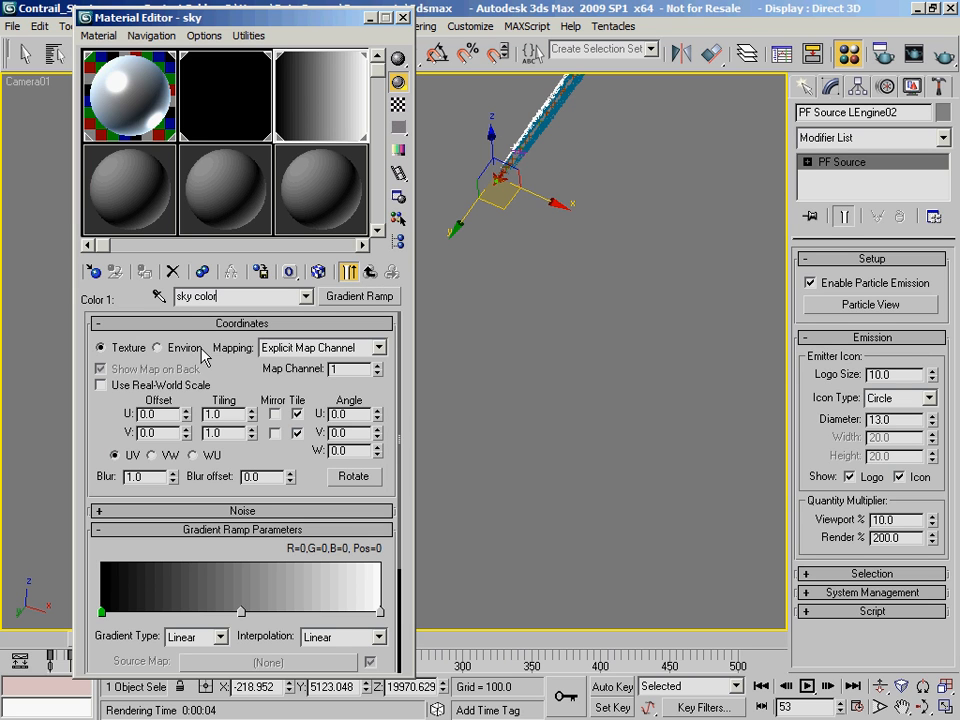
Set the sky color map to Environ with Spherical Environment mapping and a W angle of 90
{"action": "left_click", "coordinate": [160, 347]}
{"action": "left_click", "coordinate": [320, 349]}
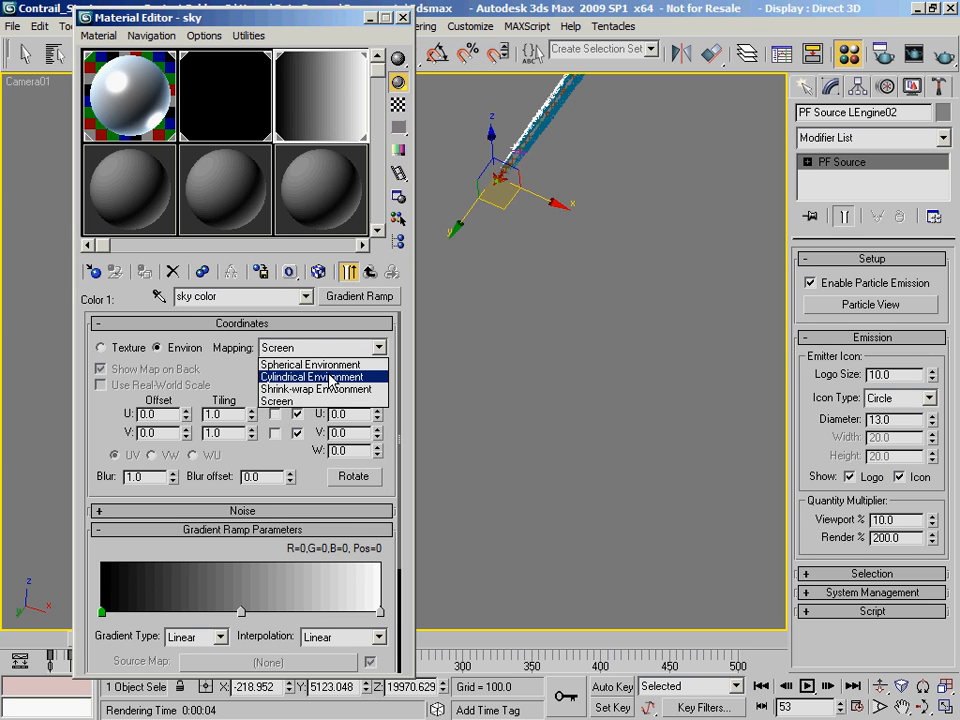
{"action": "left_click", "coordinate": [318, 364]}
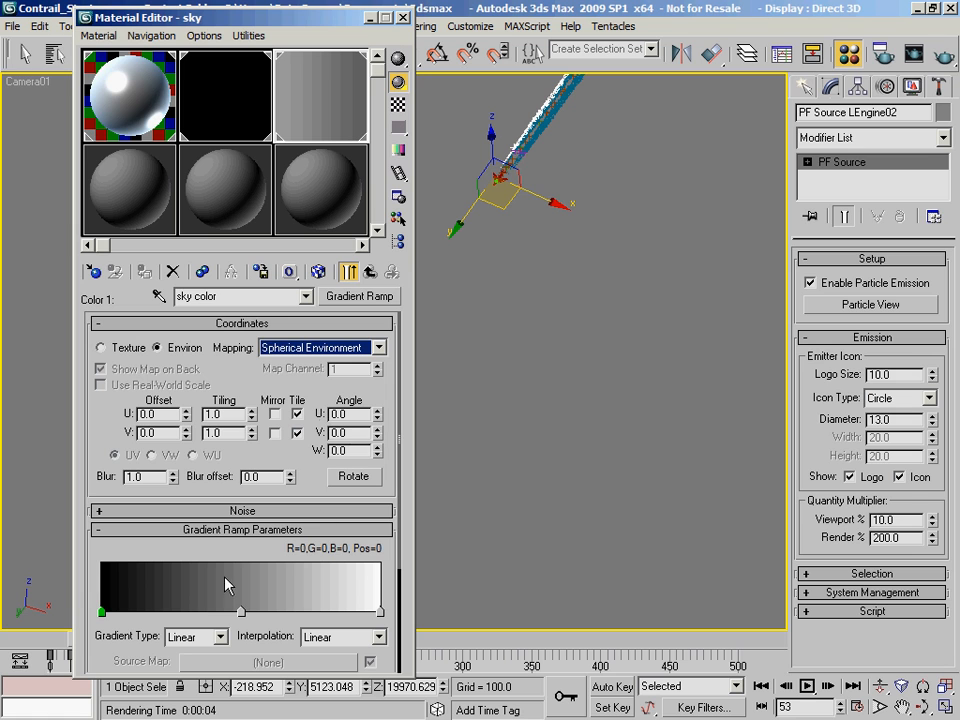
{"action": "double_click", "coordinate": [354, 452]}
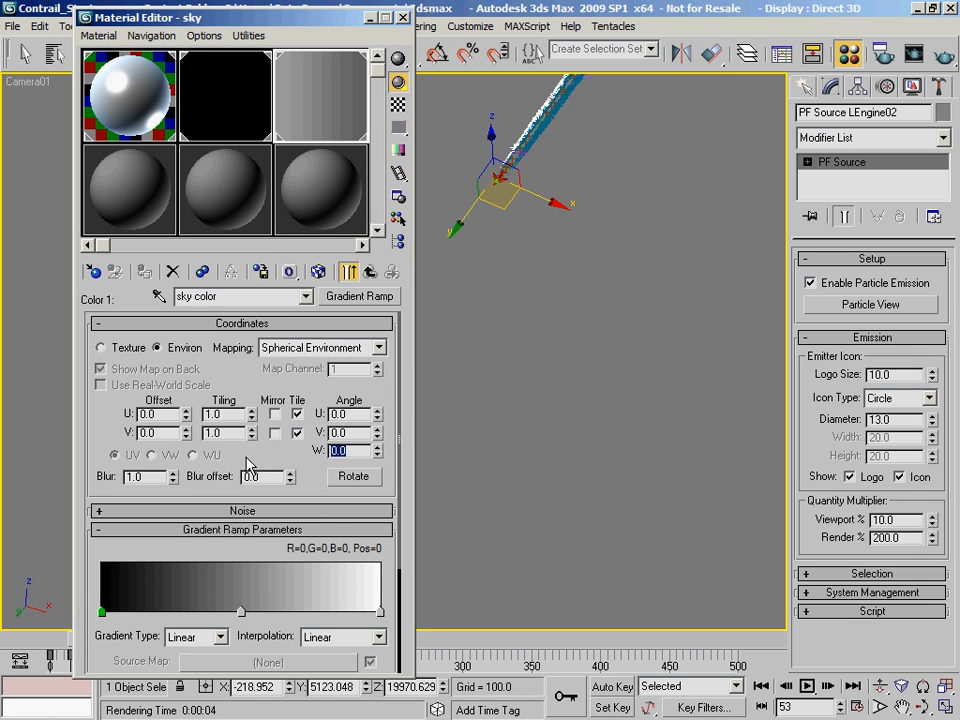
{"action": "type", "text": "90"}
{"action": "key", "text": "Return"}
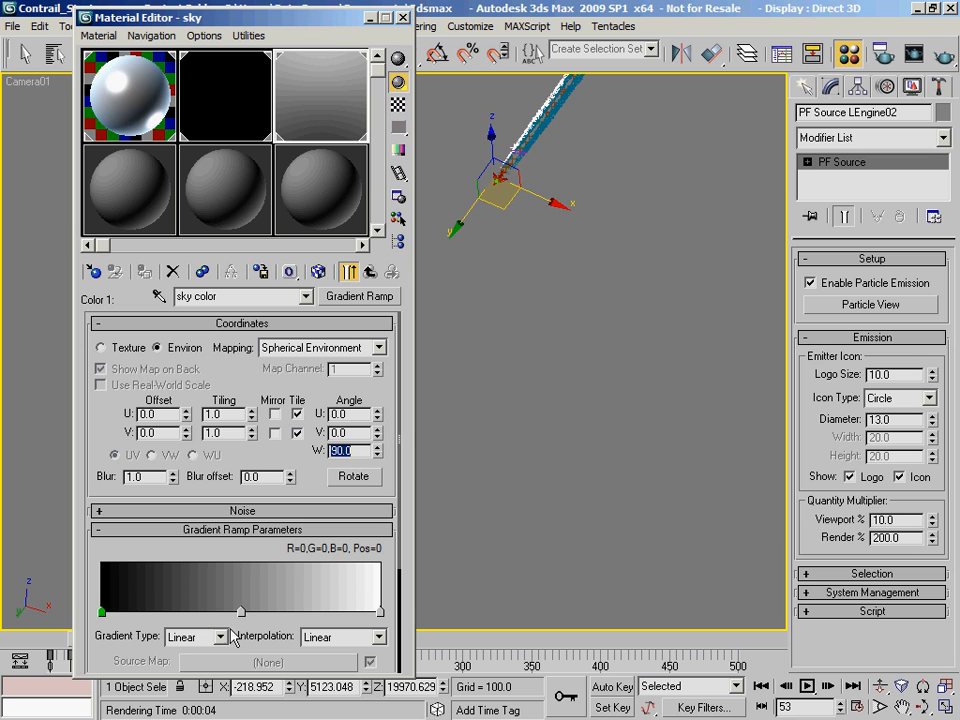
Move the middle flag of the sky color gradient to position 62 and open its colour for editing
{"action": "left_click_drag", "start_coordinate": [242, 612], "coordinate": [269, 613]}
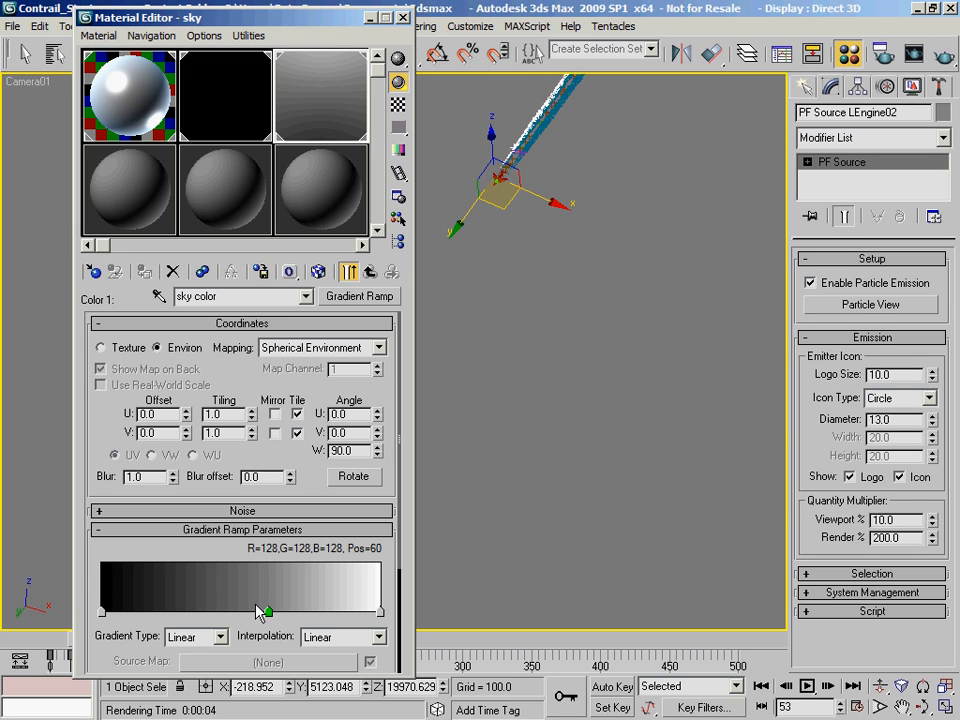
{"action": "left_click_drag", "start_coordinate": [268, 612], "coordinate": [273, 613]}
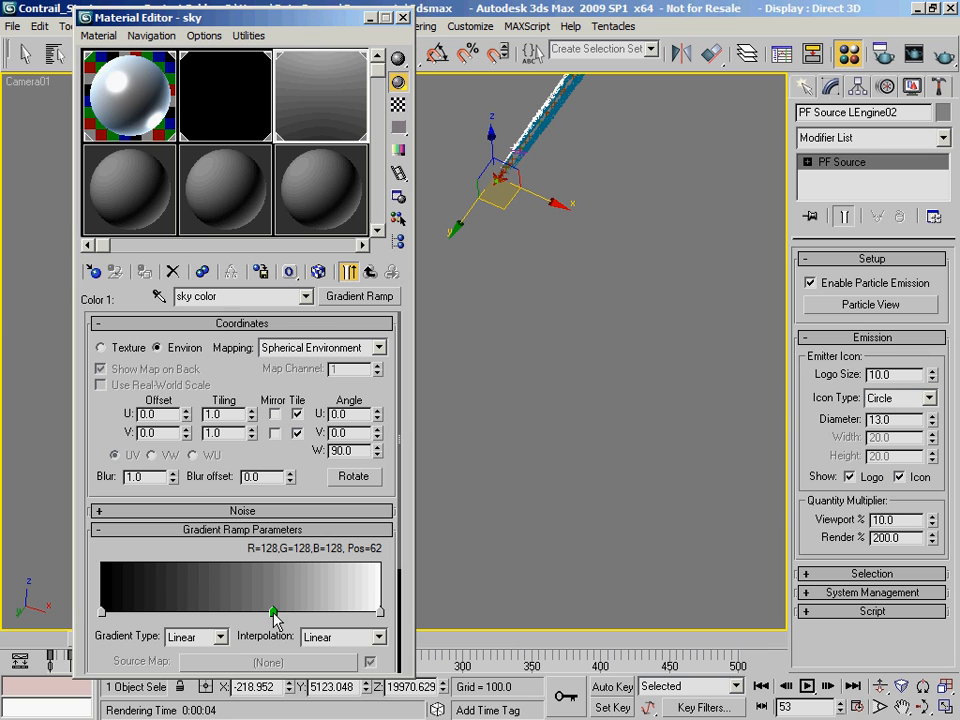
{"action": "right_click", "coordinate": [273, 612]}
{"action": "left_click", "coordinate": [242, 616]}
{"action": "double_click", "coordinate": [273, 612]}
{"action": "left_click_drag", "start_coordinate": [270, 105], "coordinate": [323, 99]}
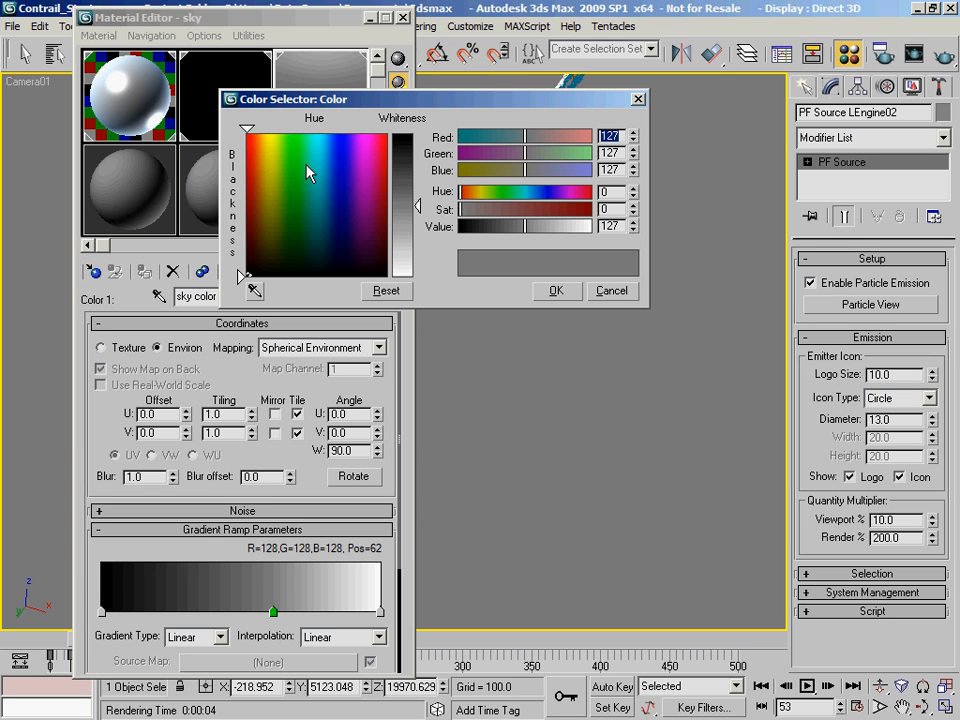
{"action": "left_click_drag", "start_coordinate": [354, 105], "coordinate": [557, 120]}
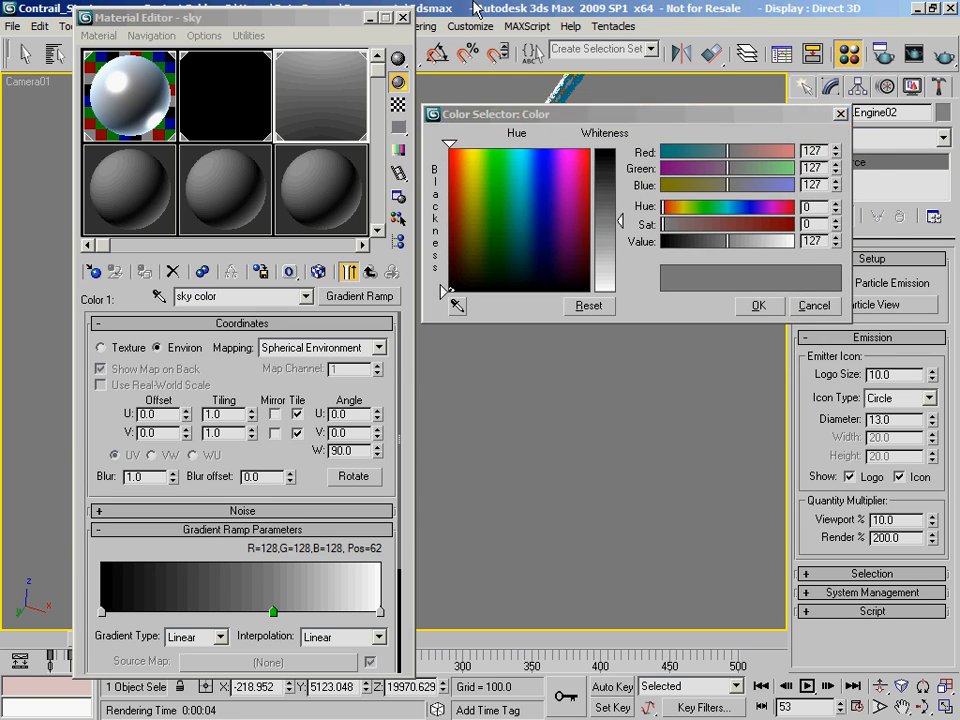
Switch to the reference Images folder, view Contrail21.JPG to examine the sky colours, and return to 3ds Max
{"action": "key", "text": "alt+Tab"}
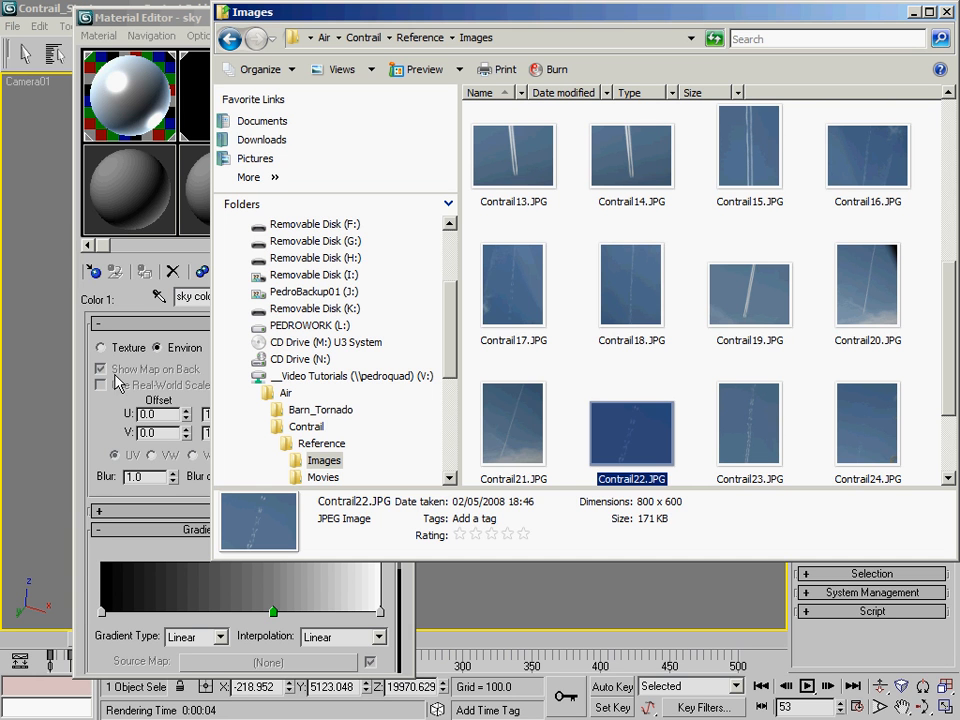
{"action": "left_click", "coordinate": [511, 458]}
{"action": "double_click", "coordinate": [511, 458]}
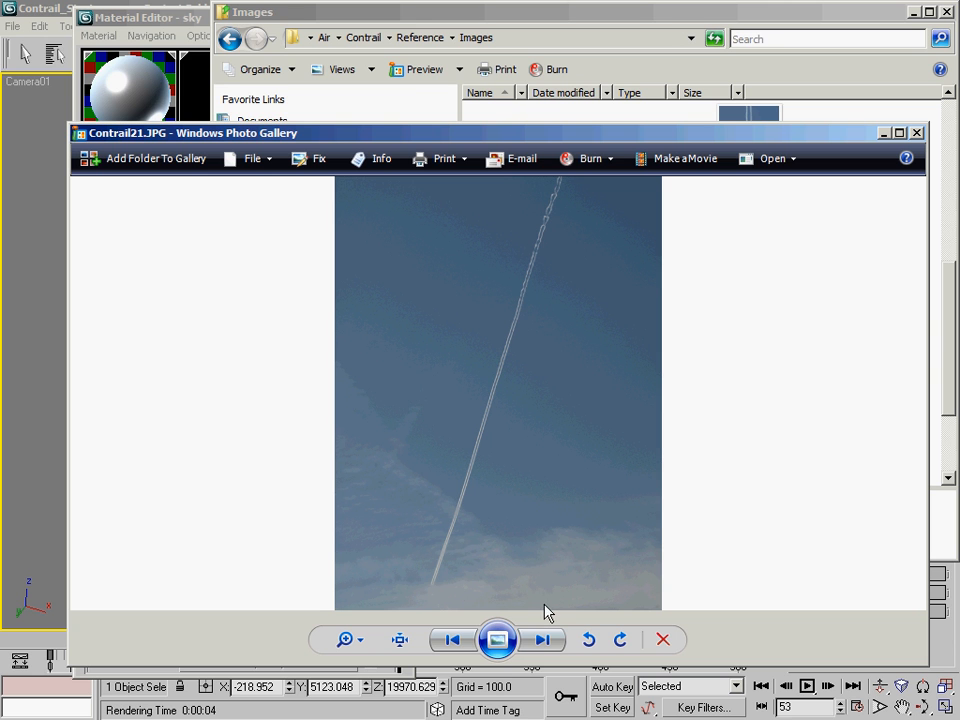
{"action": "left_click", "coordinate": [917, 132]}
{"action": "left_click", "coordinate": [105, 435]}
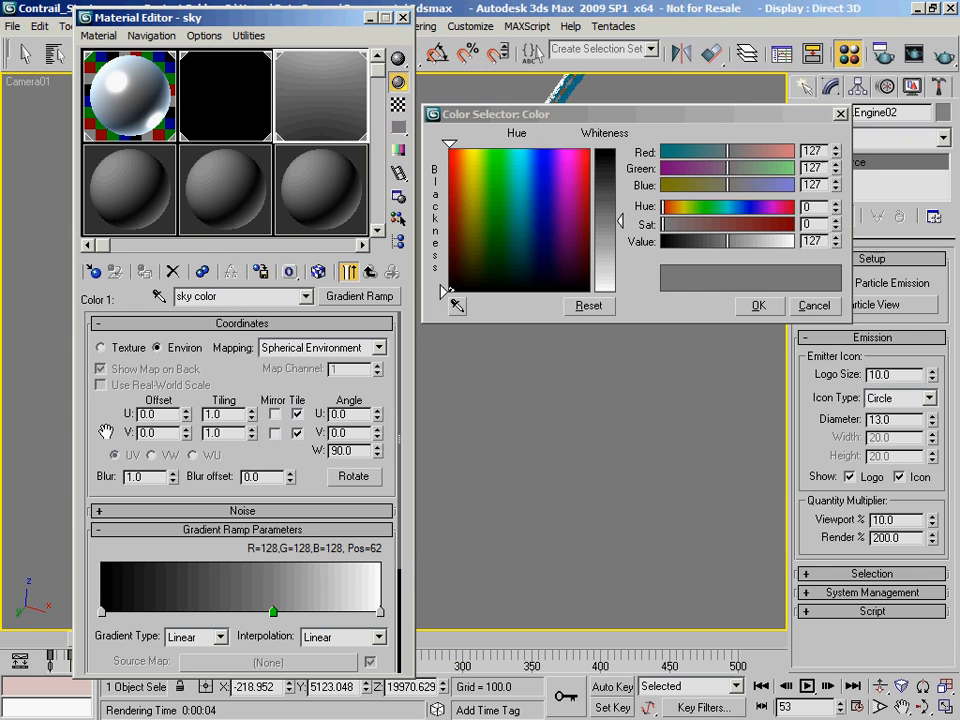
Set the colour of the flag at position 62 to red 145, green 150 and blue 155
{"action": "left_click", "coordinate": [604, 113]}
{"action": "left_click_drag", "start_coordinate": [604, 113], "coordinate": [597, 112]}
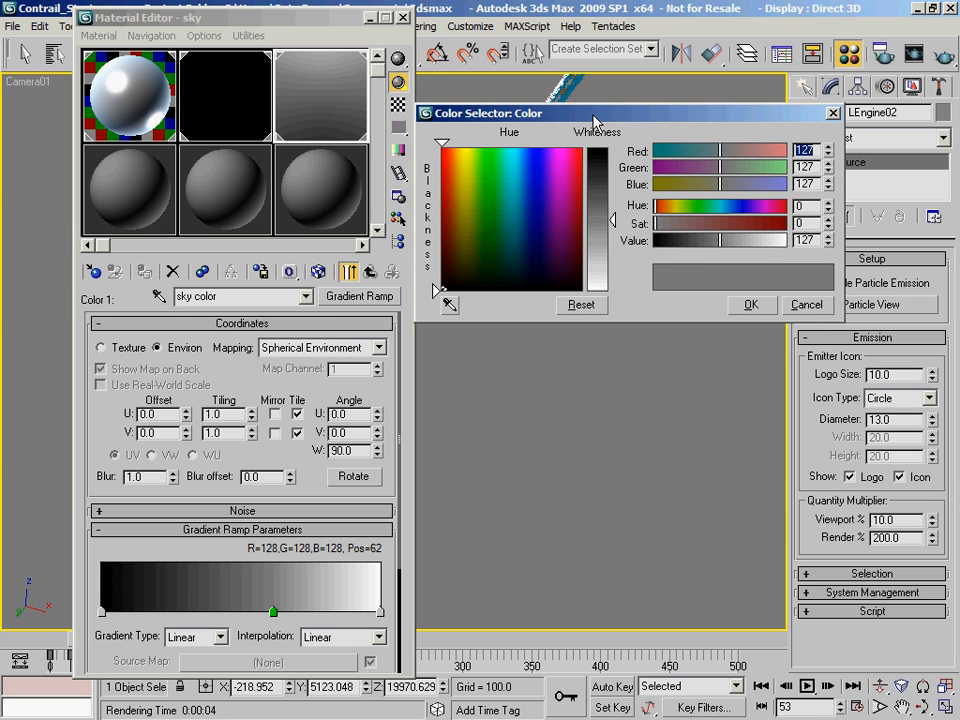
{"action": "type", "text": "145"}
{"action": "key", "text": "Tab"}
{"action": "type", "text": "150"}
{"action": "key", "text": "Tab"}
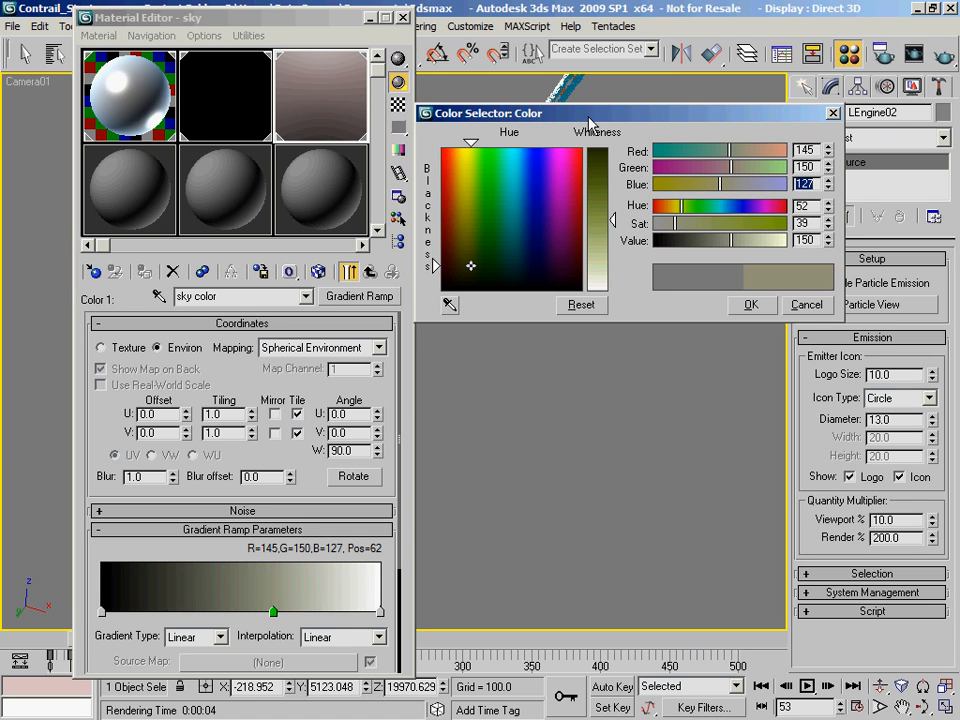
{"action": "type", "text": "155"}
{"action": "key", "text": "Tab"}
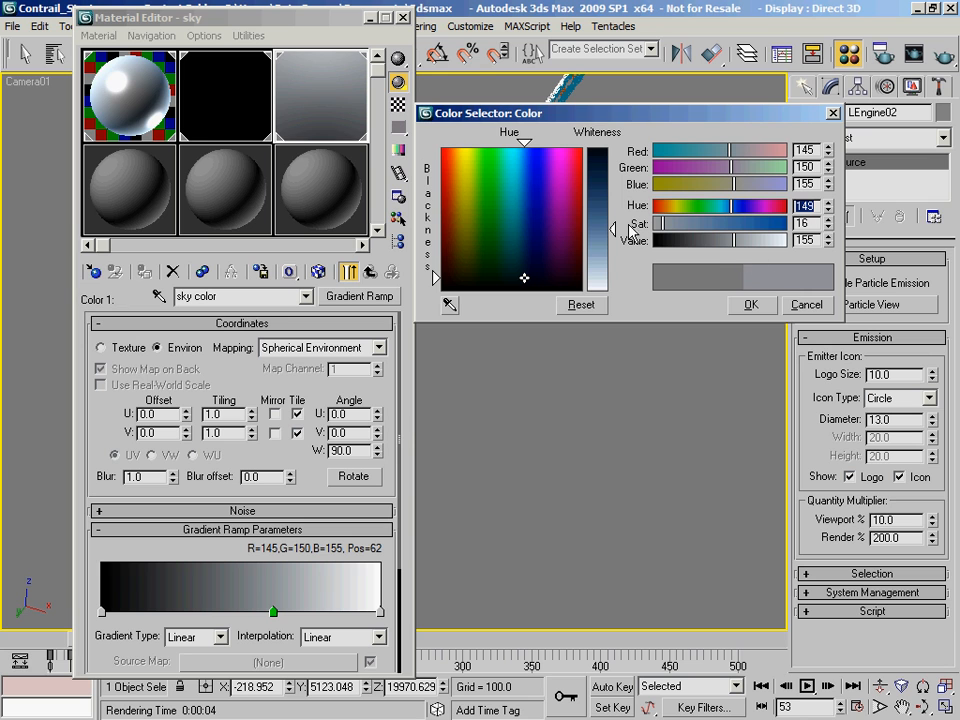
{"action": "left_click", "coordinate": [760, 310]}
Copy the colour of the flag at position 62 onto the gradient's start flag at position 0
{"action": "right_click", "coordinate": [275, 616]}
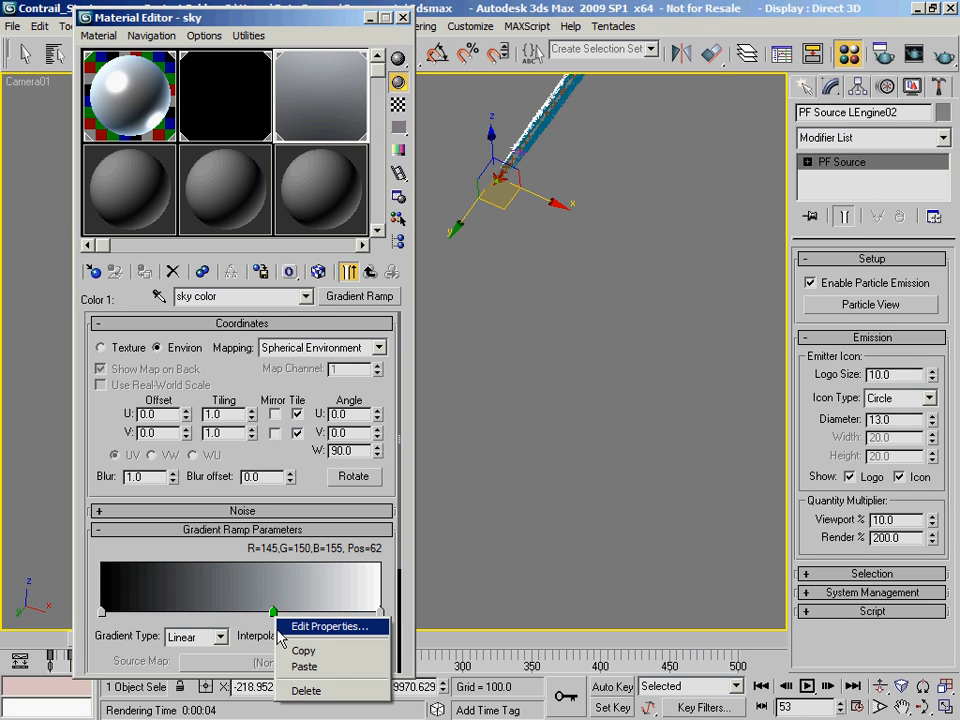
{"action": "left_click", "coordinate": [311, 649]}
{"action": "right_click", "coordinate": [101, 615]}
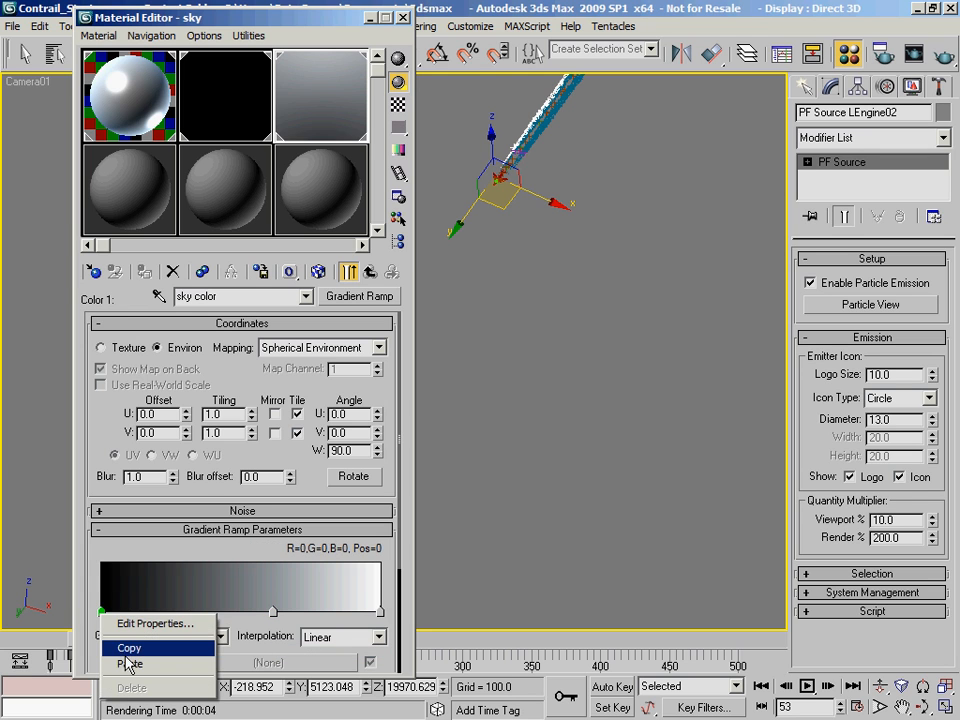
{"action": "left_click", "coordinate": [124, 663]}
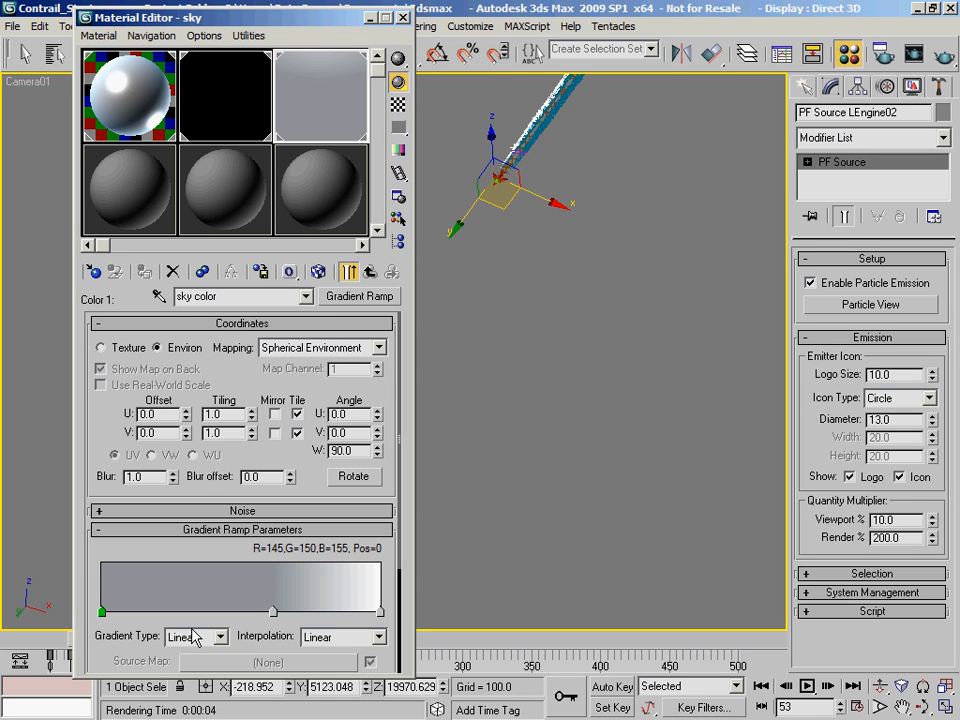
Set the colour of the sky gradient's end flag at position 100 to red 35, green 62 and blue 85
{"action": "left_click", "coordinate": [381, 614]}
{"action": "right_click", "coordinate": [381, 614]}
{"action": "left_click", "coordinate": [381, 614]}
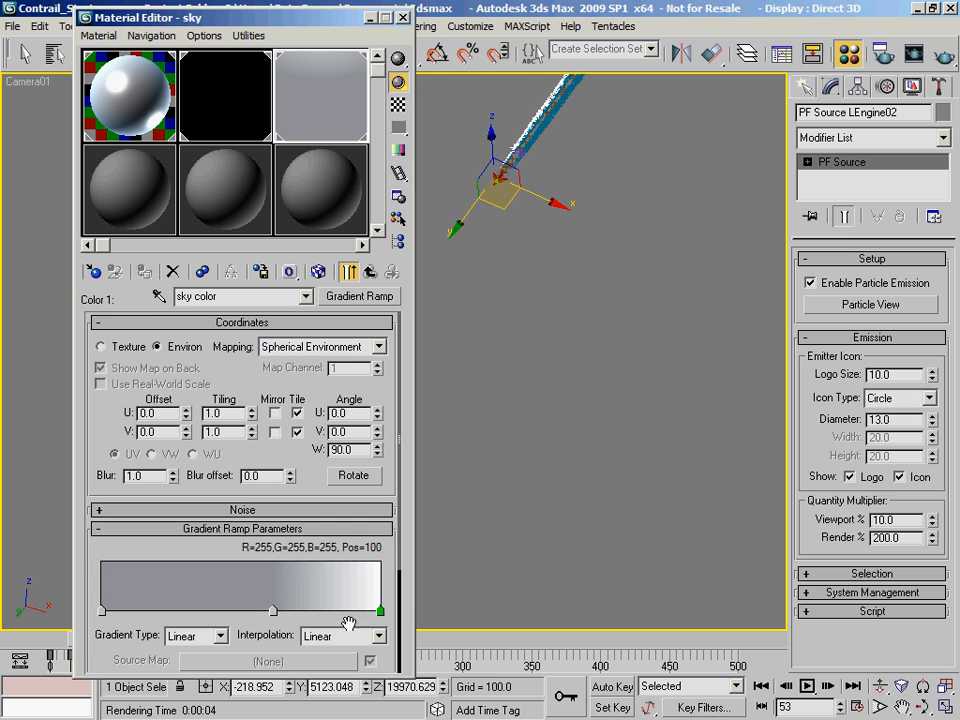
{"action": "double_click", "coordinate": [381, 614]}
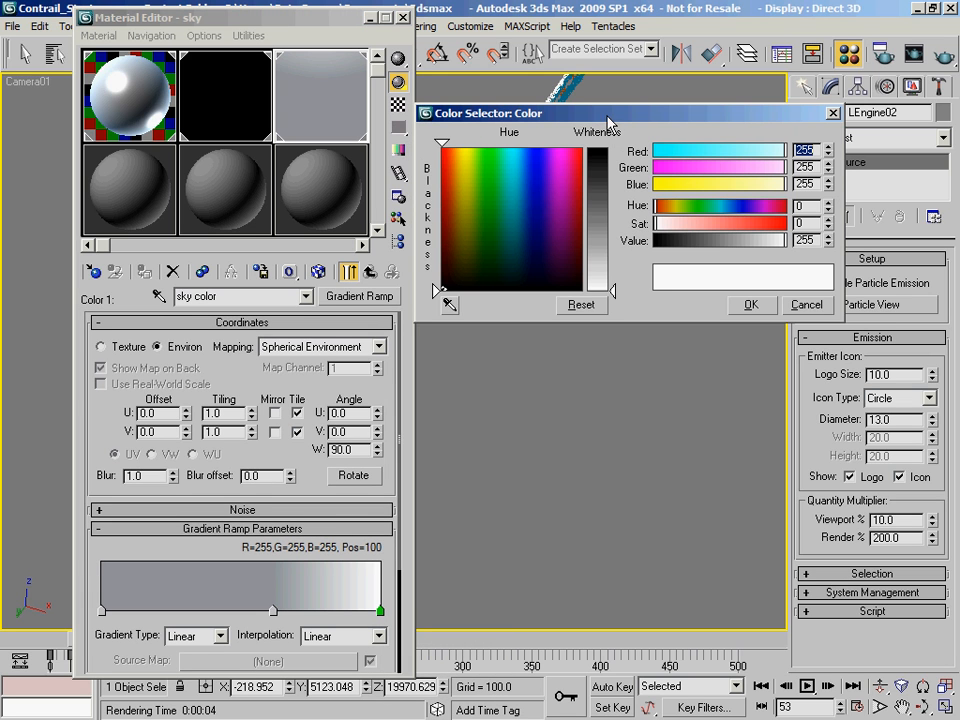
{"action": "left_click_drag", "start_coordinate": [607, 117], "coordinate": [595, 122]}
{"action": "type", "text": "35"}
{"action": "key", "text": "Tab"}
{"action": "type", "text": "6"}
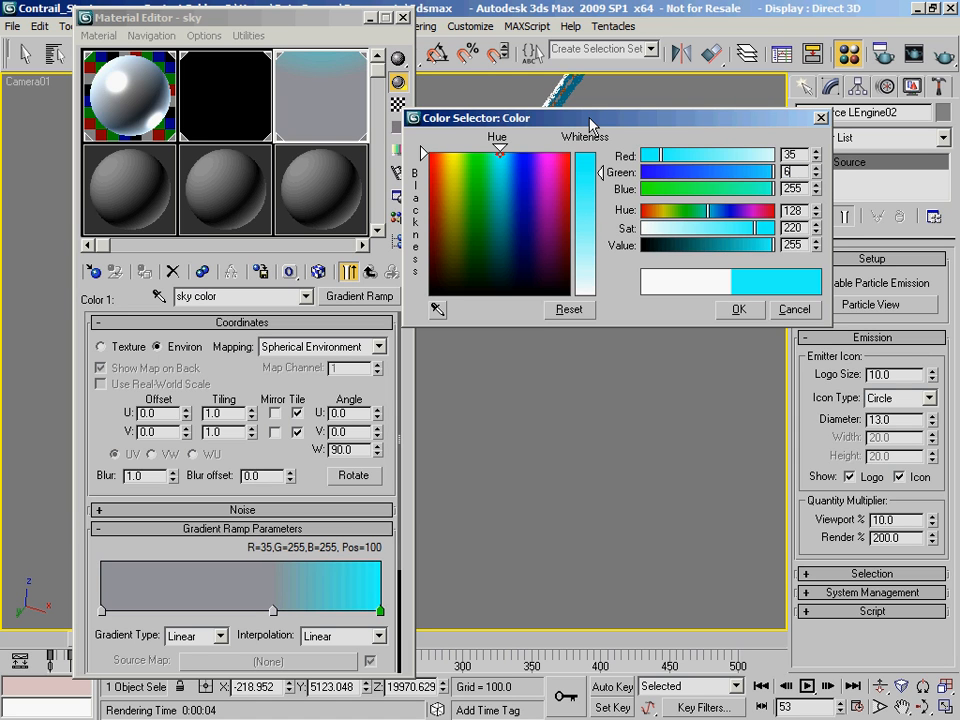
{"action": "type", "text": "2"}
{"action": "key", "text": "Tab"}
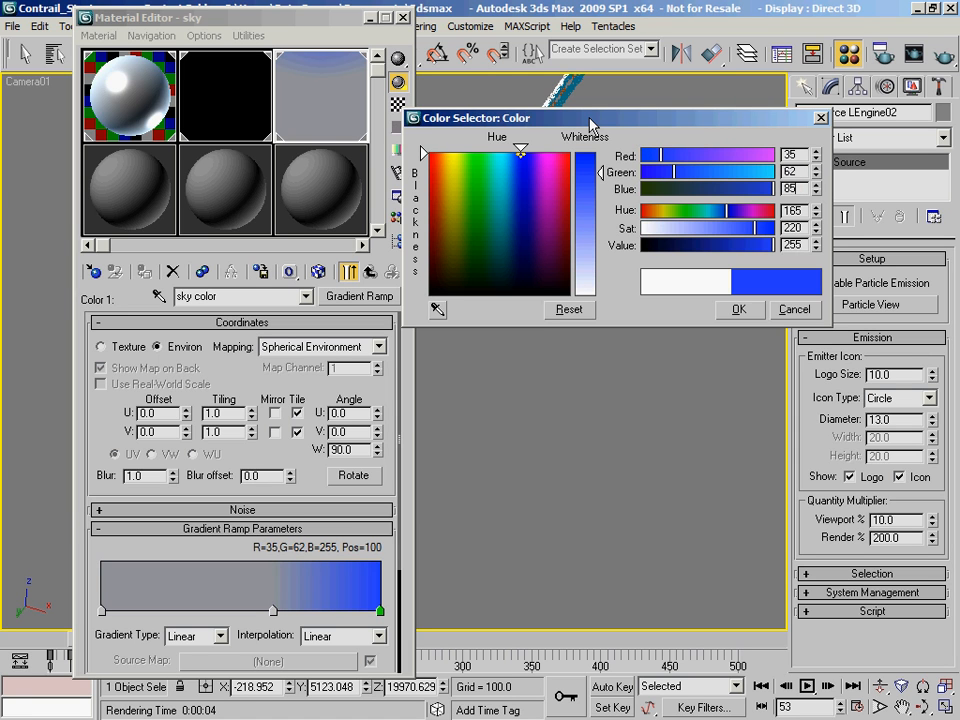
{"action": "type", "text": "85"}
{"action": "key", "text": "Tab"}
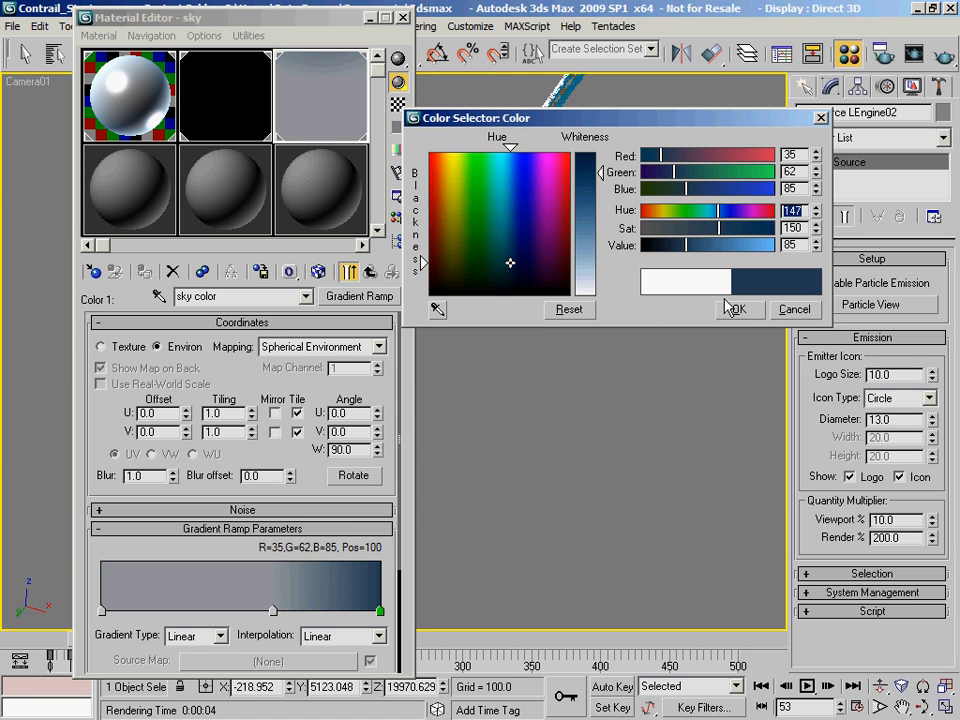
{"action": "left_click", "coordinate": [737, 309]}
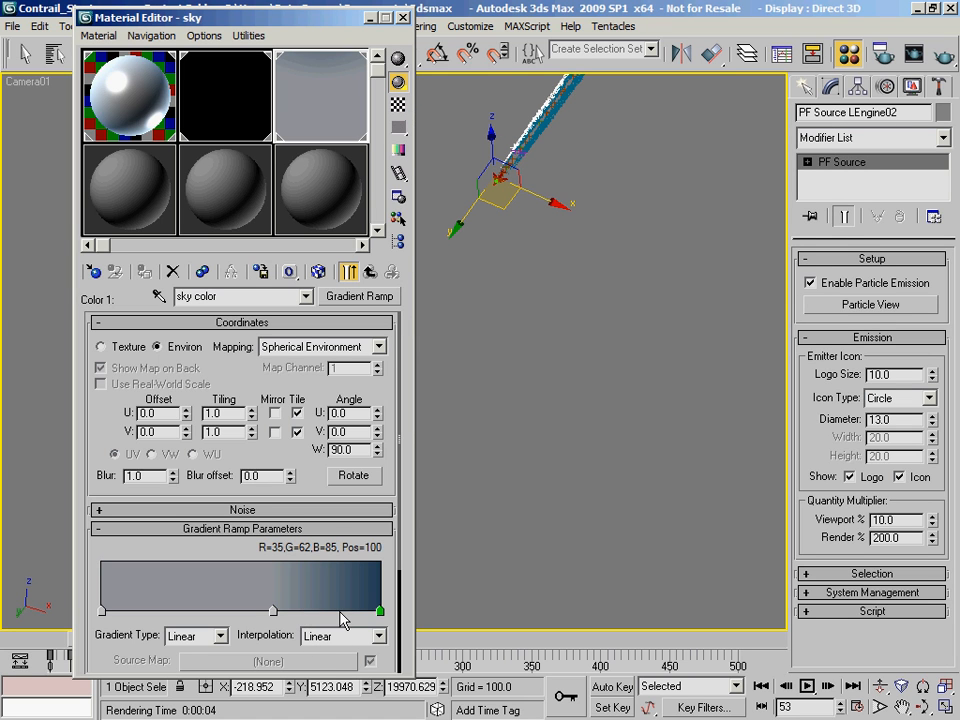
Add two flags to the sky color gradient, one at position 70 and one at position 84
{"action": "left_click_drag", "start_coordinate": [310, 611], "coordinate": [298, 622]}
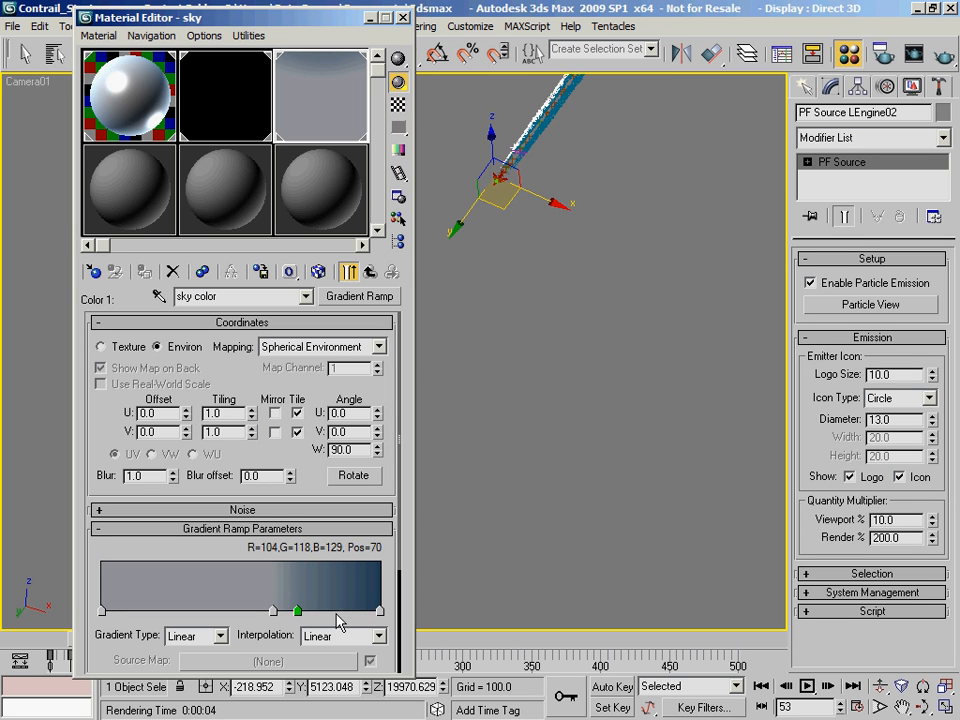
{"action": "left_click", "coordinate": [333, 611]}
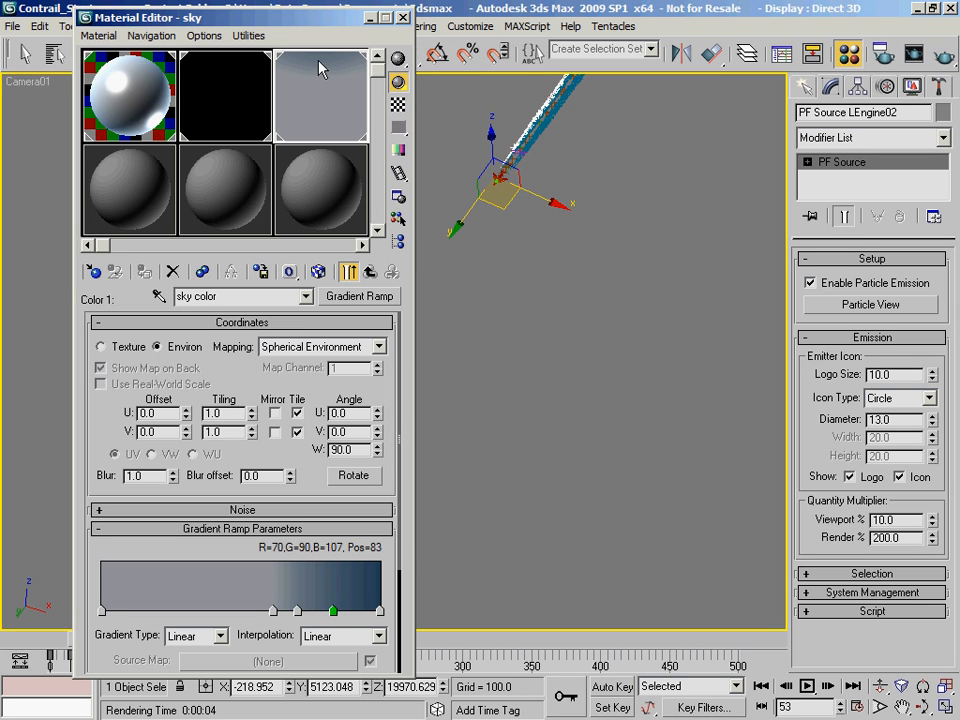
{"action": "left_click_drag", "start_coordinate": [334, 611], "coordinate": [337, 618]}
Set the colour of the gradient flag at position 84 to red 63, green 90 and blue 115
{"action": "right_click", "coordinate": [335, 611]}
{"action": "left_click", "coordinate": [350, 620]}
{"action": "left_click_drag", "start_coordinate": [215, 255], "coordinate": [474, 258]}
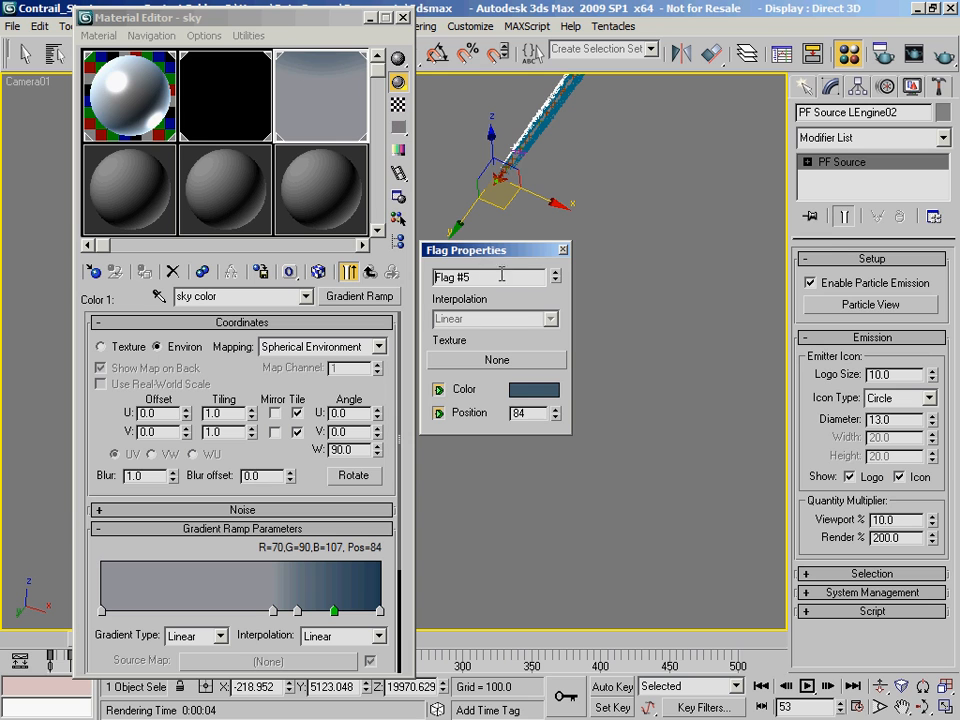
{"action": "left_click", "coordinate": [531, 390]}
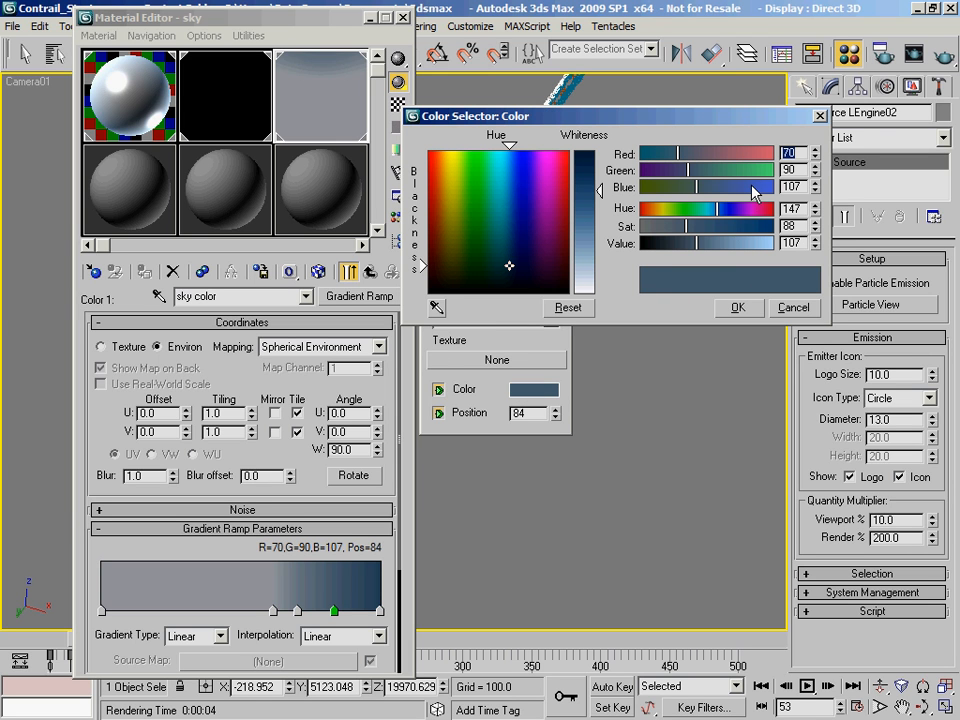
{"action": "type", "text": "63"}
{"action": "key", "text": "Tab"}
{"action": "key", "text": "Tab"}
{"action": "type", "text": "11"}
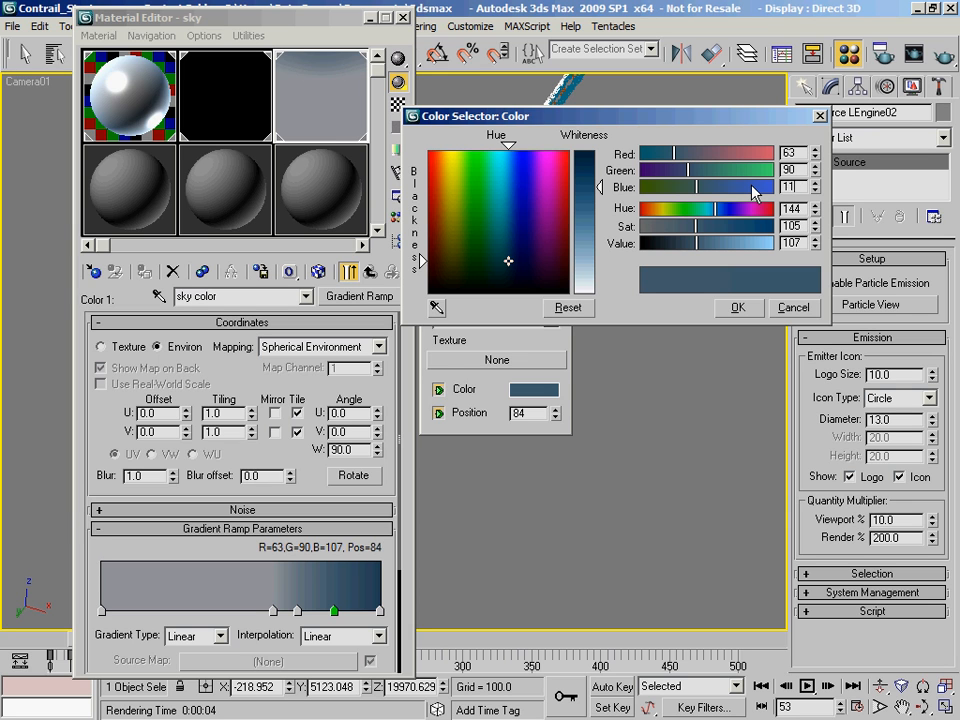
{"action": "type", "text": "5"}
{"action": "key", "text": "Return"}
{"action": "left_click", "coordinate": [738, 309]}
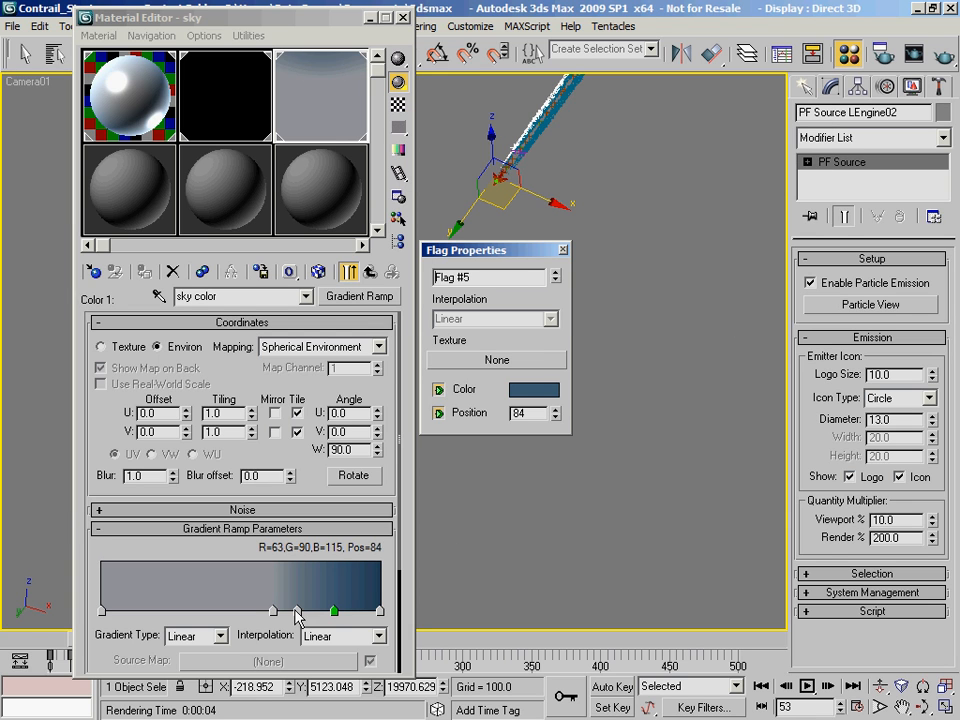
Set the colour of the gradient flag at position 70 to red 93, green 120 and blue 140, and close the flag properties
{"action": "left_click", "coordinate": [297, 610]}
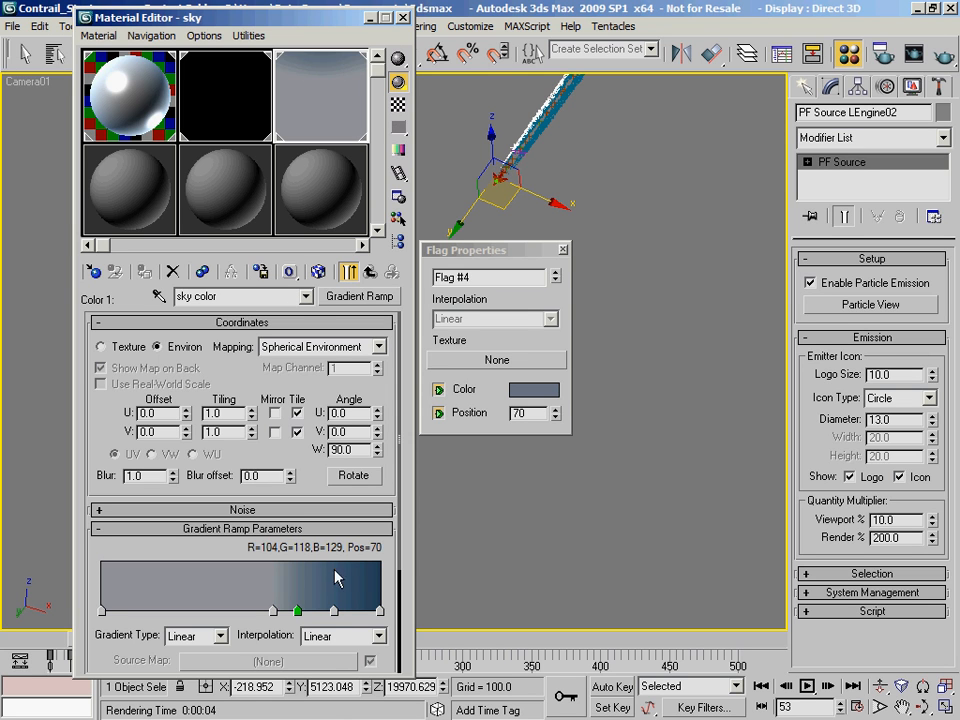
{"action": "left_click", "coordinate": [534, 389]}
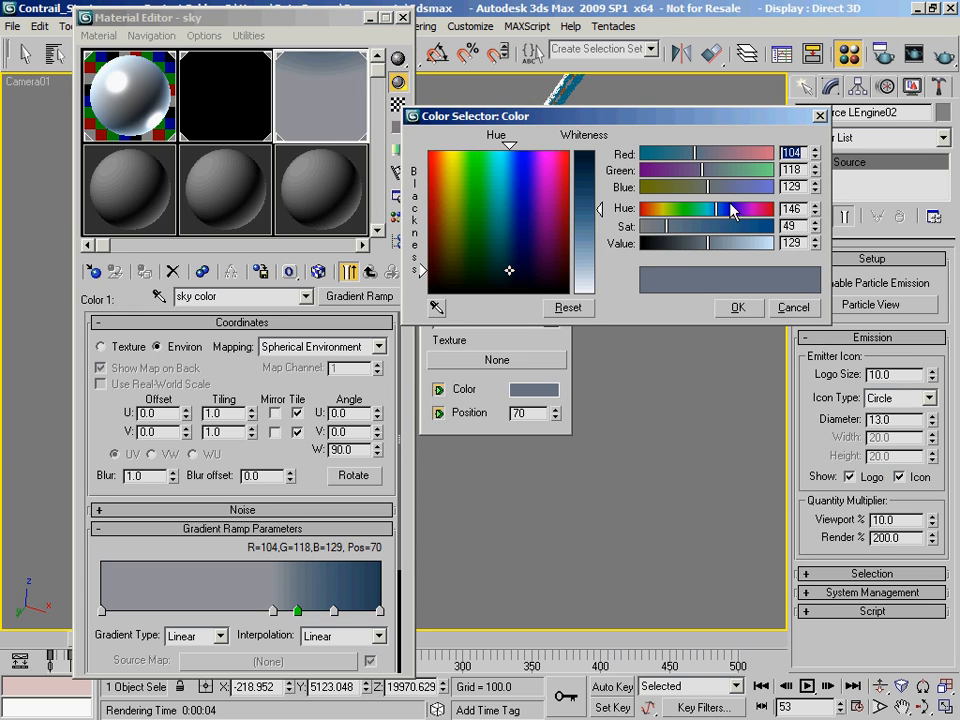
{"action": "left_click_drag", "start_coordinate": [599, 211], "coordinate": [599, 205]}
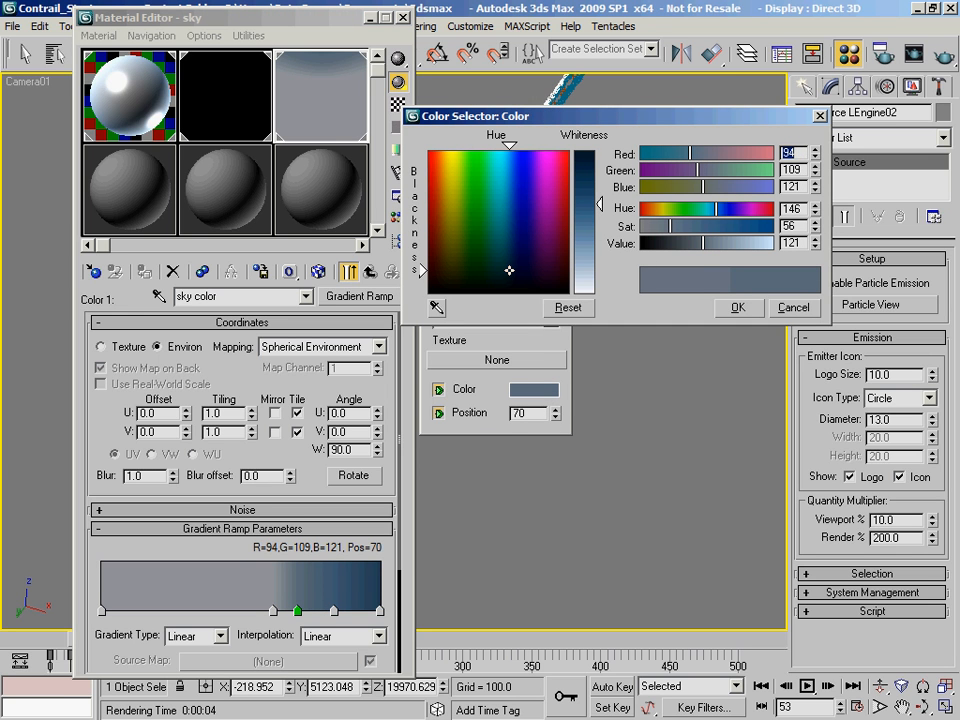
{"action": "type", "text": "9"}
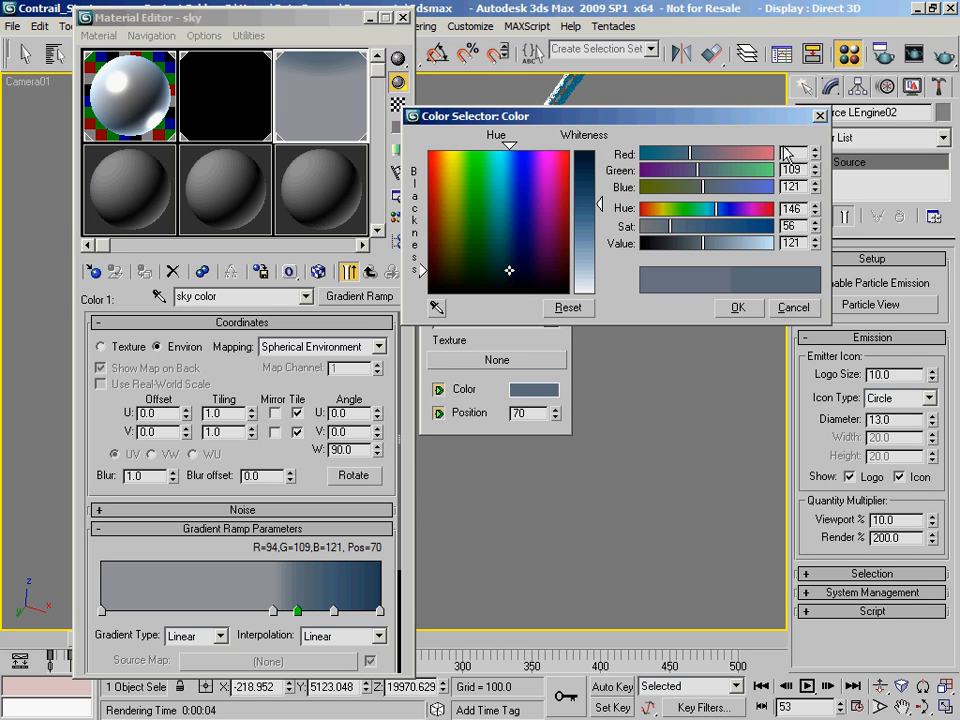
{"action": "key", "text": "Tab"}
{"action": "type", "text": "120"}
{"action": "key", "text": "Tab"}
{"action": "type", "text": "140"}
{"action": "key", "text": "Tab"}
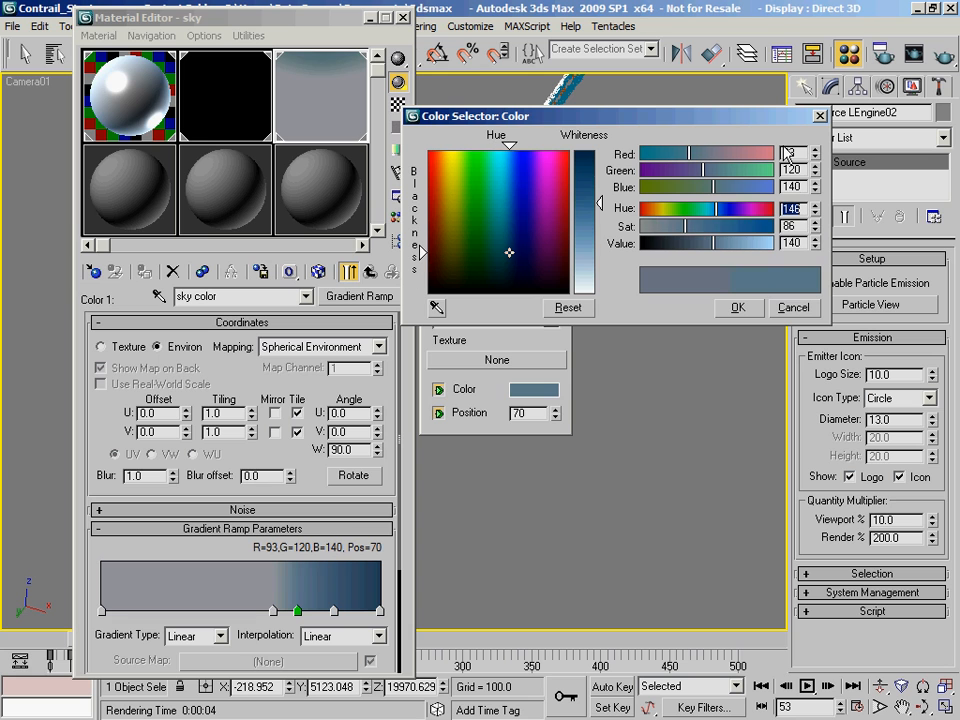
{"action": "left_click", "coordinate": [738, 308]}
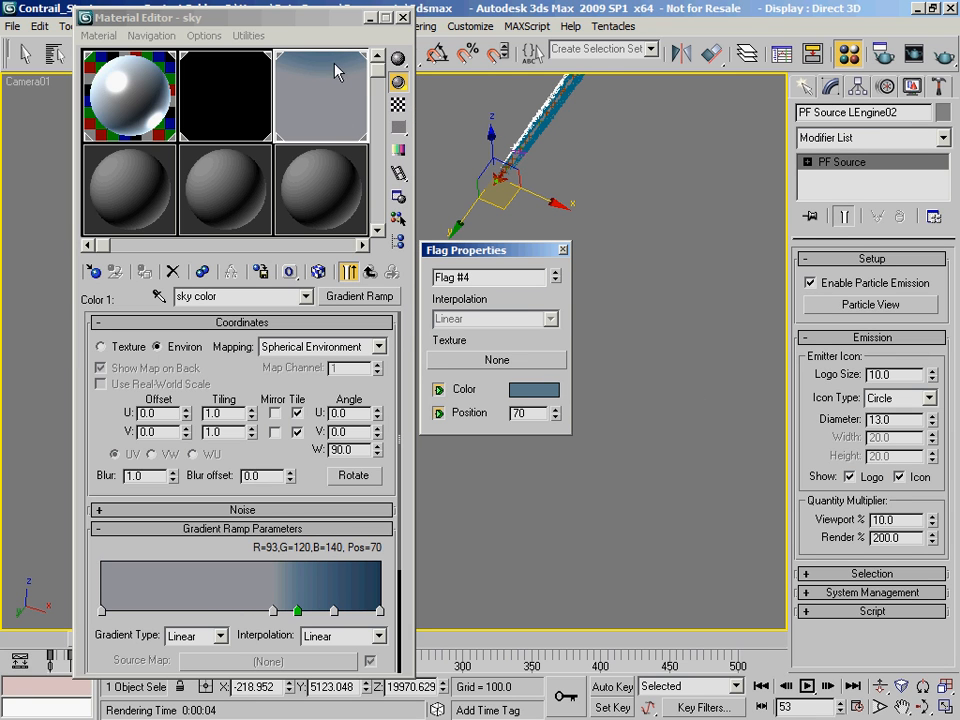
{"action": "left_click_drag", "start_coordinate": [508, 248], "coordinate": [518, 241]}
{"action": "left_click", "coordinate": [573, 243]}
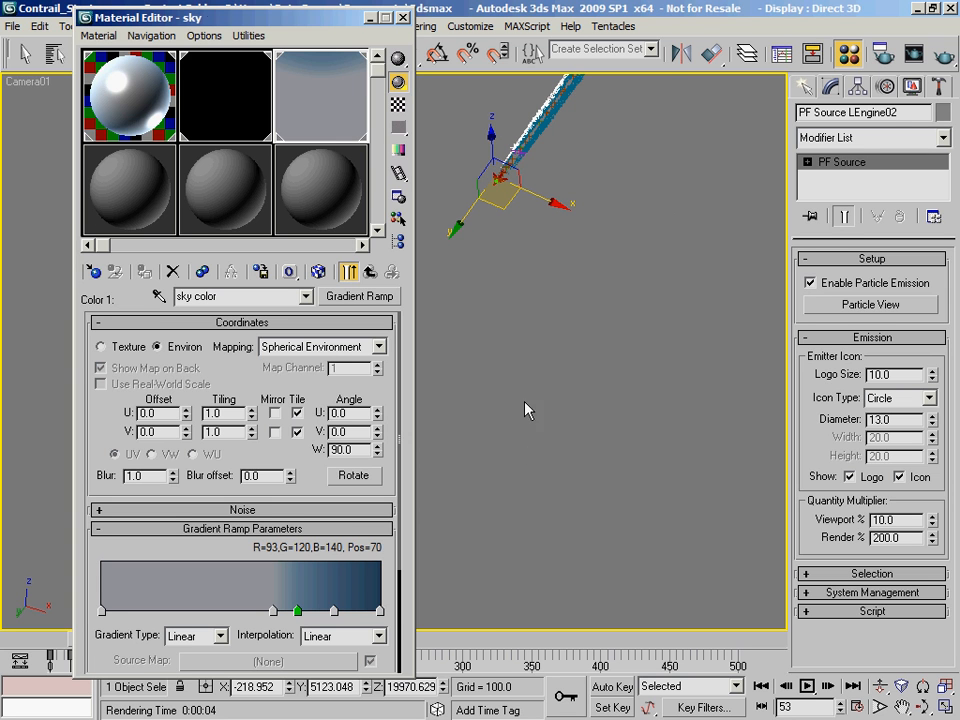
Display the environment background in the Camera01 viewport and place the Material Editor clear of the view
{"action": "left_click_drag", "start_coordinate": [160, 17], "coordinate": [197, 45]}
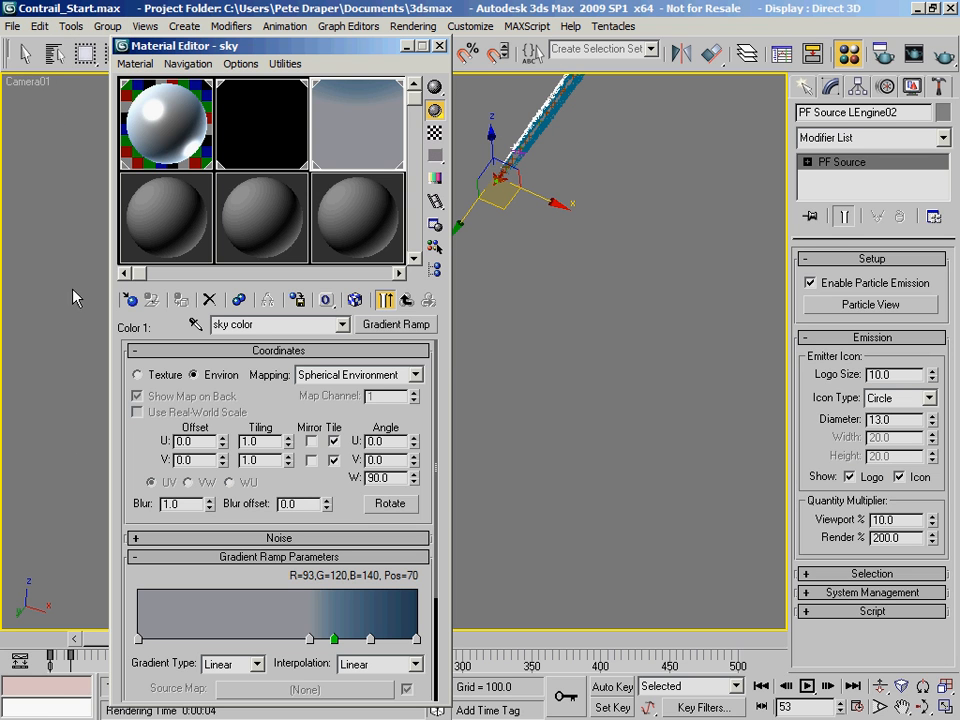
{"action": "left_click_drag", "start_coordinate": [185, 45], "coordinate": [536, 303]}
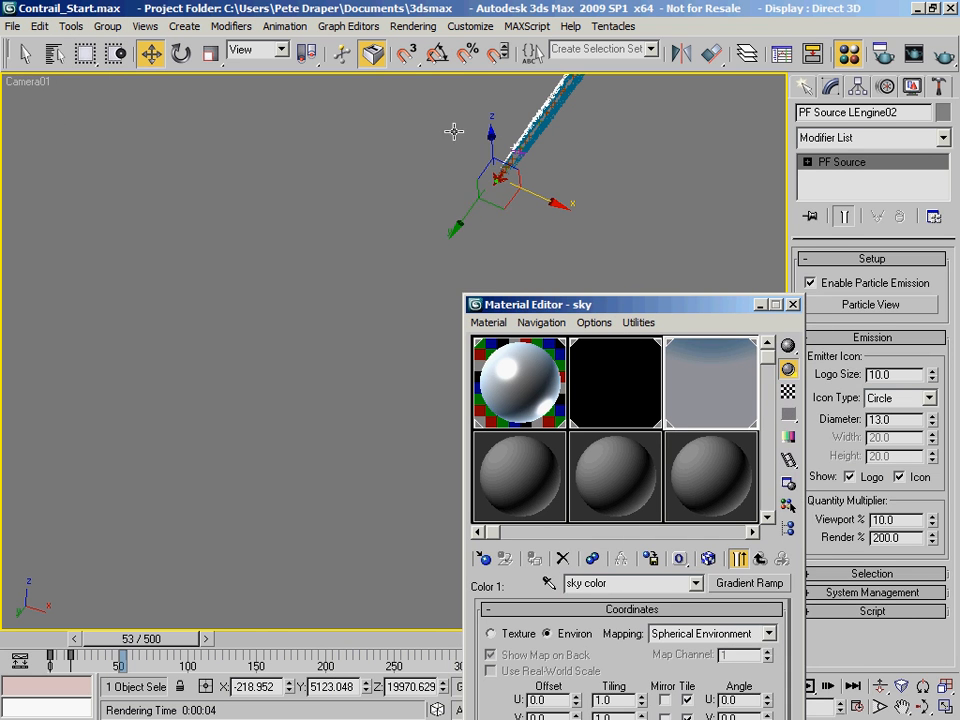
{"action": "left_click_drag", "start_coordinate": [602, 304], "coordinate": [297, 95]}
{"action": "left_click", "coordinate": [146, 26]}
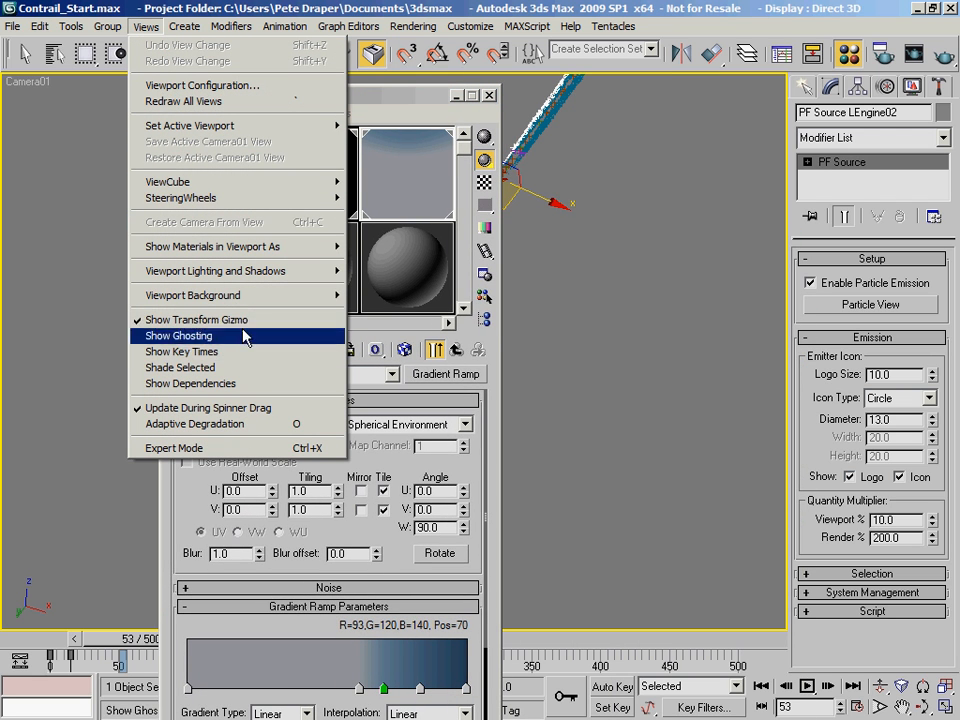
{"action": "mouse_move", "coordinate": [250, 300]}
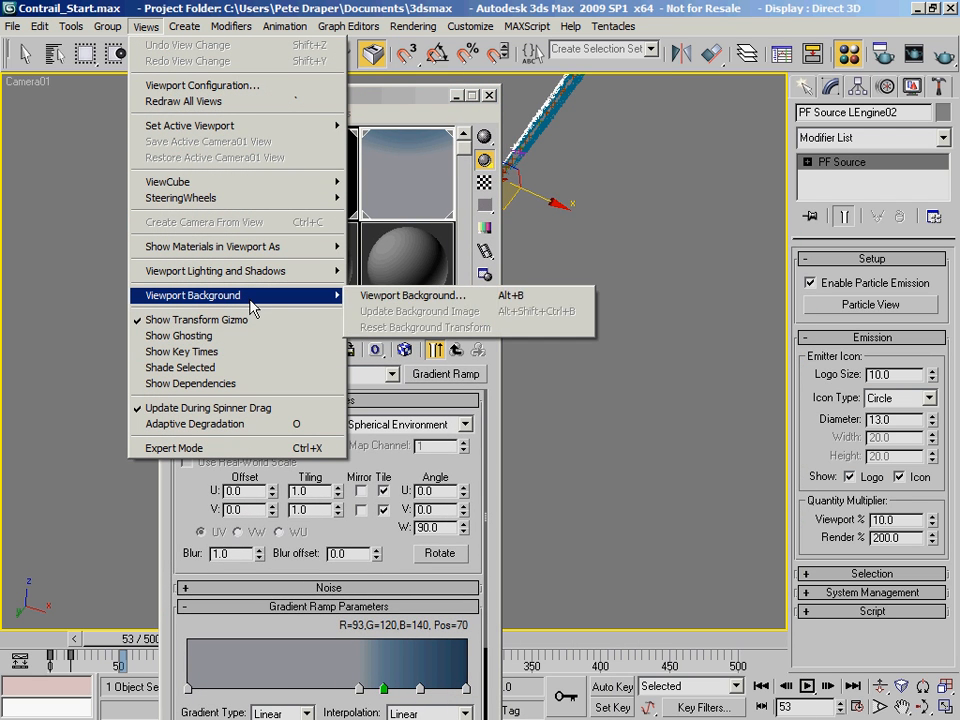
{"action": "left_click", "coordinate": [428, 297]}
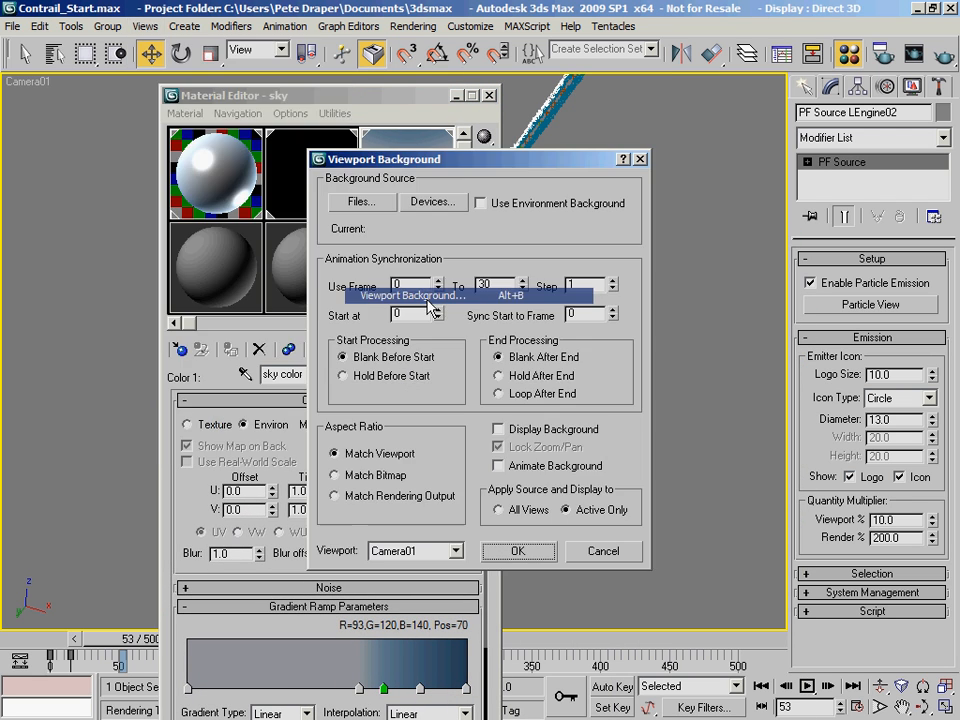
{"action": "left_click", "coordinate": [480, 203]}
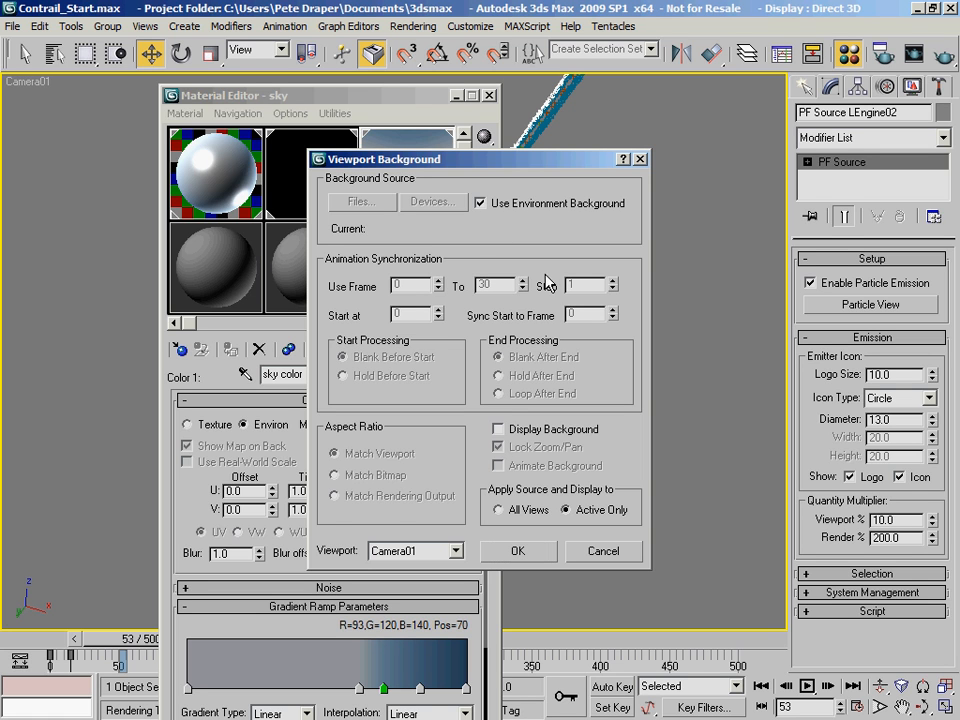
{"action": "left_click", "coordinate": [526, 428]}
{"action": "left_click", "coordinate": [522, 553]}
{"action": "left_click_drag", "start_coordinate": [324, 99], "coordinate": [171, 35]}
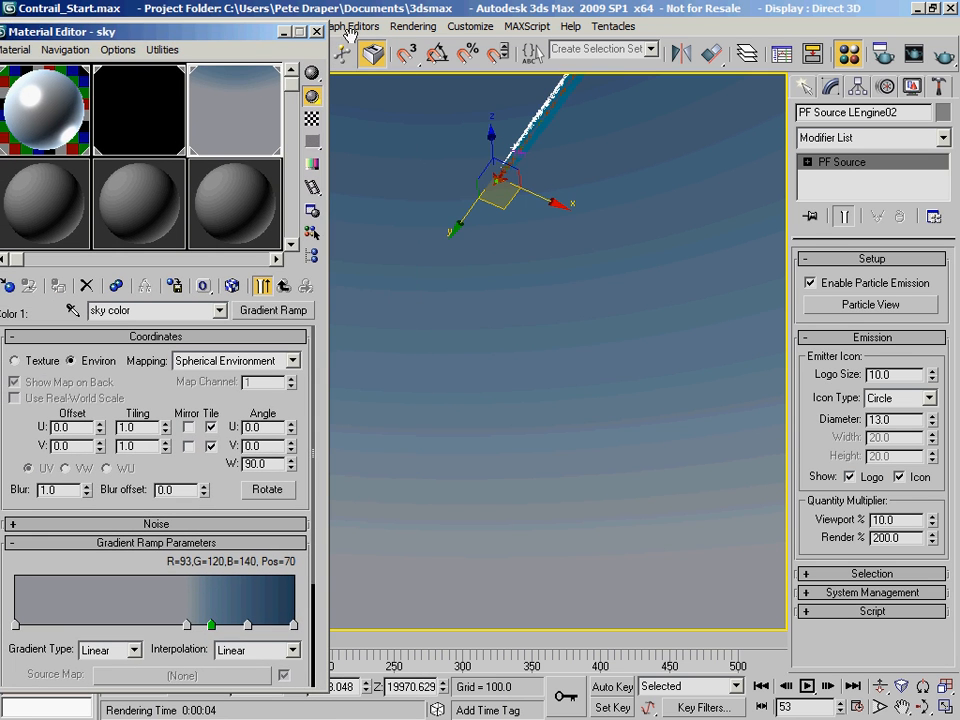
Open the environment settings and move the gradient flag at position 70 to position 71
{"action": "left_click", "coordinate": [413, 26]}
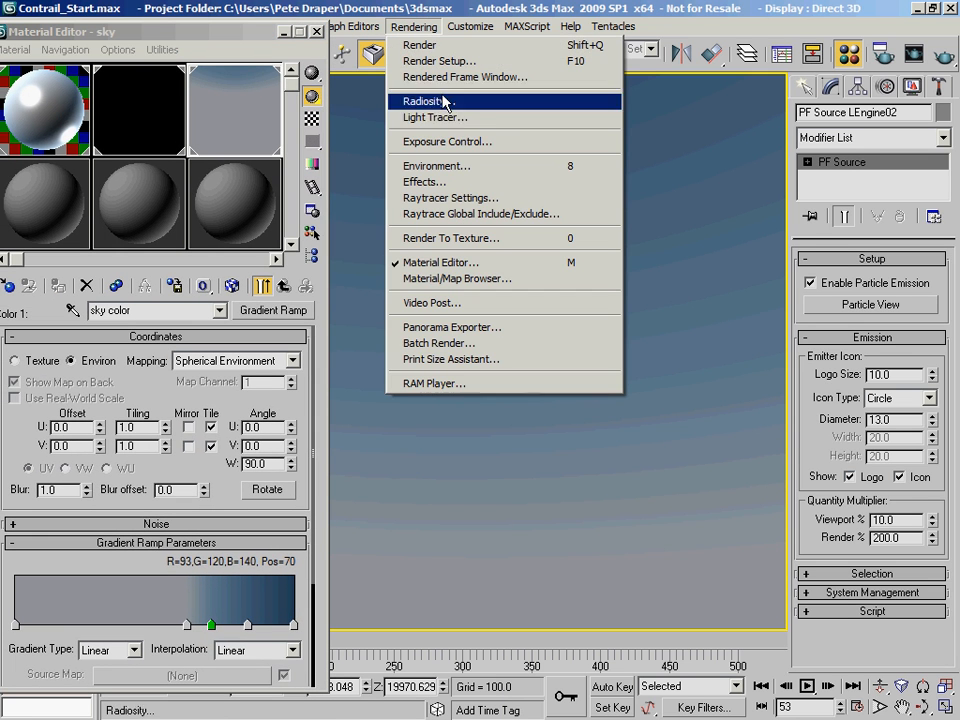
{"action": "left_click", "coordinate": [468, 166]}
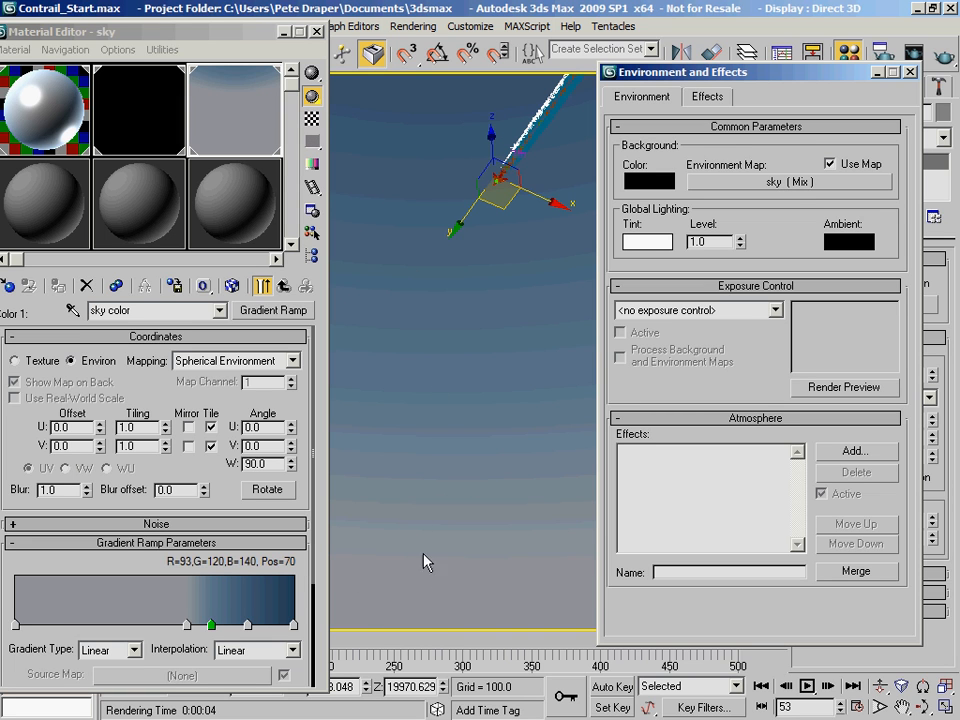
{"action": "mouse_move", "coordinate": [211, 626]}
{"action": "left_mouse_down"}
{"action": "mouse_move", "coordinate": [229, 629]}
{"action": "mouse_move", "coordinate": [208, 628]}
{"action": "mouse_move", "coordinate": [217, 628]}
{"action": "mouse_move", "coordinate": [215, 612]}
{"action": "left_mouse_up"}
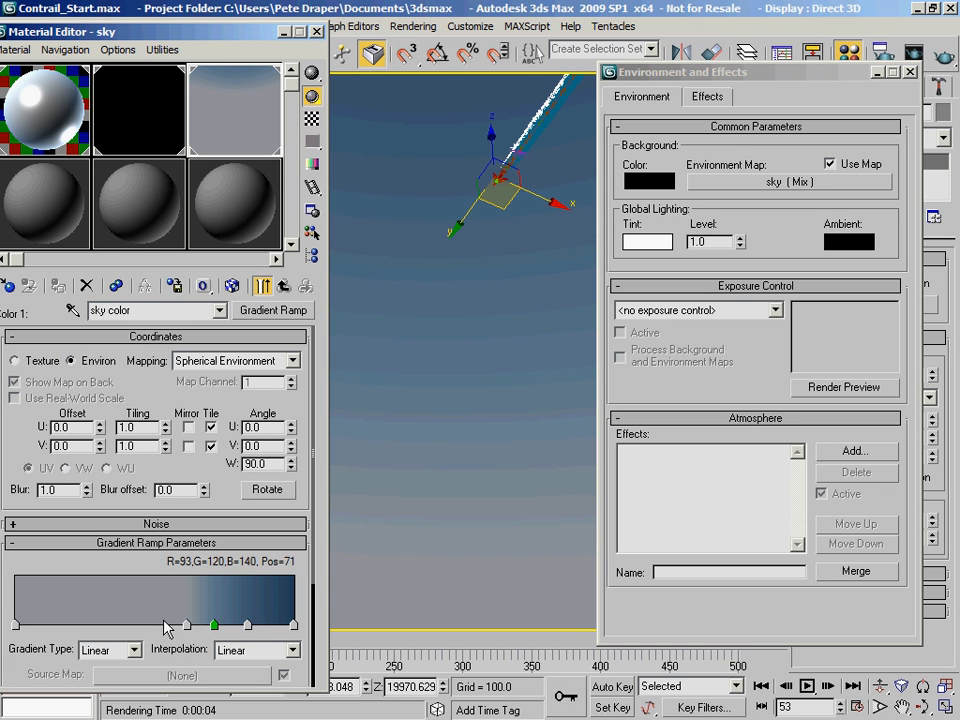
Close the Material Editor and the environment settings to view the whole sky background in the camera viewport
{"action": "left_click_drag", "start_coordinate": [189, 29], "coordinate": [322, 49]}
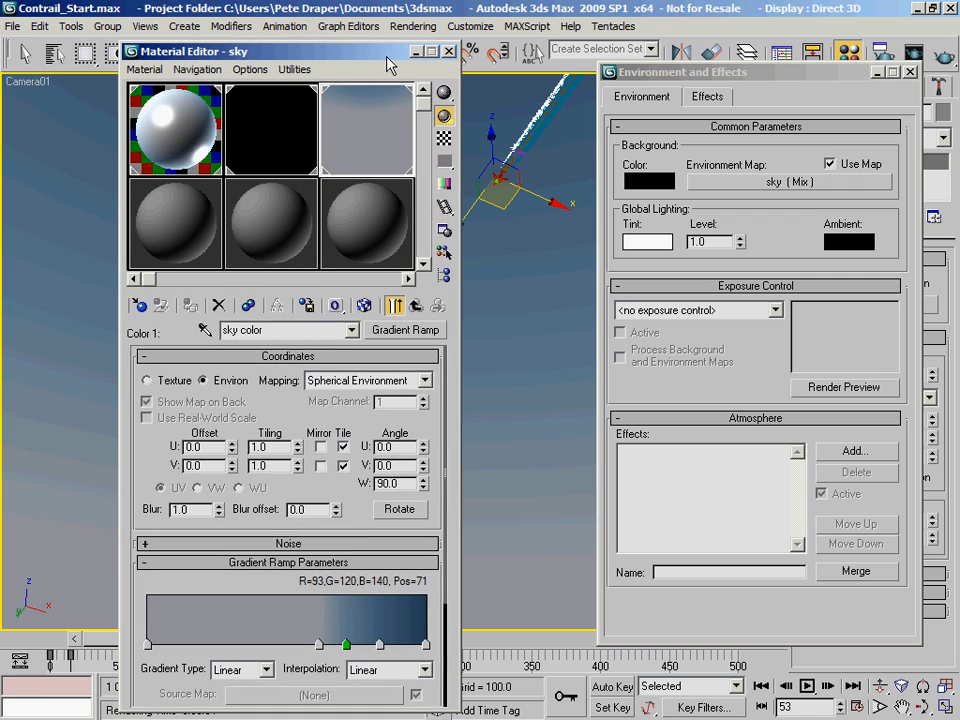
{"action": "left_click", "coordinate": [449, 52]}
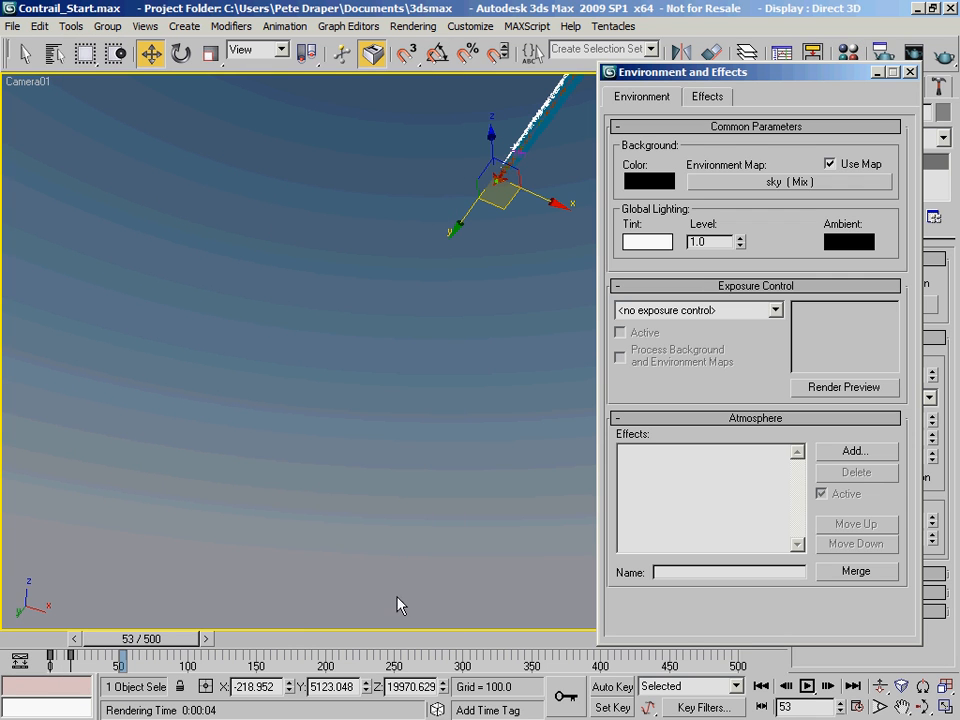
{"action": "left_click_drag", "start_coordinate": [826, 71], "coordinate": [703, 44]}
{"action": "left_click", "coordinate": [788, 45]}
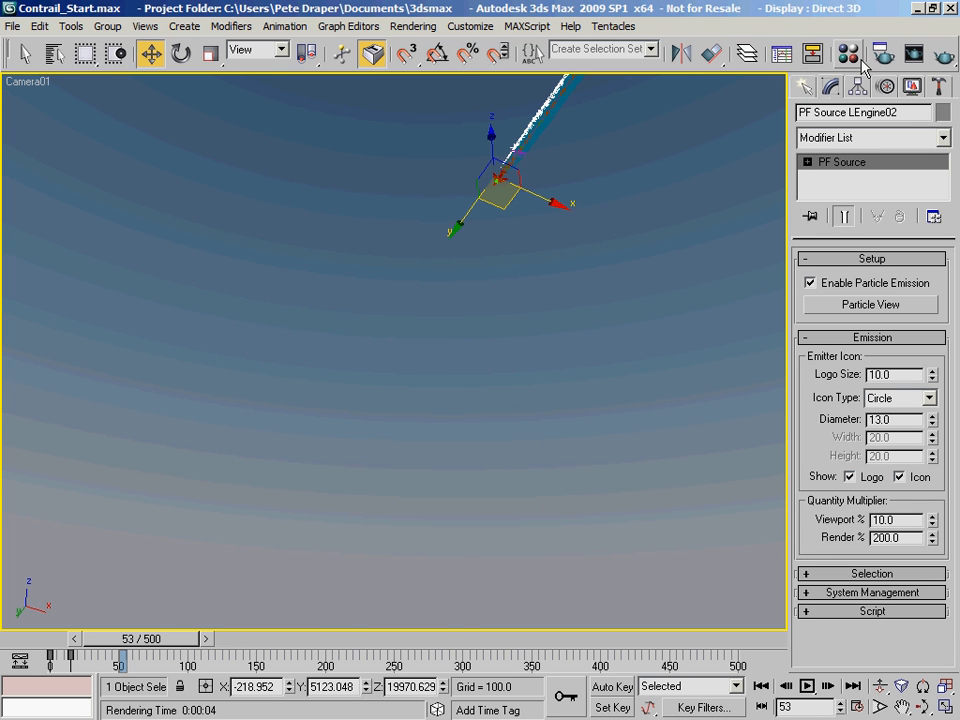
Reopen the Material Editor on the sky color gradient and place it beside the contrail in the viewport
{"action": "key", "text": "m"}
{"action": "left_click_drag", "start_coordinate": [274, 57], "coordinate": [168, 28]}
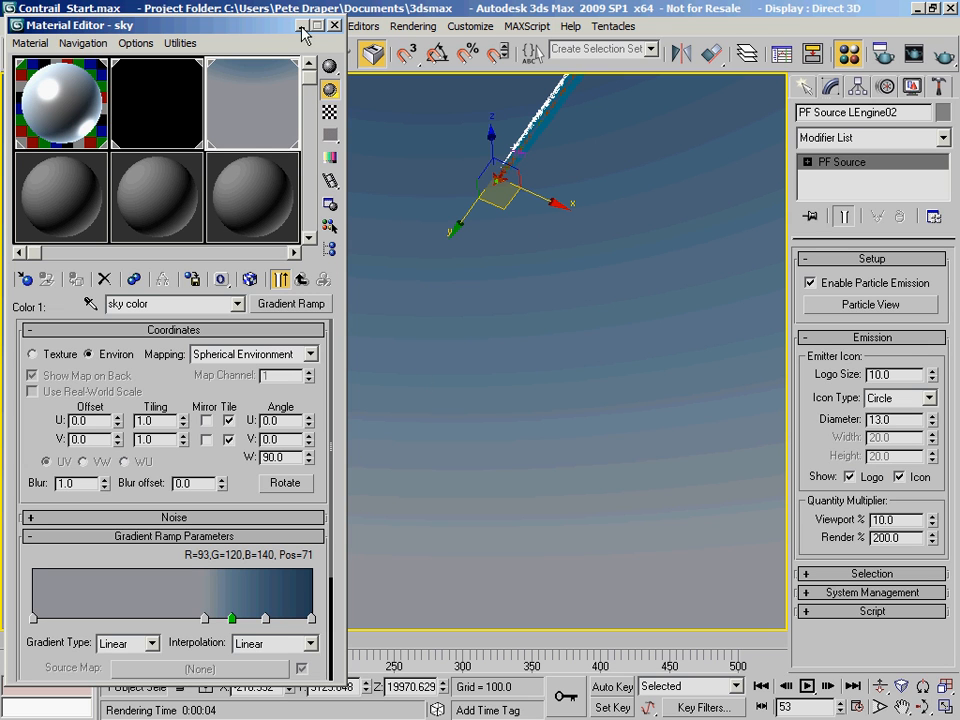
{"action": "left_click", "coordinate": [335, 25]}
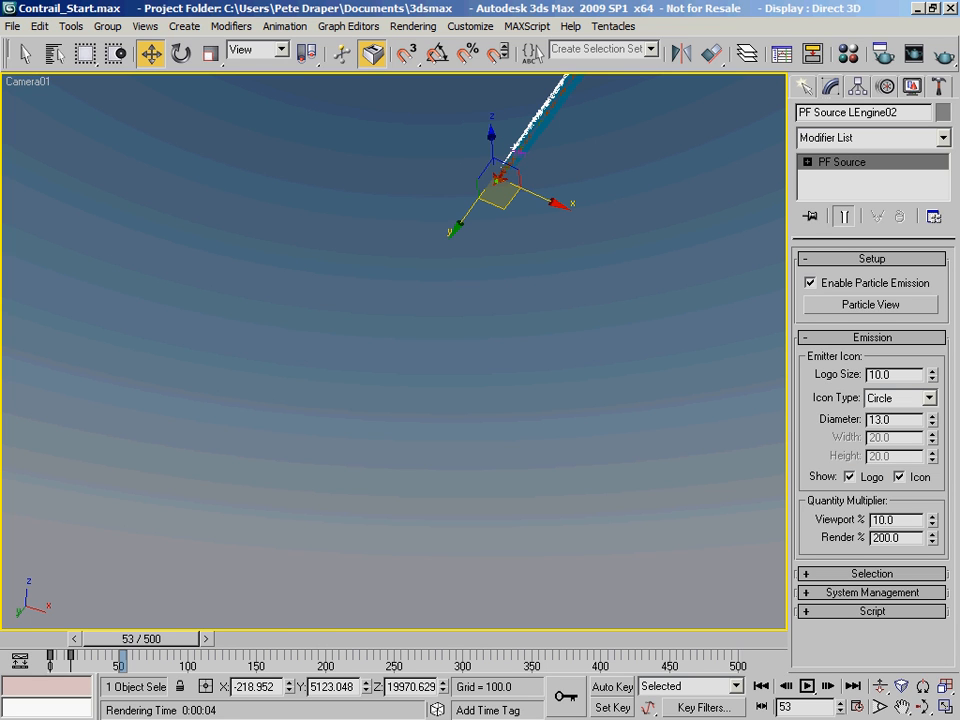
{"action": "key", "text": "m"}
{"action": "left_click_drag", "start_coordinate": [219, 29], "coordinate": [229, 36]}
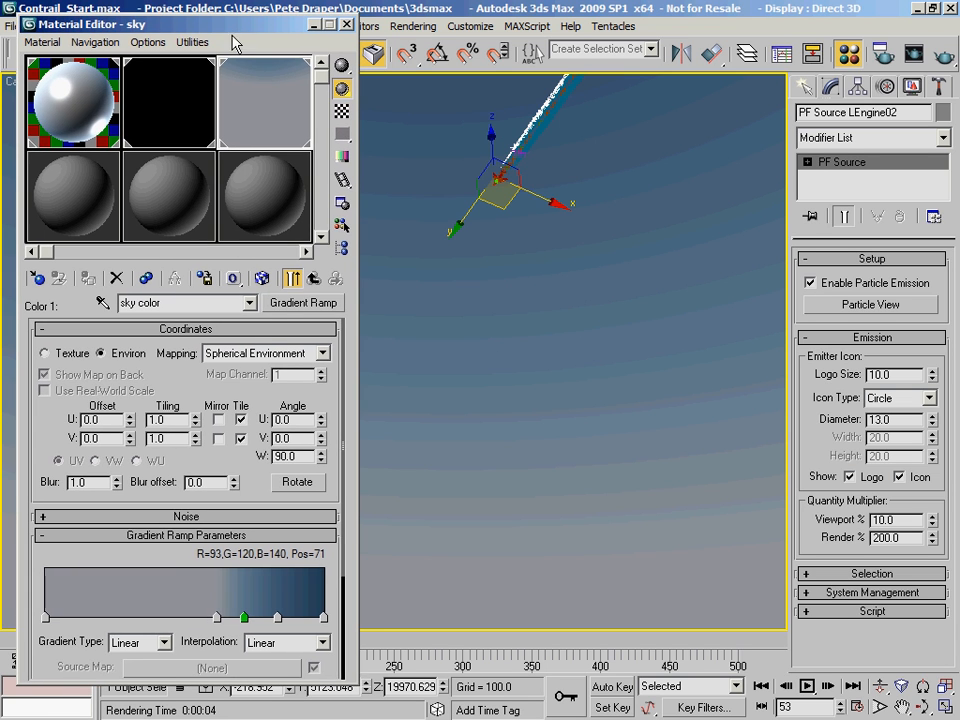
Copy the sky color gradient as an independent map into Color #2 of the sky Mix map and name it "cloud color"
{"action": "left_click", "coordinate": [314, 278]}
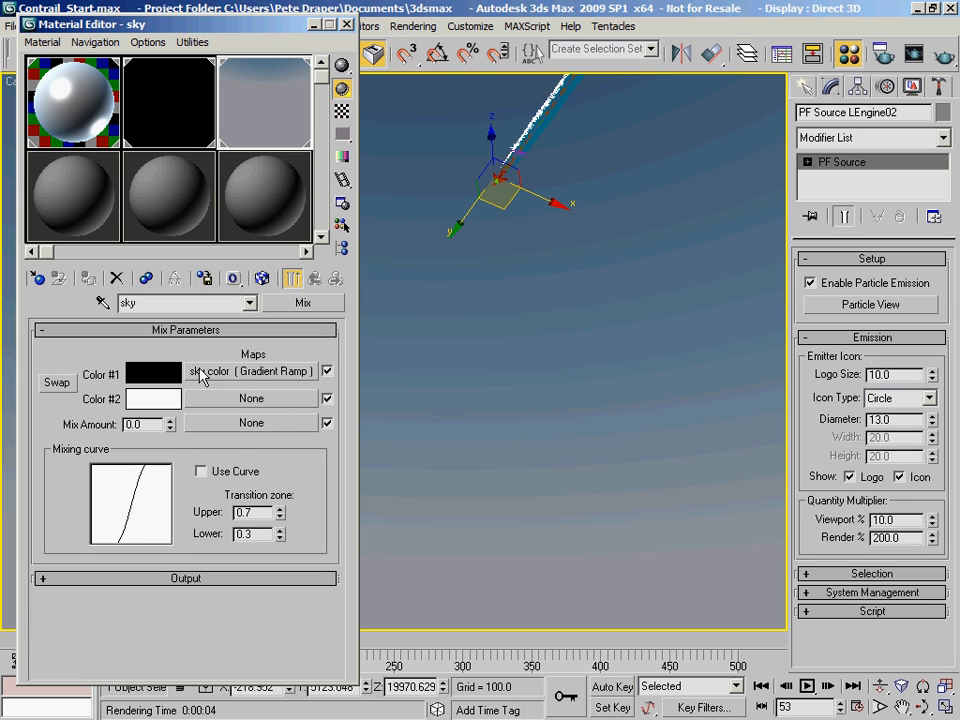
{"action": "left_click_drag", "start_coordinate": [213, 374], "coordinate": [231, 402]}
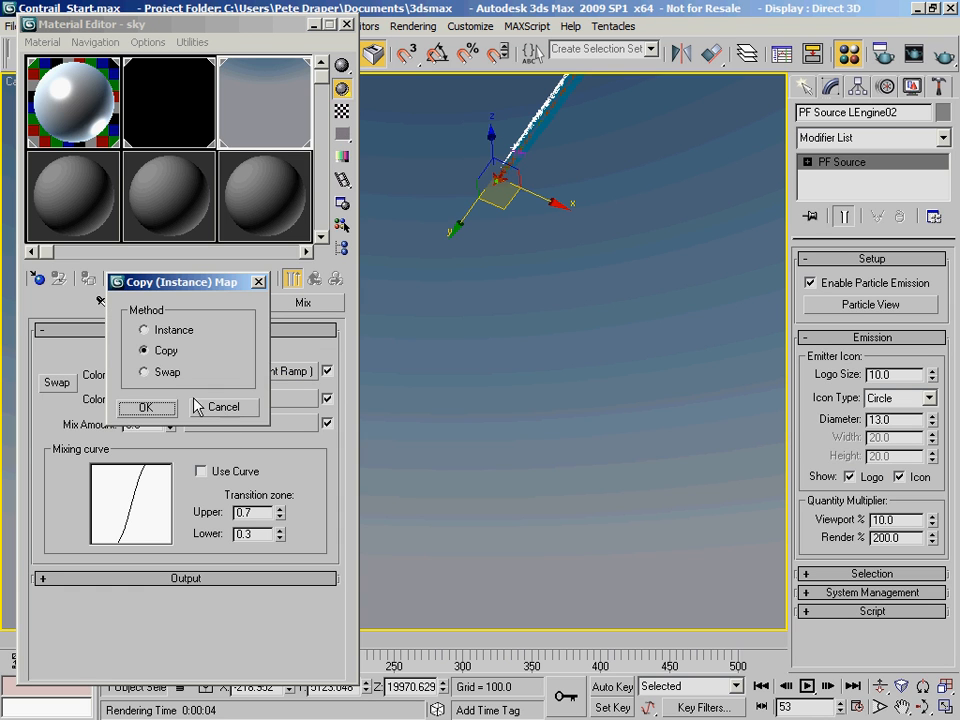
{"action": "left_click", "coordinate": [147, 407]}
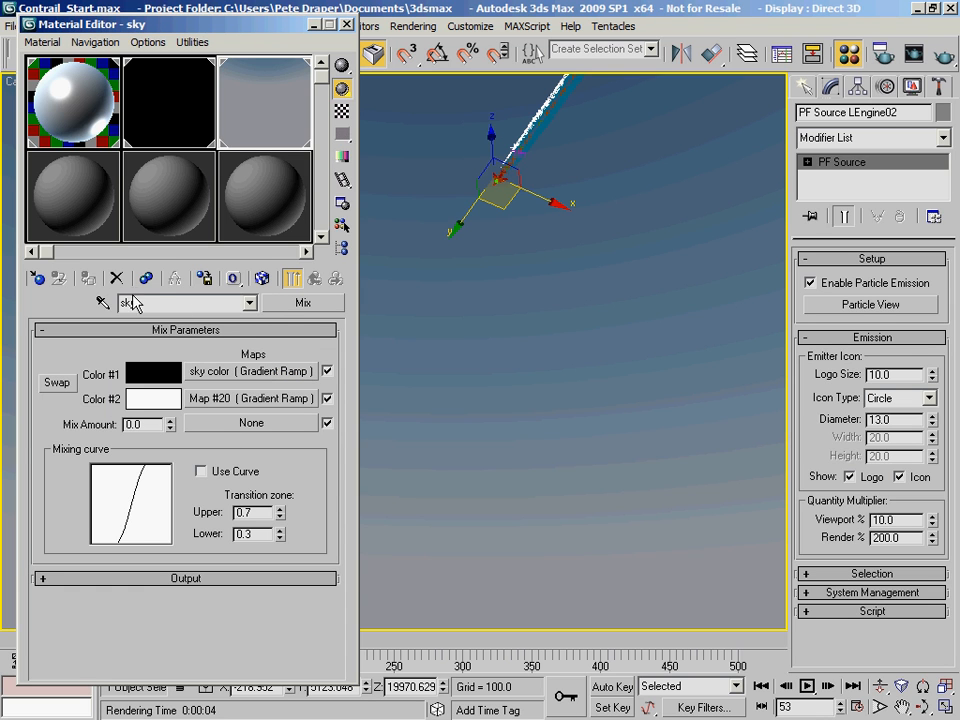
{"action": "left_click", "coordinate": [216, 400]}
{"action": "double_click", "coordinate": [164, 302]}
{"action": "type", "text": "cloud color"}
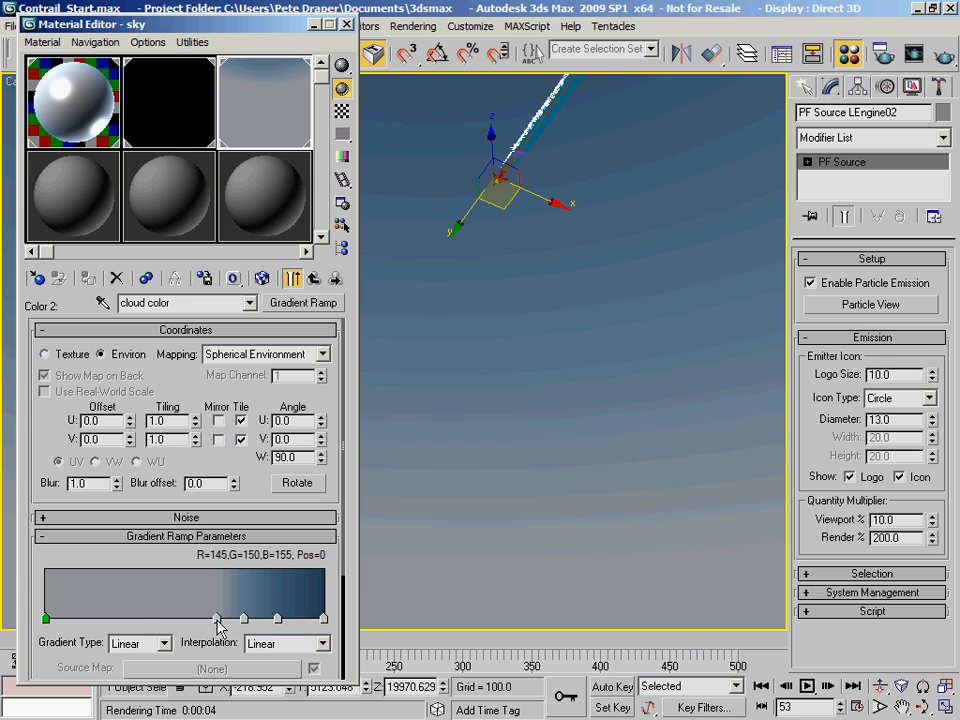
Check the flags of both gradients and remove the two flags between positions 62 and 100 from the cloud color gradient
{"action": "left_click", "coordinate": [218, 619]}
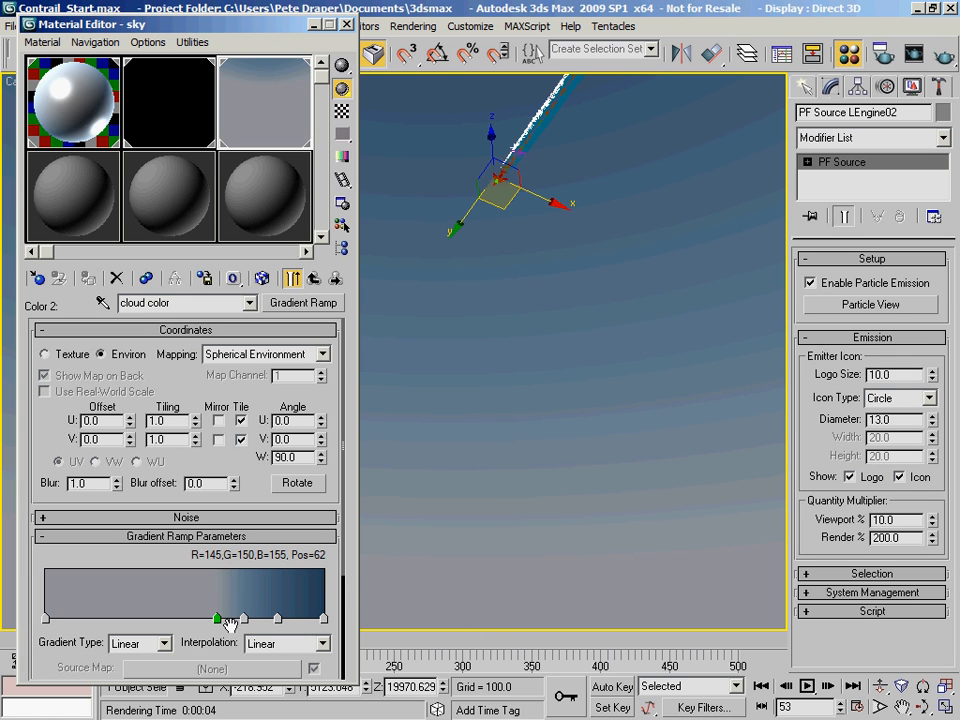
{"action": "left_click", "coordinate": [314, 278]}
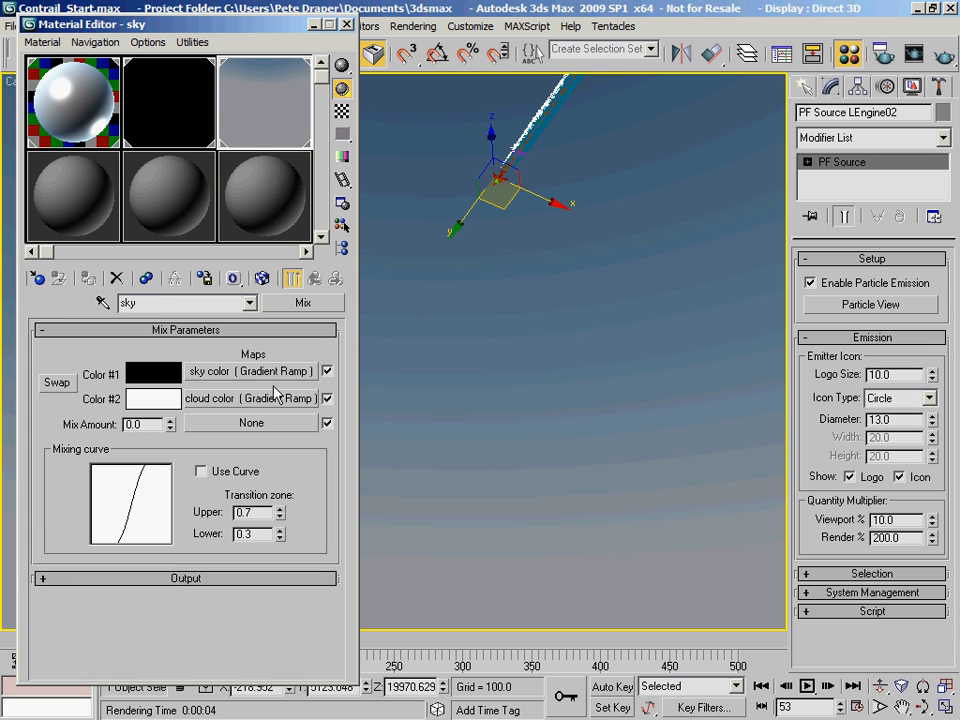
{"action": "left_click", "coordinate": [248, 371]}
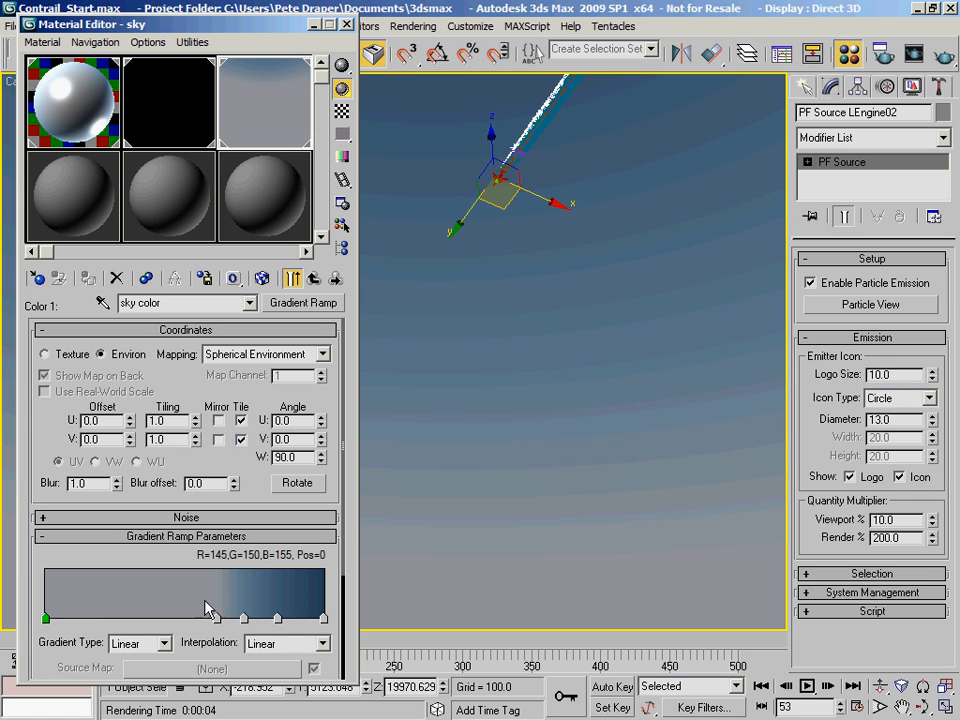
{"action": "left_click", "coordinate": [241, 614]}
{"action": "left_click", "coordinate": [314, 278]}
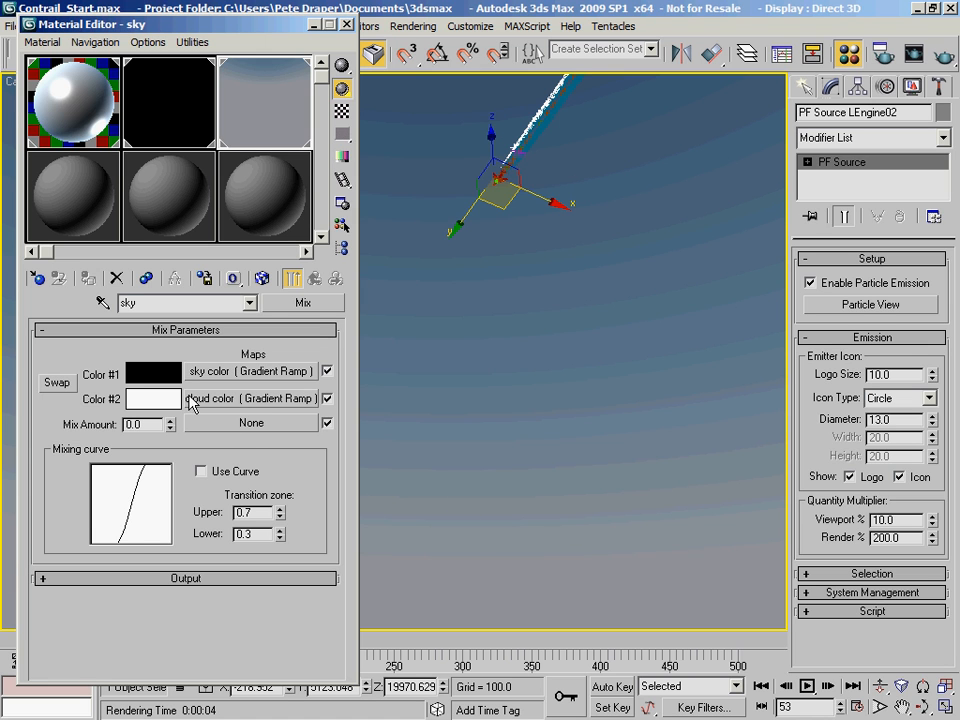
{"action": "left_click", "coordinate": [263, 400]}
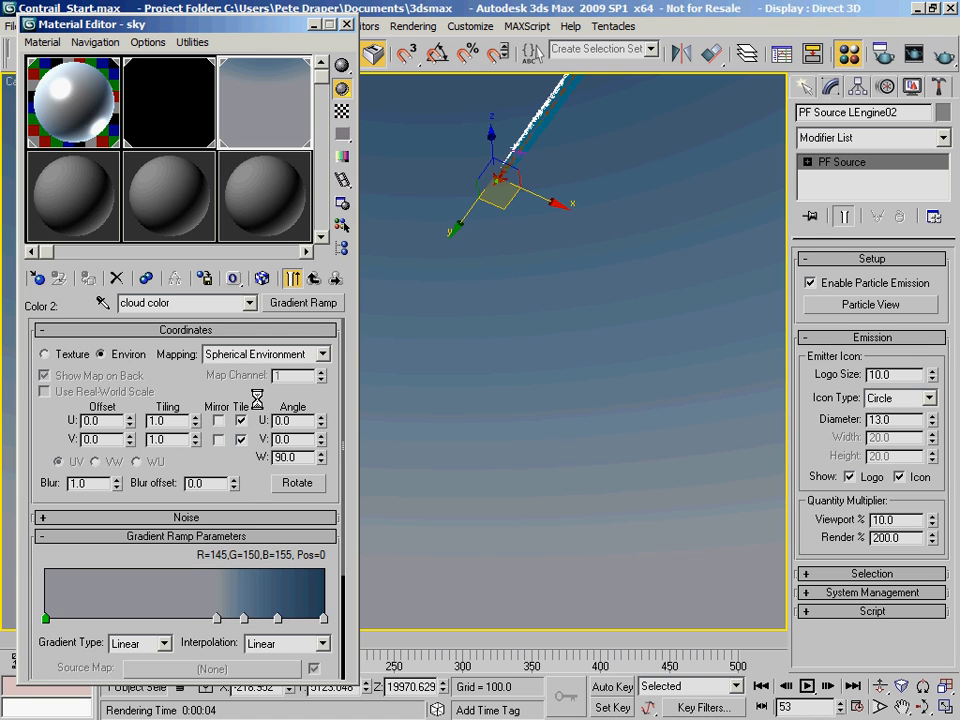
{"action": "left_click_drag", "start_coordinate": [245, 621], "coordinate": [387, 630]}
{"action": "left_click_drag", "start_coordinate": [278, 621], "coordinate": [361, 632]}
Set the cloud color gradient's end flag at position 100 to pure white and return to the sky Mix map
{"action": "double_click", "coordinate": [322, 620]}
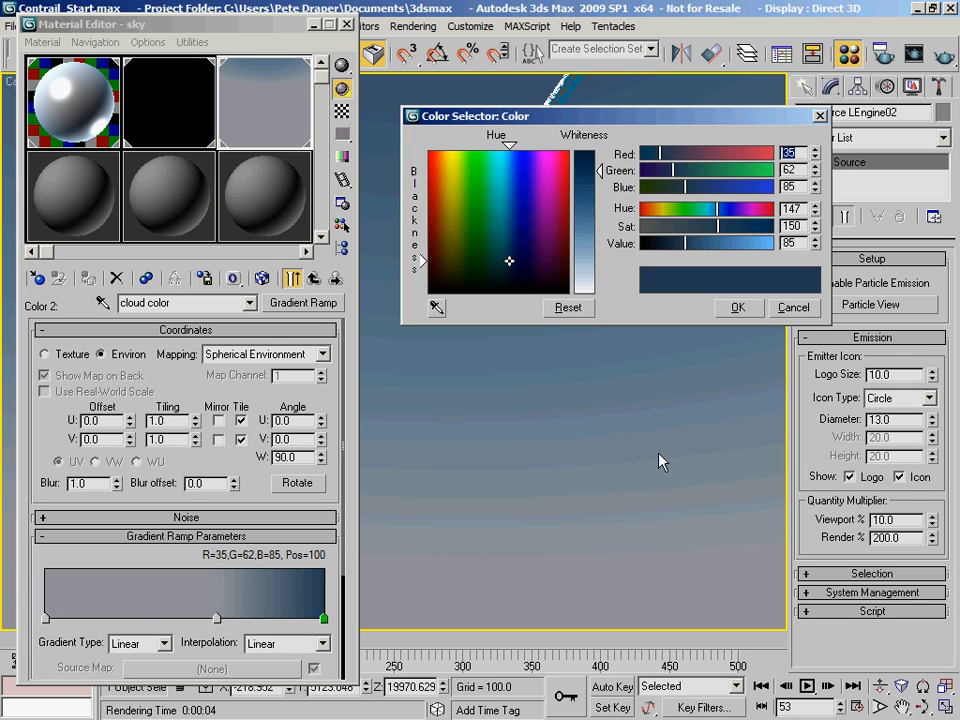
{"action": "left_click_drag", "start_coordinate": [599, 170], "coordinate": [599, 293]}
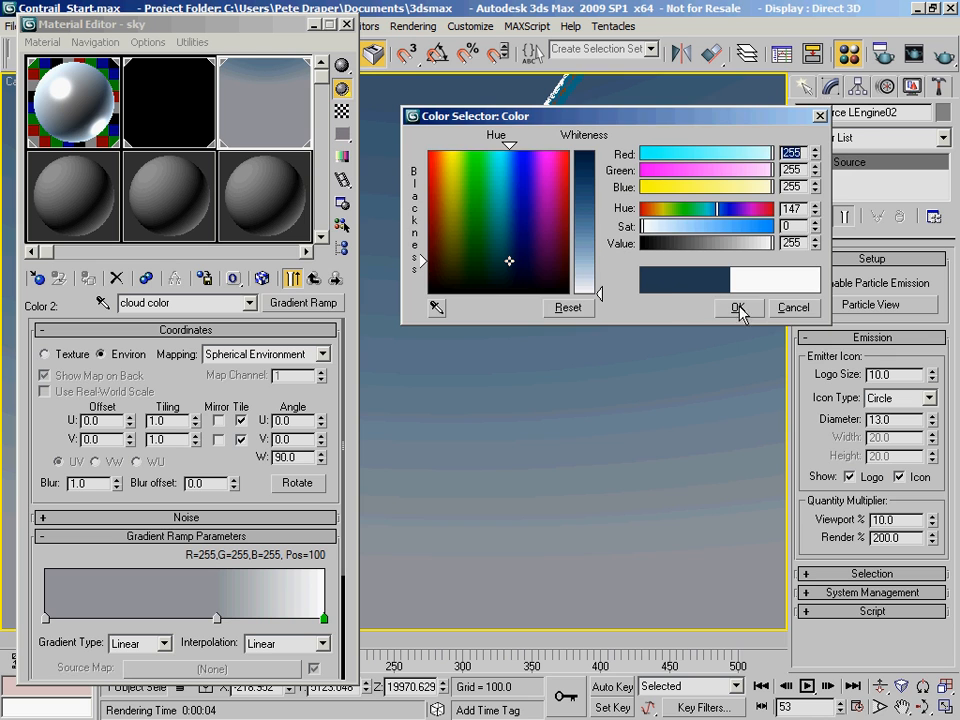
{"action": "left_click", "coordinate": [735, 308]}
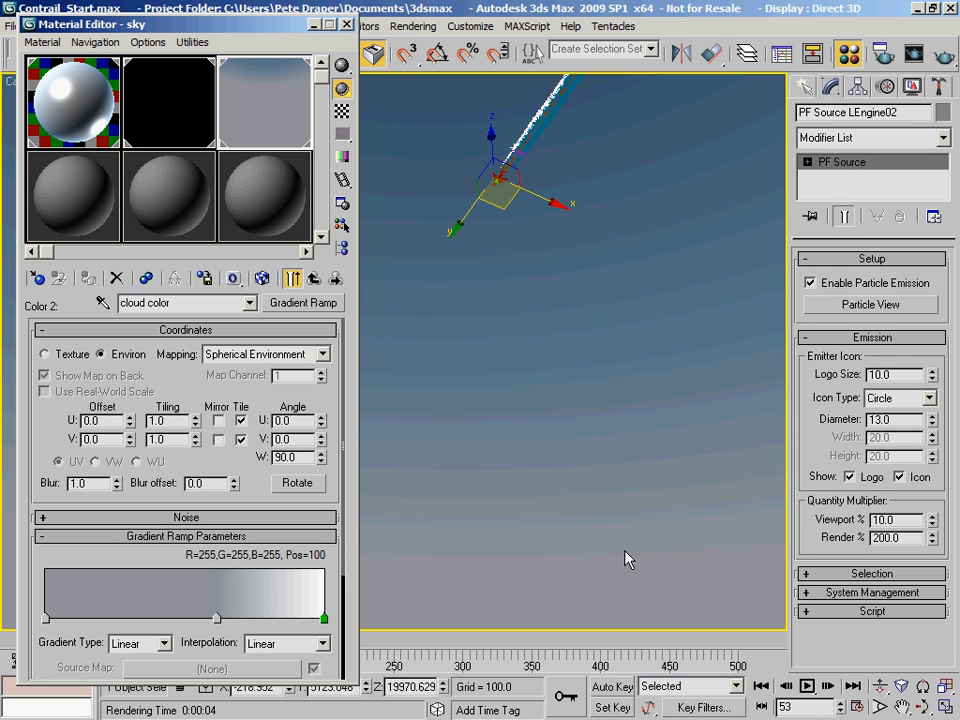
{"action": "left_click", "coordinate": [313, 278]}
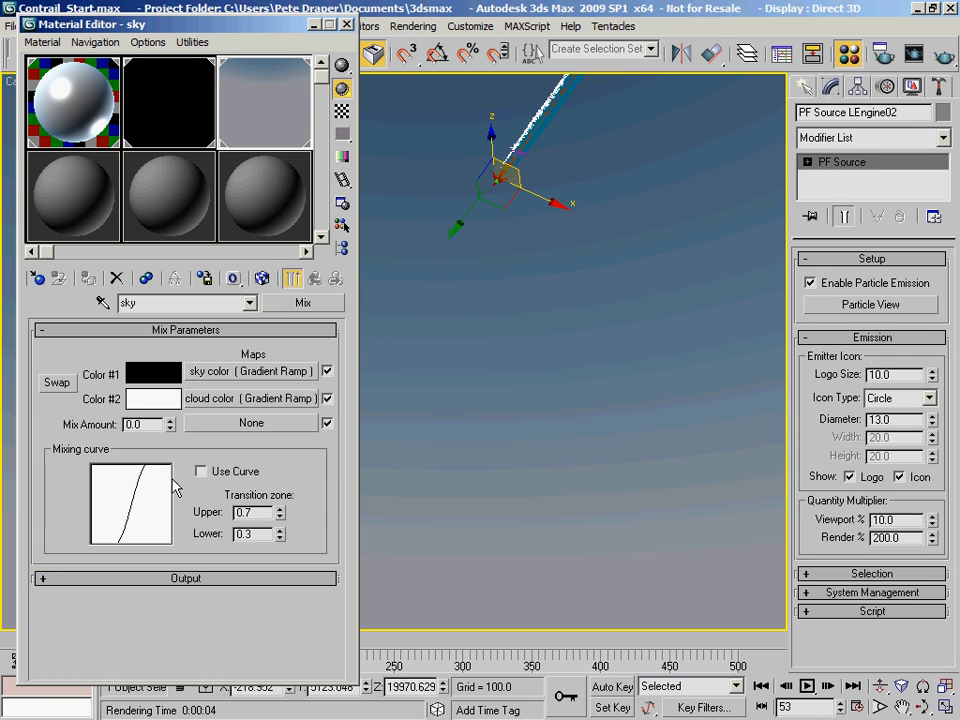
Assign a Mix map to the sky map's Mix Amount and name it "cloud sky blend"
{"action": "left_click", "coordinate": [270, 424]}
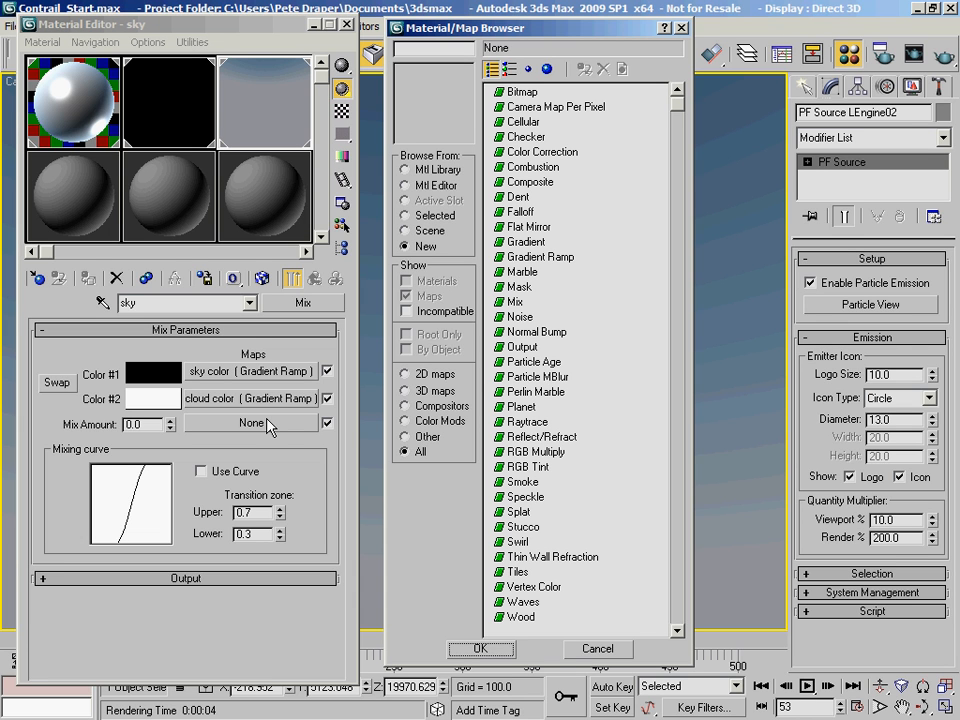
{"action": "left_click", "coordinate": [515, 302]}
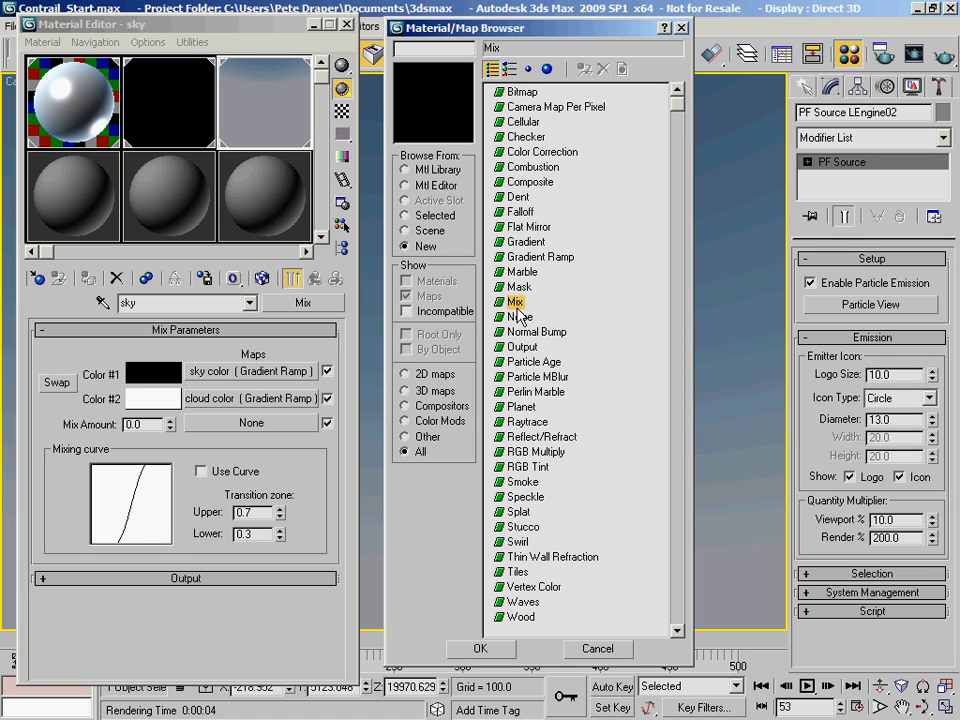
{"action": "left_click", "coordinate": [479, 648]}
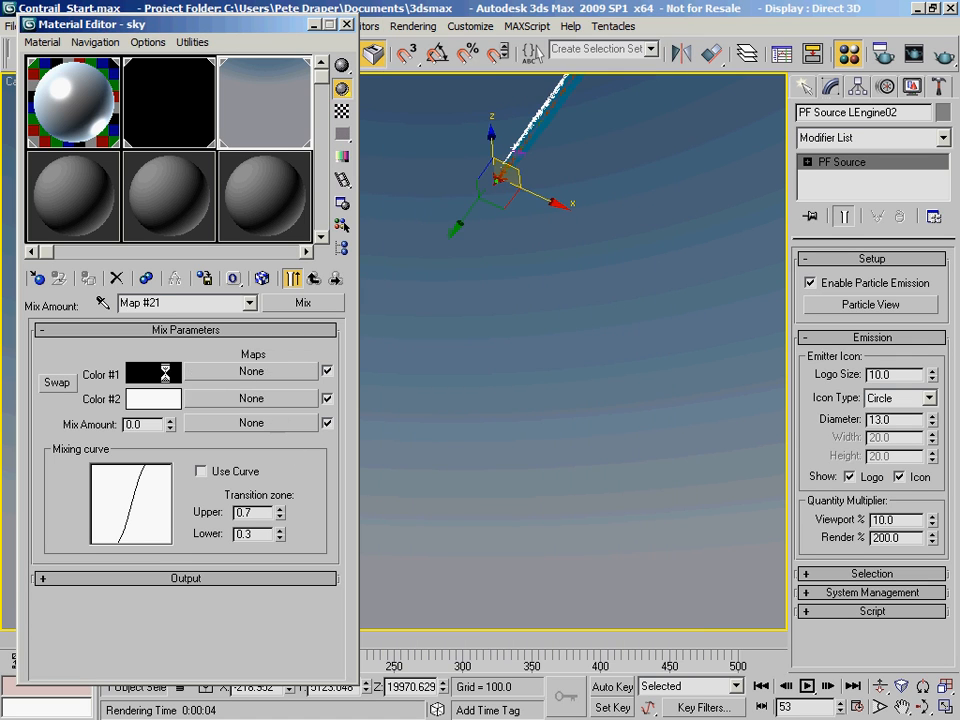
{"action": "type", "text": "cloud "}
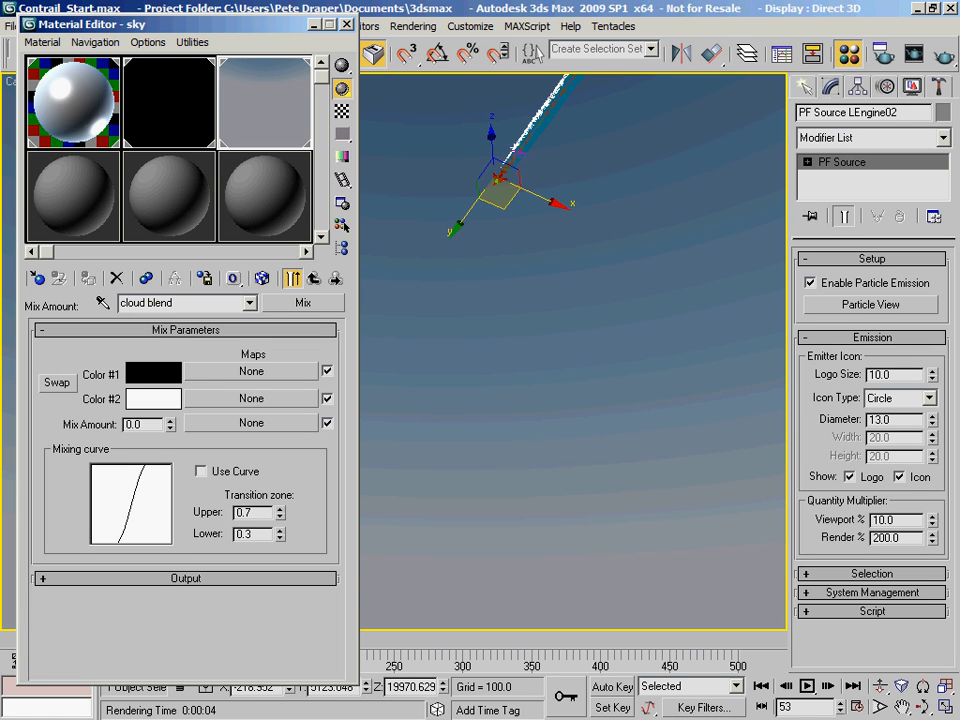
{"action": "type", "text": "sky"}
Assign a Perlin Marble map to Color #1 of the cloud sky blend and name it "high altitude clouds"
{"action": "left_click", "coordinate": [238, 372]}
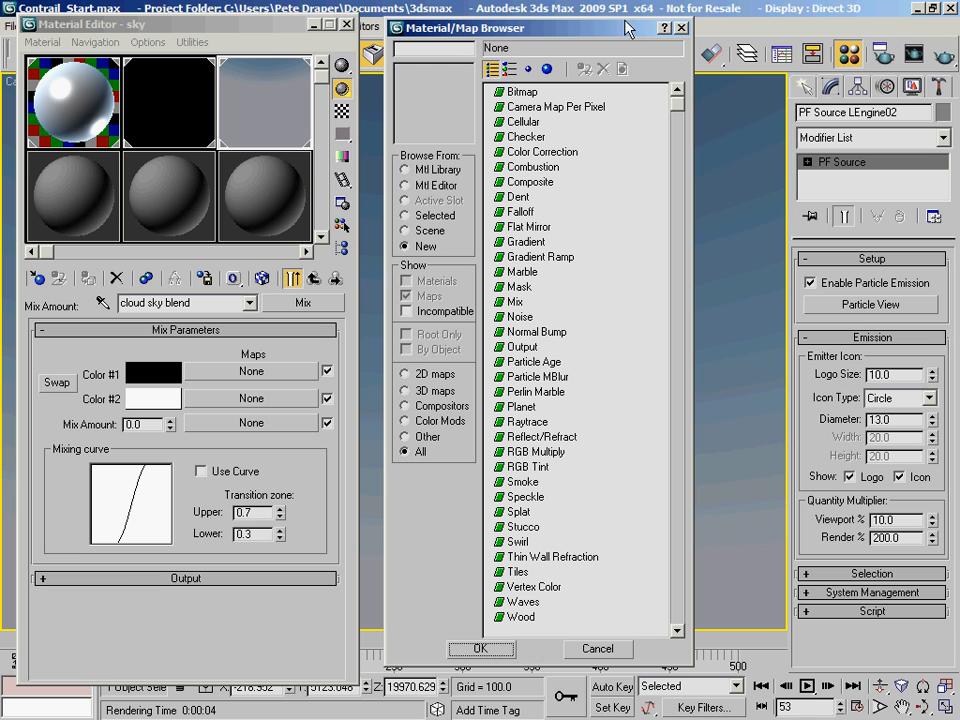
{"action": "left_click_drag", "start_coordinate": [460, 28], "coordinate": [567, 28]}
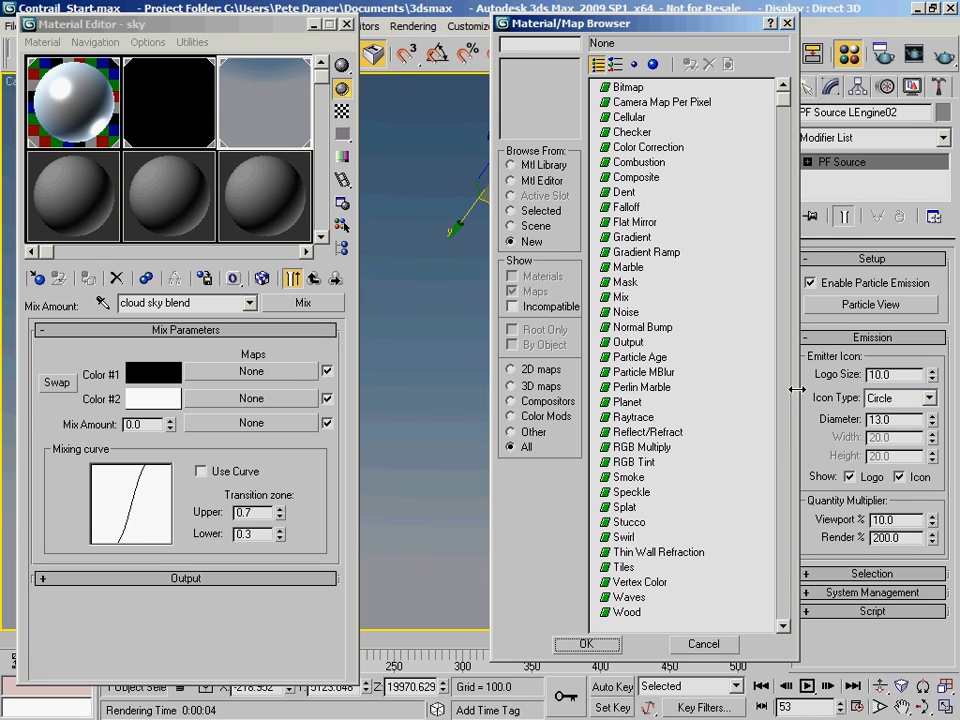
{"action": "double_click", "coordinate": [655, 390]}
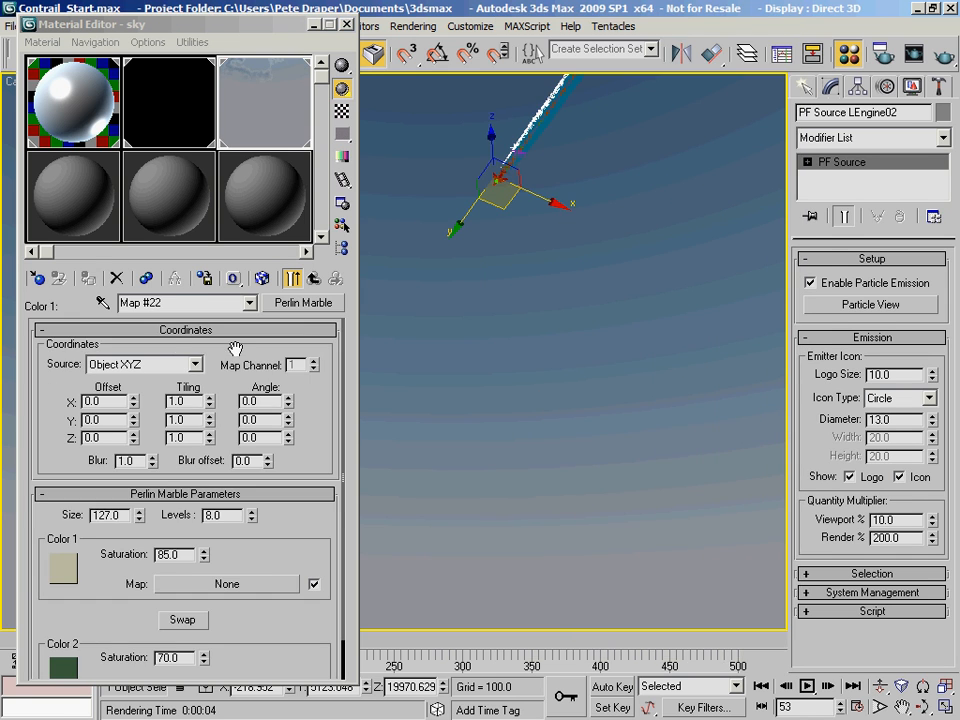
{"action": "type", "text": "high altitude clouds"}
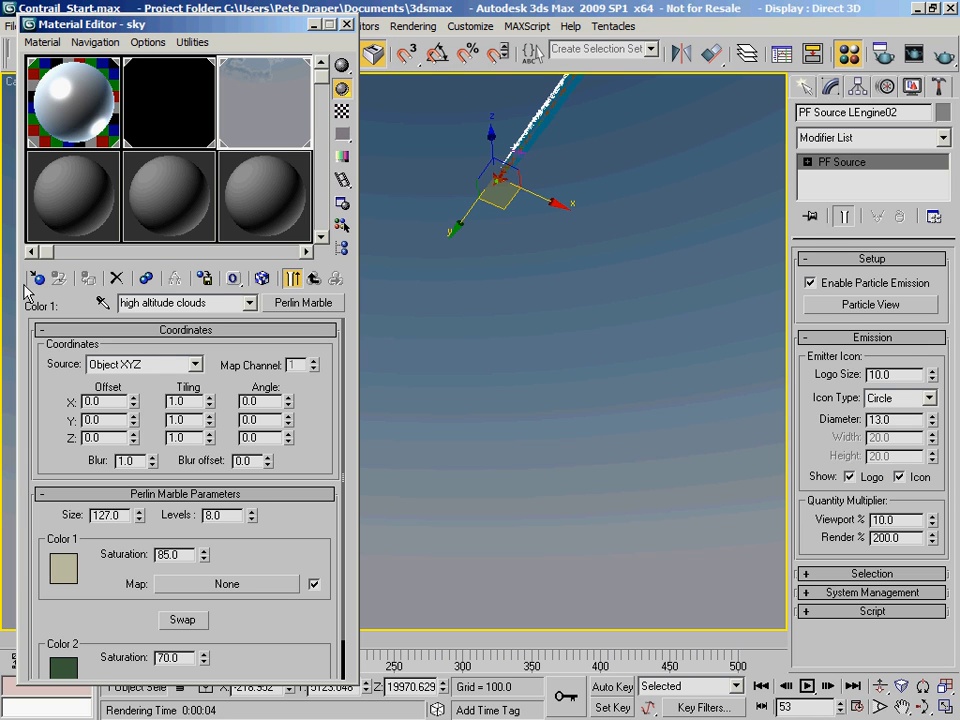
Set Color 1 of the high altitude clouds map to black
{"action": "left_click_drag", "start_coordinate": [121, 25], "coordinate": [119, 7]}
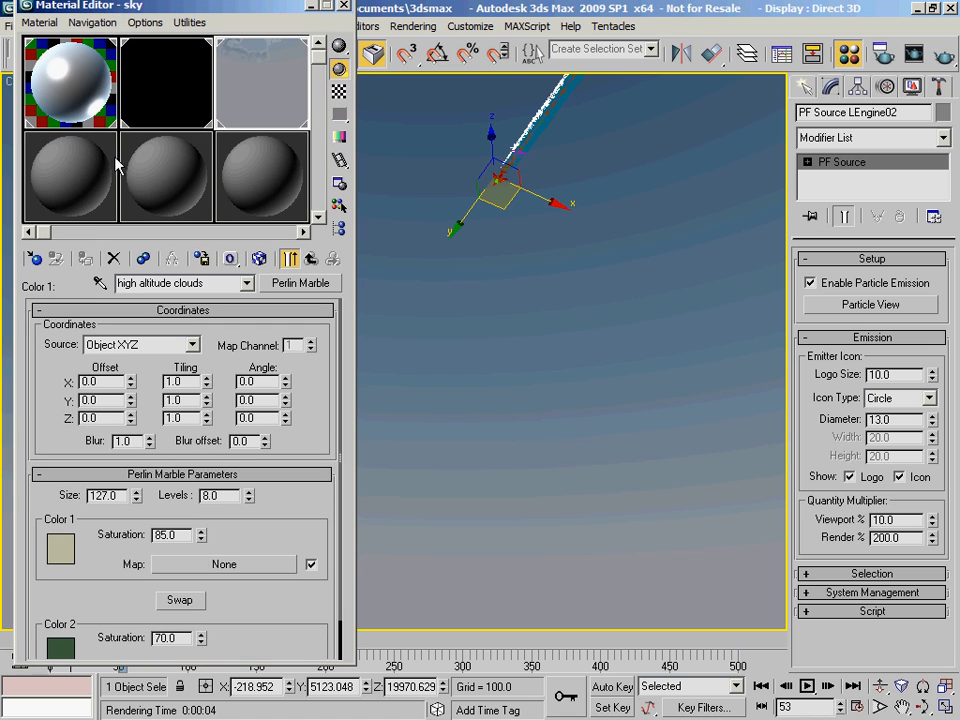
{"action": "left_click", "coordinate": [54, 562]}
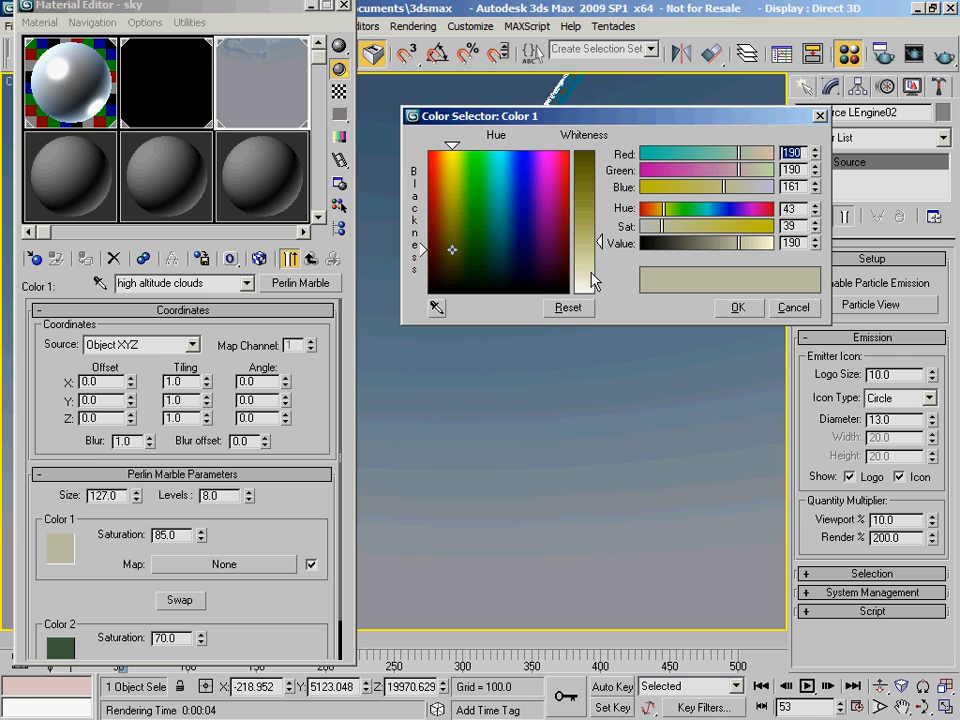
{"action": "left_click_drag", "start_coordinate": [665, 250], "coordinate": [553, 252]}
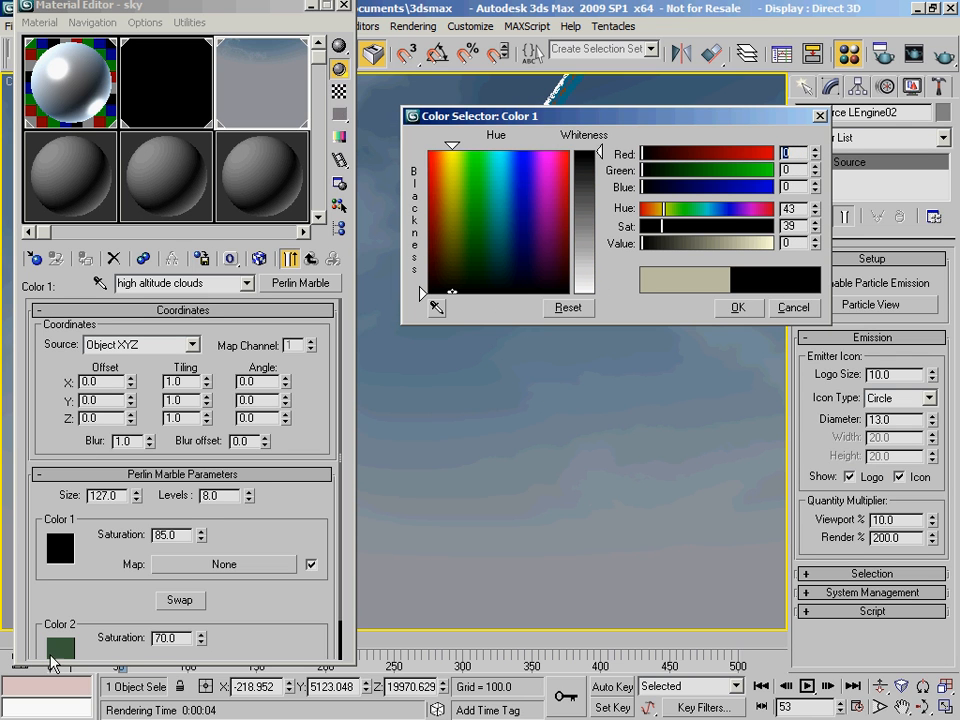
Open the Color 2 swatch and arrange the color selector and Material Editor to examine the clouds in the camera viewport
{"action": "left_click", "coordinate": [66, 646]}
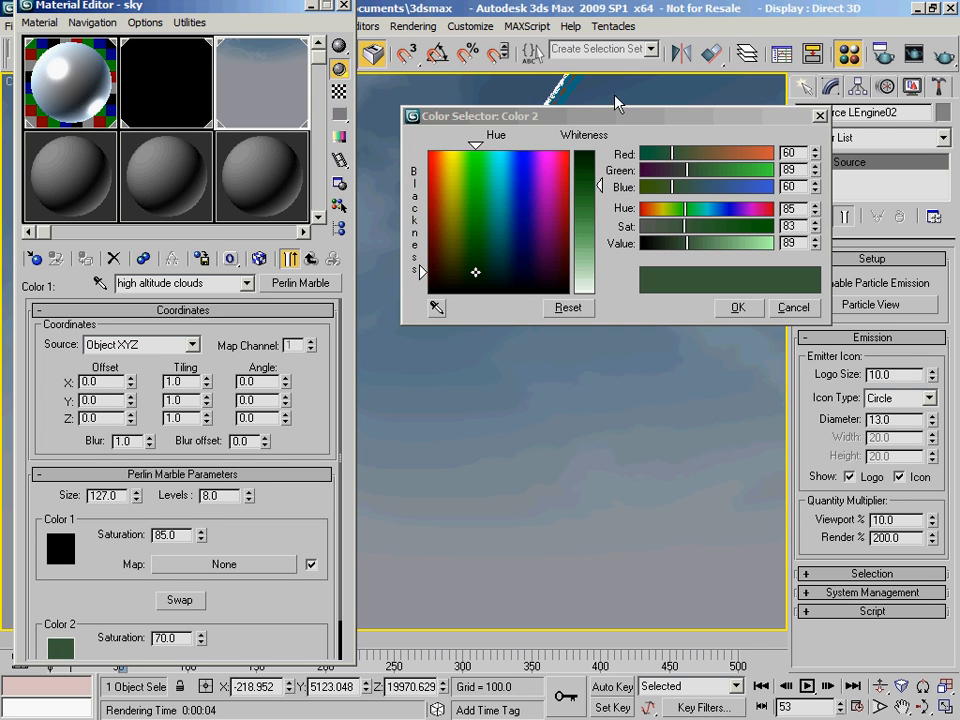
{"action": "left_click_drag", "start_coordinate": [508, 116], "coordinate": [682, 144]}
{"action": "left_click_drag", "start_coordinate": [195, 8], "coordinate": [309, 156]}
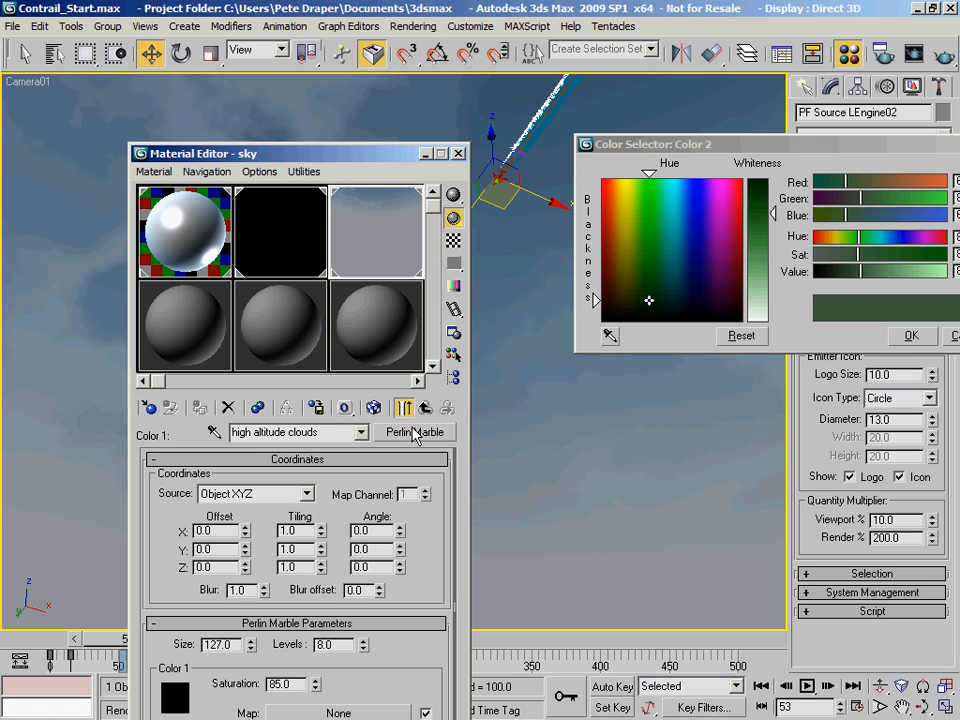
{"action": "left_click_drag", "start_coordinate": [268, 158], "coordinate": [216, 69]}
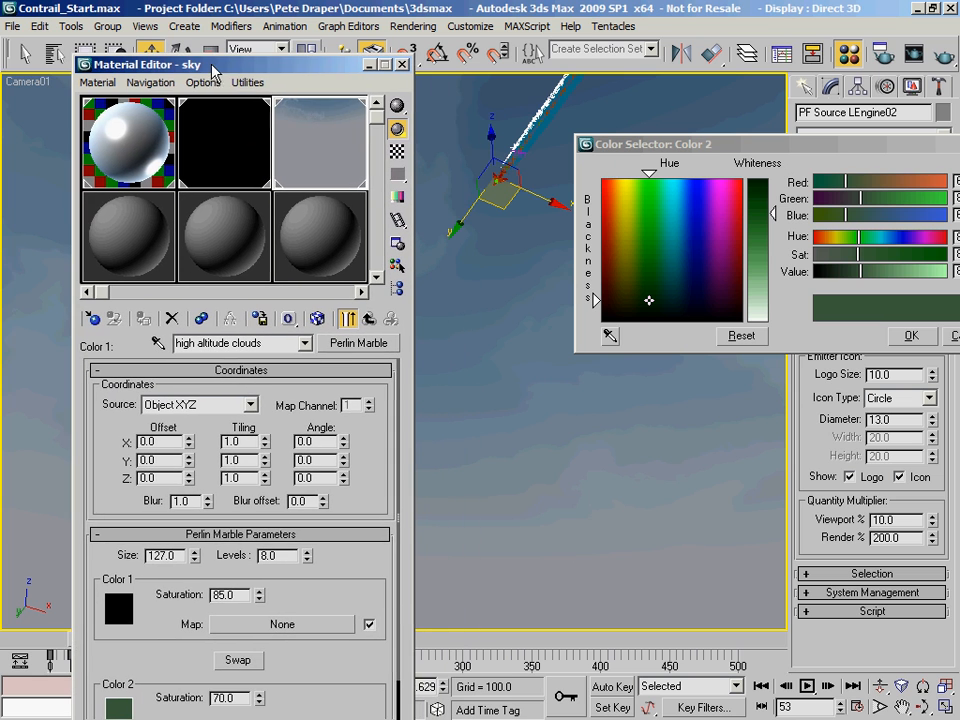
Review the sky Mix map and the cloud sky blend, and return to the high altitude clouds settings
{"action": "left_click", "coordinate": [369, 318]}
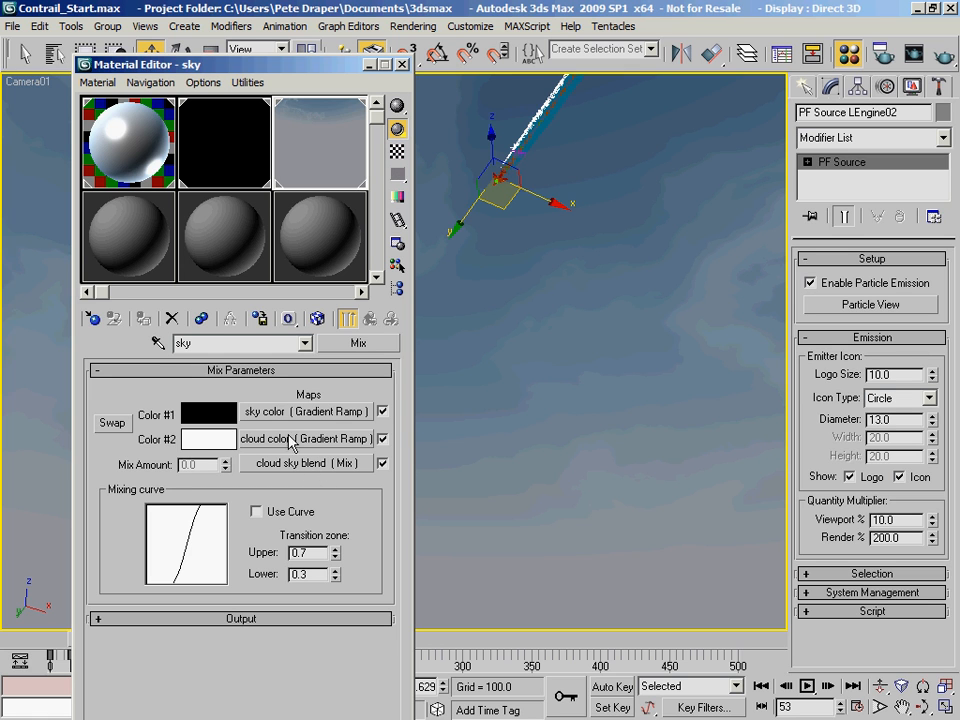
{"action": "left_click", "coordinate": [280, 463]}
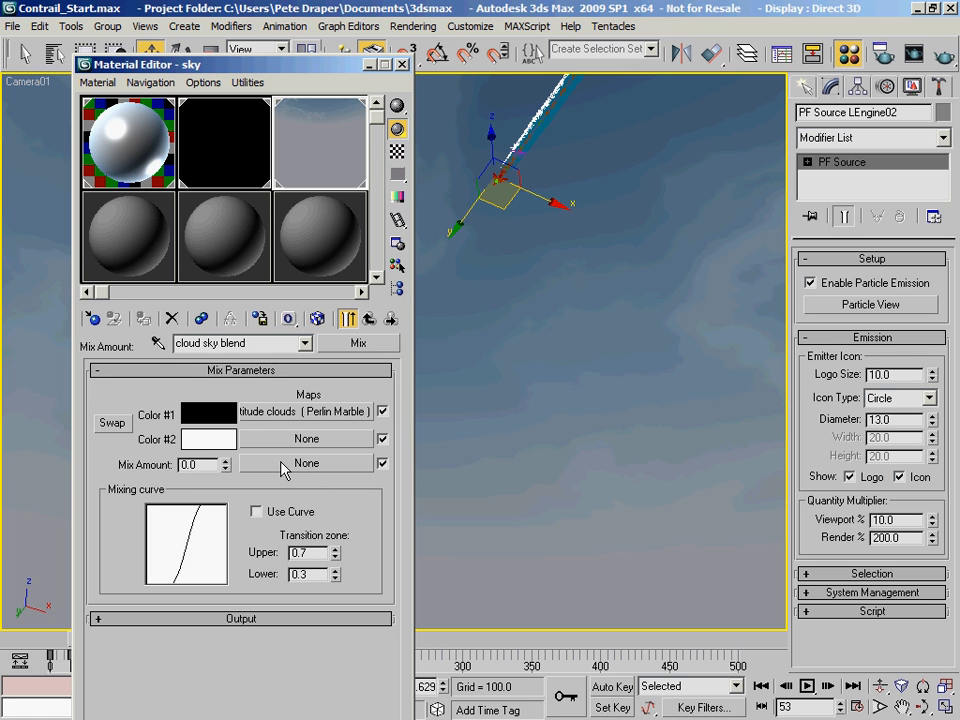
{"action": "left_click", "coordinate": [311, 420]}
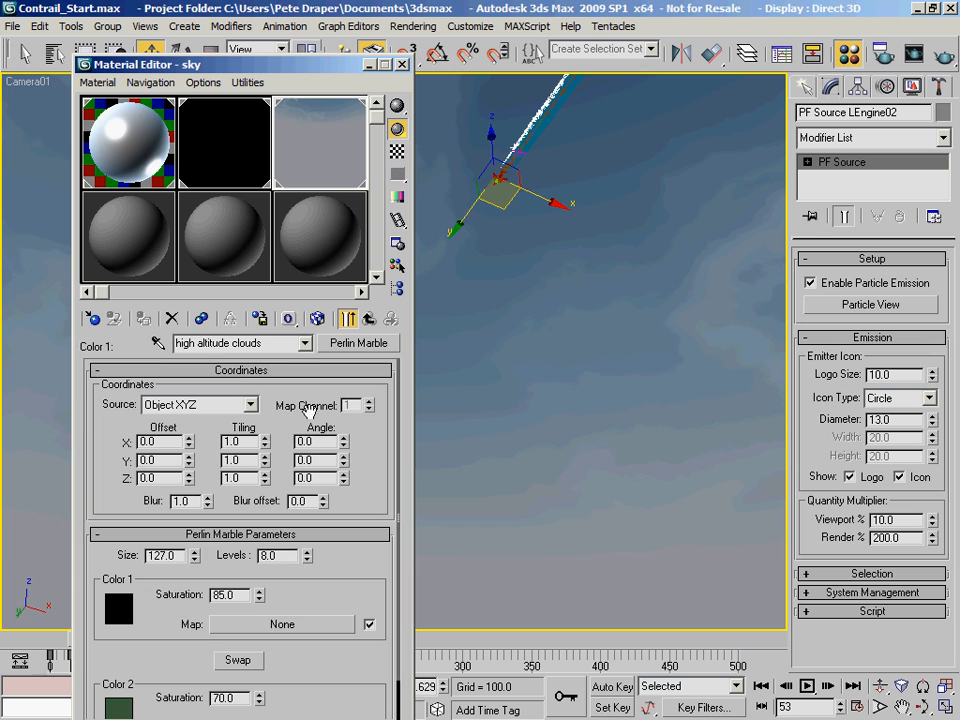
{"action": "left_click_drag", "start_coordinate": [232, 65], "coordinate": [199, 9]}
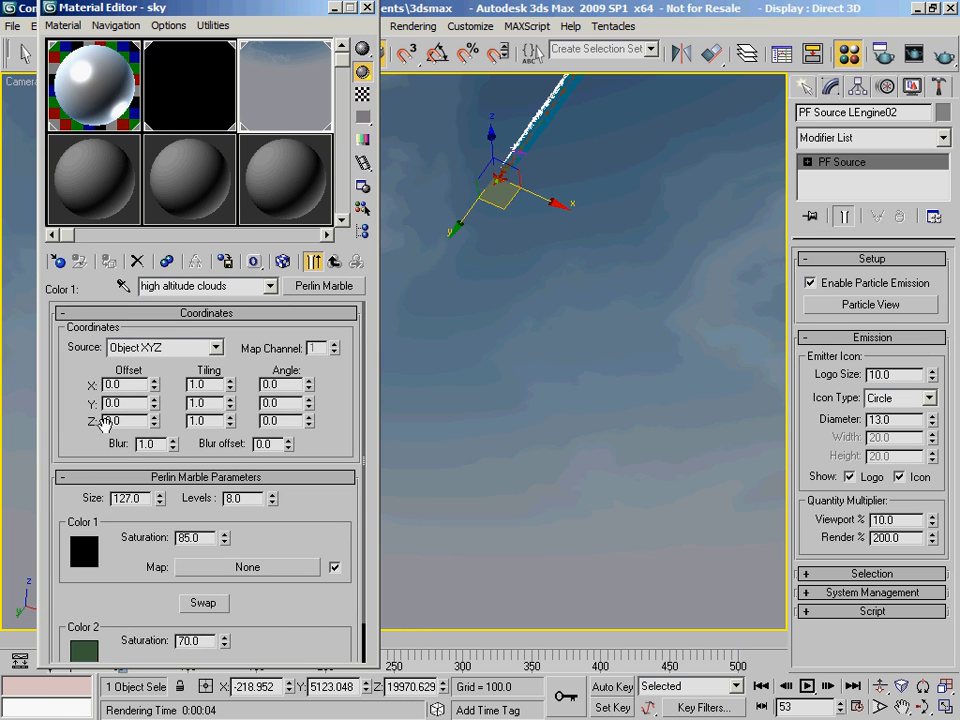
Set Color 2 of the high altitude clouds map to a neutral gray with RGB values of 77
{"action": "scroll", "coordinate": [113, 560], "scroll_direction": "down", "scroll_amount": 3}
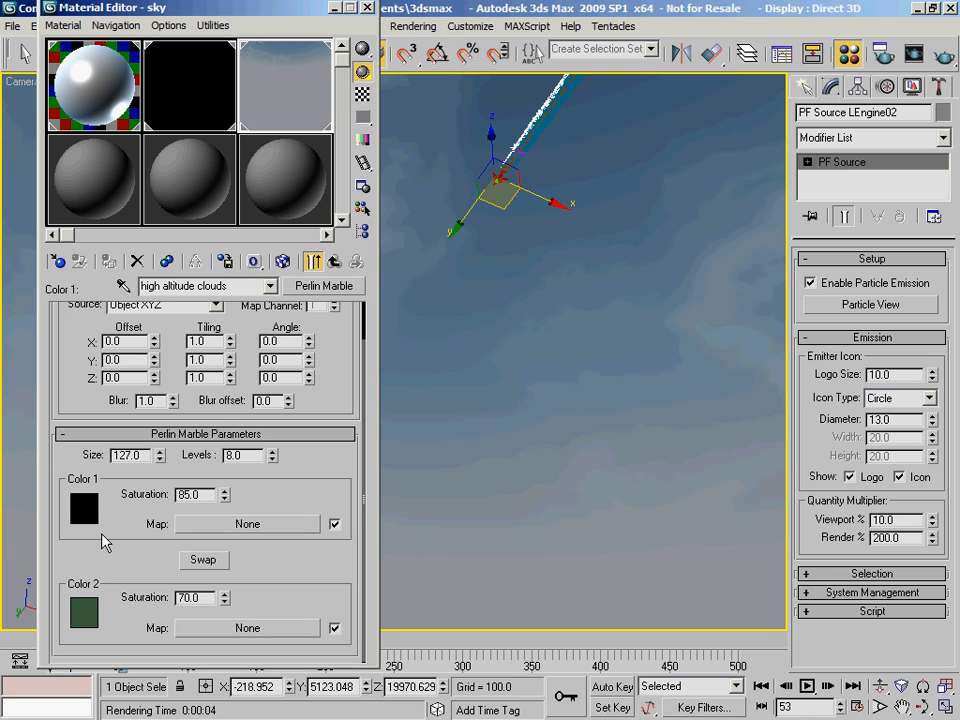
{"action": "left_click", "coordinate": [83, 616]}
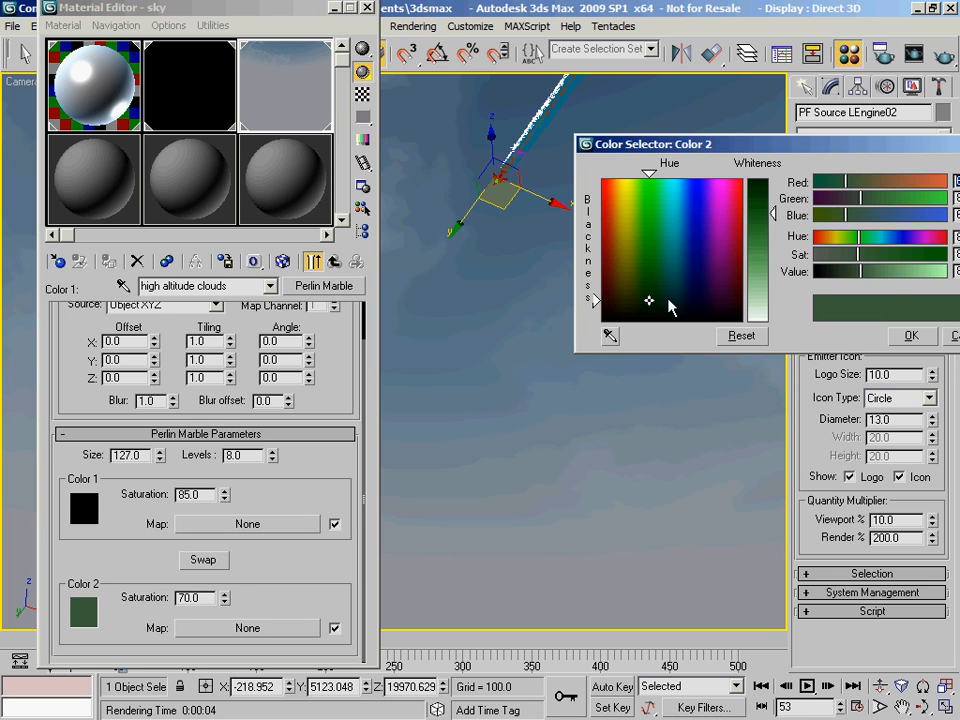
{"action": "left_click_drag", "start_coordinate": [660, 301], "coordinate": [655, 323]}
{"action": "left_click_drag", "start_coordinate": [716, 145], "coordinate": [566, 122]}
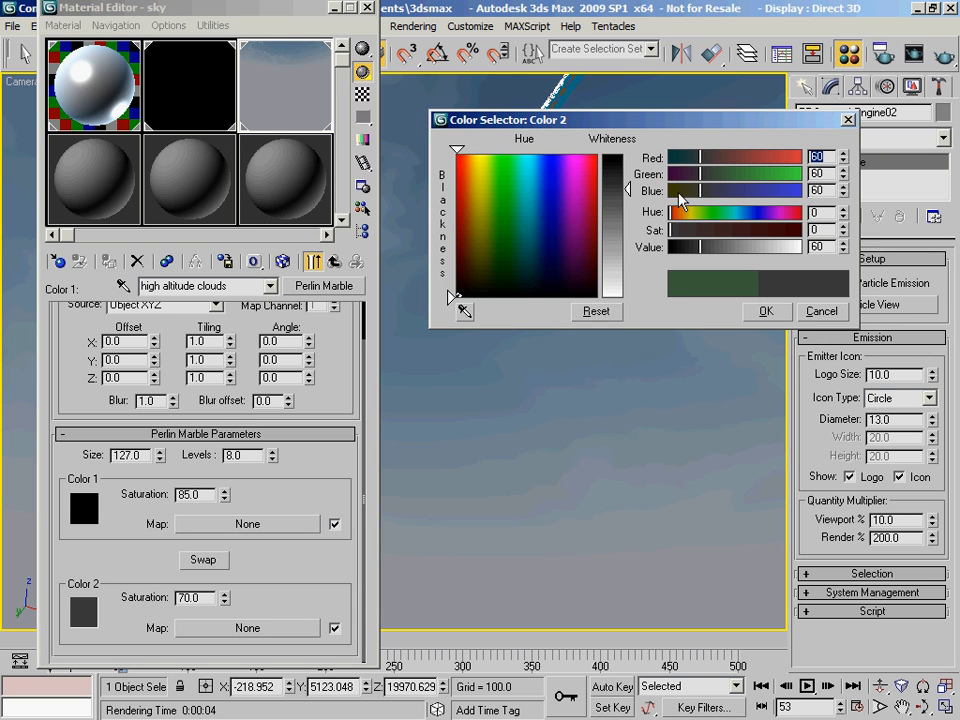
{"action": "left_click_drag", "start_coordinate": [628, 190], "coordinate": [627, 199]}
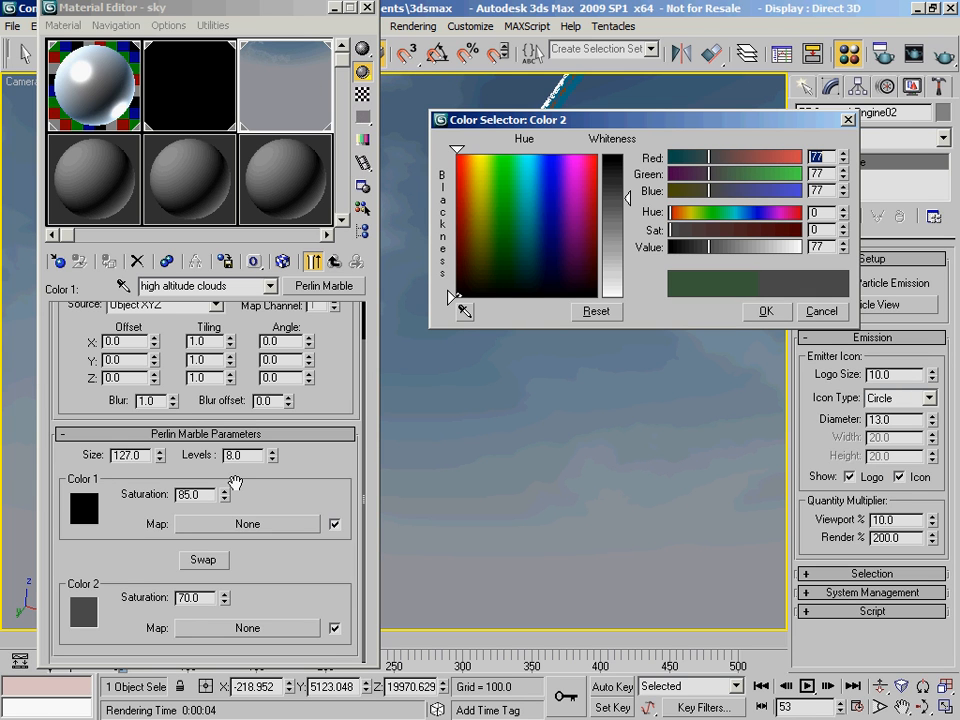
Move the color selector and Material Editor clear of the clouds in the camera viewport and accept the Color 2 gray
{"action": "left_click", "coordinate": [135, 455]}
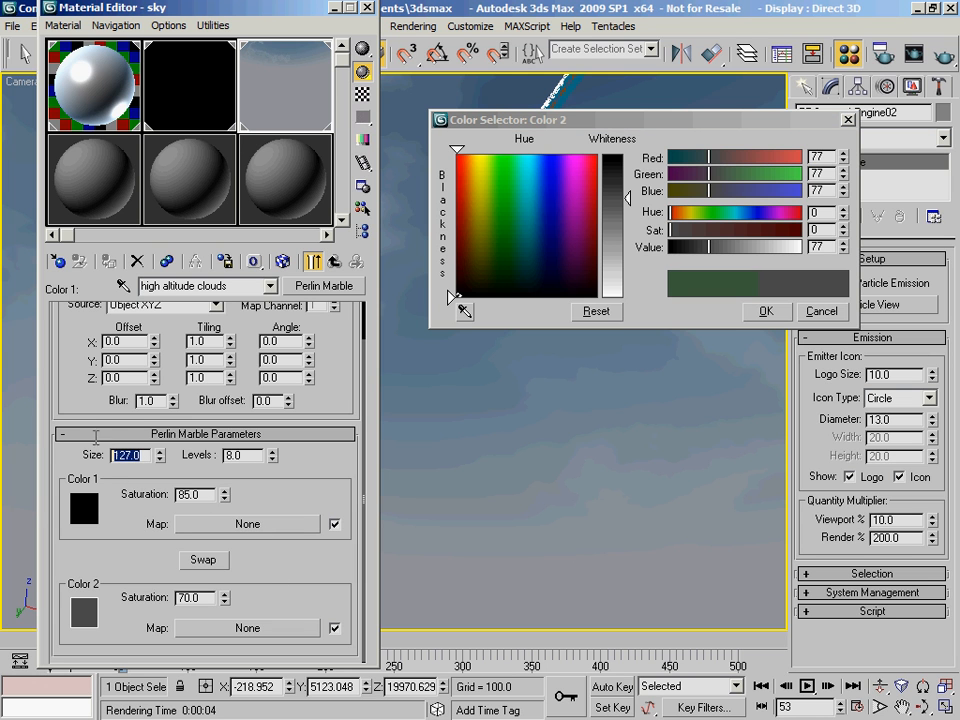
{"action": "left_click_drag", "start_coordinate": [525, 122], "coordinate": [628, 256]}
{"action": "left_click_drag", "start_coordinate": [126, 12], "coordinate": [586, 10]}
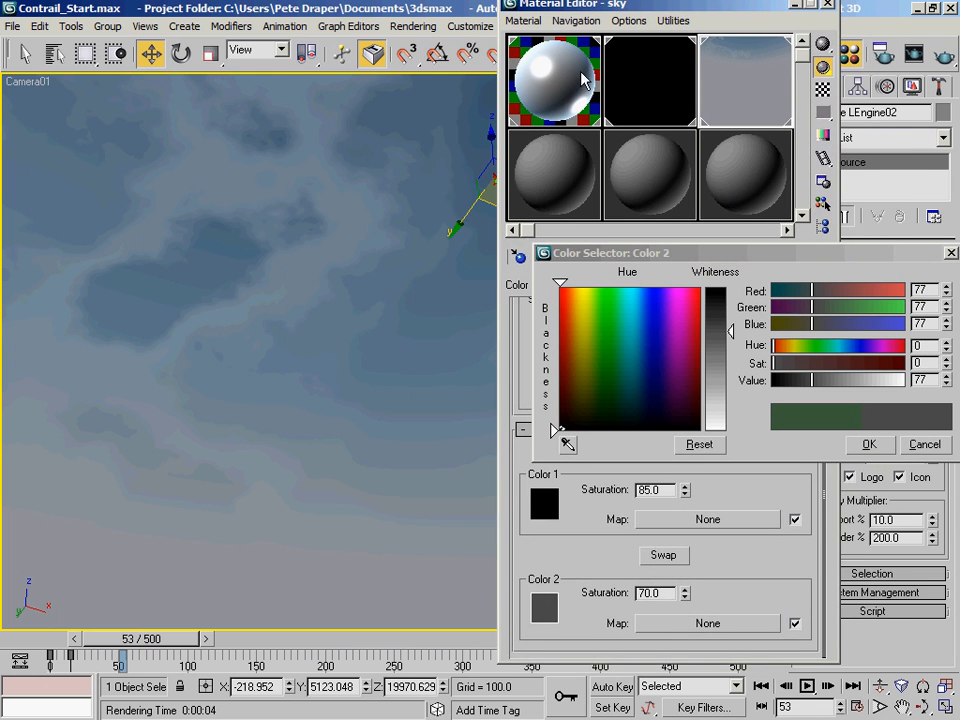
{"action": "left_click", "coordinate": [544, 255]}
{"action": "left_click", "coordinate": [544, 254]}
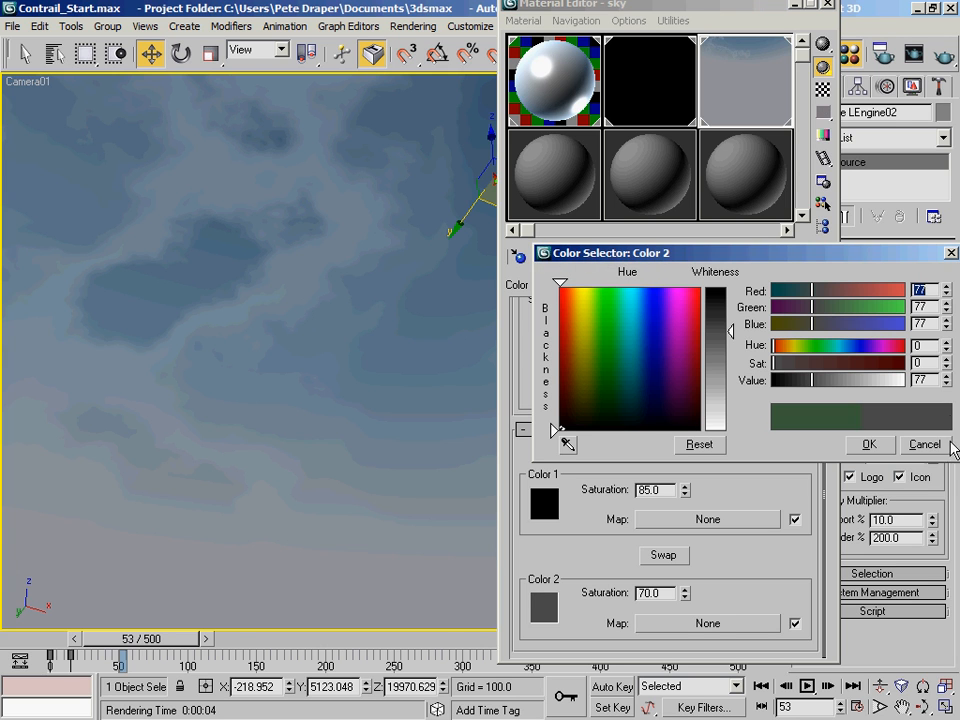
{"action": "left_click", "coordinate": [866, 444]}
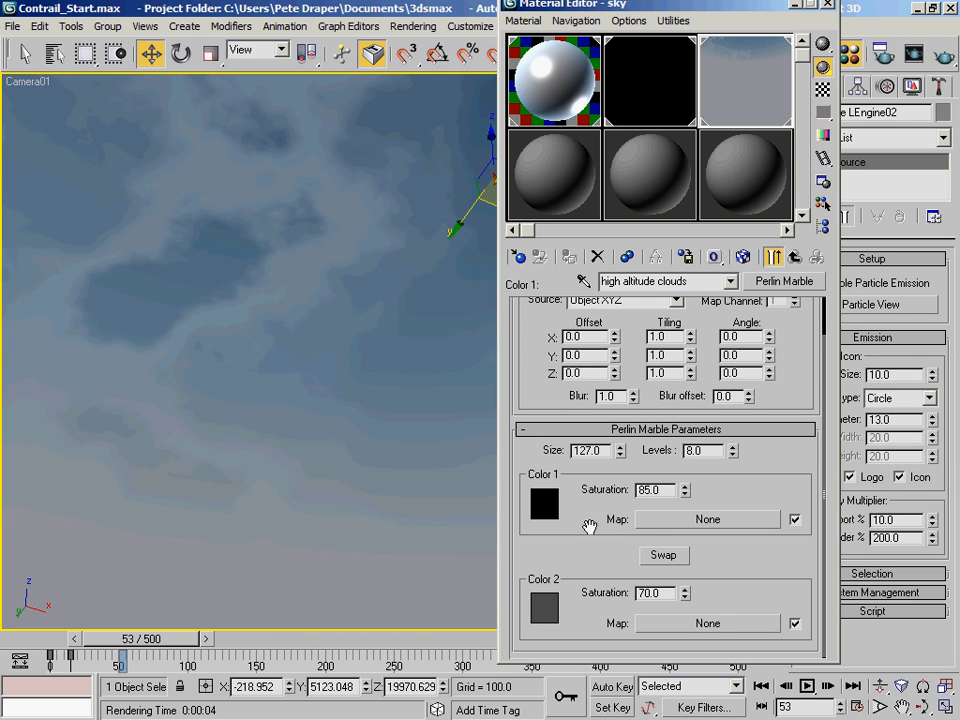
Set the Perlin Marble Size to 150 and Levels to 10 for the high altitude clouds map
{"action": "left_click_drag", "start_coordinate": [604, 451], "coordinate": [482, 450]}
{"action": "type", "text": "150"}
{"action": "key", "text": "Return"}
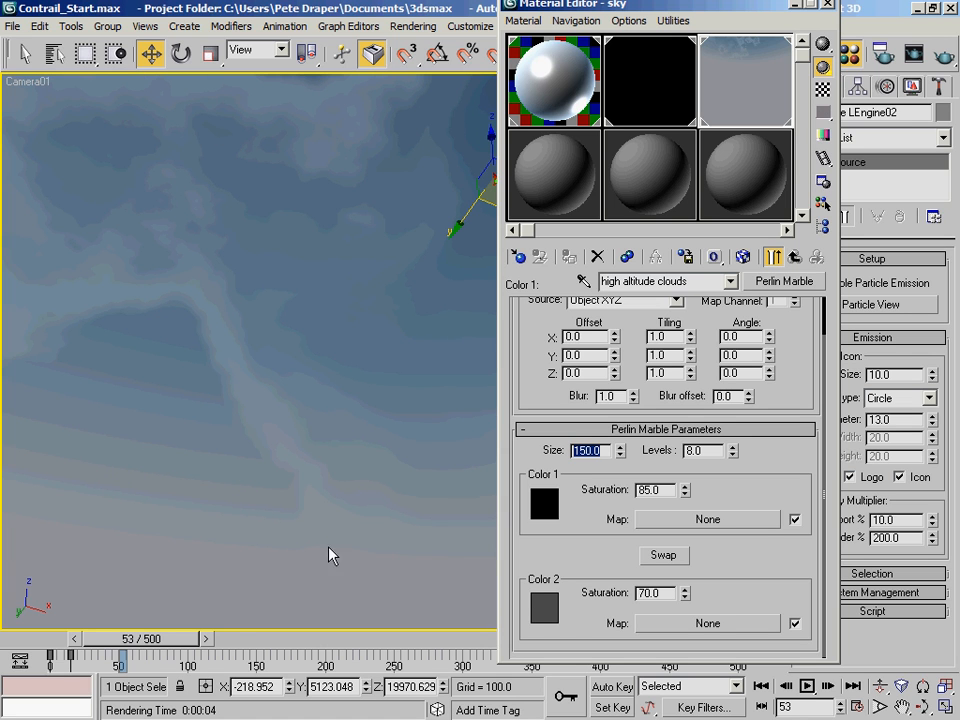
{"action": "double_click", "coordinate": [708, 450]}
{"action": "type", "text": "10"}
{"action": "key", "text": "Return"}
Set the high altitude clouds' saturation to 100 for Color 1 and 85 for Color 2
{"action": "left_click", "coordinate": [685, 494]}
{"action": "left_click_drag", "start_coordinate": [685, 487], "coordinate": [680, 420]}
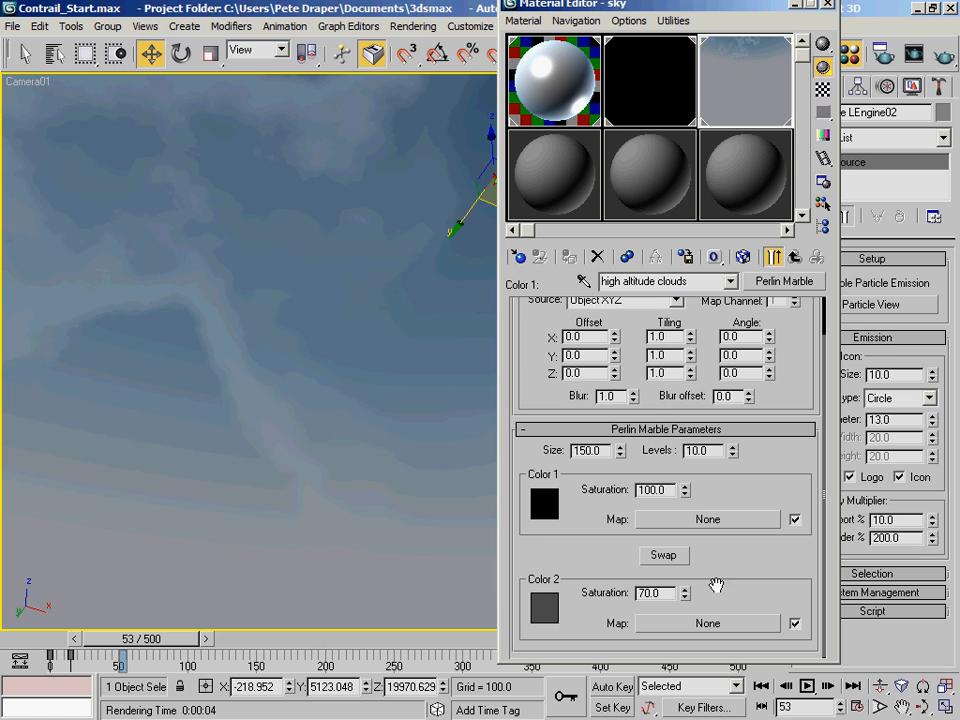
{"action": "left_click_drag", "start_coordinate": [688, 601], "coordinate": [679, 460]}
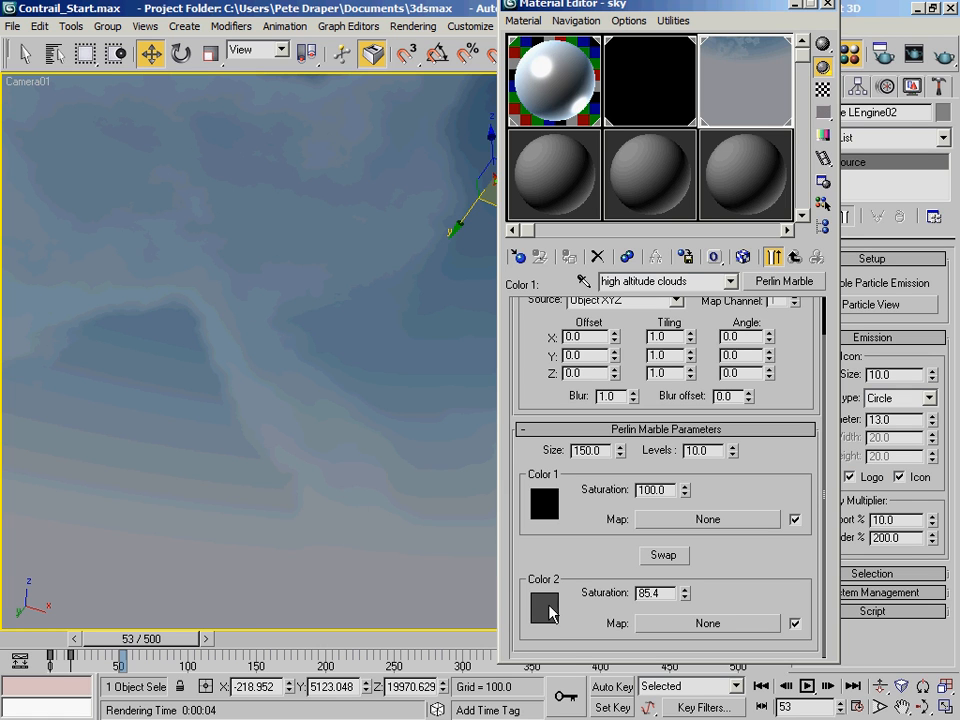
{"action": "double_click", "coordinate": [663, 592]}
{"action": "type", "text": "85"}
{"action": "key", "text": "Return"}
Try an X offset of 25 on the high altitude clouds map and examine the cloud placement across the camera viewport
{"action": "left_click_drag", "start_coordinate": [538, 360], "coordinate": [538, 413]}
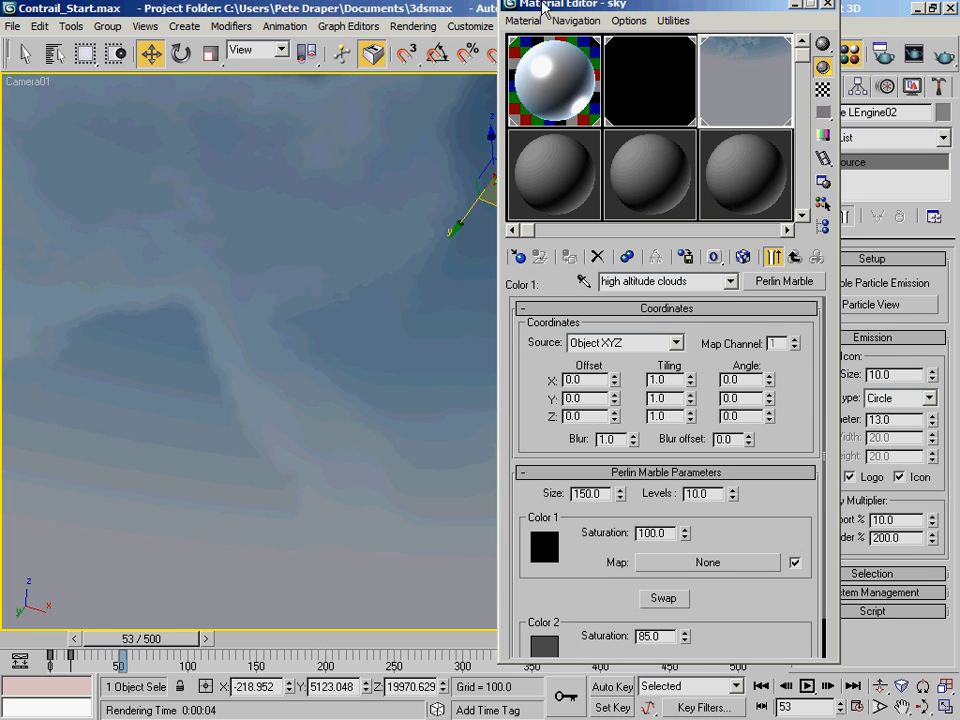
{"action": "left_click_drag", "start_coordinate": [606, 6], "coordinate": [245, 648]}
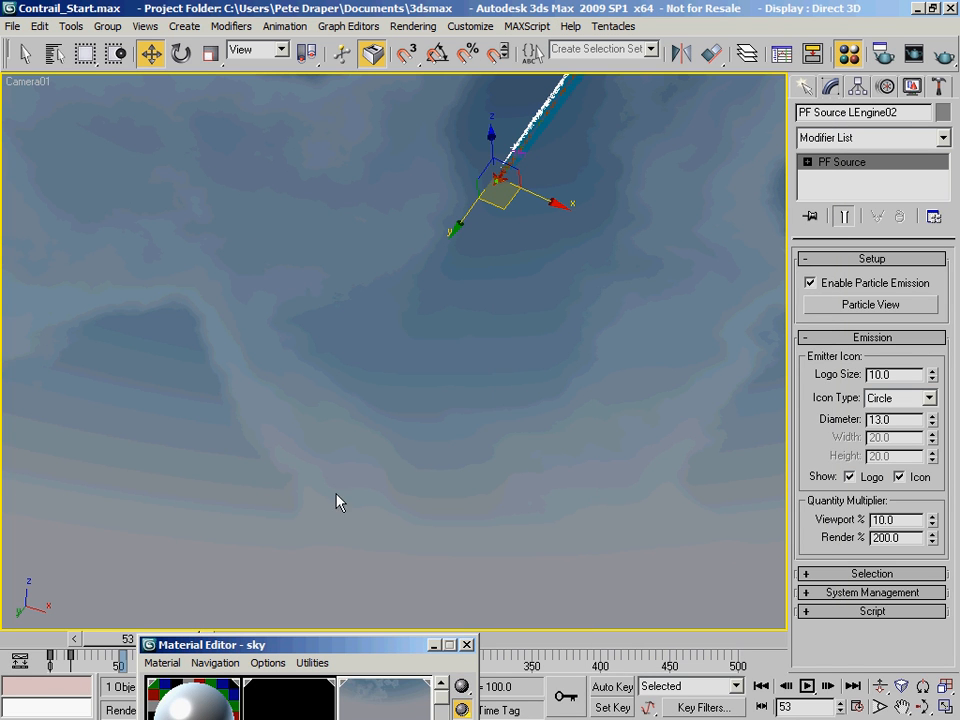
{"action": "left_click_drag", "start_coordinate": [321, 649], "coordinate": [647, 68]}
{"action": "double_click", "coordinate": [548, 438]}
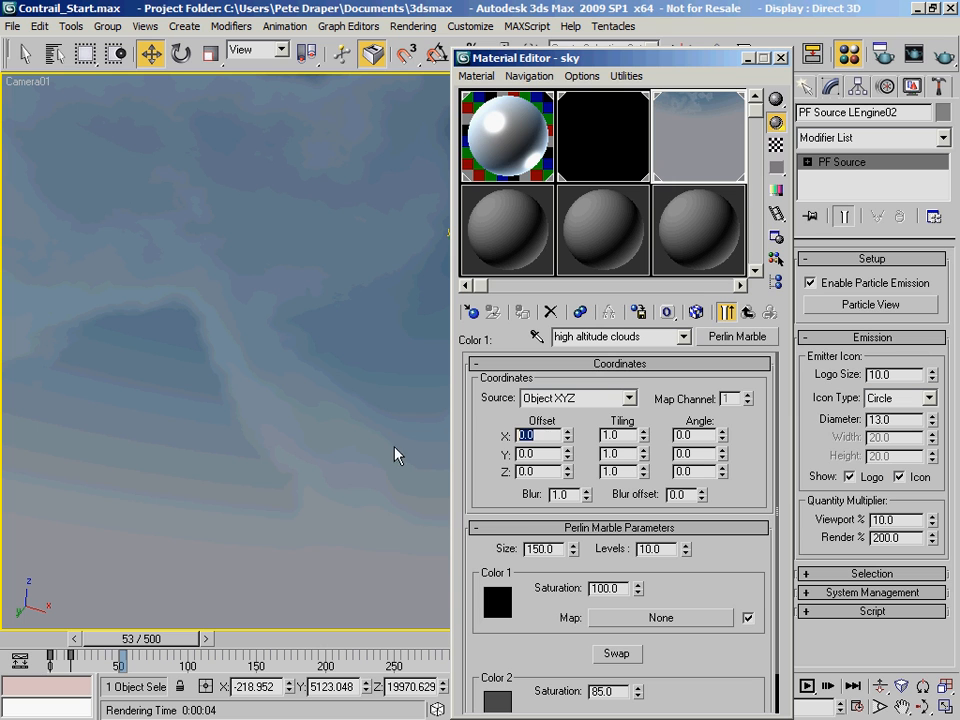
{"action": "type", "text": "25"}
{"action": "key", "text": "Return"}
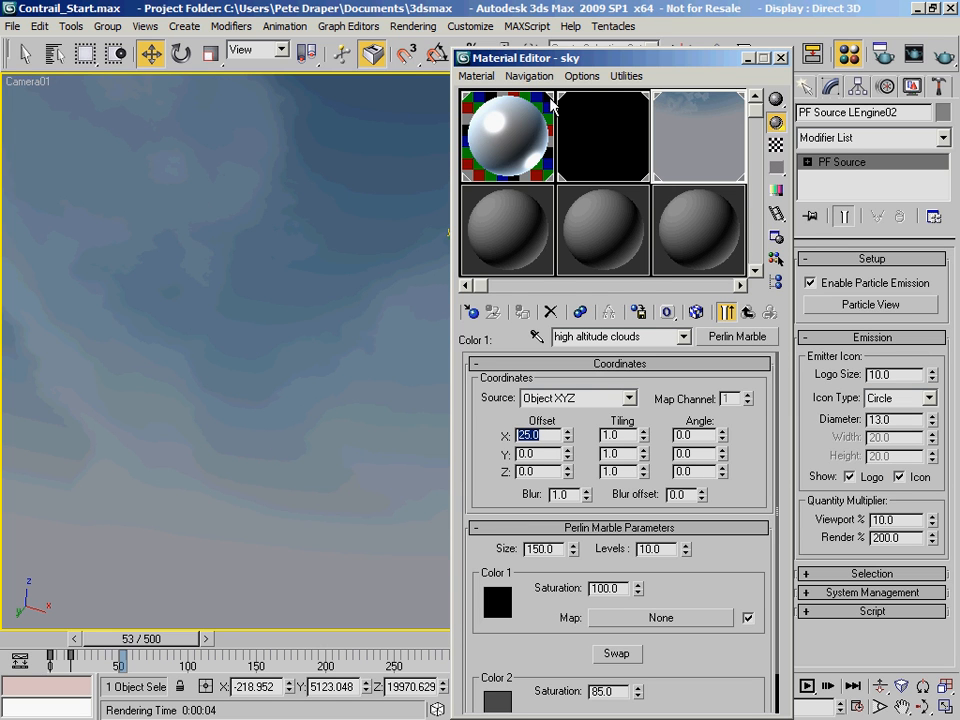
{"action": "left_click_drag", "start_coordinate": [480, 57], "coordinate": [685, 540]}
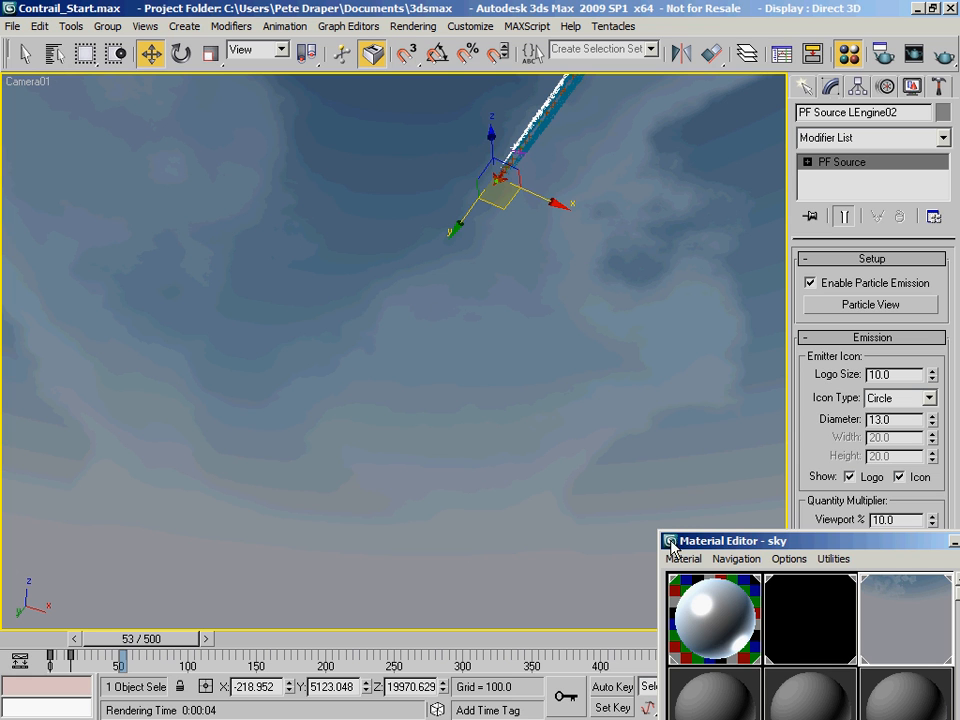
{"action": "left_click_drag", "start_coordinate": [718, 543], "coordinate": [648, 64]}
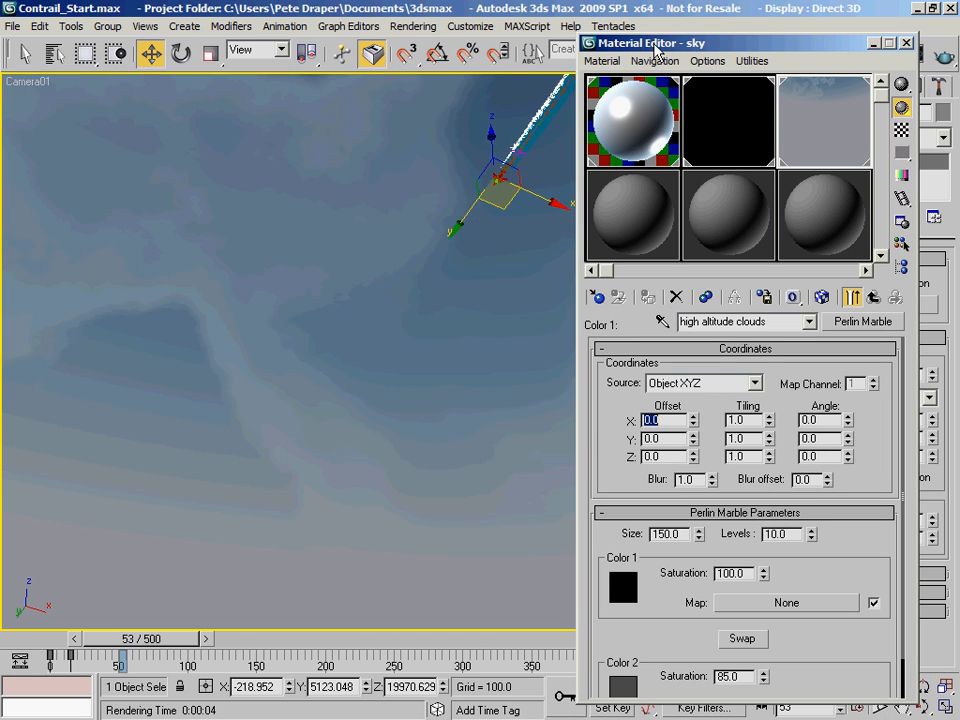
Check the clouds around the contrail without any offset, and set the high altitude clouds' X offset to 25
{"action": "left_click_drag", "start_coordinate": [645, 49], "coordinate": [655, 432]}
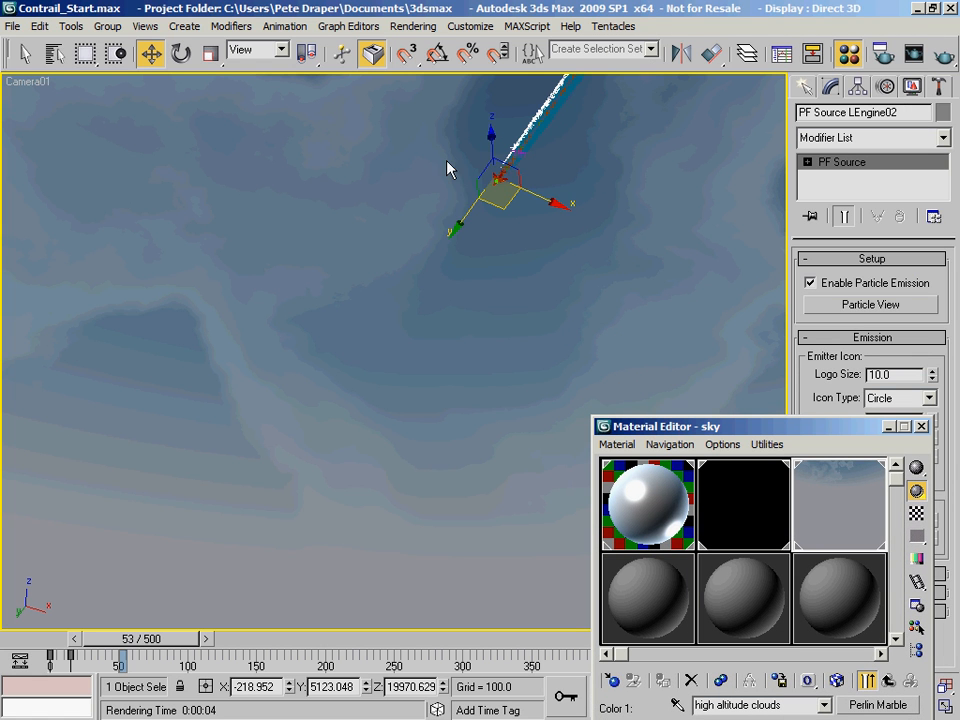
{"action": "left_click_drag", "start_coordinate": [655, 430], "coordinate": [615, 42]}
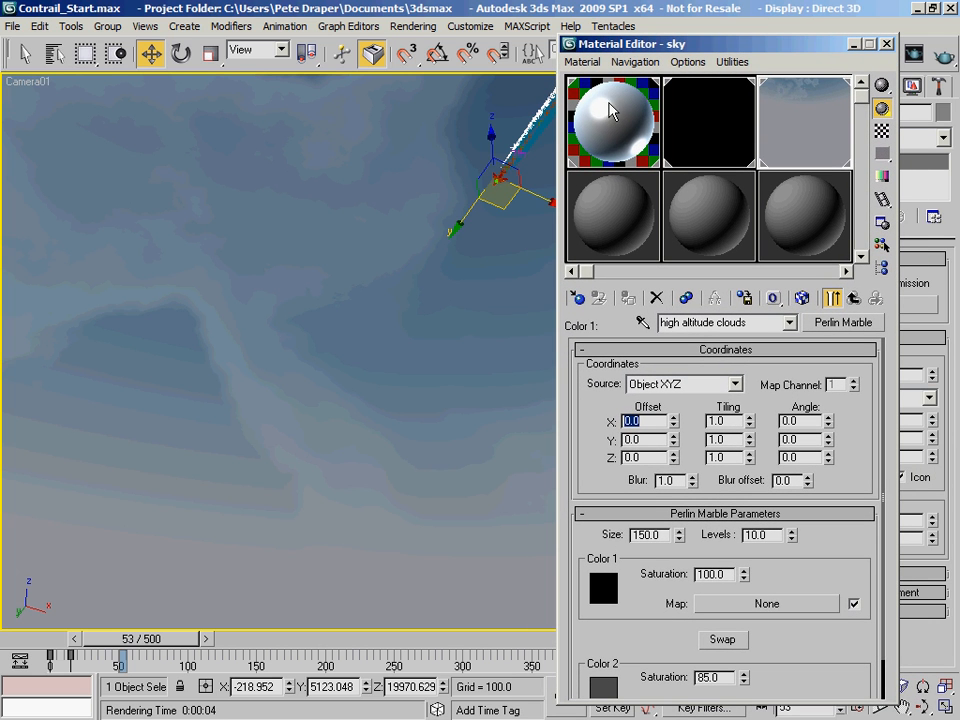
{"action": "type", "text": "25"}
{"action": "key", "text": "Return"}
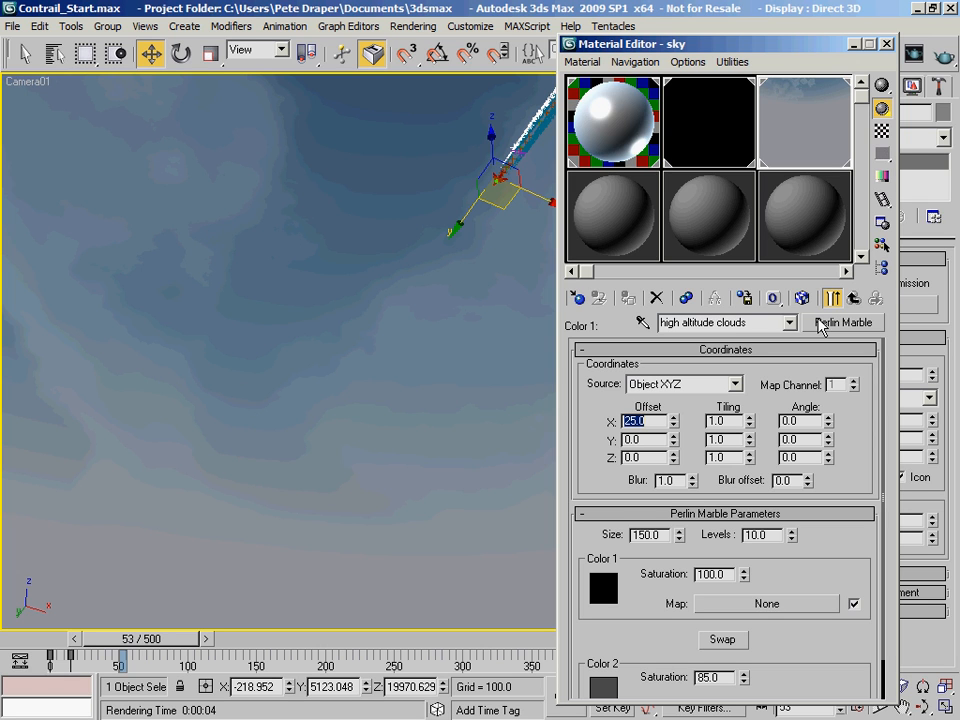
Assign a Smoke map to the Mix Amount of the cloud sky blend and name it "lower altitude cloud mix"
{"action": "left_click", "coordinate": [853, 298]}
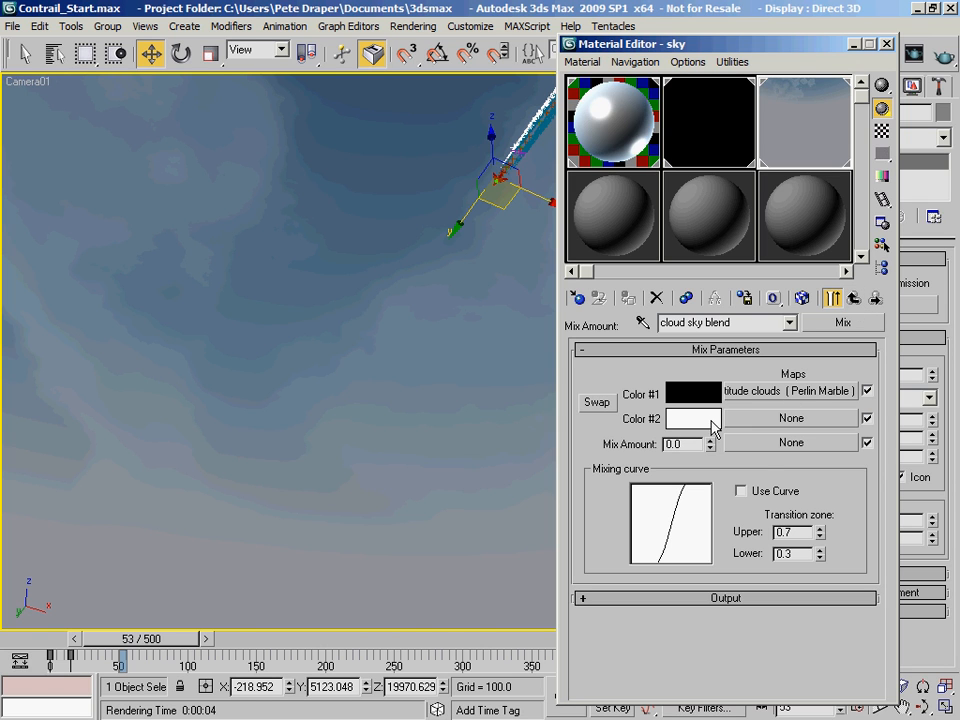
{"action": "left_click", "coordinate": [764, 444]}
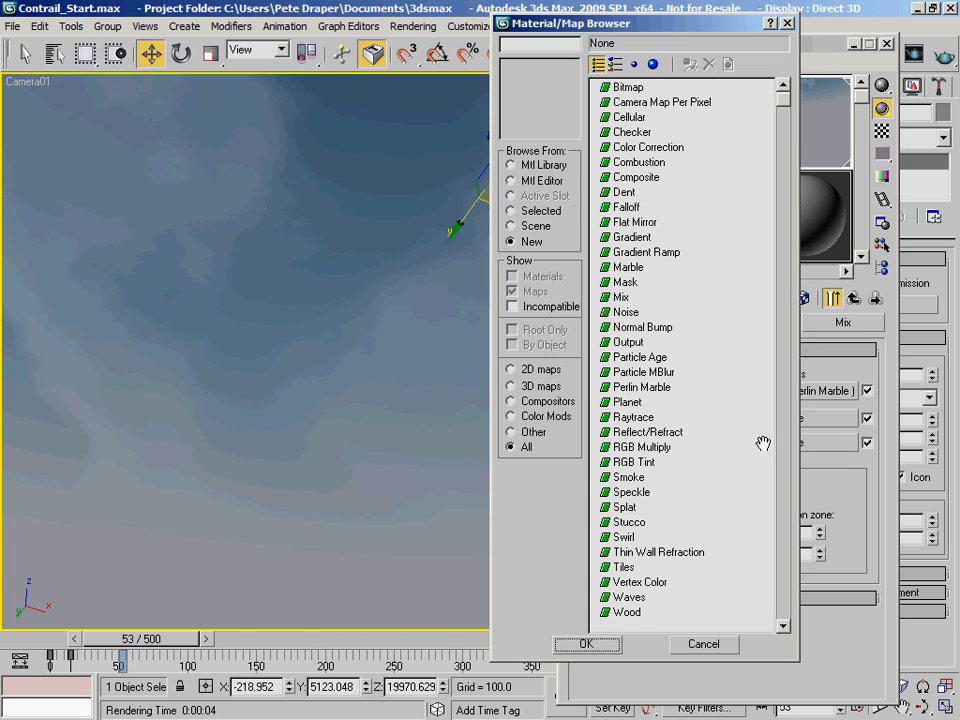
{"action": "double_click", "coordinate": [629, 478]}
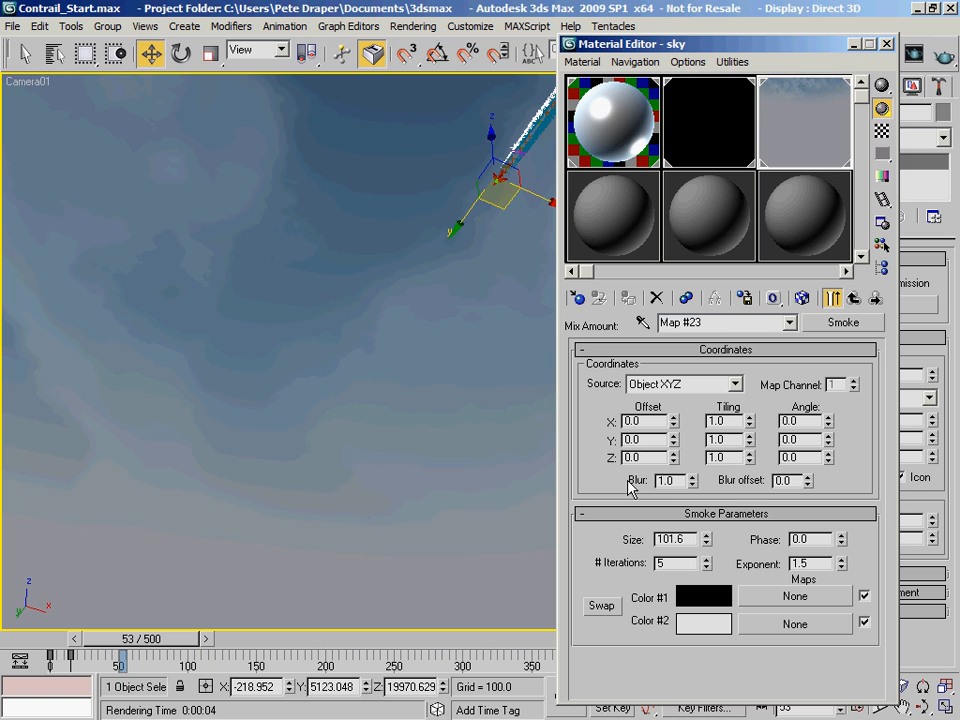
{"action": "left_click", "coordinate": [700, 322]}
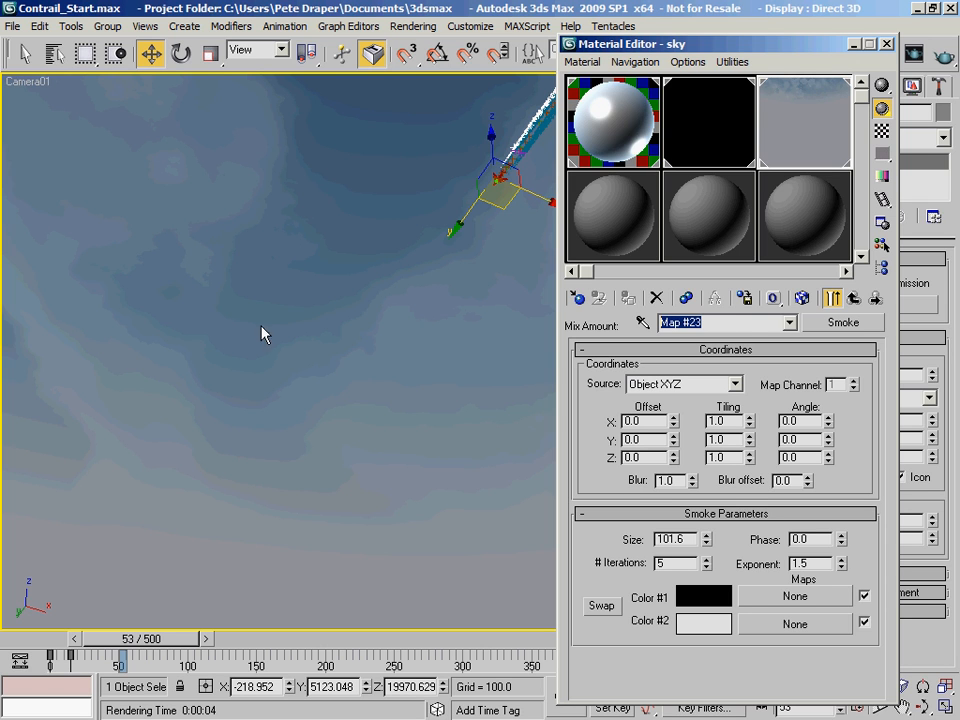
{"action": "type", "text": "lower altitude cloud"}
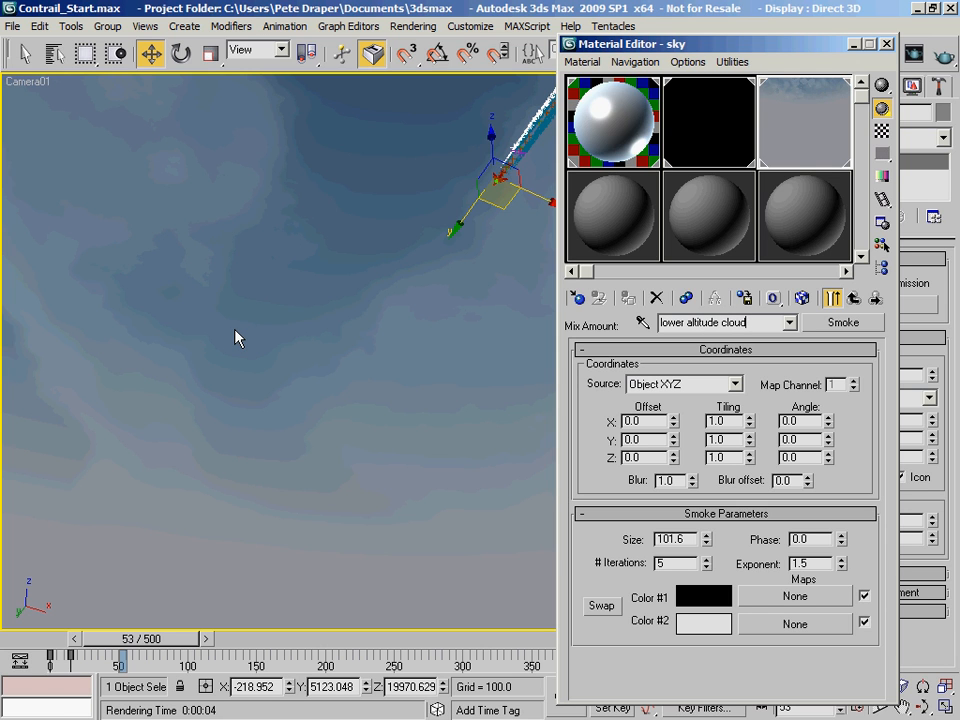
{"action": "type", "text": "s mix"}
{"action": "left_click", "coordinate": [853, 298]}
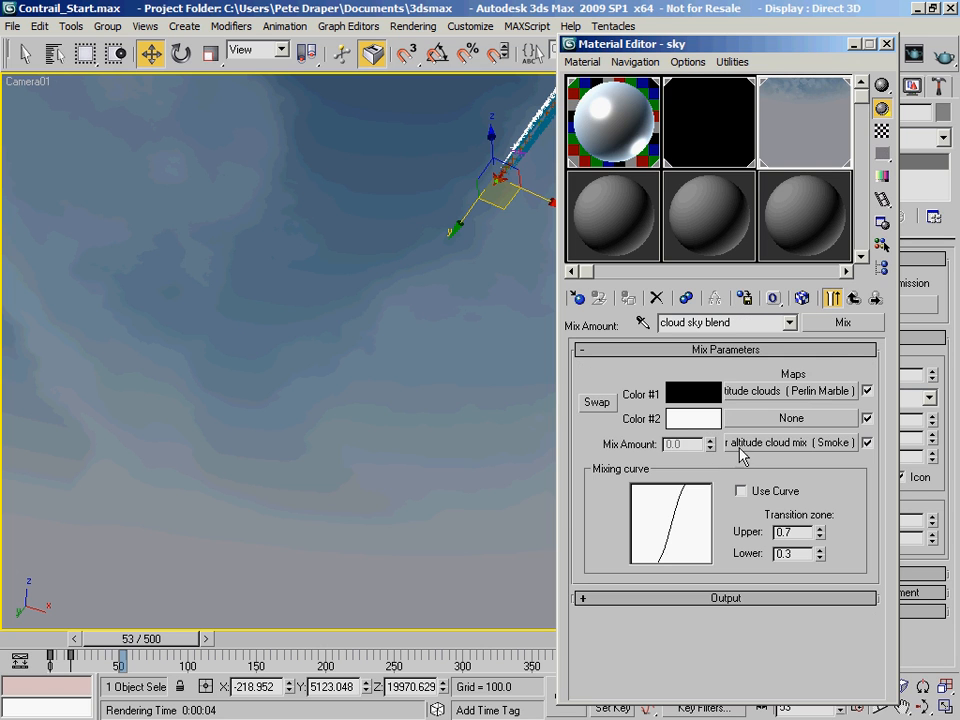
Set the lower altitude cloud mix Smoke map's Size to 50 and its number of iterations to 20
{"action": "left_click", "coordinate": [760, 442]}
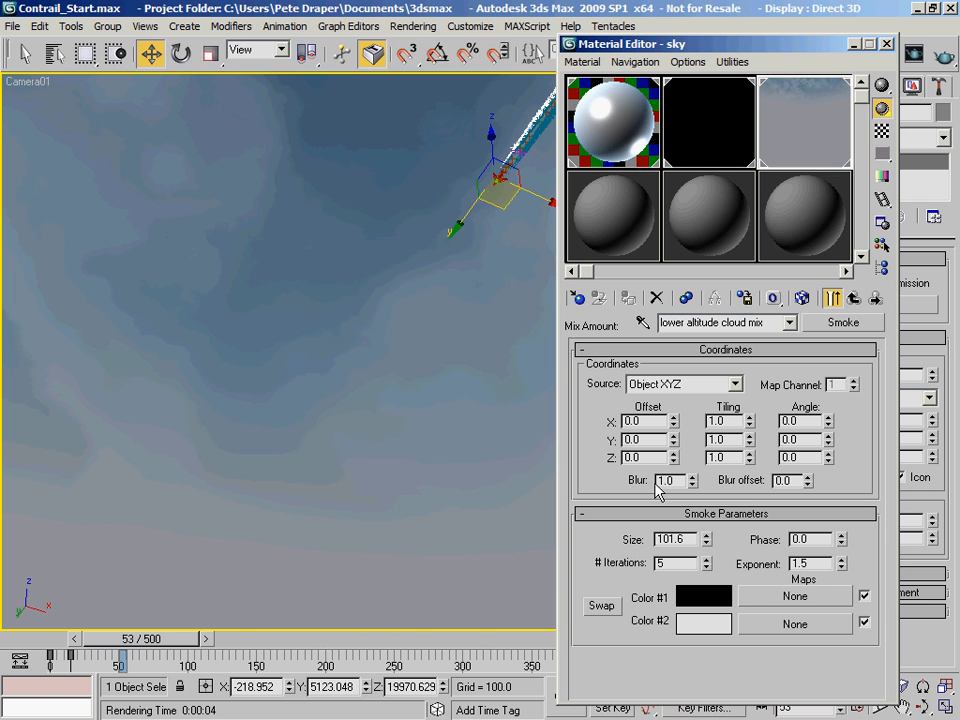
{"action": "left_click_drag", "start_coordinate": [690, 541], "coordinate": [502, 491]}
{"action": "type", "text": "50"}
{"action": "key", "text": "Return"}
{"action": "key", "text": "Tab"}
{"action": "type", "text": "20"}
{"action": "key", "text": "Return"}
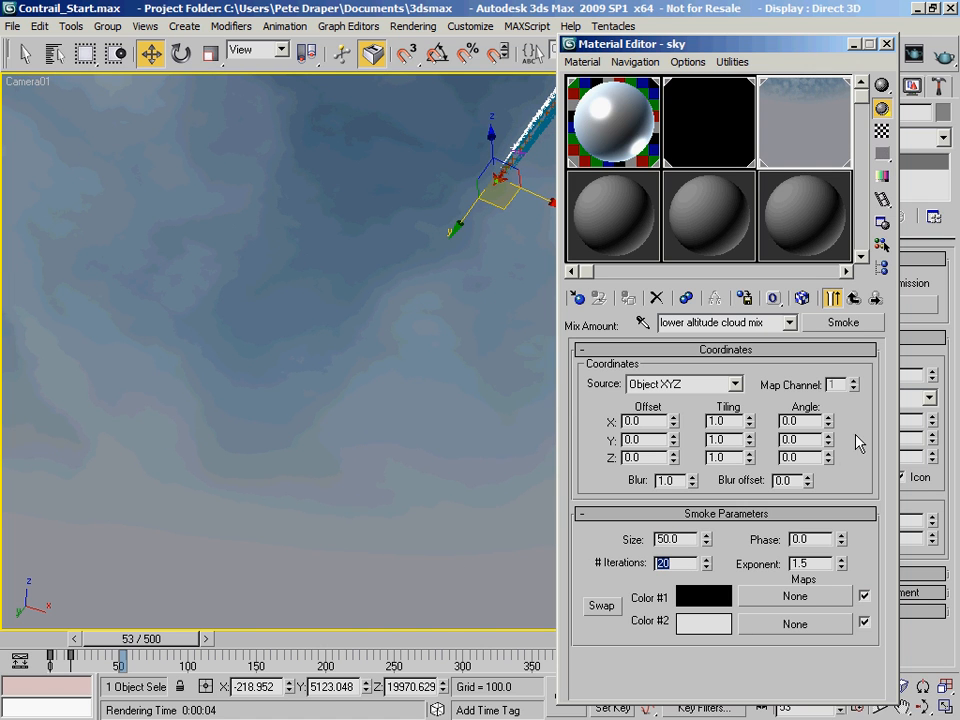
{"action": "left_click_drag", "start_coordinate": [708, 565], "coordinate": [687, 228]}
Set Color #2 of the lower altitude cloud mix map to pure white with RGB values of 255
{"action": "left_click", "coordinate": [713, 624]}
{"action": "left_click_drag", "start_coordinate": [700, 266], "coordinate": [268, 212]}
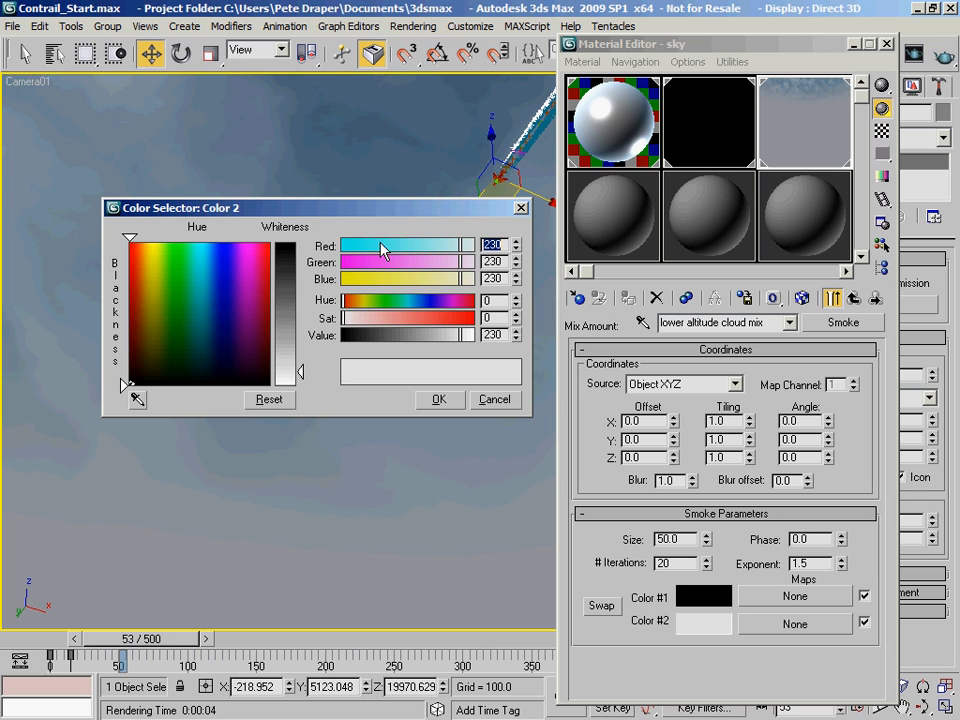
{"action": "left_click_drag", "start_coordinate": [430, 210], "coordinate": [404, 302]}
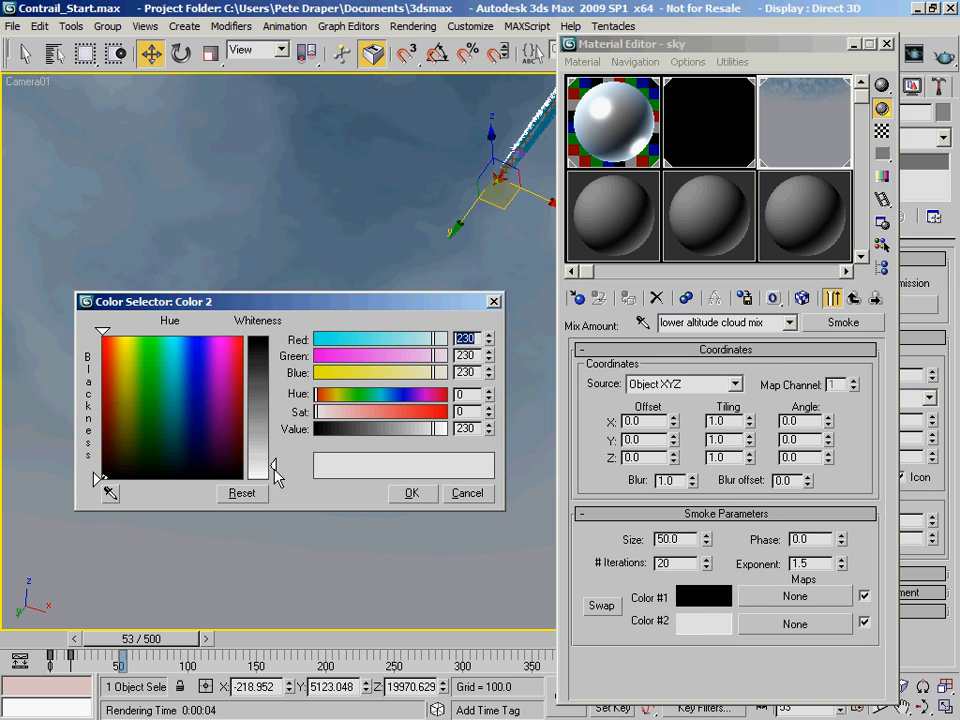
{"action": "left_click_drag", "start_coordinate": [281, 468], "coordinate": [276, 480]}
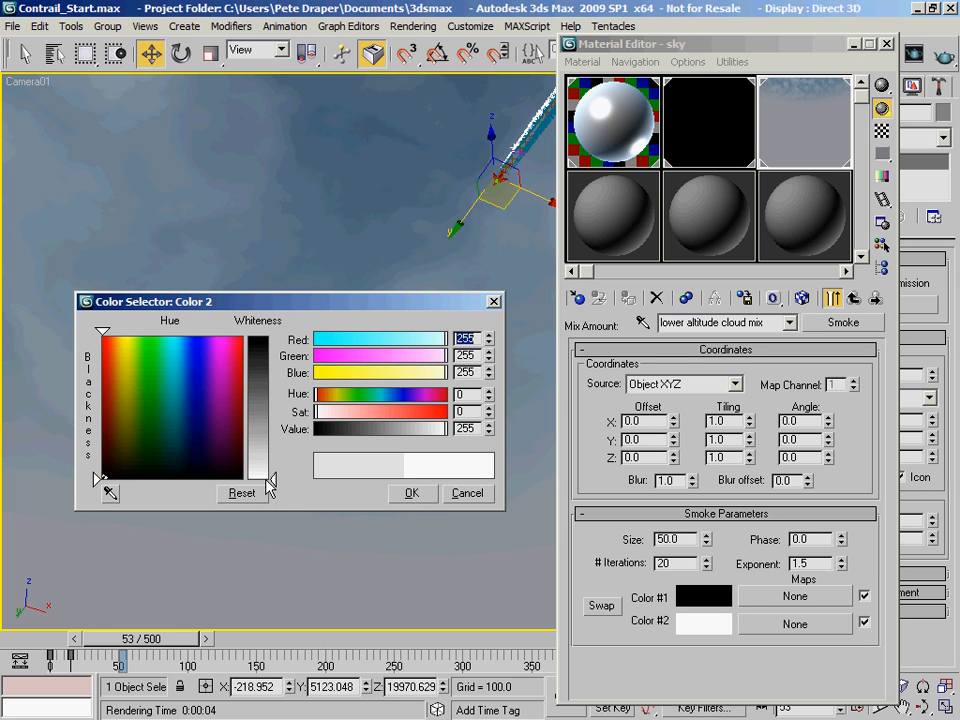
{"action": "left_click", "coordinate": [412, 495]}
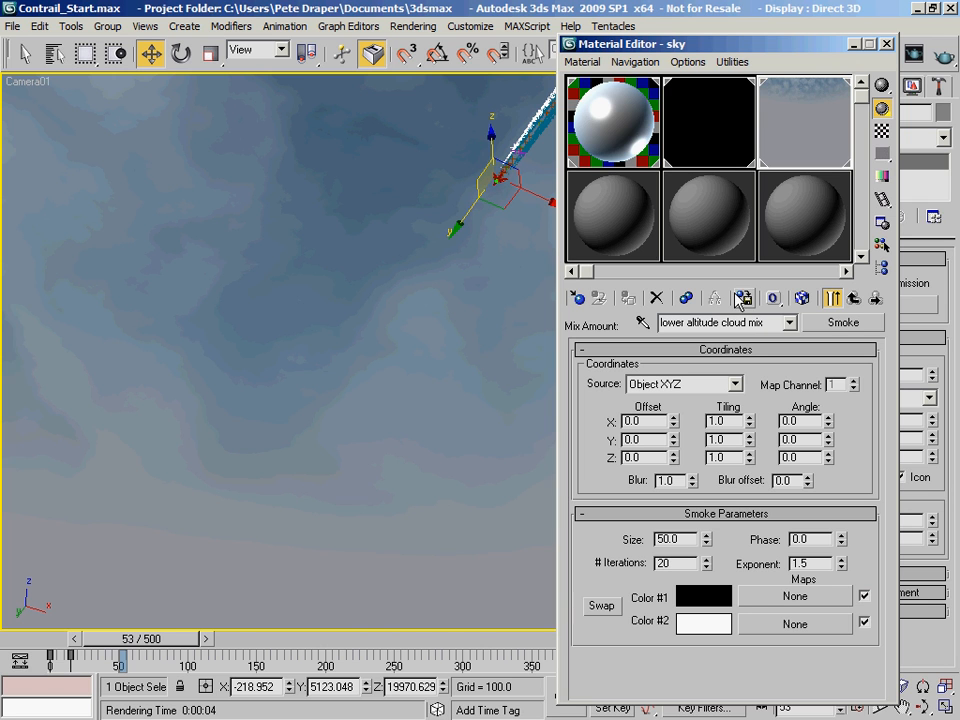
Enable the output color map of the cloud sky blend and turn off Show End Result to preview this map alone
{"action": "left_click", "coordinate": [855, 299]}
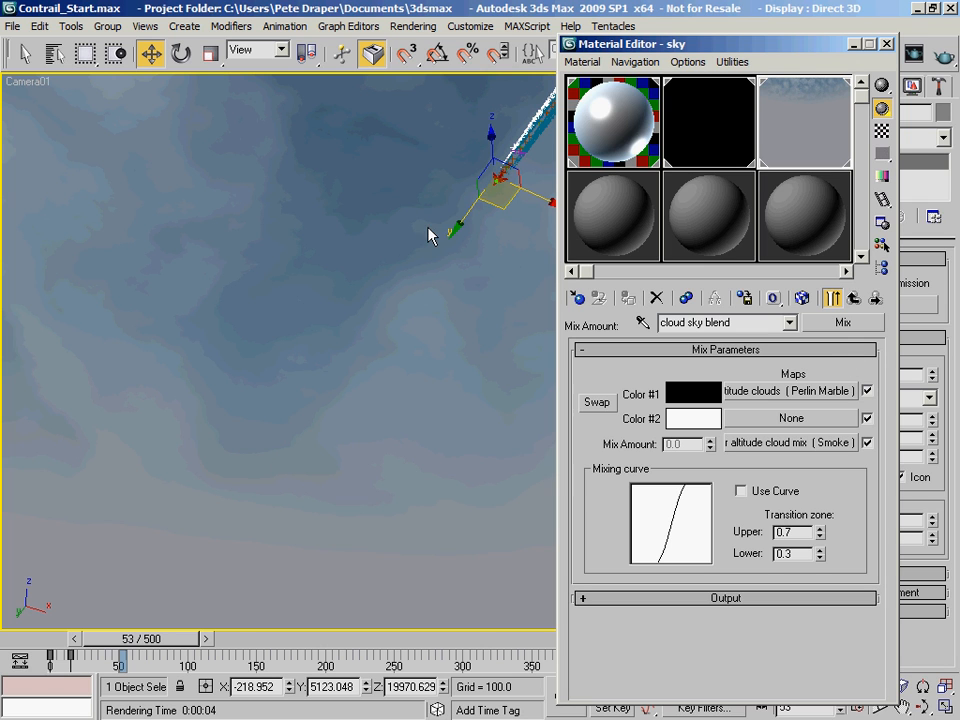
{"action": "left_click", "coordinate": [855, 301]}
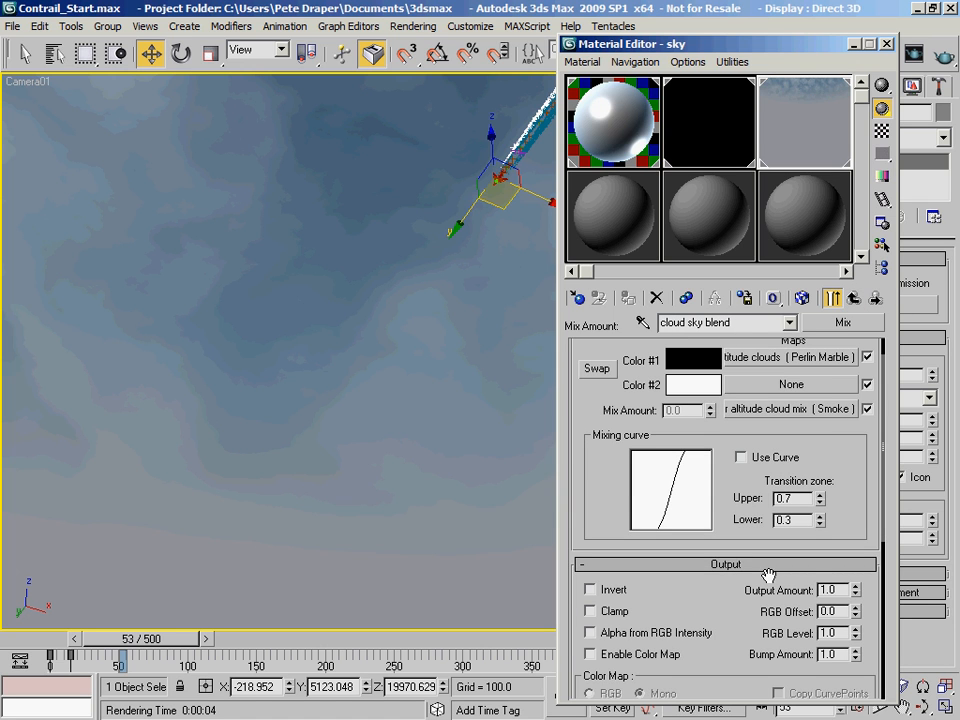
{"action": "scroll", "coordinate": [751, 598], "scroll_direction": "down", "scroll_amount": 5}
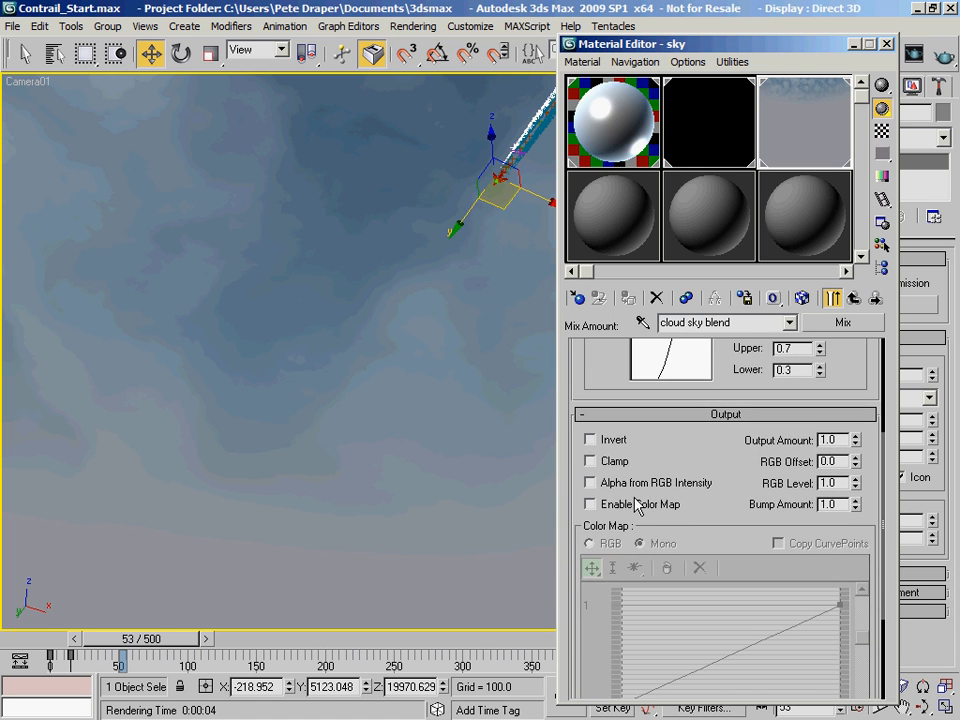
{"action": "left_click", "coordinate": [638, 505]}
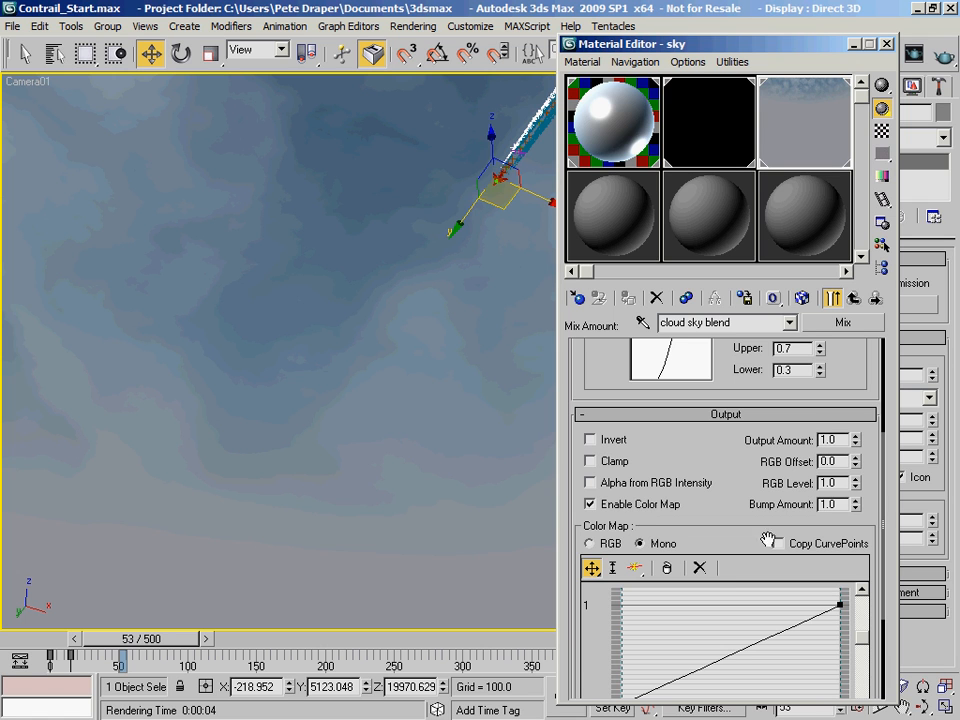
{"action": "left_click_drag", "start_coordinate": [748, 538], "coordinate": [733, 411]}
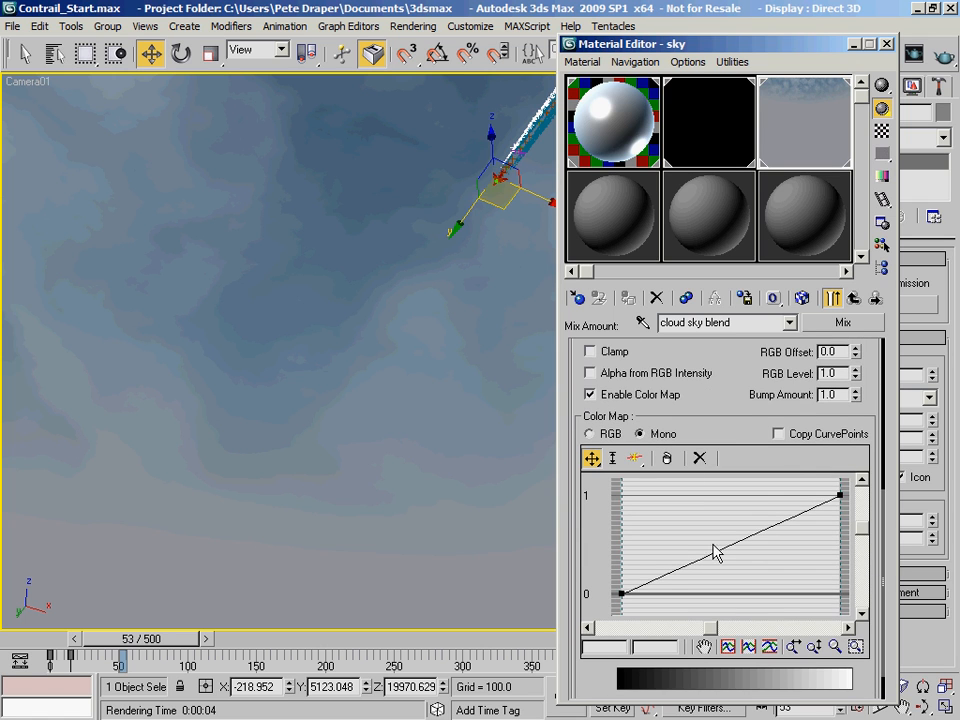
{"action": "left_click", "coordinate": [831, 298]}
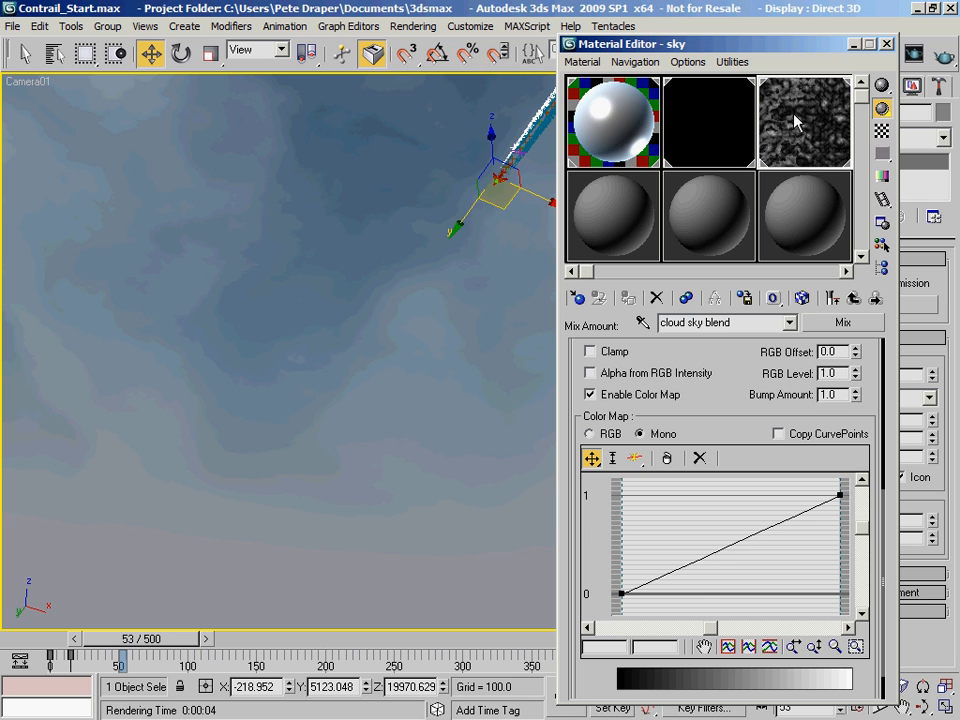
{"action": "left_click_drag", "start_coordinate": [740, 402], "coordinate": [740, 414]}
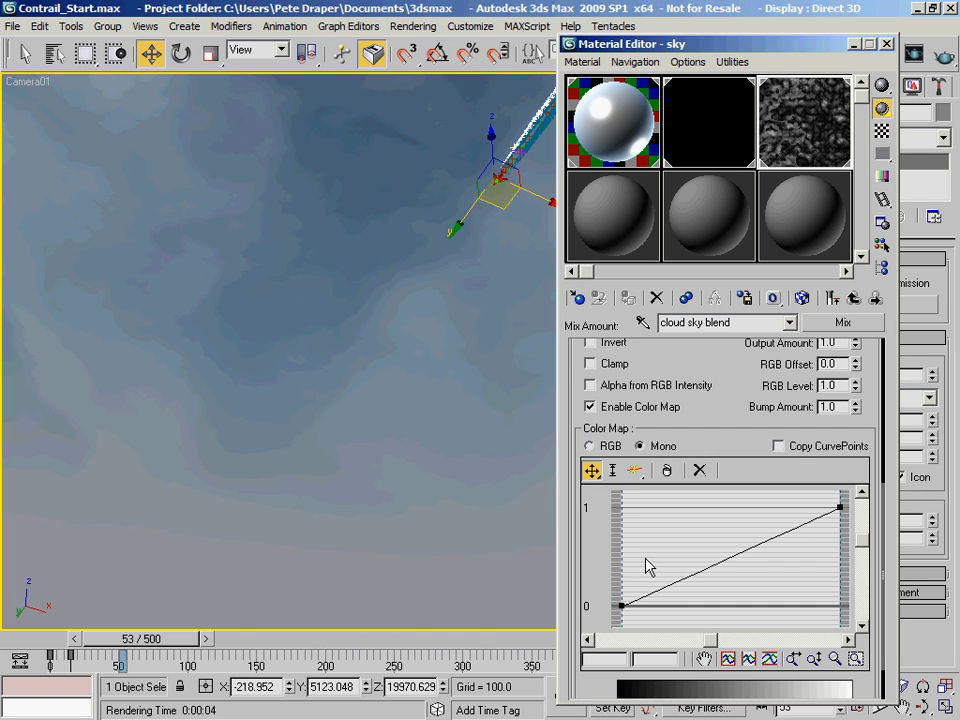
Convert the end point of the cloud sky blend's color map curve to Bezier-Corner and level its handle to ease into 1
{"action": "left_click", "coordinate": [840, 508]}
{"action": "right_click", "coordinate": [842, 520]}
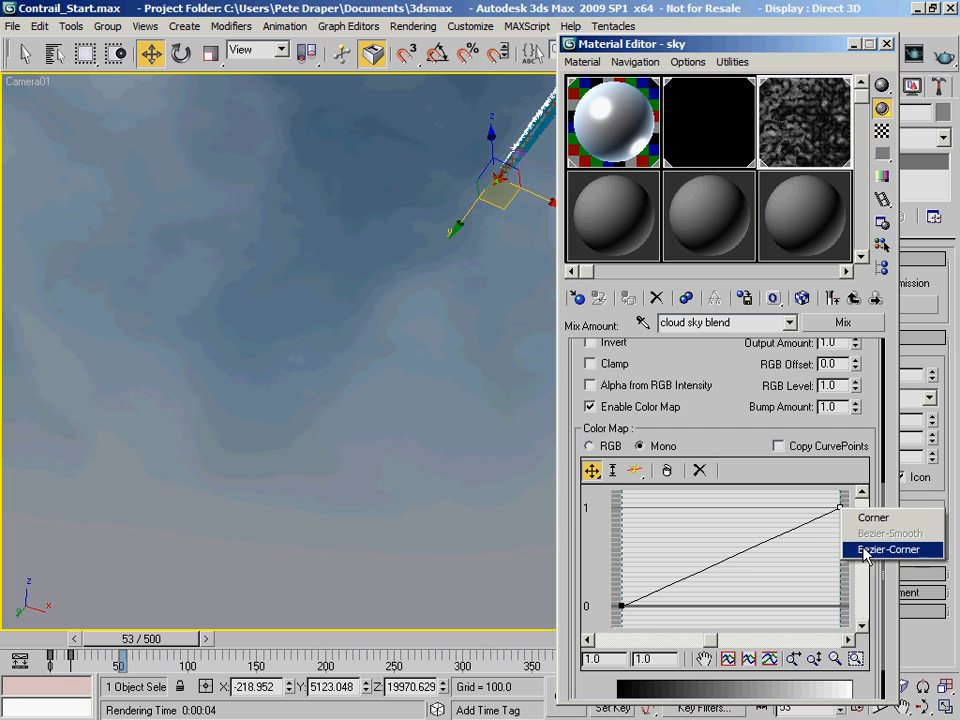
{"action": "left_click", "coordinate": [864, 552]}
{"action": "left_click_drag", "start_coordinate": [784, 529], "coordinate": [768, 507]}
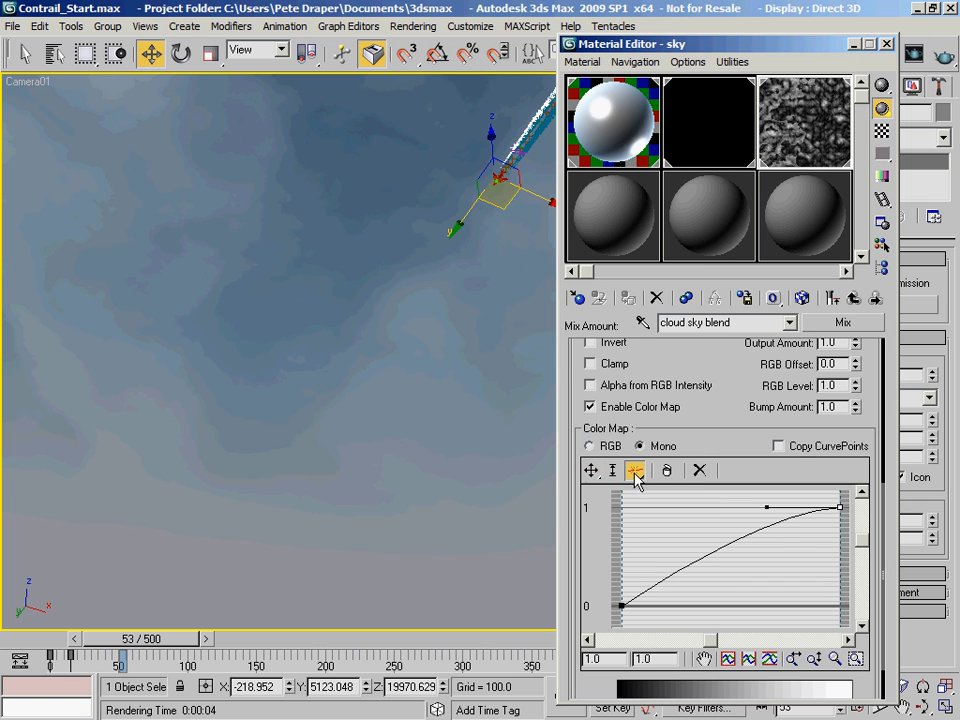
Add a point near the start of the cloud sky blend's color map curve and set its position to 0.1, 0.0
{"action": "left_click", "coordinate": [661, 580]}
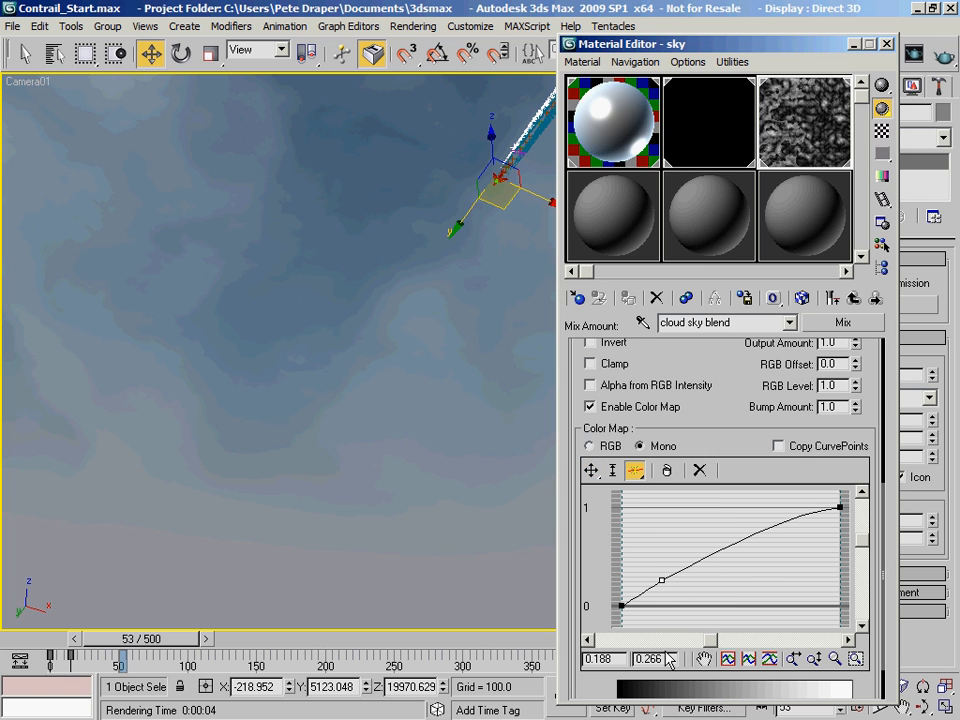
{"action": "left_click", "coordinate": [592, 470]}
{"action": "double_click", "coordinate": [667, 664]}
{"action": "type", "text": "0"}
{"action": "key", "text": "Return"}
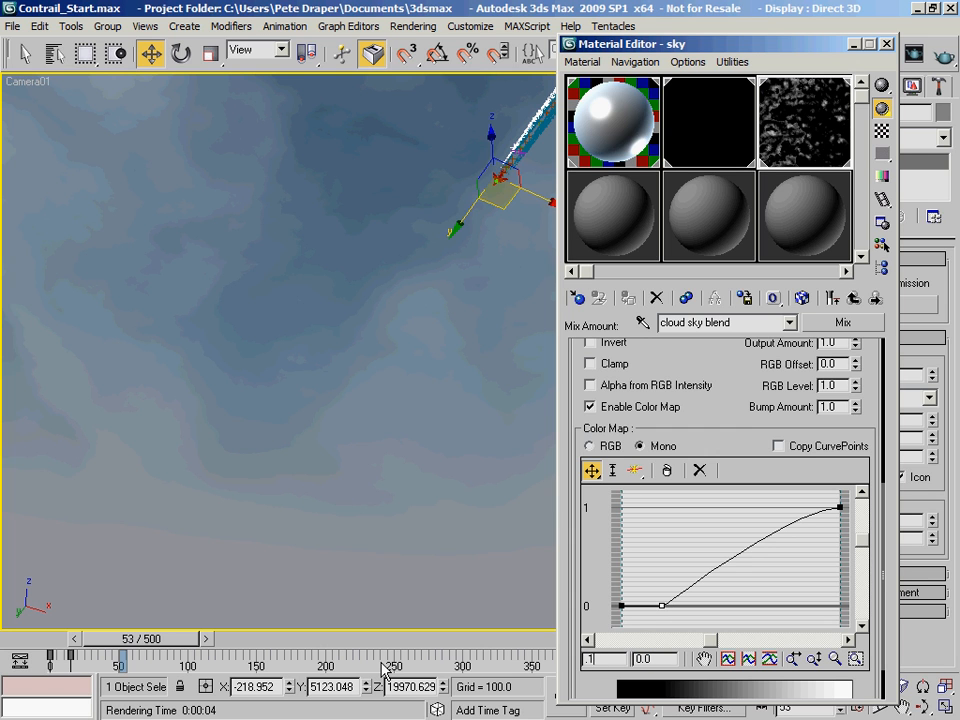
{"action": "key", "text": "Return"}
Convert the new curve point to Bezier-Corner and lay its outgoing handle flat along the zero line for a gradual rise
{"action": "right_click", "coordinate": [643, 606]}
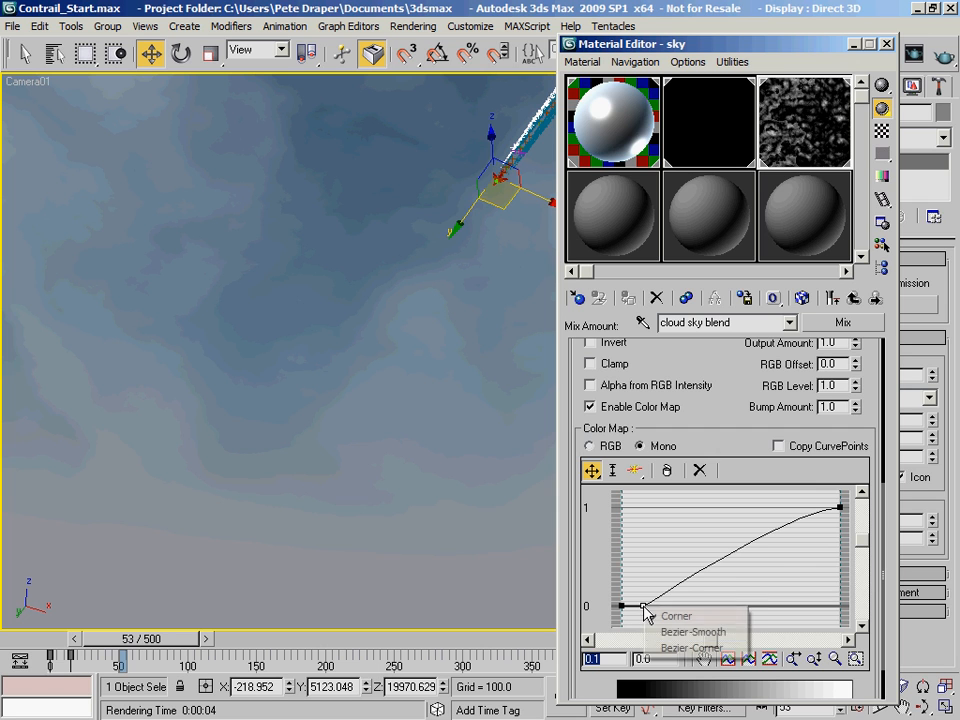
{"action": "left_click", "coordinate": [690, 648]}
{"action": "left_click_drag", "start_coordinate": [690, 580], "coordinate": [695, 611]}
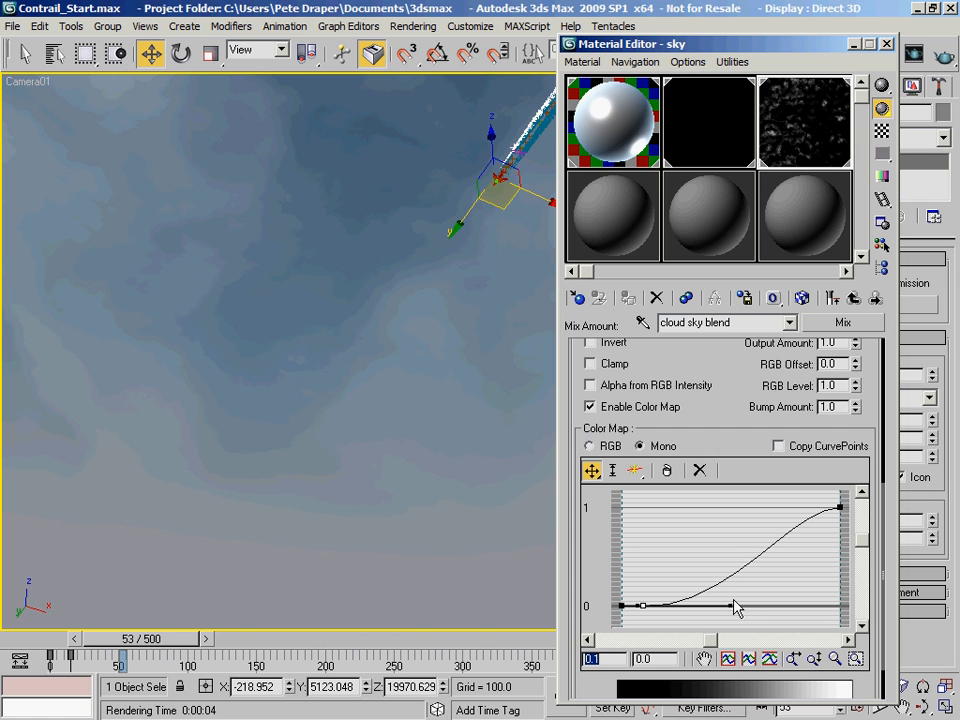
Minimize the Material Editor and render the Camera01 view at frame 53 to check the blended clouds
{"action": "scroll", "coordinate": [724, 401], "scroll_direction": "up", "scroll_amount": 5}
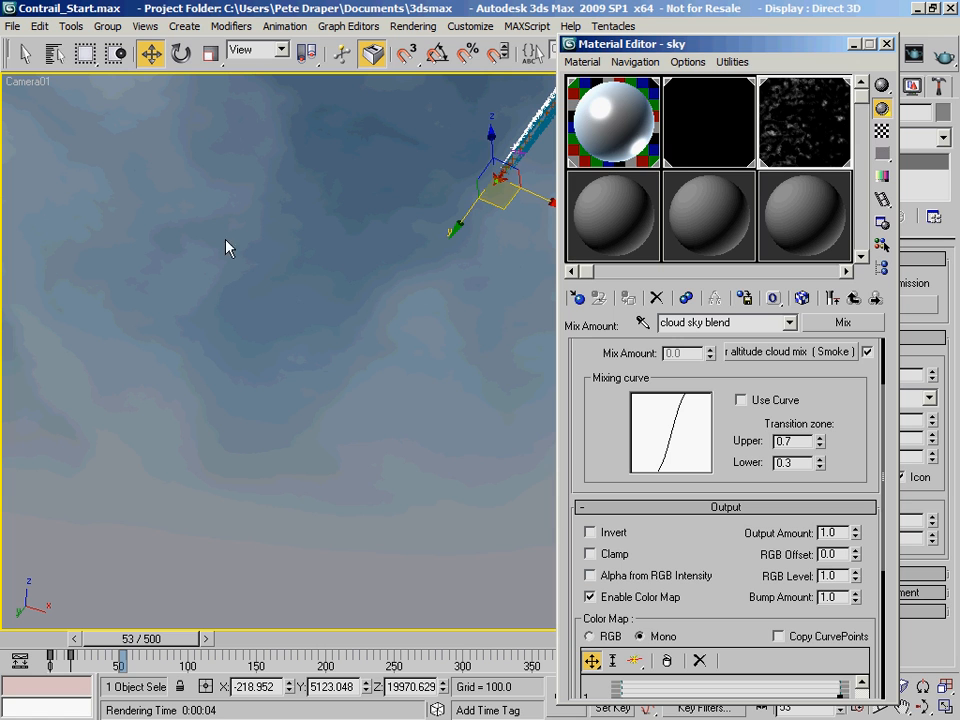
{"action": "left_click_drag", "start_coordinate": [815, 42], "coordinate": [422, 10]}
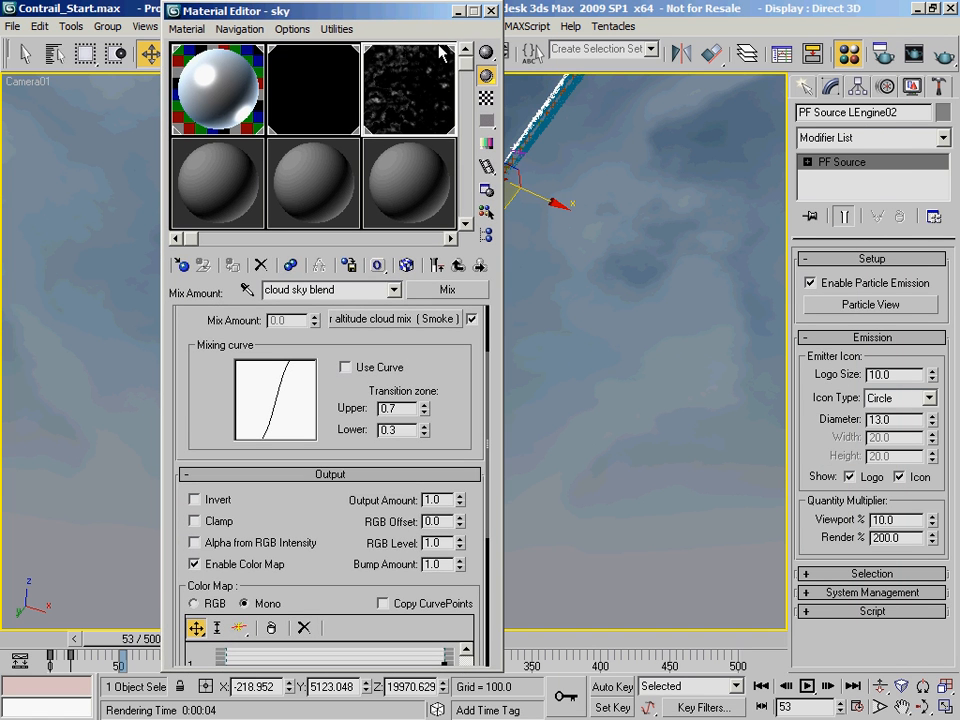
{"action": "left_click", "coordinate": [457, 12]}
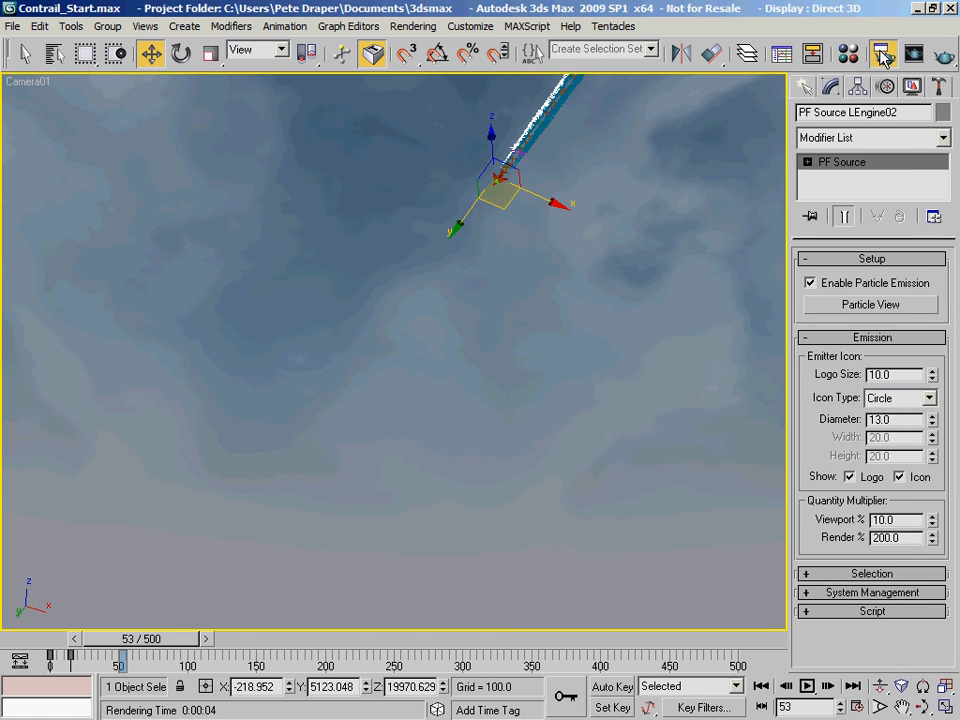
{"action": "key", "text": "F10"}
{"action": "left_click_drag", "start_coordinate": [338, 47], "coordinate": [788, 41]}
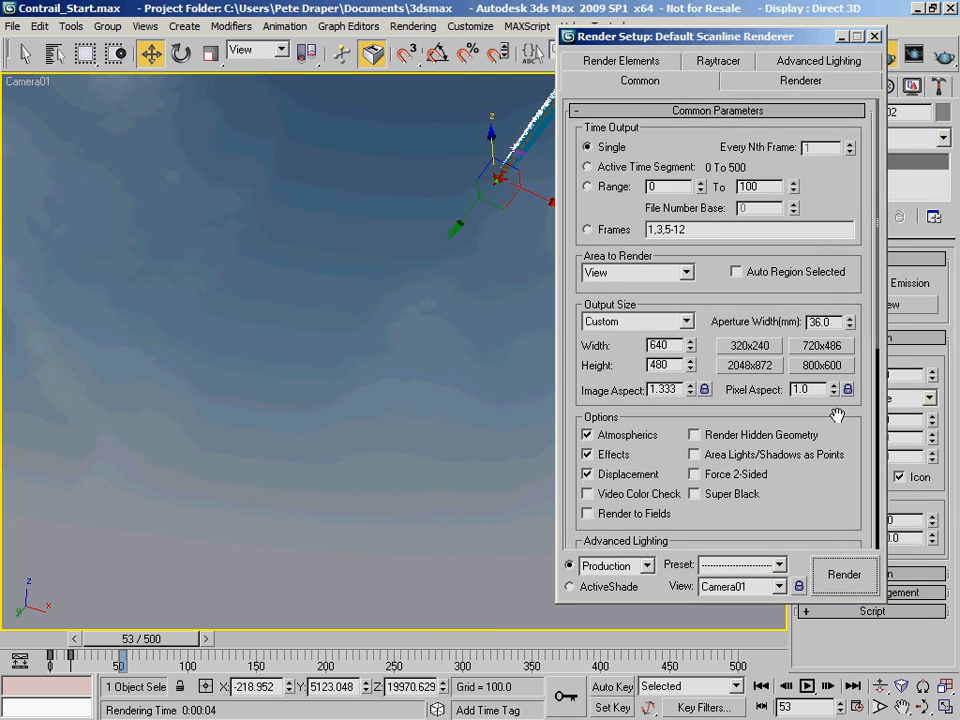
{"action": "scroll", "coordinate": [829, 499], "scroll_direction": "down", "scroll_amount": 5}
{"action": "left_click", "coordinate": [844, 575]}
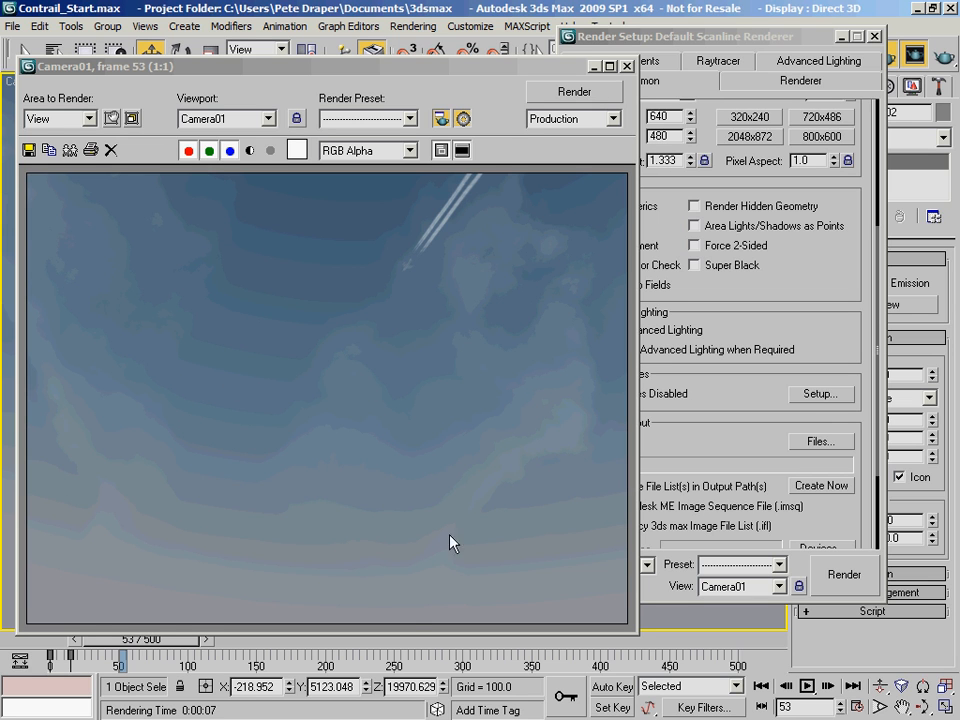
Examine the sky color and cloud color Gradient Ramp maps feeding the sky environment map
{"action": "left_click_drag", "start_coordinate": [585, 36], "coordinate": [348, 36]}
{"action": "key", "text": "m"}
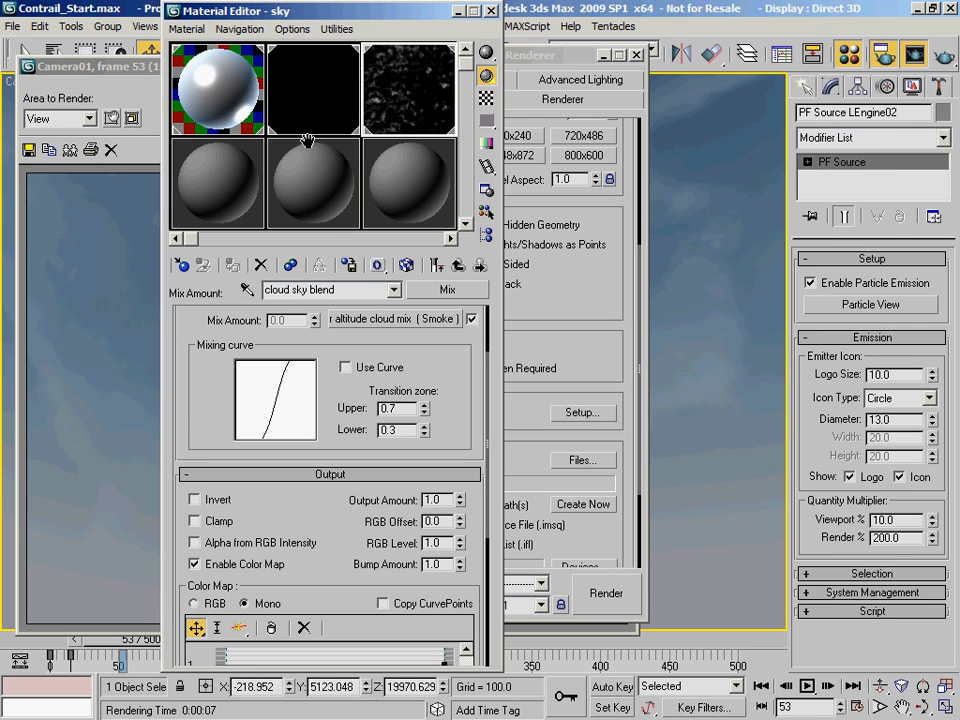
{"action": "left_click_drag", "start_coordinate": [464, 378], "coordinate": [476, 638]}
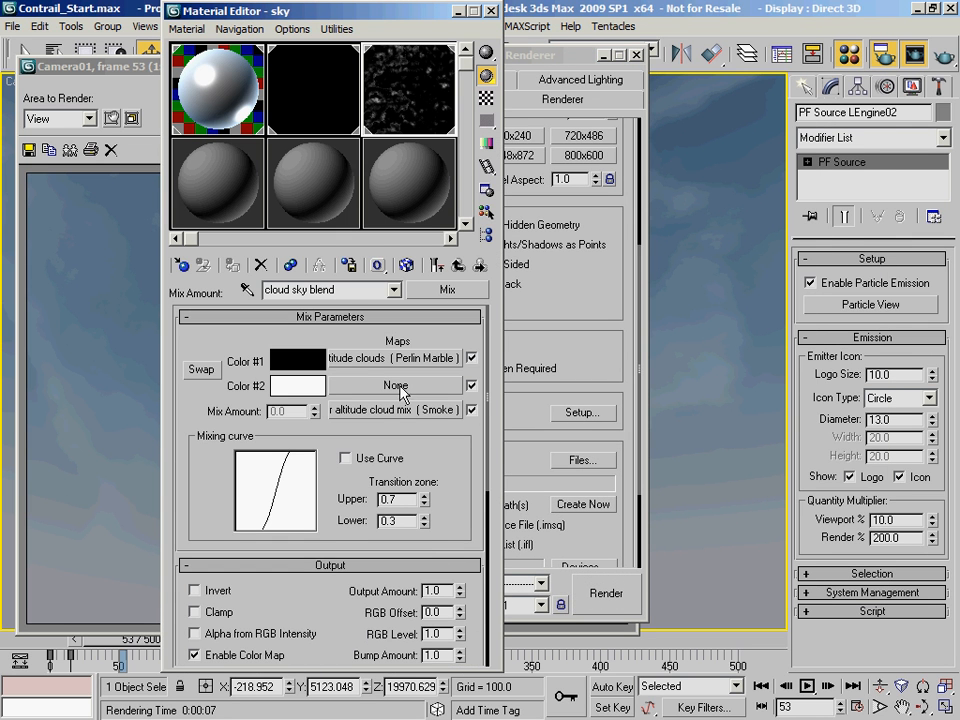
{"action": "left_click", "coordinate": [466, 265]}
{"action": "left_click", "coordinate": [423, 360]}
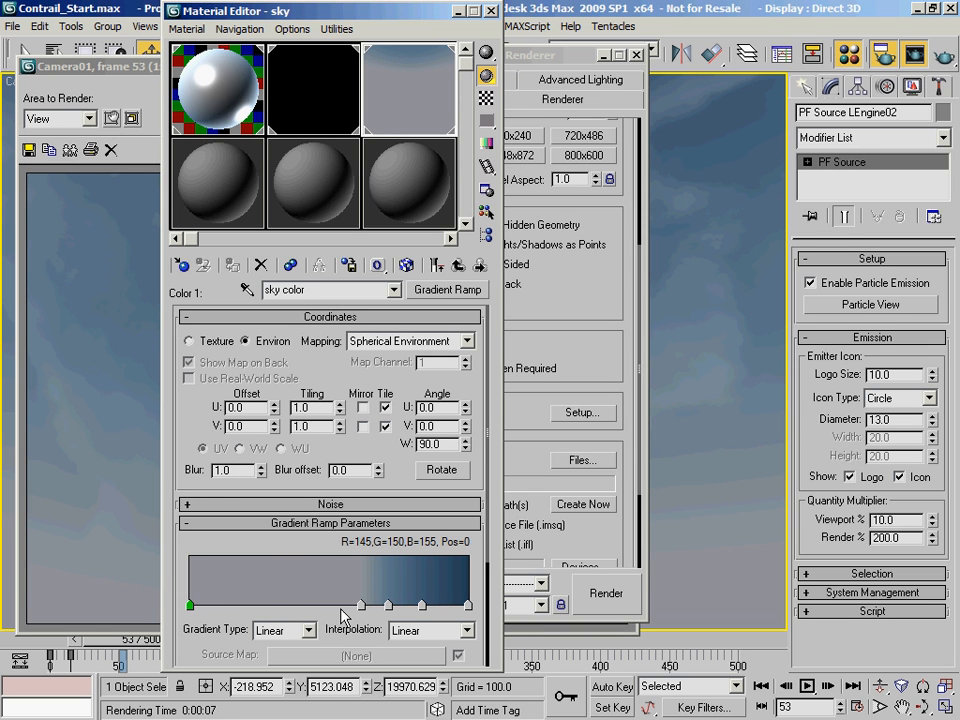
{"action": "left_click", "coordinate": [478, 266]}
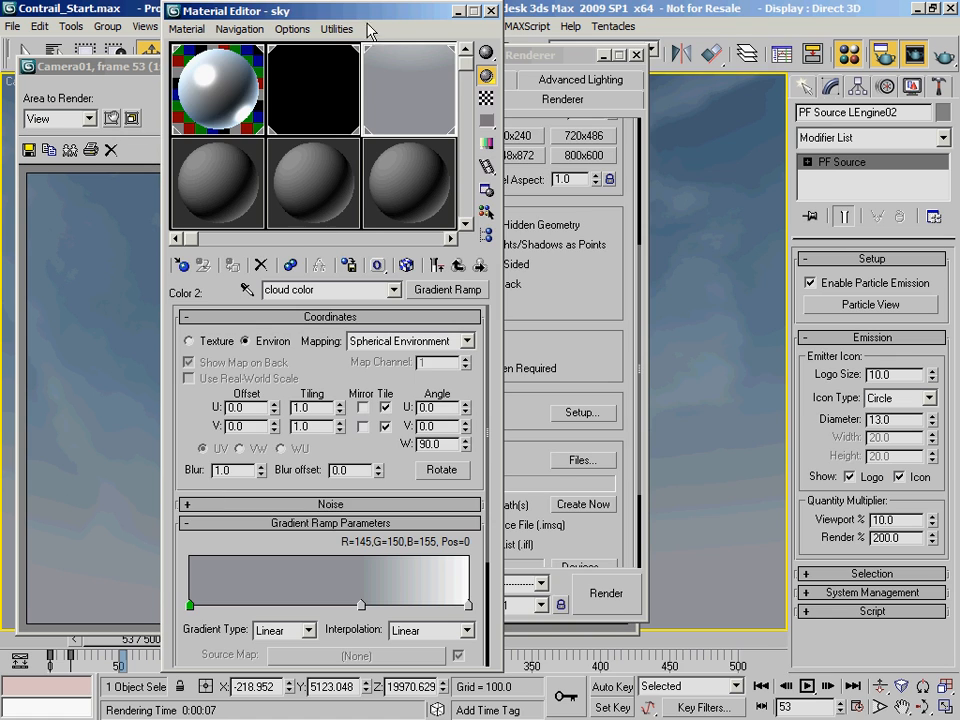
Minimize the Material Editor and close the Render Setup and rendered frame windows
{"action": "left_click_drag", "start_coordinate": [359, 9], "coordinate": [679, 3]}
{"action": "left_click", "coordinate": [807, 4]}
{"action": "left_click", "coordinate": [551, 56]}
{"action": "left_click_drag", "start_coordinate": [551, 56], "coordinate": [756, 73]}
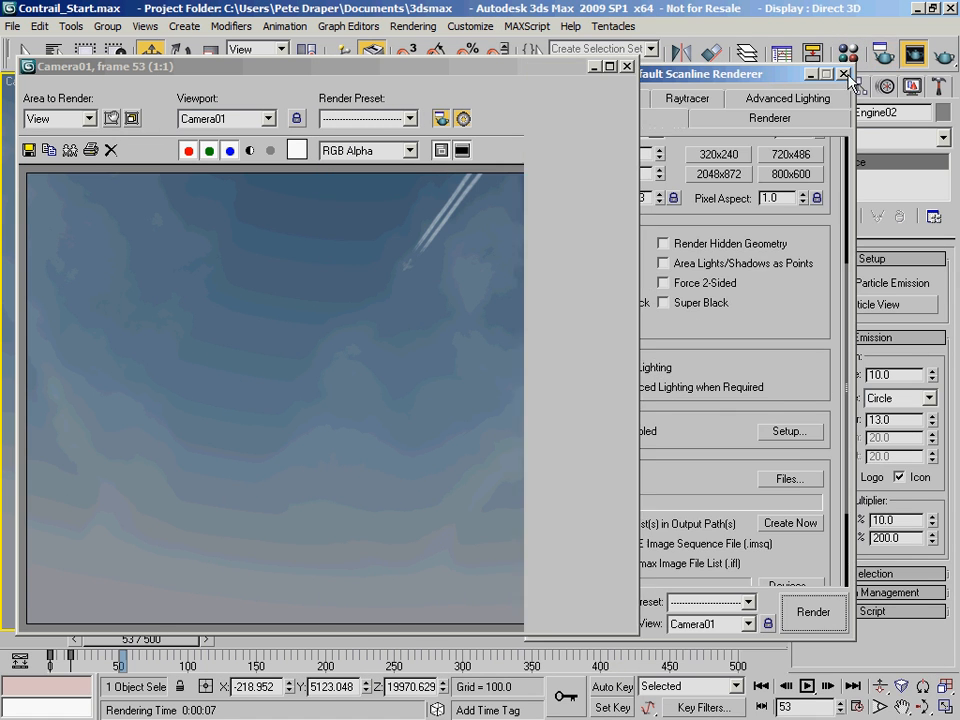
{"action": "left_click", "coordinate": [841, 74]}
{"action": "left_click_drag", "start_coordinate": [458, 74], "coordinate": [436, 44]}
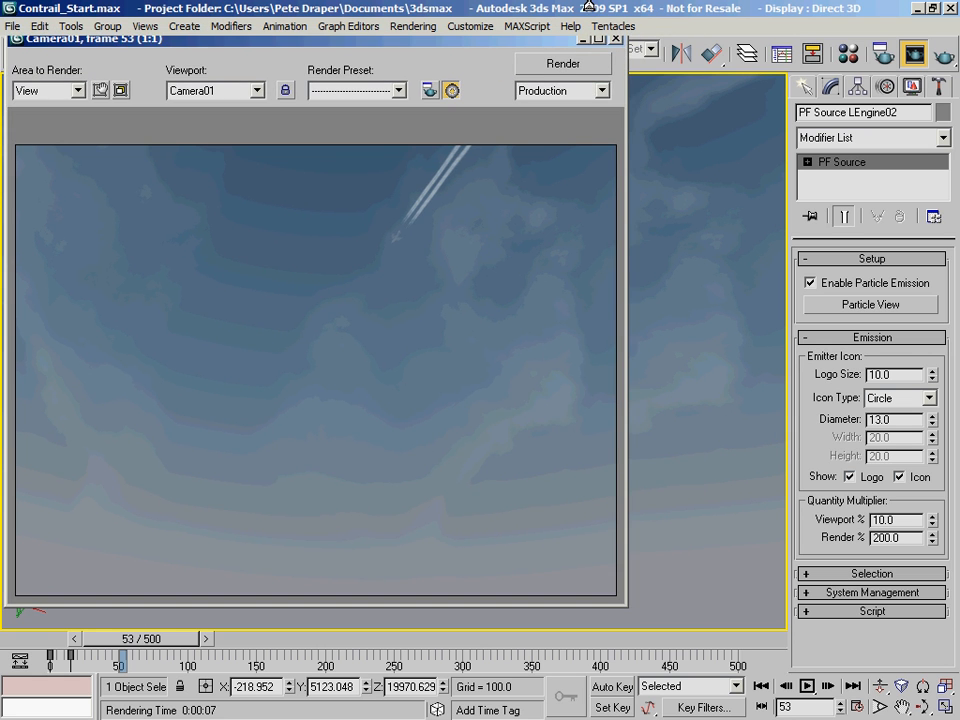
{"action": "left_click", "coordinate": [616, 38]}
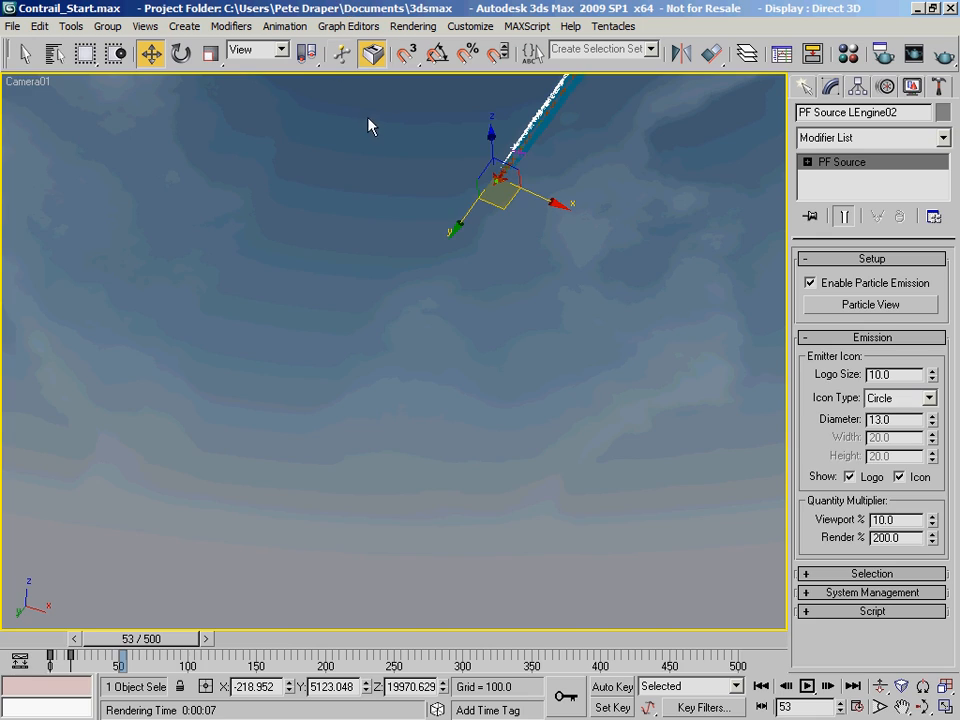
Turn off all four engine PF Sources and PF Source Central Turb in Particle View, then close it
{"action": "key", "text": "6"}
{"action": "left_click_drag", "start_coordinate": [350, 88], "coordinate": [392, 7]}
{"action": "middle_click_drag", "start_coordinate": [505, 148], "coordinate": [465, 201]}
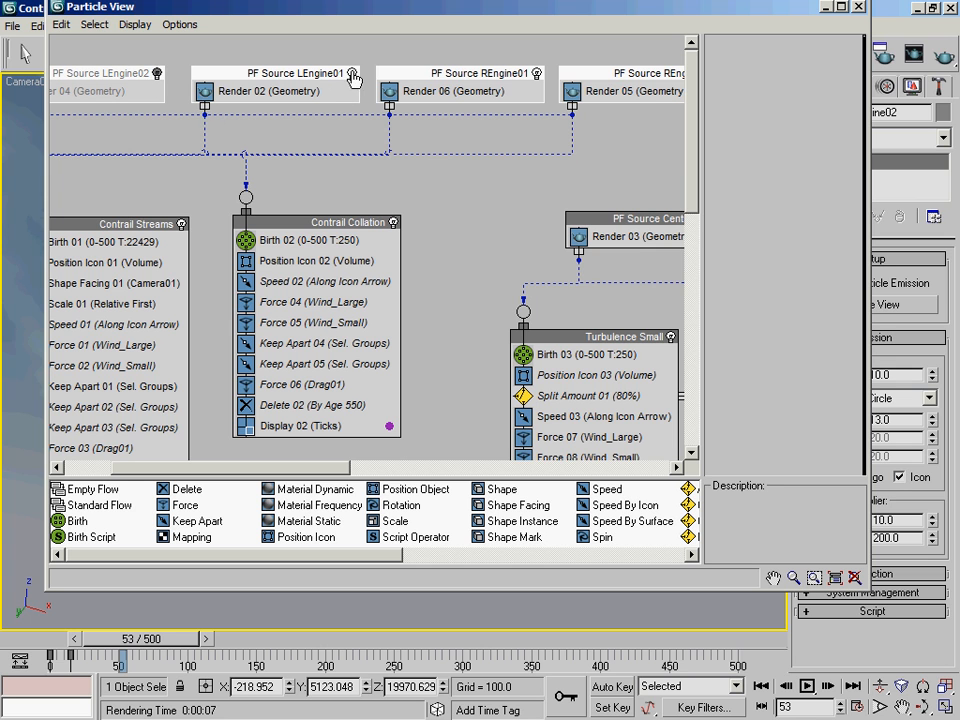
{"action": "left_click", "coordinate": [352, 73]}
{"action": "left_click", "coordinate": [540, 73]}
{"action": "middle_click_drag", "start_coordinate": [619, 161], "coordinate": [310, 163]}
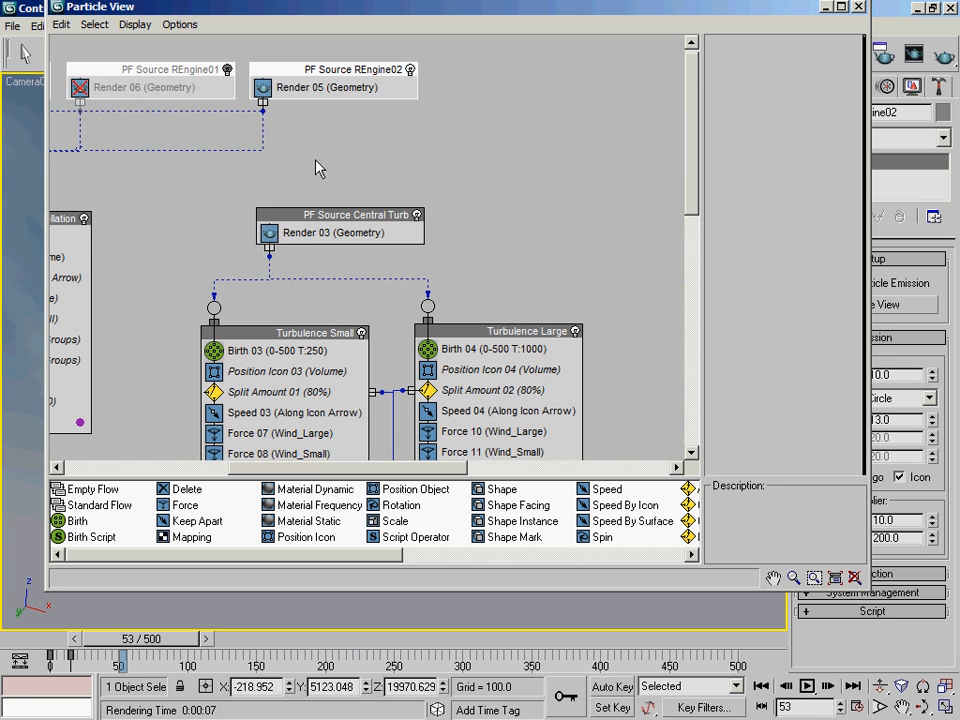
{"action": "left_click", "coordinate": [417, 214]}
{"action": "left_click", "coordinate": [410, 70]}
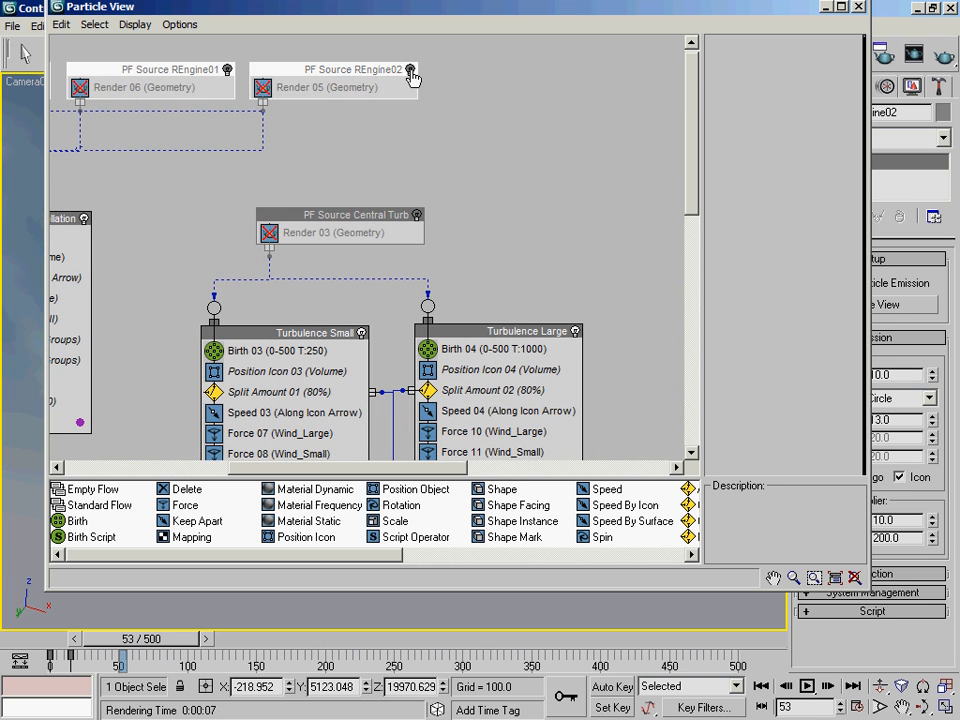
{"action": "left_click", "coordinate": [857, 7]}
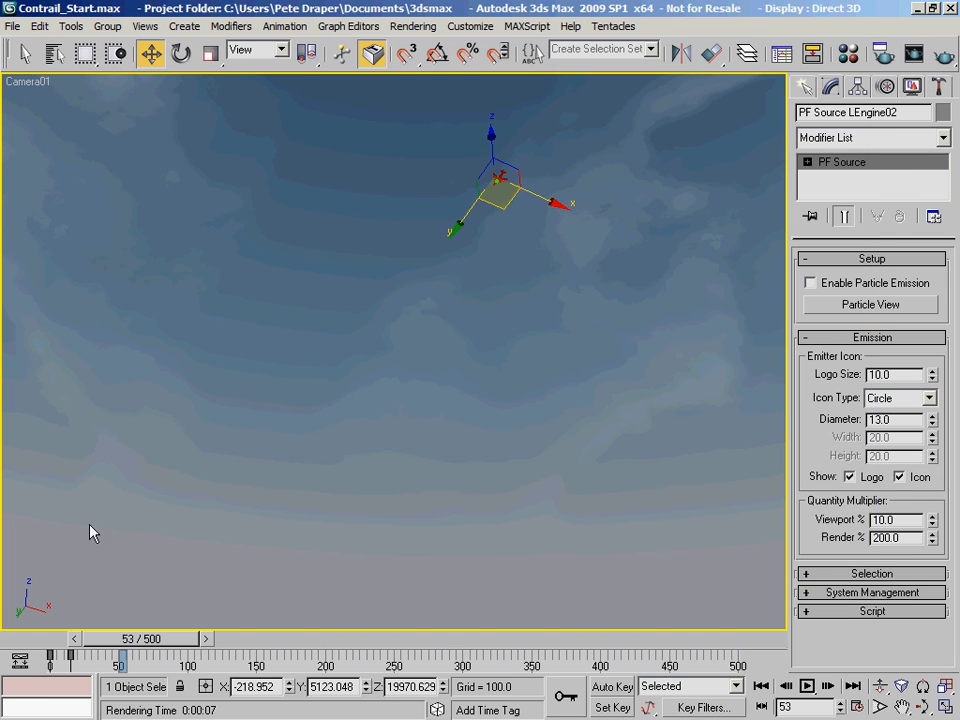
Scrub the animation to frame 59 and select Camera01 through its viewport to access its lens parameters
{"action": "left_click_drag", "start_coordinate": [31, 641], "coordinate": [146, 641]}
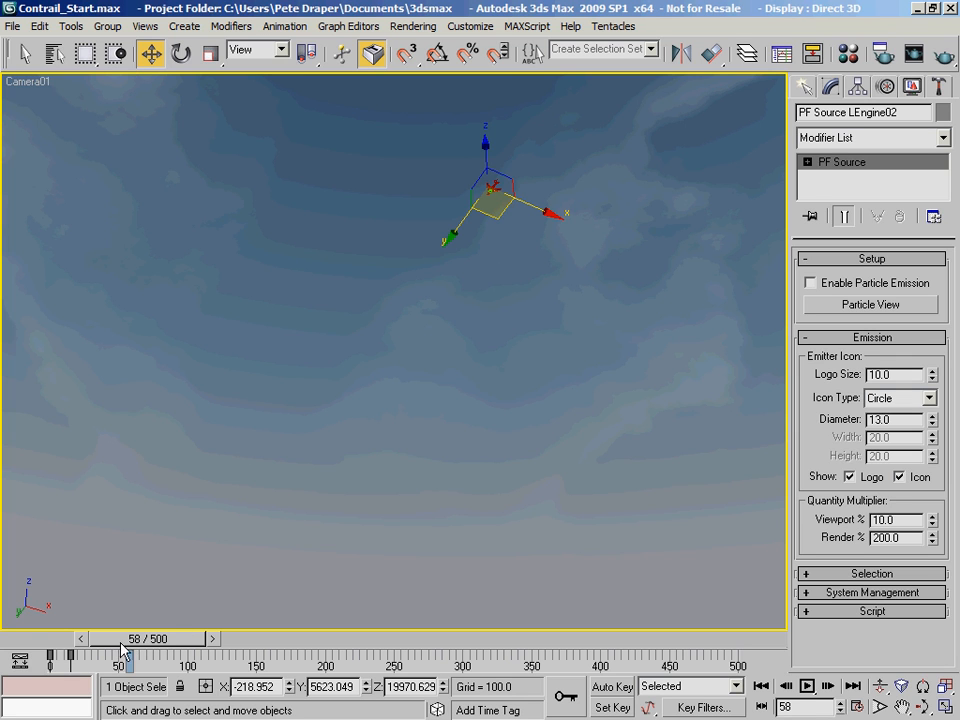
{"action": "mouse_move", "coordinate": [165, 643]}
{"action": "left_mouse_down"}
{"action": "mouse_move", "coordinate": [186, 643]}
{"action": "mouse_move", "coordinate": [166, 655]}
{"action": "left_mouse_up"}
{"action": "key", "text": "w"}
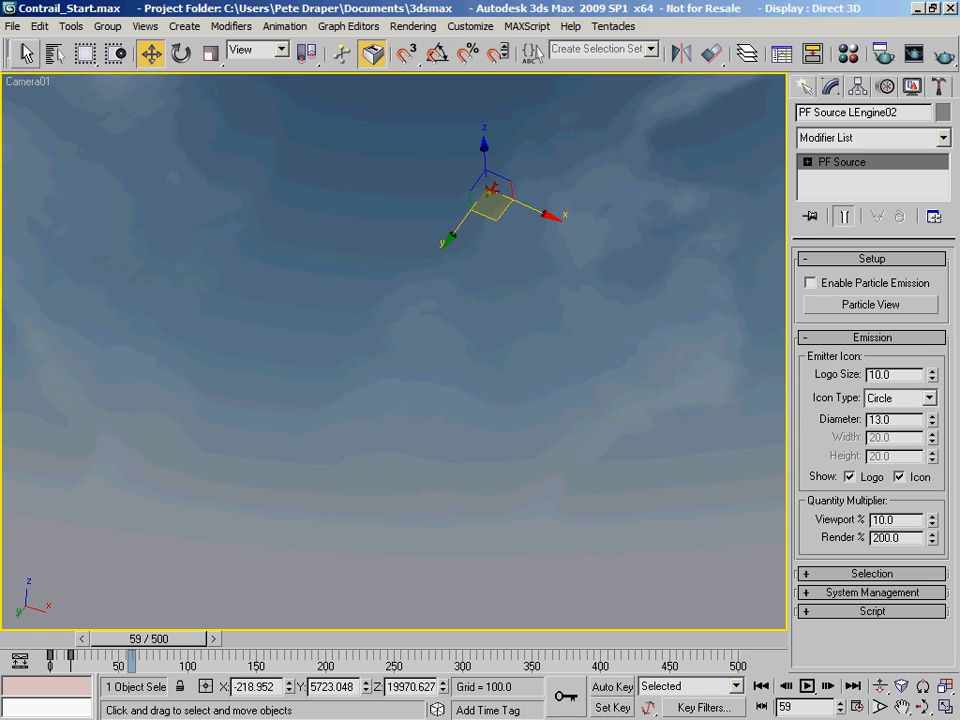
{"action": "right_click", "coordinate": [30, 84]}
{"action": "left_click", "coordinate": [140, 372]}
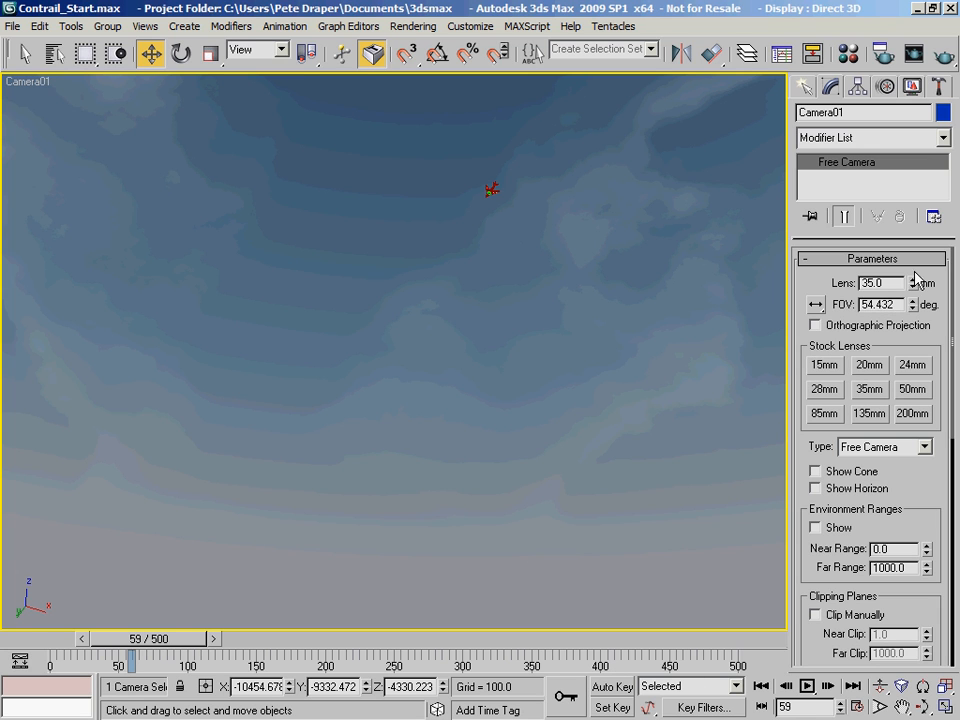
{"action": "double_click", "coordinate": [890, 284]}
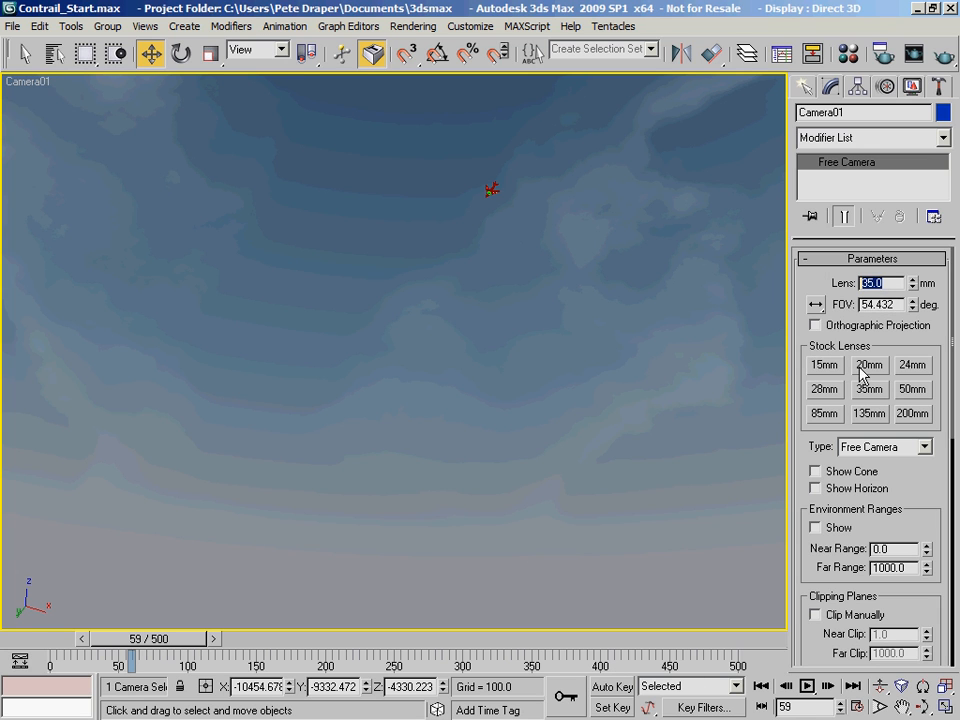
With Auto Key on at frame 60, pan Camera01 to bring the aircraft near the view's center and apply the 135 mm stock lens
{"action": "left_click", "coordinate": [612, 687]}
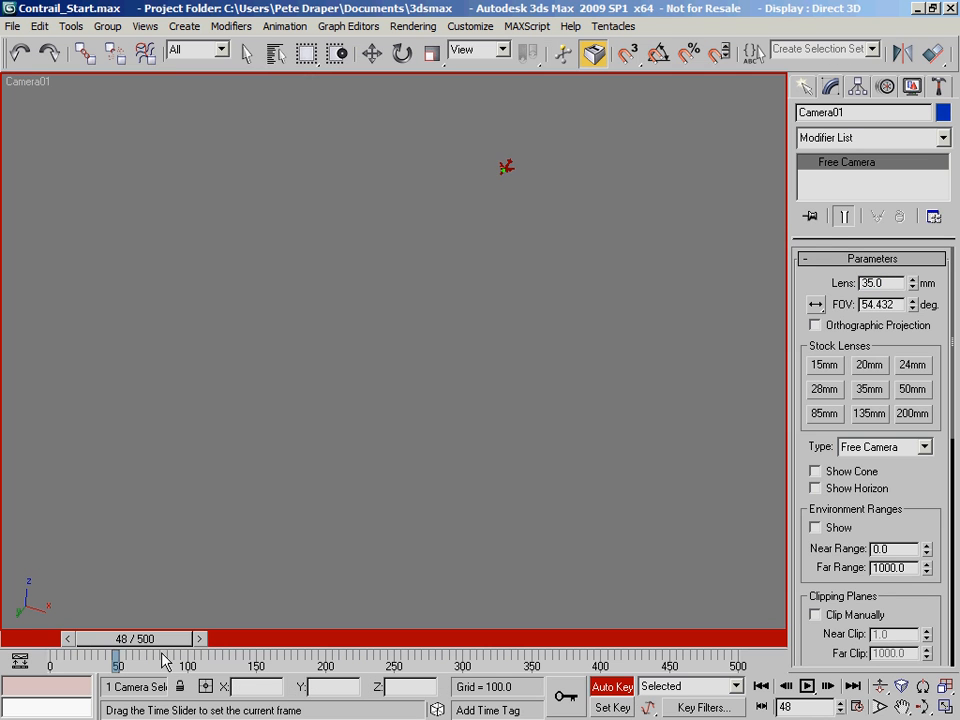
{"action": "left_click_drag", "start_coordinate": [164, 660], "coordinate": [180, 664]}
{"action": "key", "text": "w"}
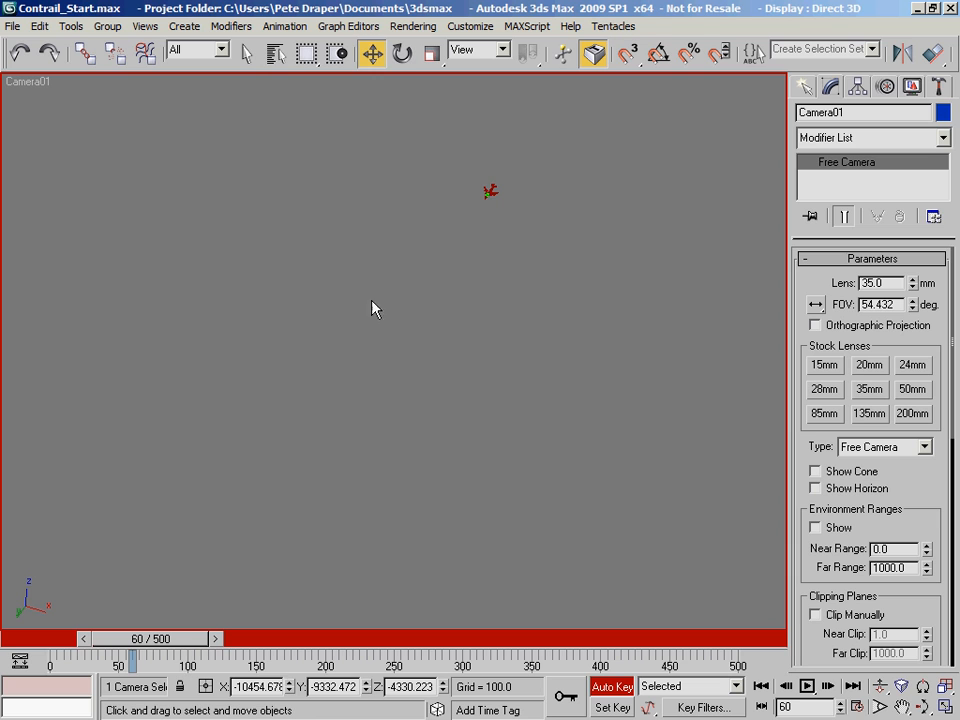
{"action": "left_click", "coordinate": [405, 56]}
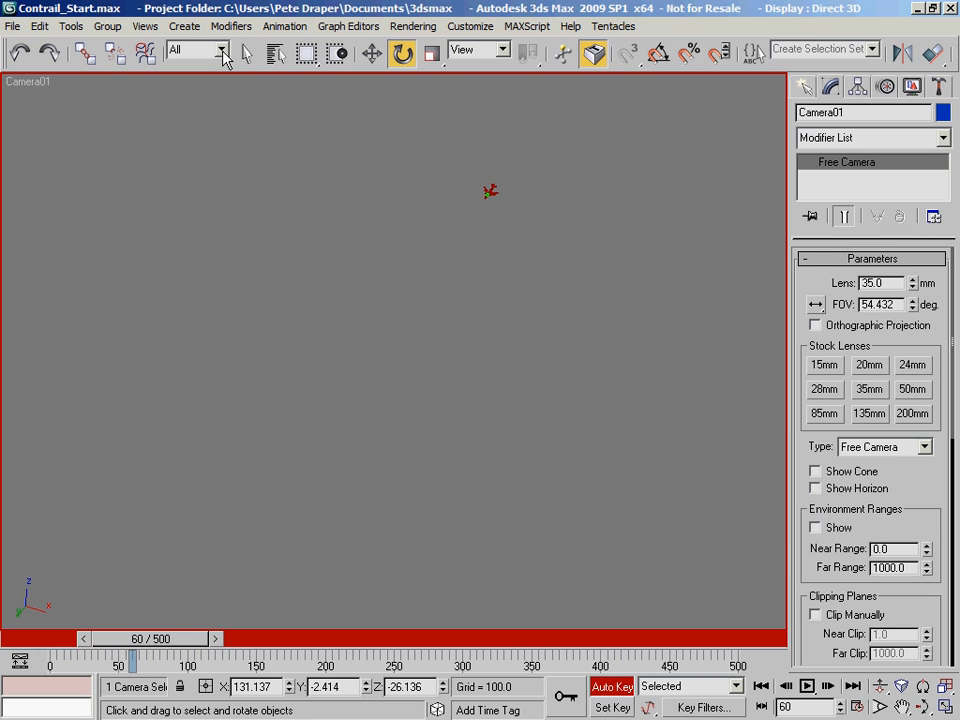
{"action": "left_click", "coordinate": [922, 706]}
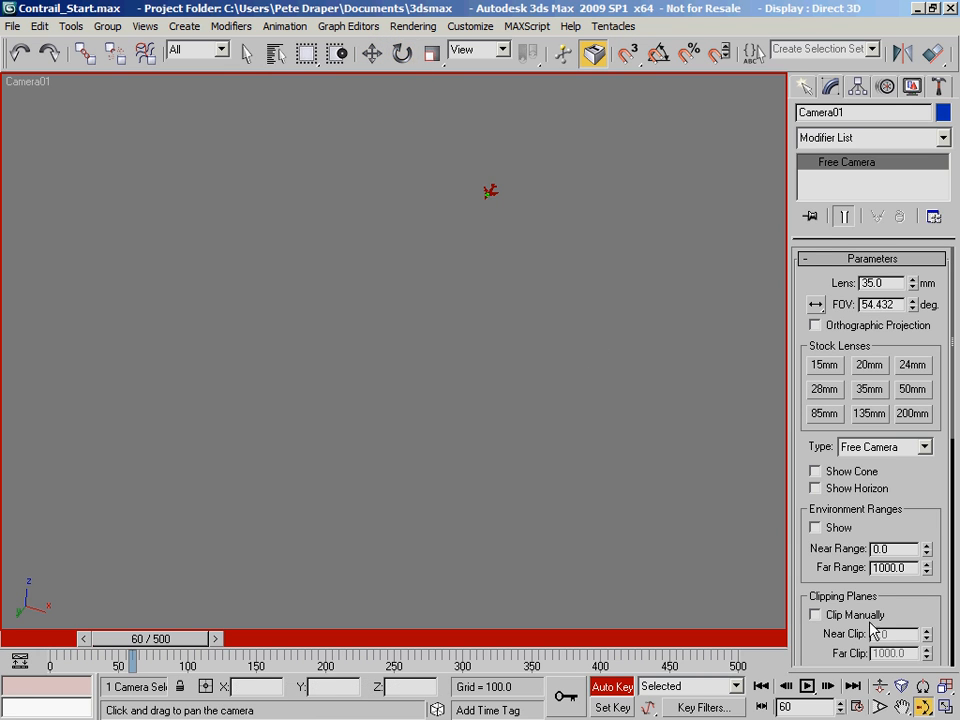
{"action": "left_click_drag", "start_coordinate": [433, 236], "coordinate": [456, 236]}
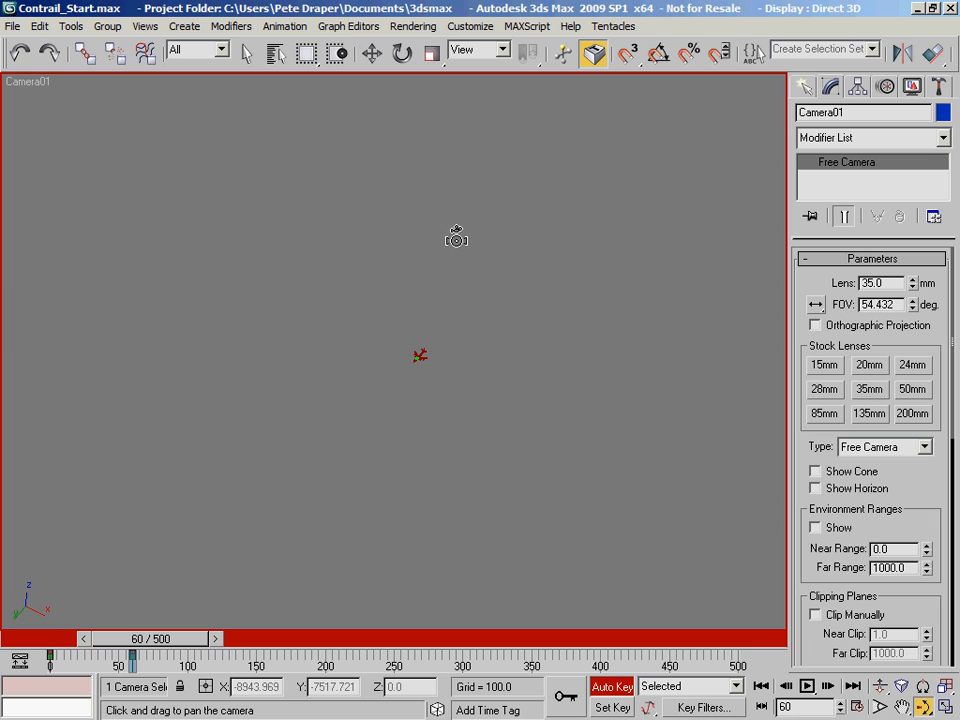
{"action": "left_click", "coordinate": [866, 416]}
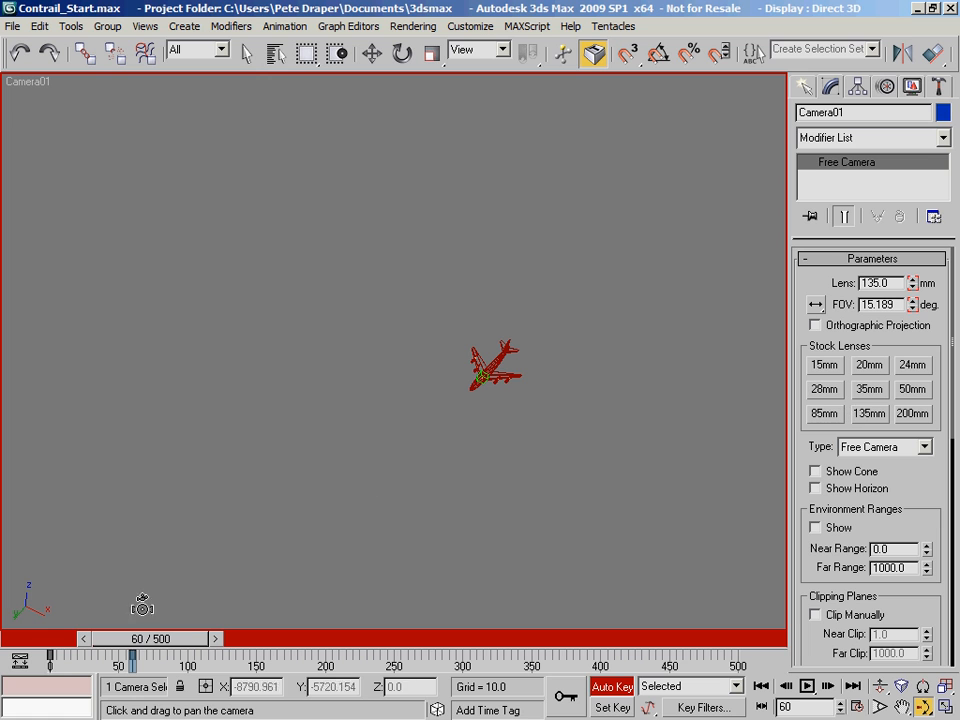
Move Camera01's starting keyframe to about frame 40 and scrub through the animation to frame 340
{"action": "right_click", "coordinate": [49, 660]}
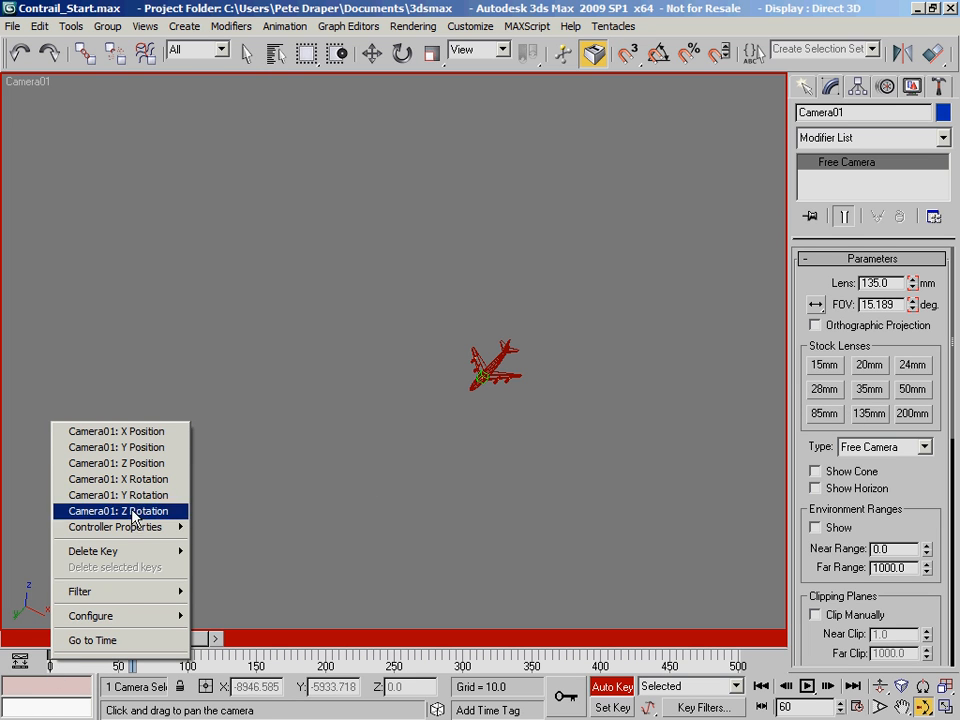
{"action": "left_click", "coordinate": [221, 8]}
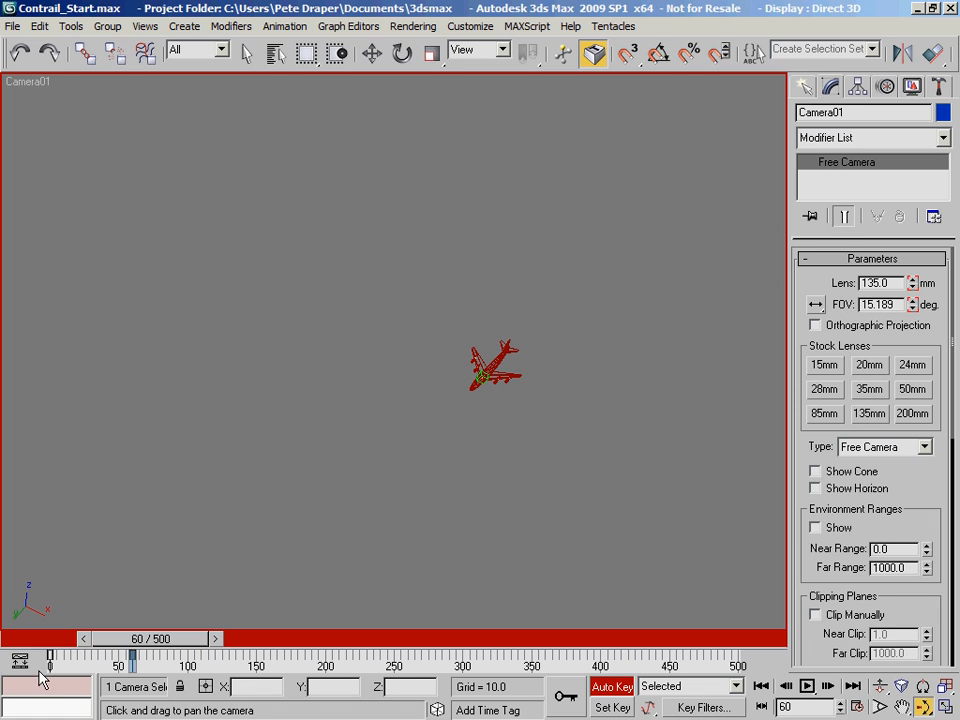
{"action": "left_click_drag", "start_coordinate": [49, 660], "coordinate": [481, 712]}
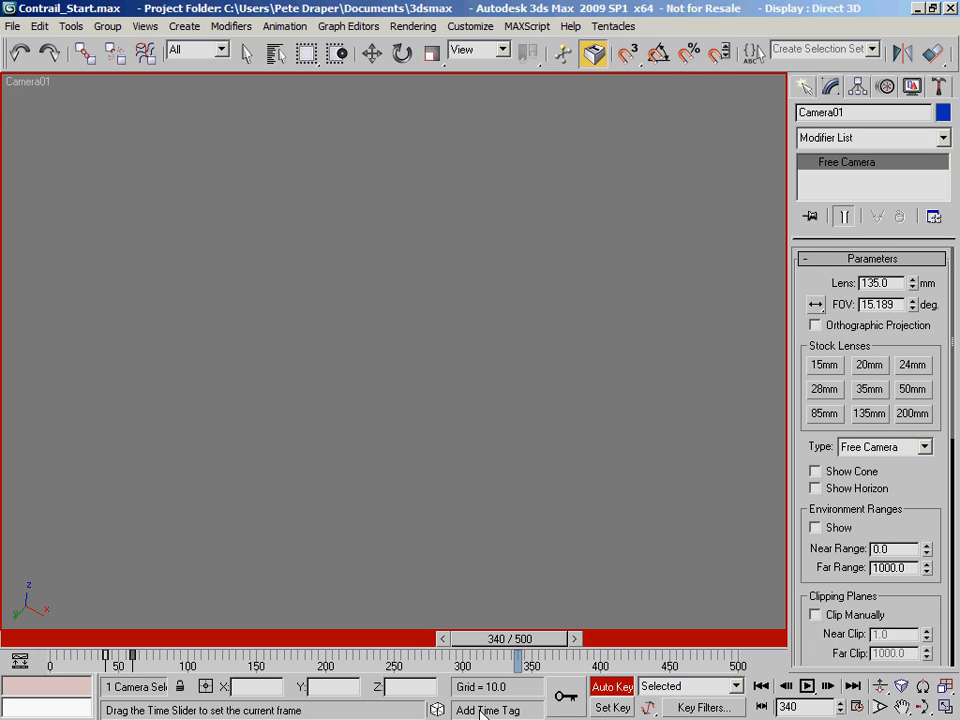
Scrub to frame 200 and copy Camera01's keyframe from about frame 40 to about frame 220
{"action": "key", "text": "ctrl+p"}
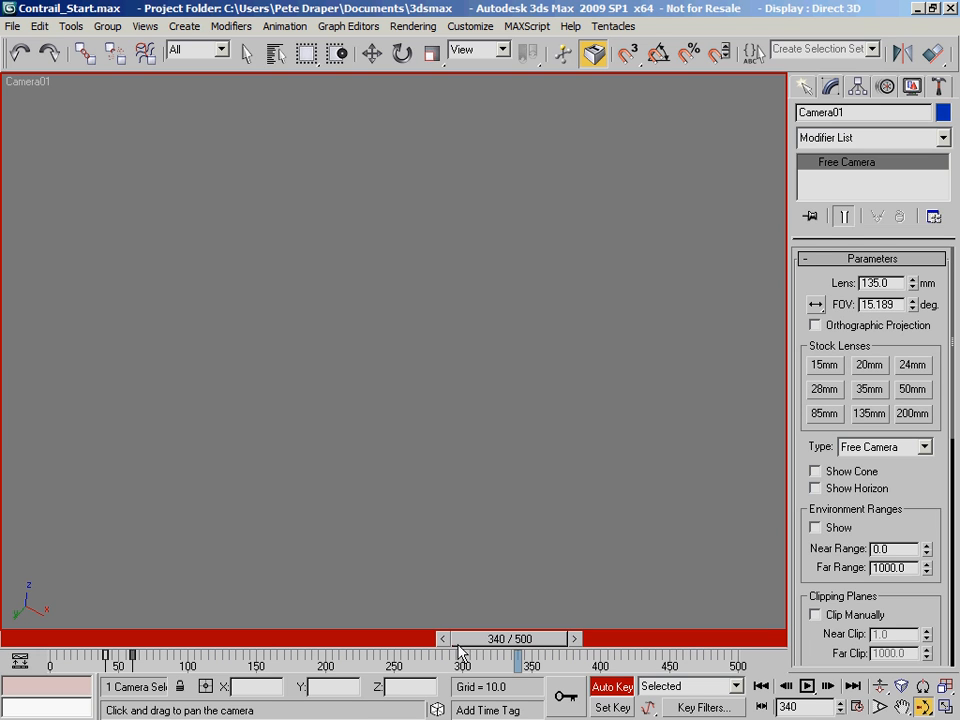
{"action": "left_click", "coordinate": [340, 639]}
{"action": "left_click_drag", "start_coordinate": [334, 645], "coordinate": [334, 645]}
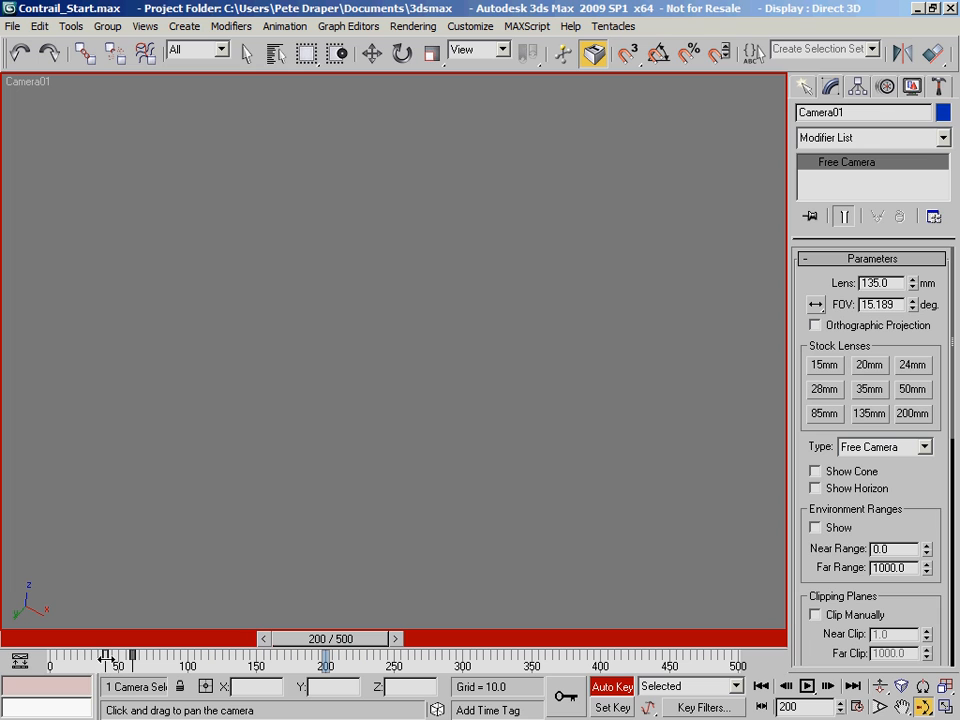
{"action": "left_click_drag", "start_coordinate": [103, 661], "coordinate": [350, 717], "text": "shift"}
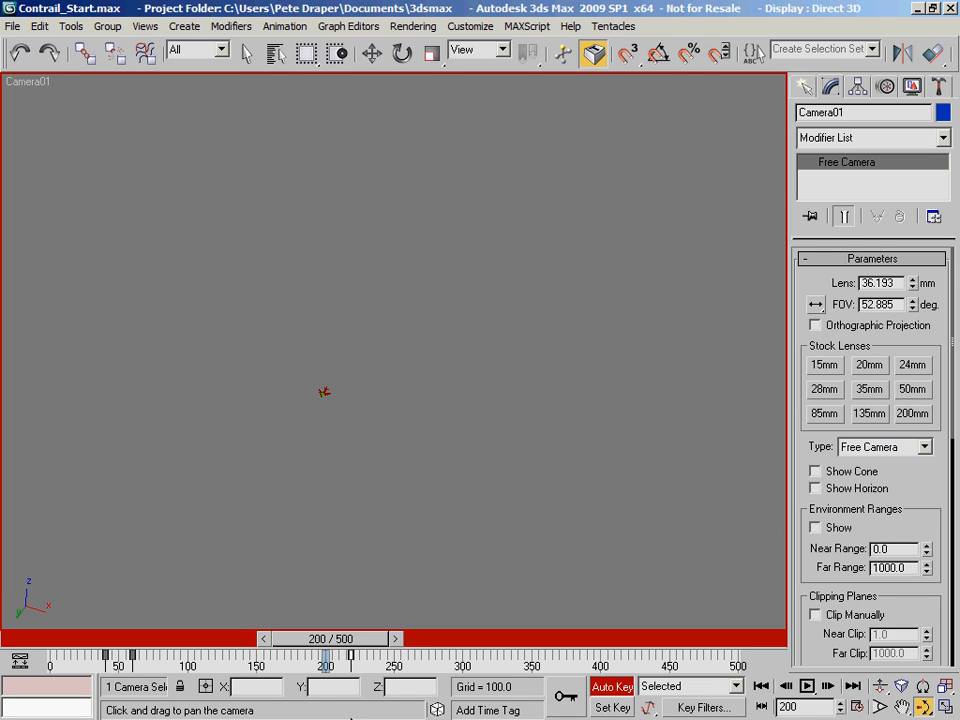
{"action": "left_click_drag", "start_coordinate": [348, 665], "coordinate": [352, 657]}
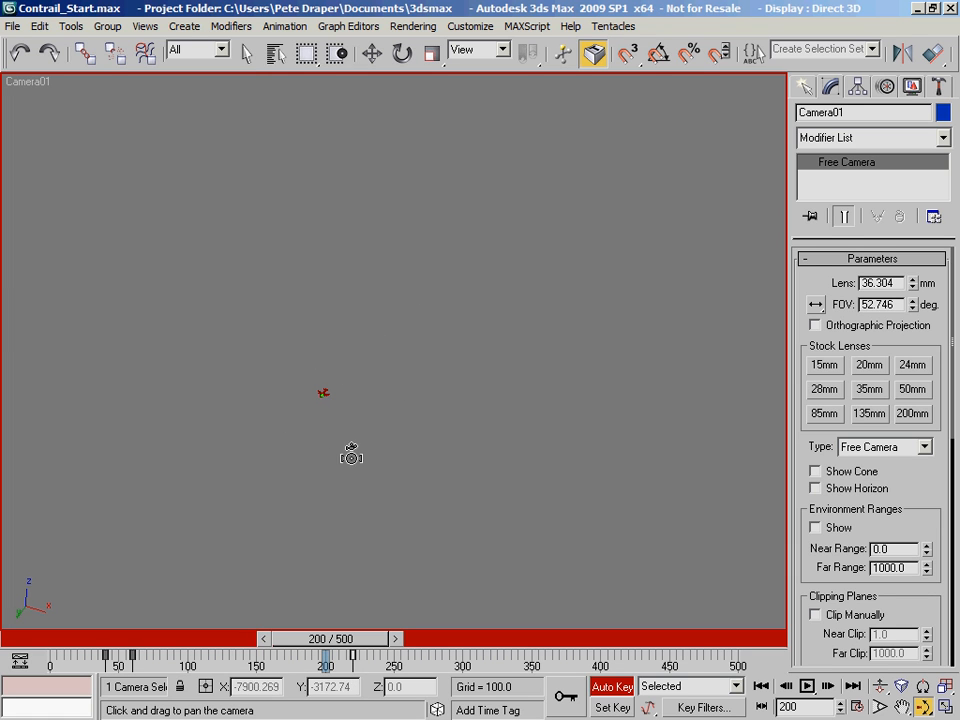
With Auto Key on at frame 200, pan Camera01 to bring the aircraft near the view's center
{"action": "mouse_move", "coordinate": [333, 646]}
{"action": "left_mouse_down"}
{"action": "mouse_move", "coordinate": [356, 645]}
{"action": "mouse_move", "coordinate": [205, 638]}
{"action": "mouse_move", "coordinate": [66, 602]}
{"action": "mouse_move", "coordinate": [337, 630]}
{"action": "left_mouse_up"}
{"action": "key", "text": "ctrl+p"}
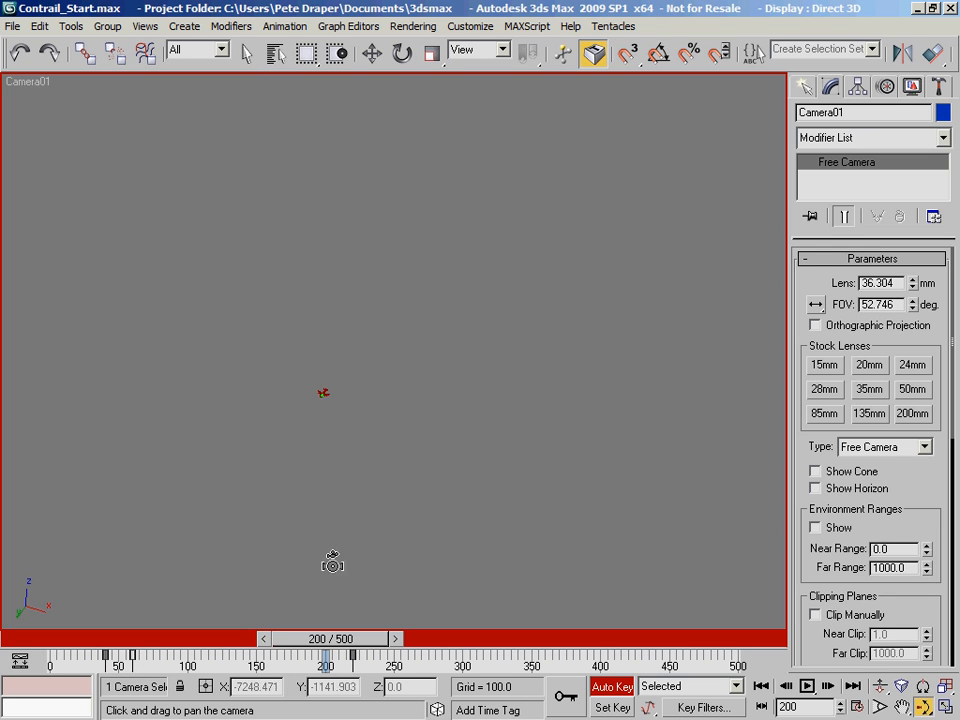
{"action": "left_click_drag", "start_coordinate": [349, 399], "coordinate": [326, 397]}
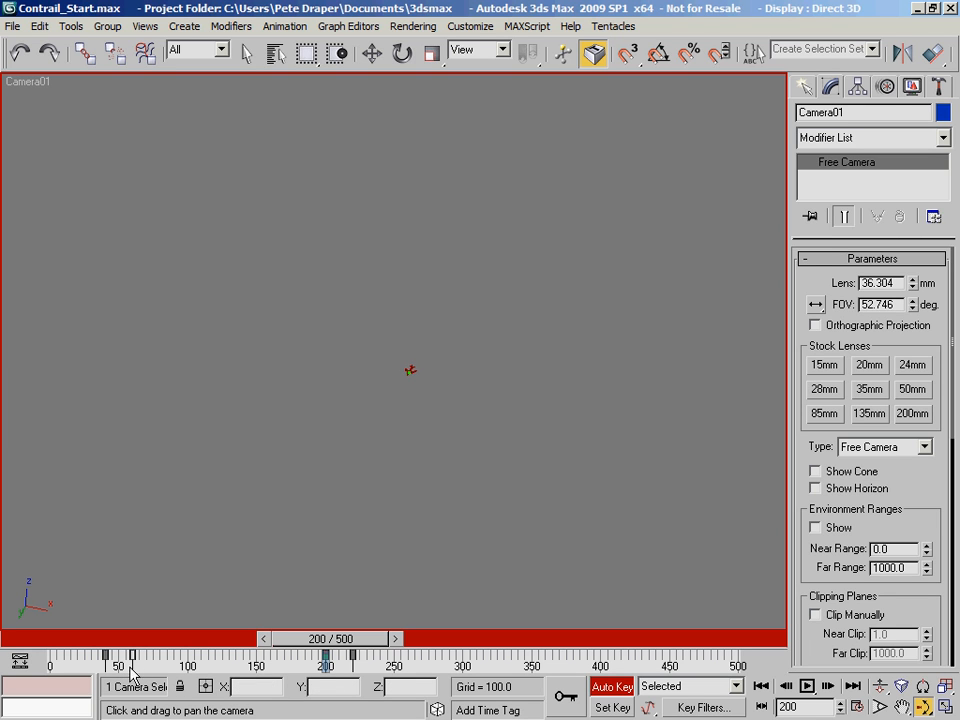
In the Curve Editor, copy Camera01's FOV key from frame 60 to frame 200, then close the editor
{"action": "left_click_drag", "start_coordinate": [818, 64], "coordinate": [596, 62]}
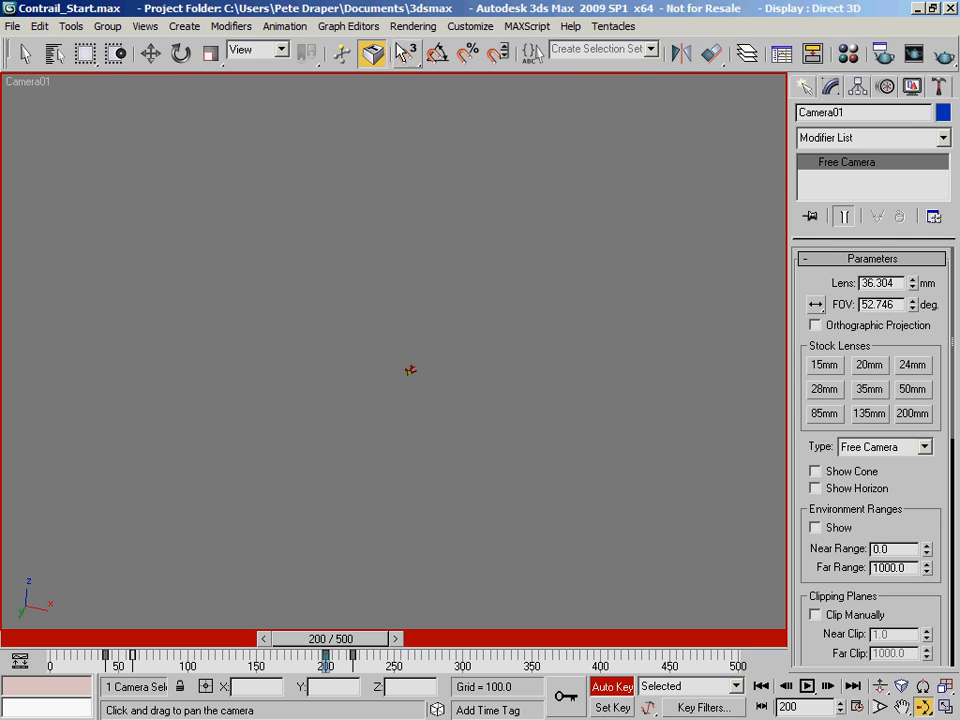
{"action": "left_click", "coordinate": [781, 55]}
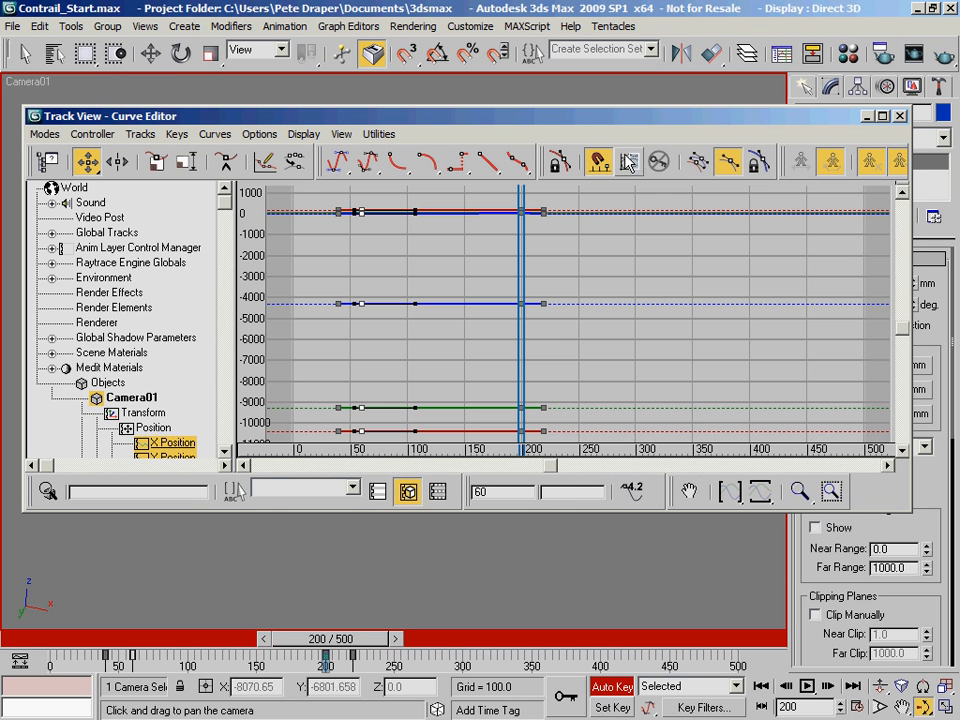
{"action": "scroll", "coordinate": [169, 294], "scroll_direction": "down", "scroll_amount": 7}
{"action": "left_click", "coordinate": [101, 340]}
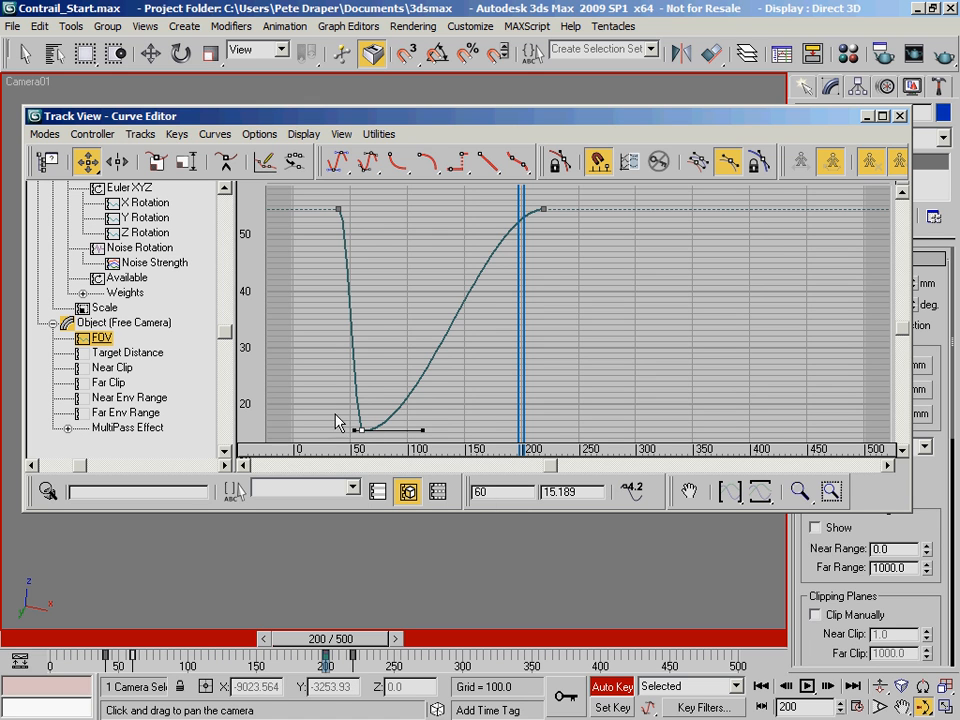
{"action": "left_click_drag", "start_coordinate": [361, 430], "coordinate": [512, 452]}
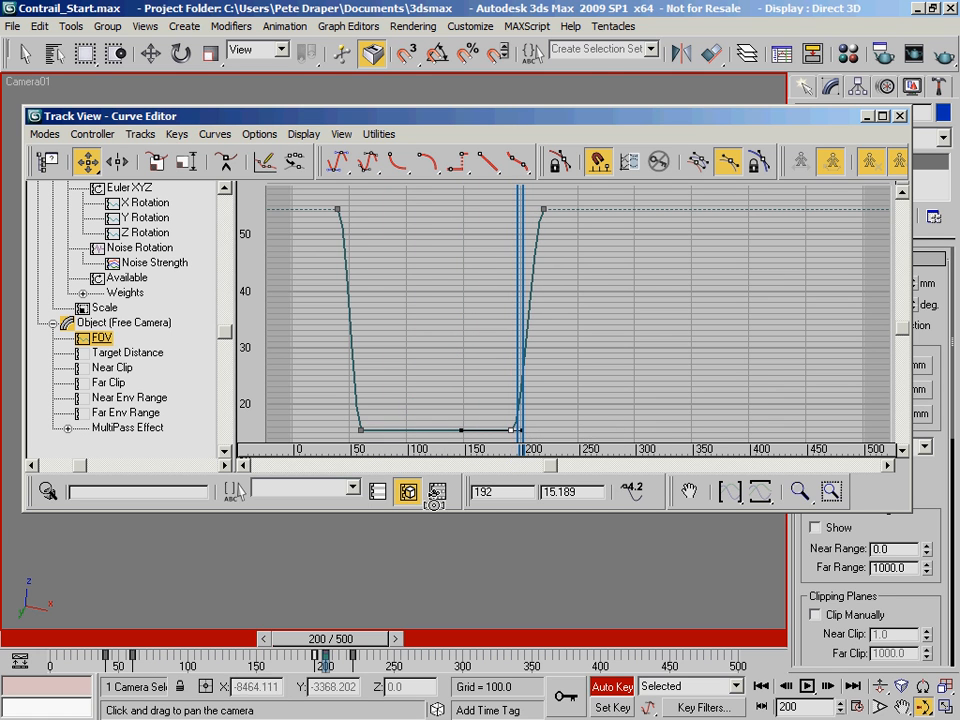
{"action": "left_click", "coordinate": [318, 663]}
{"action": "left_click_drag", "start_coordinate": [316, 662], "coordinate": [325, 663]}
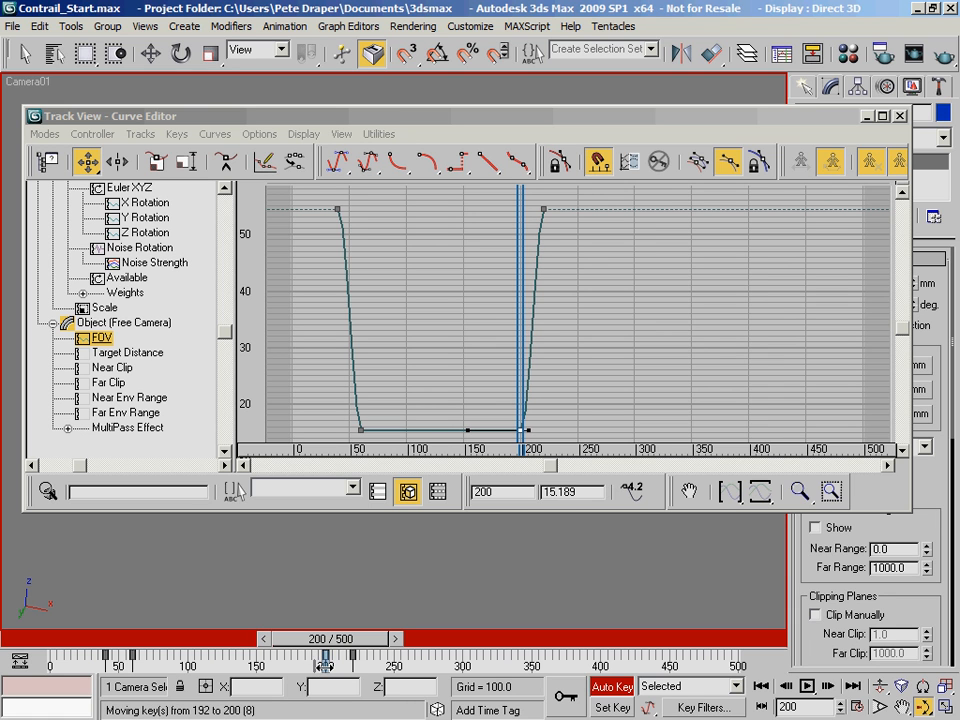
{"action": "left_click", "coordinate": [899, 115]}
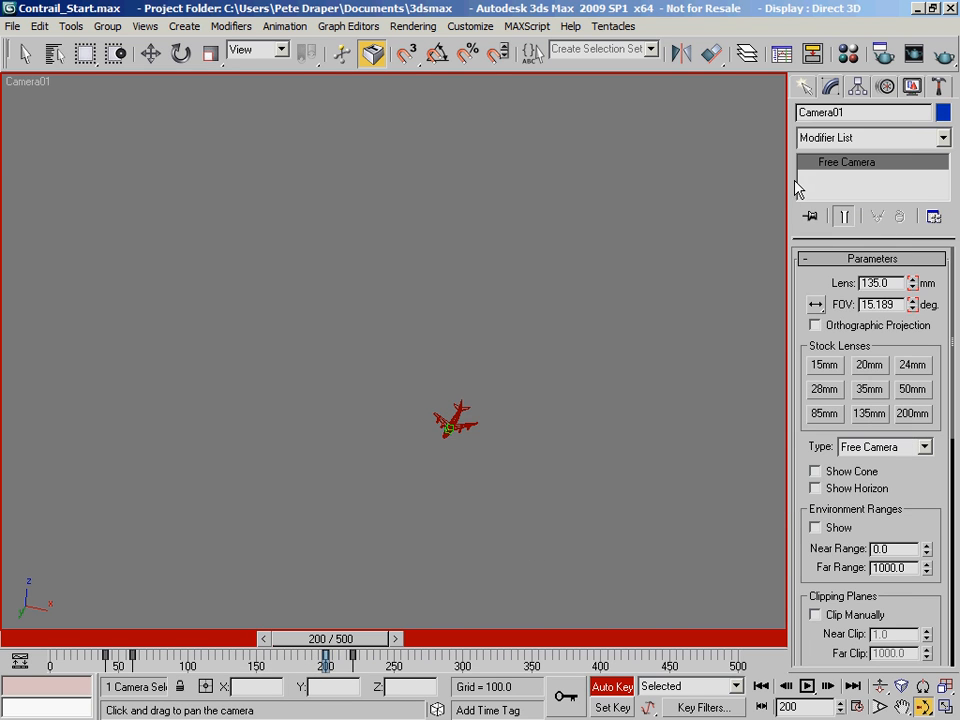
Scrub through the rest of the camera animation, return to frame 0 and turn off Auto Key
{"action": "left_click_drag", "start_coordinate": [328, 639], "coordinate": [572, 705]}
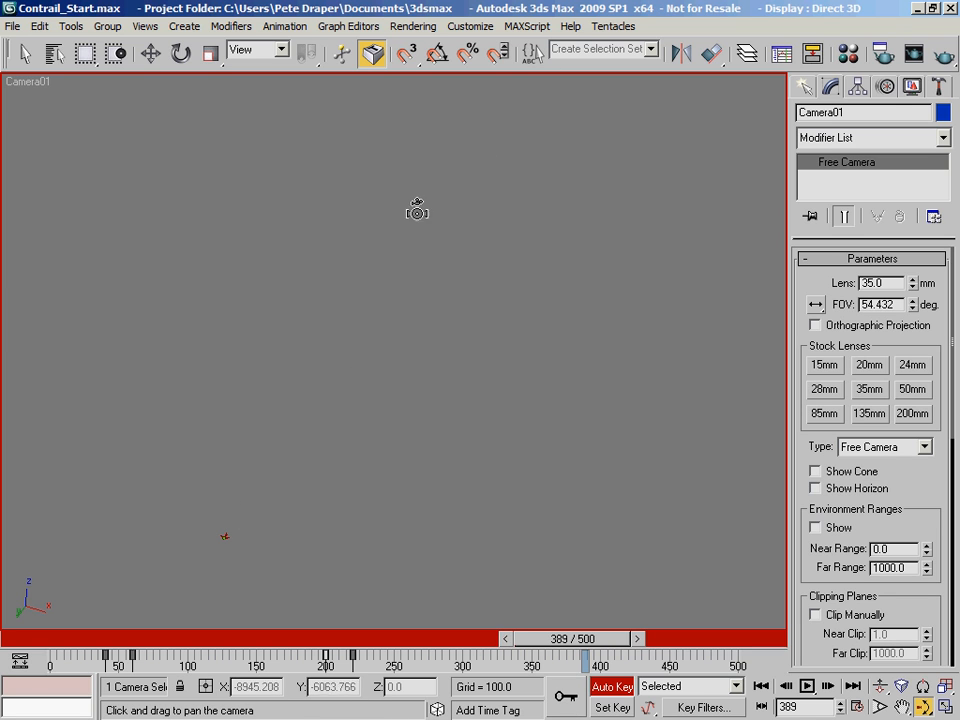
{"action": "left_click_drag", "start_coordinate": [611, 649], "coordinate": [742, 668]}
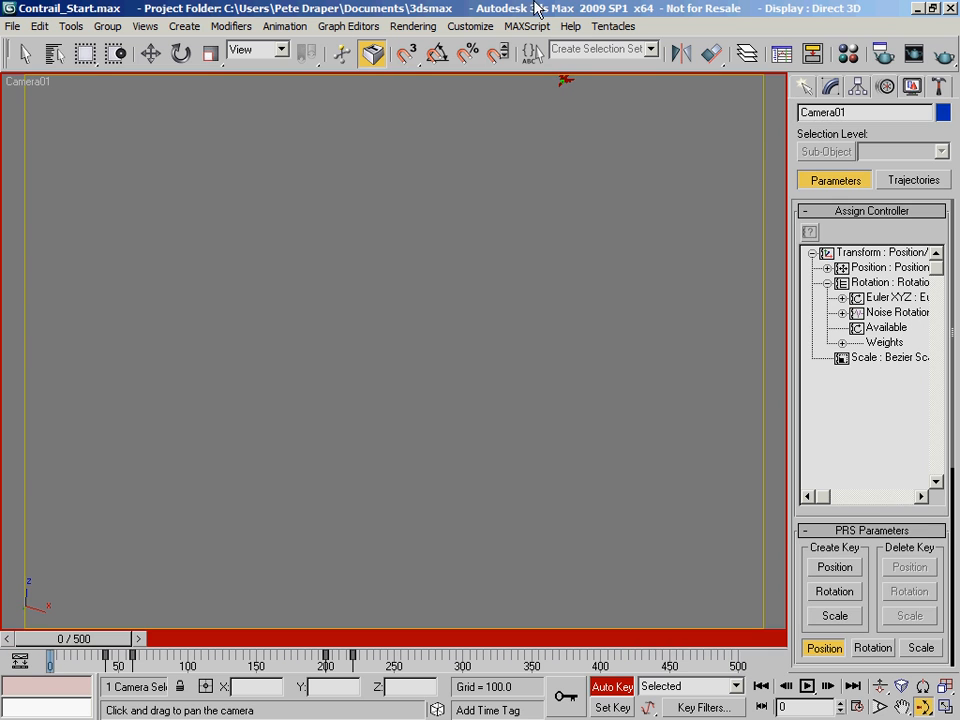
{"action": "left_click", "coordinate": [628, 687]}
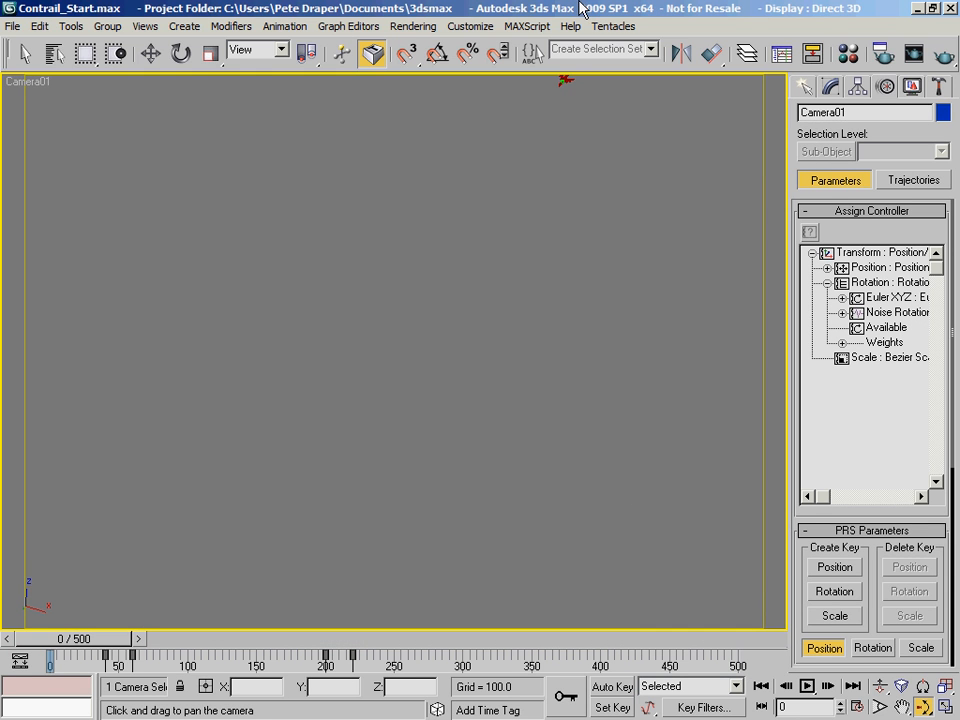
Turn on all four engine PF Sources and PF Source Central Turb in Particle View, then close it
{"action": "key", "text": "6"}
{"action": "middle_click_drag", "start_coordinate": [372, 217], "coordinate": [572, 258]}
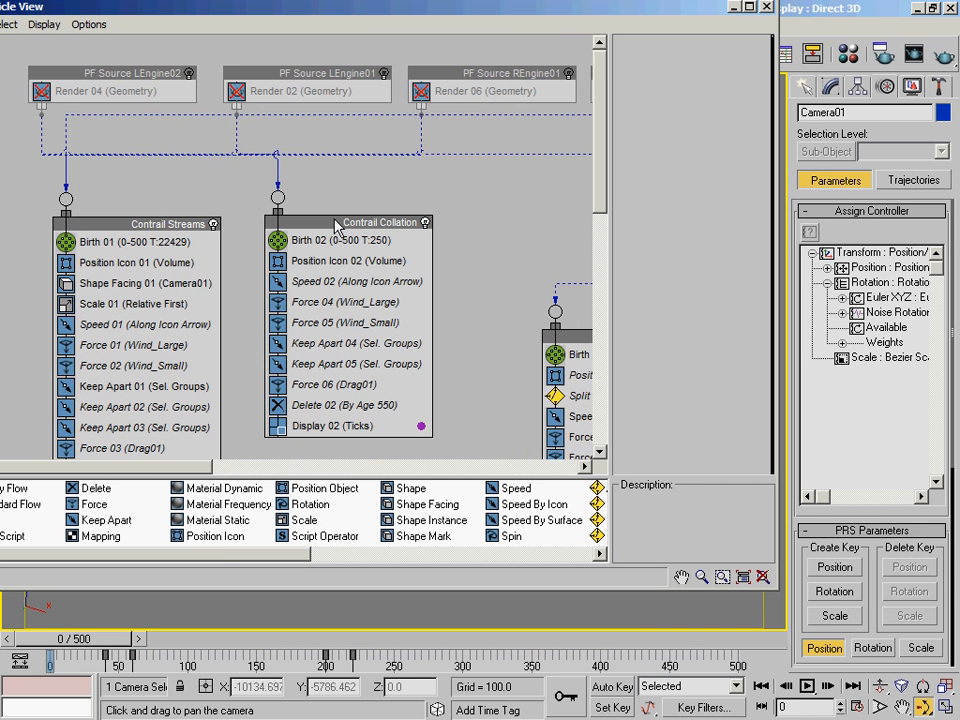
{"action": "left_click", "coordinate": [189, 74]}
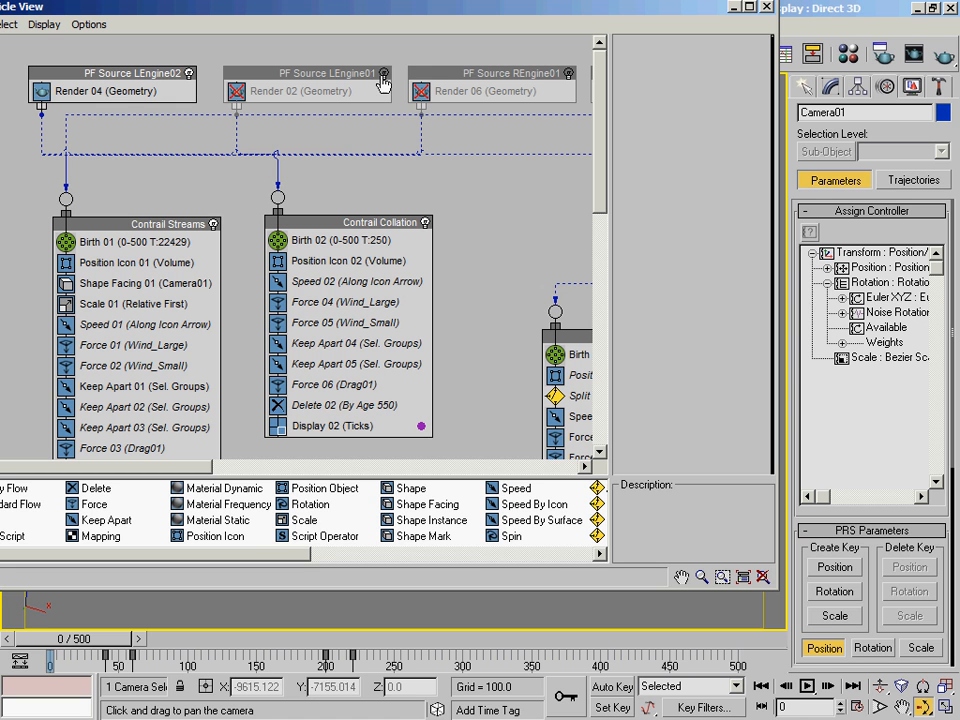
{"action": "left_click", "coordinate": [383, 74]}
{"action": "left_click", "coordinate": [567, 74]}
{"action": "middle_click_drag", "start_coordinate": [565, 80], "coordinate": [172, 230]}
{"action": "left_click", "coordinate": [320, 74]}
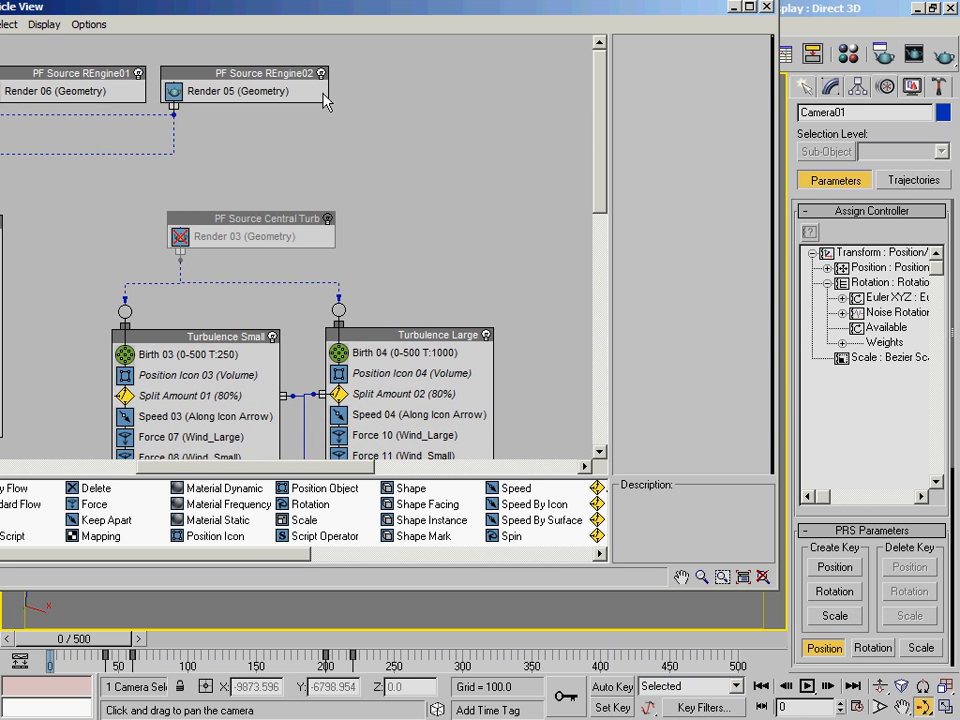
{"action": "left_click", "coordinate": [327, 219]}
{"action": "left_click", "coordinate": [765, 8]}
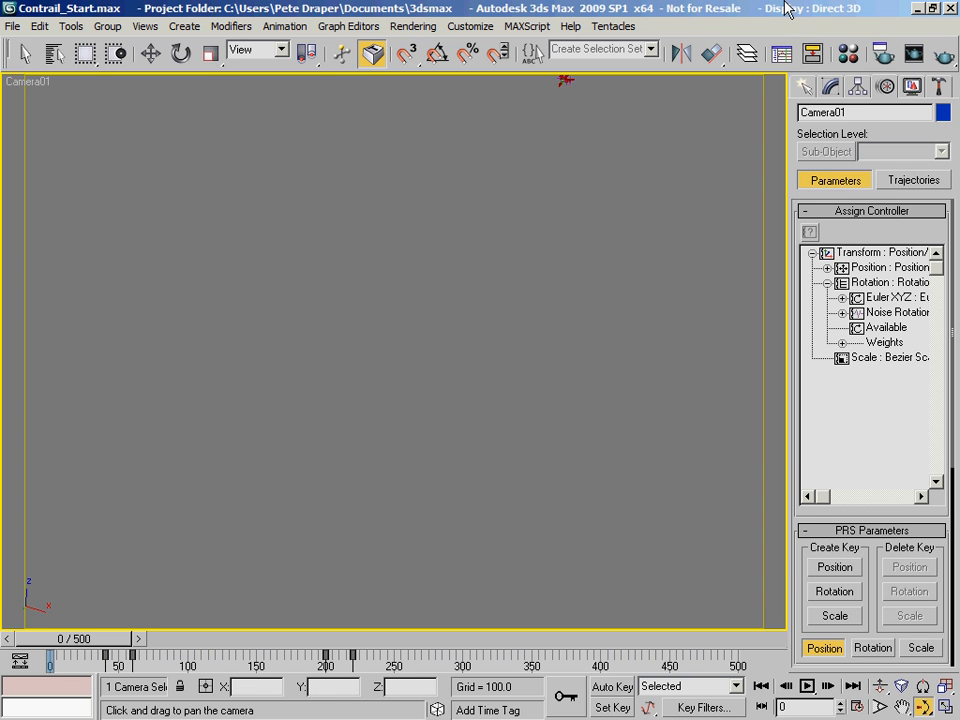
In the scanline renderer's setup, enable Apply to Environment Map for Image Motion Blur
{"action": "left_click", "coordinate": [880, 55]}
{"action": "left_click", "coordinate": [769, 119]}
{"action": "left_click_drag", "start_coordinate": [783, 464], "coordinate": [782, 274]}
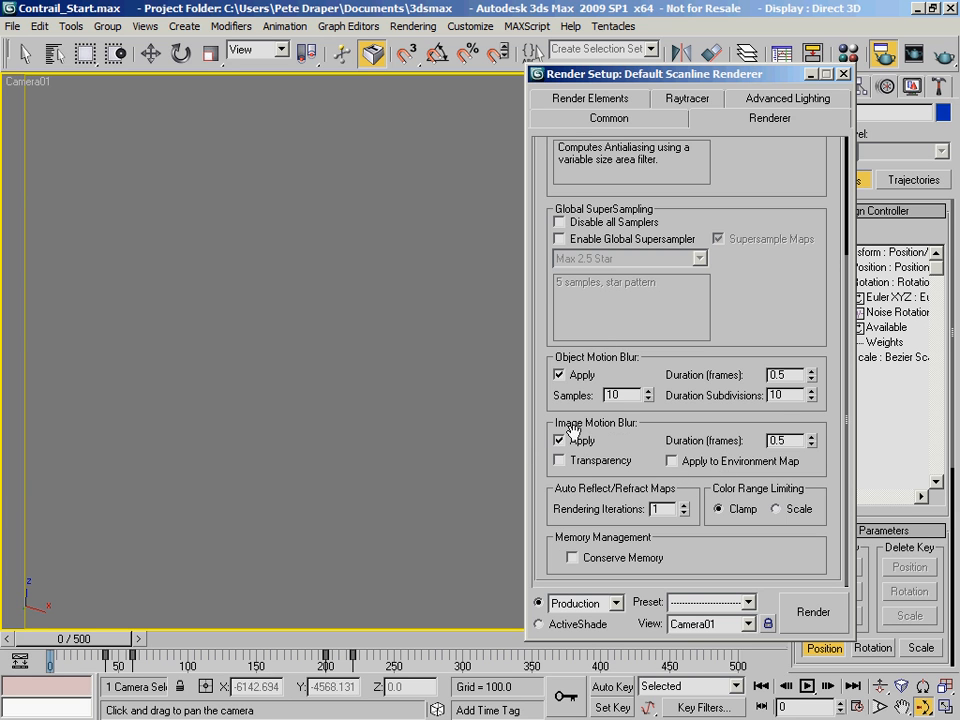
{"action": "left_click", "coordinate": [671, 461]}
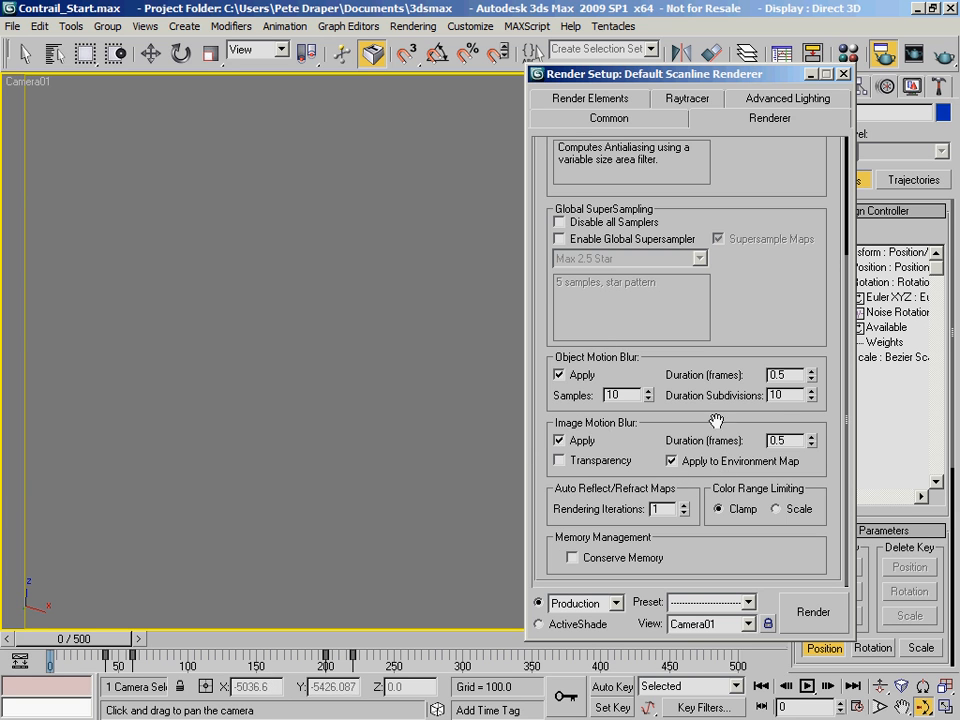
{"action": "left_click_drag", "start_coordinate": [666, 321], "coordinate": [898, 434]}
Create and open a folder named Contrail inside renderoutput for the render output file
{"action": "left_click", "coordinate": [612, 118]}
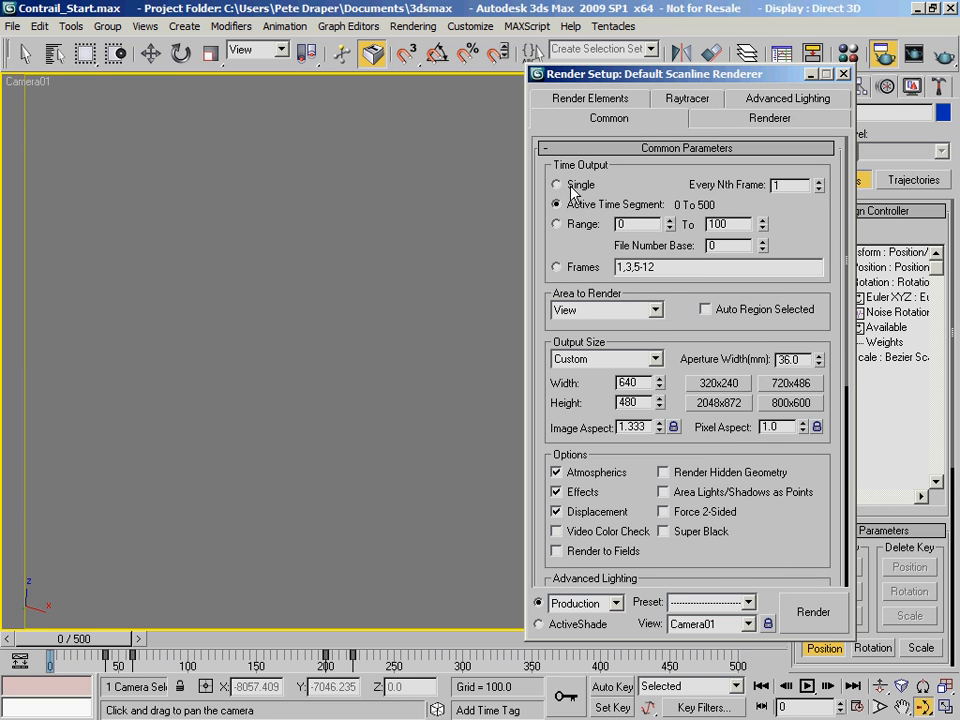
{"action": "scroll", "coordinate": [799, 574], "scroll_direction": "down", "scroll_amount": 5}
{"action": "left_click", "coordinate": [789, 503]}
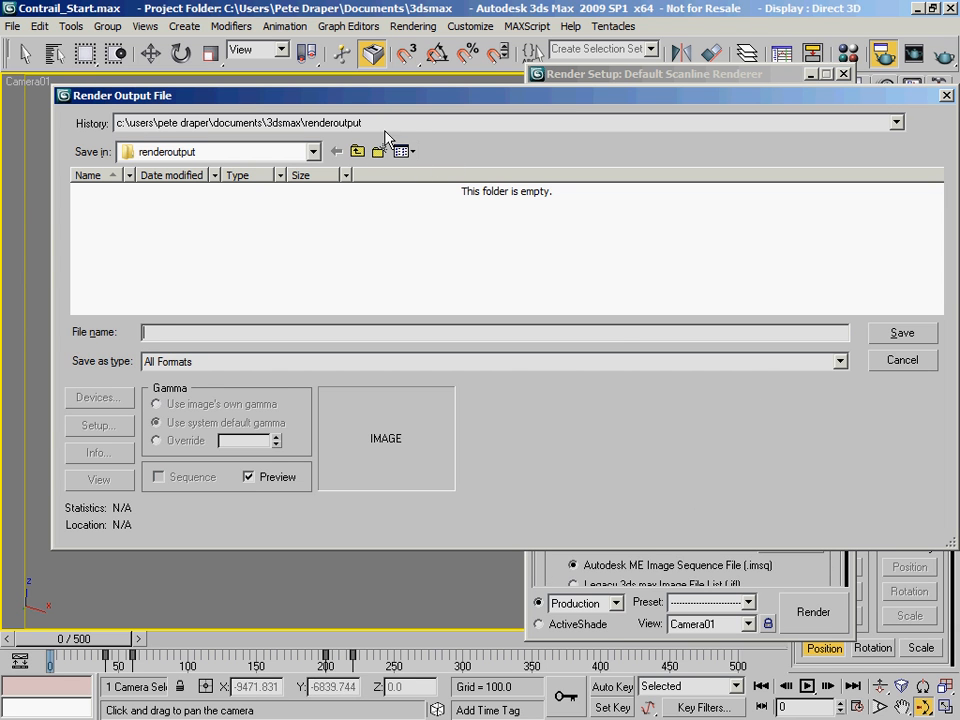
{"action": "left_click_drag", "start_coordinate": [390, 99], "coordinate": [379, 159]}
{"action": "left_click", "coordinate": [369, 212]}
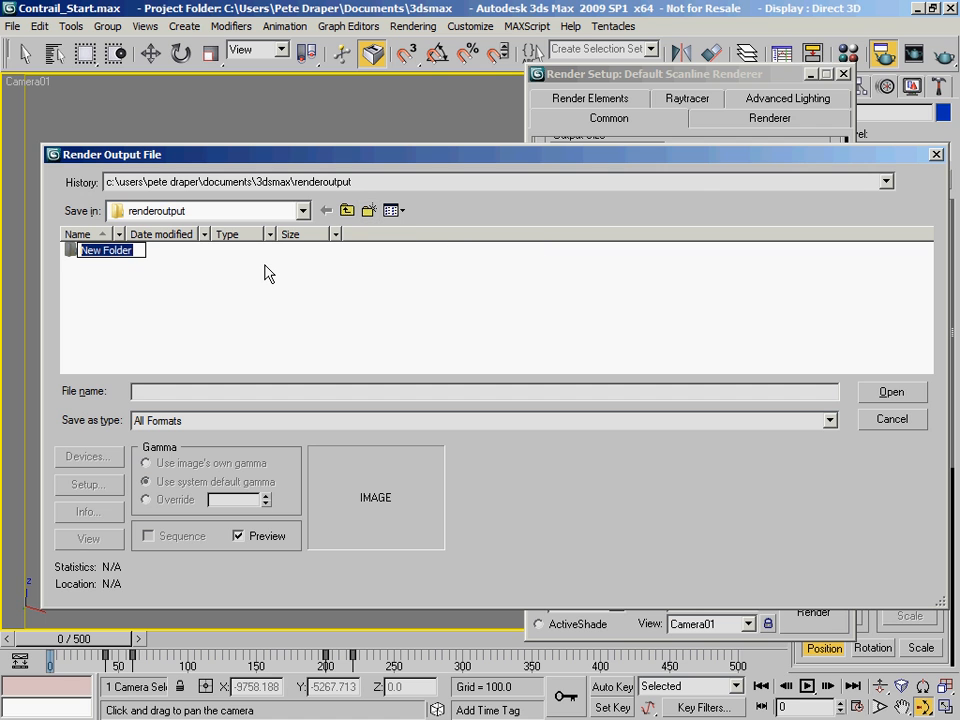
{"action": "type", "text": "Contrail"}
{"action": "key", "text": "Return"}
{"action": "key", "text": "Return"}
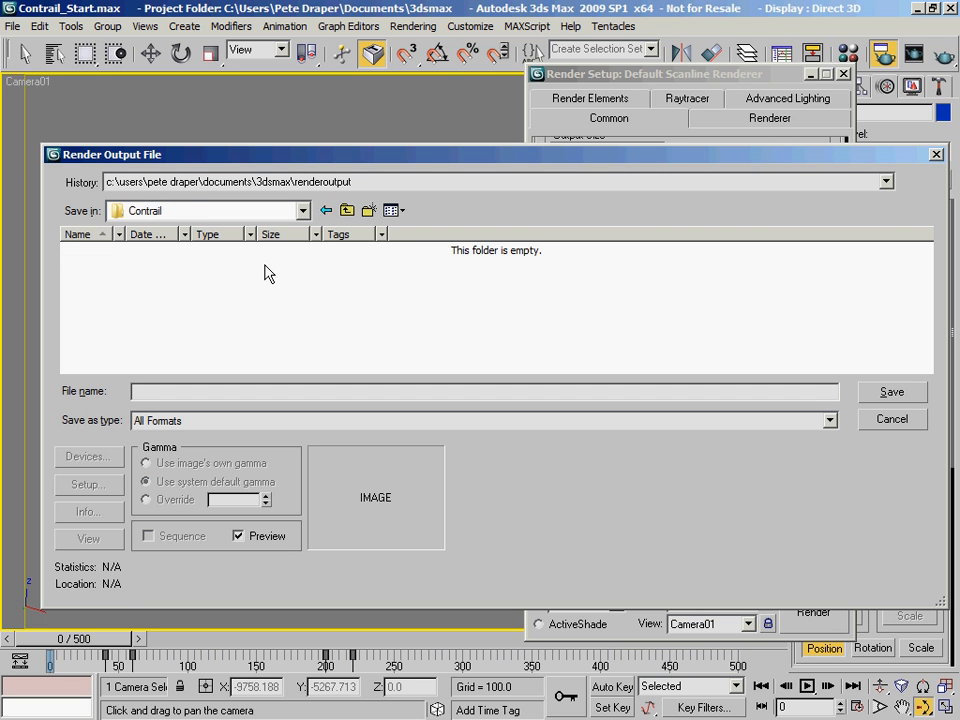
Set the render output to a BMP image file named contrail, using RGB 24 bit color
{"action": "left_click", "coordinate": [240, 421]}
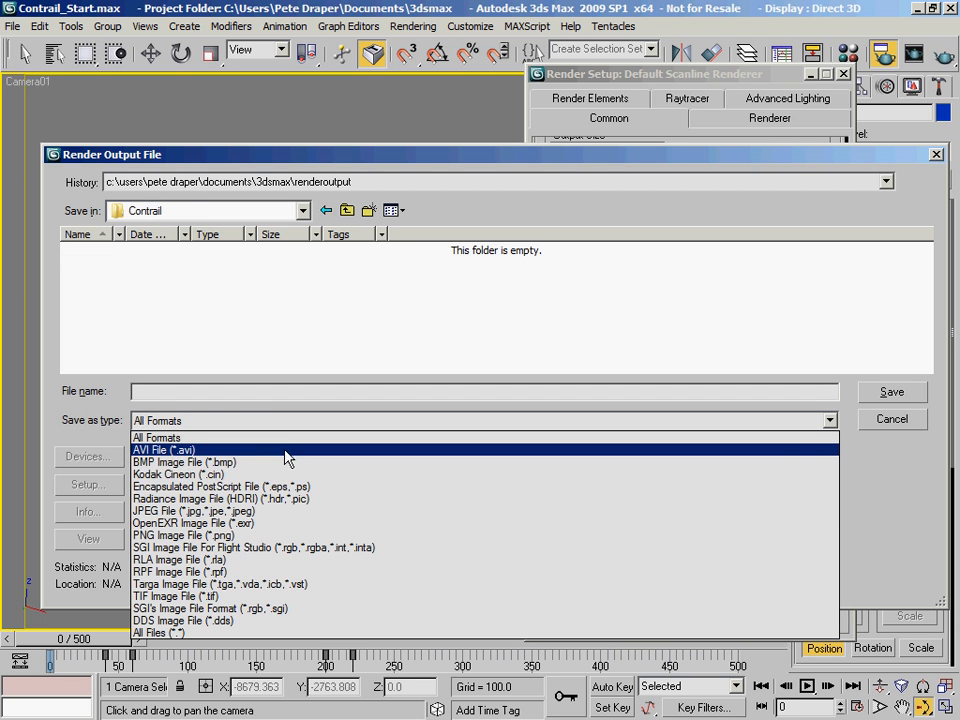
{"action": "left_click", "coordinate": [281, 465]}
{"action": "left_click", "coordinate": [181, 392]}
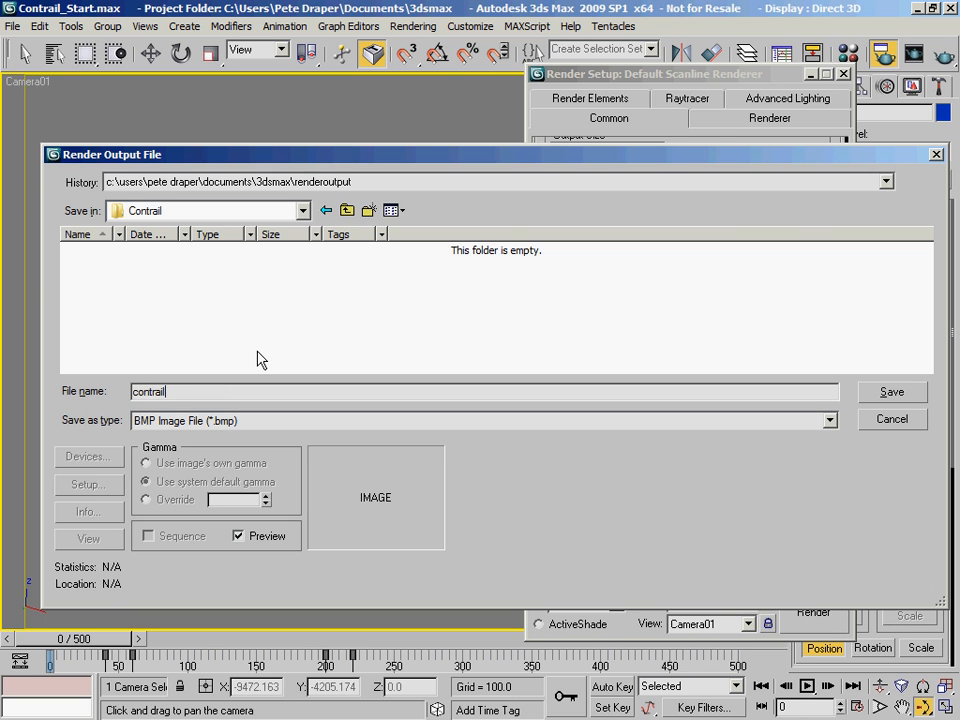
{"action": "key", "text": "Return"}
{"action": "left_click", "coordinate": [133, 271]}
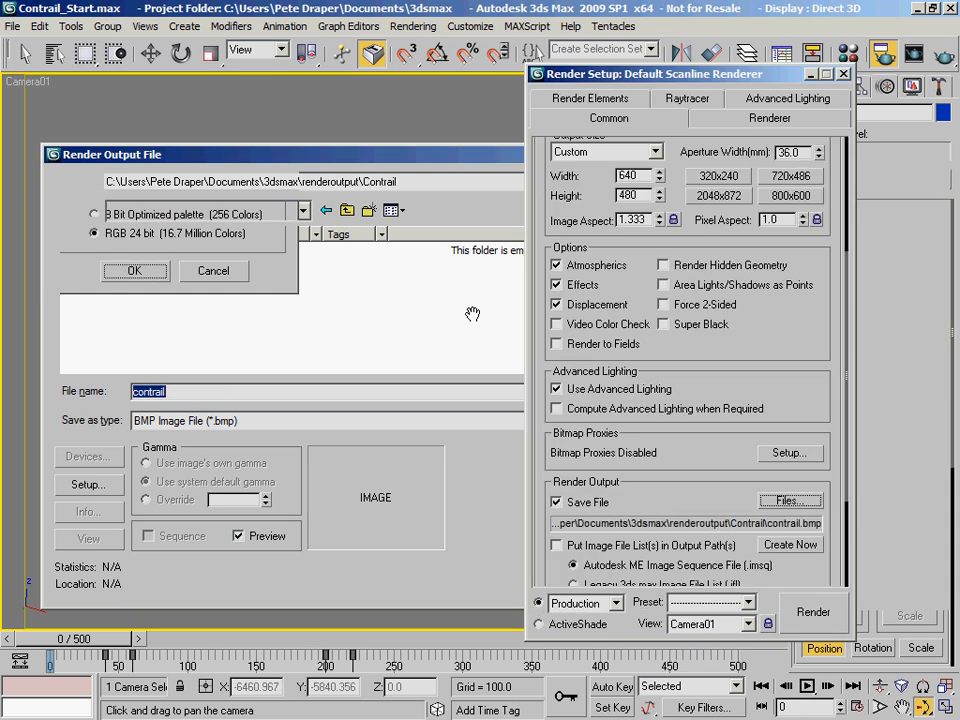
Lock the image aspect, set the output size to 480 by 360 and render the active time segment from Camera01
{"action": "left_click_drag", "start_coordinate": [806, 364], "coordinate": [790, 522]}
{"action": "left_click", "coordinate": [673, 381]}
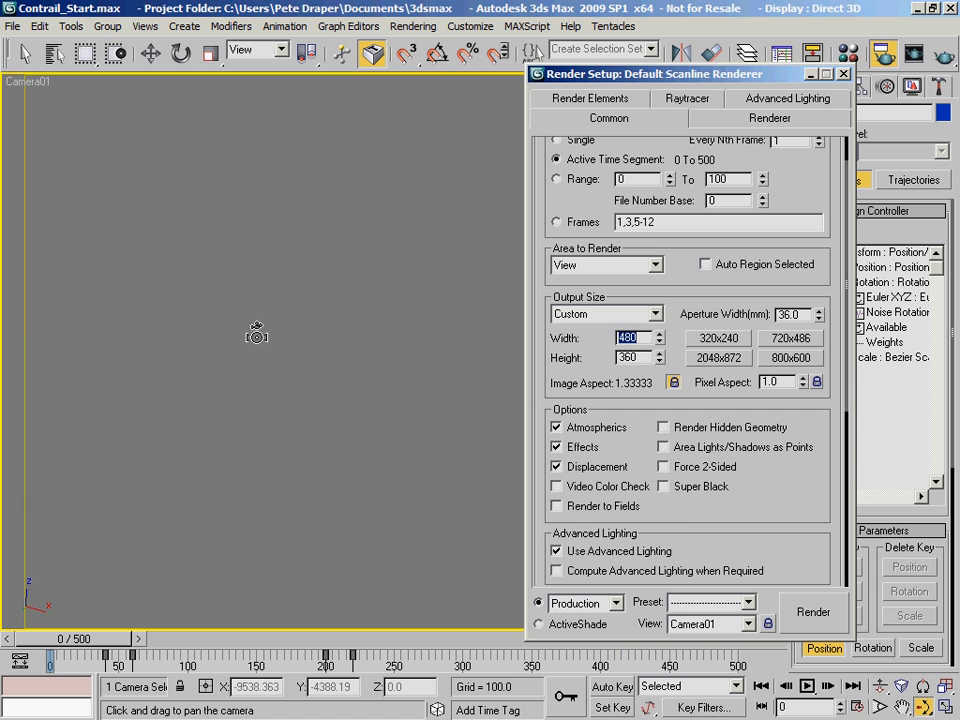
{"action": "scroll", "coordinate": [793, 594], "scroll_direction": "up", "scroll_amount": 2}
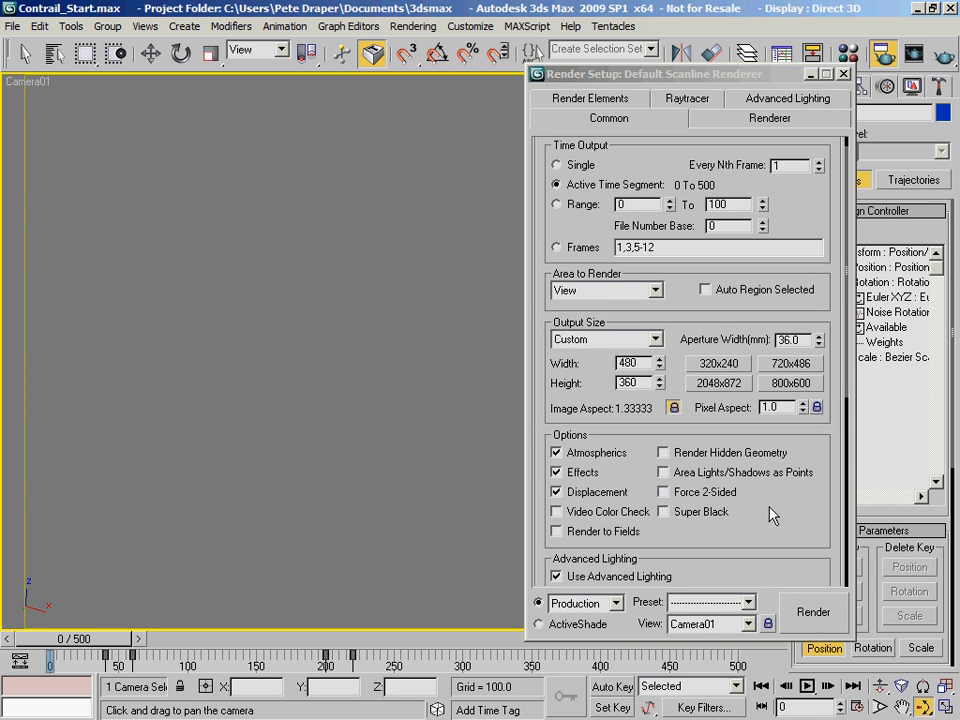
{"action": "left_click", "coordinate": [816, 603]}
{"action": "left_click_drag", "start_coordinate": [267, 16], "coordinate": [309, 90]}
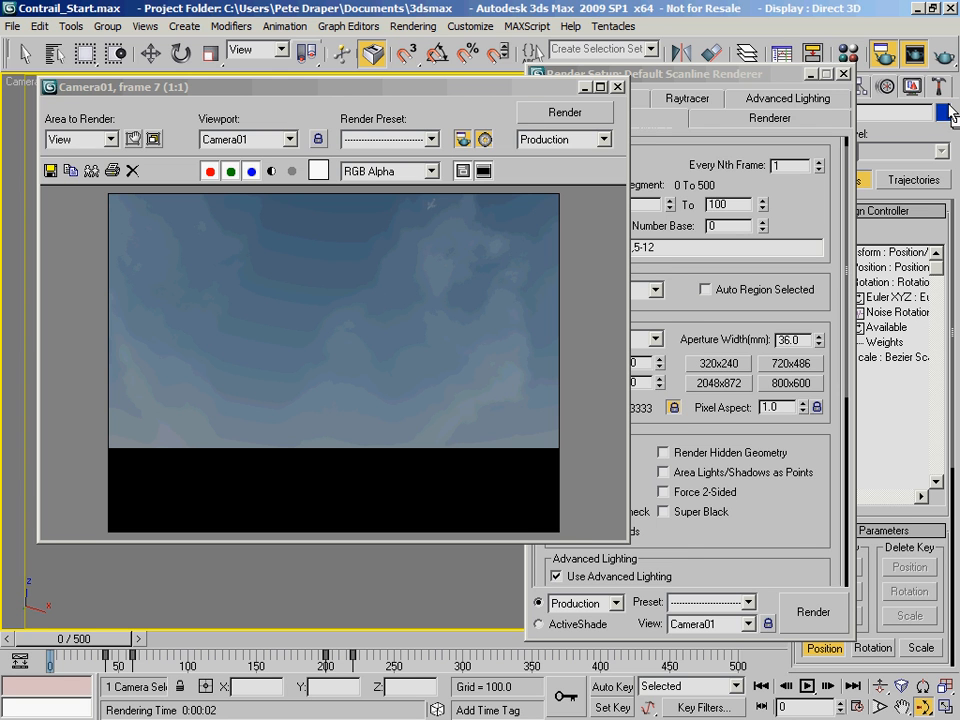
Examine the sky map's cloud sky blend in the Material Editor, including its high altitude clouds and lower altitude cloud mix maps
{"action": "left_click", "coordinate": [848, 52]}
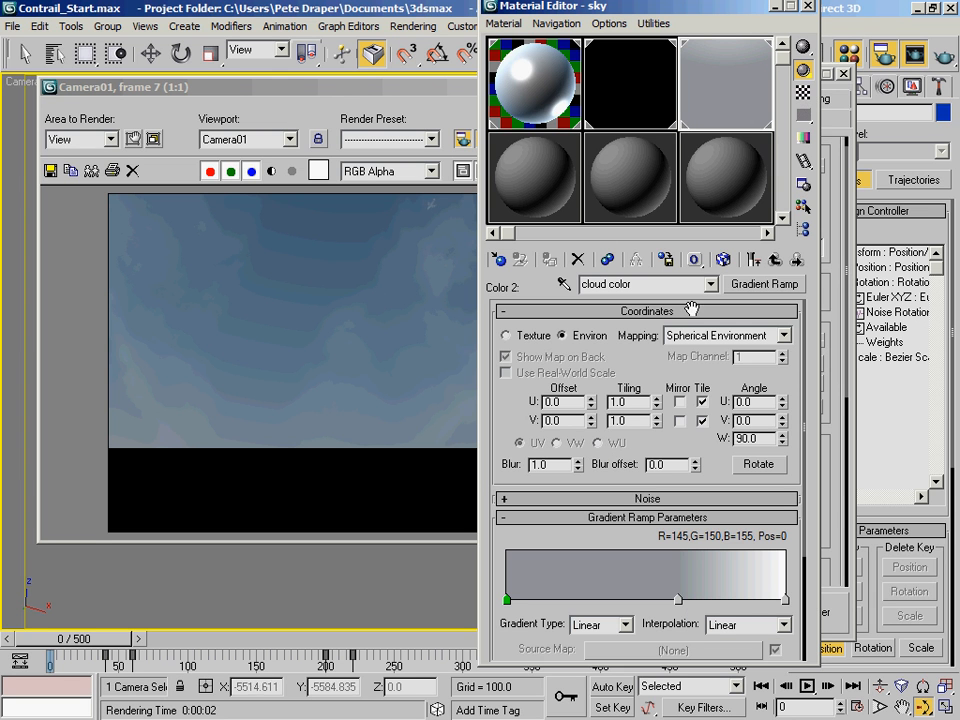
{"action": "left_click_drag", "start_coordinate": [724, 371], "coordinate": [724, 261]}
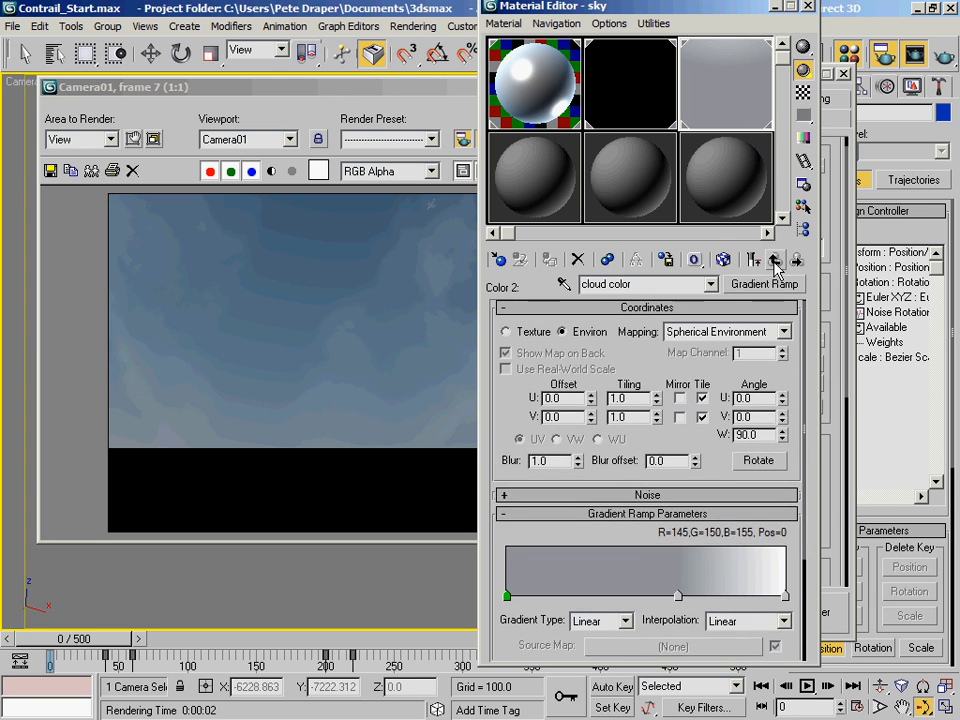
{"action": "left_click", "coordinate": [777, 261]}
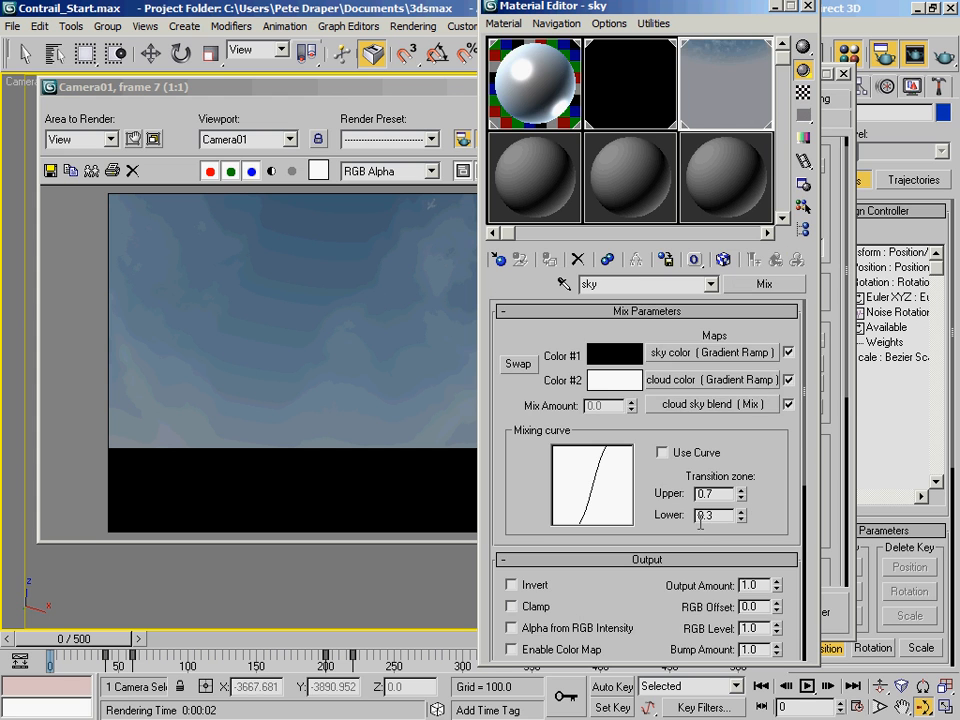
{"action": "left_click", "coordinate": [709, 404]}
{"action": "left_click", "coordinate": [713, 355]}
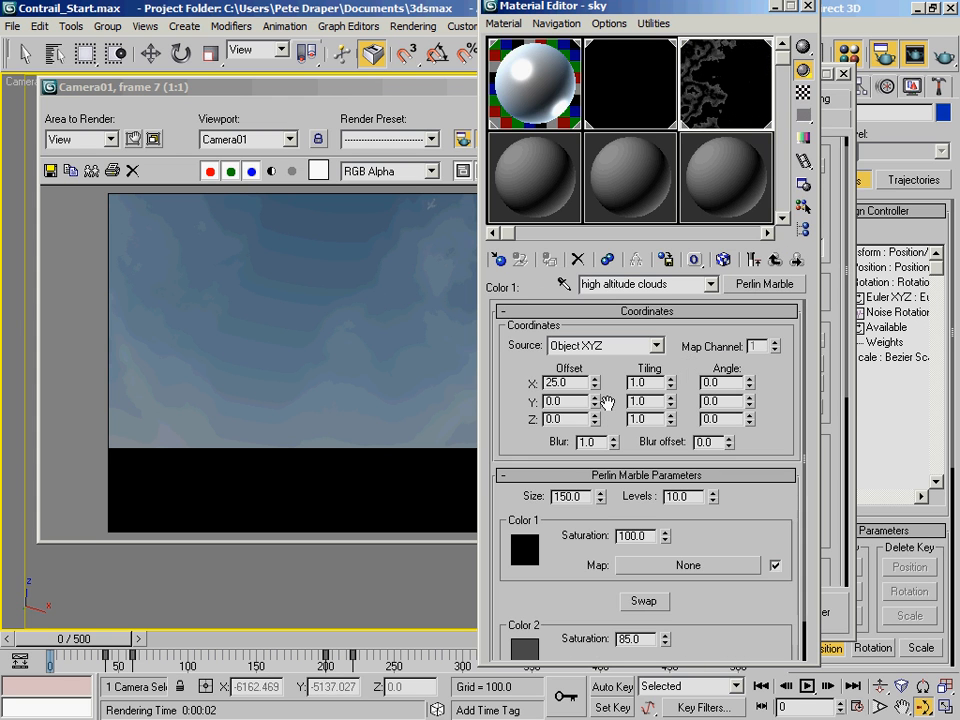
{"action": "left_click_drag", "start_coordinate": [530, 423], "coordinate": [606, 352]}
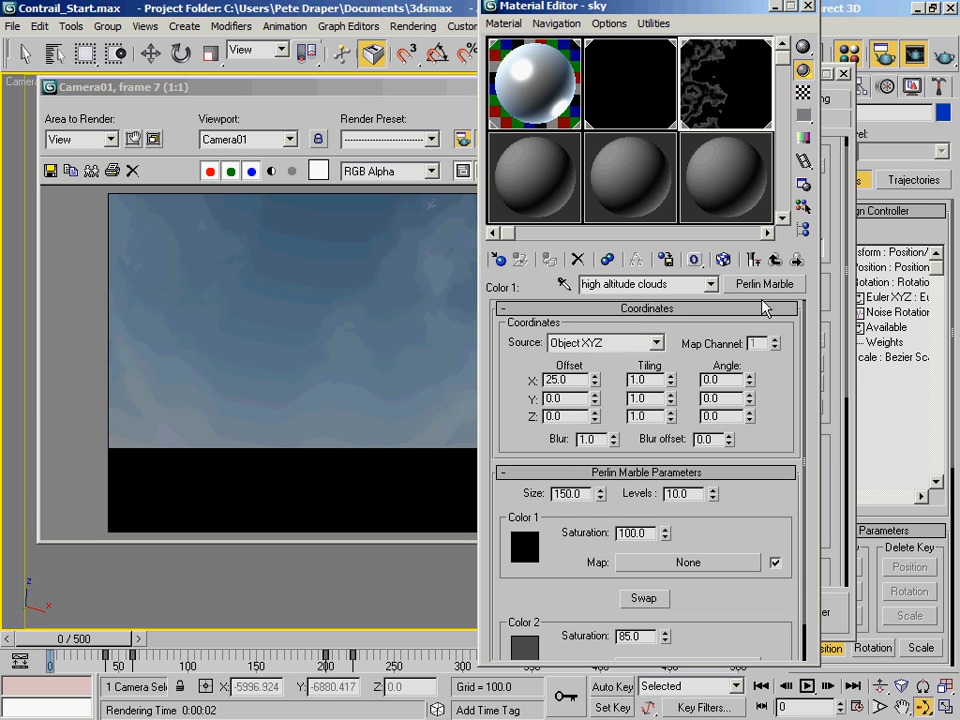
{"action": "left_click", "coordinate": [776, 262]}
{"action": "left_click", "coordinate": [729, 405]}
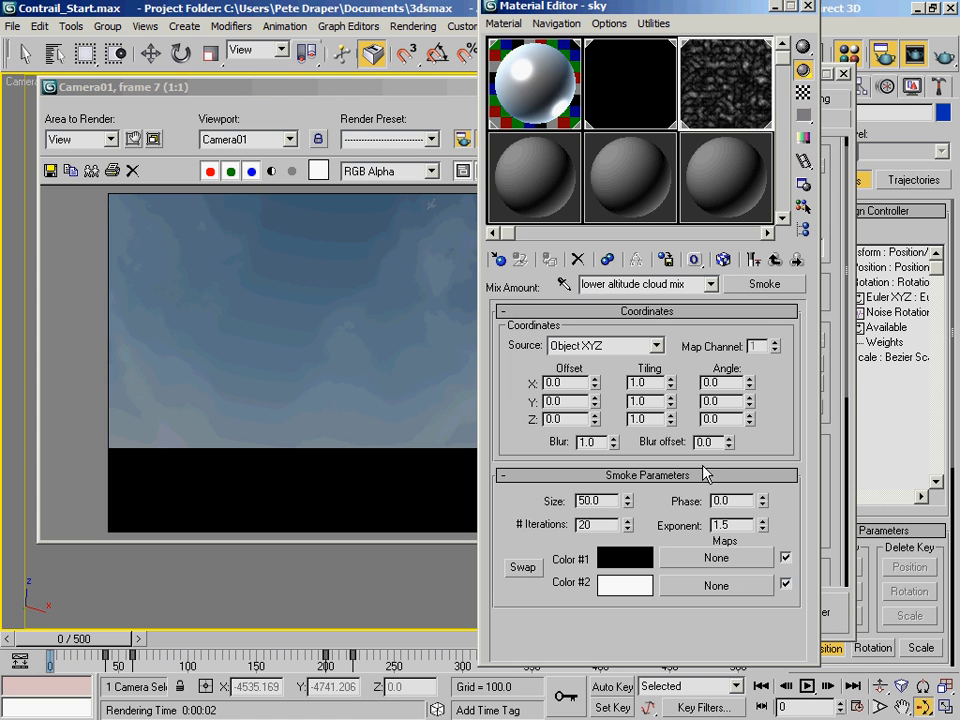
{"action": "left_click", "coordinate": [776, 262]}
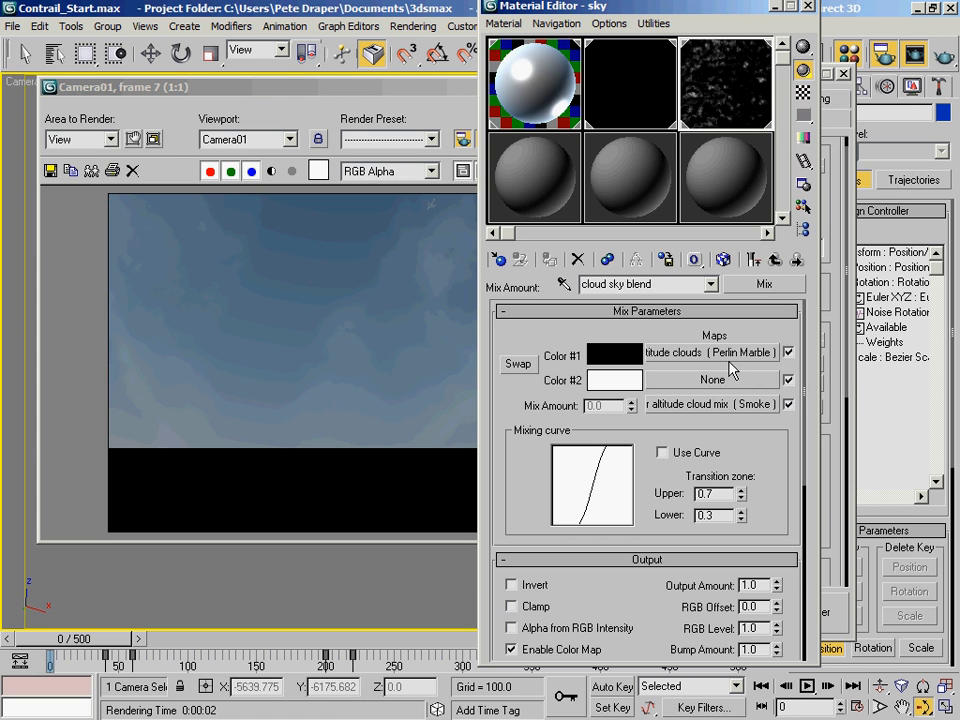
Compare the Perlin Marble coordinates of the high altitude clouds with the Smoke settings of the lower altitude cloud mix
{"action": "left_click", "coordinate": [731, 353]}
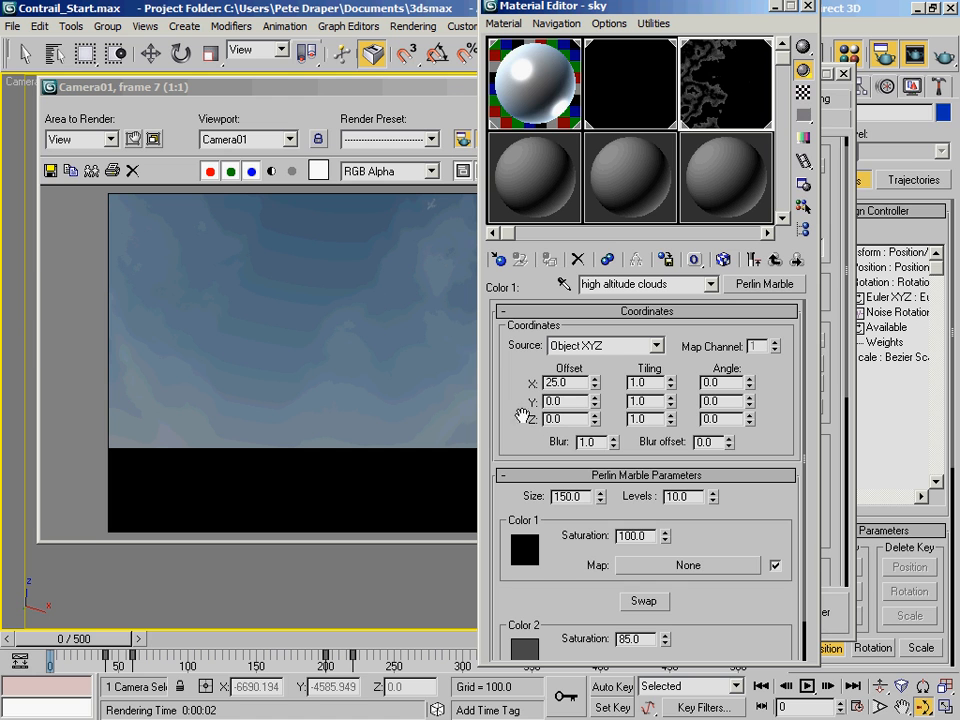
{"action": "left_click", "coordinate": [776, 261]}
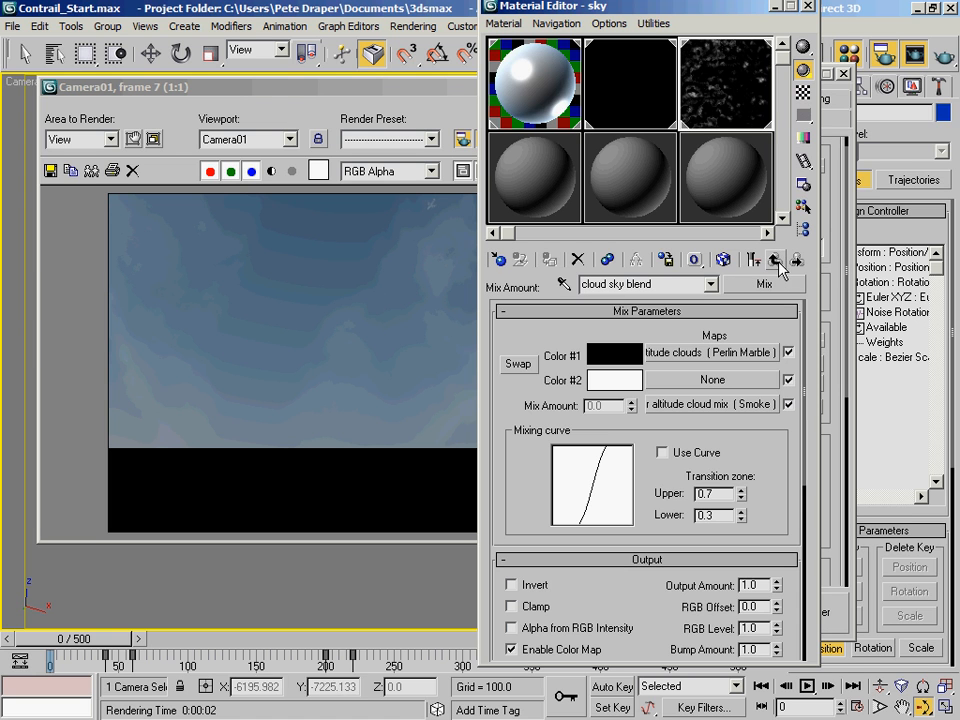
{"action": "left_click", "coordinate": [732, 405]}
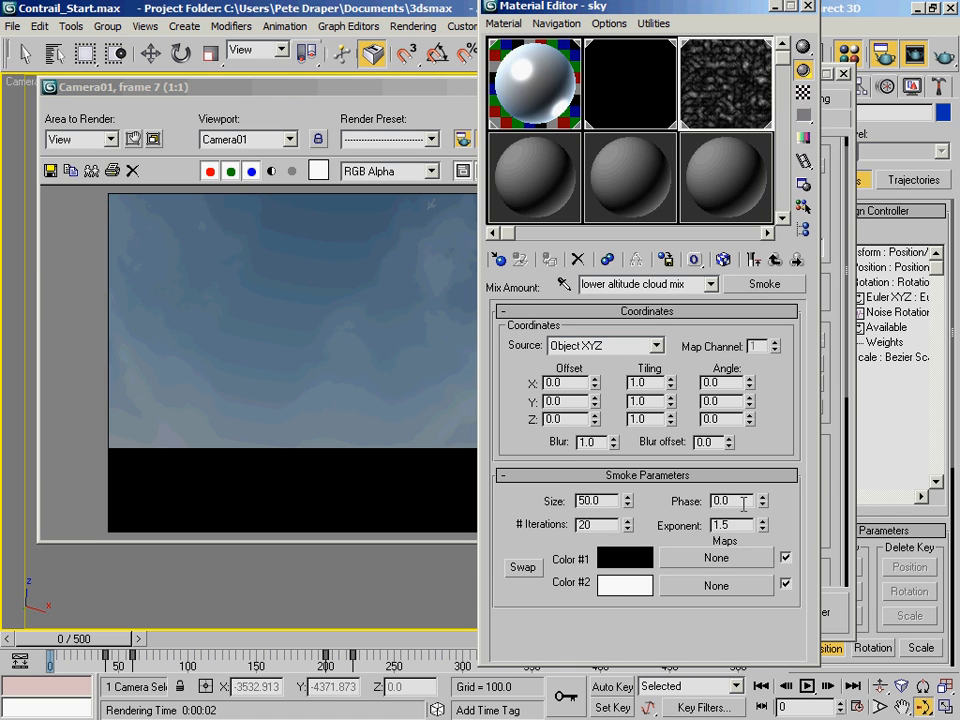
{"action": "left_click", "coordinate": [776, 260]}
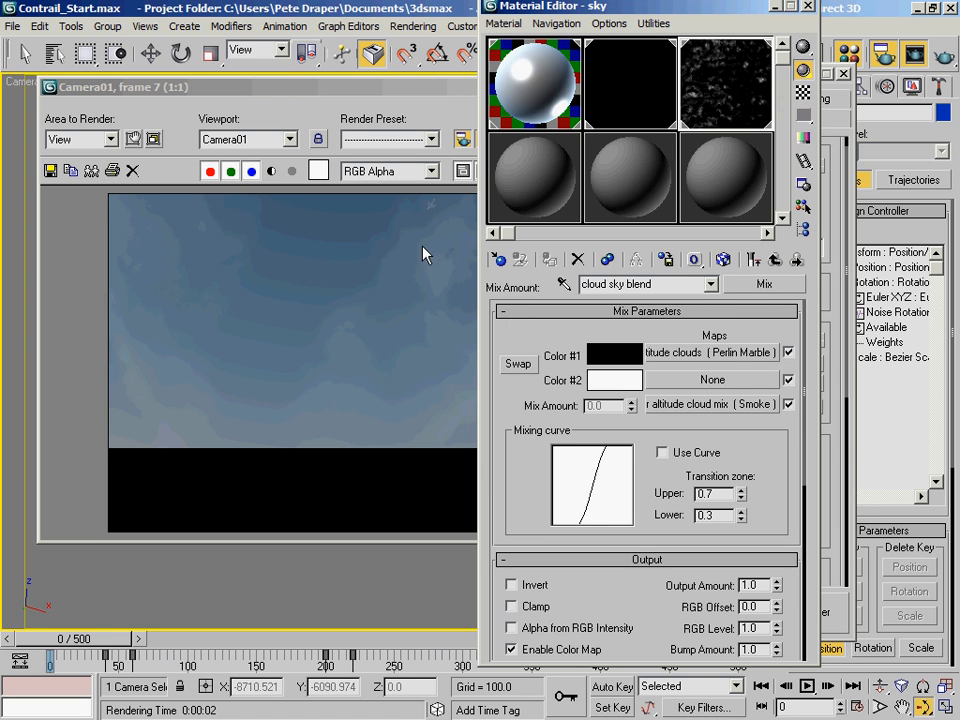
{"action": "left_click", "coordinate": [722, 352]}
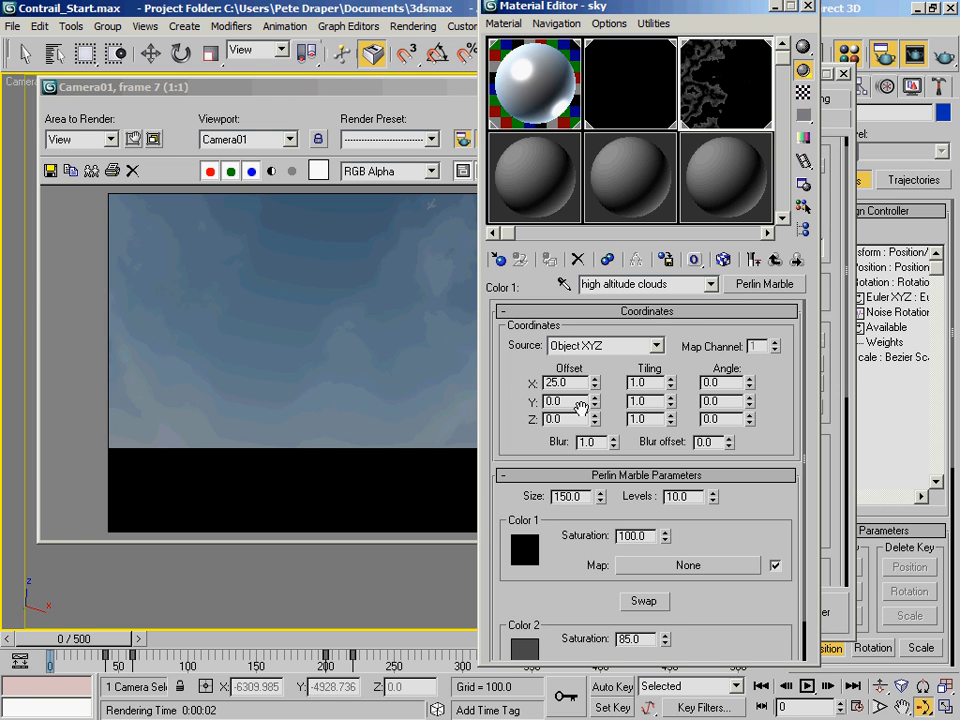
{"action": "left_click", "coordinate": [775, 260]}
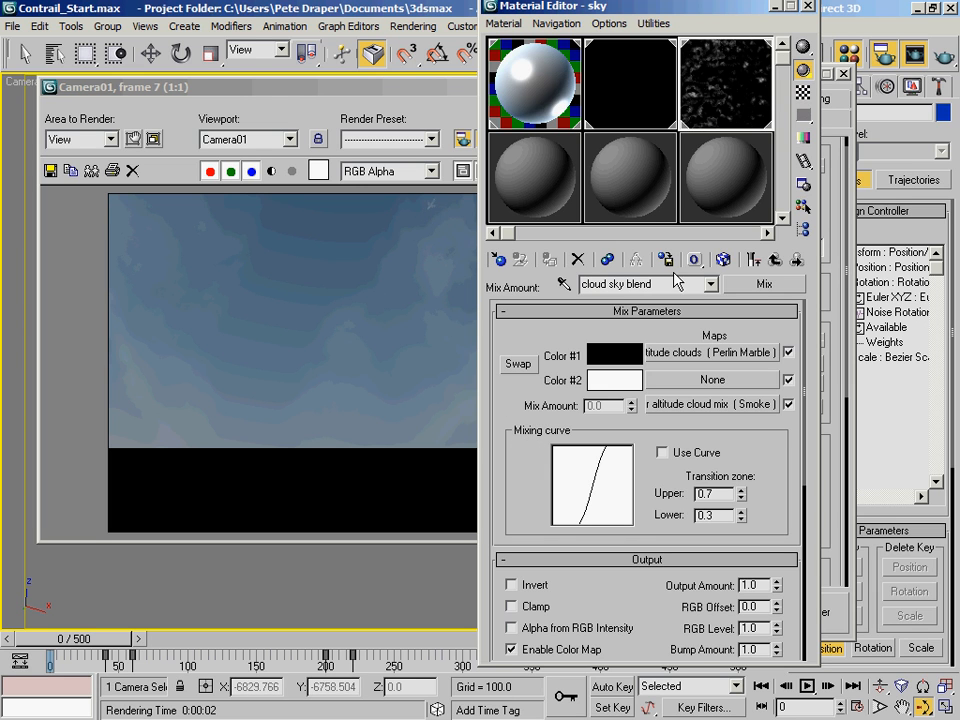
Examine the plane material's Blinn basic parameters and specular highlight settings
{"action": "left_click", "coordinate": [558, 115]}
{"action": "mouse_move", "coordinate": [672, 524]}
{"action": "left_mouse_down"}
{"action": "mouse_move", "coordinate": [676, 272]}
{"action": "mouse_move", "coordinate": [676, 502]}
{"action": "left_mouse_up"}
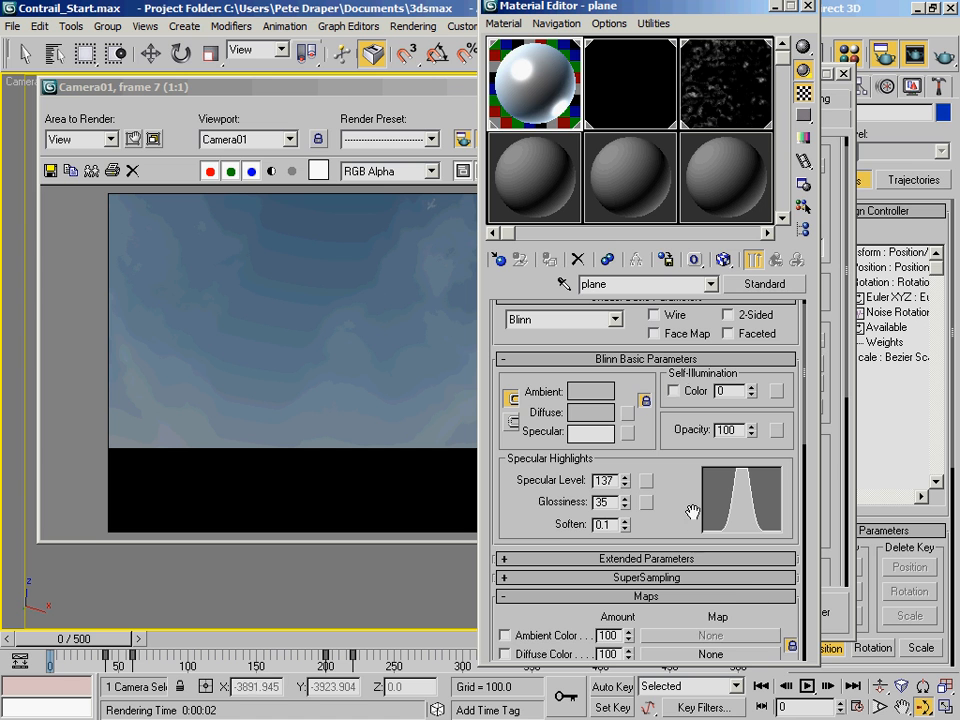
{"action": "scroll", "coordinate": [512, 441], "scroll_direction": "up", "scroll_amount": 1}
Move the Material Editor clear of the rendered frame window and restart the production render from Camera01
{"action": "left_click_drag", "start_coordinate": [640, 7], "coordinate": [634, 81]}
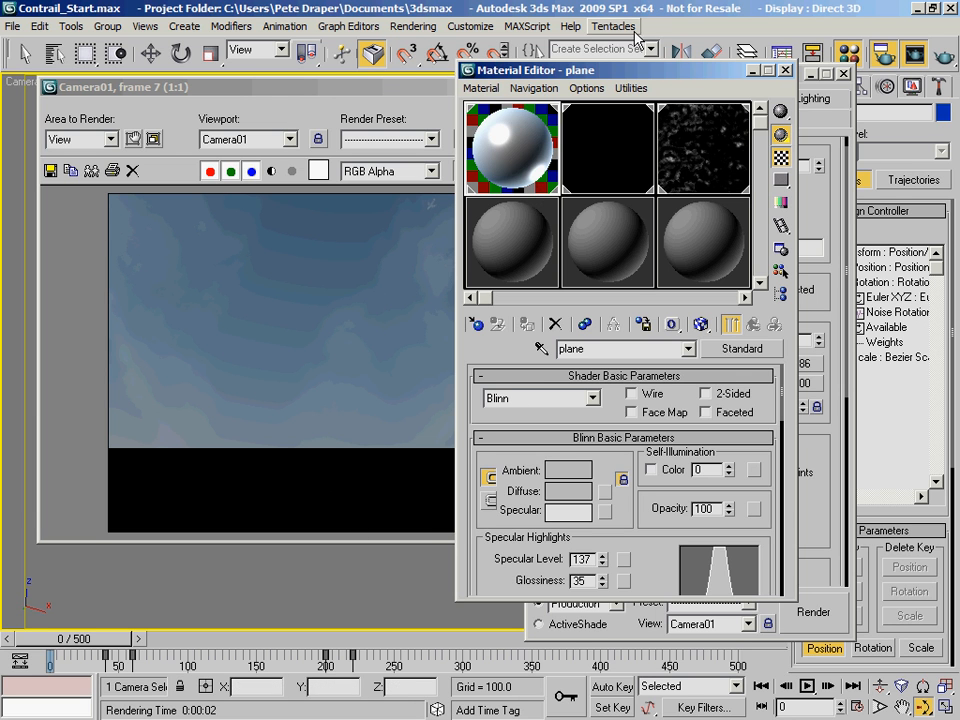
{"action": "left_click_drag", "start_coordinate": [665, 79], "coordinate": [370, 72]}
{"action": "left_click", "coordinate": [548, 323]}
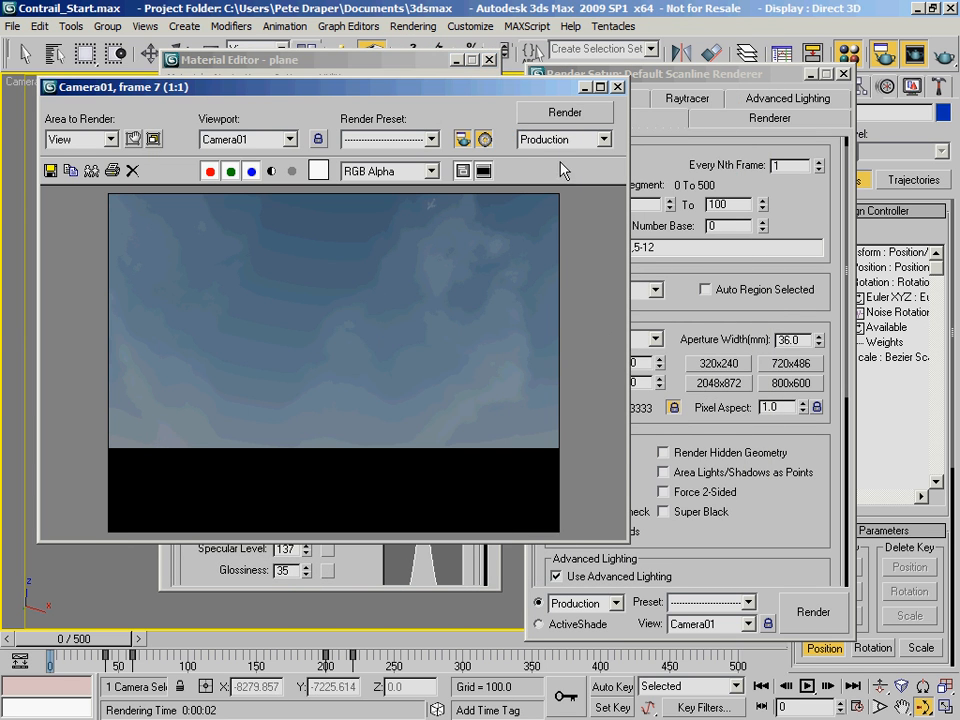
{"action": "left_click", "coordinate": [563, 112]}
{"action": "left_click", "coordinate": [436, 391]}
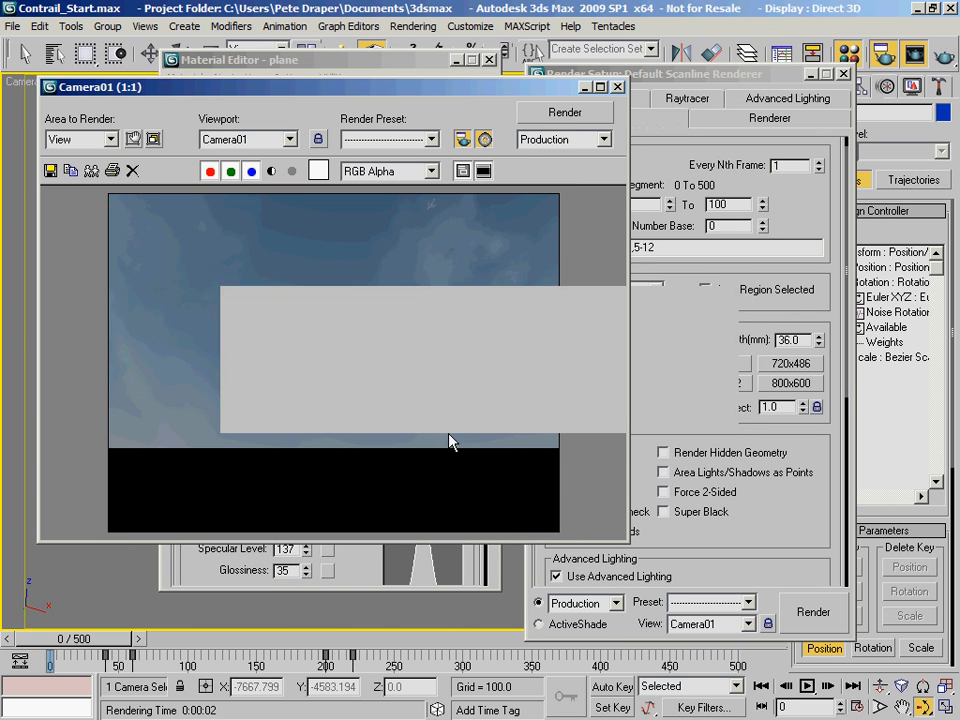